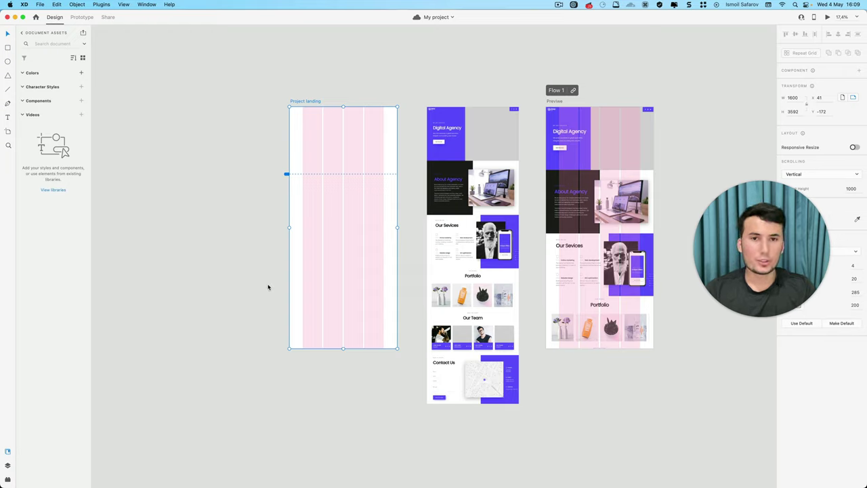
# Stretch the Preview artboard to H 5411 so Our Team and Contact Us fit inside.
pyautogui.click(555, 101)
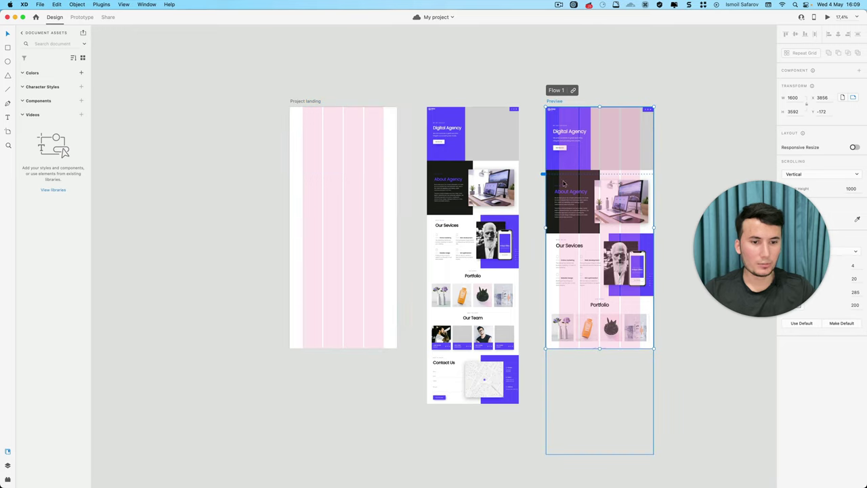
pyautogui.moveTo(598, 348); pyautogui.dragTo(612, 469)
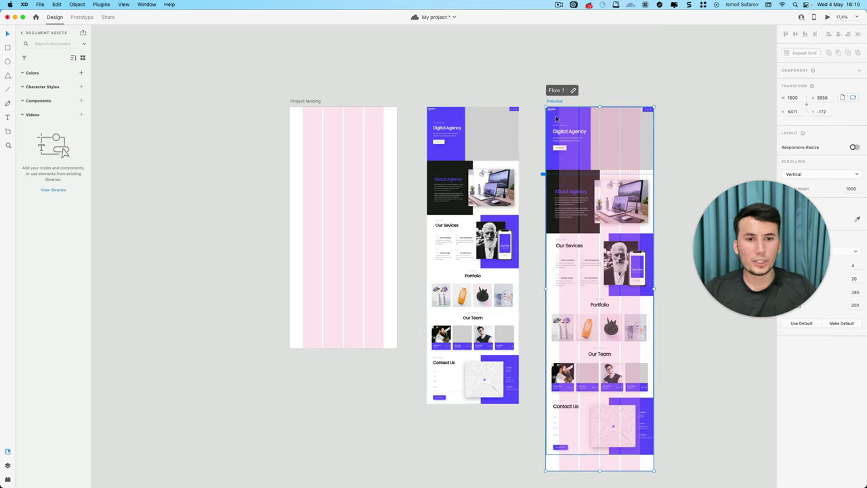
pyautogui.scroll(-1, 556, 119)
pyautogui.scroll(2, 563, 116)
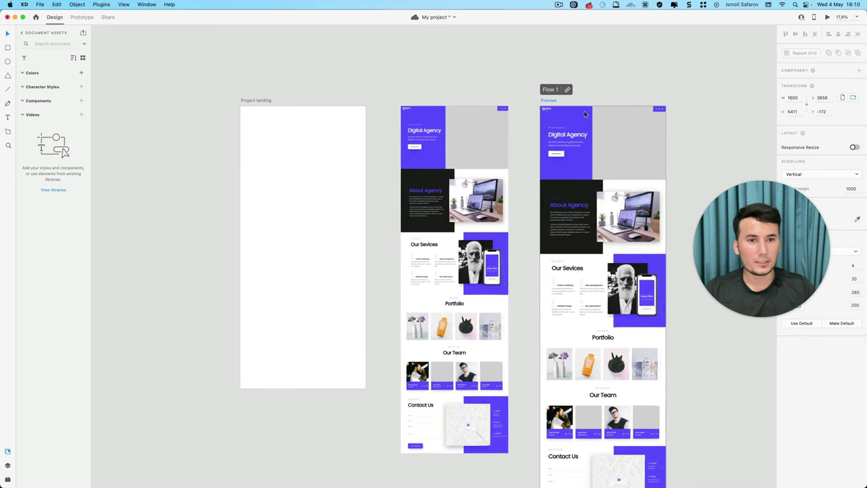
pyautogui.scroll(2, 573, 115)
pyautogui.scroll(2, 583, 115)
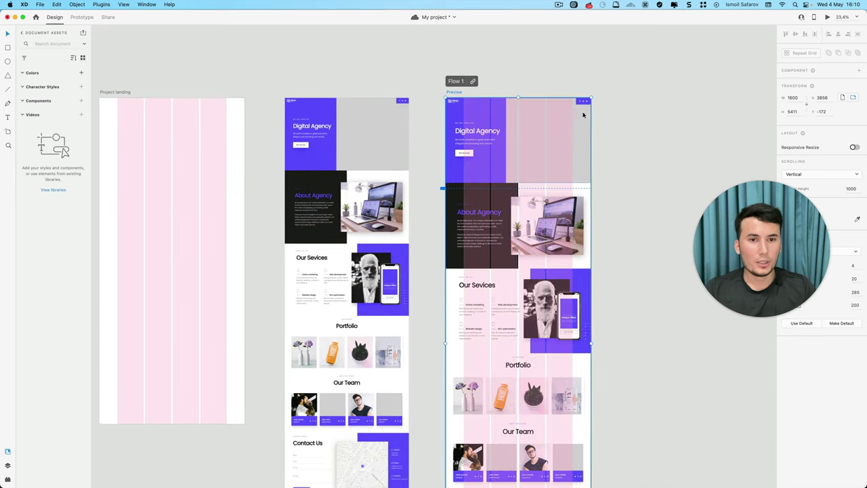
# Launch the Desktop Preview of the Digital Agency page and move its window up-left.
pyautogui.click(828, 17)
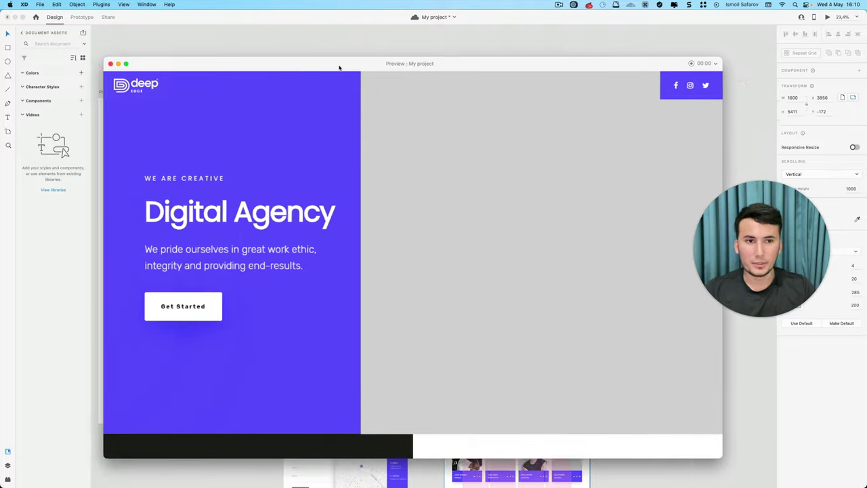
pyautogui.moveTo(339, 68); pyautogui.dragTo(277, 44)
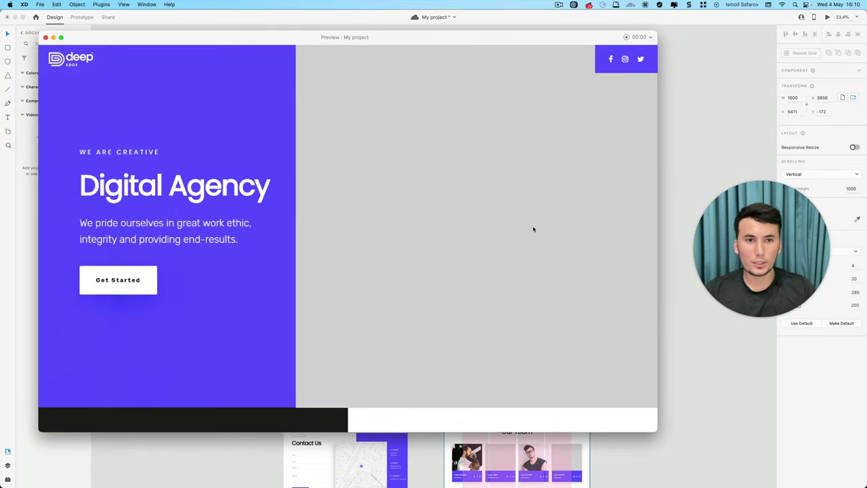
pyautogui.scroll(-3, 418, 232)
pyautogui.scroll(3, 419, 232)
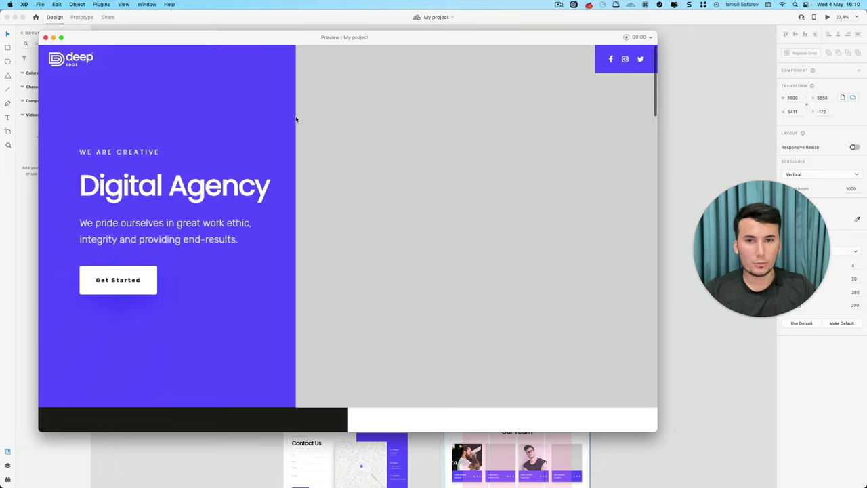
pyautogui.scroll(-3, 413, 222)
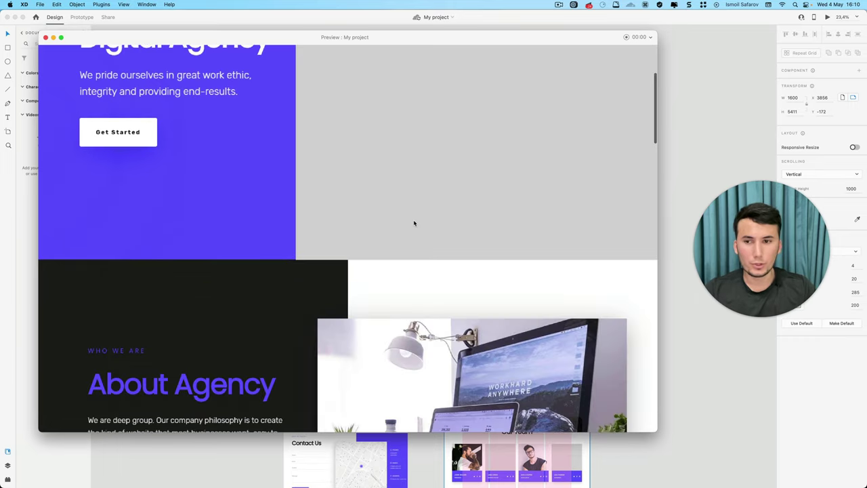
pyautogui.scroll(3, 412, 221)
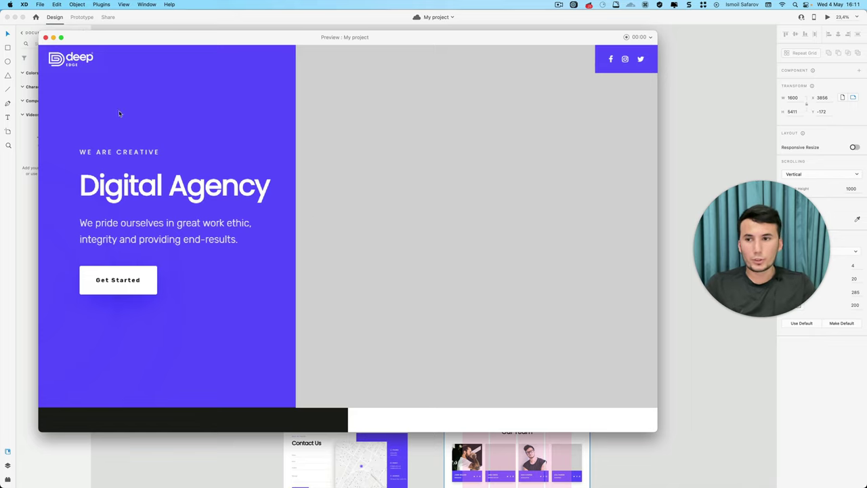
pyautogui.scroll(-3, 202, 169)
pyautogui.scroll(3, 202, 168)
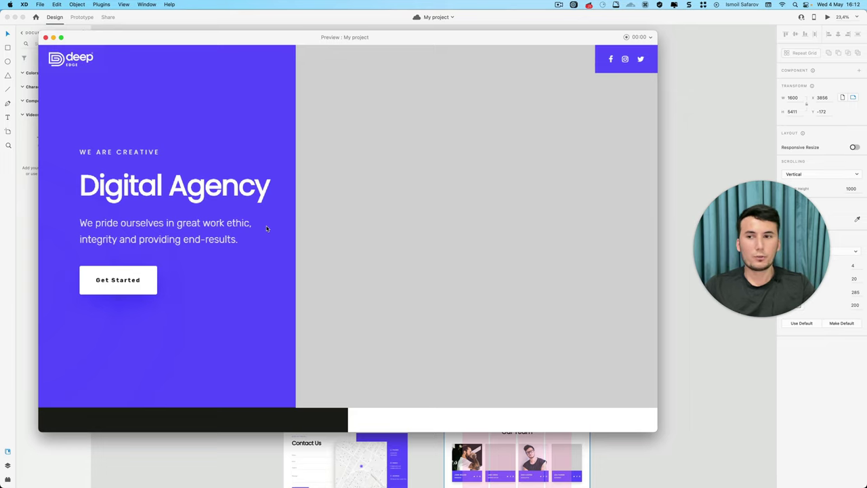
pyautogui.scroll(-3, 266, 227)
pyautogui.scroll(3, 266, 228)
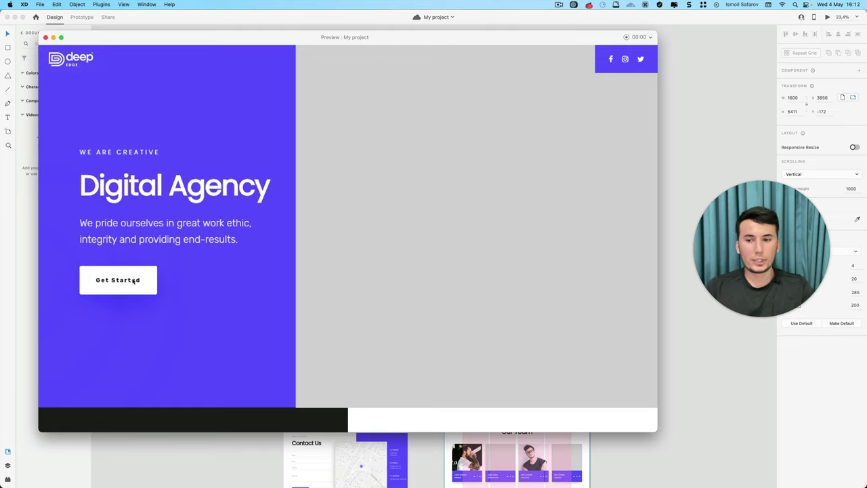
# Scroll the preview past About Agency, Services and Portfolio down to Our Team and Contact Us.
pyautogui.scroll(-2, 145, 279)
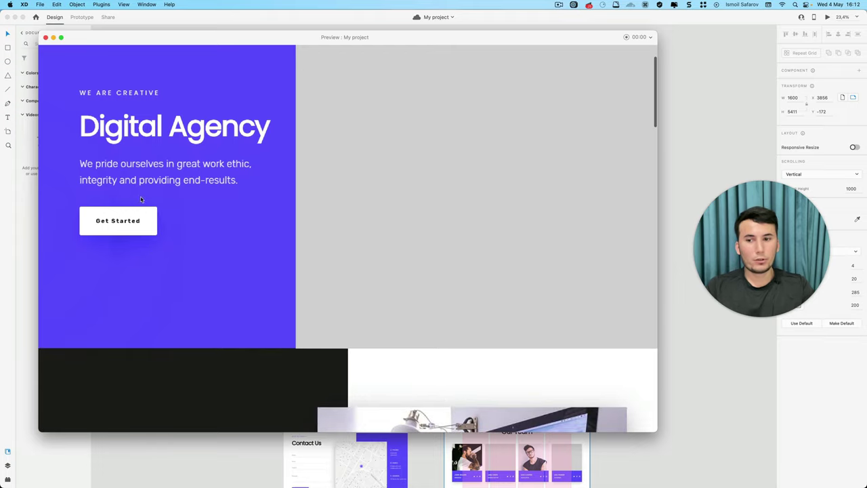
pyautogui.scroll(-3, 173, 206)
pyautogui.scroll(3, 172, 207)
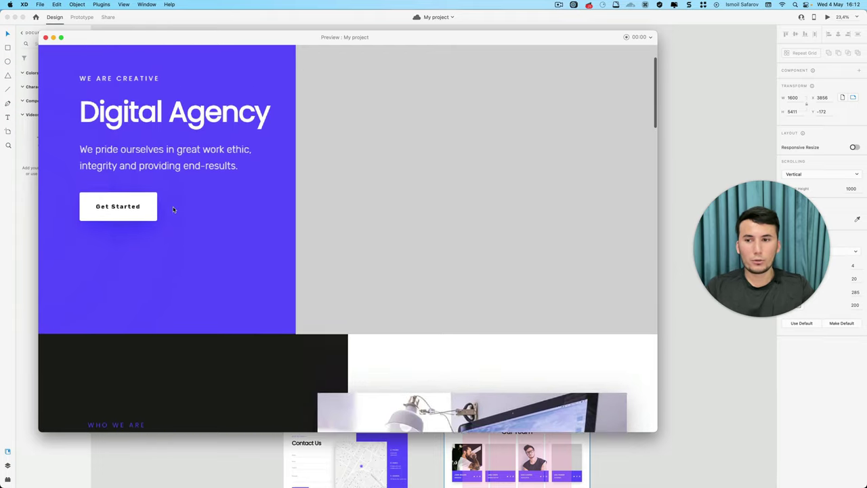
pyautogui.scroll(2, 173, 207)
pyautogui.scroll(-2, 172, 207)
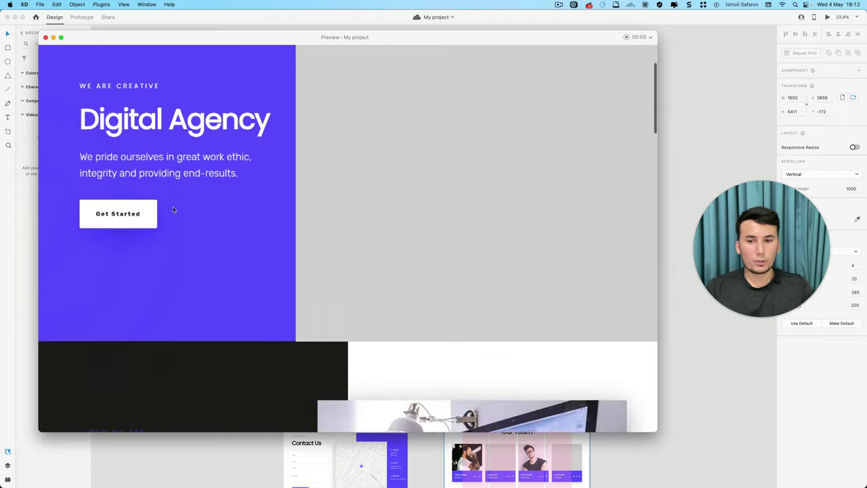
pyautogui.scroll(-3, 173, 206)
pyautogui.scroll(-4, 173, 206)
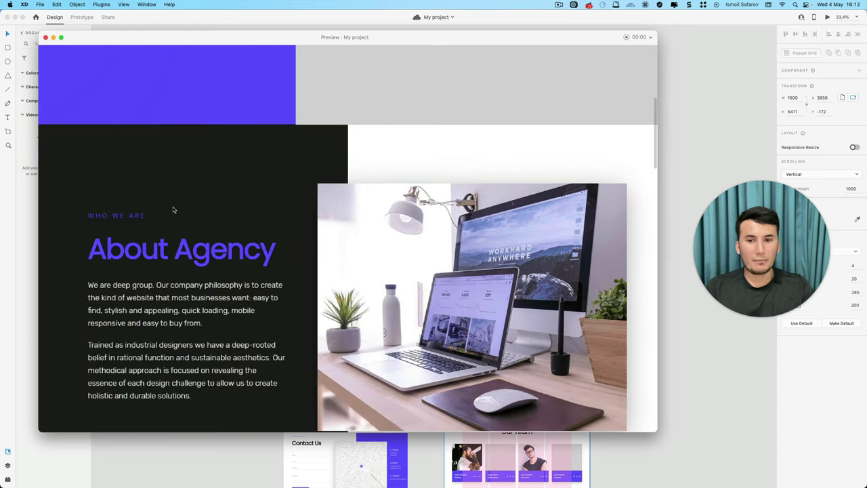
pyautogui.scroll(-3, 173, 210)
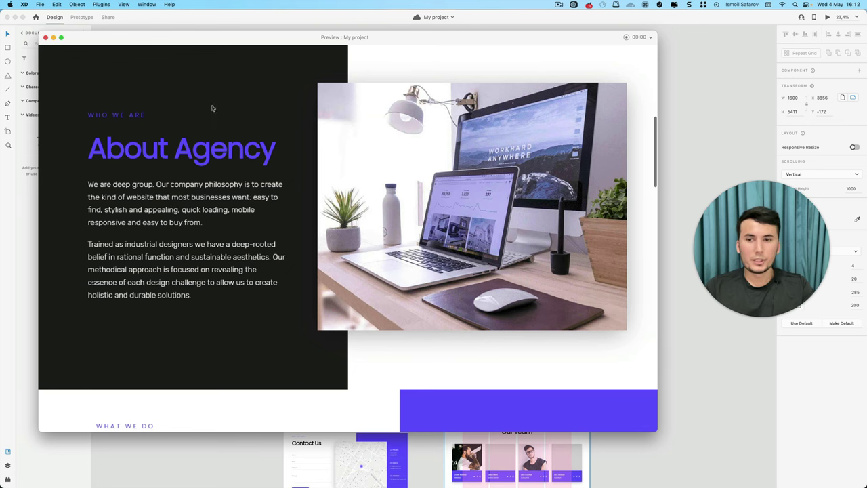
pyautogui.scroll(-6, 370, 245)
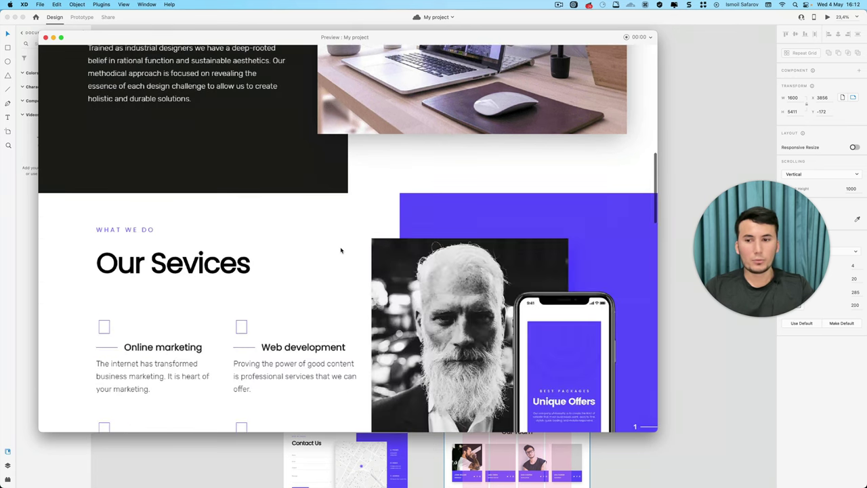
pyautogui.scroll(-6, 342, 249)
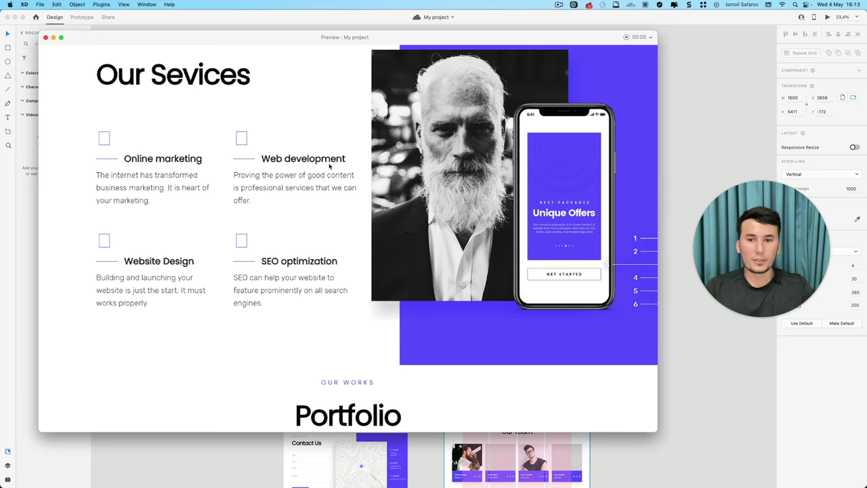
pyautogui.scroll(-3, 335, 164)
pyautogui.scroll(-6, 334, 165)
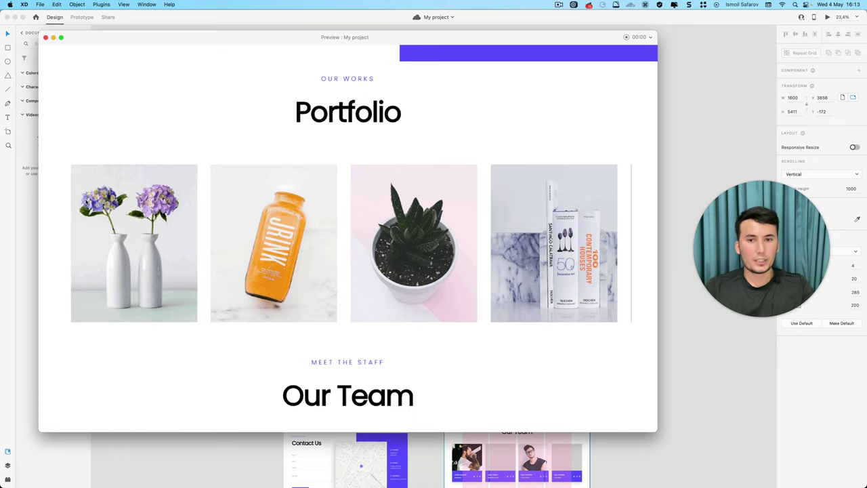
pyautogui.scroll(-5, 459, 217)
pyautogui.scroll(-2, 453, 233)
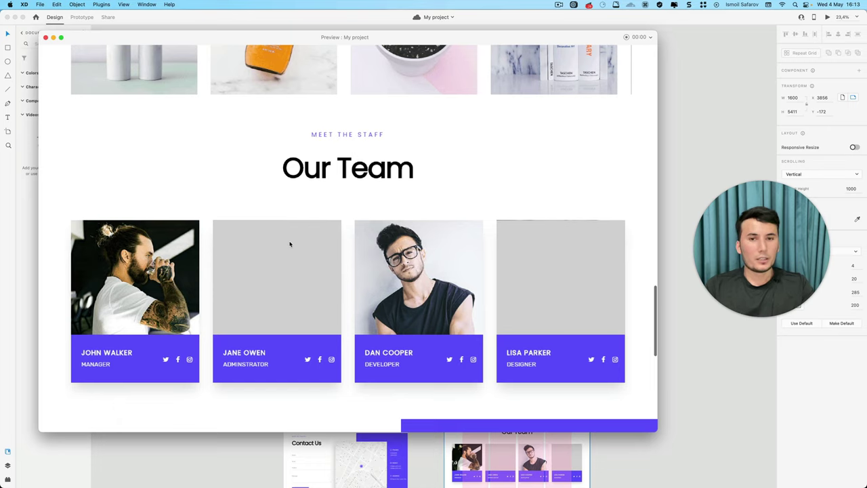
pyautogui.scroll(-2, 280, 272)
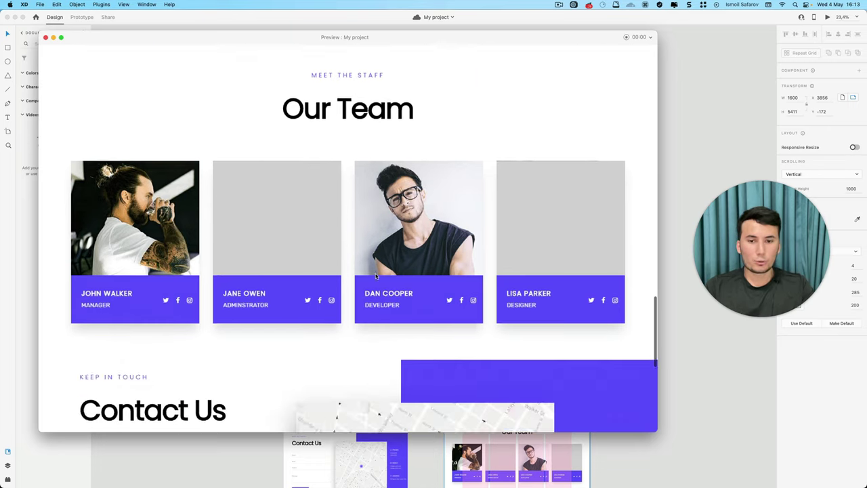
pyautogui.scroll(-4, 342, 269)
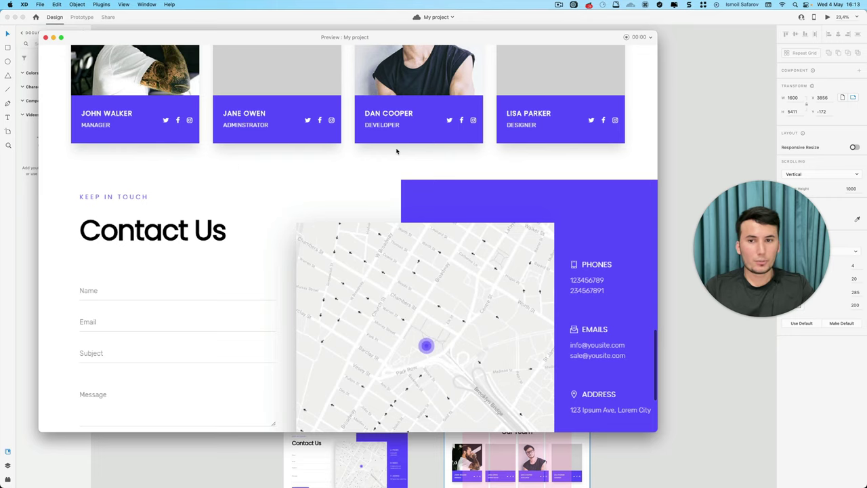
pyautogui.scroll(1, 398, 151)
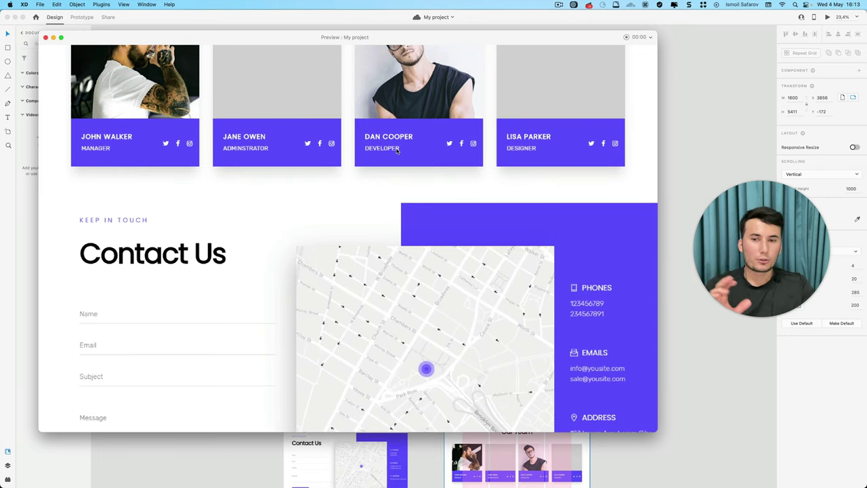
# Scroll the preview to the page bottom and back up to the Our Team cards.
pyautogui.scroll(2, 397, 151)
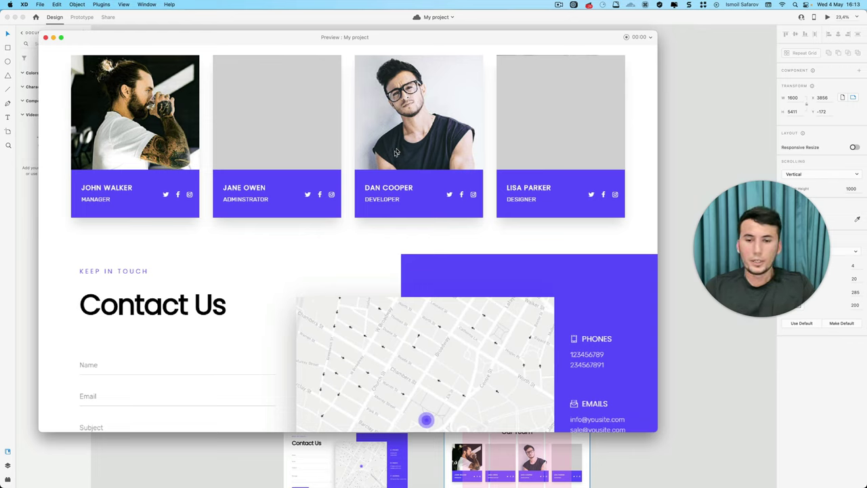
pyautogui.scroll(-3, 397, 153)
pyautogui.scroll(-3, 323, 151)
pyautogui.scroll(-2, 324, 151)
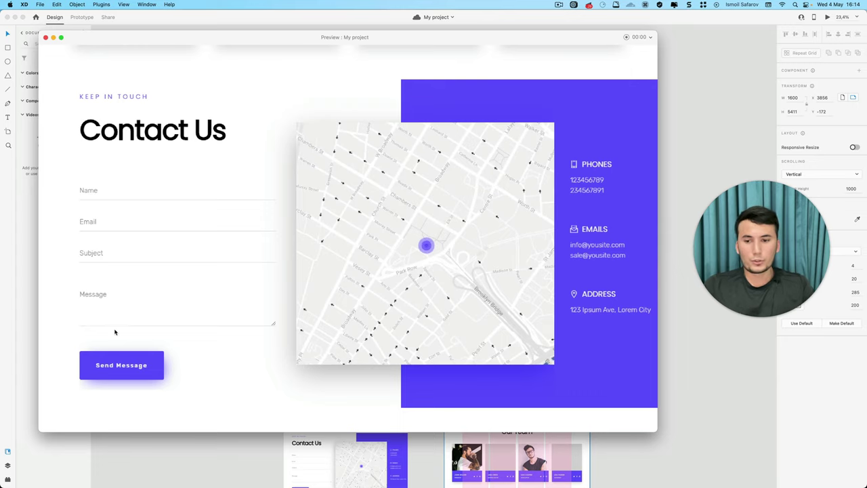
pyautogui.scroll(-3, 115, 332)
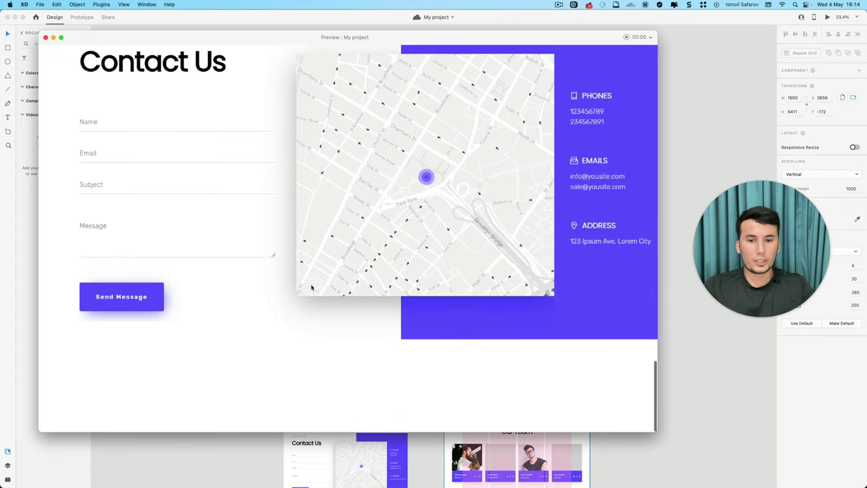
pyautogui.scroll(2, 190, 240)
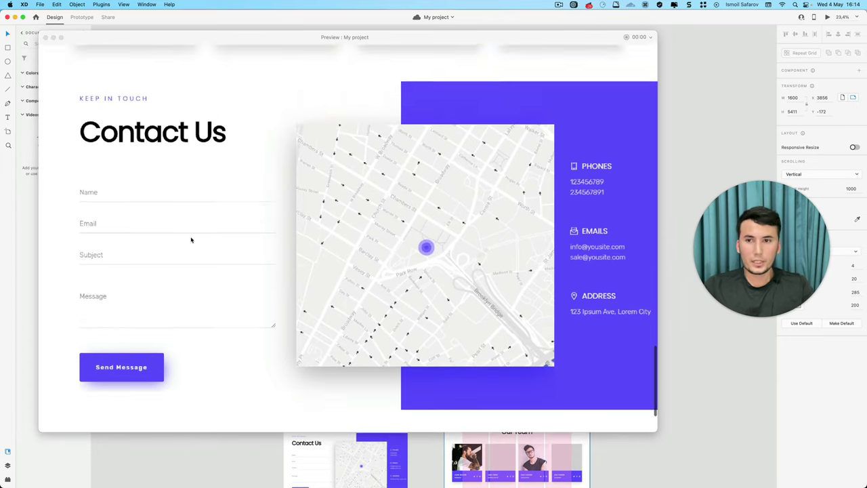
pyautogui.scroll(3, 298, 228)
pyautogui.click(479, 103)
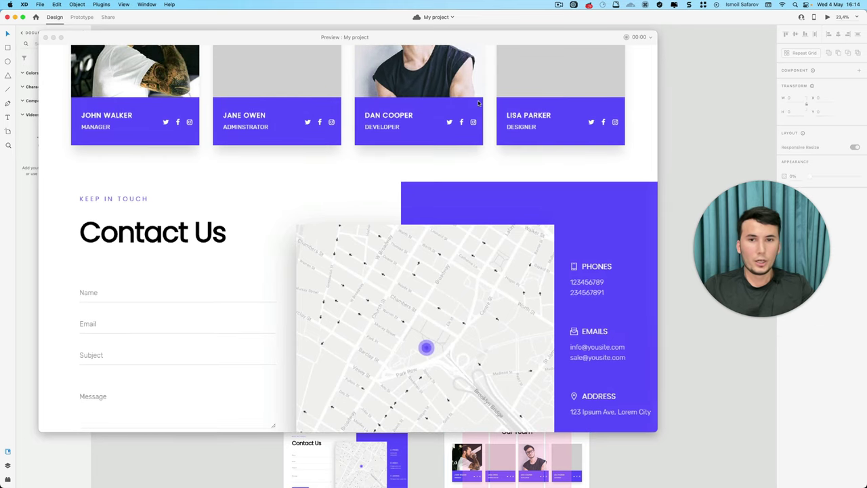
# Close the preview window and navigate the canvas back to the artboards.
pyautogui.click(45, 38)
pyautogui.scroll(2, 318, 136)
pyautogui.scroll(2, 318, 136)
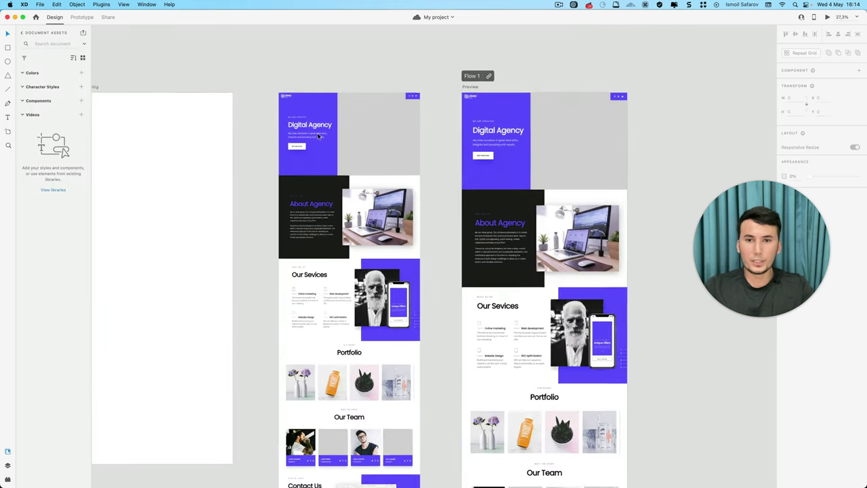
pyautogui.scroll(-3, 319, 136)
pyautogui.hscroll(-3, 280, 131)
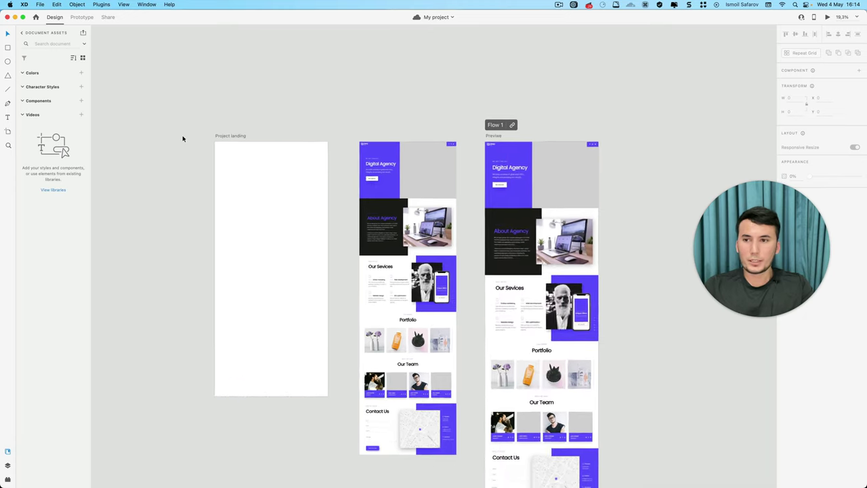
pyautogui.scroll(1, 183, 139)
pyautogui.scroll(2, 193, 138)
pyautogui.scroll(2, 200, 138)
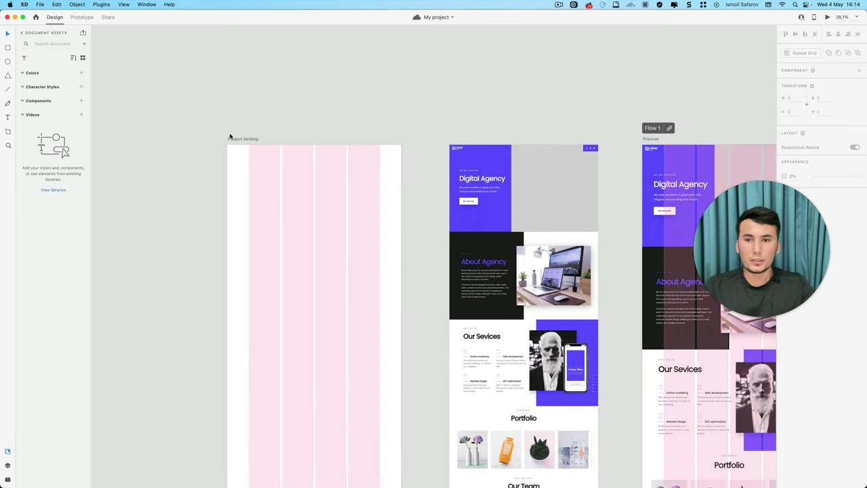
# Lengthen the Project landing artboard to a height of 4543.
pyautogui.click(235, 138)
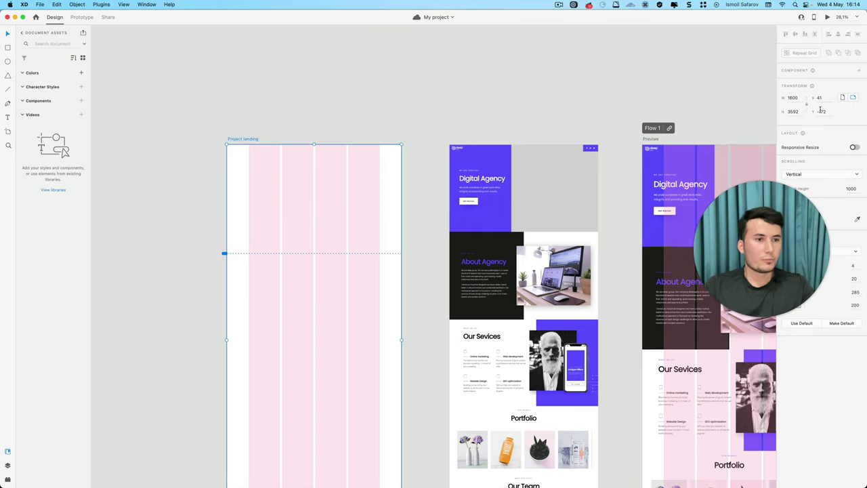
pyautogui.scroll(-3, 280, 224)
pyautogui.scroll(-5, 339, 244)
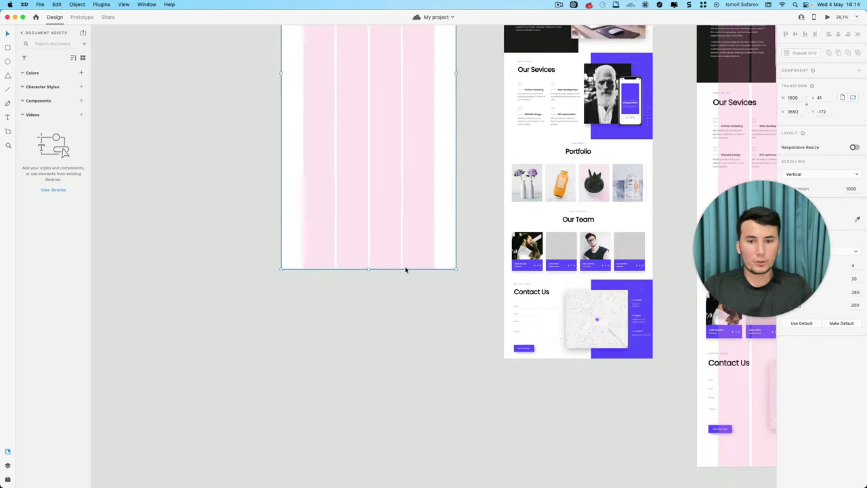
pyautogui.moveTo(368, 269); pyautogui.dragTo(370, 377)
pyautogui.scroll(5, 328, 244)
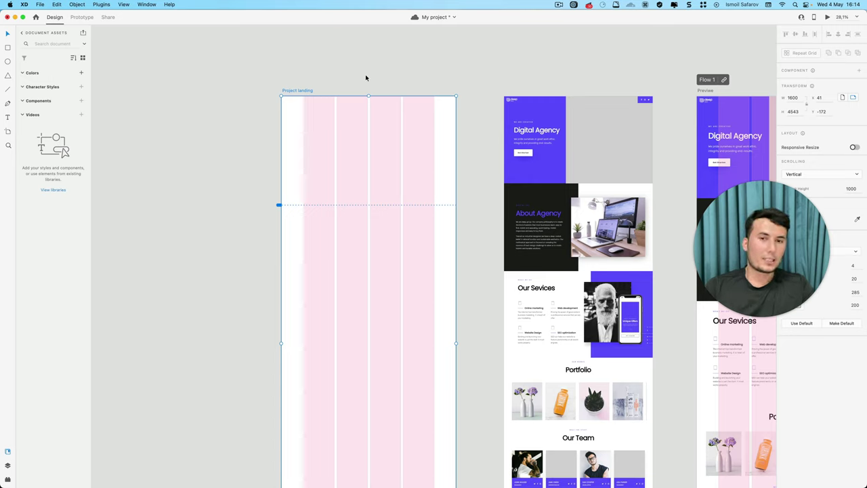
# Save My project with Cmd+S.
pyautogui.press('super+s')
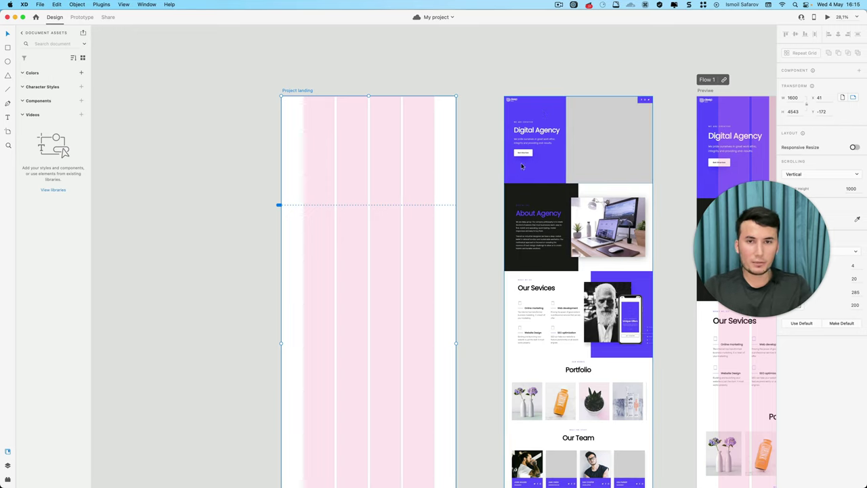
# Draw a 1600 × 651 rectangle across the top of Project landing, then open the webcam overlay settings.
pyautogui.hscroll(2, 570, 192)
pyautogui.hscroll(3, 563, 191)
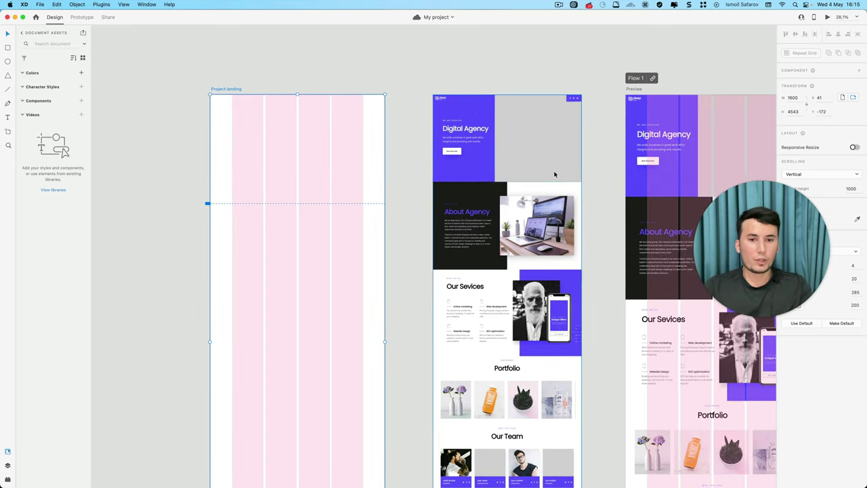
pyautogui.scroll(-3, 555, 191)
pyautogui.scroll(-2, 554, 191)
pyautogui.hscroll(-2, 542, 187)
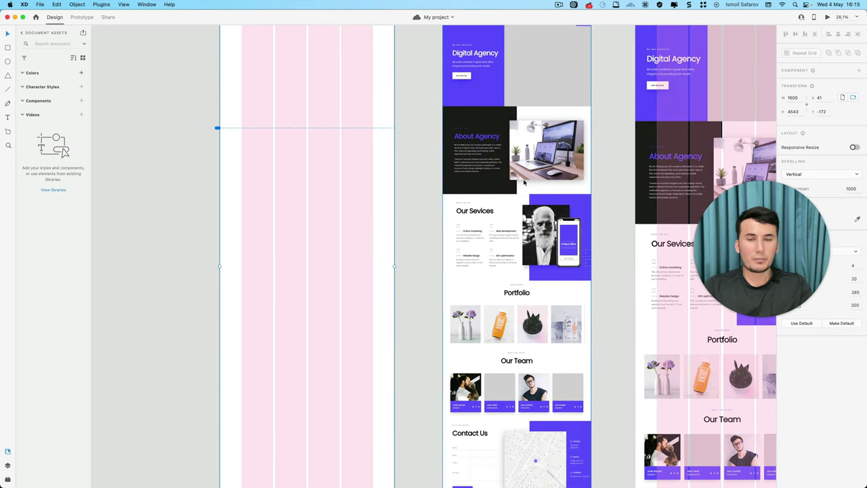
pyautogui.scroll(5, 529, 183)
pyautogui.hscroll(-2, 523, 181)
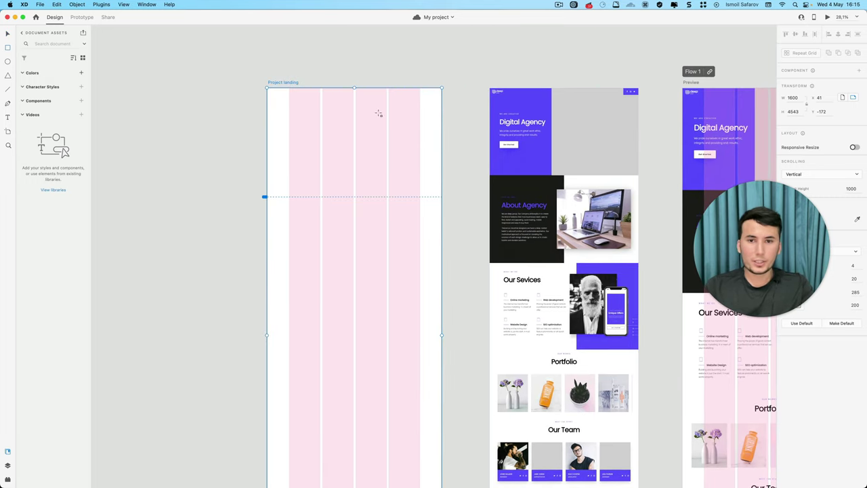
pyautogui.moveTo(275, 92); pyautogui.dragTo(442, 162)
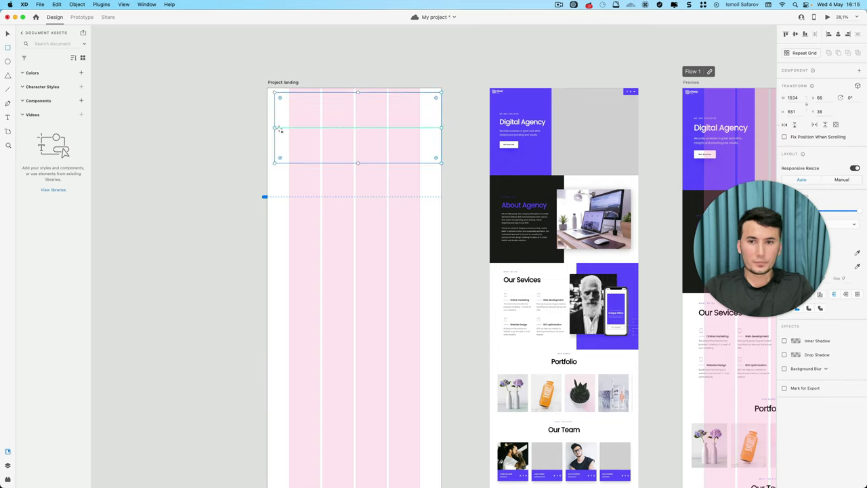
pyautogui.moveTo(274, 127); pyautogui.dragTo(267, 130)
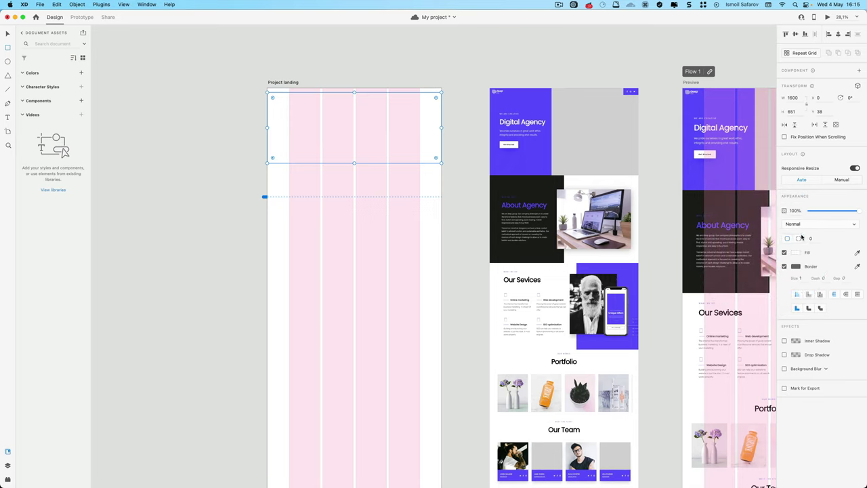
pyautogui.click(574, 5)
pyautogui.click(580, 29)
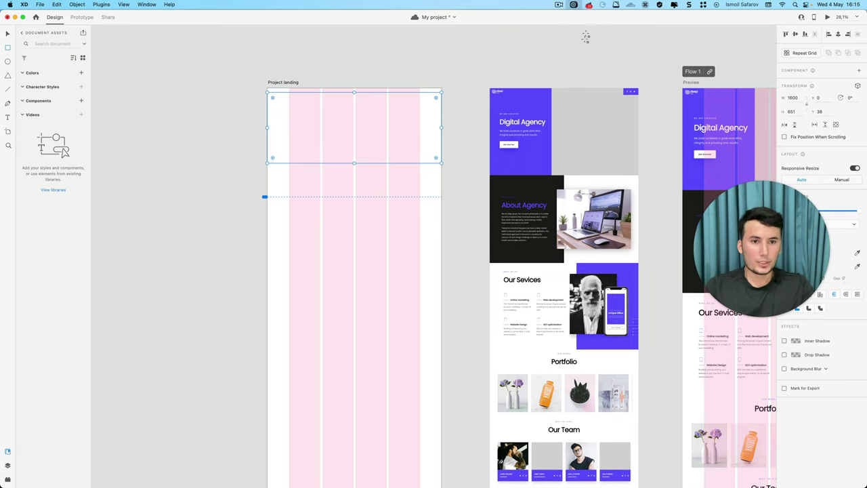
# Place the webcam bubble at bottom right and shrink it with the Appearance Size slider.
pyautogui.click(586, 160)
pyautogui.click(624, 274)
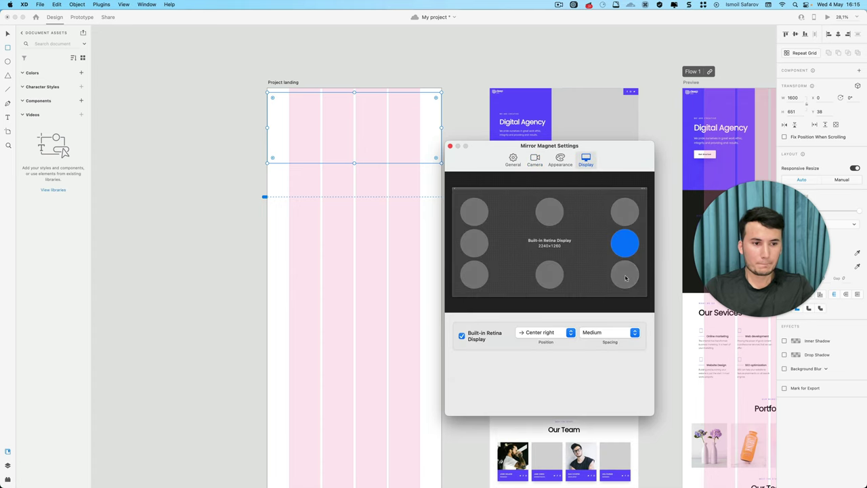
pyautogui.click(535, 160)
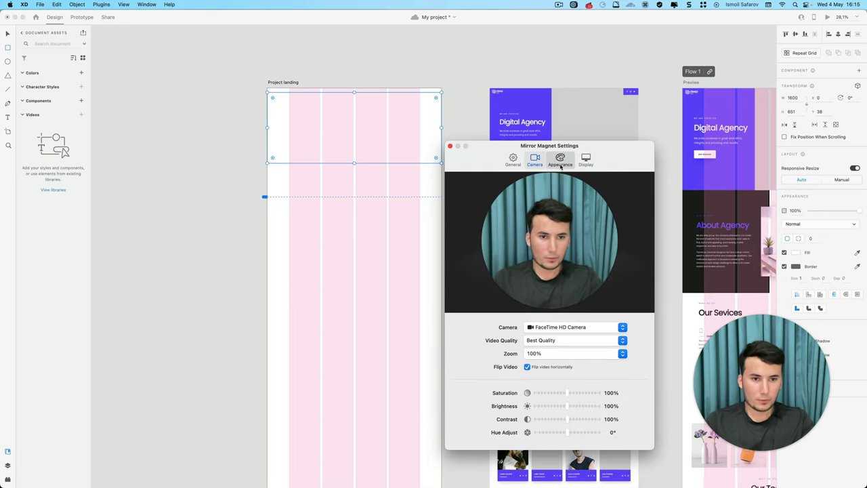
pyautogui.click(560, 160)
pyautogui.moveTo(599, 368); pyautogui.dragTo(573, 368)
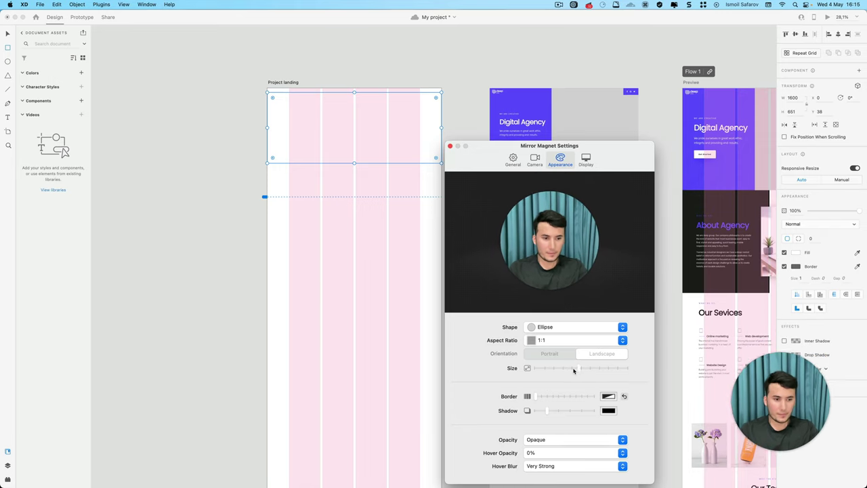
# Set the bubble spacing to Very Small and close Mirror Magnet Settings.
pyautogui.click(586, 159)
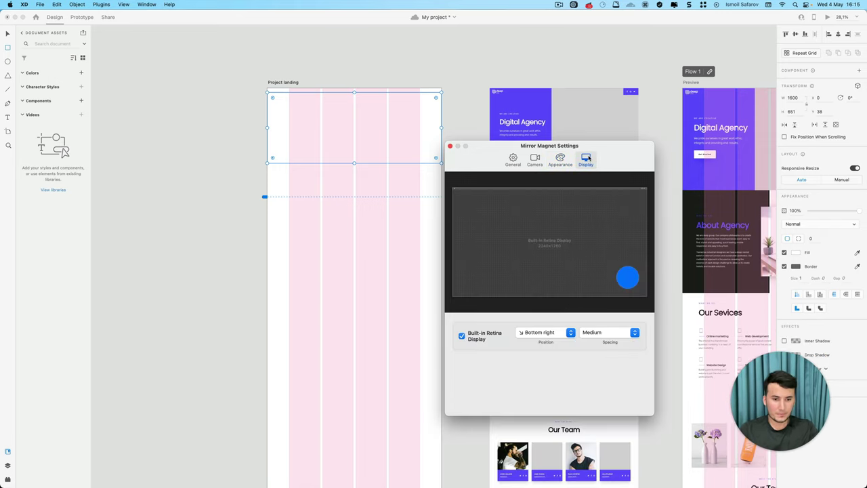
pyautogui.click(599, 333)
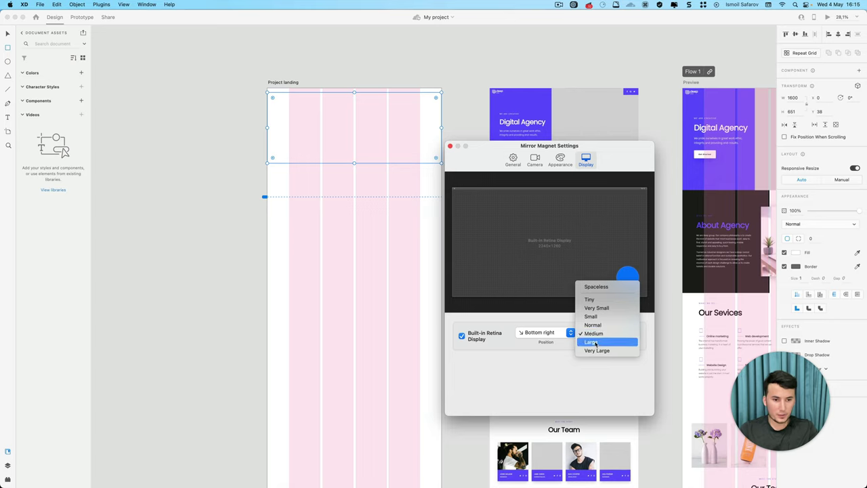
pyautogui.click(592, 316)
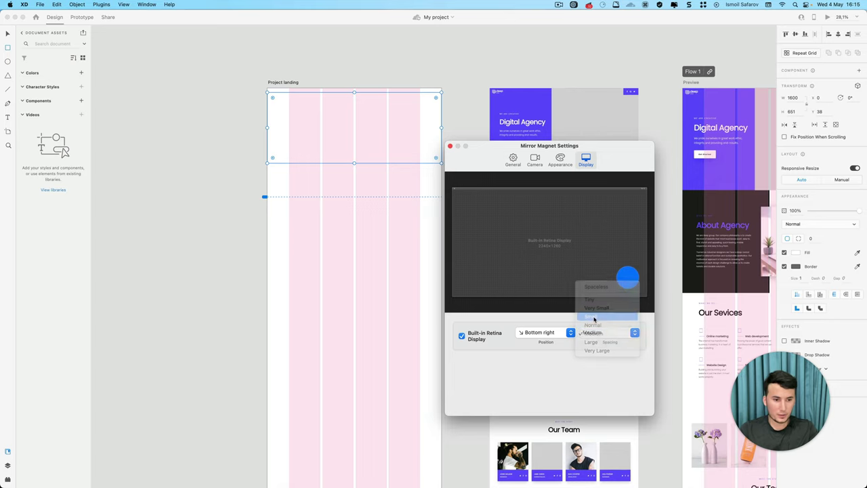
pyautogui.click(595, 332)
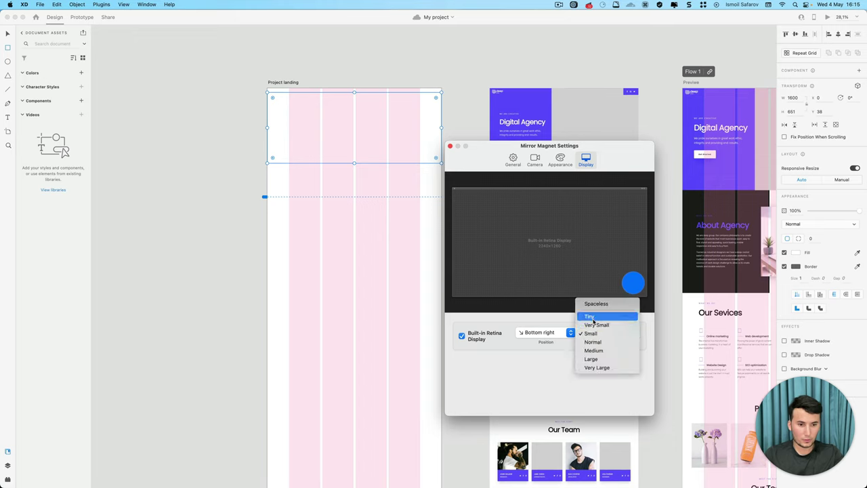
pyautogui.click(594, 326)
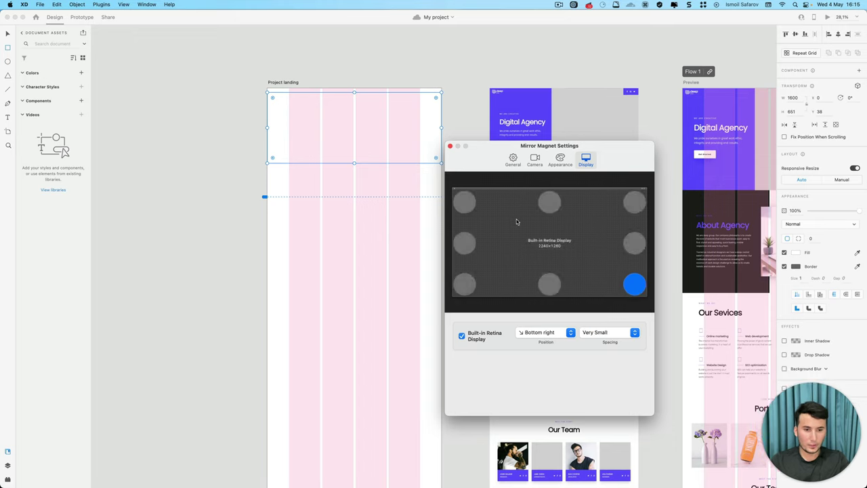
pyautogui.click(450, 146)
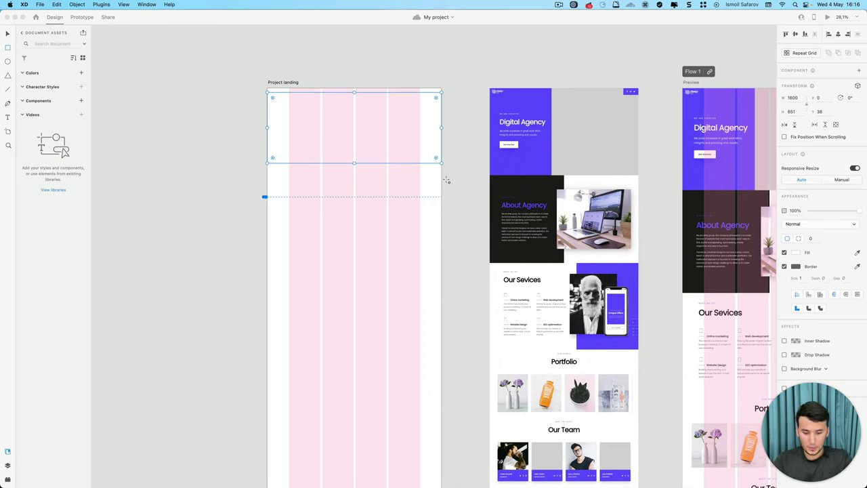
# Fill the rectangle grey #CECECE and align it to the artboard's top and left edges.
pyautogui.click(354, 93)
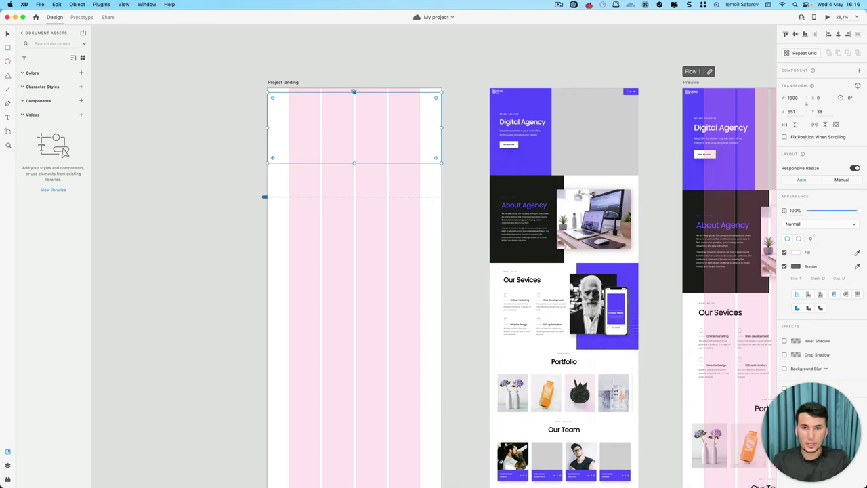
pyautogui.moveTo(354, 91); pyautogui.dragTo(353, 88)
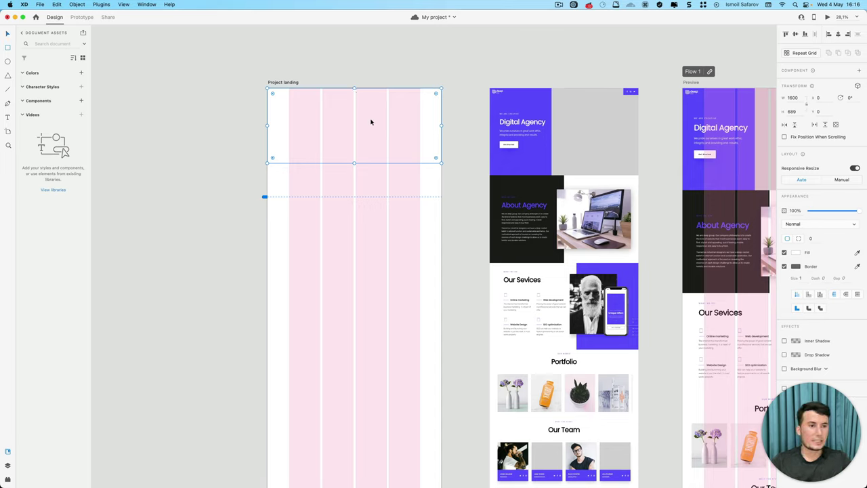
pyautogui.click(795, 252)
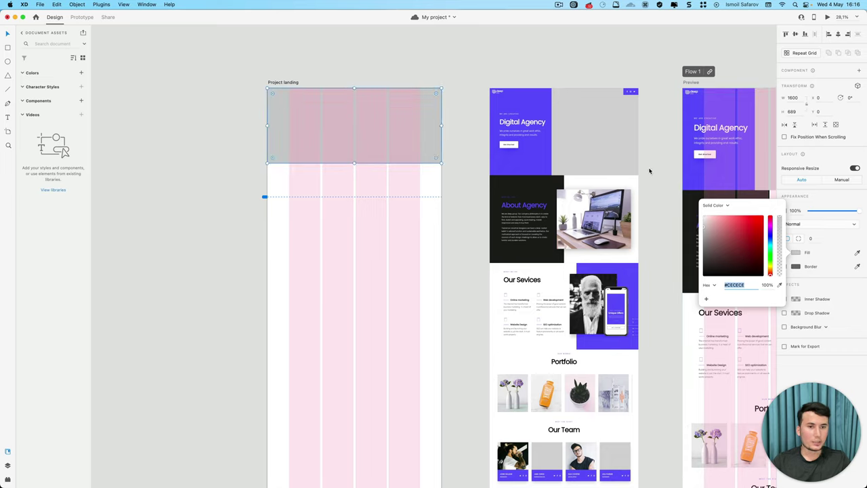
pyautogui.moveTo(269, 129)
pyautogui.mouseDown()
pyautogui.moveTo(357, 127)
pyautogui.moveTo(322, 126)
pyautogui.mouseUp()
pyautogui.moveTo(279, 124); pyautogui.dragTo(264, 124)
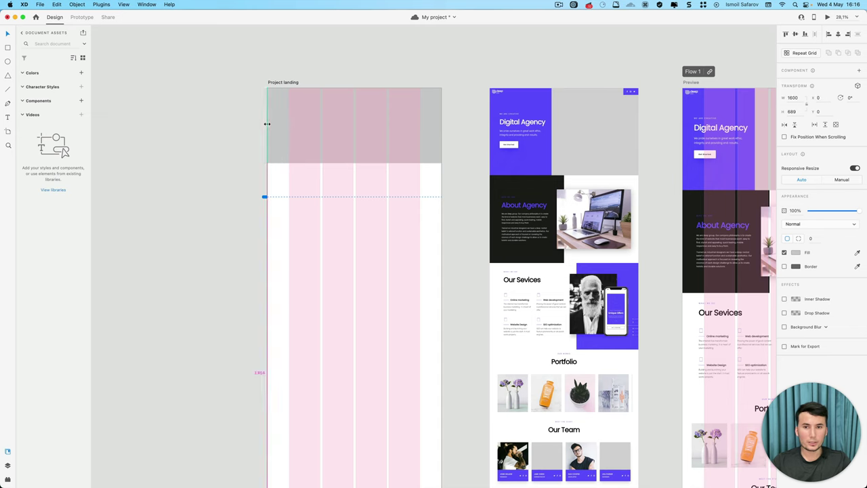
pyautogui.scroll(3, 513, 129)
pyautogui.hscroll(2, 513, 129)
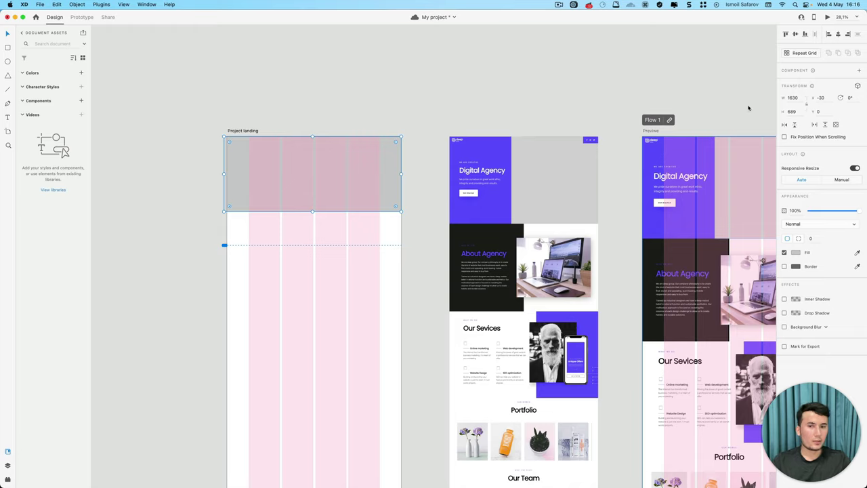
pyautogui.moveTo(222, 173); pyautogui.dragTo(227, 174)
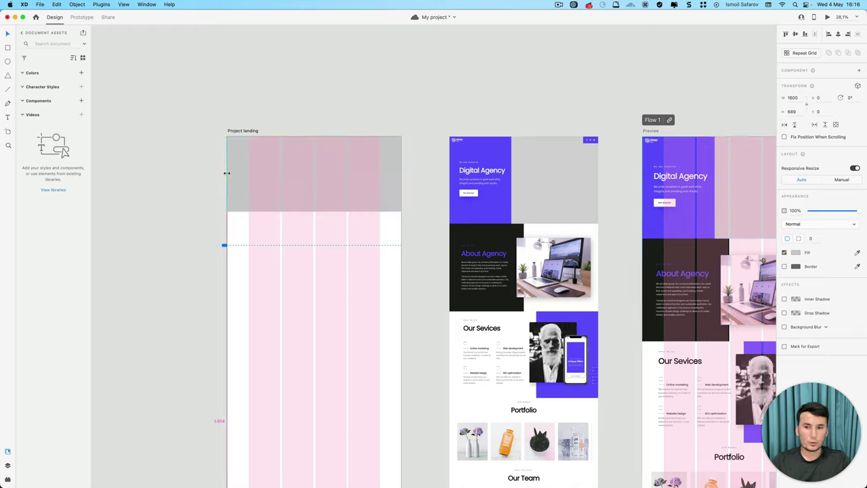
# Set the grey hero rectangle's height to 900, giving 1600 × 900 at X 0, Y 0.
pyautogui.click(793, 111)
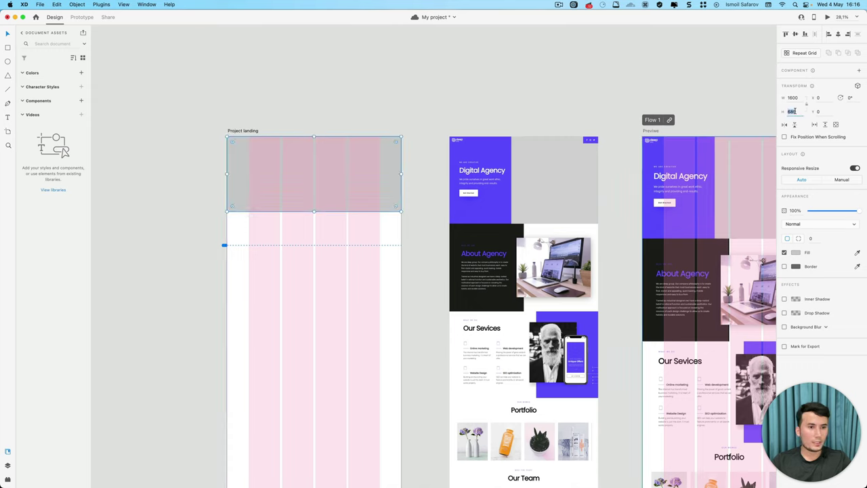
pyautogui.write('900')
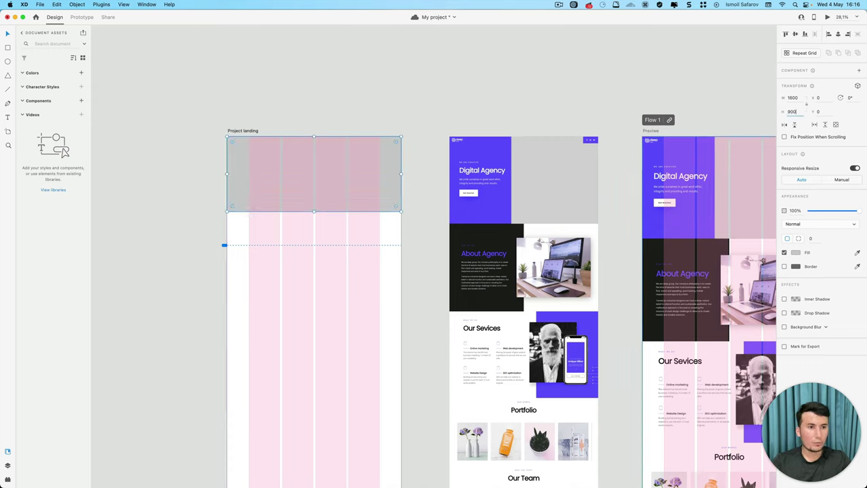
pyautogui.press('Return')
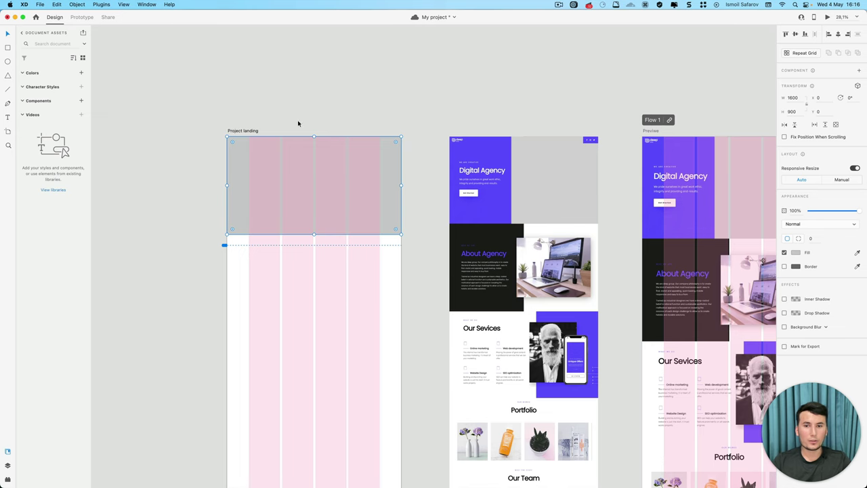
pyautogui.click(193, 139)
pyautogui.scroll(3, 191, 145)
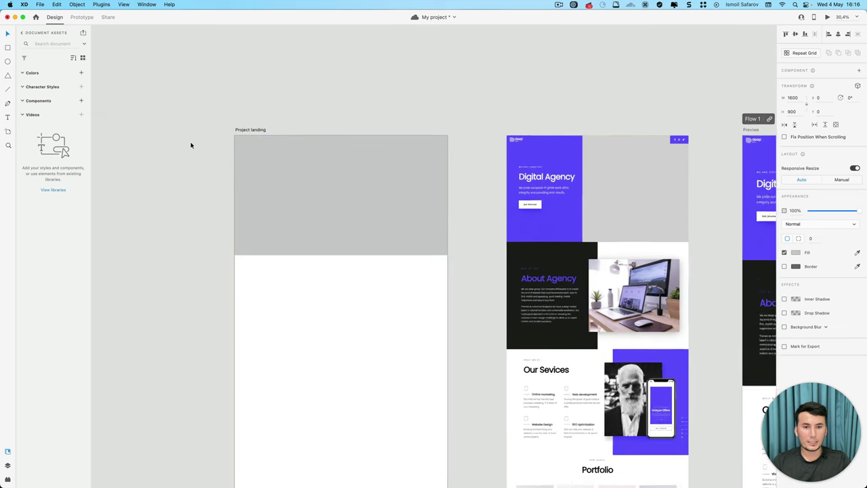
pyautogui.scroll(1, 191, 145)
pyautogui.click(305, 162)
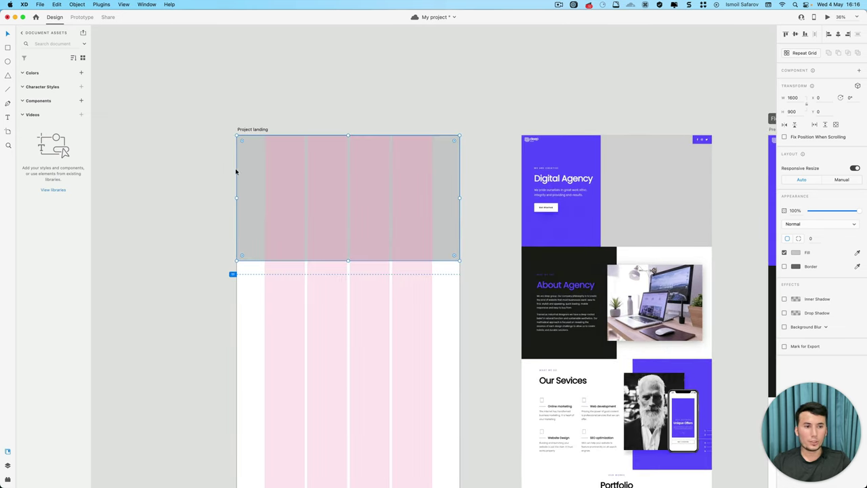
pyautogui.scroll(1, 236, 171)
pyautogui.scroll(3, 231, 178)
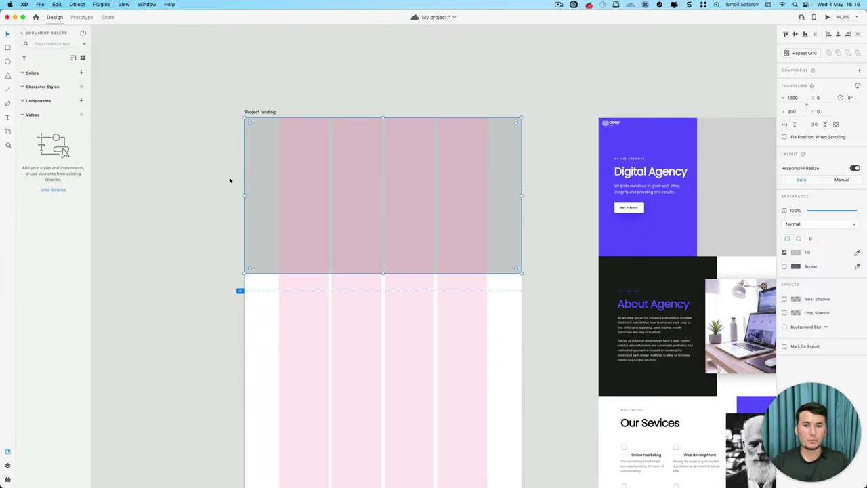
pyautogui.click(226, 133)
pyautogui.scroll(-1, 226, 133)
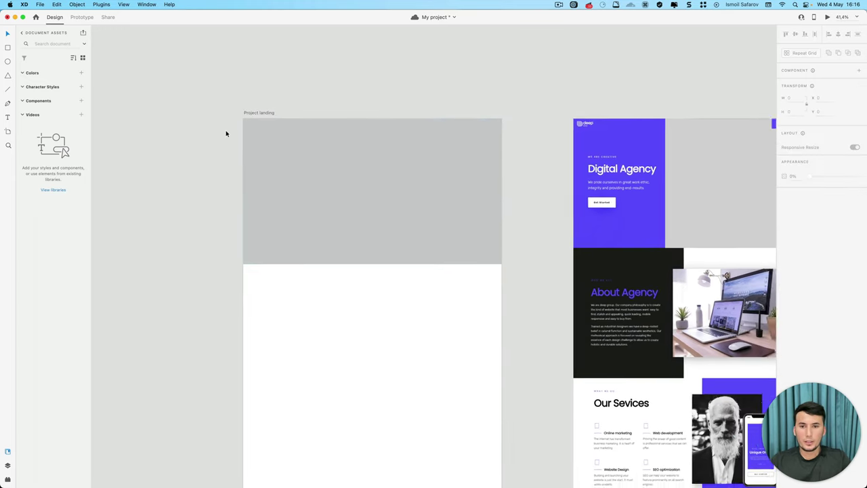
pyautogui.scroll(1, 226, 134)
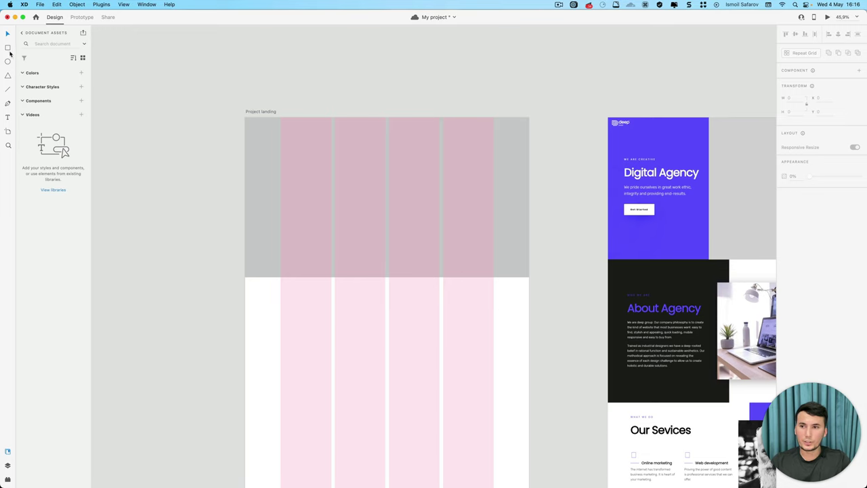
# Duplicate the grey rectangle, fill the copy dark grey #656565 and snap it top-left.
pyautogui.moveTo(320, 190); pyautogui.dragTo(377, 203)
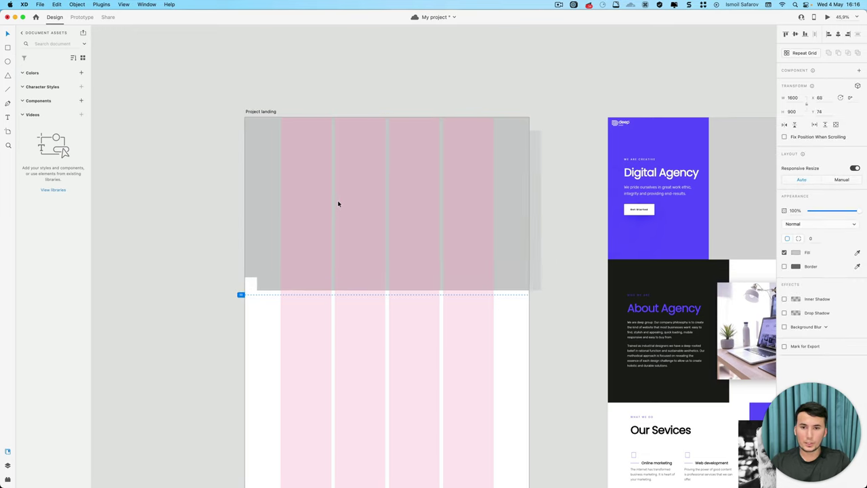
pyautogui.click(795, 253)
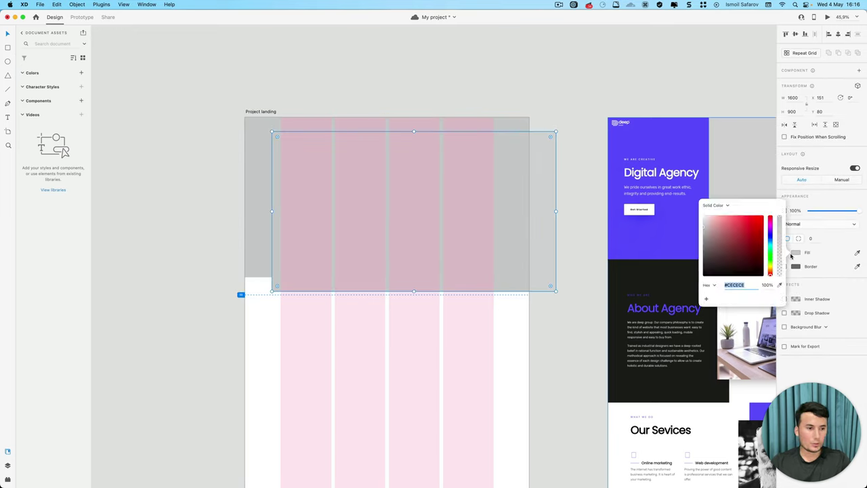
pyautogui.click(730, 258)
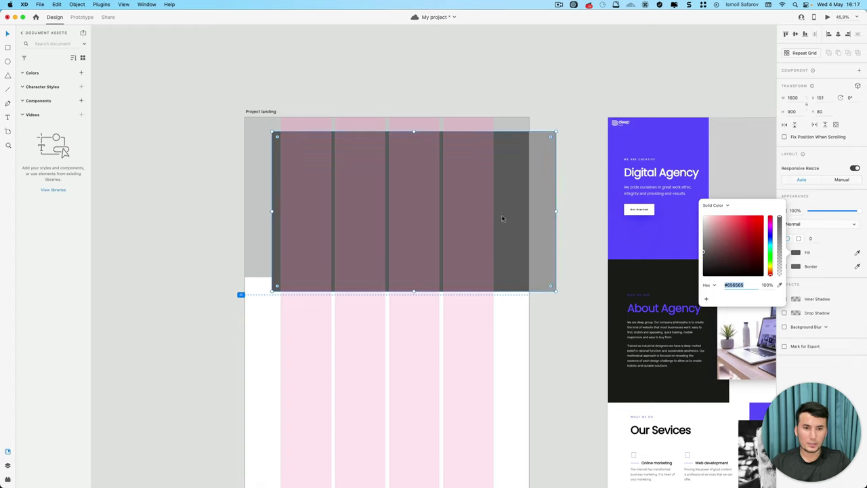
pyautogui.moveTo(470, 220); pyautogui.dragTo(476, 202)
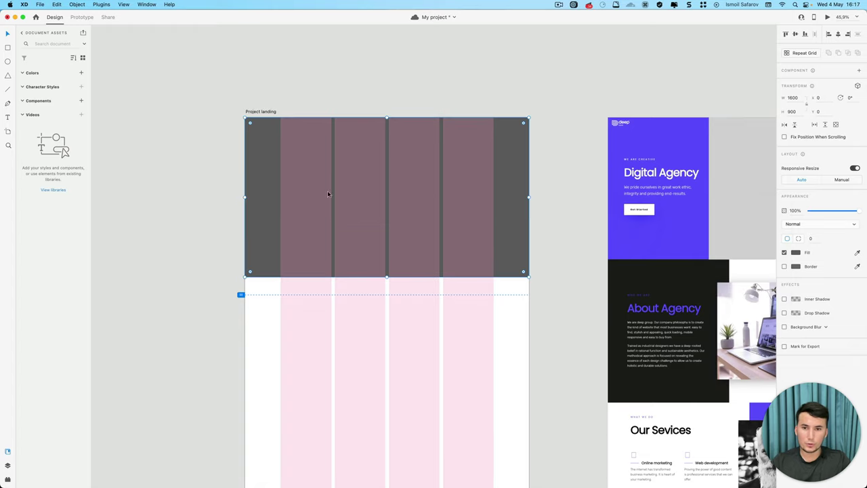
# Narrow the dark rectangle from its left side to about 790 wide.
pyautogui.moveTo(244, 198); pyautogui.dragTo(359, 198)
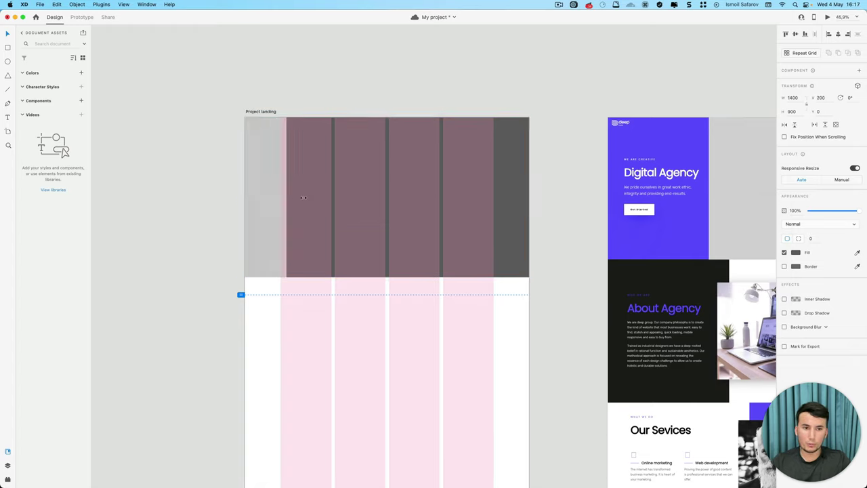
pyautogui.hscroll(5, 360, 198)
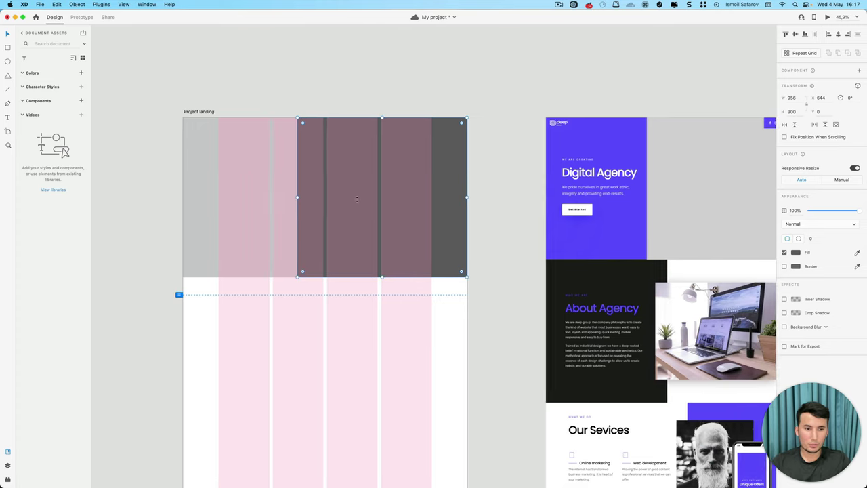
pyautogui.hscroll(-3, 356, 198)
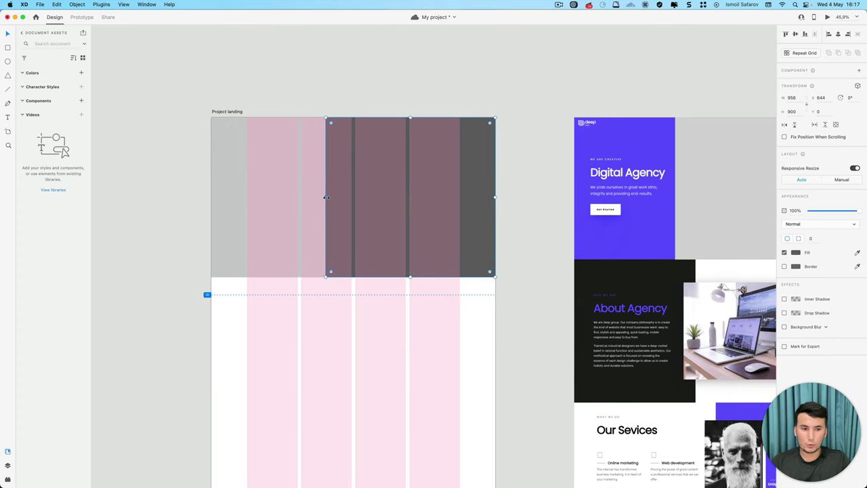
pyautogui.moveTo(326, 197); pyautogui.dragTo(356, 197)
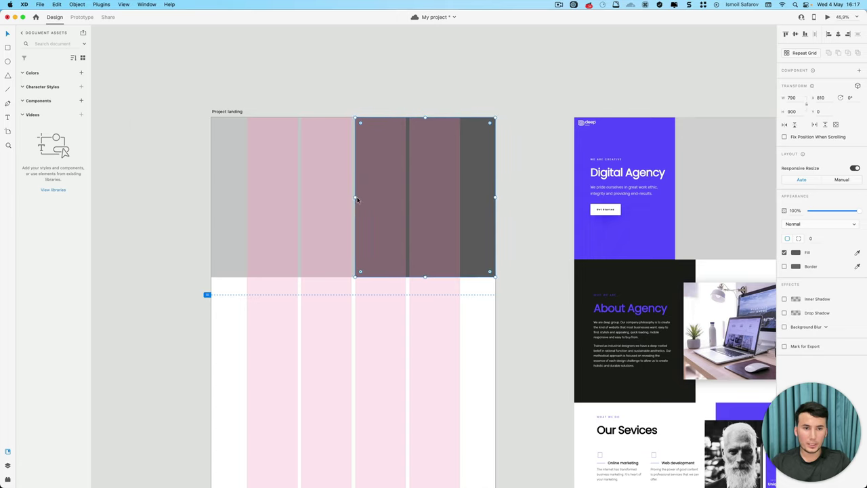
pyautogui.hscroll(5, 356, 197)
pyautogui.hscroll(2, 356, 197)
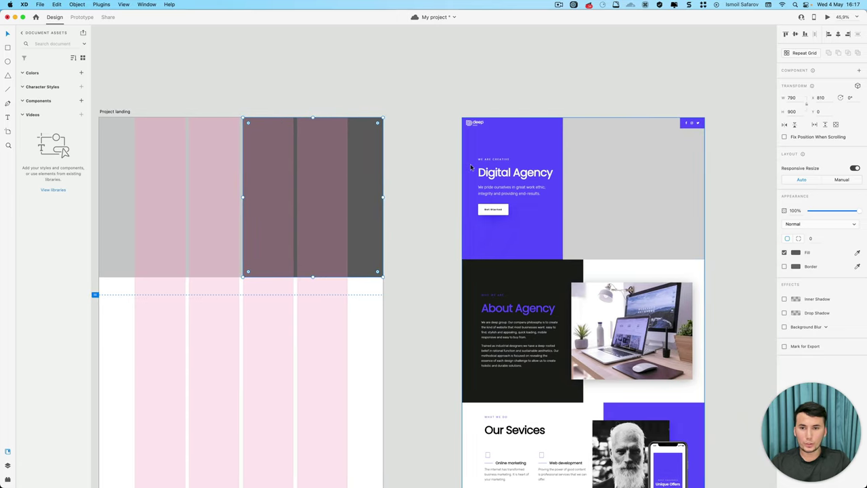
pyautogui.hscroll(-5, 466, 168)
pyautogui.hscroll(-3, 467, 168)
pyautogui.hscroll(4, 467, 168)
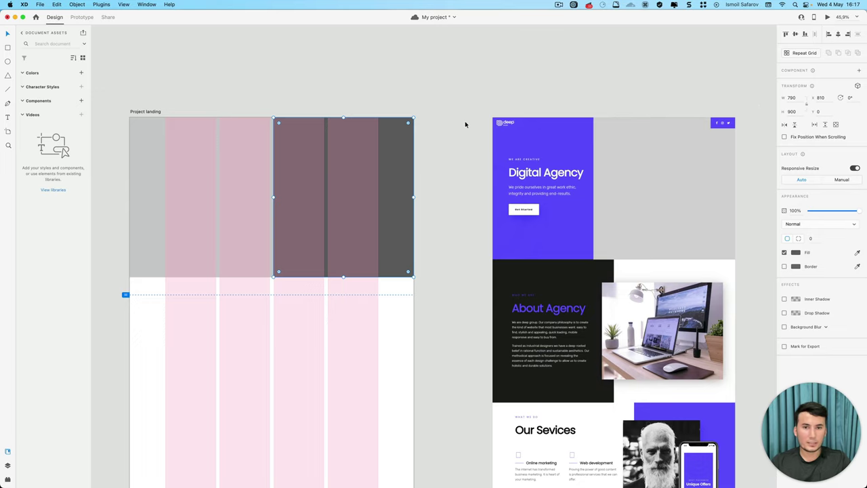
pyautogui.hscroll(-3, 745, 94)
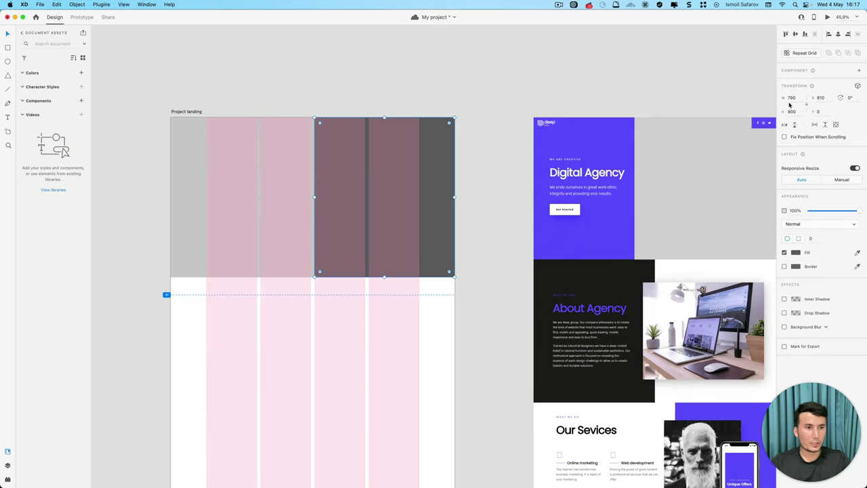
# Set the dark block's width to 900 and align it to the artboard's right edge at X 700.
pyautogui.click(798, 97)
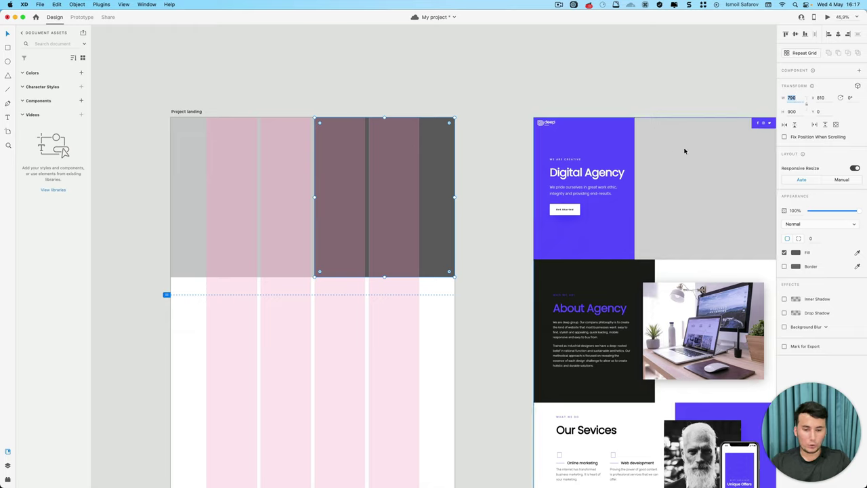
pyautogui.write('900')
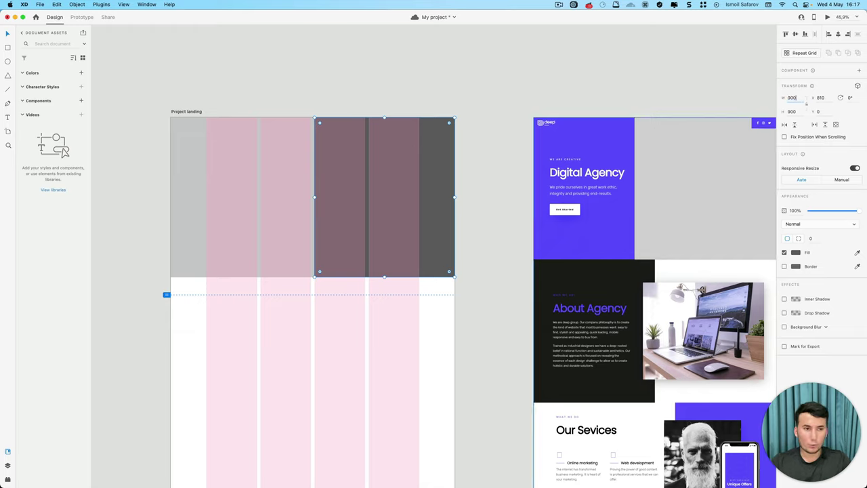
pyautogui.press('Return')
pyautogui.moveTo(435, 178); pyautogui.dragTo(418, 181)
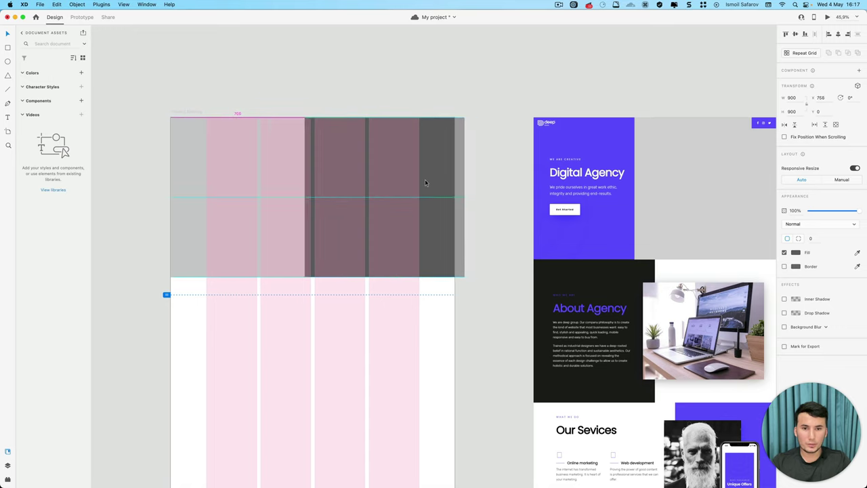
pyautogui.click(499, 162)
pyautogui.scroll(-3, 498, 164)
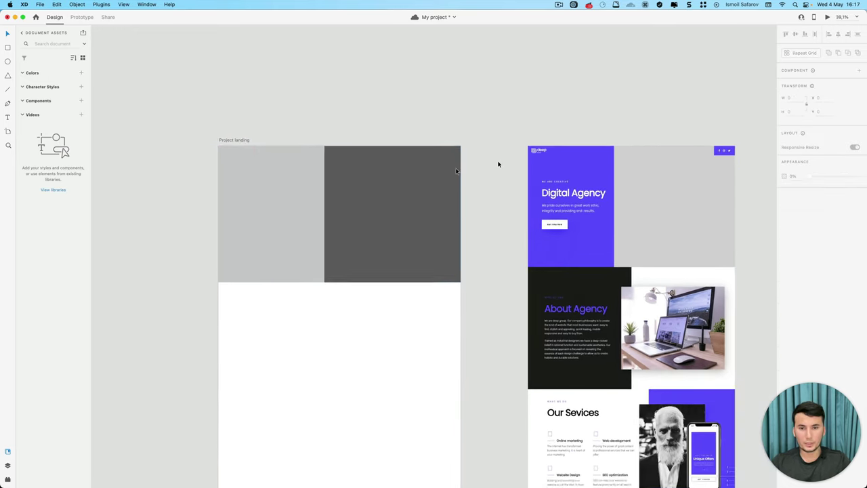
pyautogui.press('super+shift+apostrophe')
# Select the Project landing artboard and save the project.
pyautogui.click(270, 118)
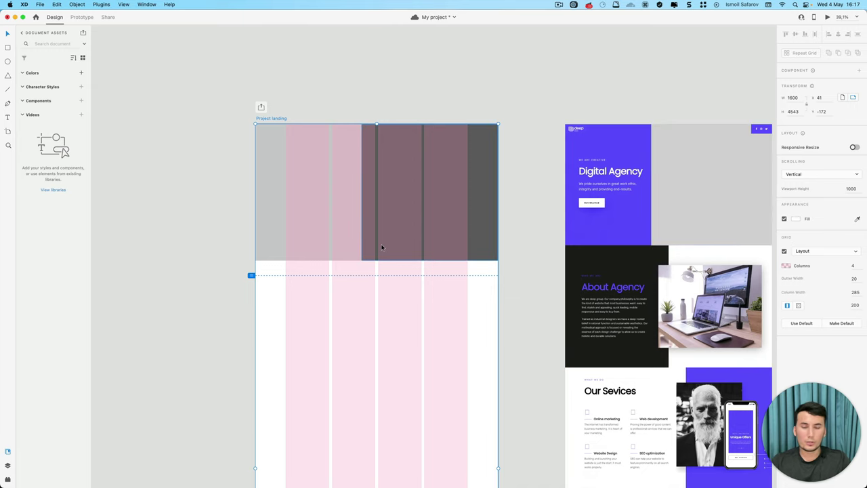
pyautogui.scroll(-1, 362, 230)
pyautogui.scroll(-2, 363, 231)
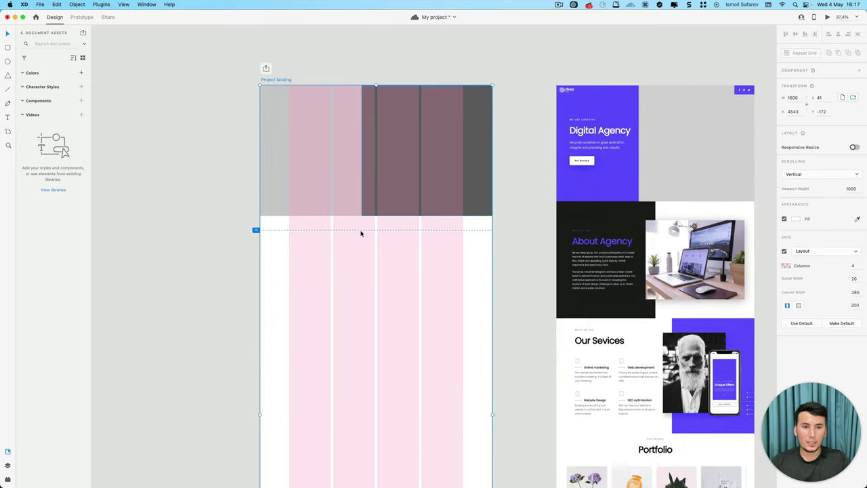
pyautogui.hscroll(3, 360, 233)
pyautogui.hscroll(1, 360, 233)
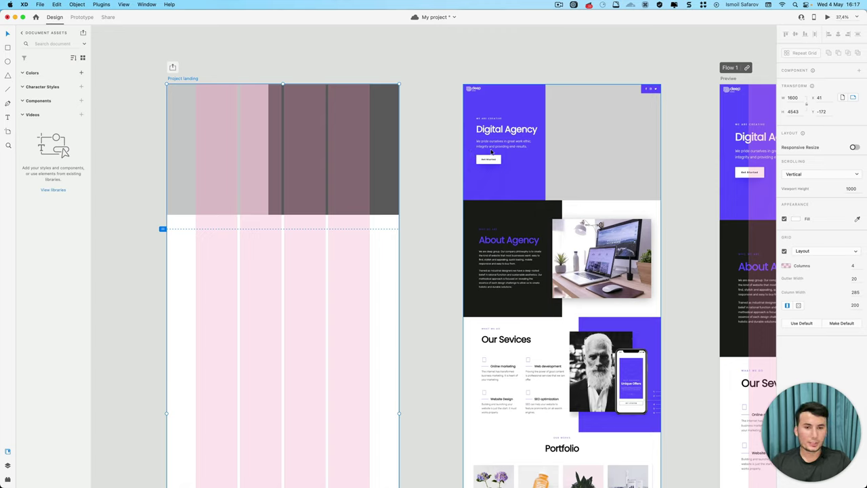
pyautogui.press('super+s')
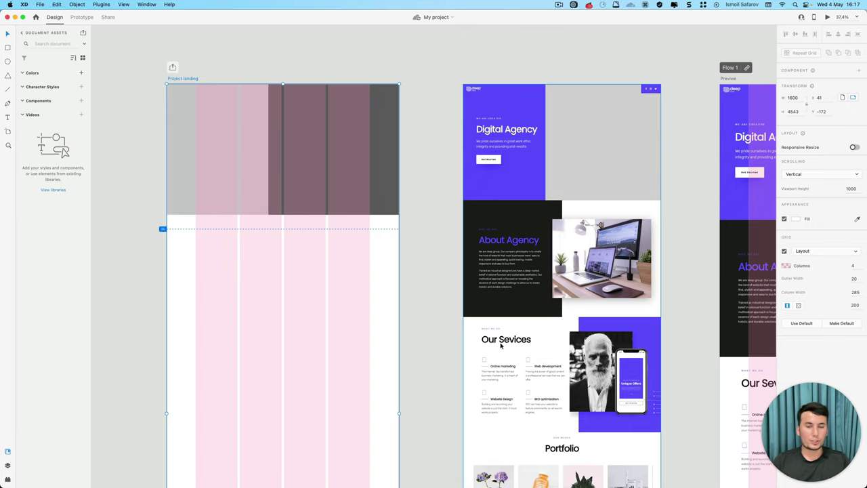
pyautogui.hscroll(-5, 501, 346)
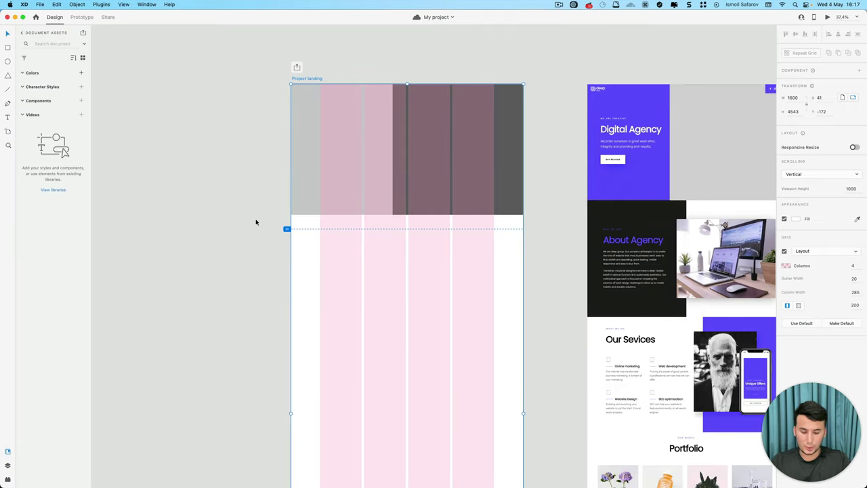
pyautogui.scroll(2, 256, 222)
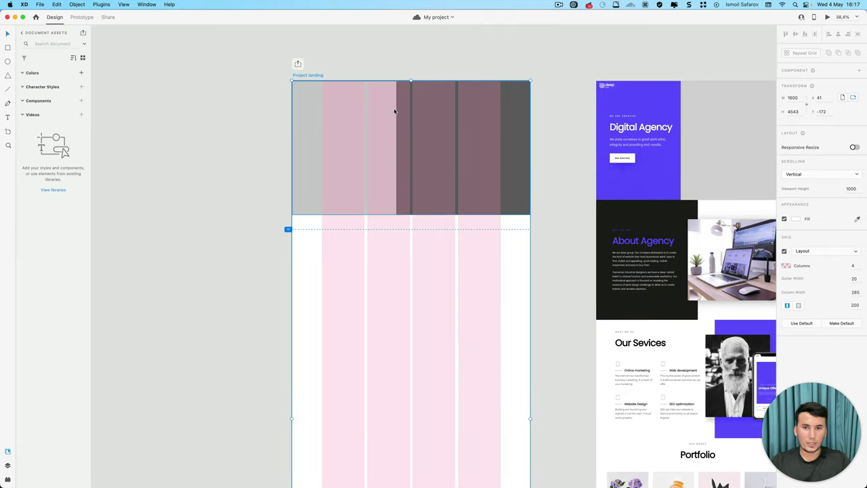
pyautogui.scroll(-2, 269, 81)
pyautogui.scroll(3, 286, 81)
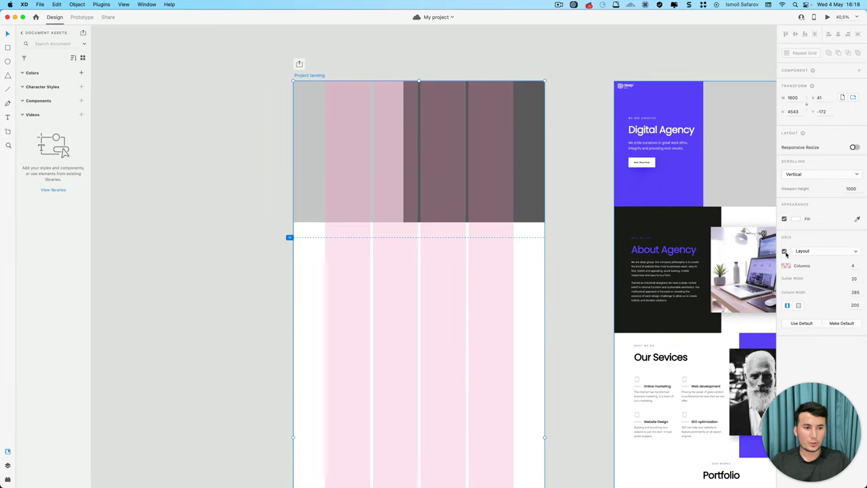
# Set the artboard's layout grid to 8 columns.
pyautogui.click(785, 251)
pyautogui.click(784, 251)
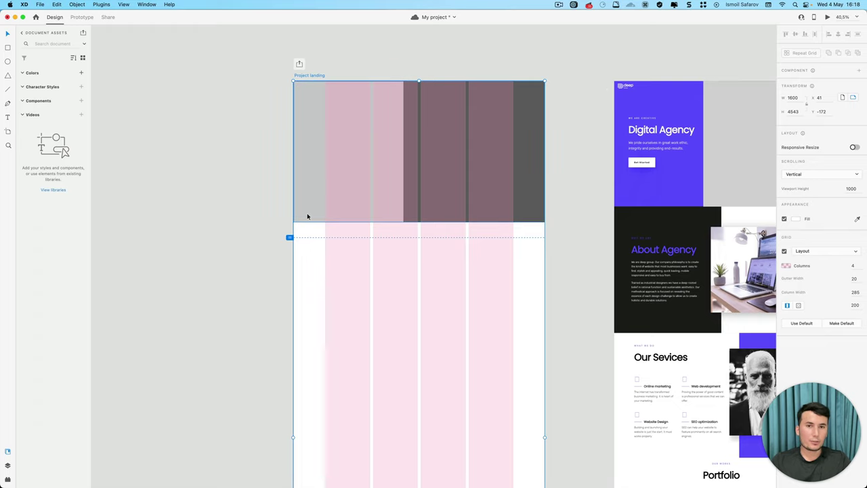
pyautogui.scroll(-2, 279, 190)
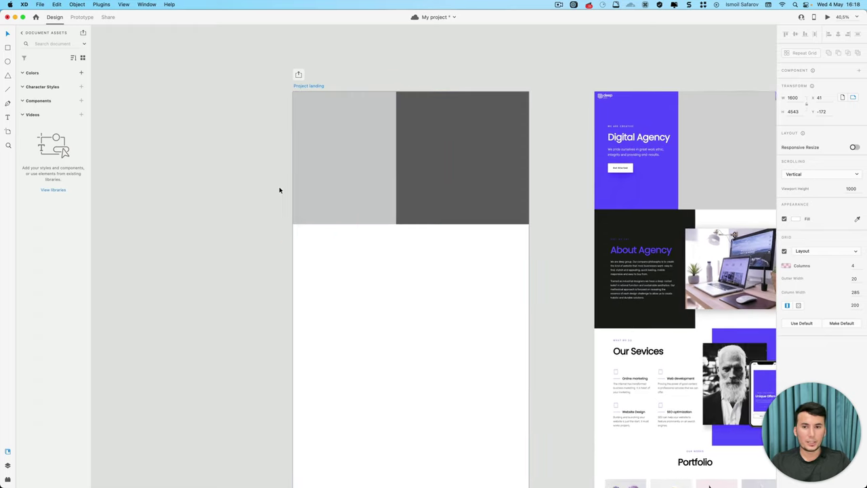
pyautogui.scroll(2, 279, 190)
pyautogui.scroll(2, 278, 192)
pyautogui.scroll(1, 277, 194)
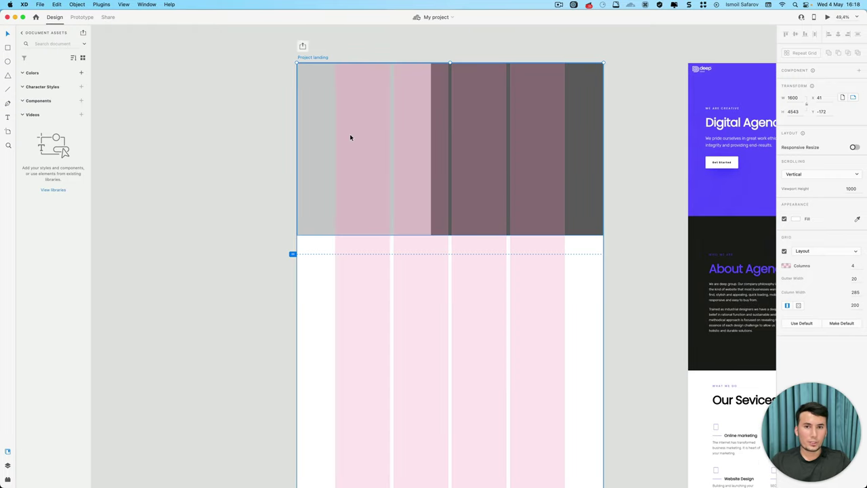
pyautogui.hscroll(3, 350, 139)
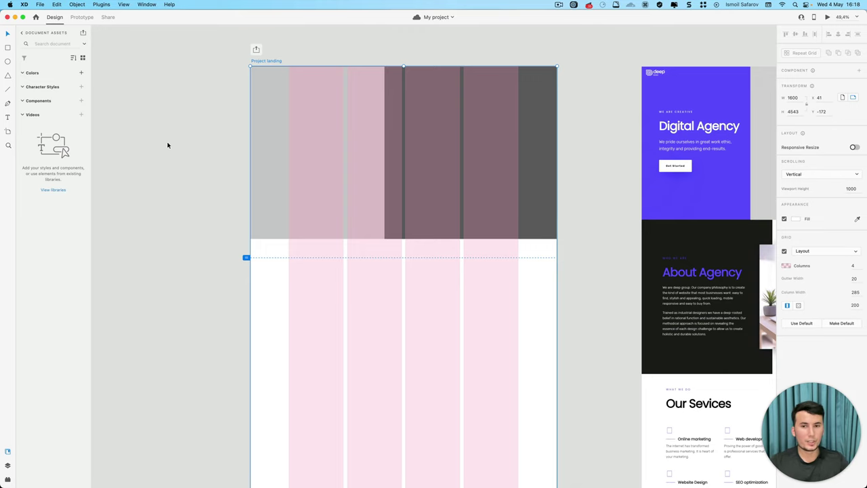
pyautogui.hscroll(3, 168, 145)
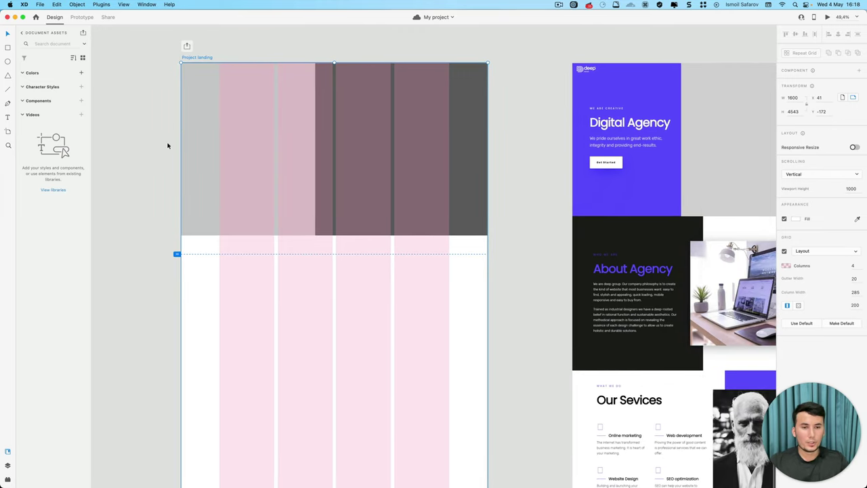
pyautogui.hscroll(2, 168, 145)
pyautogui.hscroll(-2, 168, 145)
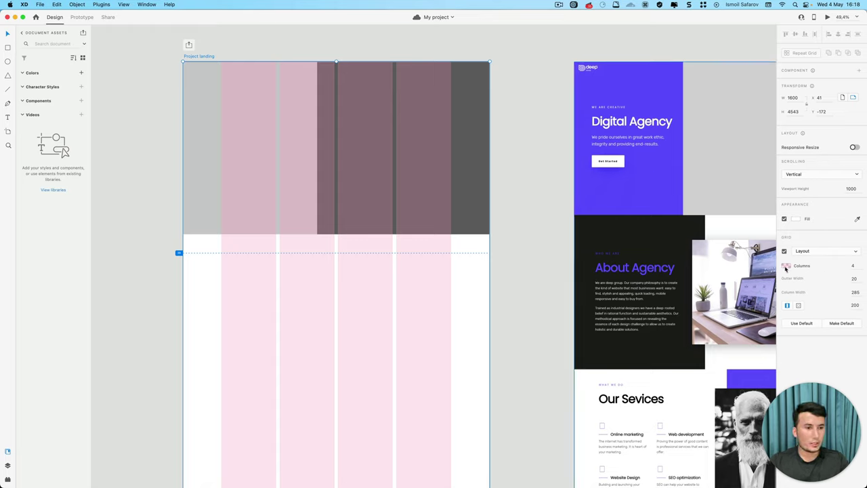
pyautogui.click(788, 266)
pyautogui.click(848, 271)
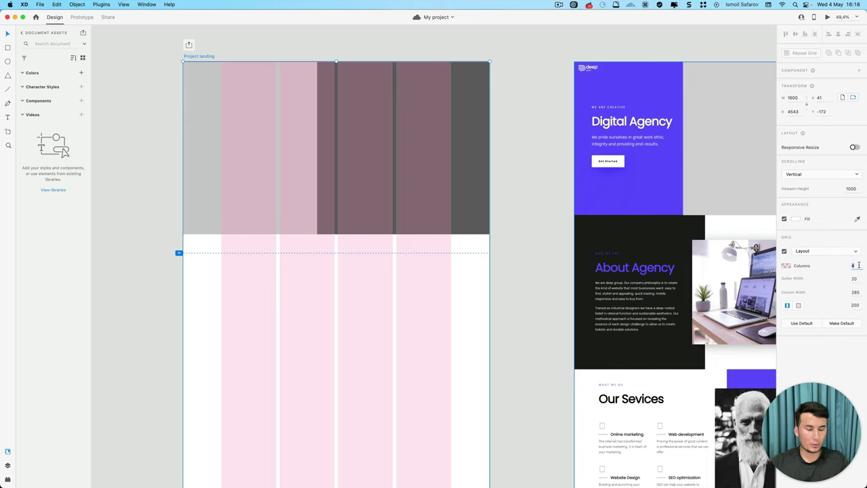
pyautogui.write('6')
pyautogui.press('Return')
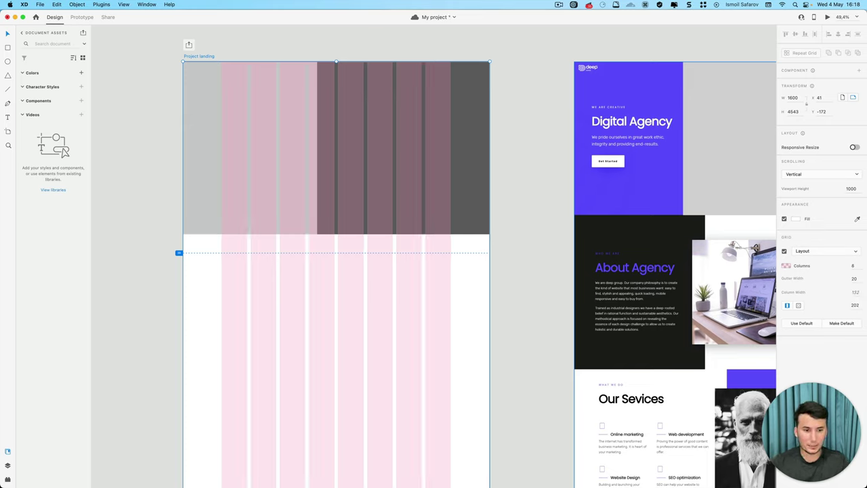
# Enter a new grid margin value and link all four margins equal.
pyautogui.hscroll(2, 670, 289)
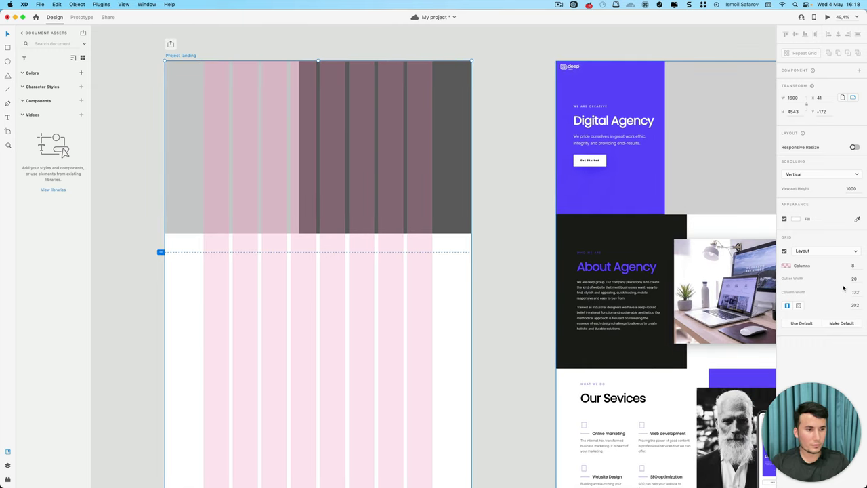
pyautogui.click(858, 305)
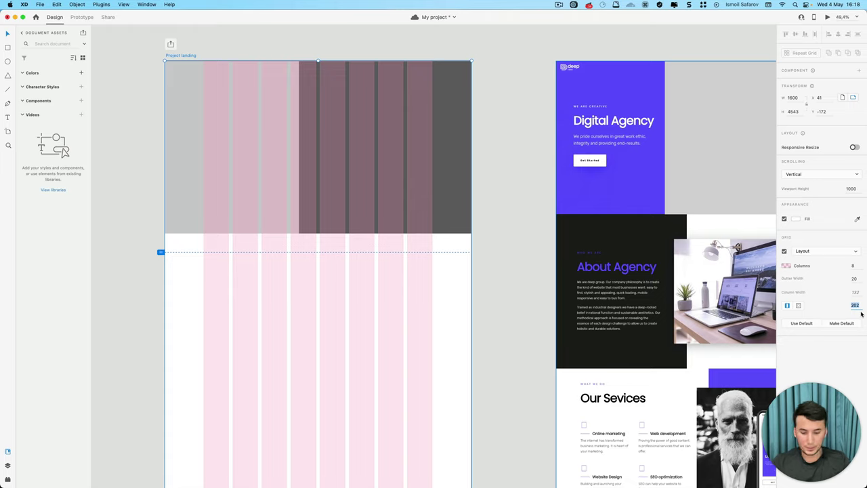
pyautogui.write('1')
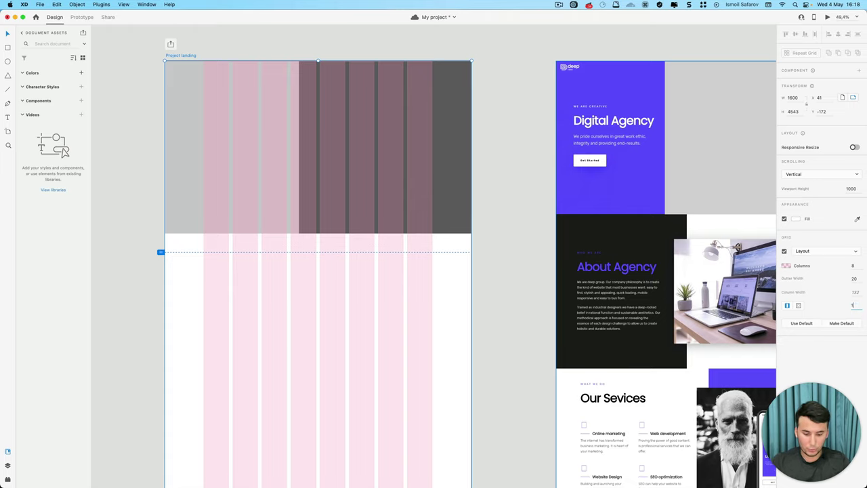
pyautogui.write('60')
pyautogui.press('Return')
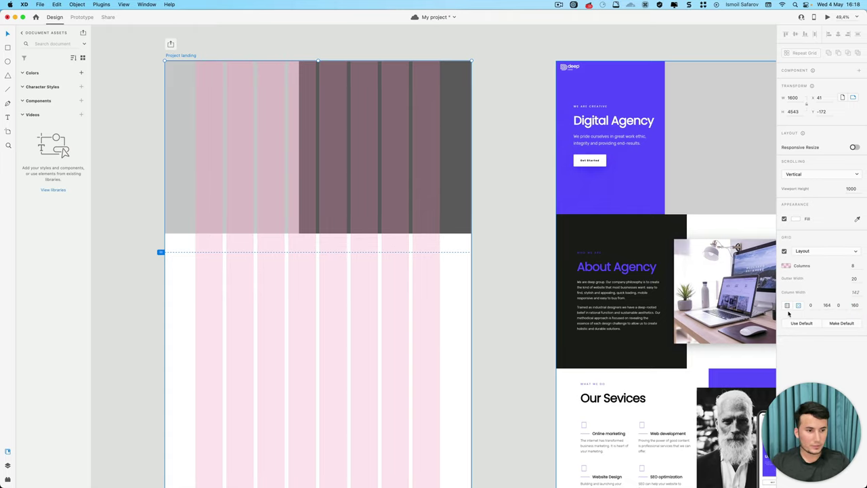
pyautogui.click(787, 306)
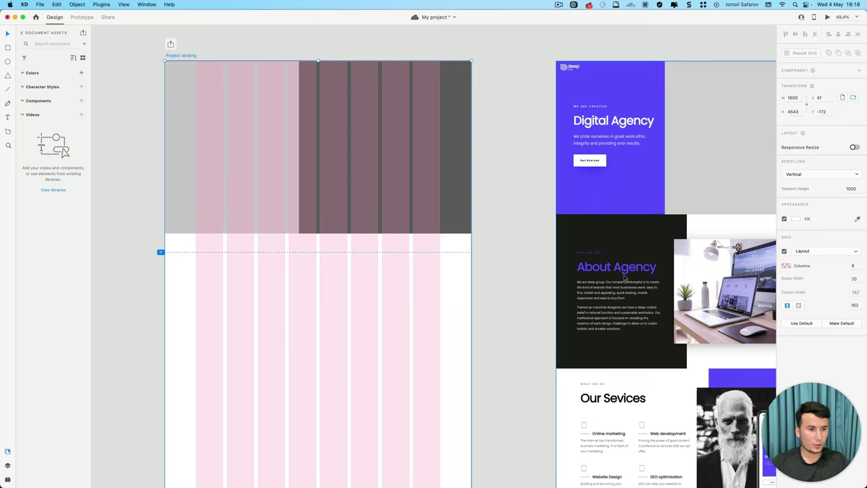
pyautogui.hscroll(-5, 338, 256)
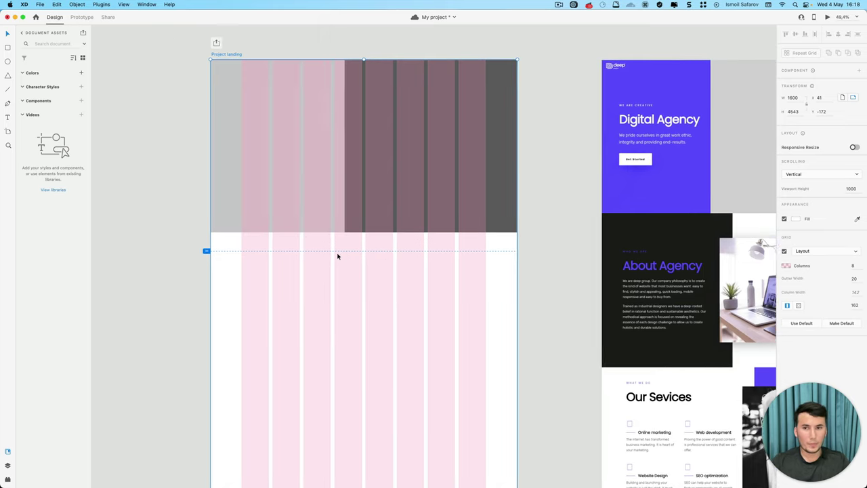
pyautogui.hscroll(-5, 337, 253)
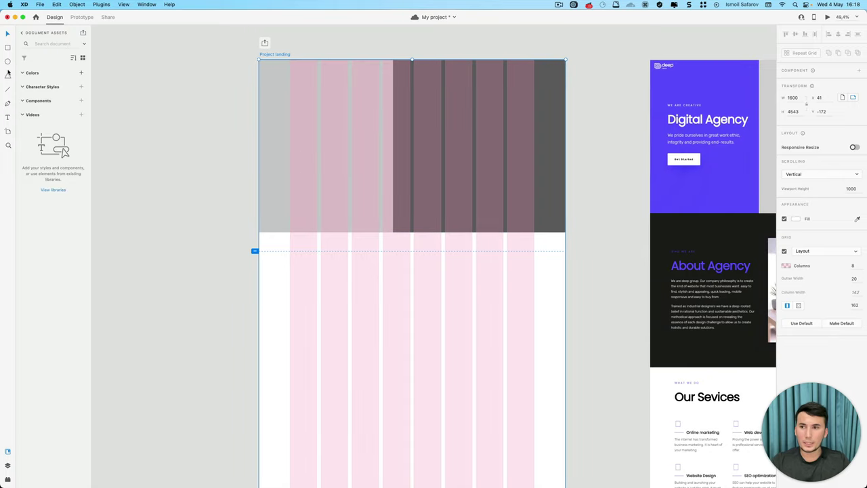
# Set the grid column width to 152, keeping linked side margins of 122.
pyautogui.click(7, 47)
pyautogui.hscroll(5, 292, 190)
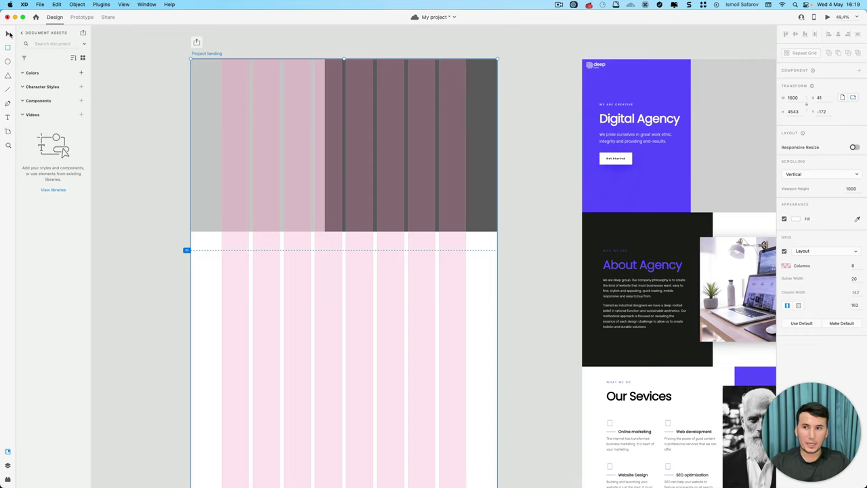
pyautogui.click(8, 34)
pyautogui.click(855, 304)
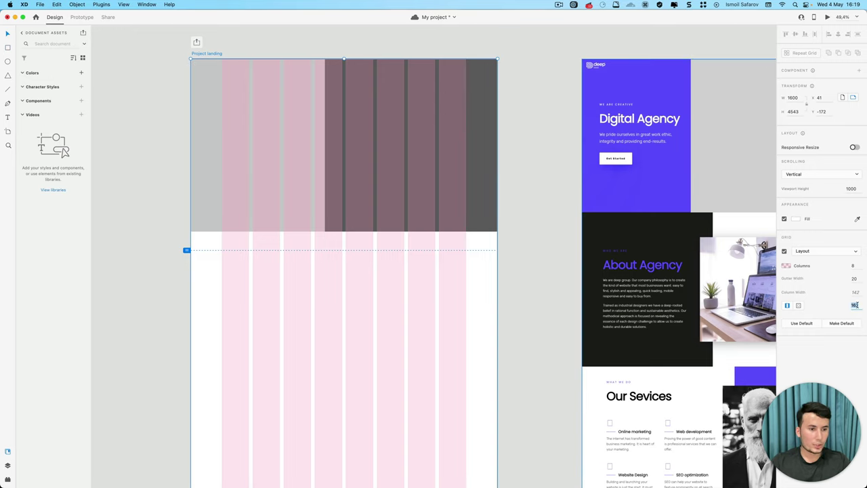
pyautogui.hscroll(10, 410, 245)
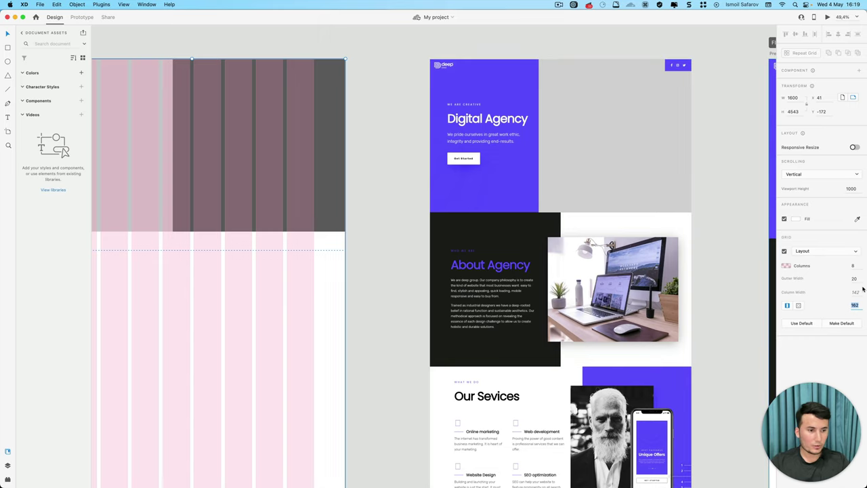
pyautogui.write('1')
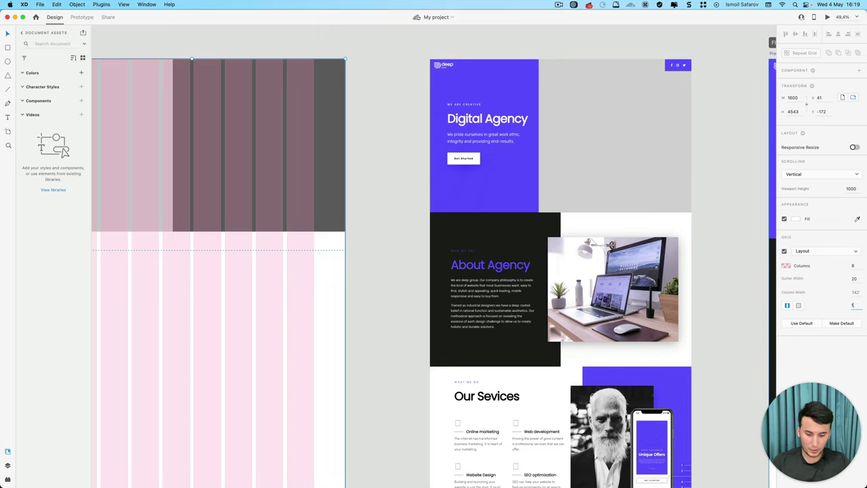
pyautogui.write('52')
pyautogui.press('Return')
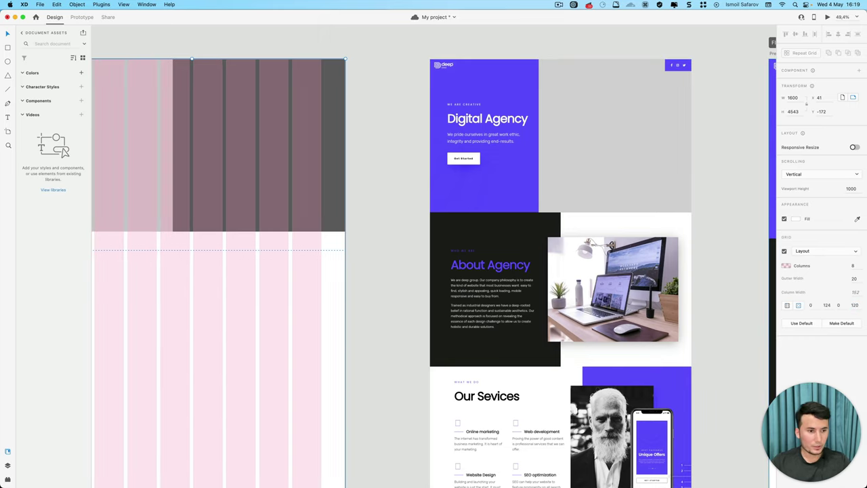
pyautogui.click(787, 305)
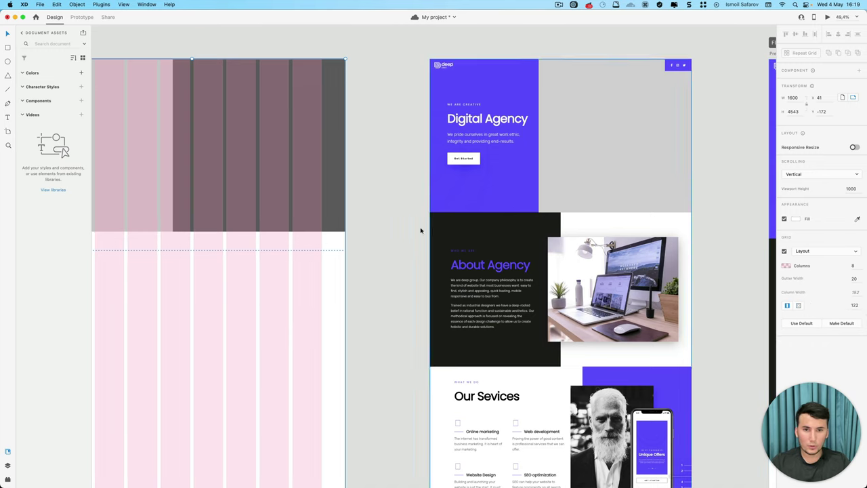
pyautogui.hscroll(-3, 340, 225)
pyautogui.hscroll(-5, 340, 225)
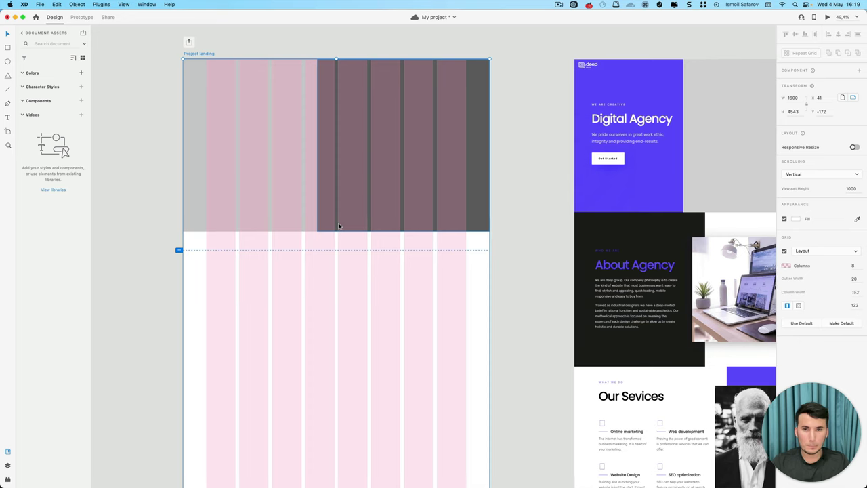
pyautogui.hscroll(-2, 338, 226)
pyautogui.hscroll(2, 339, 225)
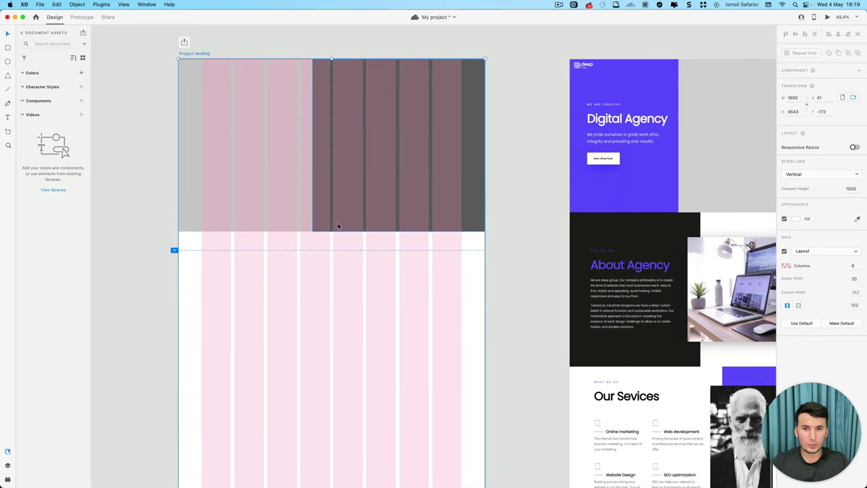
# Drag the dark hero rectangle's left edge to a grid column, giving W 810 at X 790.
pyautogui.click(315, 150)
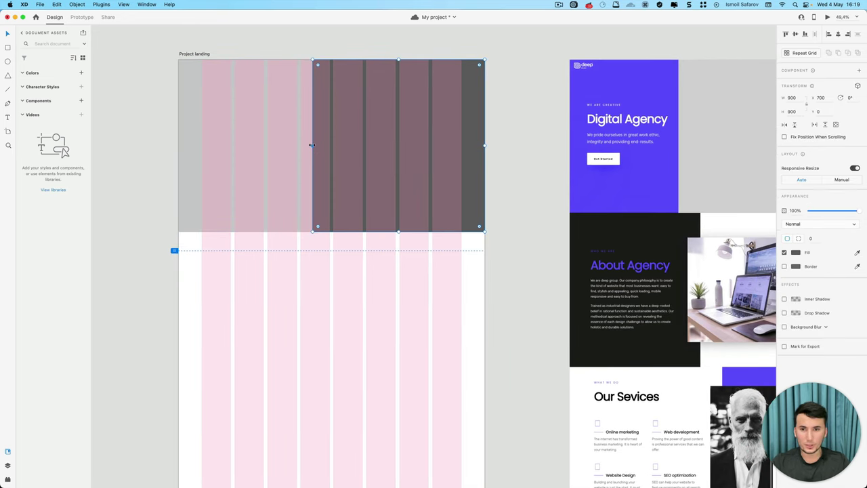
pyautogui.moveTo(314, 146); pyautogui.dragTo(329, 144)
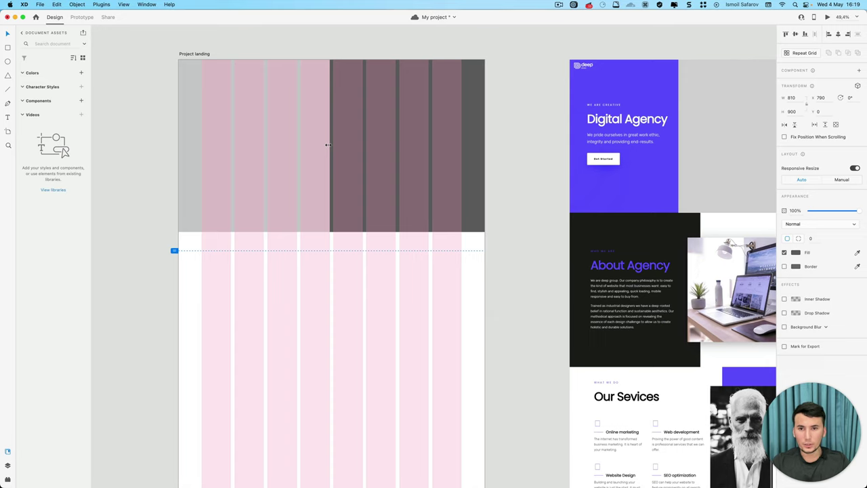
pyautogui.hscroll(2, 329, 145)
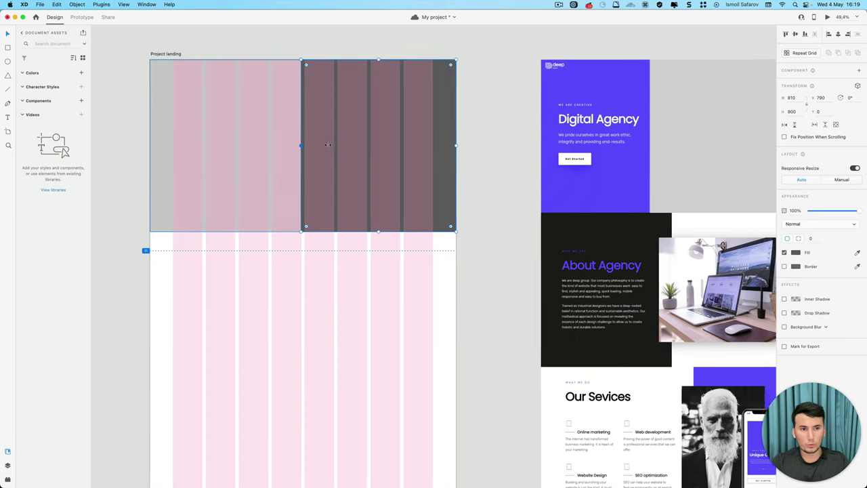
pyautogui.hscroll(2, 328, 146)
pyautogui.hscroll(-5, 329, 146)
pyautogui.hscroll(-2, 336, 109)
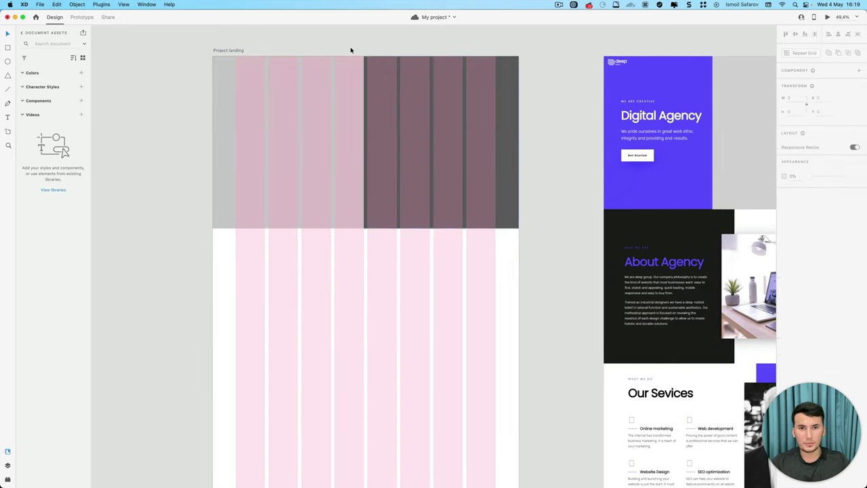
pyautogui.hscroll(2, 350, 48)
pyautogui.hscroll(5, 343, 72)
pyautogui.hscroll(5, 336, 78)
pyautogui.click(762, 64)
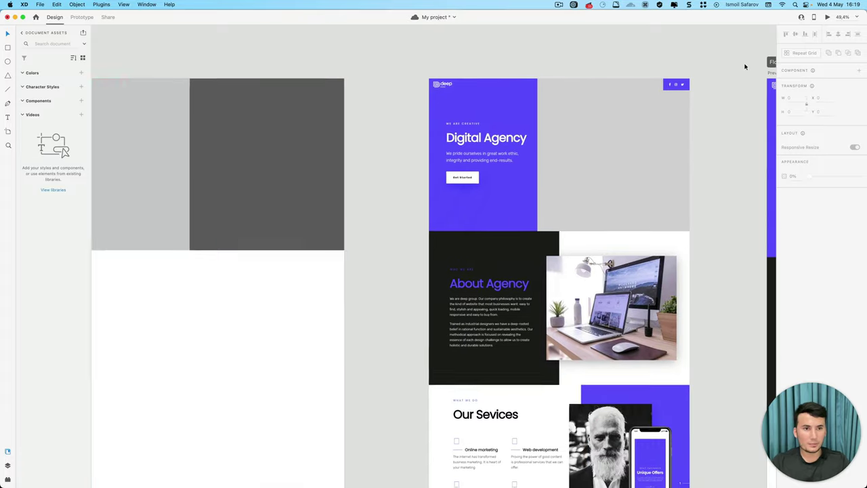
pyautogui.scroll(-2, 743, 66)
pyautogui.scroll(4, 697, 82)
pyautogui.scroll(3, 684, 88)
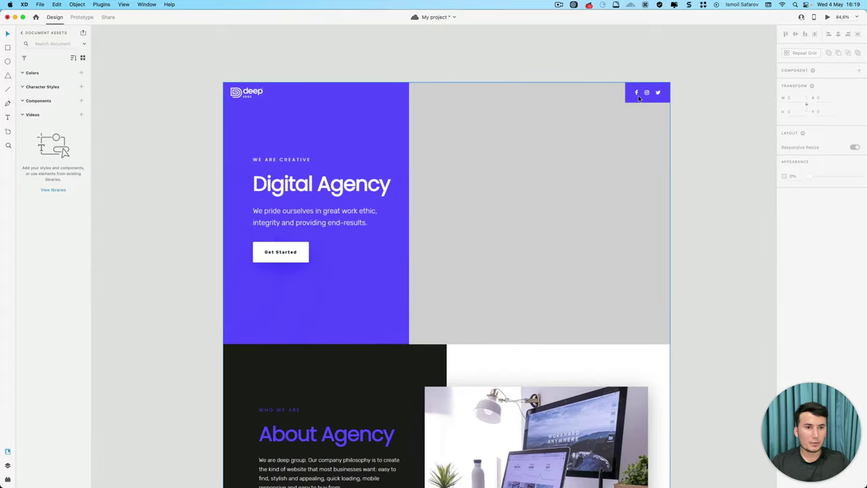
pyautogui.scroll(5, 638, 100)
pyautogui.hscroll(-10, 637, 100)
pyautogui.hscroll(-3, 475, 111)
pyautogui.hscroll(-5, 407, 118)
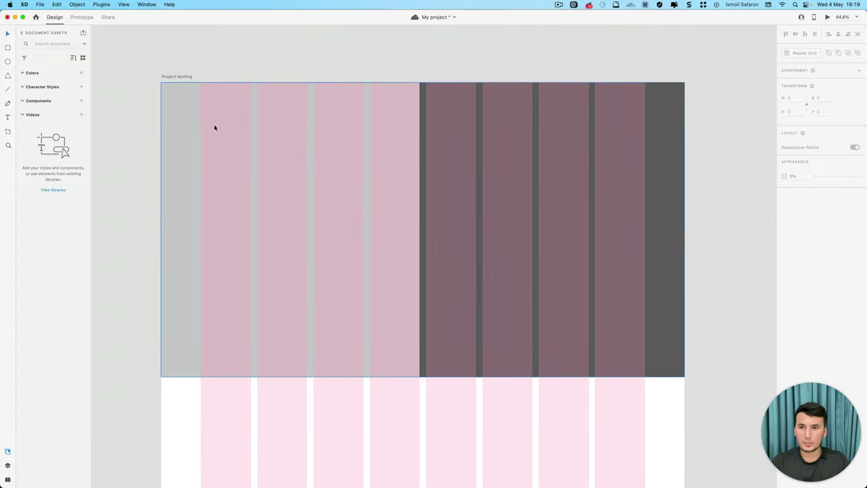
# Shrink the light grey rectangle and move it into the artboard's top-right corner.
pyautogui.moveTo(238, 137); pyautogui.dragTo(412, 169)
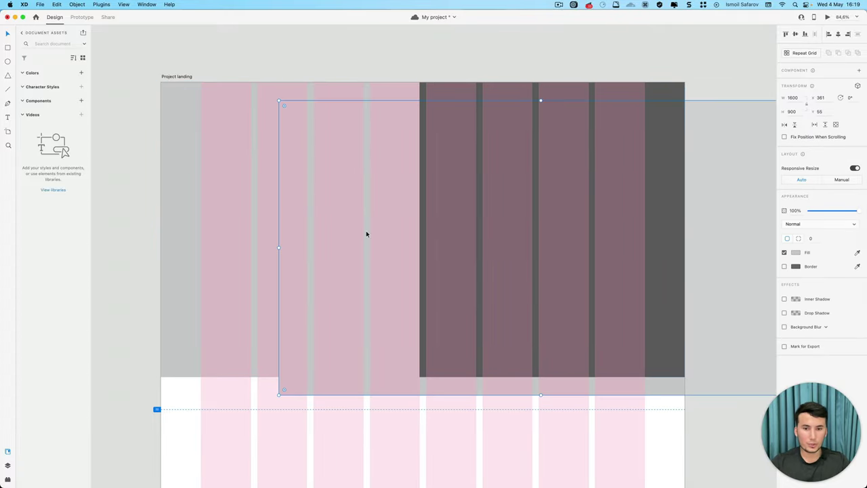
pyautogui.moveTo(278, 394)
pyautogui.mouseDown()
pyautogui.moveTo(716, 188)
pyautogui.moveTo(423, 183)
pyautogui.mouseUp()
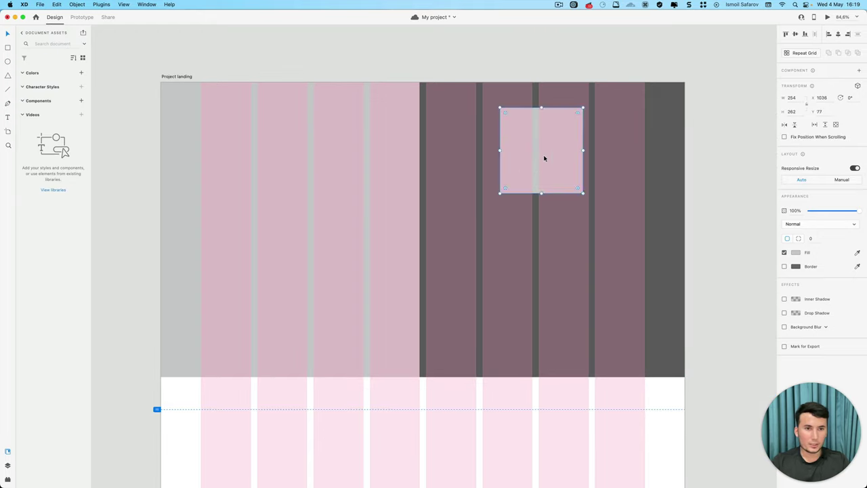
pyautogui.moveTo(547, 158); pyautogui.dragTo(629, 140)
pyautogui.press('super+shift+apostrophe')
pyautogui.scroll(-2, 691, 109)
pyautogui.scroll(1, 693, 107)
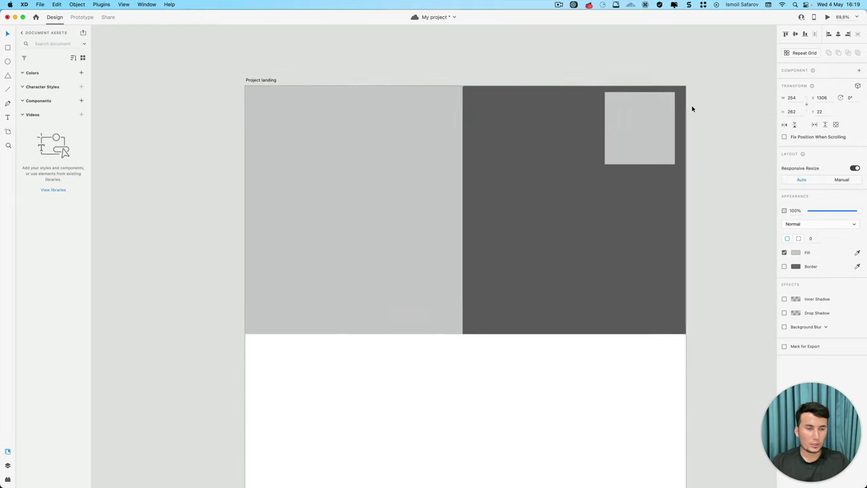
pyautogui.scroll(2, 693, 102)
pyautogui.scroll(3, 693, 98)
pyautogui.scroll(2, 694, 99)
pyautogui.press('super+shift+apostrophe')
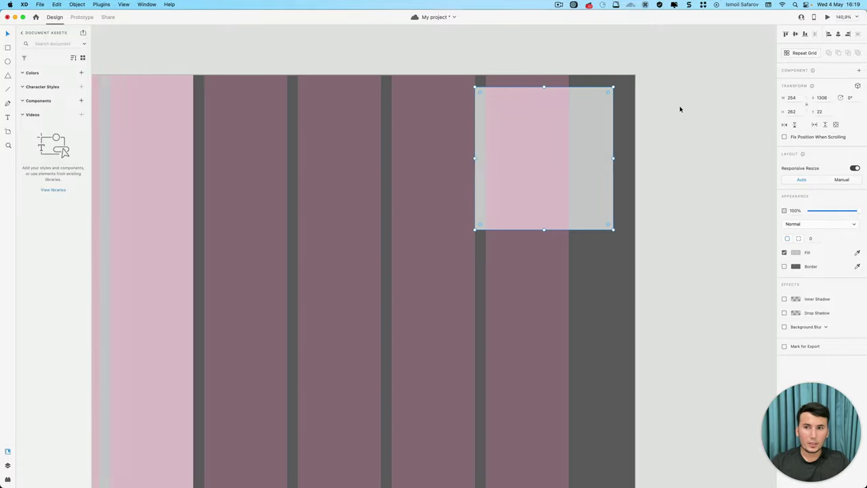
pyautogui.hscroll(3, 664, 116)
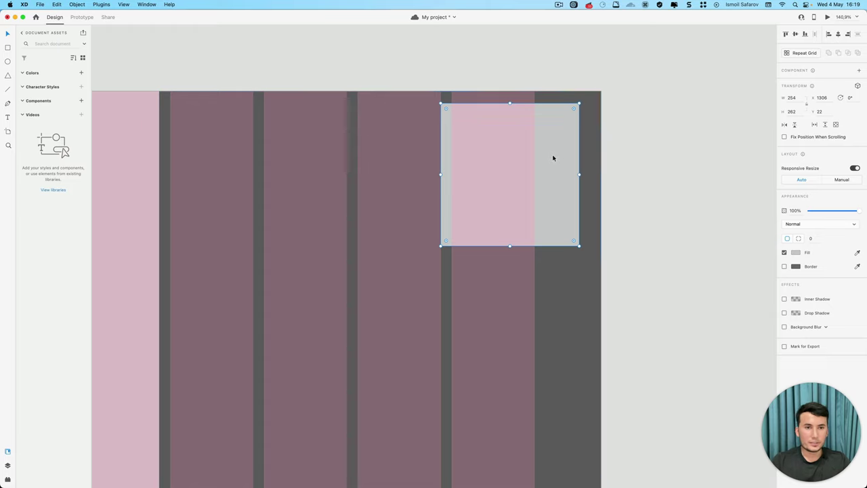
pyautogui.moveTo(554, 158); pyautogui.dragTo(574, 147)
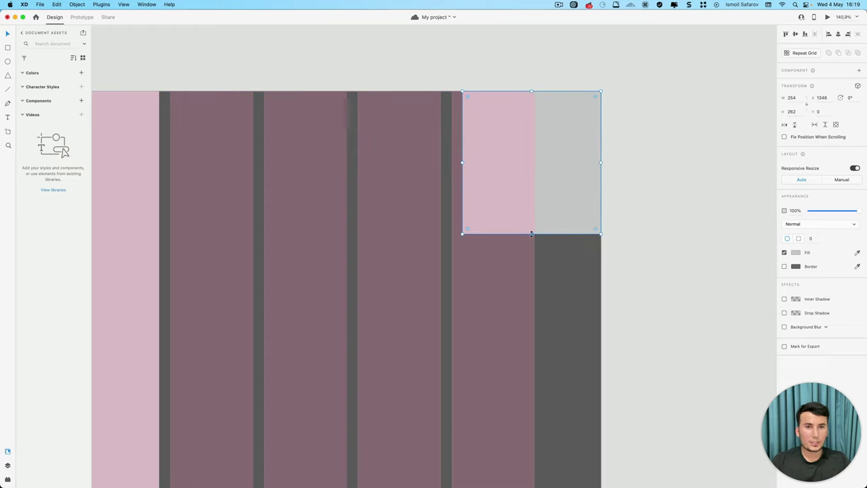
# Resize the corner rectangle to 250 × 80 at X 1350, Y 0.
pyautogui.scroll(3, 522, 222)
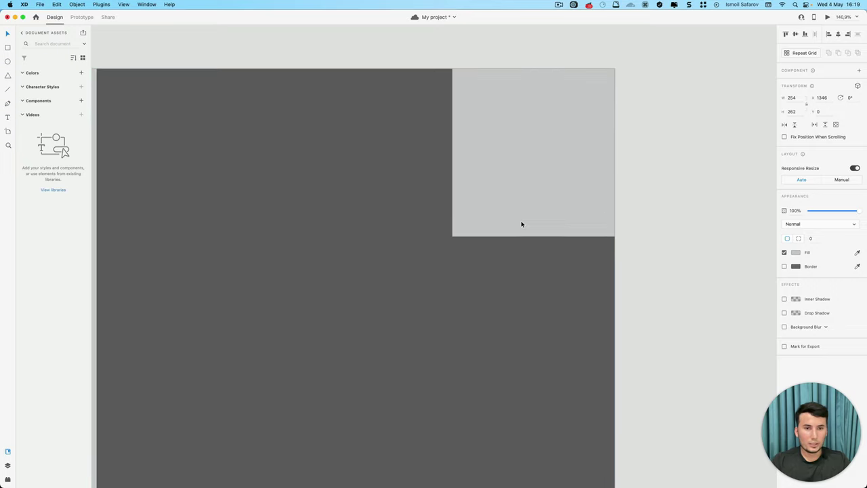
pyautogui.scroll(1, 524, 223)
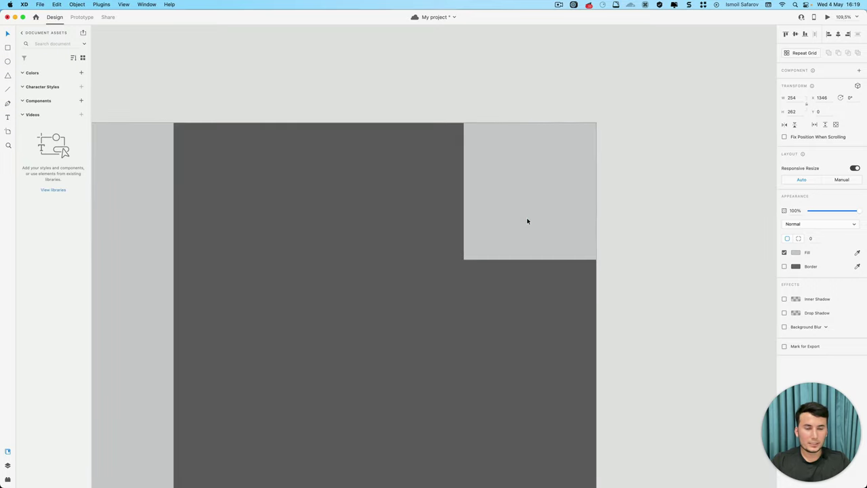
pyautogui.scroll(-2, 525, 221)
pyautogui.scroll(-2, 527, 221)
pyautogui.scroll(2, 527, 221)
pyautogui.scroll(1, 527, 221)
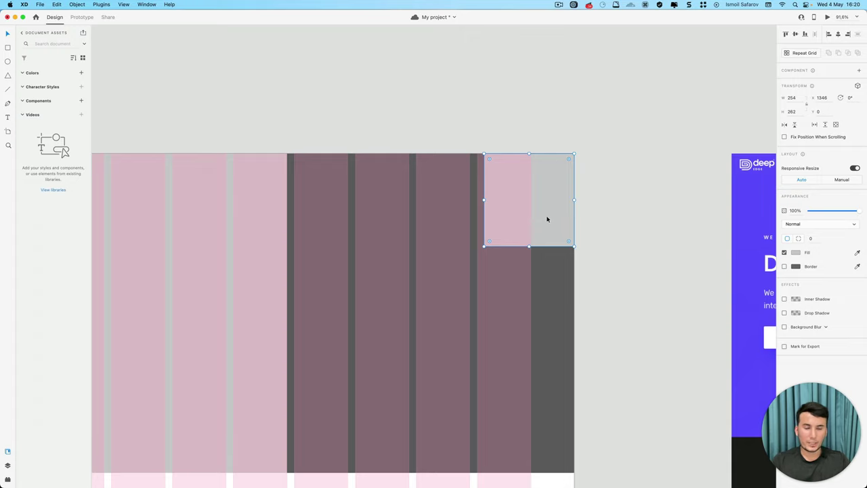
pyautogui.scroll(1, 551, 223)
pyautogui.scroll(1, 554, 227)
pyautogui.scroll(2, 554, 227)
pyautogui.scroll(2, 559, 225)
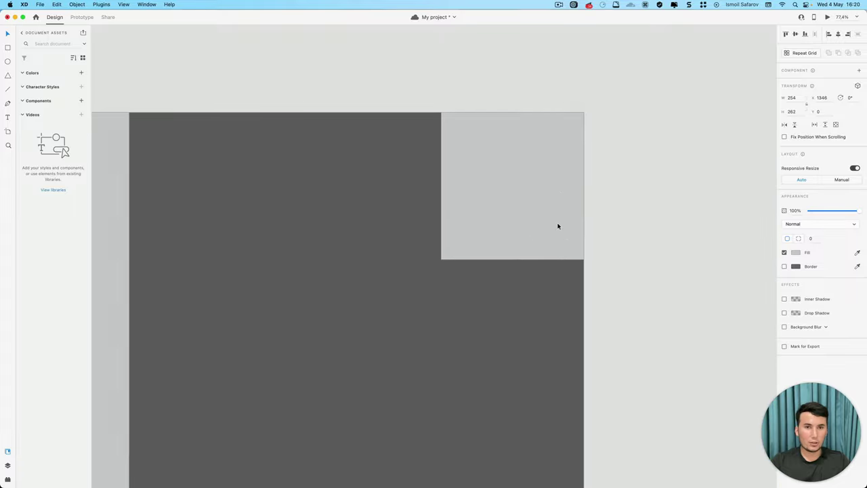
pyautogui.scroll(1, 549, 232)
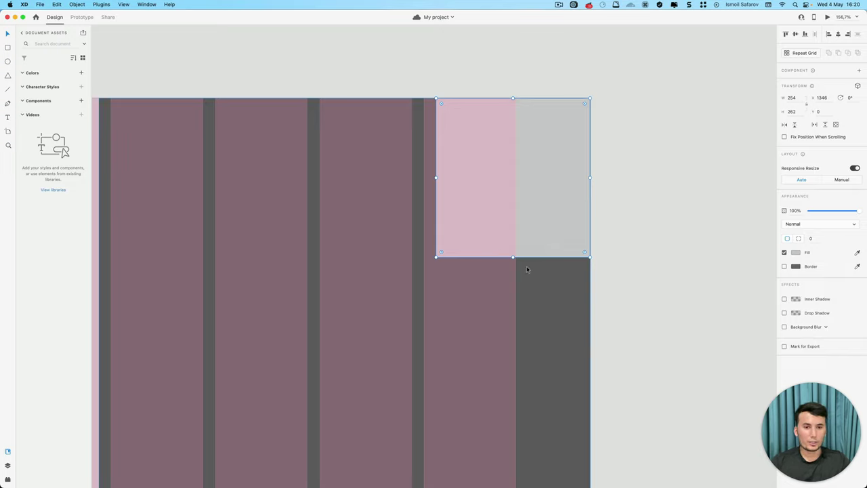
pyautogui.moveTo(513, 257); pyautogui.dragTo(525, 161)
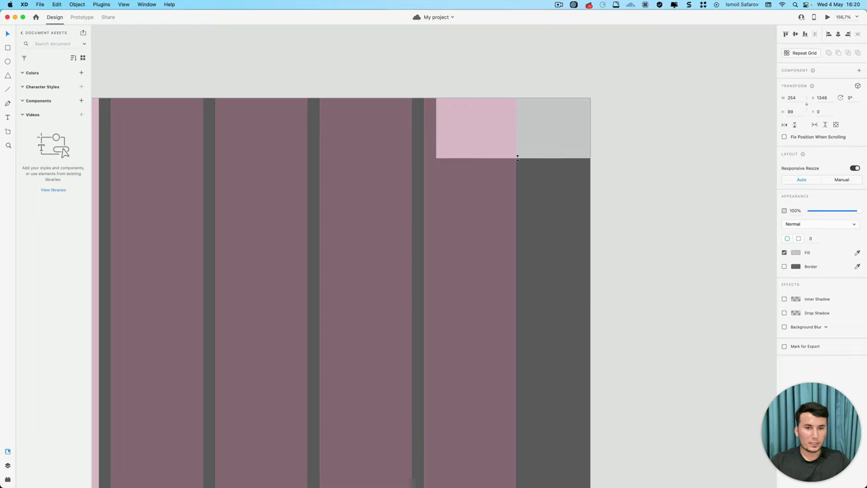
pyautogui.click(799, 97)
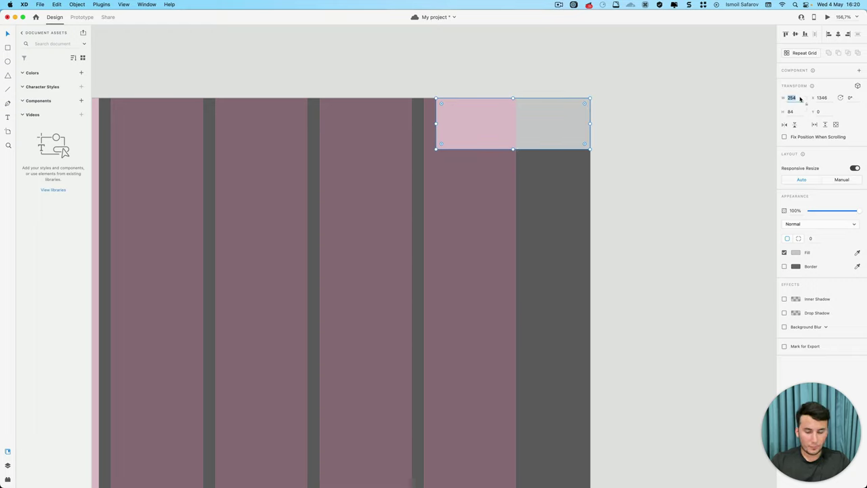
pyautogui.write('2')
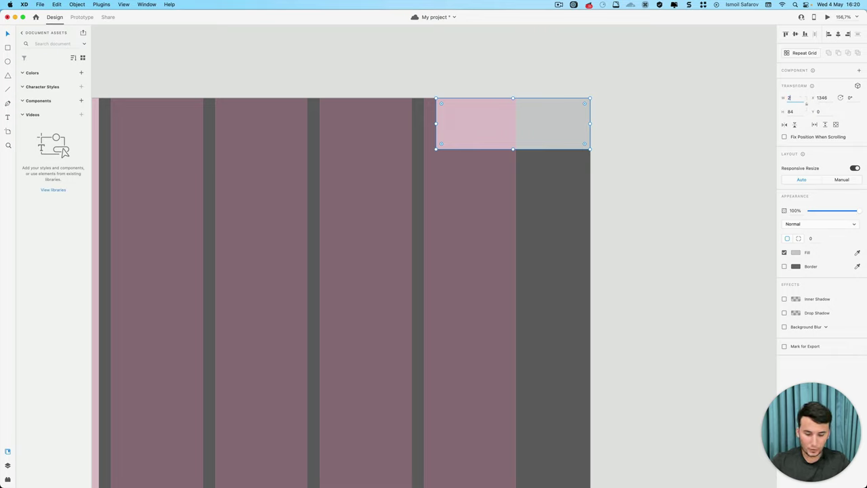
pyautogui.press('Return')
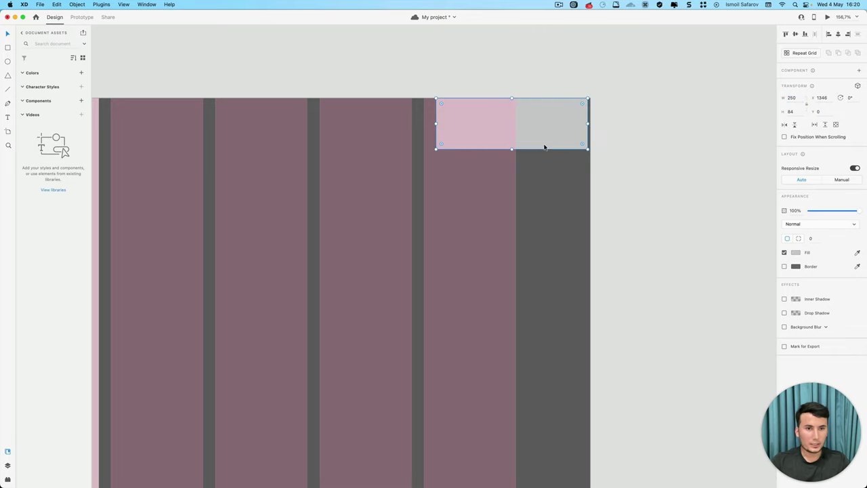
pyautogui.click(798, 112)
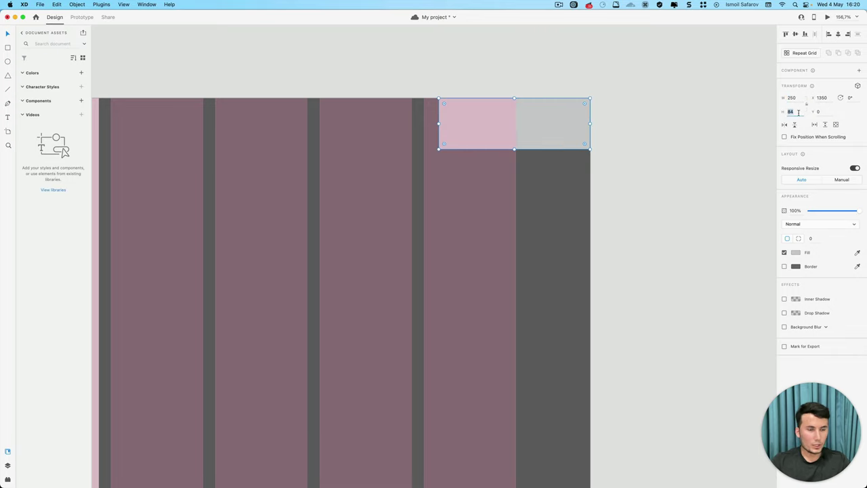
pyautogui.write('80')
pyautogui.press('Return')
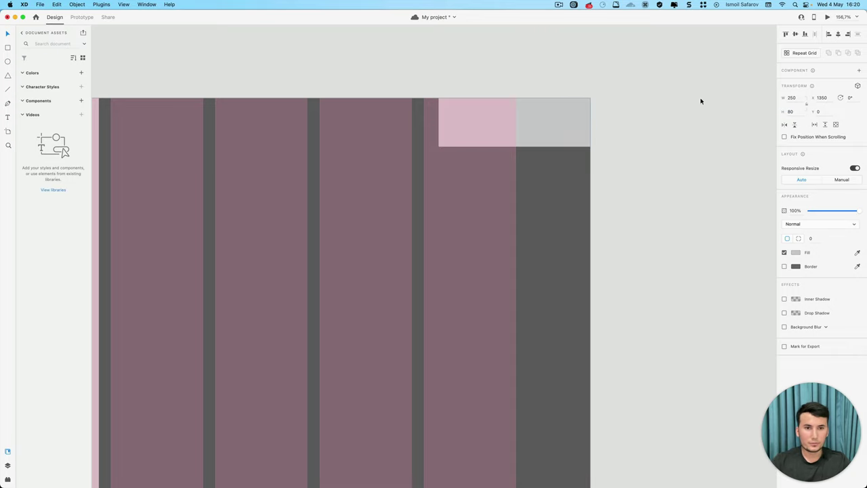
pyautogui.scroll(-5, 685, 111)
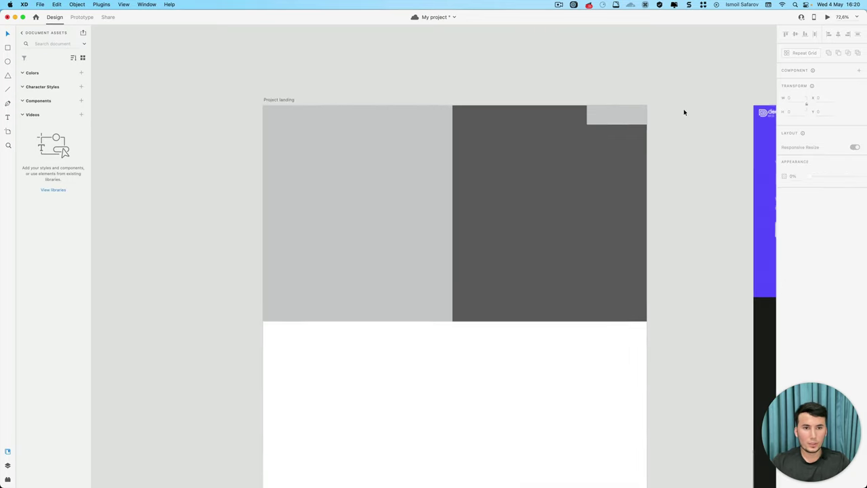
# Duplicate the 250 × 80 block, fill it dark grey, and place it at X 122, Y 546.
pyautogui.click(628, 120)
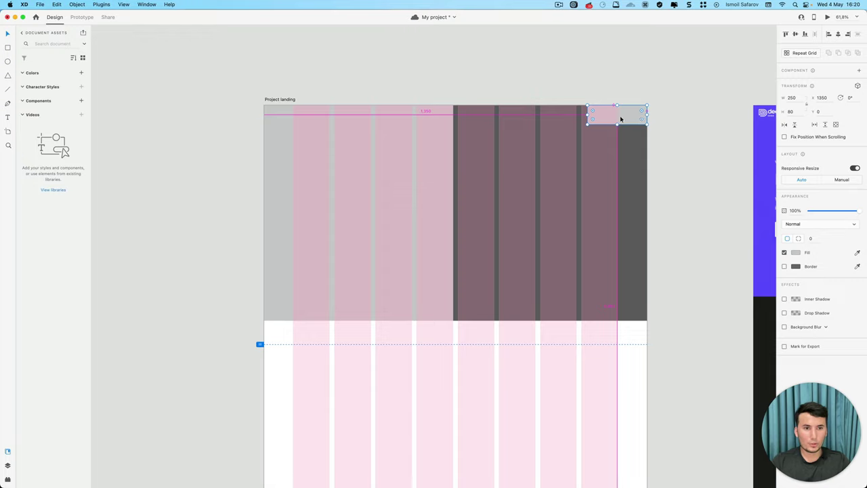
pyautogui.press('super+v')
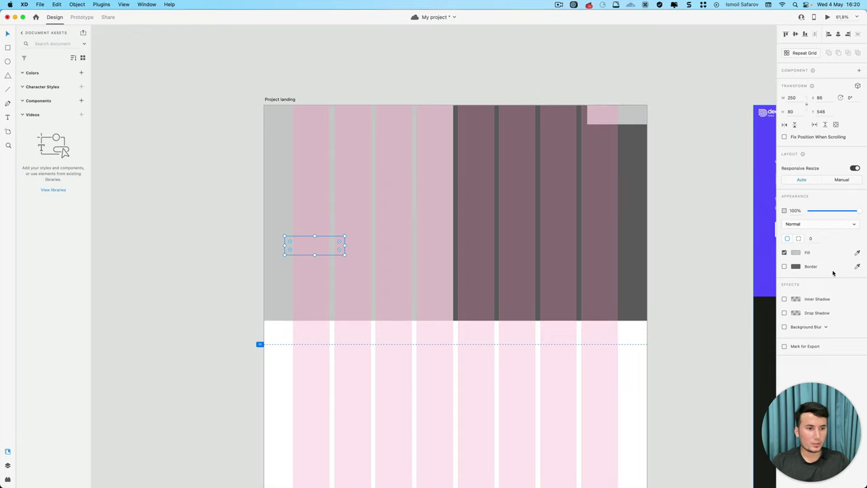
pyautogui.click(858, 252)
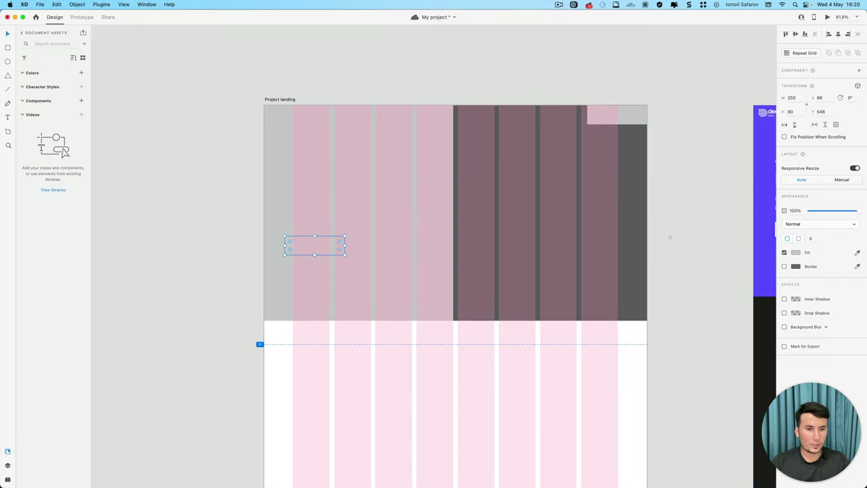
pyautogui.click(640, 237)
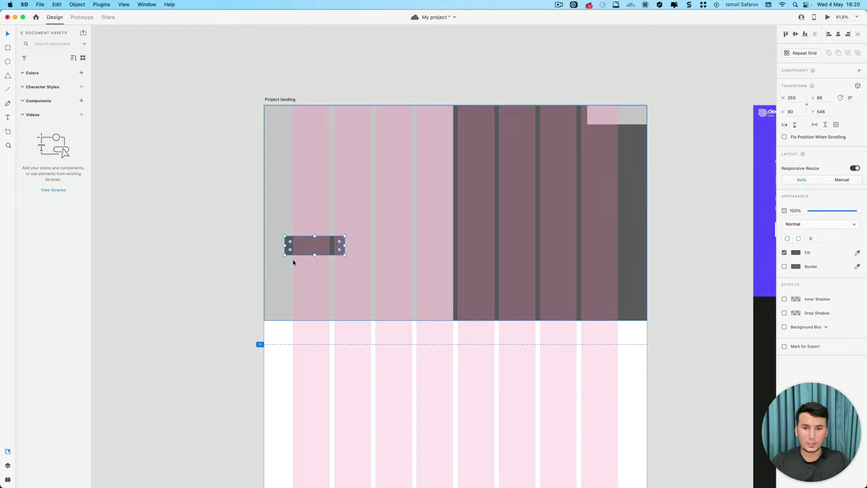
pyautogui.scroll(5, 295, 252)
pyautogui.moveTo(335, 227); pyautogui.dragTo(383, 233)
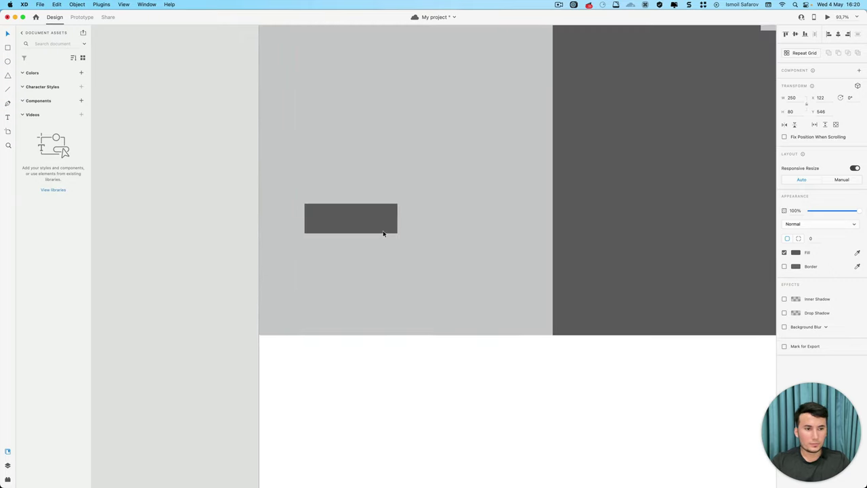
pyautogui.scroll(-5, 383, 233)
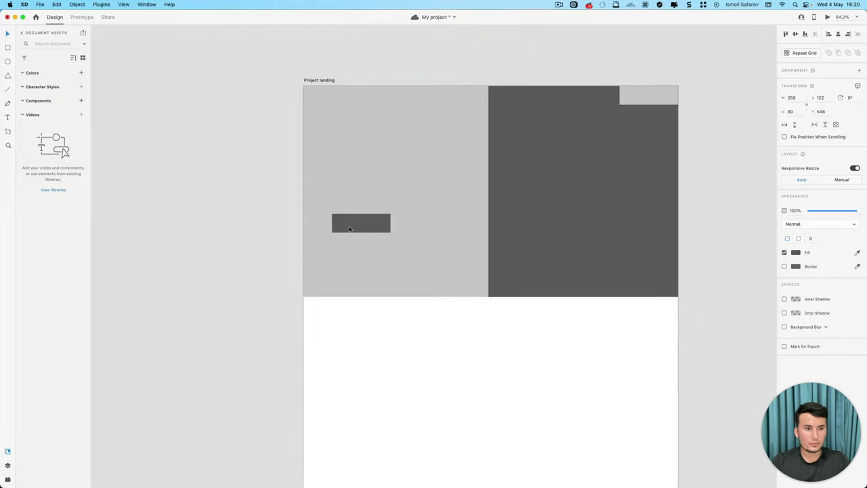
pyautogui.scroll(3, 355, 235)
pyautogui.scroll(-2, 345, 251)
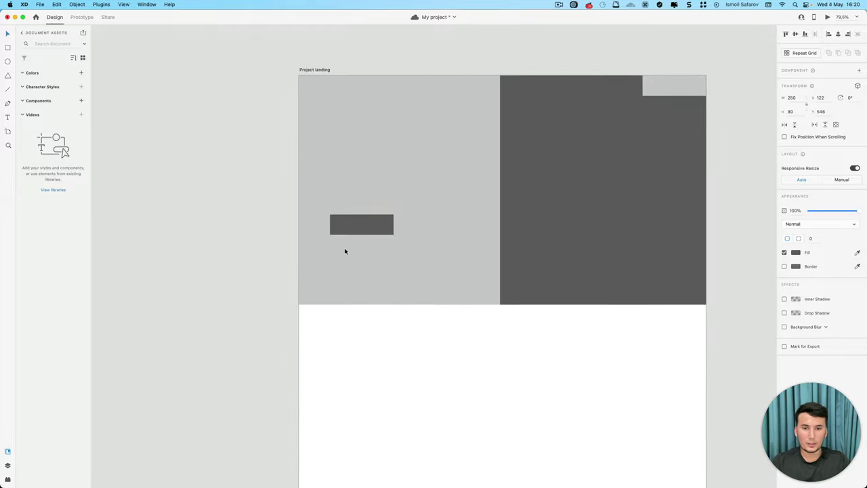
pyautogui.scroll(-3, 345, 251)
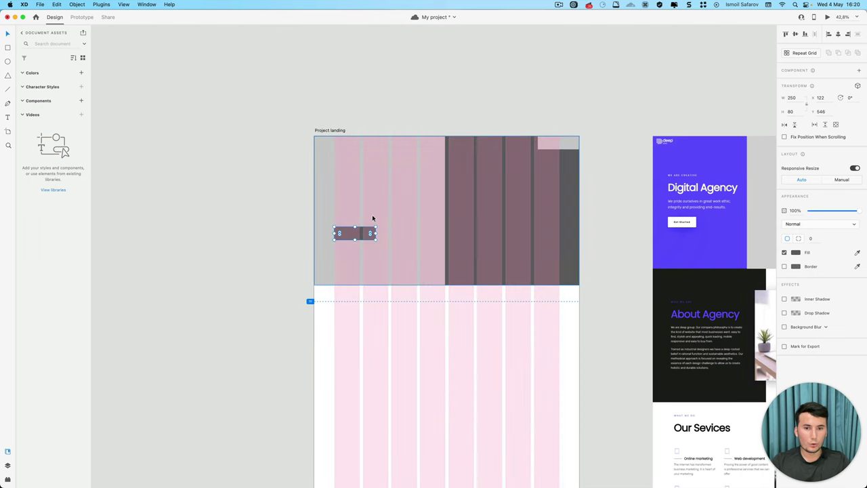
pyautogui.scroll(-3, 383, 261)
pyautogui.hscroll(2, 381, 262)
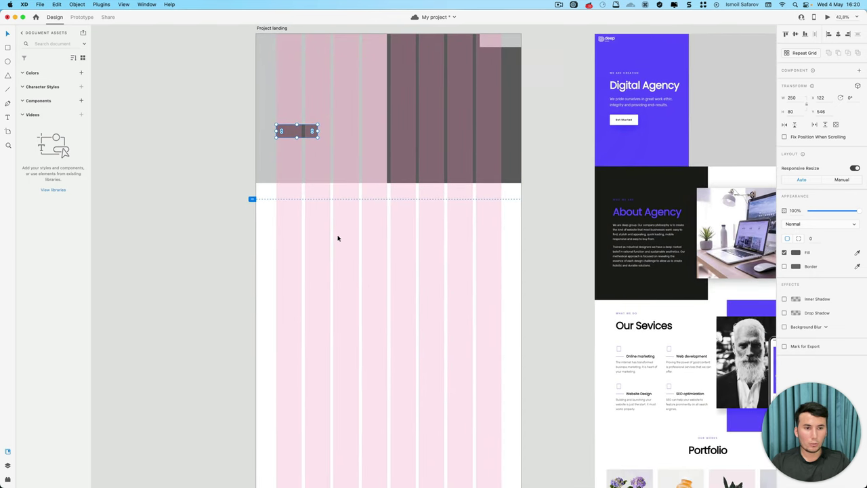
pyautogui.hscroll(2, 338, 237)
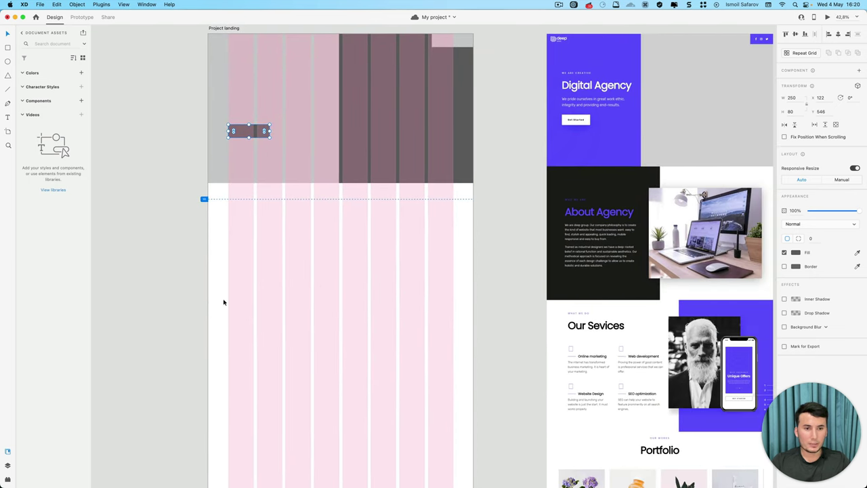
# Select the dark right-hand block and delete an accidental duplicate of it.
pyautogui.scroll(-2, 226, 291)
pyautogui.hscroll(-2, 226, 292)
pyautogui.click(429, 100)
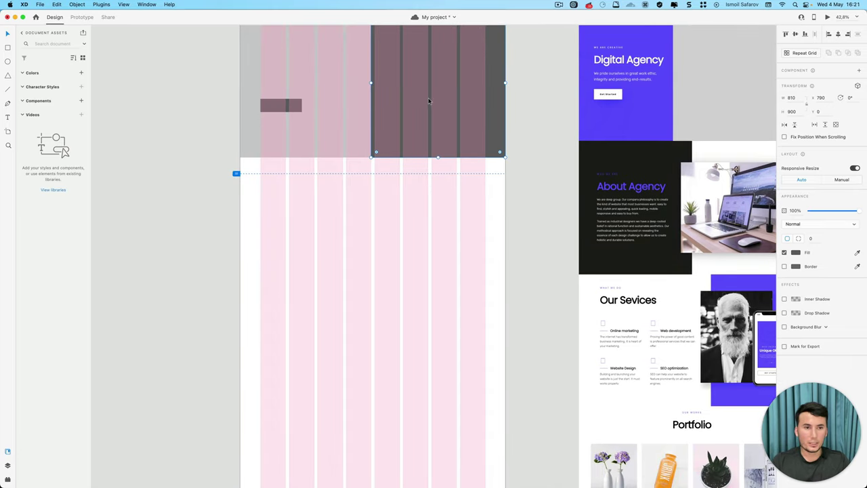
pyautogui.moveTo(439, 96)
pyautogui.mouseDown()
pyautogui.moveTo(313, 259)
pyautogui.moveTo(315, 249)
pyautogui.mouseUp()
pyautogui.press('Delete')
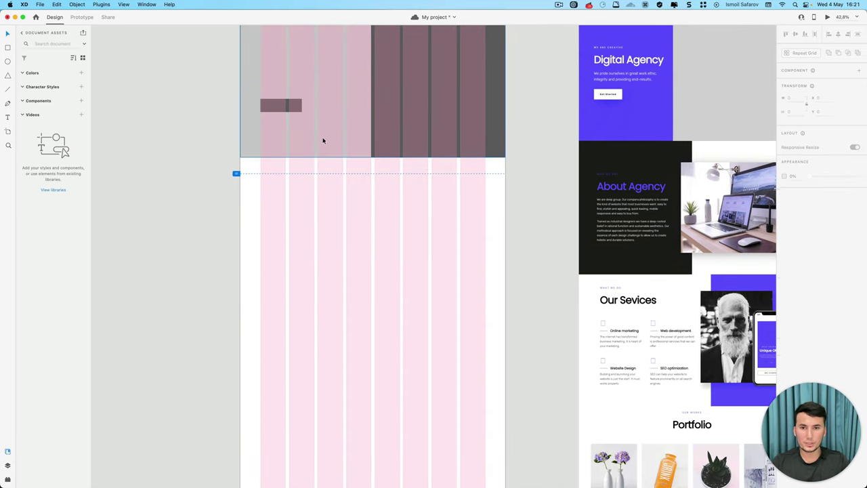
# Narrow the grey background block to 790 wide and move it to X 0, Y 900.
pyautogui.click(322, 140)
pyautogui.scroll(1, 459, 135)
pyautogui.scroll(3, 492, 158)
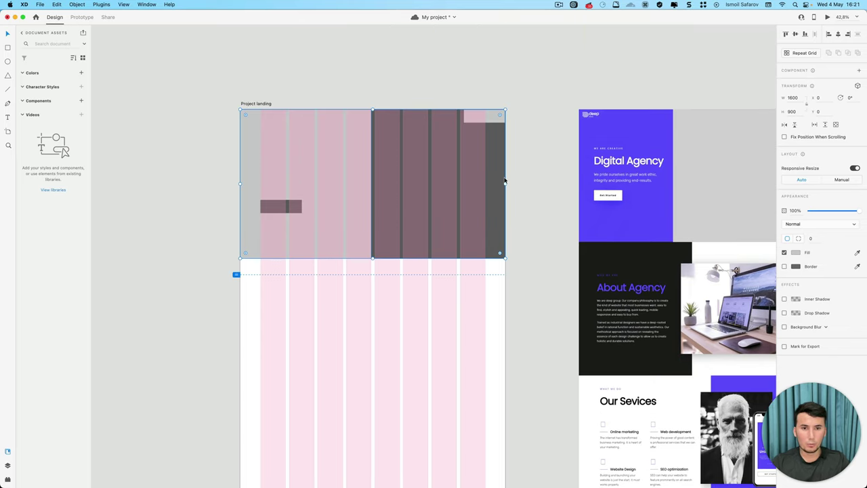
pyautogui.moveTo(502, 184); pyautogui.dragTo(370, 186)
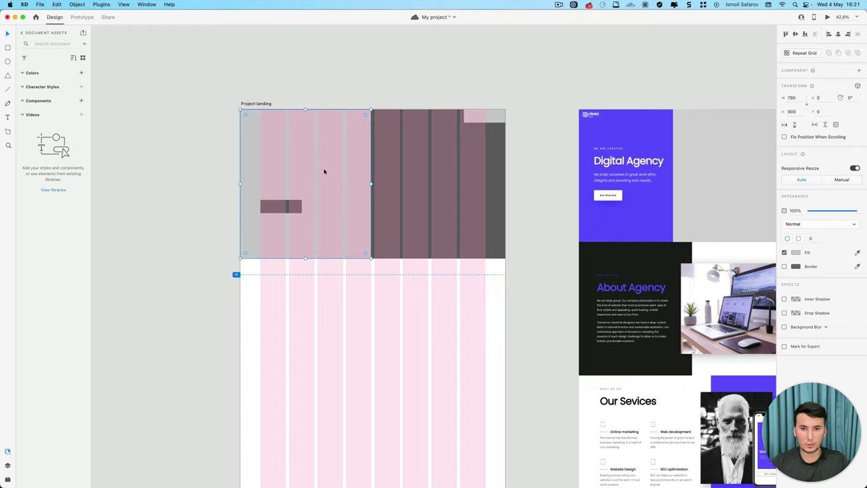
pyautogui.moveTo(319, 147)
pyautogui.mouseDown()
pyautogui.moveTo(307, 329)
pyautogui.moveTo(319, 300)
pyautogui.mouseUp()
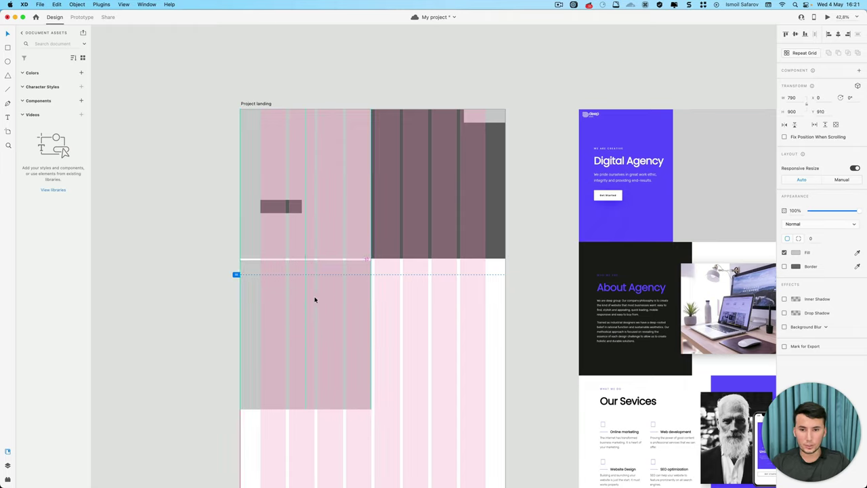
pyautogui.hscroll(-2, 320, 300)
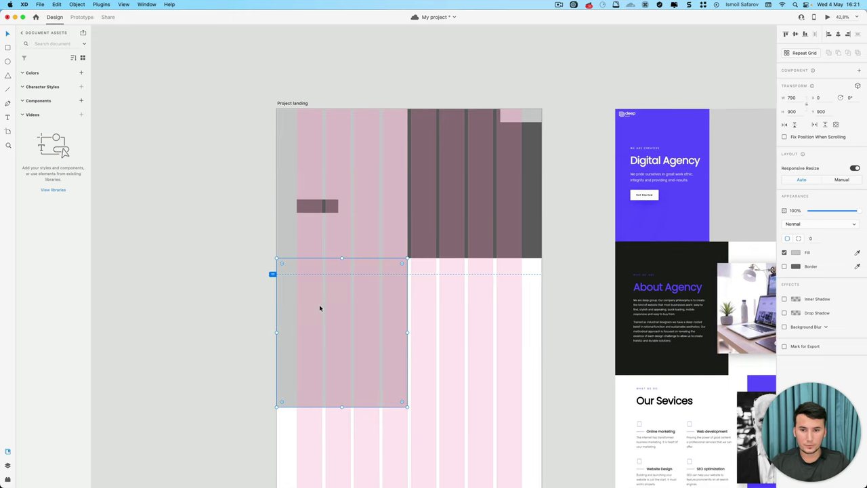
pyautogui.scroll(-2, 320, 308)
pyautogui.scroll(3, 320, 308)
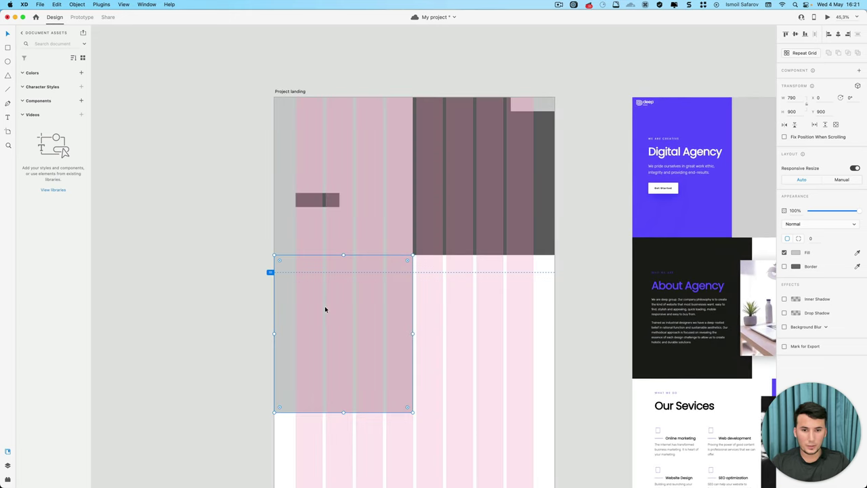
pyautogui.hscroll(5, 324, 309)
pyautogui.hscroll(1, 323, 310)
pyautogui.hscroll(-3, 324, 309)
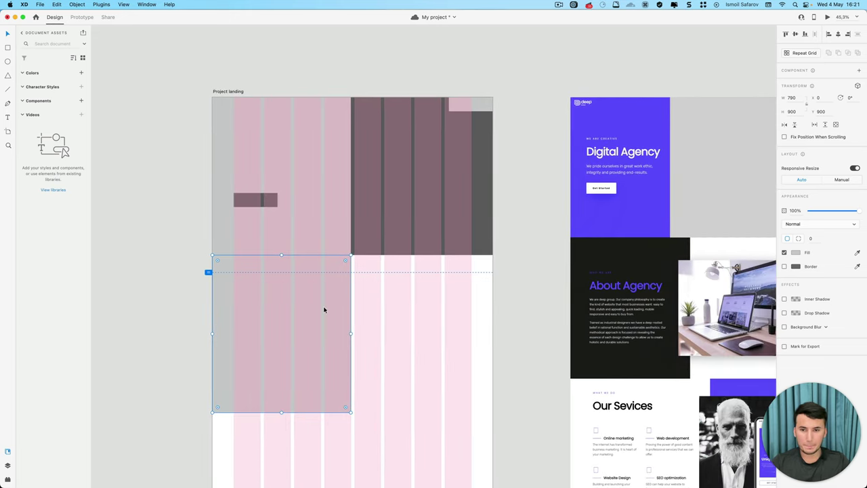
# Make the dark top block 900 wide, aligned to the artboard's right edge.
pyautogui.click(359, 196)
pyautogui.moveTo(351, 176); pyautogui.dragTo(324, 177)
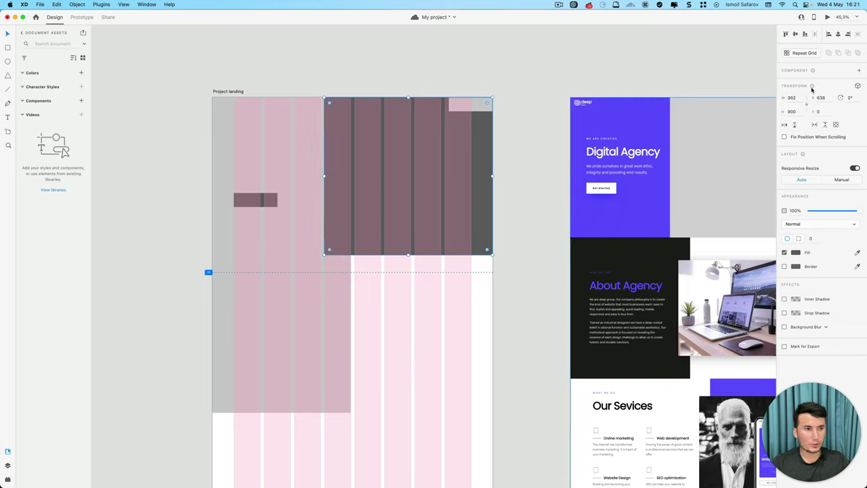
pyautogui.doubleClick(791, 98)
pyautogui.write('900')
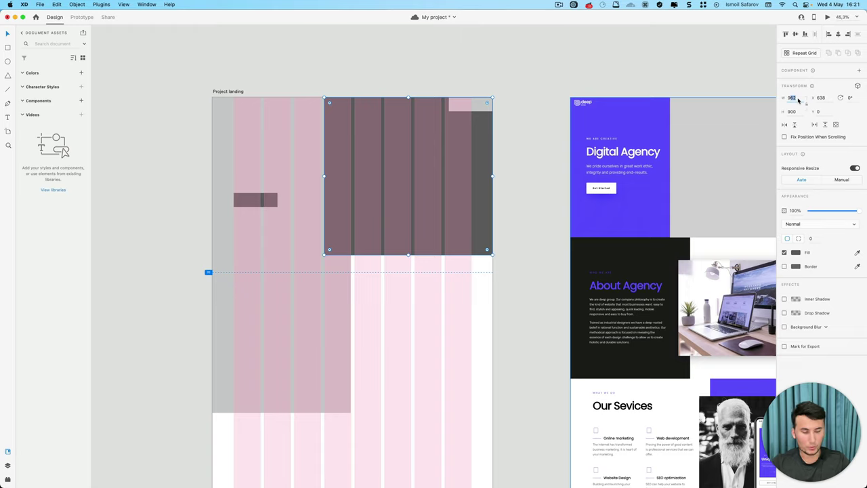
pyautogui.press('Return')
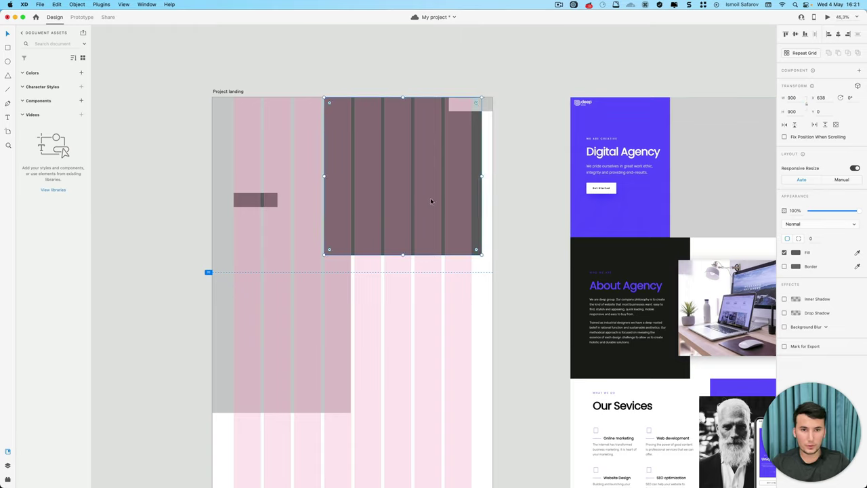
pyautogui.moveTo(430, 200); pyautogui.dragTo(441, 201)
# Resize the upper grey block to 700 wide and the lower one to 810.
pyautogui.click(338, 195)
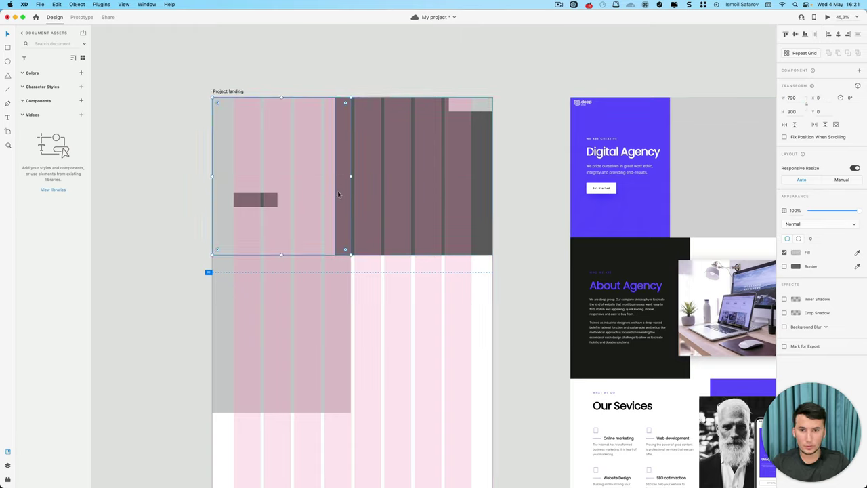
pyautogui.moveTo(351, 176); pyautogui.dragTo(334, 178)
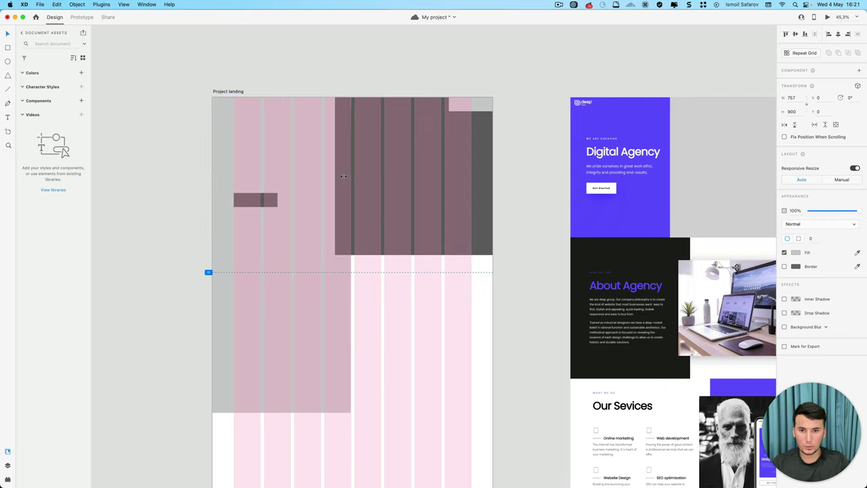
pyautogui.click(302, 305)
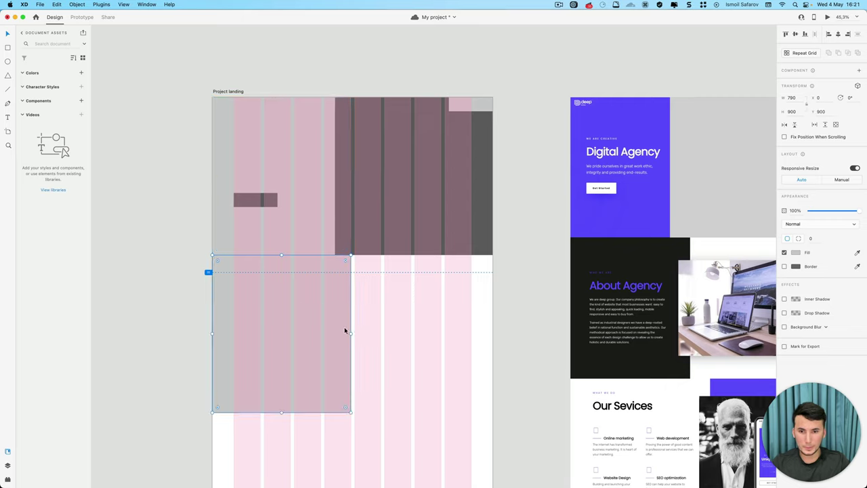
pyautogui.moveTo(351, 333); pyautogui.dragTo(355, 332)
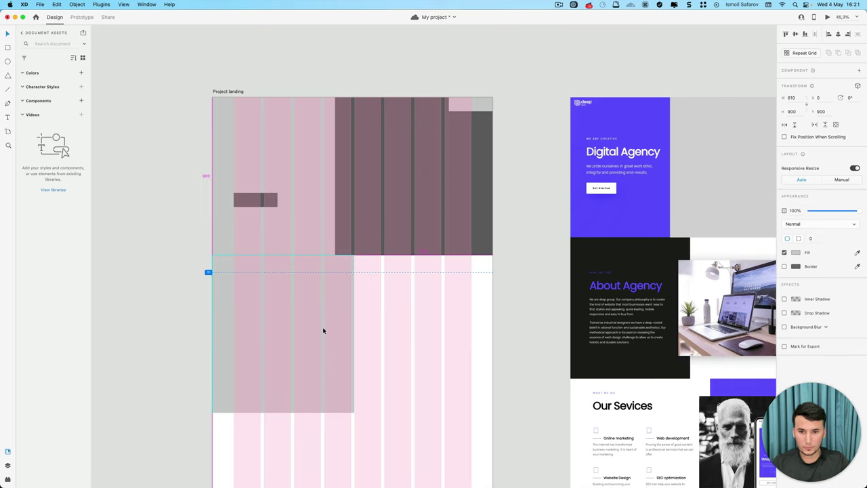
pyautogui.click(400, 224)
pyautogui.scroll(-2, 381, 251)
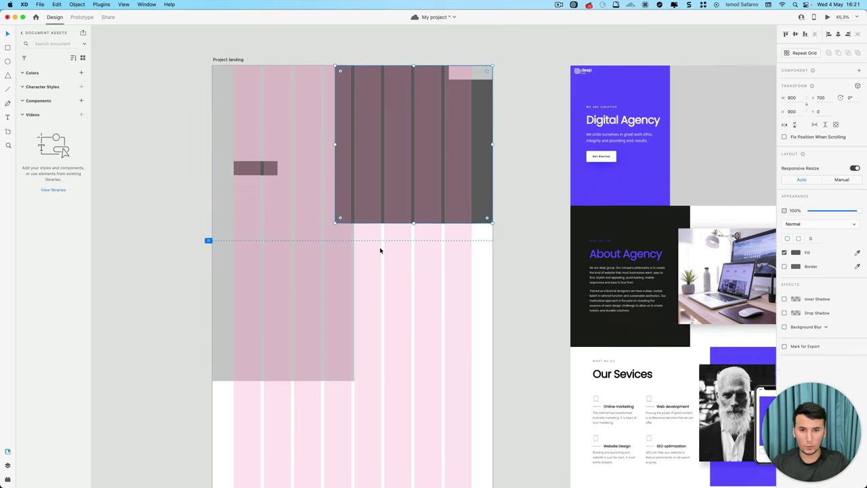
pyautogui.scroll(-1, 380, 250)
# Alt-drag a copy of the dark block and move it below the hero.
pyautogui.moveTo(410, 152); pyautogui.dragTo(384, 318)
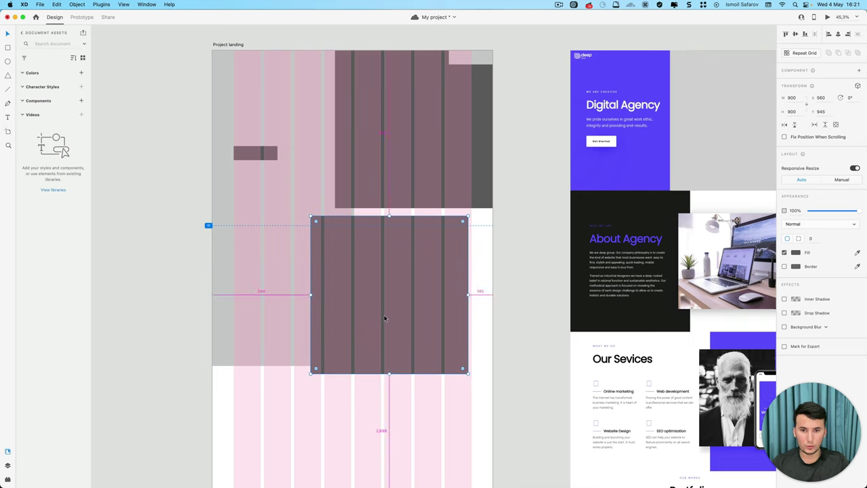
pyautogui.hscroll(5, 385, 311)
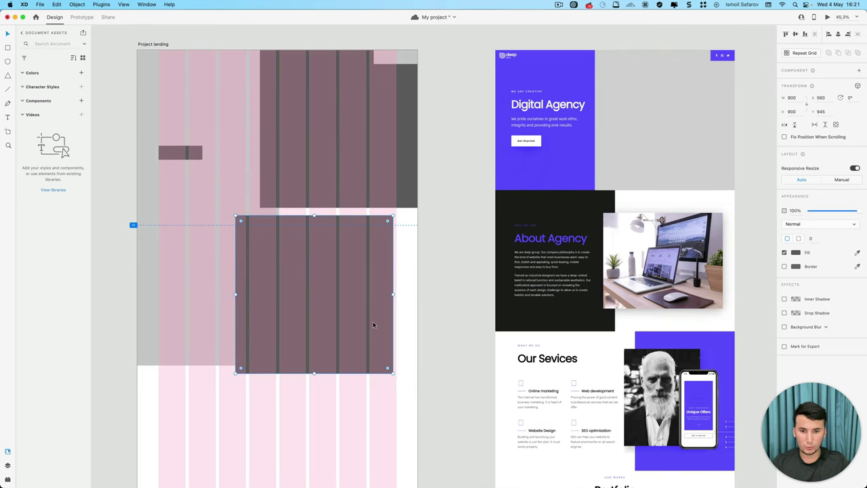
pyautogui.moveTo(373, 324); pyautogui.dragTo(376, 321)
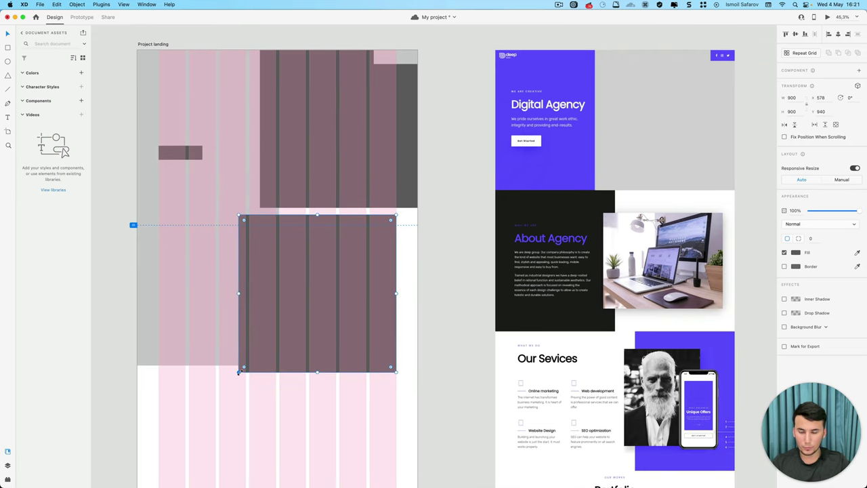
pyautogui.moveTo(238, 372)
pyautogui.mouseDown()
pyautogui.moveTo(298, 313)
pyautogui.moveTo(256, 347)
pyautogui.moveTo(258, 323)
pyautogui.mouseUp()
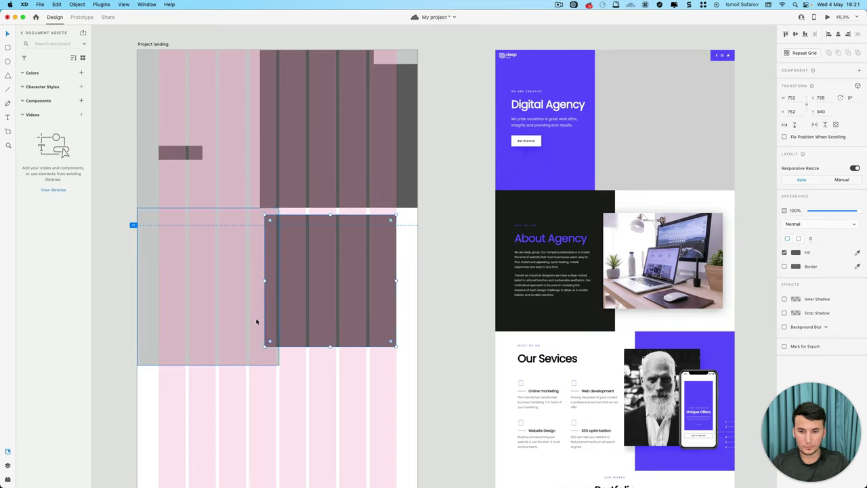
pyautogui.hscroll(-3, 351, 241)
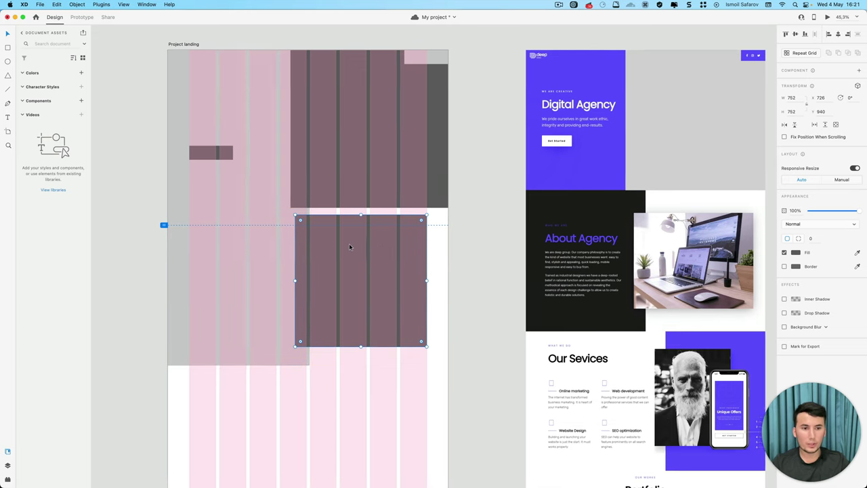
pyautogui.moveTo(353, 247)
pyautogui.mouseDown()
pyautogui.moveTo(324, 267)
pyautogui.moveTo(339, 261)
pyautogui.mouseUp()
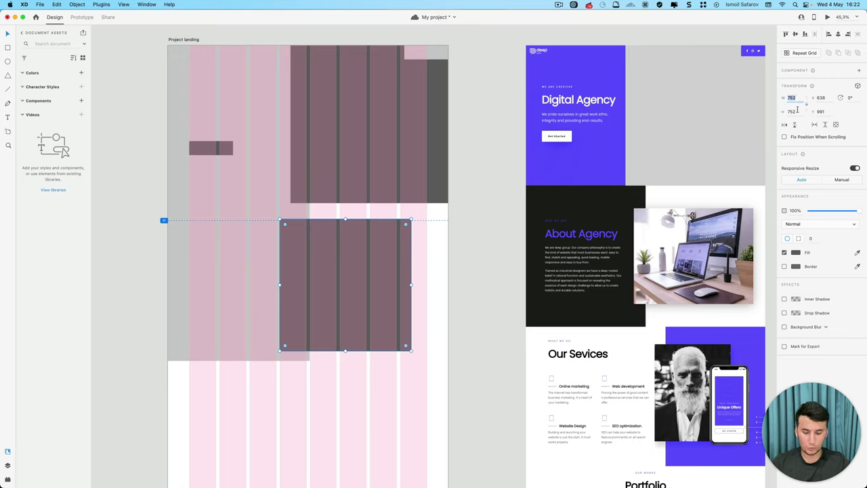
# Resize the copied block to 16 × 9 at X 638, Y 991.
pyautogui.write('1')
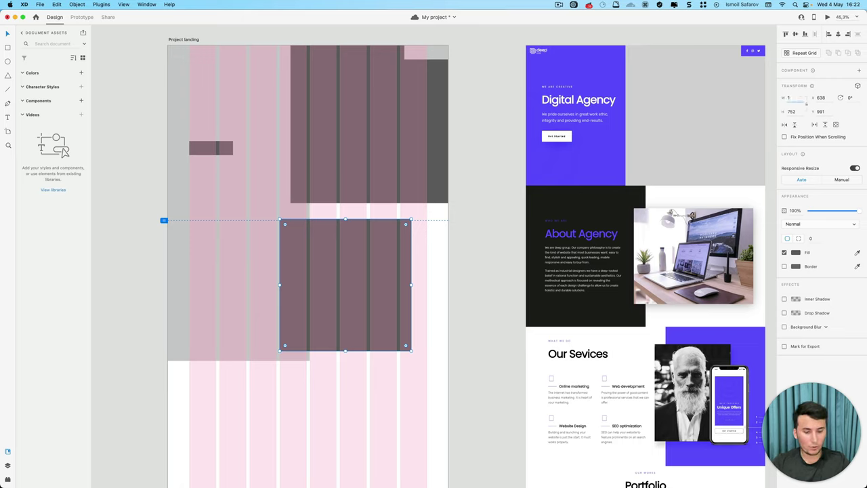
pyautogui.write('8')
pyautogui.press('Tab')
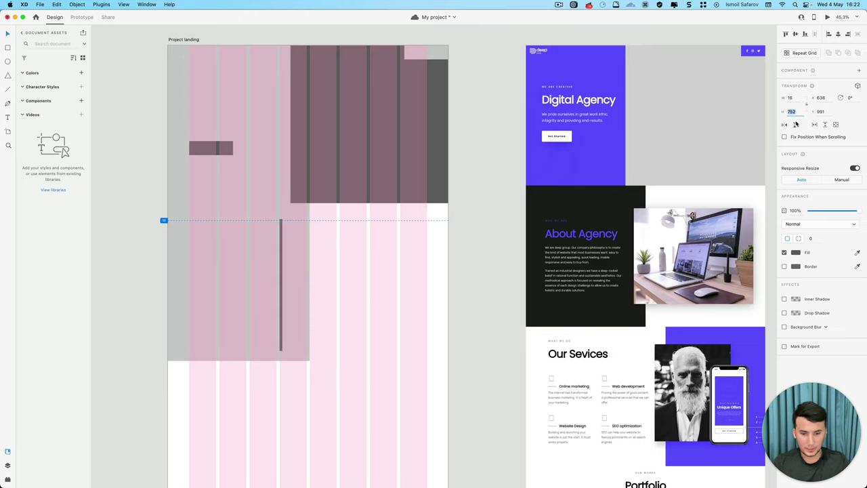
pyautogui.write('1')
pyautogui.press('BackSpace')
pyautogui.write('9')
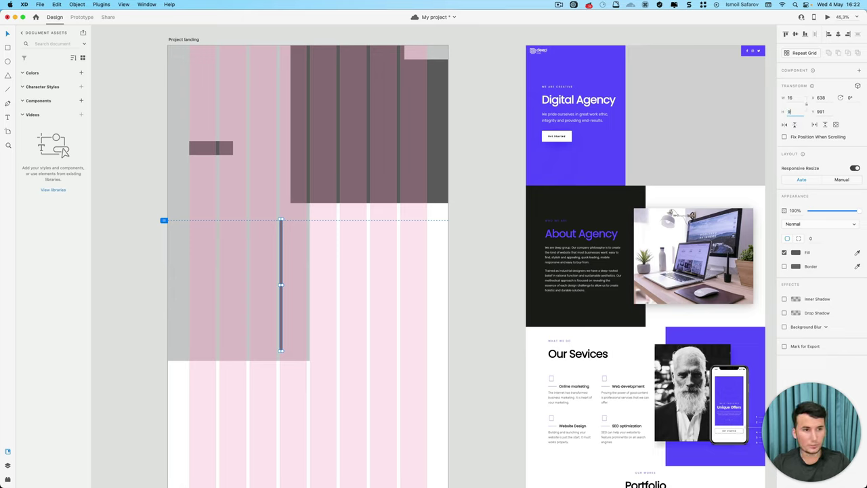
pyautogui.press('Return')
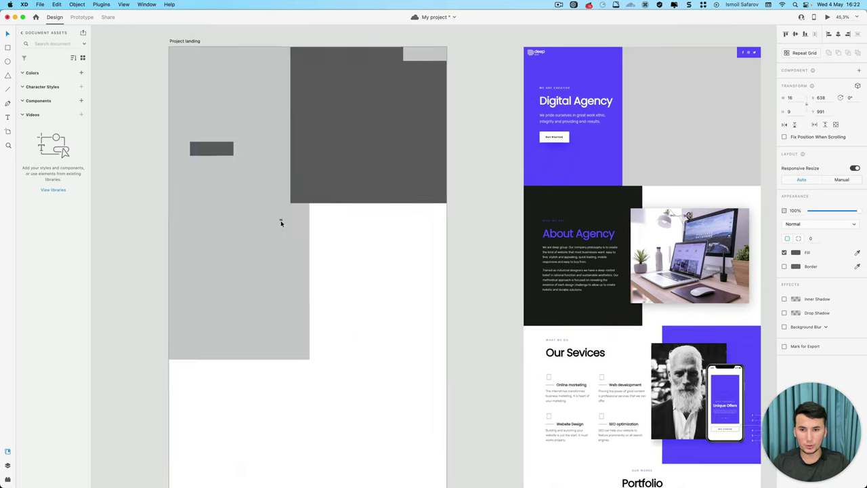
pyautogui.scroll(2, 282, 220)
pyautogui.scroll(2, 282, 221)
pyautogui.scroll(2, 281, 220)
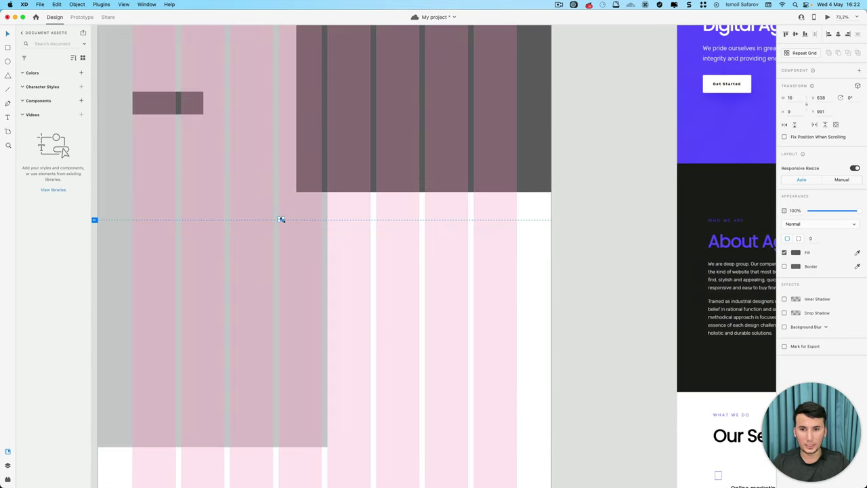
# Place a new dark rectangle below the hero and nudge it upward.
pyautogui.moveTo(281, 221); pyautogui.dragTo(523, 350)
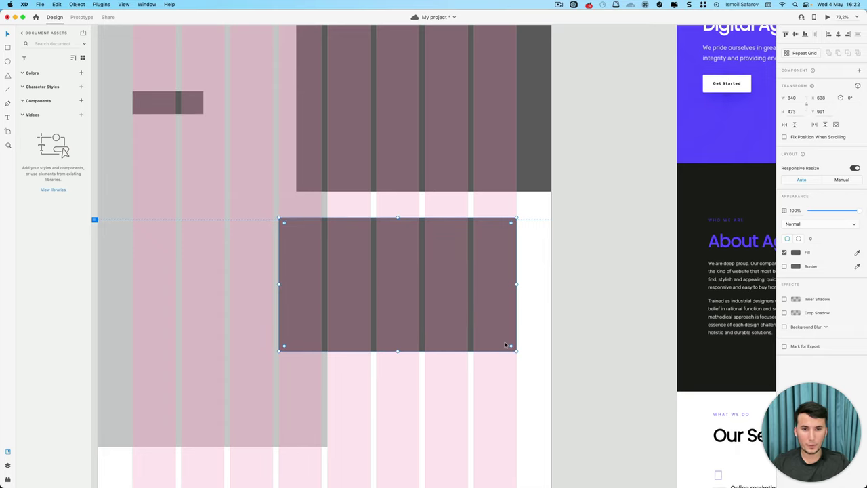
pyautogui.moveTo(444, 308)
pyautogui.mouseDown()
pyautogui.moveTo(446, 328)
pyautogui.moveTo(429, 309)
pyautogui.mouseUp()
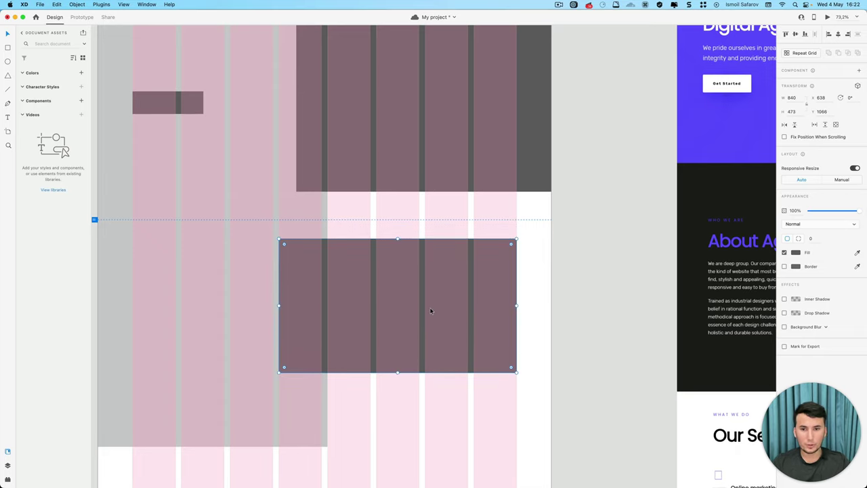
pyautogui.scroll(-5, 429, 310)
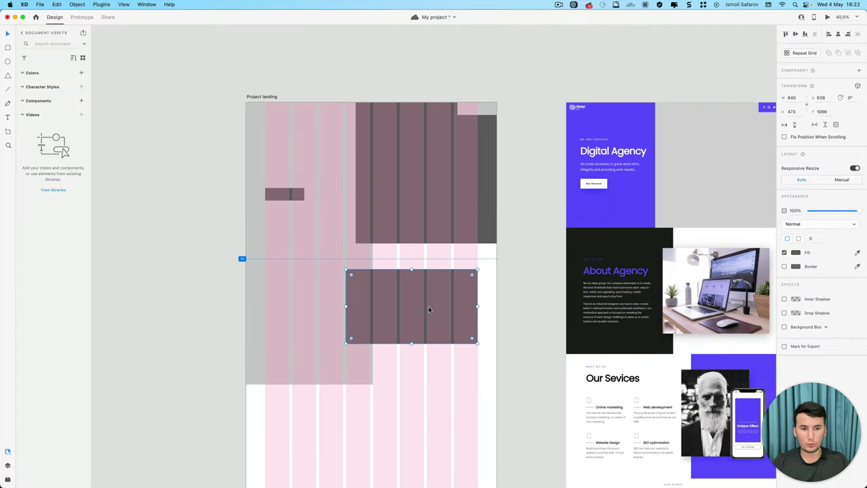
pyautogui.scroll(-2, 429, 310)
pyautogui.scroll(3, 250, 301)
pyautogui.scroll(2, 250, 304)
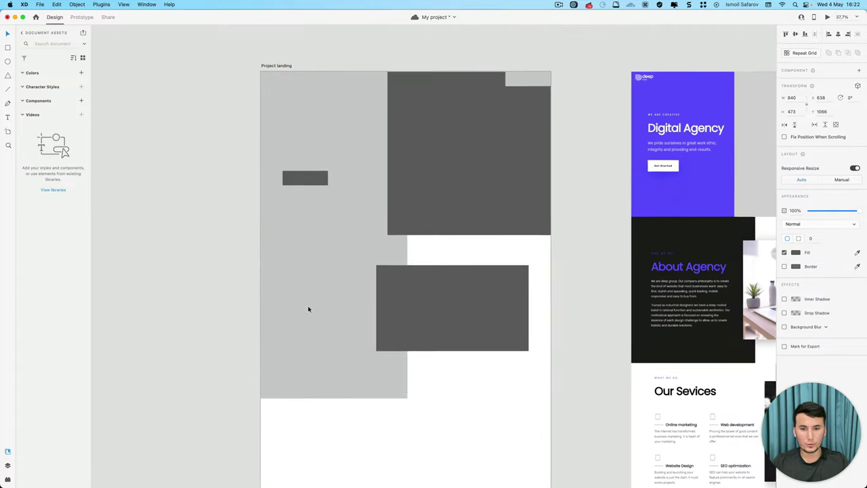
pyautogui.click(317, 332)
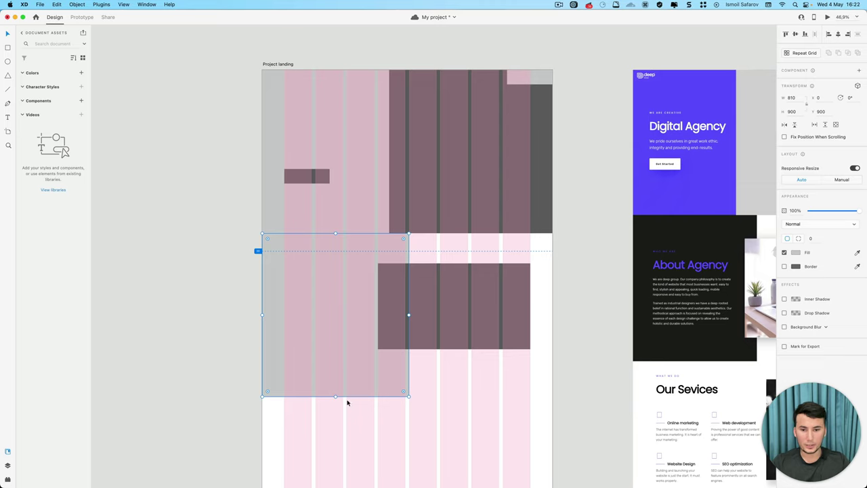
pyautogui.click(454, 334)
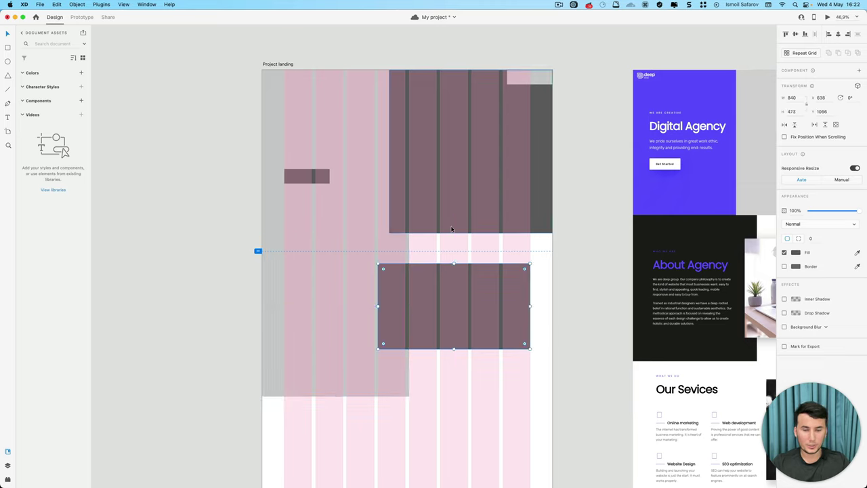
pyautogui.hotkey('shift', 'Up')
pyautogui.hotkey('shift', 'Up')
pyautogui.hotkey('shift', 'Up')
pyautogui.press('Up')
pyautogui.press('Up')
pyautogui.press('Up')
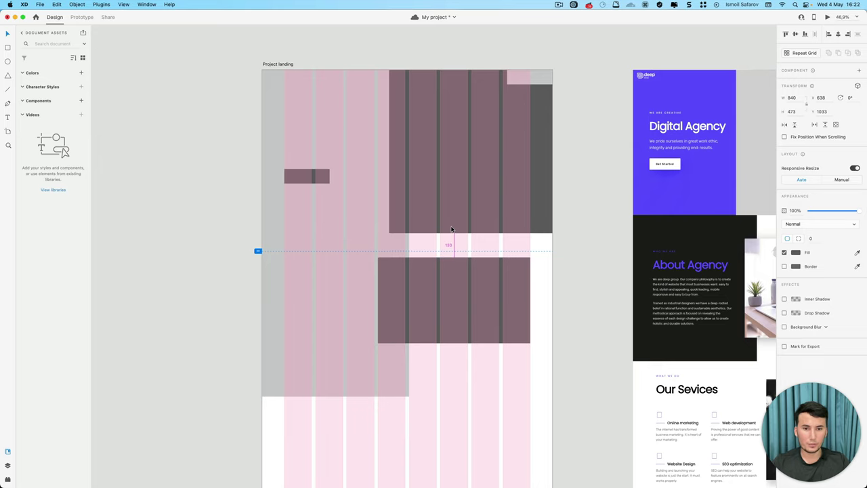
pyautogui.press('Up')
pyautogui.press('Up')
pyautogui.press('Up')
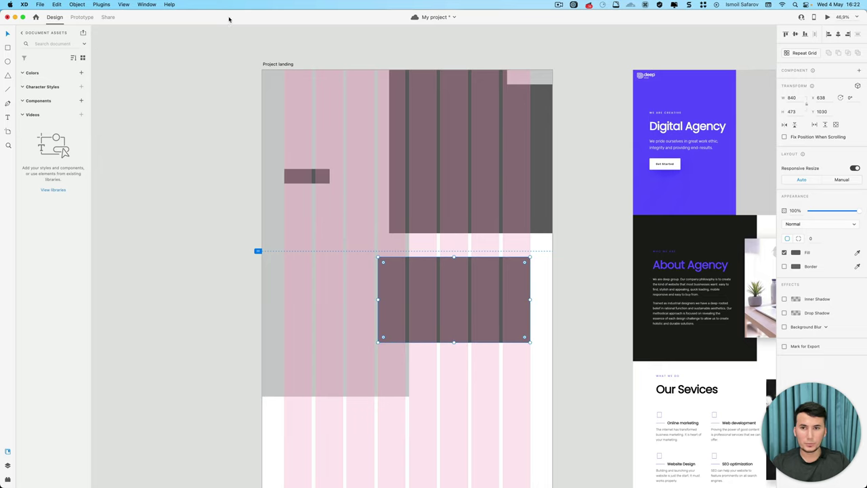
# Nudge the lower dark placeholder to Y 1020, 120 px below the top block.
pyautogui.click(274, 63)
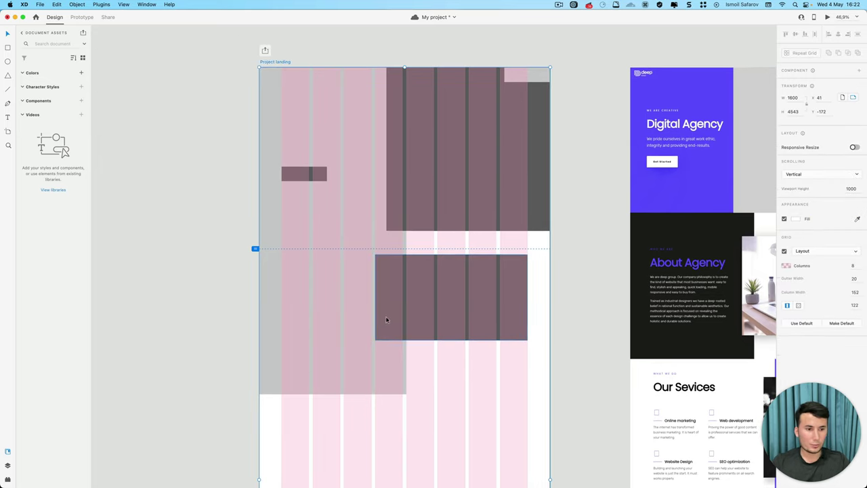
pyautogui.click(417, 290)
pyautogui.hotkey('shift', 'Up')
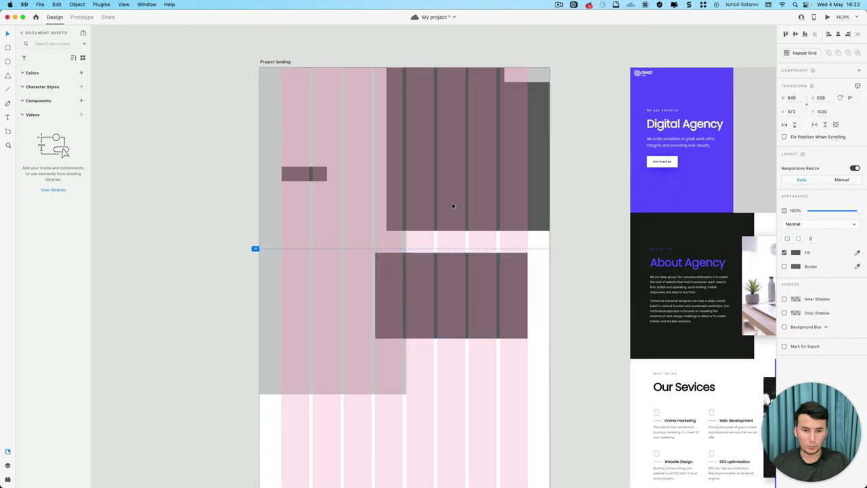
pyautogui.hotkey('shift', 'Up')
pyautogui.hotkey('shift', 'Down')
pyautogui.hotkey('shift', 'Down')
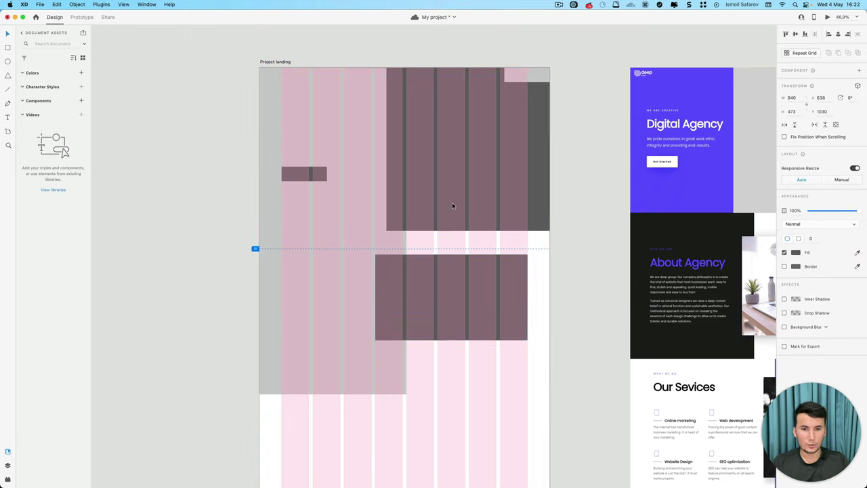
pyautogui.hotkey('shift', 'Up')
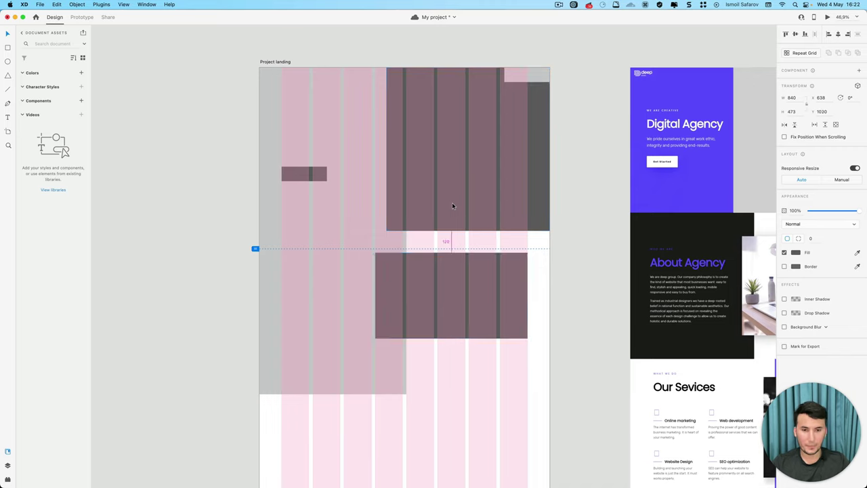
pyautogui.click(360, 375)
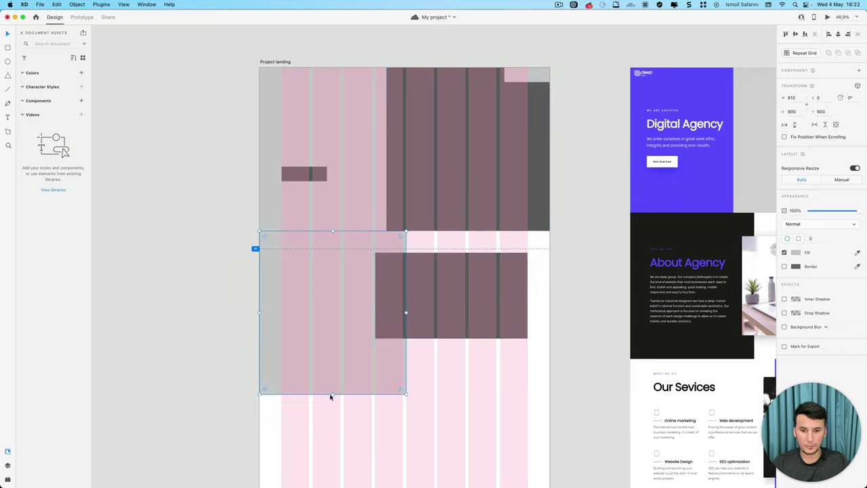
# Shorten the lower-left grey block from its bottom edge to 713 px tall.
pyautogui.moveTo(332, 395); pyautogui.dragTo(333, 363)
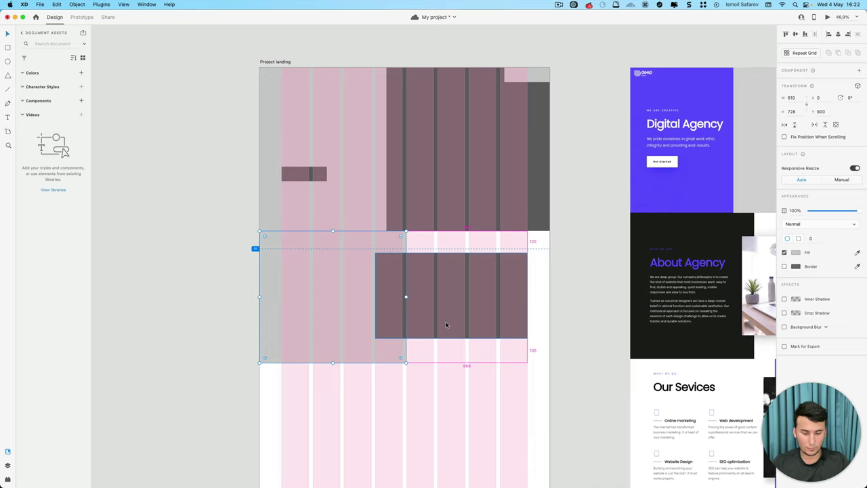
pyautogui.moveTo(332, 364); pyautogui.dragTo(332, 354)
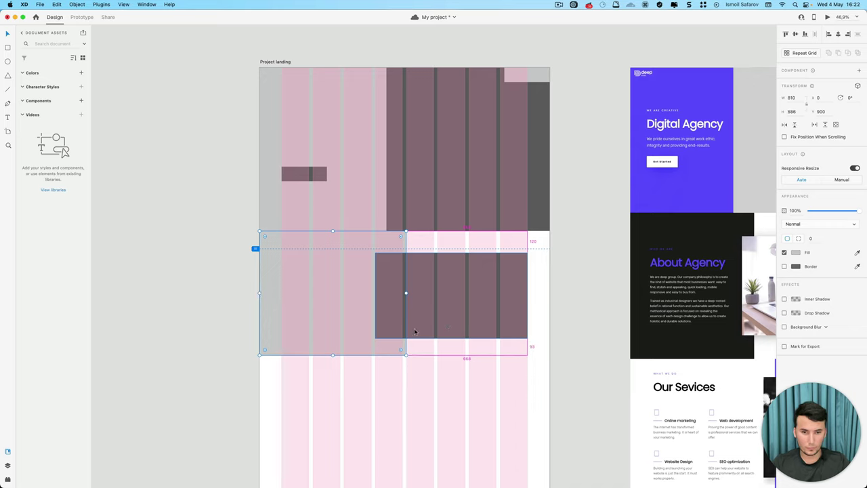
pyautogui.hotkey('shift', 'Down')
pyautogui.hotkey('shift', 'Down')
pyautogui.hotkey('shift', 'Down')
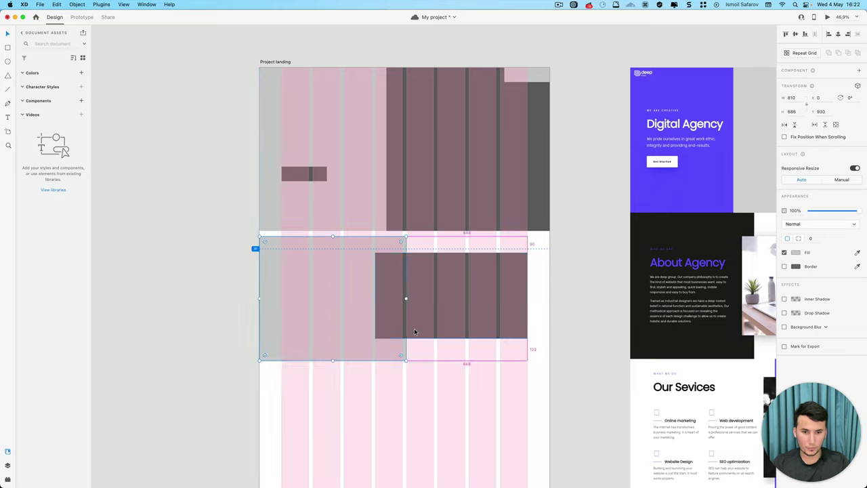
pyautogui.press('Up')
pyautogui.press('Up')
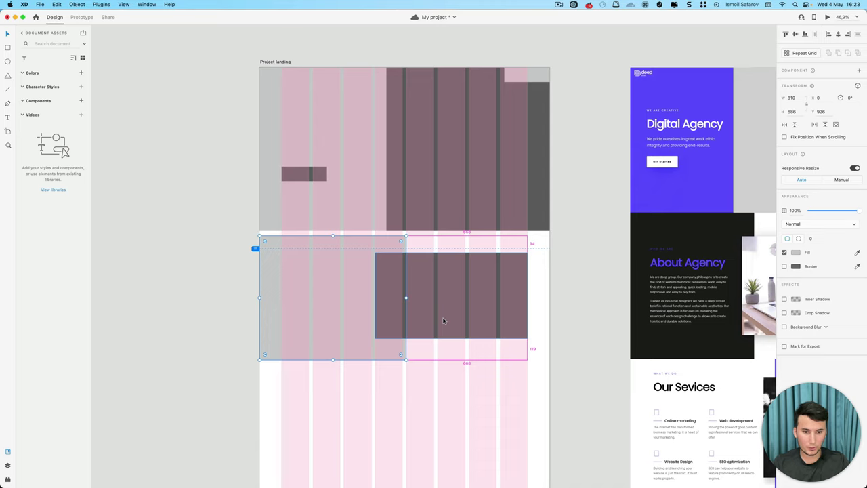
pyautogui.press('Down')
# Extend the grey block's top to Y 900 and hide the layout grid.
pyautogui.click(444, 321)
pyautogui.click(318, 250)
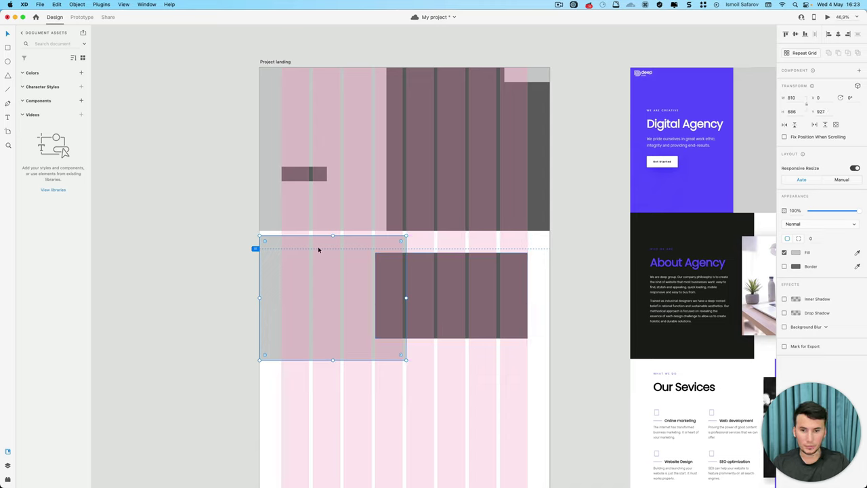
pyautogui.moveTo(333, 235); pyautogui.dragTo(333, 231)
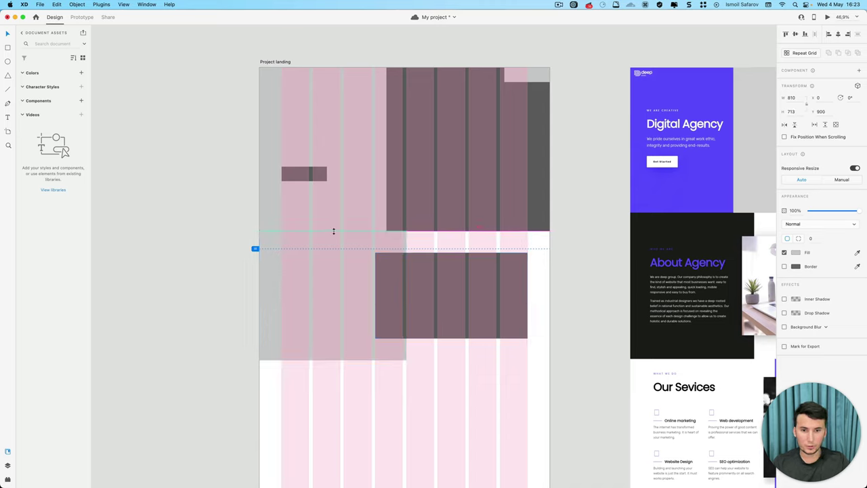
pyautogui.click(217, 269)
pyautogui.press('super+shift+apostrophe')
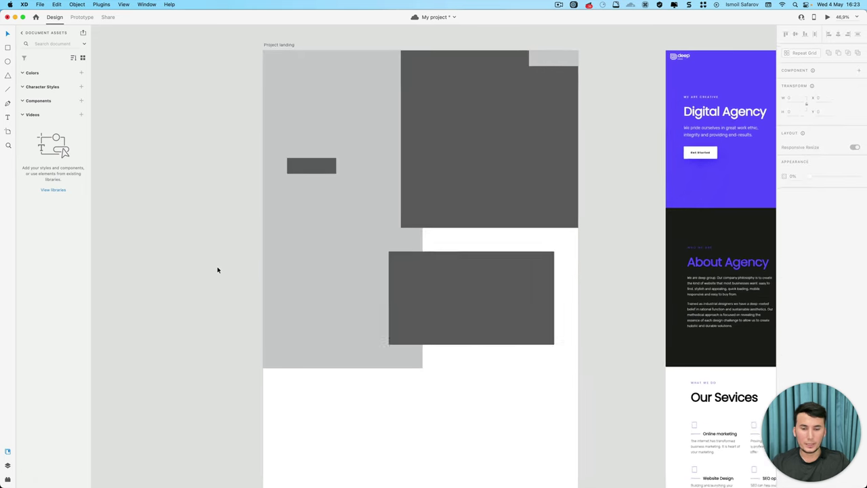
pyautogui.scroll(-3, 217, 270)
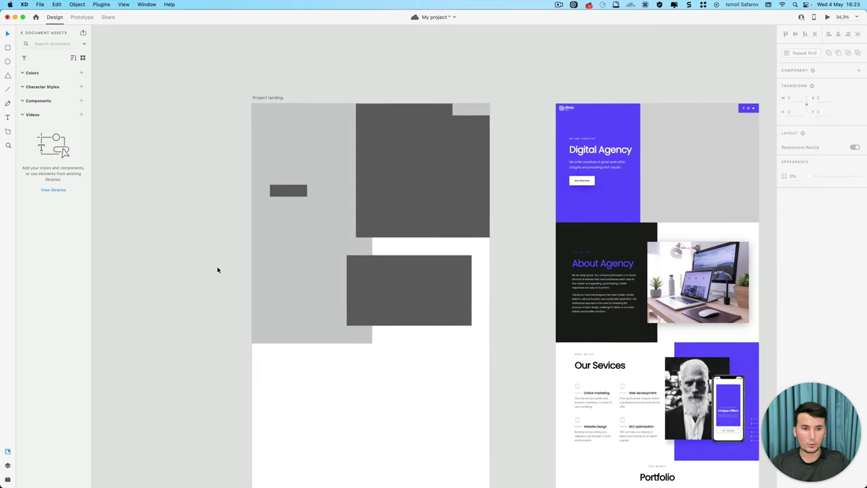
# Fill the top-left hero block with the reference design's purple.
pyautogui.press('super+shift+apostrophe')
pyautogui.hscroll(5, 226, 280)
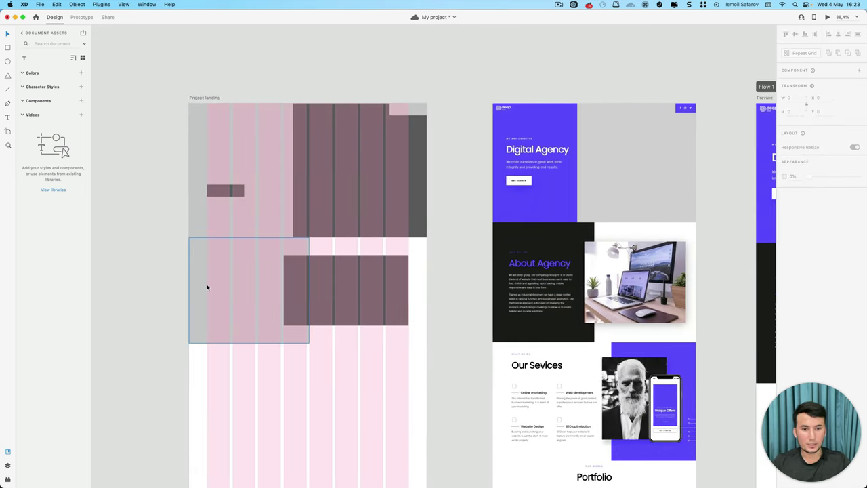
pyautogui.scroll(-2, 207, 281)
pyautogui.hscroll(2, 207, 281)
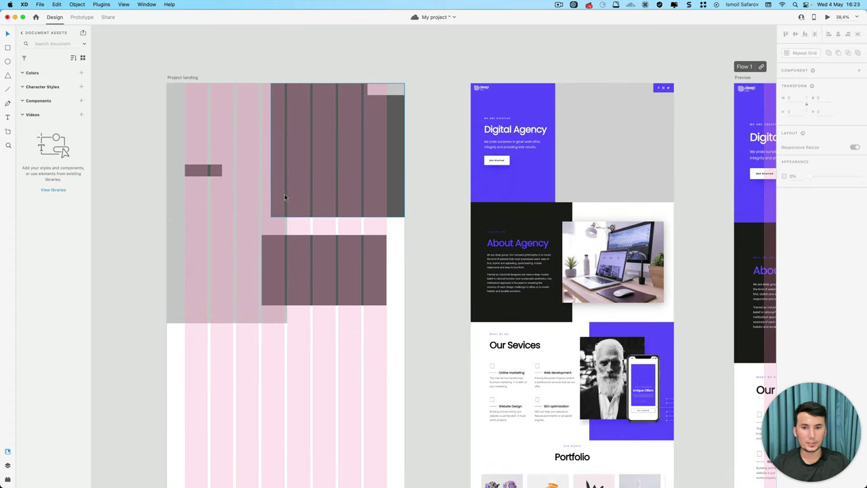
pyautogui.click(218, 202)
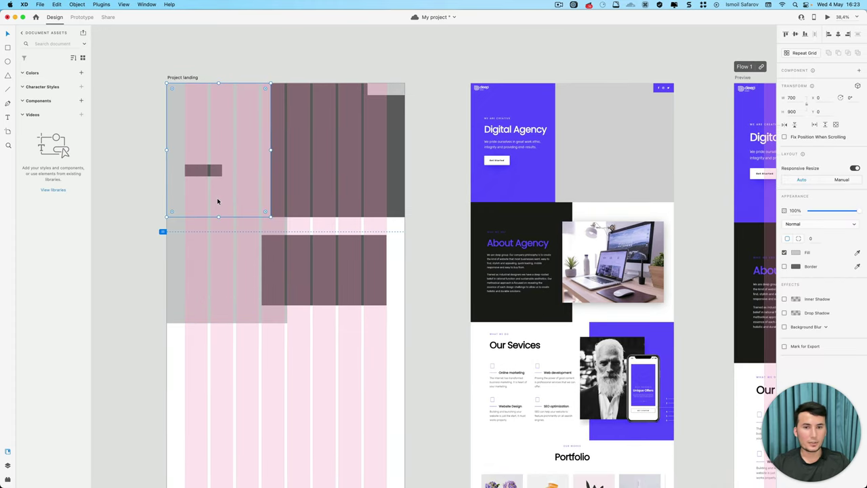
pyautogui.click(859, 253)
pyautogui.click(502, 165)
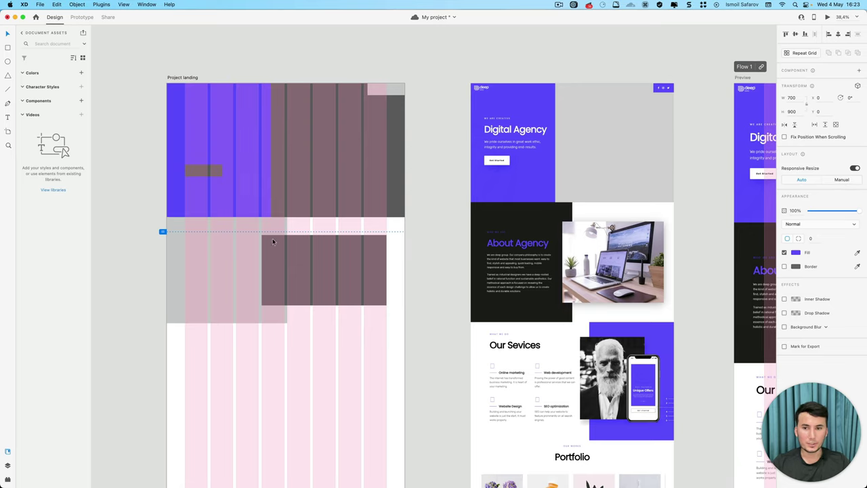
# Fill the lower-left About block with dark grey #414141.
pyautogui.click(208, 256)
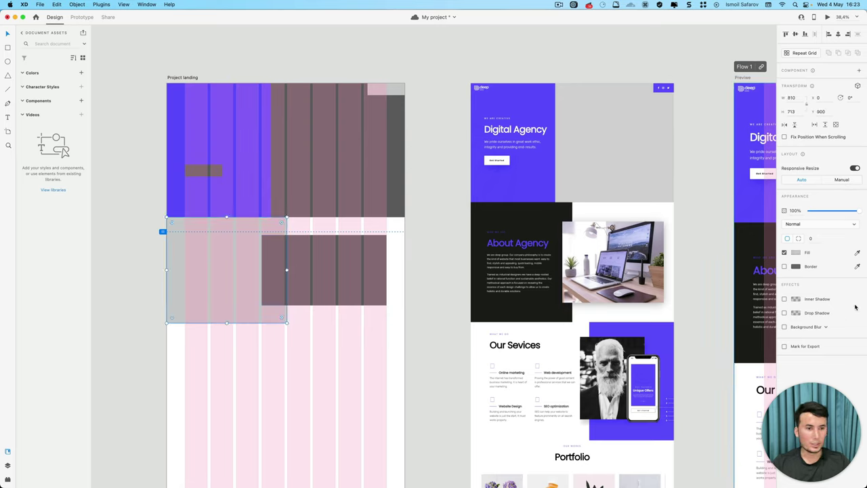
pyautogui.click(858, 253)
pyautogui.click(537, 225)
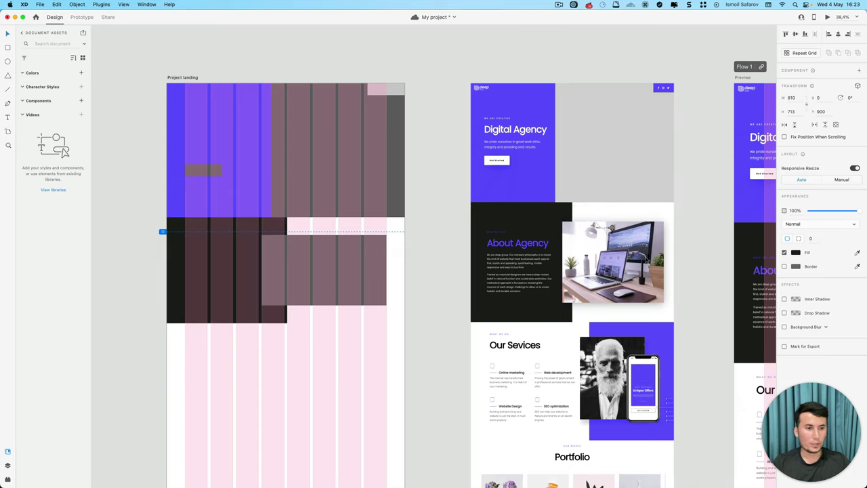
pyautogui.click(797, 253)
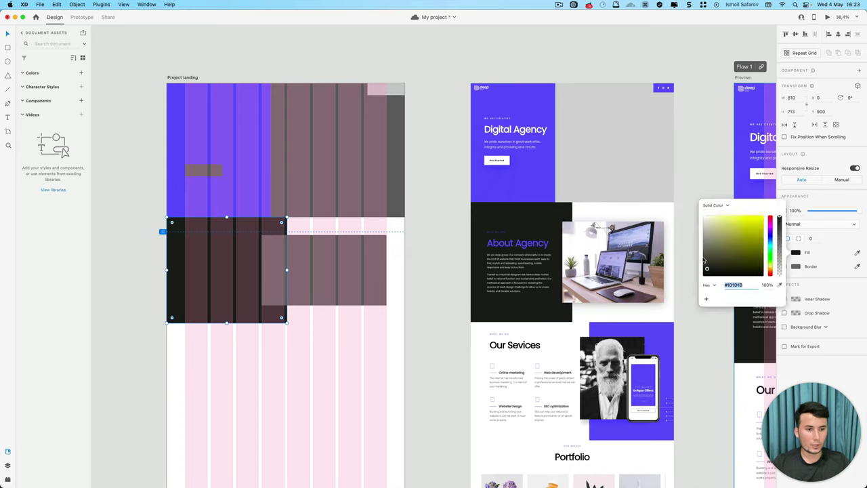
pyautogui.moveTo(706, 269)
pyautogui.mouseDown()
pyautogui.moveTo(703, 258)
pyautogui.moveTo(690, 263)
pyautogui.mouseUp()
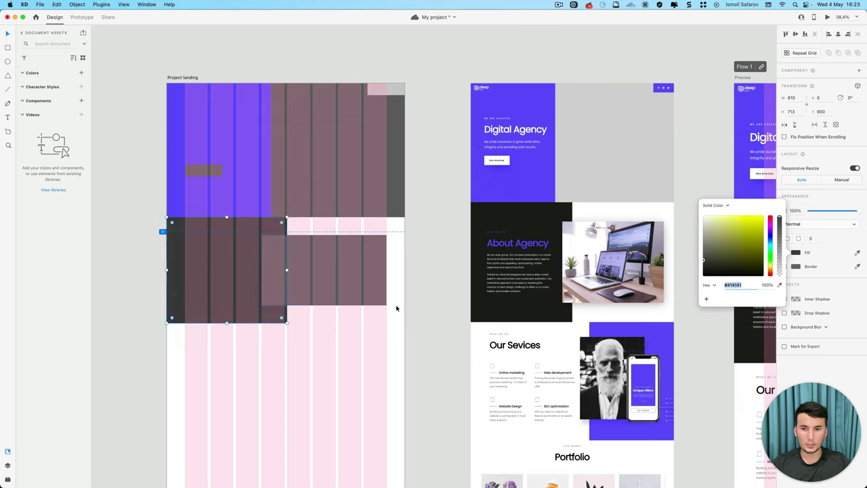
pyautogui.click(345, 281)
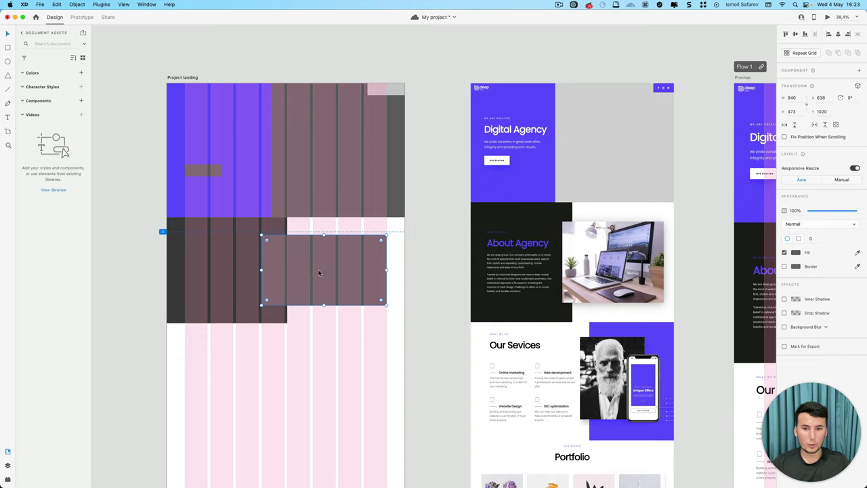
pyautogui.click(345, 327)
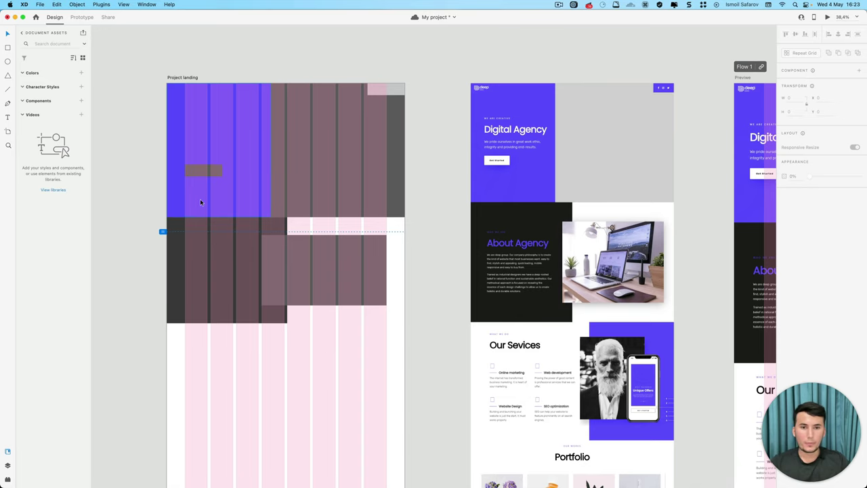
# Fill the 250 × 80 hero button rectangle with white #FFFFFF.
pyautogui.click(188, 171)
pyautogui.scroll(5, 178, 171)
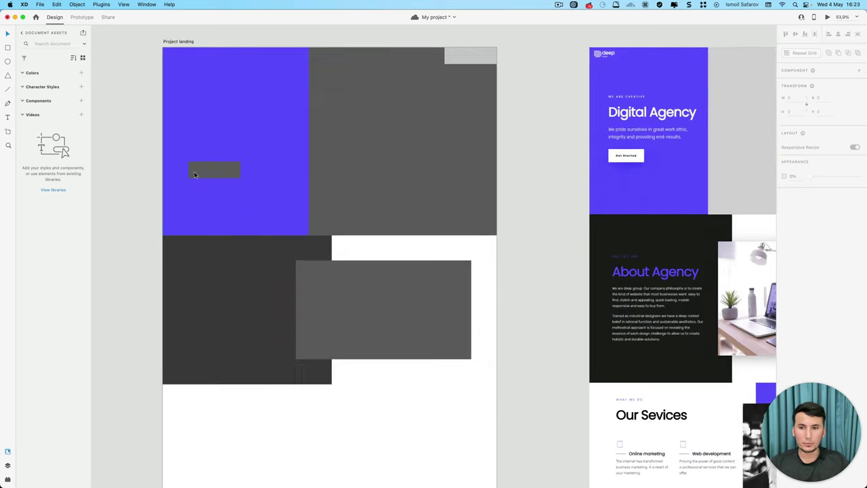
pyautogui.click(797, 253)
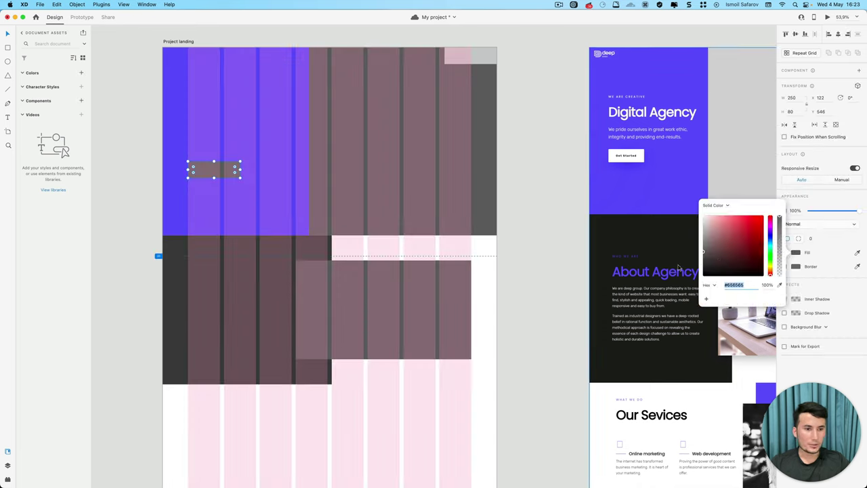
pyautogui.moveTo(711, 240); pyautogui.dragTo(666, 204)
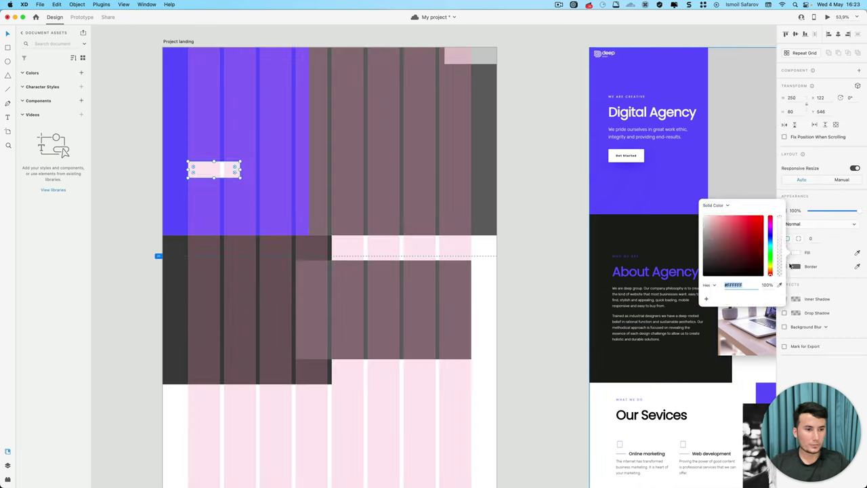
pyautogui.click(143, 183)
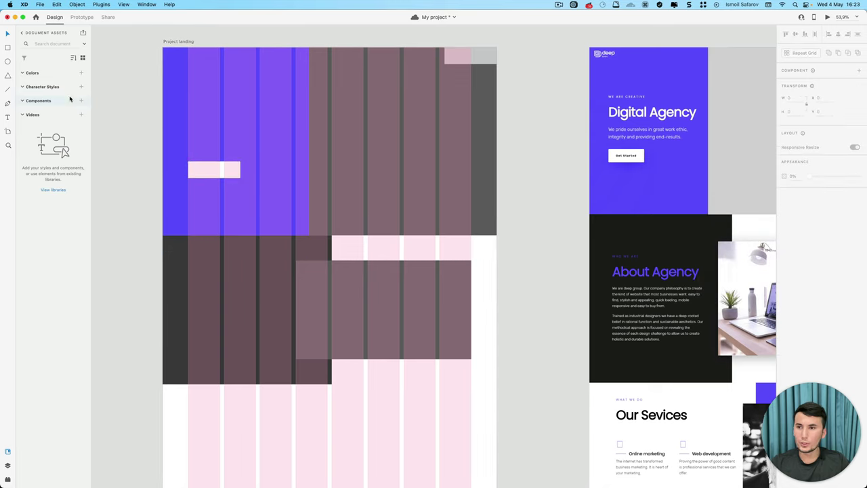
pyautogui.scroll(5, 182, 173)
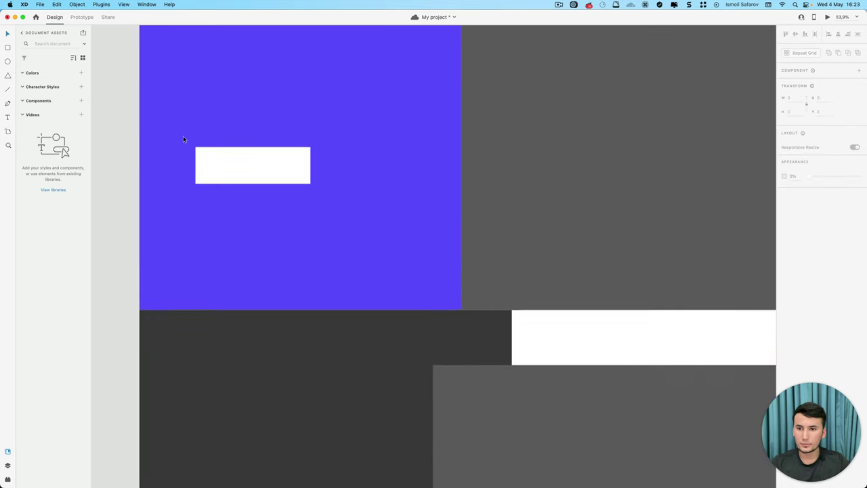
pyautogui.click(9, 117)
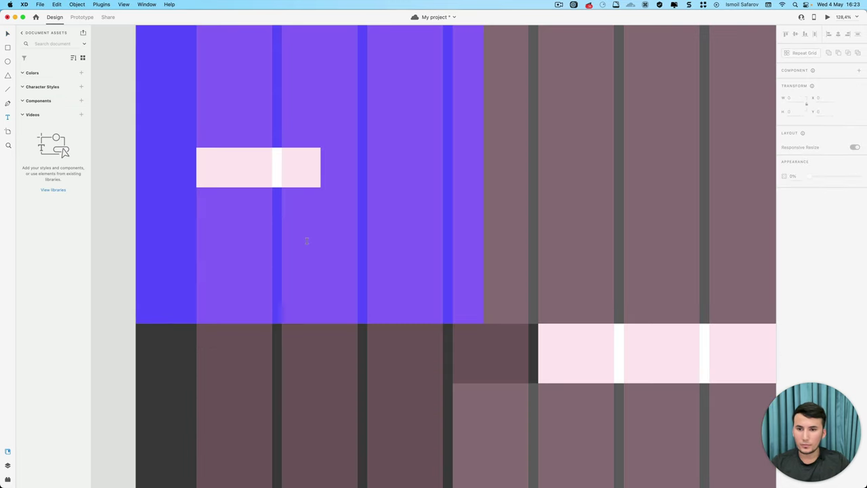
# Add a 'Get Started' text box inside the hero block.
pyautogui.click(312, 278)
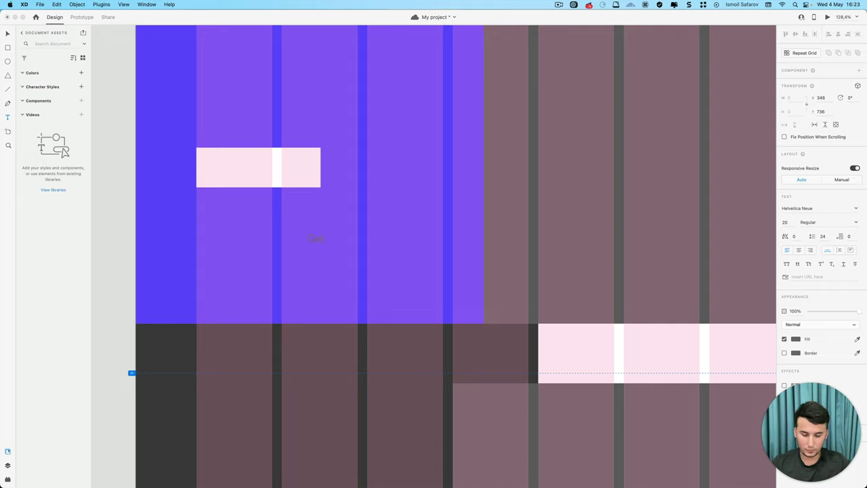
pyautogui.write('vi')
pyautogui.write('ted')
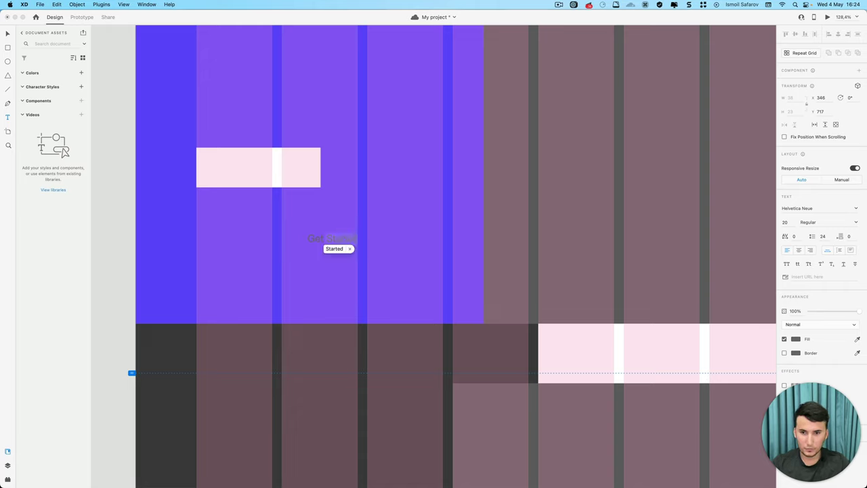
pyautogui.click(339, 250)
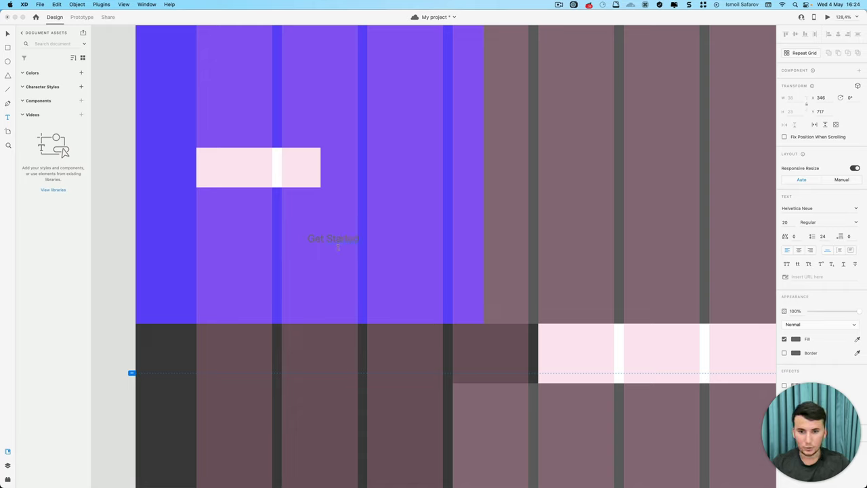
pyautogui.tripleClick(331, 238)
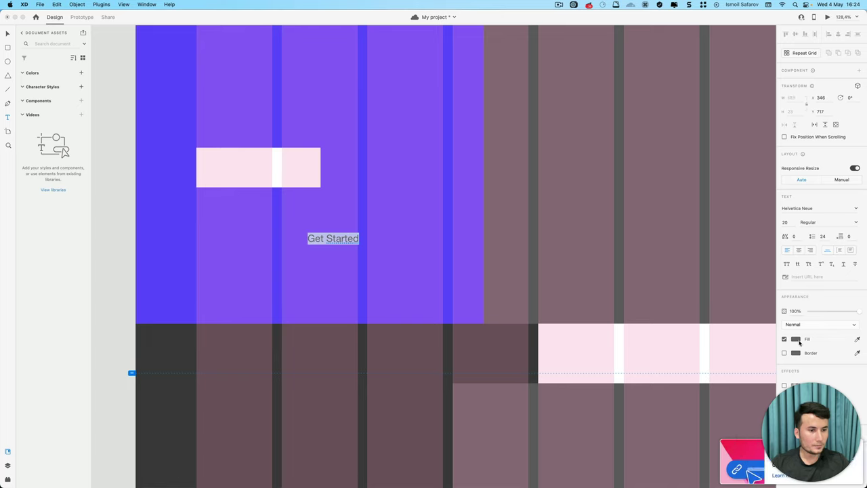
# Colour the Get Started label #282828 and move it onto the button.
pyautogui.click(797, 340)
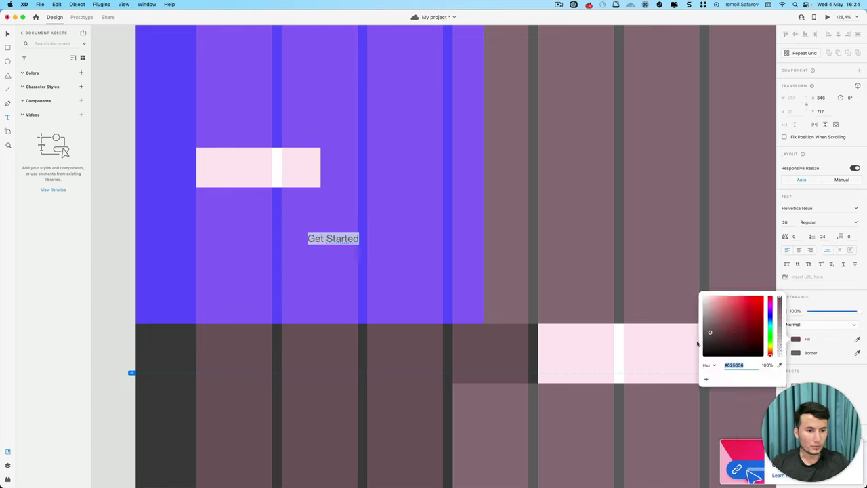
pyautogui.write('000000')
pyautogui.press('Return')
pyautogui.write('282828')
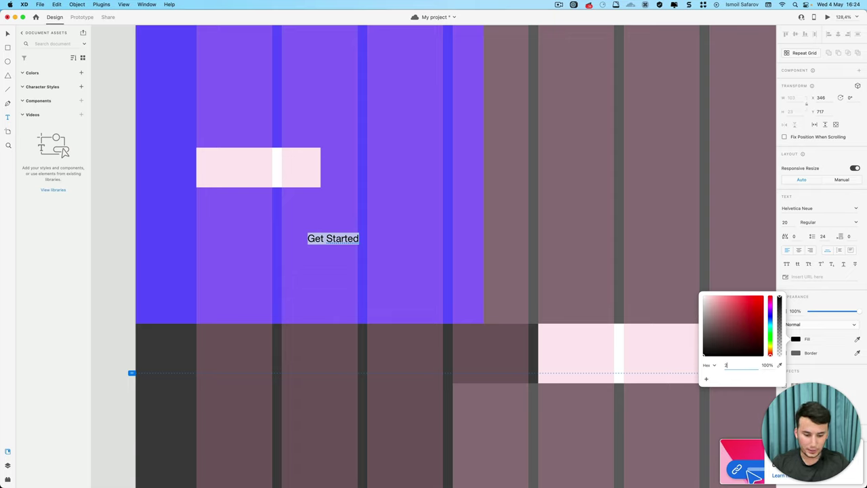
pyautogui.press('Return')
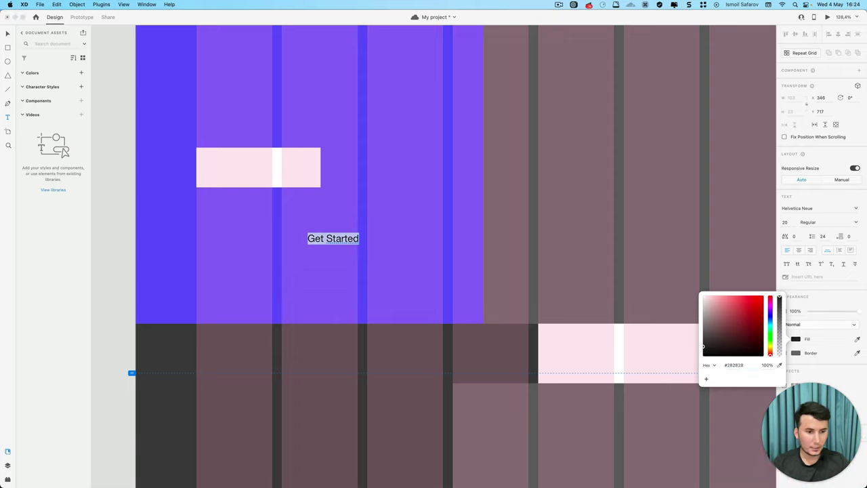
pyautogui.click(333, 244)
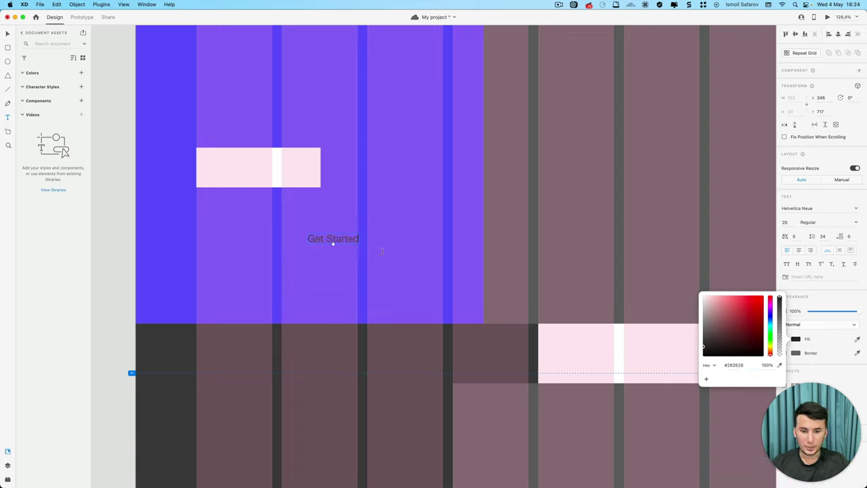
pyautogui.moveTo(340, 243); pyautogui.dragTo(259, 172)
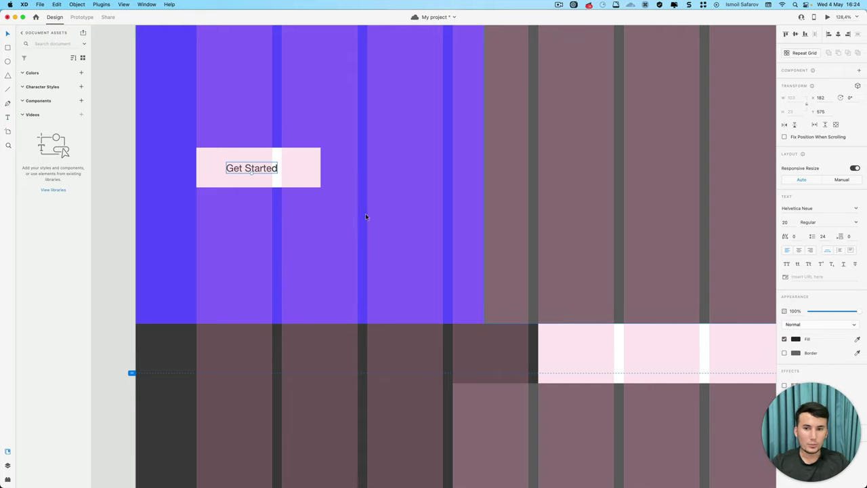
# Nudge the Get Started label up and left inside the button.
pyautogui.scroll(2, 277, 199)
pyautogui.scroll(-5, 278, 199)
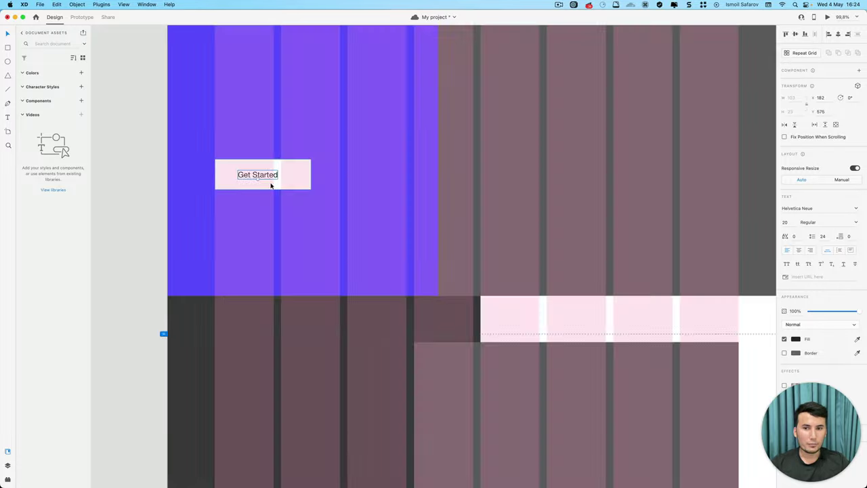
pyautogui.scroll(2, 233, 179)
pyautogui.scroll(2, 234, 175)
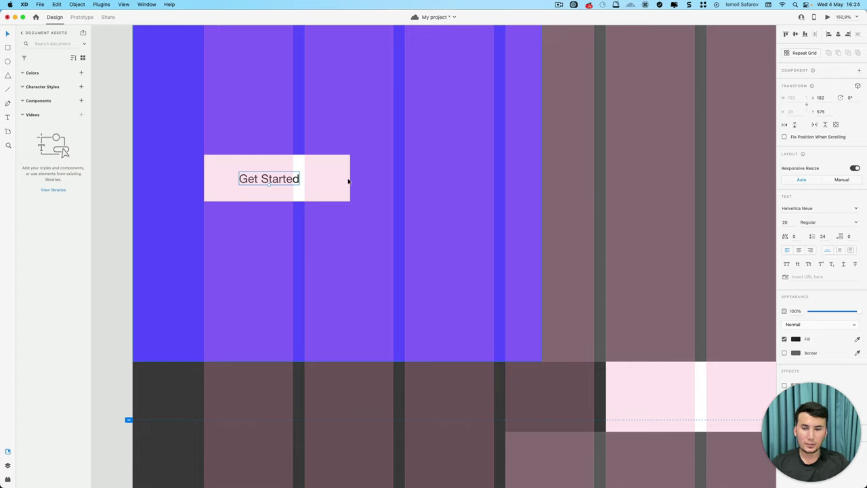
pyautogui.press('alt')
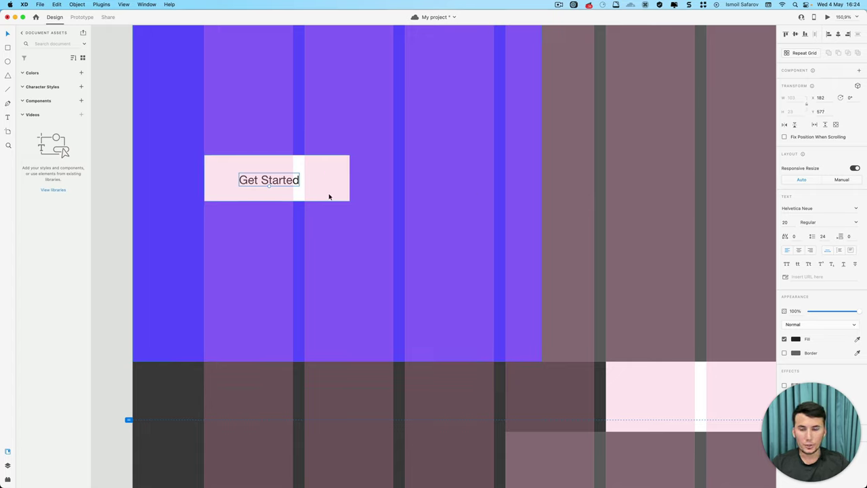
pyautogui.press('Up')
pyautogui.press('Up')
pyautogui.press('Up')
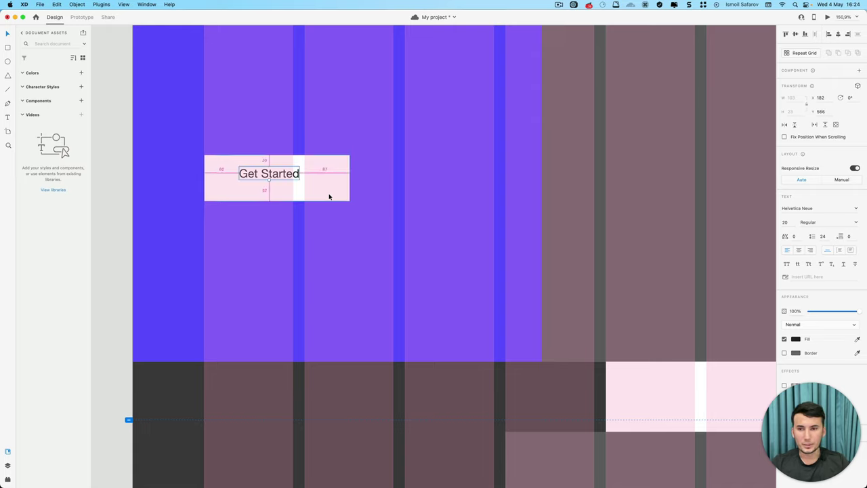
pyautogui.hotkey('shift', 'Left')
pyautogui.press('Up')
pyautogui.hotkey('shift', 'Left')
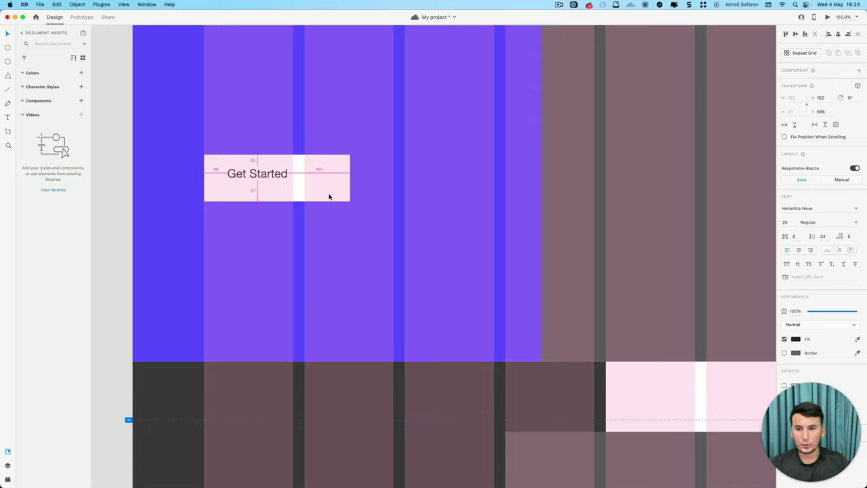
pyautogui.hotkey('shift', 'Left')
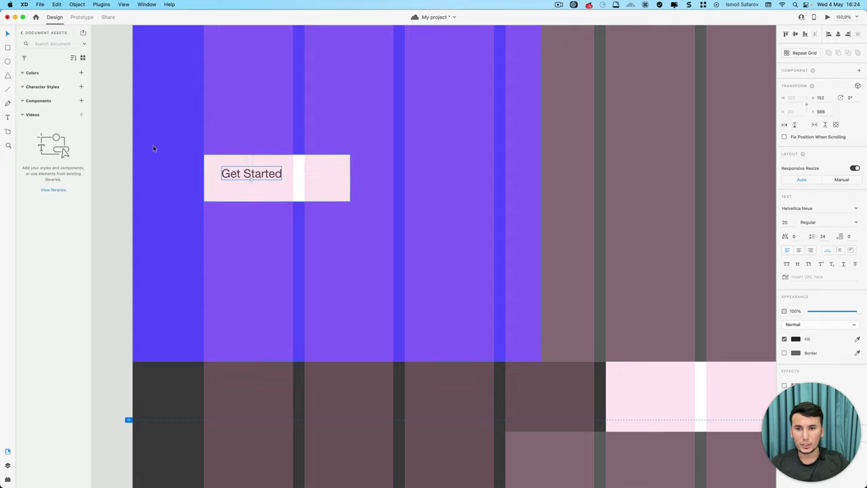
pyautogui.press('super+shift+apostrophe')
pyautogui.scroll(-1, 152, 146)
pyautogui.scroll(5, 152, 147)
# Resize the button rectangle to about 221 × 63.
pyautogui.click(316, 221)
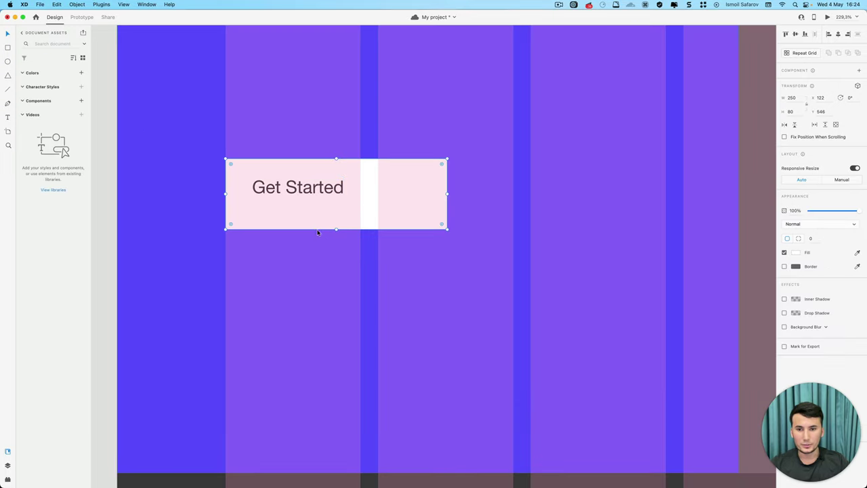
pyautogui.moveTo(336, 229); pyautogui.dragTo(334, 213)
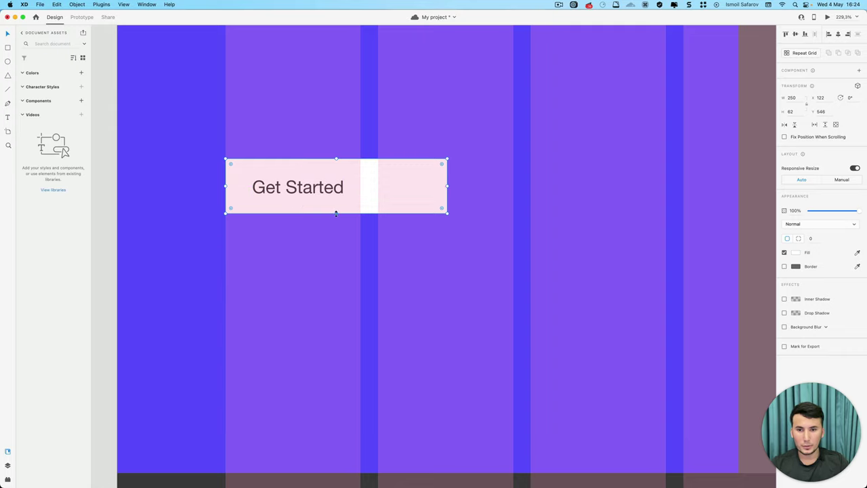
pyautogui.moveTo(336, 213); pyautogui.dragTo(336, 214)
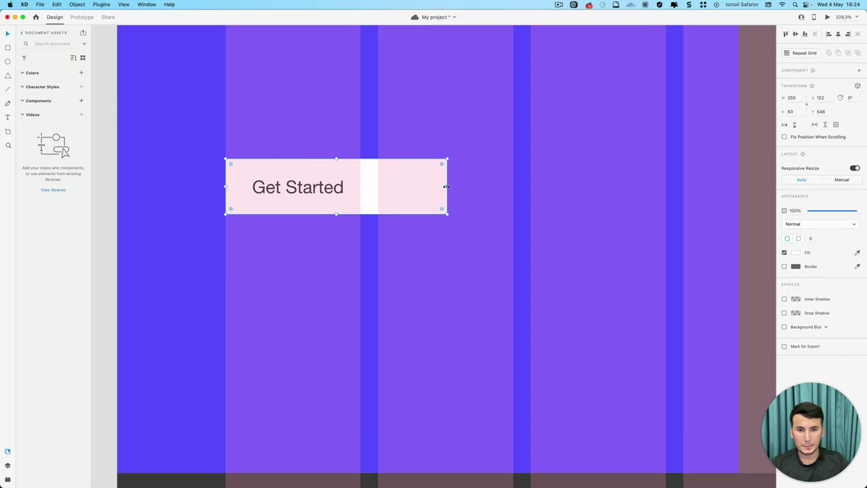
pyautogui.moveTo(446, 186); pyautogui.dragTo(394, 187)
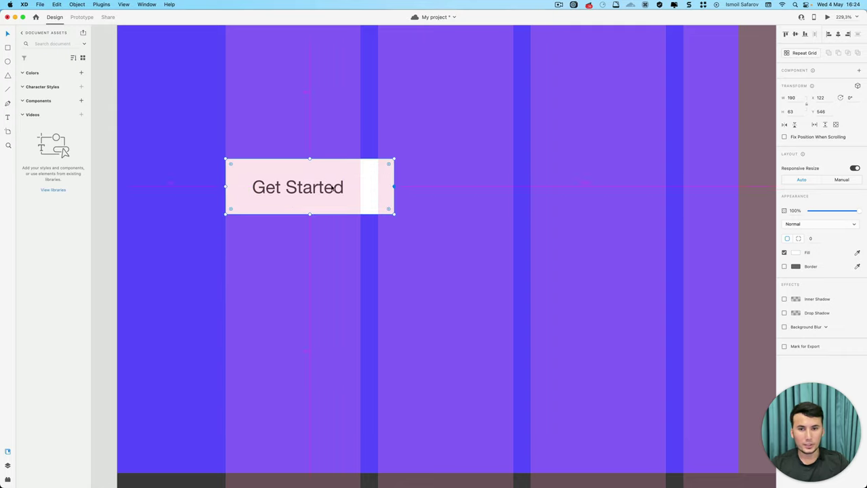
pyautogui.moveTo(396, 187); pyautogui.dragTo(422, 187)
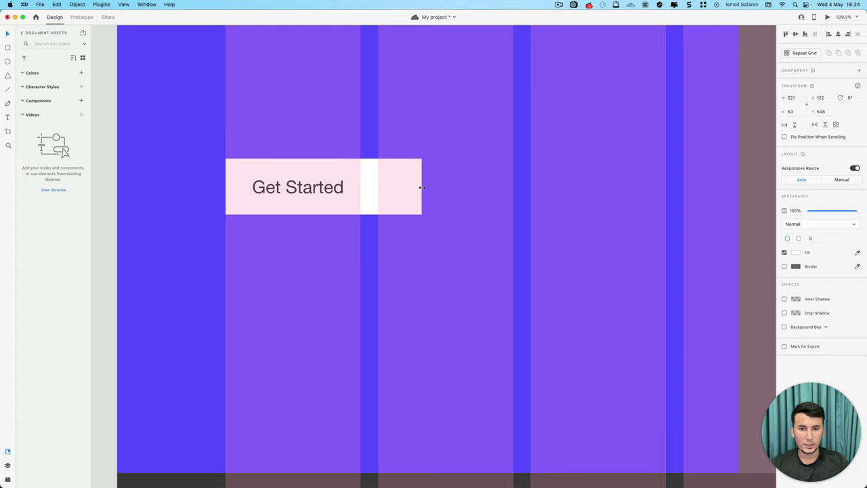
# Centre the Get Started label horizontally and vertically within the button.
pyautogui.keyDown('shift'); pyautogui.click(330, 190); pyautogui.keyUp('shift')
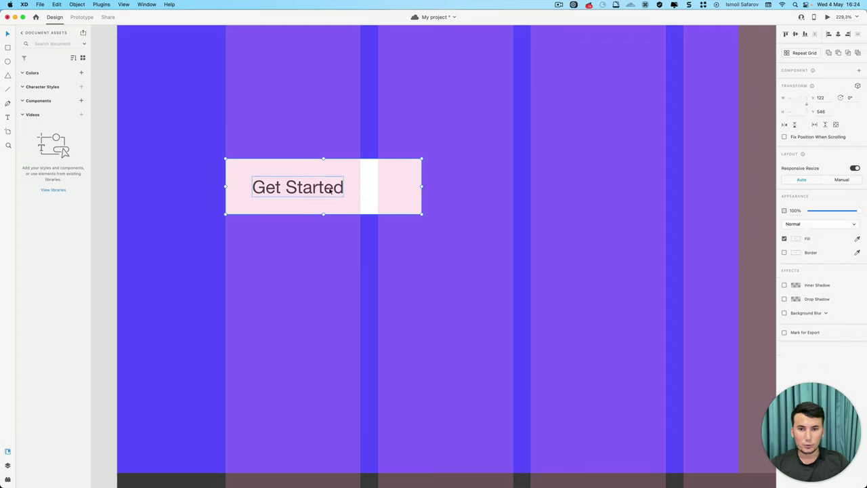
pyautogui.keyDown('shift'); pyautogui.click(411, 187); pyautogui.keyUp('shift')
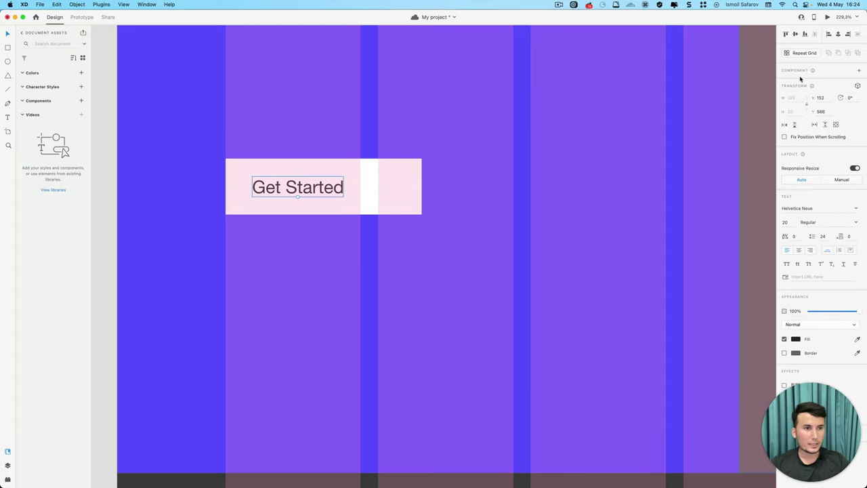
pyautogui.keyDown('shift'); pyautogui.click(389, 196); pyautogui.keyUp('shift')
pyautogui.click(838, 34)
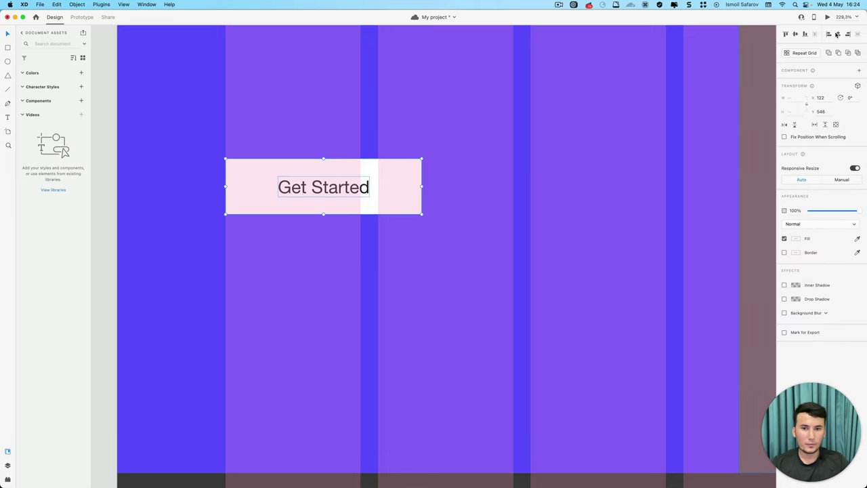
pyautogui.click(469, 259)
pyautogui.scroll(2, 469, 260)
pyautogui.scroll(-5, 470, 260)
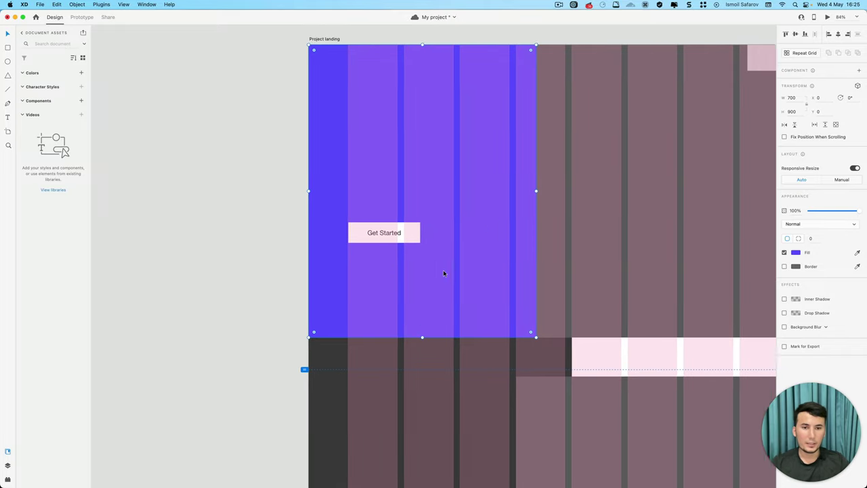
# Start a text box on the empty canvas and begin typing the Digital Agency heading.
pyautogui.hscroll(5, 443, 270)
pyautogui.hscroll(5, 440, 270)
pyautogui.hscroll(-3, 442, 273)
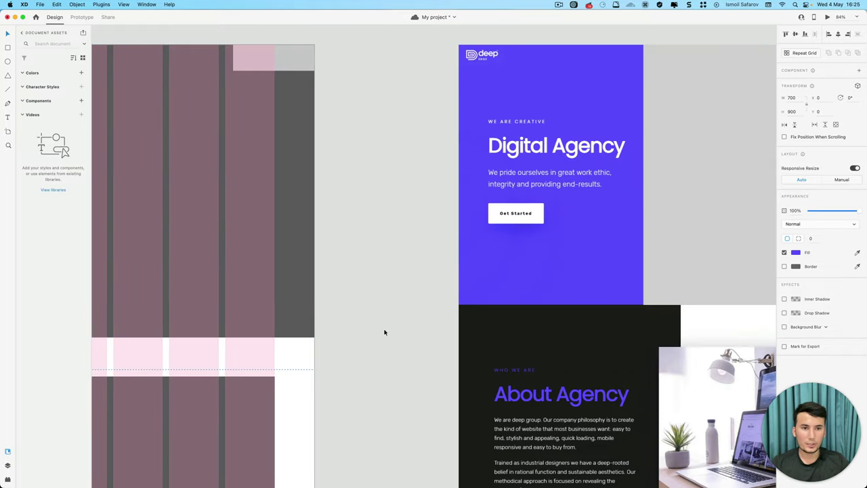
pyautogui.click(9, 120)
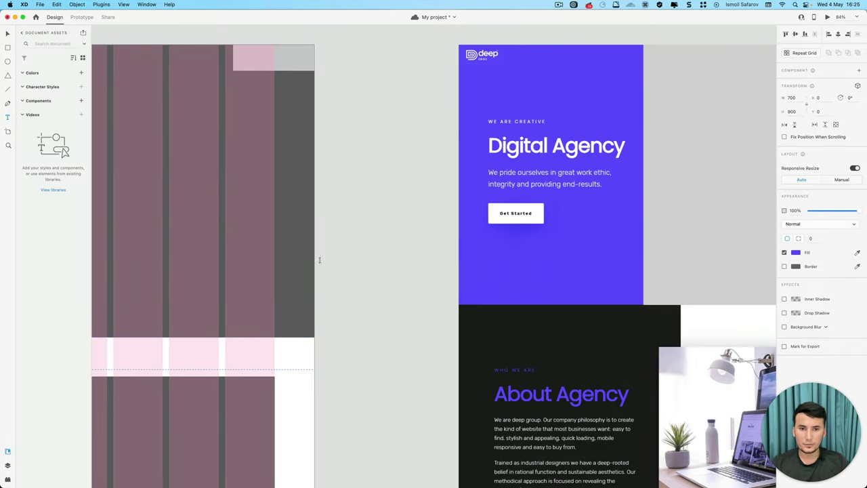
pyautogui.click(370, 277)
# Select all the Digital Agency text and make its fill white (#FFFFFF).
pyautogui.write('Digital Agency')
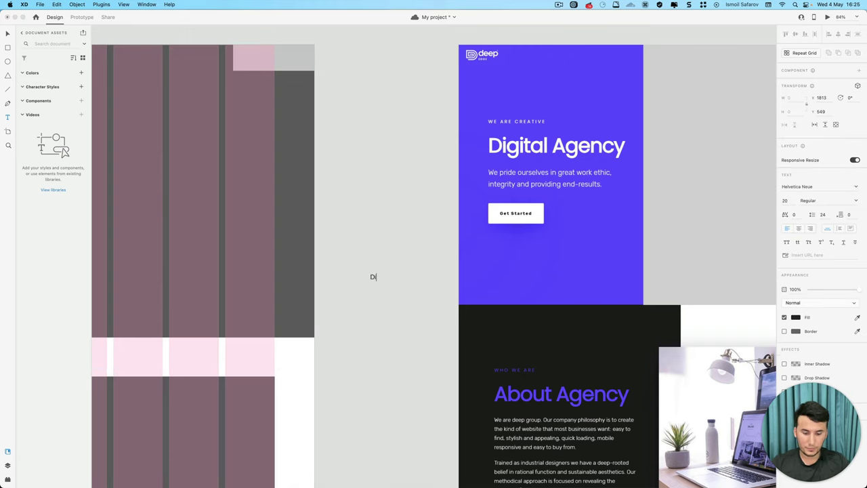
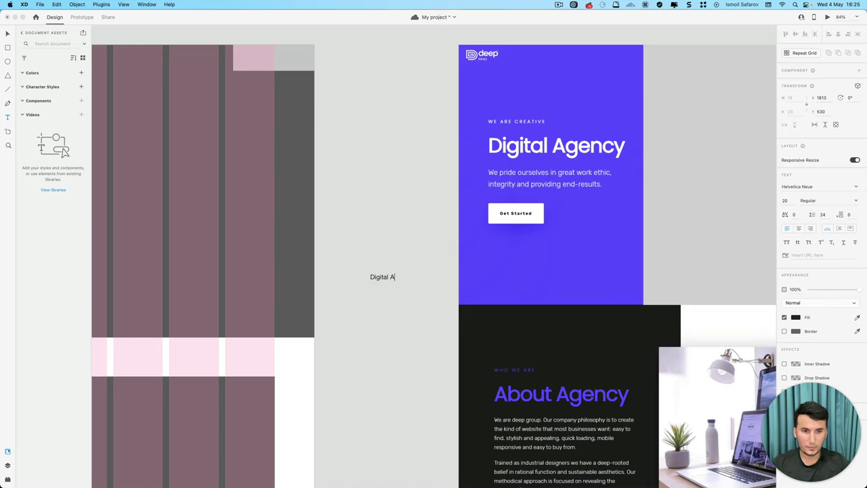
# Start a text box on the empty canvas and begin typing the Digital Agency heading.
# Select all the Digital Agency text and make its fill white (#FFFFFF).
pyautogui.write('gency')
pyautogui.press('super+a')
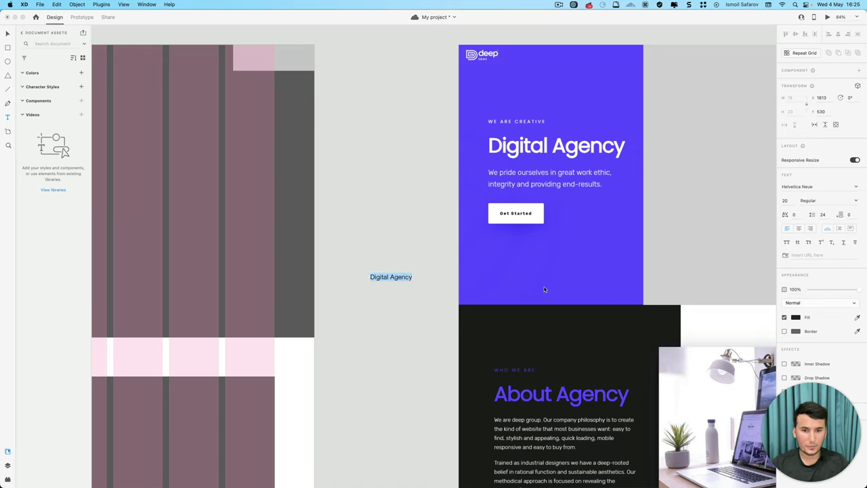
pyautogui.click(795, 317)
pyautogui.moveTo(721, 322); pyautogui.dragTo(663, 268)
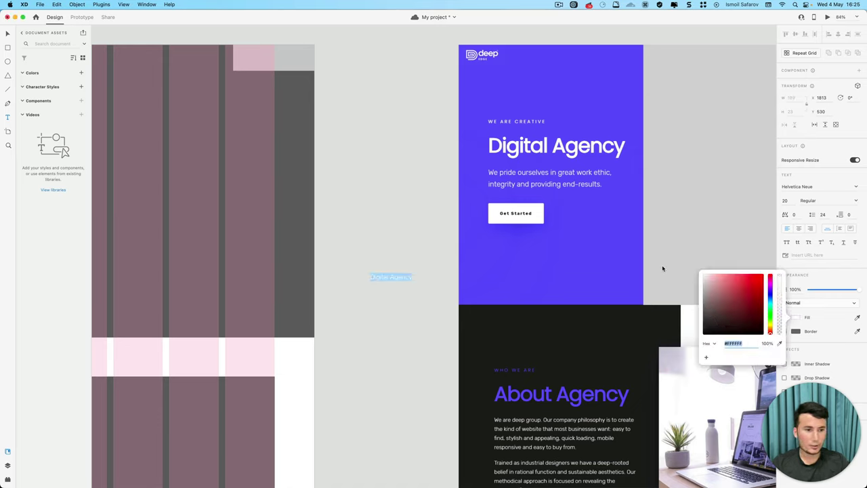
# Reduce the heading's font size to 70, trying 90 and 80 first.
pyautogui.click(786, 200)
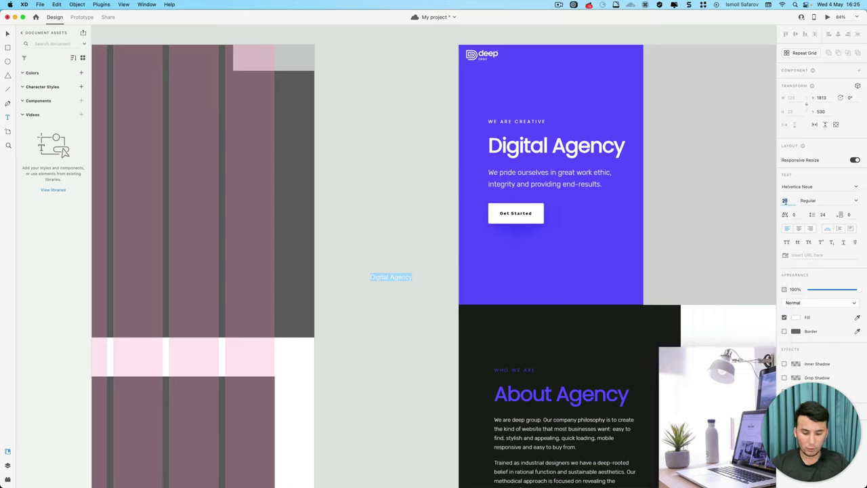
pyautogui.write('3')
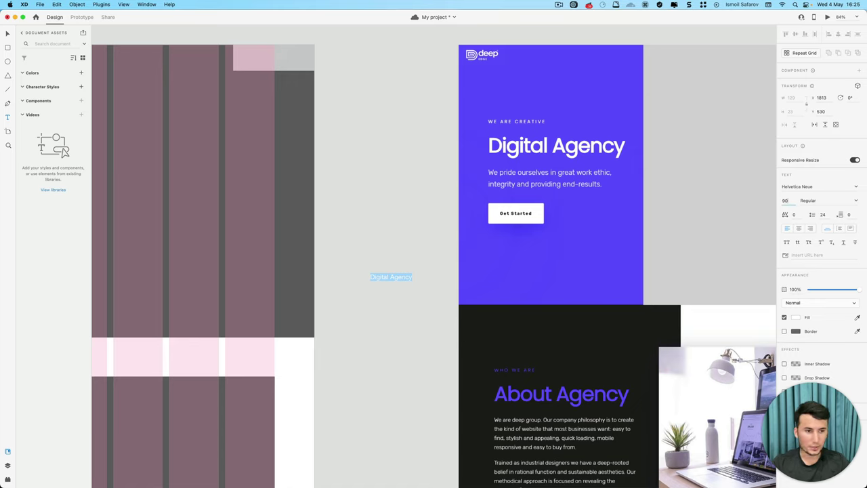
pyautogui.press('Return')
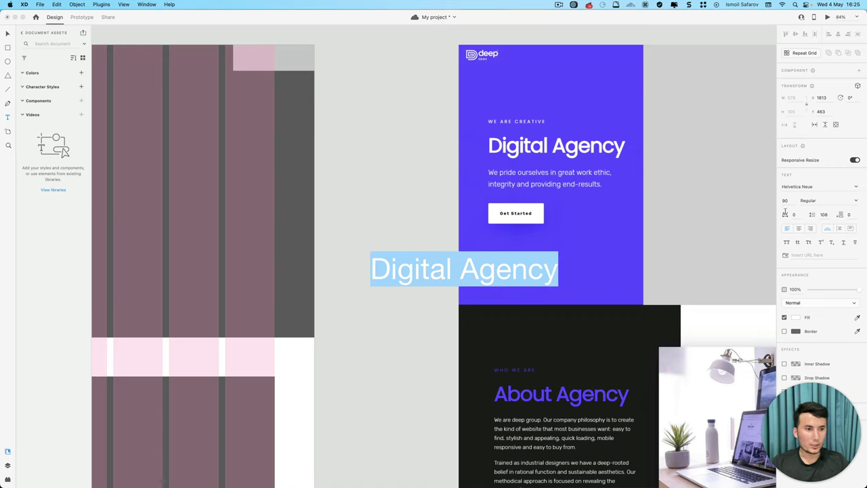
pyautogui.click(789, 201)
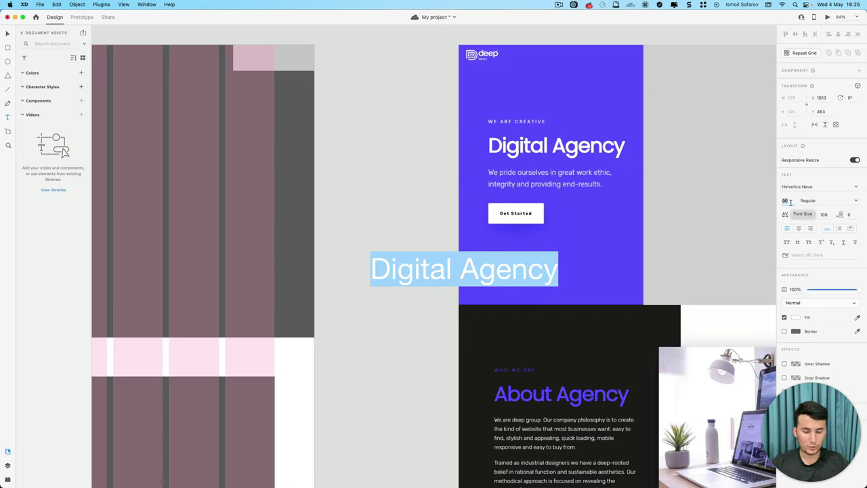
pyautogui.write('80')
pyautogui.press('Return')
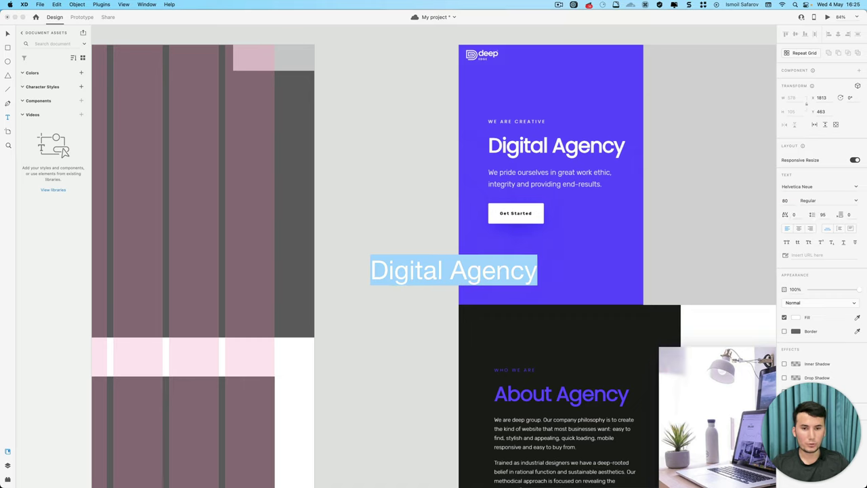
pyautogui.click(789, 201)
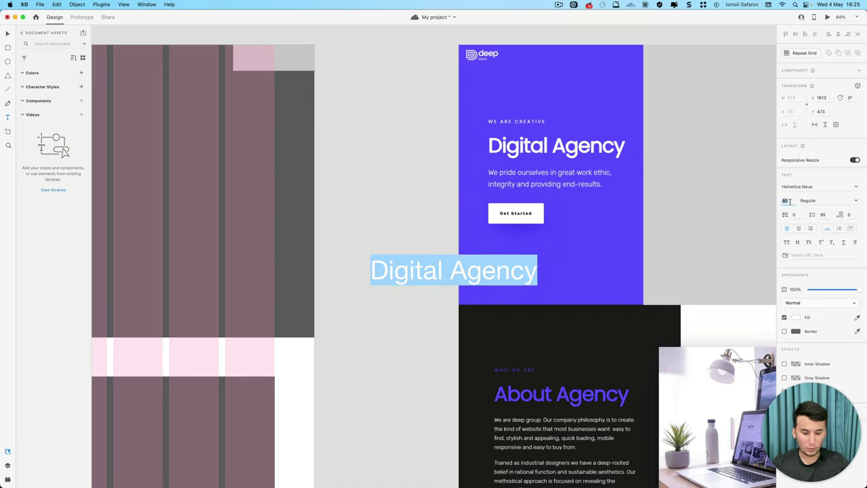
pyautogui.write('70')
pyautogui.press('Return')
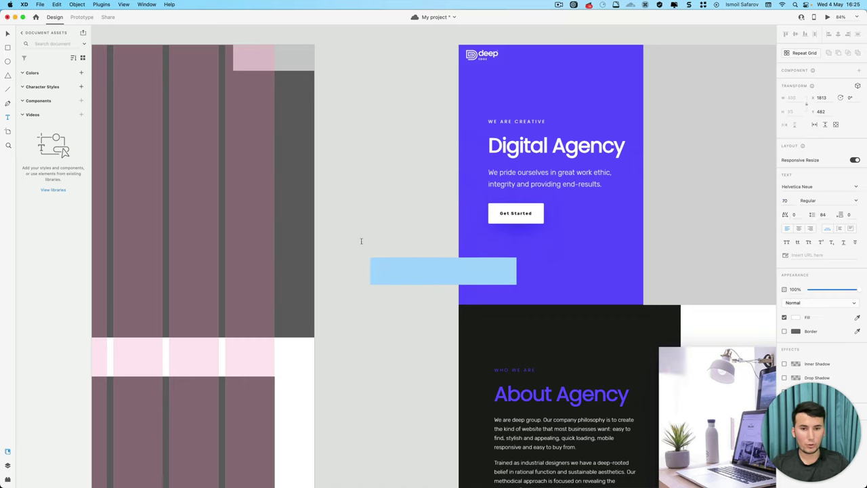
# Exit text editing and discard the stray new text object.
pyautogui.click(374, 234)
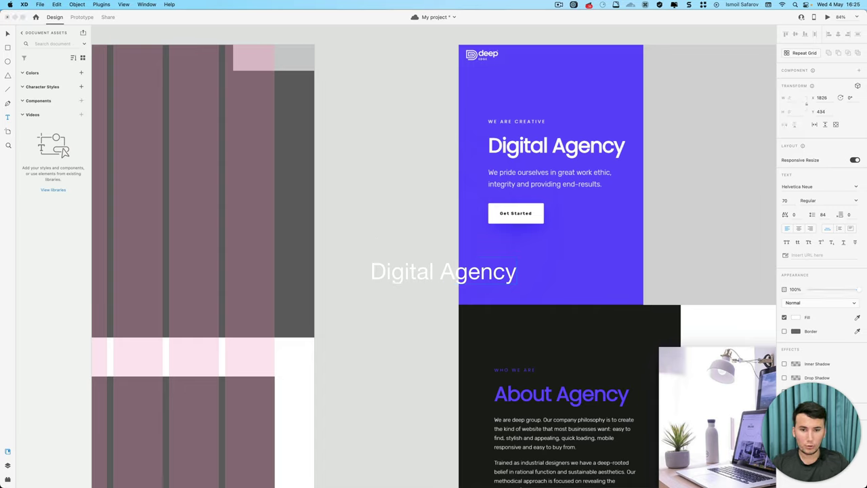
pyautogui.write('V')
pyautogui.press('BackSpace')
pyautogui.press('Escape')
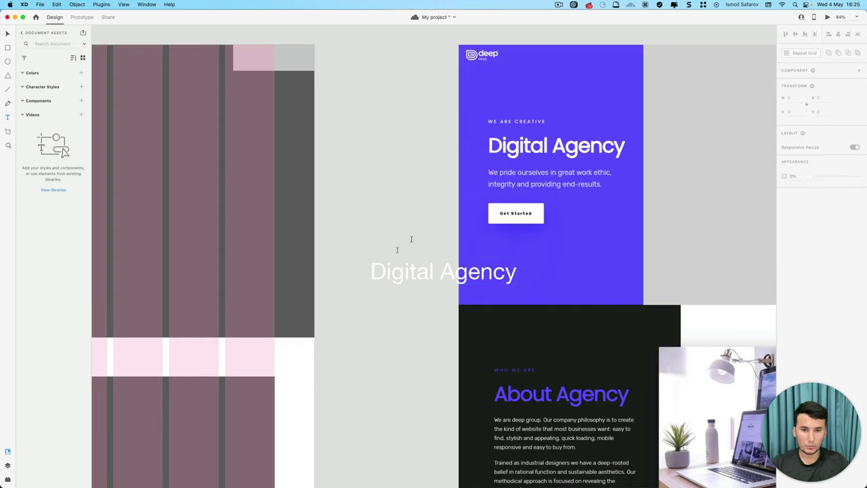
# Move the Digital Agency heading to the upper-left of the landing artboard's purple hero.
pyautogui.moveTo(395, 284); pyautogui.dragTo(122, 245)
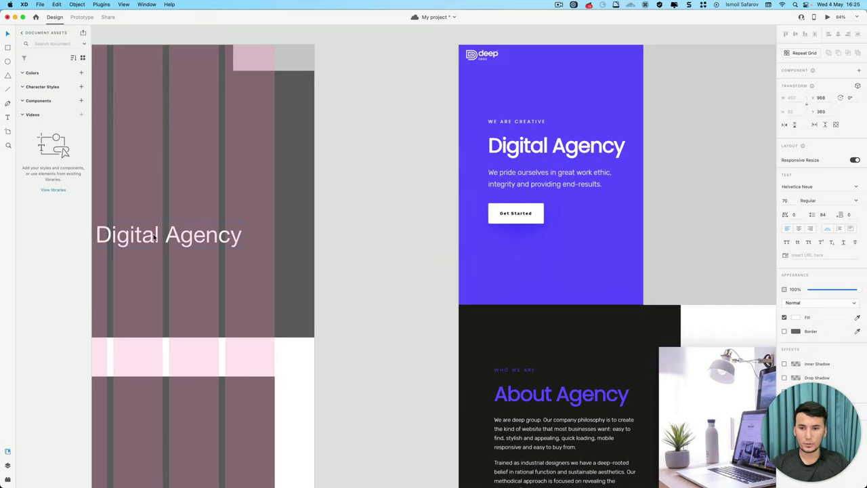
pyautogui.hscroll(-5, 170, 243)
pyautogui.hscroll(-5, 171, 244)
pyautogui.moveTo(602, 235); pyautogui.dragTo(339, 117)
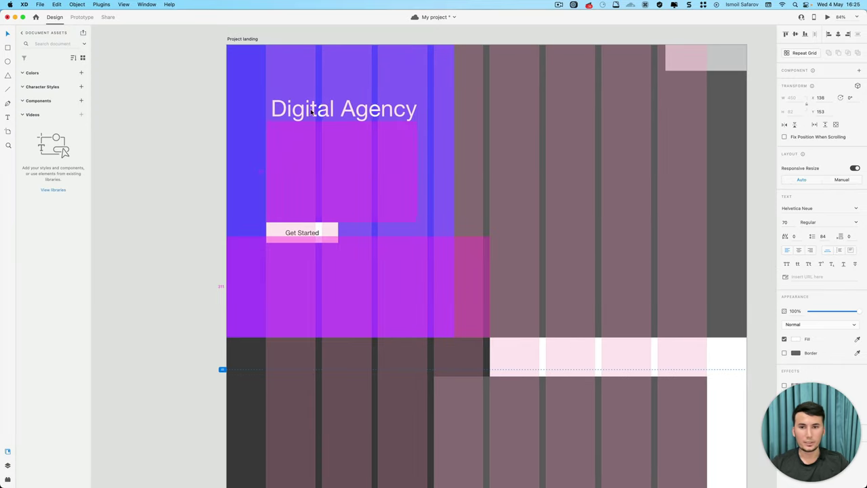
pyautogui.hscroll(3, 288, 196)
pyautogui.scroll(2, 289, 196)
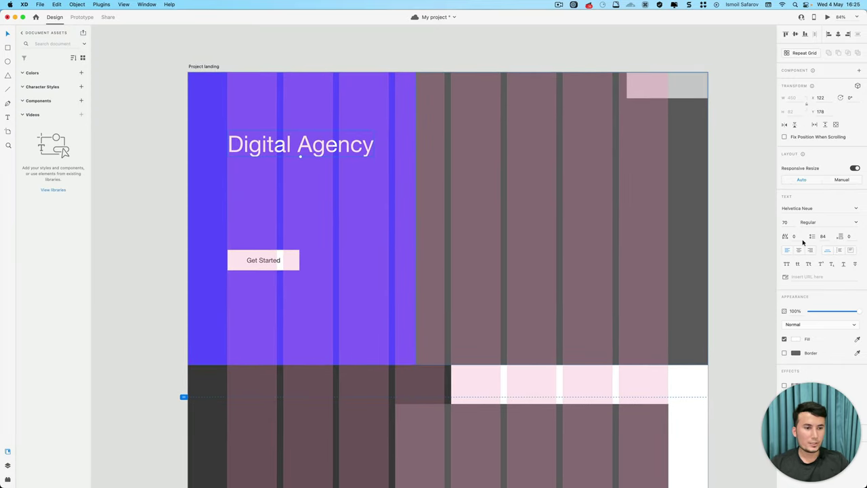
# Try Bold, then Medium weight on the Digital Agency heading.
pyautogui.click(857, 223)
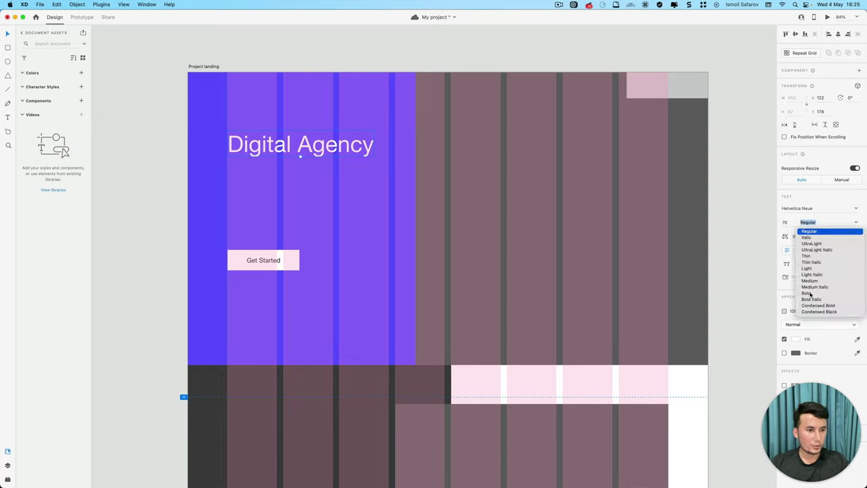
pyautogui.click(808, 293)
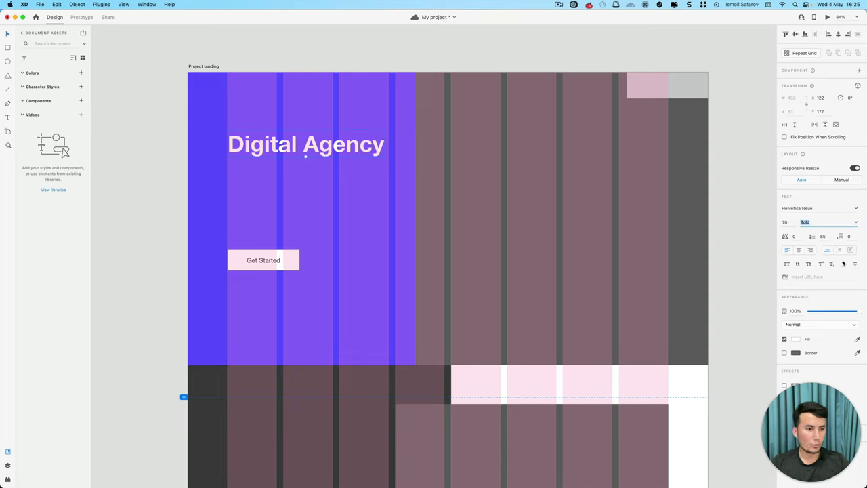
pyautogui.click(856, 224)
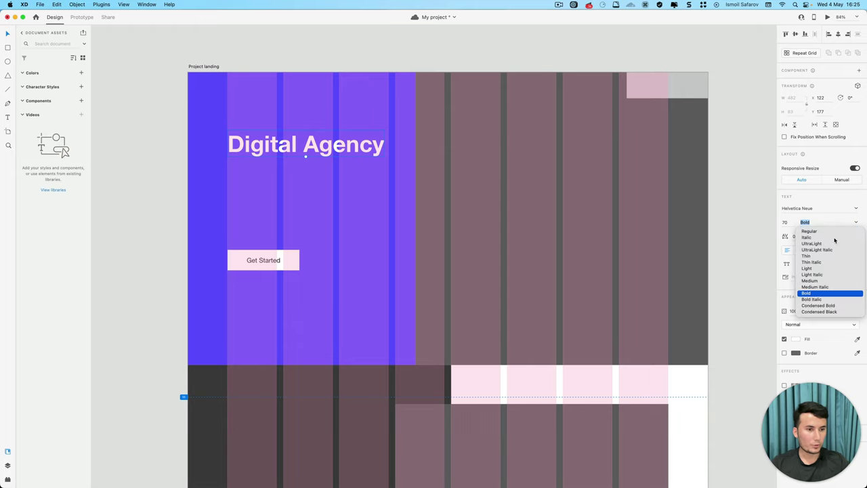
pyautogui.click(811, 282)
# Set the Digital Agency heading and the Get Started label to the Inter font.
pyautogui.scroll(2, 257, 161)
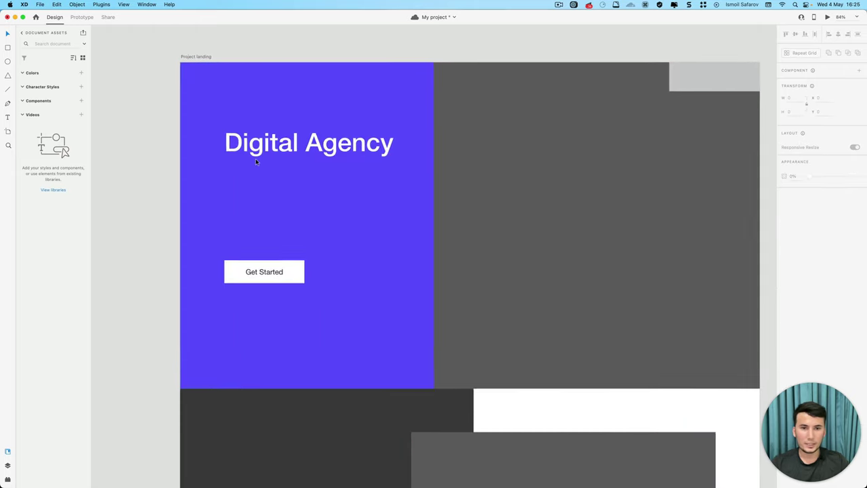
pyautogui.scroll(-3, 256, 161)
pyautogui.scroll(1, 256, 161)
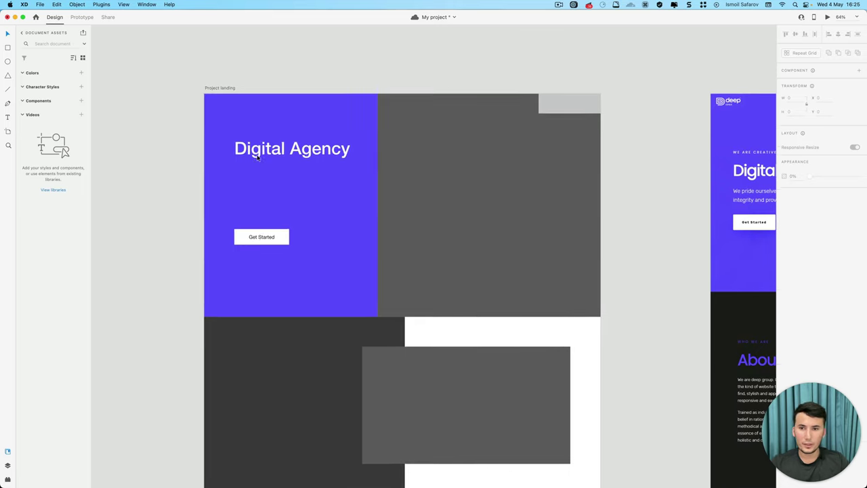
pyautogui.click(257, 158)
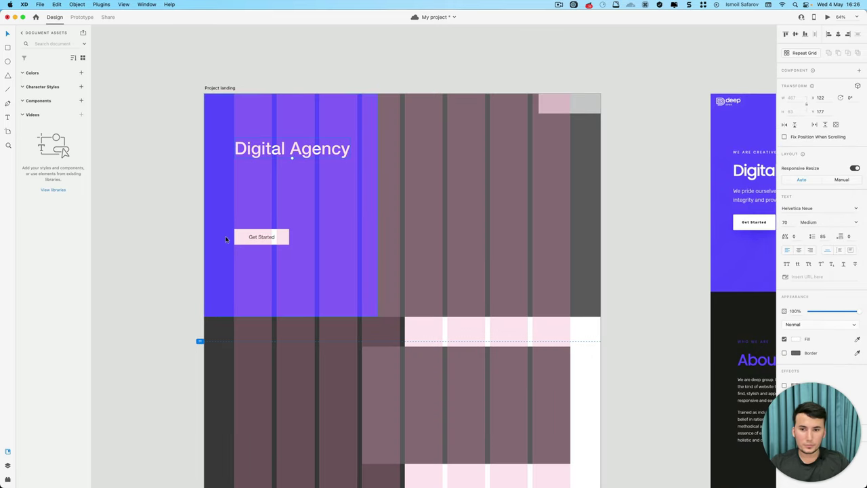
pyautogui.click(262, 237)
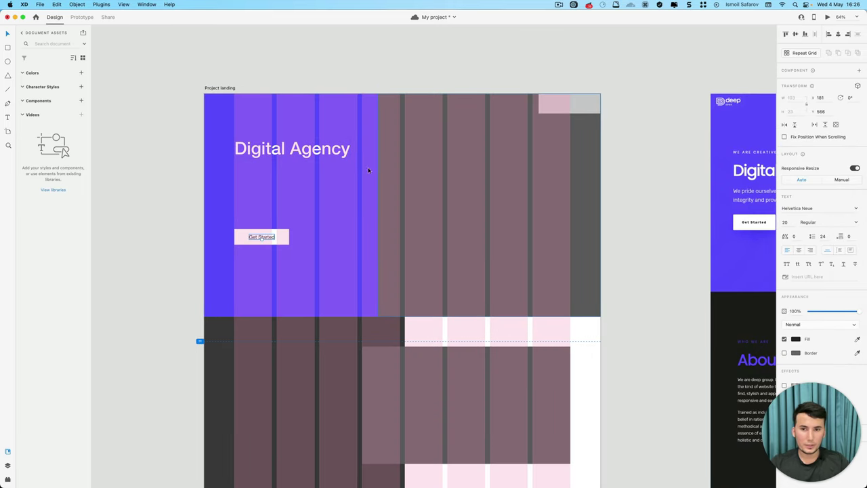
pyautogui.keyDown('shift'); pyautogui.click(329, 153); pyautogui.keyUp('shift')
pyautogui.click(810, 208)
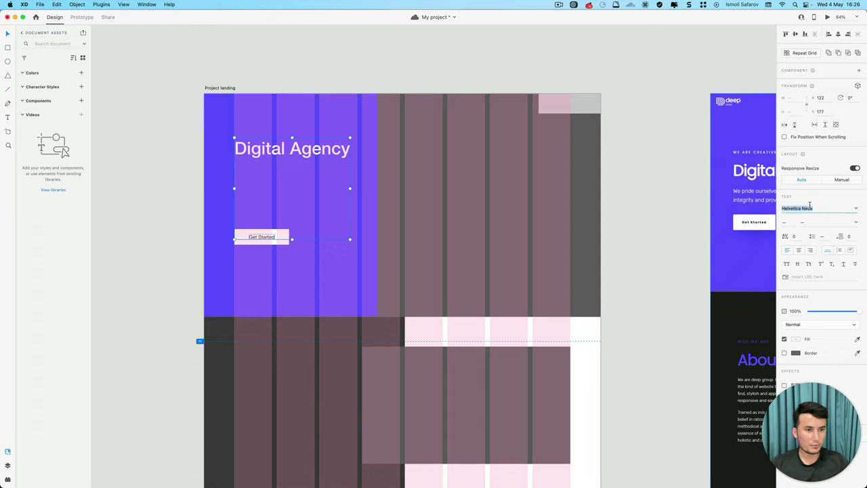
pyautogui.write('Inter')
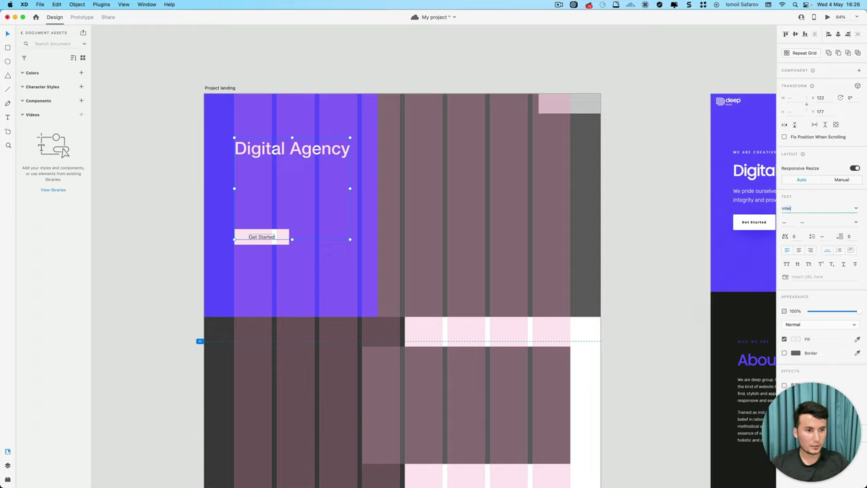
pyautogui.press('Return')
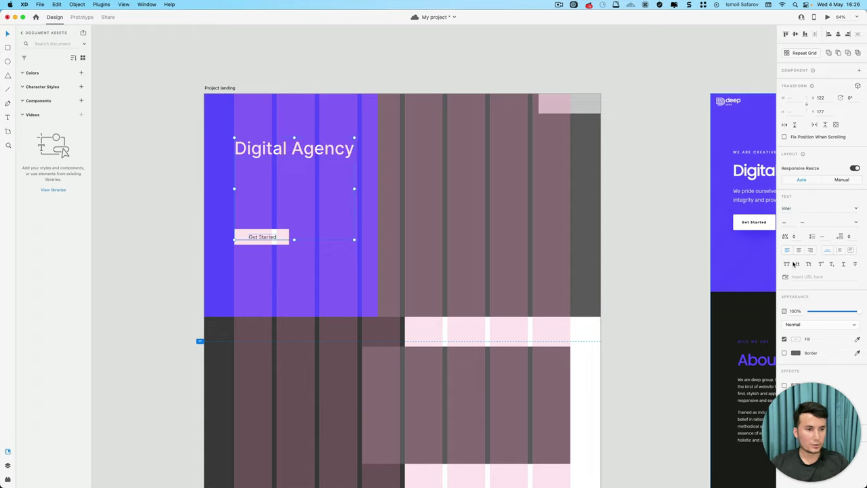
# Give the Digital Agency heading alone the SemiBold weight.
pyautogui.click(794, 222)
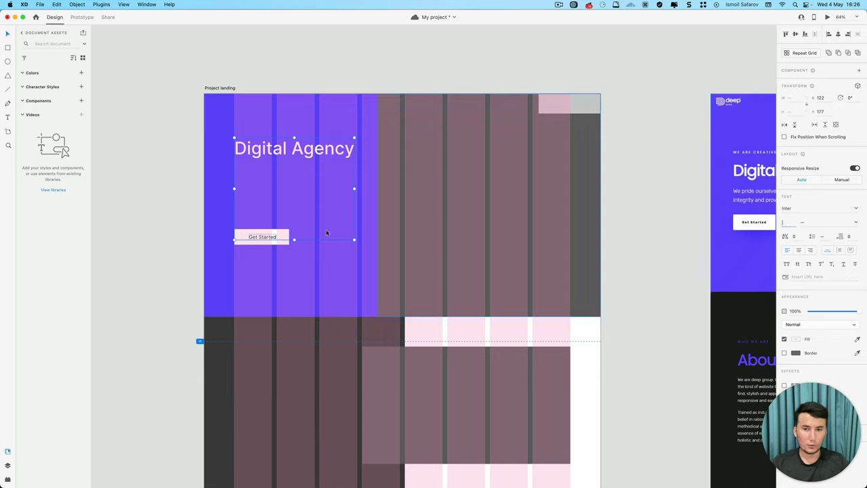
pyautogui.click(288, 171)
pyautogui.click(294, 155)
pyautogui.click(847, 222)
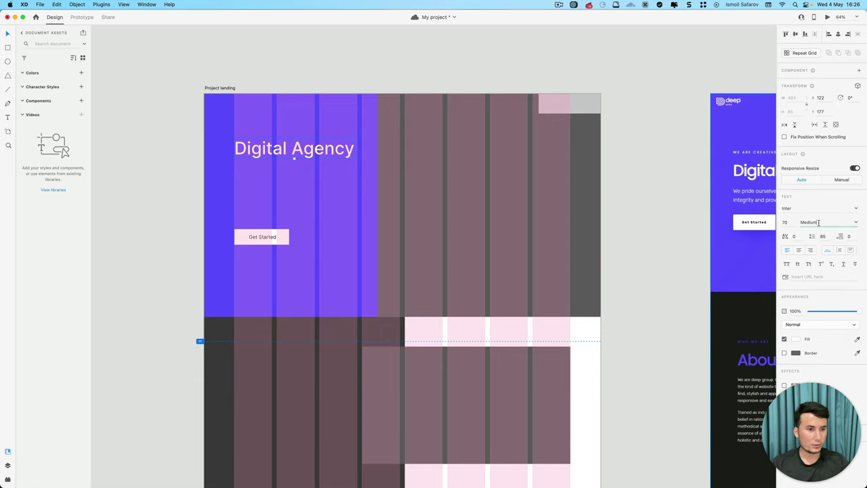
pyautogui.write('SemiBold')
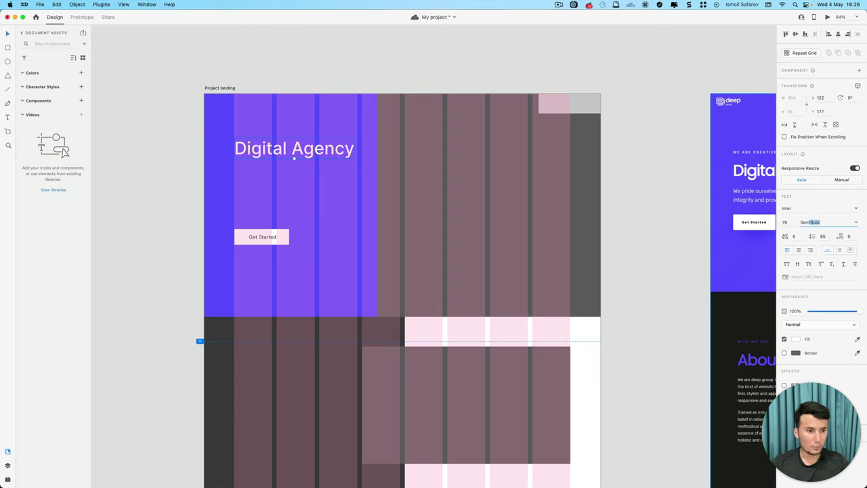
pyautogui.press('Return')
pyautogui.scroll(2, 173, 178)
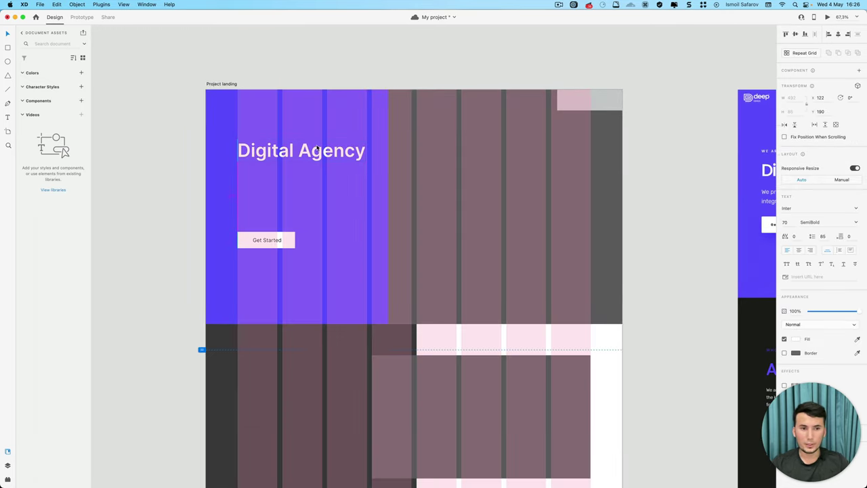
pyautogui.hscroll(5, 306, 157)
pyautogui.hscroll(-3, 306, 156)
pyautogui.hscroll(-3, 305, 156)
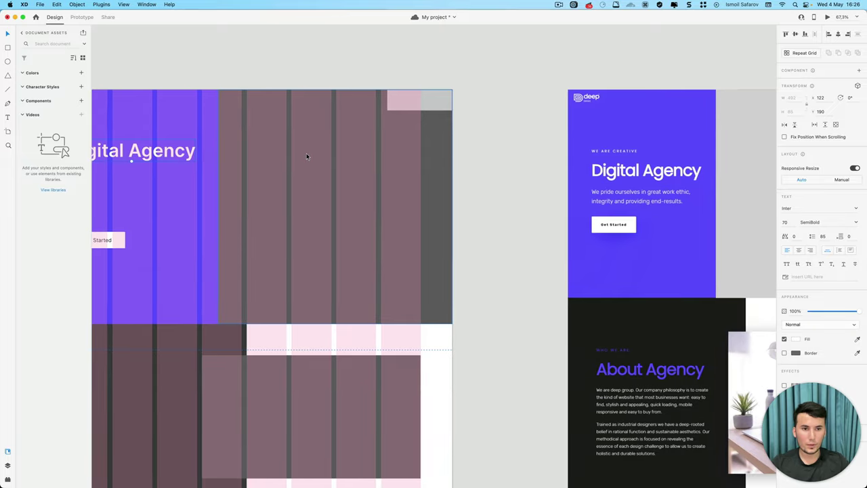
pyautogui.hscroll(-10, 301, 157)
pyautogui.scroll(3, 467, 110)
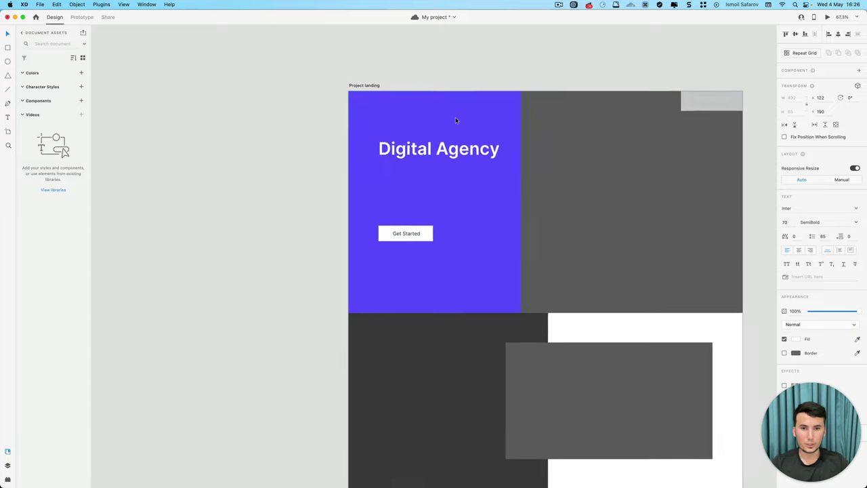
pyautogui.scroll(2, 457, 120)
pyautogui.scroll(1, 441, 131)
# Duplicate the heading just above itself and retype the copy as WE ARE CREATIVE.
pyautogui.moveTo(417, 163); pyautogui.dragTo(409, 123)
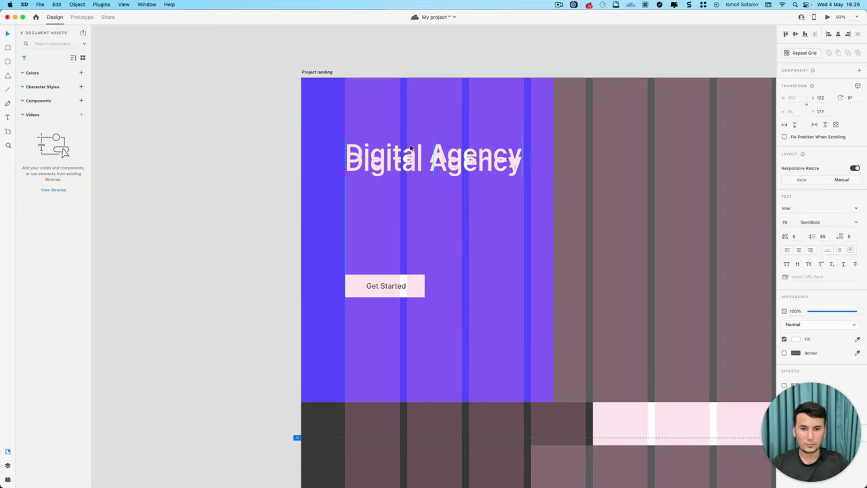
pyautogui.doubleClick(409, 123)
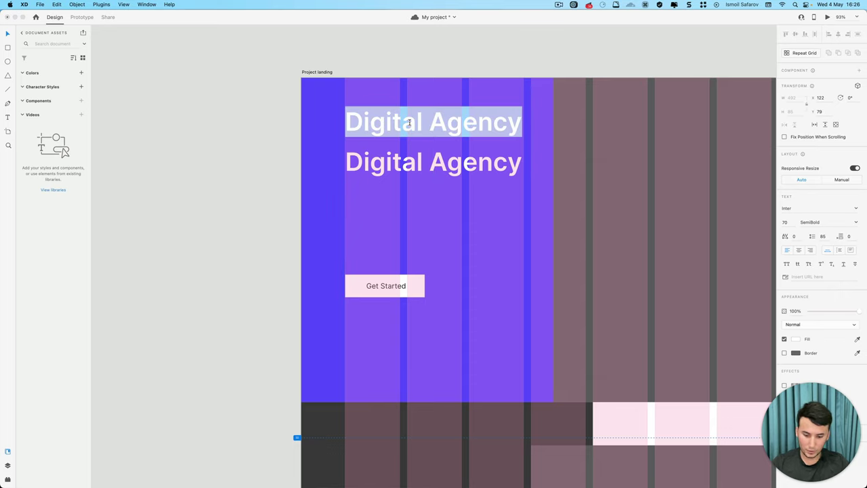
pyautogui.write('WA')
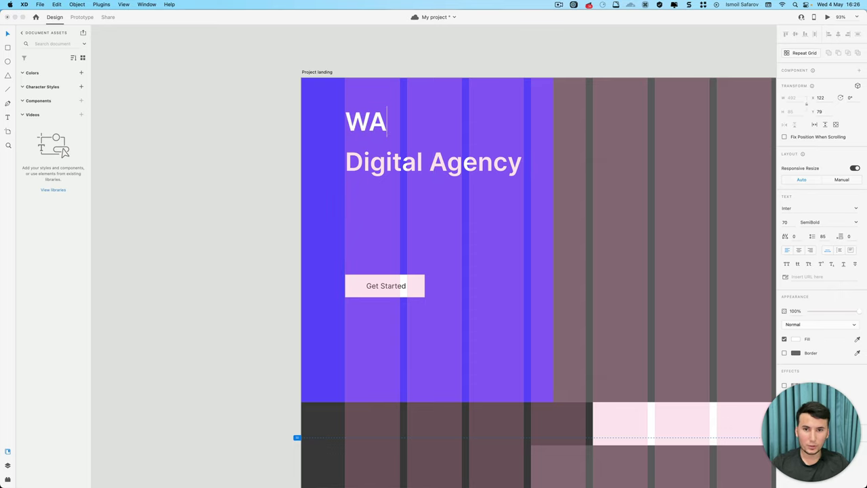
pyautogui.press('BackSpace')
pyautogui.write('E A')
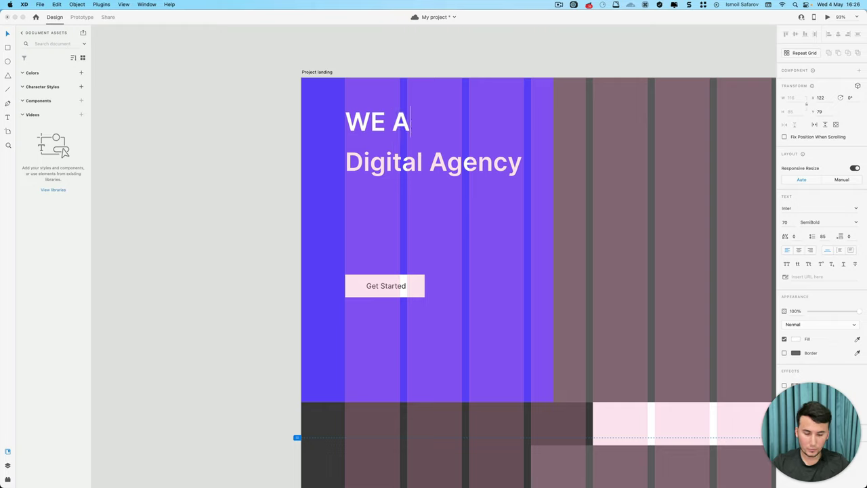
pyautogui.write('RE CR')
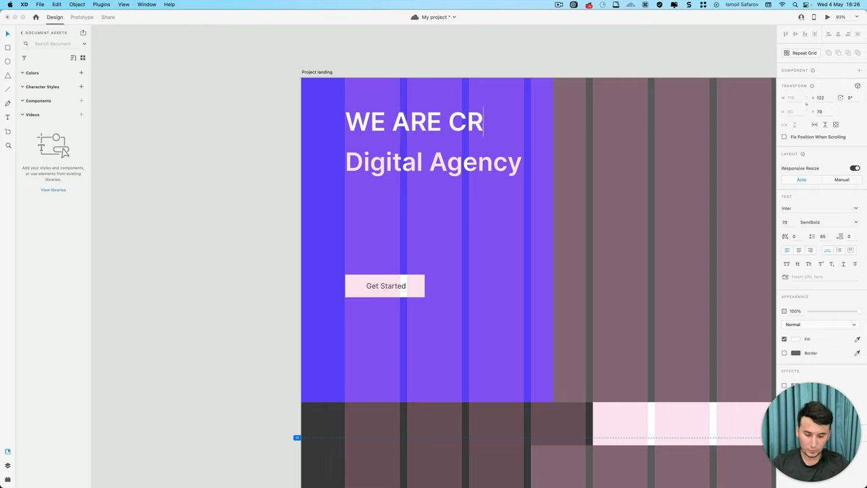
pyautogui.write('EATIVE')
# Set the WE ARE CREATIVE label to font size 16 with letter spacing 5.
pyautogui.press('super+a')
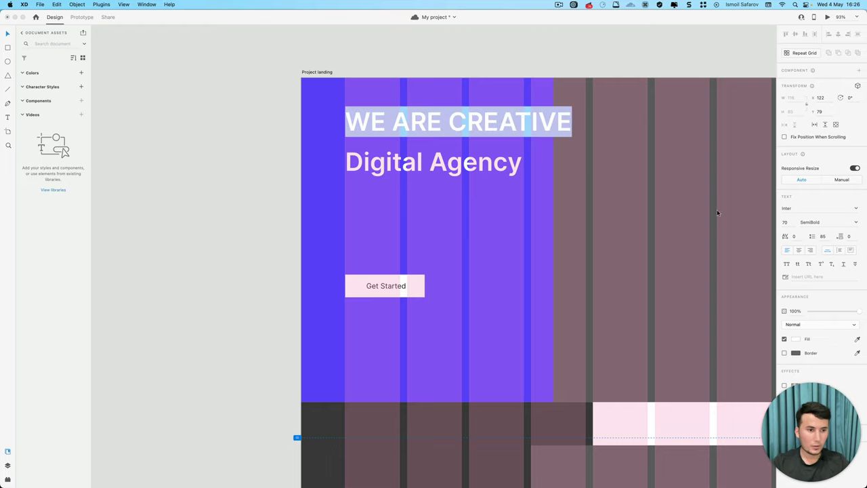
pyautogui.click(790, 223)
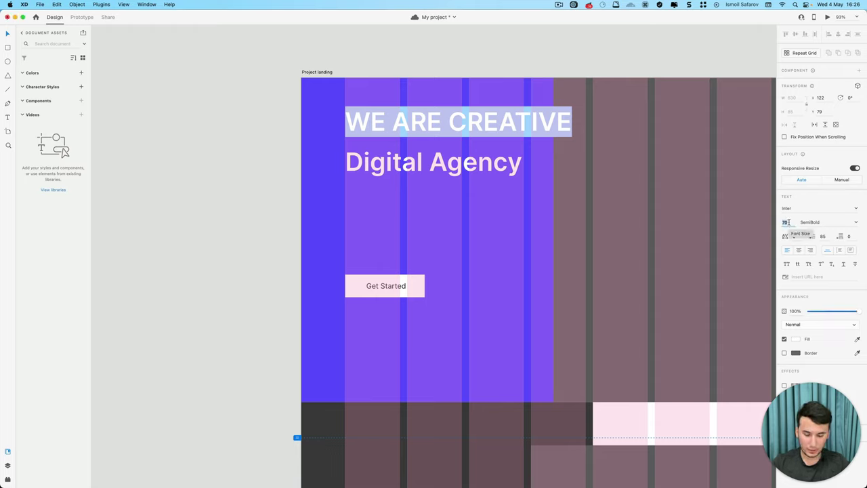
pyautogui.write('1')
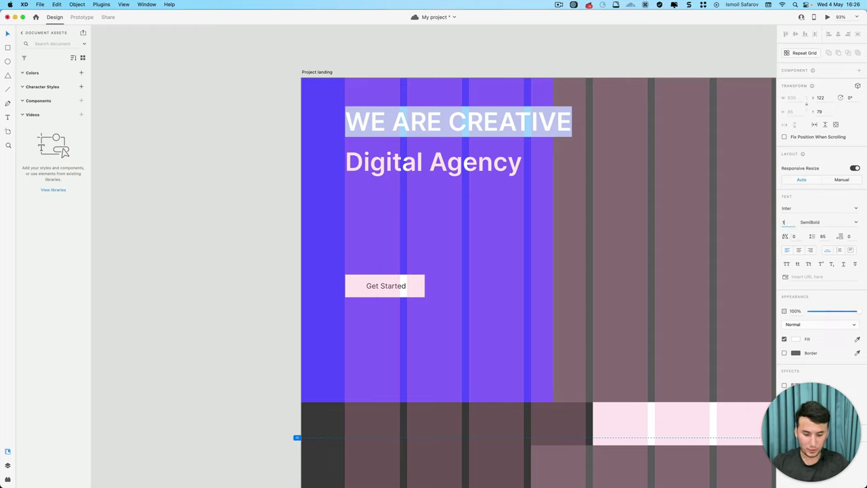
pyautogui.write('6')
pyautogui.press('Return')
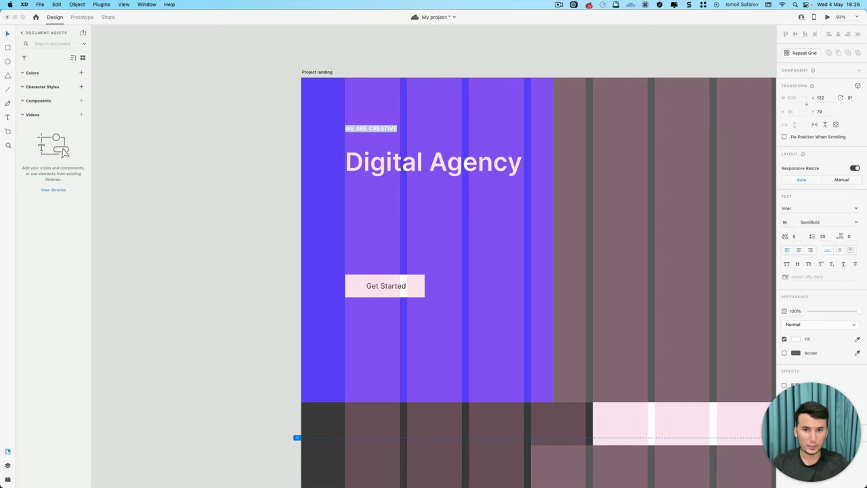
pyautogui.click(794, 236)
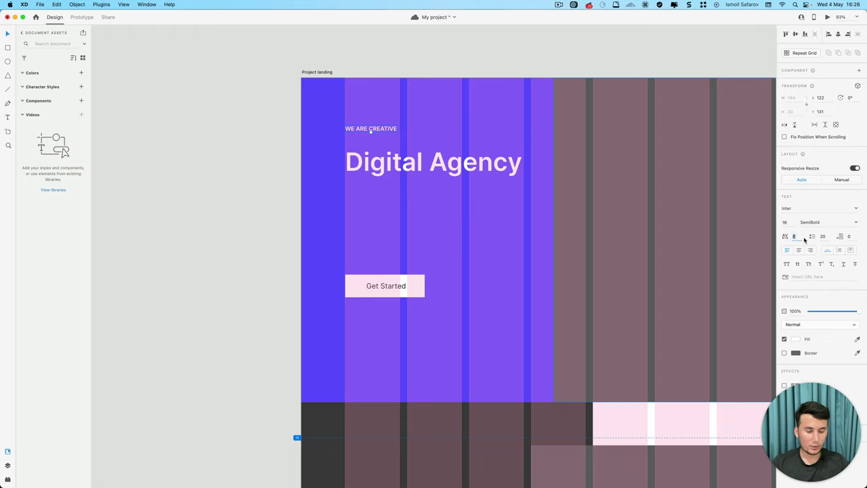
pyautogui.write('5')
pyautogui.press('Return')
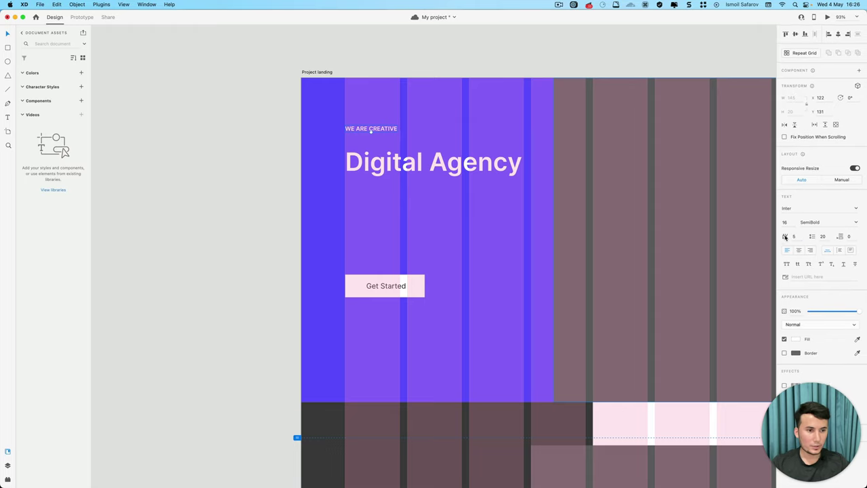
pyautogui.click(794, 237)
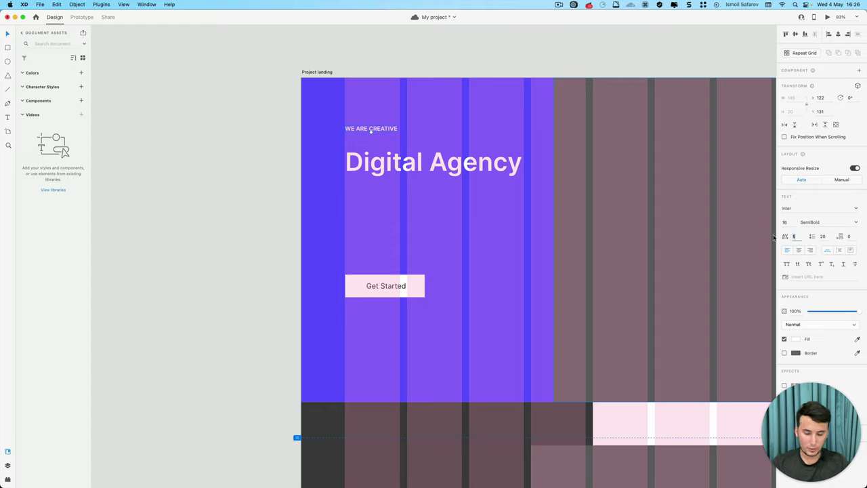
# Widen the label's letter spacing to 20, then 60.
pyautogui.write('2')
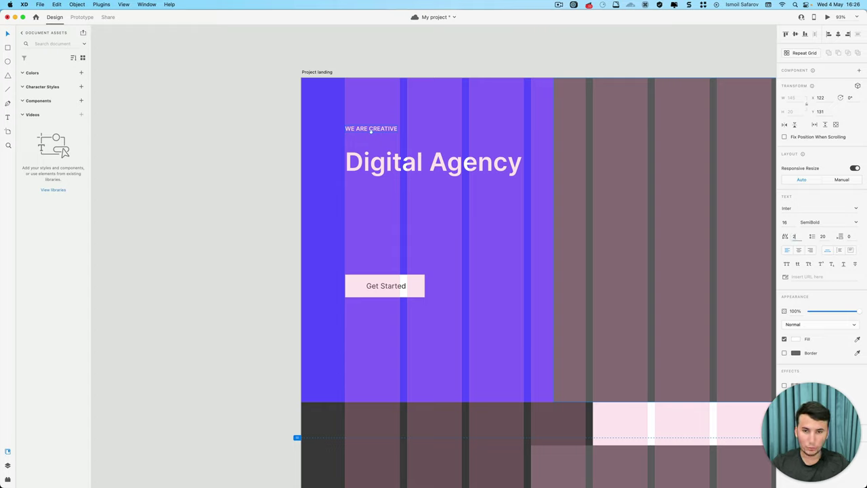
pyautogui.write('0')
pyautogui.press('Return')
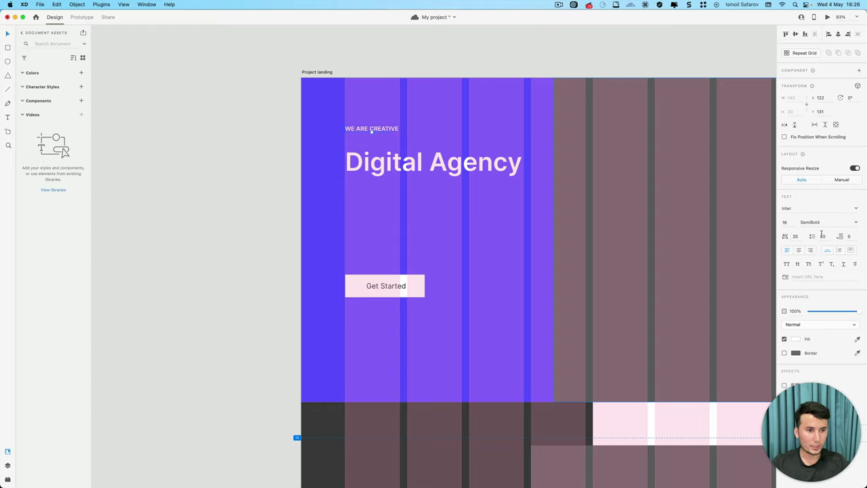
pyautogui.click(799, 241)
pyautogui.write('6')
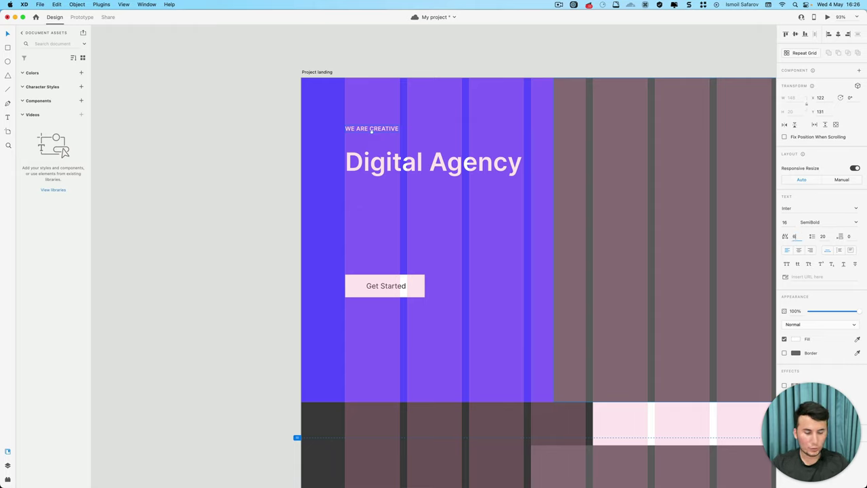
pyautogui.press('Return')
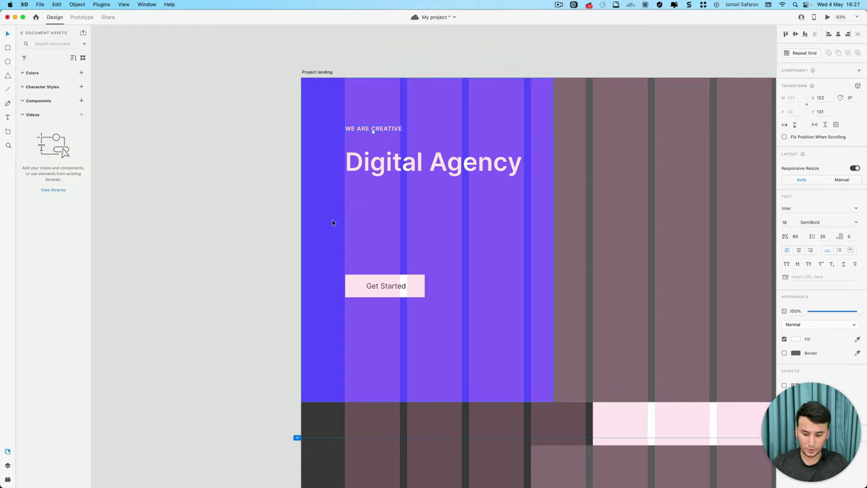
# Move the WE ARE CREATIVE label down toward the heading, previewing without the grid.
pyautogui.moveTo(358, 132); pyautogui.dragTo(358, 144)
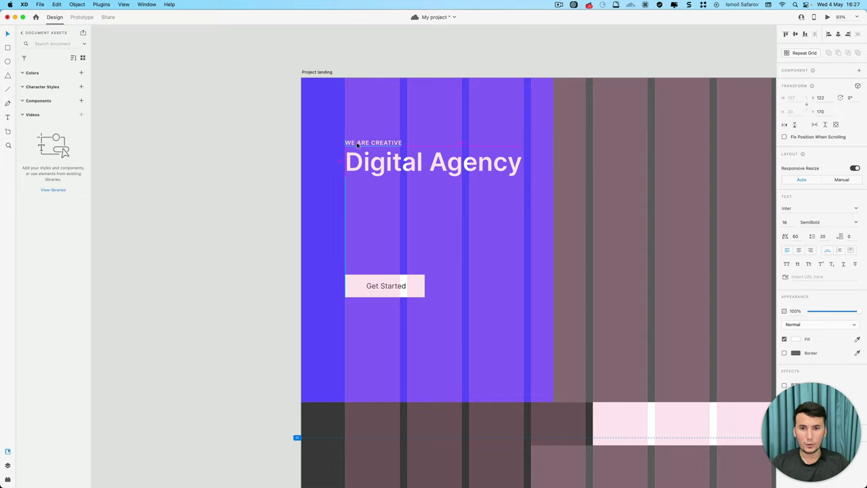
pyautogui.click(268, 153)
pyautogui.press('super+shift+apostrophe')
pyautogui.scroll(-5, 268, 154)
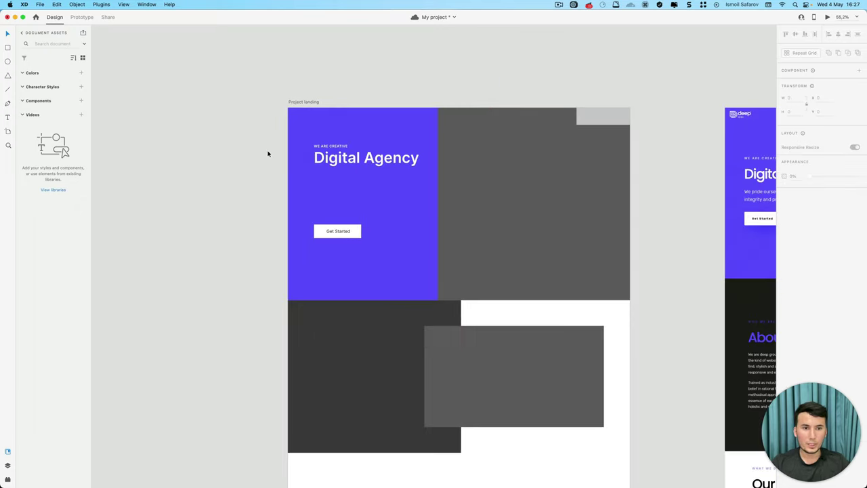
pyautogui.press('super+shift+apostrophe')
# Set the WE ARE CREATIVE label's letter spacing to 120.
pyautogui.click(342, 145)
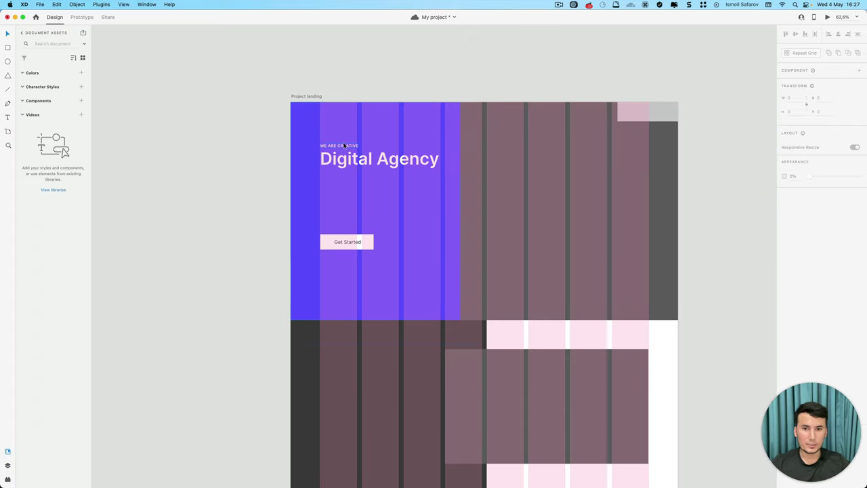
pyautogui.click(797, 236)
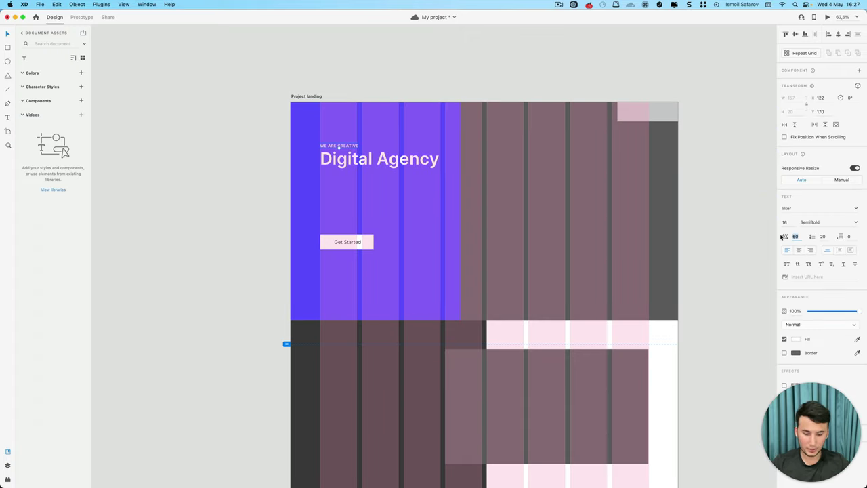
pyautogui.write('12')
pyautogui.press('Return')
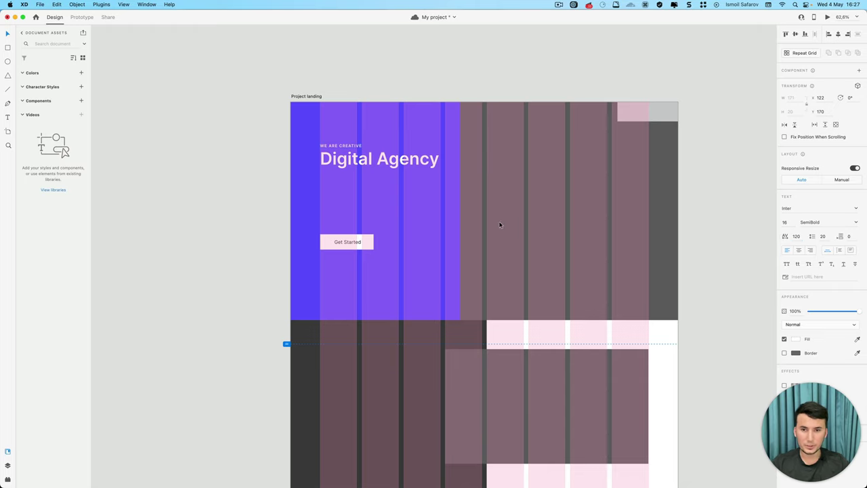
# Nudge the Digital Agency heading and WE ARE CREATIVE label lower in the hero.
pyautogui.press('super+shift+apostrophe')
pyautogui.scroll(3, 318, 129)
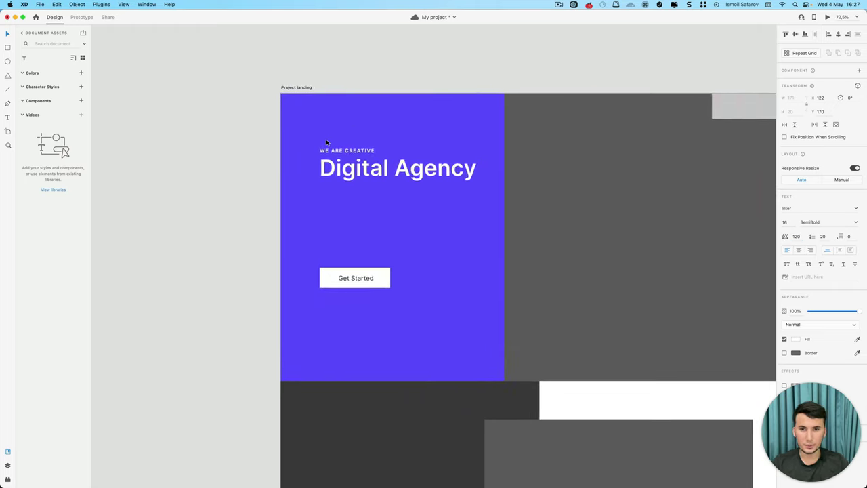
pyautogui.click(349, 173)
pyautogui.press('super+shift+apostrophe')
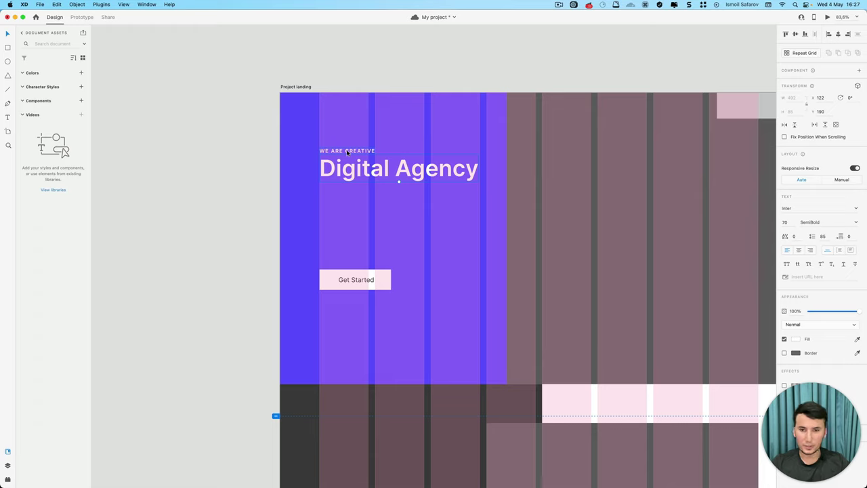
pyautogui.hotkey('shift', 'Down')
pyautogui.keyDown('shift'); pyautogui.click(347, 152); pyautogui.keyUp('shift')
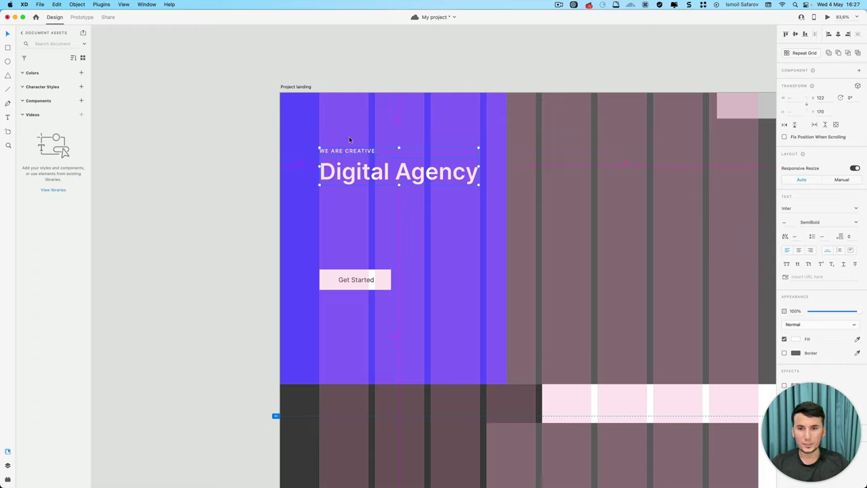
pyautogui.hotkey('shift', 'Down')
pyautogui.hotkey('shift', 'Down')
pyautogui.hotkey('shift', 'Down')
pyautogui.hotkey('shift', 'Down')
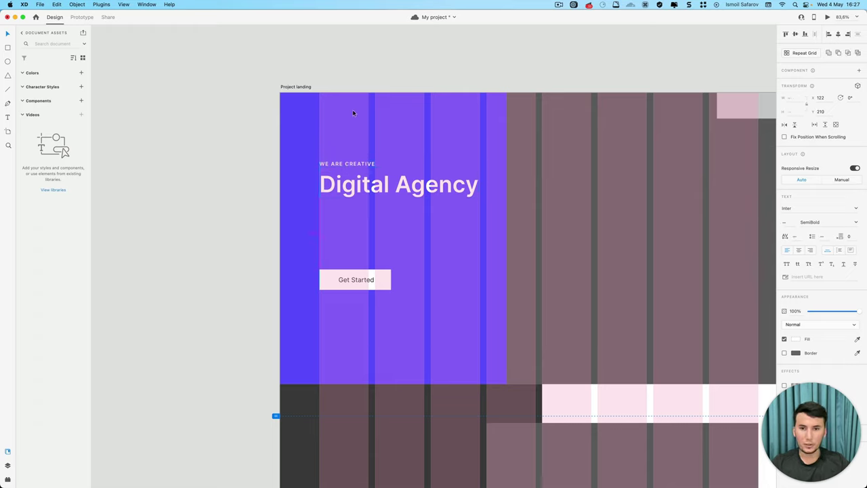
pyautogui.scroll(-2, 255, 161)
# Fill the small box at the landing artboard's top-right with the hero purple.
pyautogui.scroll(-2, 254, 160)
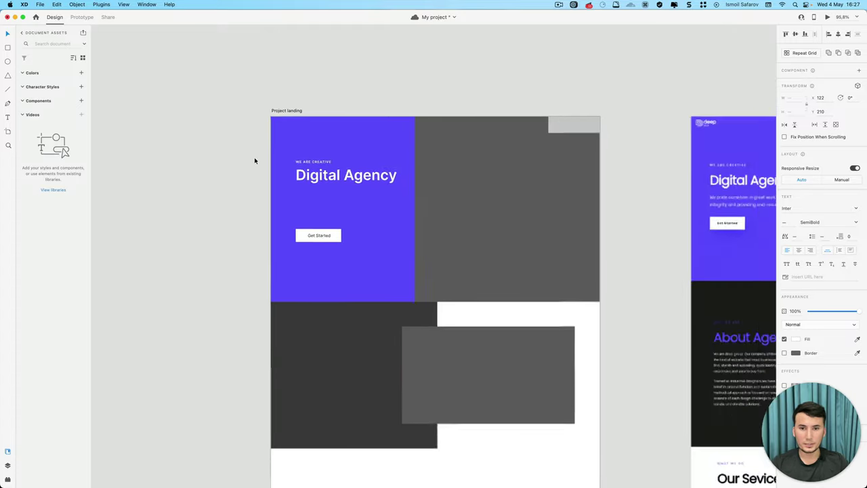
pyautogui.scroll(-1, 255, 161)
pyautogui.click(510, 130)
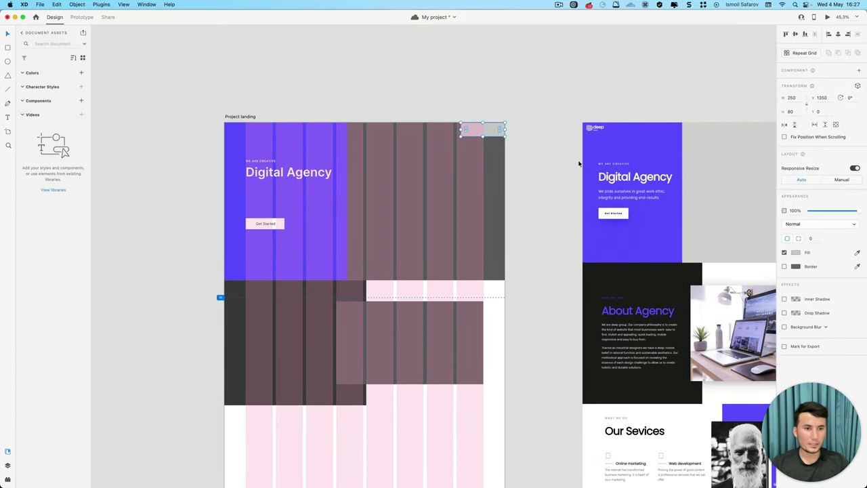
pyautogui.hscroll(5, 759, 252)
pyautogui.hscroll(3, 759, 251)
pyautogui.click(857, 252)
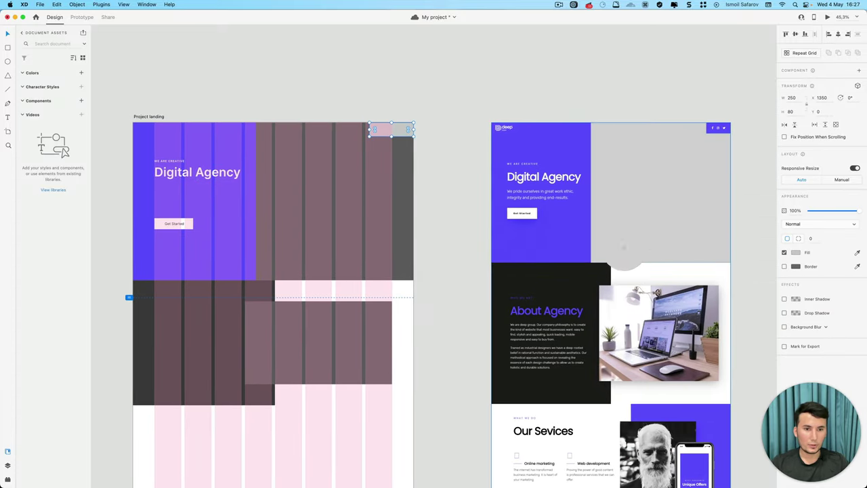
pyautogui.click(561, 233)
pyautogui.click(482, 197)
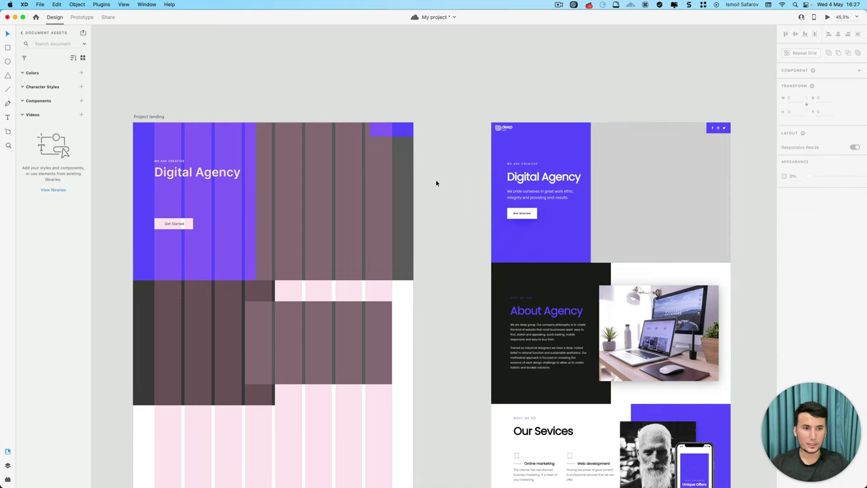
# Hide the column layout grid on the draft artboard to compare the heroes.
pyautogui.hscroll(-2, 438, 213)
pyautogui.scroll(-1, 439, 213)
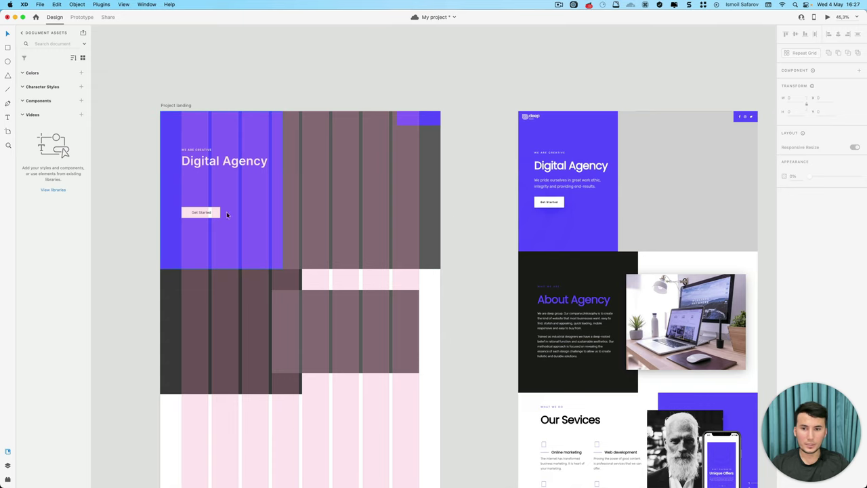
pyautogui.press('super+shift+apostrophe')
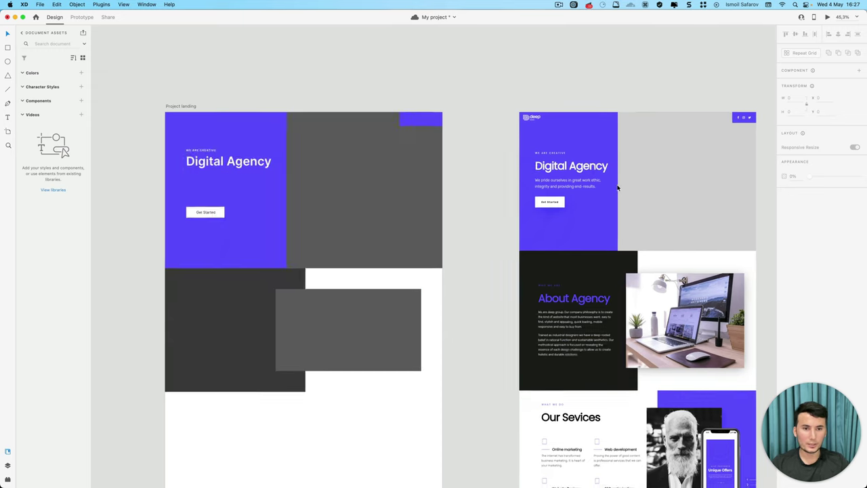
pyautogui.scroll(2, 611, 180)
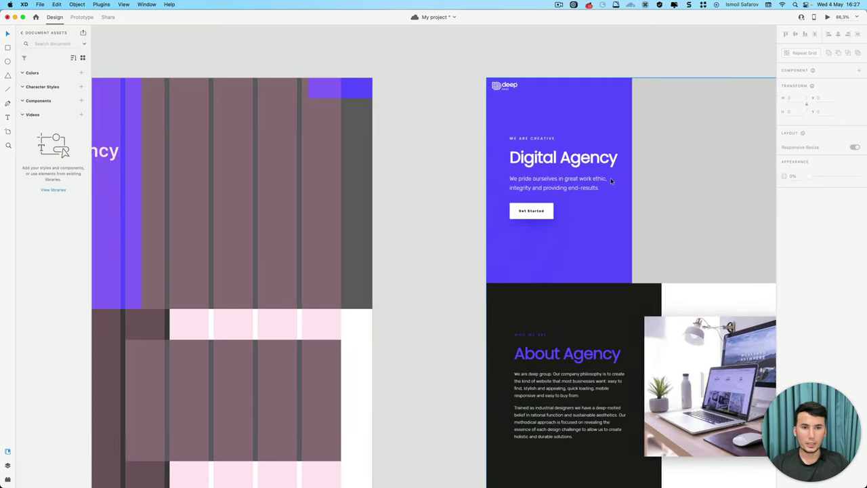
pyautogui.hscroll(-5, 610, 178)
# Place a copy of the Get Started text on the pasteboard beside the artboard.
pyautogui.moveTo(227, 230); pyautogui.dragTo(614, 204)
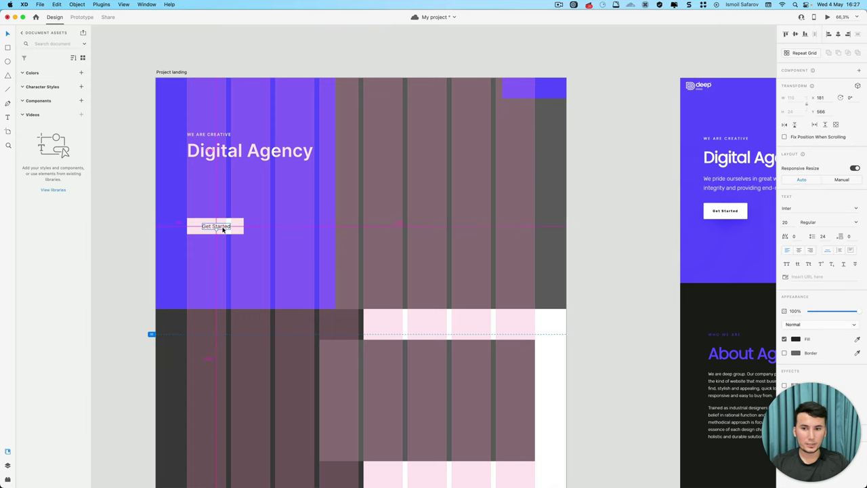
pyautogui.hscroll(3, 614, 204)
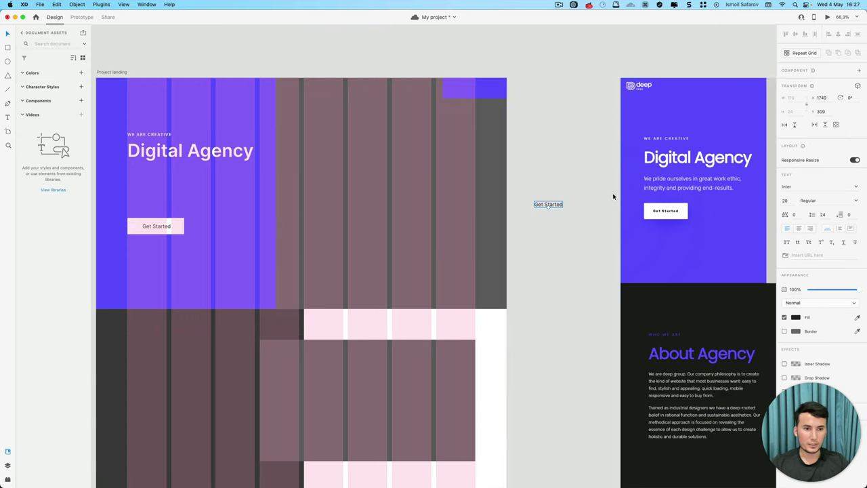
pyautogui.scroll(3, 690, 186)
pyautogui.scroll(-3, 689, 186)
pyautogui.click(446, 200)
pyautogui.scroll(2, 446, 203)
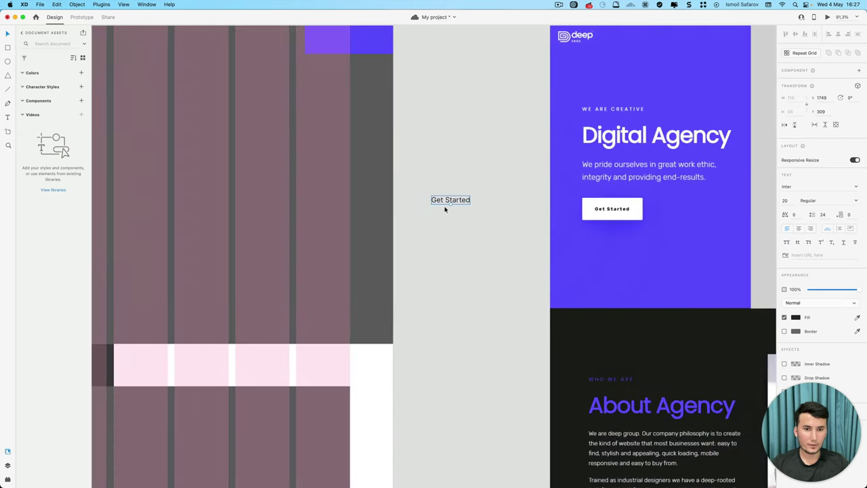
# Replace the copy's text with 'We pride ourselves in great work ethic,'.
pyautogui.doubleClick(461, 200)
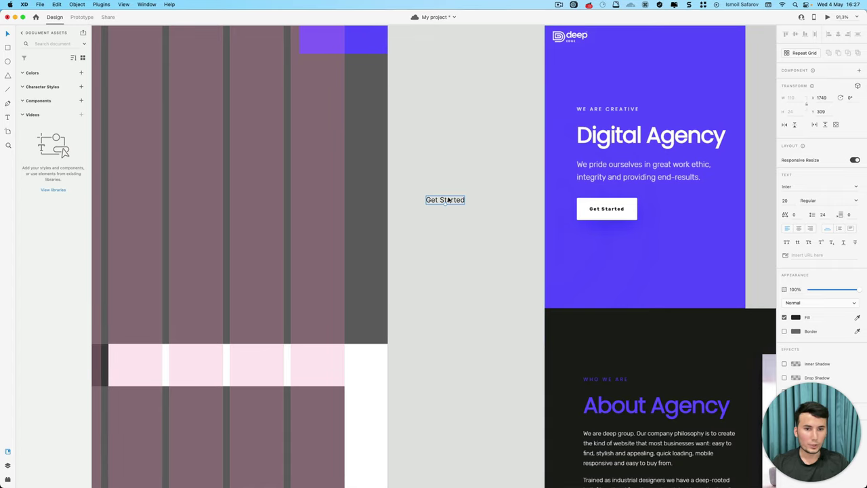
pyautogui.press('super+a')
pyautogui.write('We')
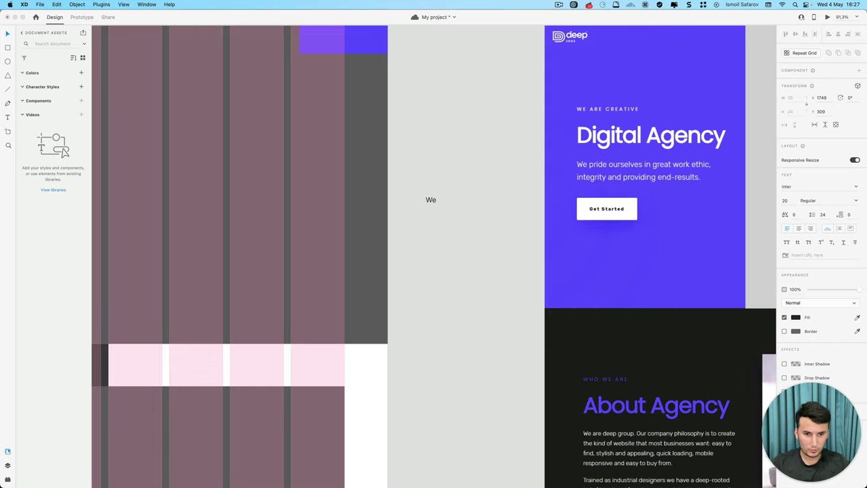
pyautogui.write('pride ')
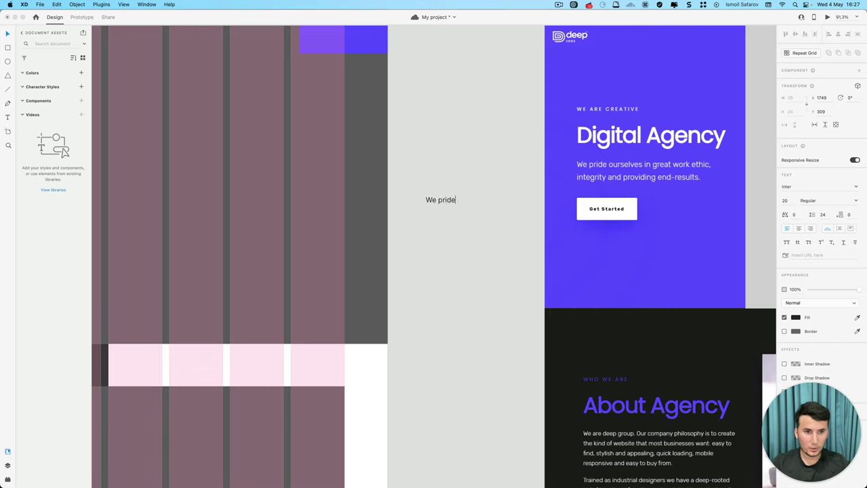
pyautogui.write('ourse')
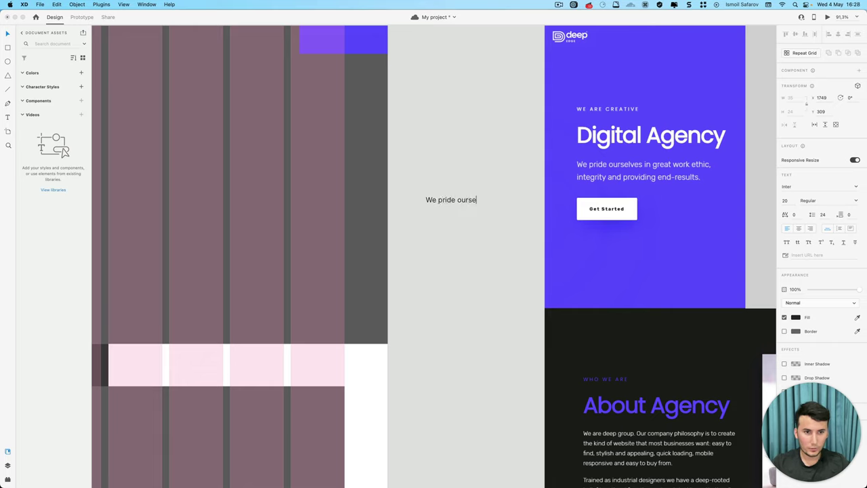
pyautogui.write('lve')
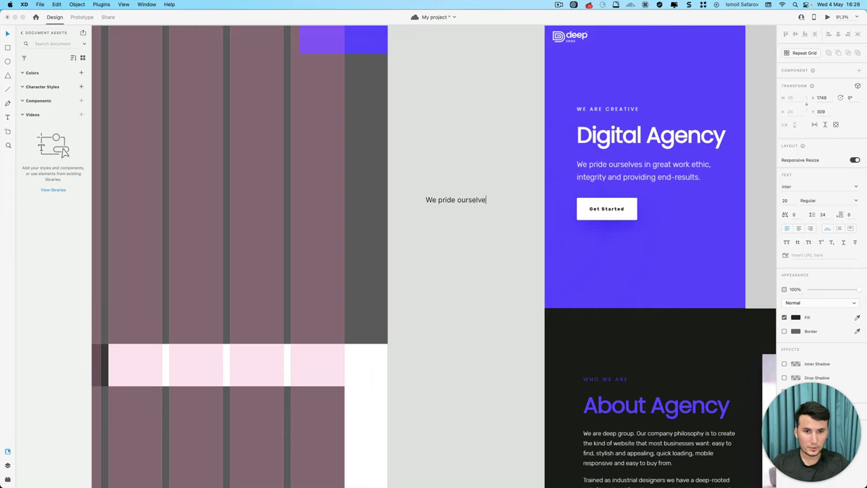
pyautogui.write('s i')
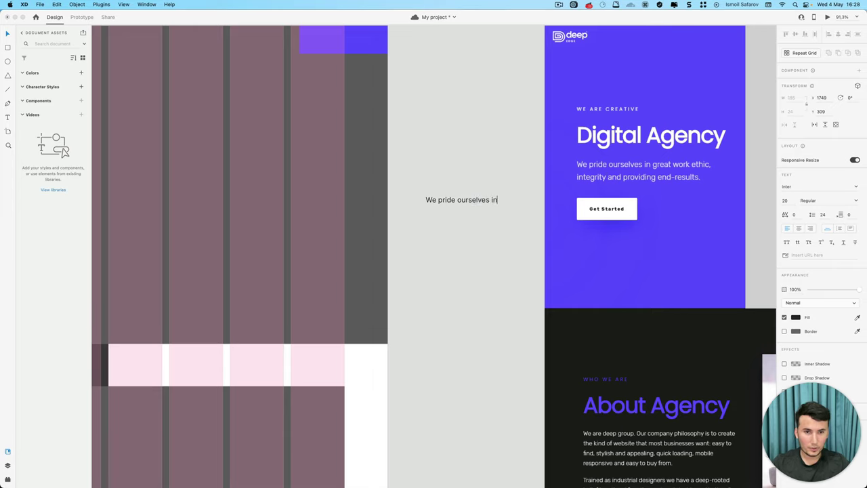
pyautogui.write('n gr')
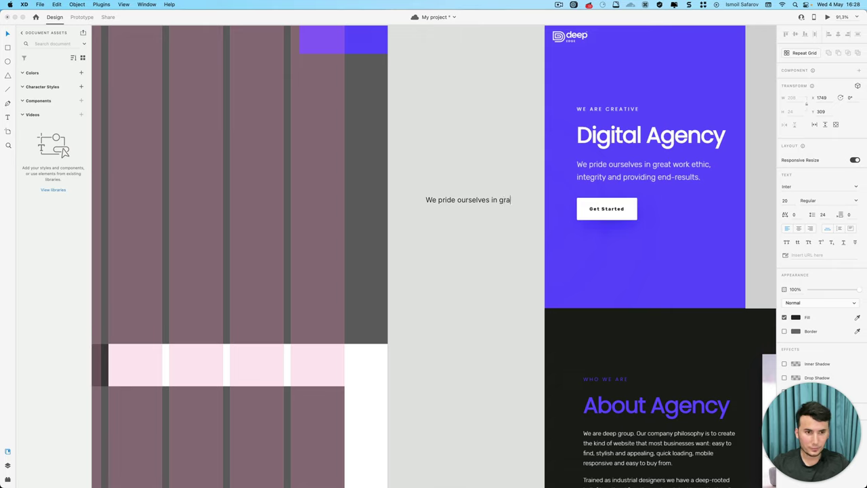
pyautogui.write('a')
pyautogui.write('ea')
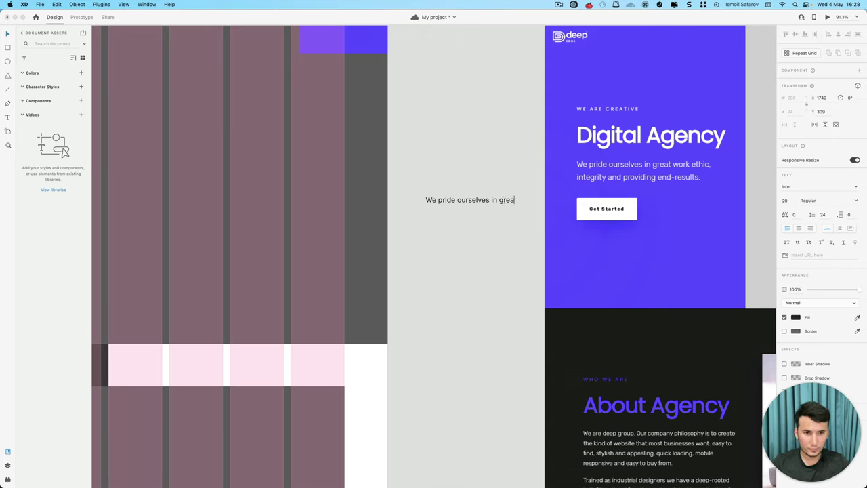
pyautogui.write('t wo')
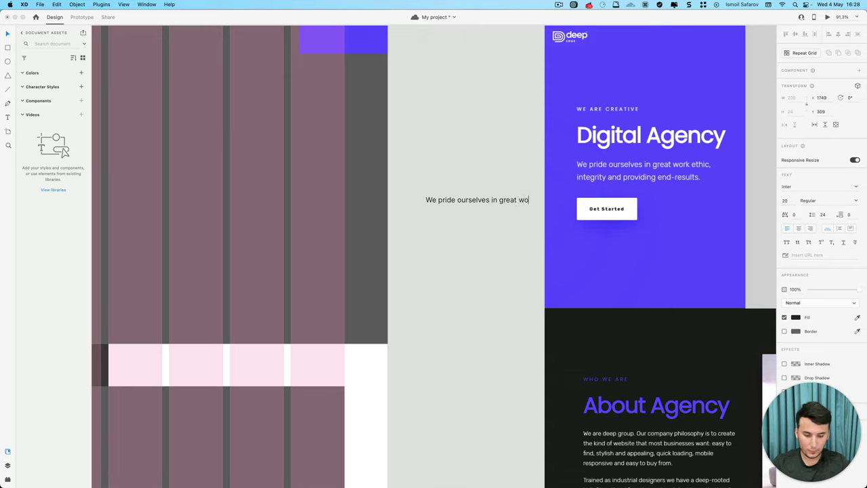
pyautogui.write('rk ')
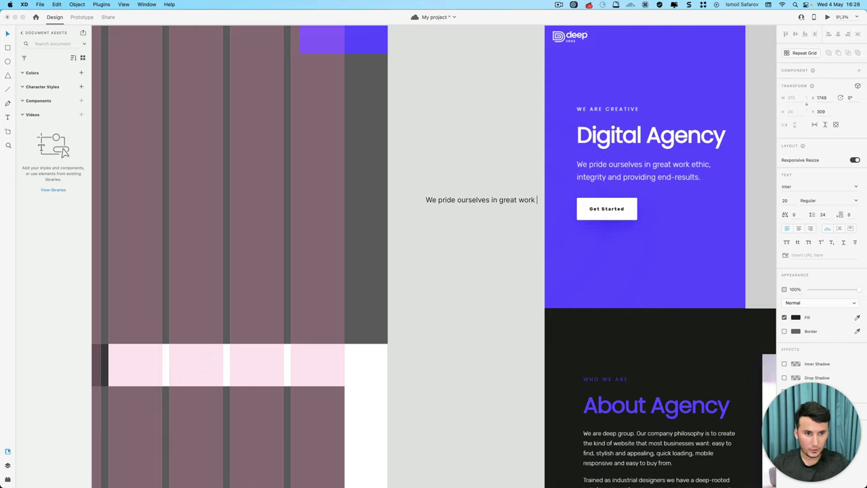
pyautogui.write('rthic')
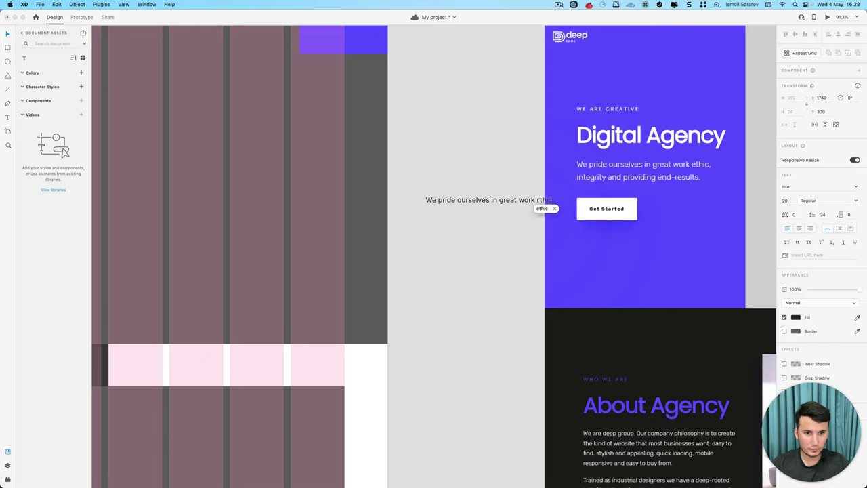
pyautogui.press('Return')
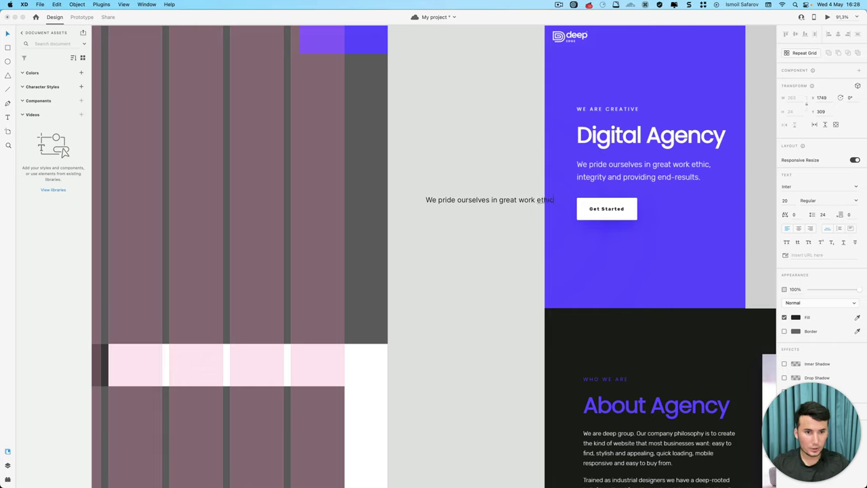
pyautogui.write(',')
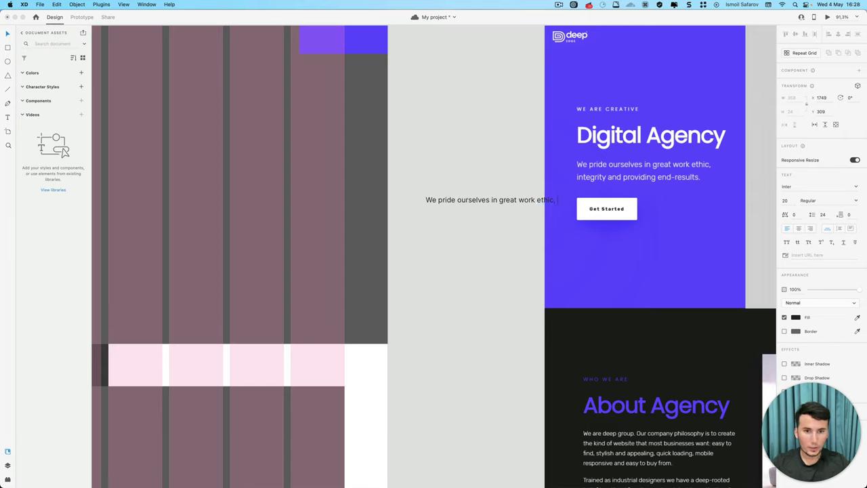
# Complete the sentence with 'integrity and providing end-results', fixing the typos.
pyautogui.click(39, 5)
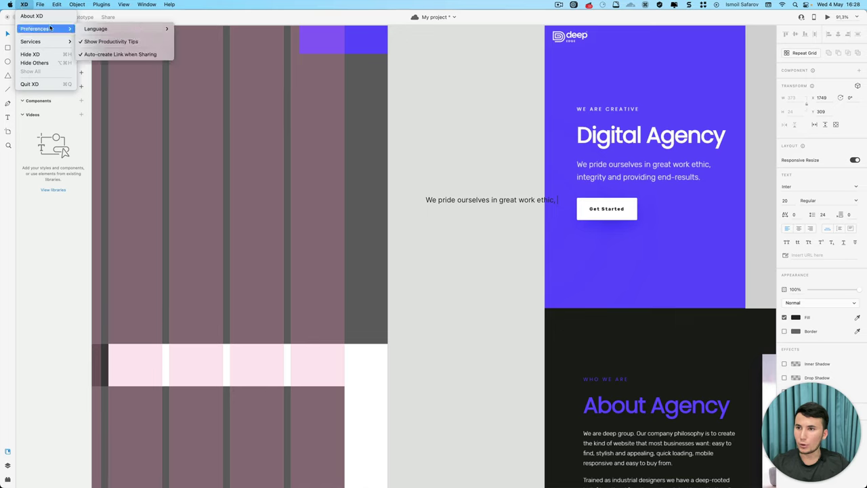
pyautogui.moveTo(57, 4)
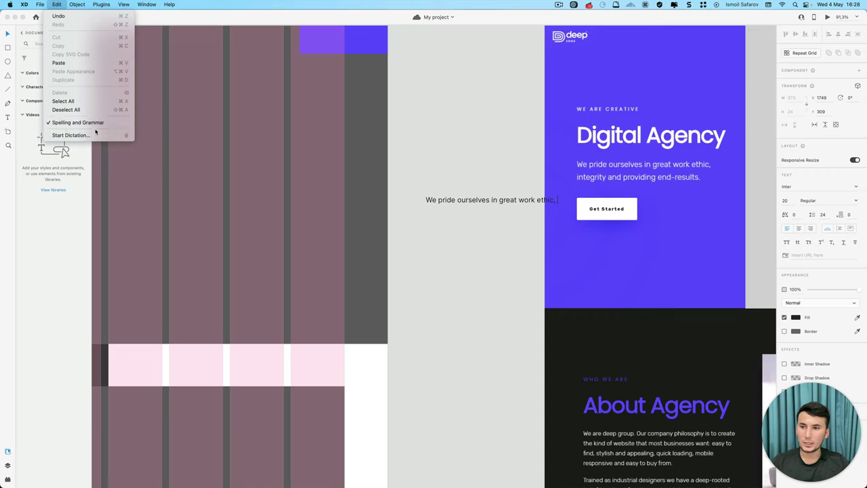
pyautogui.click(546, 201)
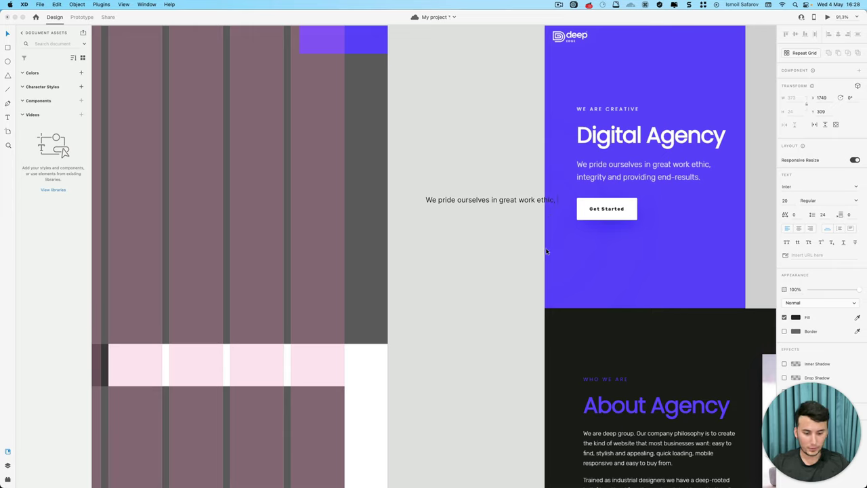
pyautogui.write('in')
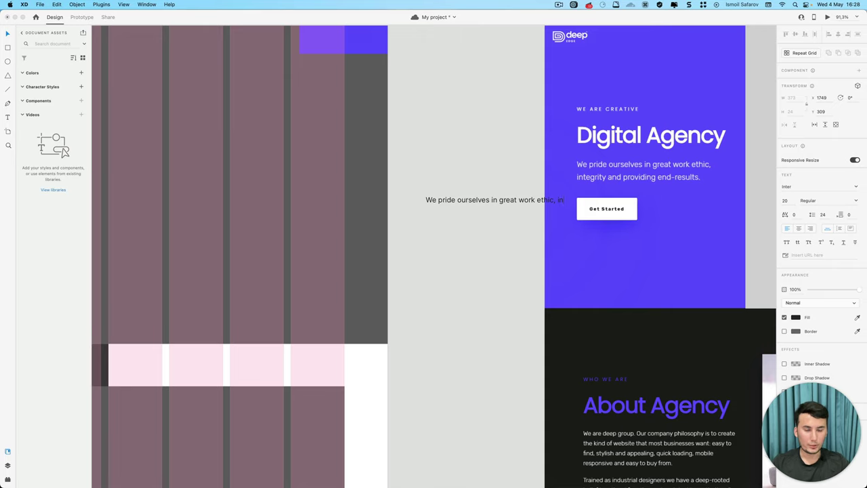
pyautogui.write('tegr')
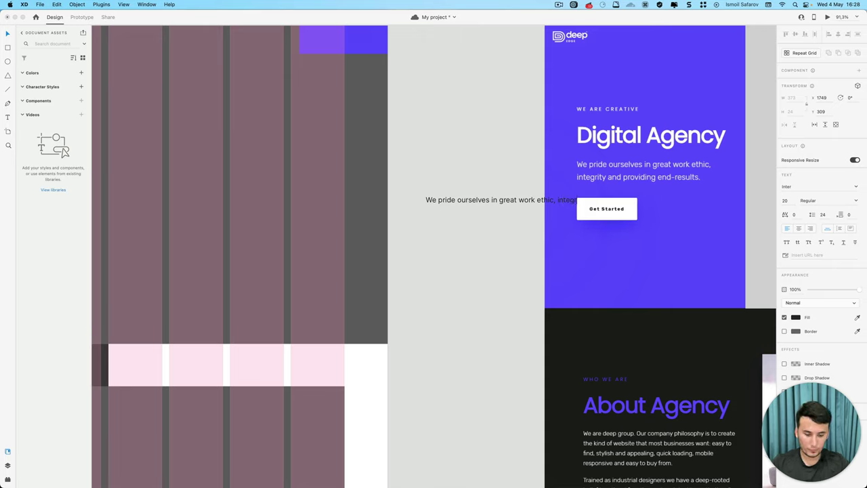
pyautogui.write('ity')
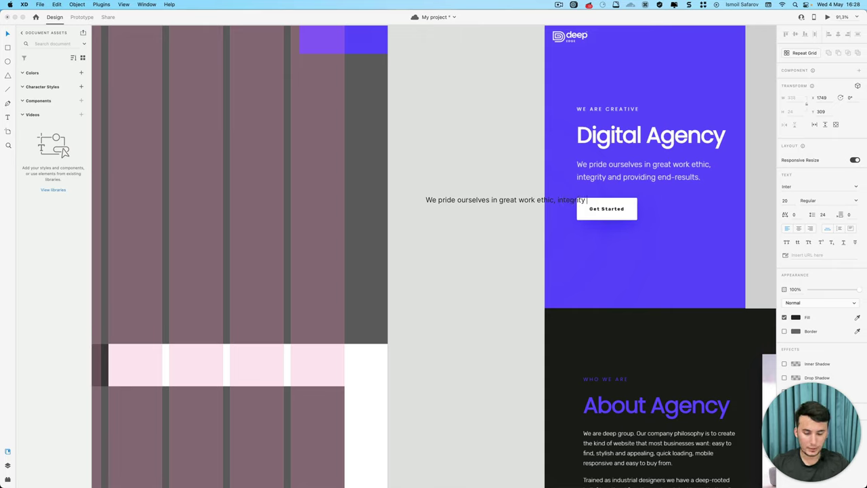
pyautogui.write(' and ')
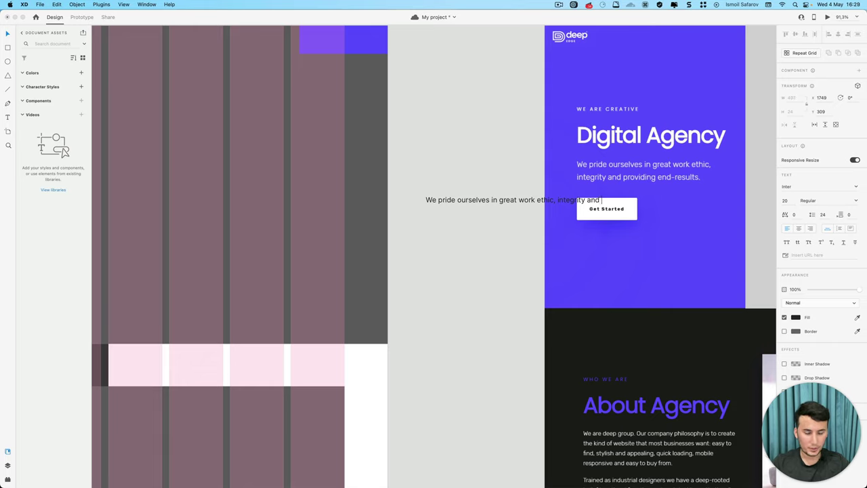
pyautogui.write('proc')
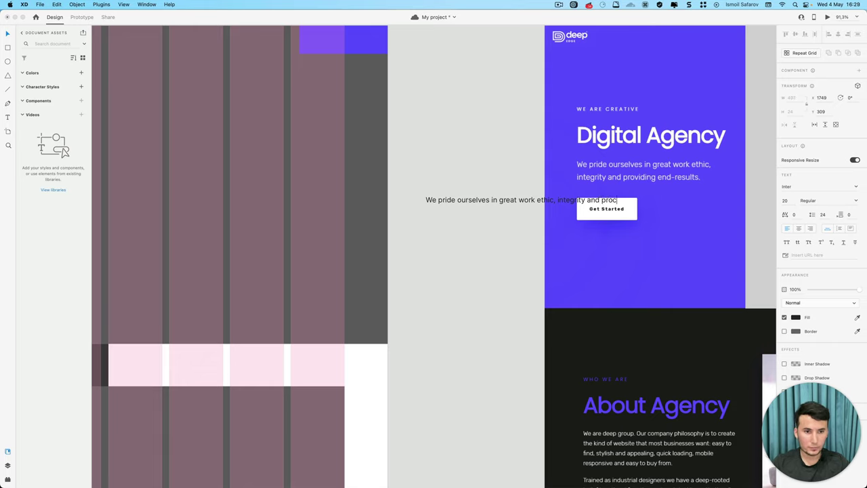
pyautogui.press('BackSpace')
pyautogui.write('void')
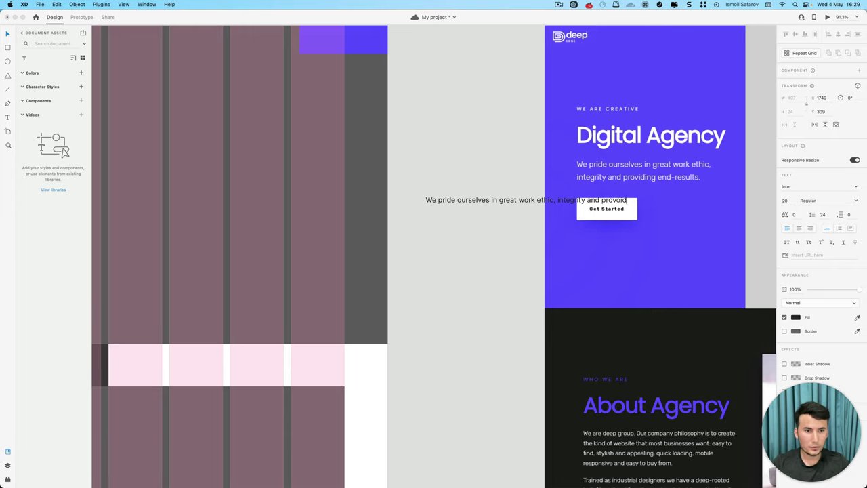
pyautogui.press('BackSpace')
pyautogui.press('BackSpace')
pyautogui.press('BackSpace')
pyautogui.write('iding')
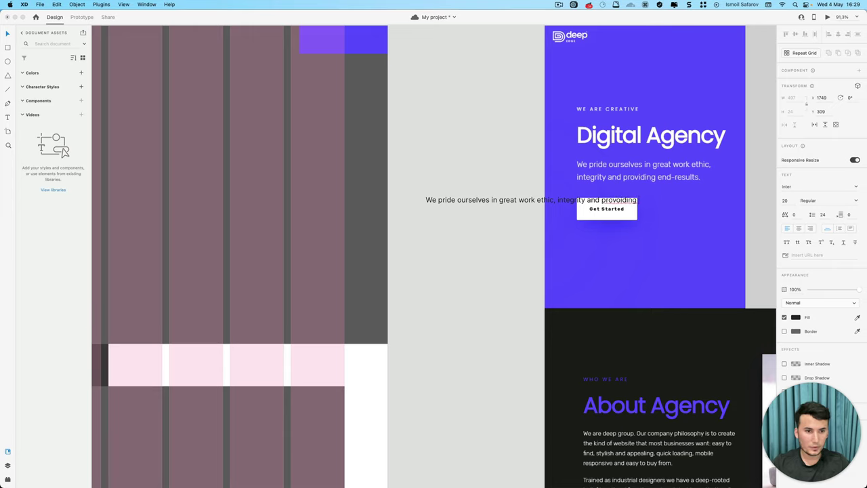
pyautogui.click(619, 200)
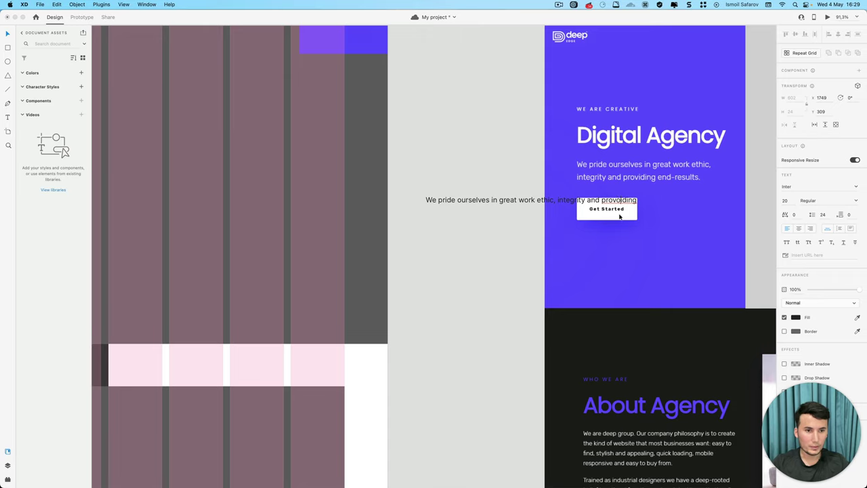
pyautogui.press('BackSpace')
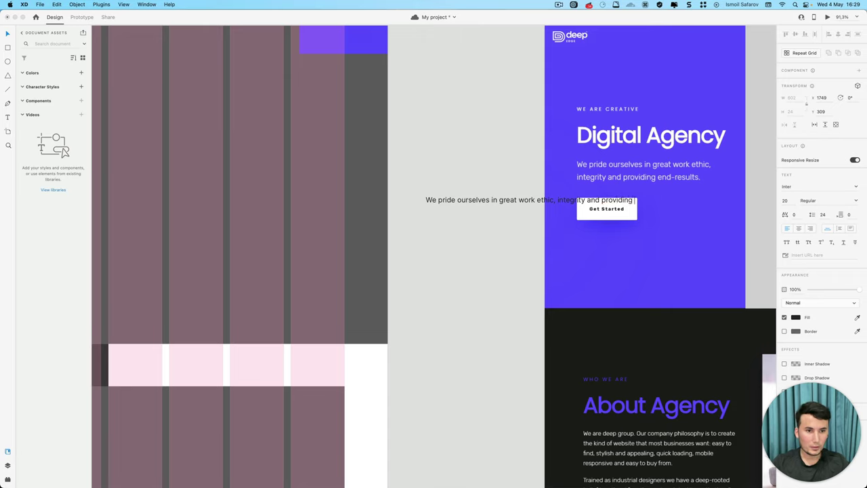
pyautogui.write('end')
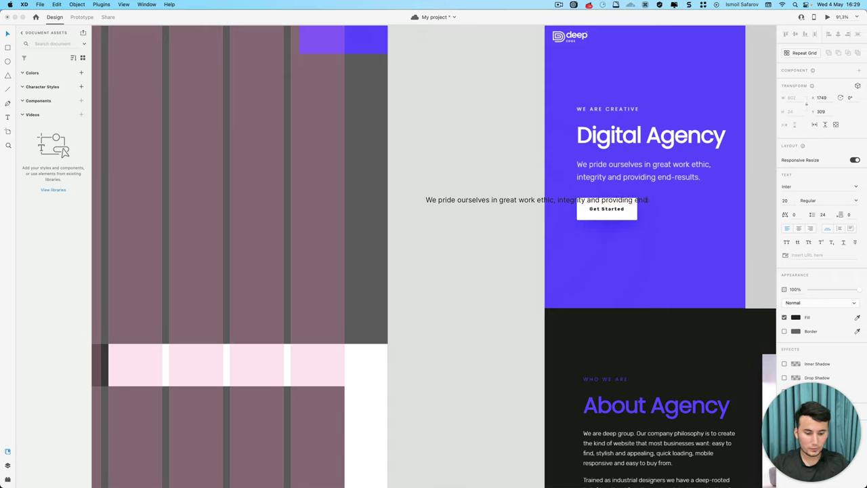
pyautogui.write('-res')
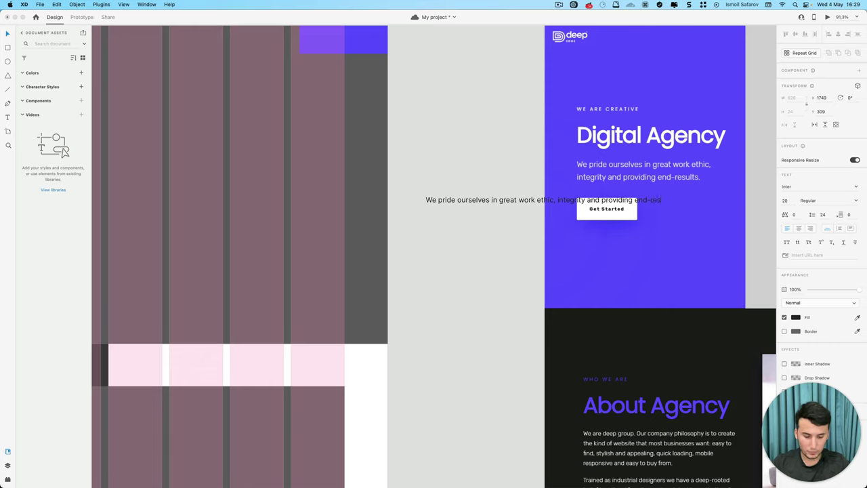
pyautogui.write('ults.')
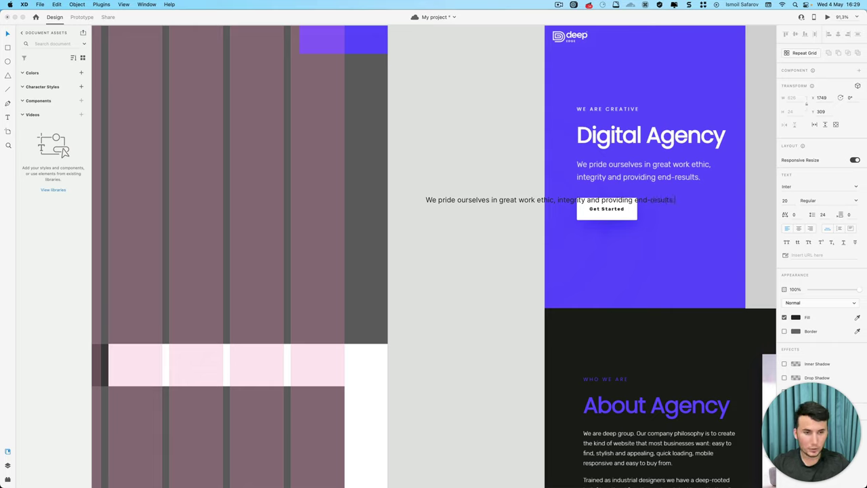
pyautogui.press('super+a')
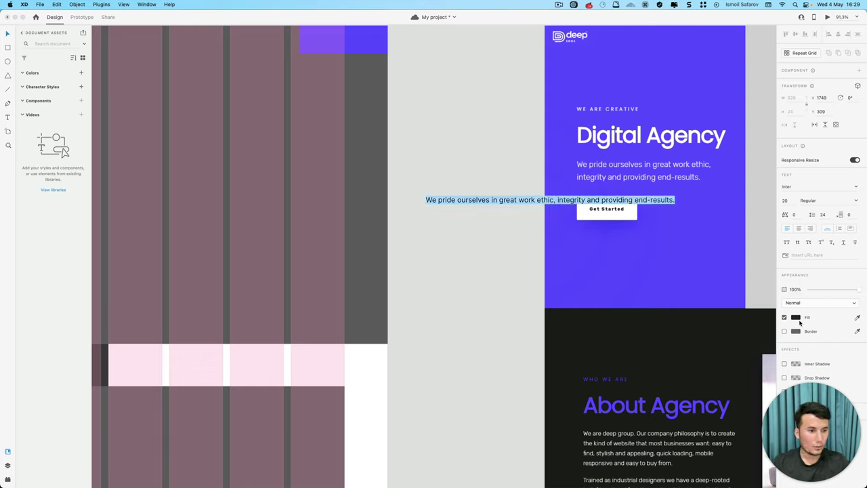
# Make the sentence white (#FFFFFF) and move it left onto the artboard.
pyautogui.click(795, 318)
pyautogui.moveTo(754, 308); pyautogui.dragTo(653, 249)
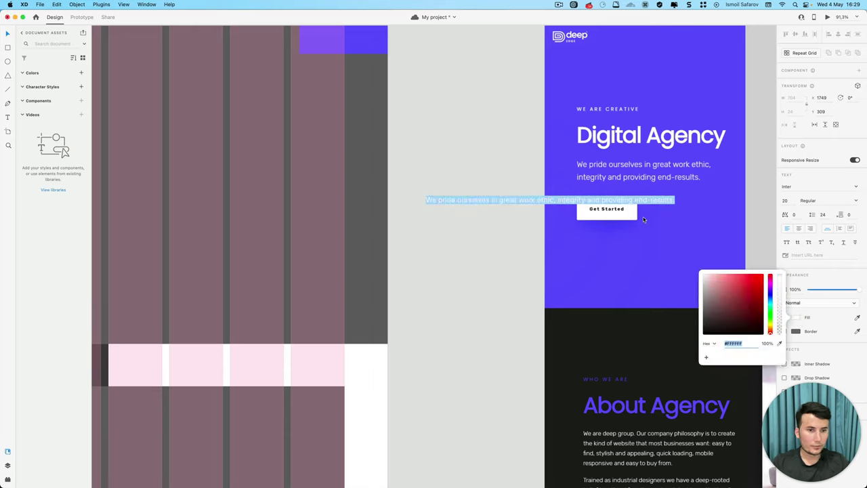
pyautogui.press('Escape')
pyautogui.press('Escape')
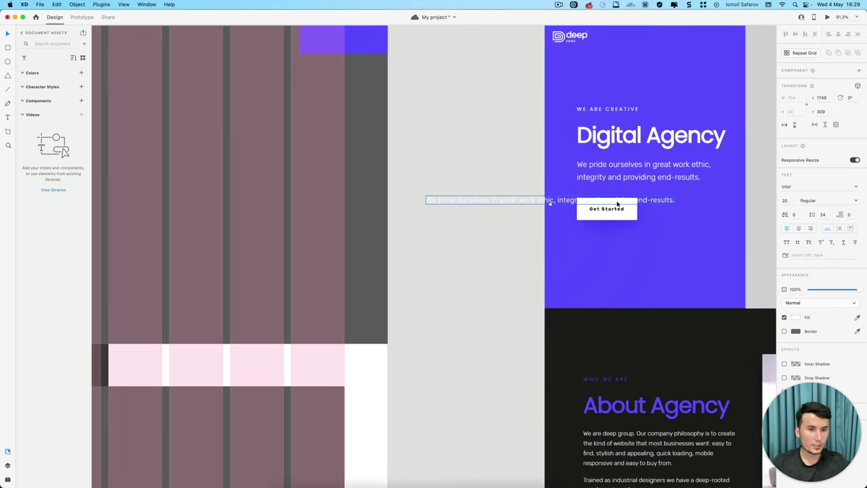
pyautogui.moveTo(618, 206); pyautogui.dragTo(456, 227)
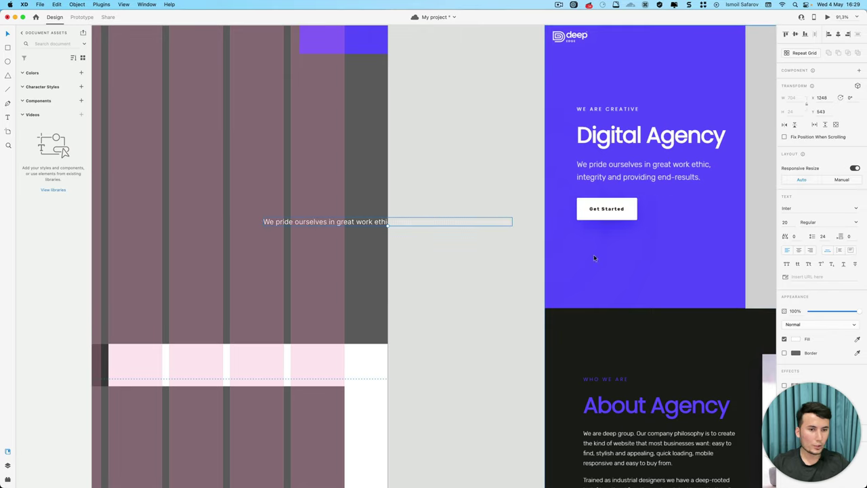
# Narrow the text box to two lines and place it under the Digital Agency heading.
pyautogui.doubleClick(410, 222)
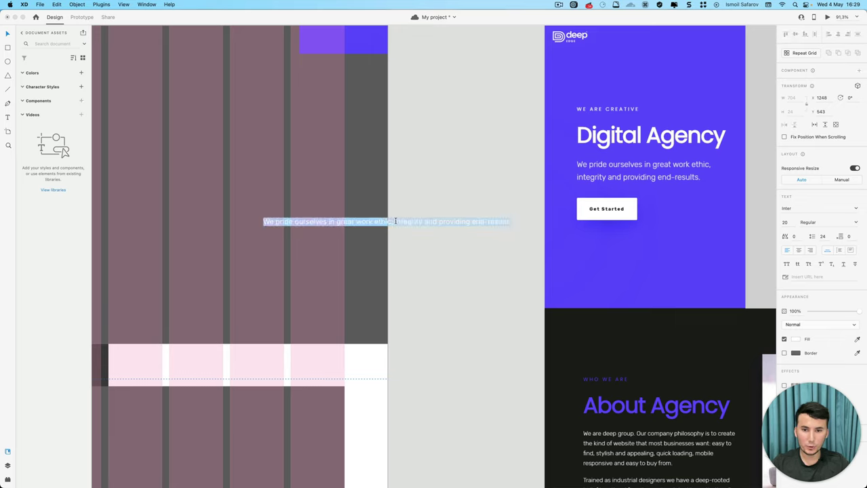
pyautogui.click(395, 222)
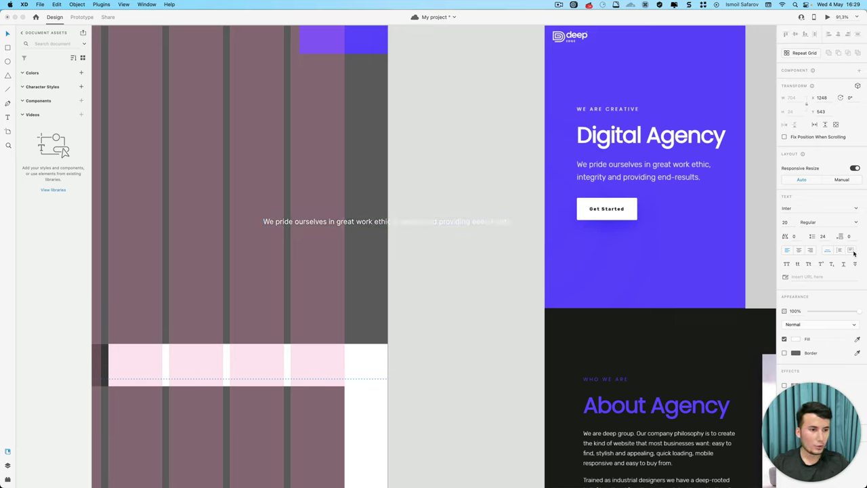
pyautogui.press('Escape')
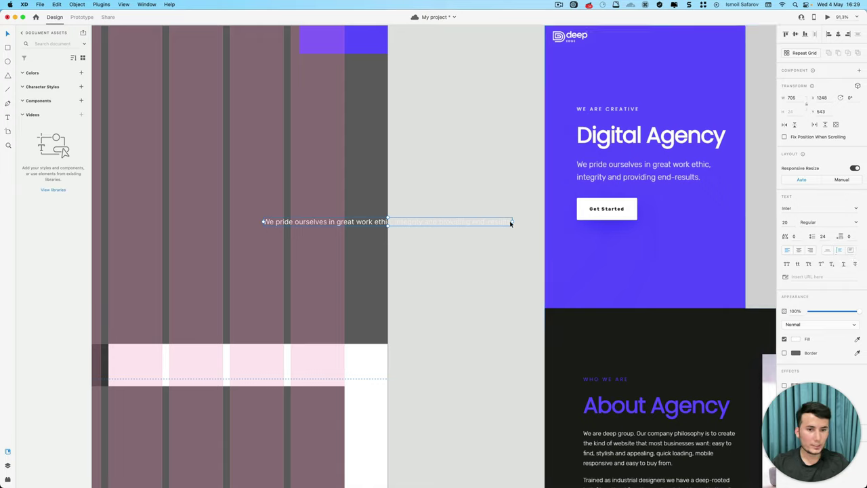
pyautogui.moveTo(512, 222); pyautogui.dragTo(265, 217)
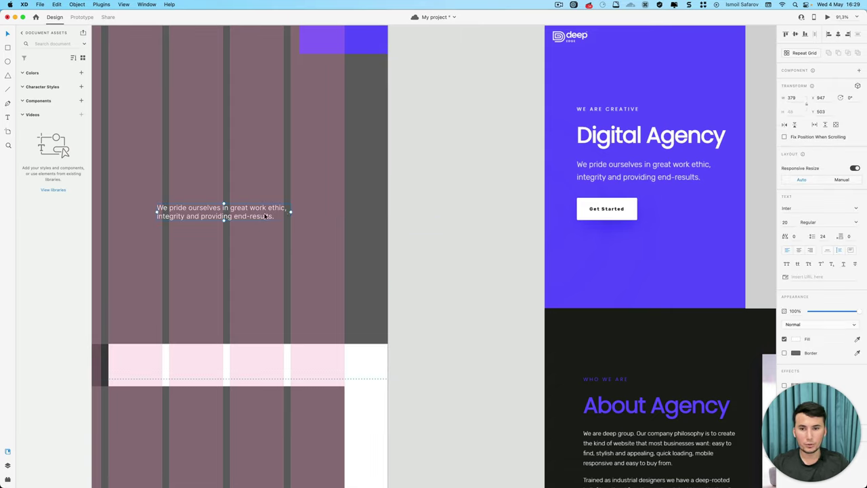
pyautogui.hscroll(-5, 296, 211)
pyautogui.hscroll(-3, 296, 211)
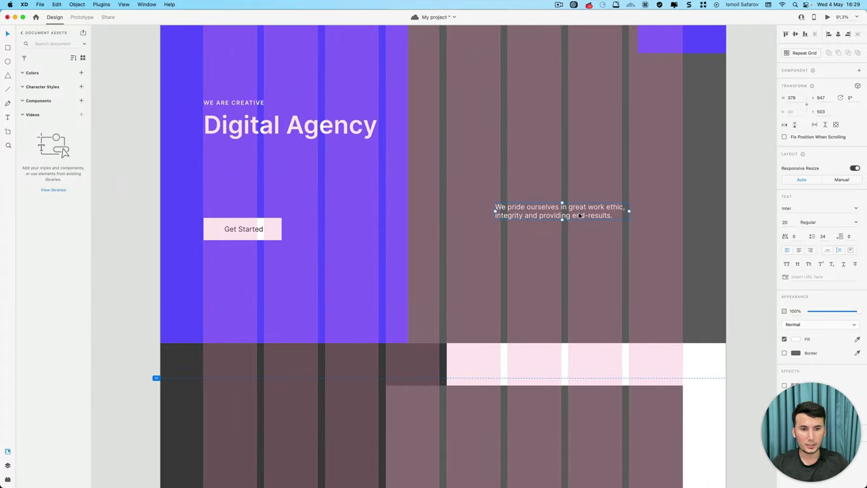
pyautogui.moveTo(580, 215); pyautogui.dragTo(287, 171)
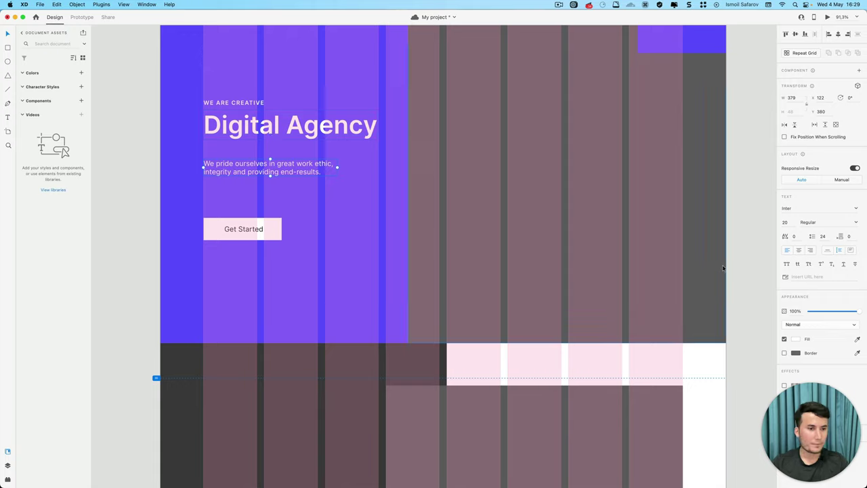
# Set the hero paragraph's line spacing to 30 and move it up toward the heading.
pyautogui.click(824, 236)
pyautogui.write('28')
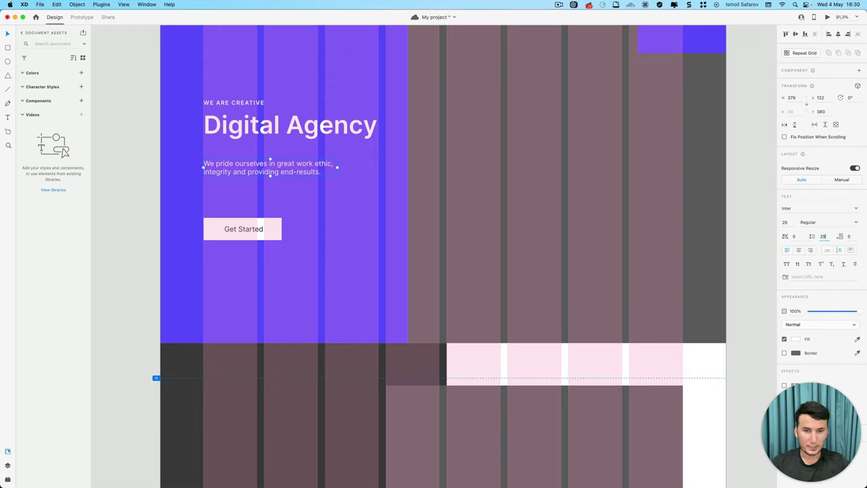
pyautogui.press('Return')
pyautogui.click(825, 236)
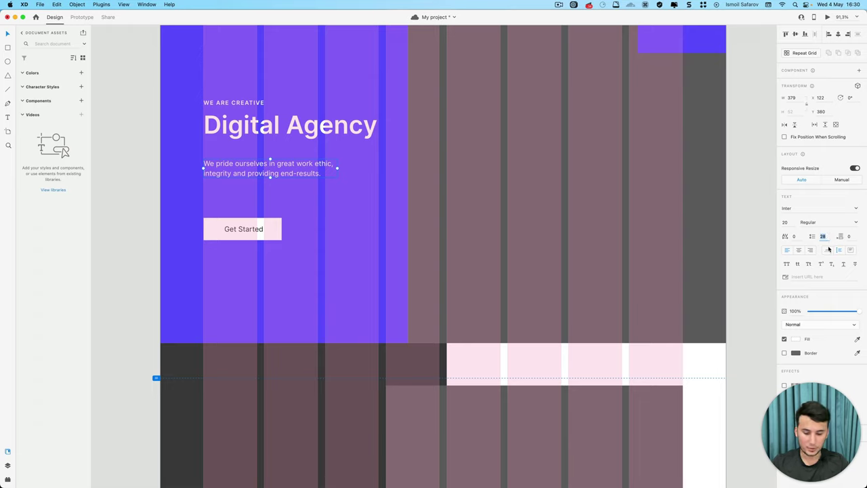
pyautogui.write('30')
pyautogui.press('Return')
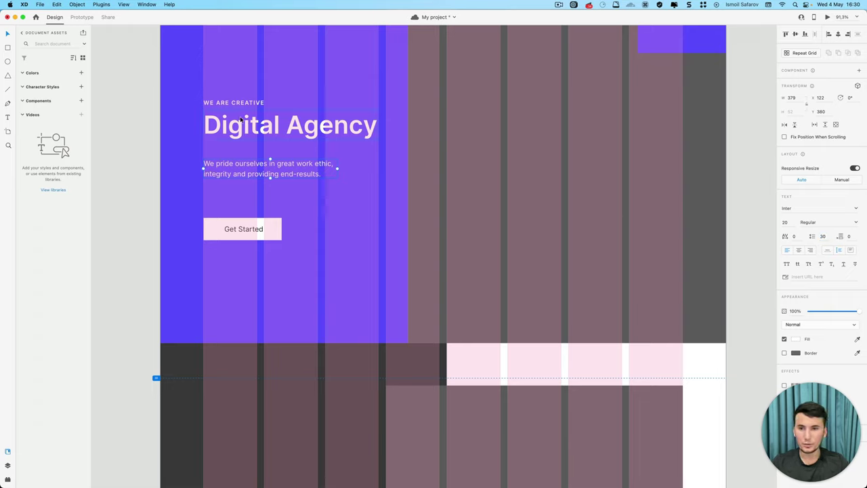
pyautogui.hotkey('shift', 'Up')
pyautogui.hotkey('shift', 'Up')
pyautogui.hotkey('shift', 'Up')
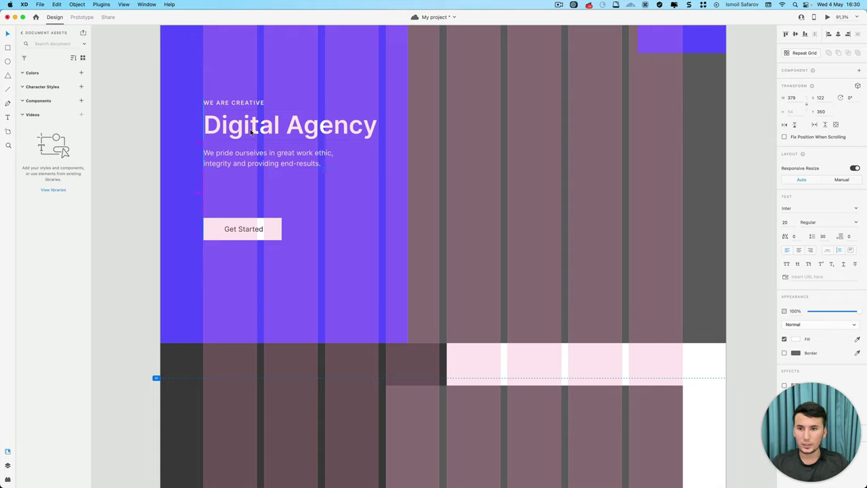
pyautogui.press('Down')
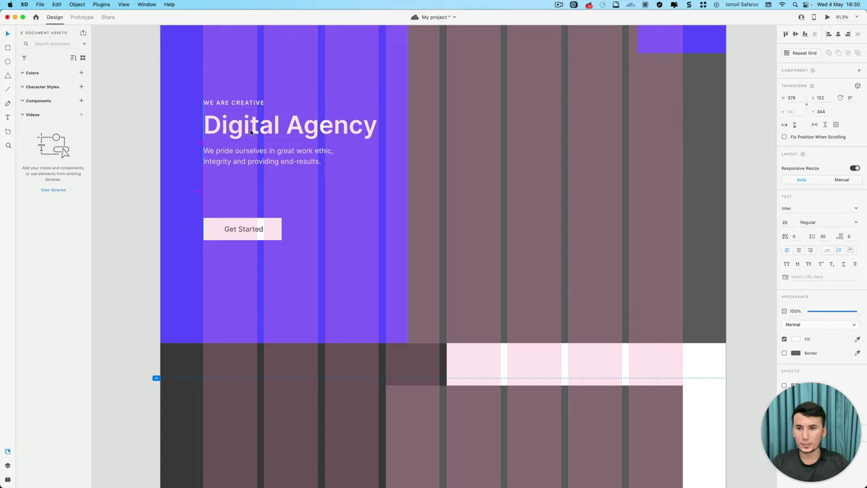
pyautogui.press('Down')
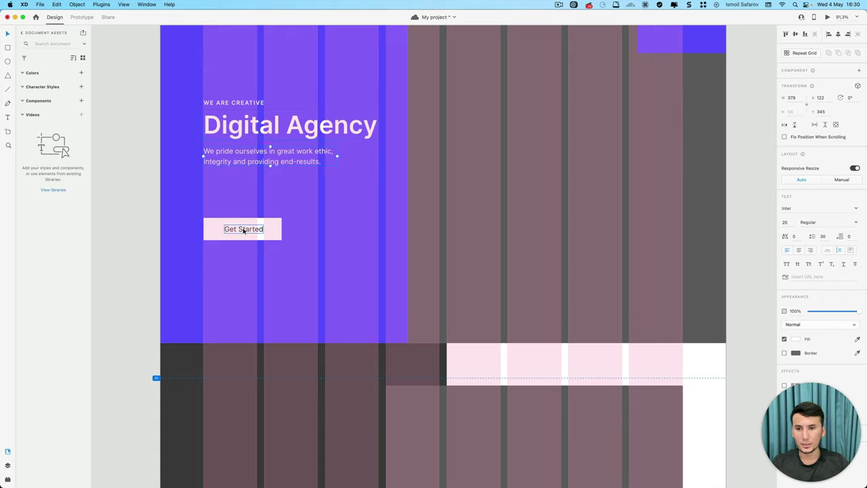
# Move the Get Started button up beneath the paragraph, then select the whole hero text block.
pyautogui.click(244, 231)
pyautogui.press('Escape')
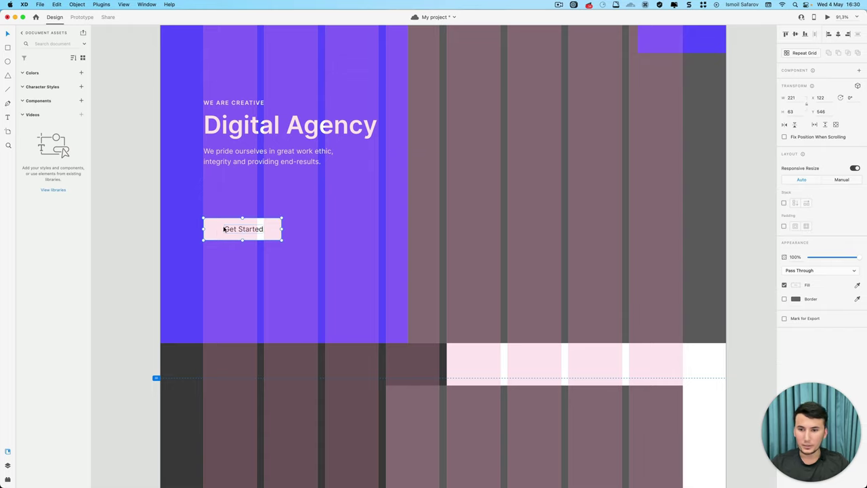
pyautogui.moveTo(217, 228); pyautogui.dragTo(217, 202)
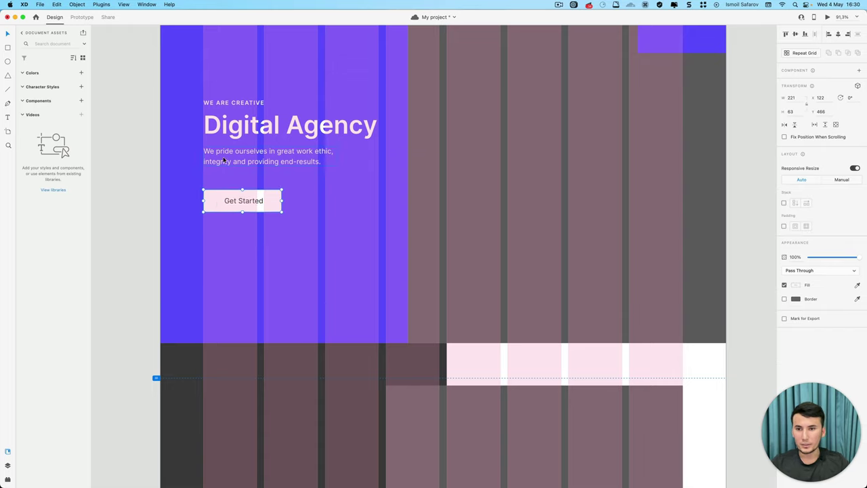
pyautogui.hotkey('shift', 'Up')
pyautogui.hotkey('shift', 'Up')
pyautogui.hotkey('shift', 'Up')
pyautogui.hotkey('shift', 'Up')
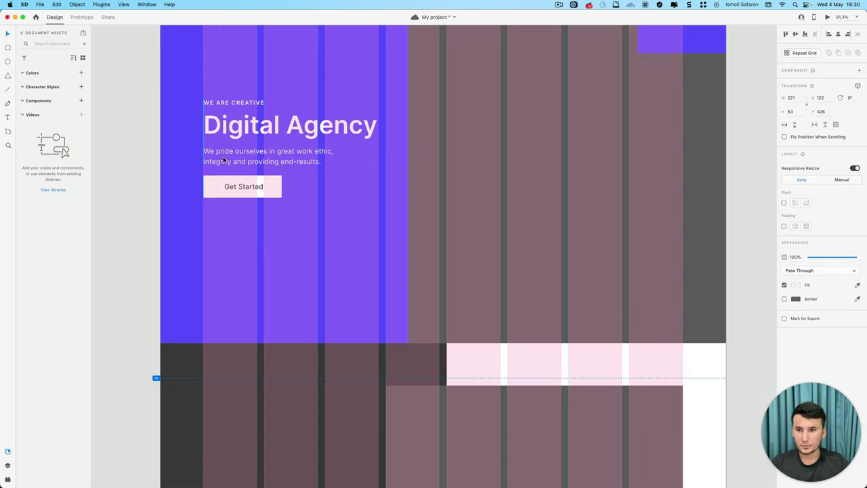
pyautogui.press('Down')
pyautogui.press('Down')
pyautogui.press('Down')
pyautogui.press('Down')
pyautogui.press('Down')
pyautogui.press('Down')
pyautogui.press('Down')
pyautogui.press('Down')
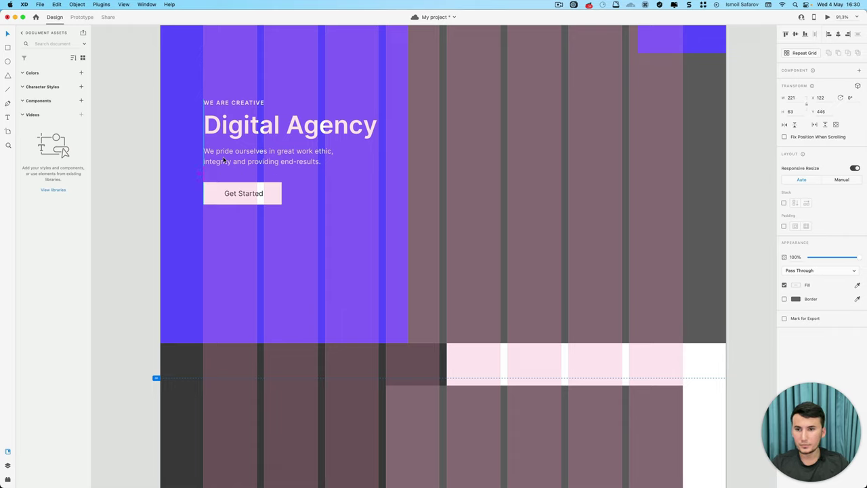
pyautogui.press('Down')
pyautogui.press('Down')
pyautogui.press('Down')
pyautogui.press('Up')
pyautogui.press('Up')
pyautogui.press('Up')
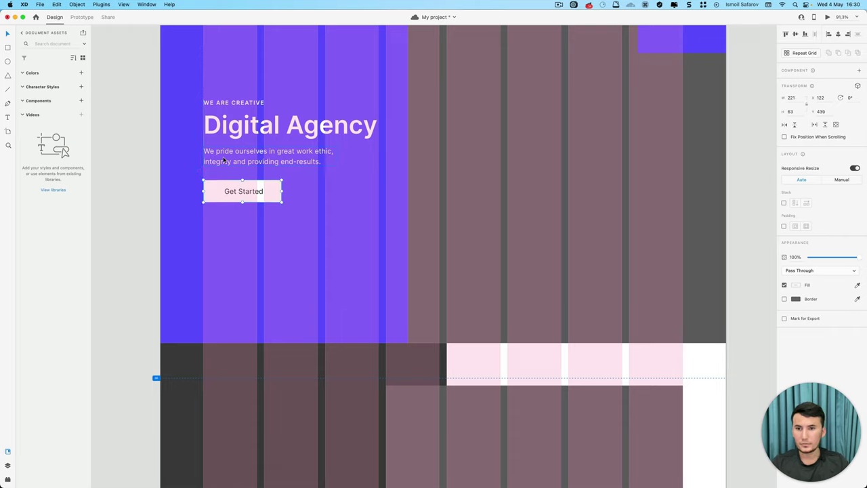
pyautogui.keyDown('shift'); pyautogui.click(223, 160); pyautogui.keyUp('shift')
pyautogui.keyDown('shift'); pyautogui.click(228, 109); pyautogui.keyUp('shift')
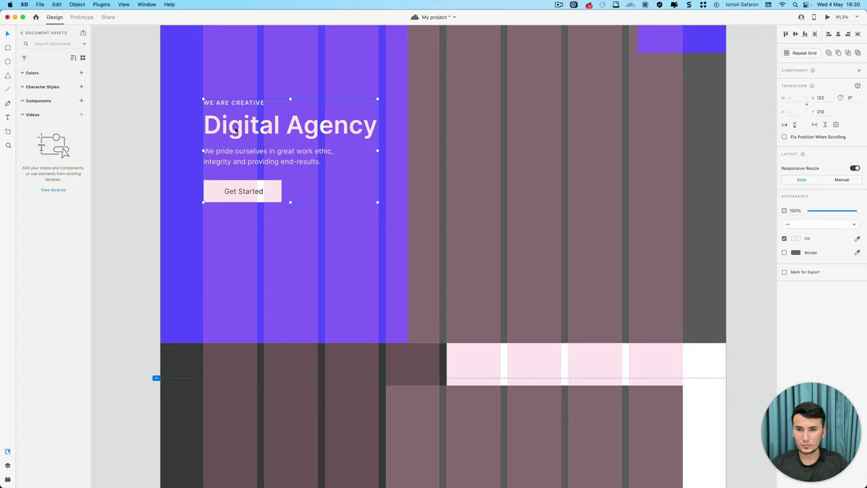
# Give the WE ARE CREATIVE label Medium font weight.
pyautogui.click(133, 136)
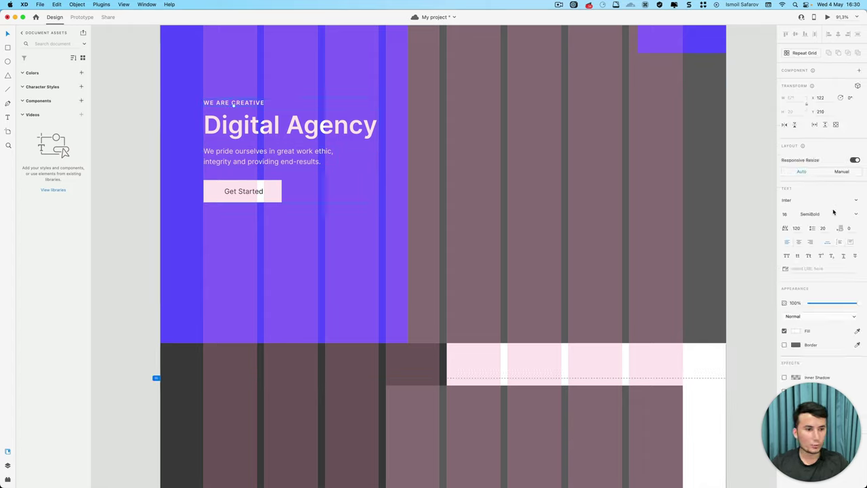
pyautogui.click(831, 213)
pyautogui.write('Medium')
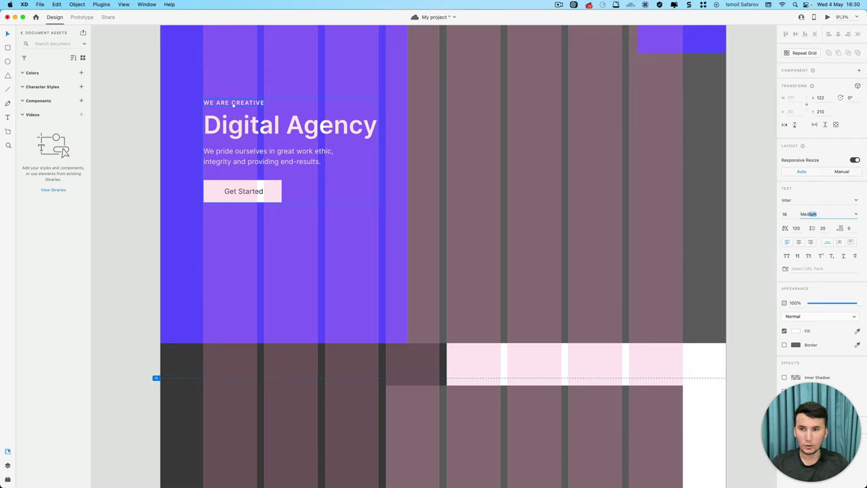
pyautogui.press('Return')
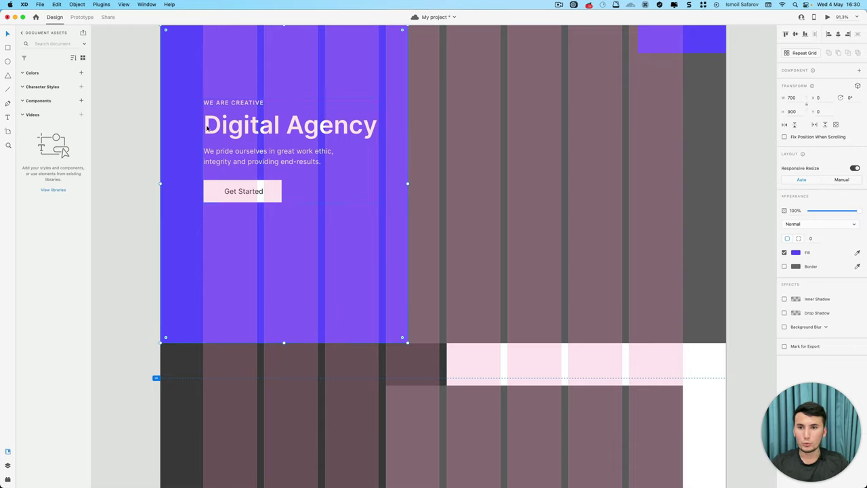
# Vertically centre the hero text group on the hero rectangle with Align Middle.
pyautogui.doubleClick(193, 181)
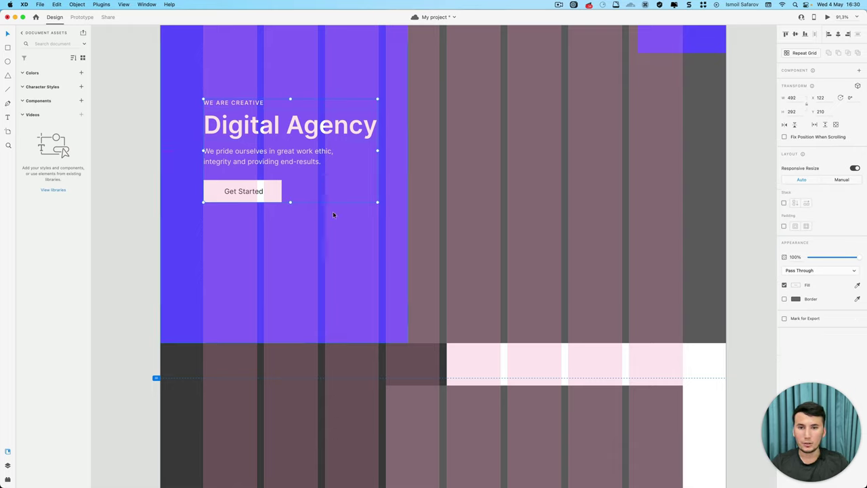
pyautogui.click(346, 186)
pyautogui.doubleClick(339, 127)
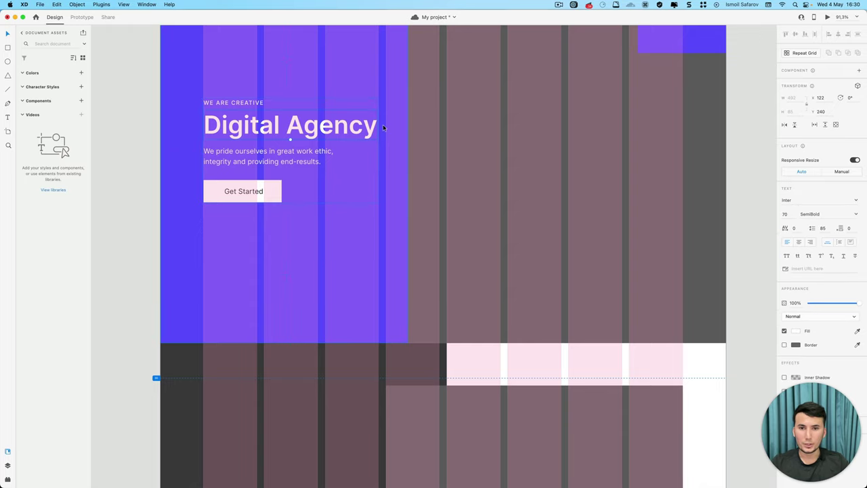
pyautogui.click(198, 183)
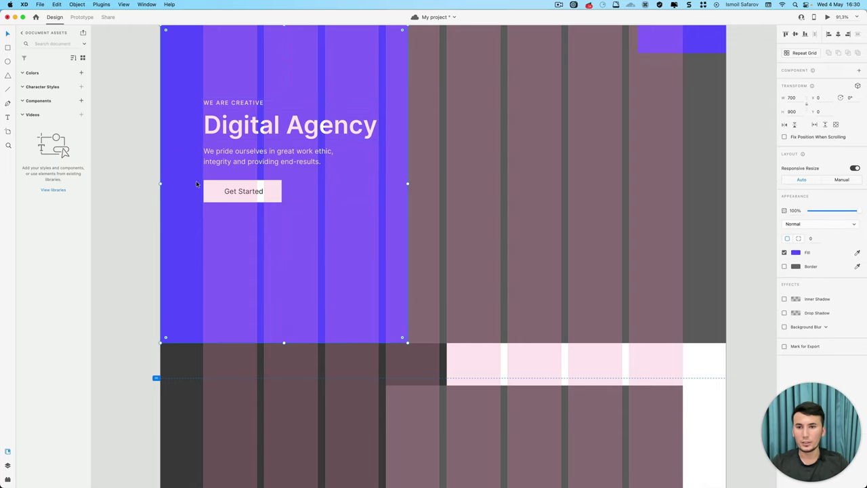
pyautogui.click(237, 147)
pyautogui.scroll(-2, 237, 149)
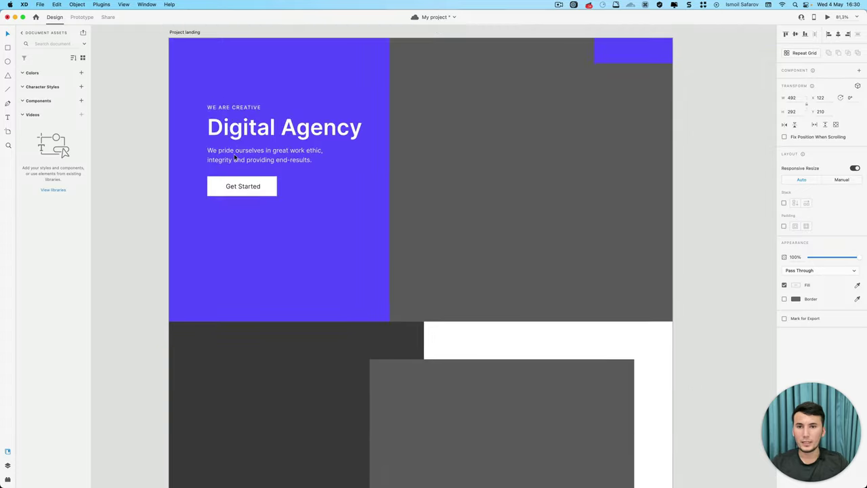
pyautogui.scroll(1, 235, 161)
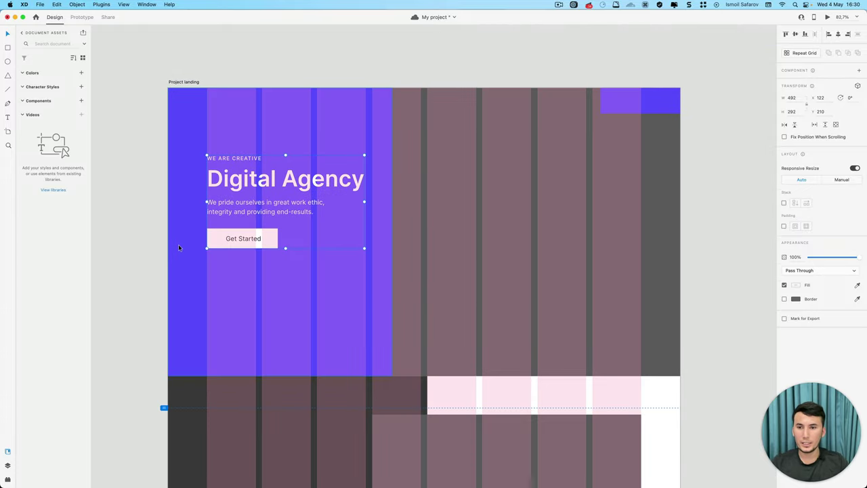
pyautogui.click(178, 244)
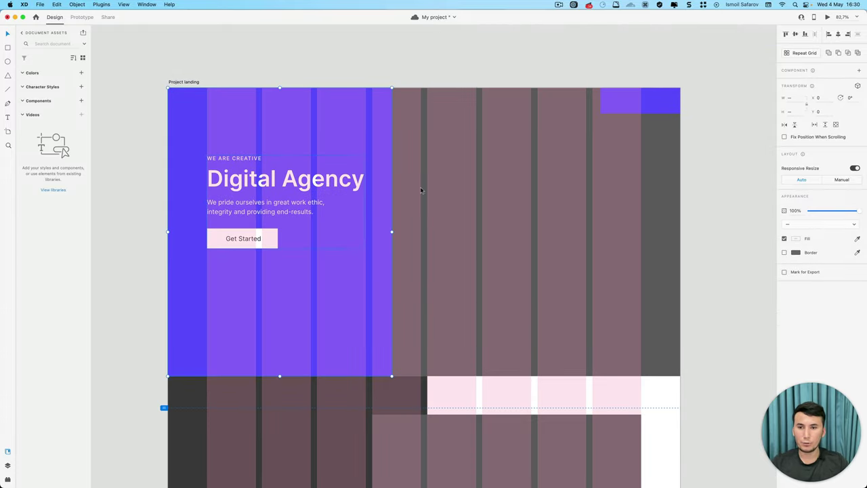
pyautogui.click(795, 35)
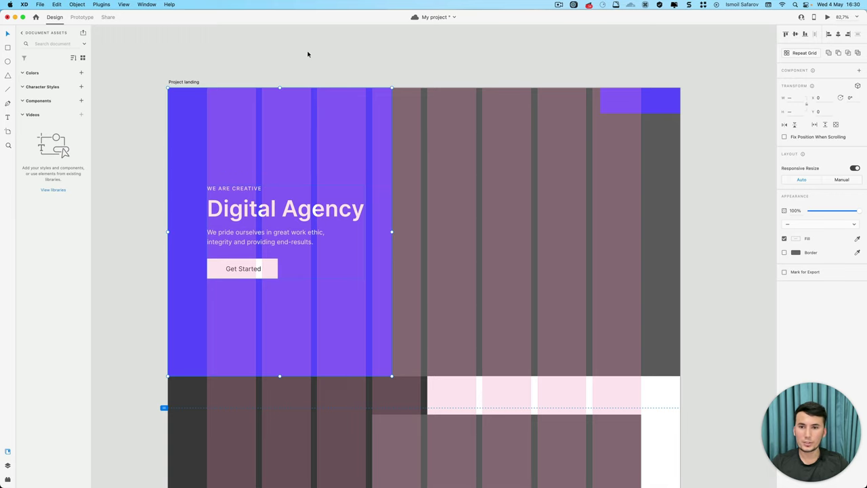
# Nudge the hero text group slightly upward and deselect everything.
pyautogui.scroll(2, 302, 60)
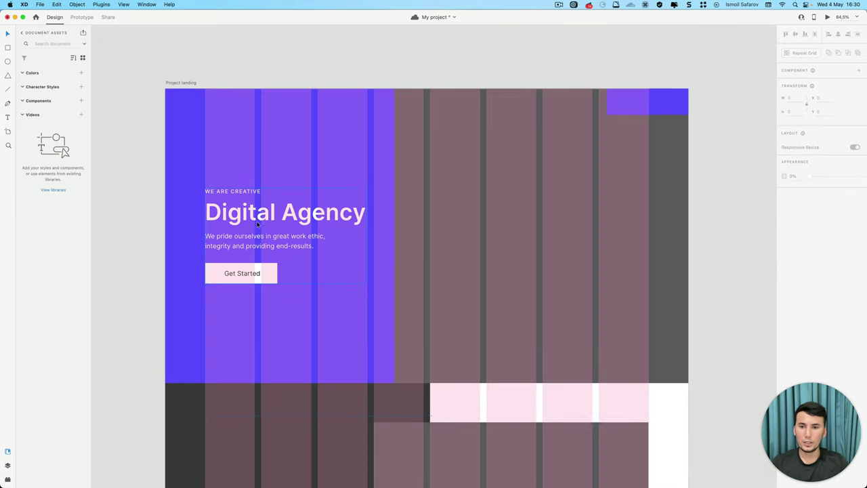
pyautogui.keyDown('shift'); pyautogui.click(220, 164); pyautogui.keyUp('shift')
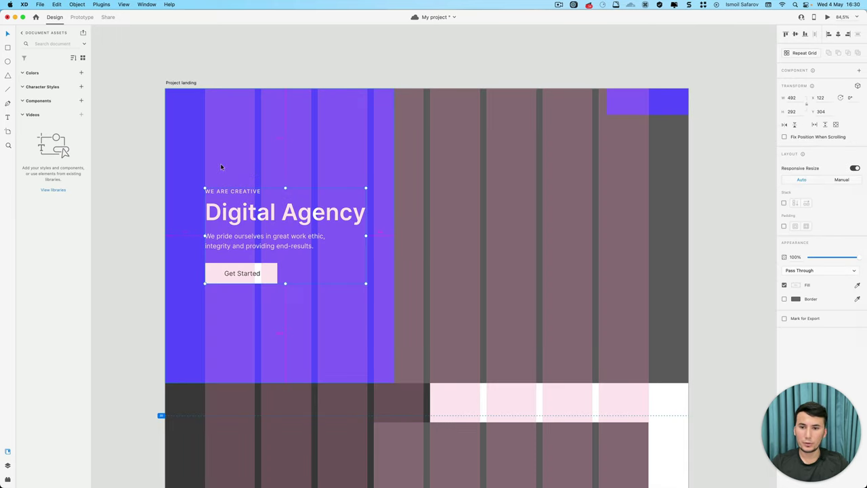
pyautogui.hotkey('shift', 'Up')
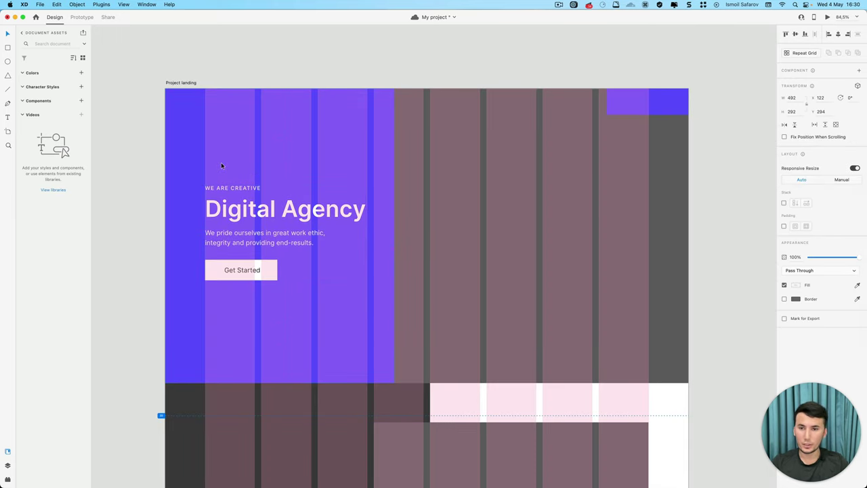
pyautogui.hotkey('shift', 'Up')
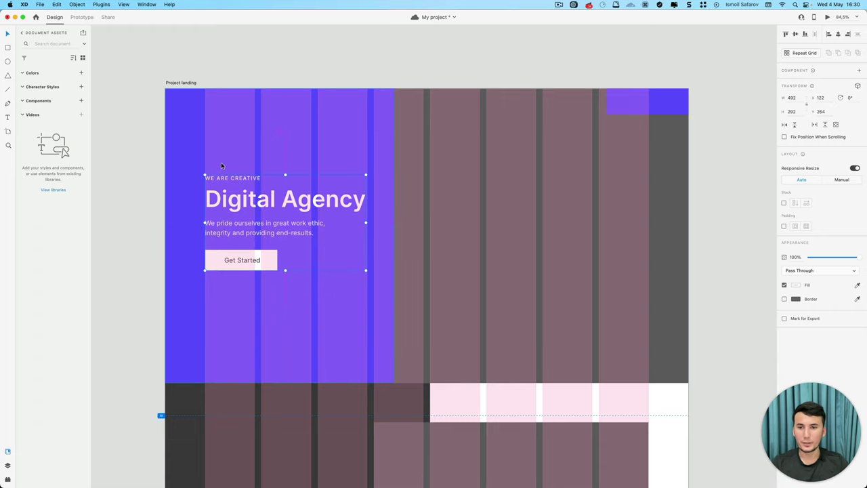
pyautogui.click(173, 176)
pyautogui.click(133, 181)
# Toggle the layout grid overlay with Cmd+Shift+' and pan across the reference About Agency design.
pyautogui.press('super+shift+apostrophe')
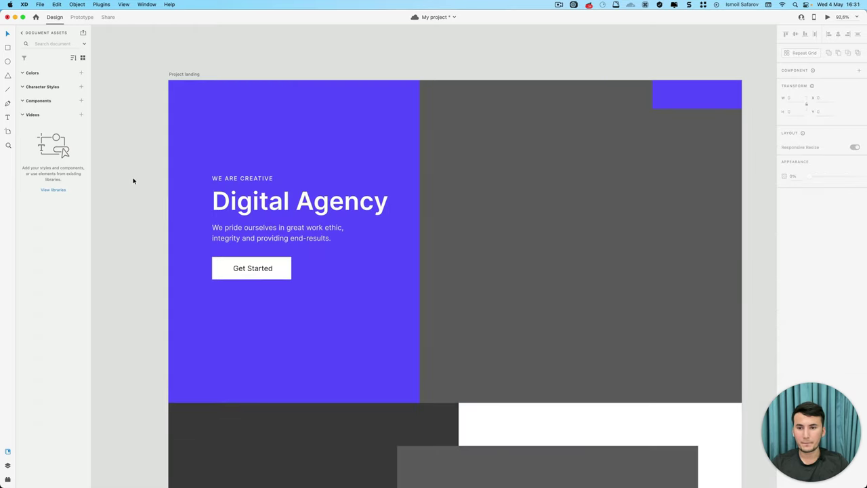
pyautogui.scroll(-2, 133, 181)
pyautogui.scroll(-2, 132, 181)
pyautogui.scroll(-2, 133, 181)
pyautogui.press('super+shift+apostrophe')
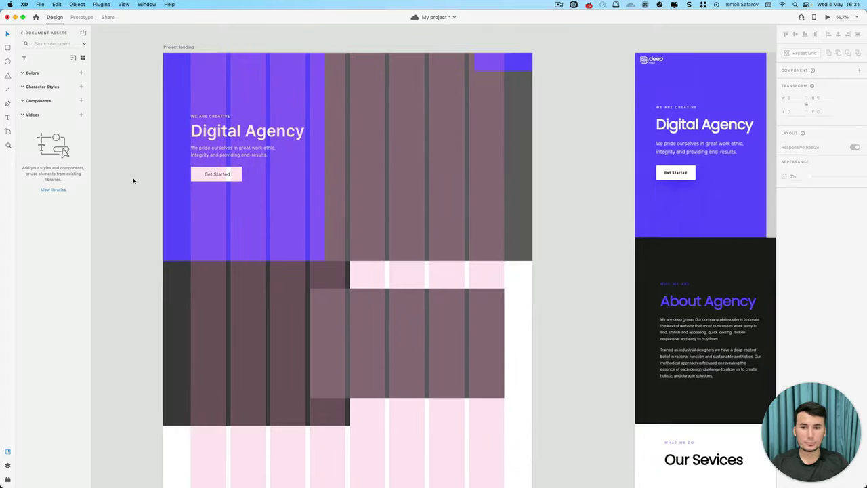
pyautogui.scroll(-2, 133, 181)
pyautogui.hscroll(2, 133, 181)
pyautogui.hscroll(3, 133, 181)
pyautogui.hscroll(-3, 133, 181)
pyautogui.scroll(-1, 134, 181)
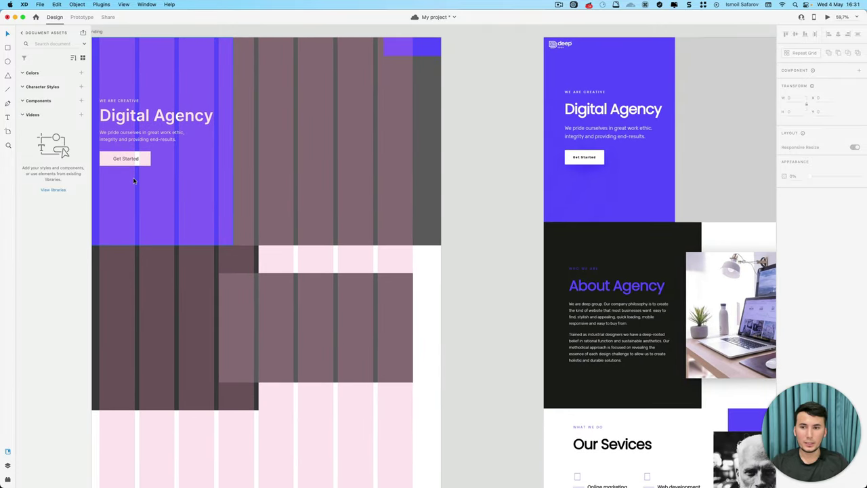
pyautogui.scroll(-5, 134, 180)
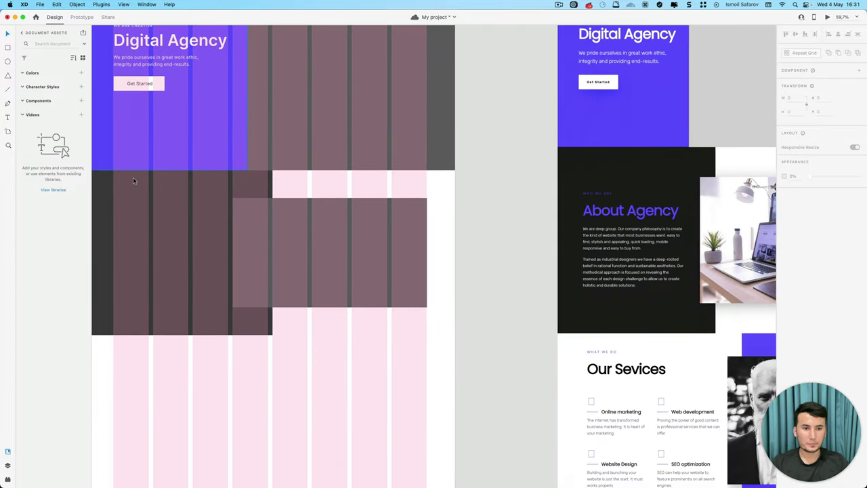
pyautogui.hscroll(2, 134, 180)
pyautogui.hscroll(-8, 134, 180)
pyautogui.scroll(2, 134, 181)
pyautogui.hscroll(2, 134, 180)
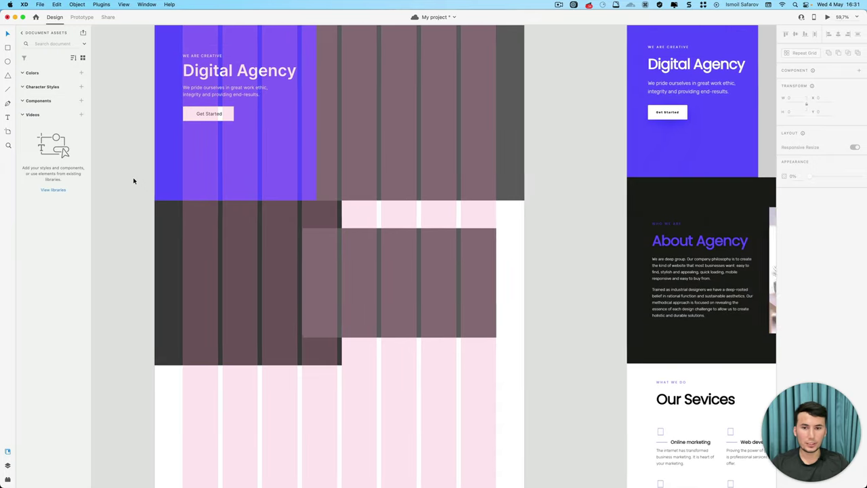
pyautogui.hscroll(1, 134, 180)
pyautogui.hscroll(-2, 134, 181)
pyautogui.hscroll(-3, 134, 182)
pyautogui.hscroll(4, 135, 181)
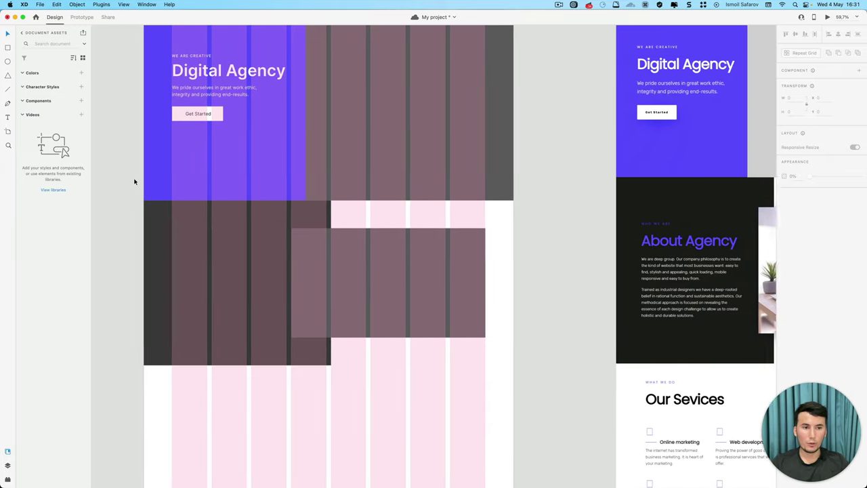
pyautogui.hscroll(4, 134, 182)
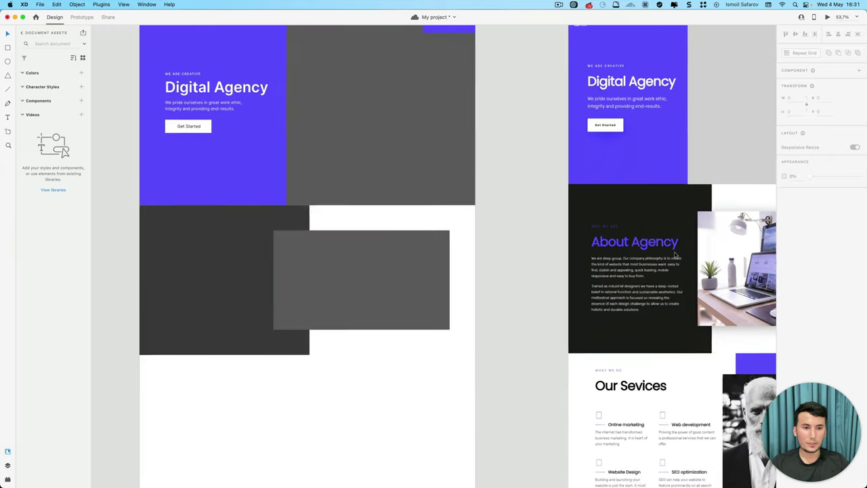
pyautogui.scroll(3, 542, 240)
pyautogui.scroll(2, 555, 228)
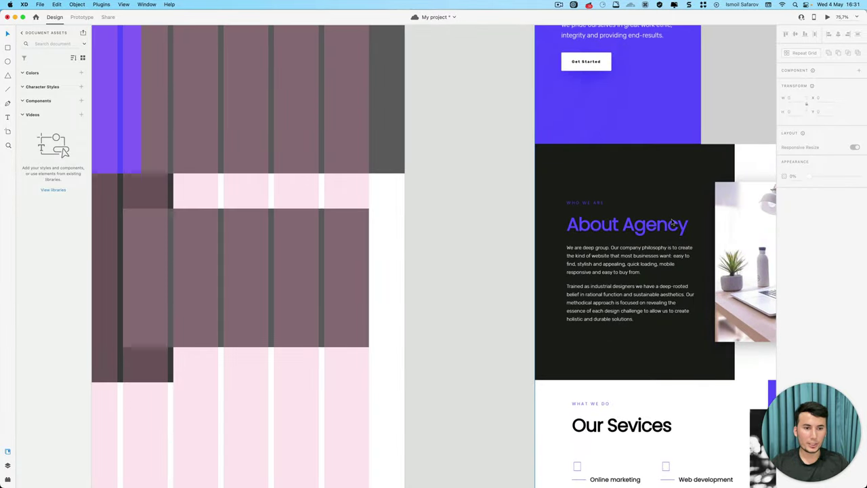
pyautogui.scroll(1, 671, 221)
pyautogui.scroll(2, 675, 224)
pyautogui.press('super+shift+apostrophe')
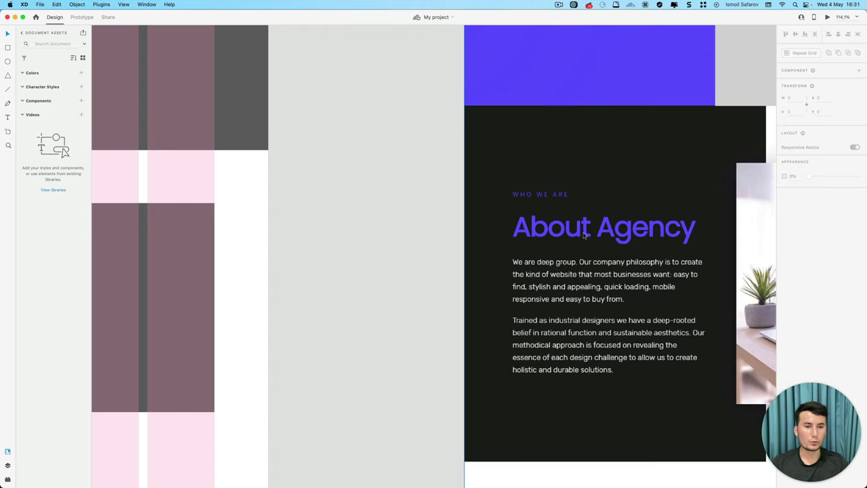
pyautogui.scroll(-10, 579, 236)
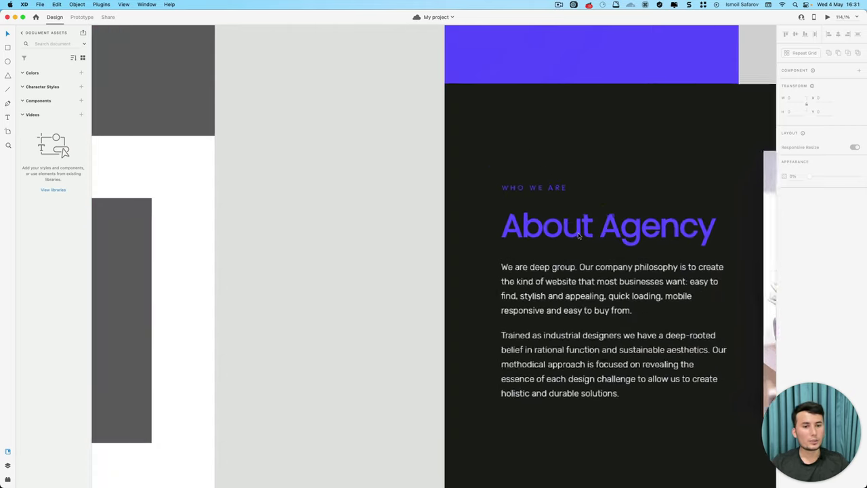
pyautogui.hscroll(-2, 542, 203)
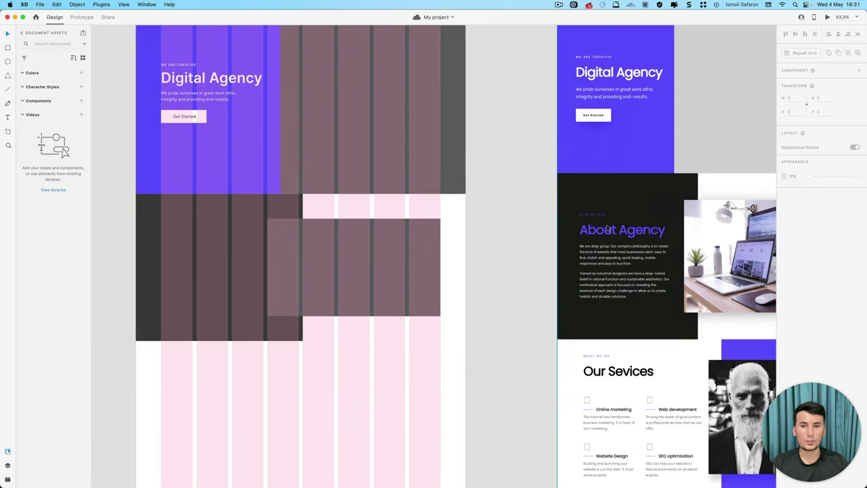
pyautogui.hscroll(-5, 373, 139)
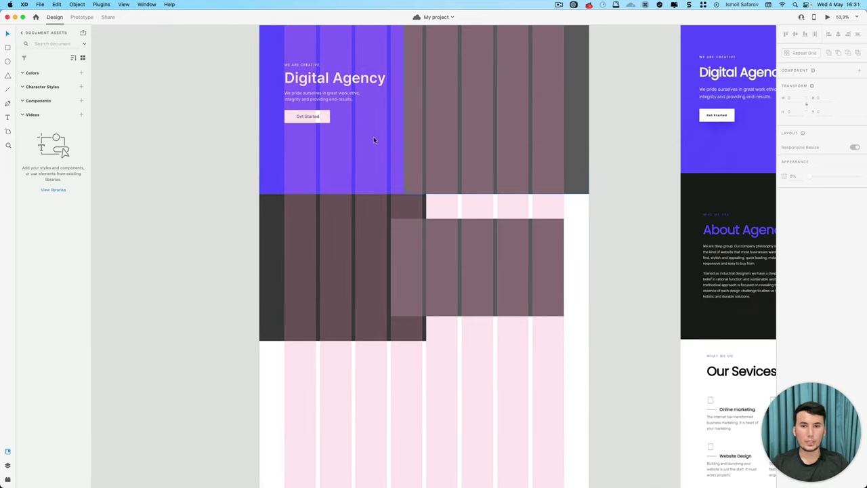
# Ungroup the hero text and Alt-drag a copy of its label and heading into the dark section.
pyautogui.rightClick(324, 78)
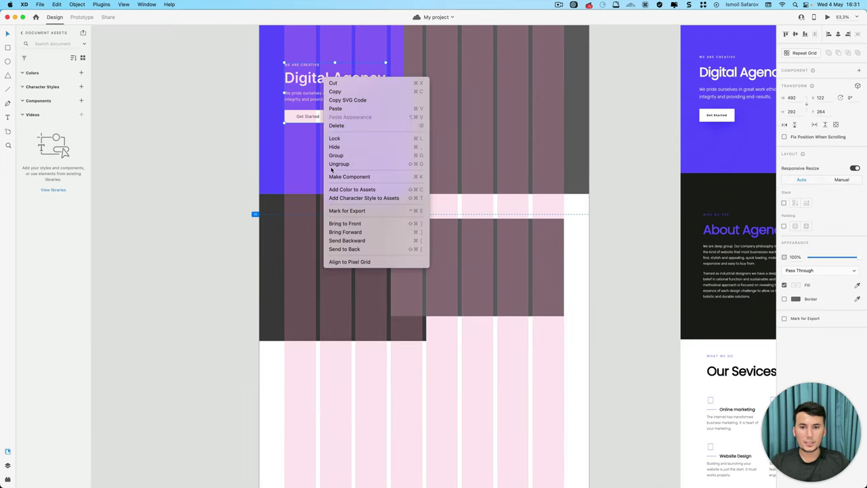
pyautogui.click(336, 164)
pyautogui.click(305, 84)
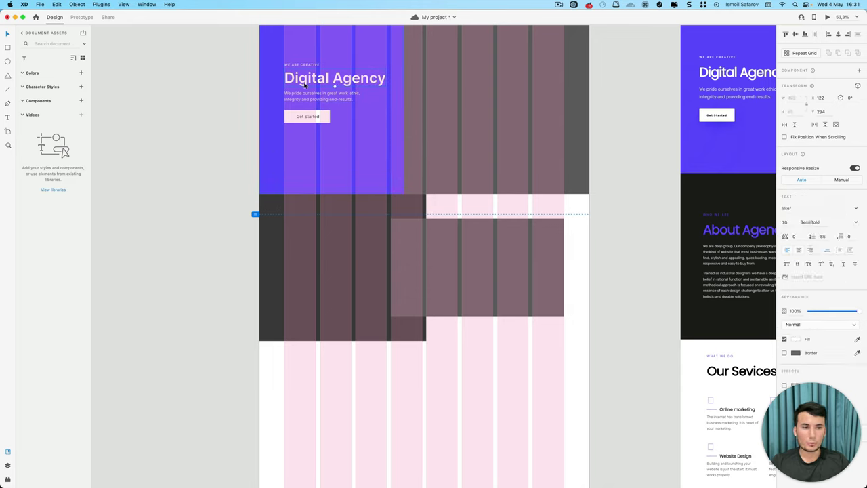
pyautogui.keyDown('shift'); pyautogui.click(307, 66); pyautogui.keyUp('shift')
pyautogui.moveTo(311, 77); pyautogui.dragTo(308, 267)
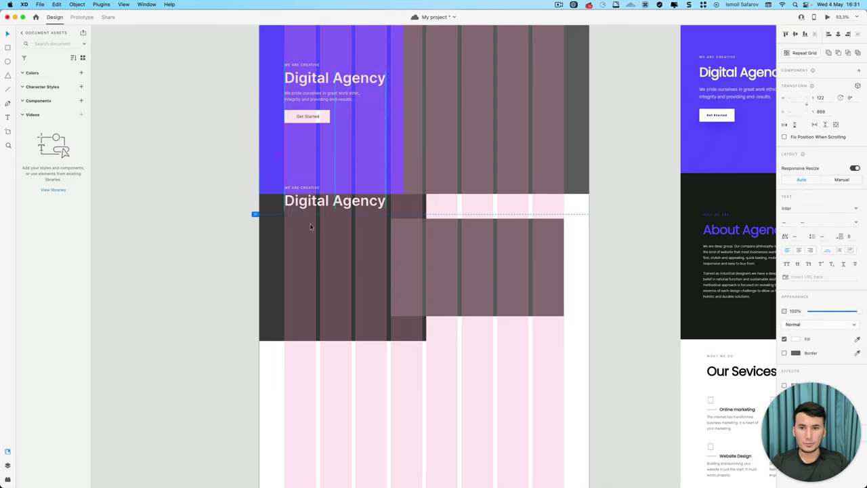
# Reword the copied heading to About Agency and the label to WHO WE ARE.
pyautogui.hscroll(5, 309, 267)
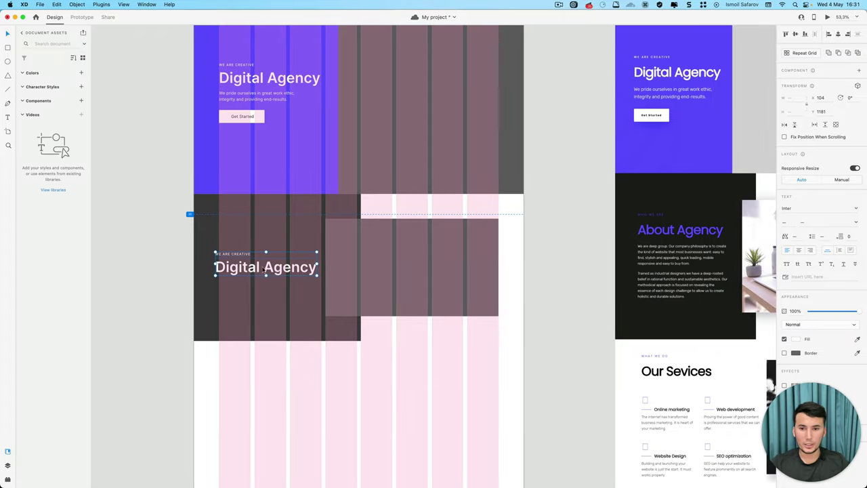
pyautogui.doubleClick(255, 269)
pyautogui.doubleClick(245, 267)
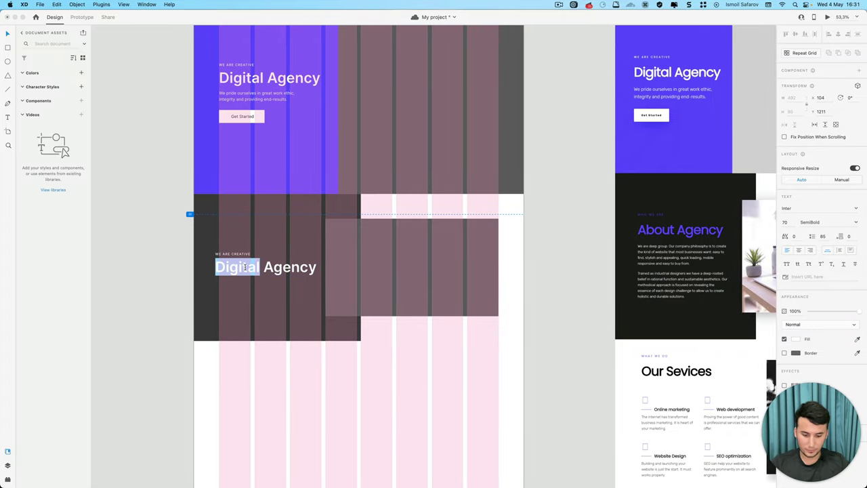
pyautogui.write('About')
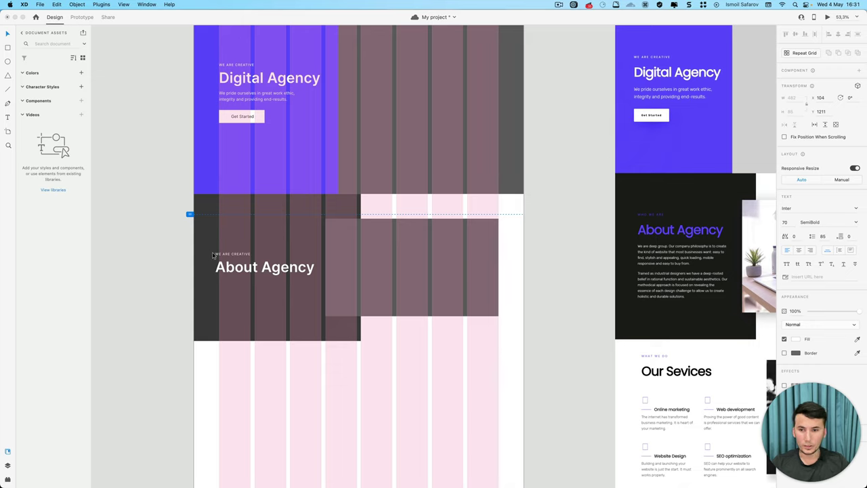
pyautogui.doubleClick(231, 255)
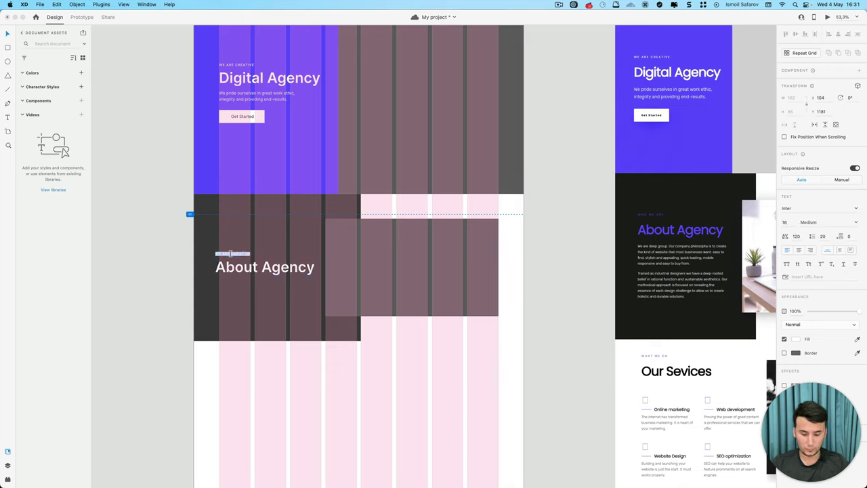
pyautogui.write('W')
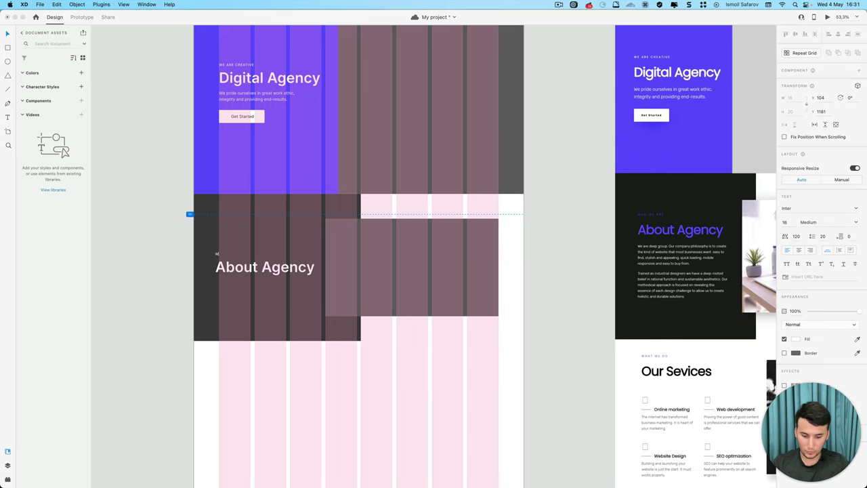
pyautogui.write('HA')
pyautogui.write(' WE')
pyautogui.write(' ARE')
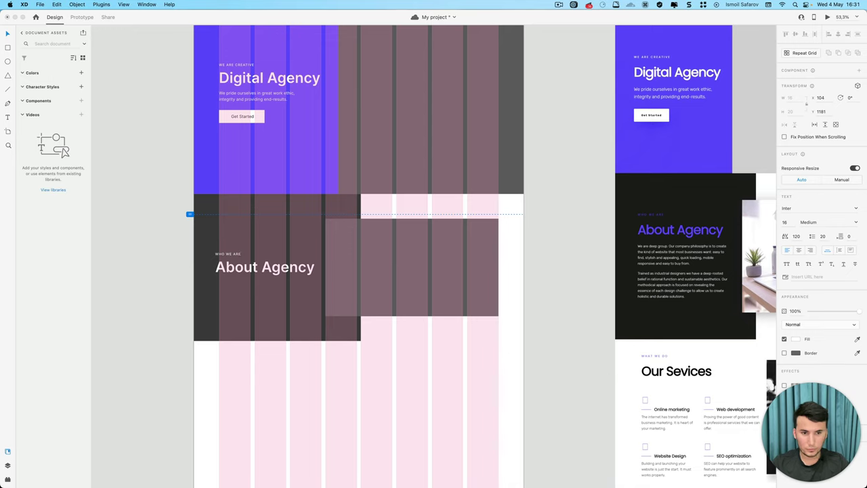
pyautogui.press('Escape')
# Move the WHO WE ARE label and About Agency heading up to align with the hero text.
pyautogui.click(228, 273)
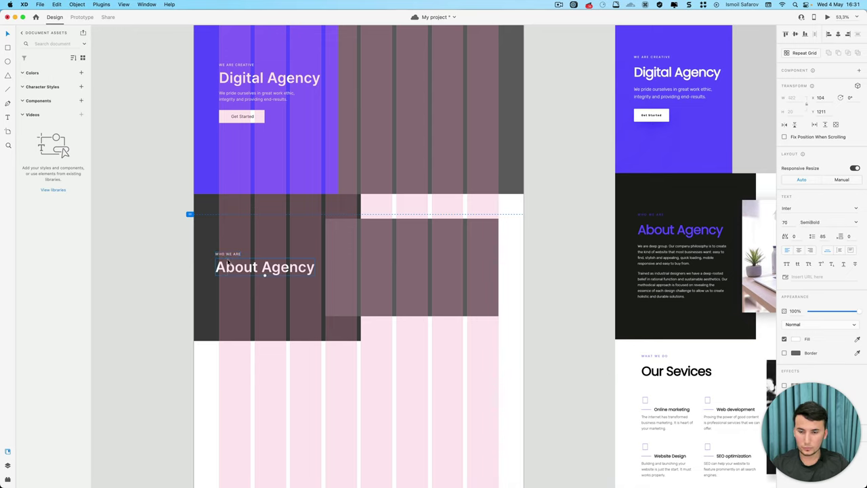
pyautogui.keyDown('shift'); pyautogui.click(228, 254); pyautogui.keyUp('shift')
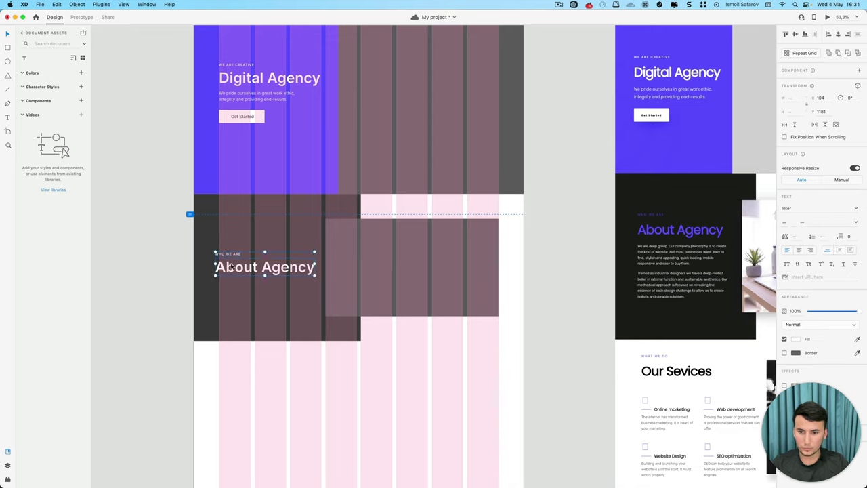
pyautogui.moveTo(228, 267); pyautogui.dragTo(232, 242)
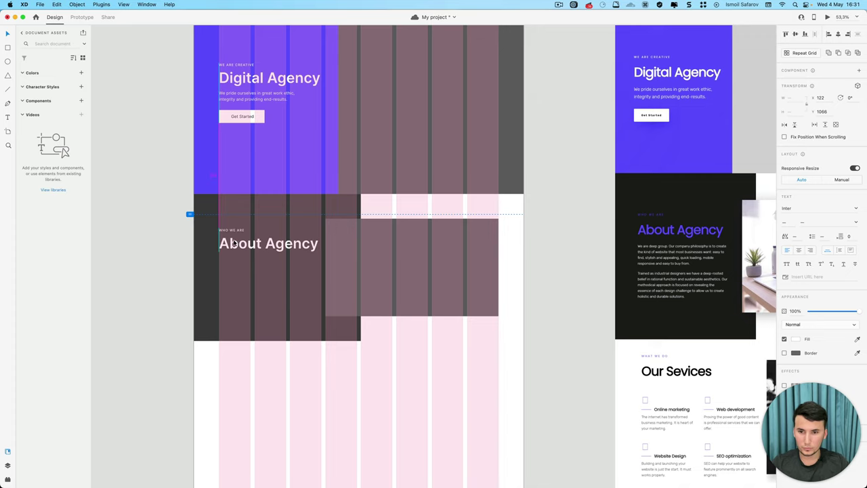
# Resize the grey placeholder to 778×438 and position it at X 700, Y 1020.
pyautogui.click(368, 251)
pyautogui.moveTo(326, 315); pyautogui.dragTo(338, 308)
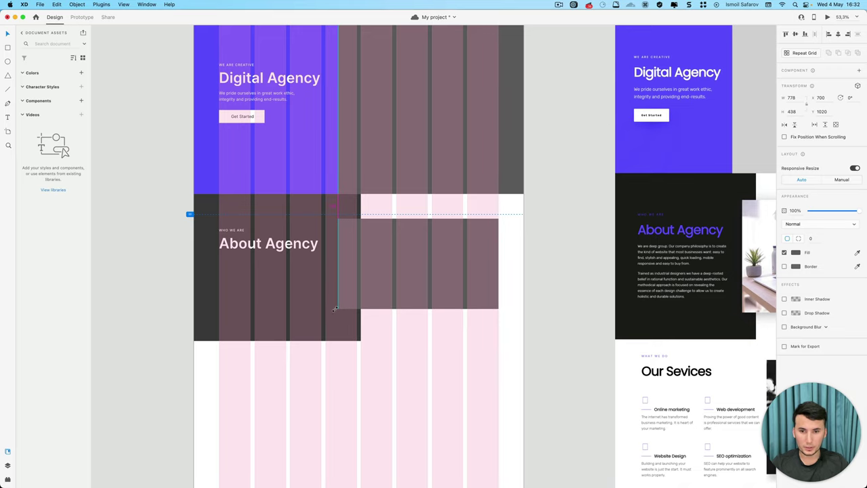
pyautogui.moveTo(389, 268); pyautogui.dragTo(389, 271)
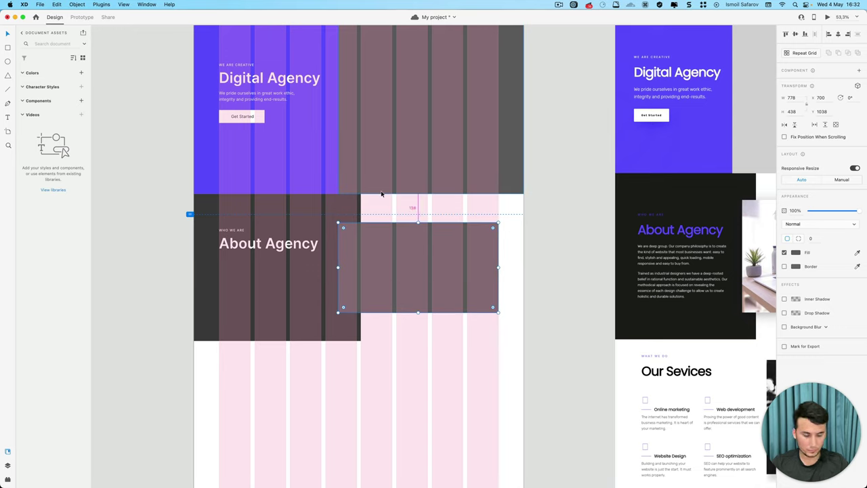
pyautogui.hotkey('shift', 'Up')
pyautogui.hotkey('shift', 'Up')
pyautogui.hotkey('shift', 'Up')
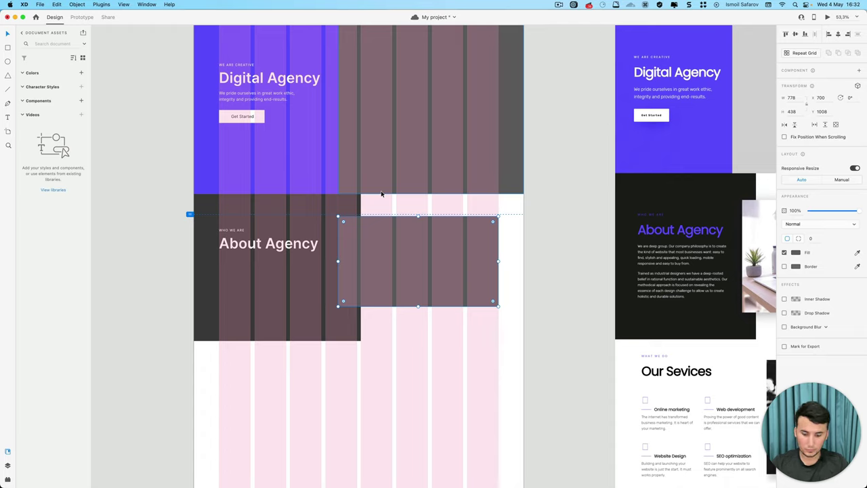
pyautogui.hotkey('shift', 'Down')
pyautogui.hotkey('shift', 'Down')
pyautogui.hotkey('shift', 'Down')
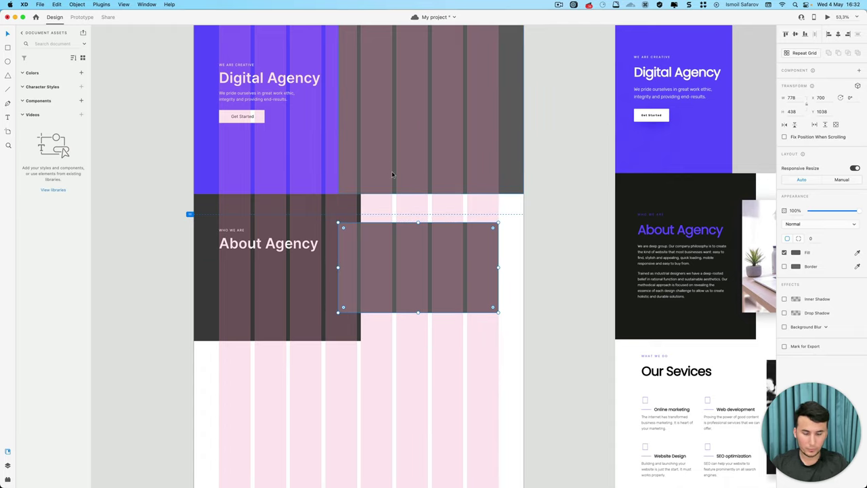
pyautogui.hotkey('shift', 'Up')
pyautogui.hotkey('shift', 'Up')
pyautogui.hotkey('shift', 'Up')
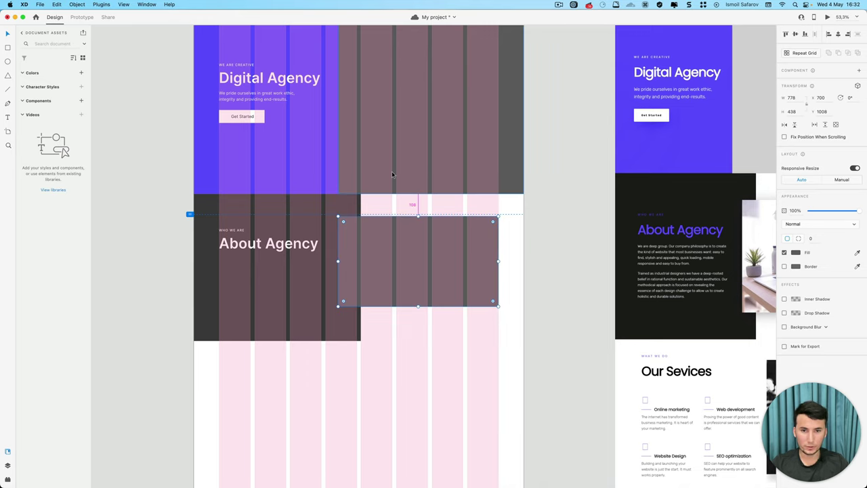
pyautogui.hotkey('shift', 'Down')
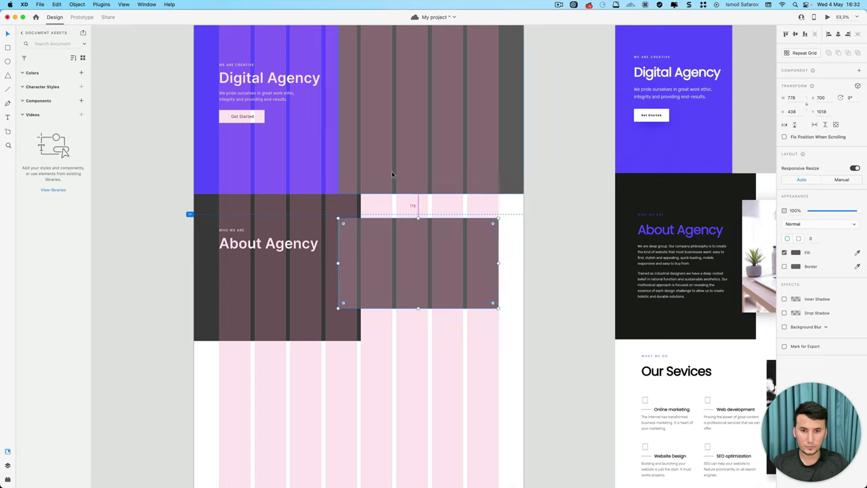
pyautogui.press('Down')
pyautogui.press('Down')
pyautogui.press('Down')
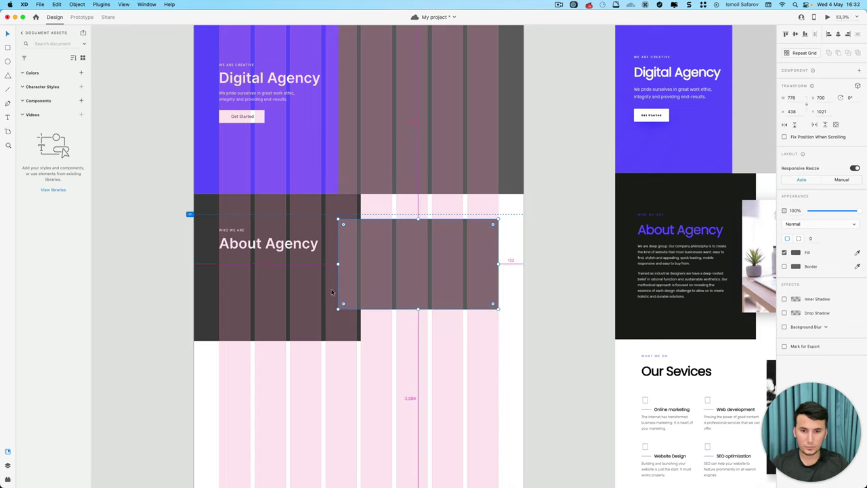
pyautogui.press('Up')
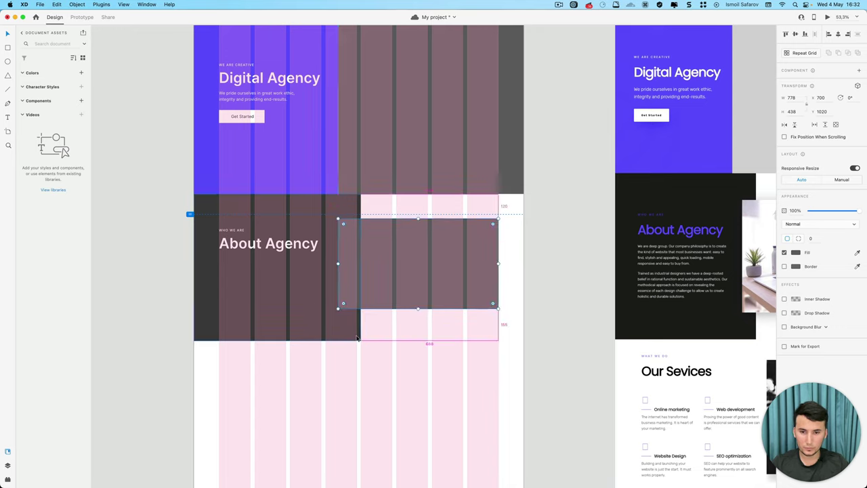
# Shorten the dark About Agency panel by setting its height to 678.
pyautogui.click(329, 338)
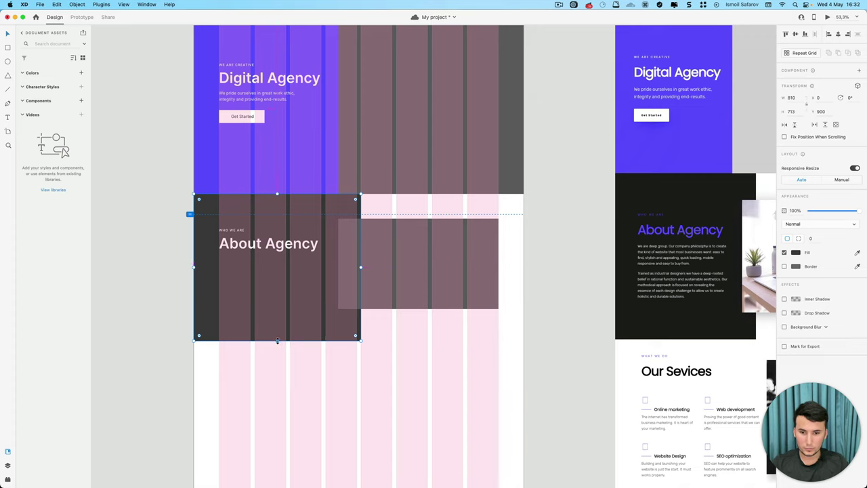
pyautogui.moveTo(277, 341); pyautogui.dragTo(278, 333)
pyautogui.write('672+6')
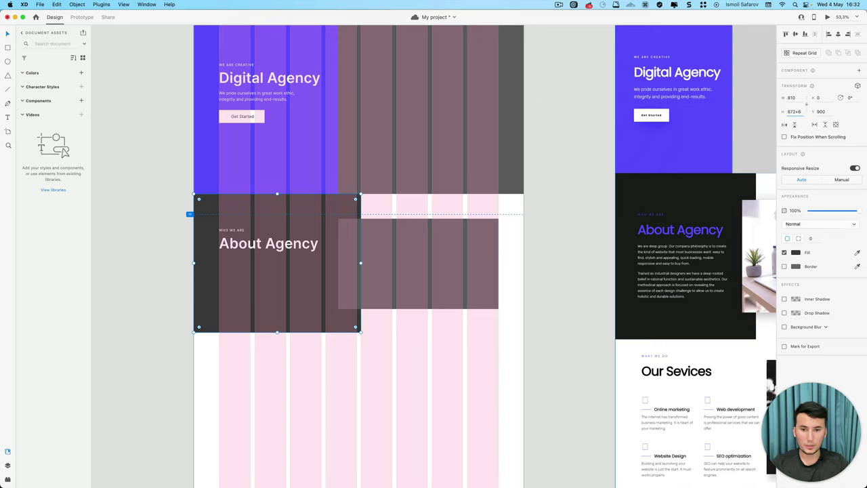
pyautogui.click(585, 163)
pyautogui.click(328, 284)
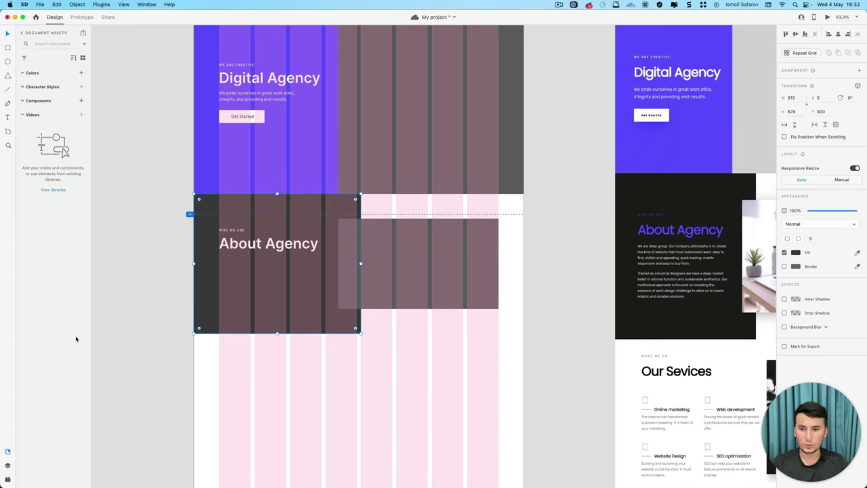
pyautogui.scroll(2, 144, 272)
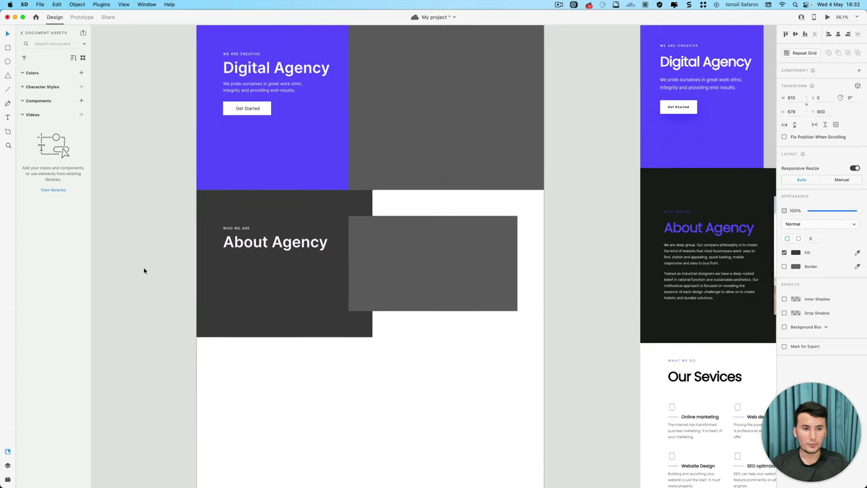
pyautogui.scroll(2, 157, 245)
pyautogui.hscroll(1, 528, 278)
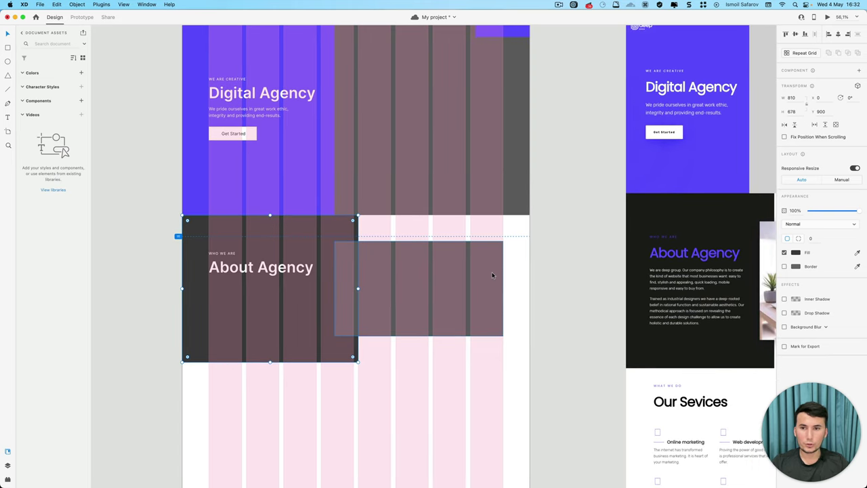
# Copy the hero paragraph beneath the About Agency heading and widen its text box to 516.
pyautogui.click(220, 109)
pyautogui.moveTo(229, 114)
pyautogui.mouseDown()
pyautogui.moveTo(232, 312)
pyautogui.moveTo(232, 289)
pyautogui.mouseUp()
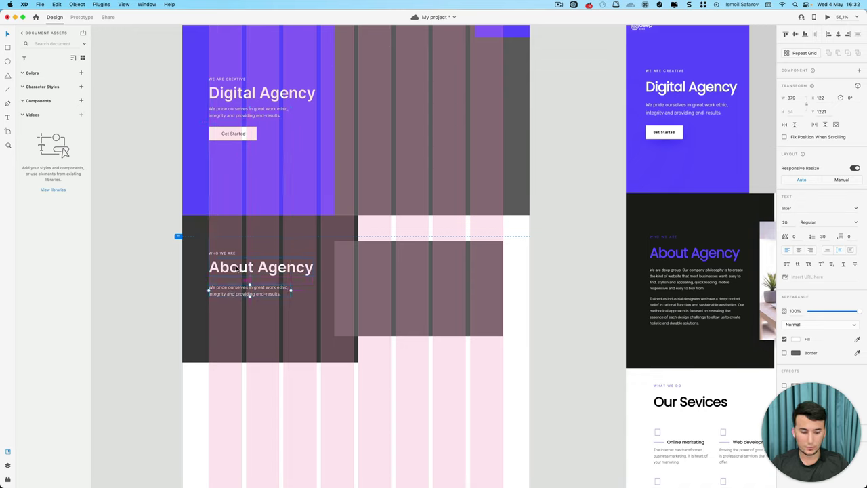
pyautogui.hotkey('shift', 'Up')
pyautogui.hotkey('shift', 'Up')
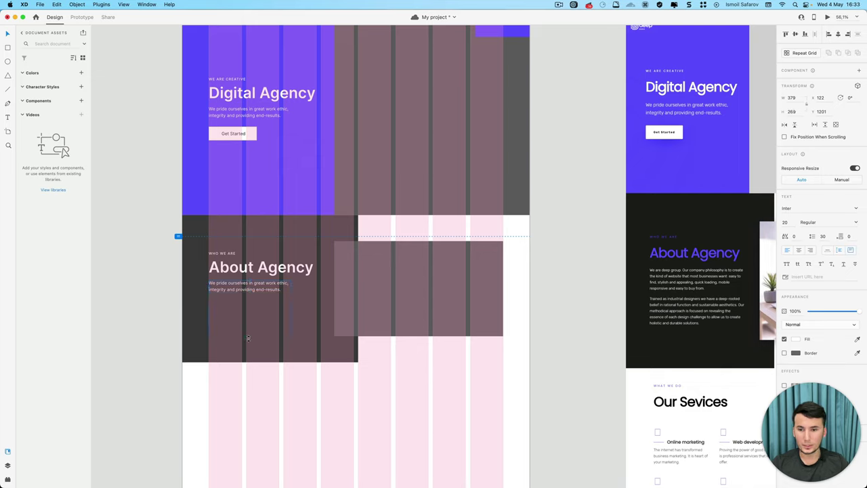
pyautogui.moveTo(290, 309); pyautogui.dragTo(319, 308)
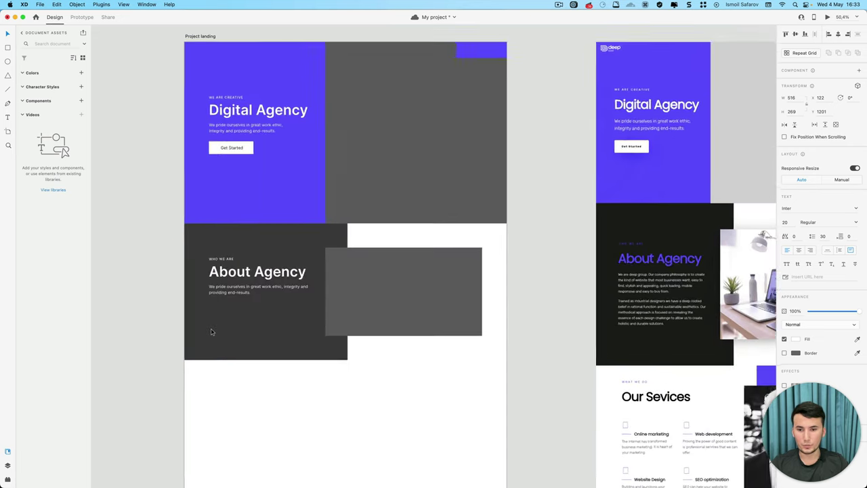
pyautogui.scroll(5, 196, 339)
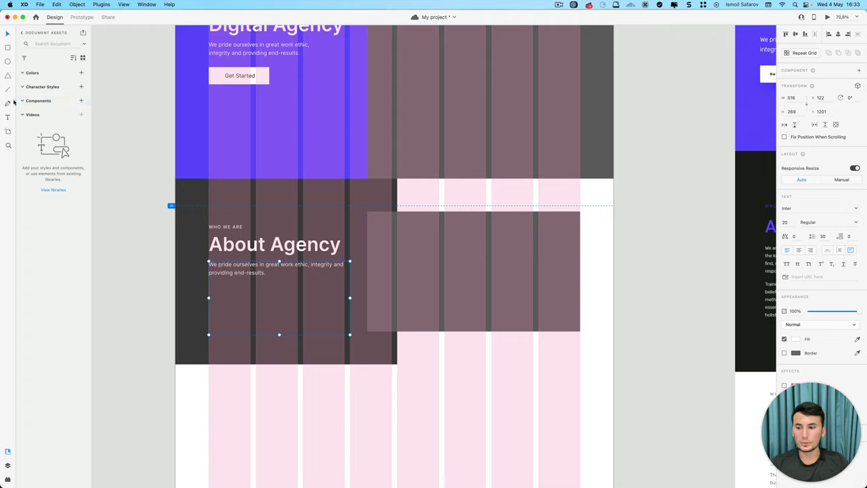
# Show the empty Plugins panel and browse the File menu without choosing anything.
pyautogui.click(8, 479)
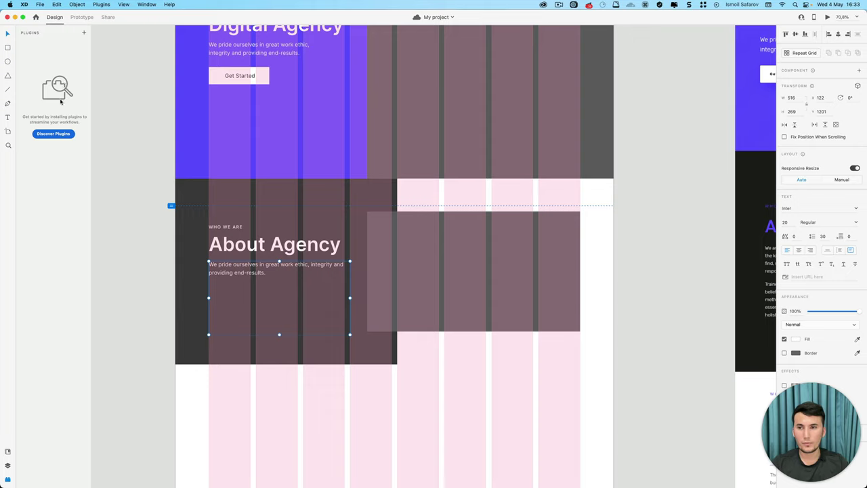
pyautogui.click(126, 174)
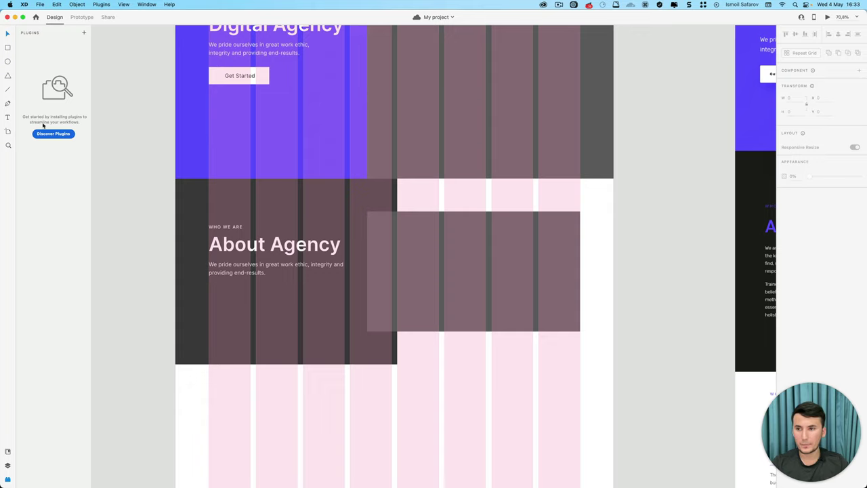
pyautogui.click(40, 4)
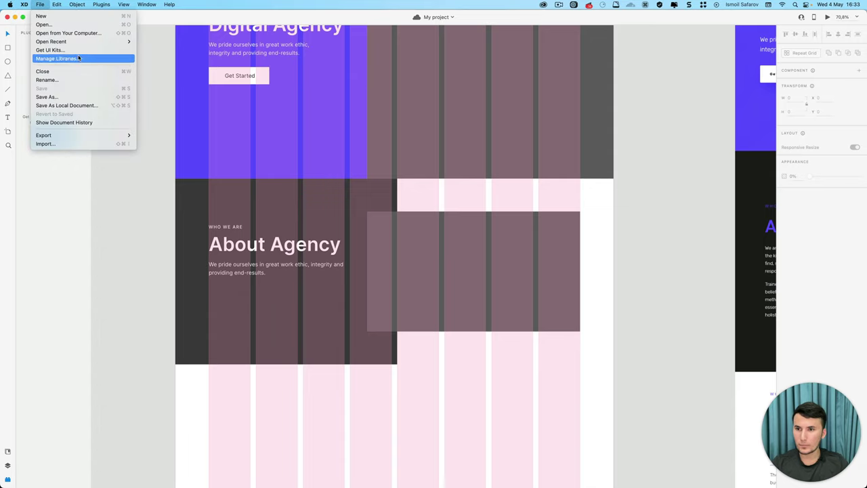
pyautogui.moveTo(51, 41)
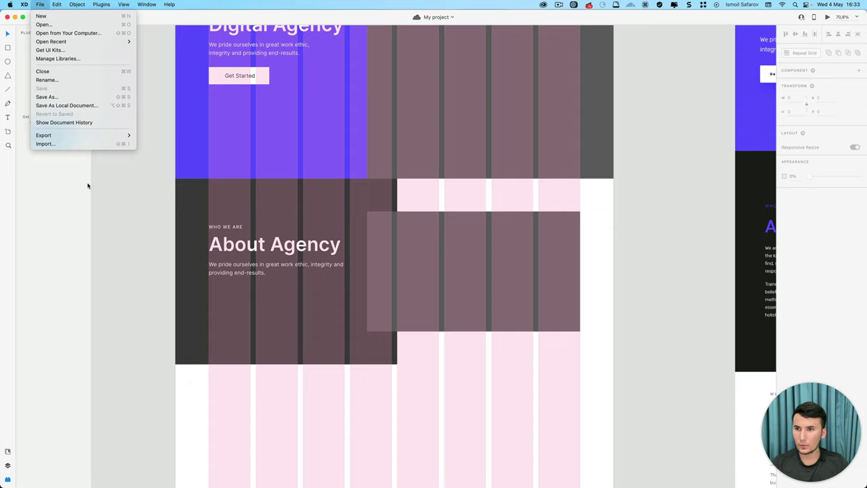
pyautogui.click(87, 186)
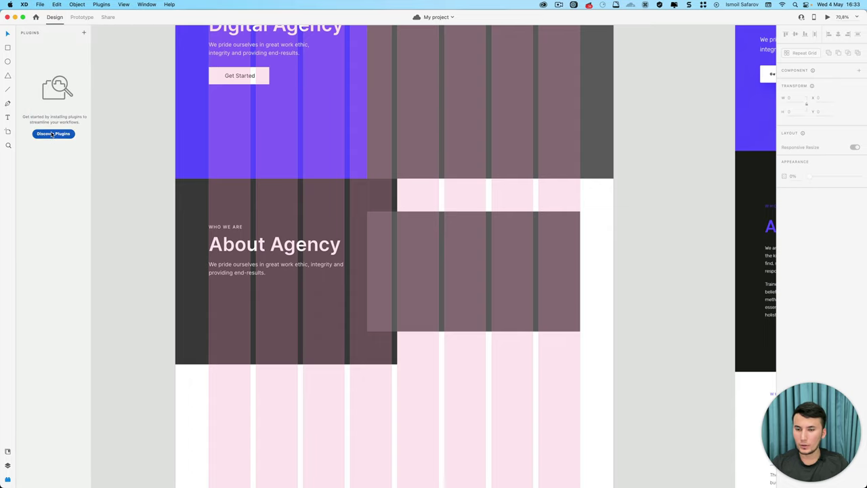
pyautogui.press('super+Tab')
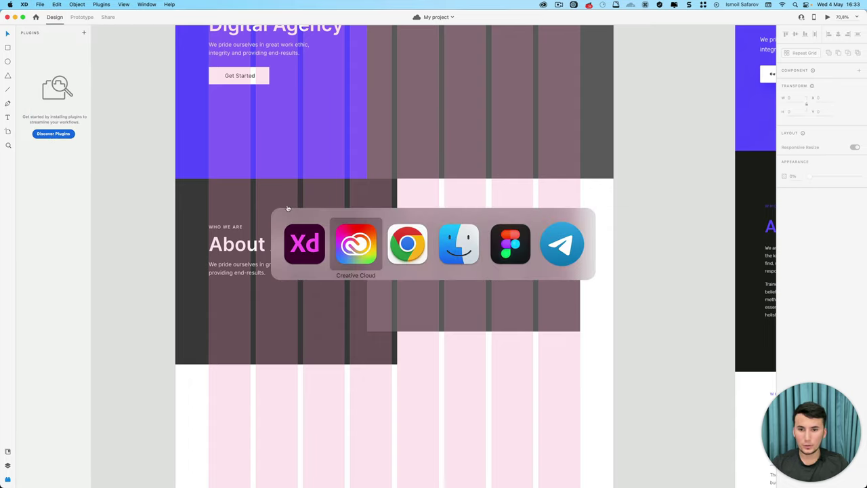
# Accept the Creative Cloud update prompt, then return to the XD landing design.
pyautogui.click(349, 243)
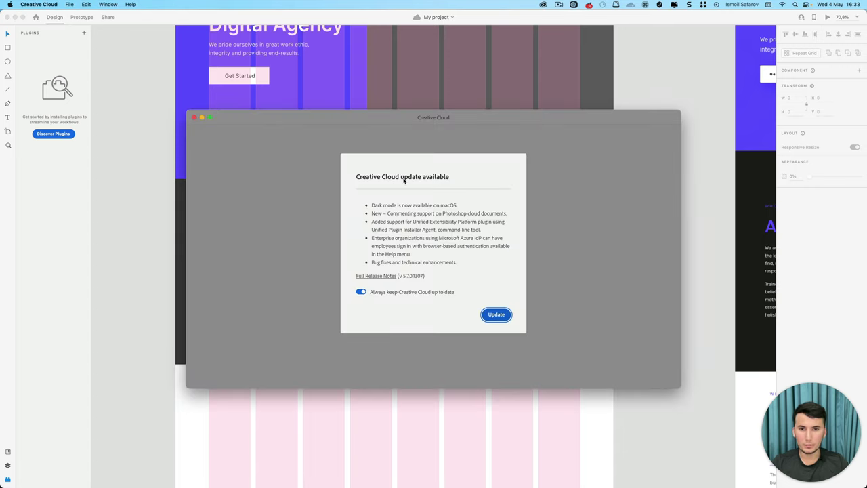
pyautogui.click(498, 314)
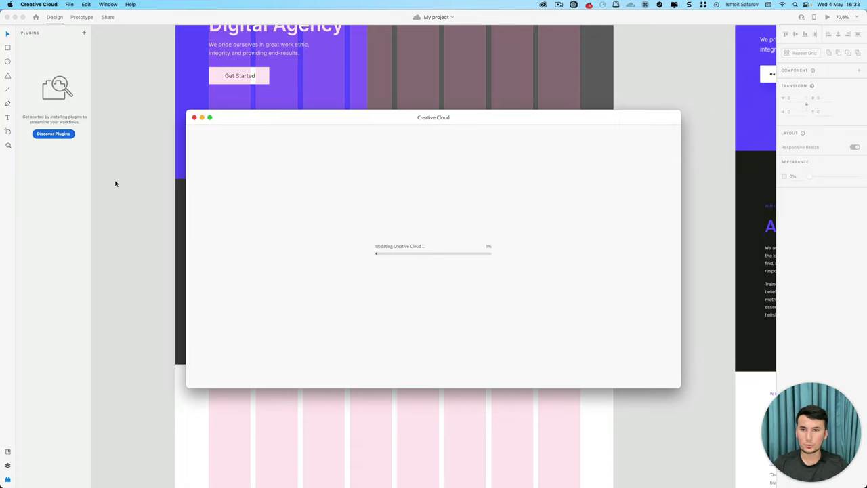
pyautogui.click(118, 204)
# Alt-drag a copy of the purple hero block below the About Agency section.
pyautogui.scroll(-3, 164, 234)
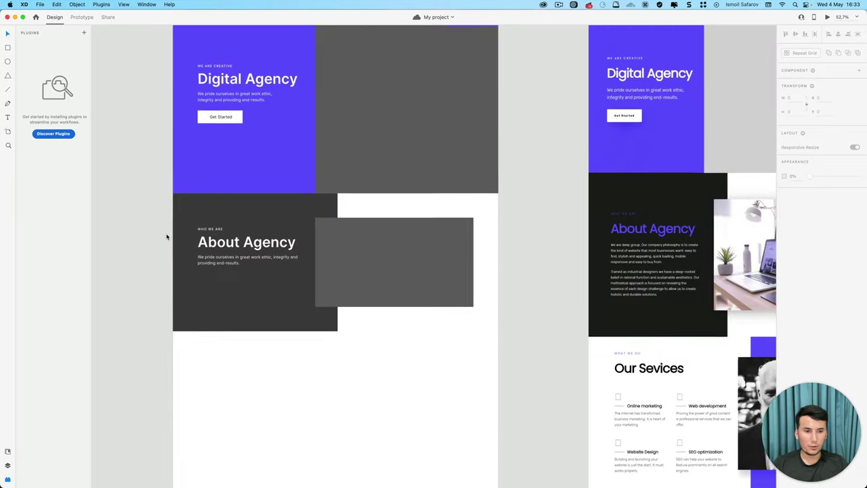
pyautogui.scroll(2, 167, 236)
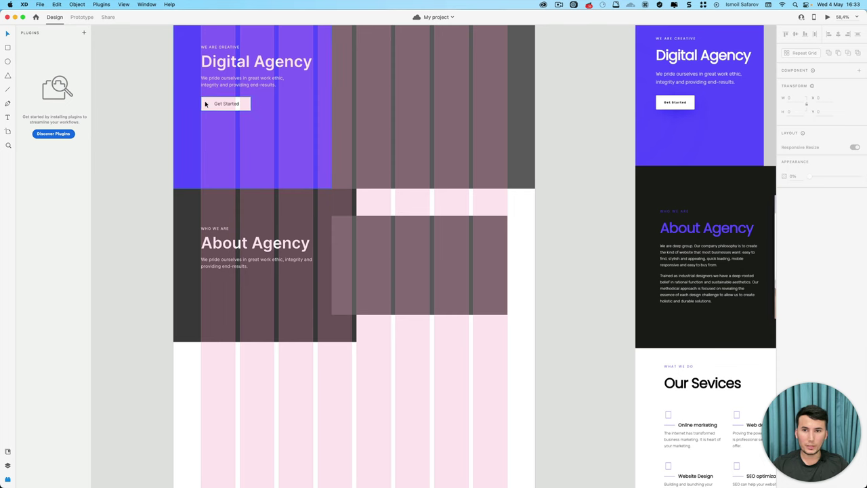
pyautogui.hscroll(3, 174, 298)
pyautogui.hscroll(2, 238, 289)
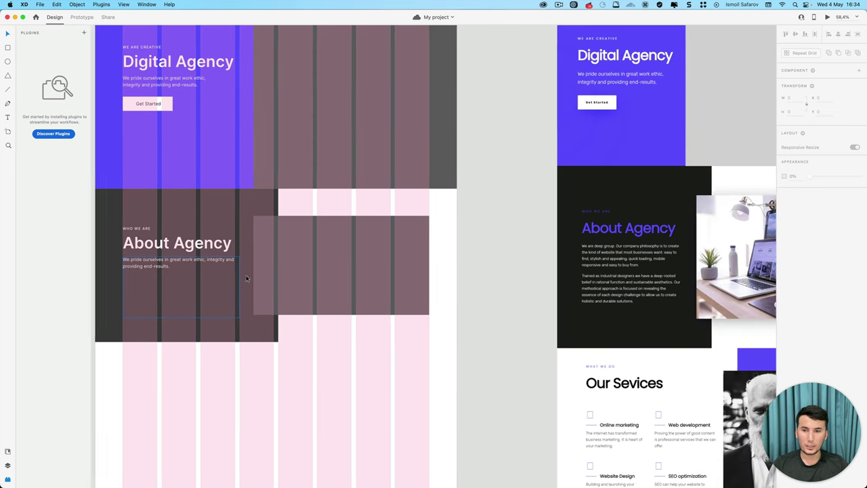
pyautogui.hscroll(3, 203, 295)
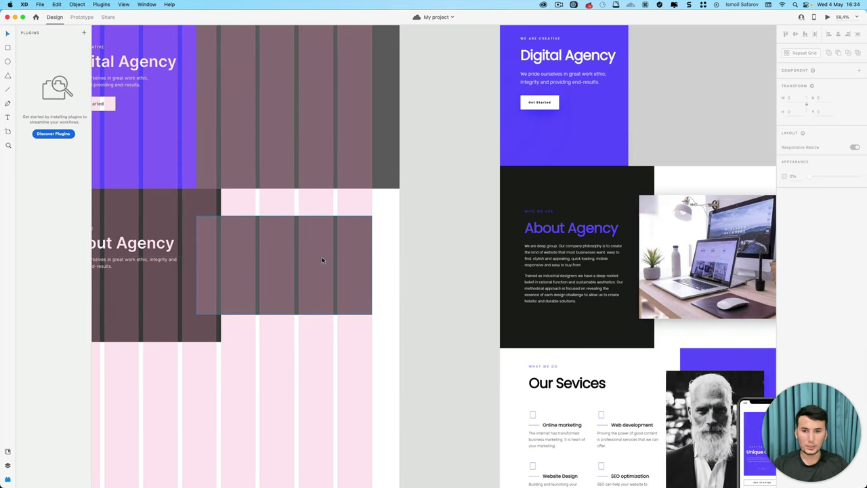
pyautogui.hscroll(-1, 323, 260)
pyautogui.scroll(-3, 325, 261)
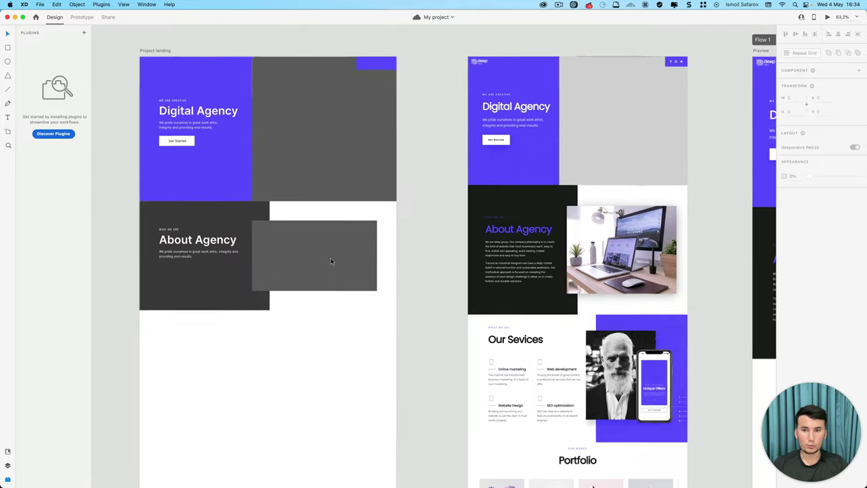
pyautogui.hscroll(-3, 292, 258)
pyautogui.scroll(-3, 265, 319)
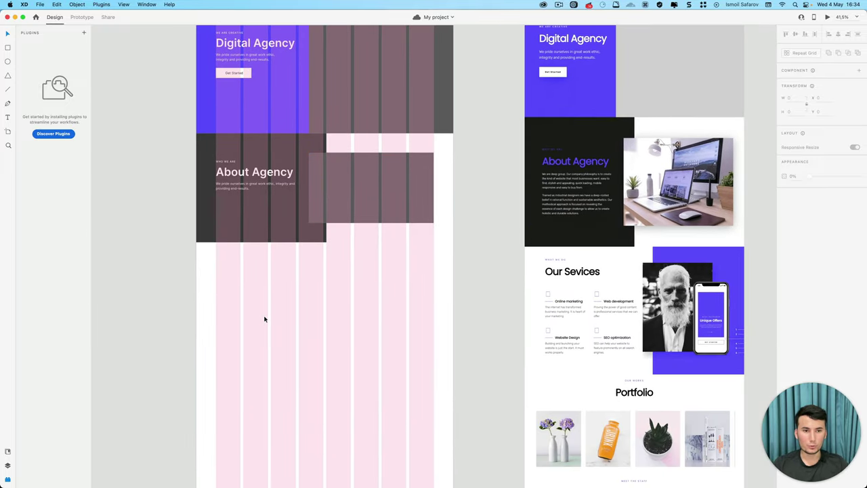
pyautogui.scroll(-2, 264, 319)
pyautogui.scroll(-1, 251, 302)
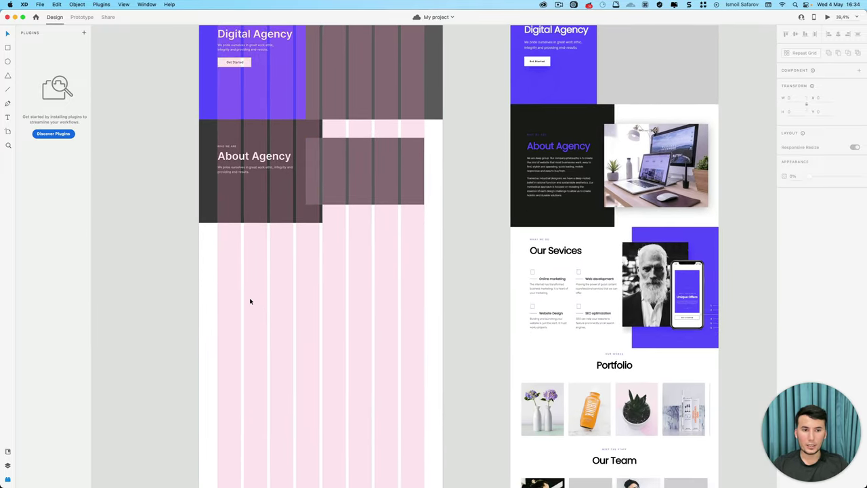
pyautogui.scroll(1, 253, 302)
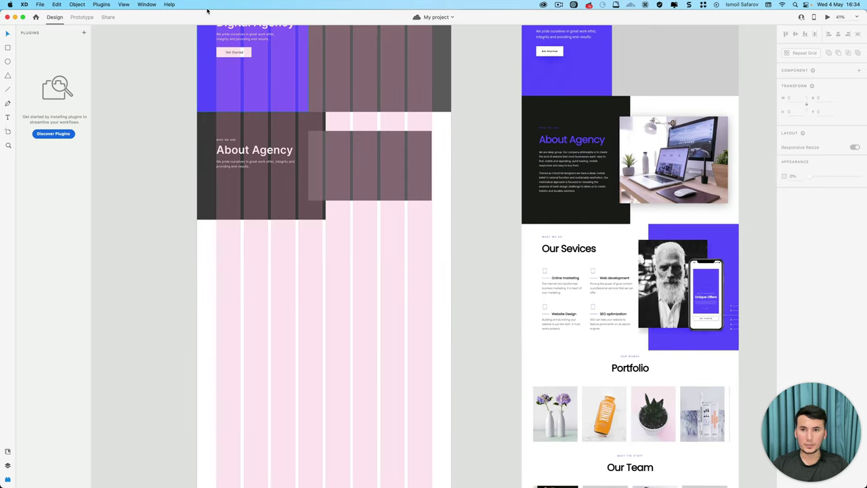
pyautogui.click(232, 85)
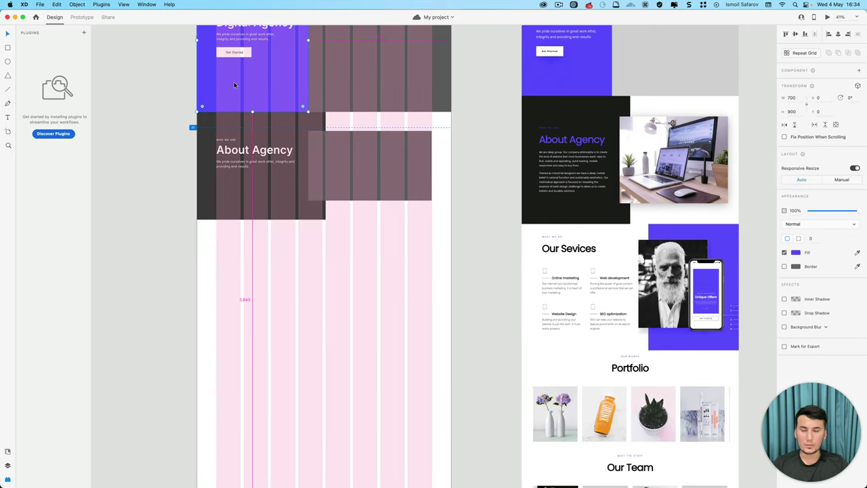
pyautogui.moveTo(233, 85)
pyautogui.mouseDown()
pyautogui.moveTo(356, 420)
pyautogui.moveTo(355, 338)
pyautogui.mouseUp()
# Narrow the copied purple block from its left edge to 668×900 at X 810.
pyautogui.scroll(2, 333, 247)
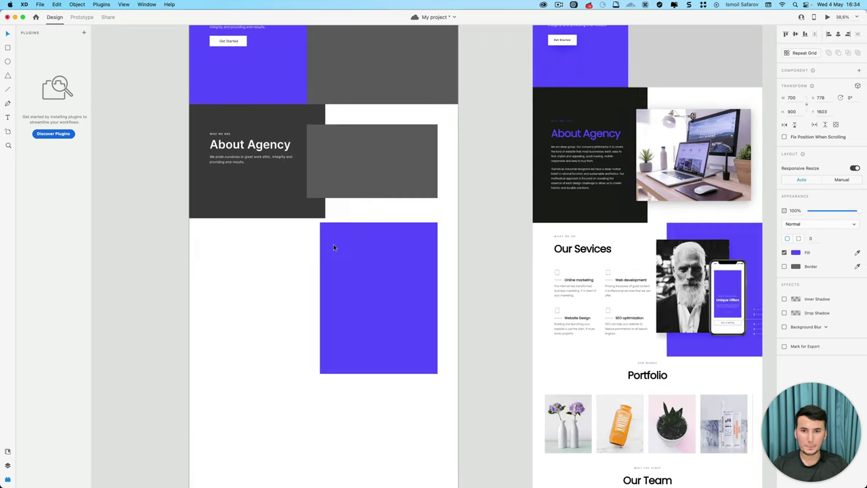
pyautogui.scroll(2, 334, 247)
pyautogui.scroll(2, 318, 224)
pyautogui.scroll(-2, 305, 202)
pyautogui.scroll(2, 306, 202)
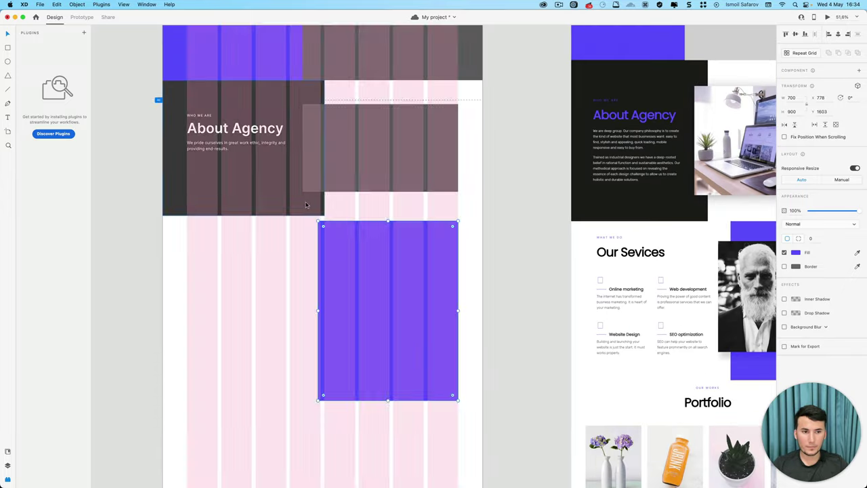
pyautogui.scroll(-1, 305, 205)
pyautogui.scroll(-2, 339, 217)
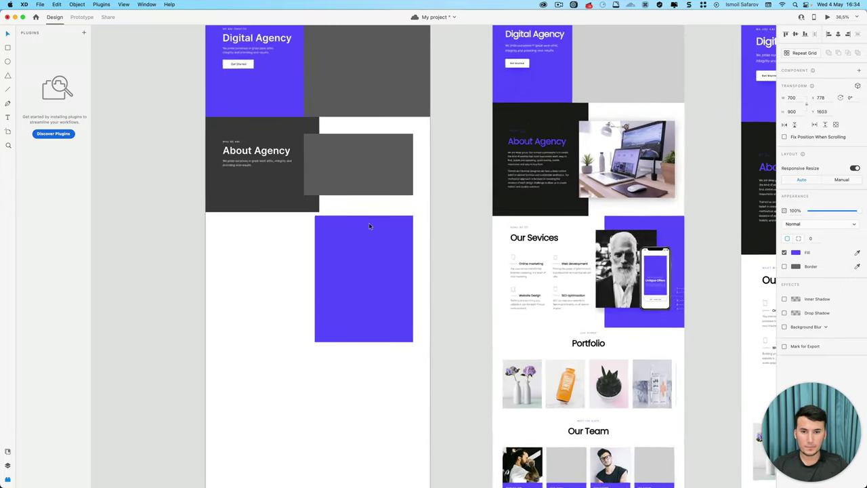
pyautogui.scroll(2, 369, 223)
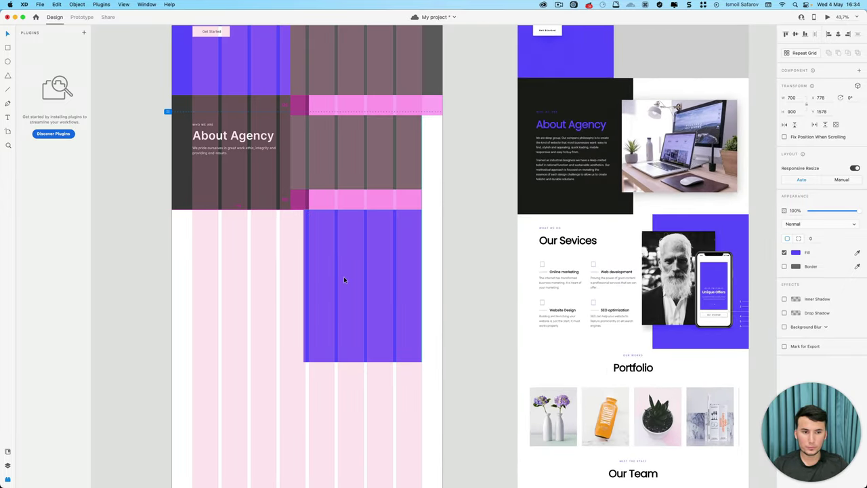
pyautogui.moveTo(304, 285)
pyautogui.mouseDown()
pyautogui.moveTo(333, 286)
pyautogui.moveTo(309, 286)
pyautogui.mouseUp()
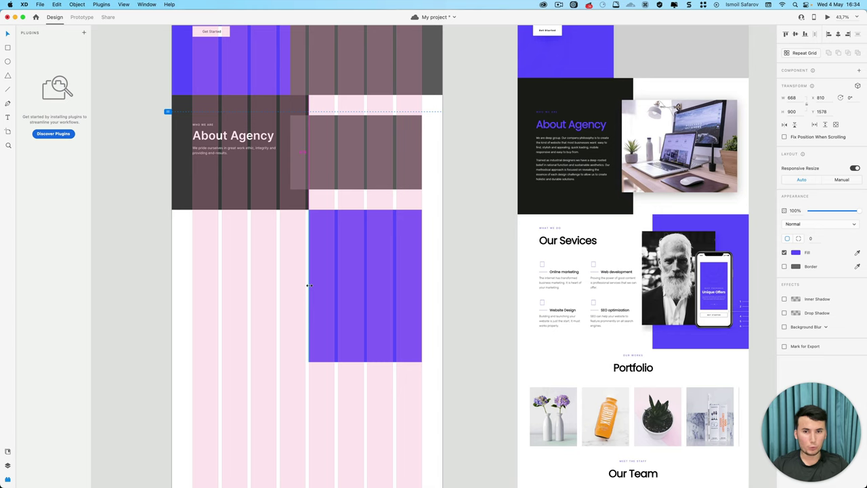
pyautogui.click(279, 306)
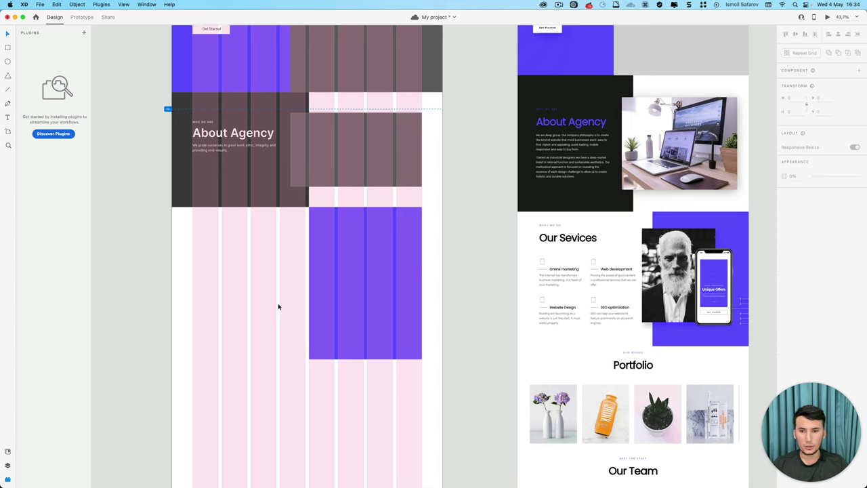
pyautogui.scroll(-2, 278, 305)
pyautogui.scroll(-2, 306, 201)
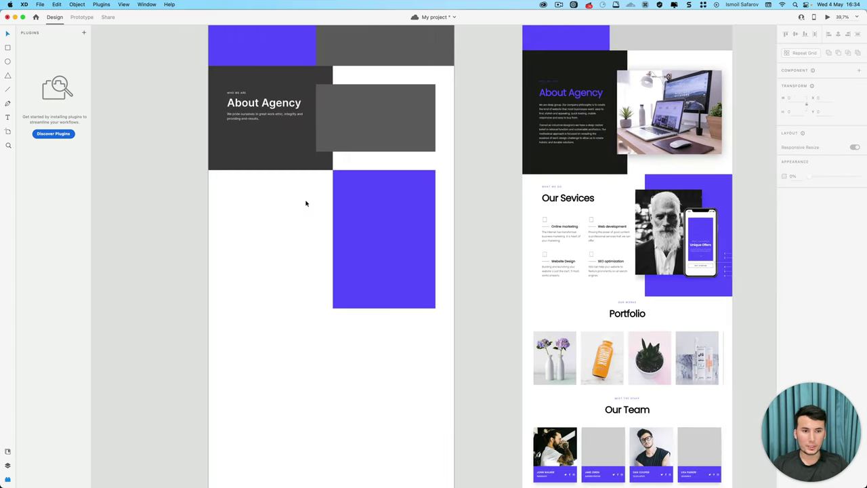
pyautogui.scroll(2, 352, 229)
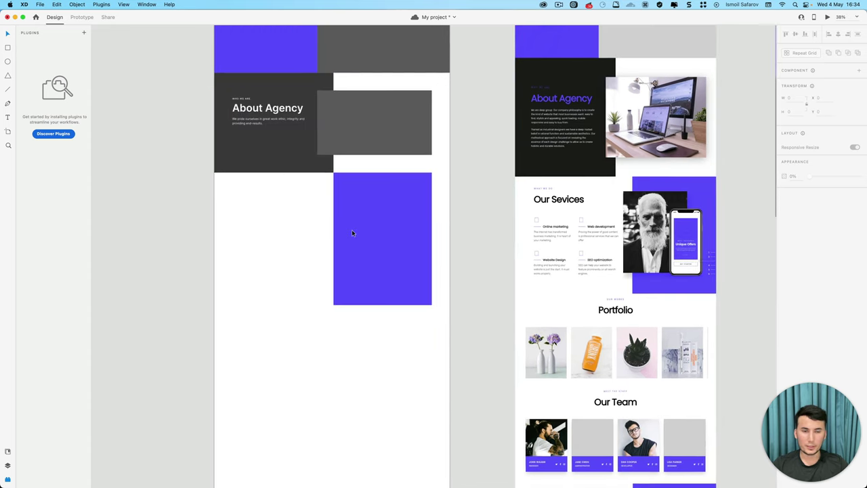
# Duplicate the grey About image into the services area, rotate it upright, and set its width to 600.
pyautogui.click(373, 101)
pyautogui.moveTo(373, 101); pyautogui.dragTo(289, 261)
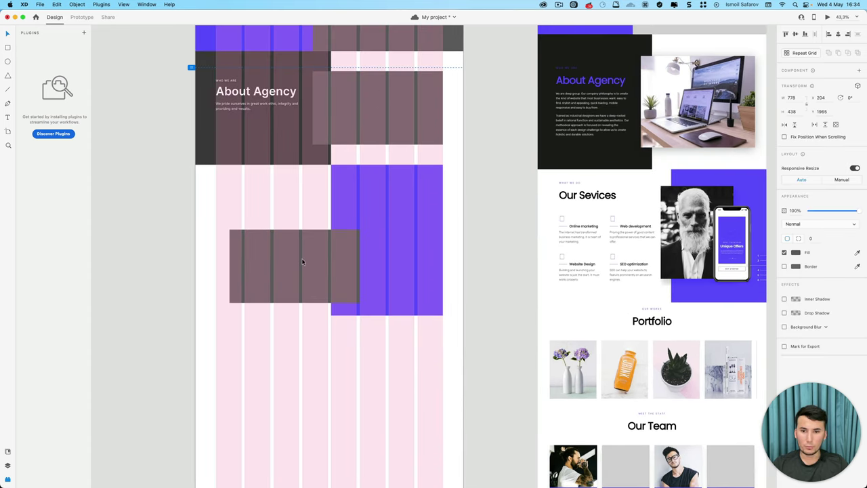
pyautogui.moveTo(361, 229)
pyautogui.mouseDown()
pyautogui.moveTo(329, 349)
pyautogui.moveTo(294, 300)
pyautogui.mouseUp()
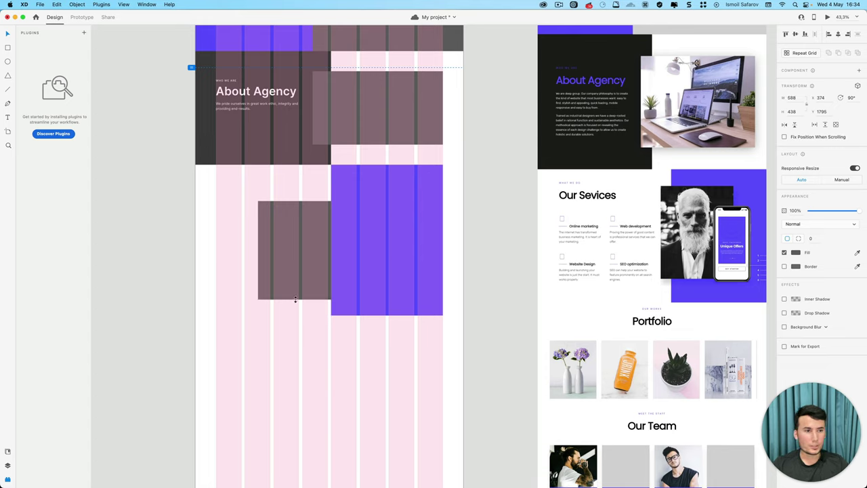
pyautogui.press('super+z')
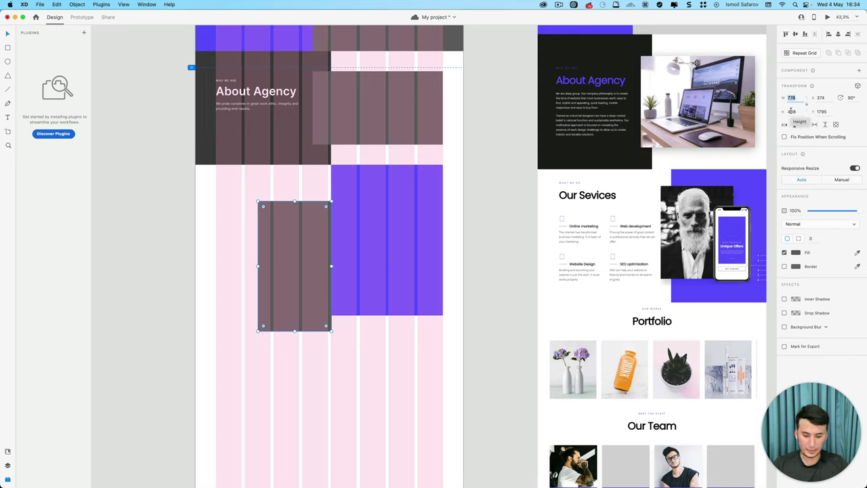
pyautogui.write('600')
pyautogui.press('Return')
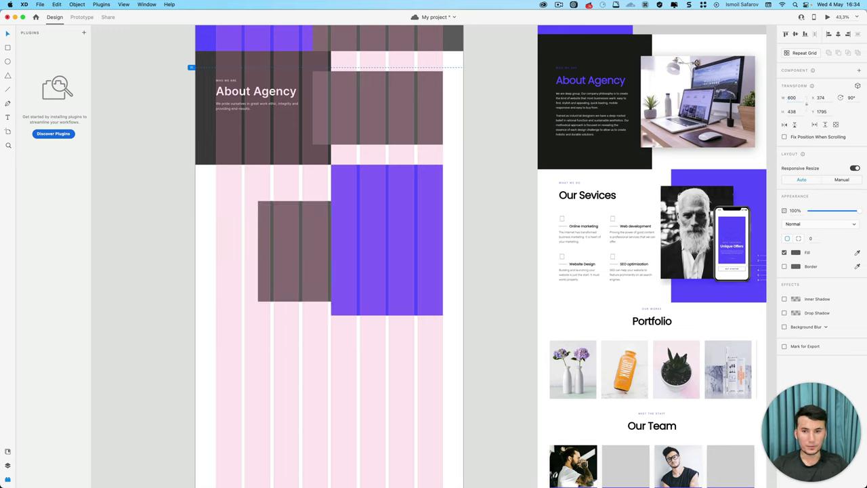
# Move the grey placeholder over the purple block, aligned with the About Agency image above.
pyautogui.moveTo(296, 250); pyautogui.dragTo(348, 244)
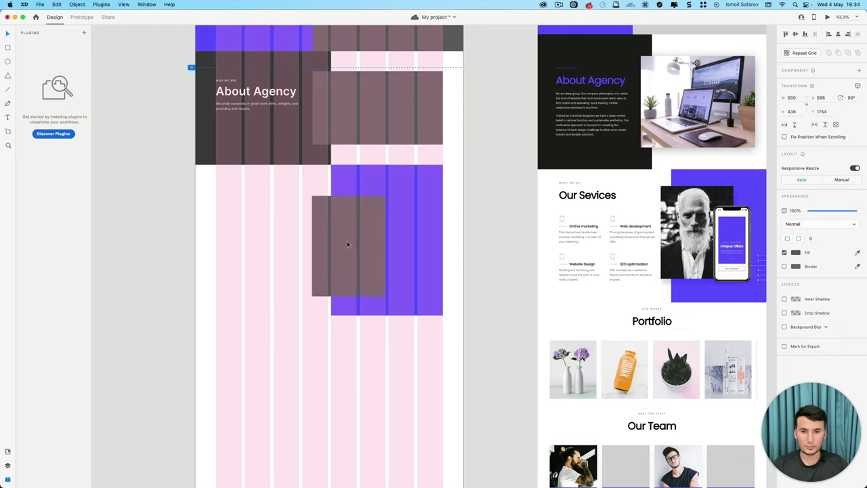
pyautogui.click(361, 121)
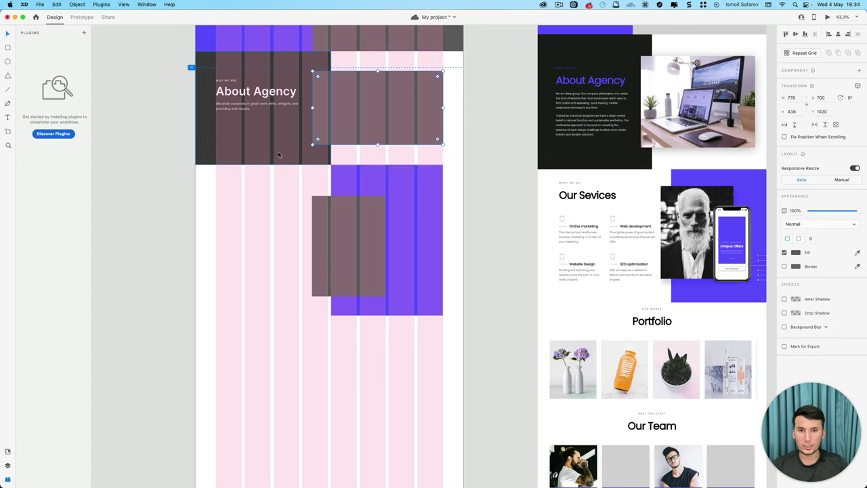
pyautogui.press('alt')
pyautogui.moveTo(326, 234); pyautogui.dragTo(326, 210)
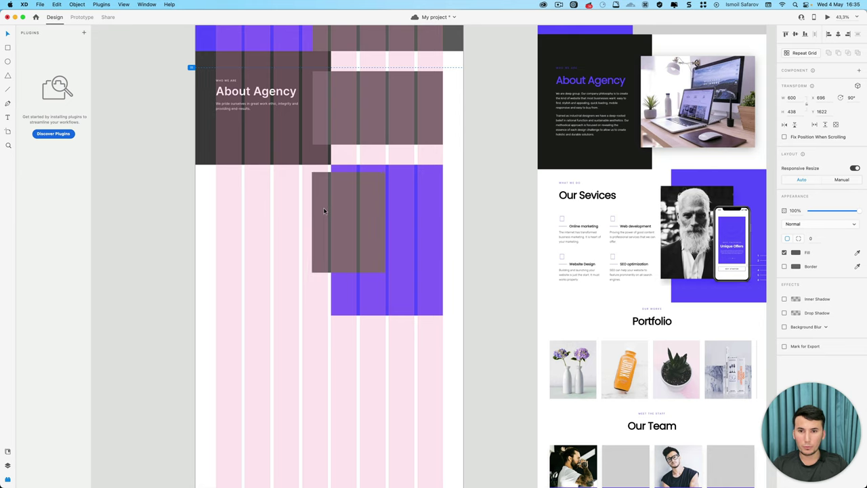
pyautogui.press('super+shift+apostrophe')
pyautogui.scroll(5, 292, 166)
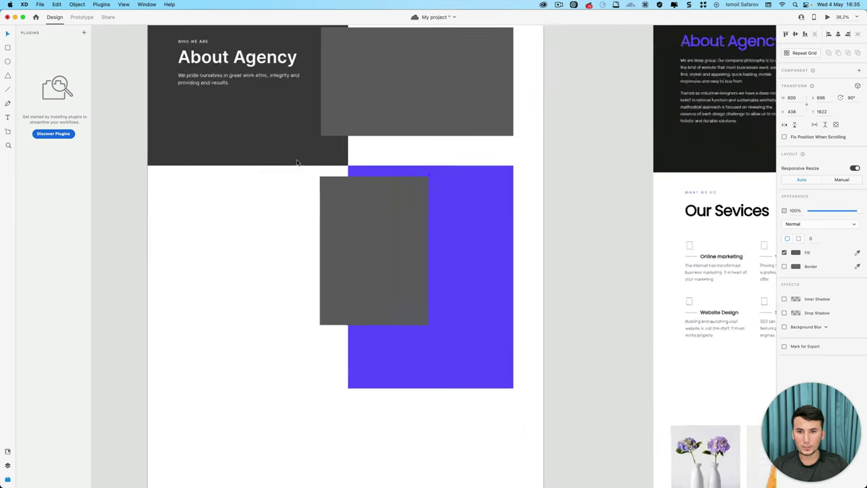
pyautogui.scroll(3, 292, 166)
pyautogui.moveTo(337, 225); pyautogui.dragTo(341, 181)
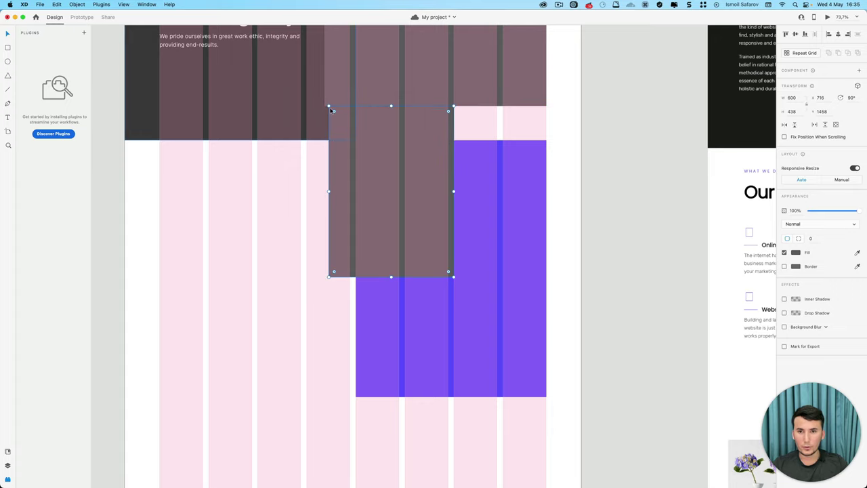
pyautogui.press('super+shift+apostrophe')
pyautogui.scroll(3, 320, 103)
pyautogui.scroll(5, 320, 103)
pyautogui.scroll(3, 320, 103)
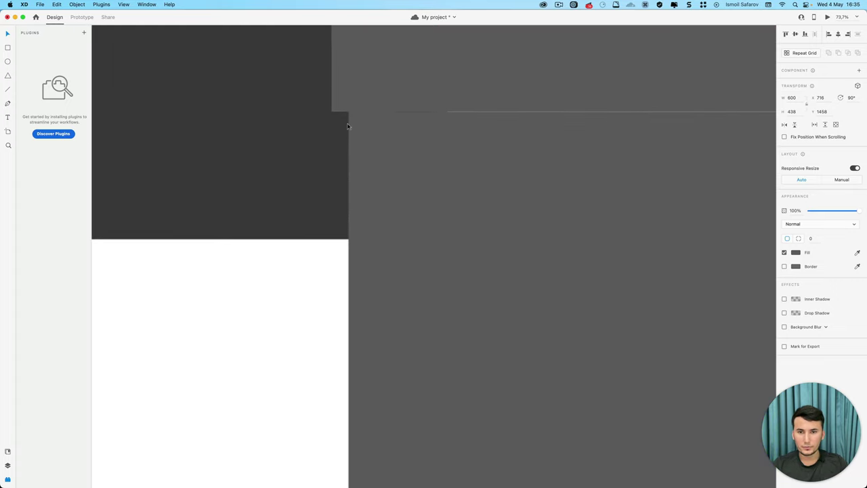
# Nudge the grey placeholder left, then down to Y 1728 over the purple block.
pyautogui.press('super+shift+apostrophe')
pyautogui.press('Left')
pyautogui.press('Left')
pyautogui.press('Left')
pyautogui.press('Left')
pyautogui.press('Left')
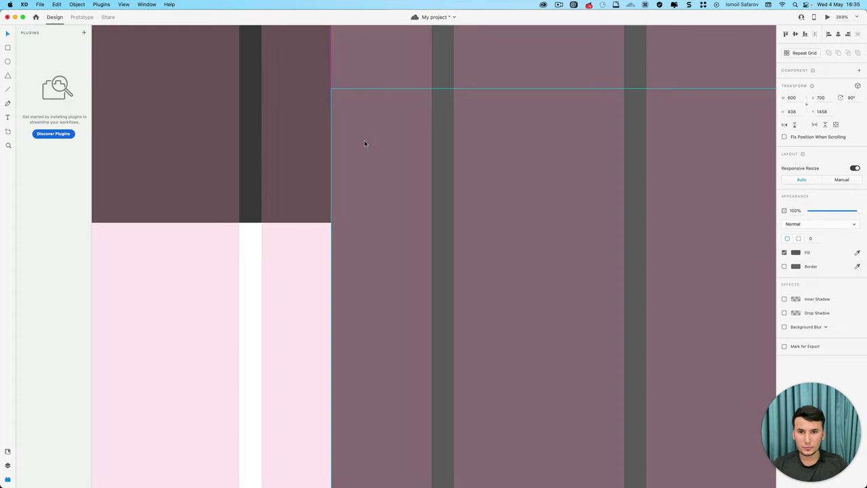
pyautogui.press('Left')
pyautogui.press('super+shift+apostrophe')
pyautogui.press('Left')
pyautogui.press('Left')
pyautogui.scroll(-5, 364, 150)
pyautogui.scroll(-2, 364, 150)
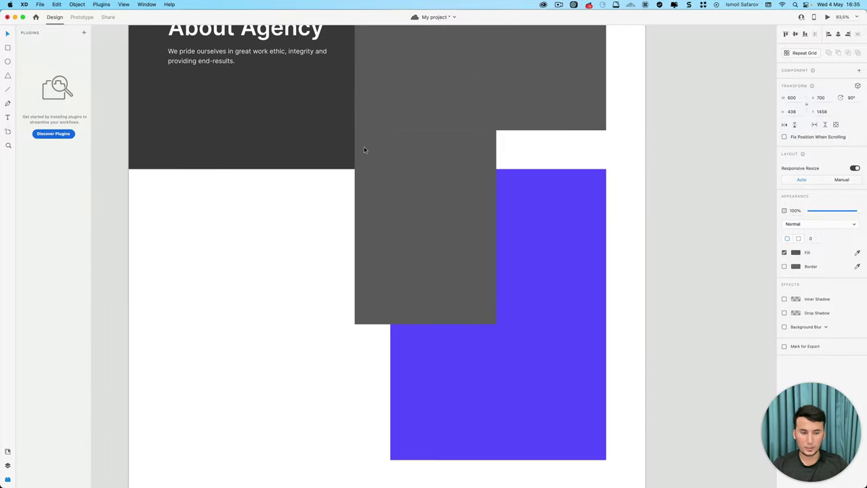
pyautogui.press('super+shift+apostrophe')
pyautogui.hotkey('shift', 'Down')
pyautogui.hotkey('shift', 'Down')
pyautogui.hotkey('shift', 'Down')
pyautogui.hotkey('shift', 'Down')
pyautogui.hotkey('shift', 'Down')
pyautogui.hotkey('shift', 'Down')
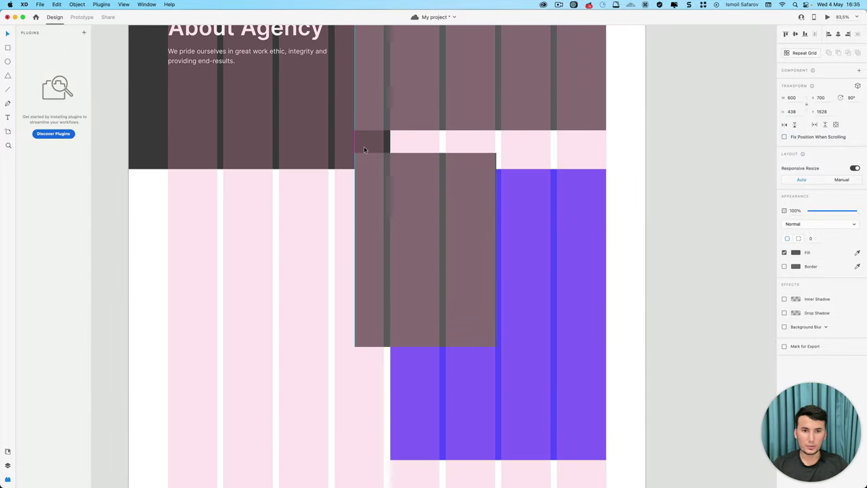
pyautogui.hotkey('shift', 'Down')
pyautogui.hotkey('shift', 'Down')
pyautogui.hotkey('shift', 'Down')
pyautogui.hotkey('shift', 'Down')
pyautogui.hotkey('shift', 'Down')
pyautogui.hotkey('shift', 'Down')
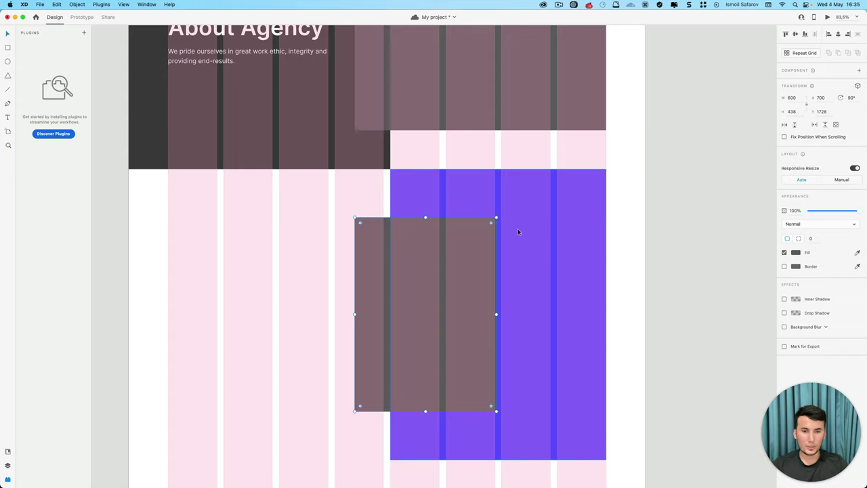
pyautogui.scroll(-1, 518, 228)
pyautogui.scroll(-2, 518, 229)
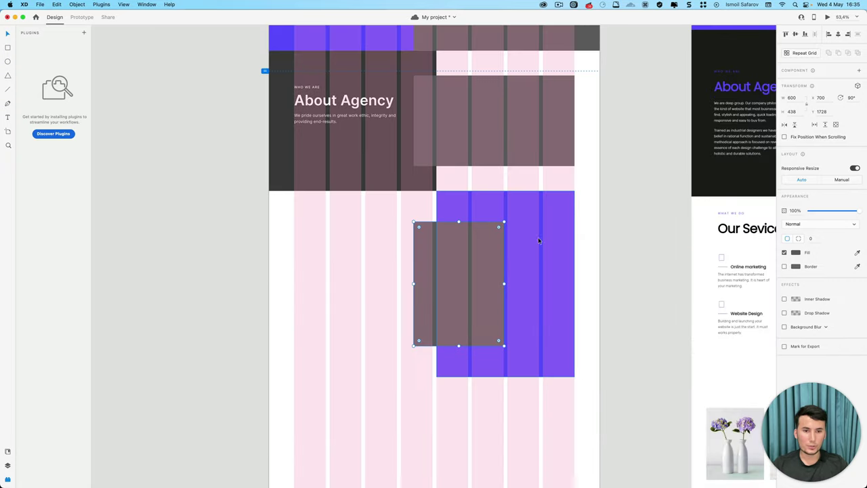
pyautogui.scroll(-1, 389, 244)
pyautogui.scroll(-1, 387, 244)
pyautogui.scroll(-1, 388, 244)
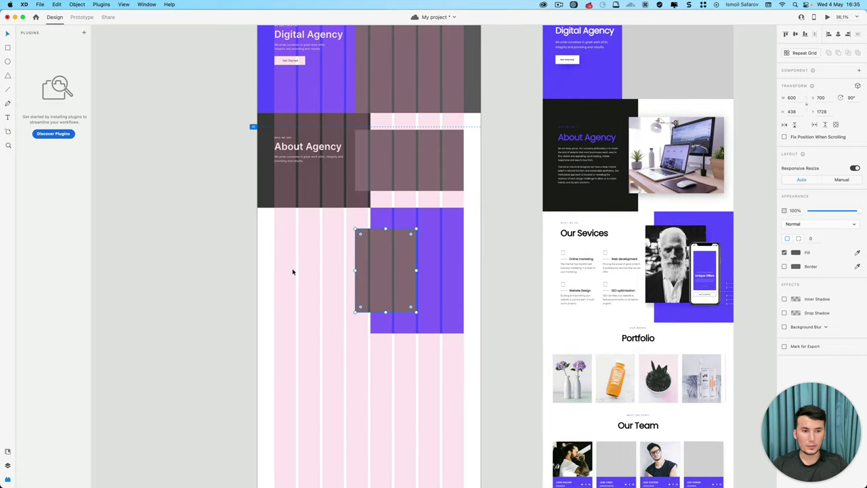
pyautogui.scroll(1, 761, 285)
pyautogui.scroll(1, 761, 284)
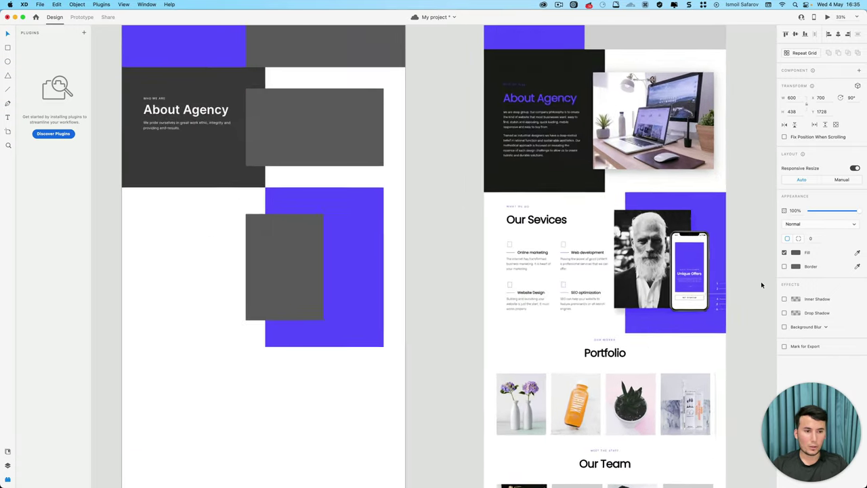
pyautogui.scroll(1, 761, 285)
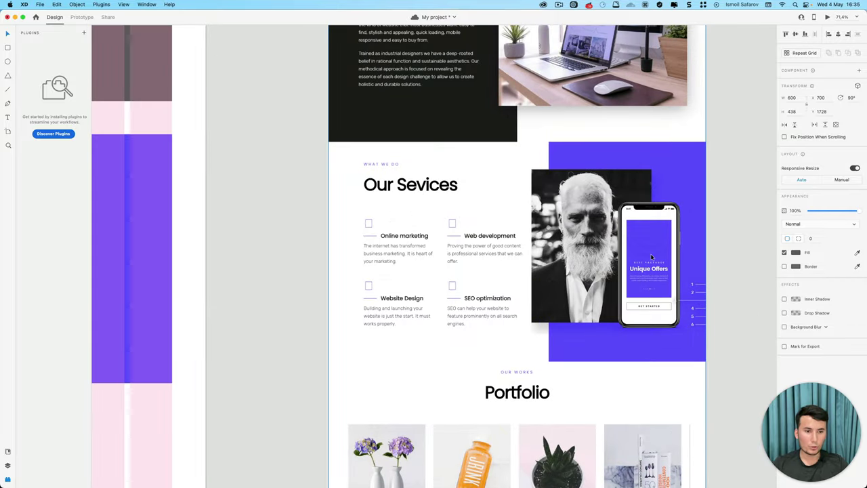
pyautogui.scroll(-3, 631, 255)
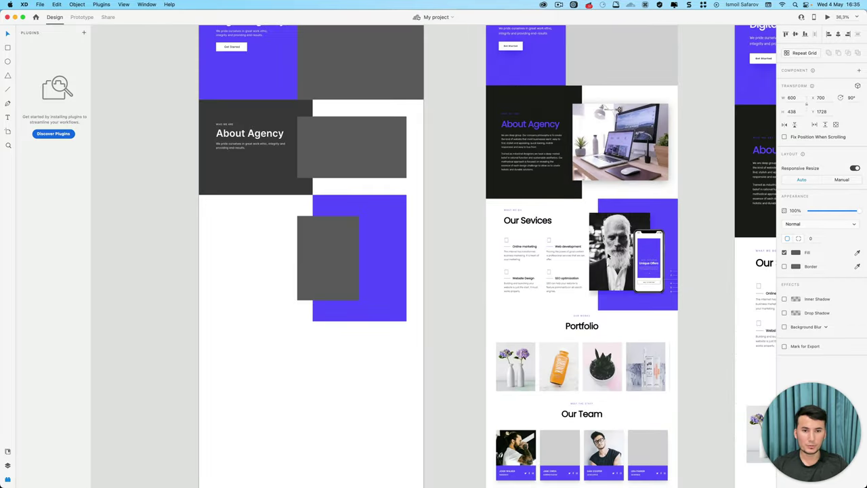
pyautogui.scroll(1, 155, 256)
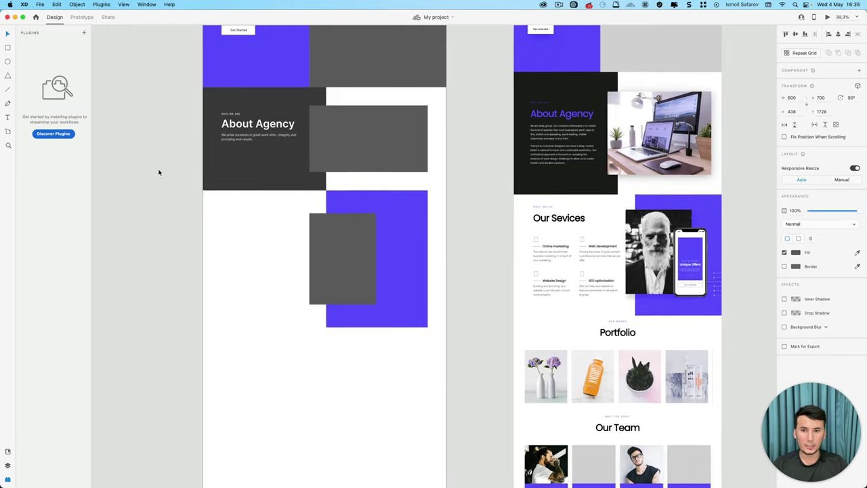
pyautogui.scroll(2, 159, 172)
pyautogui.scroll(4, 159, 172)
pyautogui.scroll(-2, 159, 172)
pyautogui.scroll(-1, 176, 230)
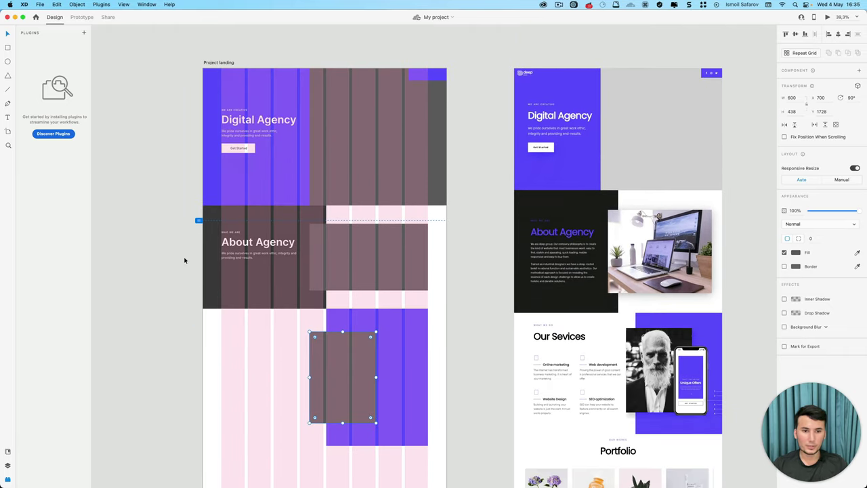
pyautogui.scroll(1, 181, 210)
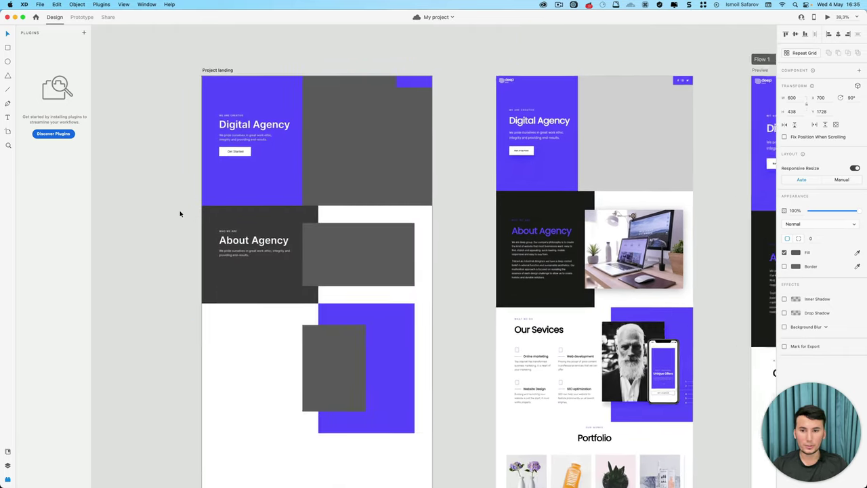
pyautogui.scroll(2, 181, 212)
pyautogui.scroll(3, 199, 245)
pyautogui.scroll(2, 200, 245)
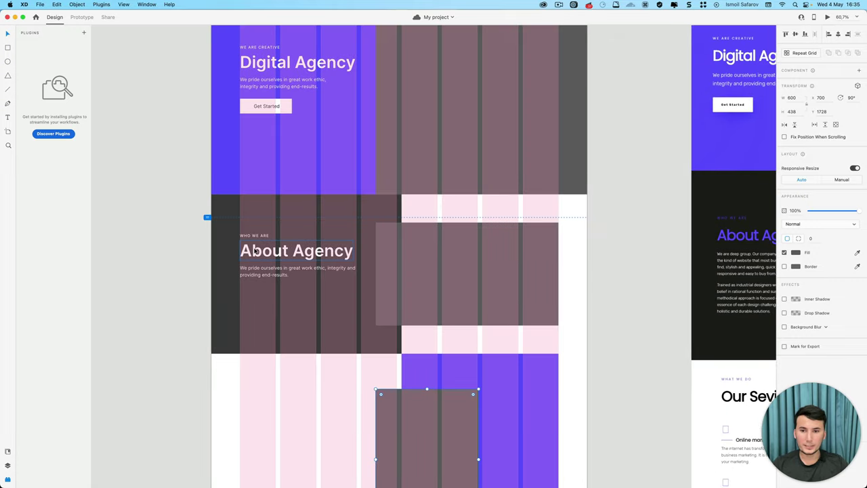
pyautogui.click(242, 249)
pyautogui.scroll(2, 206, 130)
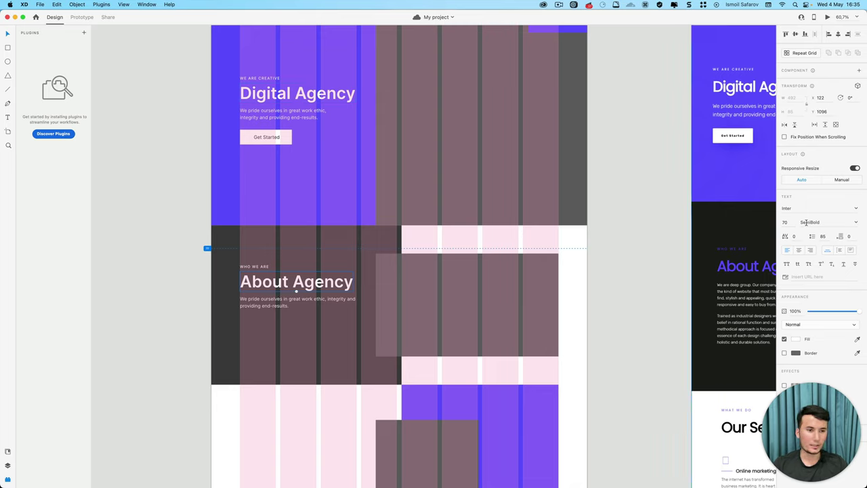
# Set the About Agency heading to font size 60 and nudge it into position.
pyautogui.write('6')
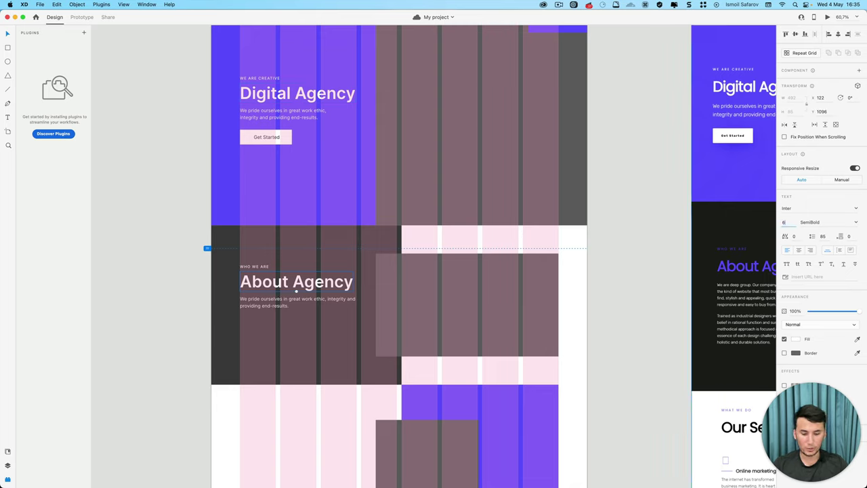
pyautogui.press('Return')
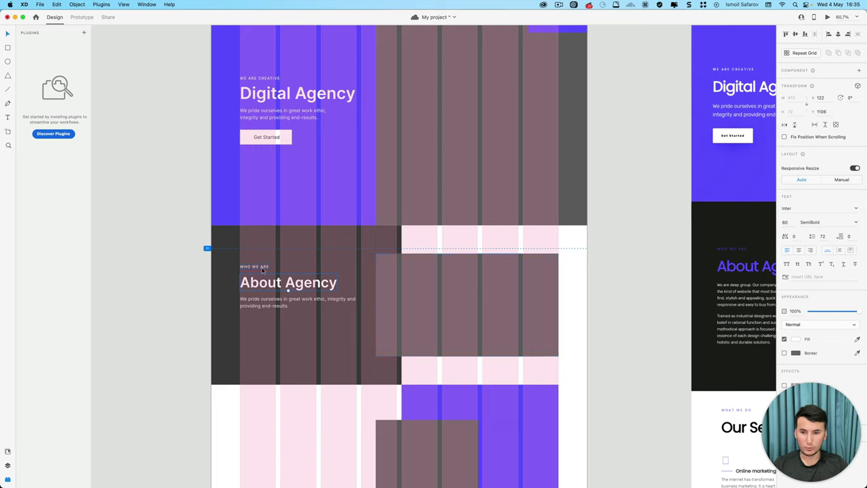
pyautogui.hotkey('shift', 'Up')
pyautogui.hotkey('shift', 'Up')
pyautogui.hotkey('shift', 'Down')
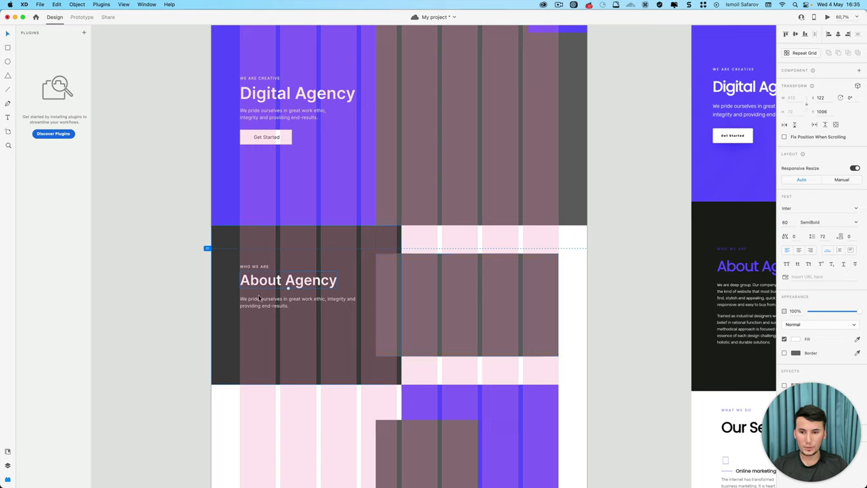
pyautogui.press('Escape')
# Raise the paragraph closer to the heading, then drag a heading copy into the white section.
pyautogui.click(263, 285)
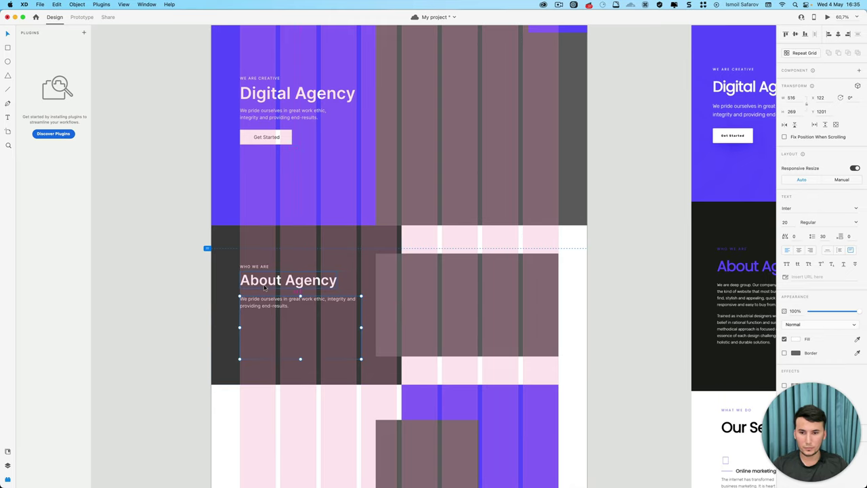
pyautogui.hotkey('shift', 'Up')
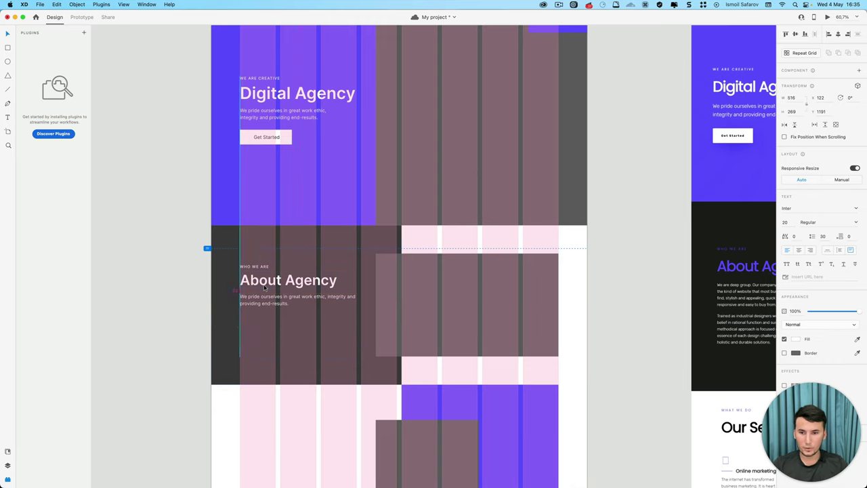
pyautogui.press('Up')
pyautogui.press('Up')
pyautogui.press('Up')
pyautogui.click(265, 277)
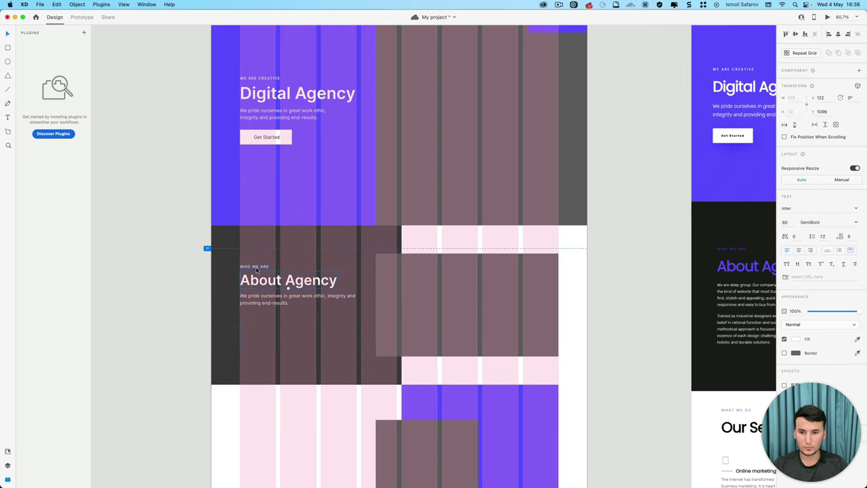
pyautogui.moveTo(264, 280); pyautogui.dragTo(264, 418)
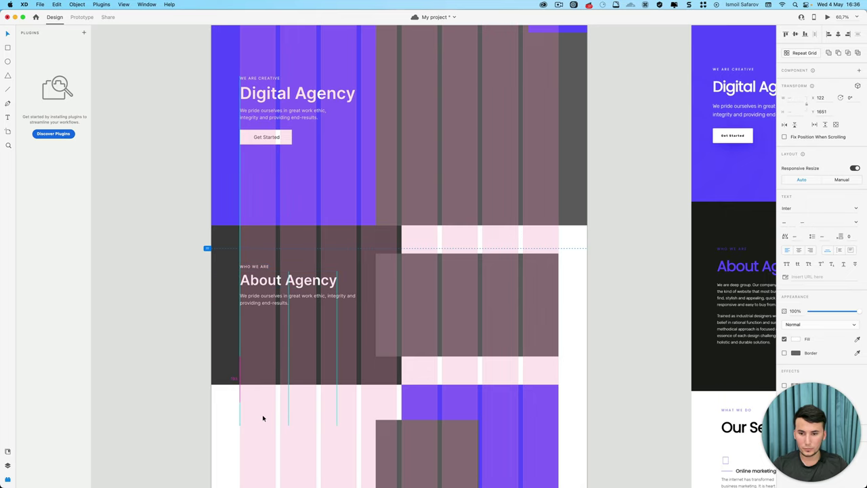
# Colour the copied WHO WE ARE / About Agency text dark grey #282828.
pyautogui.click(796, 338)
pyautogui.moveTo(717, 334); pyautogui.dragTo(686, 357)
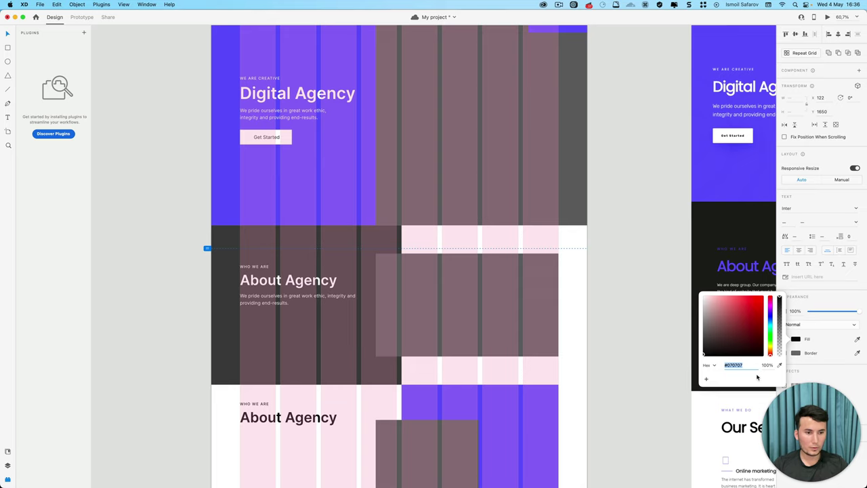
pyautogui.write('28282')
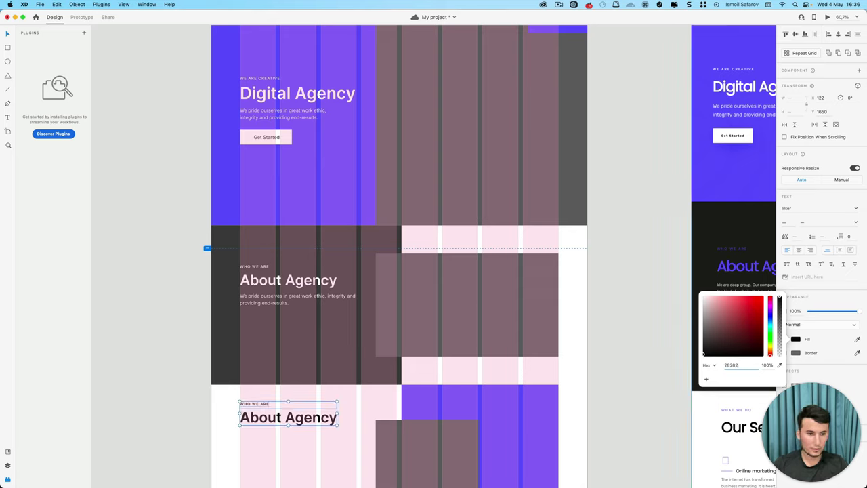
pyautogui.write('8')
pyautogui.press('Return')
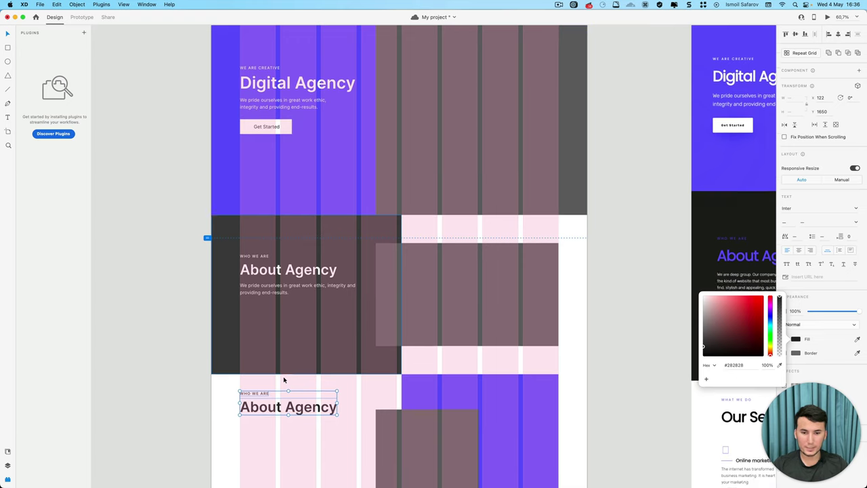
pyautogui.scroll(-3, 284, 380)
pyautogui.hscroll(2, 283, 376)
pyautogui.click(579, 328)
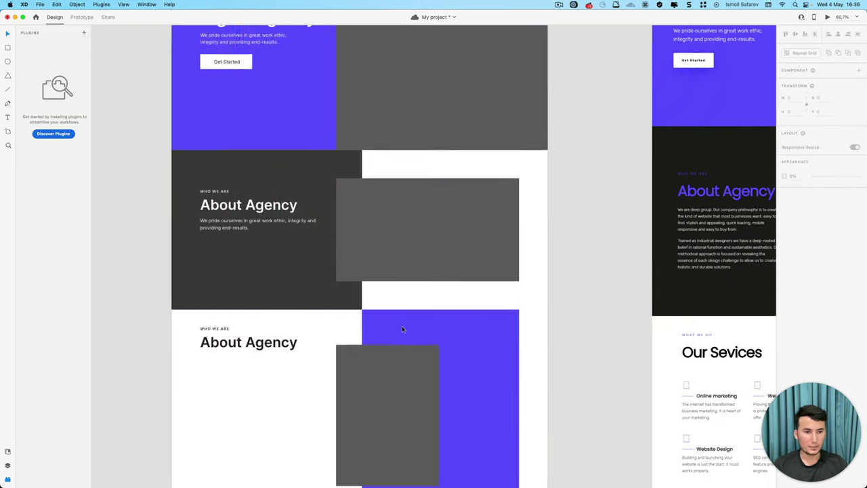
pyautogui.scroll(-3, 271, 328)
# Select the copied heading group in the white section and nudge it down.
pyautogui.scroll(2, 246, 324)
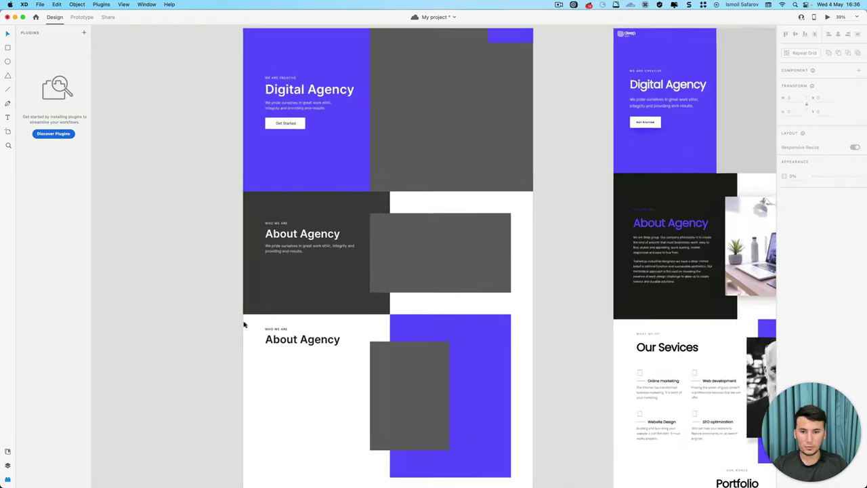
pyautogui.scroll(2, 246, 325)
pyautogui.click(434, 244)
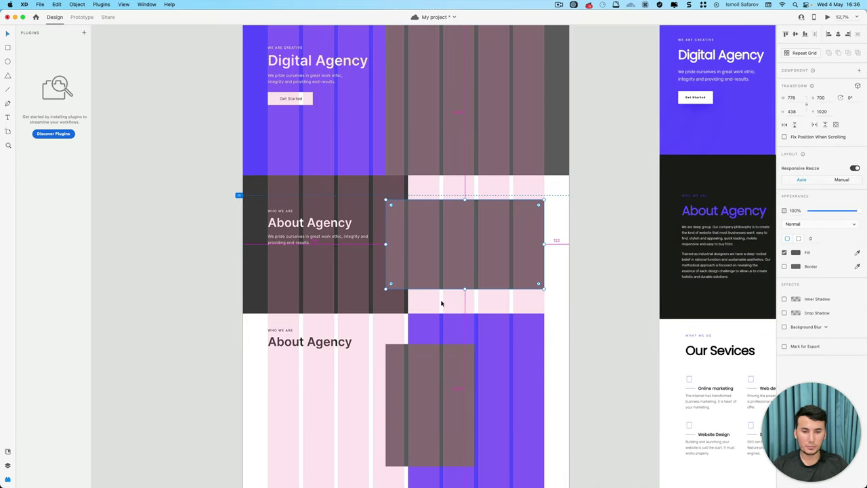
pyautogui.click(295, 346)
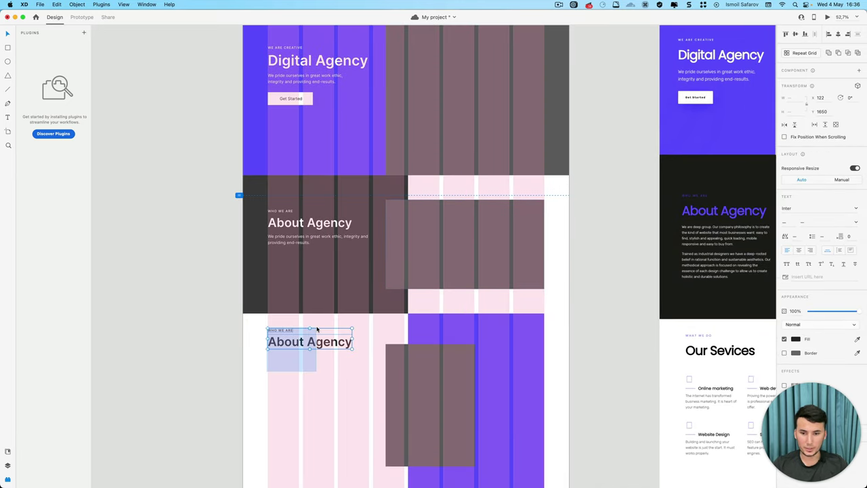
pyautogui.moveTo(294, 346); pyautogui.dragTo(316, 329)
pyautogui.click(299, 334)
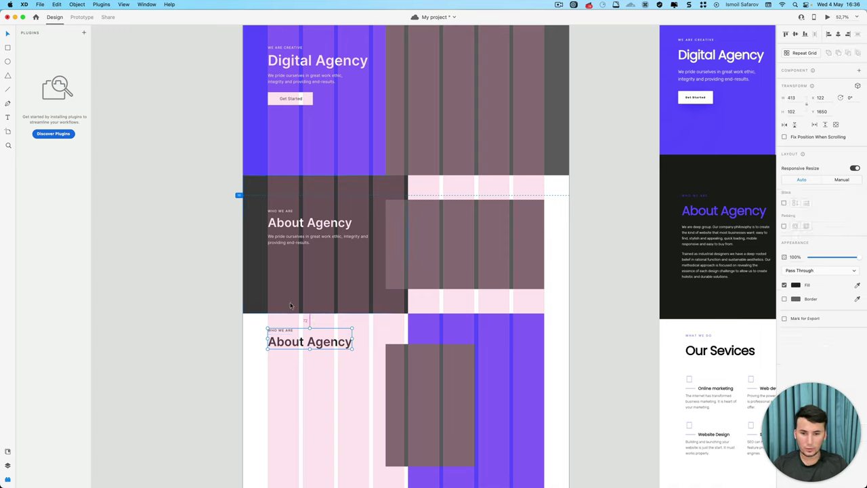
pyautogui.press('Down')
pyautogui.press('Down')
pyautogui.press('Down')
pyautogui.press('Down')
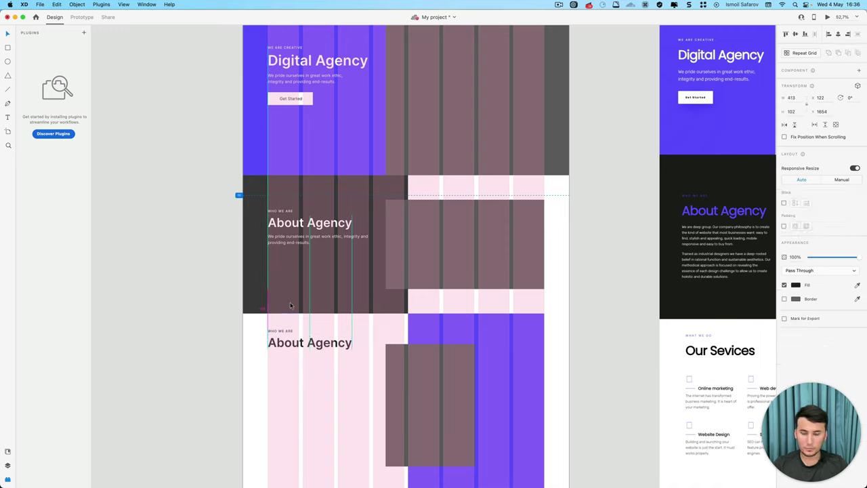
pyautogui.press('Down')
pyautogui.press('Down')
pyautogui.press('Down')
pyautogui.press('Down')
pyautogui.press('Down')
pyautogui.press('Down')
# Fine-tune the heading group's spacing below the dark section until it sits at Y 1698.
pyautogui.hscroll(2, 291, 304)
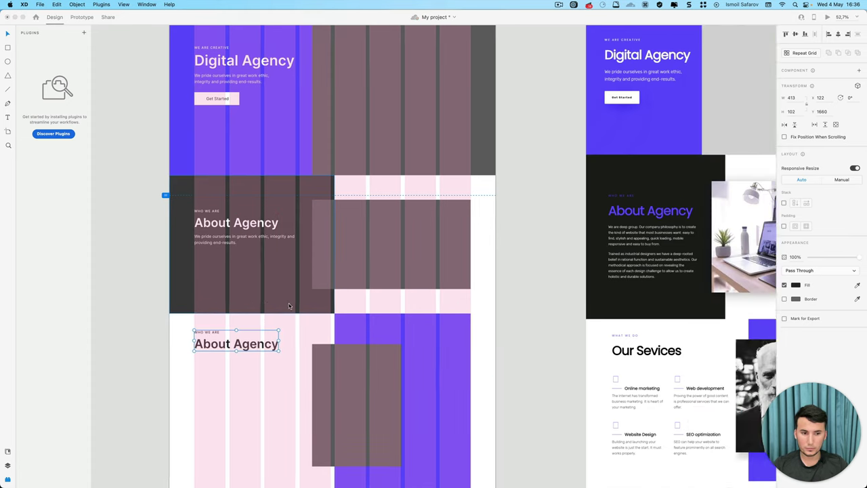
pyautogui.hscroll(5, 289, 305)
pyautogui.hscroll(-2, 290, 305)
pyautogui.hscroll(-4, 288, 304)
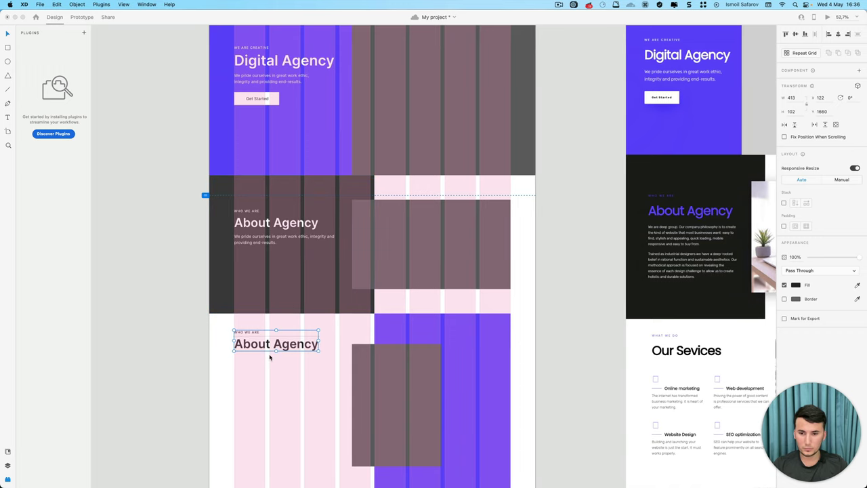
pyautogui.press('alt')
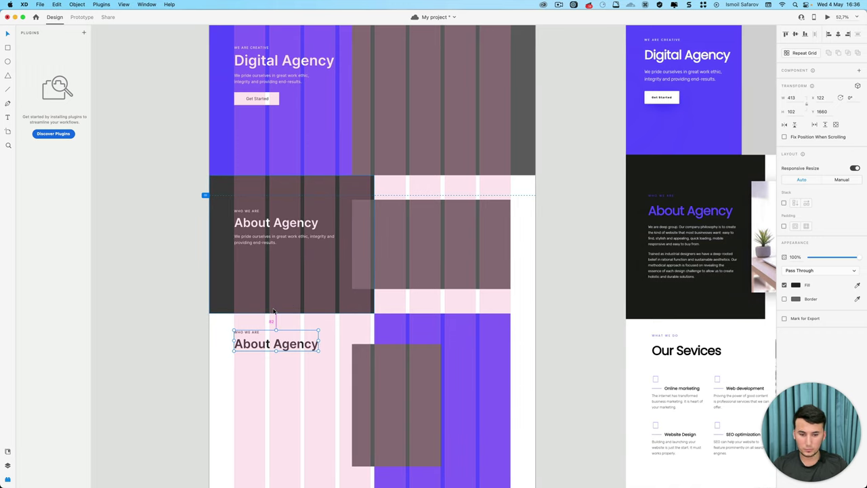
pyautogui.hotkey('shift', 'Down')
pyautogui.hotkey('shift', 'Down')
pyautogui.hotkey('shift', 'Down')
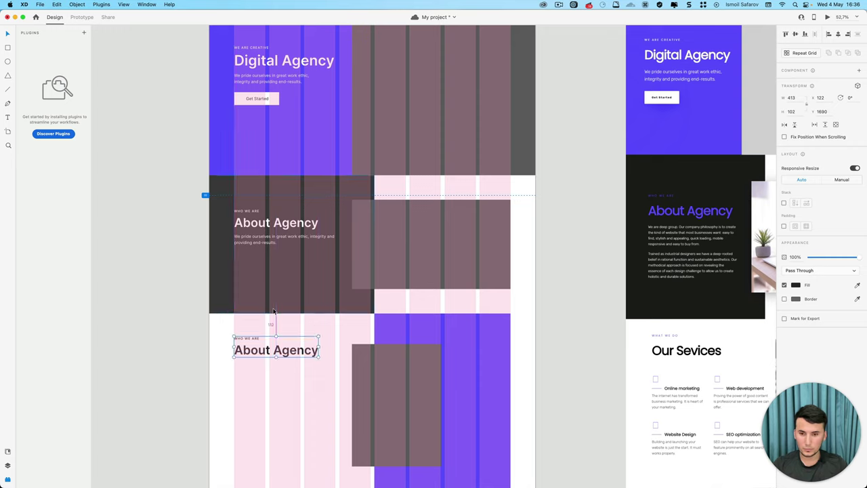
pyautogui.hotkey('shift', 'Down')
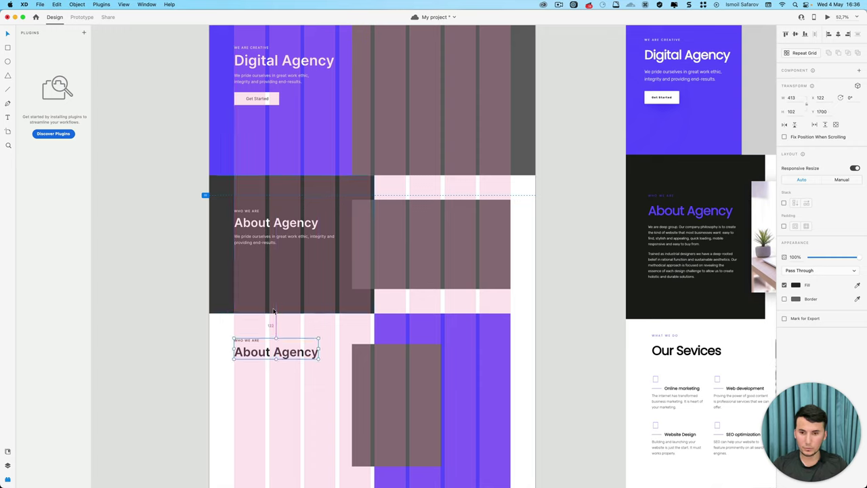
pyautogui.press('Up')
pyautogui.press('Up')
pyautogui.press('Up')
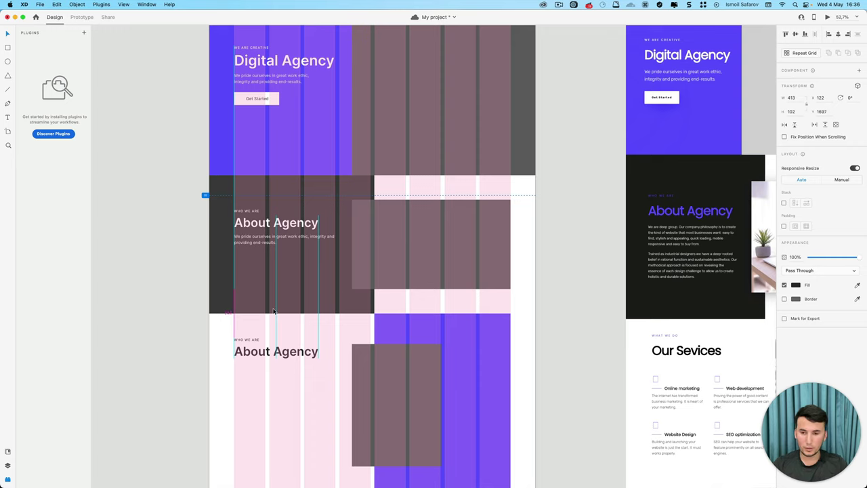
pyautogui.press('Down')
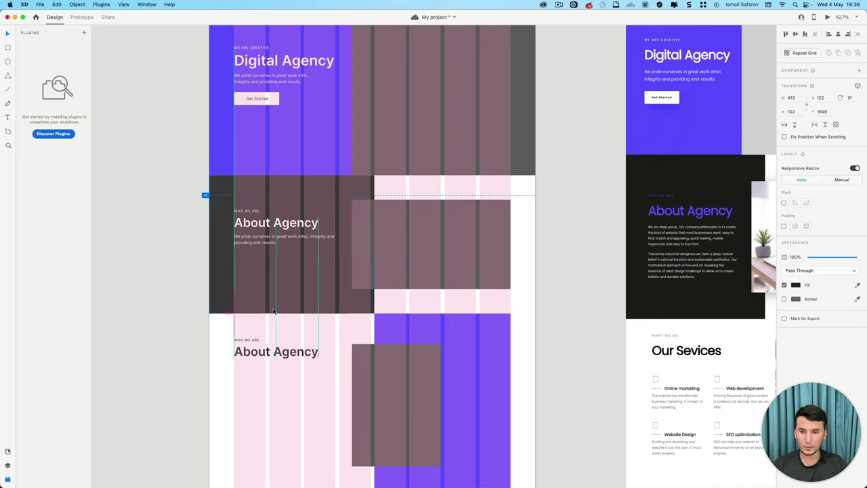
# Change the copied heading text to 'Our Services'.
pyautogui.doubleClick(250, 352)
pyautogui.write('O')
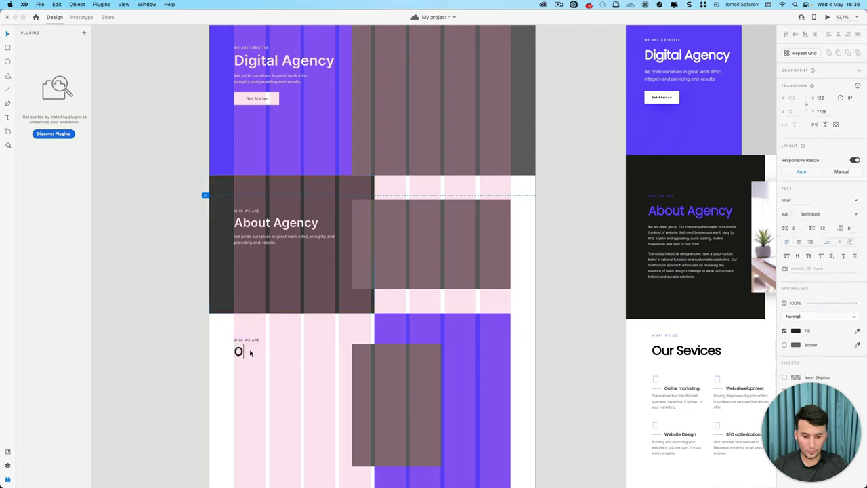
pyautogui.write('UR')
pyautogui.press('BackSpace')
pyautogui.press('BackSpace')
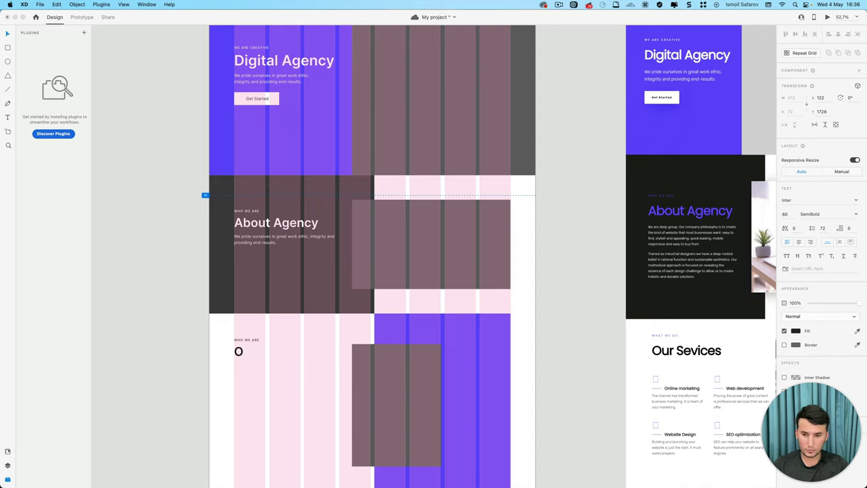
pyautogui.write('ure')
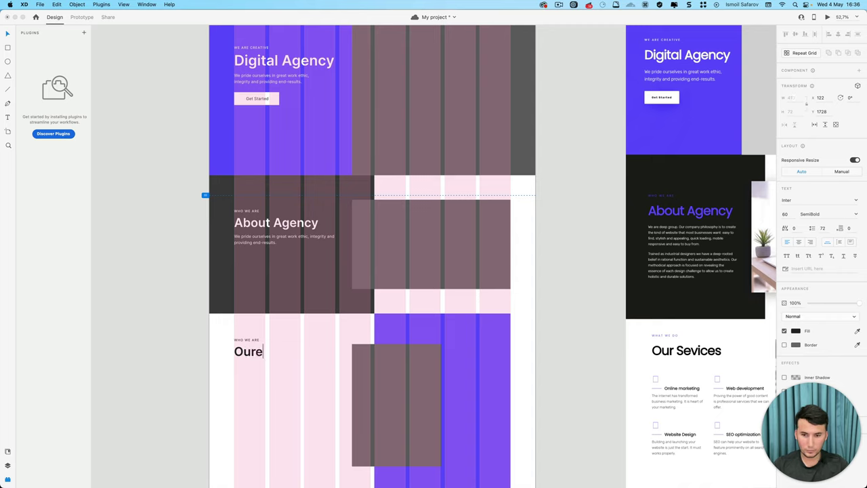
pyautogui.press('BackSpace')
pyautogui.write('Ser')
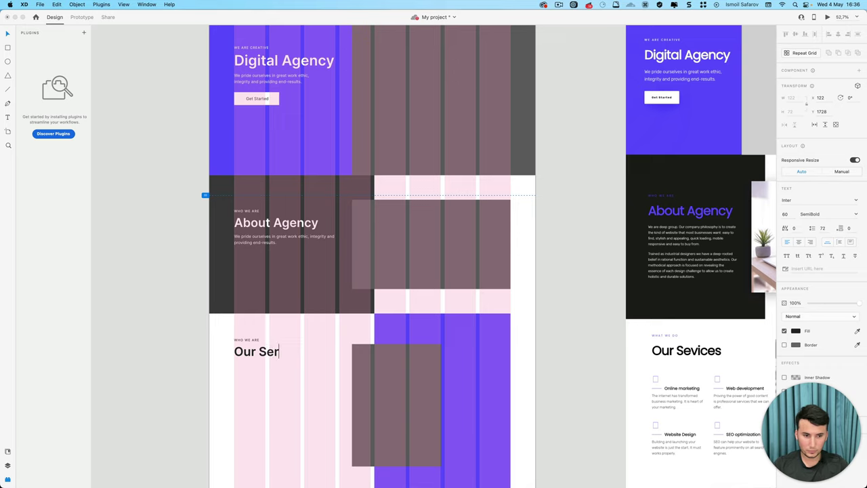
pyautogui.write('vice')
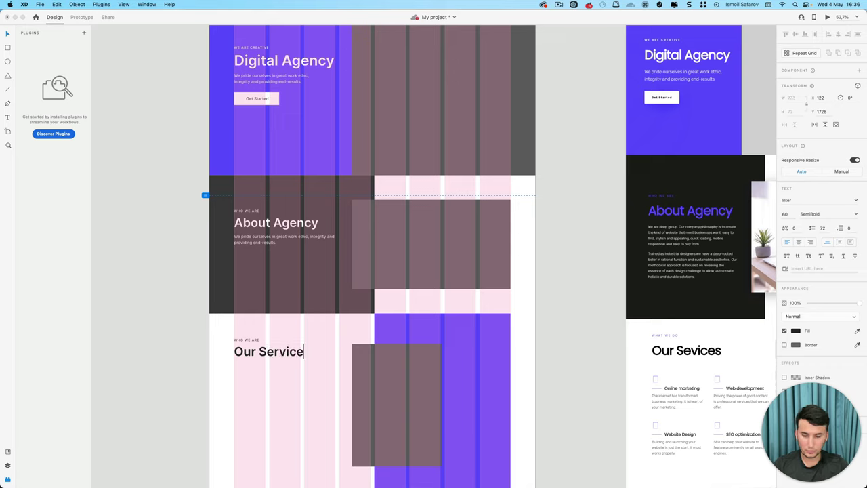
pyautogui.write('s')
pyautogui.press('Escape')
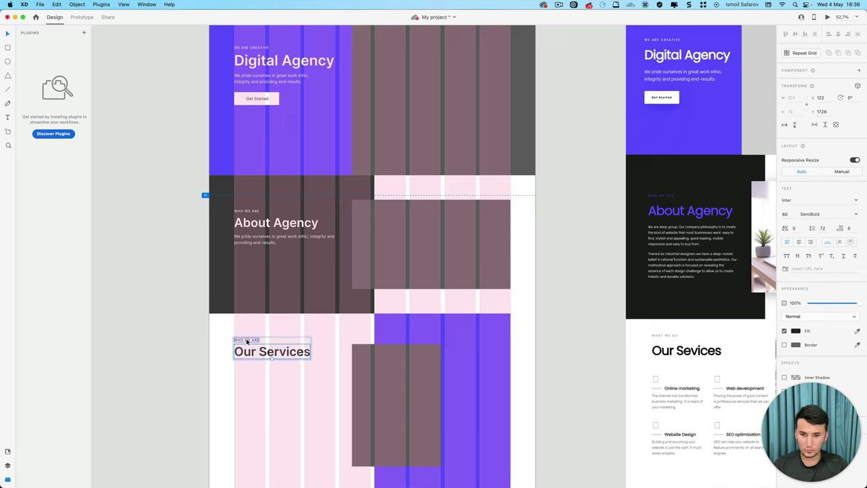
# Change the small label above it to 'WHAT WE DO'.
pyautogui.doubleClick(247, 339)
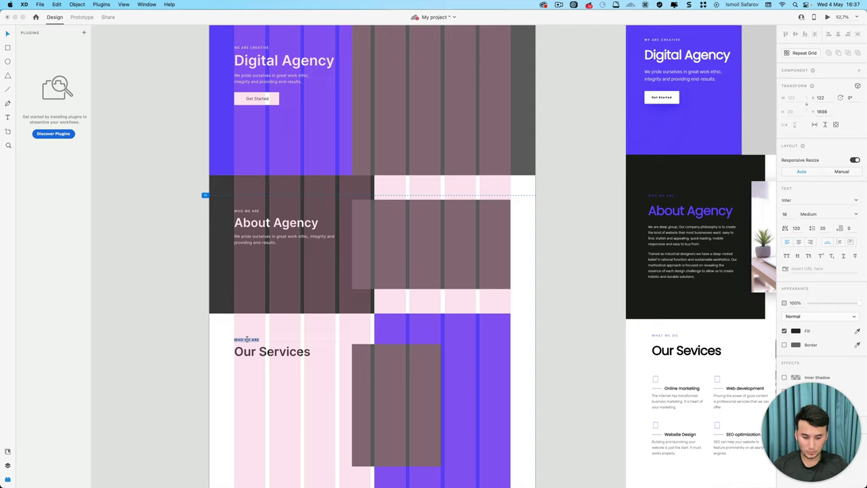
pyautogui.write('Wha')
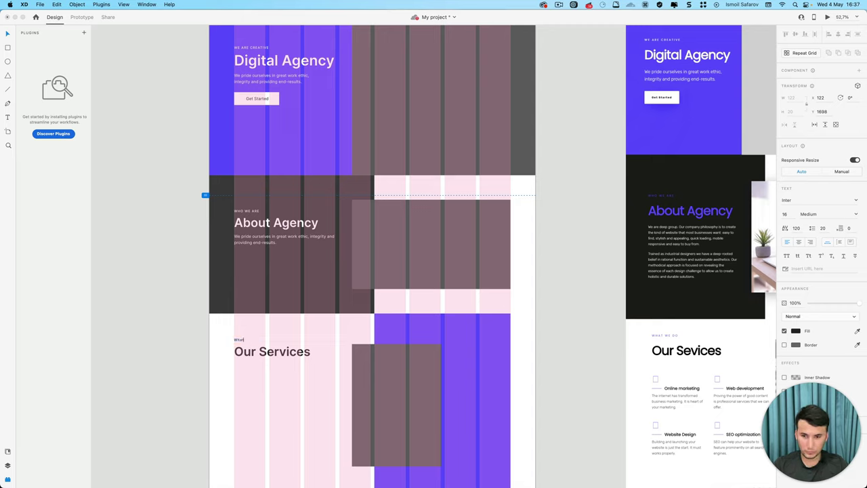
pyautogui.write('t')
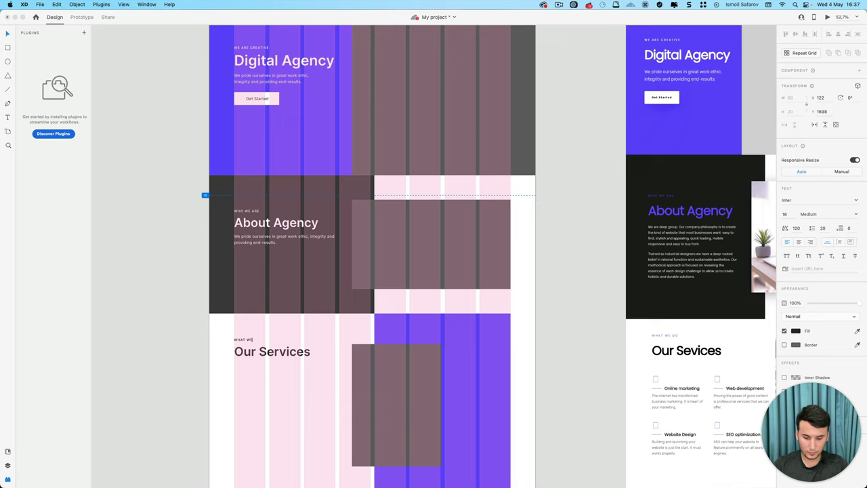
pyautogui.write('DO')
pyautogui.press('Escape')
pyautogui.click(191, 350)
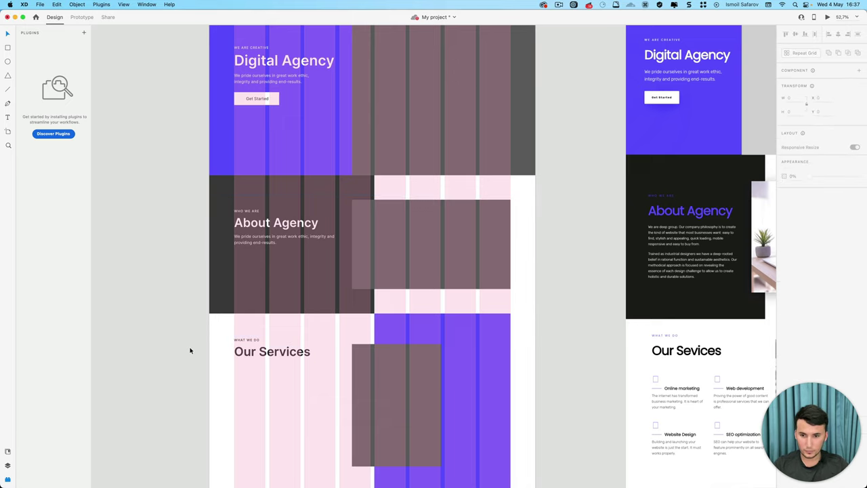
pyautogui.click(254, 341)
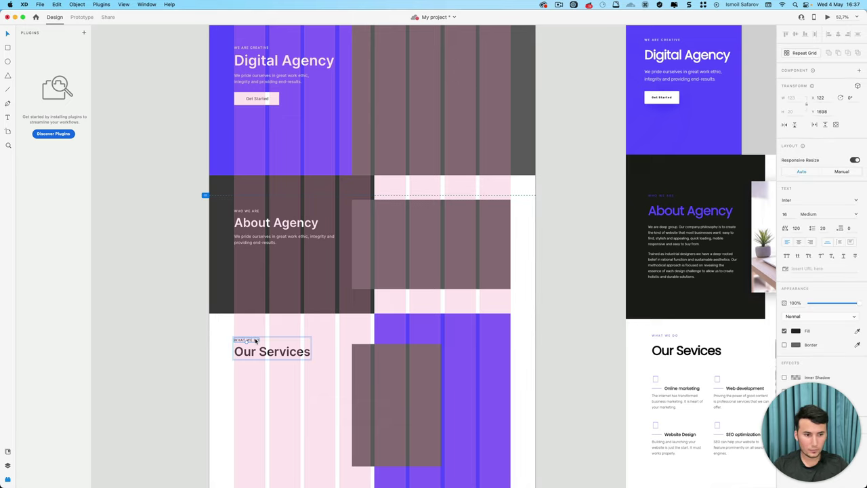
pyautogui.scroll(-2, 255, 341)
pyautogui.hscroll(1, 255, 341)
pyautogui.click(250, 312)
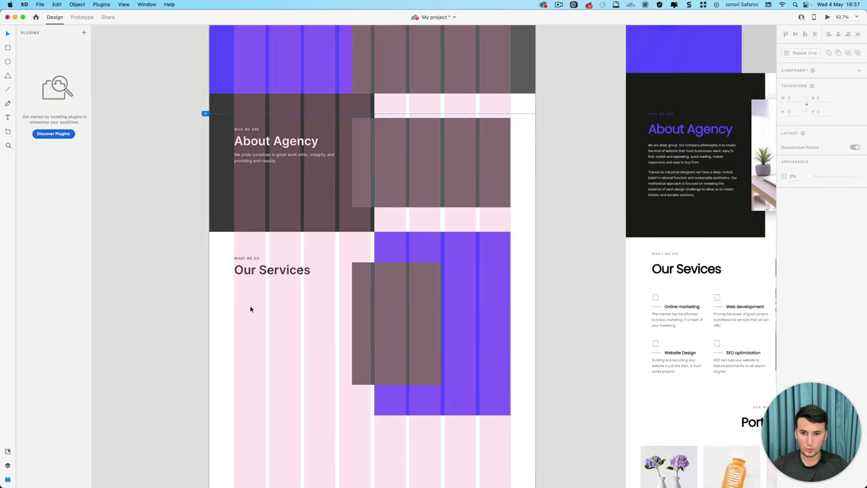
pyautogui.hscroll(3, 251, 309)
pyautogui.hscroll(2, 251, 310)
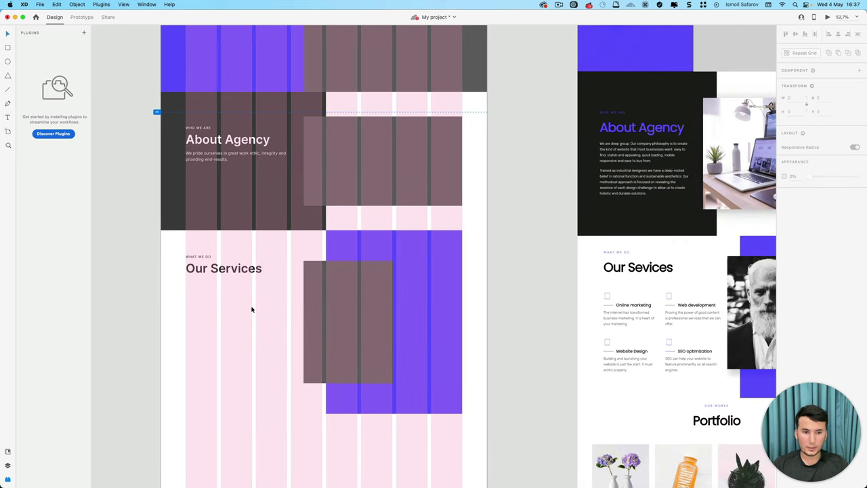
# Pan across the reference artboard to compare the services layout.
pyautogui.hscroll(5, 258, 310)
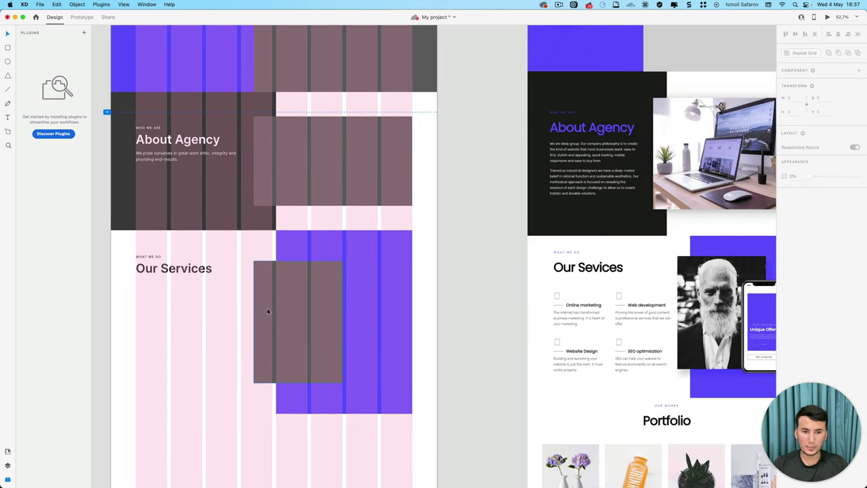
pyautogui.hscroll(1, 526, 353)
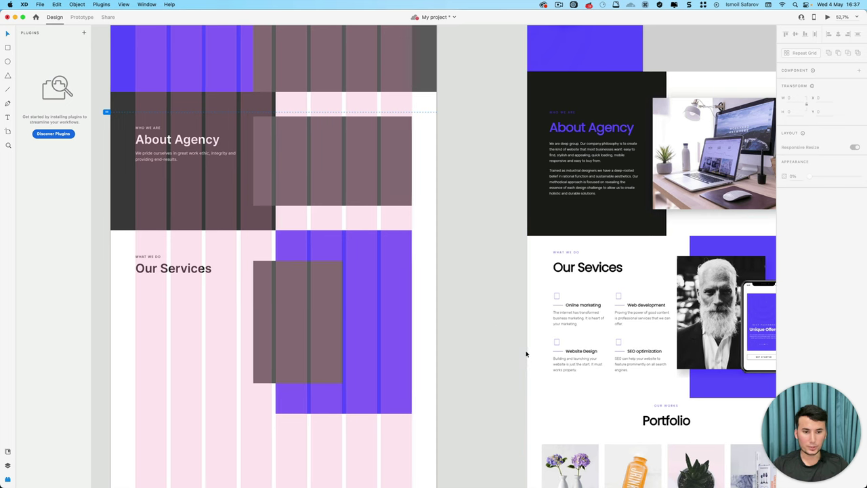
pyautogui.hscroll(5, 526, 353)
pyautogui.scroll(-6, 520, 355)
pyautogui.hscroll(-4, 521, 355)
pyautogui.hscroll(3, 521, 355)
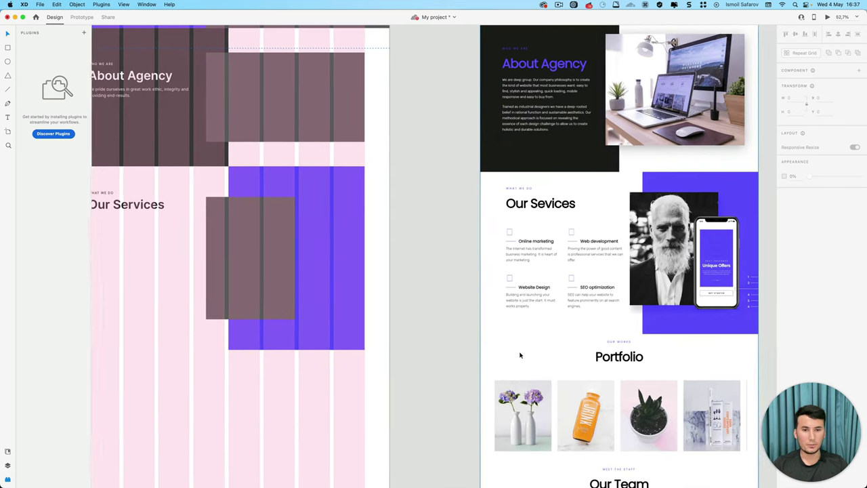
pyautogui.hscroll(-3, 521, 354)
pyautogui.scroll(-1, 520, 354)
pyautogui.hscroll(3, 520, 354)
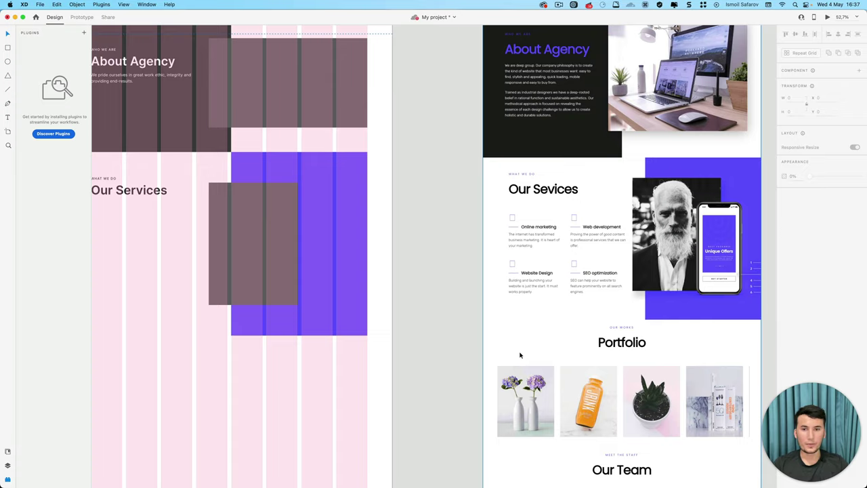
pyautogui.scroll(-5, 521, 355)
pyautogui.hscroll(-3, 521, 355)
pyautogui.hscroll(-5, 520, 355)
pyautogui.hscroll(5, 520, 355)
pyautogui.scroll(1, 521, 355)
pyautogui.hscroll(2, 520, 356)
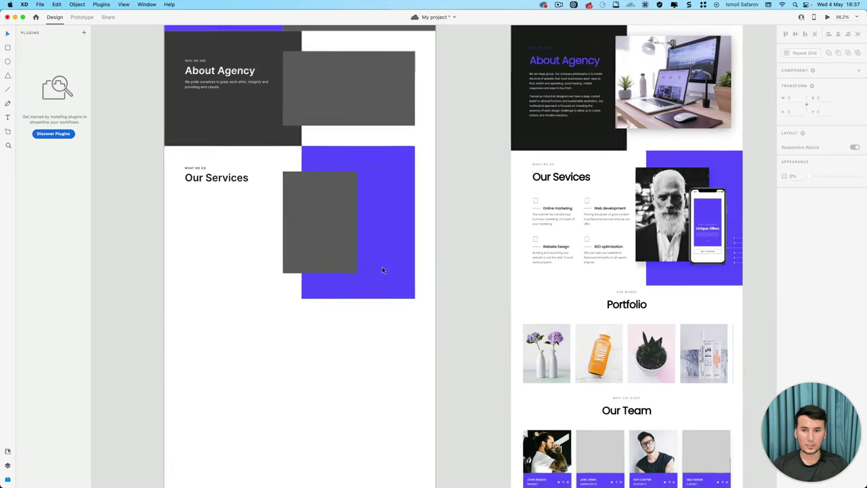
# Save the project and toggle the layout grid to check the Our Services heading alignment.
pyautogui.press('super+shift+apostrophe')
pyautogui.press('super+s')
pyautogui.hscroll(-3, 193, 215)
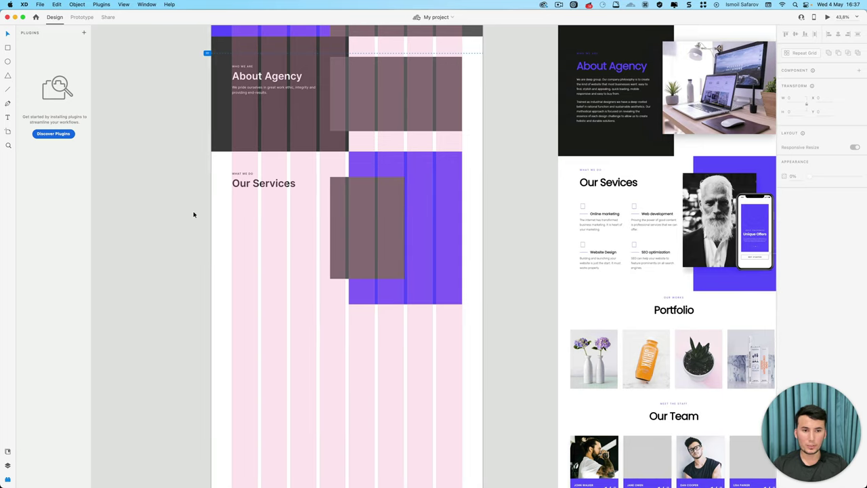
pyautogui.press('super+shift+apostrophe')
pyautogui.scroll(3, 194, 214)
pyautogui.scroll(3, 193, 215)
pyautogui.scroll(2, 195, 215)
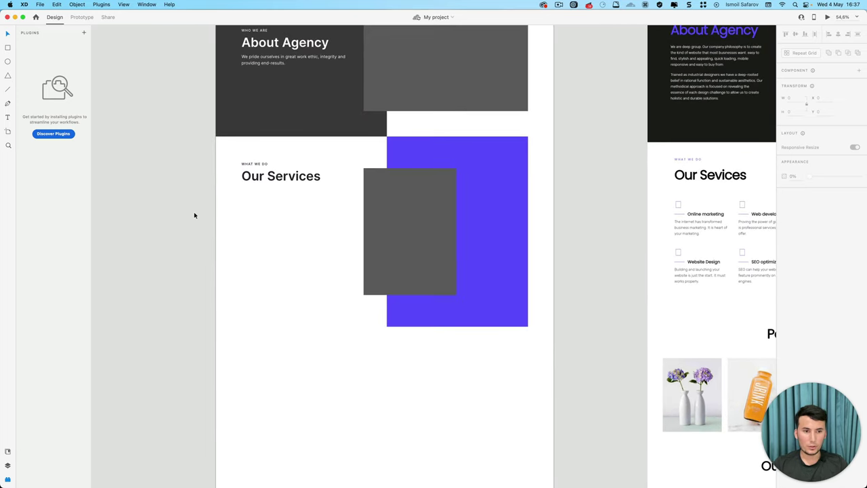
pyautogui.press('super+shift+apostrophe')
pyautogui.click(270, 177)
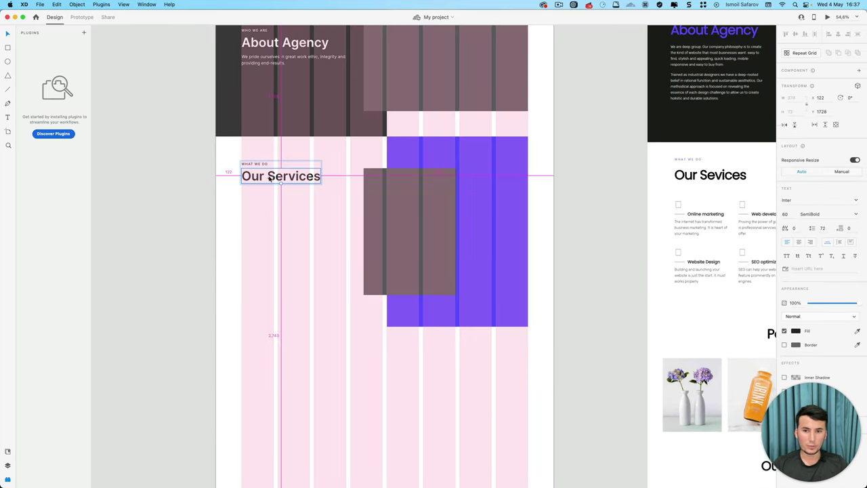
pyautogui.moveTo(269, 177); pyautogui.dragTo(272, 247)
pyautogui.press('super+z')
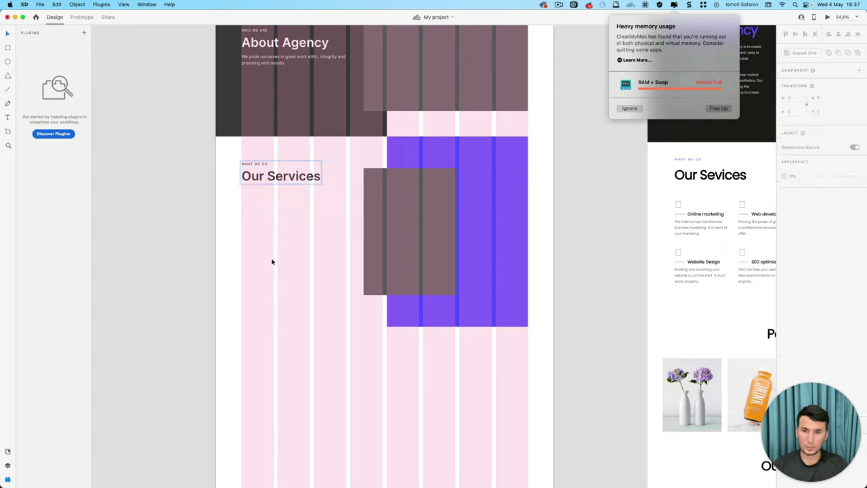
# Move the About Agency intro paragraph to the services section with auto width and #282828 text.
pyautogui.click(261, 63)
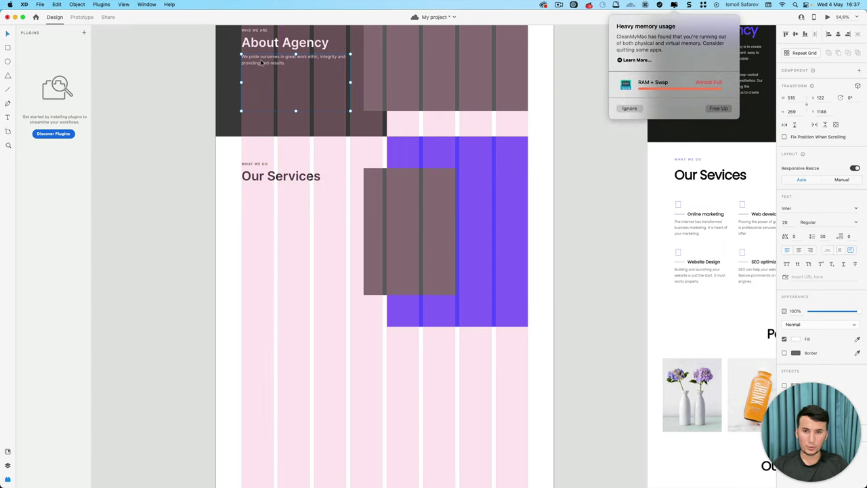
pyautogui.moveTo(261, 63); pyautogui.dragTo(269, 274)
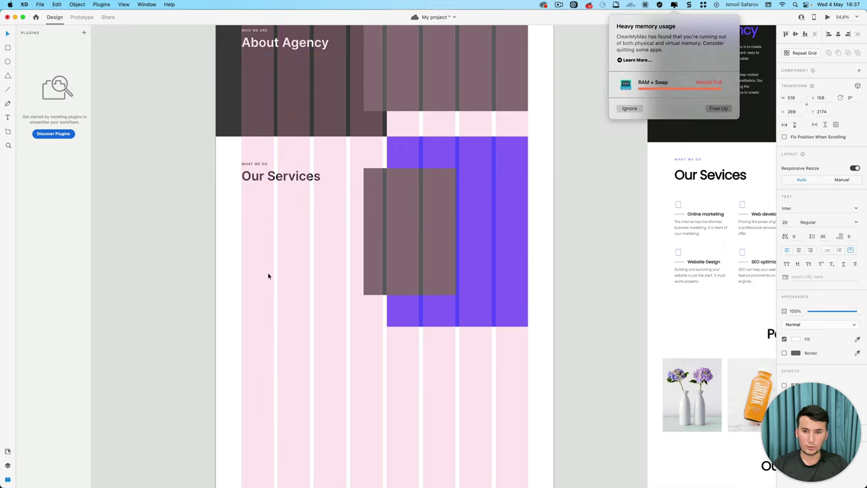
pyautogui.click(828, 251)
pyautogui.click(796, 340)
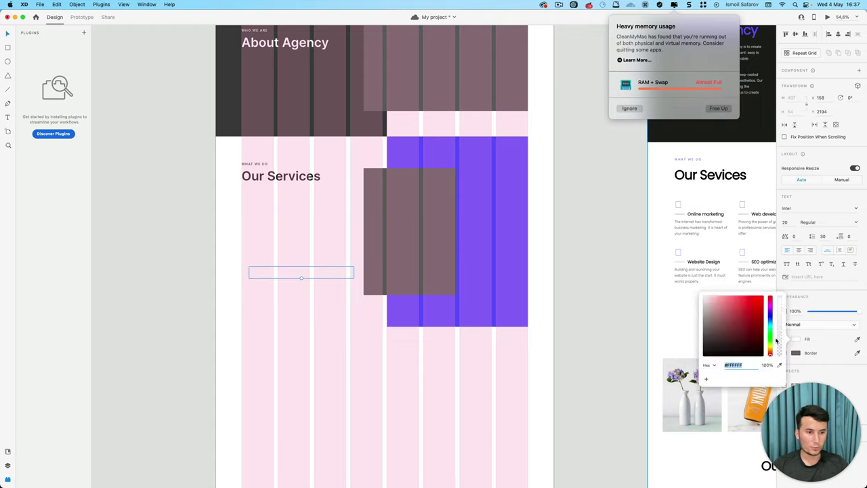
pyautogui.moveTo(759, 339); pyautogui.dragTo(683, 343)
pyautogui.write('2')
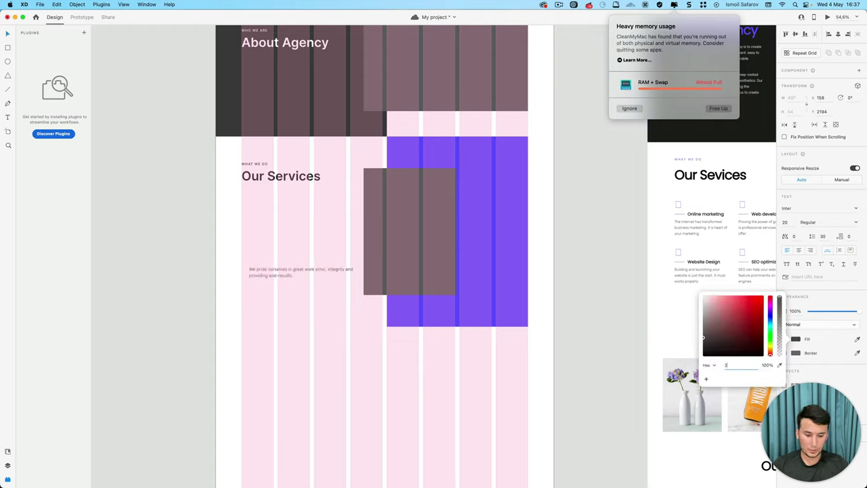
pyautogui.write('82828')
pyautogui.press('Return')
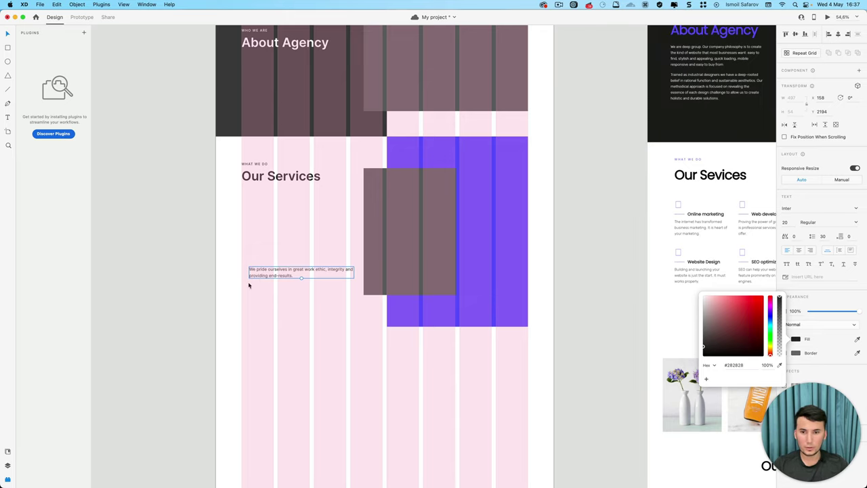
# Reposition the dark paragraph under Our Services, then beside the reference services design.
pyautogui.moveTo(250, 273); pyautogui.dragTo(248, 207)
pyautogui.scroll(-1, 248, 207)
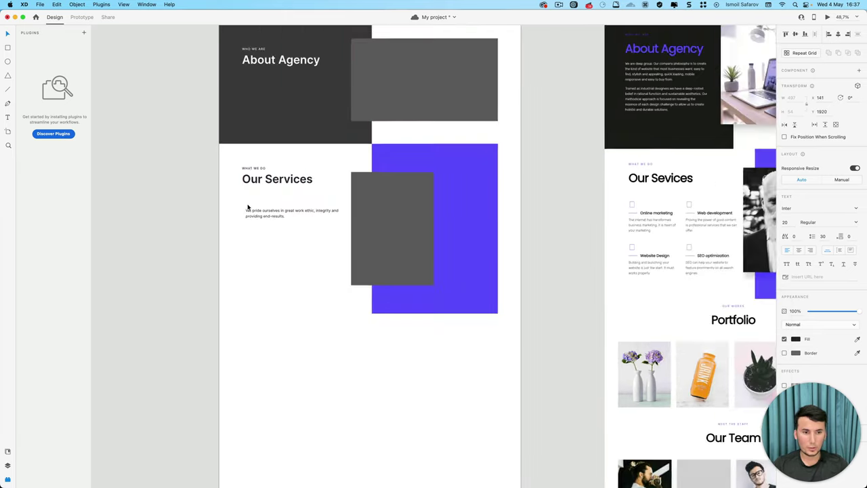
pyautogui.scroll(1, 248, 206)
pyautogui.scroll(1, 248, 207)
pyautogui.scroll(1, 248, 206)
pyautogui.scroll(1, 248, 207)
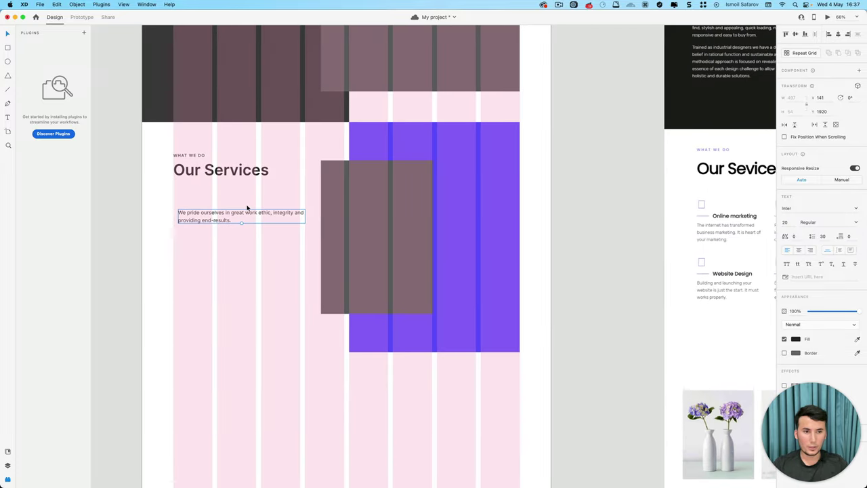
pyautogui.moveTo(211, 219); pyautogui.dragTo(597, 252)
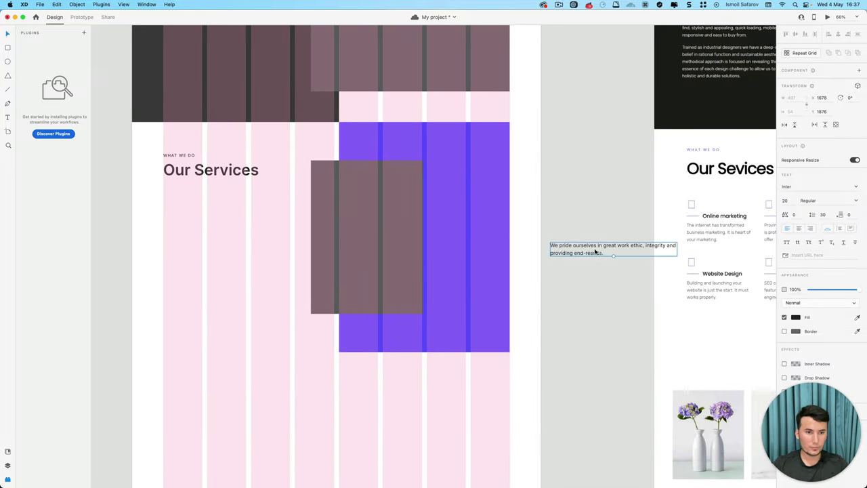
# Alt-drag a duplicate of the 'We pride ourselves' paragraph just above the original.
pyautogui.hscroll(3, 596, 253)
pyautogui.doubleClick(541, 250)
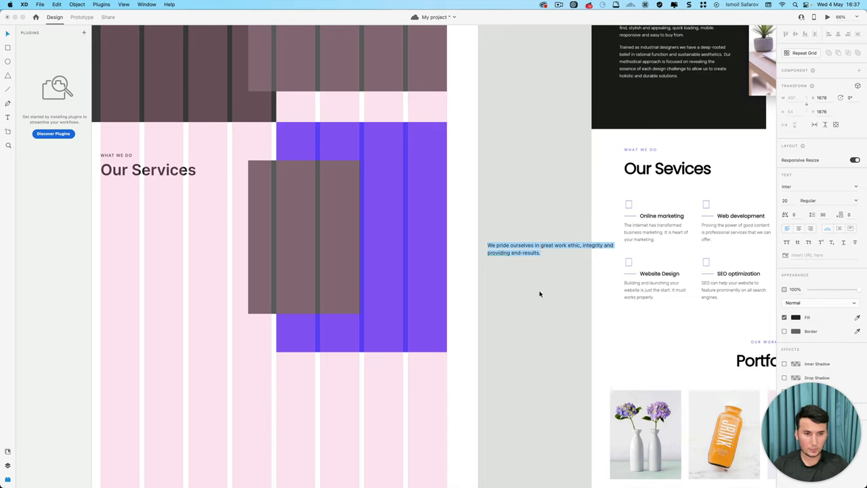
pyautogui.moveTo(527, 250); pyautogui.dragTo(525, 204)
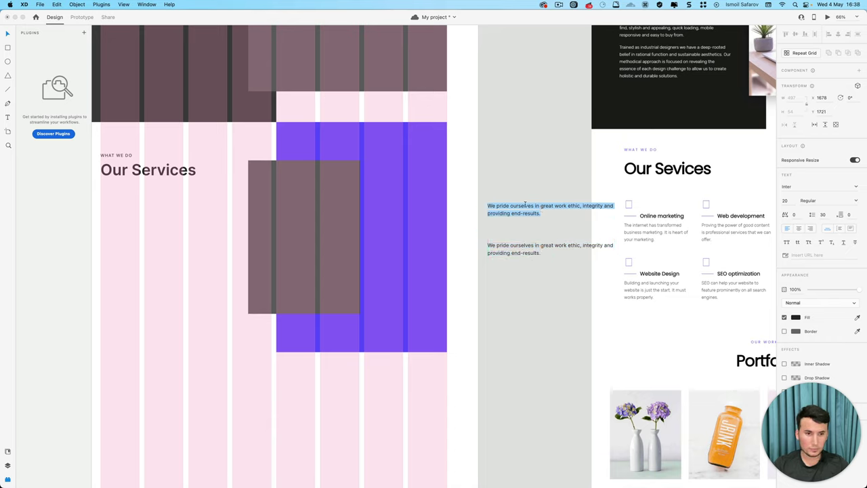
# Retype the copy as 'Online marketing' and move it up above the paragraph.
pyautogui.write('ONL')
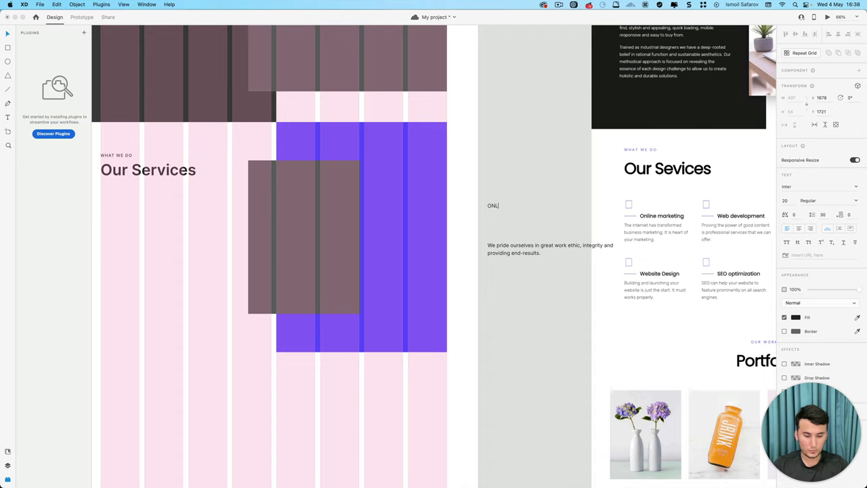
pyautogui.press('BackSpace')
pyautogui.press('BackSpace')
pyautogui.press('BackSpace')
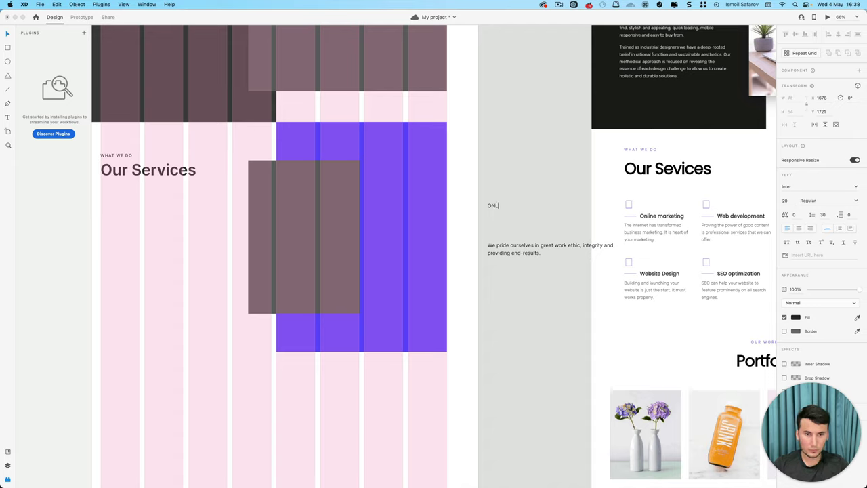
pyautogui.press('BackSpace')
pyautogui.press('BackSpace')
pyautogui.write('nline')
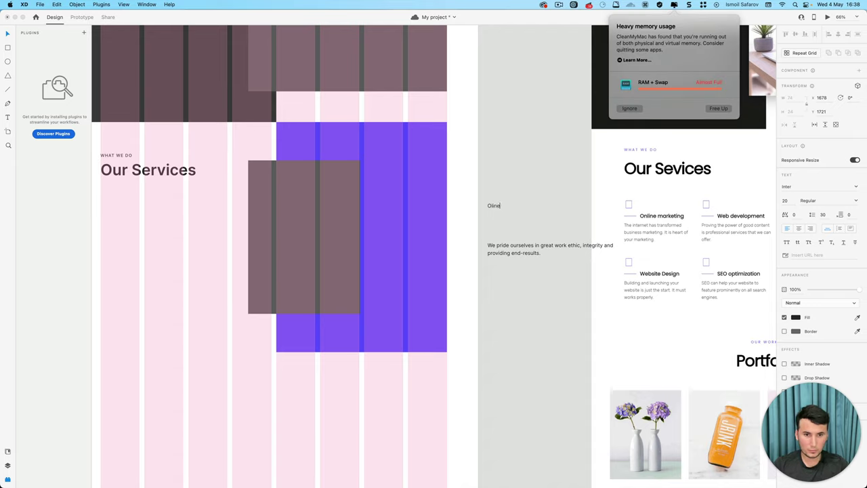
pyautogui.press('BackSpace')
pyautogui.press('BackSpace')
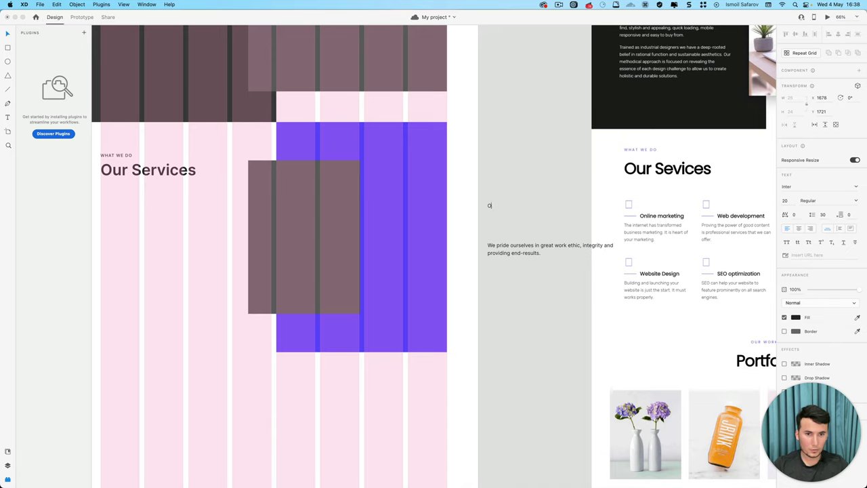
pyautogui.write('nline M')
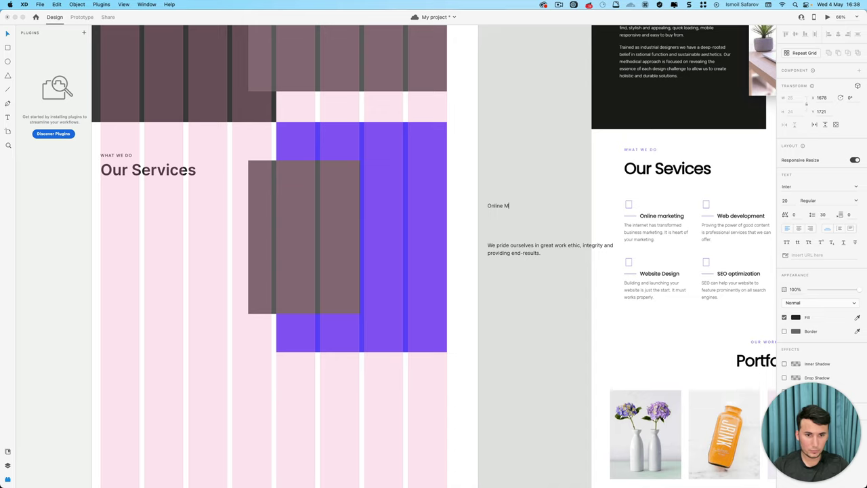
pyautogui.press('BackSpace')
pyautogui.write('mar')
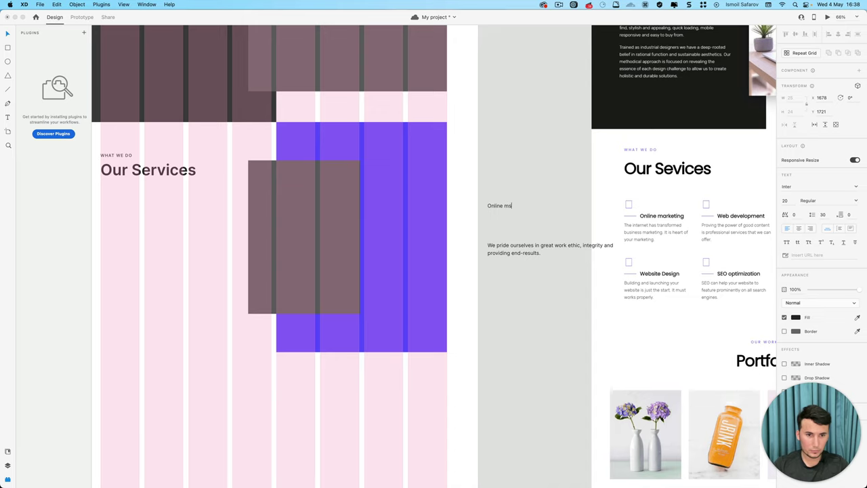
pyautogui.write('ke')
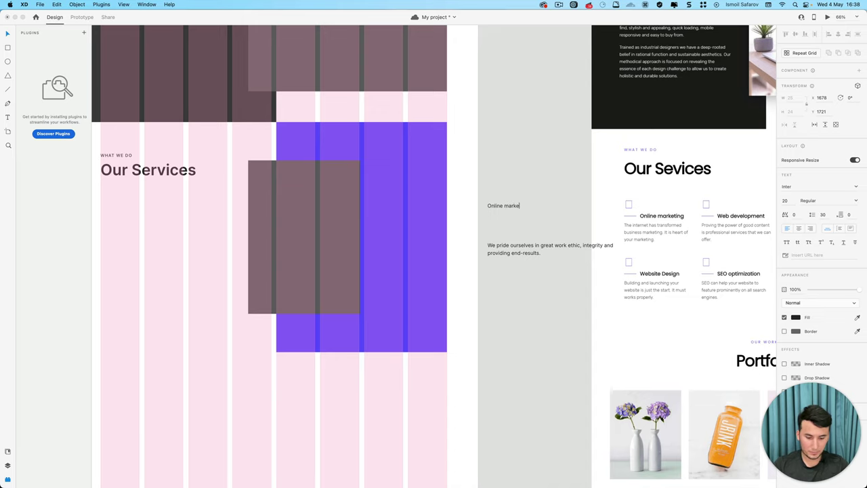
pyautogui.write('ting')
pyautogui.press('Escape')
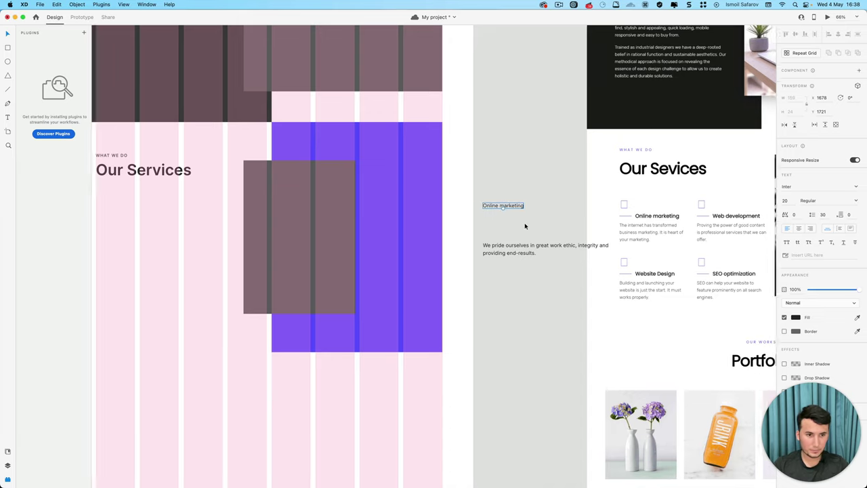
pyautogui.hscroll(3, 508, 217)
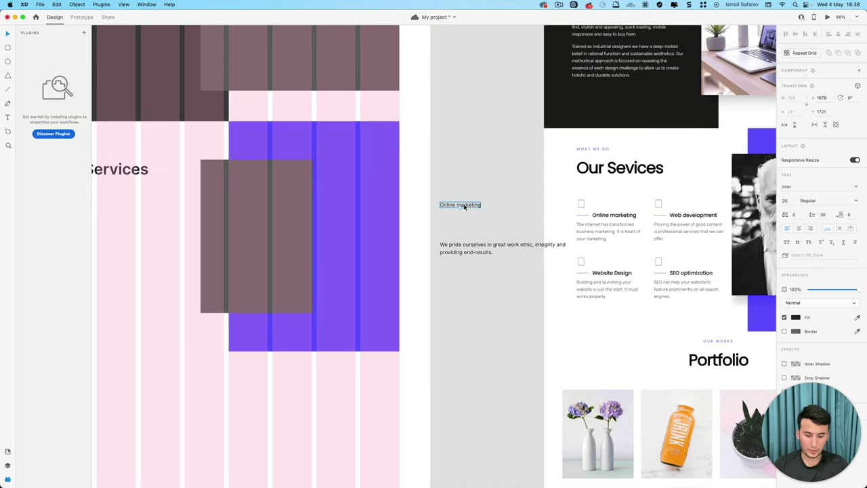
pyautogui.moveTo(464, 207); pyautogui.dragTo(473, 192)
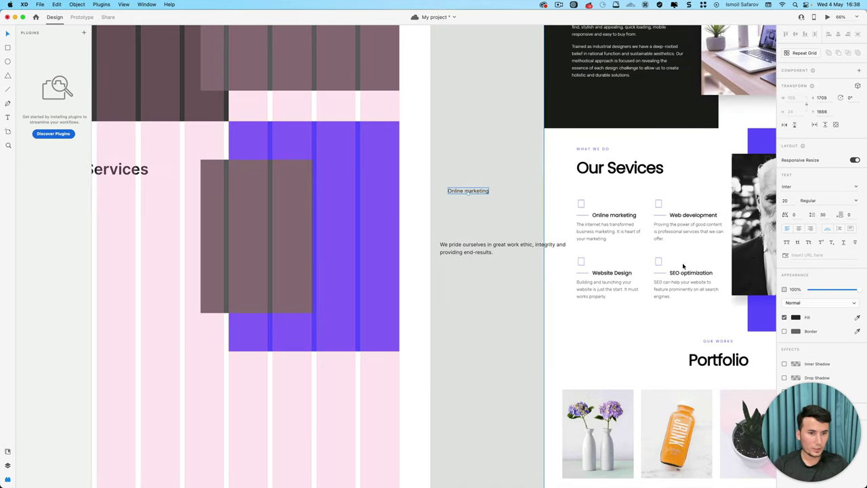
# Make the 'Online marketing' heading SemiBold at font size 24.
pyautogui.click(851, 201)
pyautogui.doubleClick(851, 202)
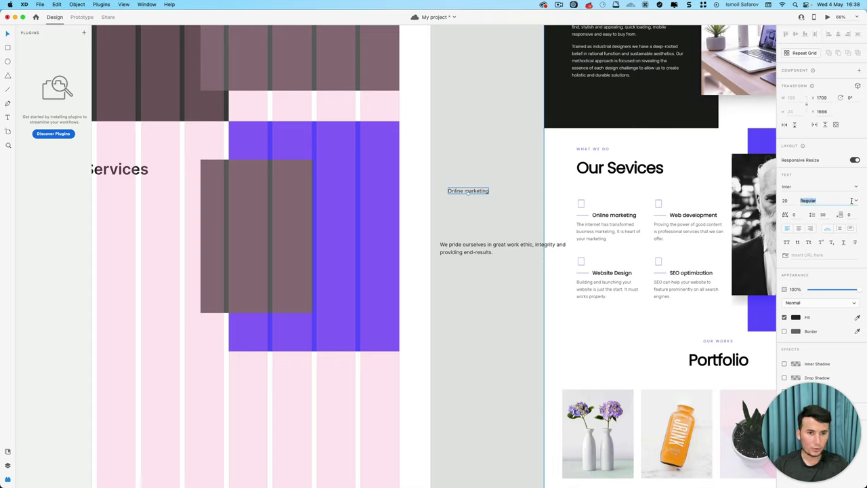
pyautogui.write('Medium')
pyautogui.press('Return')
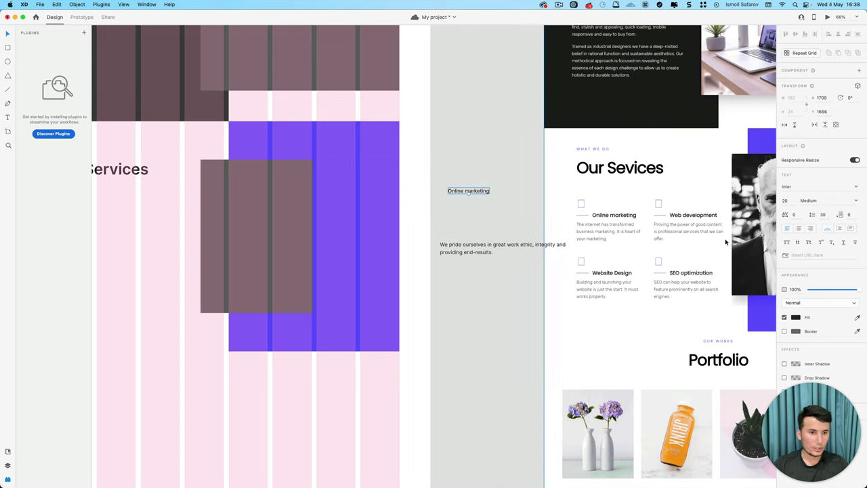
pyautogui.doubleClick(825, 201)
pyautogui.write('S')
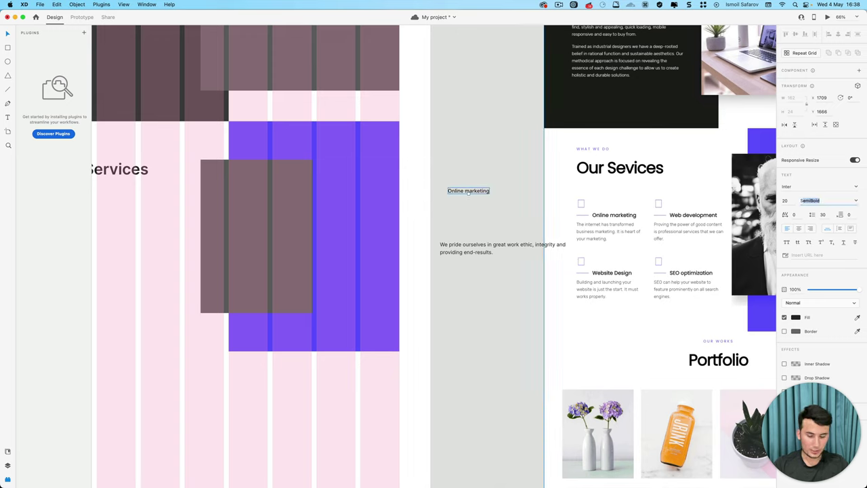
pyautogui.write('e')
pyautogui.press('Return')
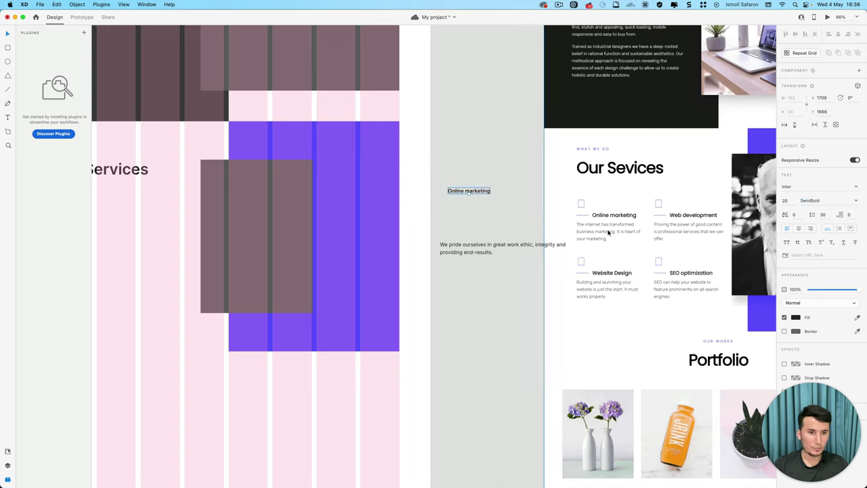
pyautogui.click(787, 202)
pyautogui.write('24')
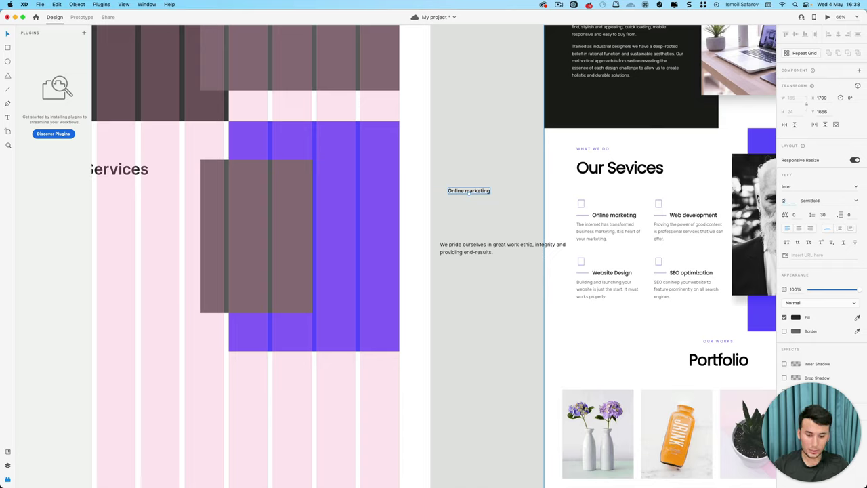
pyautogui.press('Return')
# Shift the 'We pride ourselves' paragraph slightly right and set it to size 16.
pyautogui.click(477, 247)
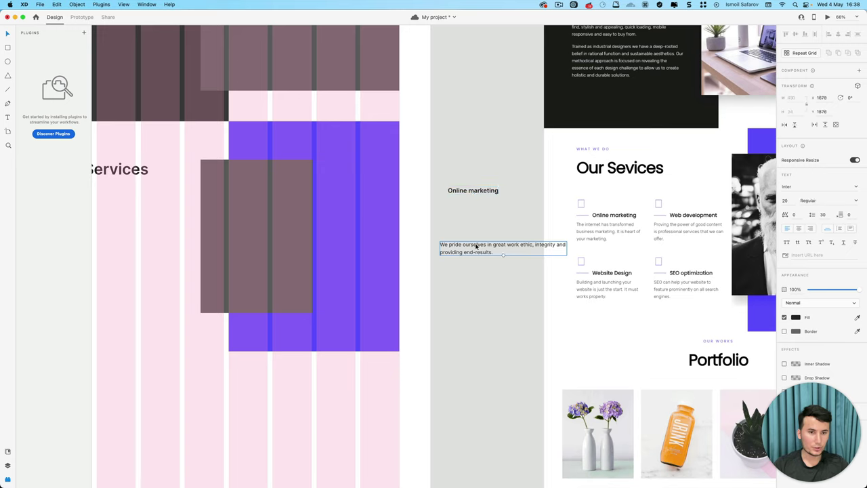
pyautogui.moveTo(477, 246); pyautogui.dragTo(488, 247)
pyautogui.click(785, 202)
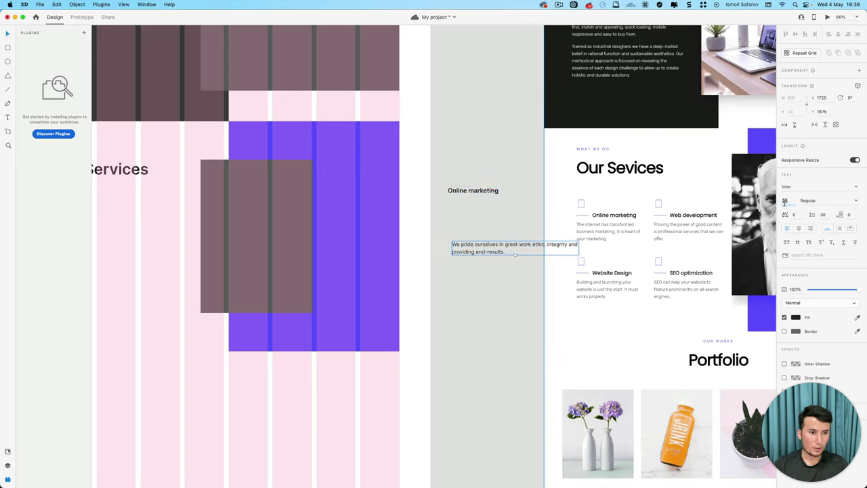
pyautogui.write('16')
pyautogui.press('Return')
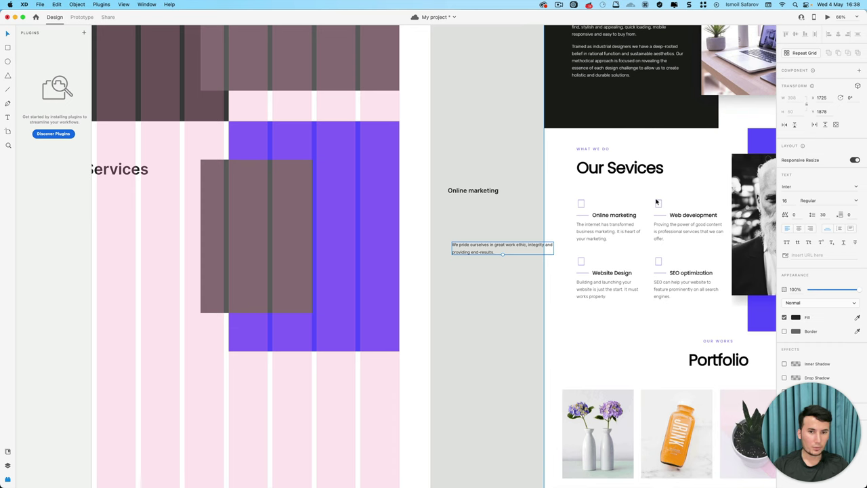
pyautogui.scroll(5, 623, 197)
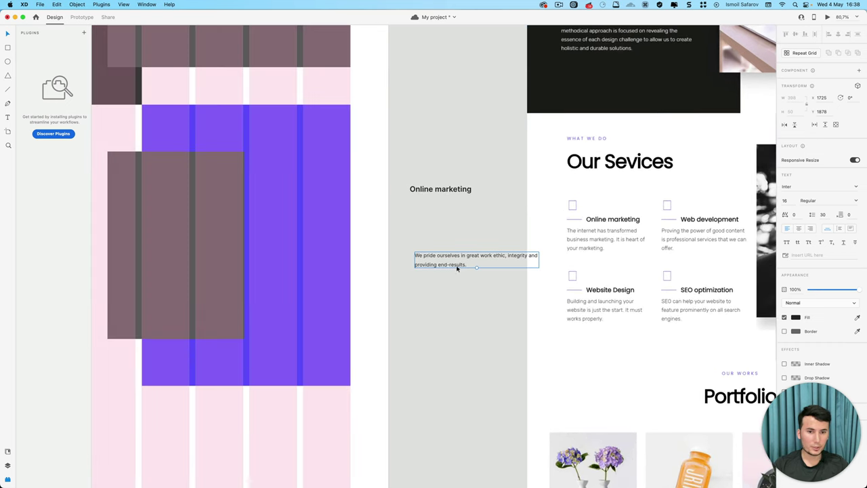
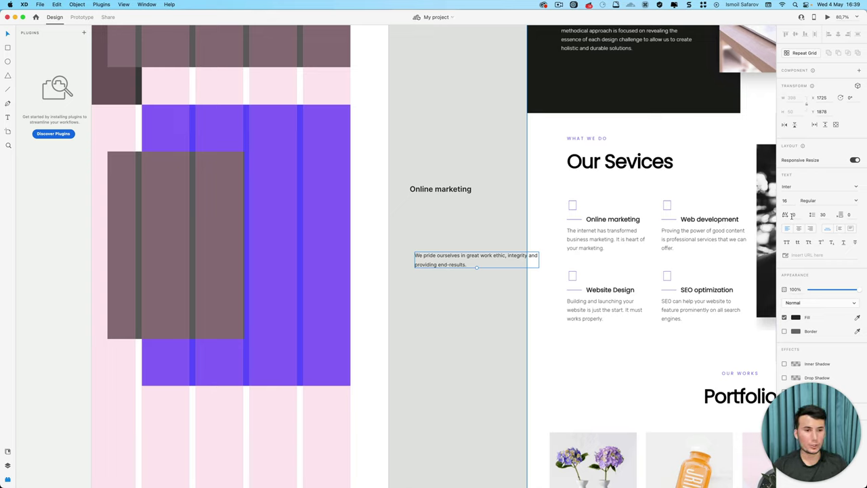
# Set the paragraph to font size 18 in a medium grey sampled from the reference body text.
pyautogui.click(786, 201)
pyautogui.write('1')
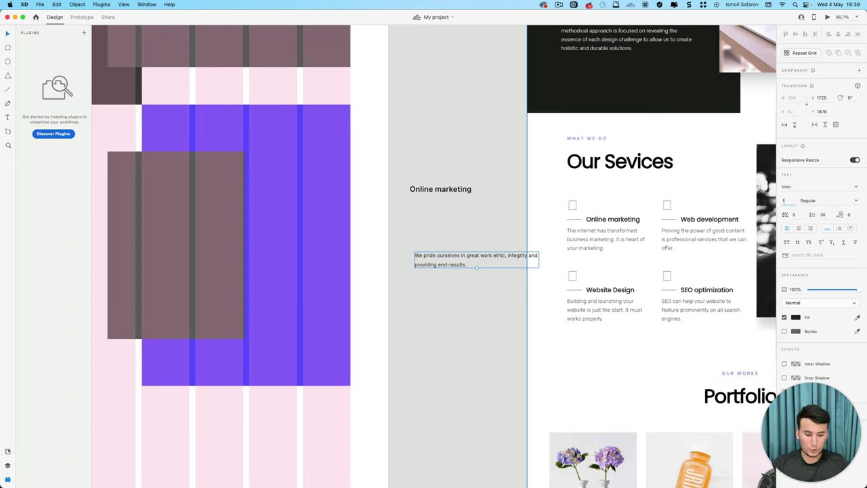
pyautogui.press('Return')
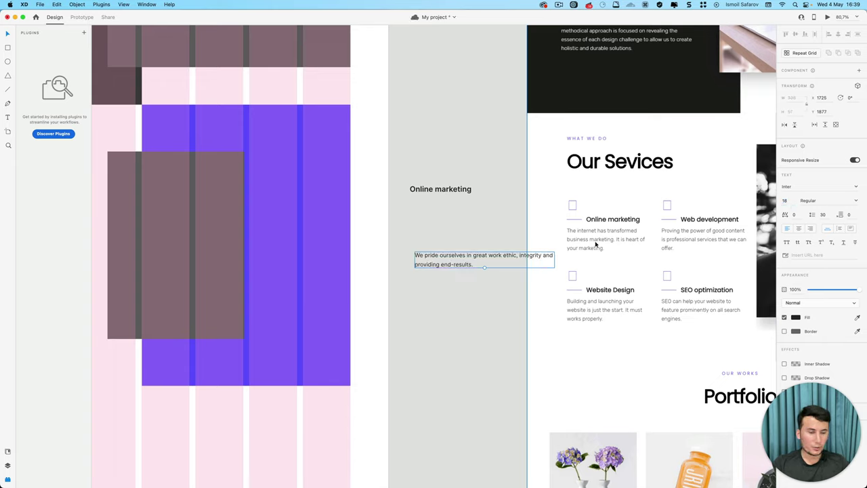
pyautogui.click(795, 318)
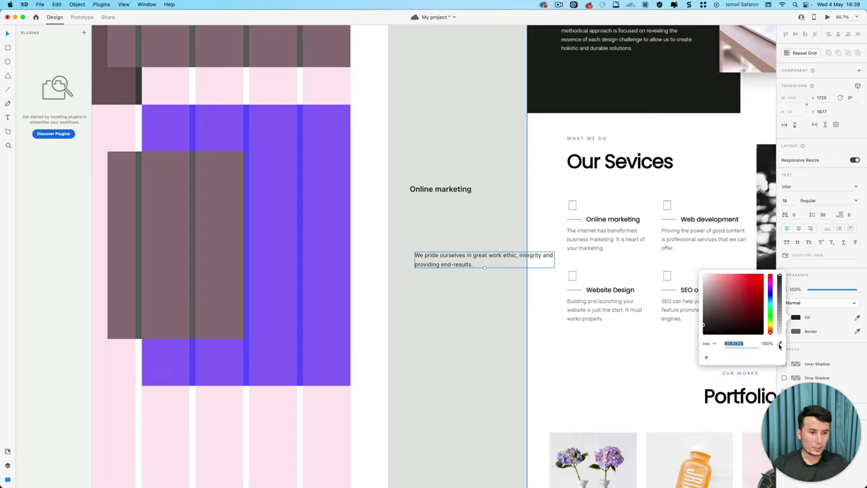
pyautogui.click(779, 343)
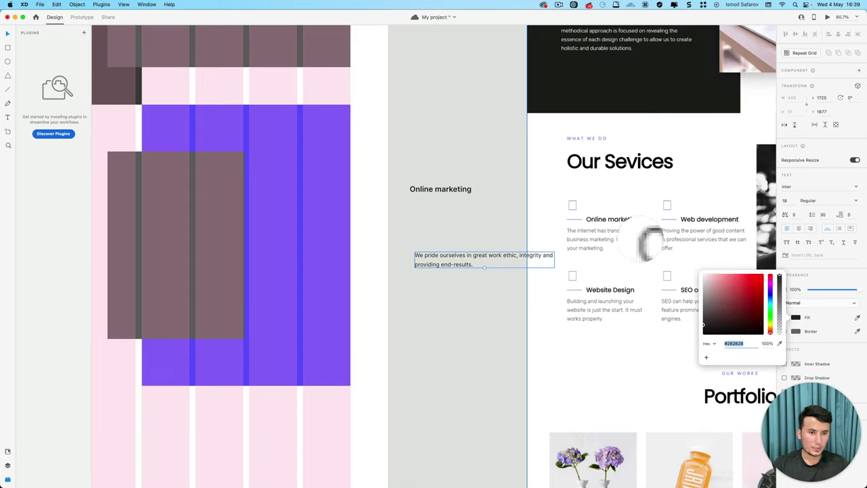
pyautogui.click(649, 243)
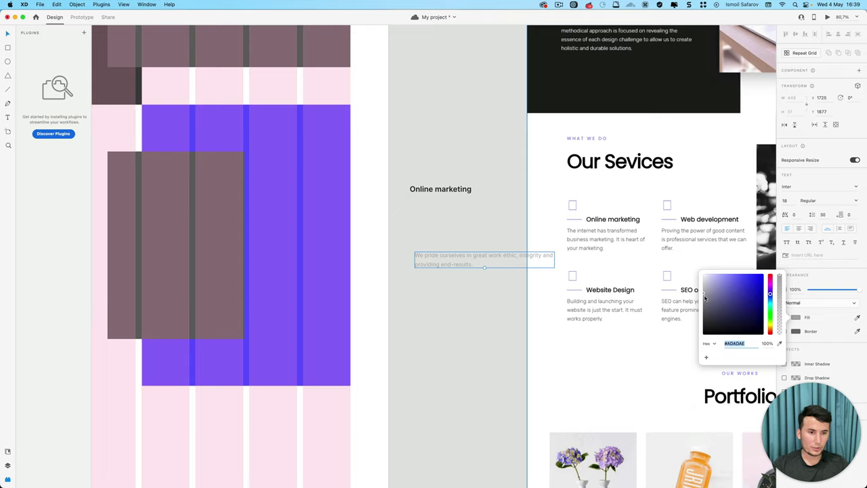
pyautogui.moveTo(704, 296); pyautogui.dragTo(704, 303)
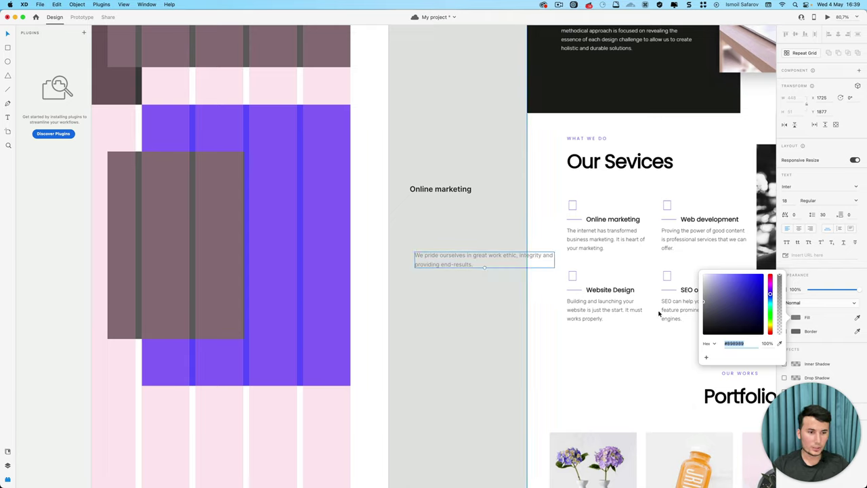
pyautogui.click(823, 327)
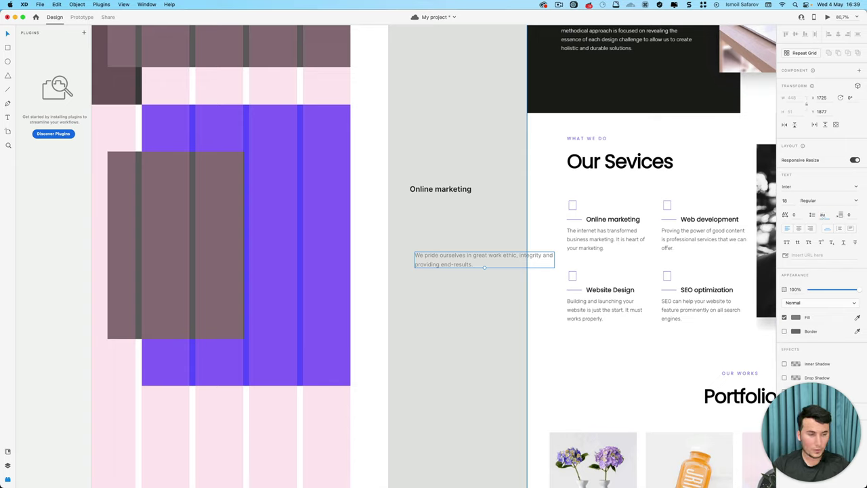
# Give the paragraph 26 line spacing and place it just under the Online marketing heading.
pyautogui.write('21')
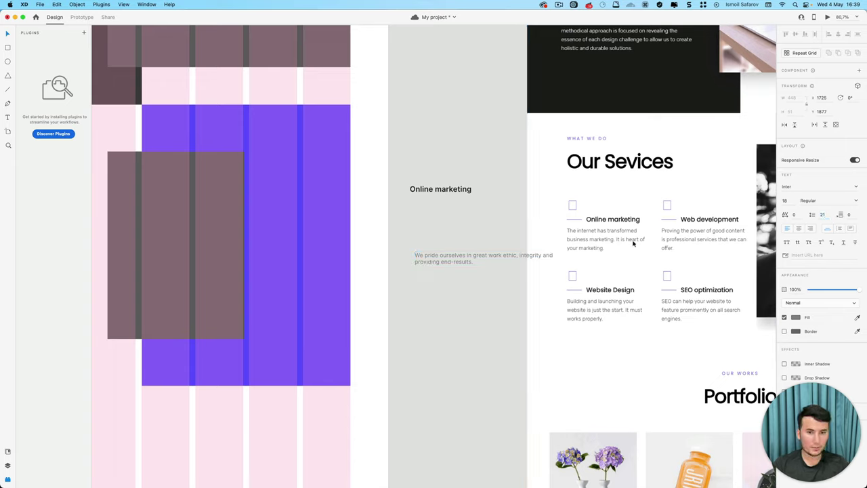
pyautogui.click(441, 261)
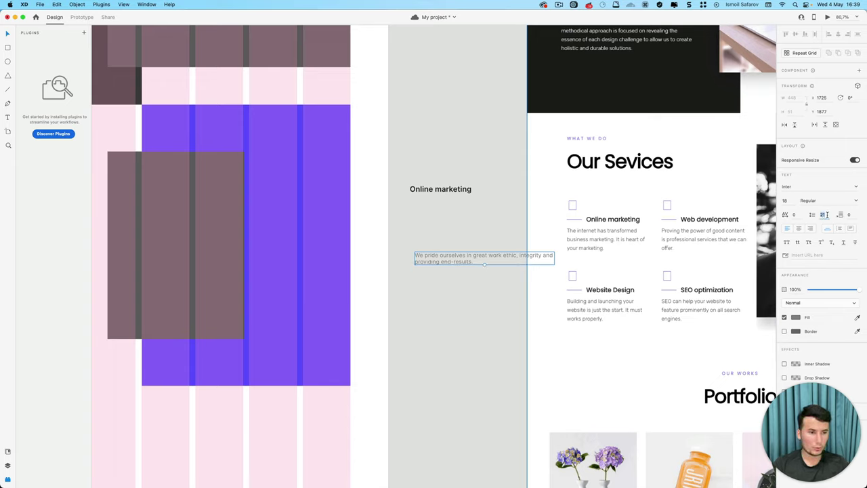
pyautogui.write('24')
pyautogui.press('Return')
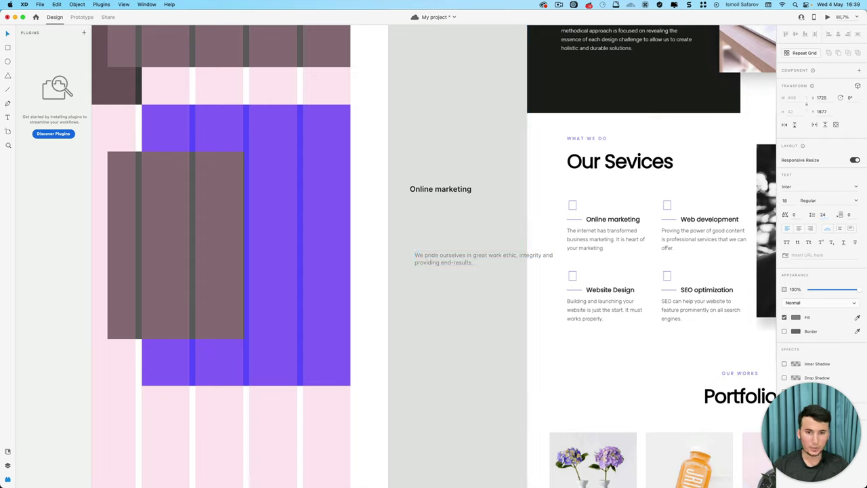
pyautogui.click(827, 217)
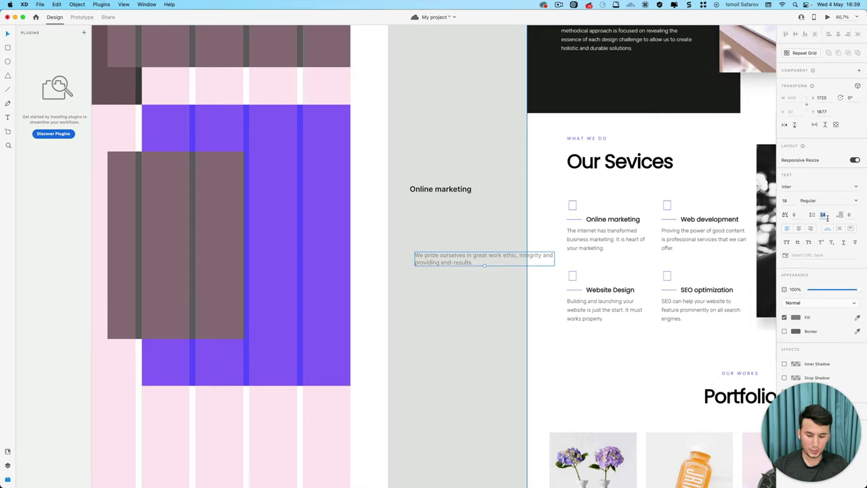
pyautogui.write('2')
pyautogui.press('Return')
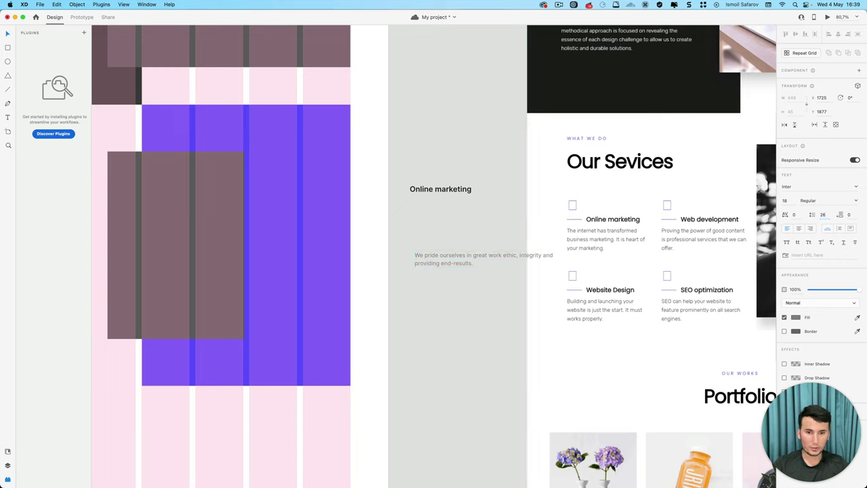
pyautogui.moveTo(445, 262); pyautogui.dragTo(427, 213)
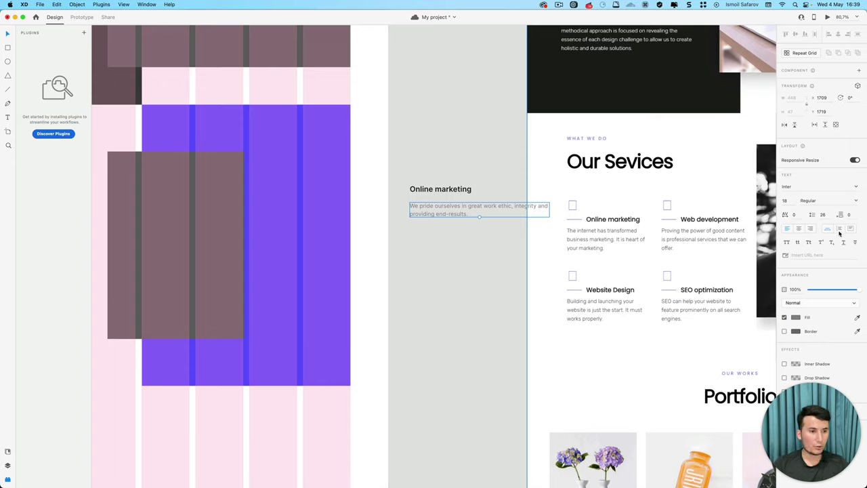
# Remove the paragraph's line break and narrow it to about 341 wide, two lines, tight under the heading.
pyautogui.click(522, 208)
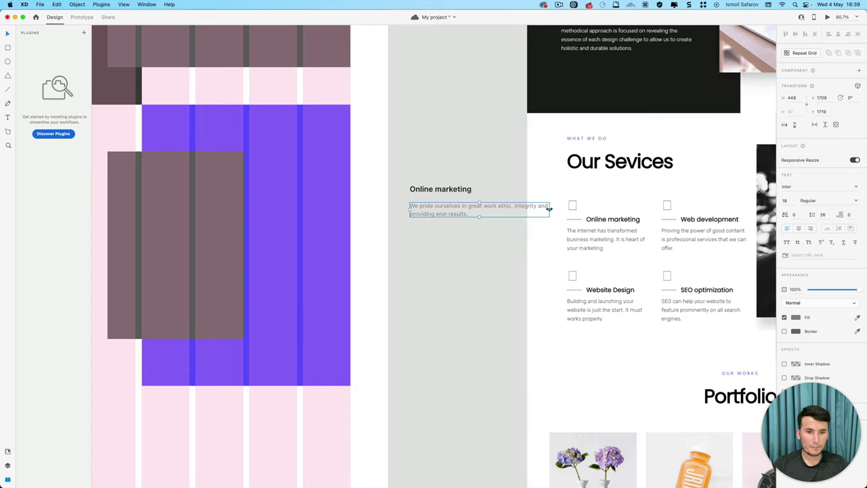
pyautogui.moveTo(550, 209)
pyautogui.mouseDown()
pyautogui.moveTo(537, 210)
pyautogui.moveTo(654, 210)
pyautogui.mouseUp()
pyautogui.doubleClick(440, 216)
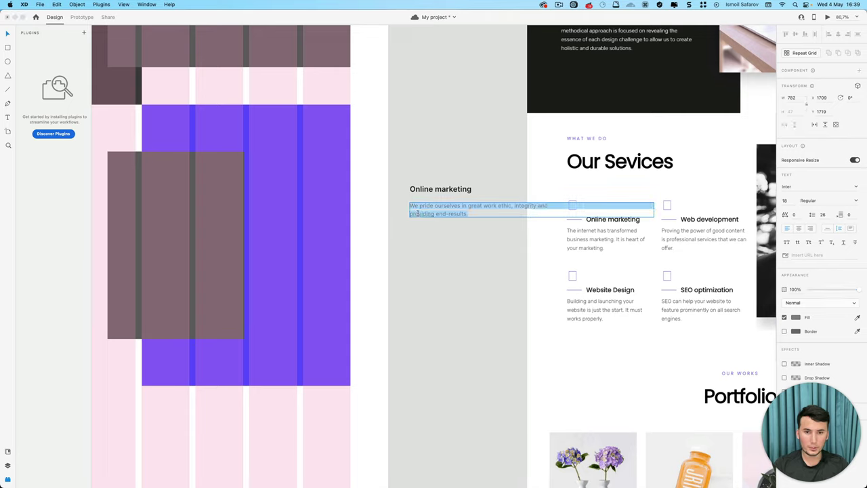
pyautogui.click(412, 220)
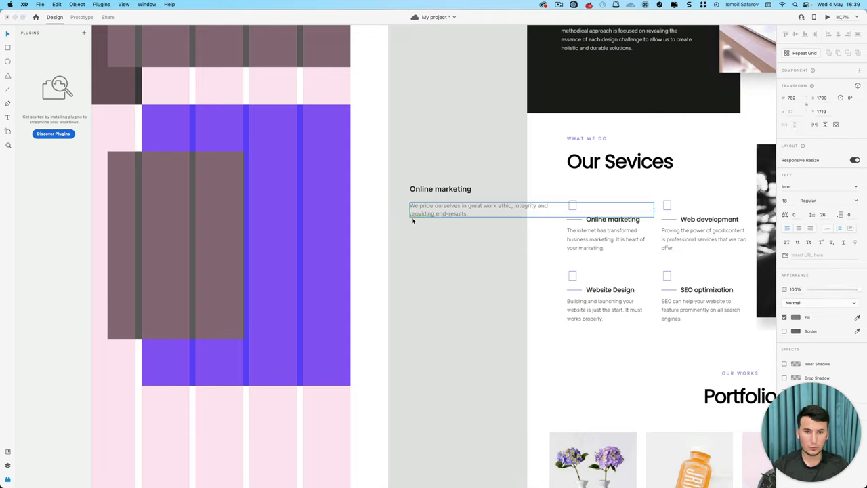
pyautogui.press('BackSpace')
pyautogui.press('Escape')
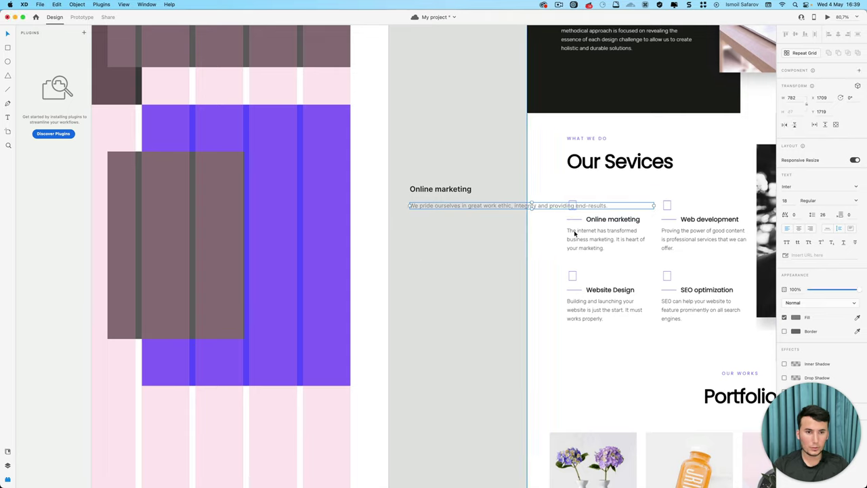
pyautogui.moveTo(646, 206); pyautogui.dragTo(516, 206)
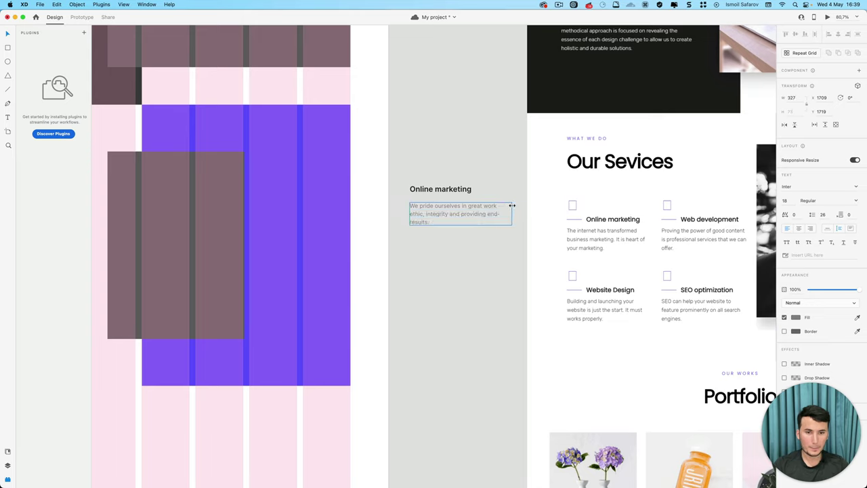
pyautogui.moveTo(446, 208); pyautogui.dragTo(444, 207)
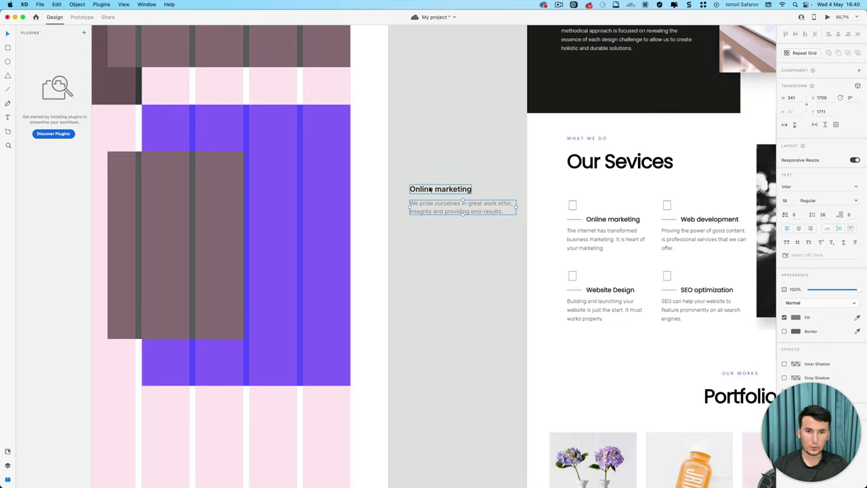
# Move the Online marketing heading and paragraph into the wireframe under Our Services.
pyautogui.scroll(-3, 457, 212)
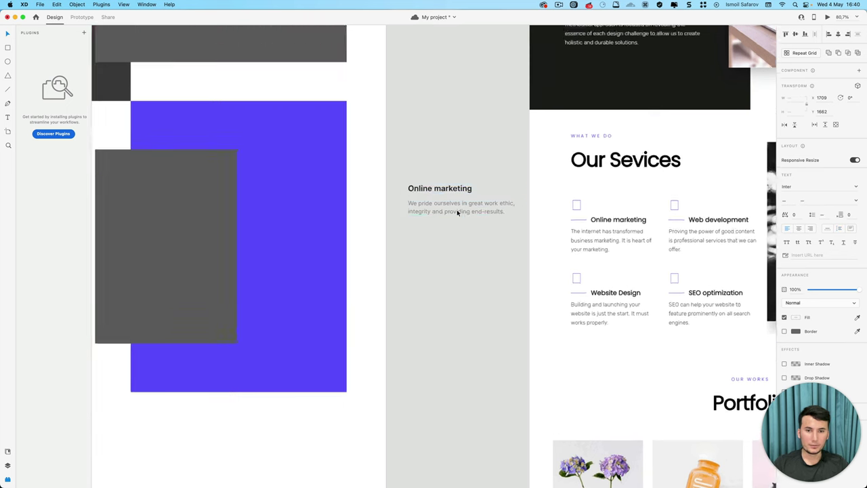
pyautogui.scroll(-5, 457, 212)
pyautogui.moveTo(457, 213); pyautogui.dragTo(191, 214)
pyautogui.scroll(-1, 191, 214)
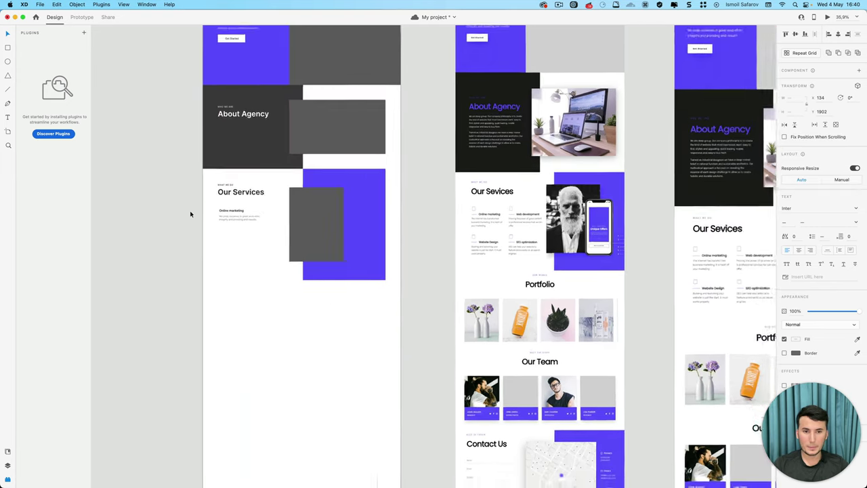
pyautogui.scroll(2, 196, 203)
pyautogui.scroll(2, 203, 198)
pyautogui.scroll(2, 205, 195)
pyautogui.scroll(1, 204, 197)
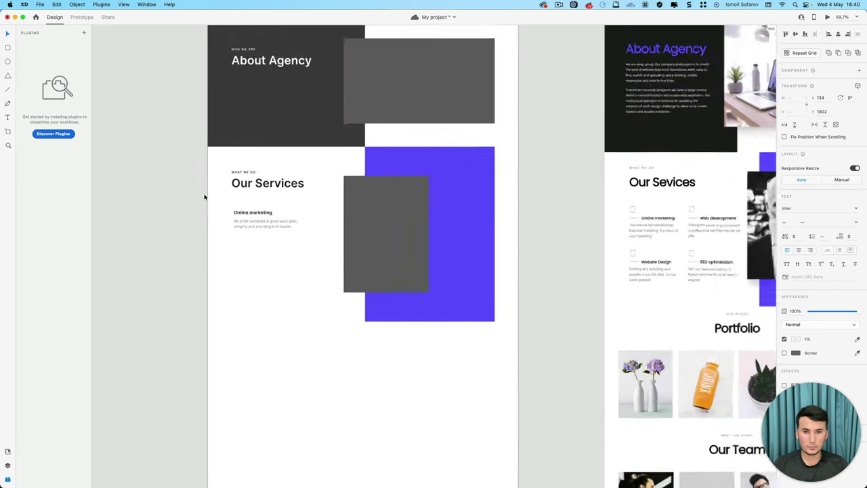
pyautogui.scroll(-5, 204, 196)
# Shift the grey and blue image blocks right to X 822, flush with the artboard edge.
pyautogui.click(348, 258)
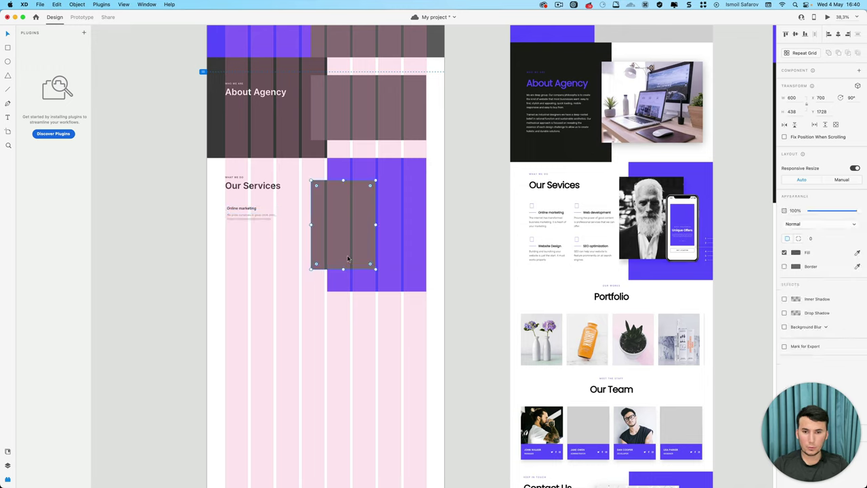
pyautogui.keyDown('shift'); pyautogui.click(344, 279); pyautogui.keyUp('shift')
pyautogui.hotkey('shift', 'Right')
pyautogui.hotkey('shift', 'Right')
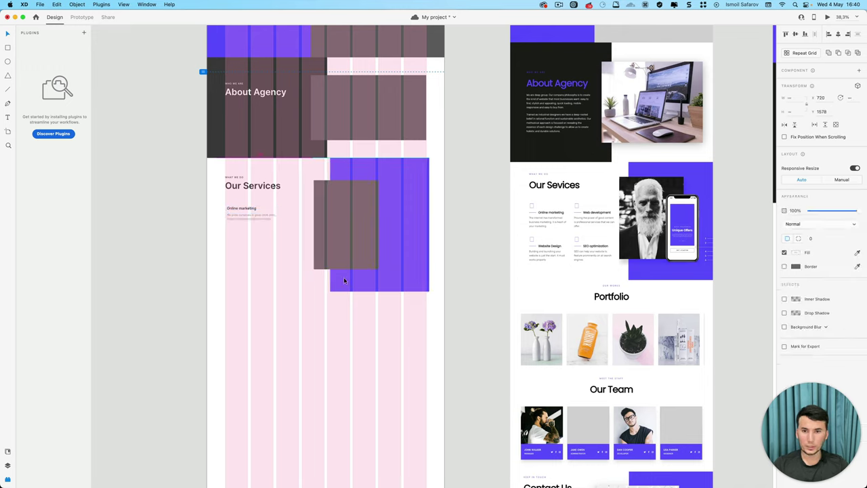
pyautogui.hotkey('shift', 'Right')
pyautogui.hotkey('shift', 'Right')
pyautogui.hotkey('shift', 'Right')
pyautogui.hotkey('shift', 'Right')
pyautogui.hotkey('shift', 'Right')
pyautogui.hotkey('shift', 'Right')
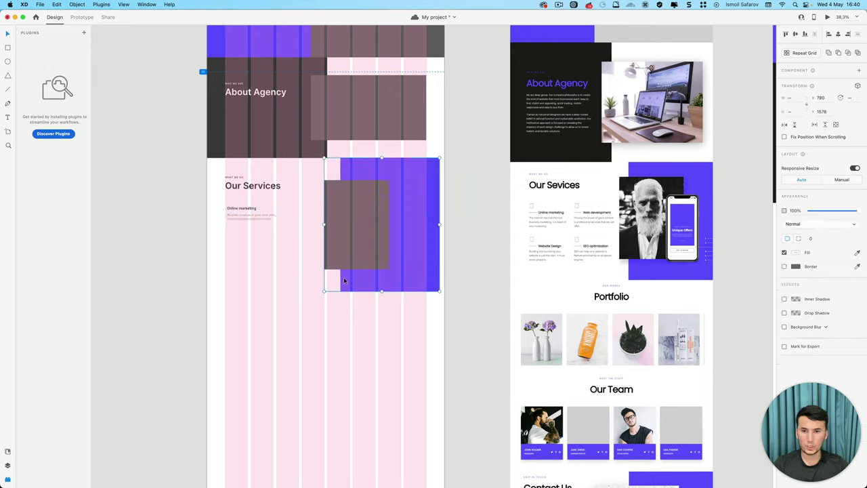
pyautogui.hotkey('shift', 'Right')
pyautogui.hotkey('shift', 'Right')
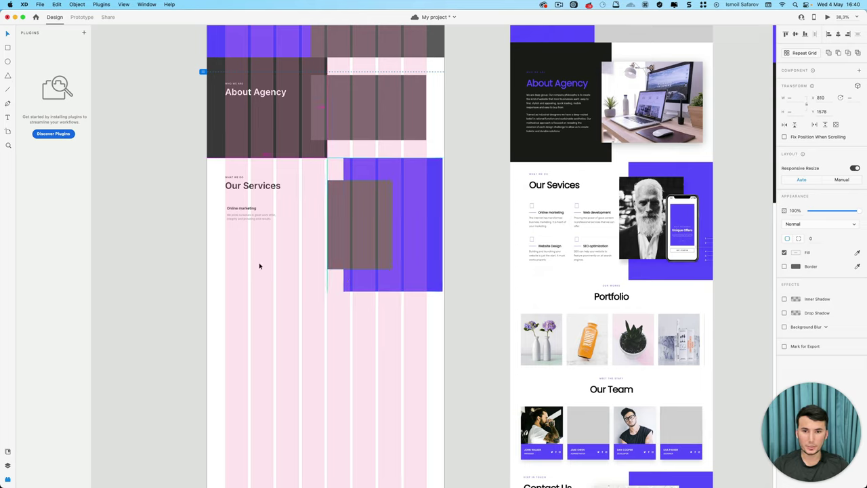
pyautogui.hotkey('shift', 'Right')
pyautogui.hotkey('shift', 'Right')
pyautogui.hotkey('shift', 'Right')
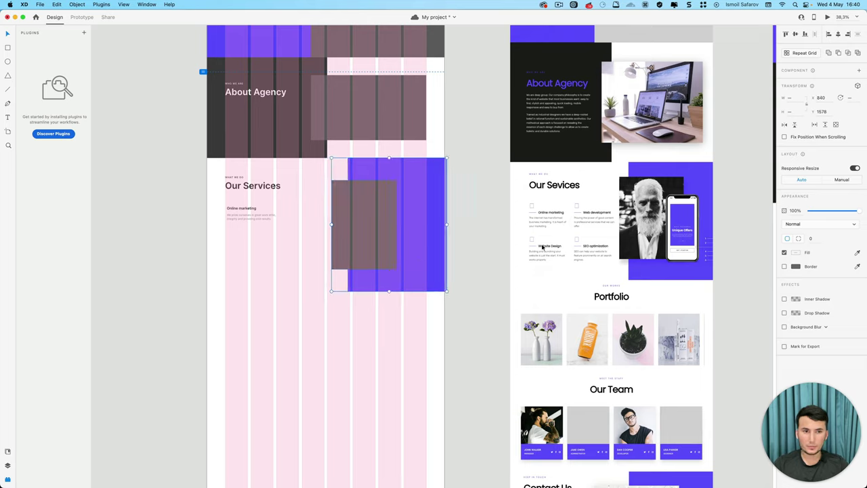
pyautogui.moveTo(434, 209); pyautogui.dragTo(433, 209)
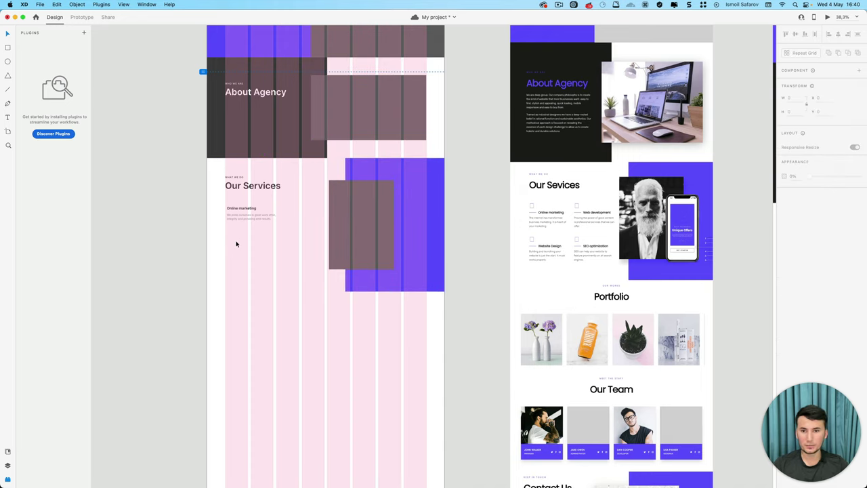
pyautogui.scroll(3, 226, 199)
pyautogui.scroll(3, 224, 197)
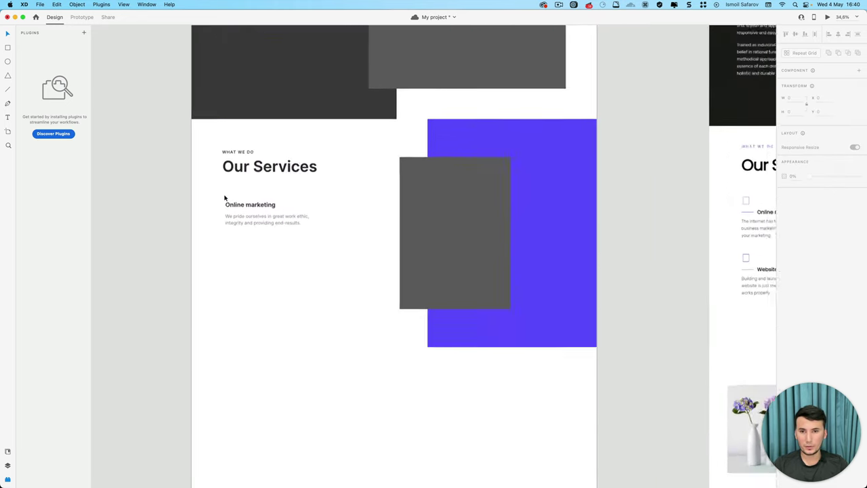
pyautogui.scroll(3, 225, 198)
# With the layout grid shown, tighten the description under its heading and copy the block into the next column.
pyautogui.scroll(2, 225, 198)
pyautogui.press('super+shift+apostrophe')
pyautogui.click(251, 229)
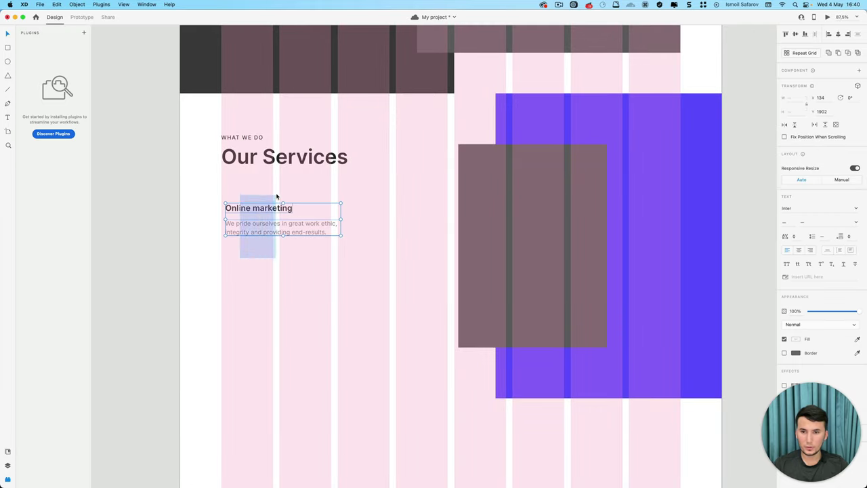
pyautogui.press('Escape')
pyautogui.click(235, 233)
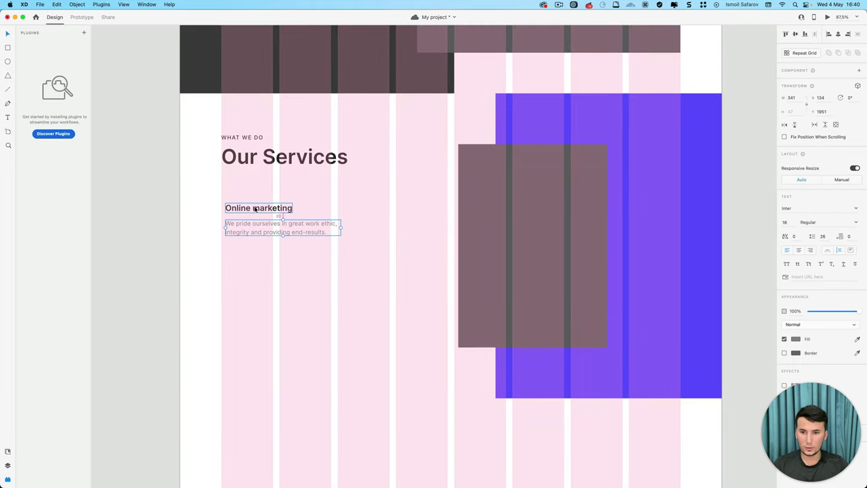
pyautogui.moveTo(255, 209); pyautogui.dragTo(257, 207)
pyautogui.click(227, 257)
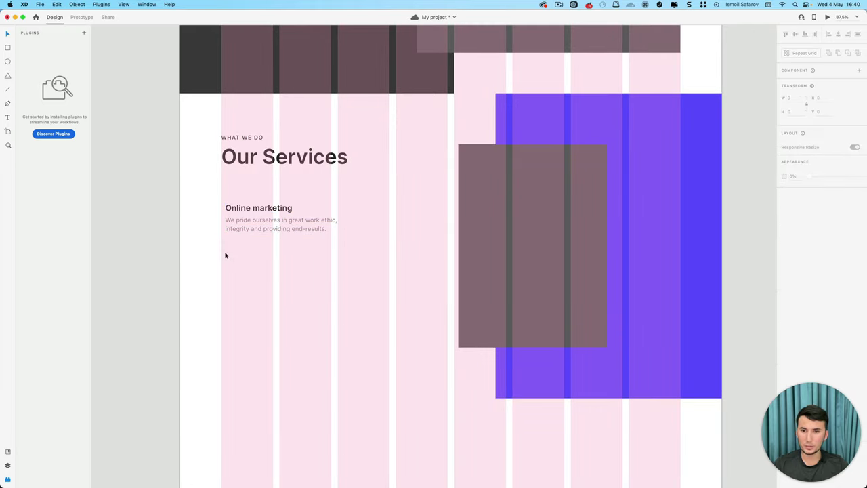
pyautogui.moveTo(226, 255); pyautogui.dragTo(295, 197)
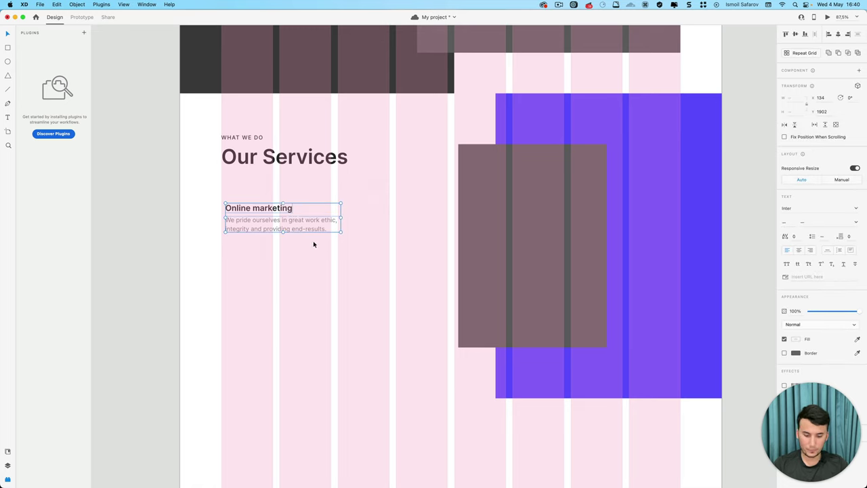
pyautogui.moveTo(275, 219); pyautogui.dragTo(390, 220)
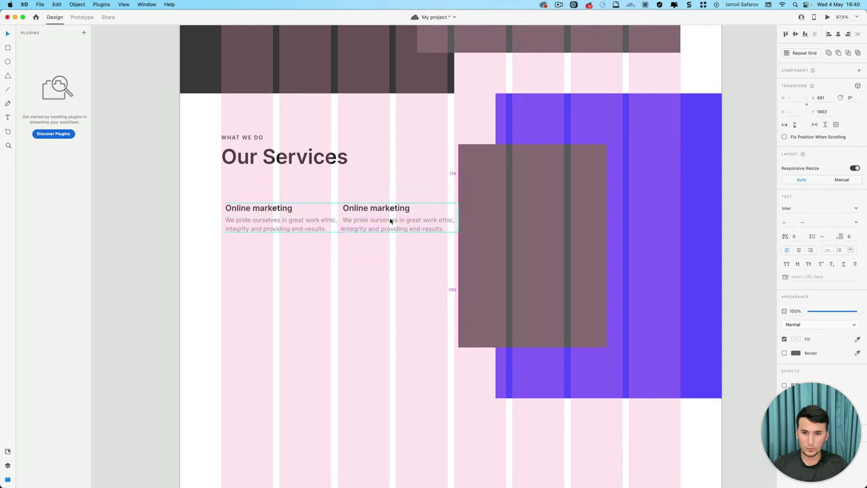
# Narrow both service descriptions so each wraps to three lines.
pyautogui.doubleClick(258, 226)
pyautogui.moveTo(337, 225); pyautogui.dragTo(330, 225)
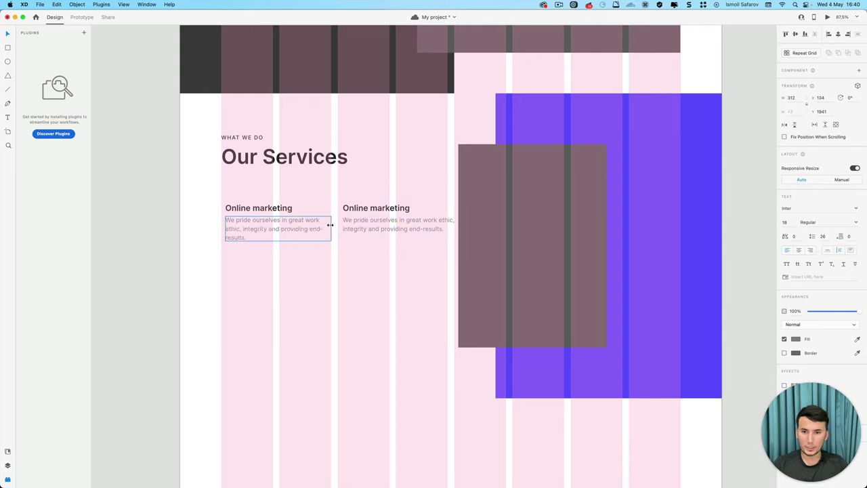
pyautogui.doubleClick(398, 228)
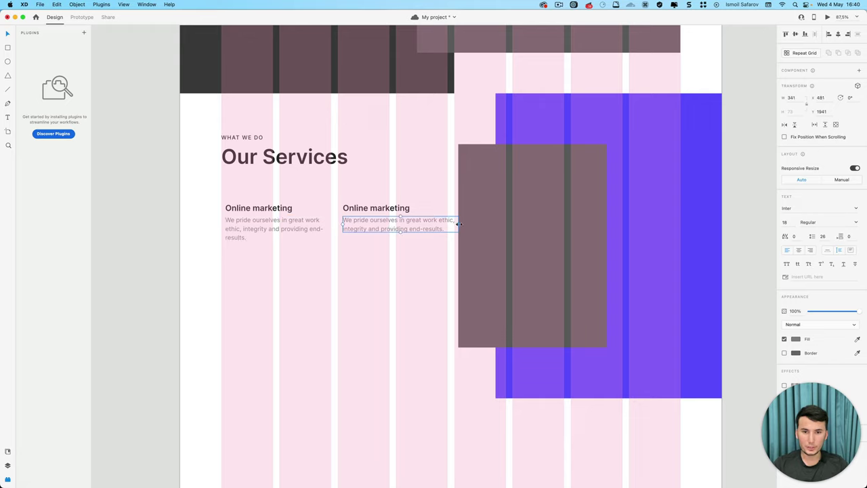
pyautogui.moveTo(459, 223); pyautogui.dragTo(447, 224)
# Copy both service blocks below as a second row.
pyautogui.click(387, 265)
pyautogui.moveTo(345, 273)
pyautogui.mouseDown()
pyautogui.moveTo(382, 208)
pyautogui.moveTo(379, 215)
pyautogui.mouseUp()
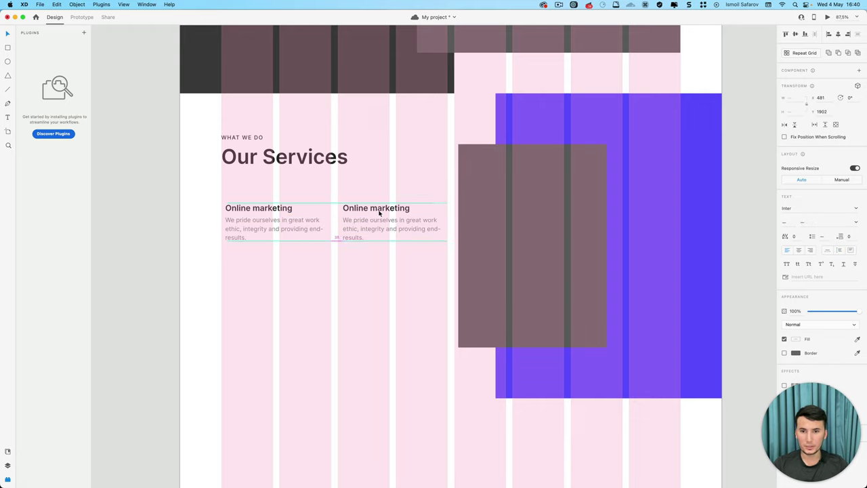
pyautogui.click(320, 261)
pyautogui.moveTo(220, 278); pyautogui.dragTo(420, 201)
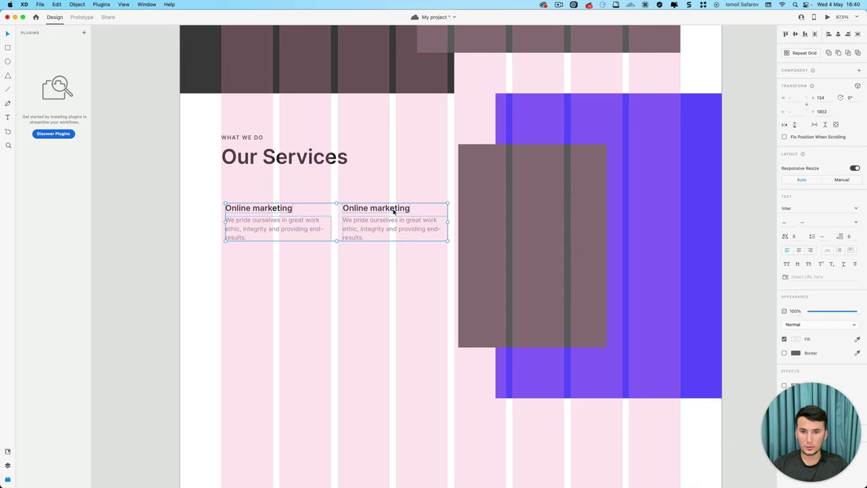
pyautogui.keyDown('alt'); pyautogui.moveTo(368, 221); pyautogui.dragTo(365, 279); pyautogui.keyUp('alt')
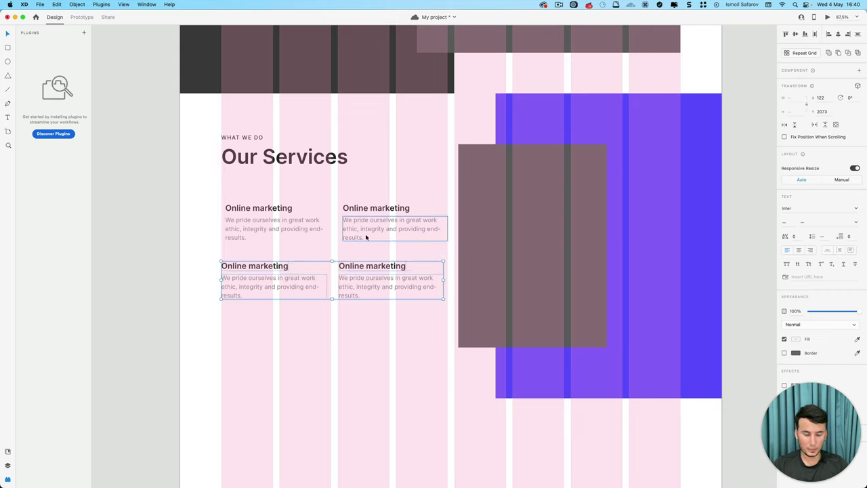
# Nudge the second row of service blocks up and down until the gap between rows is even.
pyautogui.hotkey('shift', 'Up')
pyautogui.hotkey('shift', 'Up')
pyautogui.hotkey('shift', 'Up')
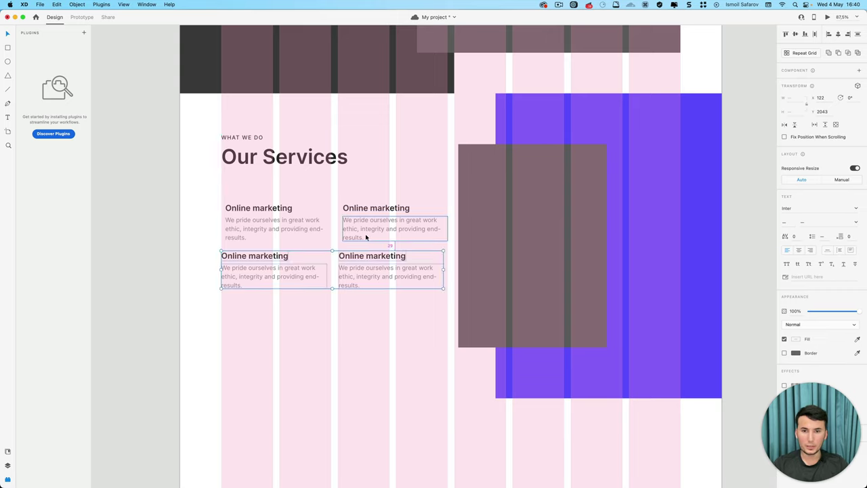
pyautogui.hotkey('shift', 'Down')
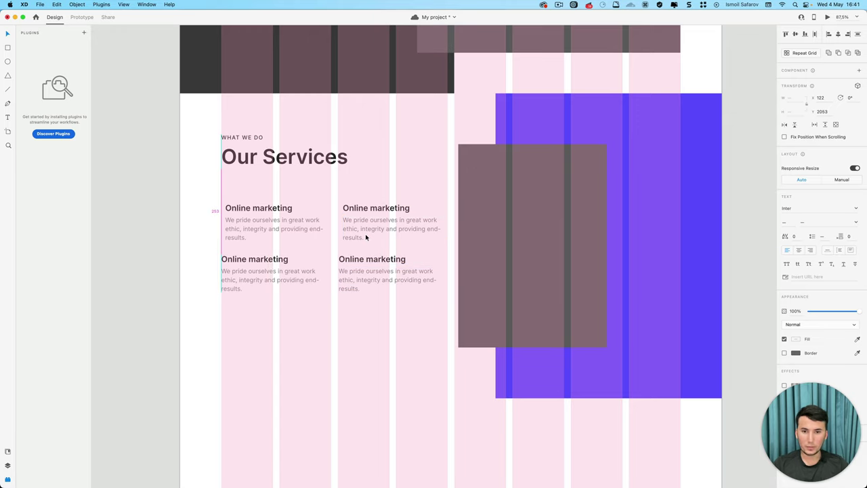
pyautogui.hotkey('shift', 'Up')
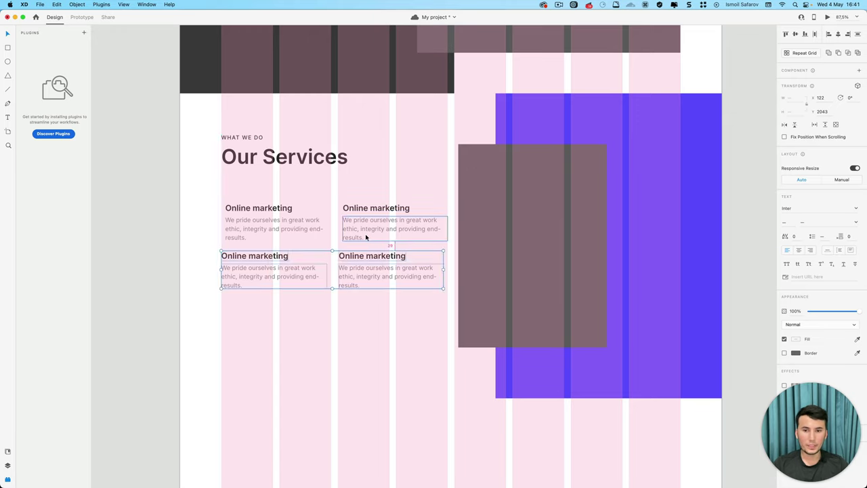
pyautogui.press('Down')
pyautogui.press('Down')
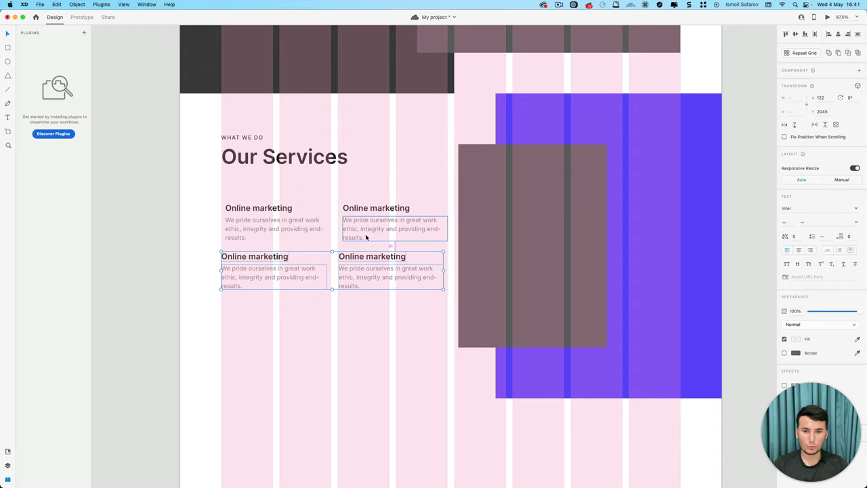
pyautogui.hotkey('shift', 'Down')
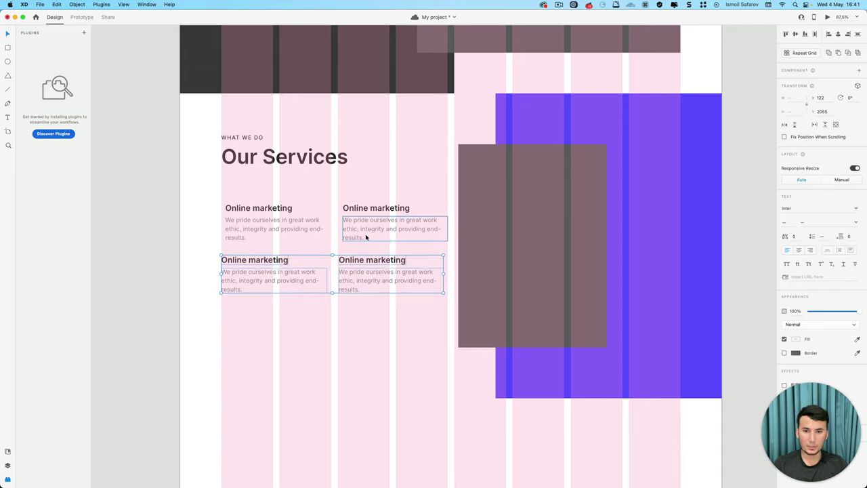
pyautogui.press('Up')
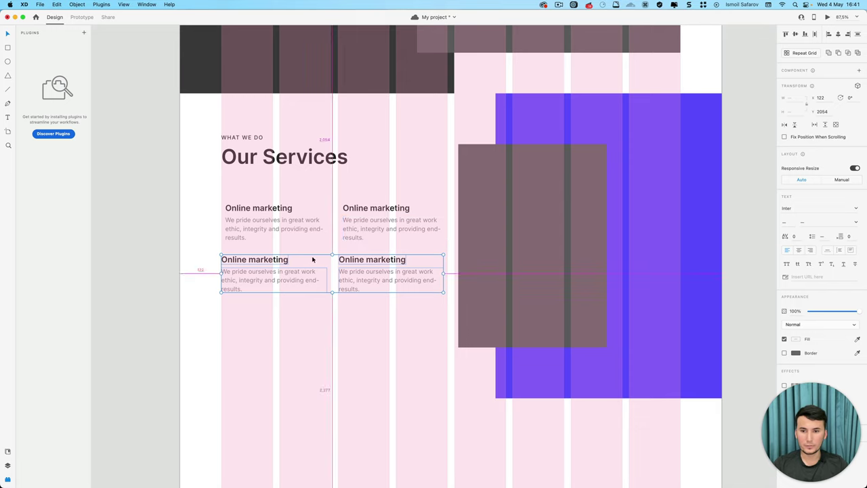
# Hide and restore the layout grid to check the row spacing.
pyautogui.click(224, 317)
pyautogui.hotkey('ctrl', 'shift', "'")
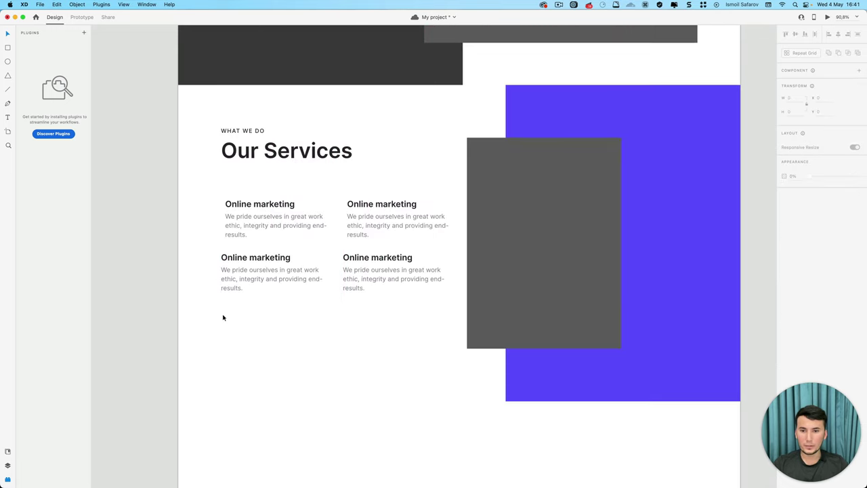
pyautogui.scroll(-1, 224, 316)
pyautogui.hotkey('ctrl', 'shift', "'")
pyautogui.hotkey('ctrl', 'shift', "'")
pyautogui.hotkey('ctrl', 'shift', "'")
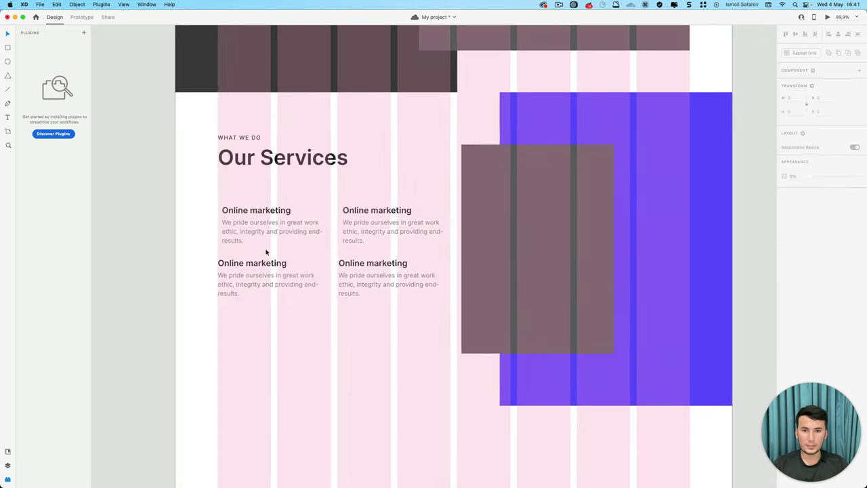
pyautogui.hscroll(10, 266, 252)
pyautogui.hscroll(4, 266, 252)
pyautogui.hscroll(4, 266, 252)
# Rename the second service heading to 'Web Development'.
pyautogui.hscroll(-10, 266, 253)
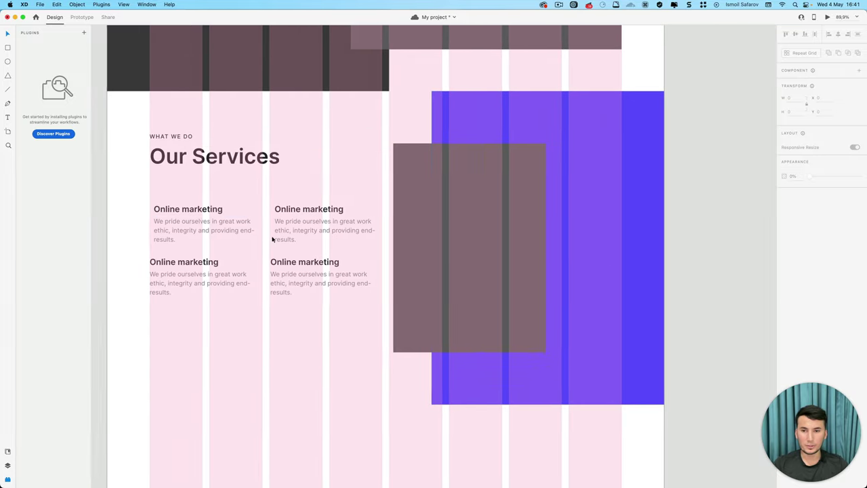
pyautogui.hscroll(-3, 266, 253)
pyautogui.doubleClick(349, 208)
pyautogui.write('W')
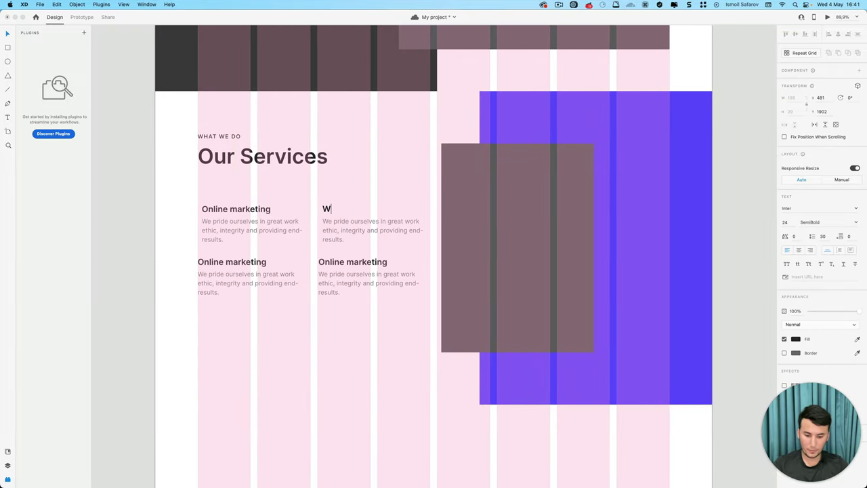
pyautogui.write('eb De')
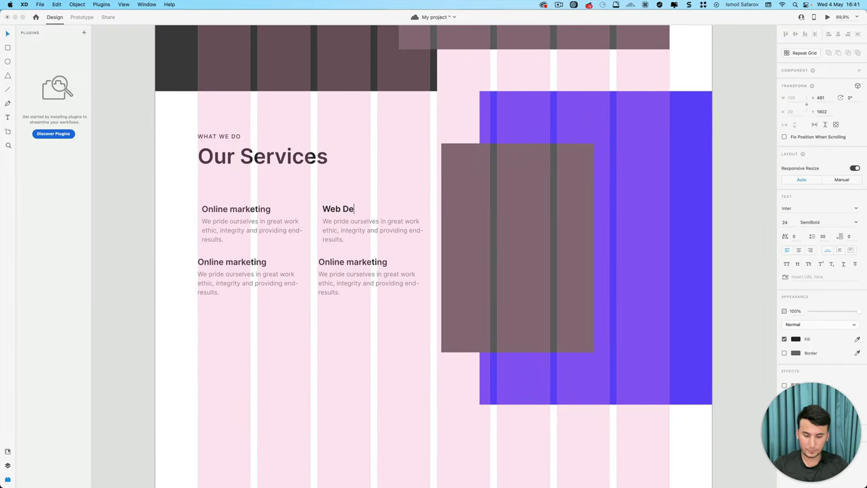
pyautogui.write('velop')
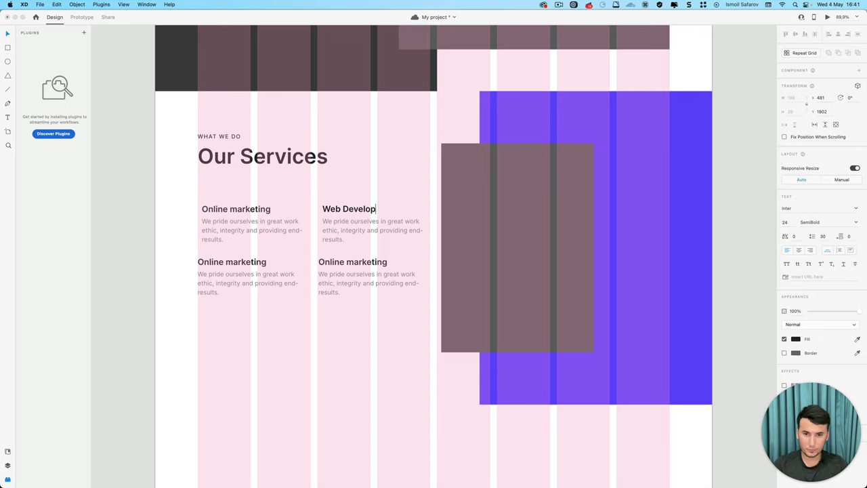
pyautogui.write('ment')
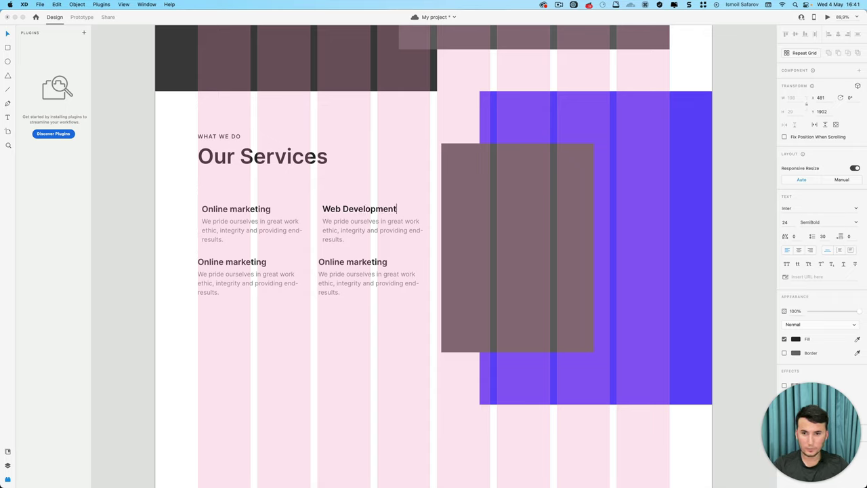
# Set all four service headings to font size 20.
pyautogui.keyDown('shift'); pyautogui.click(212, 214); pyautogui.keyUp('shift')
pyautogui.keyDown('shift'); pyautogui.click(229, 264); pyautogui.keyUp('shift')
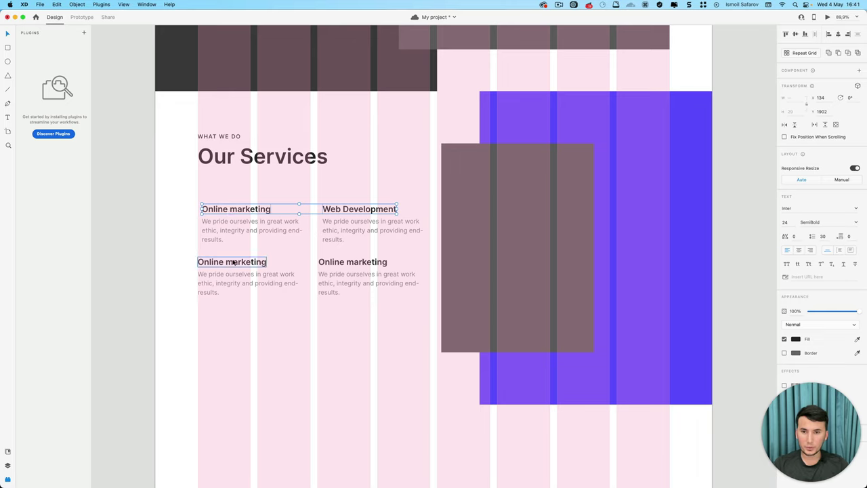
pyautogui.keyDown('shift'); pyautogui.click(336, 263); pyautogui.keyUp('shift')
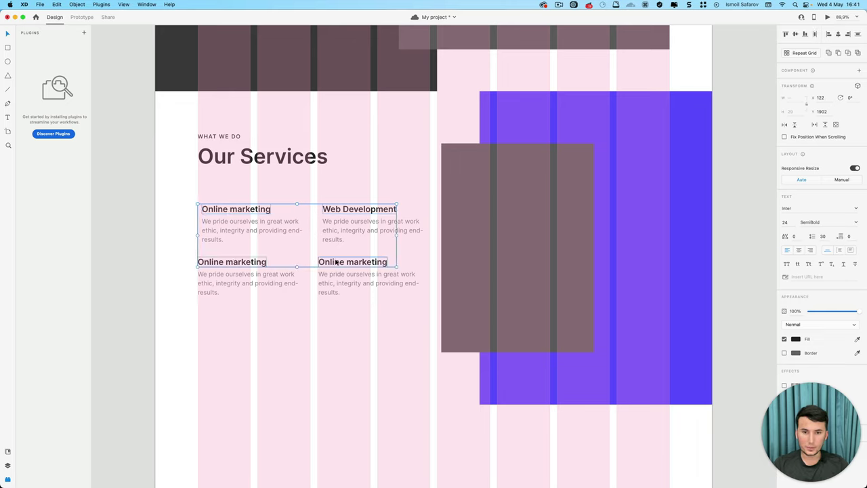
pyautogui.click(786, 222)
pyautogui.write('2')
pyautogui.press('Return')
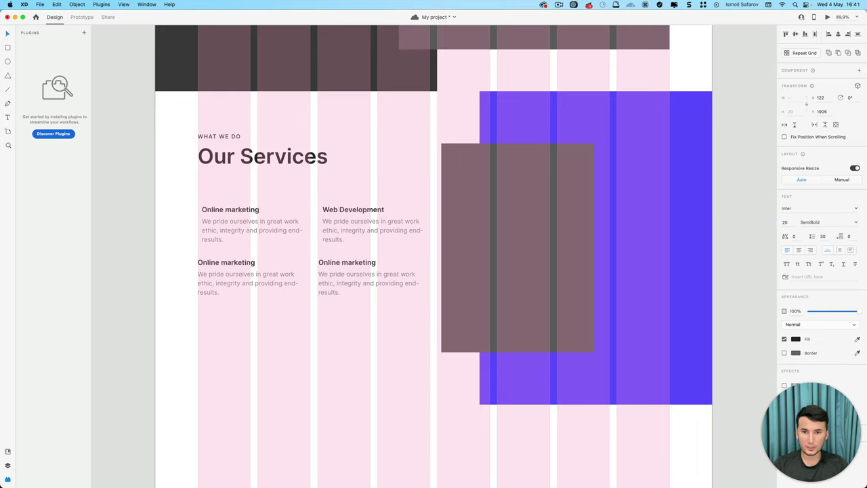
# Align the first service block with the one below and line up the lower-right block in its column.
pyautogui.click(177, 227)
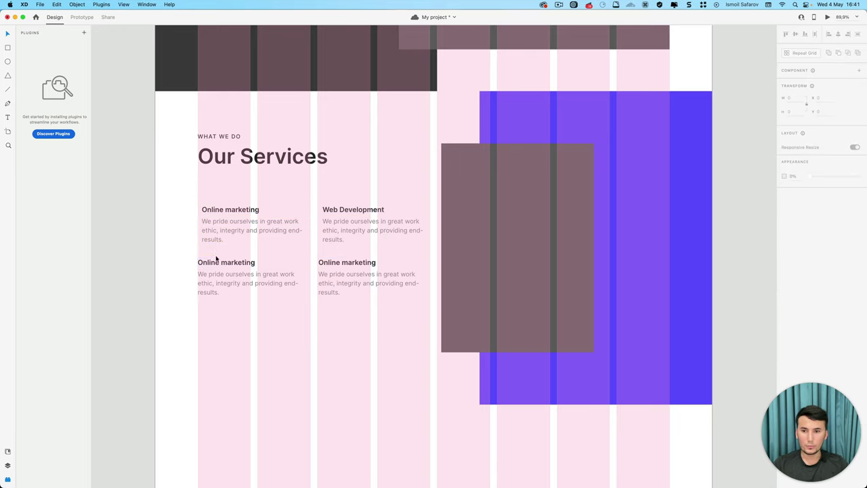
pyautogui.moveTo(219, 210); pyautogui.dragTo(216, 224)
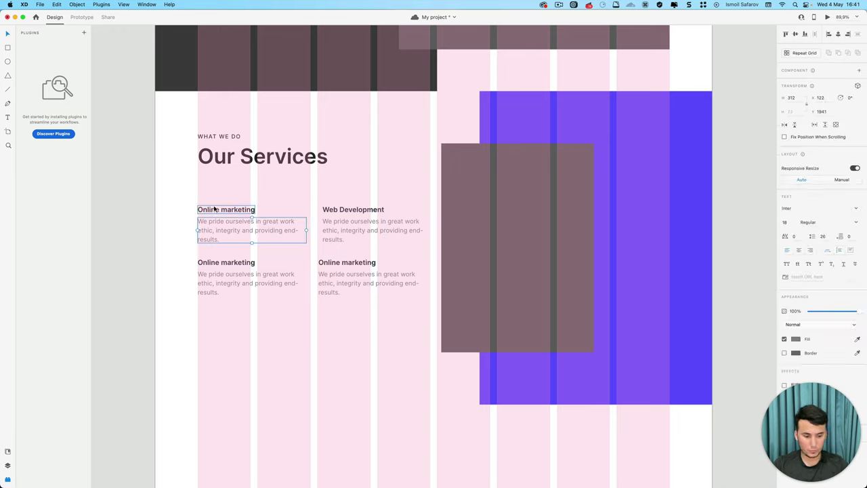
pyautogui.press('Up')
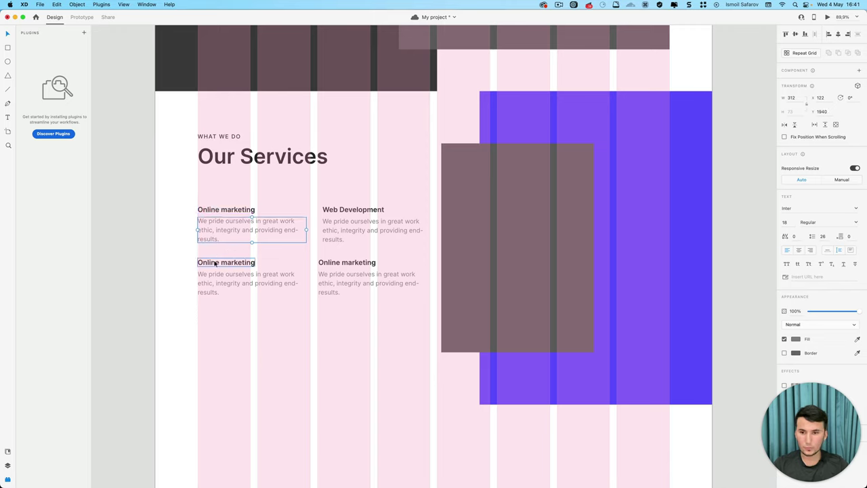
pyautogui.click(211, 263)
pyautogui.click(212, 280)
pyautogui.keyDown('shift'); pyautogui.click(352, 283); pyautogui.keyUp('shift')
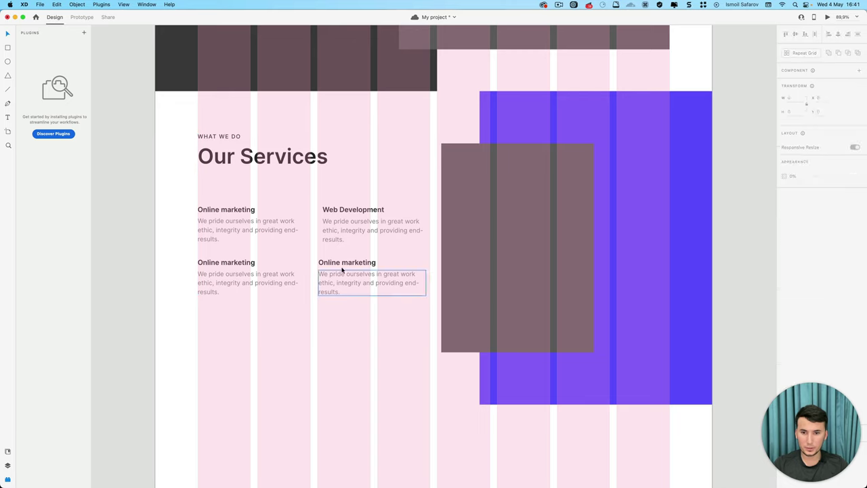
pyautogui.click(338, 262)
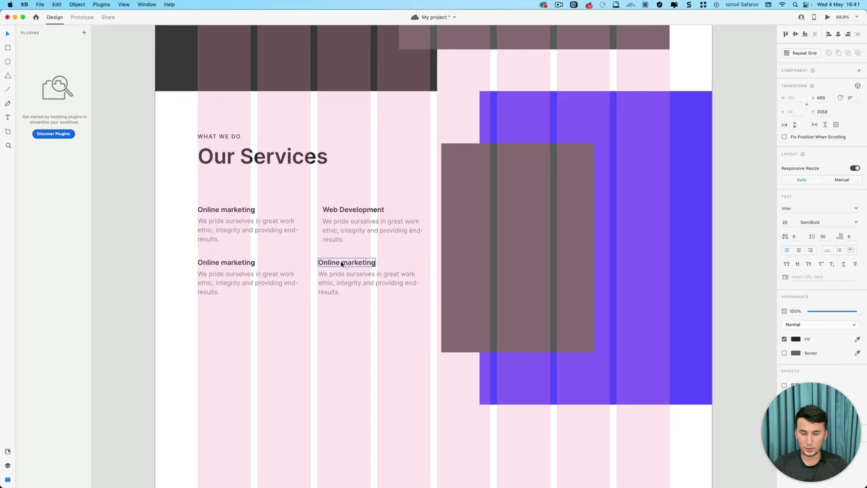
pyautogui.keyDown('shift'); pyautogui.click(335, 280); pyautogui.keyUp('shift')
pyautogui.moveTo(336, 280); pyautogui.dragTo(337, 280)
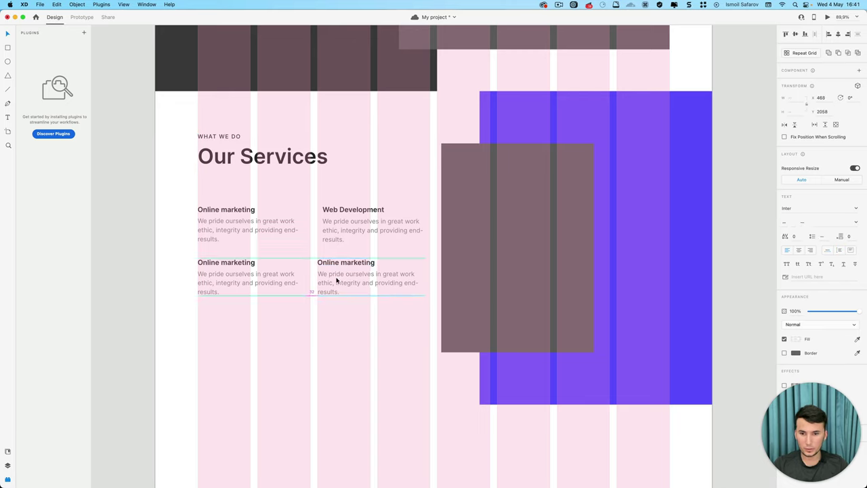
# Widen the lower-right paragraph to the column edge and shift the Web Development block slightly left.
pyautogui.scroll(5, 303, 270)
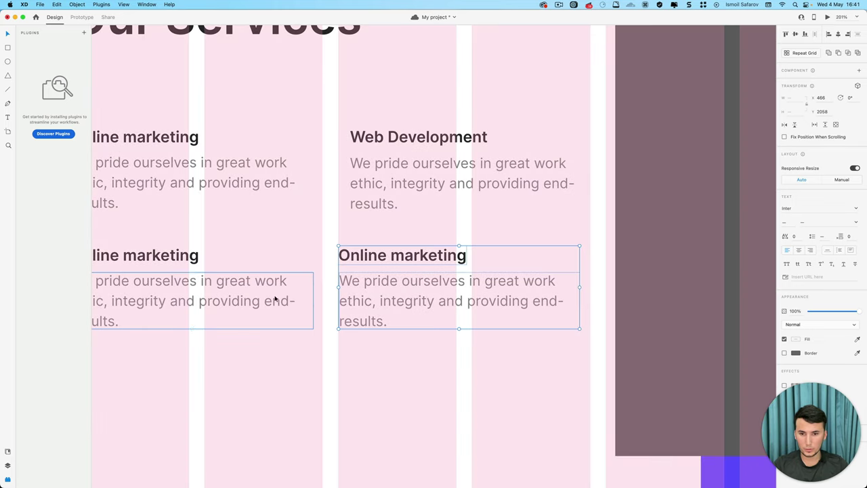
pyautogui.click(310, 298)
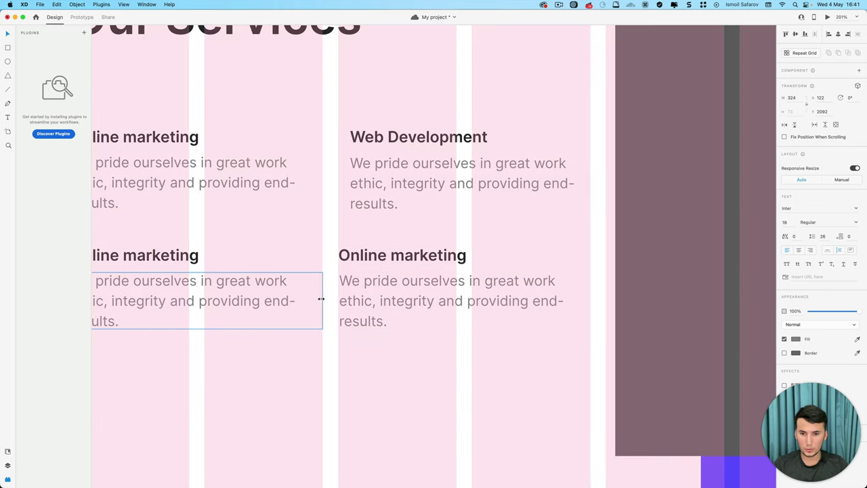
pyautogui.click(278, 178)
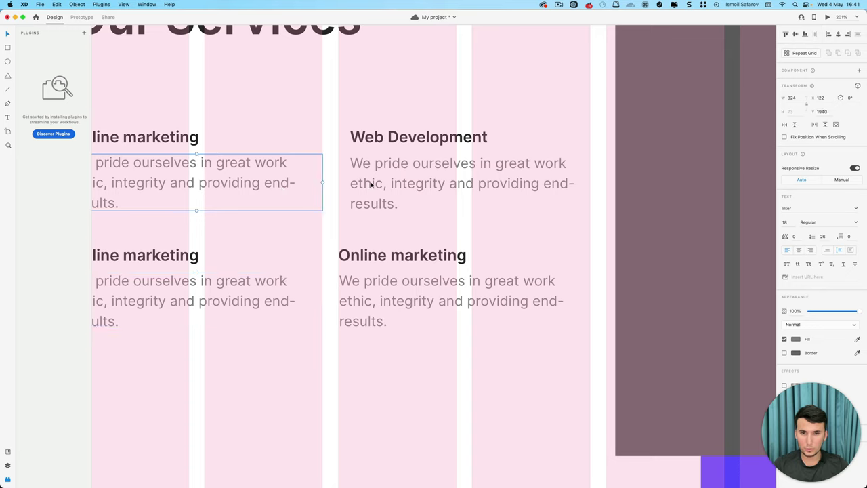
pyautogui.click(562, 184)
pyautogui.click(571, 296)
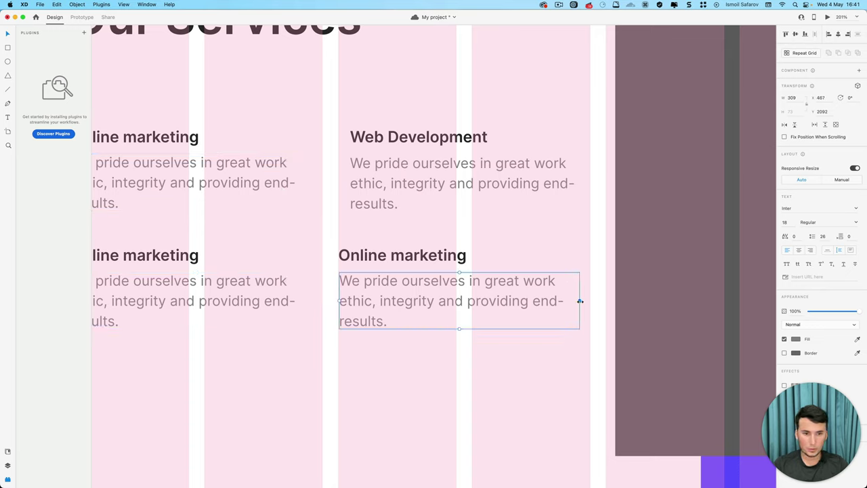
pyautogui.moveTo(581, 301); pyautogui.dragTo(591, 301)
pyautogui.click(415, 255)
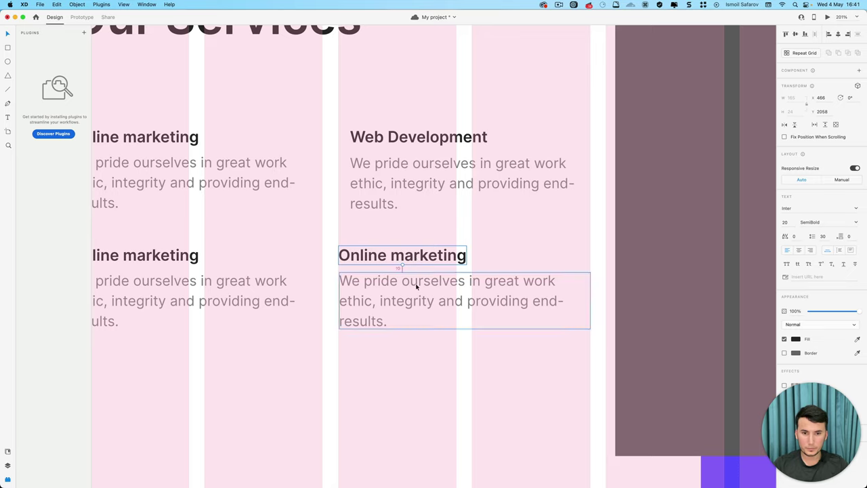
pyautogui.click(399, 168)
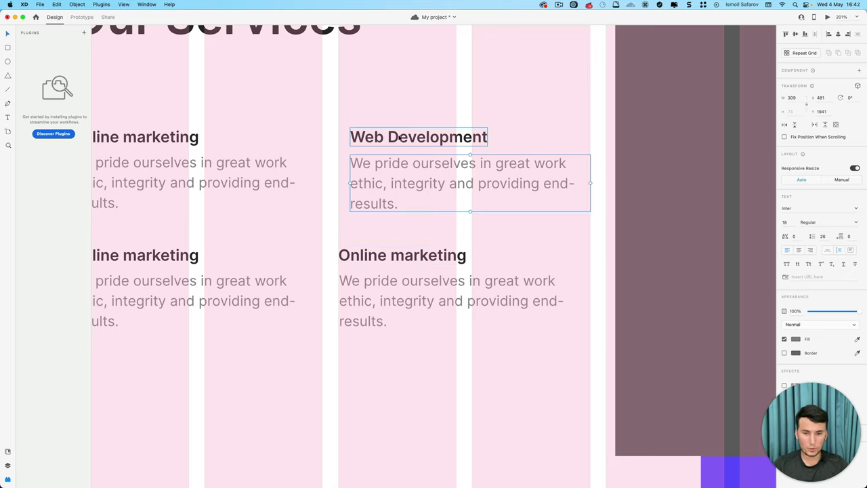
pyautogui.keyDown('shift'); pyautogui.click(400, 136); pyautogui.keyUp('shift')
pyautogui.moveTo(376, 184); pyautogui.dragTo(365, 184)
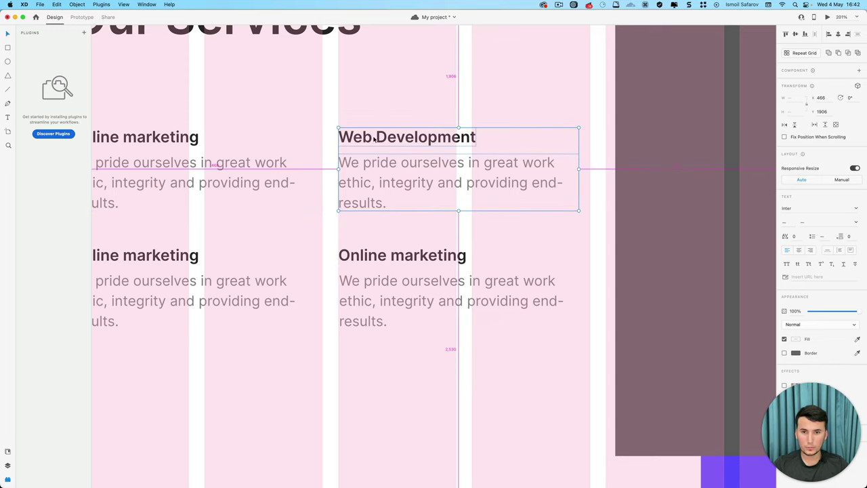
# Widen the Web Development paragraph to 324, matching the first Online marketing paragraph.
pyautogui.click(352, 166)
pyautogui.hscroll(-5, 370, 138)
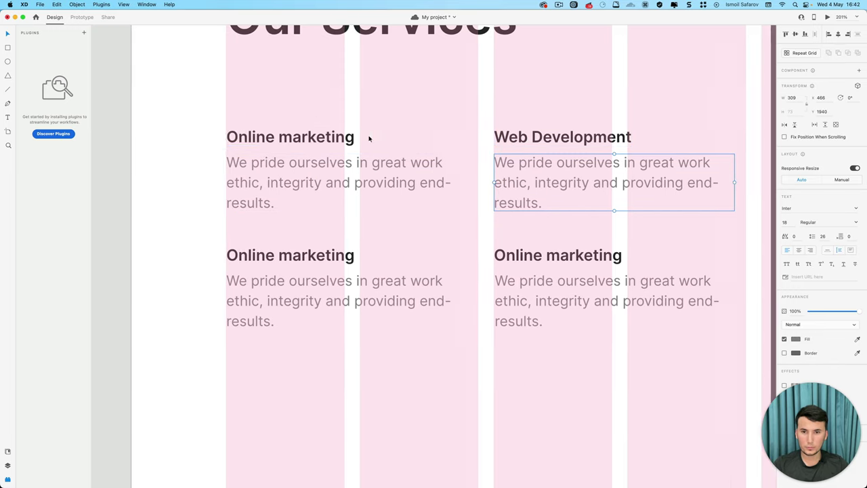
pyautogui.click(354, 180)
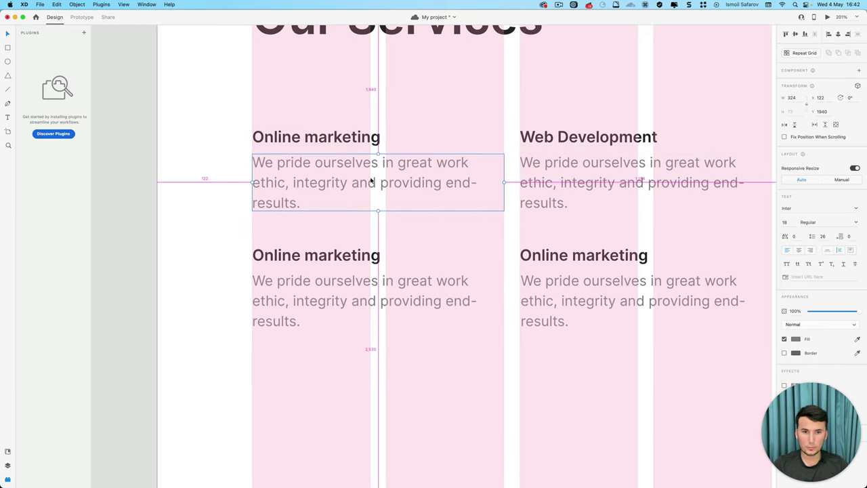
pyautogui.click(354, 279)
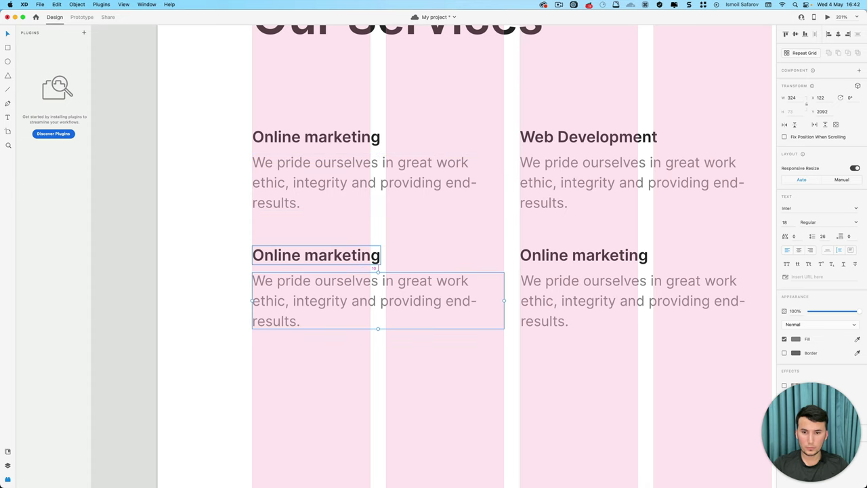
pyautogui.click(593, 197)
pyautogui.hscroll(5, 590, 200)
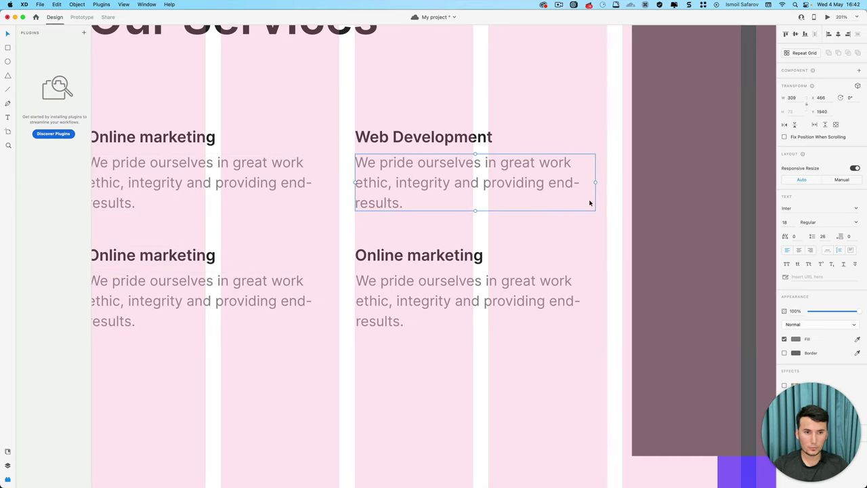
pyautogui.moveTo(598, 181); pyautogui.dragTo(603, 184)
pyautogui.scroll(1, 526, 208)
pyautogui.scroll(-5, 528, 208)
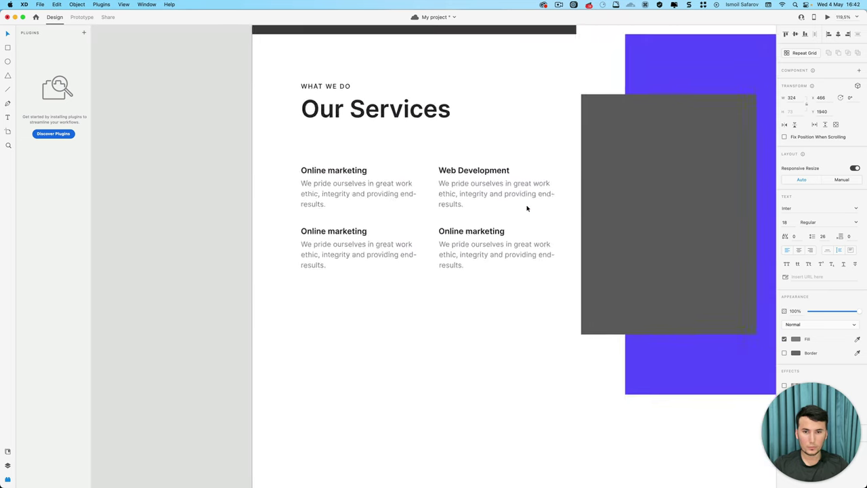
pyautogui.hscroll(2, 570, 197)
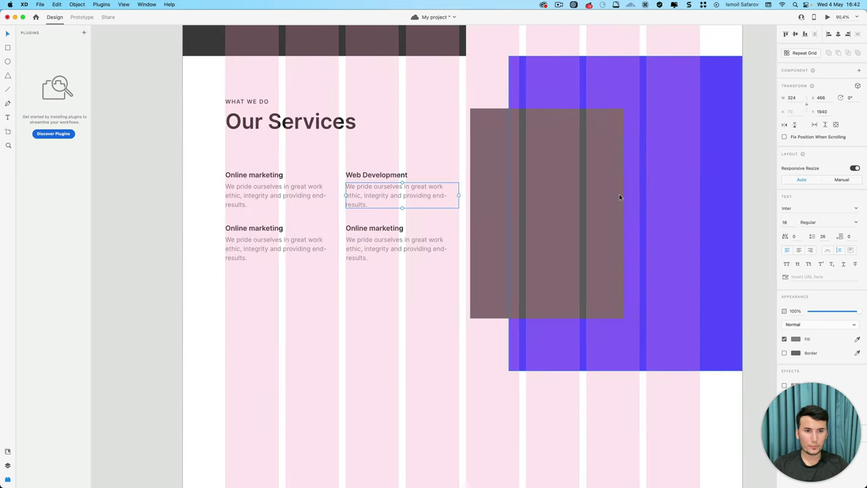
# Nudge the image block group a few pixels left to X 810 and hide the layout grid.
pyautogui.click(620, 196)
pyautogui.click(654, 196)
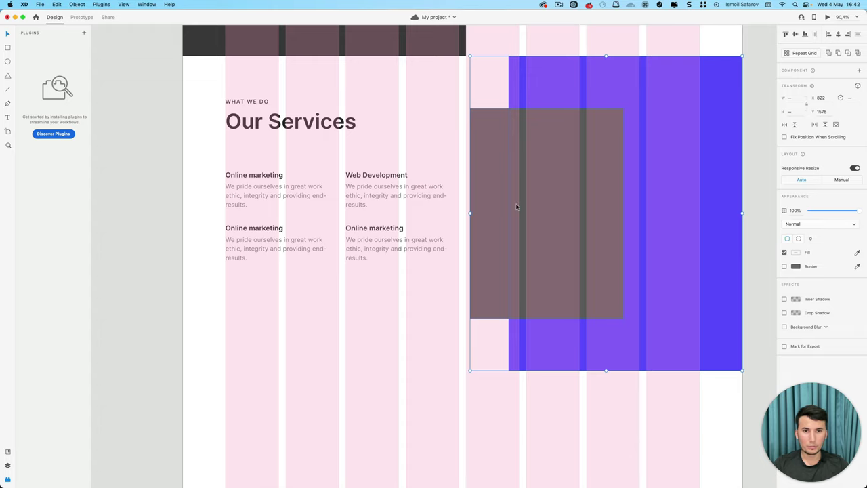
pyautogui.moveTo(517, 205); pyautogui.dragTo(514, 203)
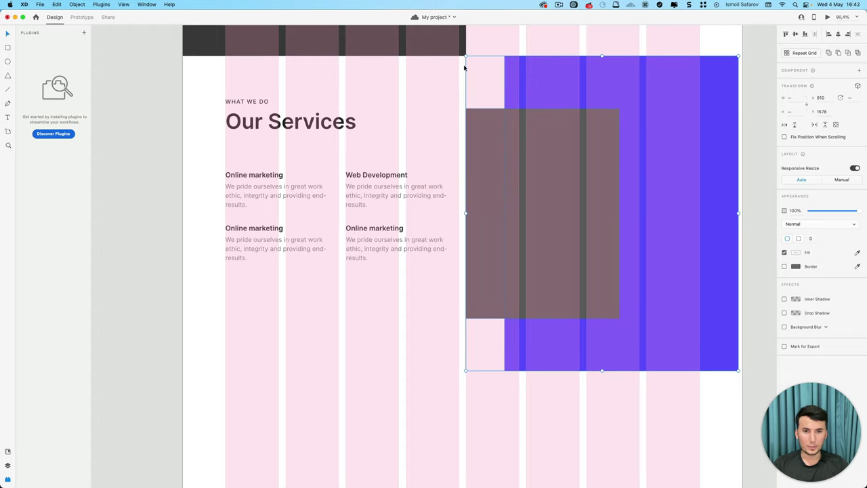
pyautogui.click(403, 289)
pyautogui.hscroll(4, 400, 288)
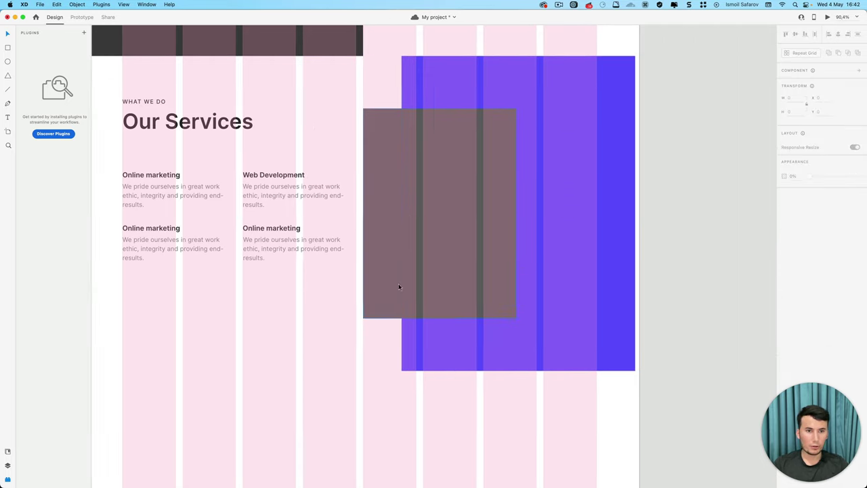
pyautogui.click(577, 202)
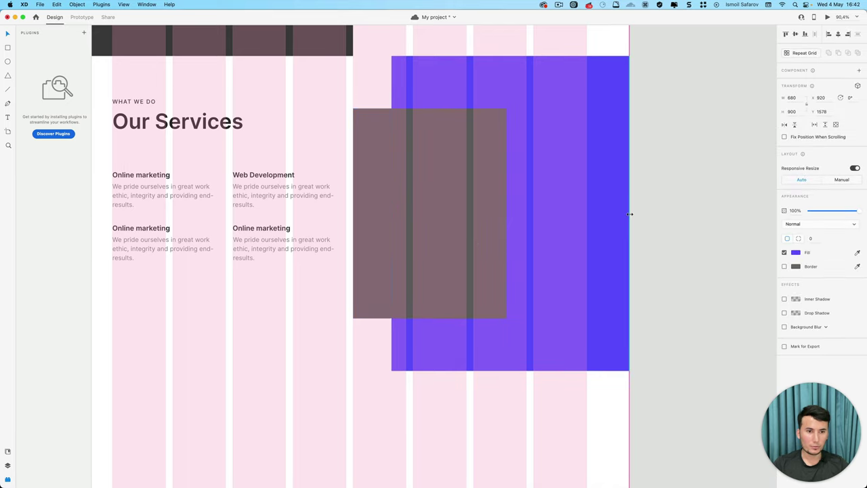
pyautogui.click(246, 274)
pyautogui.hscroll(-2, 247, 278)
pyautogui.hscroll(-4, 248, 277)
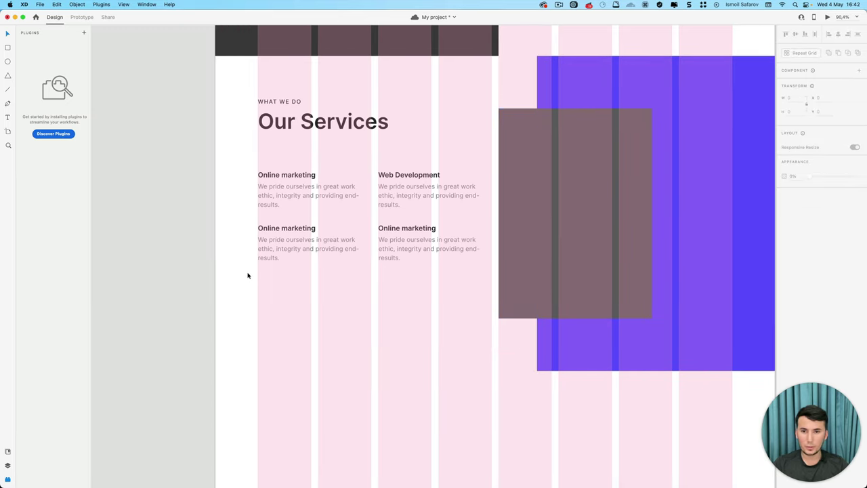
pyautogui.scroll(-1, 248, 273)
pyautogui.press('shift+super+apostrophe')
# Retitle the lower-left heading 'Website Design' and the lower-right heading 'SEO Optimization'.
pyautogui.scroll(-5, 248, 271)
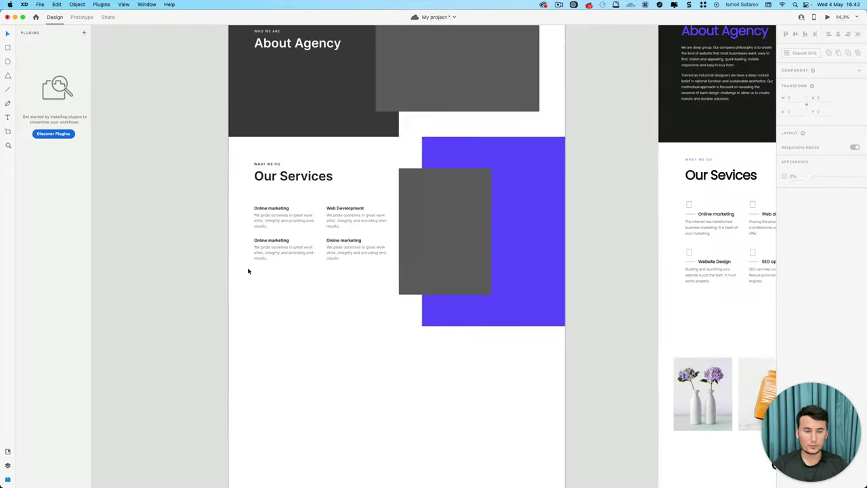
pyautogui.press('shift+super+apostrophe')
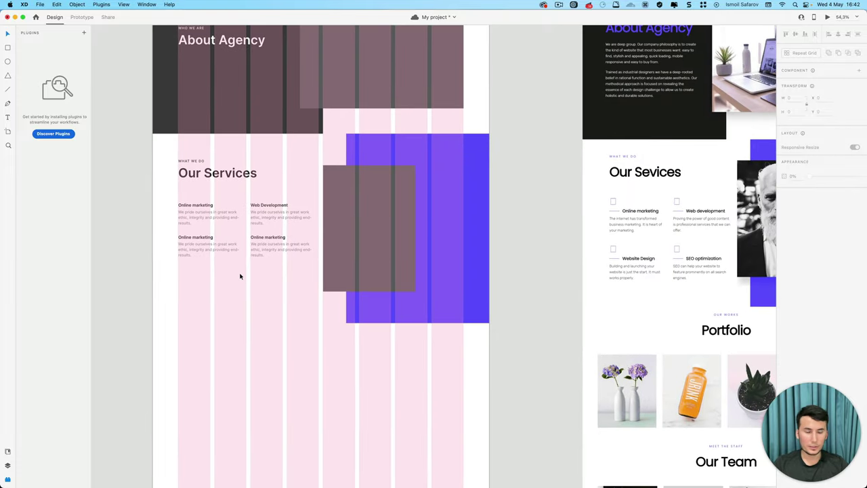
pyautogui.hscroll(-2, 240, 276)
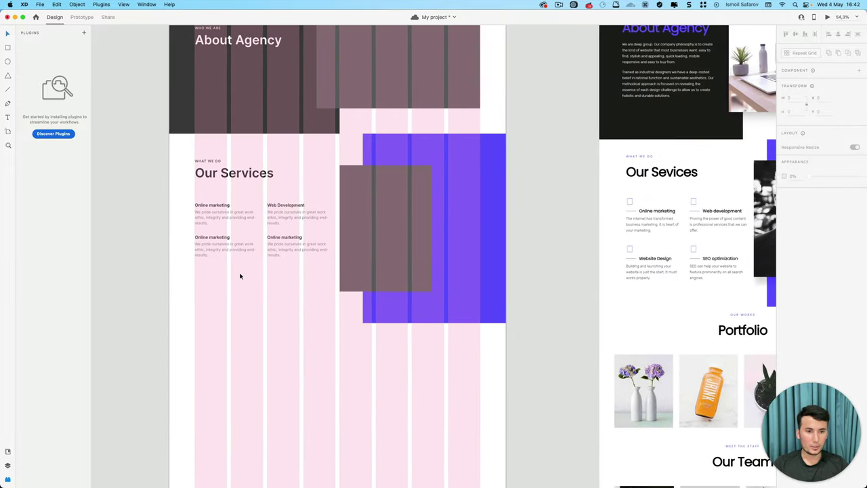
pyautogui.click(219, 239)
pyautogui.doubleClick(219, 238)
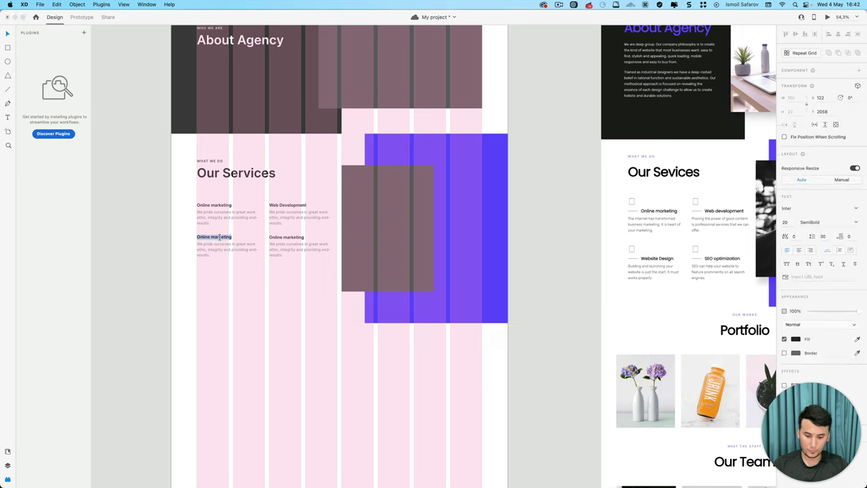
pyautogui.write('Website Design')
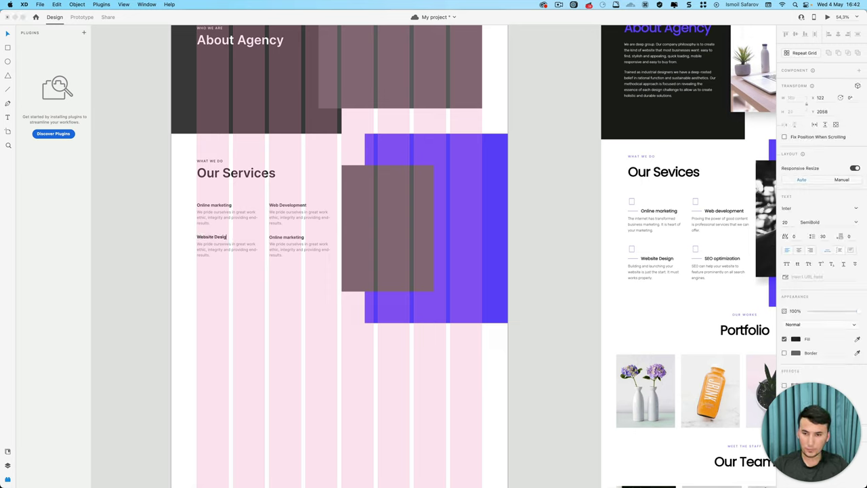
pyautogui.doubleClick(292, 238)
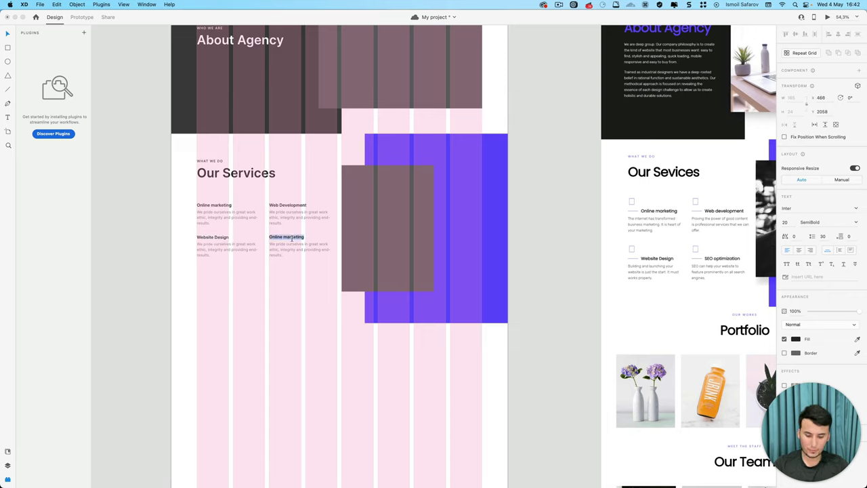
pyautogui.write('SEO Optimization')
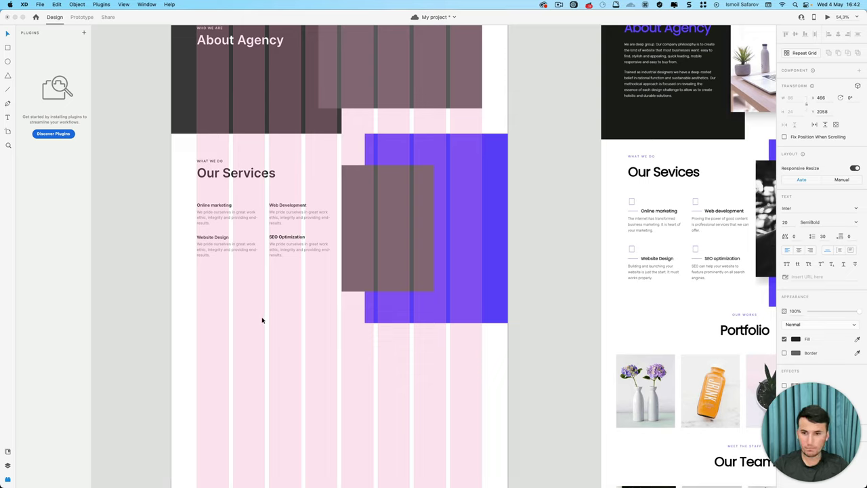
pyautogui.press('Escape')
# Select the Website Design and SEO Optimization row and shift it down, ending at Y 2088.
pyautogui.moveTo(174, 299); pyautogui.dragTo(318, 234)
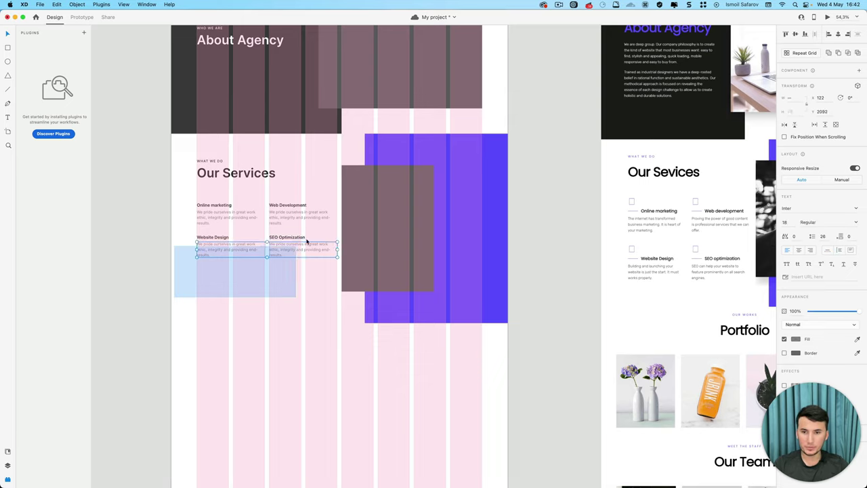
pyautogui.moveTo(179, 294); pyautogui.dragTo(309, 217)
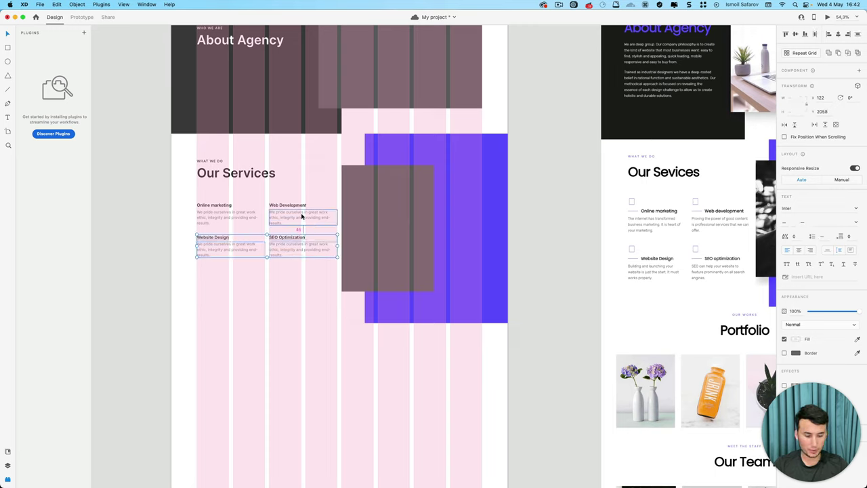
pyautogui.hotkey('shift', 'Down')
pyautogui.hotkey('shift', 'Down')
pyautogui.hotkey('shift', 'Down')
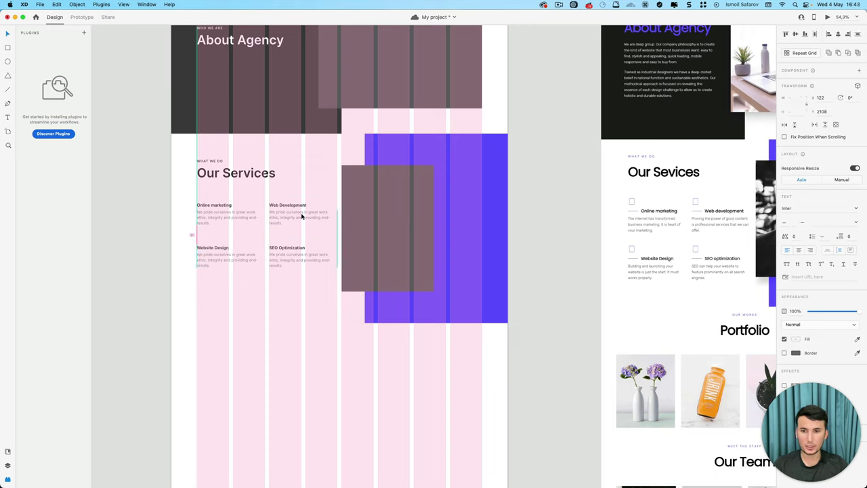
pyautogui.hotkey('shift', 'Down')
pyautogui.hotkey('shift', 'Down')
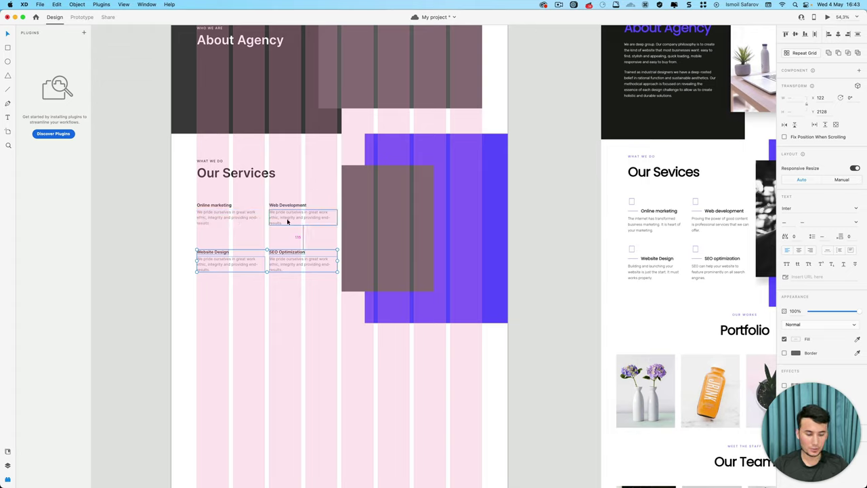
pyautogui.hotkey('shift', 'Up')
pyautogui.hotkey('shift', 'Up')
pyautogui.hotkey('shift', 'Up')
pyautogui.hotkey('shift', 'Up')
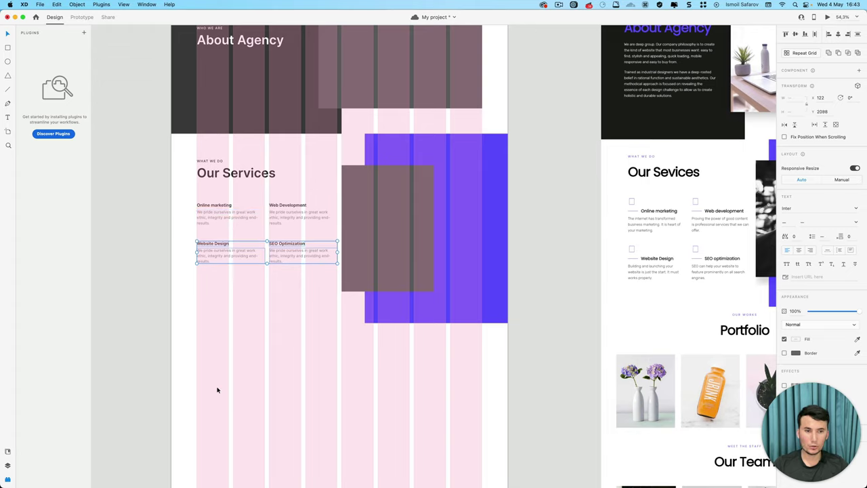
# Zoom in on the Our Services section, toggling the layout grid off and back on.
pyautogui.press('Escape')
pyautogui.press('super+shift+apostrophe')
pyautogui.scroll(5, 188, 220)
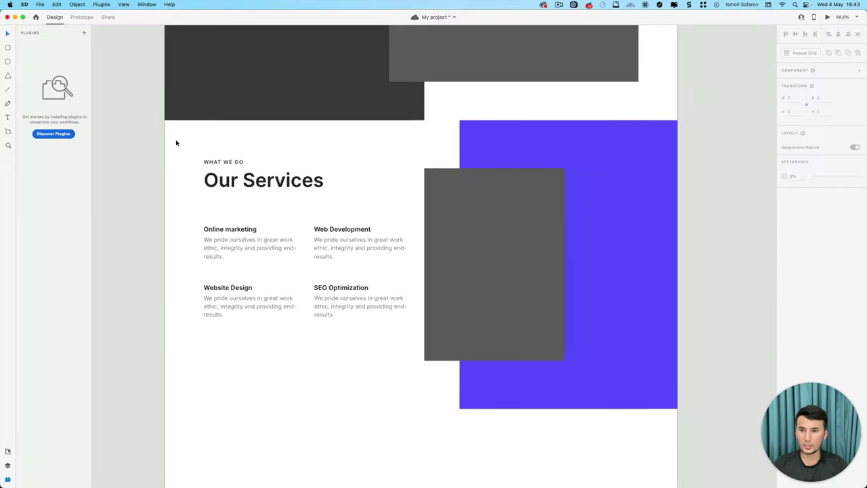
pyautogui.scroll(3, 177, 143)
pyautogui.press('super+shift+apostrophe')
# Draw a small square above Online marketing and size it to 24×24.
pyautogui.press('r')
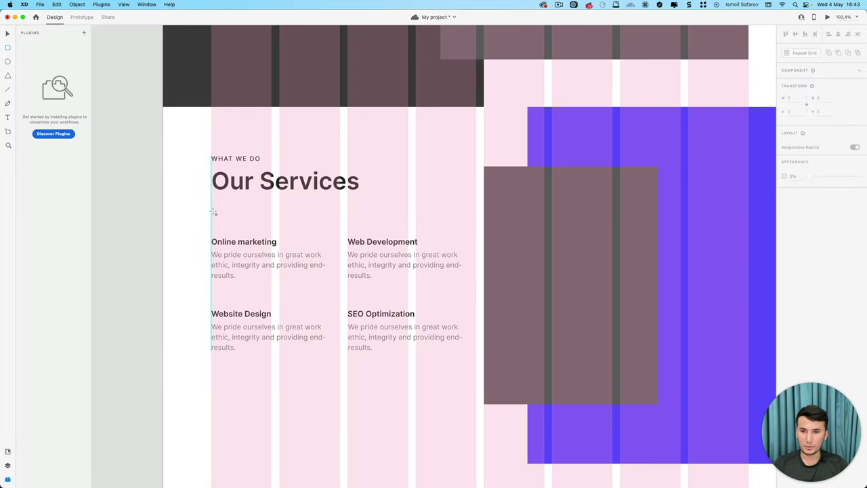
pyautogui.moveTo(211, 211); pyautogui.dragTo(225, 226)
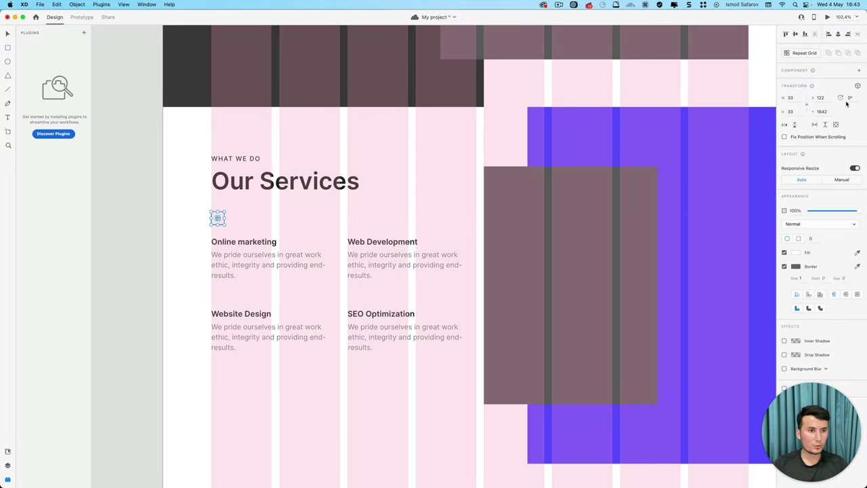
pyautogui.click(789, 97)
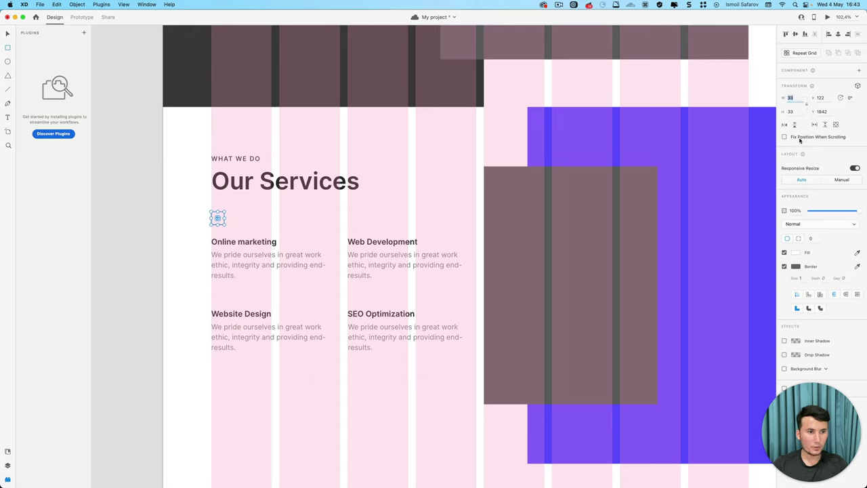
pyautogui.write('24')
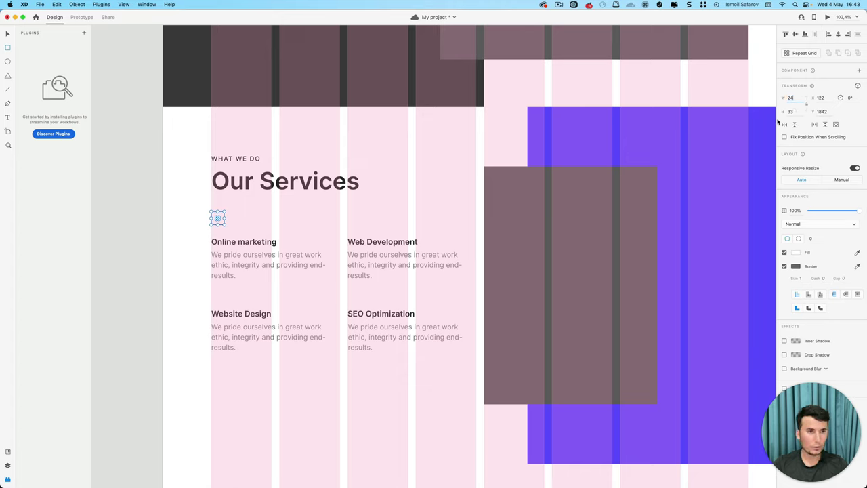
pyautogui.press('Tab')
pyautogui.write('2')
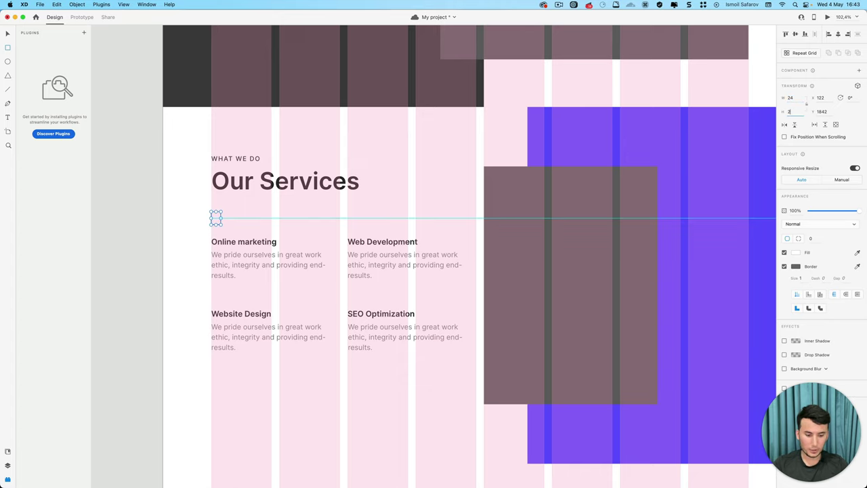
pyautogui.press('Return')
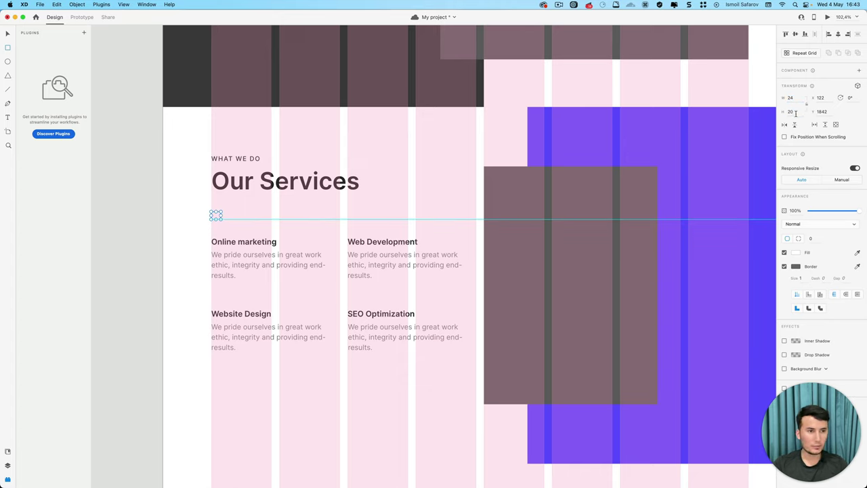
pyautogui.doubleClick(789, 111)
pyautogui.write('24')
pyautogui.press('Return')
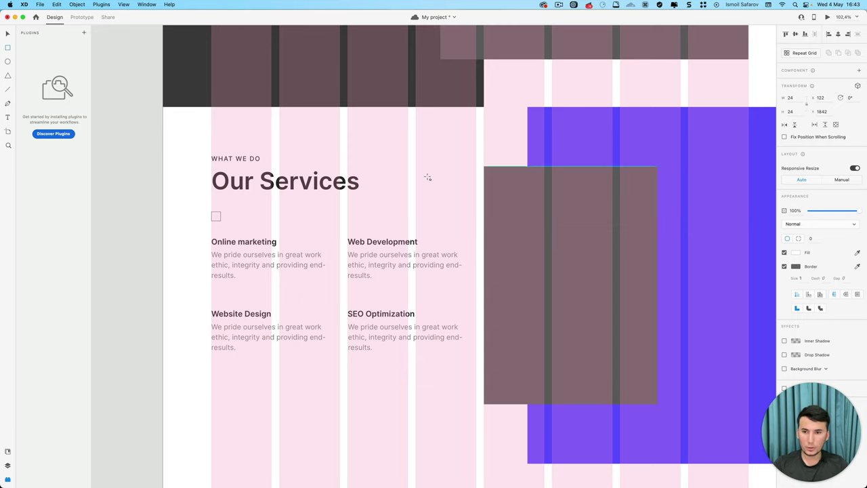
# Remove the square's border, eyedropper the brown fill, and nudge it down to Y 1862.
pyautogui.click(785, 266)
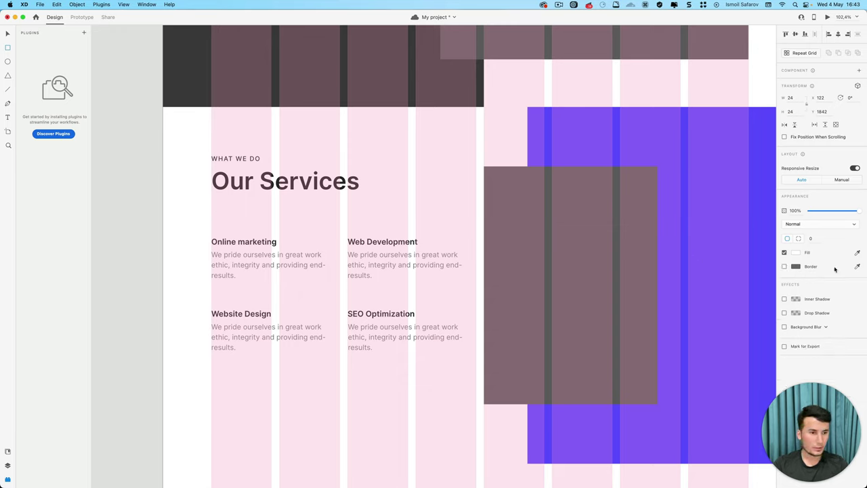
pyautogui.click(858, 253)
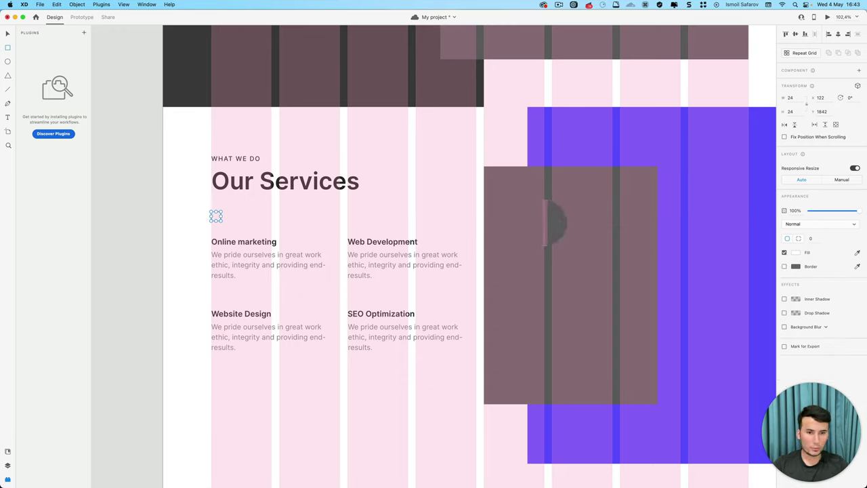
pyautogui.click(548, 221)
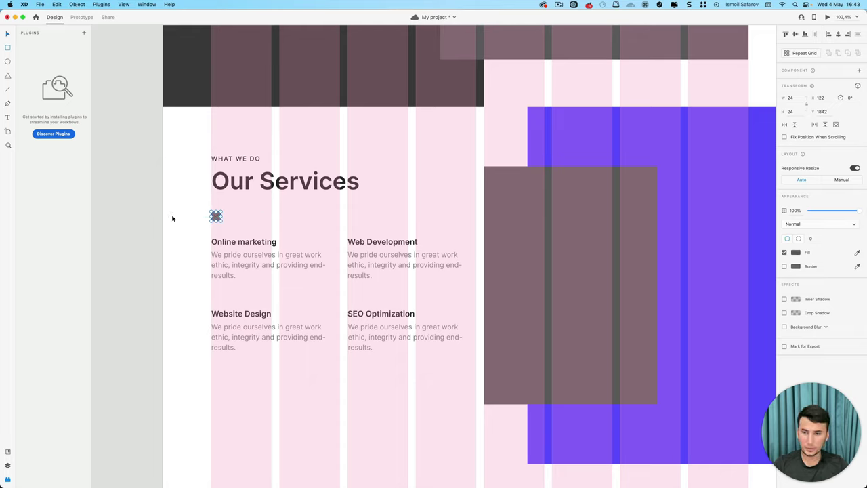
pyautogui.click(172, 220)
pyautogui.click(216, 216)
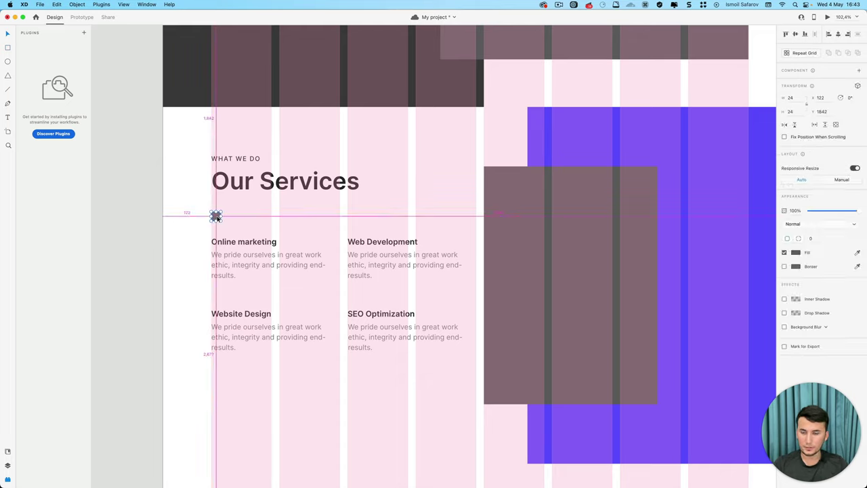
pyautogui.hotkey('shift', 'Down')
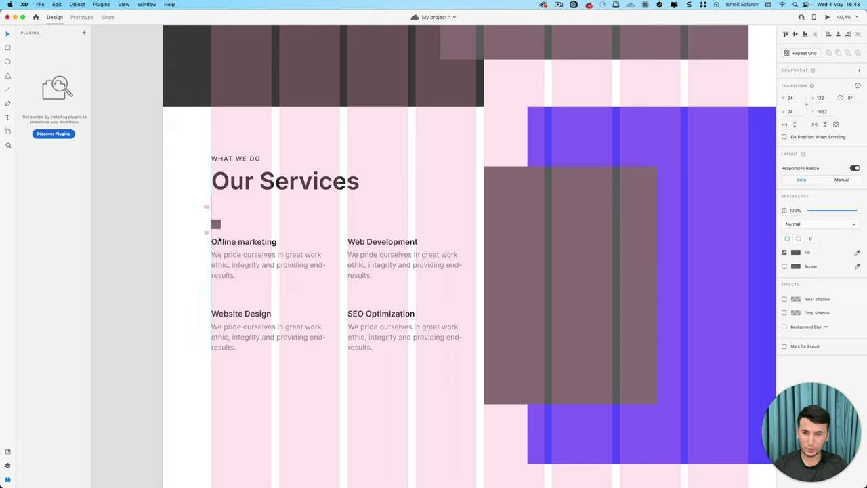
pyautogui.hotkey('shift', 'Down')
pyautogui.hotkey('shift', 'Up')
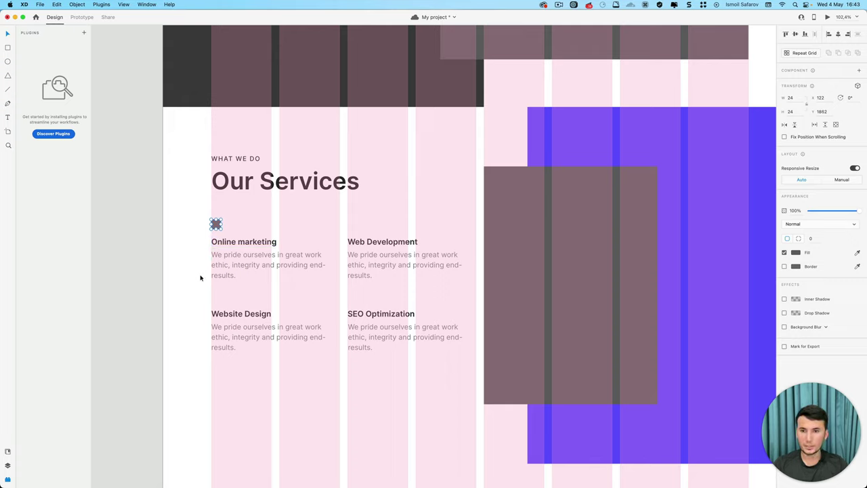
# Duplicate the brown square above Web Development and nudge the top service row slightly up.
pyautogui.moveTo(216, 225); pyautogui.dragTo(354, 227)
pyautogui.hotkey('shift', 'Right')
pyautogui.hotkey('shift', 'Right')
pyautogui.hotkey('shift', 'Right')
pyautogui.hotkey('shift', 'Right')
pyautogui.hotkey('shift', 'Right')
pyautogui.hotkey('shift', 'Right')
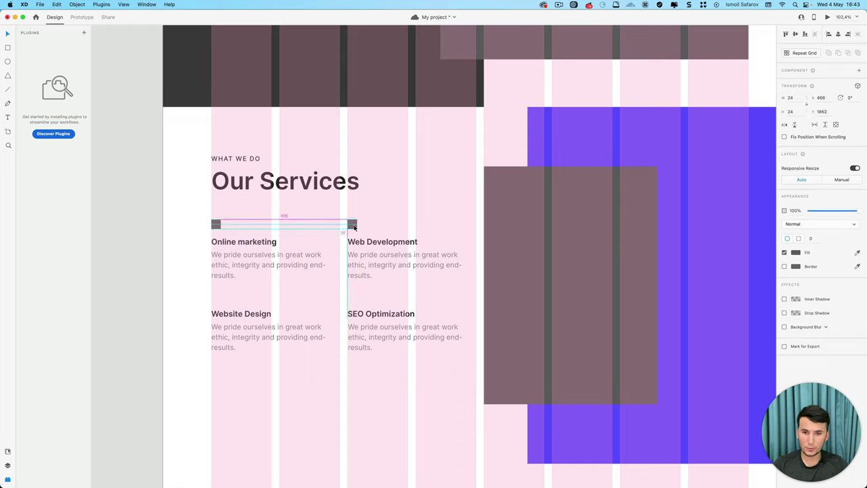
pyautogui.moveTo(187, 294); pyautogui.dragTo(394, 209)
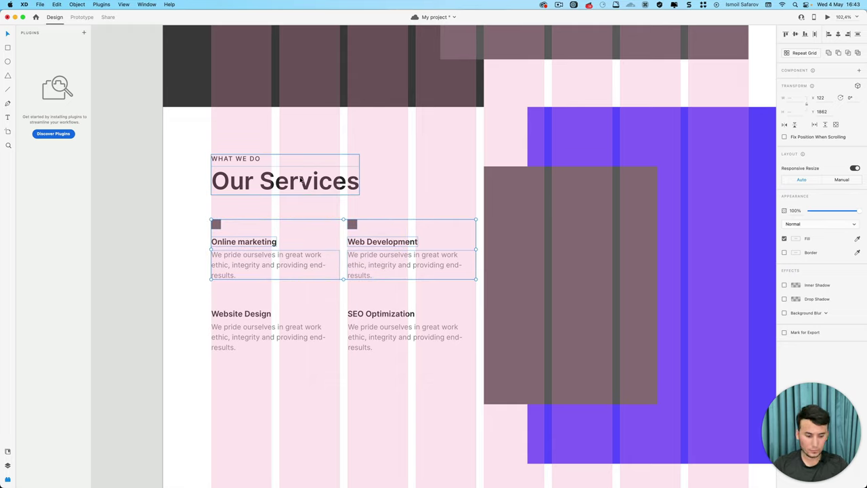
pyautogui.hotkey('shift', 'Up')
pyautogui.hotkey('shift', 'Up')
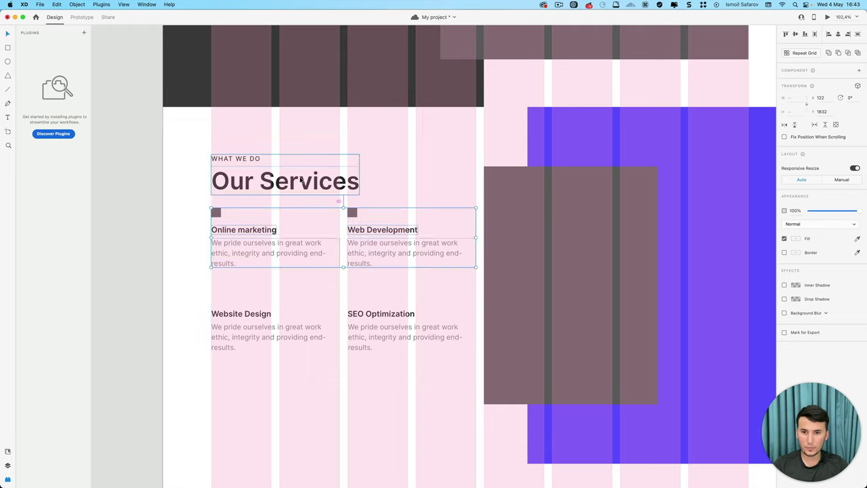
pyautogui.hotkey('shift', 'Down')
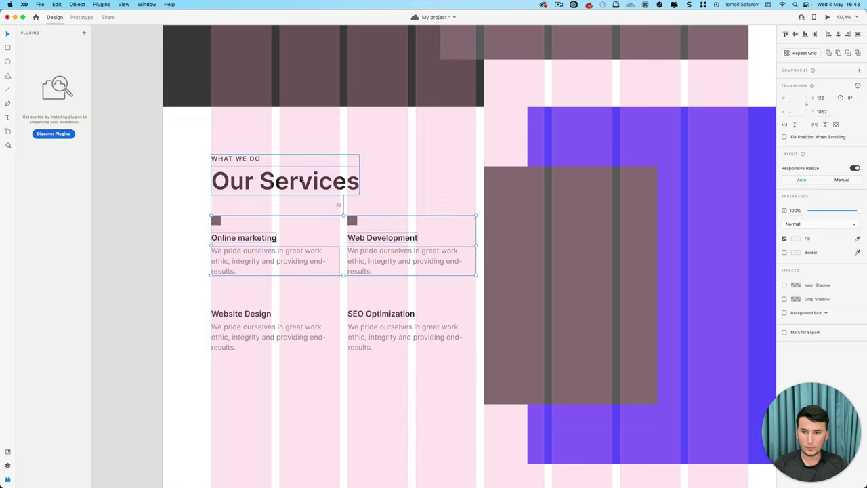
pyautogui.hotkey('shift', 'Up')
pyautogui.press('Up')
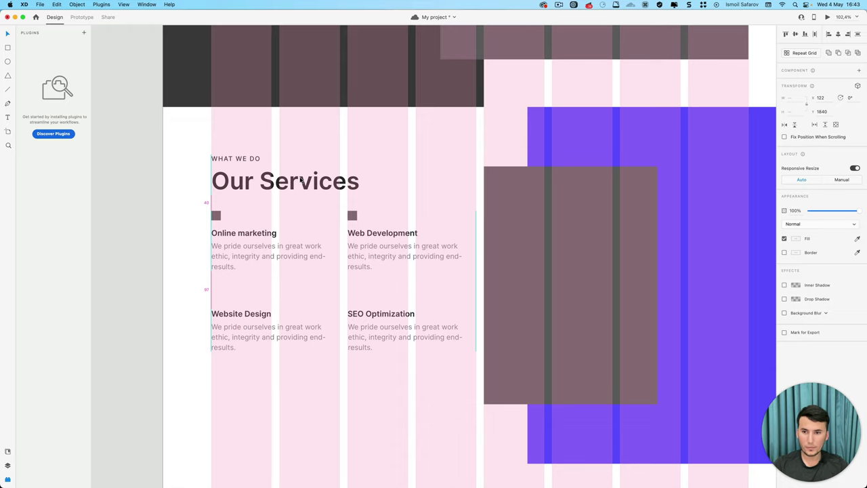
pyautogui.click(176, 349)
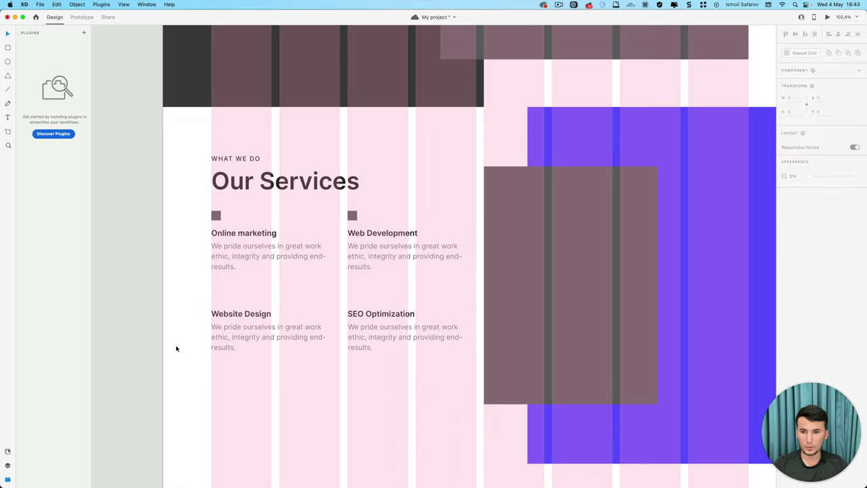
pyautogui.click(217, 215)
# Copy both brown squares down above Website Design and SEO Optimization.
pyautogui.keyDown('shift'); pyautogui.click(352, 216); pyautogui.keyUp('shift')
pyautogui.moveTo(351, 216); pyautogui.dragTo(352, 298)
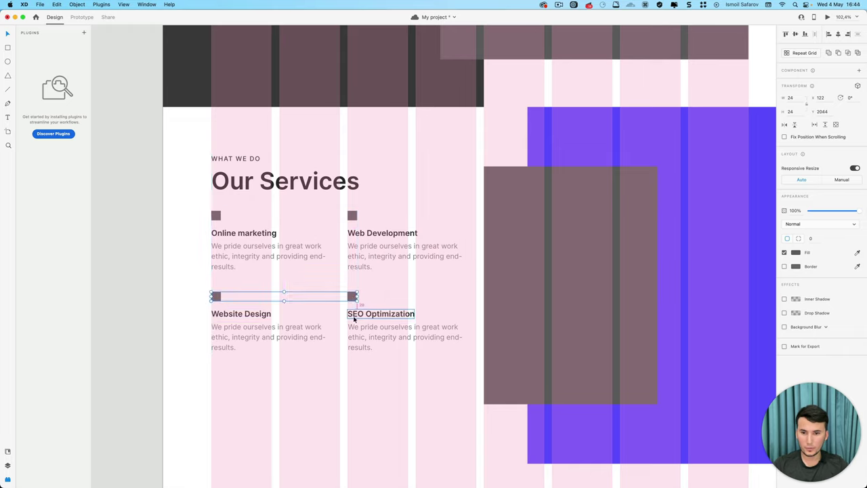
pyautogui.moveTo(187, 400); pyautogui.dragTo(306, 288)
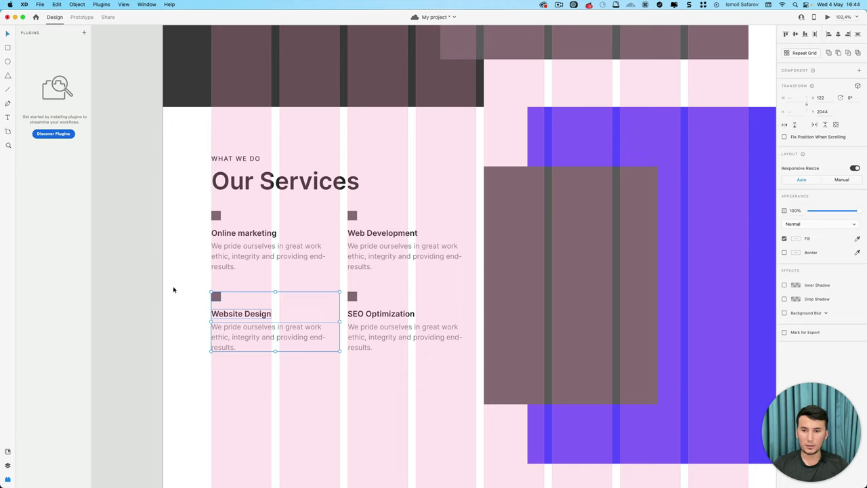
# Marquee-select the service blocks to check row spacing, ending with the bottom row selected.
pyautogui.moveTo(185, 282); pyautogui.dragTo(303, 204)
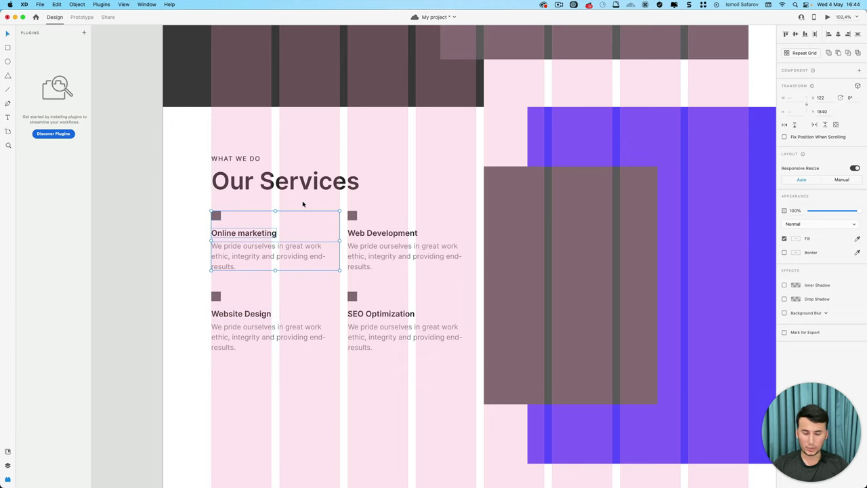
pyautogui.click(165, 347)
pyautogui.moveTo(168, 373); pyautogui.dragTo(463, 212)
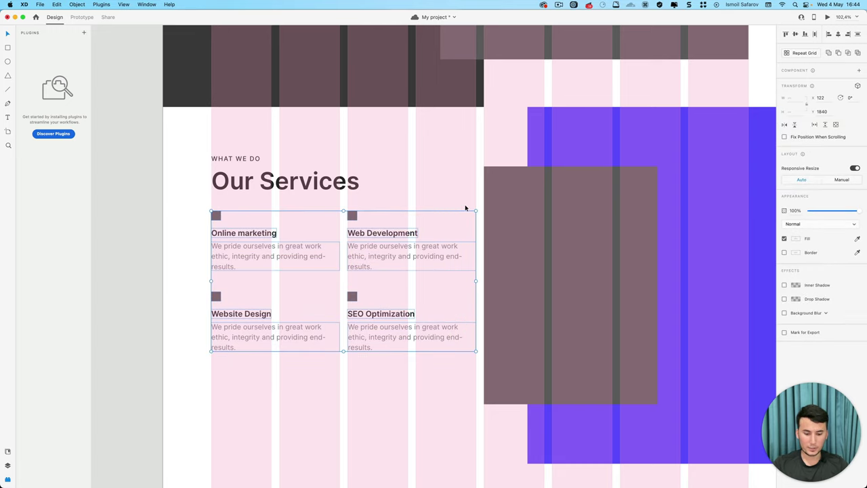
pyautogui.click(292, 414)
pyautogui.moveTo(180, 385); pyautogui.dragTo(312, 283)
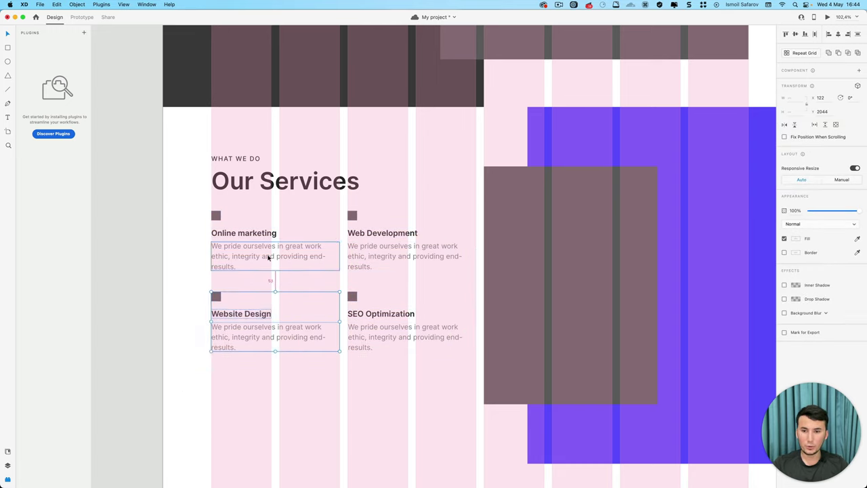
pyautogui.click(176, 378)
pyautogui.moveTo(192, 373); pyautogui.dragTo(468, 284)
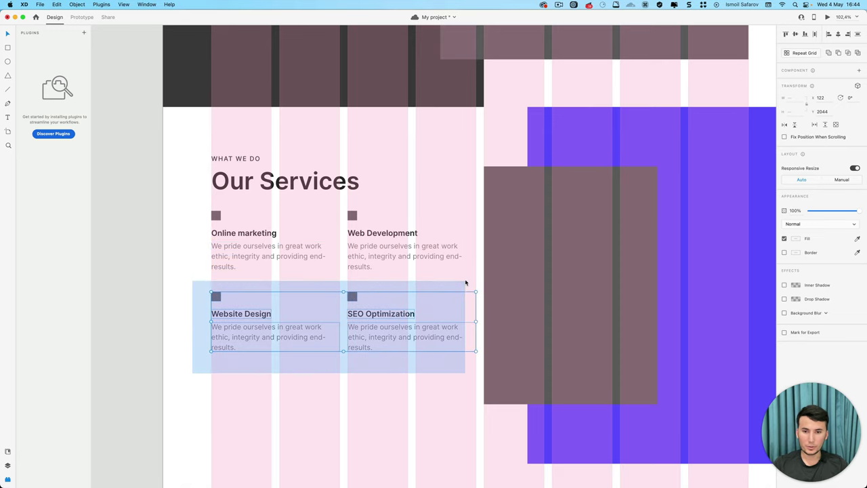
# Set all four service description text boxes to a width of 287.
pyautogui.click(366, 262)
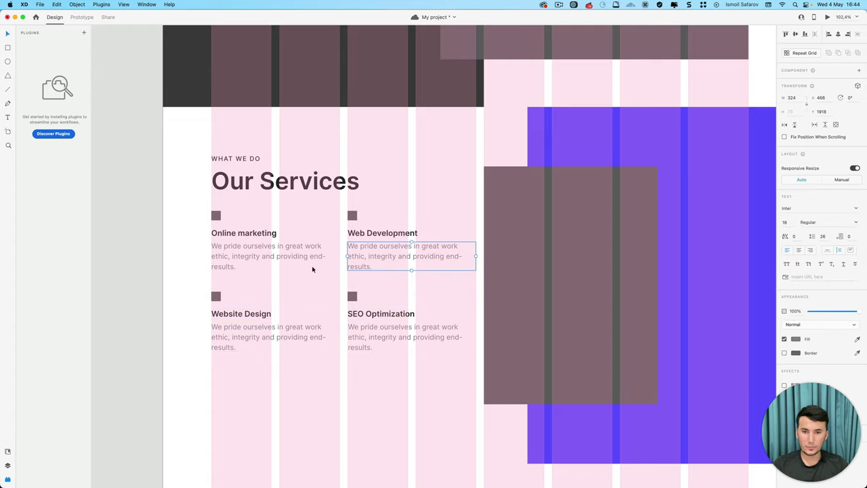
pyautogui.keyDown('shift'); pyautogui.click(296, 256); pyautogui.keyUp('shift')
pyautogui.click(463, 270)
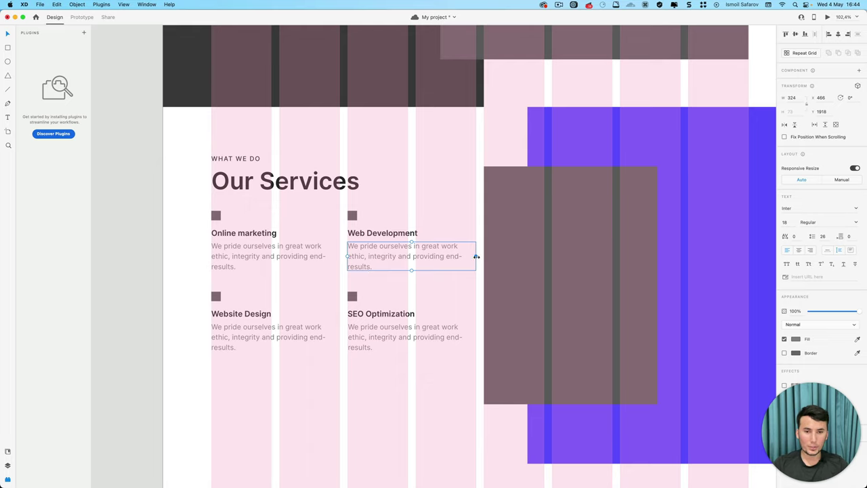
pyautogui.moveTo(477, 256); pyautogui.dragTo(461, 257)
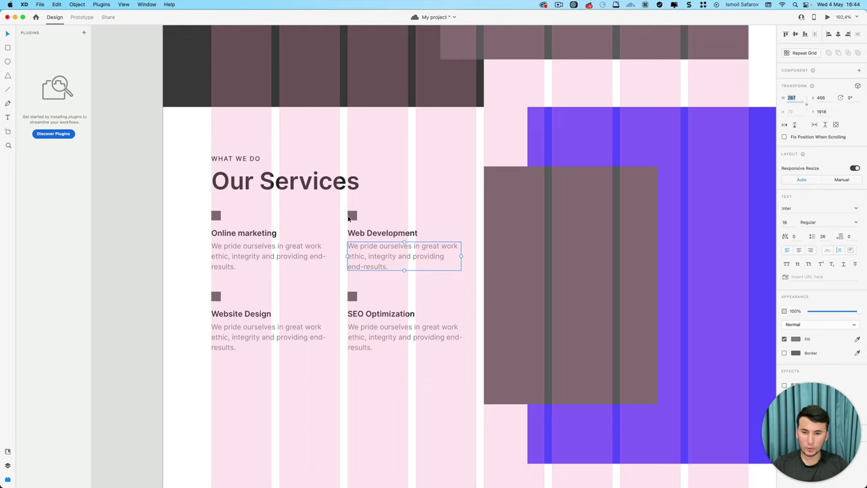
pyautogui.click(277, 261)
pyautogui.click(264, 328)
pyautogui.keyDown('shift'); pyautogui.click(393, 338); pyautogui.keyUp('shift')
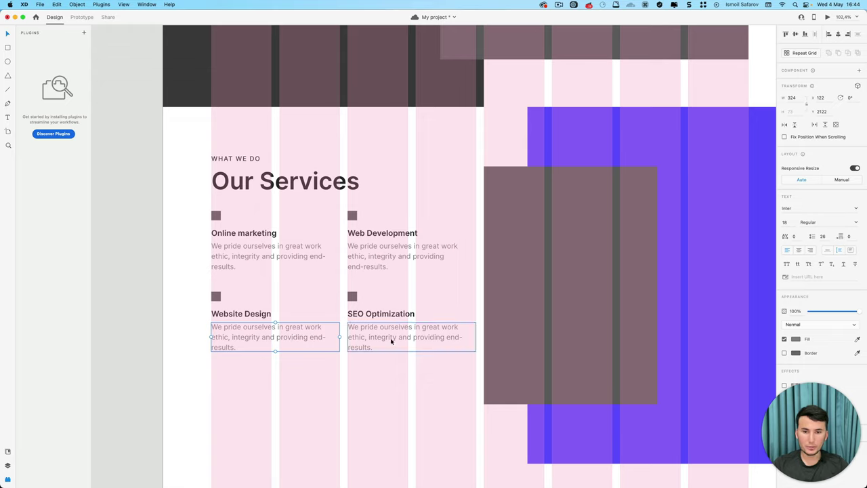
pyautogui.keyDown('shift'); pyautogui.click(294, 256); pyautogui.keyUp('shift')
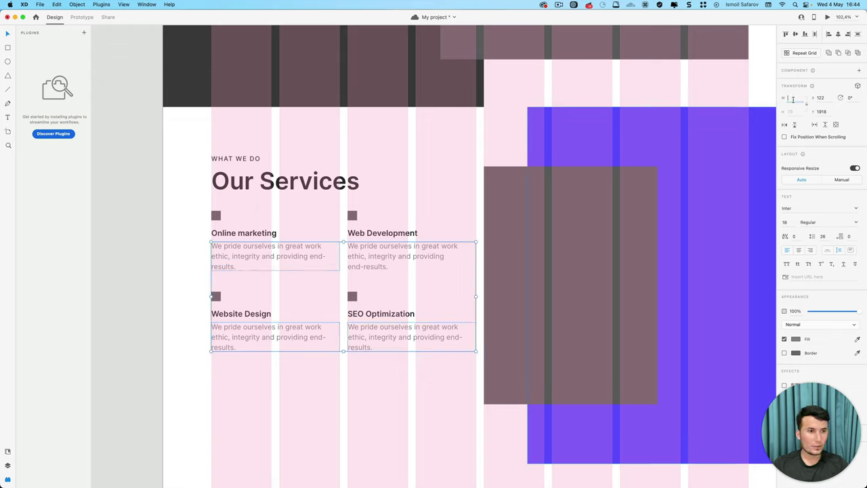
pyautogui.write('287')
pyautogui.press('Return')
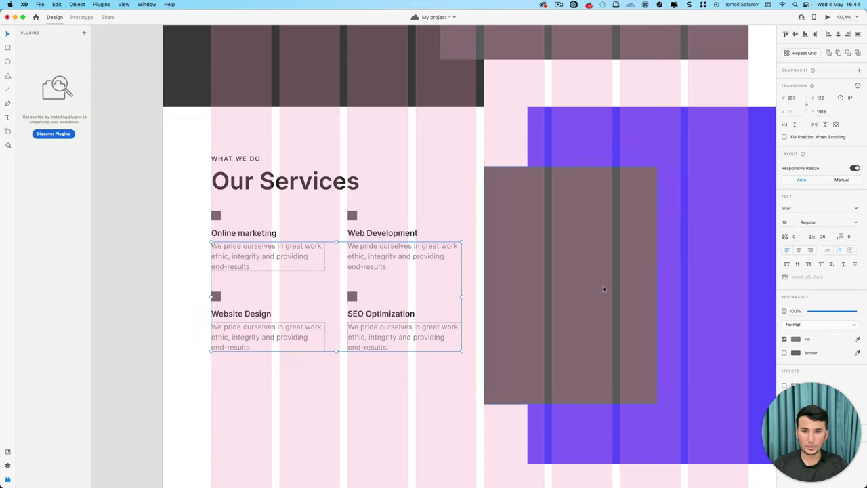
pyautogui.click(288, 399)
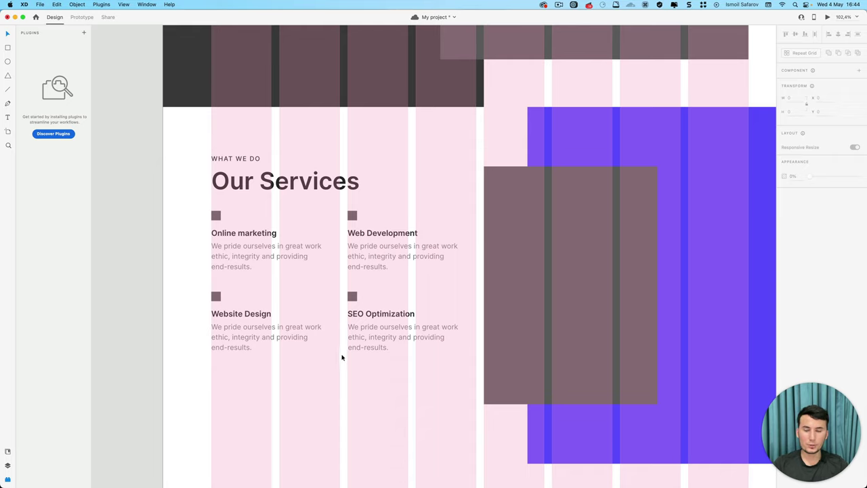
# Nudge the Website Design and SEO Optimization blocks up to Y 2031.
pyautogui.click(213, 299)
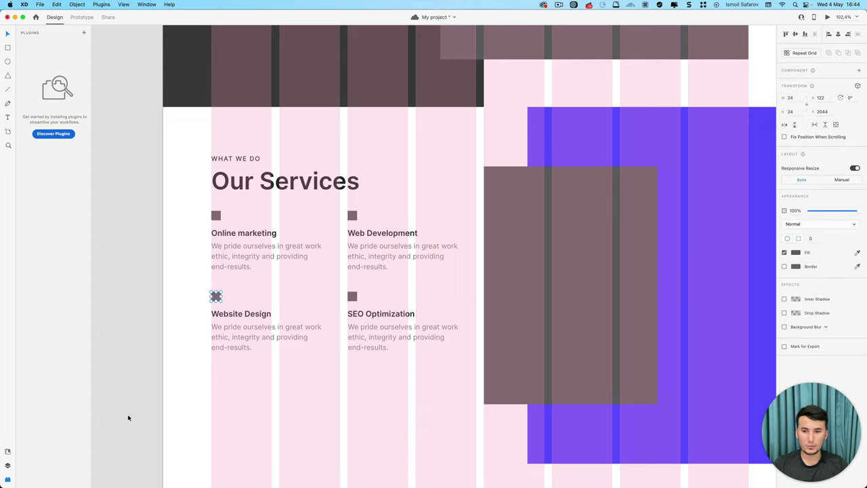
pyautogui.moveTo(129, 415); pyautogui.dragTo(469, 272)
pyautogui.moveTo(461, 373); pyautogui.dragTo(206, 279)
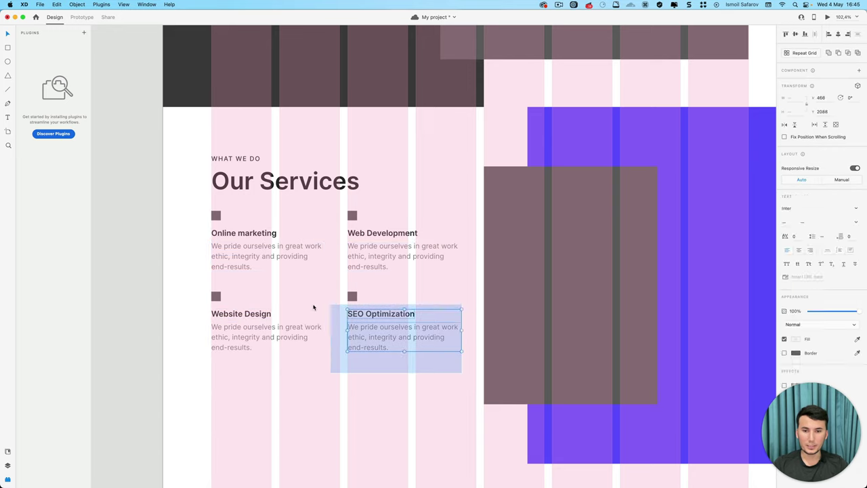
pyautogui.moveTo(461, 373); pyautogui.dragTo(206, 279)
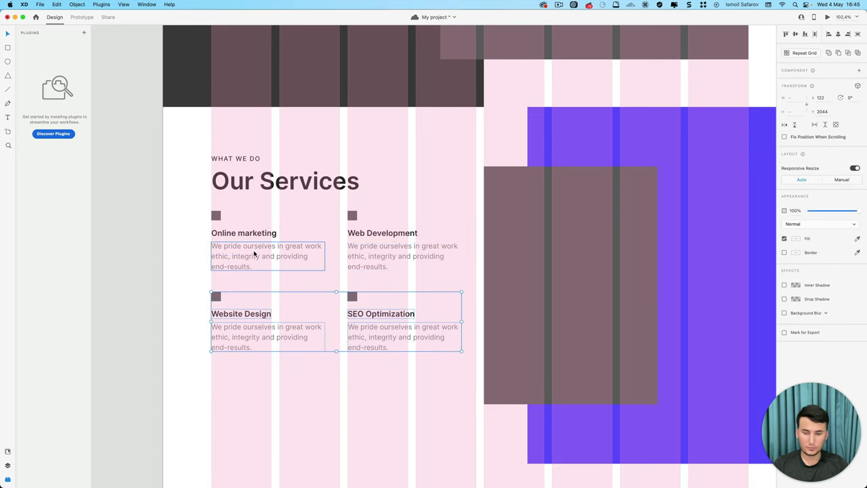
pyautogui.press('Up')
pyautogui.press('Up')
pyautogui.press('Up')
pyautogui.press('Up')
pyautogui.press('Up')
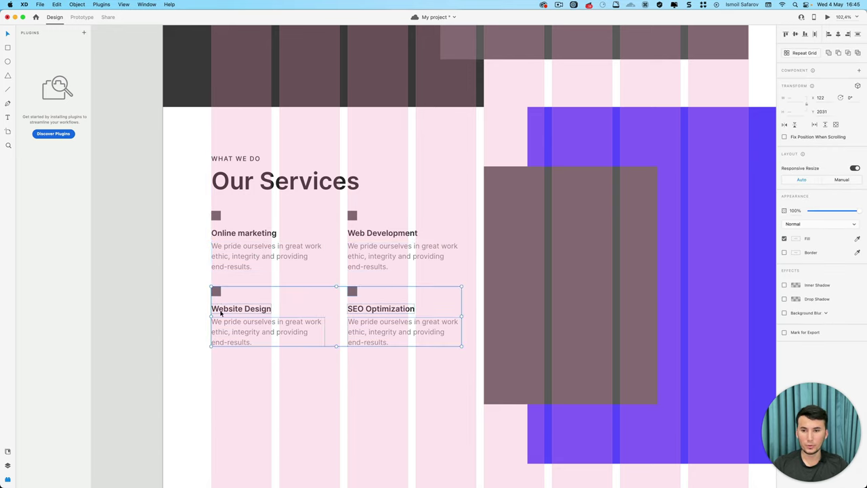
pyautogui.click(216, 380)
# Duplicate the Our Services heading group below the services section and centre it on the artboard.
pyautogui.scroll(-2, 215, 380)
pyautogui.scroll(-3, 216, 379)
pyautogui.scroll(-3, 215, 379)
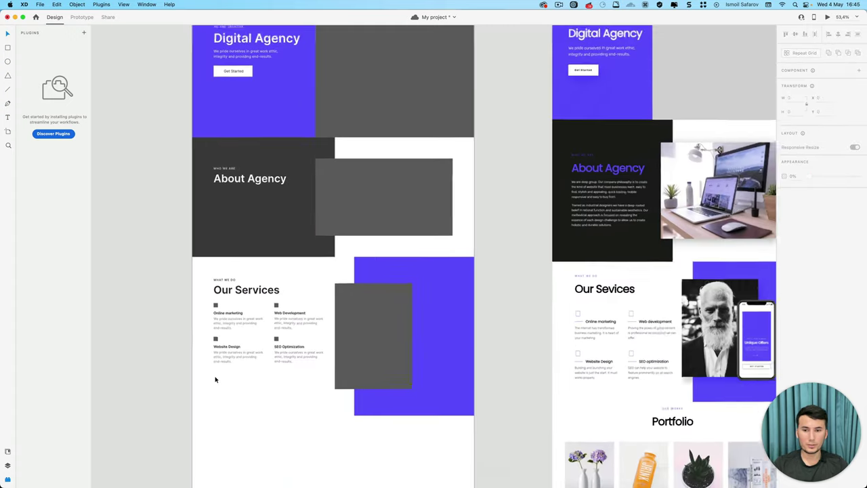
pyautogui.scroll(-2, 216, 379)
pyautogui.scroll(-3, 216, 379)
pyautogui.hscroll(1, 237, 305)
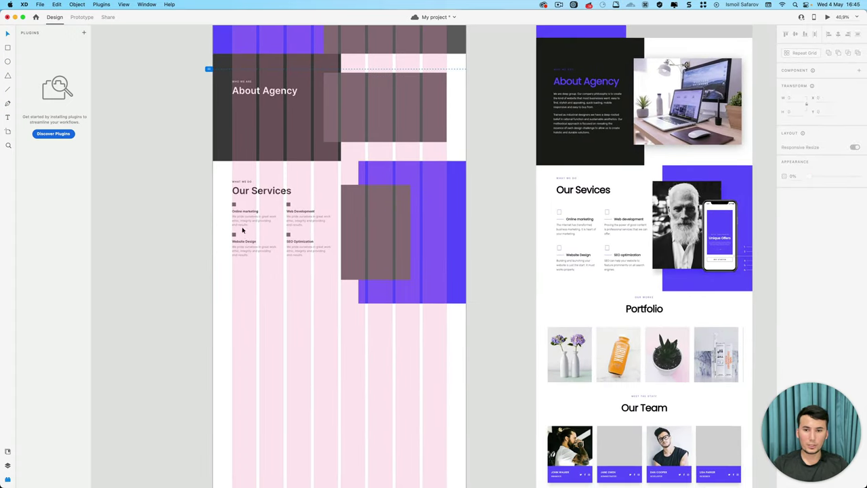
pyautogui.scroll(-2, 340, 264)
pyautogui.scroll(-1, 340, 266)
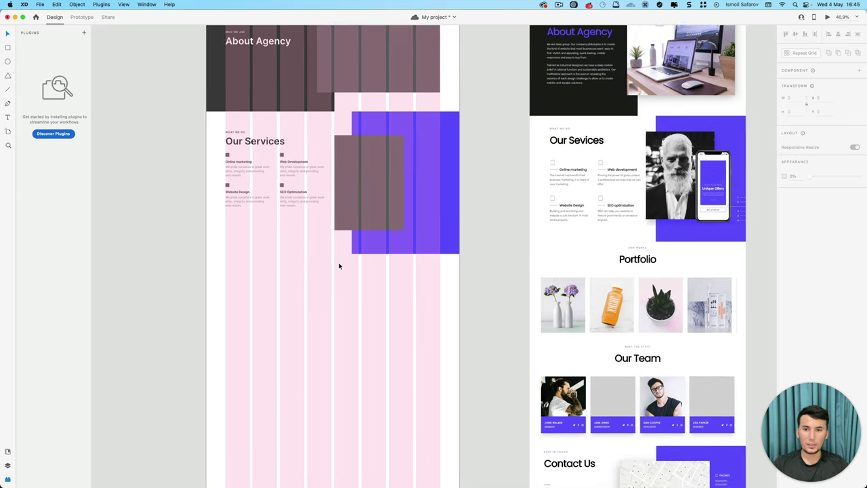
pyautogui.scroll(2, 340, 265)
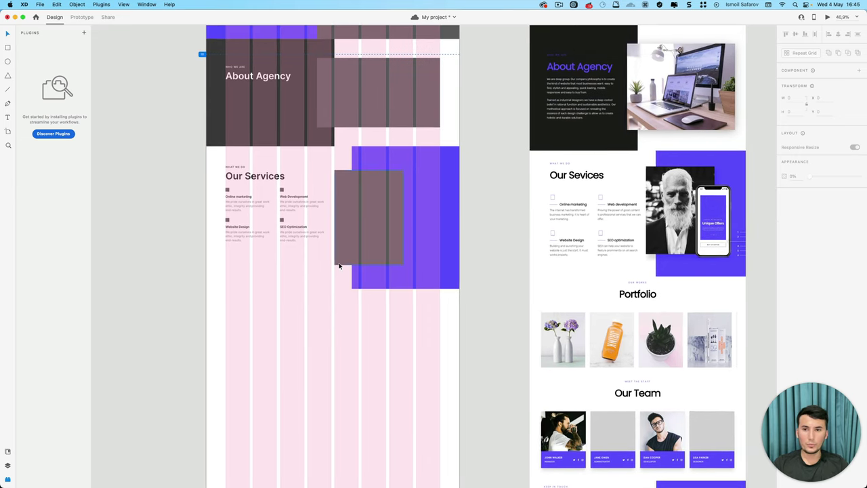
pyautogui.click(245, 179)
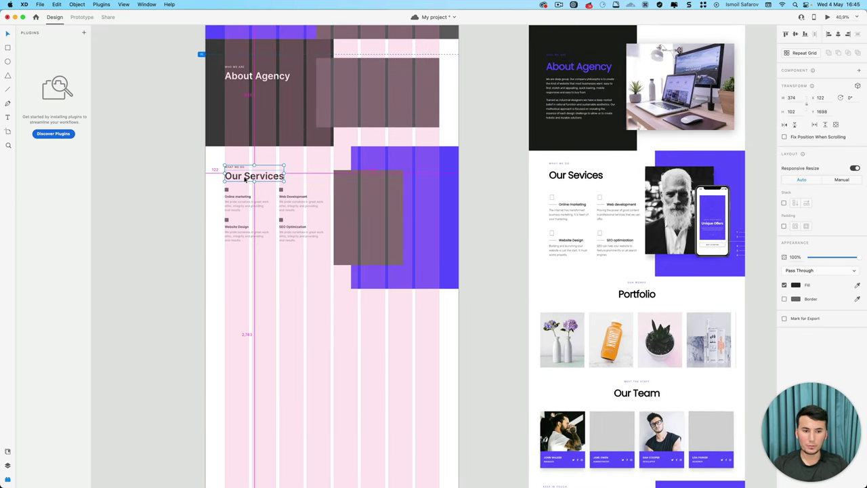
pyautogui.keyDown('alt'); pyautogui.moveTo(246, 179); pyautogui.dragTo(338, 310); pyautogui.keyUp('alt')
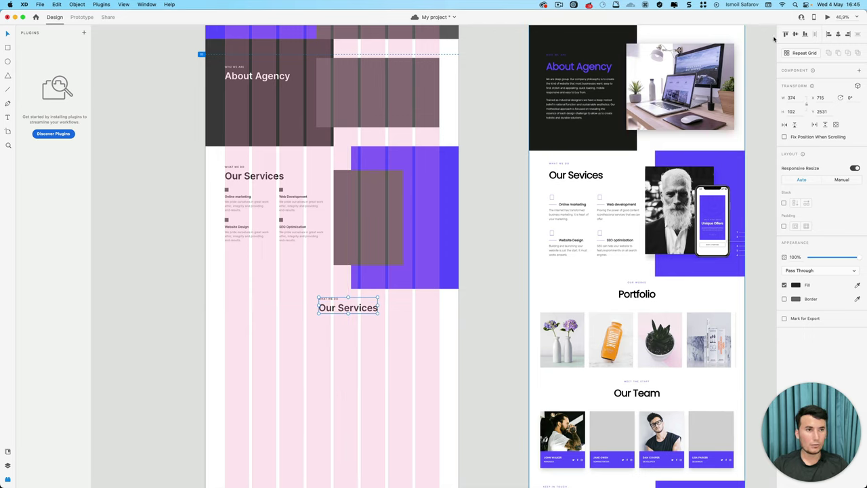
pyautogui.click(838, 35)
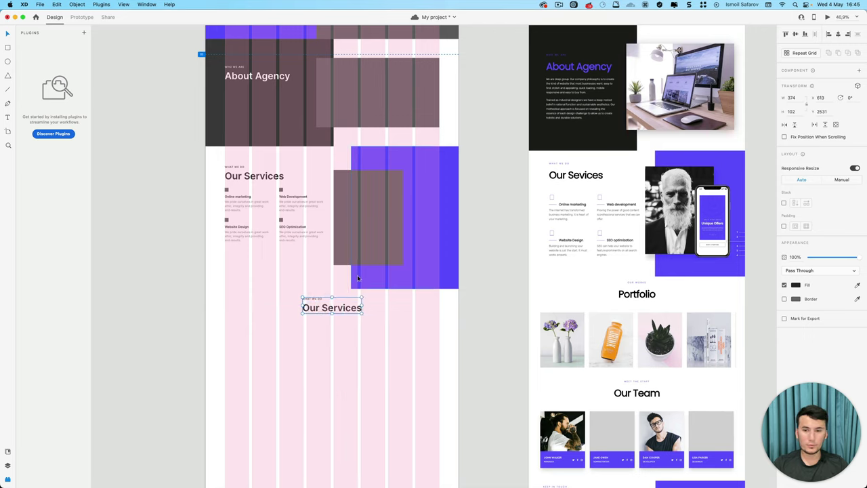
# Nudge the copied heading down into place below the services blocks.
pyautogui.hotkey('shift', 'Down')
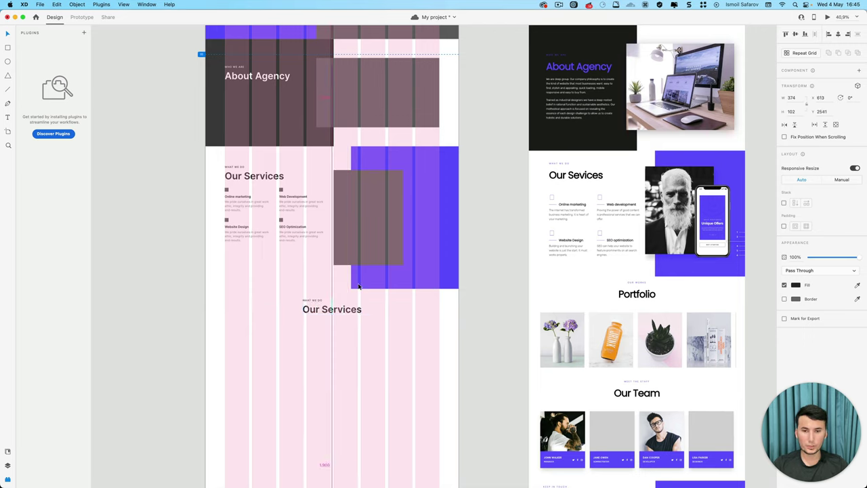
pyautogui.hotkey('shift', 'Down')
pyautogui.hotkey('shift', 'Down')
pyautogui.hotkey('shift', 'Down')
pyautogui.hotkey('shift', 'Down')
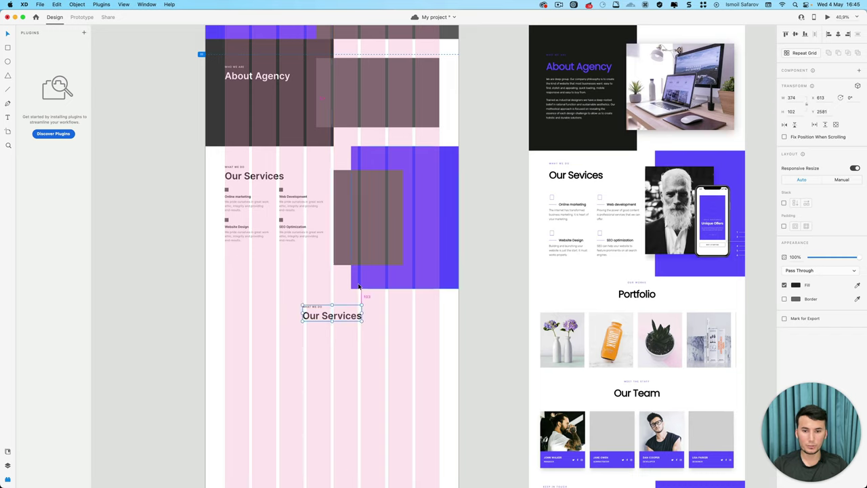
pyautogui.hotkey('shift', 'Down')
pyautogui.hotkey('shift', 'Down')
pyautogui.hotkey('shift', 'Down')
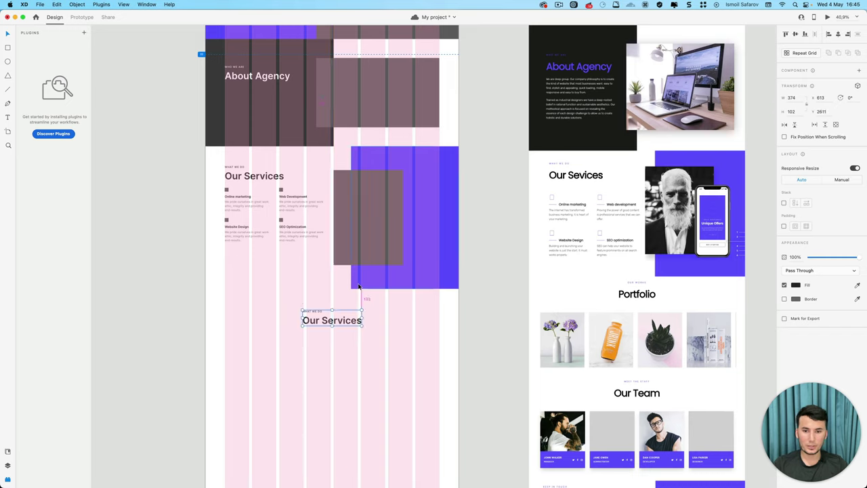
pyautogui.hotkey('shift', 'Up')
pyautogui.press('Up')
pyautogui.press('Up')
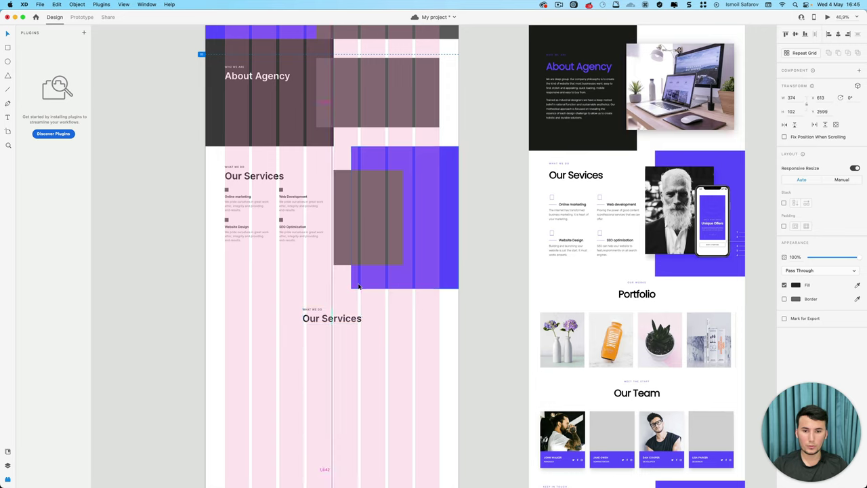
# Centre the WHAT WE DO label over the copied heading and set both texts to centre alignment.
pyautogui.doubleClick(313, 322)
pyautogui.keyDown('shift'); pyautogui.click(306, 309); pyautogui.keyUp('shift')
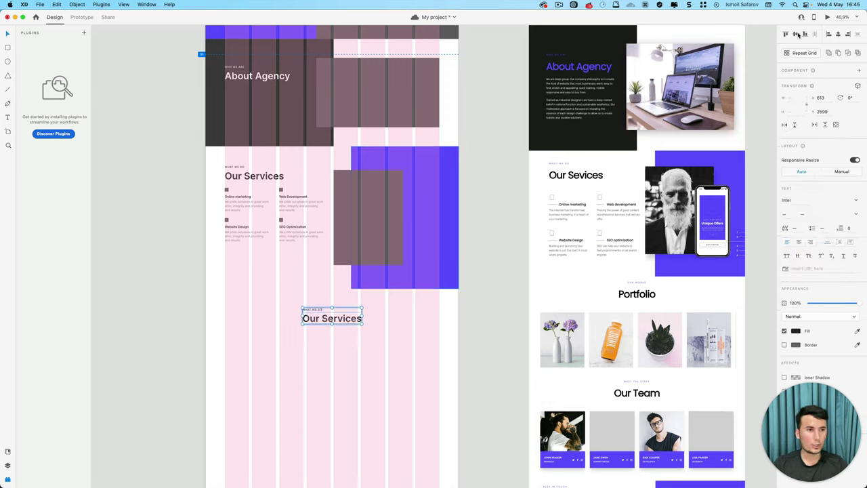
pyautogui.click(838, 34)
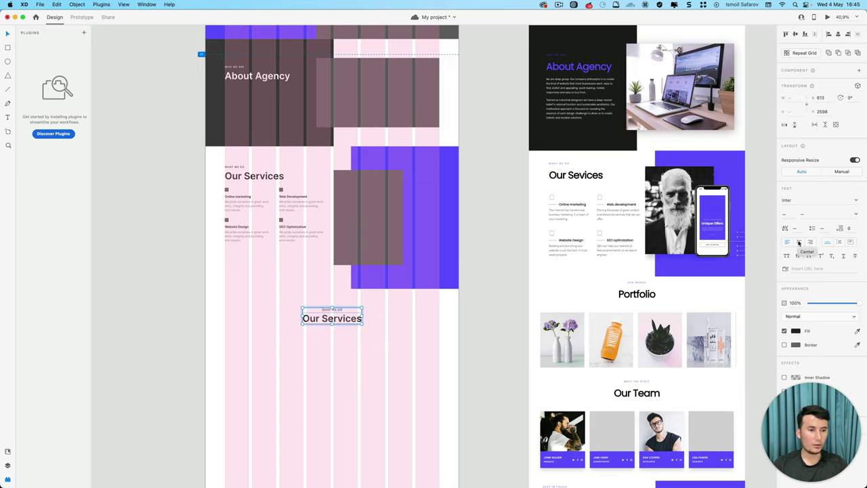
pyautogui.click(799, 243)
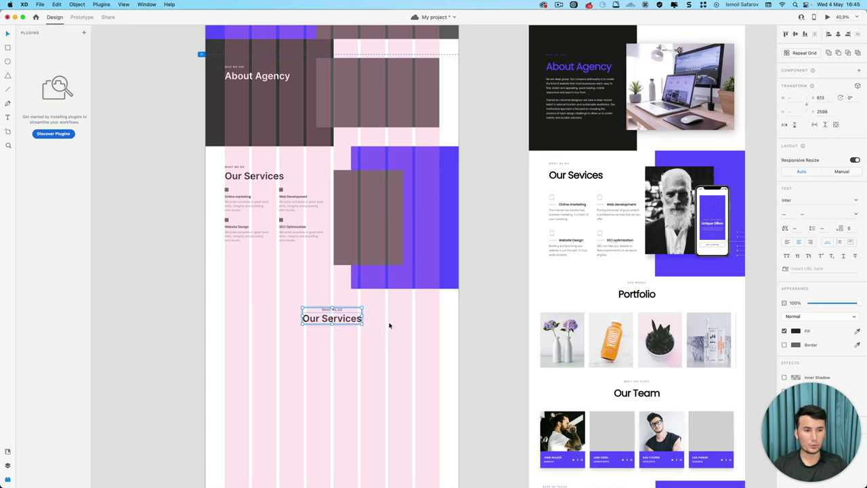
pyautogui.scroll(2, 309, 339)
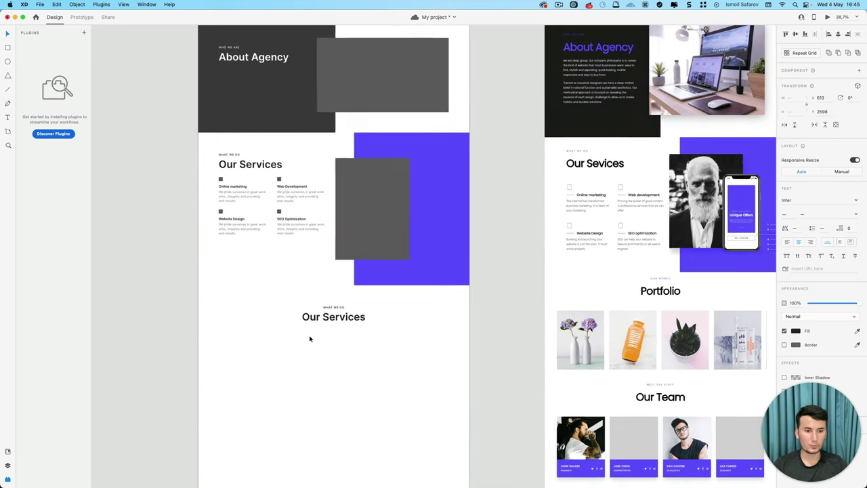
pyautogui.doubleClick(332, 307)
# Change the copied small label to read 'OUR WORKS'.
pyautogui.doubleClick(342, 308)
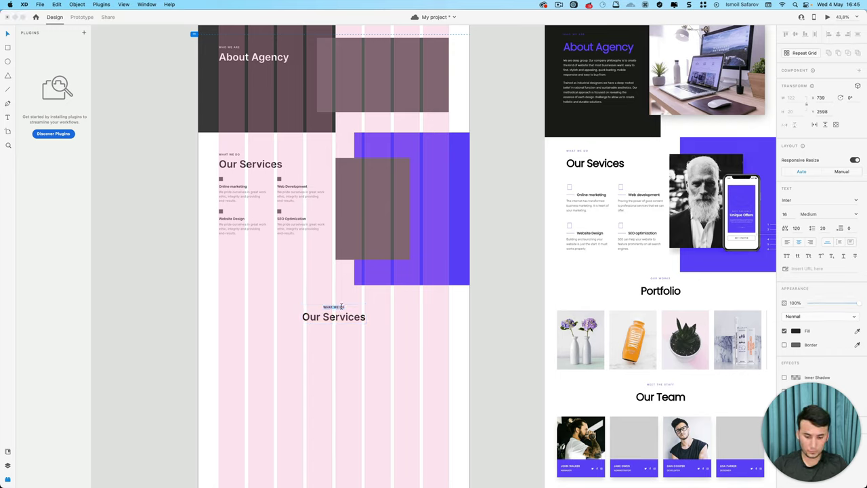
pyautogui.press('BackSpace')
pyautogui.write('OUR WO')
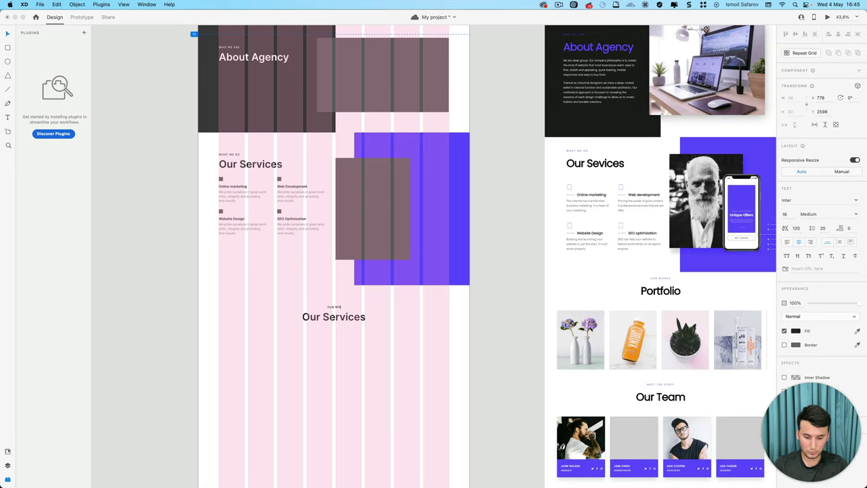
pyautogui.write('ks')
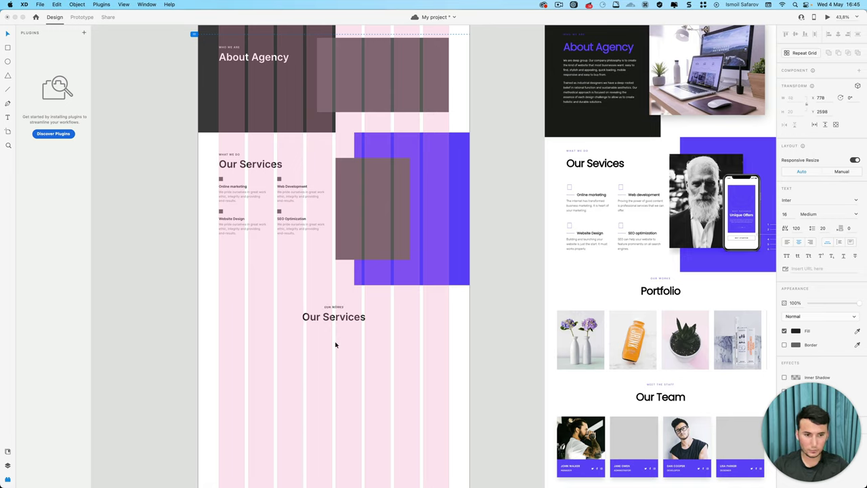
pyautogui.click(342, 317)
# Rename the copied heading to 'Portfolio' and confirm it stays centred.
pyautogui.doubleClick(341, 318)
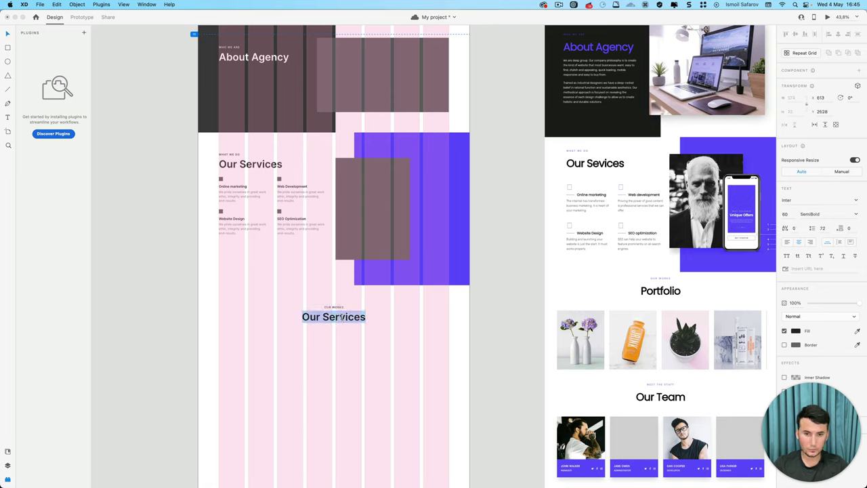
pyautogui.write('Po')
pyautogui.press('BackSpace')
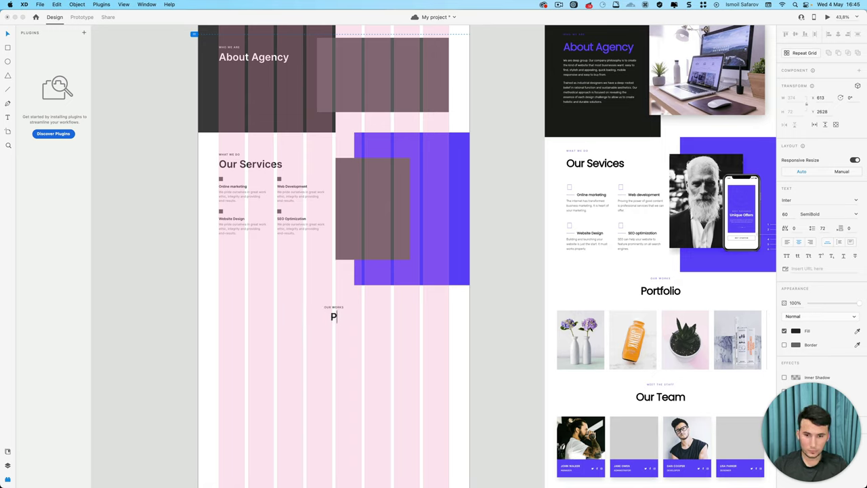
pyautogui.press('BackSpace')
pyautogui.write('Por')
pyautogui.write('tf')
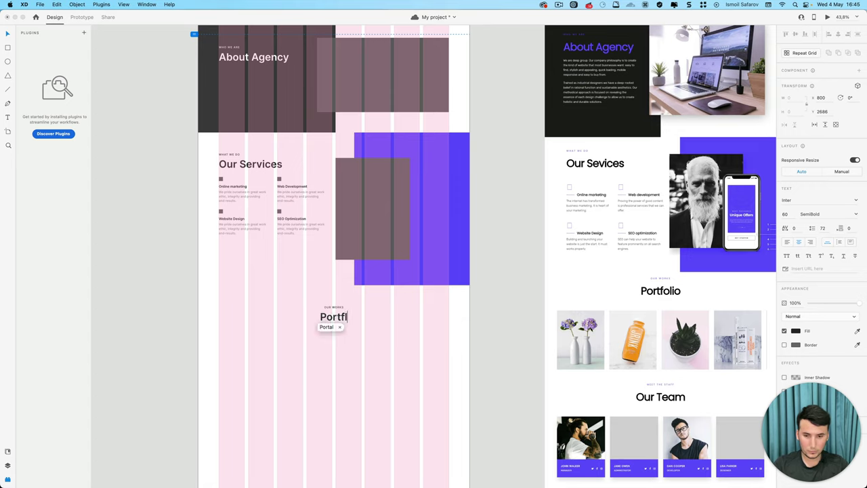
pyautogui.write('olio')
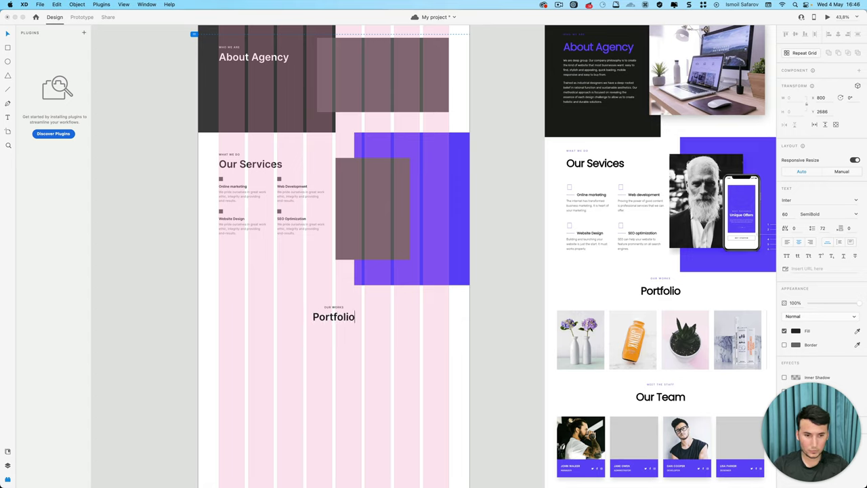
pyautogui.press('Escape')
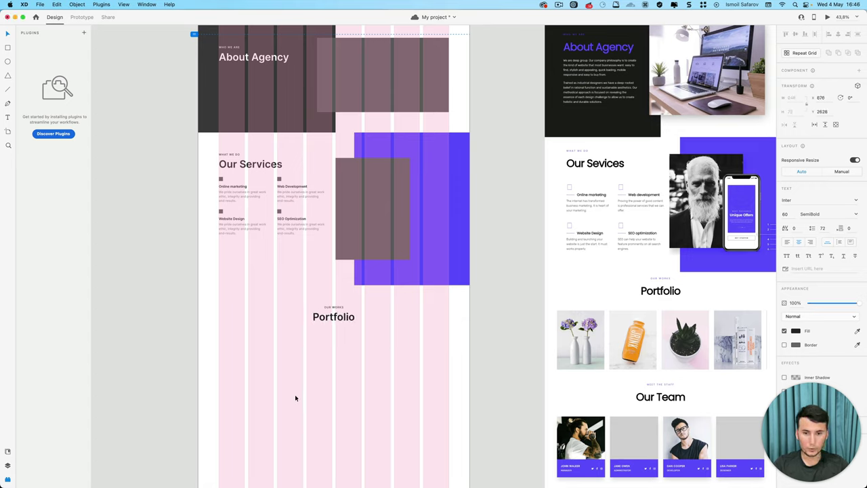
pyautogui.click(303, 388)
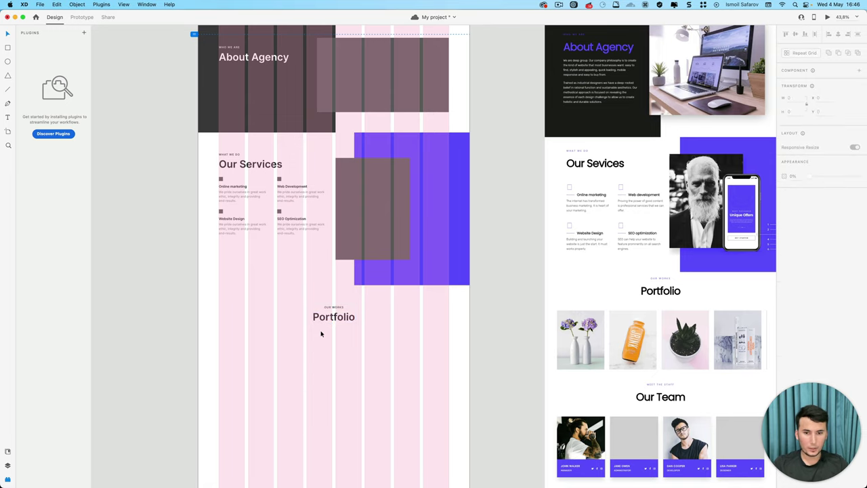
pyautogui.click(332, 316)
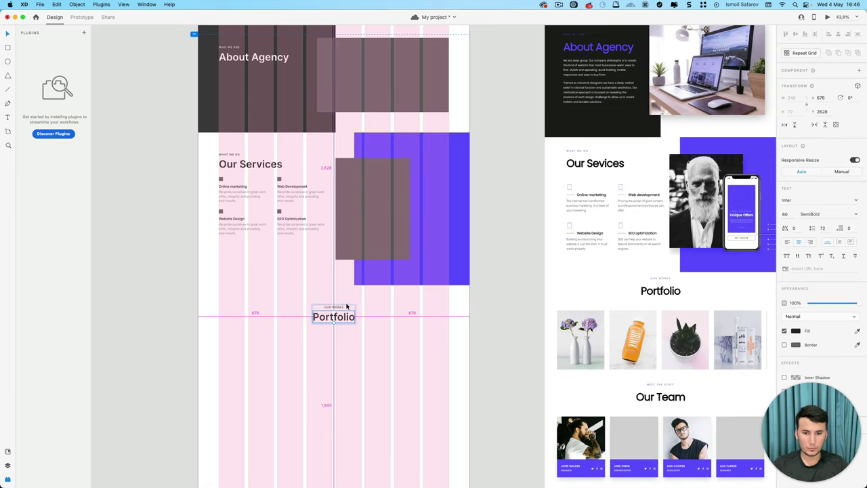
pyautogui.click(378, 357)
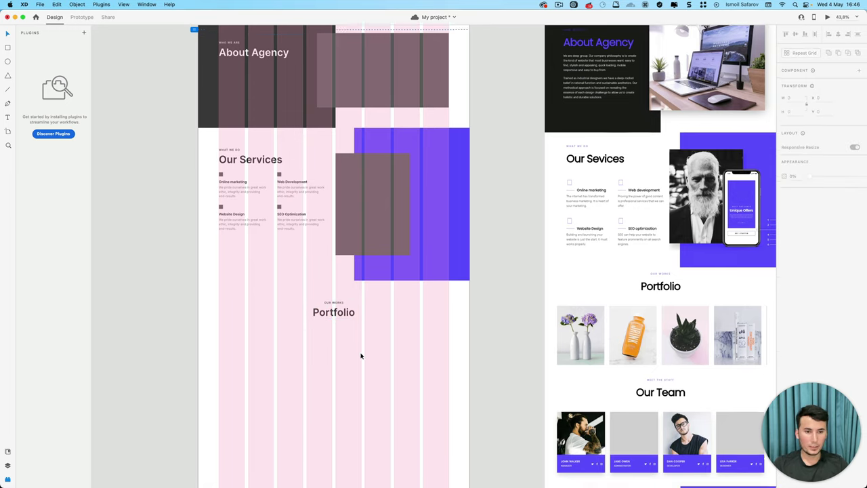
# Copy the dark rectangle below Portfolio and shrink it to a card-sized placeholder.
pyautogui.scroll(-3, 361, 356)
pyautogui.hscroll(3, 361, 355)
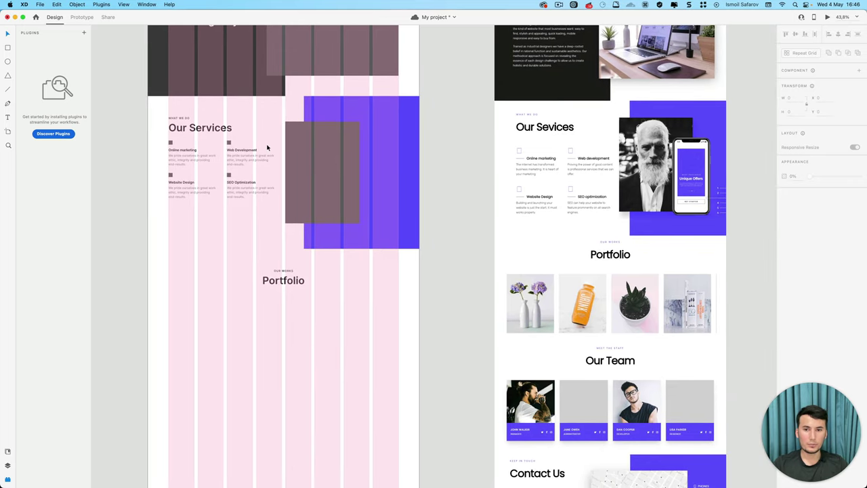
pyautogui.moveTo(294, 152)
pyautogui.mouseDown()
pyautogui.moveTo(336, 345)
pyautogui.moveTo(226, 341)
pyautogui.moveTo(225, 331)
pyautogui.mouseUp()
pyautogui.moveTo(242, 391); pyautogui.dragTo(223, 366)
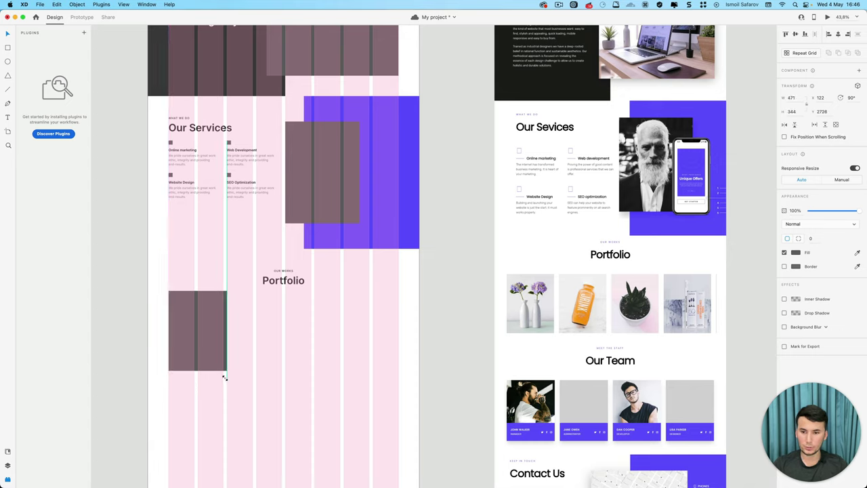
pyautogui.hscroll(-1, 203, 325)
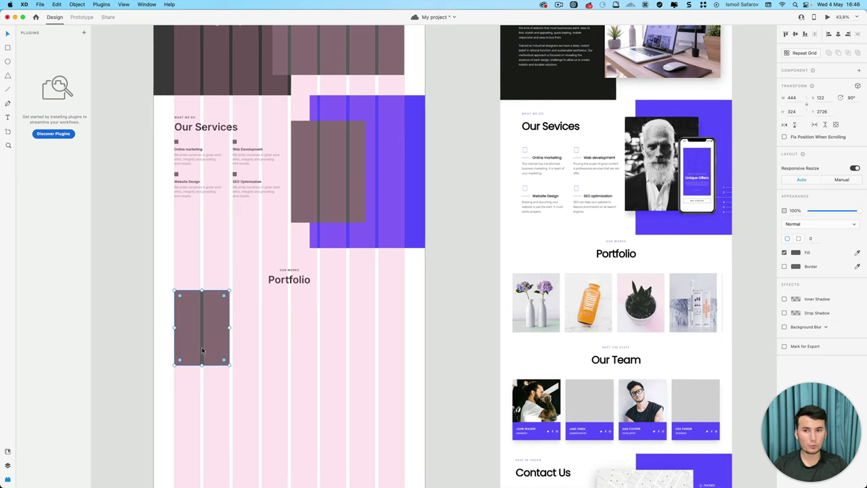
pyautogui.hscroll(-3, 217, 291)
pyautogui.hscroll(-3, 231, 257)
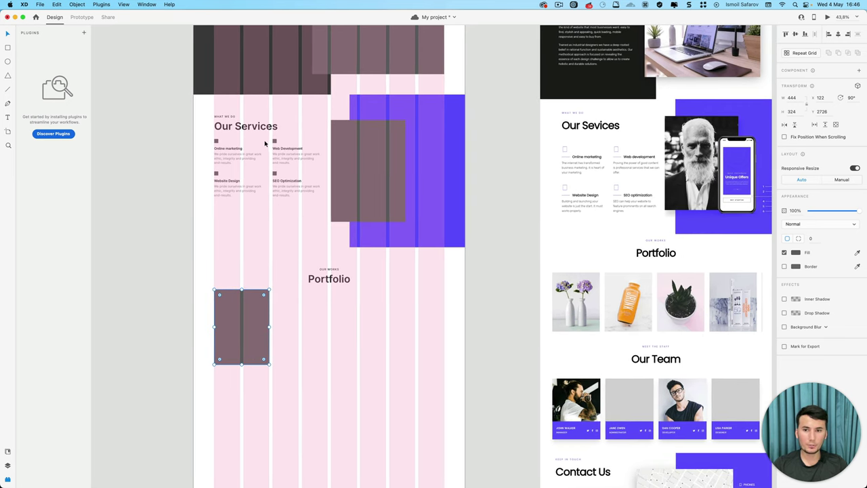
pyautogui.scroll(5, 247, 210)
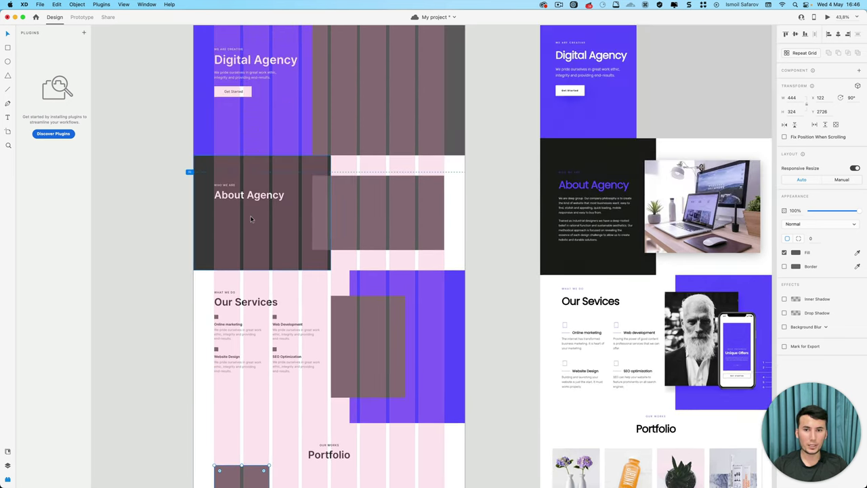
pyautogui.scroll(-8, 250, 219)
pyautogui.scroll(1, 248, 228)
pyautogui.hscroll(1, 248, 229)
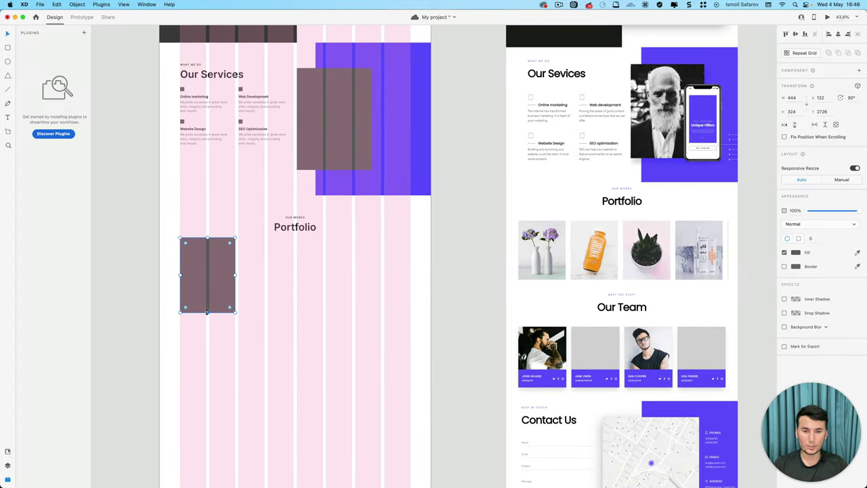
pyautogui.moveTo(207, 312); pyautogui.dragTo(208, 307)
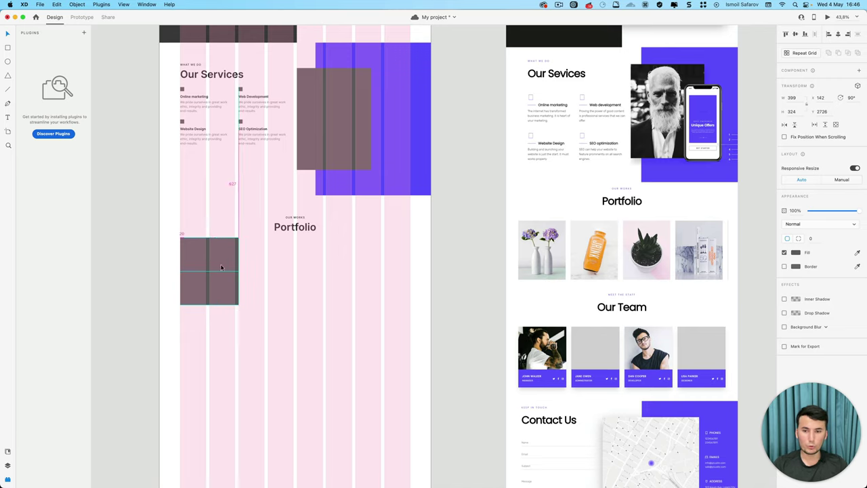
# Repeat the card into a row of four 324-wide blocks and nudge the row down to Y 2780.
pyautogui.moveTo(217, 266); pyautogui.dragTo(317, 271)
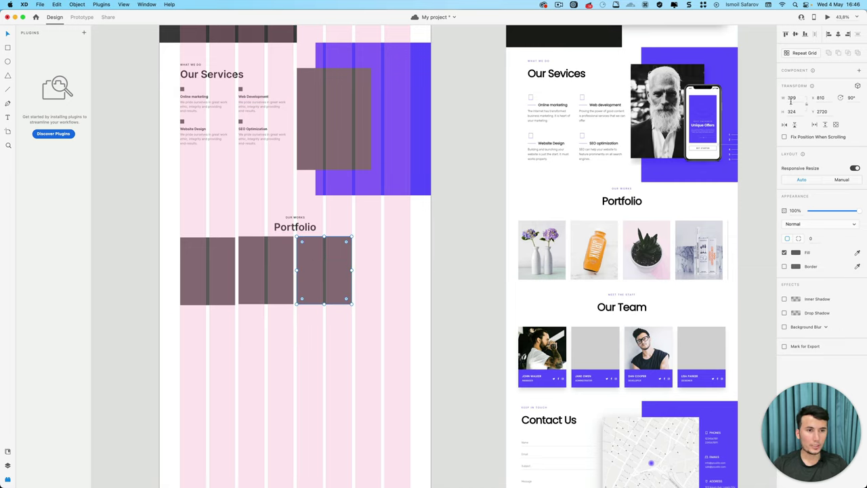
pyautogui.moveTo(320, 267); pyautogui.dragTo(367, 267)
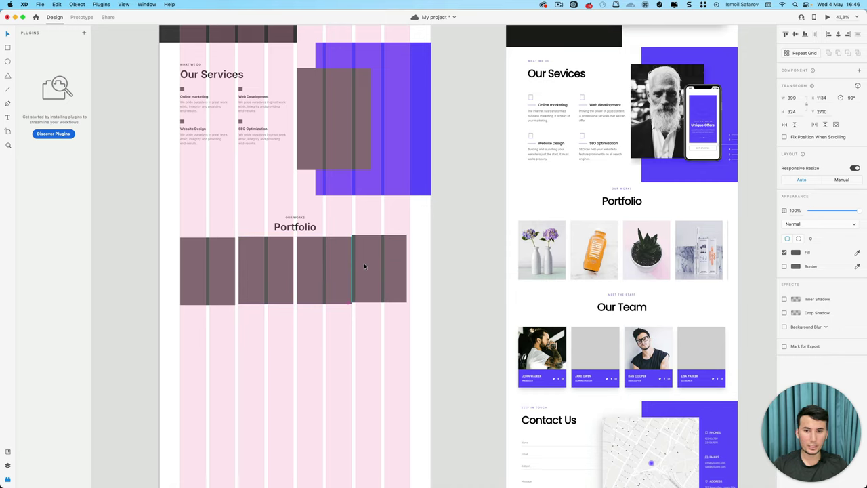
pyautogui.click(214, 342)
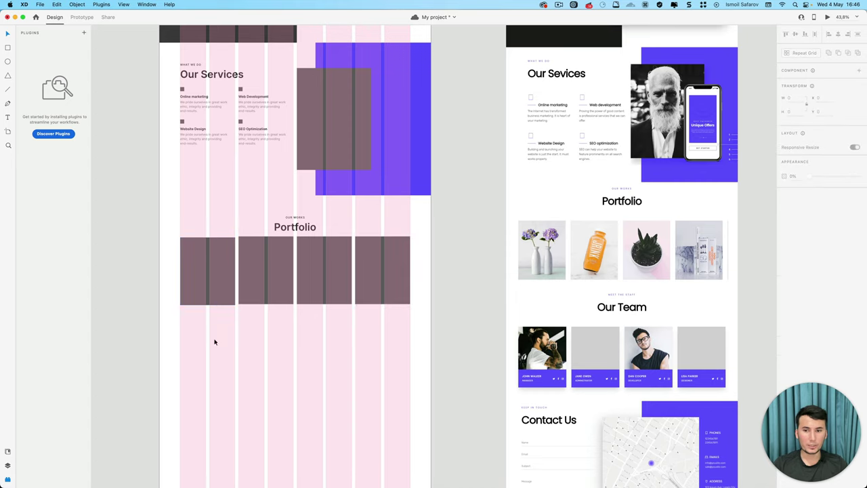
pyautogui.click(203, 300)
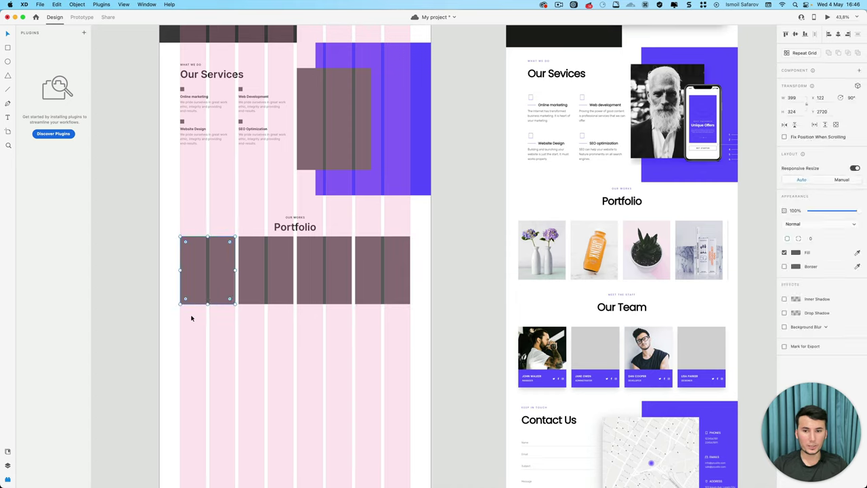
pyautogui.moveTo(182, 332); pyautogui.dragTo(307, 229)
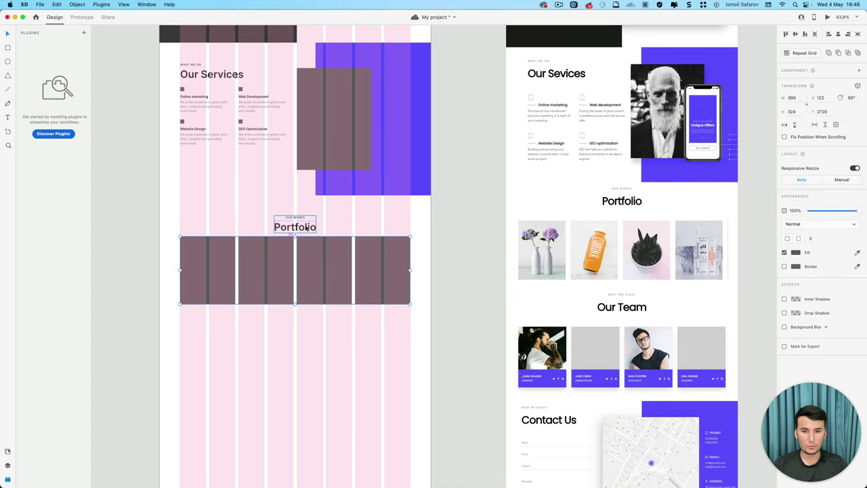
pyautogui.press('Down')
pyautogui.press('Down')
pyautogui.press('Down')
pyautogui.press('Down')
pyautogui.press('Down')
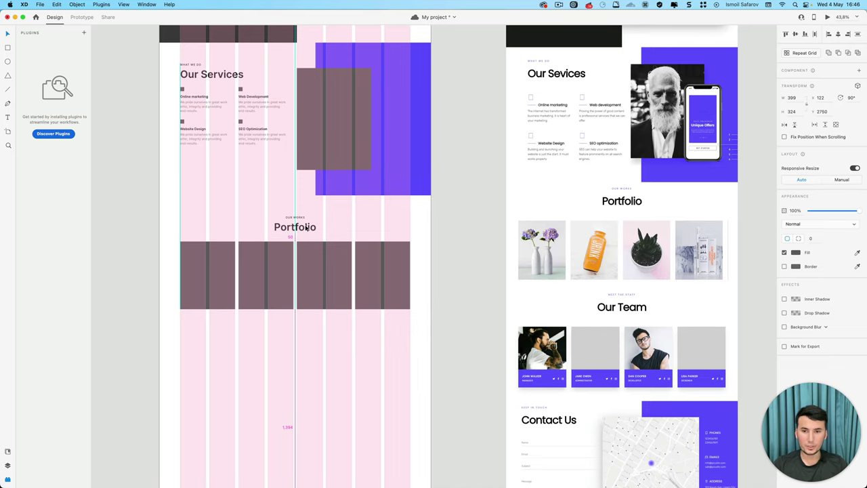
pyautogui.hotkey('shift', 'Down')
pyautogui.hotkey('shift', 'Down')
pyautogui.hotkey('shift', 'Down')
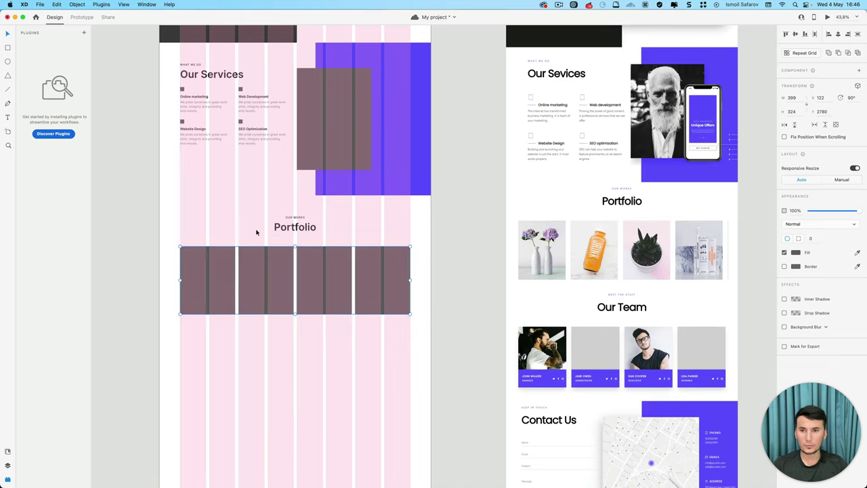
# Move the Portfolio block row up 20 to Y 2760, leaving a 60 gap under the heading.
pyautogui.scroll(2, 257, 232)
pyautogui.moveTo(176, 218); pyautogui.dragTo(273, 85)
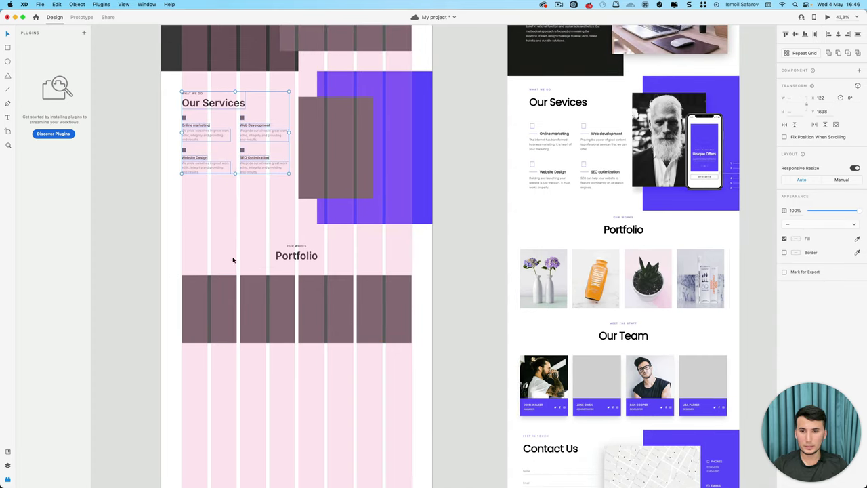
pyautogui.press('Escape')
pyautogui.moveTo(174, 384); pyautogui.dragTo(442, 274)
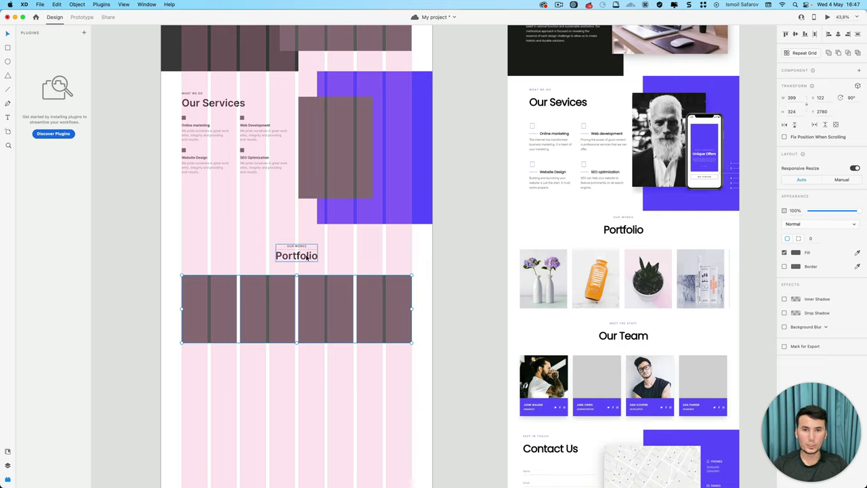
pyautogui.hotkey('shift', 'Up')
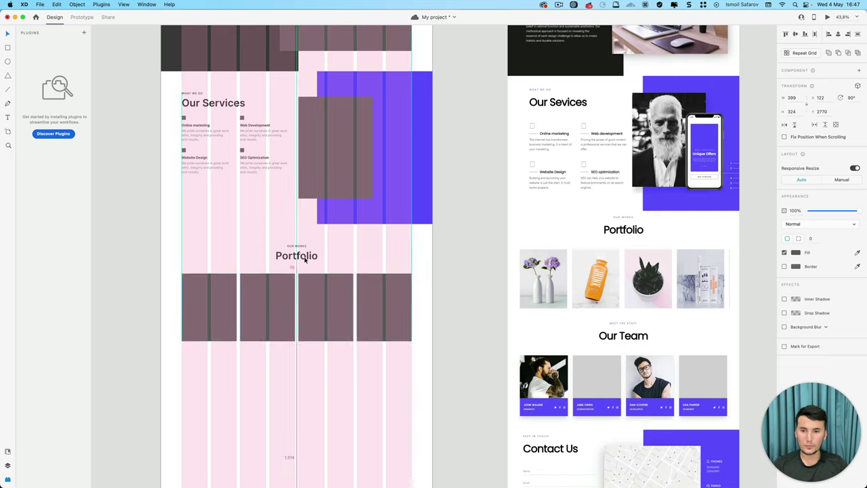
pyautogui.hotkey('shift', 'Up')
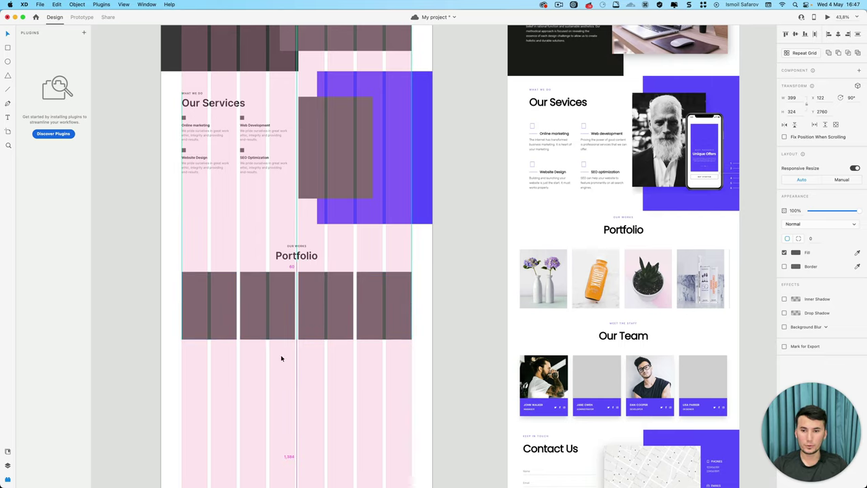
pyautogui.click(278, 369)
pyautogui.scroll(-3, 278, 369)
pyautogui.scroll(-2, 278, 369)
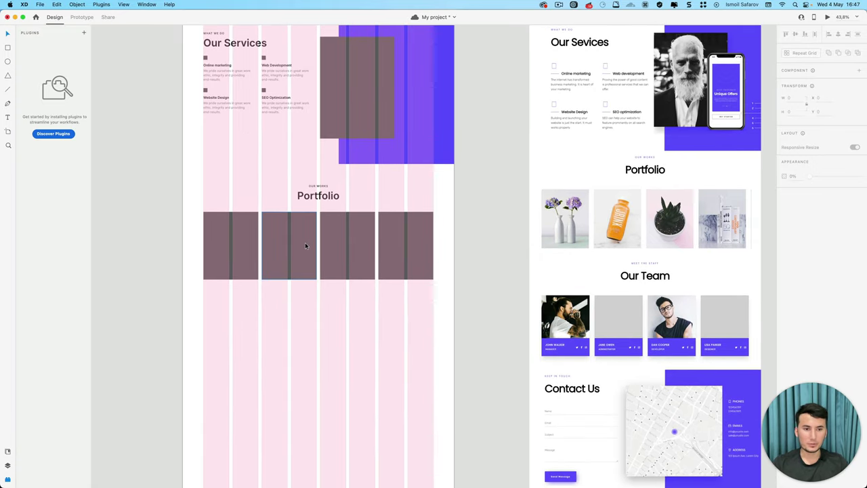
# Duplicate the OUR WORKS / Portfolio heading group below the Portfolio blocks.
pyautogui.click(315, 197)
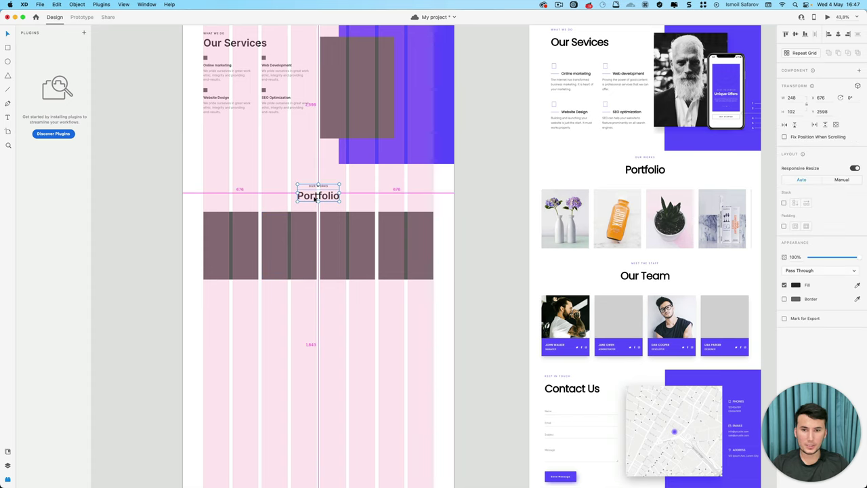
pyautogui.moveTo(315, 196); pyautogui.dragTo(313, 314)
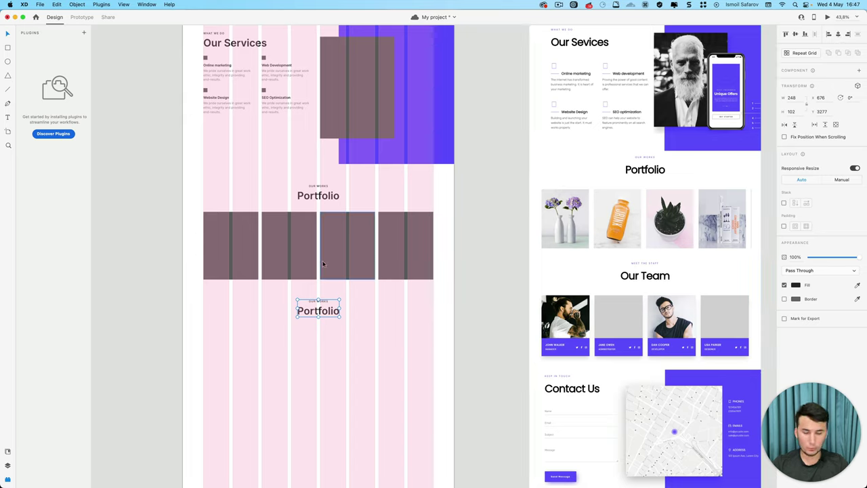
pyautogui.press('Down')
pyautogui.press('Down')
pyautogui.press('Down')
pyautogui.press('Up')
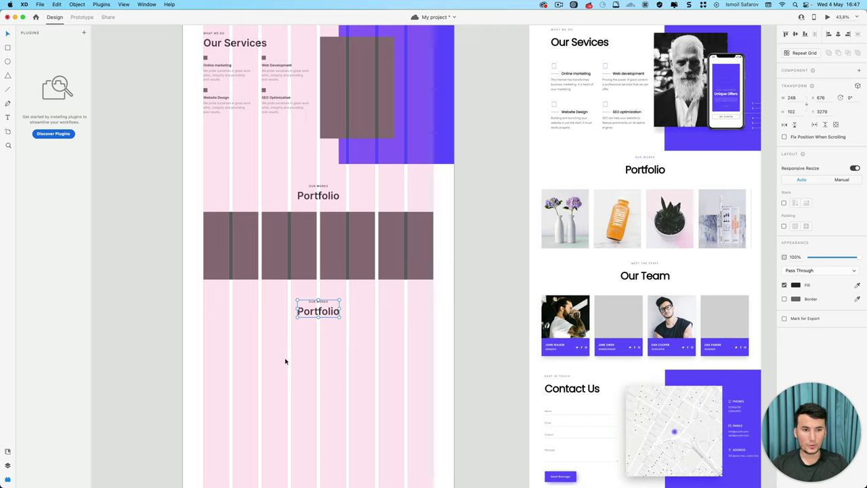
# Delete the copied OUR WORKS label and retype the heading as 'Our Team'.
pyautogui.click(302, 340)
pyautogui.doubleClick(319, 303)
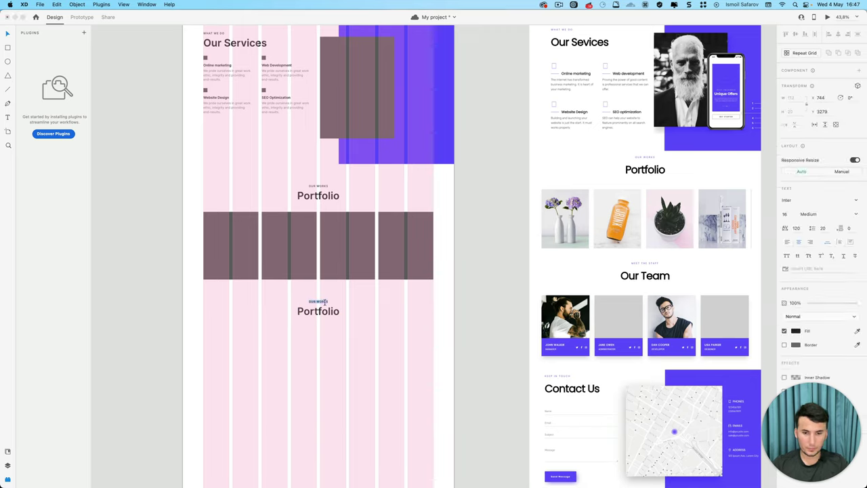
pyautogui.press('BackSpace')
pyautogui.write('MEET THE STAFF')
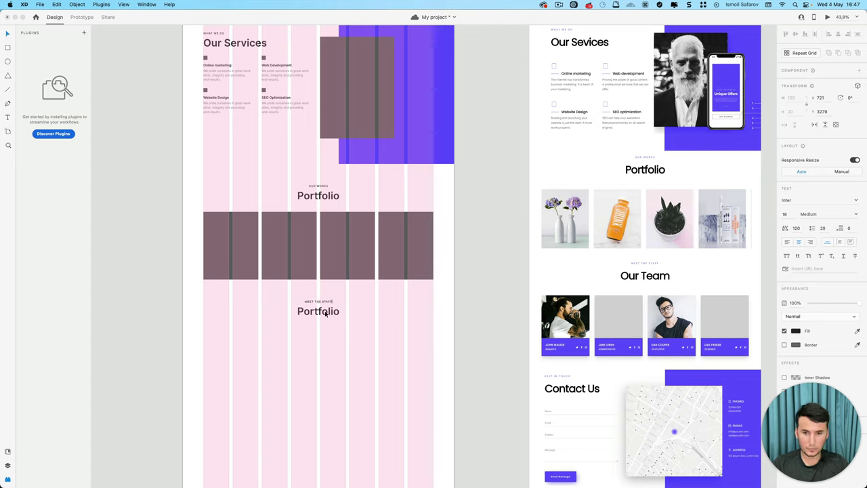
pyautogui.doubleClick(325, 311)
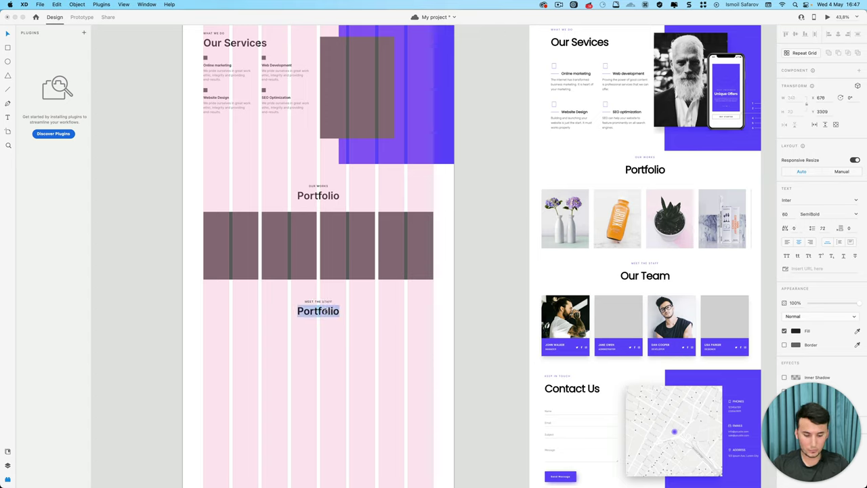
pyautogui.write('OUR')
pyautogui.press('BackSpace')
pyautogui.press('BackSpace')
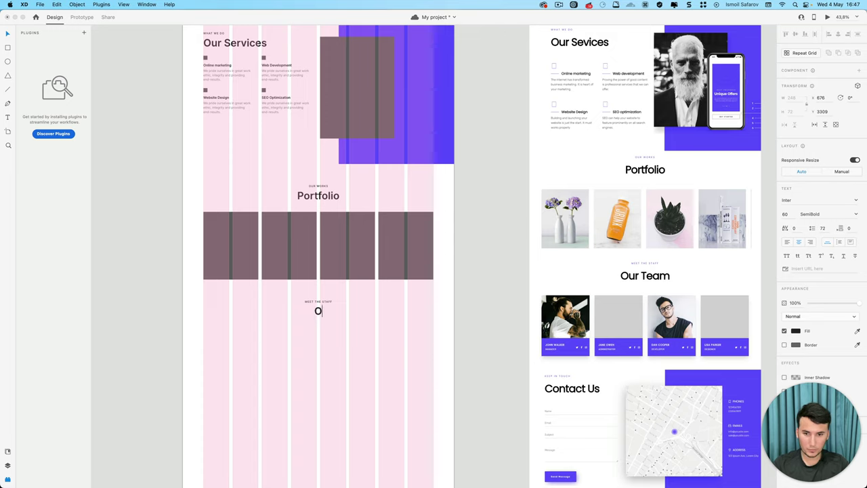
pyautogui.write('ur ')
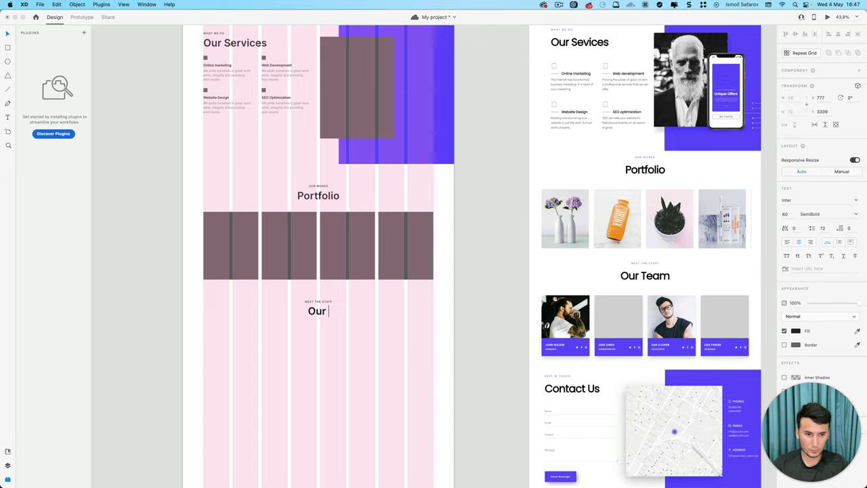
pyautogui.write('Tea')
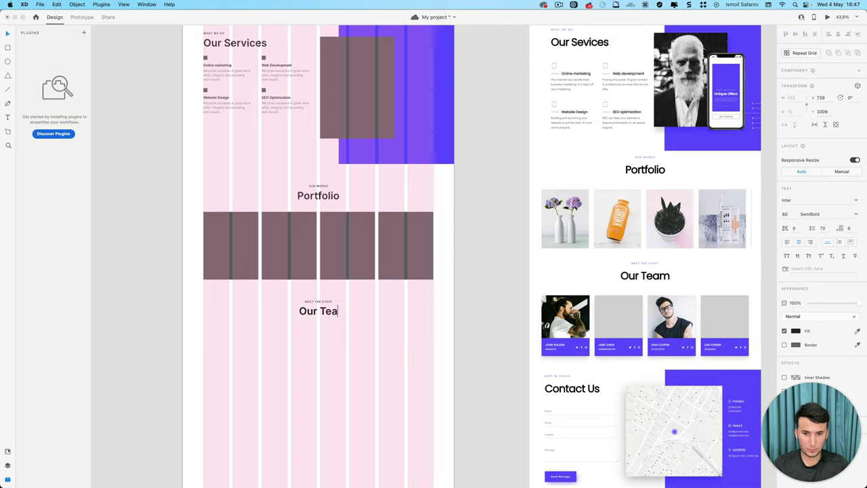
pyautogui.write('m')
pyautogui.press('Escape')
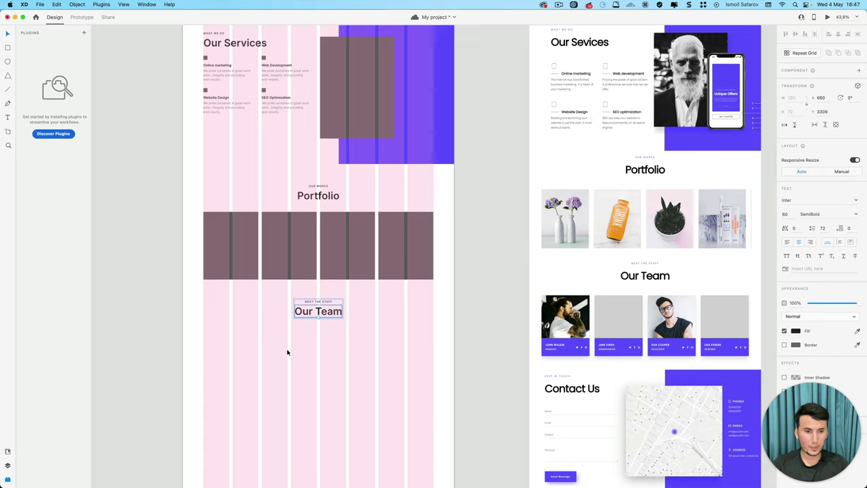
# Check the Our Team heading's fill colour, then deselect it.
pyautogui.click(287, 352)
pyautogui.click(311, 317)
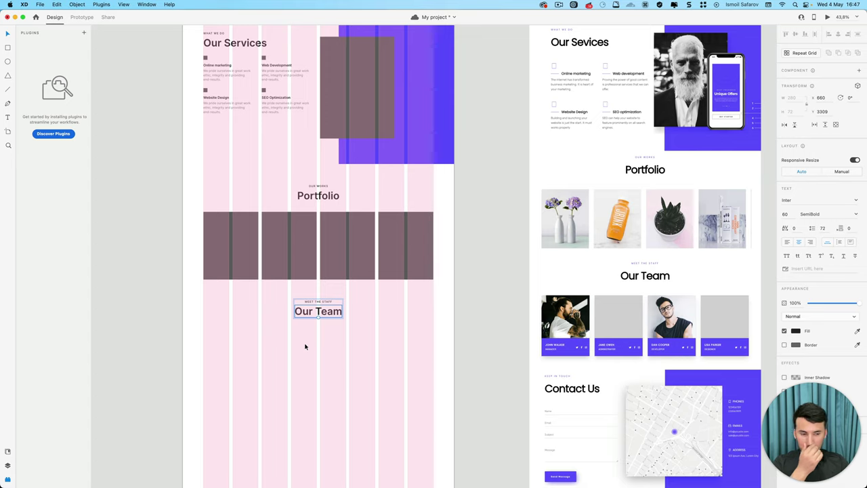
pyautogui.click(796, 331)
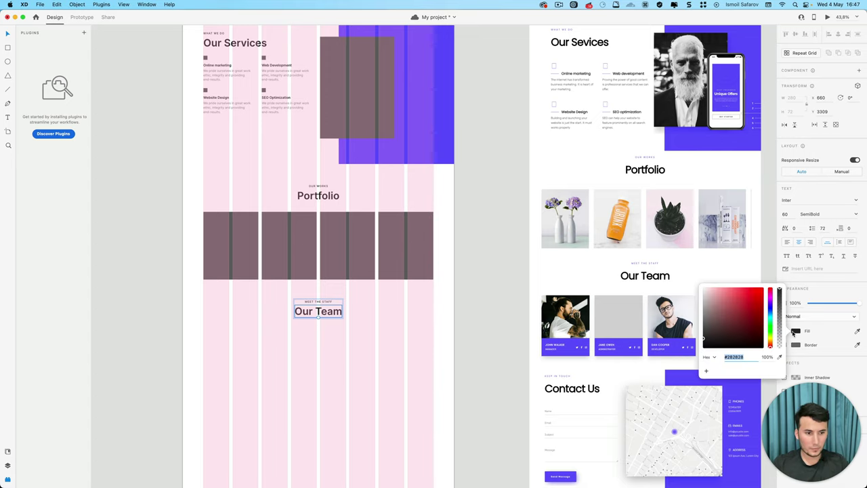
pyautogui.click(358, 346)
pyautogui.scroll(-2, 358, 346)
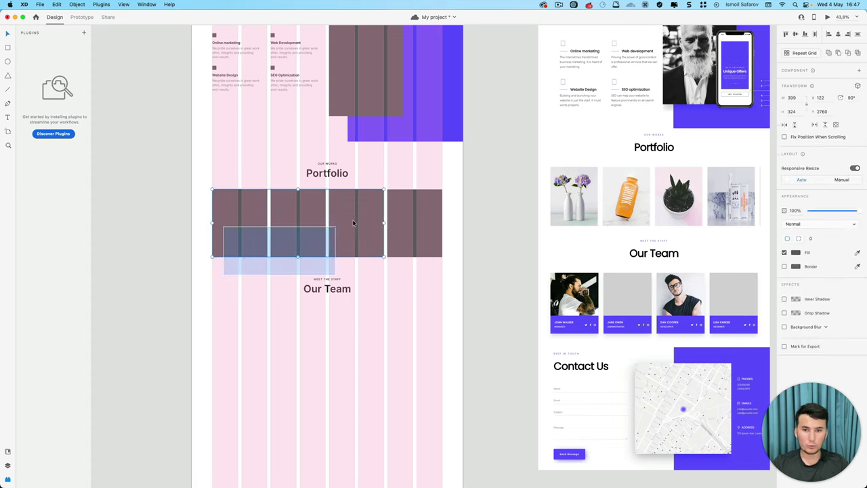
# Repeat-grid the four Portfolio blocks into a second row positioned below the Our Team heading.
pyautogui.moveTo(227, 265); pyautogui.dragTo(430, 203)
pyautogui.press('super+r')
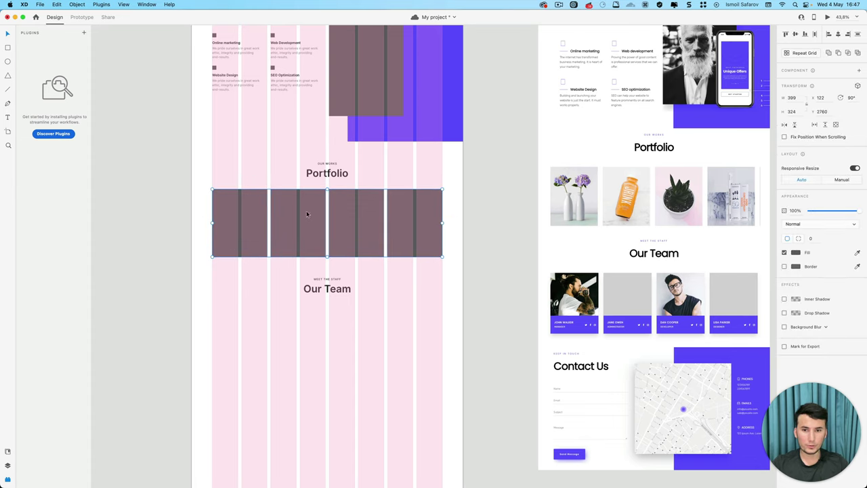
pyautogui.moveTo(328, 257); pyautogui.dragTo(328, 355)
pyautogui.moveTo(307, 314); pyautogui.dragTo(309, 328)
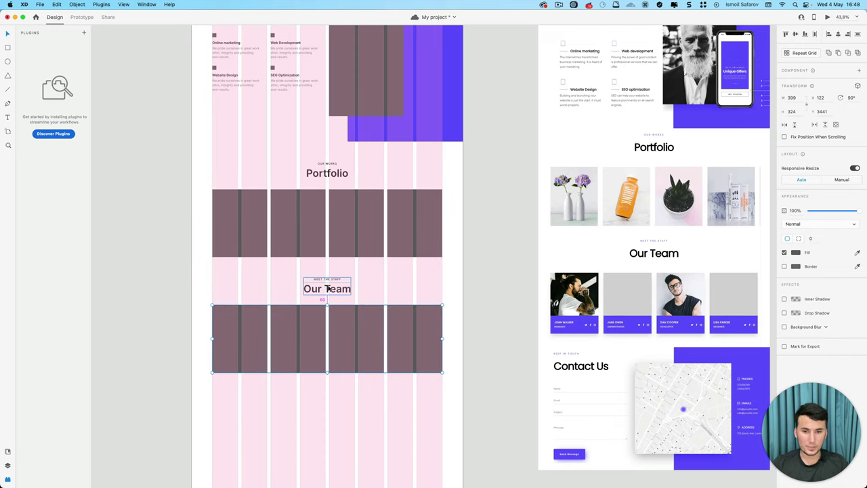
pyautogui.click(319, 407)
pyautogui.scroll(-5, 318, 408)
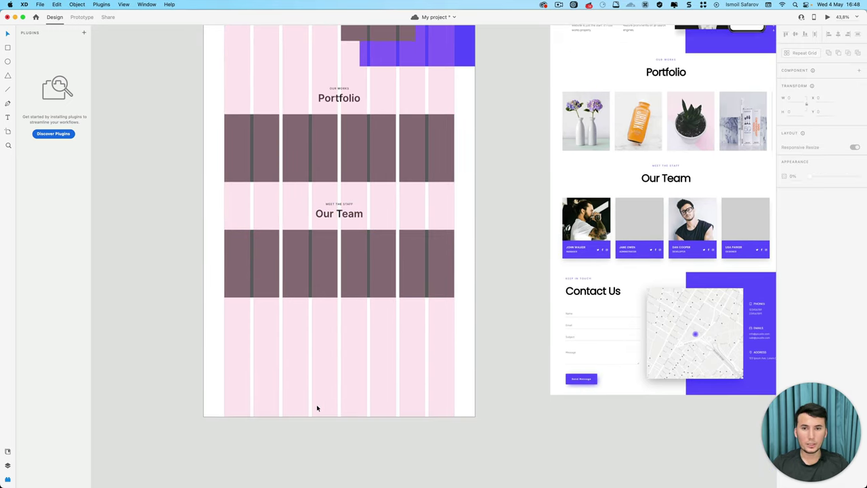
pyautogui.scroll(2, 317, 408)
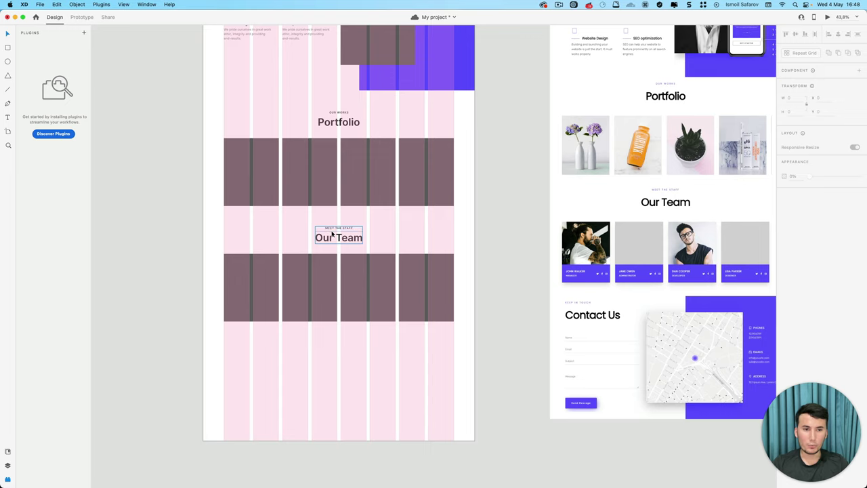
pyautogui.hscroll(3, 332, 237)
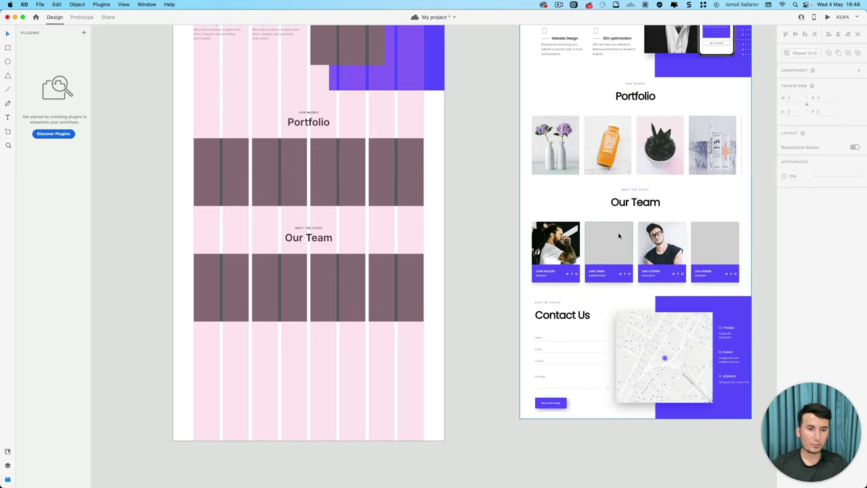
pyautogui.scroll(-3, 409, 248)
pyautogui.hscroll(-2, 409, 248)
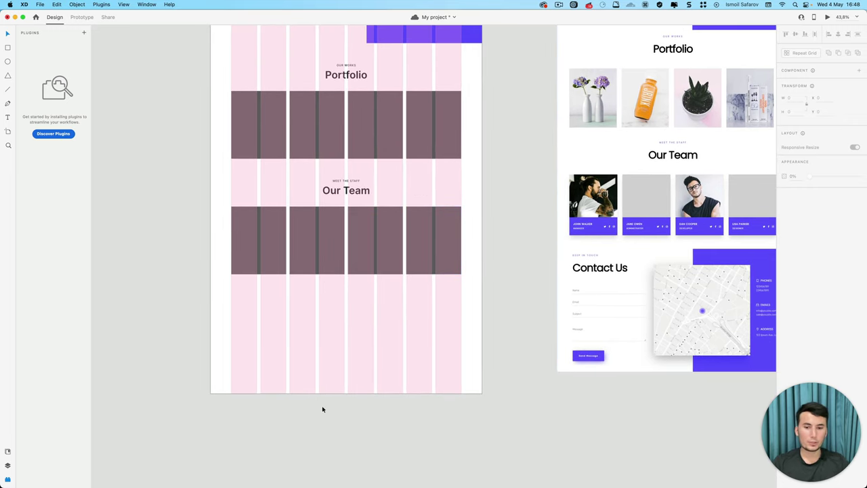
# Copy one Our Team block into a small bar and lighten its grey fill.
pyautogui.click(318, 264)
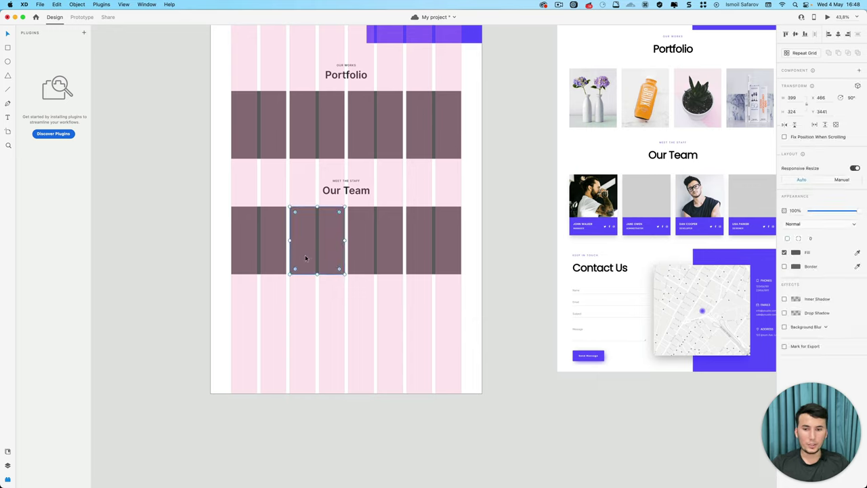
pyautogui.moveTo(305, 254)
pyautogui.mouseDown()
pyautogui.moveTo(316, 351)
pyautogui.moveTo(324, 270)
pyautogui.moveTo(318, 294)
pyautogui.mouseUp()
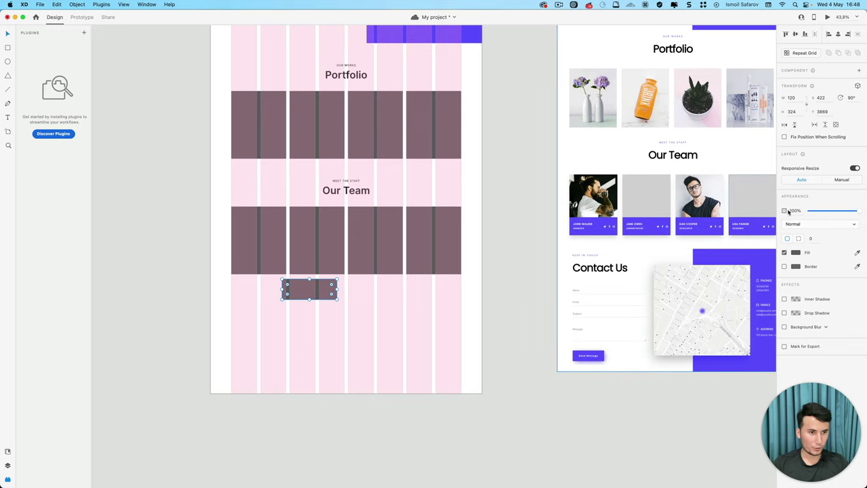
pyautogui.click(796, 252)
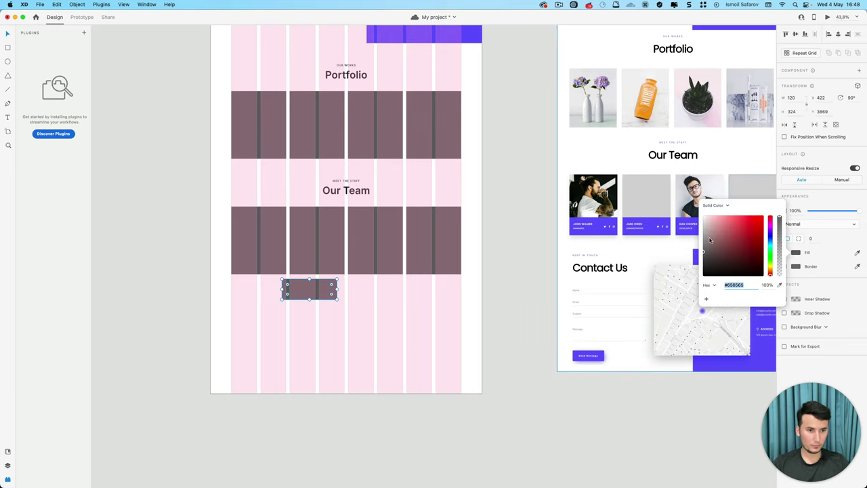
pyautogui.scroll(5, 525, 235)
pyautogui.scroll(5, 482, 219)
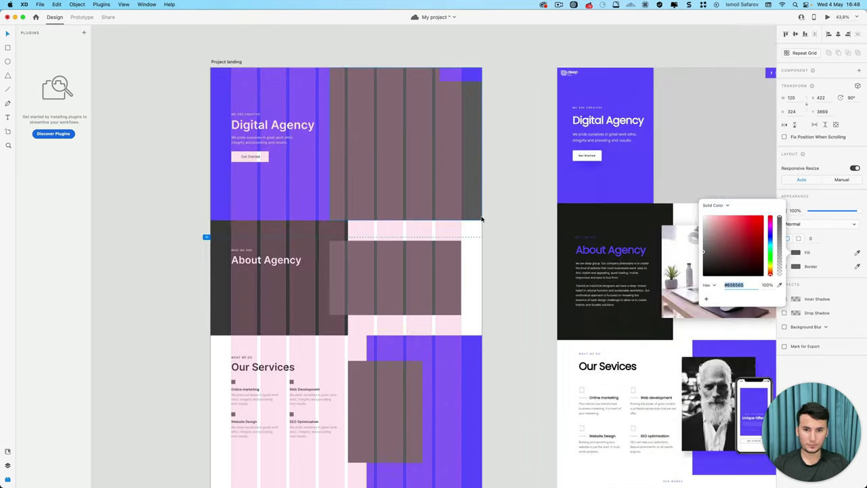
pyautogui.scroll(-3, 482, 219)
pyautogui.scroll(-1, 481, 219)
pyautogui.scroll(-1, 482, 219)
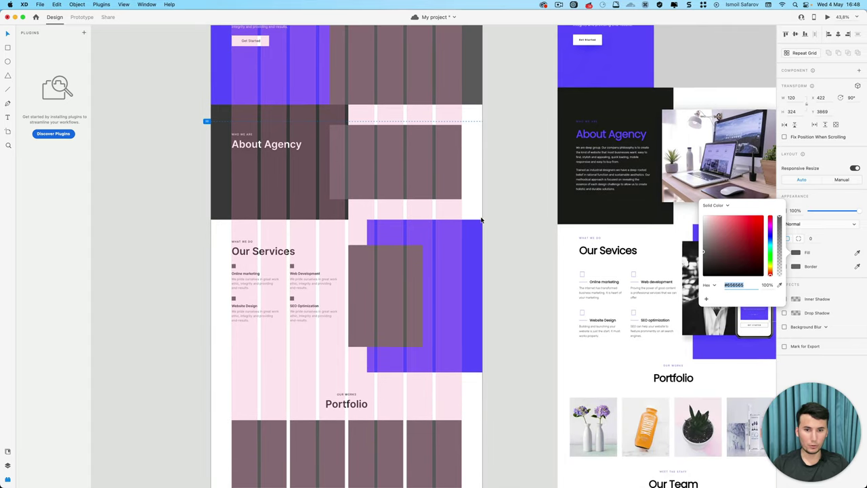
pyautogui.scroll(-1, 481, 219)
pyautogui.scroll(-5, 482, 219)
pyautogui.scroll(-1, 482, 219)
pyautogui.click(703, 238)
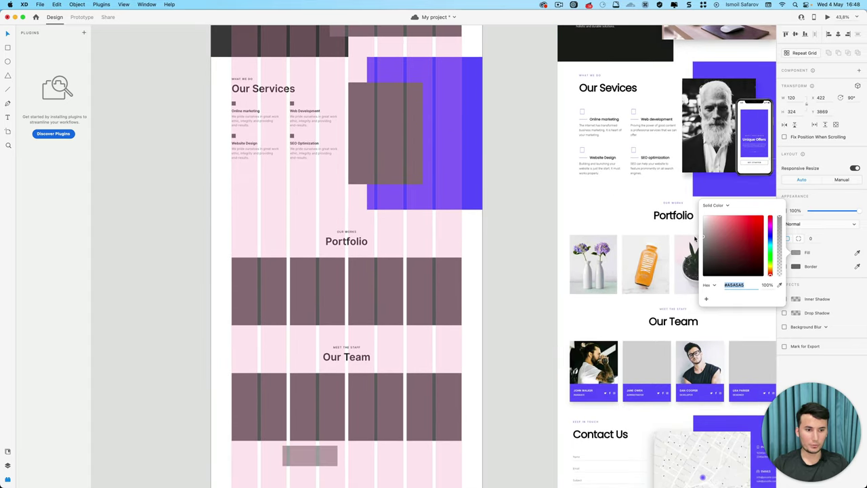
pyautogui.moveTo(695, 236); pyautogui.dragTo(692, 234)
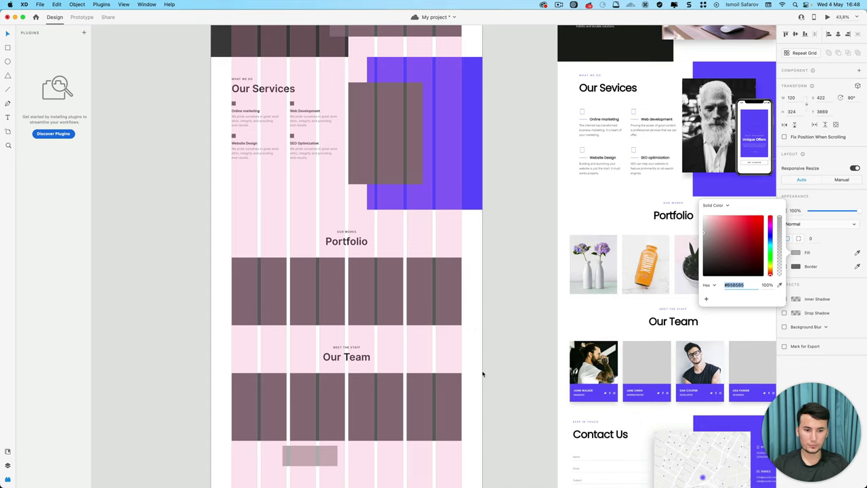
pyautogui.scroll(-3, 483, 373)
pyautogui.scroll(-2, 478, 373)
# Move the small bar onto the bottom edge of the second Our Team block.
pyautogui.click(393, 399)
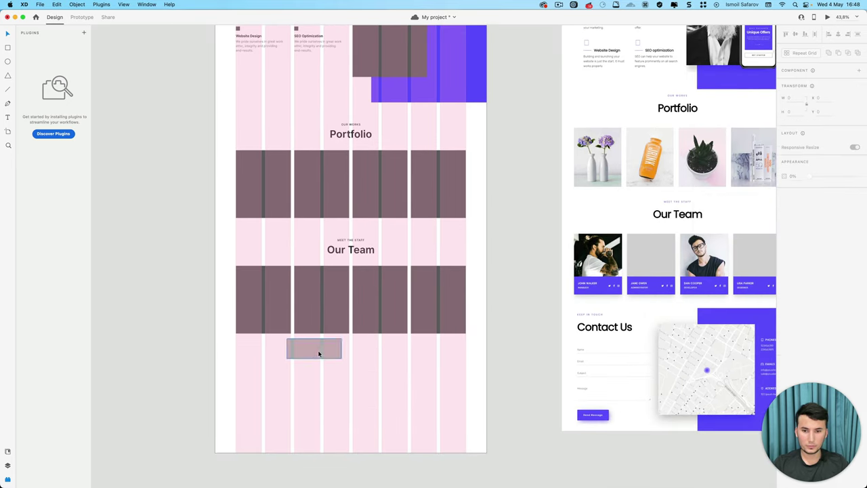
pyautogui.moveTo(319, 353)
pyautogui.mouseDown()
pyautogui.moveTo(333, 326)
pyautogui.moveTo(326, 328)
pyautogui.mouseUp()
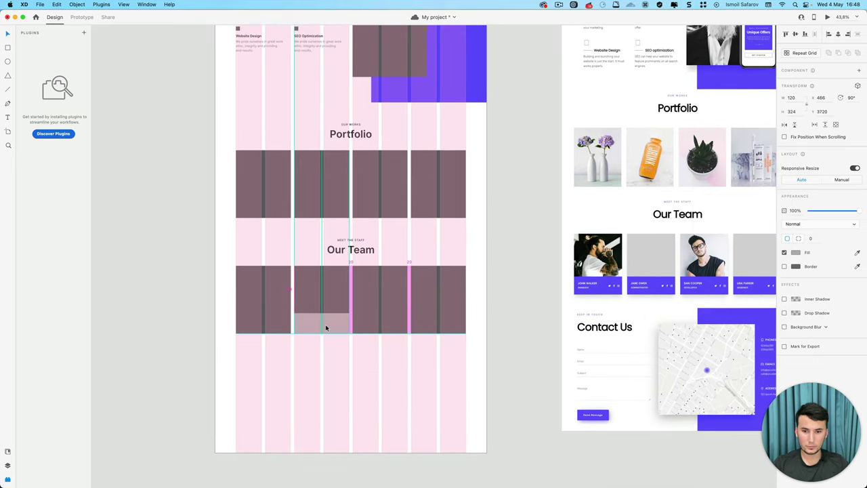
pyautogui.scroll(5, 298, 338)
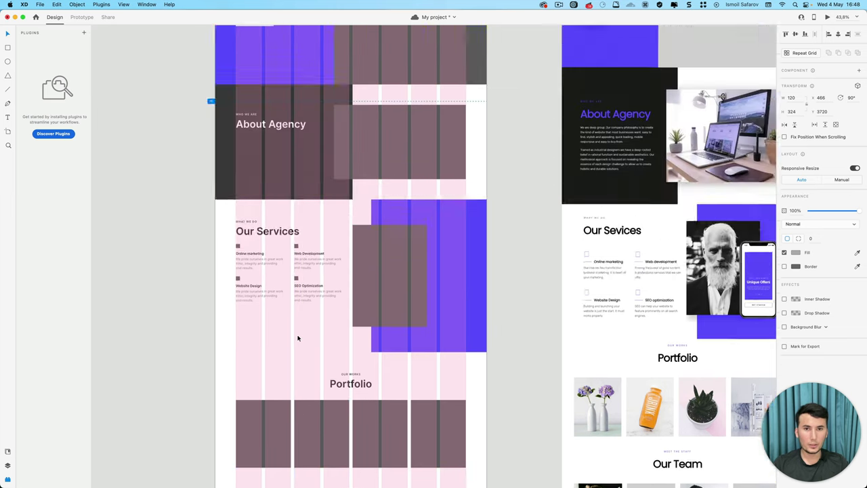
pyautogui.scroll(5, 299, 338)
pyautogui.scroll(-1, 298, 338)
pyautogui.scroll(-6, 299, 338)
pyautogui.hscroll(3, 294, 338)
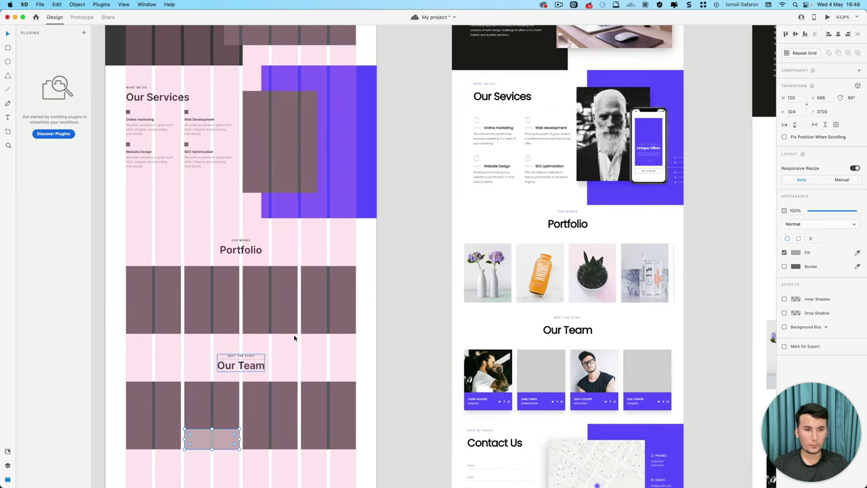
pyautogui.hscroll(-2, 291, 338)
pyautogui.hscroll(-2, 289, 338)
pyautogui.scroll(-1, 289, 339)
pyautogui.scroll(-1, 290, 339)
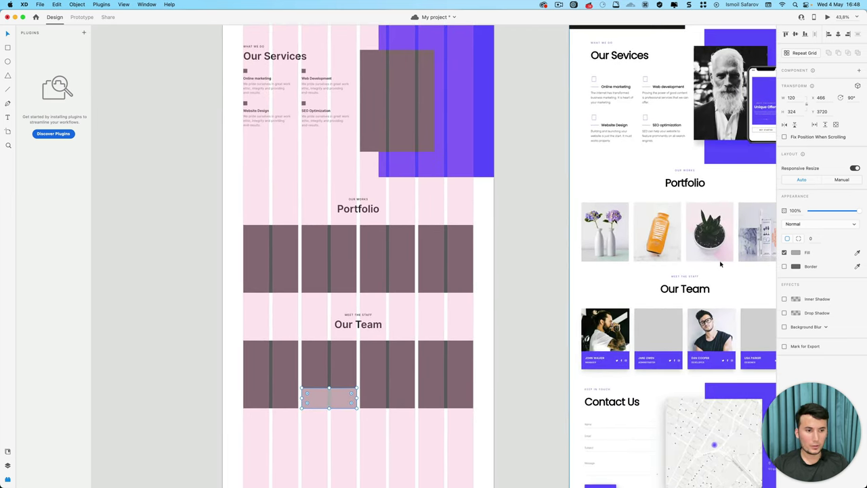
# Fill the bar with the Services block's purple using the eyedropper.
pyautogui.click(857, 252)
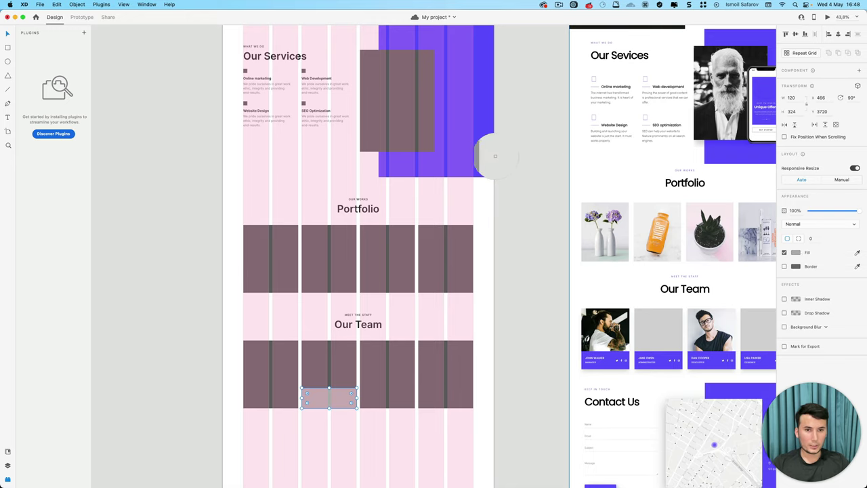
pyautogui.click(478, 150)
pyautogui.scroll(1, 407, 337)
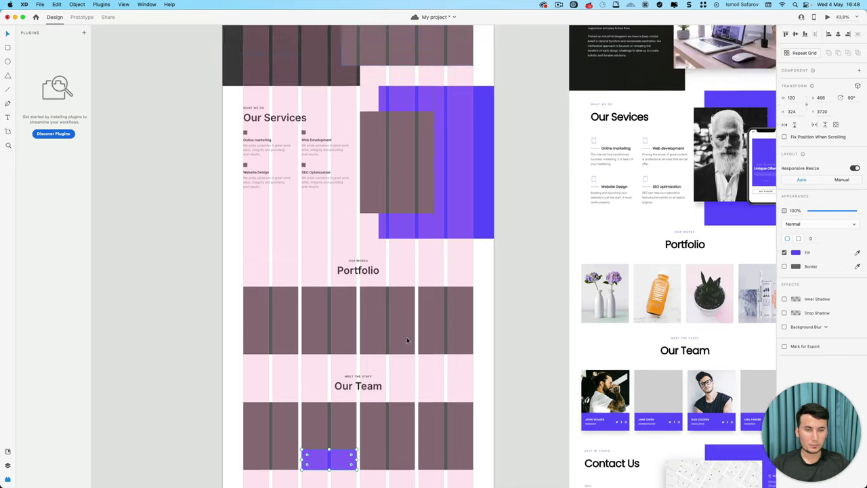
pyautogui.scroll(5, 406, 337)
pyautogui.scroll(-2, 407, 337)
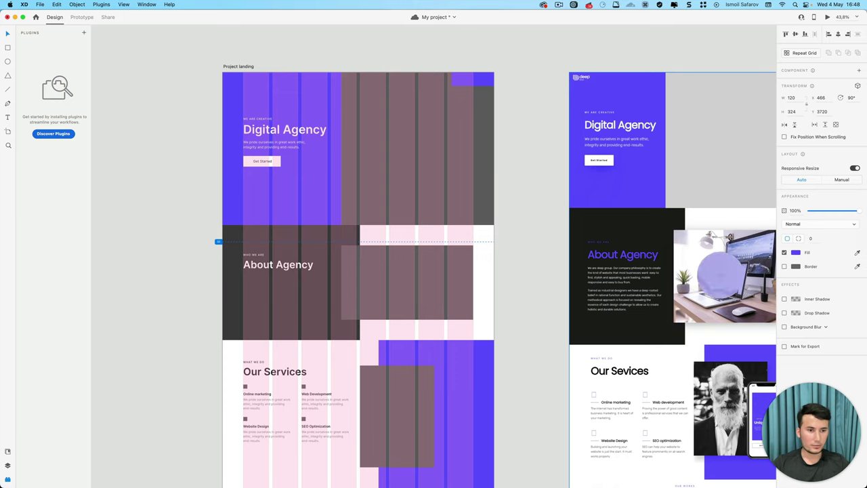
pyautogui.scroll(-1, 546, 286)
pyautogui.click(484, 35)
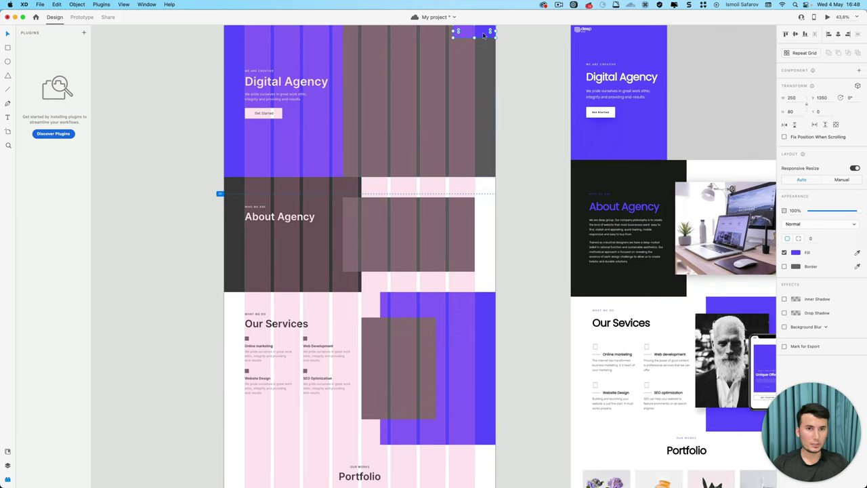
pyautogui.scroll(-2, 530, 180)
pyautogui.scroll(-4, 528, 181)
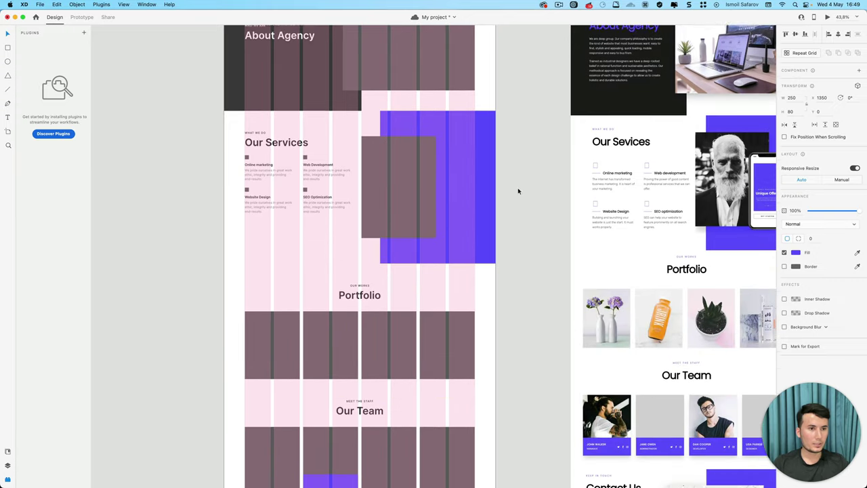
pyautogui.scroll(-3, 519, 190)
pyautogui.scroll(-2, 508, 221)
pyautogui.click(345, 309)
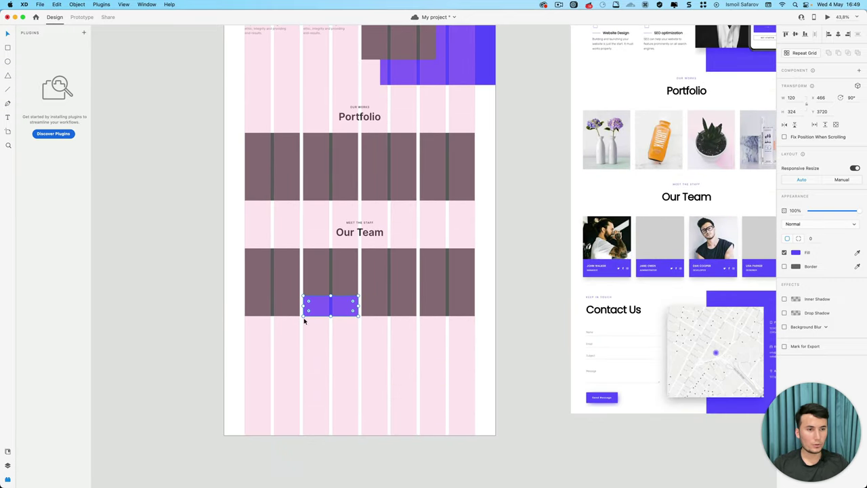
# Zoom in on the purple bar and try an 80 size, reverting to 120.
pyautogui.press('super+shift+apostrophe')
pyautogui.scroll(3, 309, 312)
pyautogui.scroll(2, 310, 302)
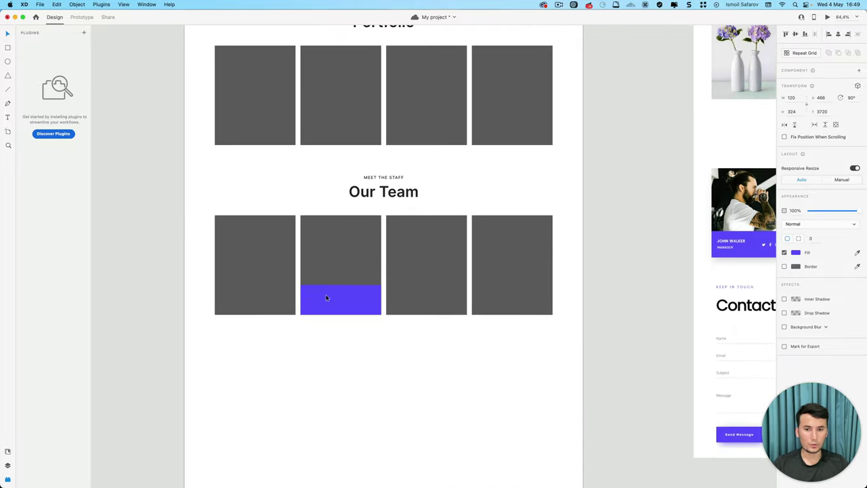
pyautogui.press('super+shift+apostrophe')
pyautogui.moveTo(341, 285)
pyautogui.mouseDown()
pyautogui.moveTo(340, 299)
pyautogui.moveTo(340, 286)
pyautogui.mouseUp()
pyautogui.write('80')
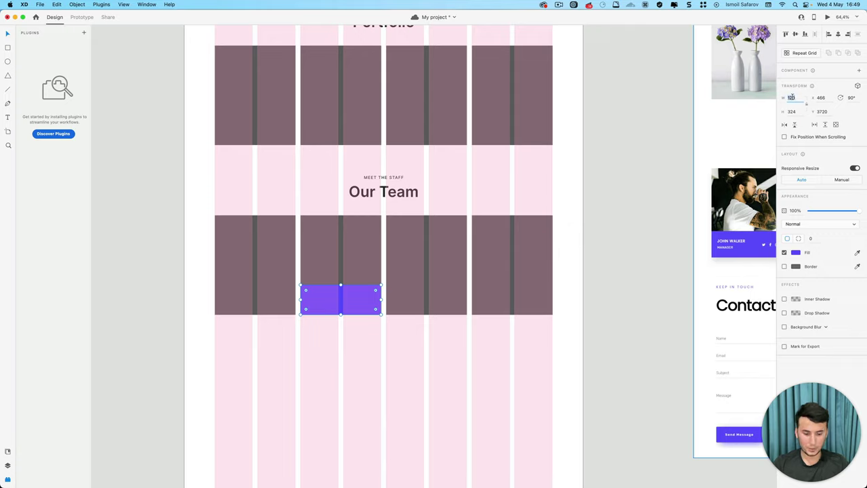
pyautogui.press('Return')
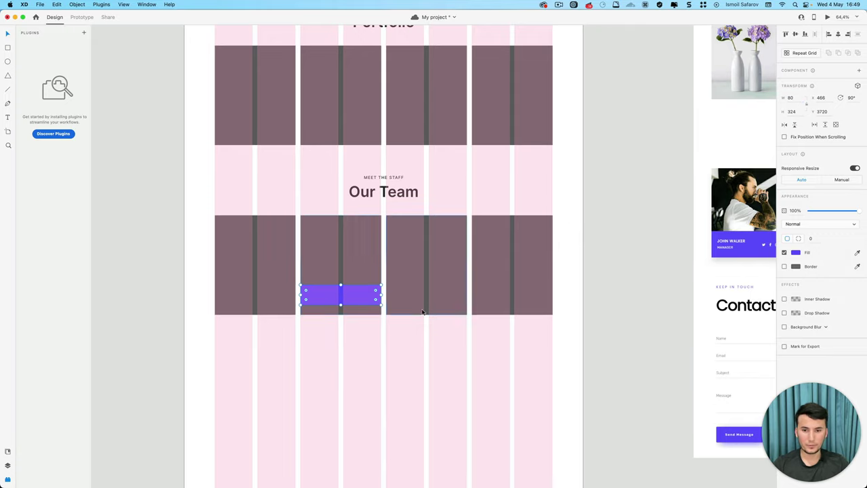
pyautogui.hotkey('ctrl', 'z')
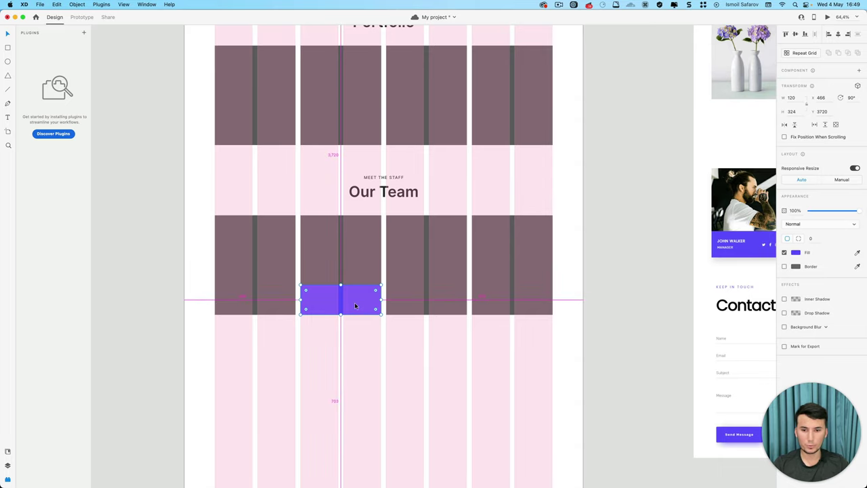
# Place the purple bar under the first team block and repeat it across all four.
pyautogui.moveTo(353, 305); pyautogui.dragTo(266, 305)
pyautogui.moveTo(324, 310)
pyautogui.mouseDown()
pyautogui.moveTo(499, 311)
pyautogui.moveTo(492, 332)
pyautogui.moveTo(493, 309)
pyautogui.mouseUp()
pyautogui.press('super+z')
pyautogui.click(463, 366)
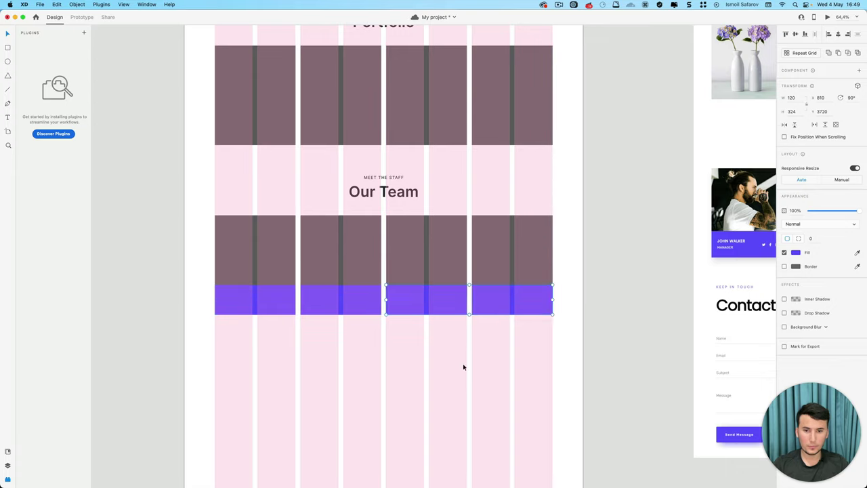
pyautogui.scroll(-5, 426, 370)
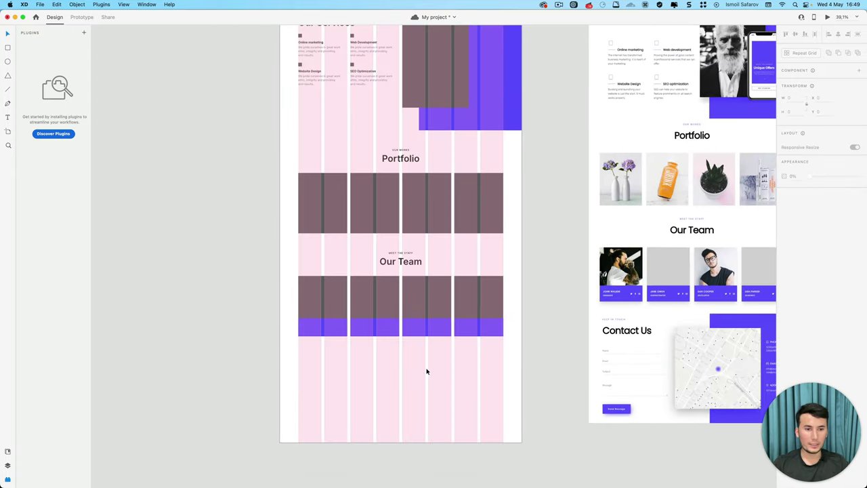
pyautogui.hscroll(5, 427, 371)
pyautogui.scroll(-2, 427, 371)
pyautogui.scroll(-1, 351, 388)
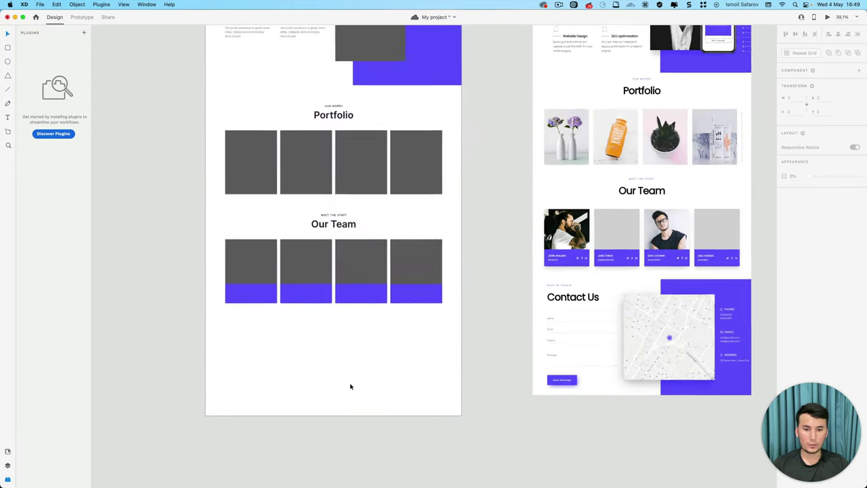
pyautogui.scroll(-2, 351, 388)
pyautogui.scroll(-2, 339, 325)
# Drag the wireframe artboard's bottom edge down to make the page taller.
pyautogui.click(281, 62)
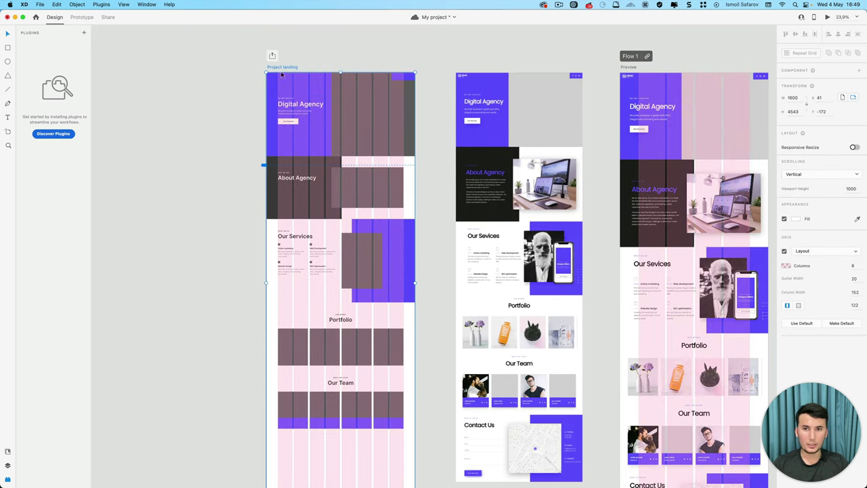
pyautogui.scroll(-5, 287, 112)
pyautogui.scroll(-3, 286, 113)
pyautogui.scroll(3, 361, 194)
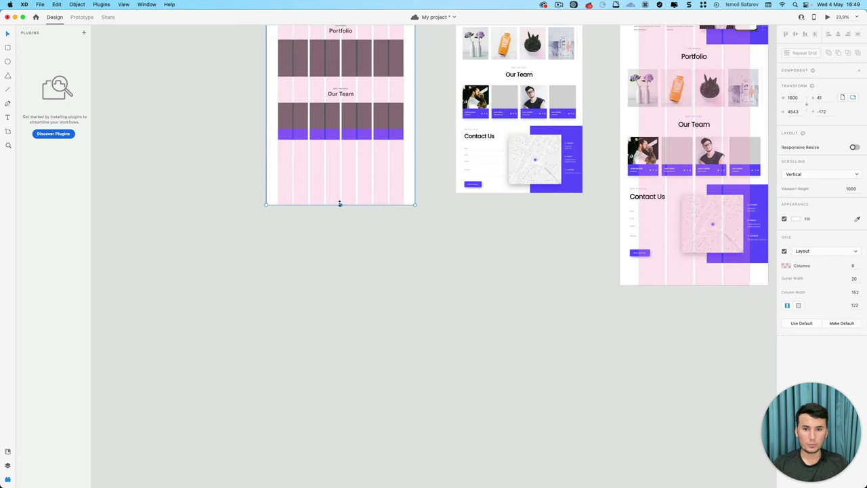
pyautogui.moveTo(340, 203); pyautogui.dragTo(346, 395)
pyautogui.click(215, 197)
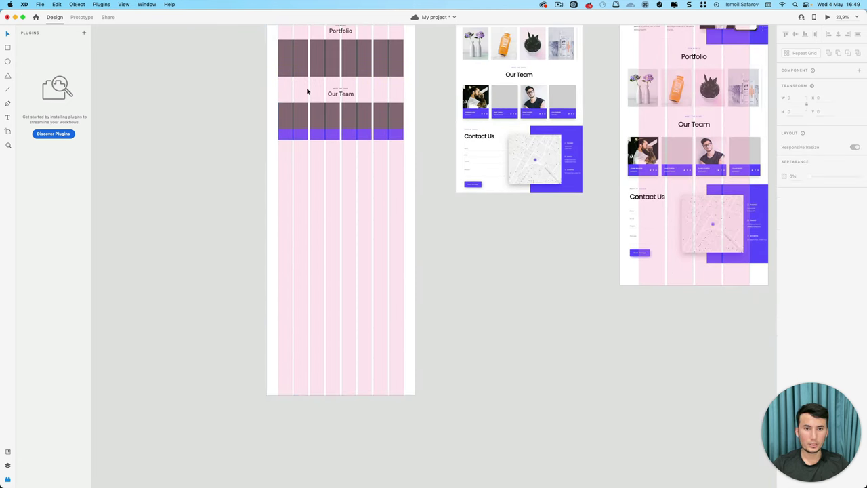
pyautogui.scroll(1, 308, 85)
pyautogui.scroll(1, 310, 75)
pyautogui.scroll(1, 314, 64)
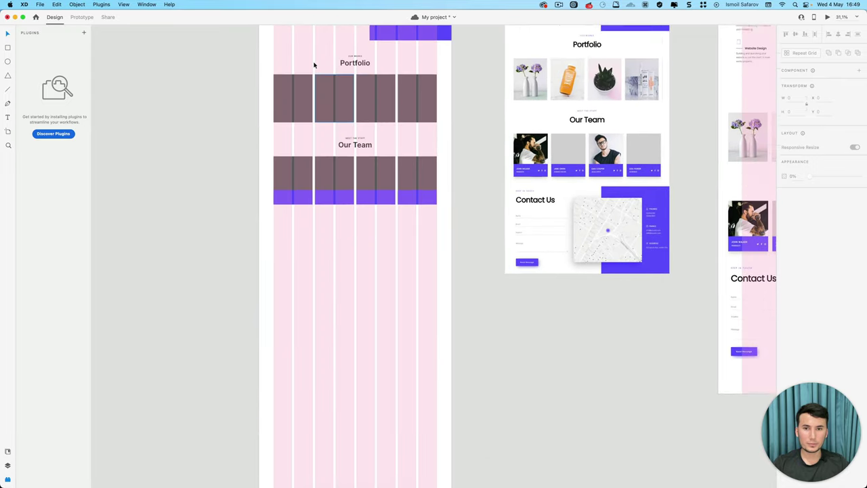
pyautogui.scroll(3, 314, 65)
pyautogui.scroll(4, 319, 111)
# Copy the Our Services heading 120 px below the Our Team blocks.
pyautogui.click(288, 155)
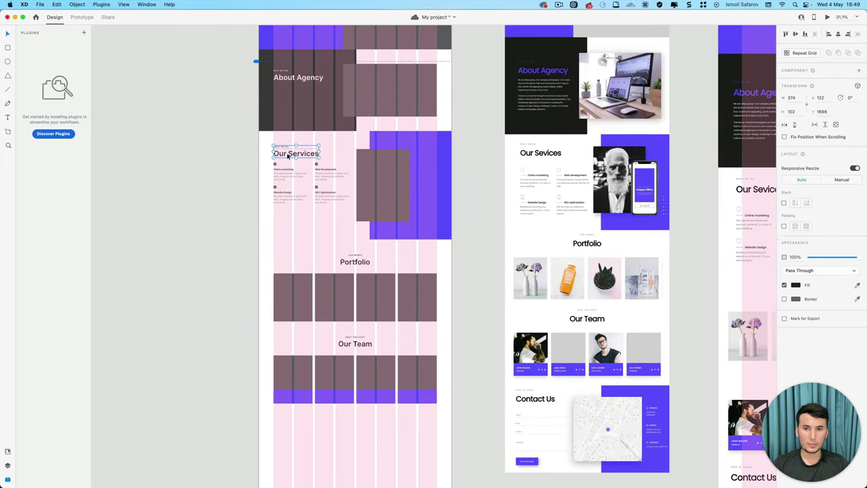
pyautogui.moveTo(288, 155); pyautogui.dragTo(287, 484)
pyautogui.moveTo(299, 424); pyautogui.dragTo(284, 412)
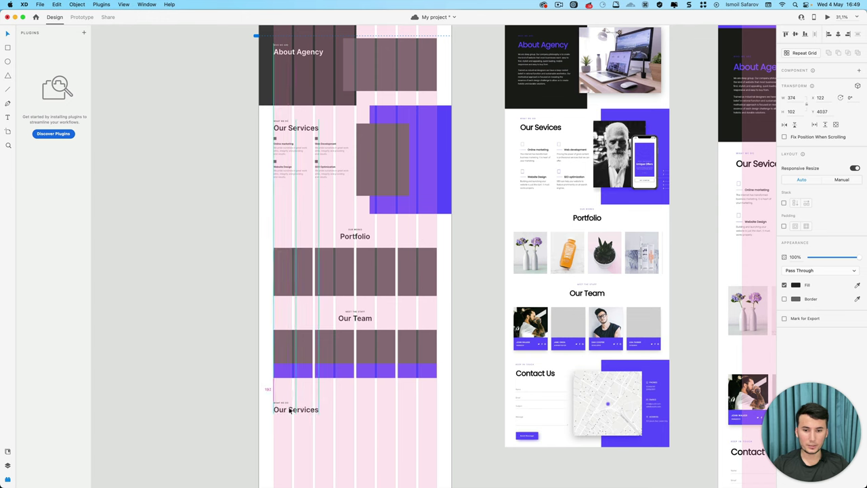
pyautogui.scroll(-1, 284, 401)
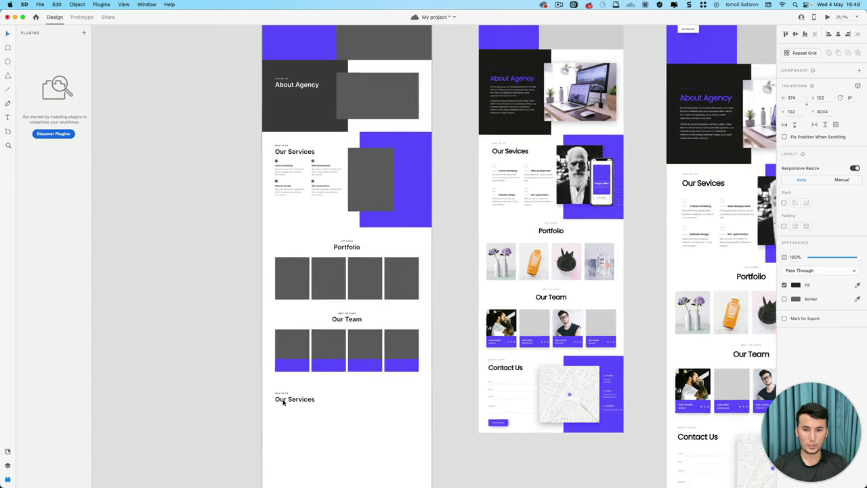
pyautogui.scroll(2, 284, 401)
pyautogui.scroll(-2, 285, 386)
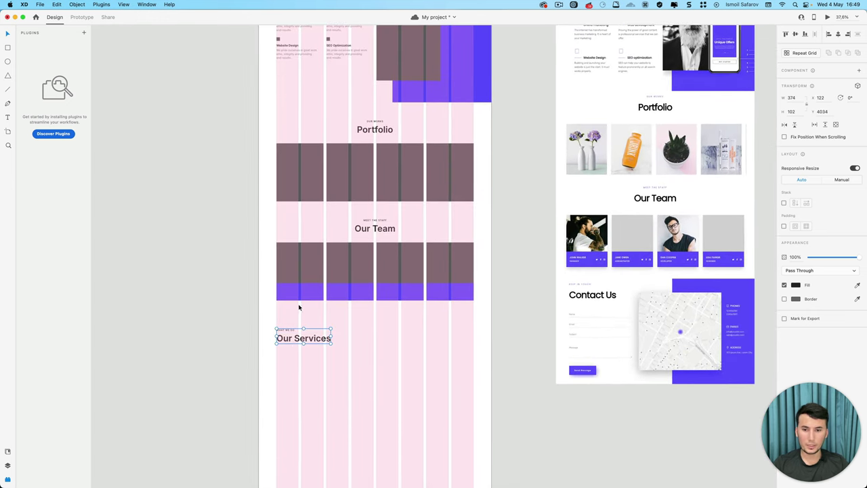
pyautogui.hotkey('shift', 'Up')
pyautogui.hotkey('shift', 'Up')
pyautogui.hotkey('shift', 'Up')
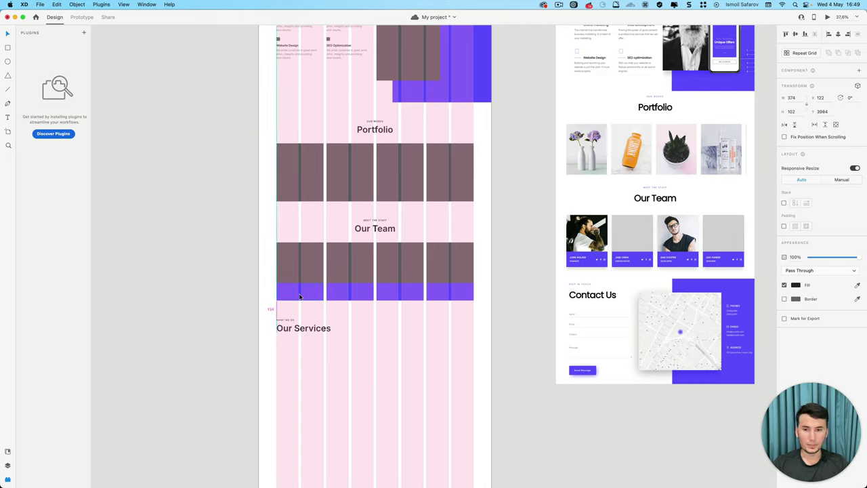
pyautogui.hotkey('shift', 'Up')
pyautogui.hotkey('shift', 'Up')
pyautogui.hotkey('shift', 'Up')
pyautogui.hotkey('shift', 'Down')
pyautogui.hotkey('shift', 'Down')
pyautogui.hotkey('shift', 'Down')
pyautogui.hotkey('shift', 'Down')
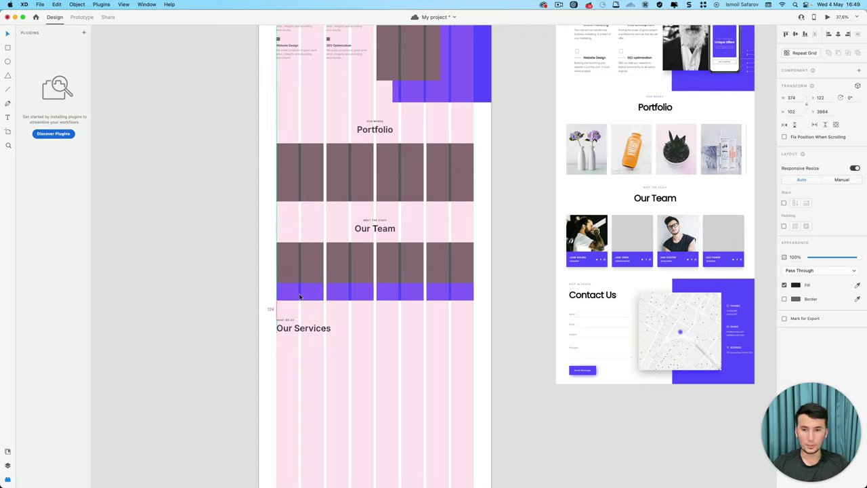
pyautogui.hotkey('shift', 'Down')
pyautogui.press('Up')
pyautogui.press('Up')
pyautogui.press('Up')
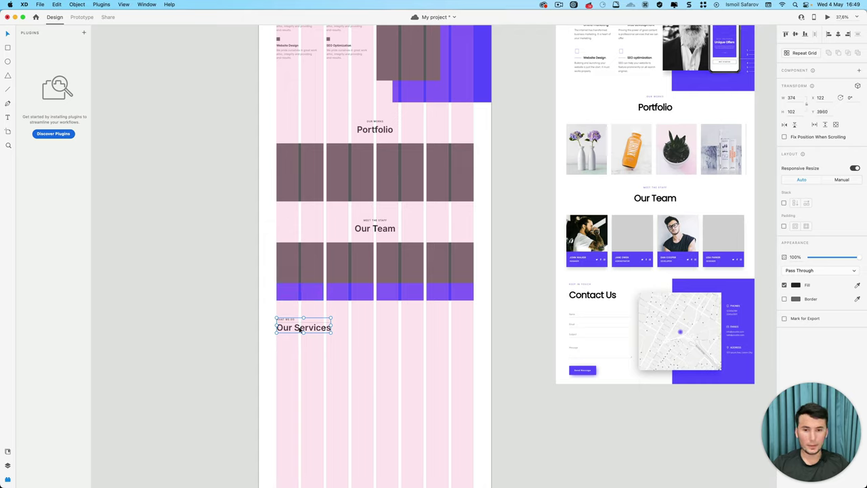
pyautogui.scroll(2, 290, 348)
pyautogui.scroll(3, 290, 348)
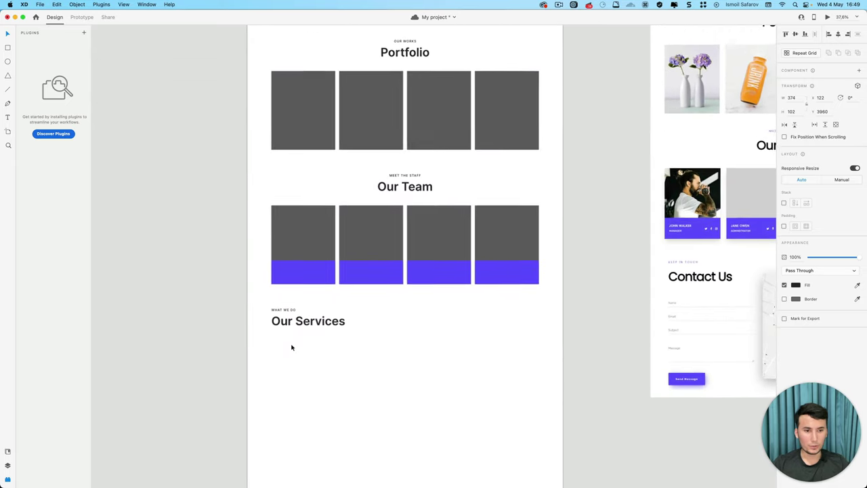
# Retype the copied heading as 'Contact Us' and begin replacing its small label.
pyautogui.click(288, 320)
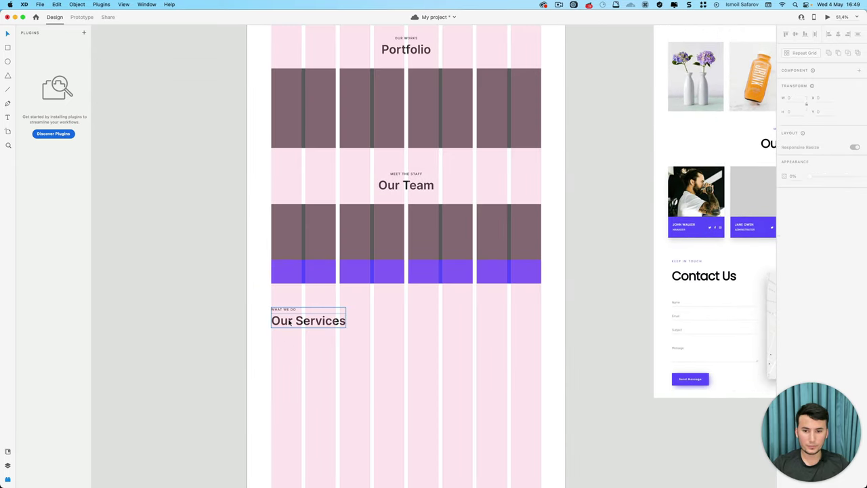
pyautogui.doubleClick(289, 320)
pyautogui.write('Co')
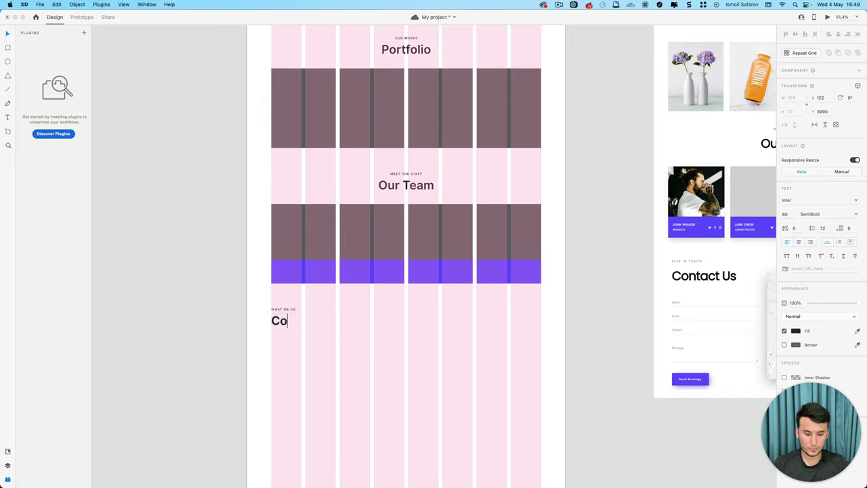
pyautogui.write('ntact ')
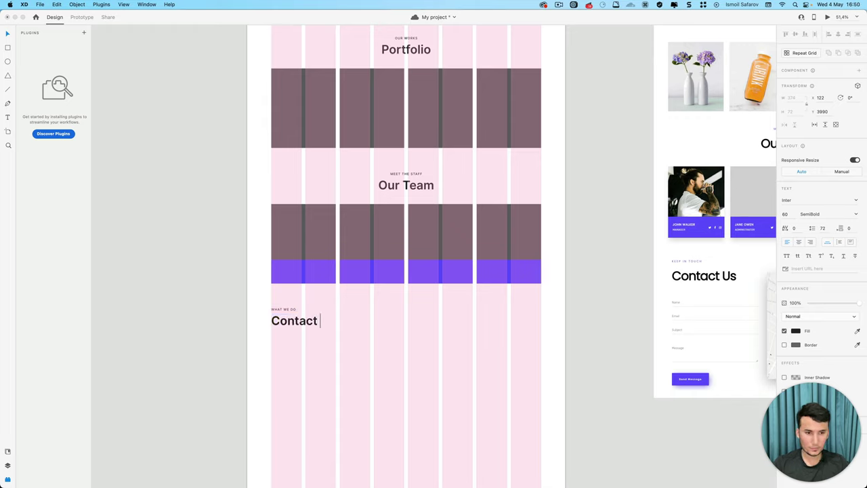
pyautogui.write('Us')
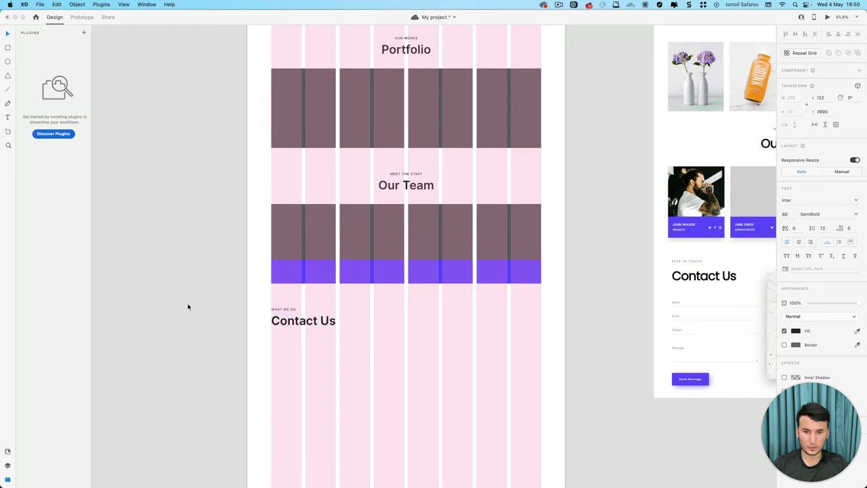
pyautogui.doubleClick(274, 309)
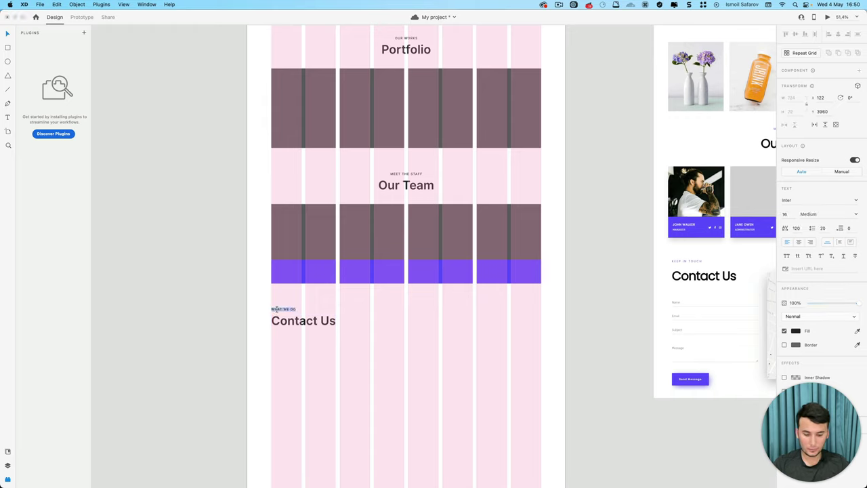
pyautogui.press('BackSpace')
pyautogui.write('KE')
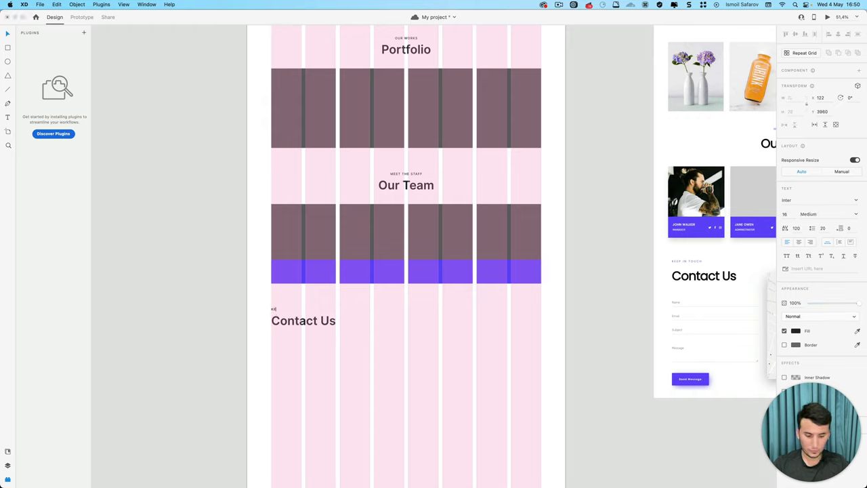
pyautogui.write('EP IN TOUCH')
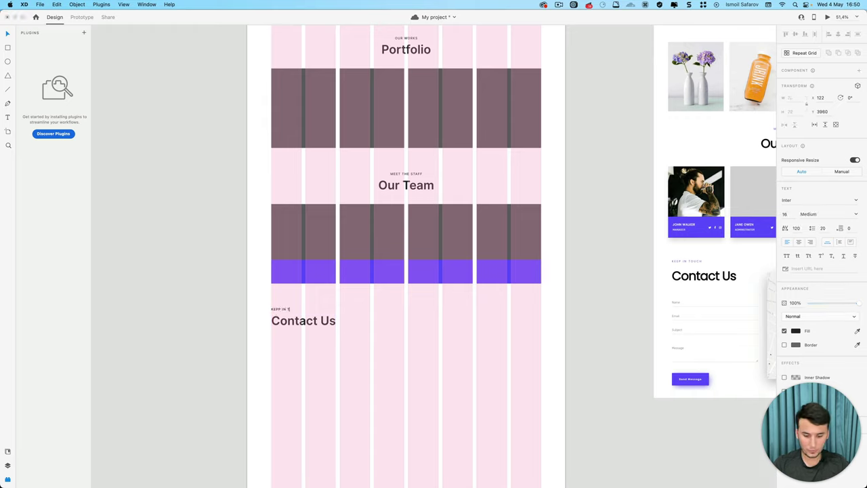
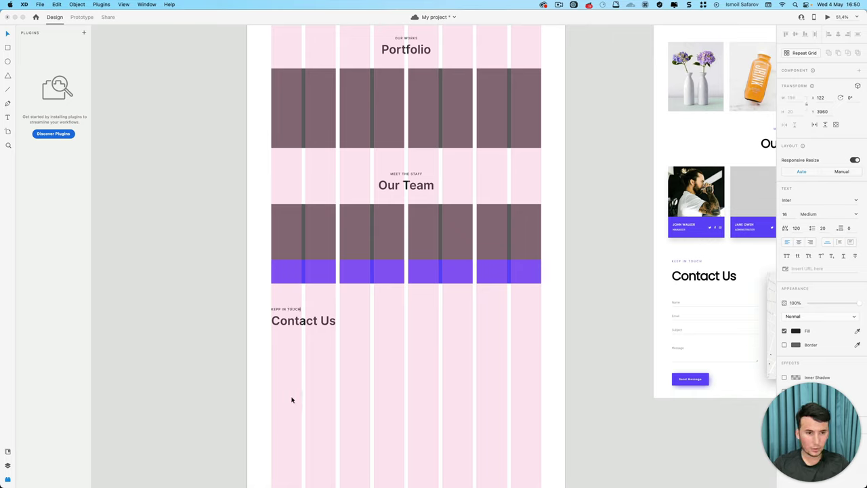
# Finish the KEEP IN TOUCH label and pan out to show all three artboards.
pyautogui.press('Escape')
pyautogui.hscroll(5, 286, 417)
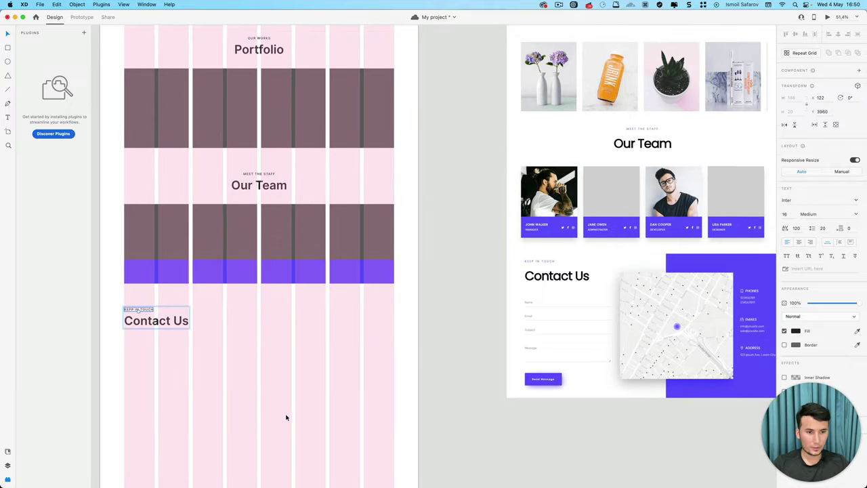
pyautogui.press('Escape')
pyautogui.hscroll(3, 286, 417)
pyautogui.hscroll(-2, 286, 417)
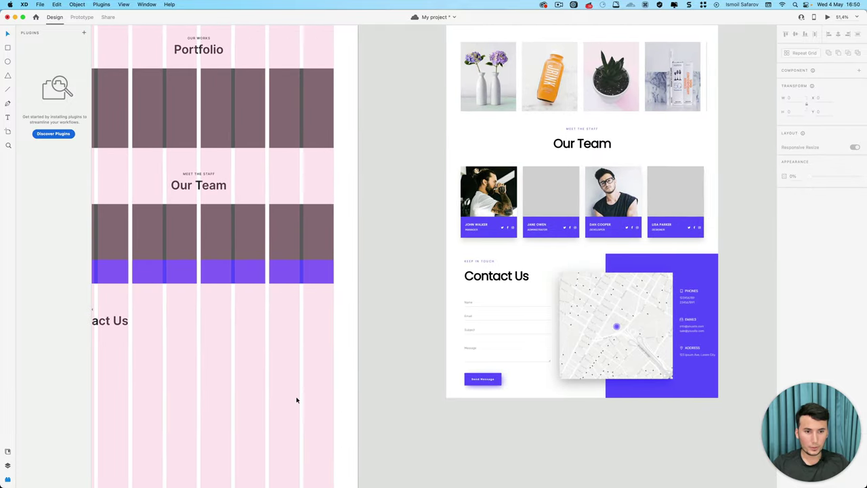
pyautogui.scroll(-3, 296, 400)
pyautogui.scroll(-5, 296, 400)
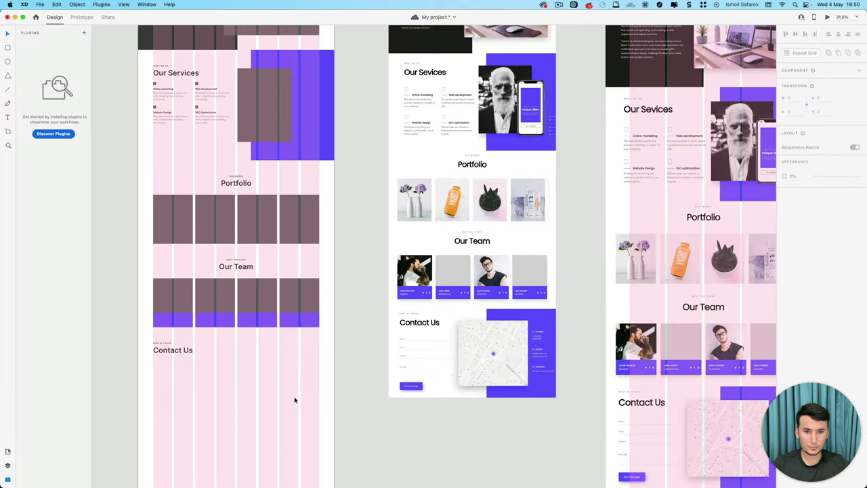
pyautogui.hscroll(-2, 294, 399)
pyautogui.hscroll(-2, 353, 146)
pyautogui.hscroll(-2, 351, 141)
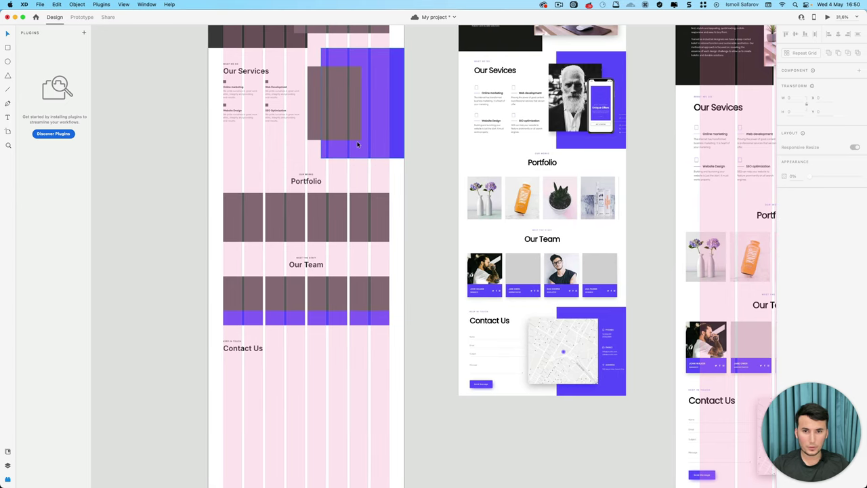
# Duplicate the Services blue block group with its grey image box below Contact Us.
pyautogui.click(351, 133)
pyautogui.click(378, 141)
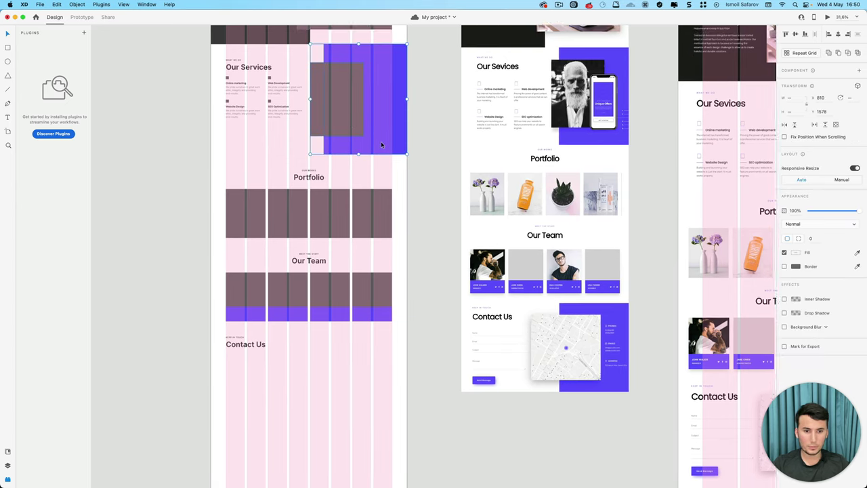
pyautogui.scroll(3, 381, 141)
pyautogui.scroll(5, 381, 141)
pyautogui.scroll(-8, 381, 141)
pyautogui.scroll(2, 381, 149)
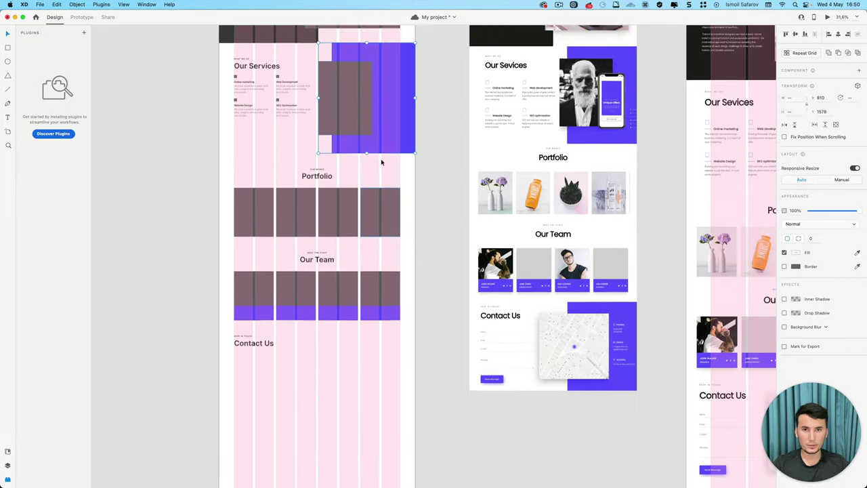
pyautogui.scroll(2, 381, 159)
pyautogui.scroll(-5, 381, 158)
pyautogui.moveTo(378, 94)
pyautogui.mouseDown()
pyautogui.moveTo(366, 397)
pyautogui.moveTo(380, 380)
pyautogui.mouseUp()
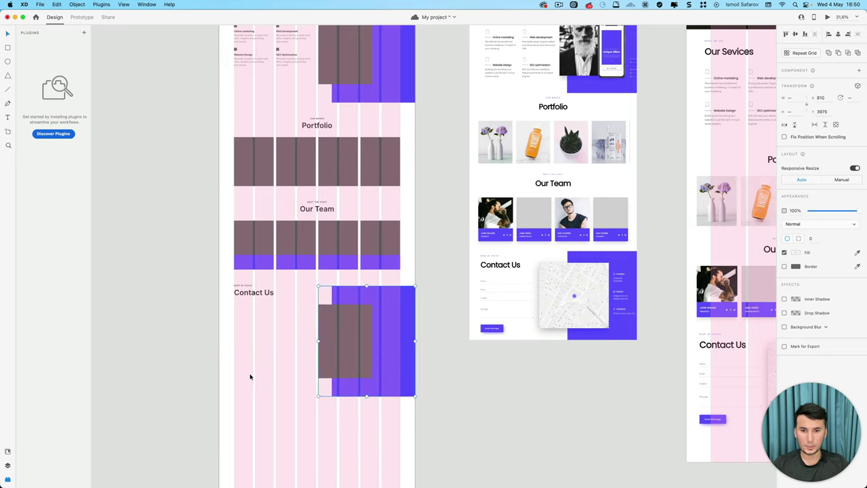
# Hide the layout grids and nudge the copied grey image box up.
pyautogui.click(248, 375)
pyautogui.press('shift+super+apostrophe')
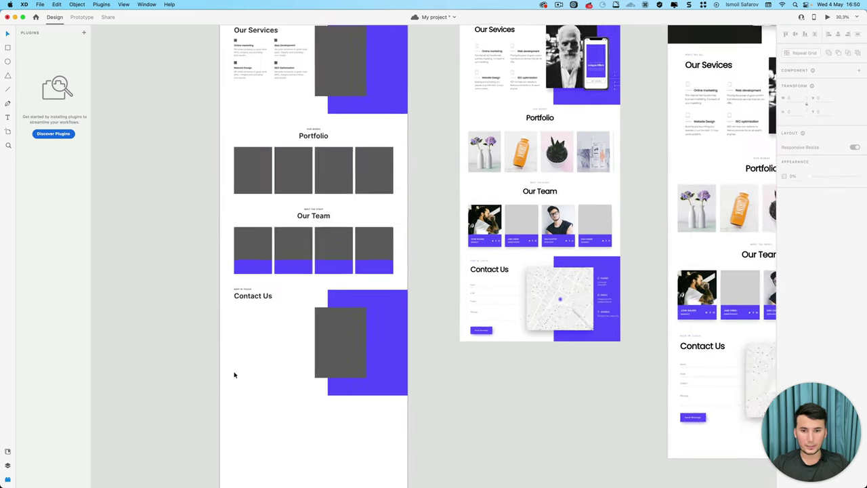
pyautogui.scroll(2, 339, 339)
pyautogui.click(359, 333)
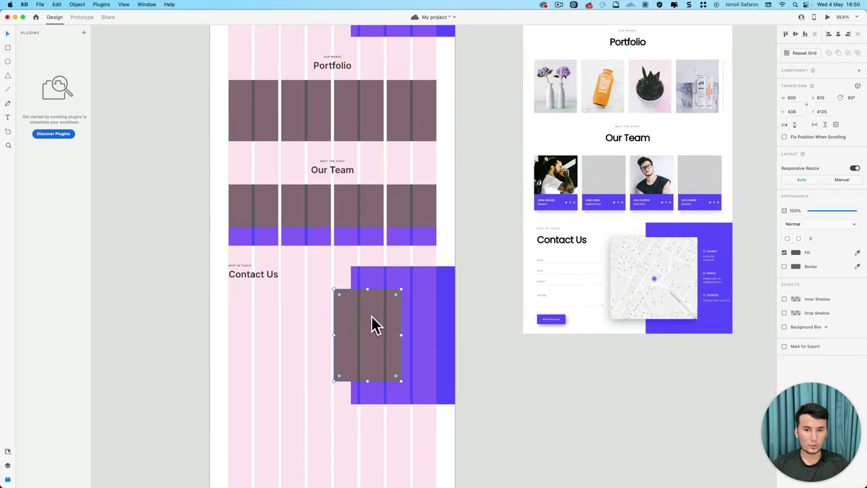
pyautogui.press('alt')
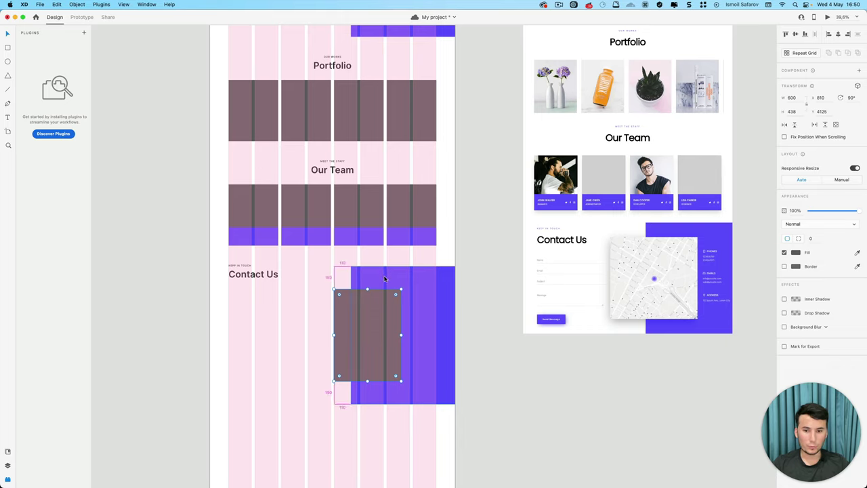
pyautogui.hotkey('shift', 'Up')
pyautogui.hotkey('shift', 'Up')
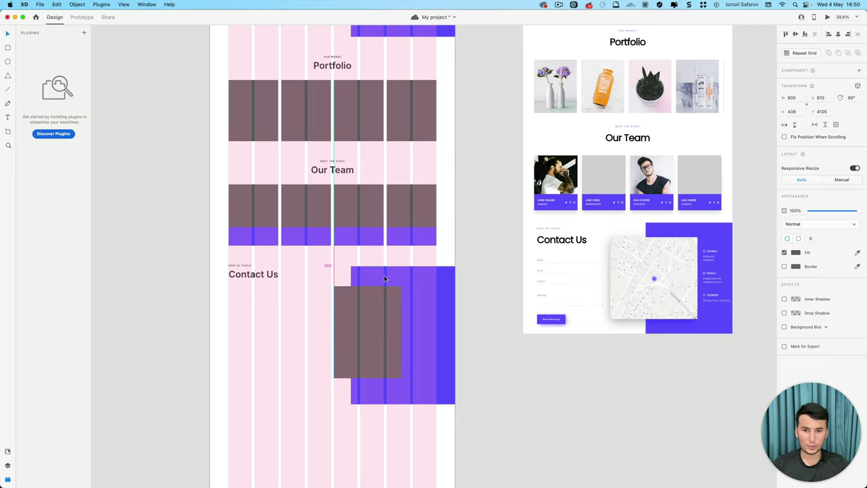
pyautogui.hotkey('shift', 'Up')
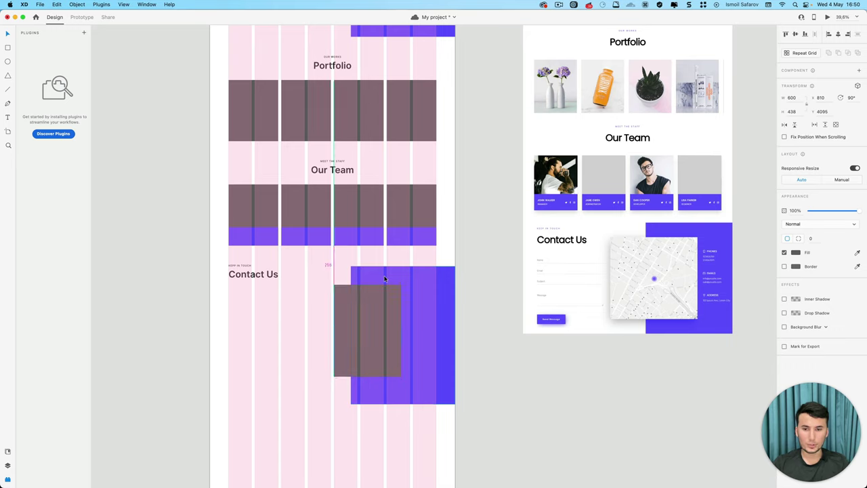
# Shorten the copied blue rectangle by dragging its bottom edge up.
pyautogui.click(386, 402)
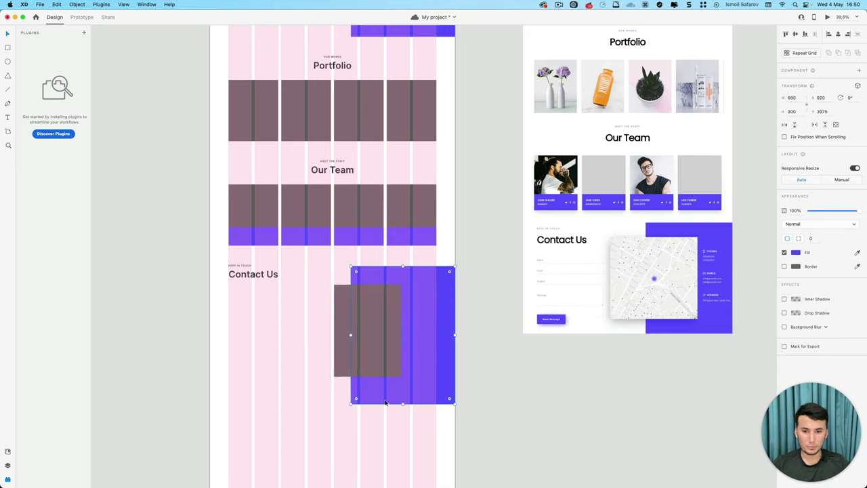
pyautogui.moveTo(404, 404); pyautogui.dragTo(403, 391)
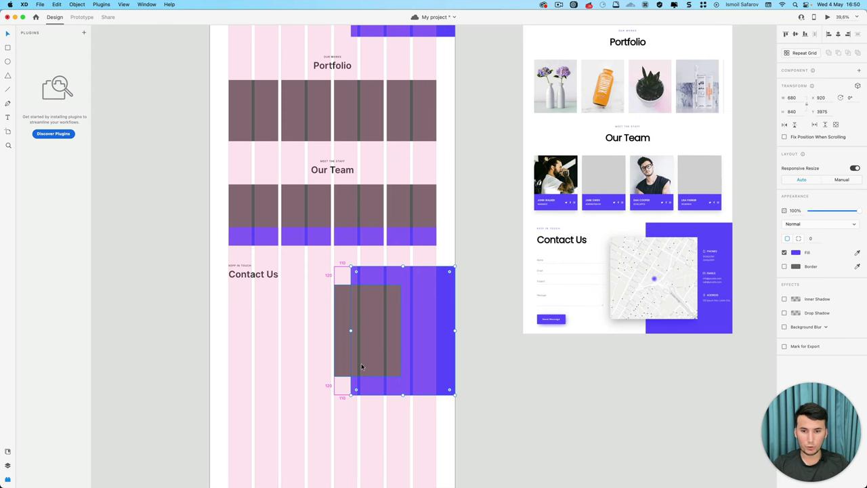
pyautogui.scroll(3, 359, 364)
pyautogui.scroll(7, 274, 355)
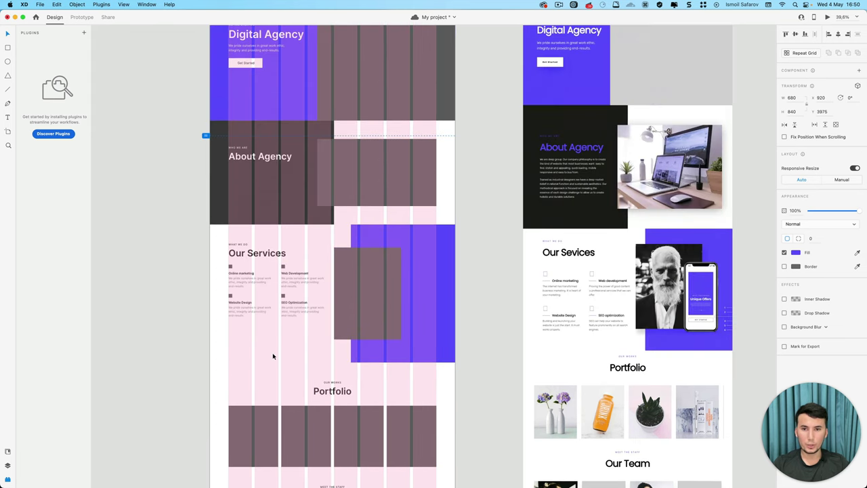
# Inspect the grey image boxes in About Agency, Our Services and Contact Us.
pyautogui.click(325, 205)
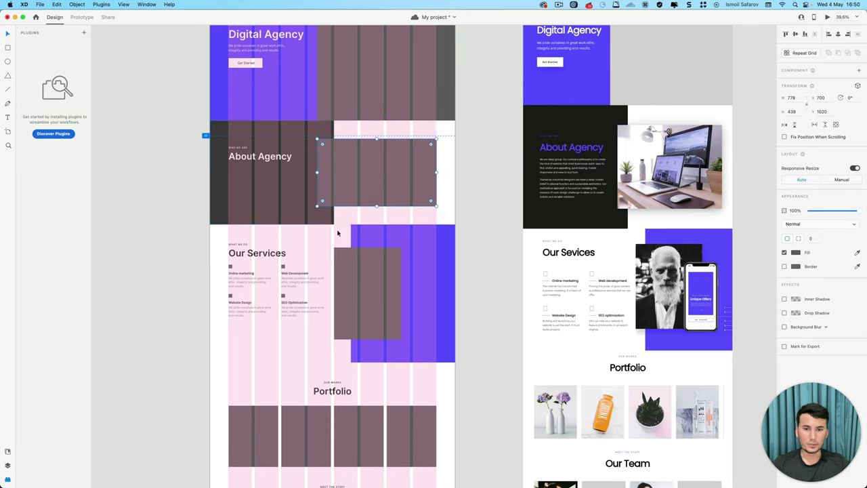
pyautogui.click(393, 266)
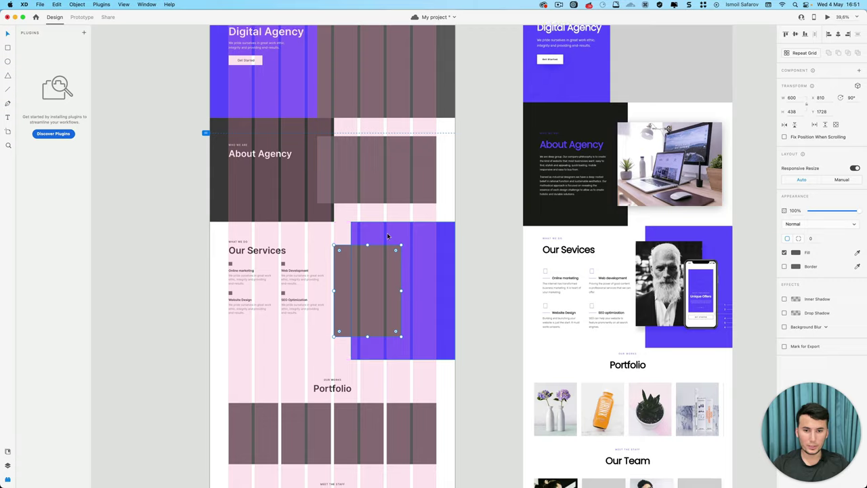
pyautogui.scroll(-6, 387, 234)
pyautogui.click(387, 233)
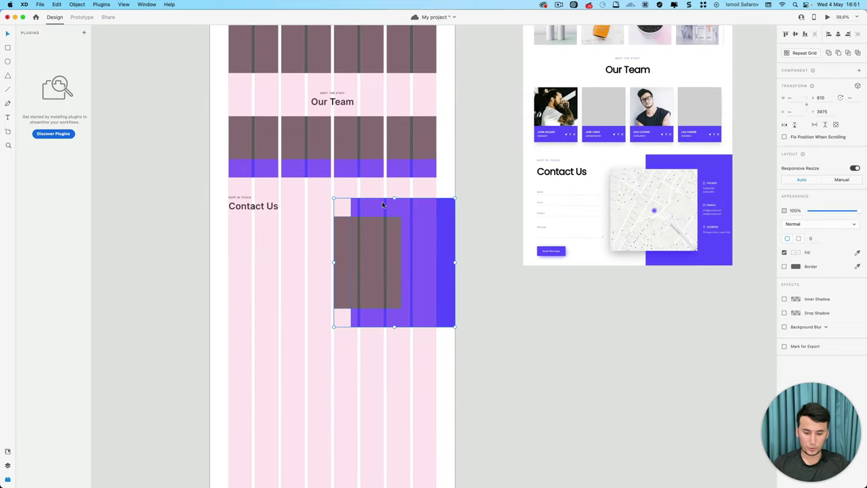
pyautogui.scroll(5, 383, 203)
pyautogui.scroll(3, 373, 231)
# Reposition the Services image box and blue block against the section's right edge.
pyautogui.click(370, 242)
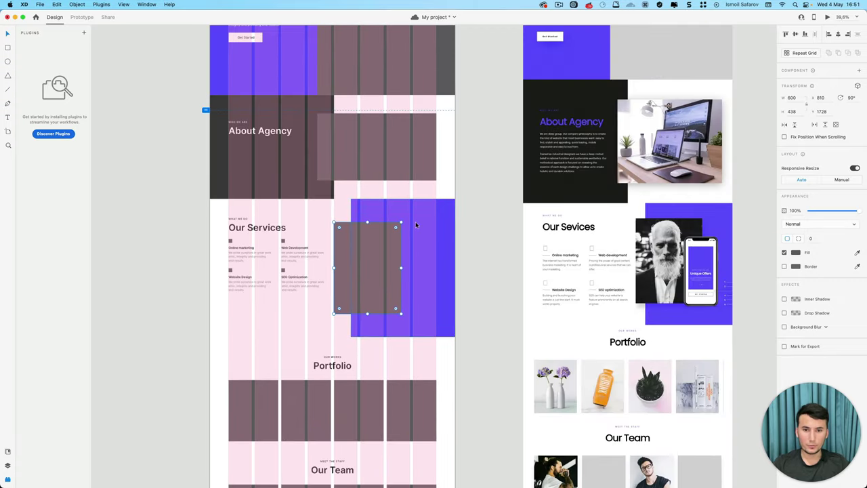
pyautogui.keyDown('shift'); pyautogui.click(415, 224); pyautogui.keyUp('shift')
pyautogui.press('Delete')
pyautogui.hotkey('ctrl', 'z')
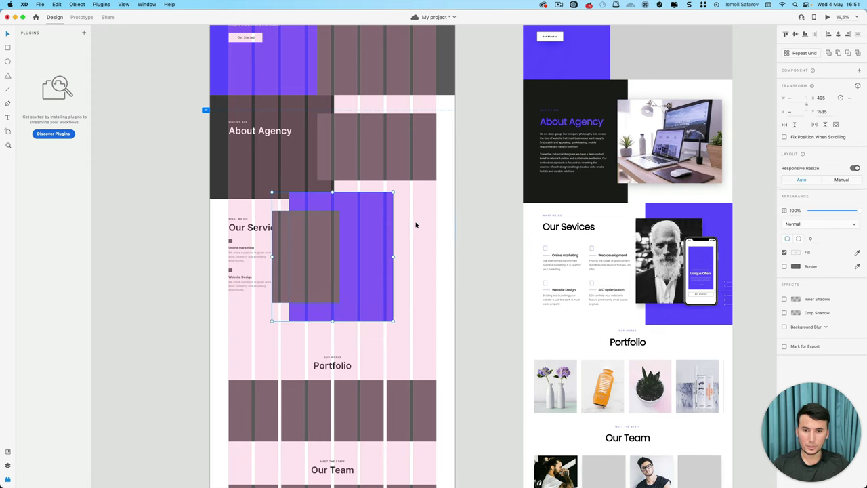
pyautogui.moveTo(368, 234); pyautogui.dragTo(431, 244)
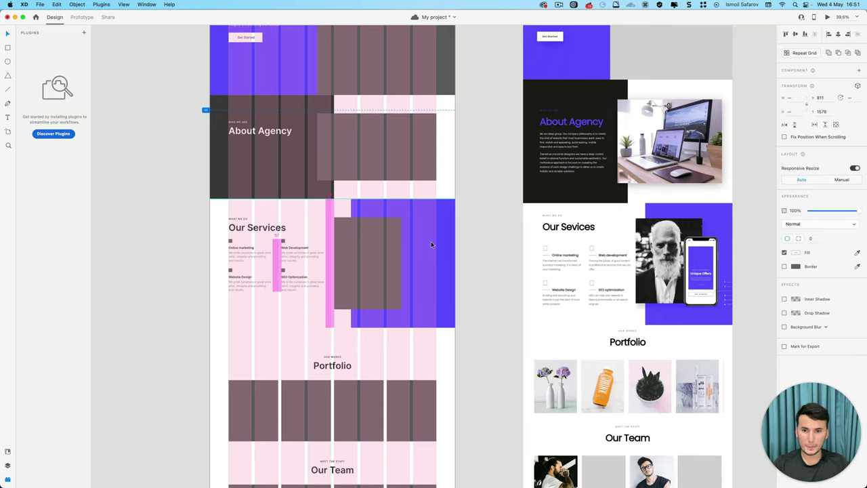
# Select the Portfolio heading group and hide the layout grids.
pyautogui.click(230, 287)
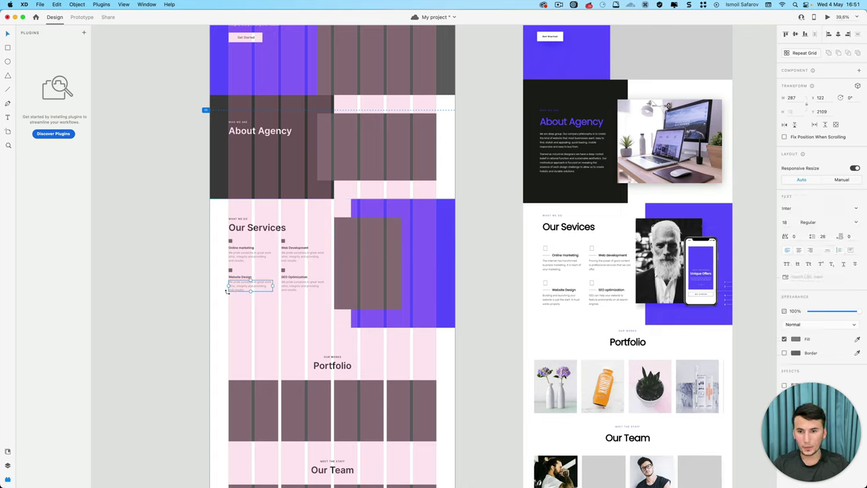
pyautogui.click(215, 328)
pyautogui.click(330, 365)
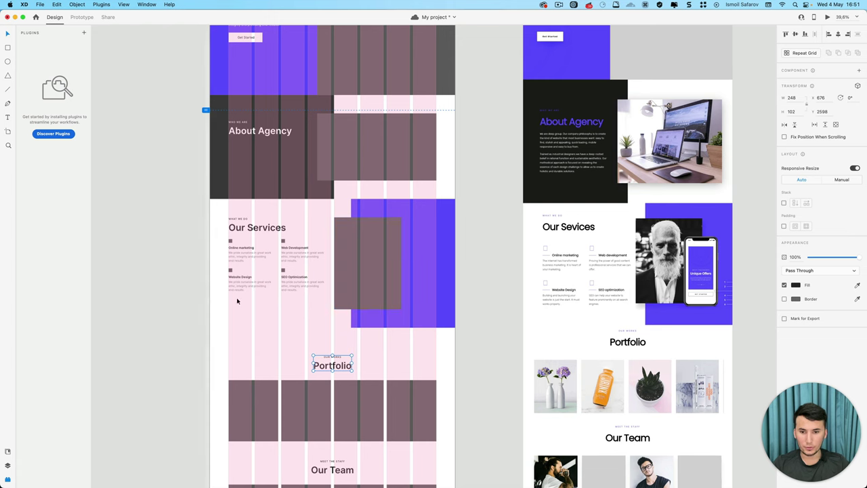
pyautogui.press('super+shift+apostrophe')
# Shift the Portfolio, Our Team and Contact Us groups up together.
pyautogui.scroll(-5, 261, 298)
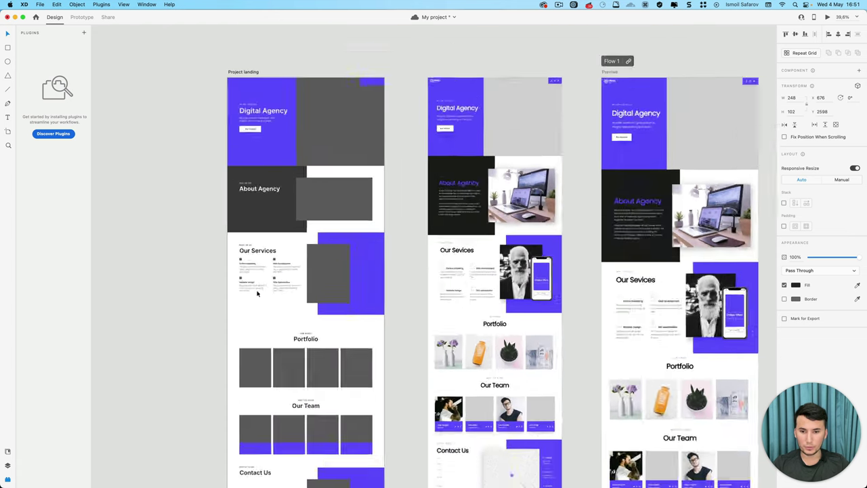
pyautogui.scroll(-5, 257, 293)
pyautogui.scroll(-2, 242, 416)
pyautogui.moveTo(246, 443); pyautogui.dragTo(354, 271)
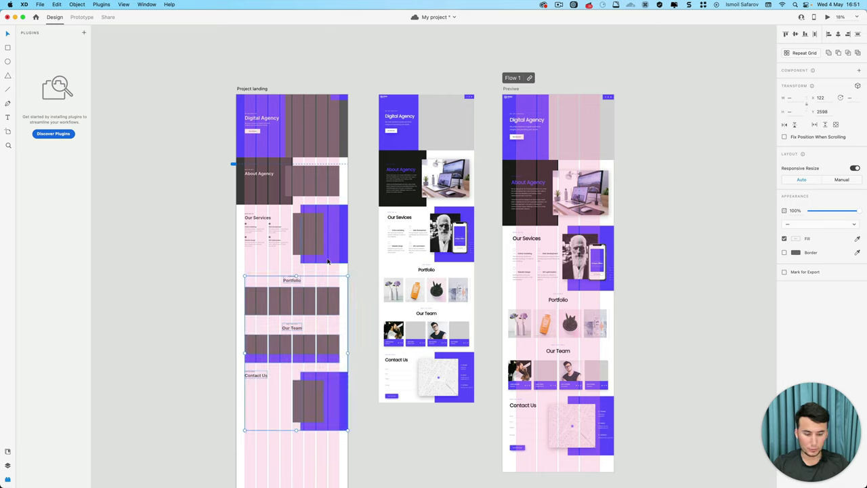
pyautogui.hotkey('shift', 'Up')
pyautogui.hotkey('shift', 'Up')
pyautogui.hotkey('shift', 'Up')
pyautogui.hotkey('shift', 'Up')
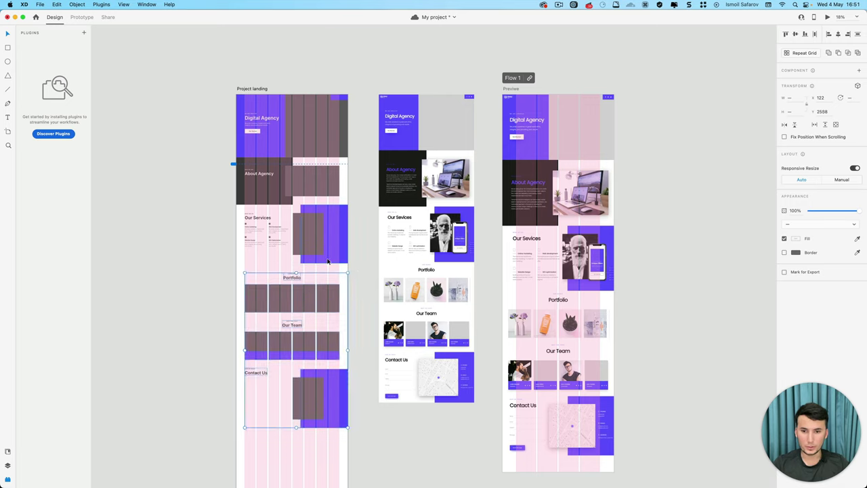
pyautogui.hotkey('shift', 'Up')
pyautogui.click(245, 438)
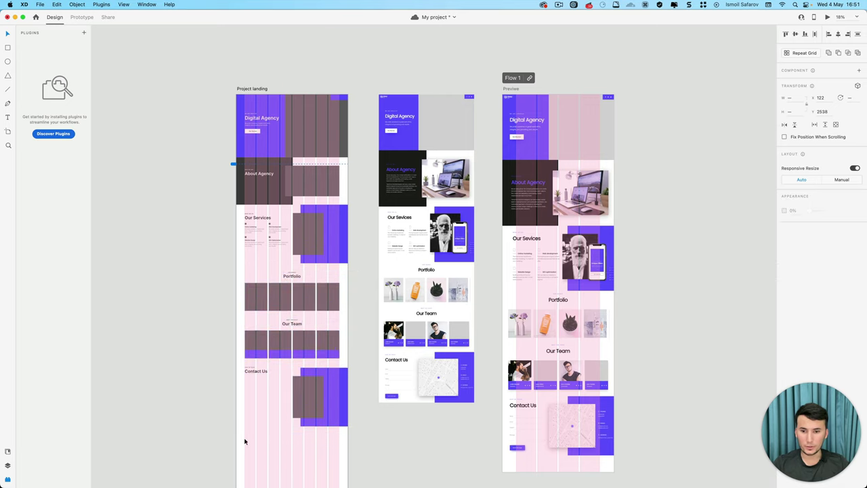
# Scroll back up and turn the layout grid back on.
pyautogui.scroll(-2, 253, 444)
pyautogui.scroll(2, 253, 445)
pyautogui.scroll(2, 242, 423)
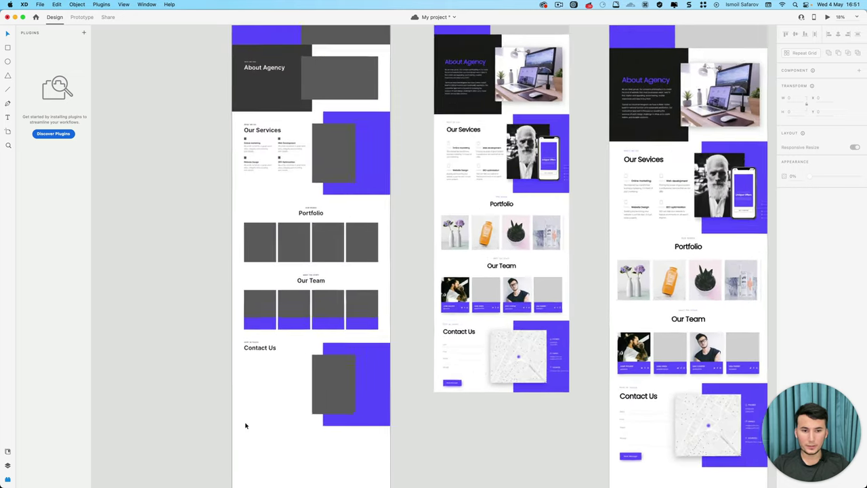
pyautogui.scroll(2, 246, 422)
pyautogui.scroll(1, 250, 404)
pyautogui.press('super+shift+apostrophe')
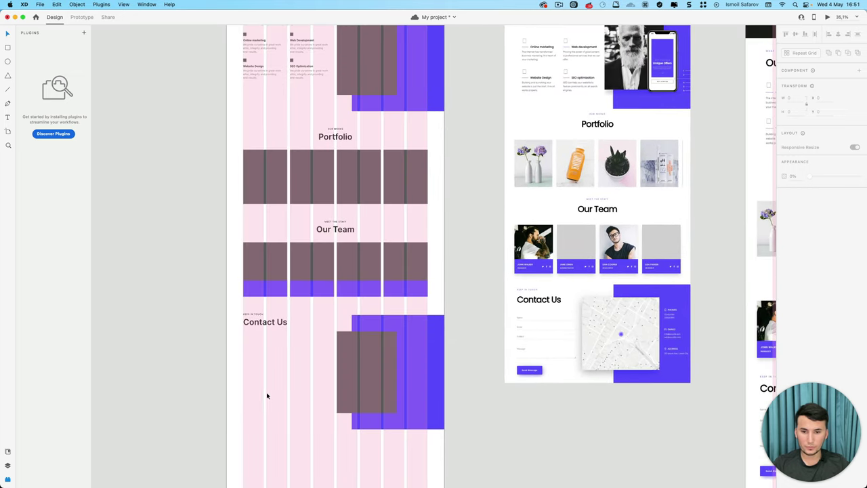
# Resize the Contact Us image placeholder to 600 × 600, discarding a trial 438 width.
pyautogui.click(343, 374)
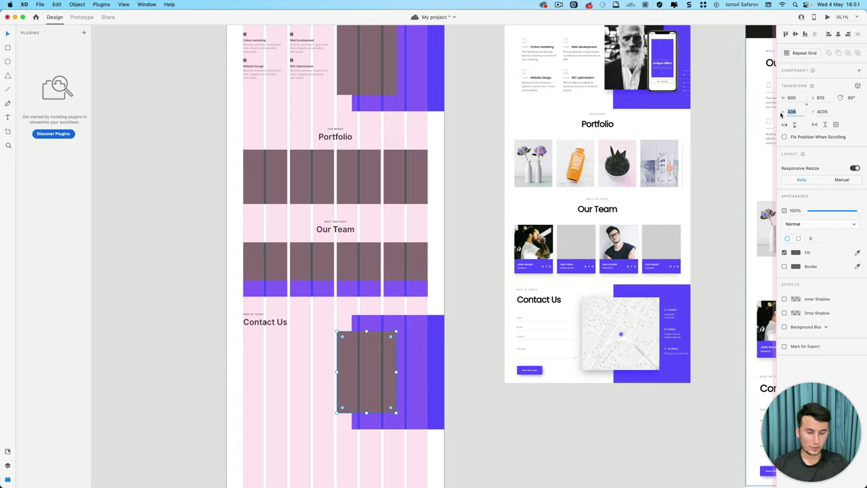
pyautogui.hotkey('shift', 'Tab')
pyautogui.write('438')
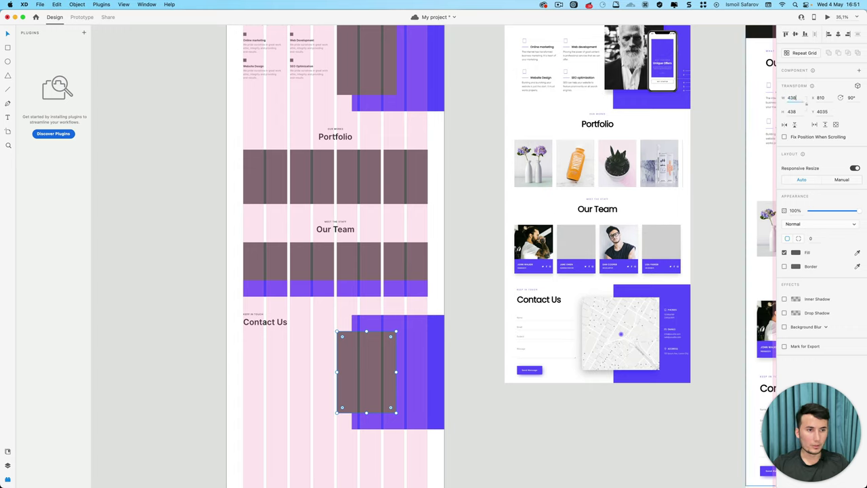
pyautogui.press('Return')
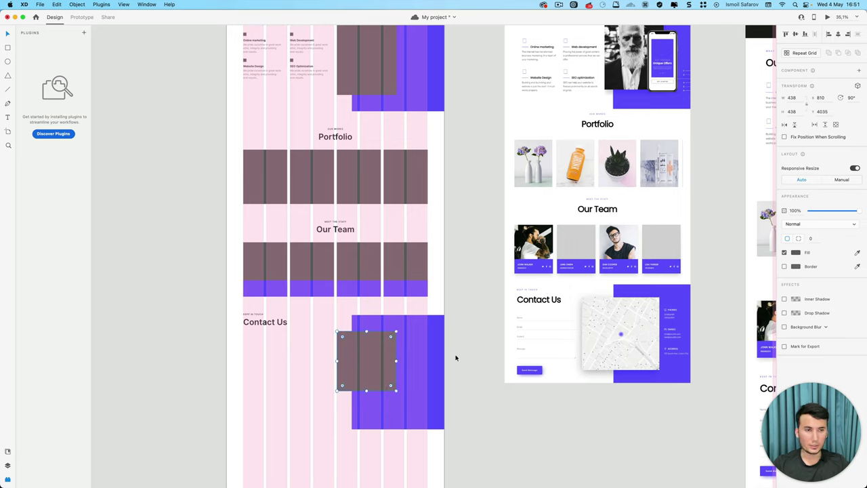
pyautogui.hotkey('ctrl', 'z')
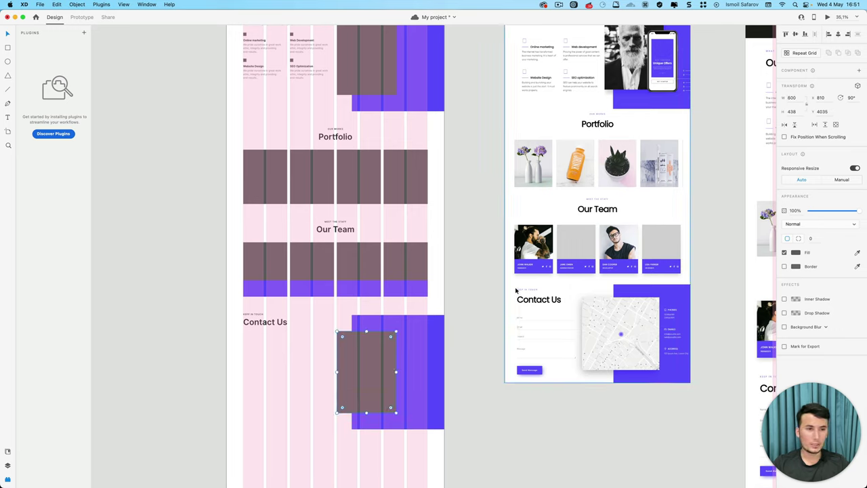
pyautogui.click(794, 97)
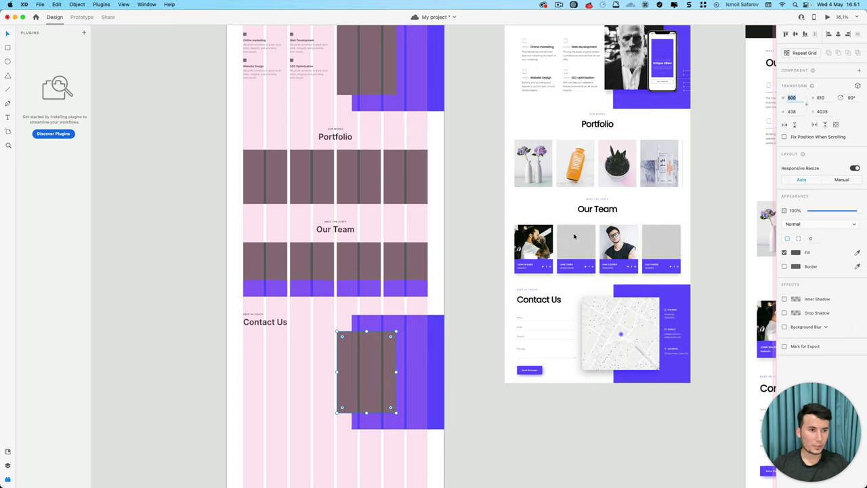
pyautogui.click(792, 111)
pyautogui.press('Return')
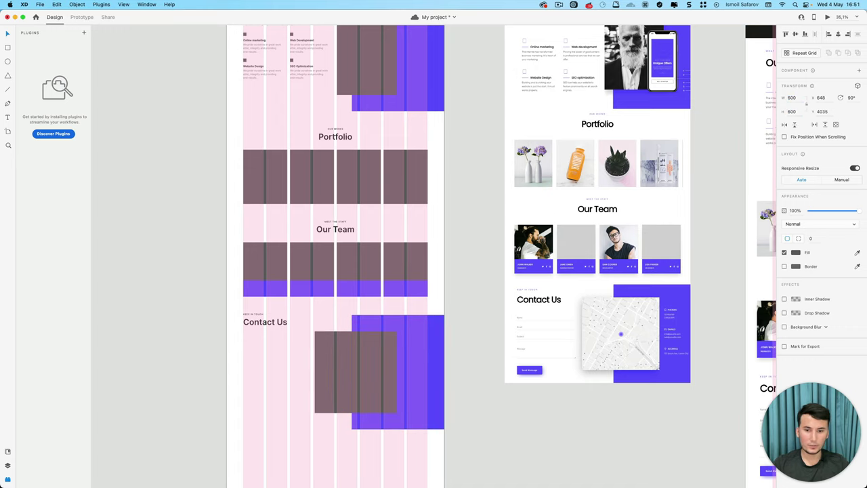
# Toggle the layout grid on and off to preview the resized Contact Us section.
pyautogui.scroll(-2, 241, 387)
pyautogui.hotkey('ctrl', 'shift', "'")
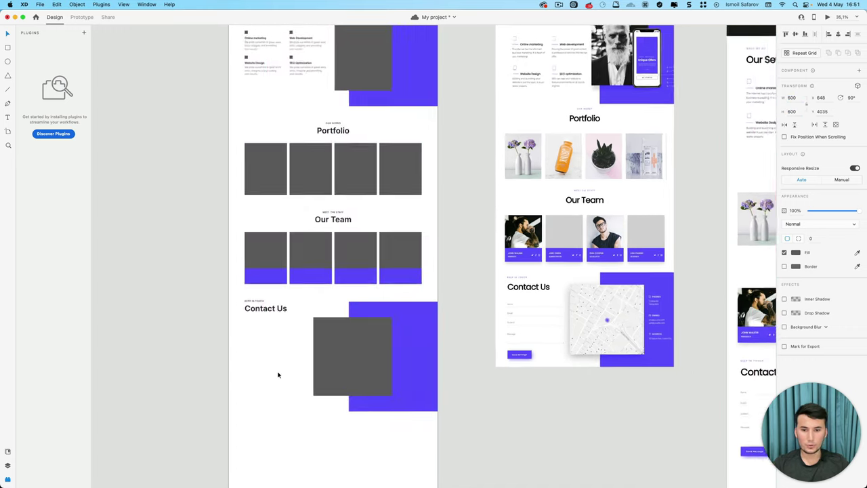
pyautogui.scroll(-2, 277, 373)
pyautogui.scroll(5, 277, 375)
pyautogui.hotkey('ctrl', 'shift', "'")
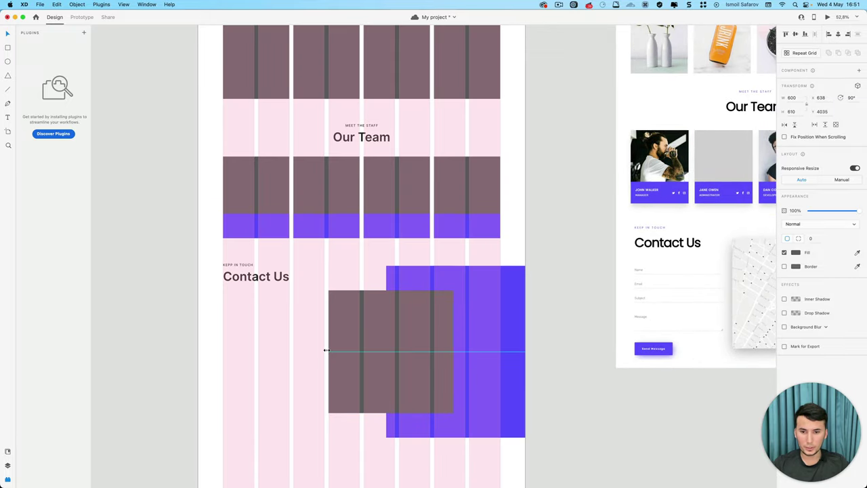
pyautogui.click(258, 362)
pyautogui.hotkey('ctrl', 'shift', "'")
pyautogui.scroll(-2, 259, 364)
pyautogui.hotkey('ctrl', 'shift', "'")
pyautogui.scroll(-2, 259, 364)
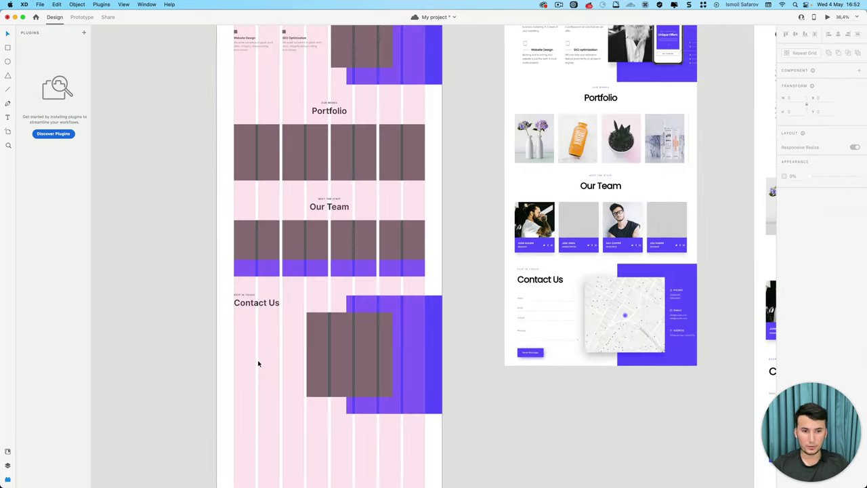
pyautogui.scroll(-2, 257, 362)
pyautogui.hotkey('ctrl', 'shift', "'")
pyautogui.scroll(3, 232, 339)
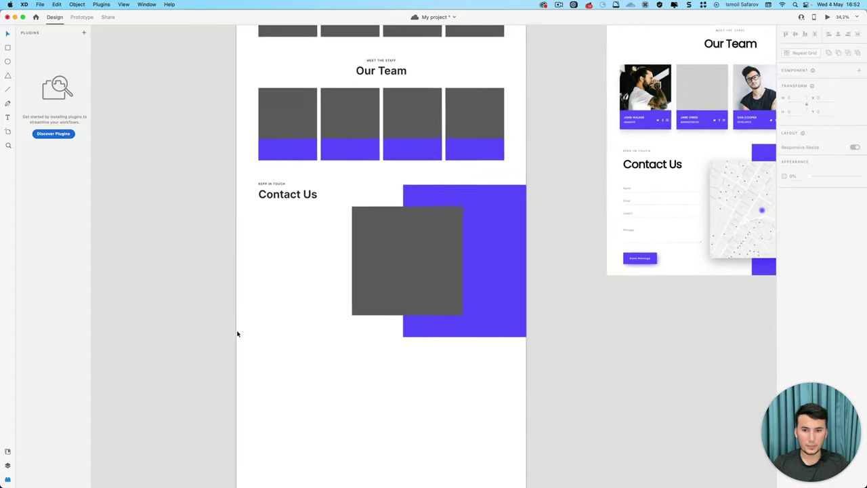
pyautogui.hotkey('ctrl', 'shift', "'")
pyautogui.hscroll(2, 320, 292)
pyautogui.scroll(3, 319, 291)
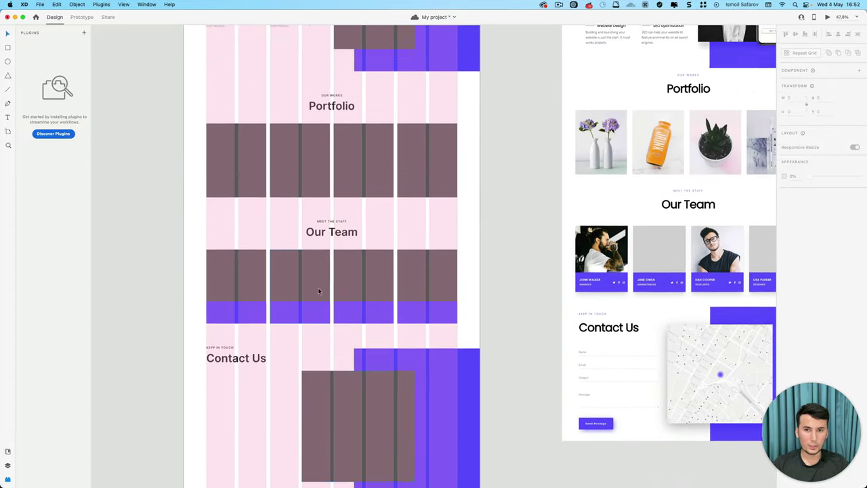
pyautogui.scroll(5, 319, 291)
pyautogui.scroll(-5, 319, 291)
# Scroll through the wireframe, toggling the layout grid off and back on.
pyautogui.scroll(7, 319, 292)
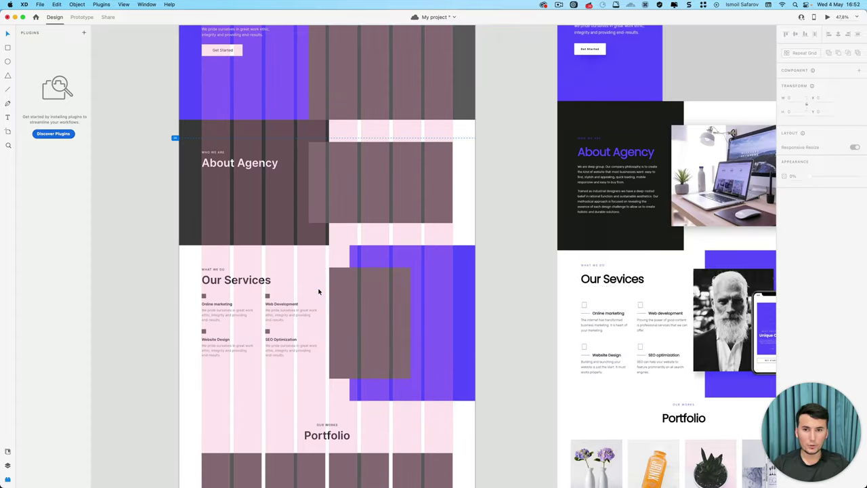
pyautogui.scroll(-5, 319, 291)
pyautogui.scroll(-4, 319, 292)
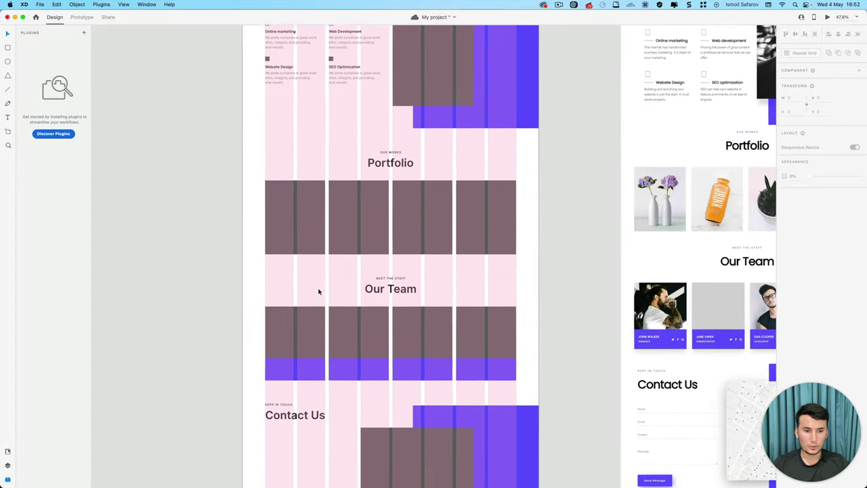
pyautogui.scroll(-4, 319, 292)
pyautogui.press('super+shift+apostrophe')
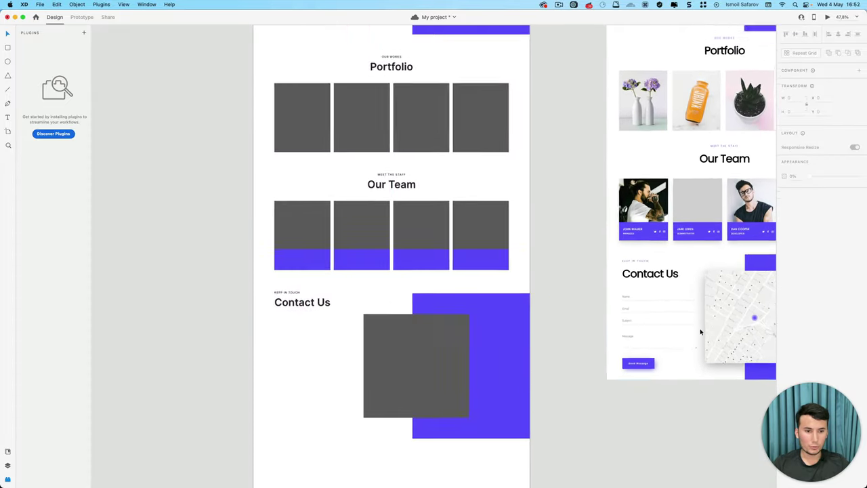
pyautogui.press('super+shift+apostrophe')
pyautogui.scroll(-2, 685, 331)
pyautogui.scroll(3, 682, 331)
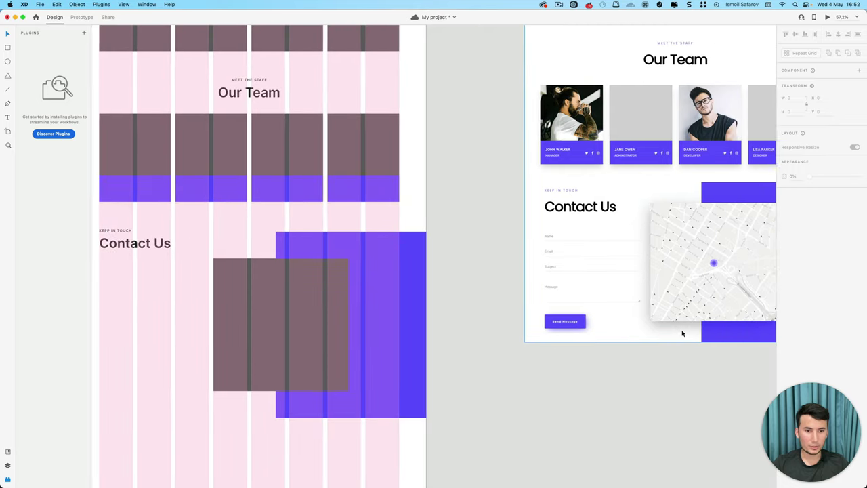
pyautogui.scroll(3, 683, 333)
pyautogui.scroll(-3, 682, 333)
pyautogui.scroll(-3, 683, 333)
pyautogui.scroll(-3, 562, 329)
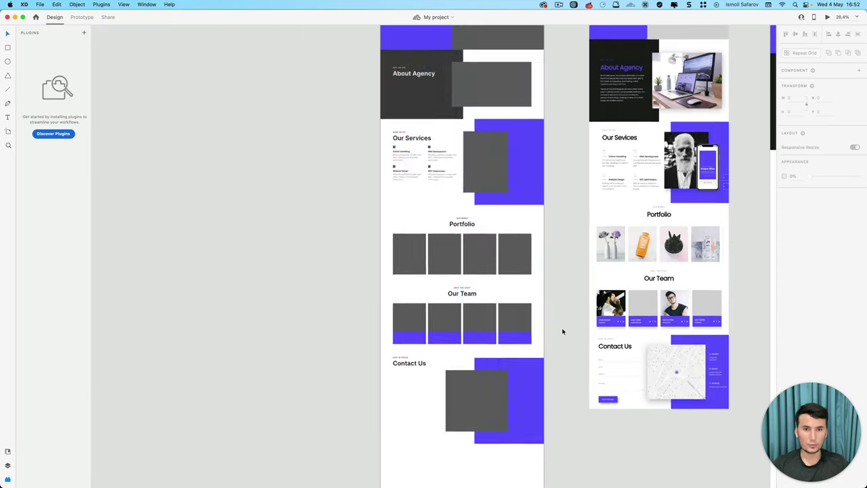
pyautogui.scroll(5, 562, 330)
pyautogui.scroll(2, 399, 252)
# Copy the header's Get Started button and place it below the Contact Us heading.
pyautogui.click(400, 250)
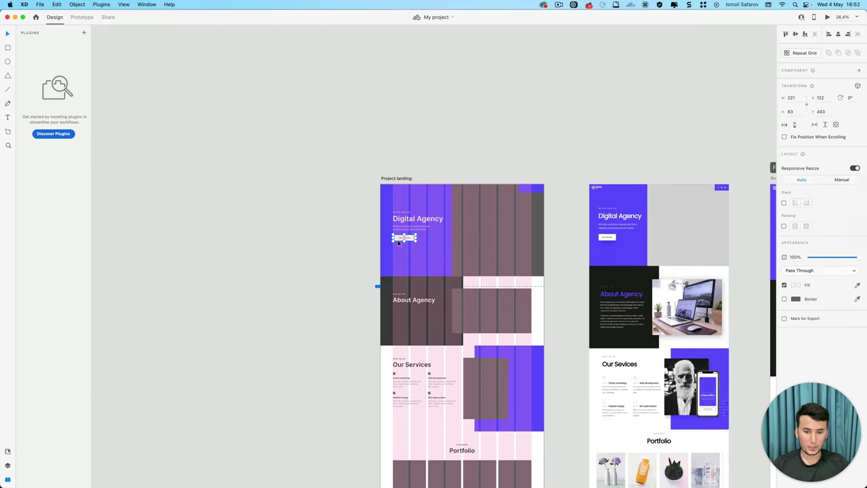
pyautogui.press('super+c')
pyautogui.press('super+v')
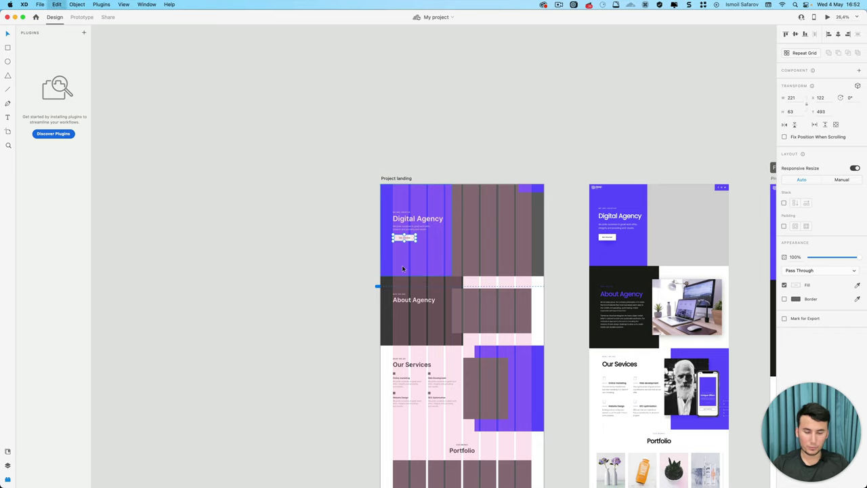
pyautogui.scroll(-3, 403, 269)
pyautogui.scroll(-5, 402, 345)
pyautogui.scroll(-1, 403, 344)
pyautogui.scroll(3, 403, 344)
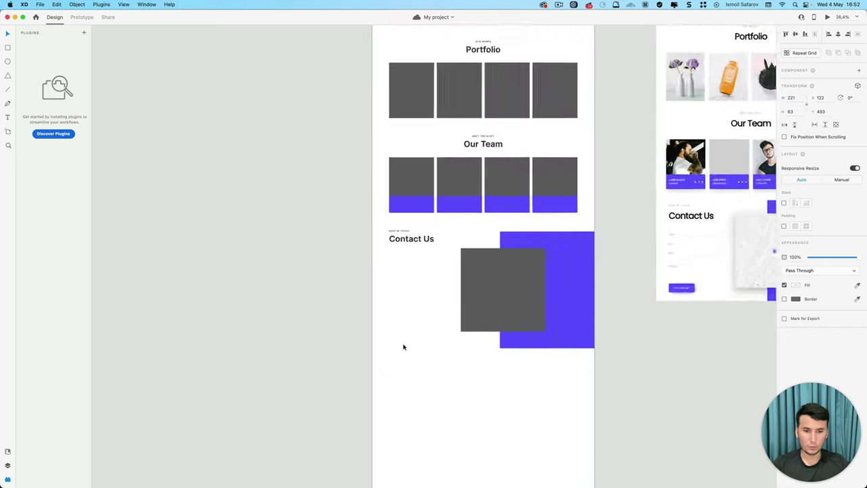
pyautogui.scroll(2, 403, 346)
pyautogui.press('super+v')
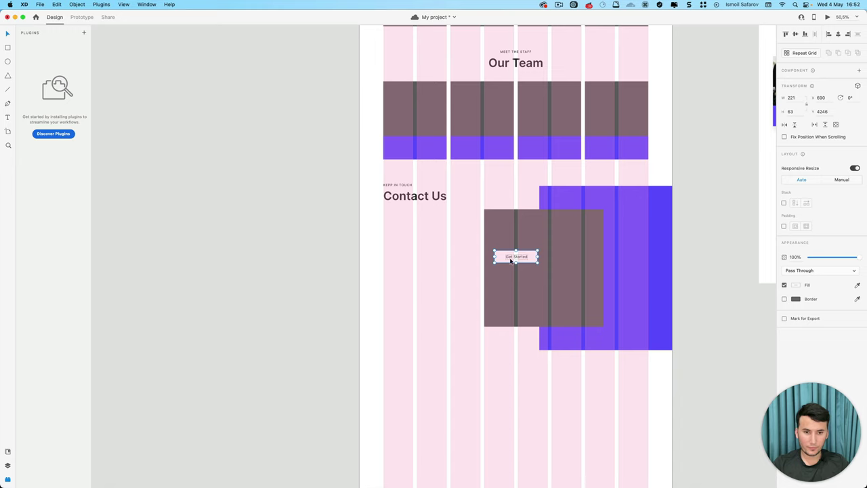
pyautogui.moveTo(515, 255); pyautogui.dragTo(418, 314)
# Fill the copied button's background with the sampled blue.
pyautogui.hscroll(5, 412, 317)
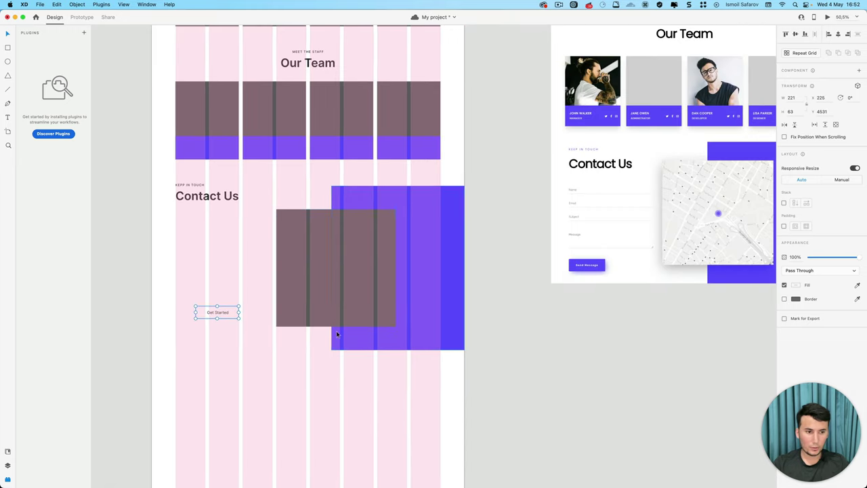
pyautogui.doubleClick(236, 316)
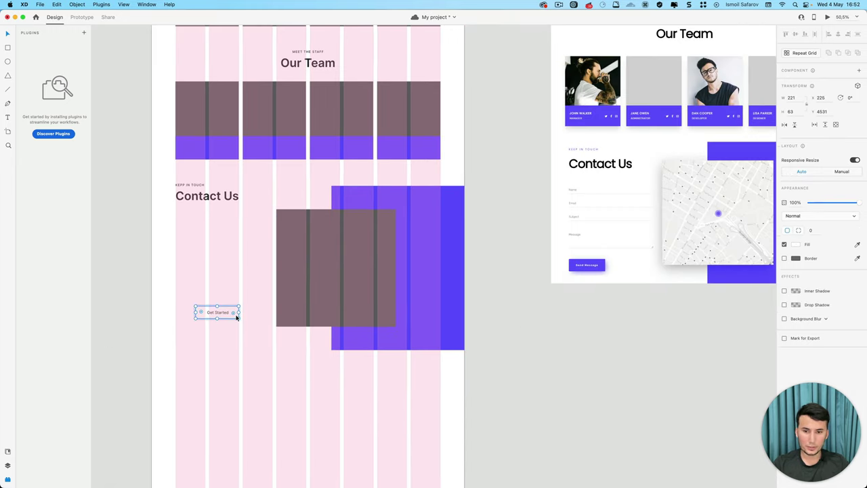
pyautogui.click(857, 245)
pyautogui.click(454, 275)
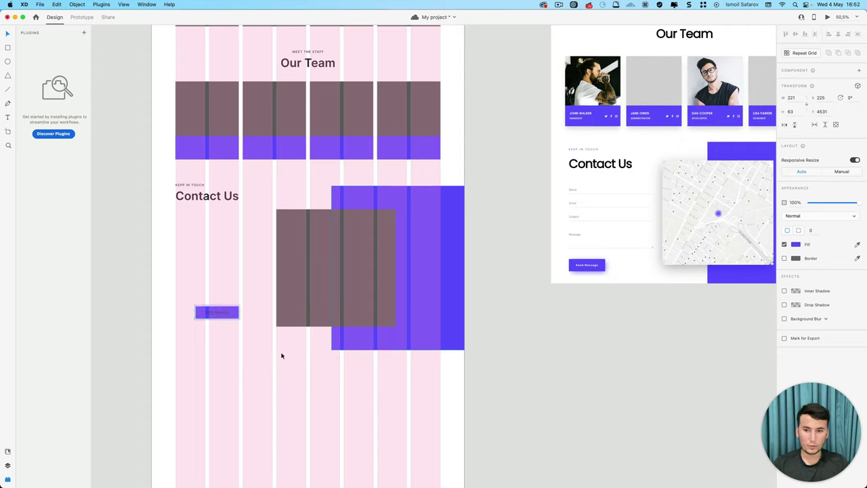
# Make the copied button's label text white.
pyautogui.click(217, 312)
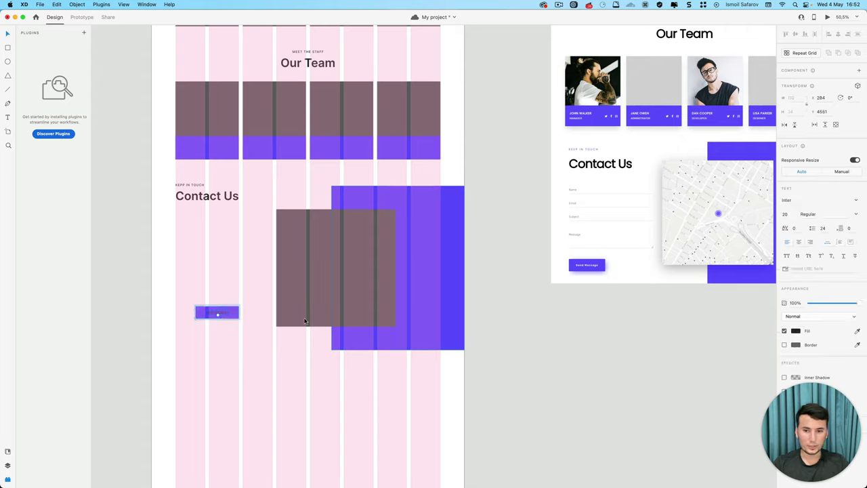
pyautogui.click(796, 331)
pyautogui.moveTo(714, 312); pyautogui.dragTo(686, 287)
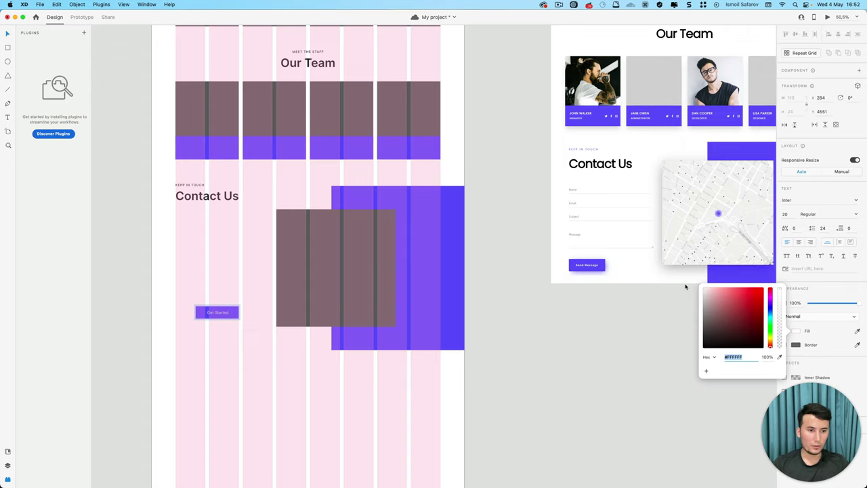
pyautogui.click(198, 329)
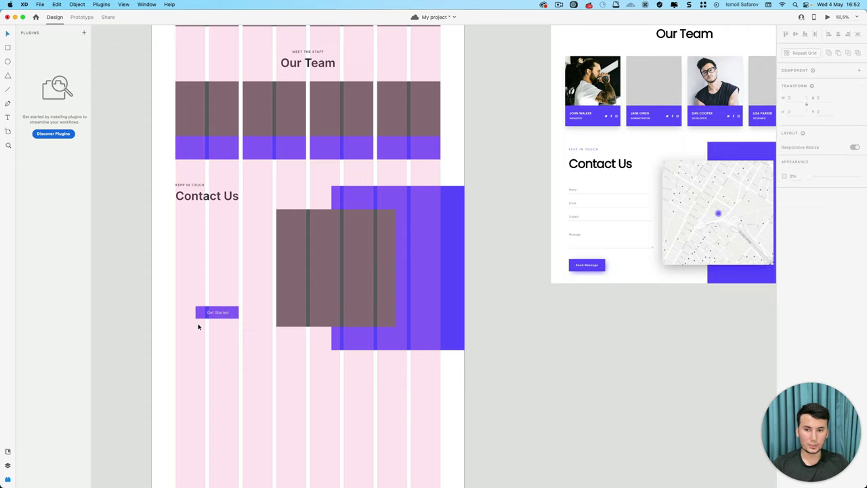
pyautogui.scroll(5, 199, 327)
# Change the copied button's label to Send Message.
pyautogui.click(231, 309)
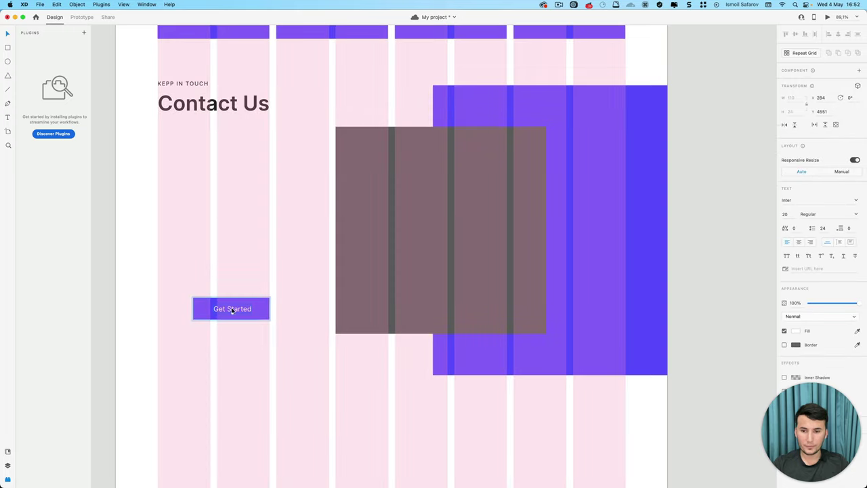
pyautogui.doubleClick(232, 309)
pyautogui.write('S')
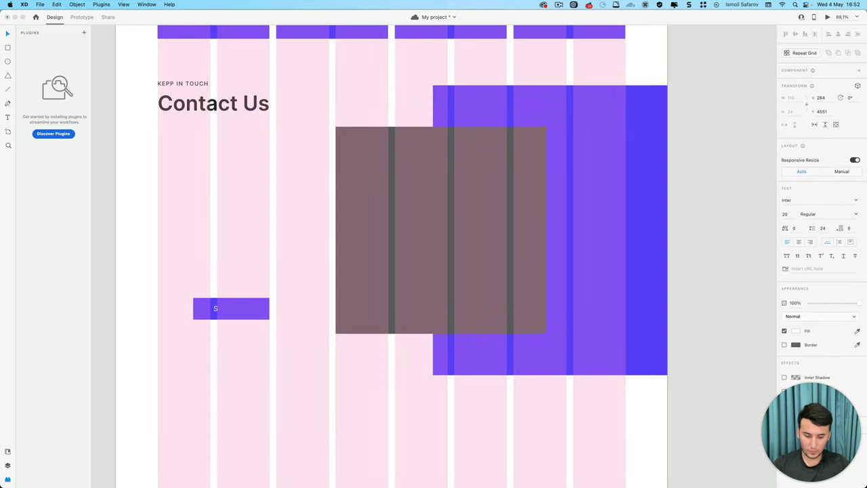
pyautogui.write('END Massage')
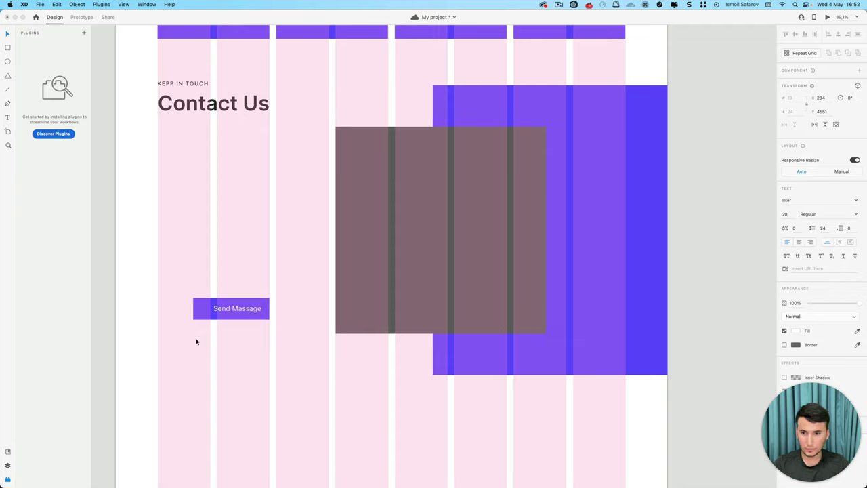
pyautogui.press('Escape')
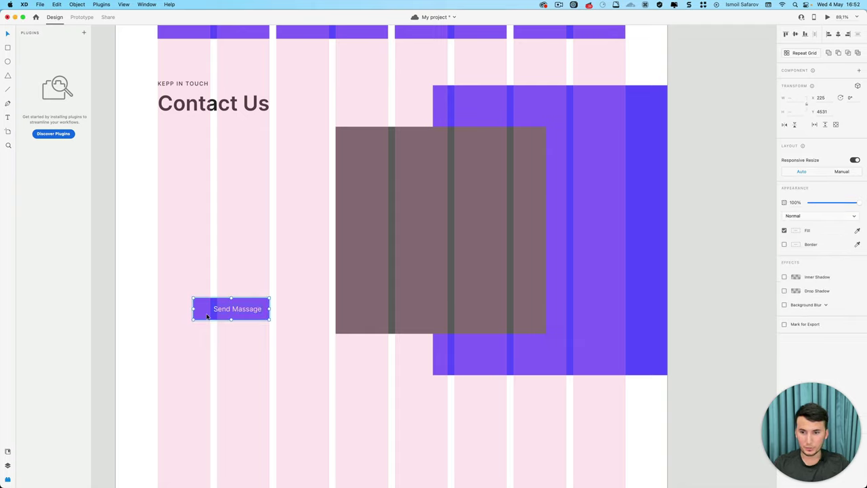
# Center the Send button's label text, undoing an accidental text change.
pyautogui.click(838, 35)
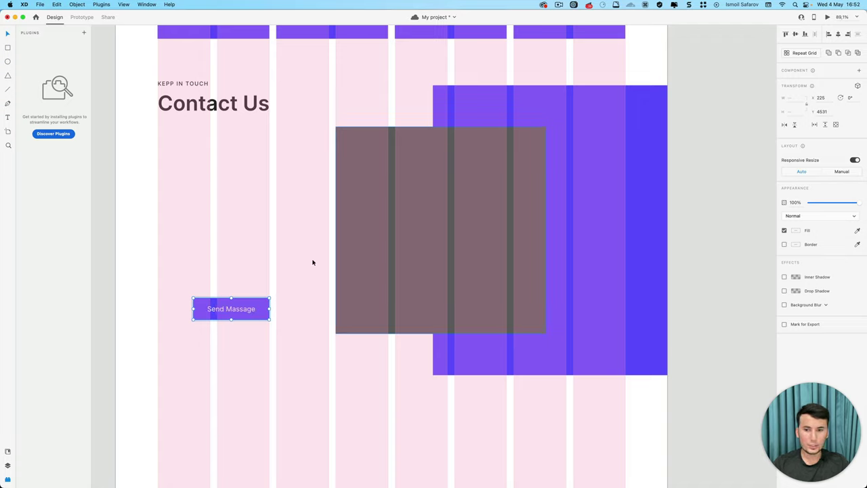
pyautogui.click(182, 387)
pyautogui.click(231, 309)
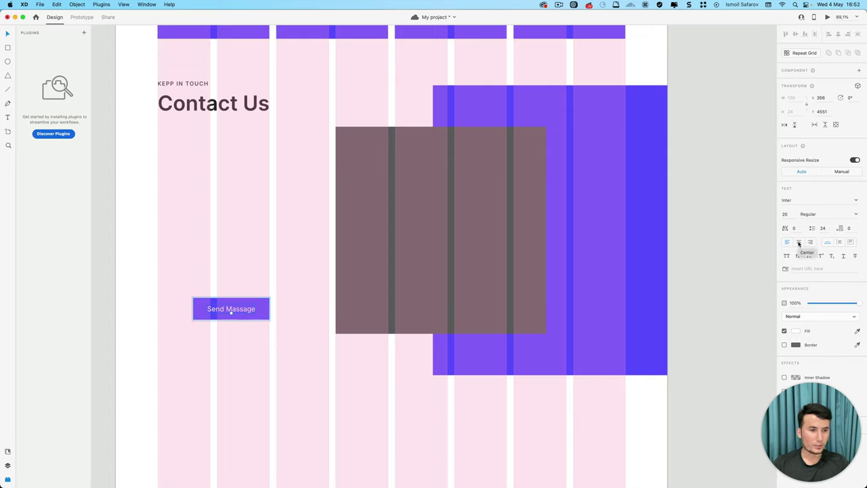
pyautogui.click(799, 243)
pyautogui.press('Return')
pyautogui.press('BackSpace')
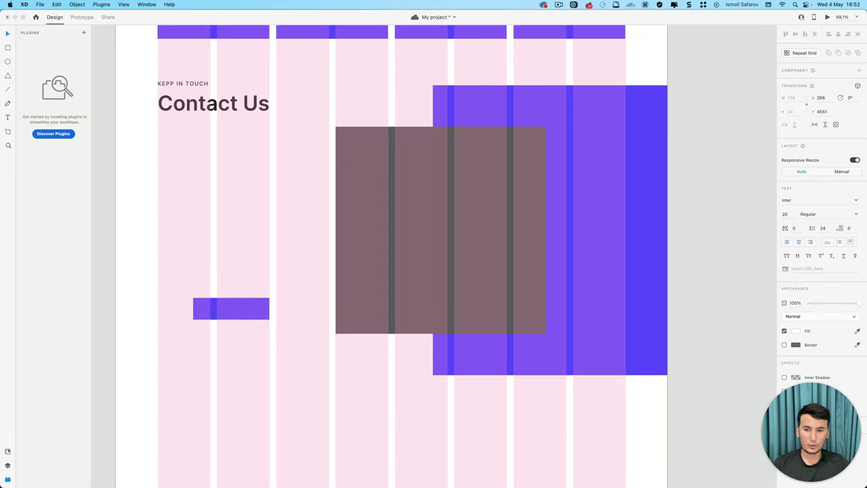
pyautogui.write('adsadasl')
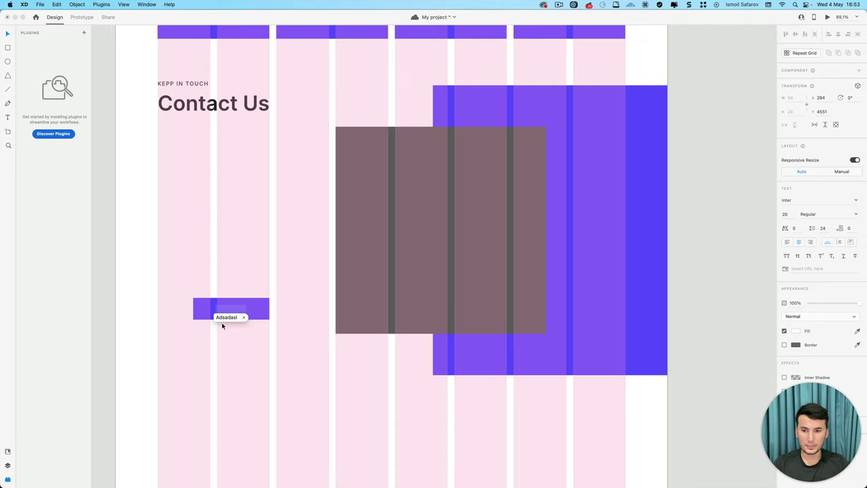
pyautogui.press('super+z')
pyautogui.press('super+z')
pyautogui.doubleClick(224, 312)
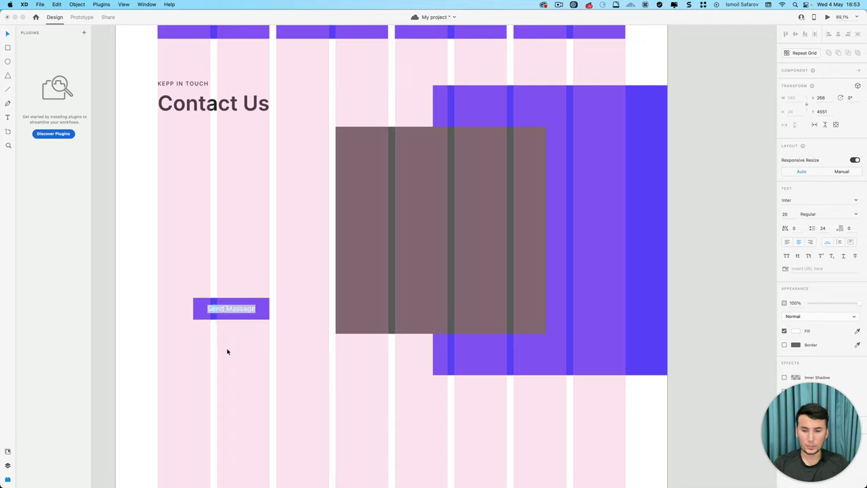
pyautogui.press('Escape')
# Align the Send button with the left column edge under Contact Us.
pyautogui.scroll(-5, 227, 352)
pyautogui.scroll(-3, 226, 360)
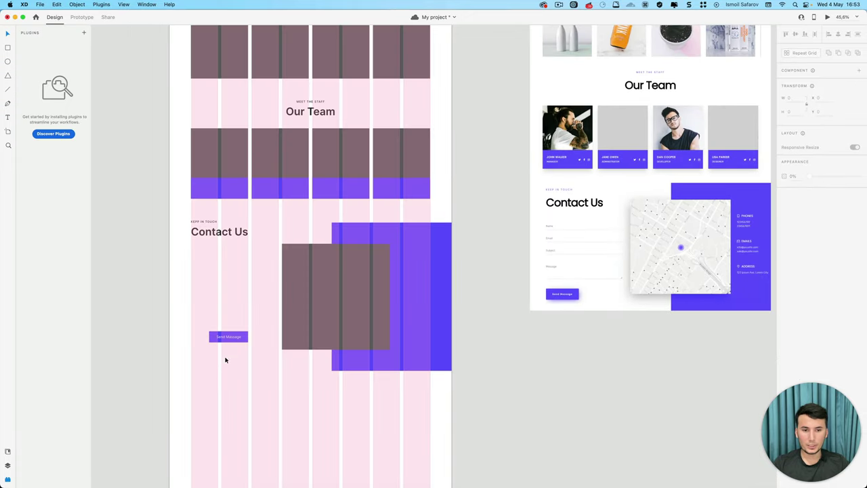
pyautogui.moveTo(229, 339); pyautogui.dragTo(210, 341)
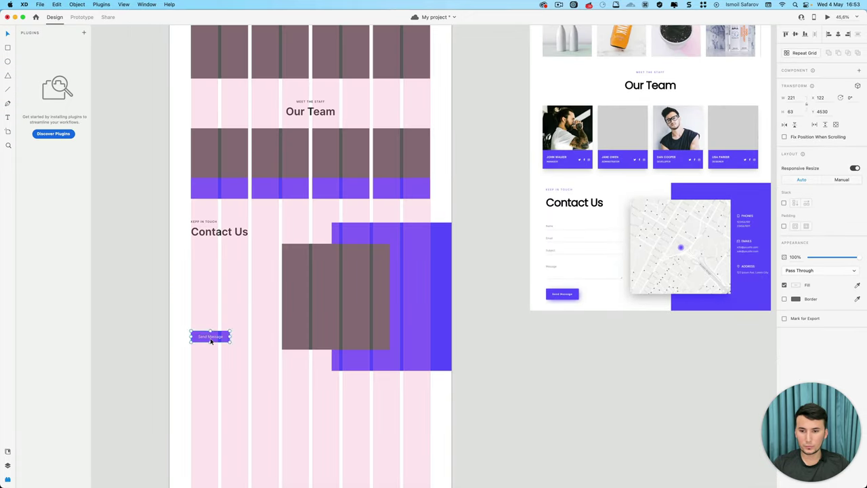
pyautogui.click(182, 293)
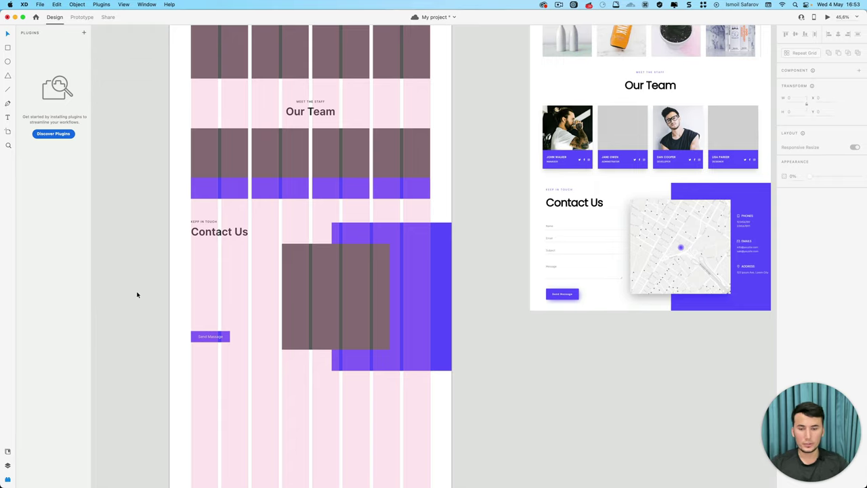
pyautogui.scroll(3, 158, 271)
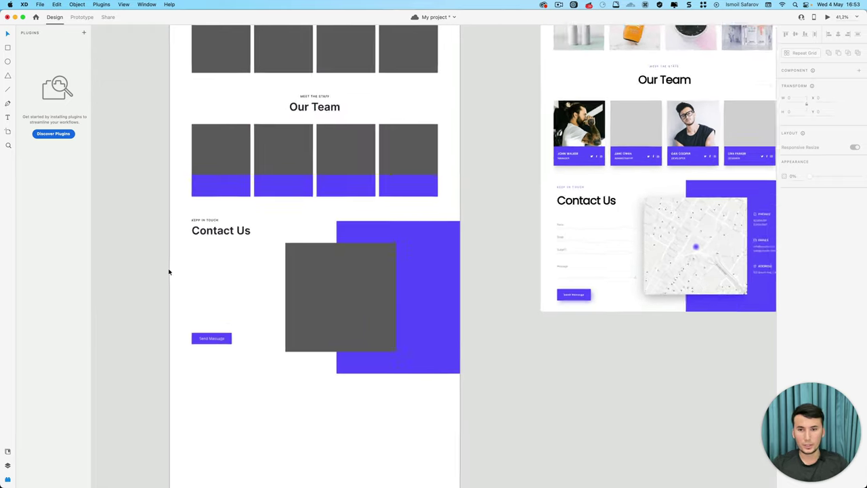
# Search Creative Cloud's XD plugins for 'lorem' and install Lorem Ipsum, authorizing with the admin password.
pyautogui.click(54, 133)
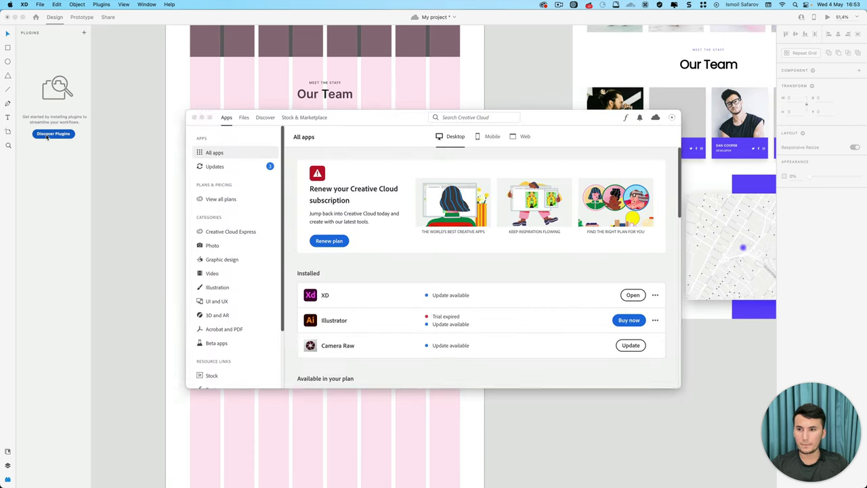
pyautogui.scroll(-2, 347, 240)
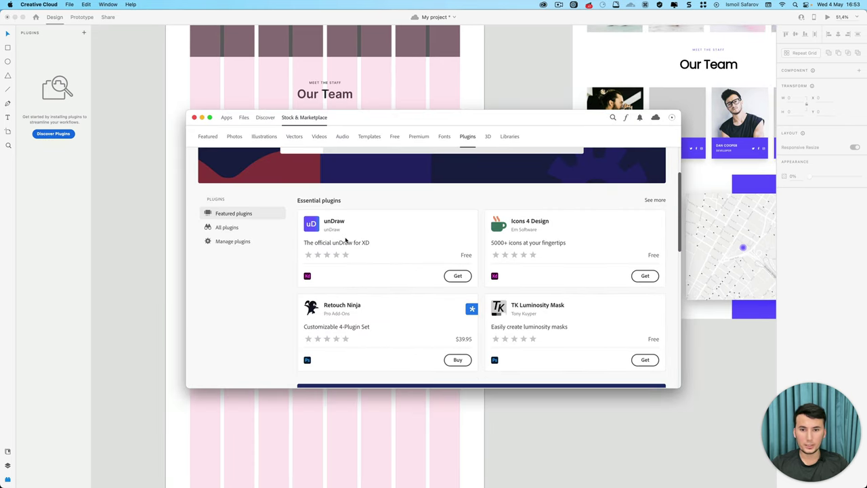
pyautogui.scroll(2, 345, 224)
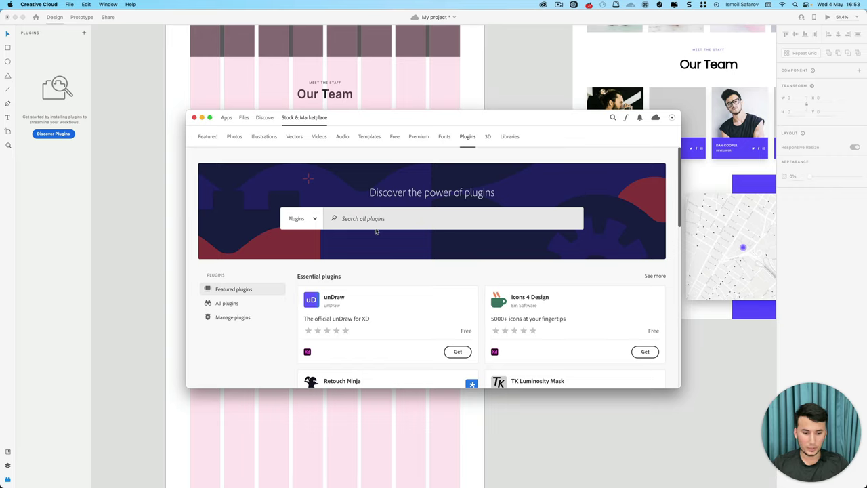
pyautogui.write('lorem')
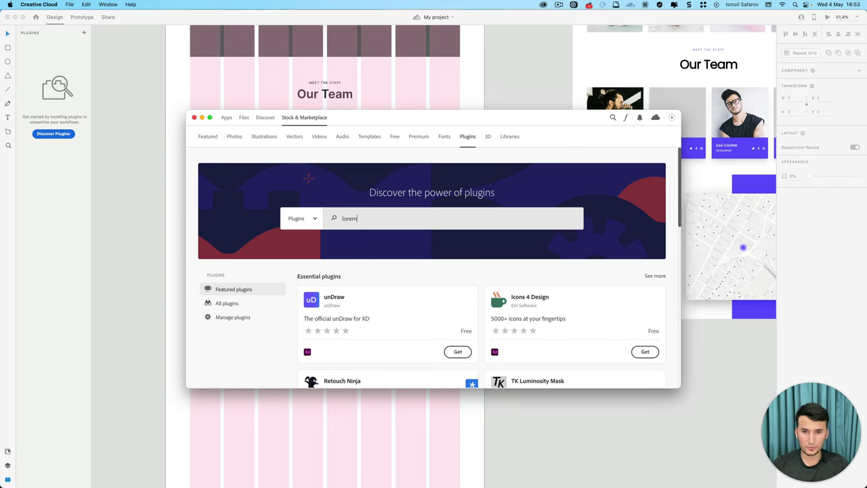
pyautogui.press('Return')
pyautogui.click(348, 244)
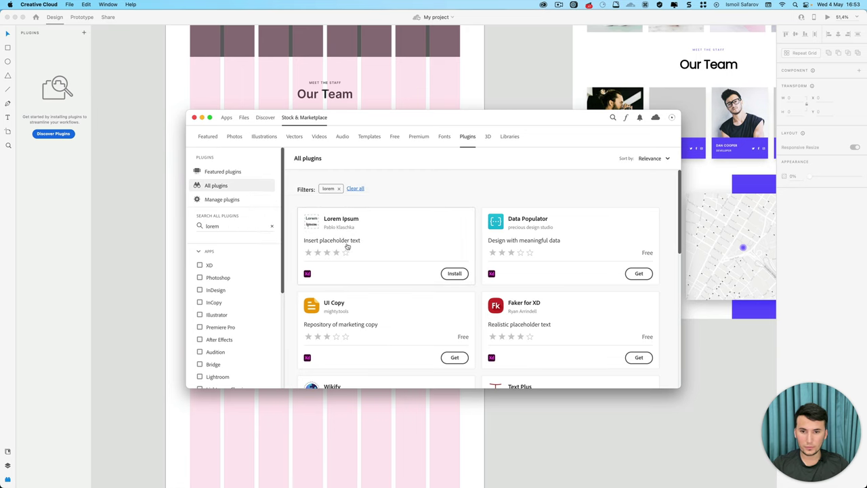
pyautogui.click(454, 273)
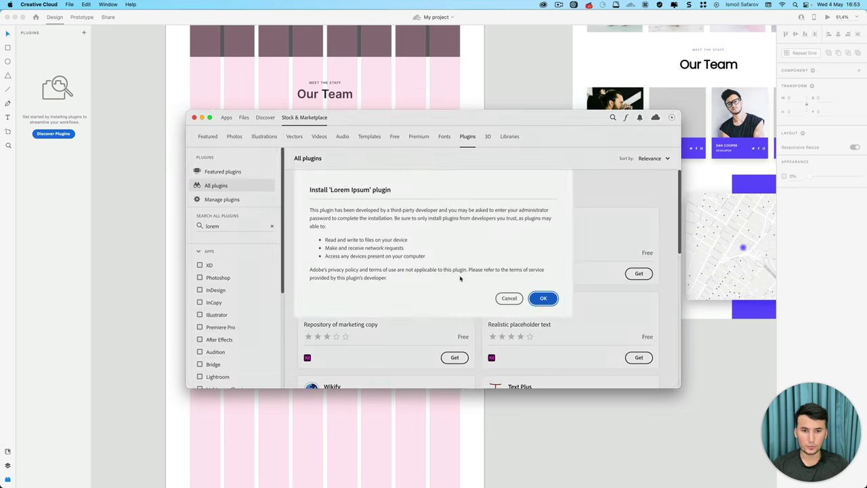
pyautogui.click(548, 299)
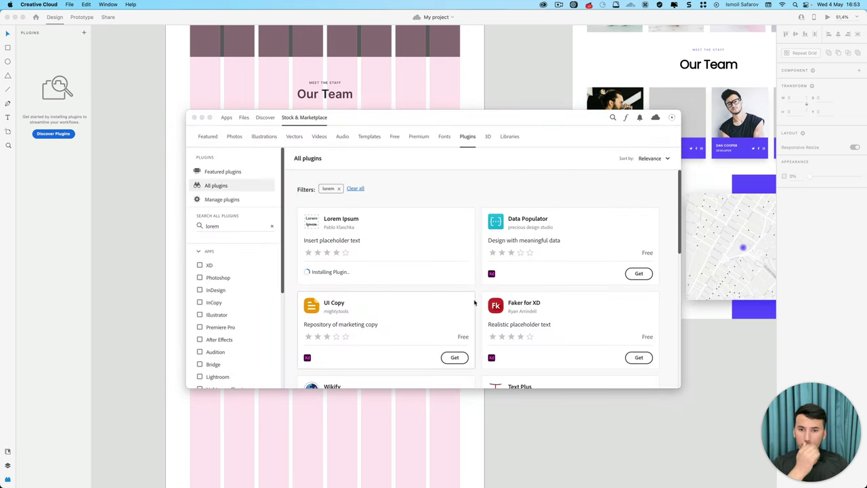
pyautogui.write('•')
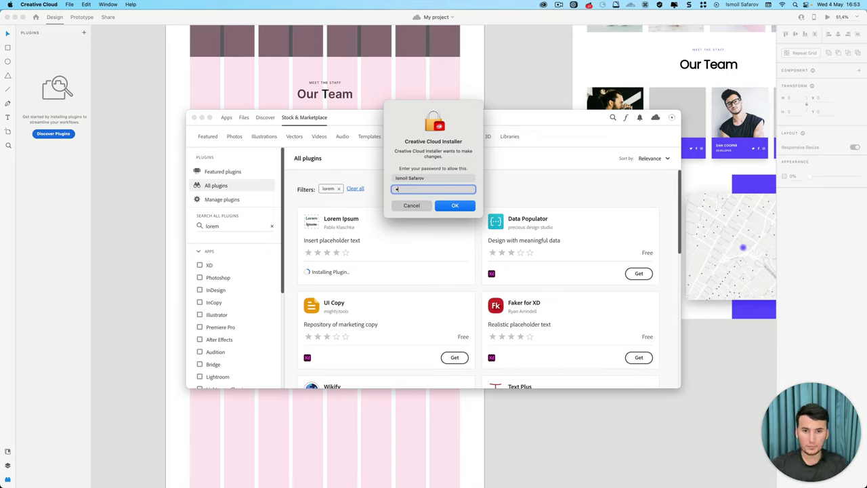
pyautogui.write('•••')
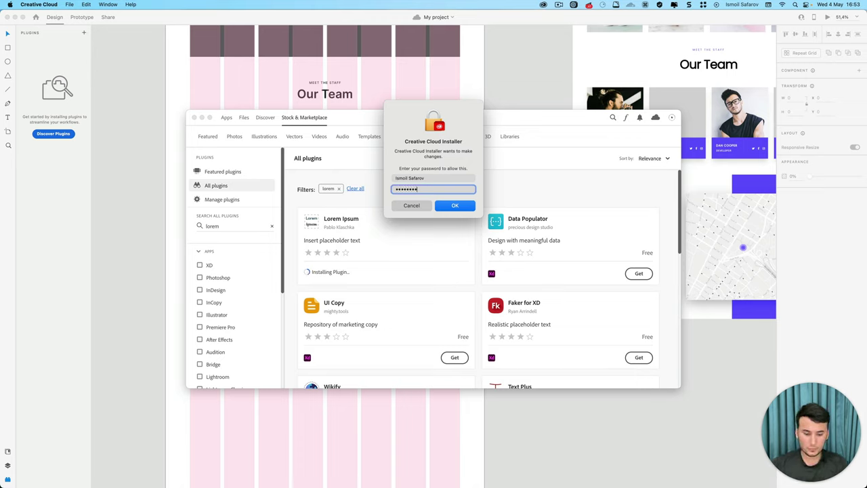
pyautogui.write('•')
pyautogui.press('Return')
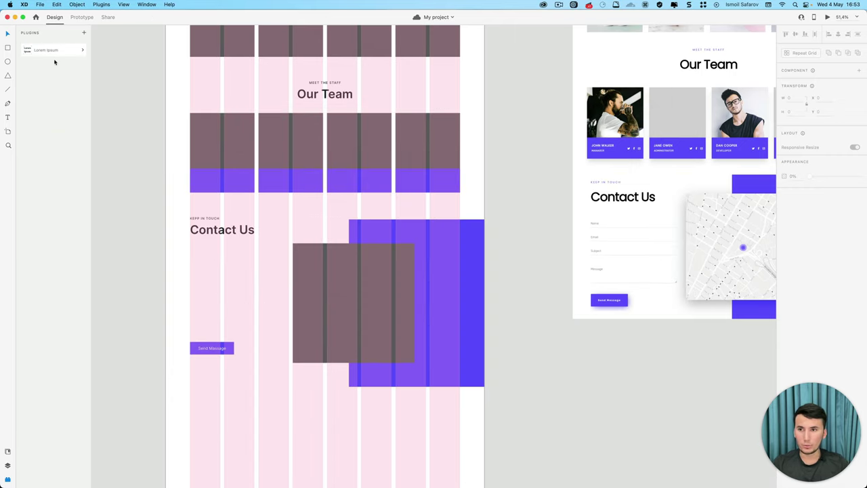
pyautogui.scroll(10, 264, 220)
pyautogui.scroll(1, 264, 224)
pyautogui.scroll(8, 210, 196)
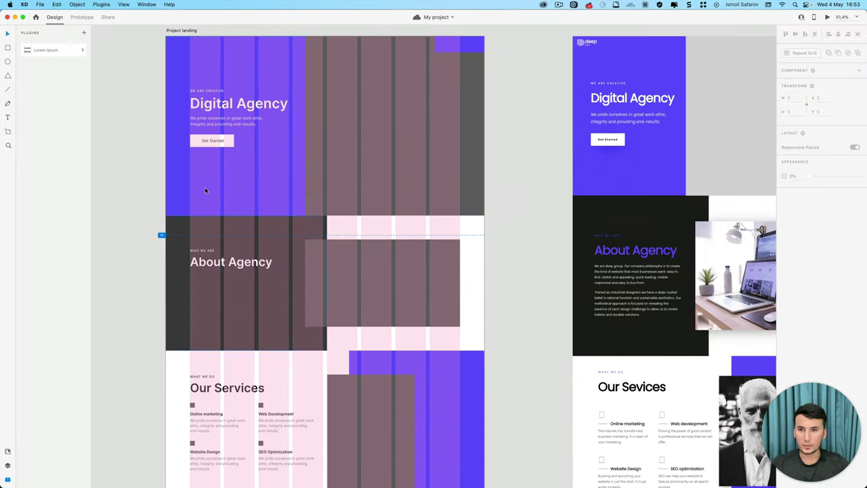
pyautogui.scroll(3, 206, 210)
pyautogui.scroll(-2, 207, 226)
pyautogui.scroll(-3, 206, 223)
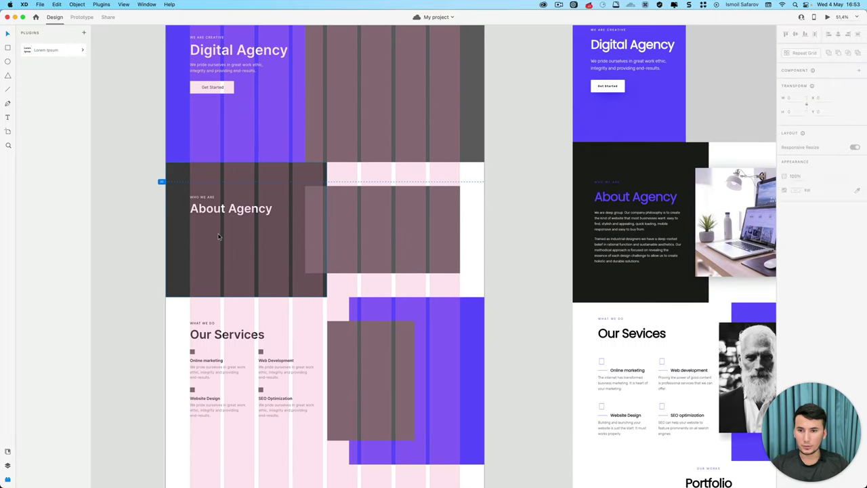
pyautogui.click(218, 235)
pyautogui.scroll(-1, 218, 235)
pyautogui.scroll(-5, 219, 235)
pyautogui.hscroll(-1, 219, 235)
pyautogui.scroll(4, 218, 235)
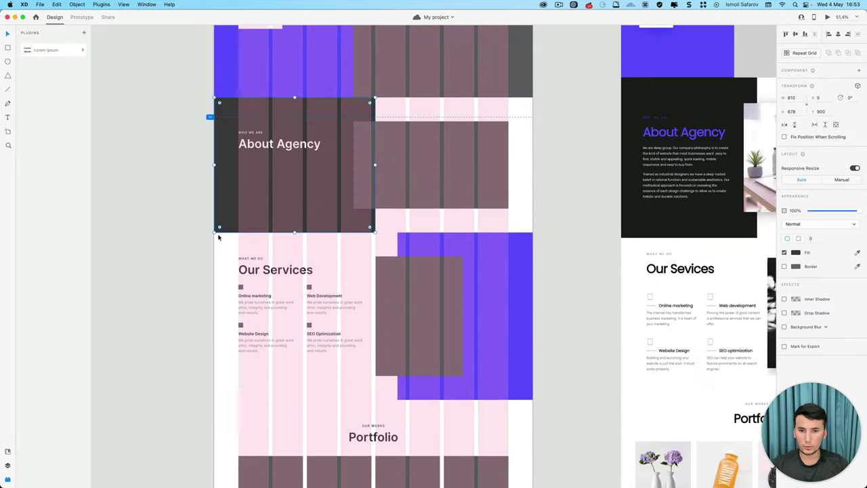
pyautogui.doubleClick(262, 310)
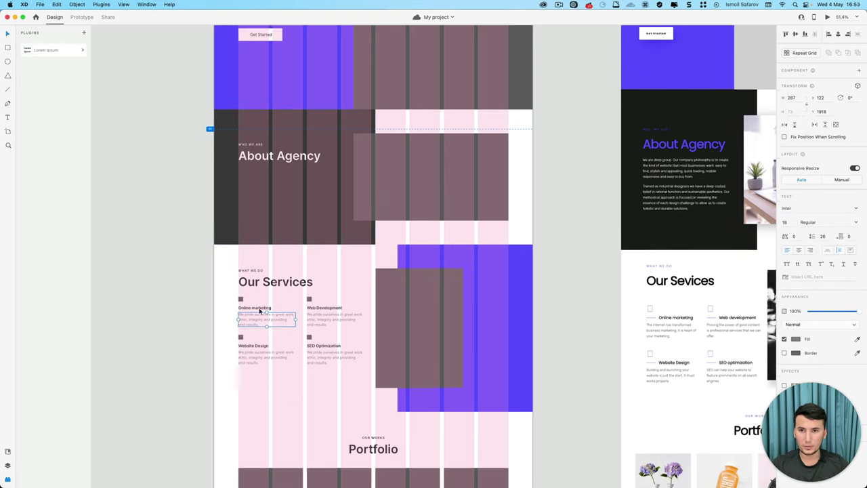
# Duplicate the hero tagline below About Agency and enlarge its text box to 496 × 226.
pyautogui.scroll(5, 268, 175)
pyautogui.click(270, 87)
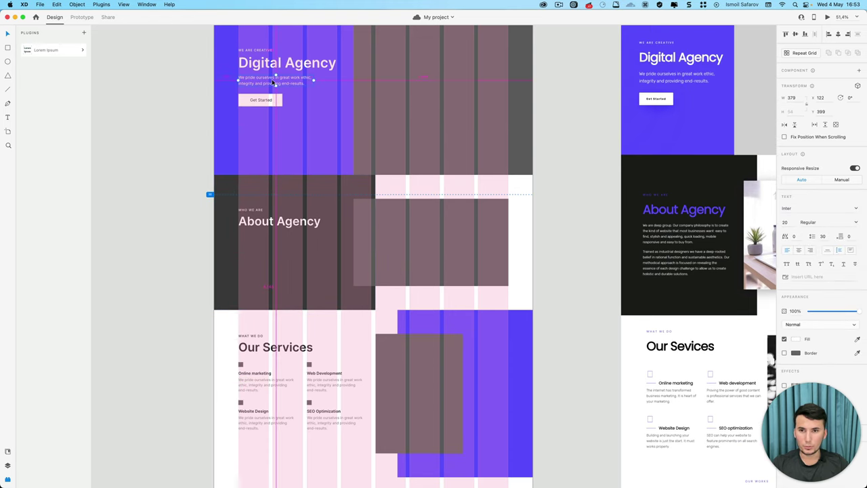
pyautogui.moveTo(270, 87)
pyautogui.mouseDown()
pyautogui.moveTo(283, 242)
pyautogui.moveTo(276, 244)
pyautogui.moveTo(275, 233)
pyautogui.mouseUp()
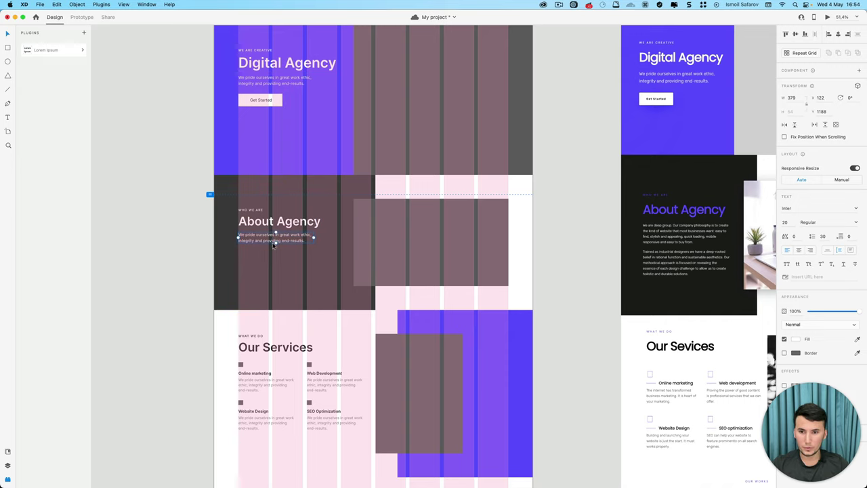
pyautogui.moveTo(276, 242); pyautogui.dragTo(274, 274)
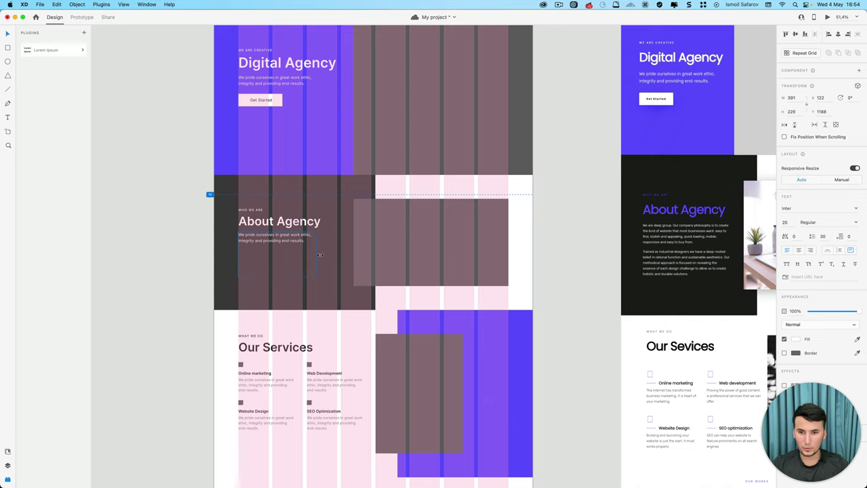
pyautogui.moveTo(320, 254); pyautogui.dragTo(336, 255)
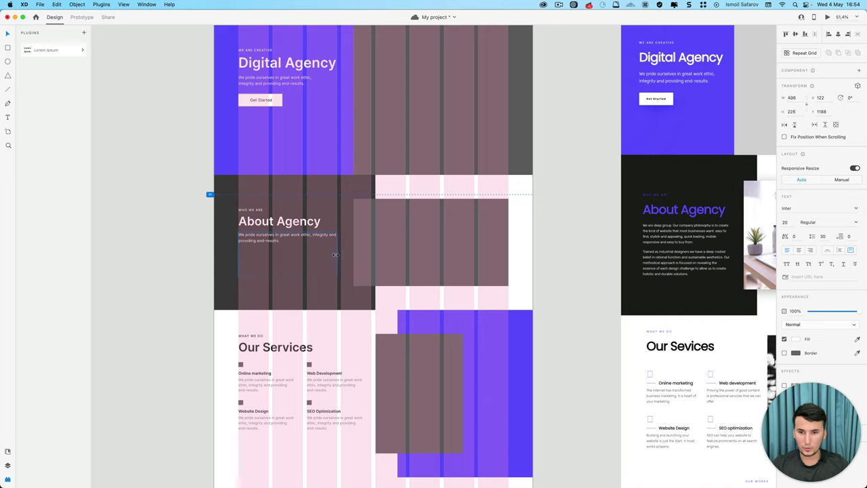
# Fill the copied text box with Lorem Ipsum plugin text, declining the analytics consent.
pyautogui.click(41, 50)
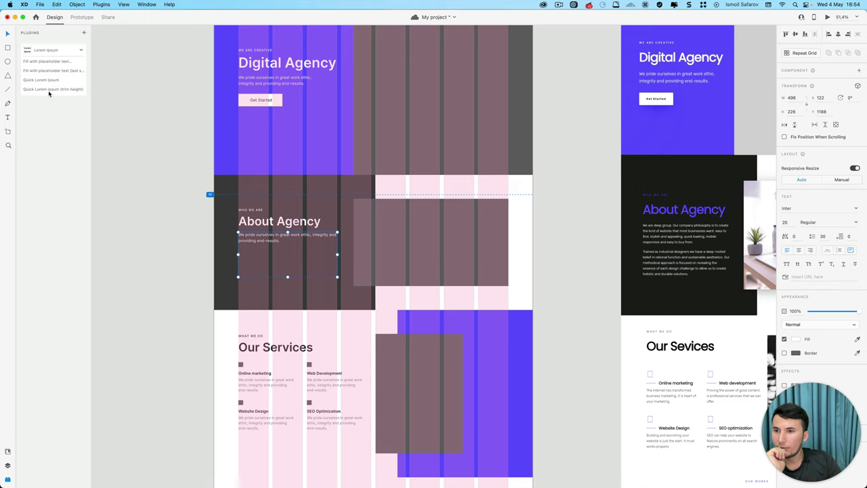
pyautogui.click(57, 72)
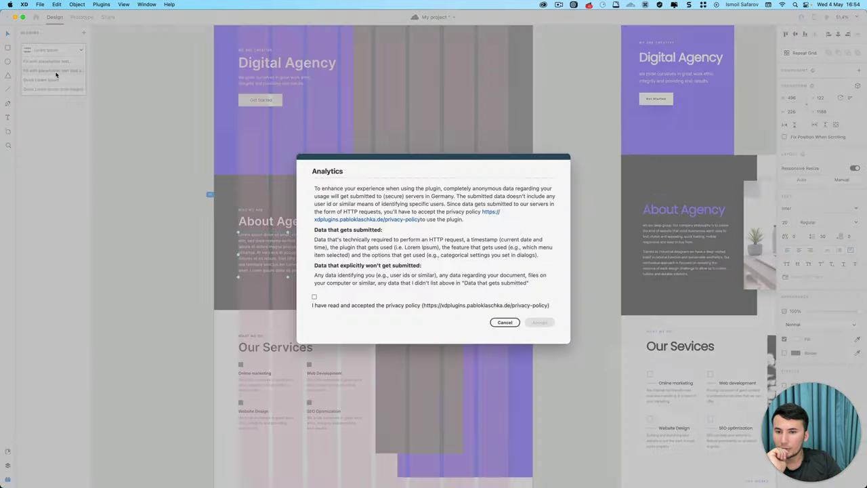
pyautogui.click(505, 322)
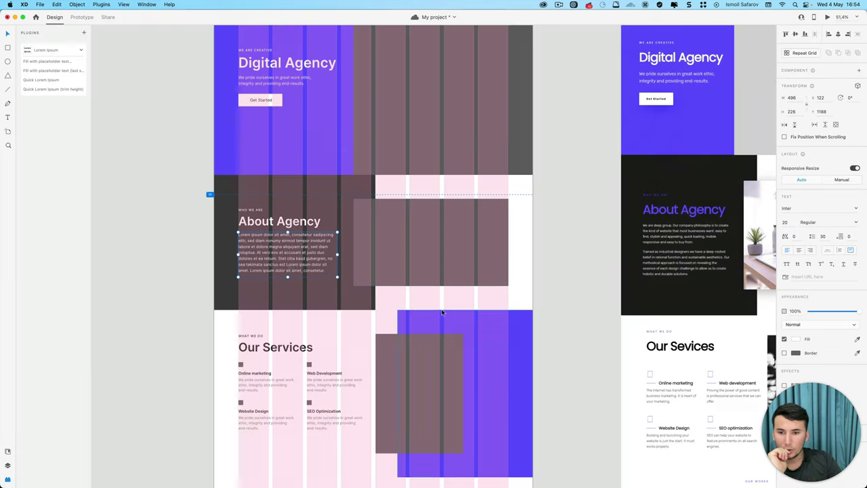
# Delete the leftover placeholder text following 'sanctus est'.
pyautogui.doubleClick(285, 260)
pyautogui.press('super+c')
pyautogui.click(285, 262)
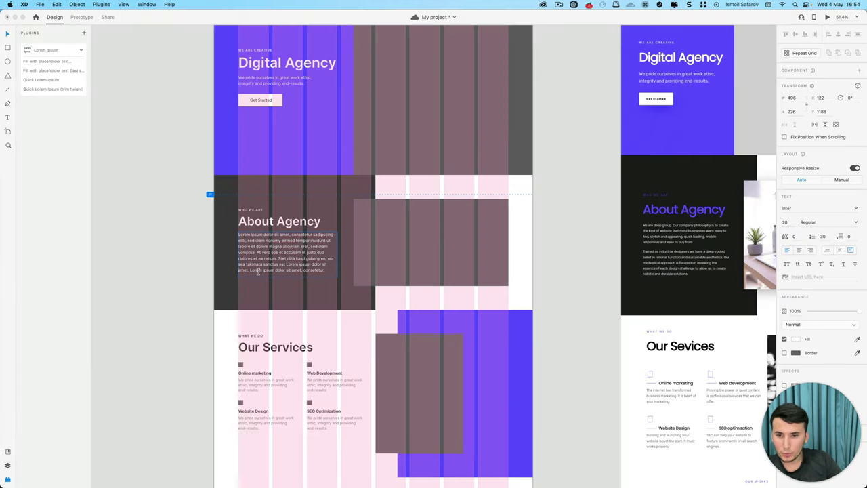
pyautogui.moveTo(251, 271); pyautogui.dragTo(355, 285)
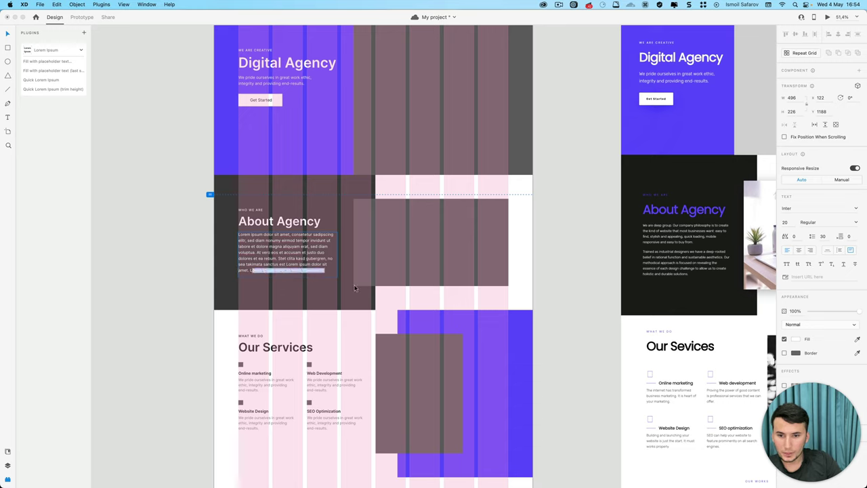
pyautogui.moveTo(287, 263); pyautogui.dragTo(339, 271)
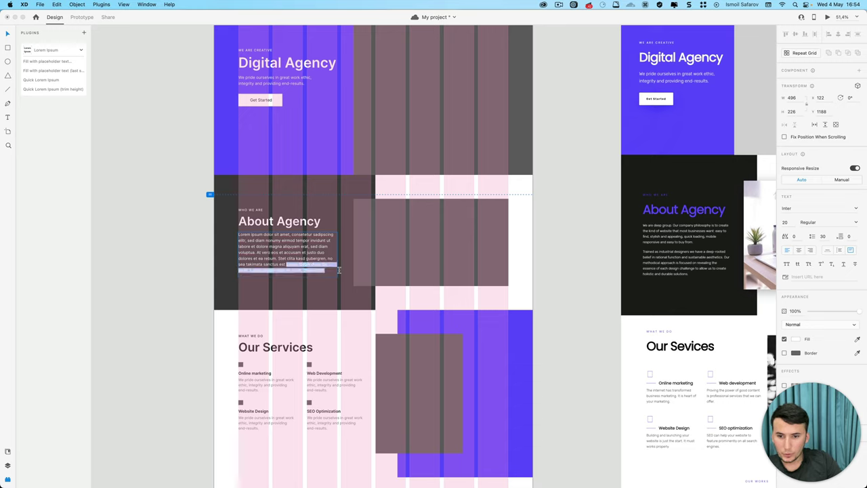
pyautogui.press('BackSpace')
# End the text with a period, then paste longer lorem ipsum split into two paragraphs after 'voluptua.'.
pyautogui.write('.')
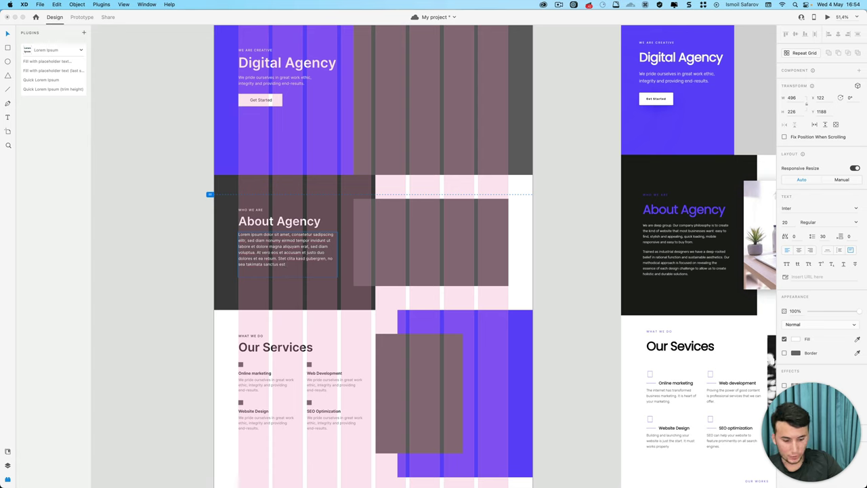
pyautogui.press('Escape')
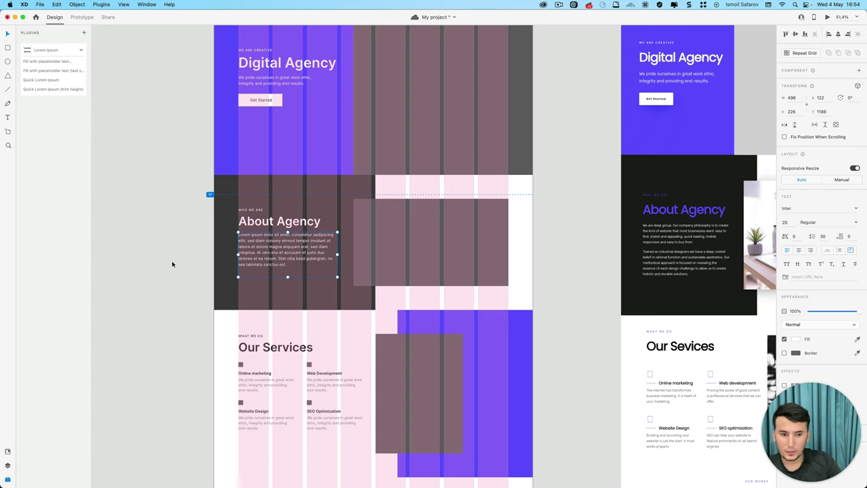
pyautogui.hscroll(5, 173, 265)
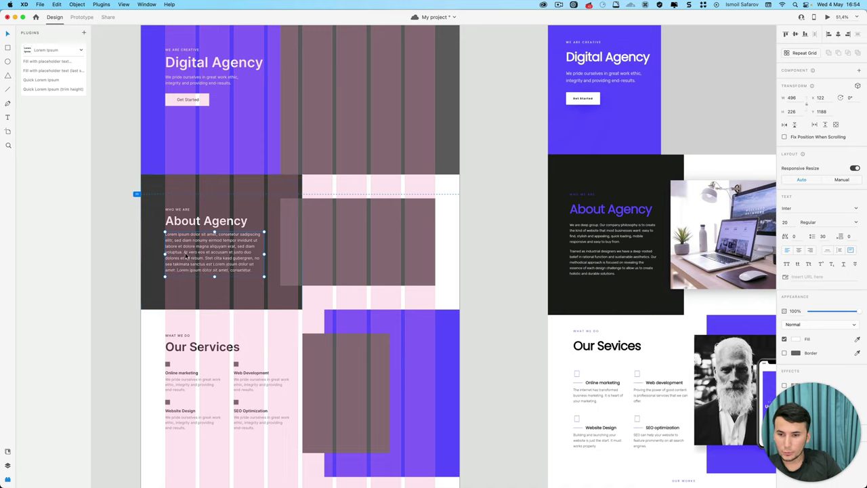
pyautogui.doubleClick(189, 256)
pyautogui.press('super+a')
pyautogui.press('super+v')
pyautogui.press('Return')
pyautogui.press('Return')
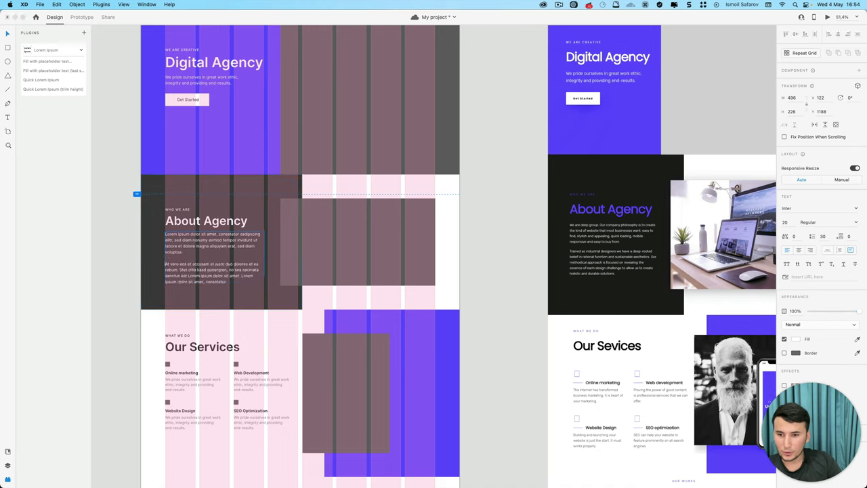
pyautogui.press('super+a')
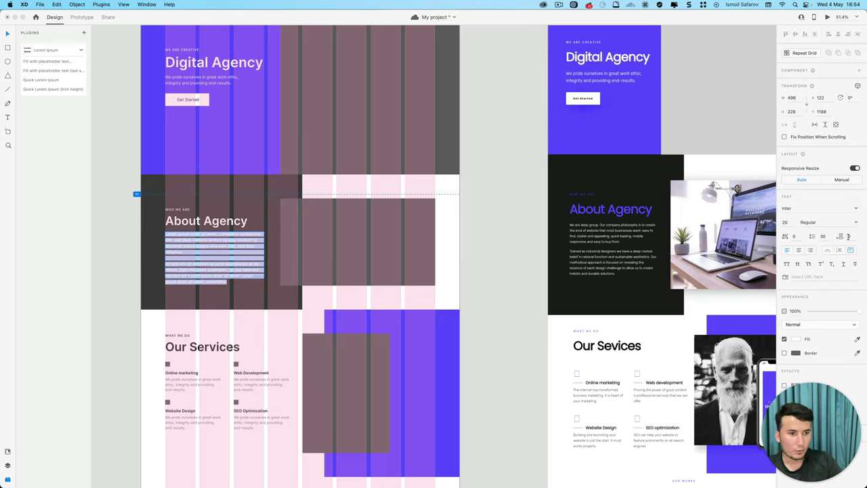
# Remove the blank line and set the text's paragraph spacing to 16, trying 10 first.
pyautogui.click(849, 237)
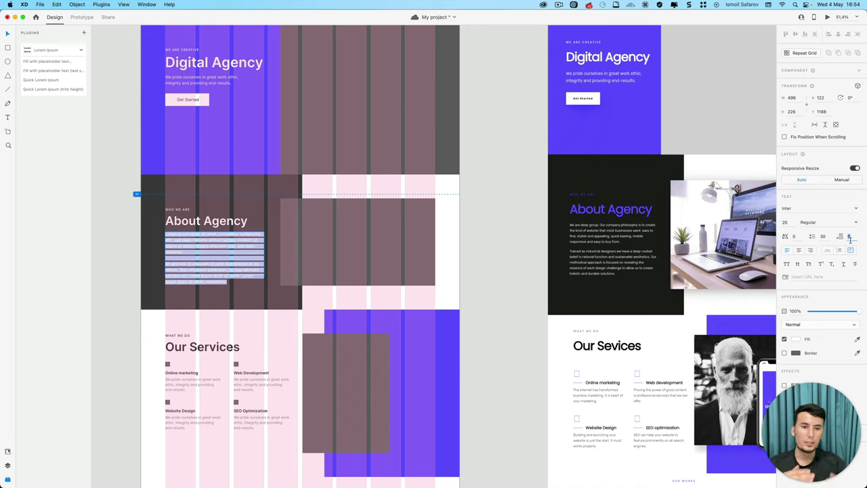
pyautogui.write('10')
pyautogui.press('Return')
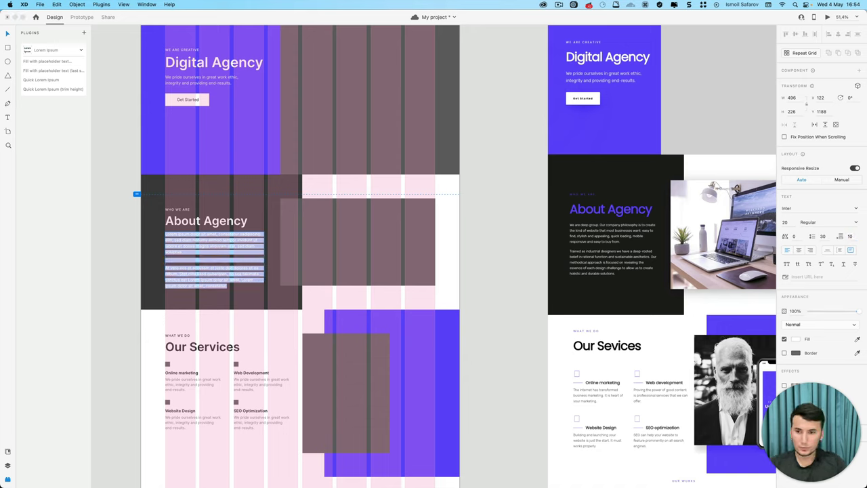
pyautogui.click(173, 259)
pyautogui.press('BackSpace')
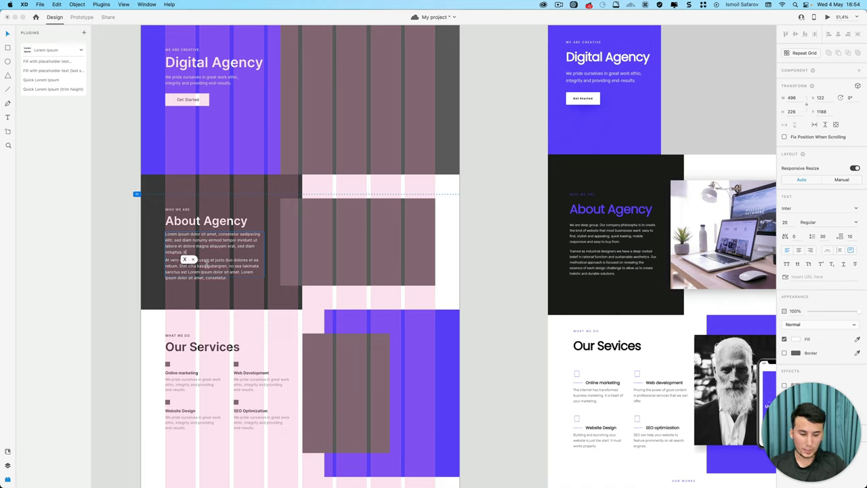
pyautogui.press('super+a')
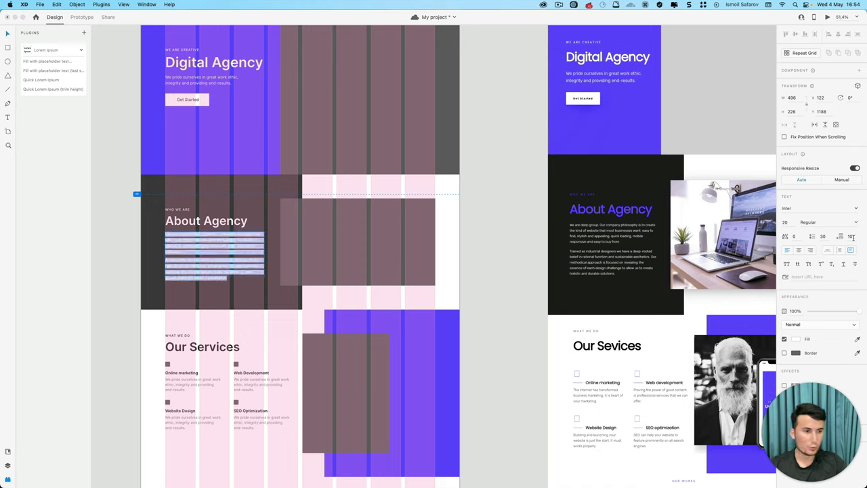
pyautogui.click(852, 237)
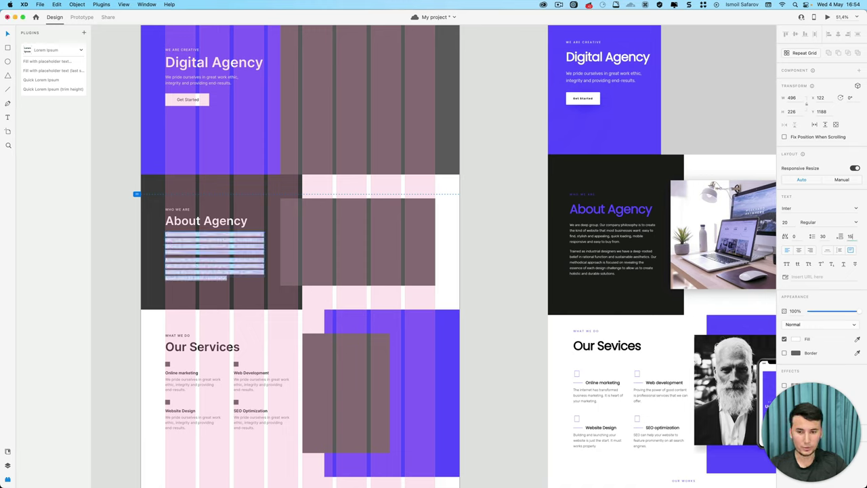
pyautogui.write('16')
pyautogui.press('Return')
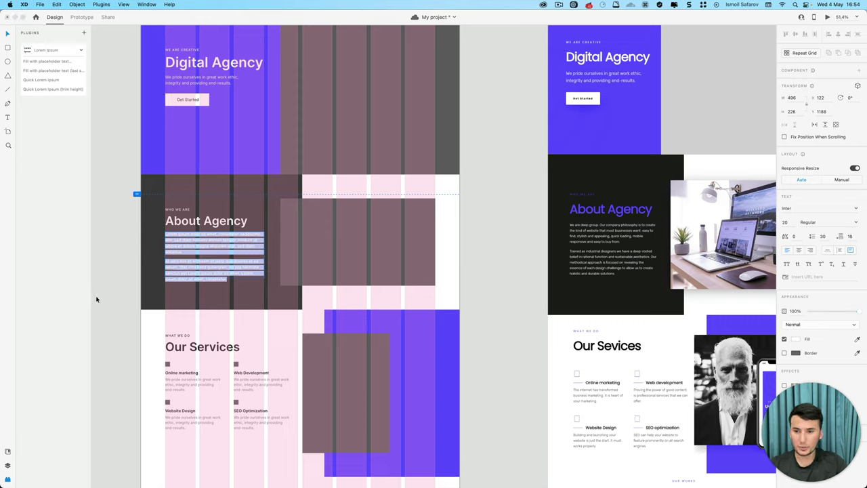
pyautogui.click(216, 272)
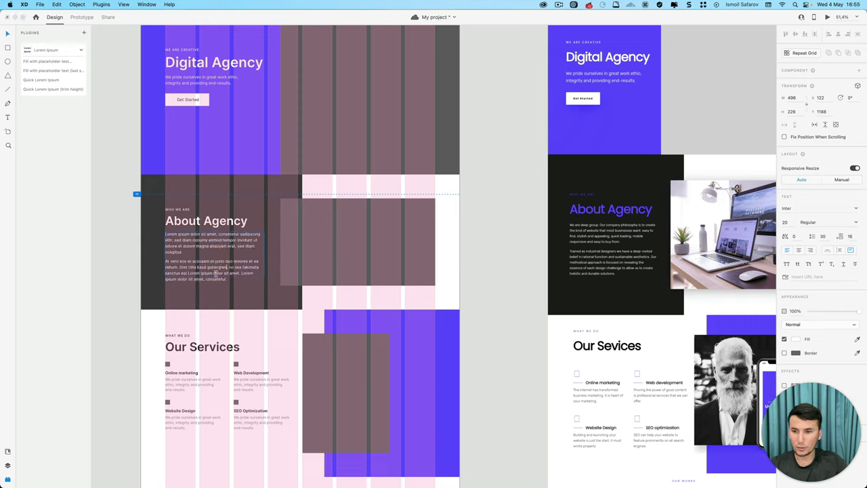
pyautogui.press('Escape')
pyautogui.press('Escape')
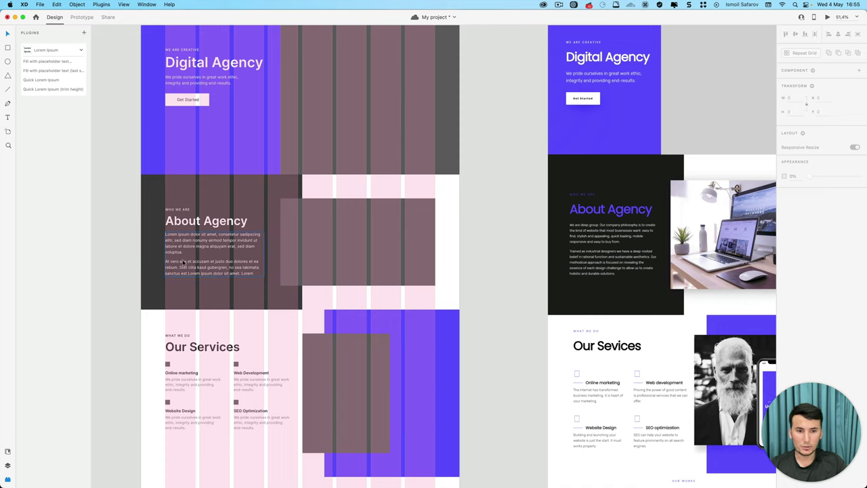
# Scroll down through the wireframe, toggling the layout grid off and back on.
pyautogui.scroll(-1, 163, 270)
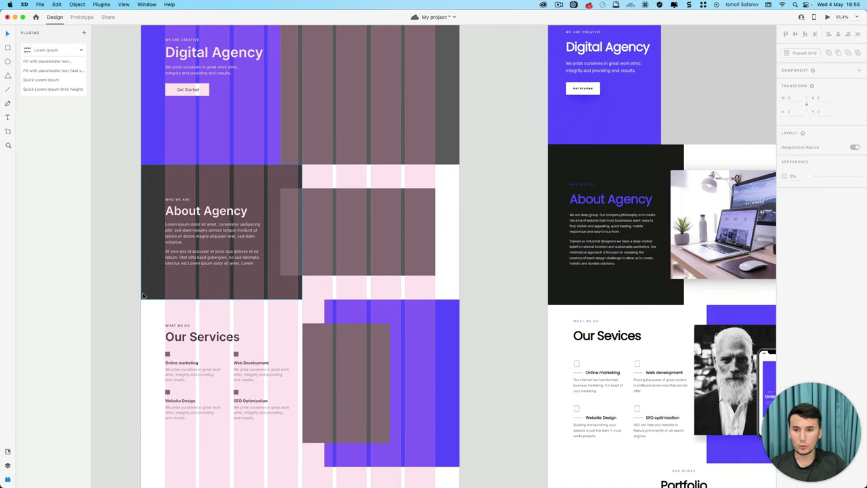
pyautogui.scroll(-2, 112, 273)
pyautogui.scroll(-3, 110, 273)
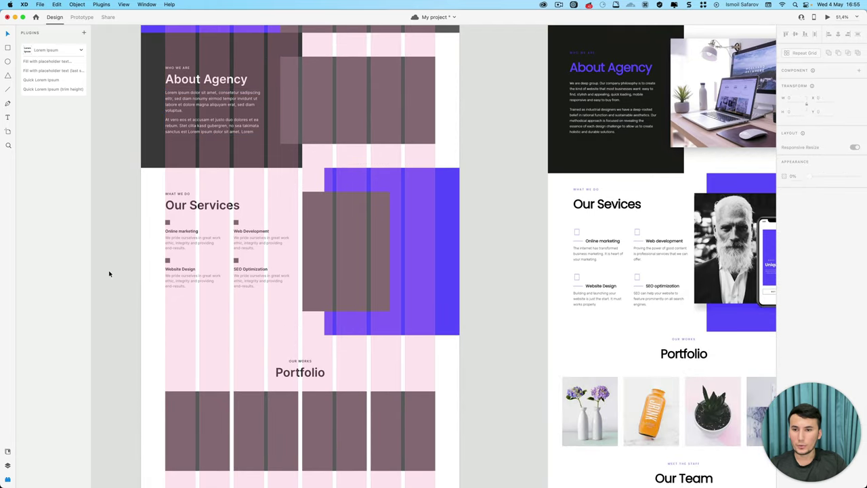
pyautogui.scroll(-10, 110, 274)
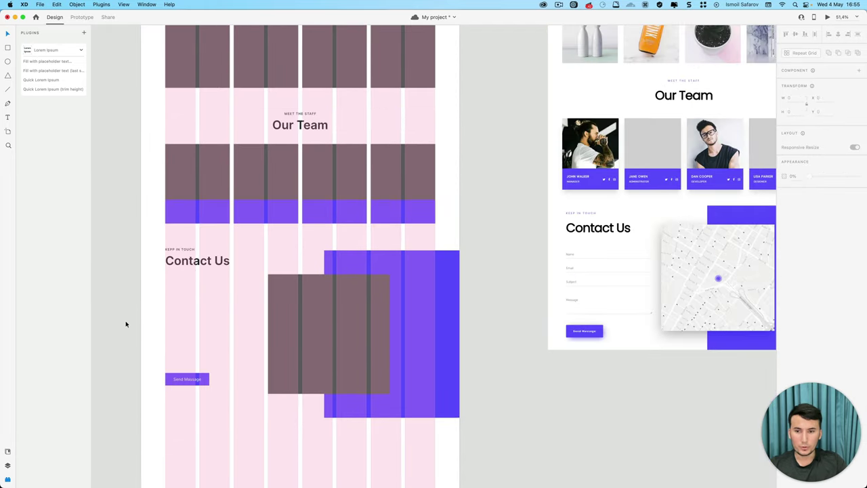
pyautogui.scroll(3, 126, 324)
pyautogui.scroll(2, 126, 323)
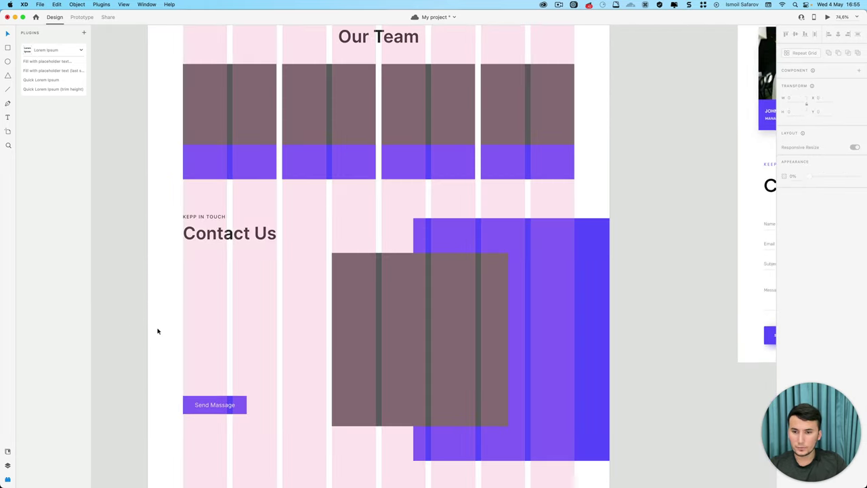
pyautogui.scroll(-2, 194, 304)
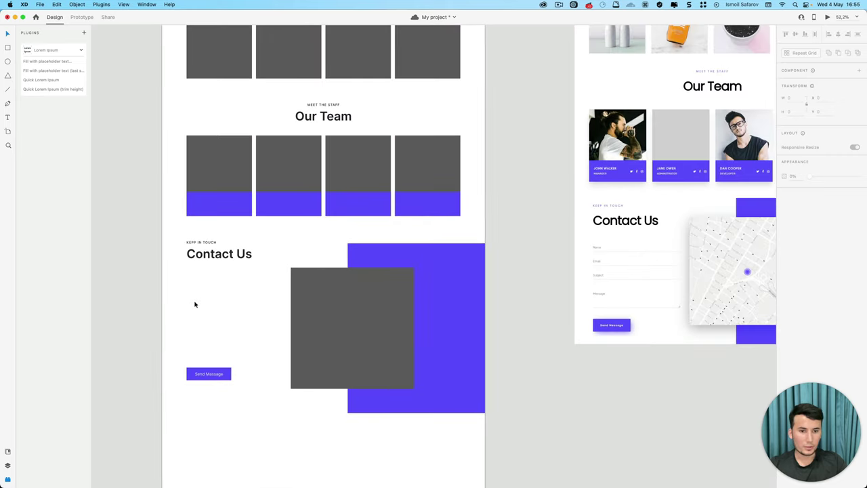
pyautogui.hscroll(2, 195, 304)
pyautogui.hscroll(2, 195, 305)
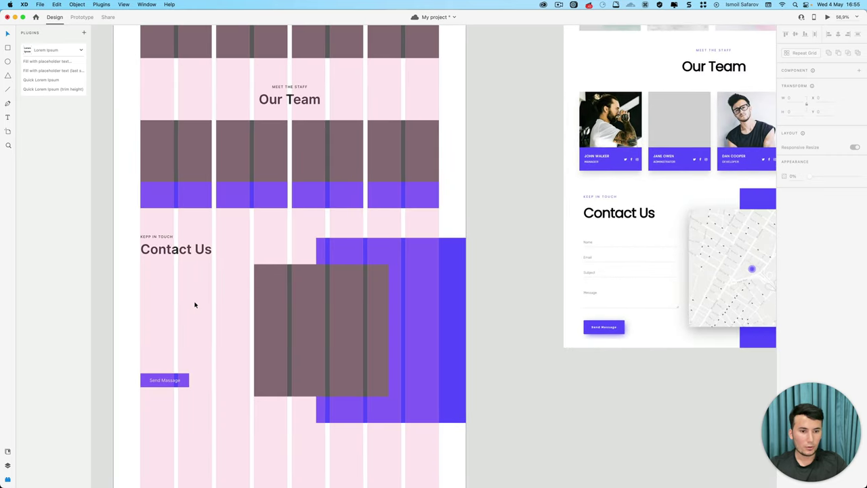
pyautogui.hscroll(-3, 195, 304)
pyautogui.press('super+shift+apostrophe')
pyautogui.scroll(2, 194, 304)
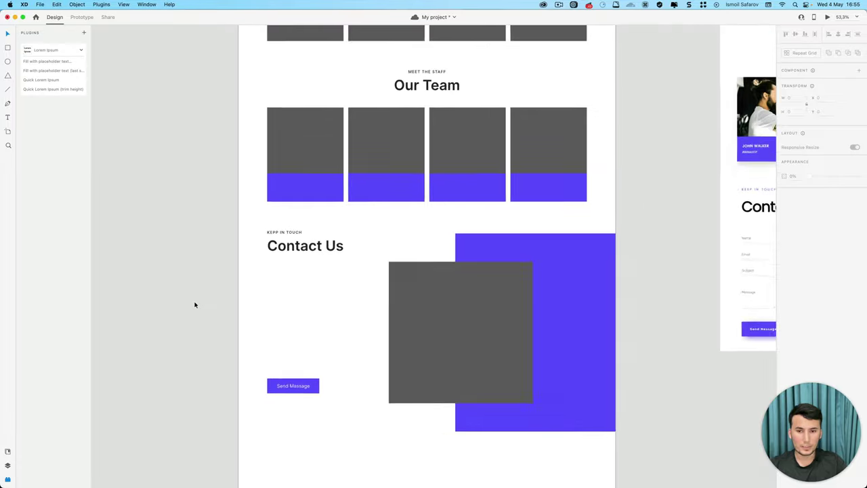
pyautogui.press('super+shift+apostrophe')
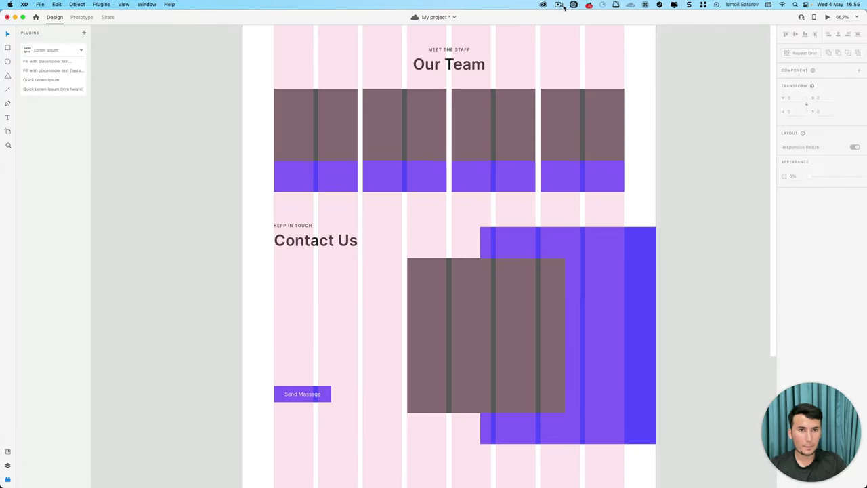
pyautogui.click(559, 5)
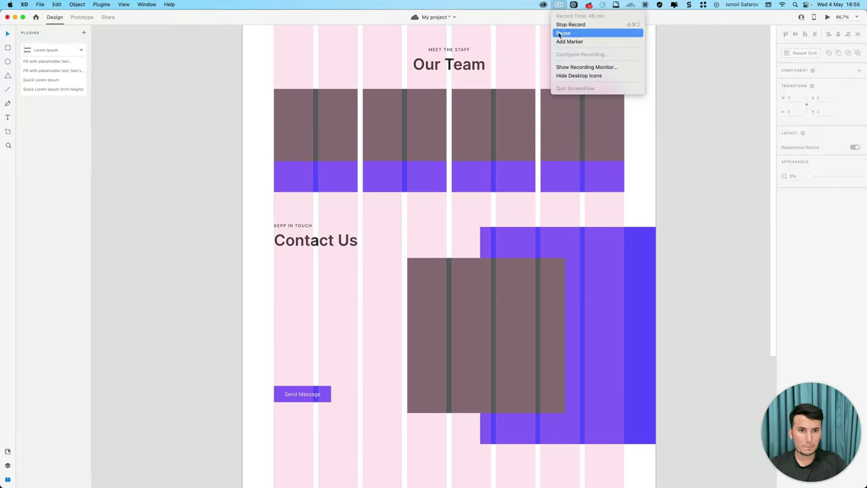
pyautogui.click(563, 32)
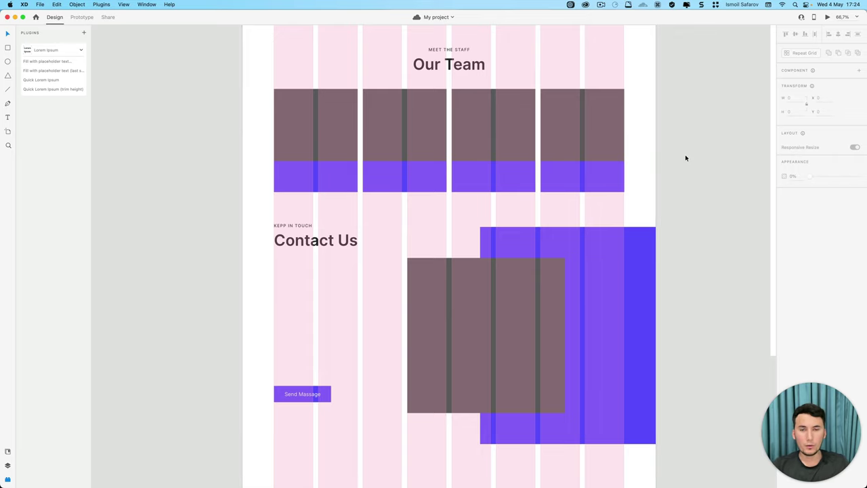
# Pan between the reference mockup's Contact Us form and the wireframe's empty Contact Us section.
pyautogui.hscroll(2, 686, 157)
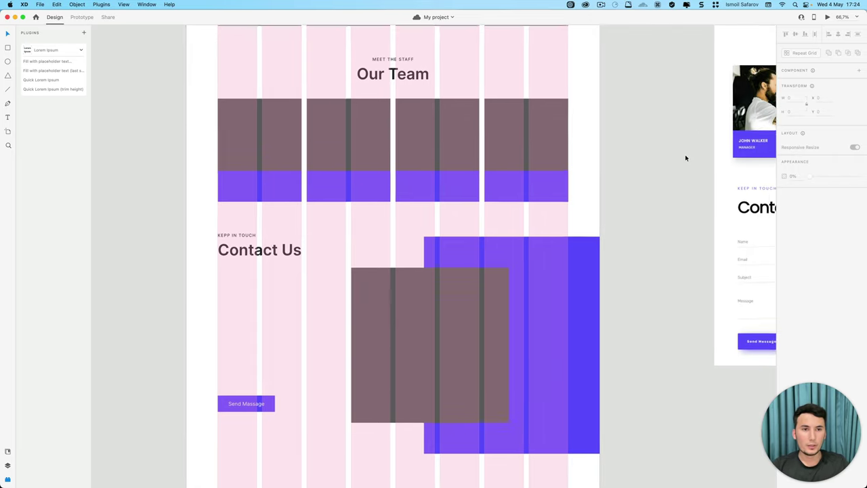
pyautogui.scroll(2, 686, 158)
pyautogui.scroll(-2, 601, 168)
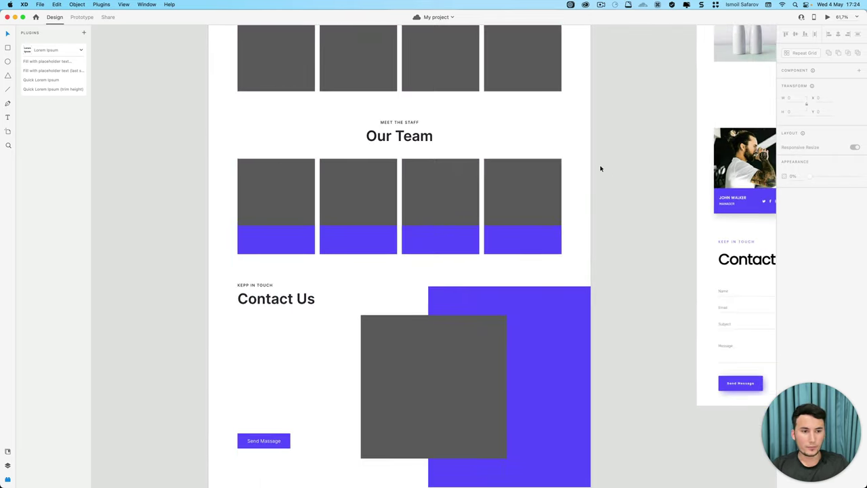
pyautogui.hscroll(2, 601, 168)
pyautogui.hscroll(1, 634, 327)
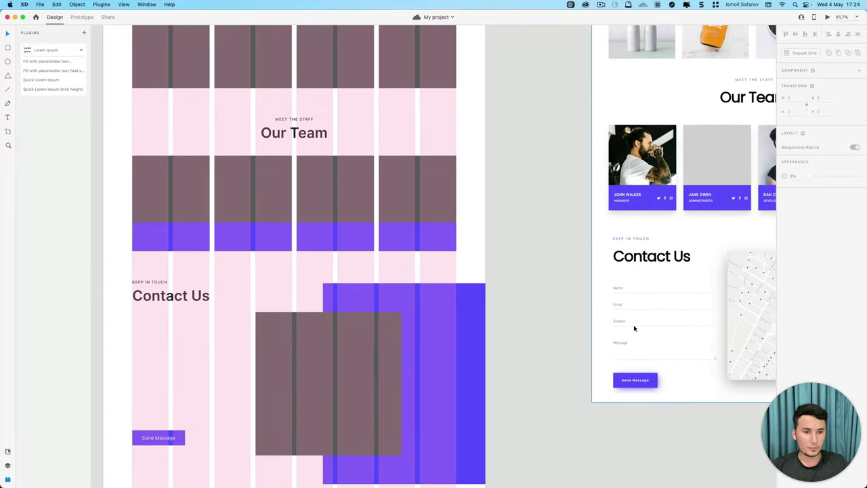
pyautogui.hscroll(1, 634, 327)
pyautogui.hscroll(1, 634, 327)
pyautogui.hscroll(-2, 633, 328)
pyautogui.hscroll(-3, 634, 328)
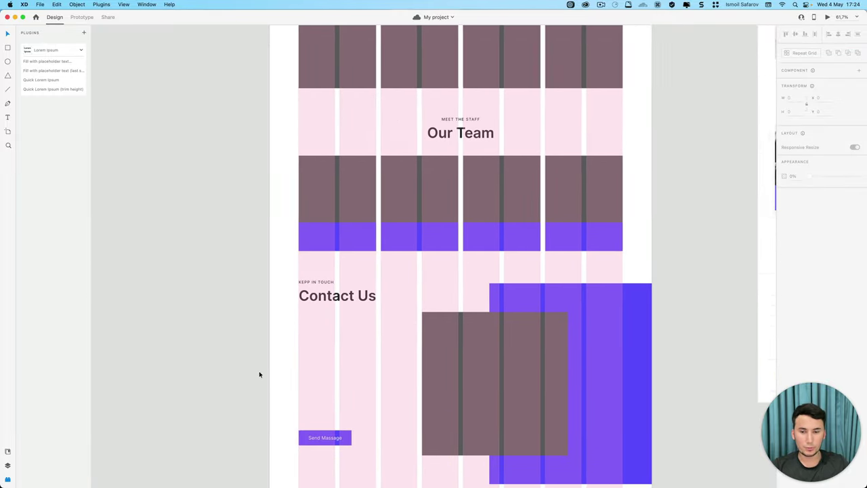
pyautogui.hscroll(-1, 259, 374)
pyautogui.scroll(1, 321, 363)
pyautogui.scroll(2, 321, 363)
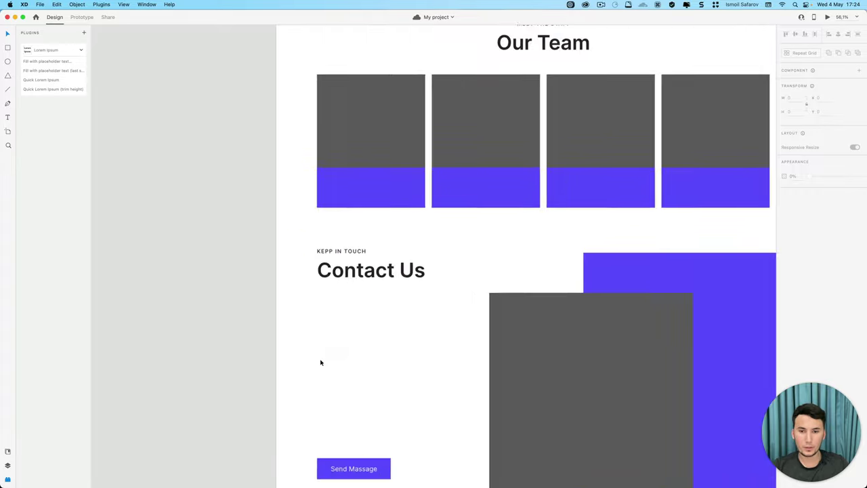
pyautogui.hotkey('ctrl', 'shift', "'")
pyautogui.hscroll(1, 321, 362)
pyautogui.hscroll(4, 320, 360)
pyautogui.hscroll(8, 320, 360)
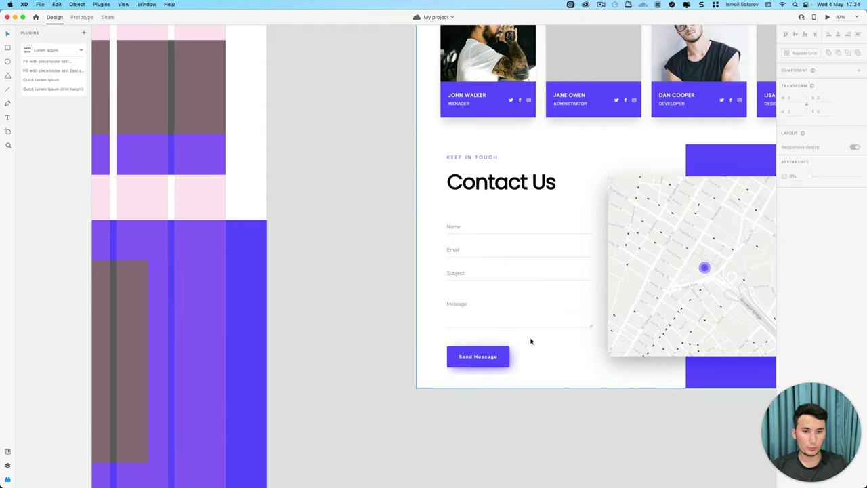
pyautogui.scroll(-3, 528, 343)
pyautogui.hscroll(-5, 452, 337)
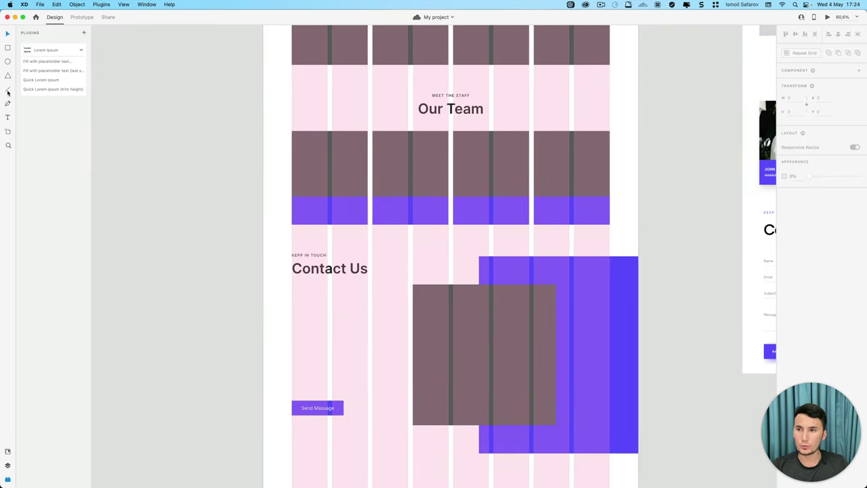
pyautogui.hscroll(5, 309, 312)
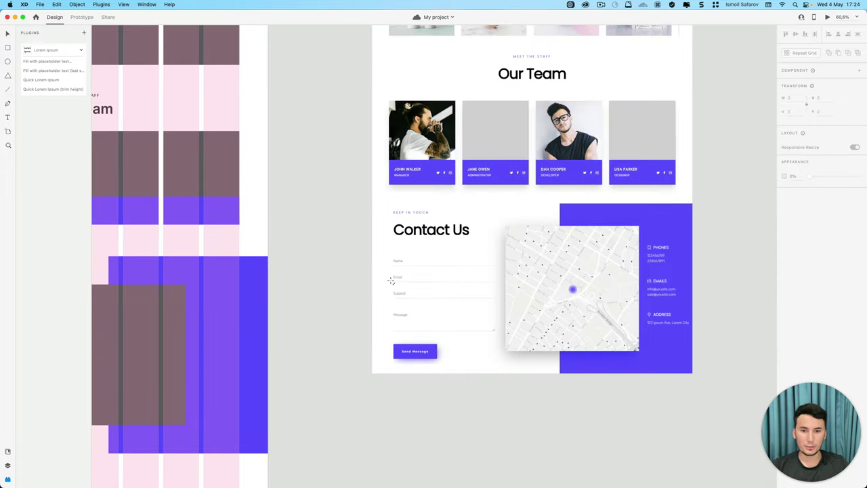
pyautogui.scroll(-3, 391, 281)
pyautogui.scroll(3, 424, 290)
pyautogui.scroll(3, 333, 287)
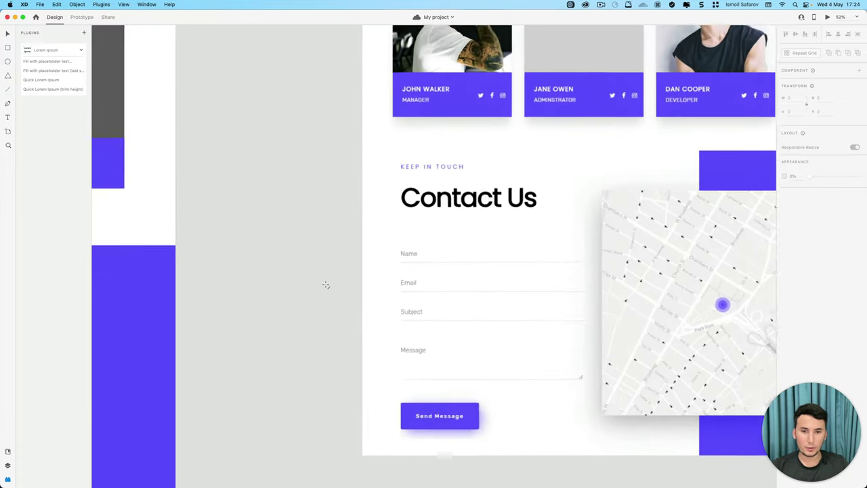
pyautogui.scroll(3, 386, 283)
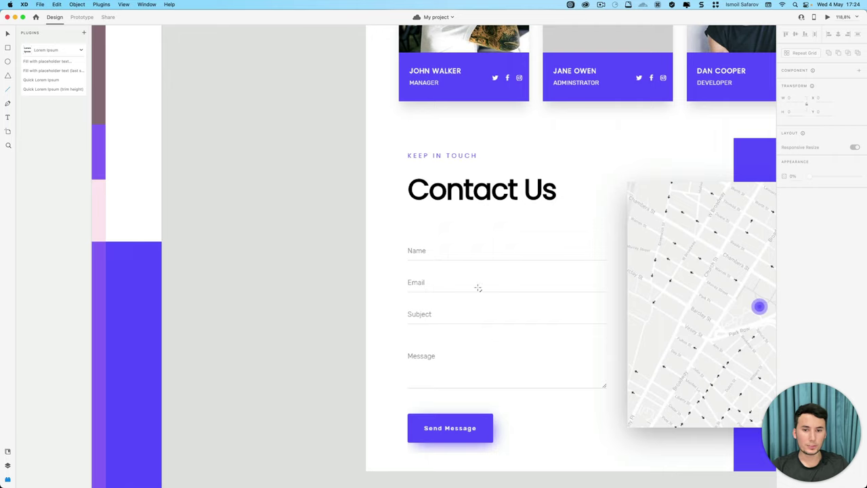
pyautogui.scroll(-5, 475, 286)
pyautogui.scroll(2, 381, 298)
pyautogui.scroll(2, 381, 314)
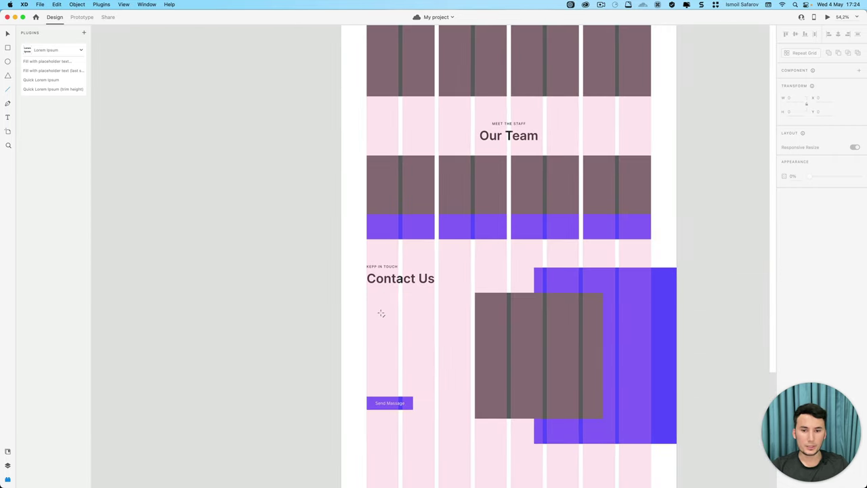
pyautogui.scroll(3, 382, 313)
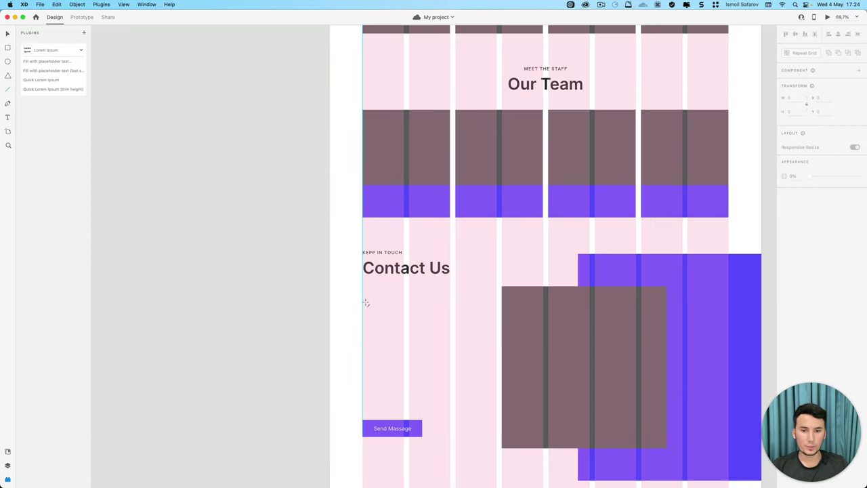
# Draw a horizontal line below Contact Us and give it a light gray #CECECE stroke.
pyautogui.moveTo(365, 304); pyautogui.dragTo(482, 303)
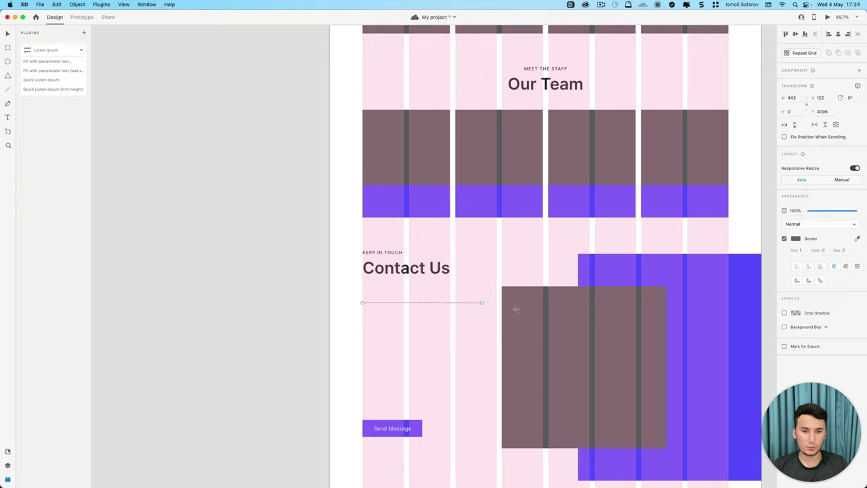
pyautogui.click(797, 239)
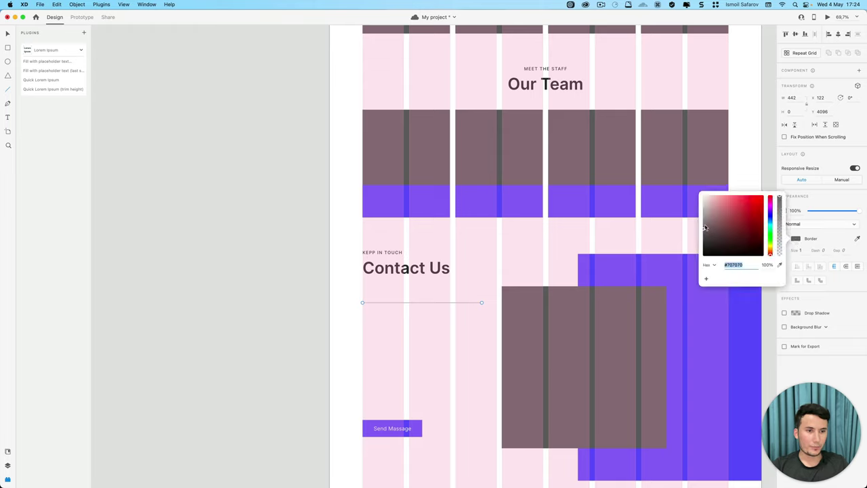
pyautogui.moveTo(697, 220); pyautogui.dragTo(691, 210)
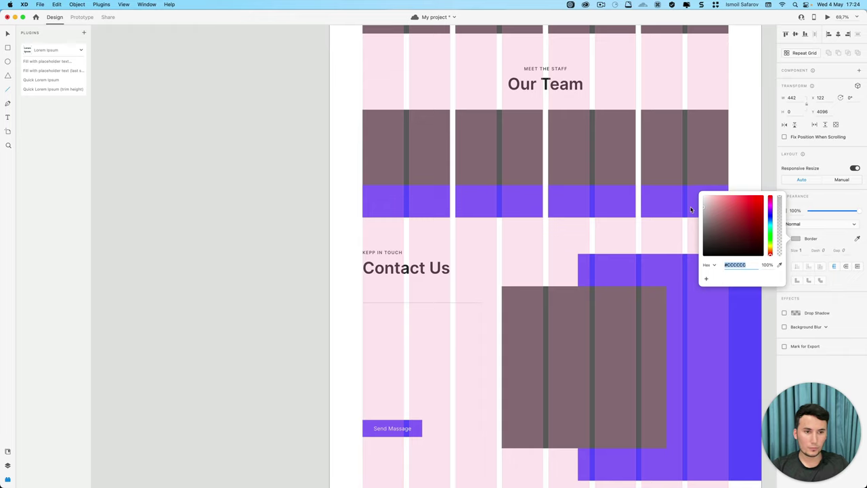
pyautogui.hotkey('ctrl', 'shift', "'")
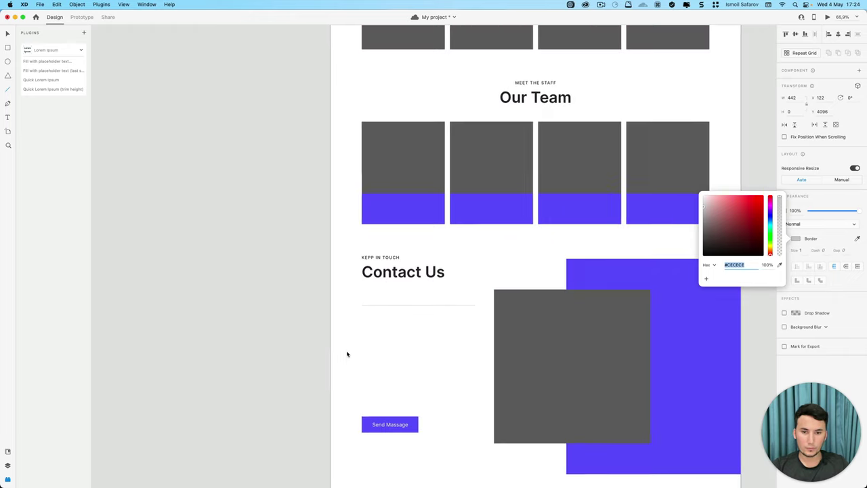
pyautogui.scroll(2, 348, 352)
pyautogui.scroll(2, 348, 352)
pyautogui.hotkey('ctrl', 'shift', "'")
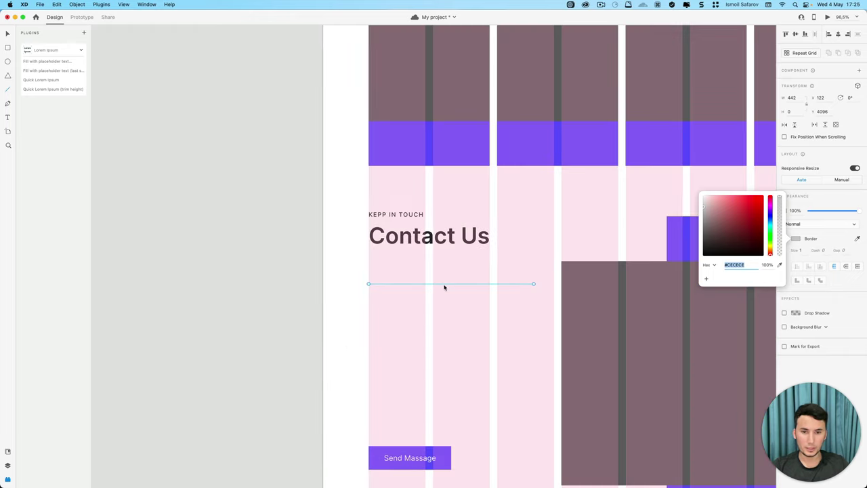
pyautogui.click(445, 287)
# Move the gray line lower beneath the Contact Us heading.
pyautogui.click(445, 307)
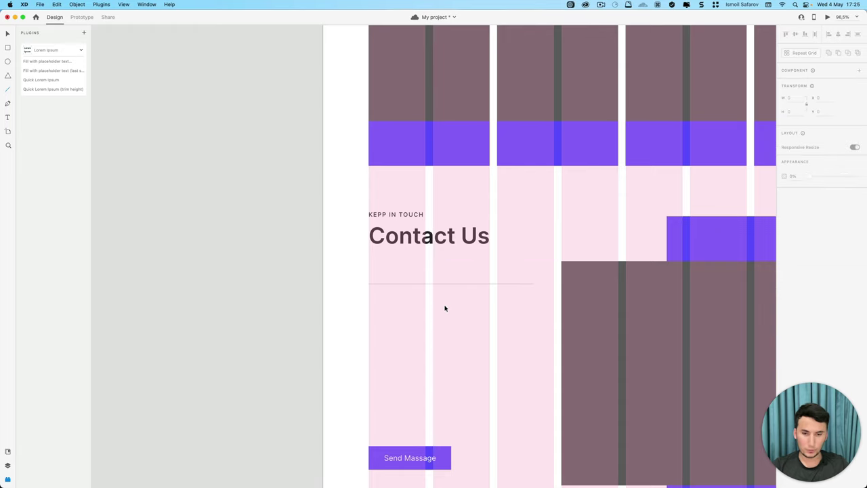
pyautogui.click(411, 285)
pyautogui.moveTo(411, 285); pyautogui.dragTo(410, 304)
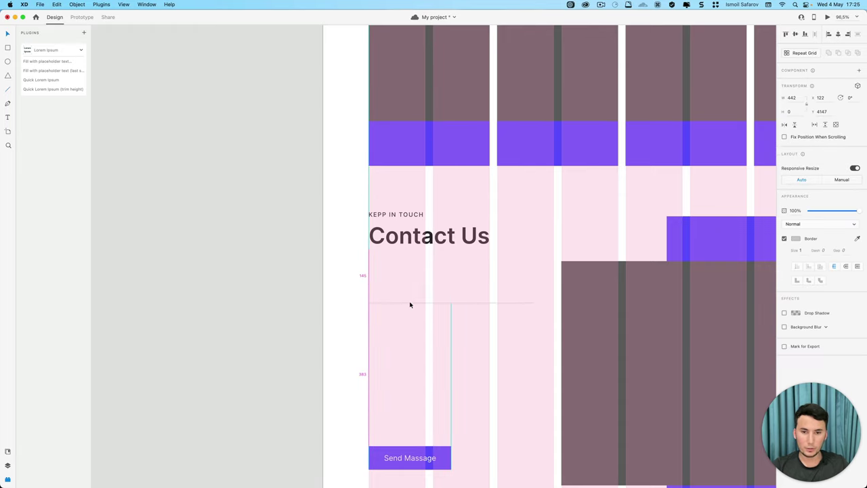
pyautogui.hscroll(3, 372, 304)
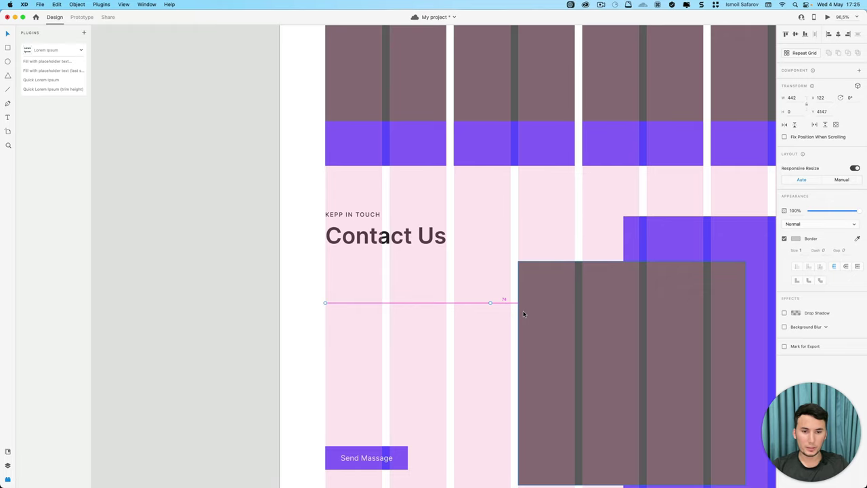
pyautogui.scroll(-2, 492, 306)
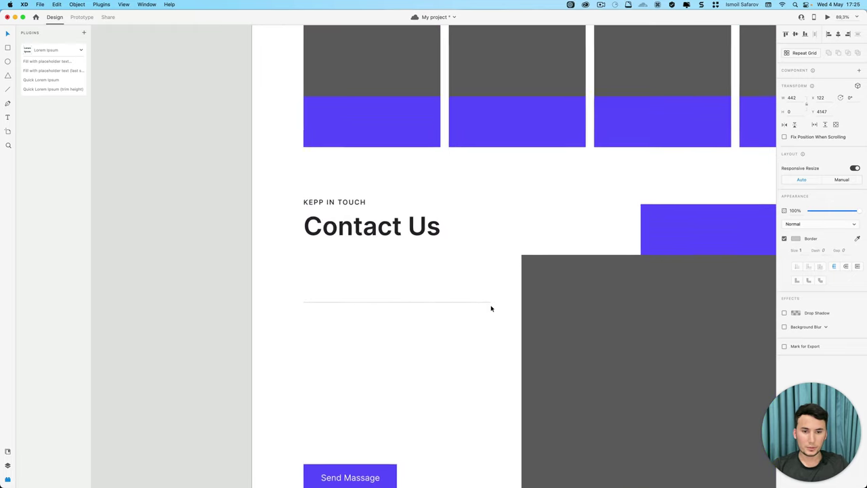
pyautogui.scroll(1, 492, 308)
# Adjust the line's right endpoint, undoing missteps, until it is level and about 453 wide.
pyautogui.moveTo(489, 299); pyautogui.dragTo(534, 310)
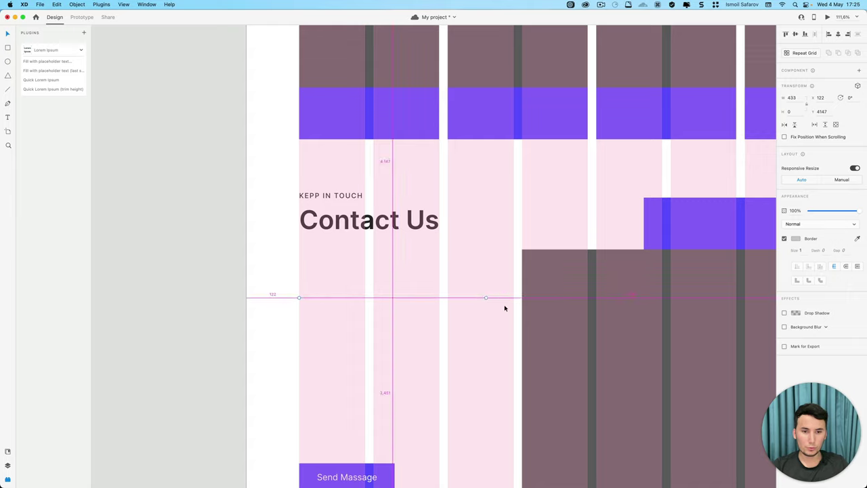
pyautogui.moveTo(534, 309)
pyautogui.mouseDown()
pyautogui.moveTo(492, 303)
pyautogui.moveTo(524, 299)
pyautogui.mouseUp()
pyautogui.press('super+z')
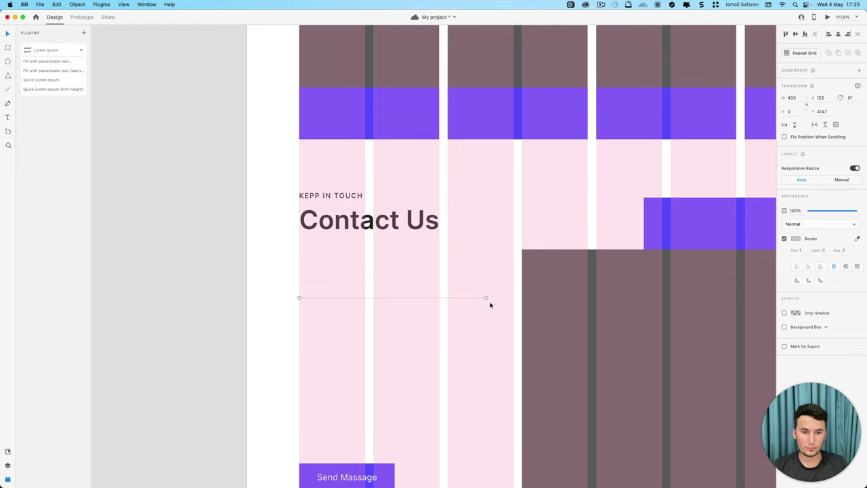
pyautogui.scroll(3, 490, 302)
pyautogui.scroll(2, 488, 301)
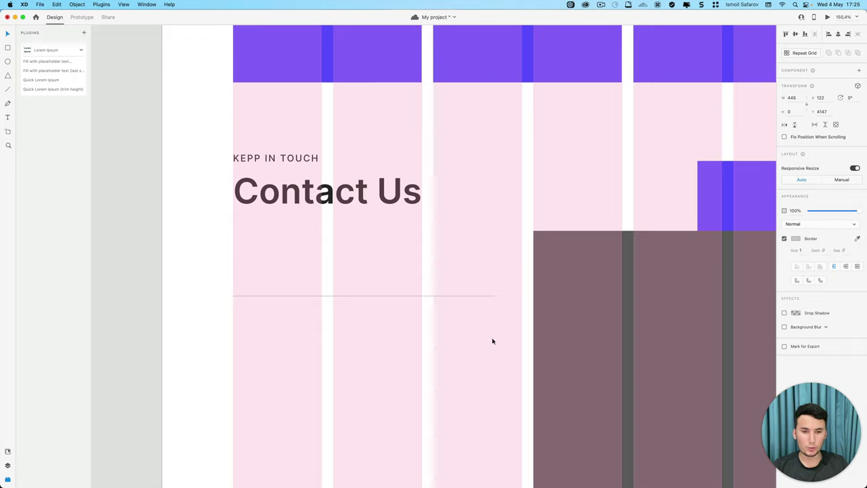
pyautogui.moveTo(492, 341); pyautogui.dragTo(465, 357)
pyautogui.moveTo(446, 240); pyautogui.dragTo(437, 287)
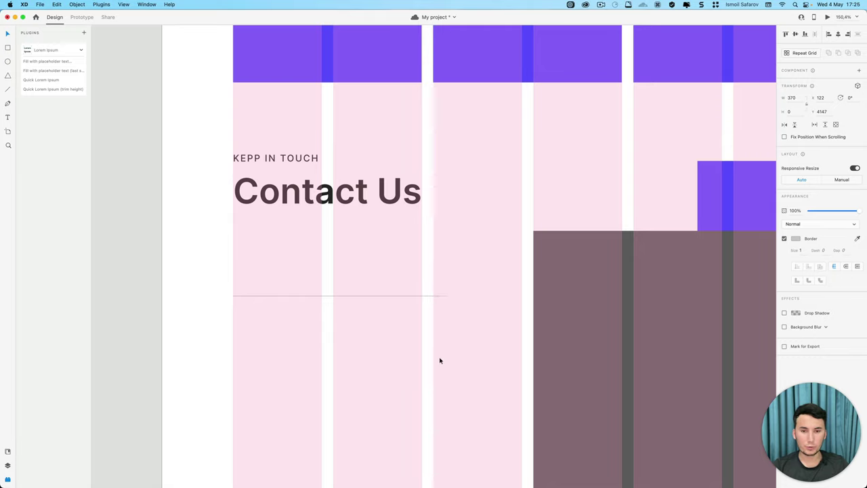
pyautogui.moveTo(436, 286); pyautogui.dragTo(194, 334)
pyautogui.moveTo(204, 284); pyautogui.dragTo(497, 298)
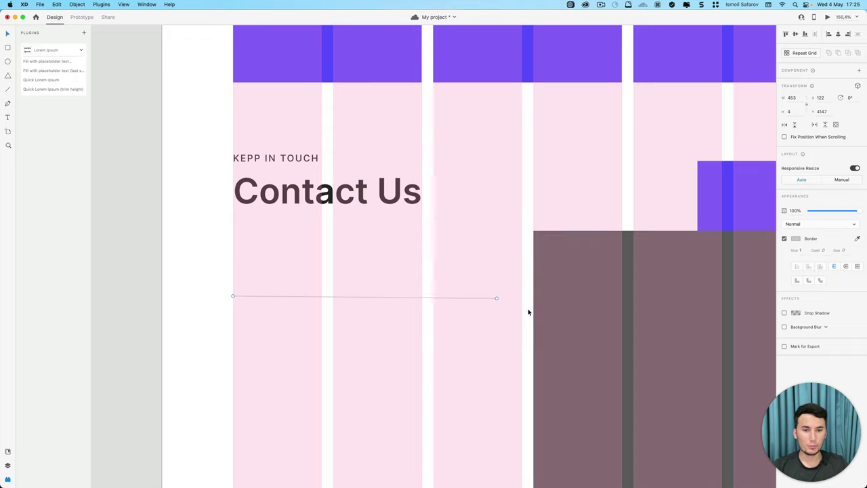
pyautogui.scroll(2, 524, 315)
pyautogui.scroll(3, 522, 313)
pyautogui.scroll(2, 515, 310)
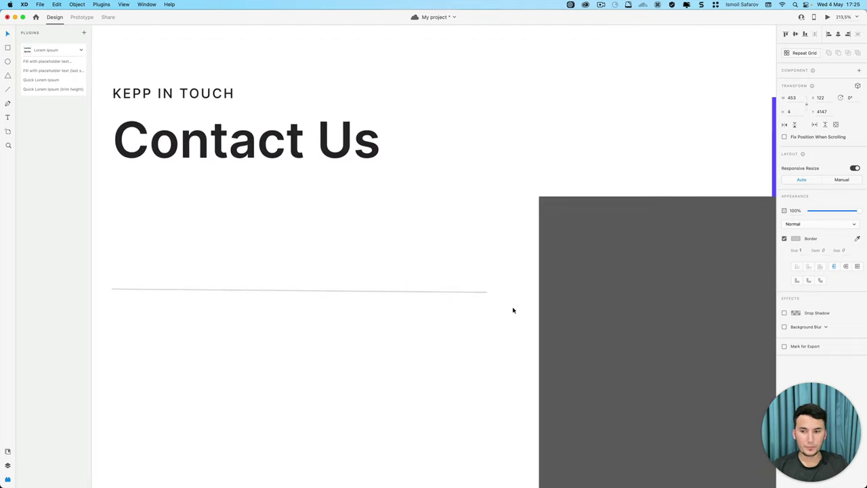
pyautogui.scroll(-3, 511, 306)
pyautogui.scroll(-1, 499, 310)
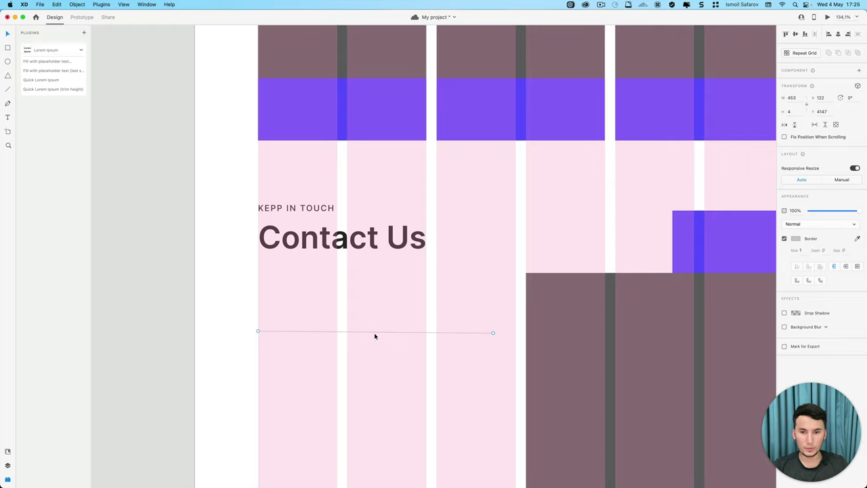
# Nudge the gray line, rotate it to 60°, then delete it.
pyautogui.click(339, 348)
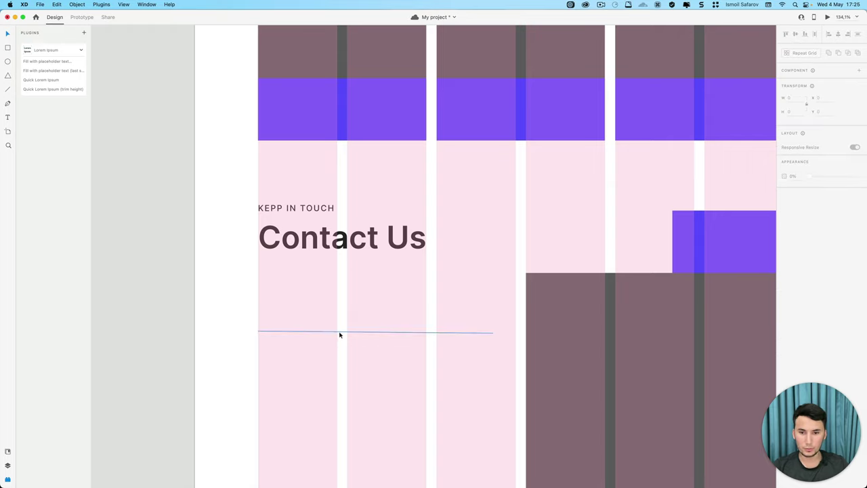
pyautogui.moveTo(341, 332)
pyautogui.mouseDown()
pyautogui.moveTo(325, 259)
pyautogui.moveTo(327, 271)
pyautogui.moveTo(438, 302)
pyautogui.moveTo(583, 269)
pyautogui.moveTo(619, 280)
pyautogui.moveTo(361, 335)
pyautogui.mouseUp()
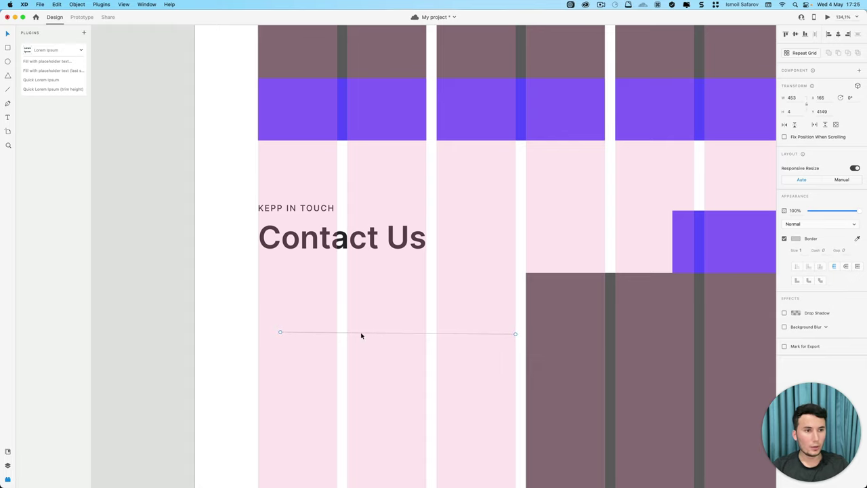
pyautogui.moveTo(515, 334)
pyautogui.mouseDown()
pyautogui.moveTo(499, 385)
pyautogui.moveTo(490, 289)
pyautogui.moveTo(506, 368)
pyautogui.moveTo(501, 429)
pyautogui.moveTo(498, 324)
pyautogui.mouseUp()
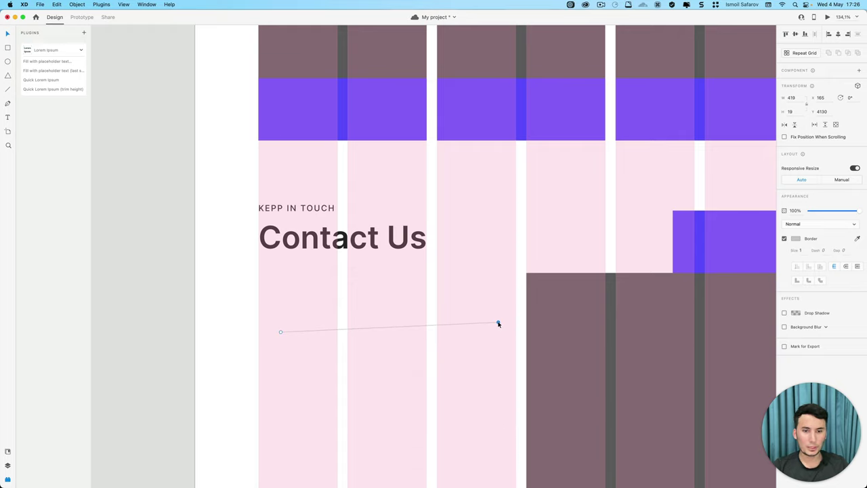
pyautogui.click(850, 99)
pyautogui.write('60')
pyautogui.press('Return')
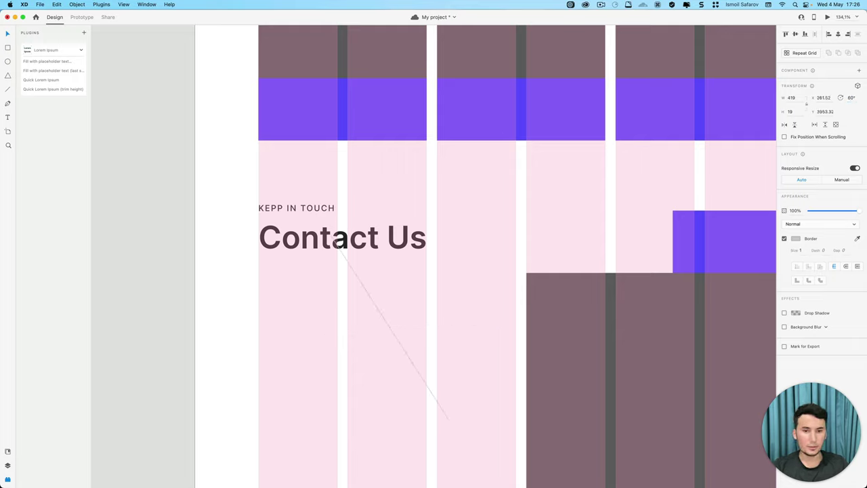
pyautogui.press('Delete')
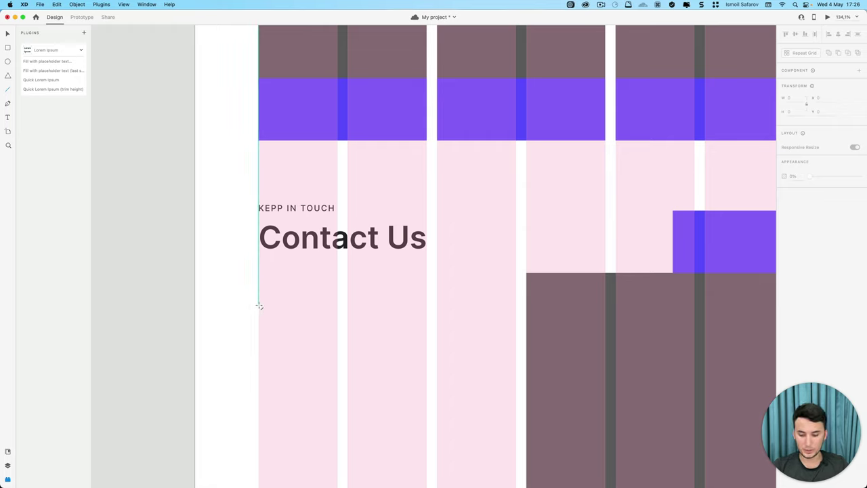
# Draw a horizontal line under Contact Us, aligning its left end to the column edge.
pyautogui.moveTo(258, 305); pyautogui.dragTo(497, 316)
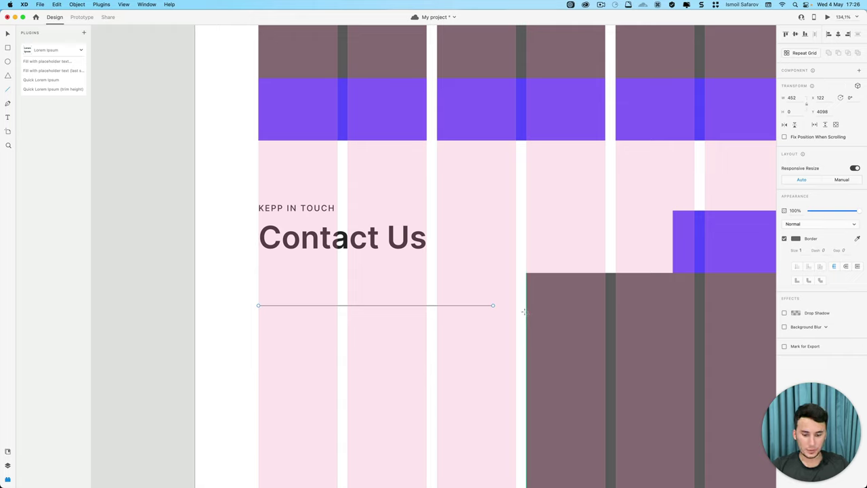
pyautogui.press('v')
pyautogui.press('alt')
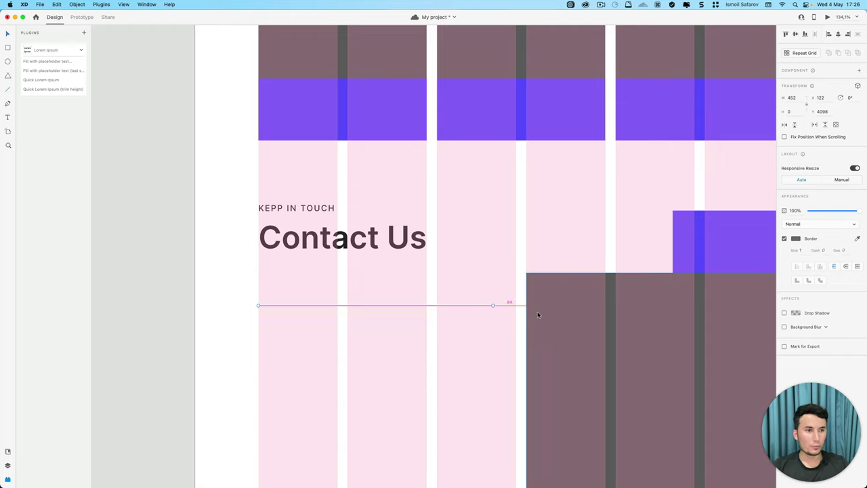
pyautogui.hotkey('shift', 'Left')
pyautogui.hotkey('shift', 'Left')
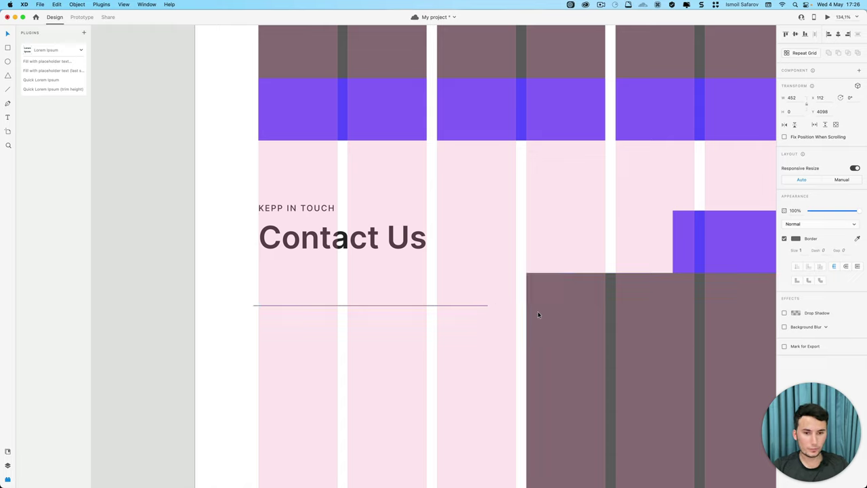
pyautogui.press('Right')
pyautogui.press('Right')
pyautogui.press('Right')
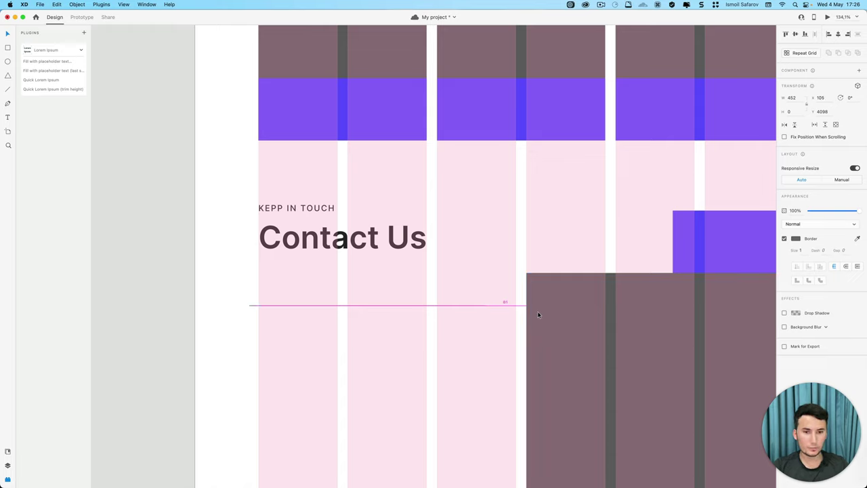
pyautogui.press('Right')
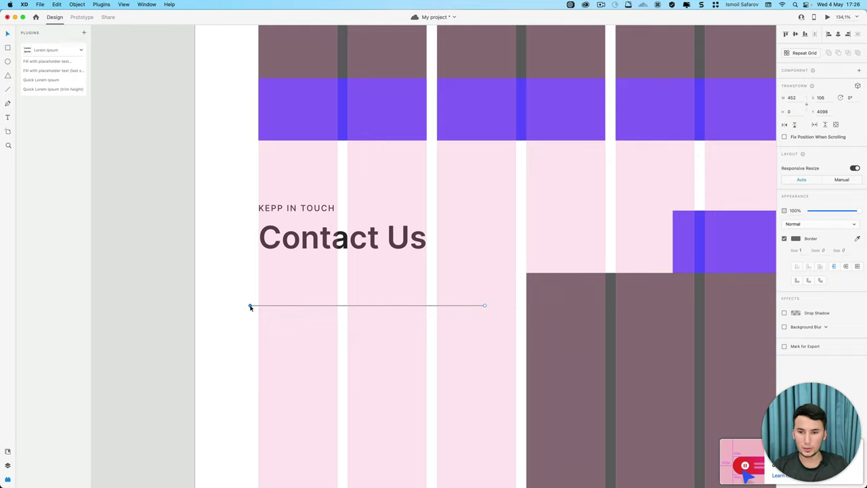
pyautogui.moveTo(251, 307); pyautogui.dragTo(258, 305)
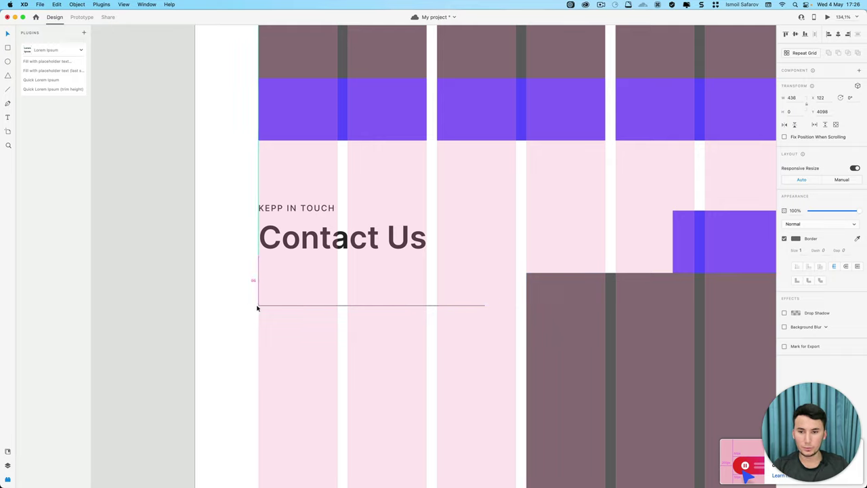
# Make the line's border light grey #D9D9D9 and save it as a swatch.
pyautogui.click(796, 239)
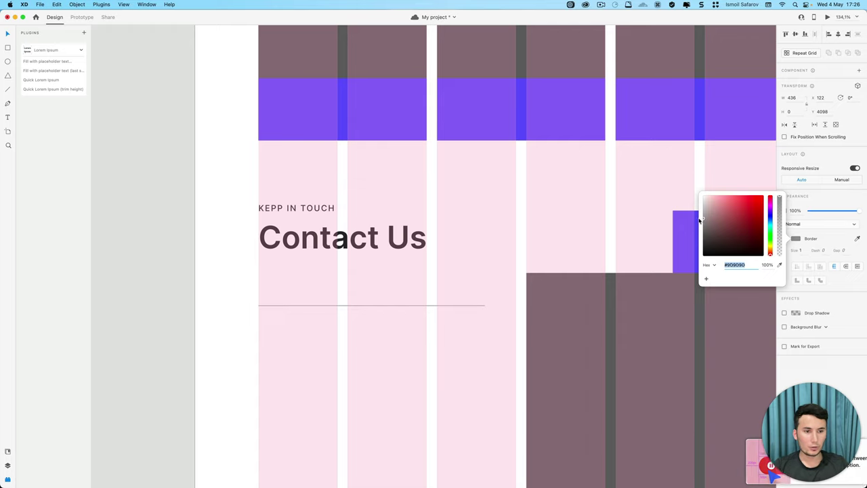
pyautogui.moveTo(700, 219); pyautogui.dragTo(696, 207)
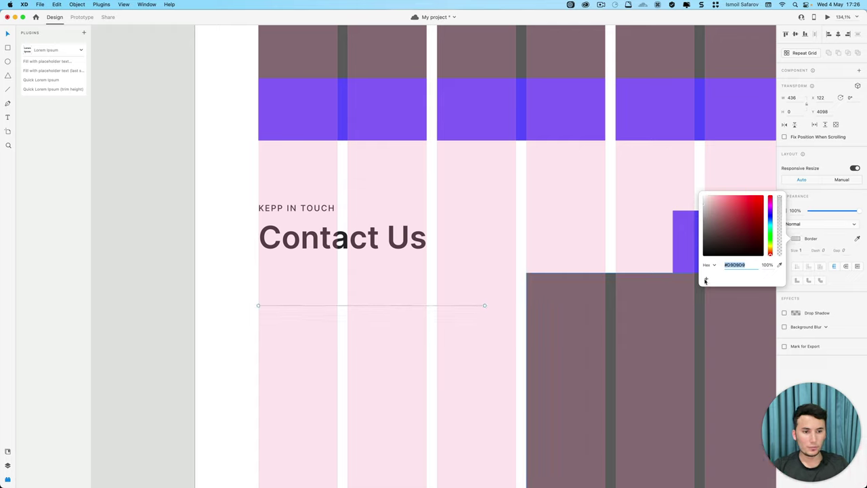
pyautogui.click(708, 280)
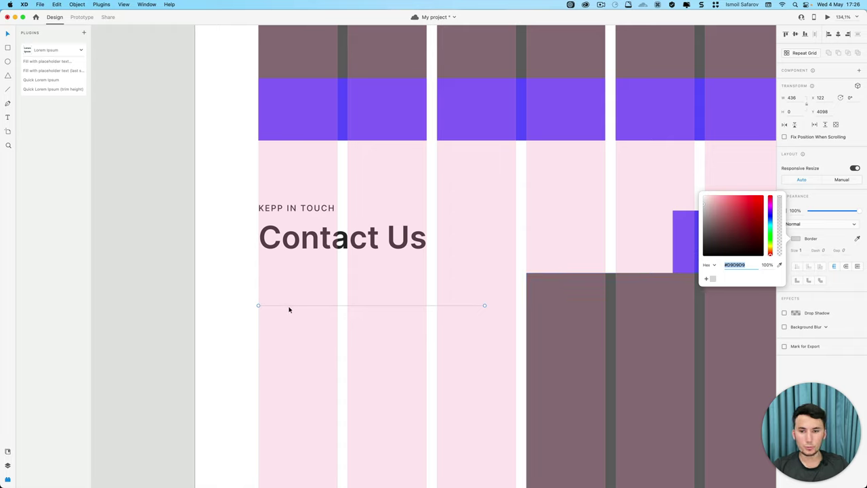
# Save the dark rectangle's #656565 fill as a swatch.
pyautogui.click(571, 304)
pyautogui.click(796, 253)
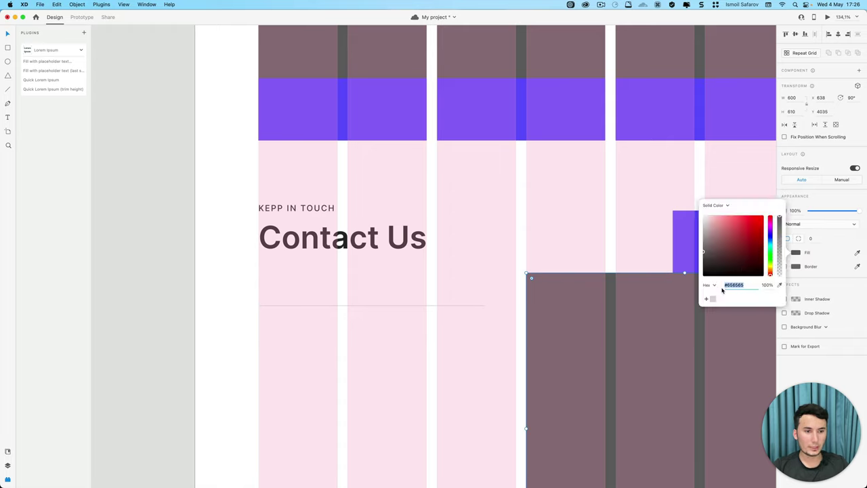
pyautogui.click(706, 300)
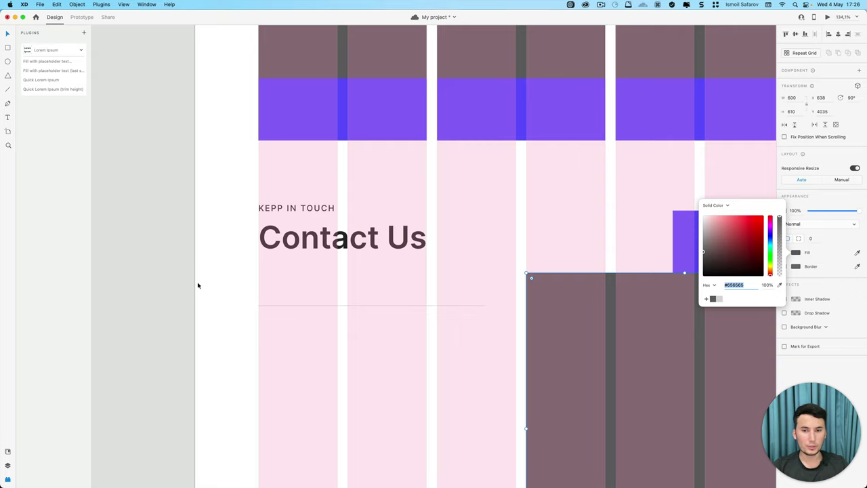
pyautogui.click(243, 294)
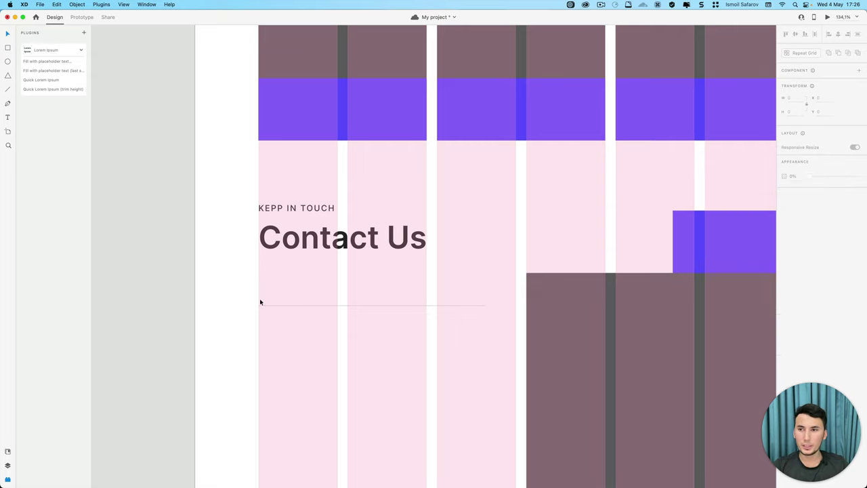
# Scroll to the services section and select the Website Design description text.
pyautogui.hscroll(10, 259, 301)
pyautogui.hscroll(15, 259, 302)
pyautogui.hscroll(10, 257, 302)
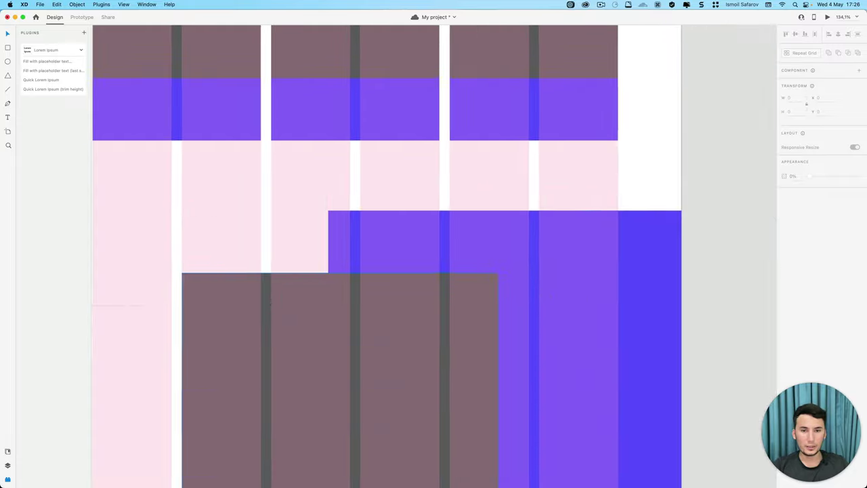
pyautogui.hscroll(10, 257, 302)
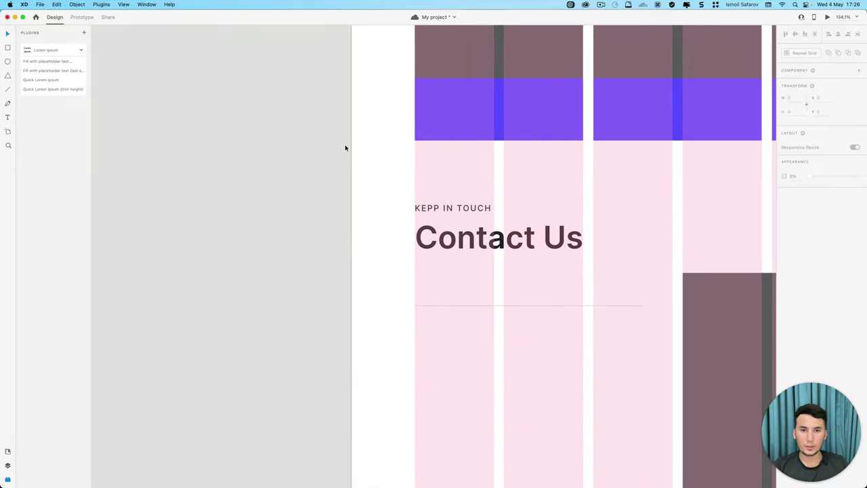
pyautogui.scroll(5, 345, 148)
pyautogui.scroll(5, 345, 148)
pyautogui.scroll(3, 345, 148)
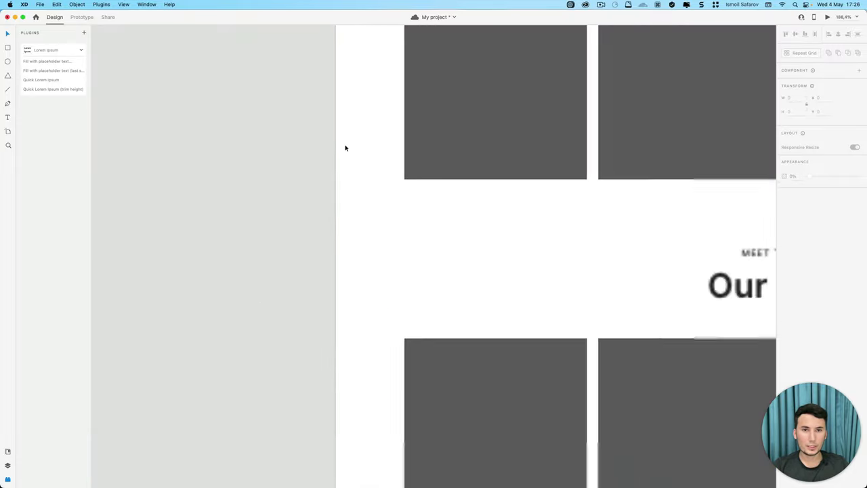
pyautogui.scroll(-5, 345, 148)
pyautogui.scroll(5, 345, 147)
pyautogui.click(398, 131)
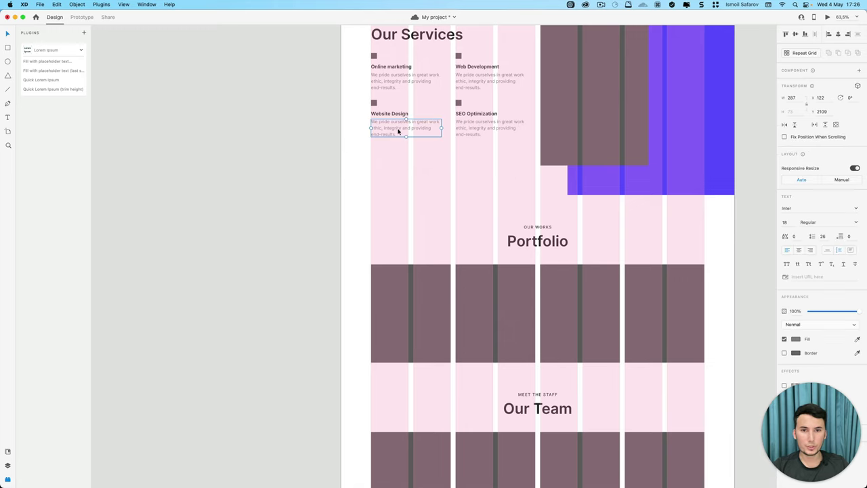
# Paste the description text into the Contact Us form and retype it as 'Name'.
pyautogui.scroll(-10, 389, 150)
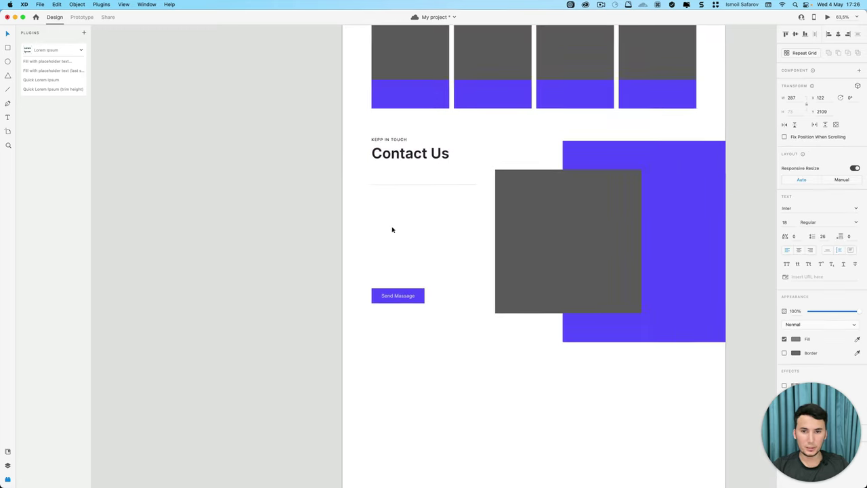
pyautogui.press('Escape')
pyautogui.scroll(2, 377, 174)
pyautogui.scroll(3, 377, 173)
pyautogui.scroll(2, 377, 173)
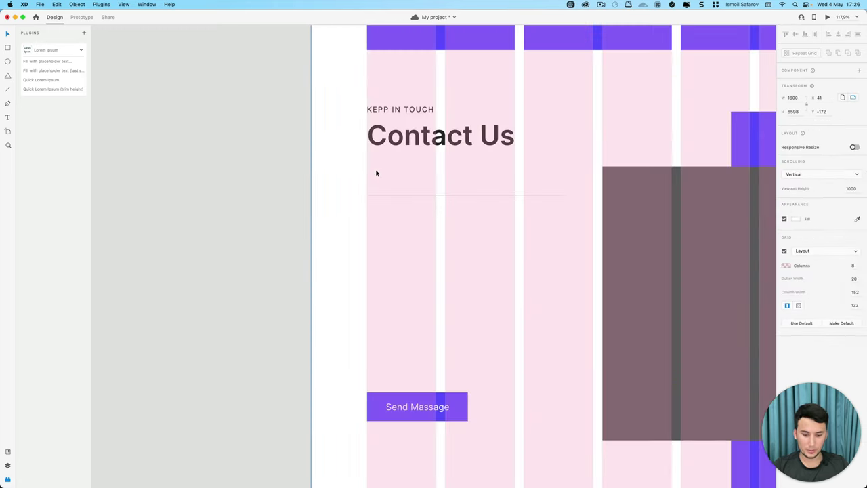
pyautogui.write('We pride ourselves in great work ethic, integrity and providing end-results.')
pyautogui.moveTo(499, 255); pyautogui.dragTo(409, 249)
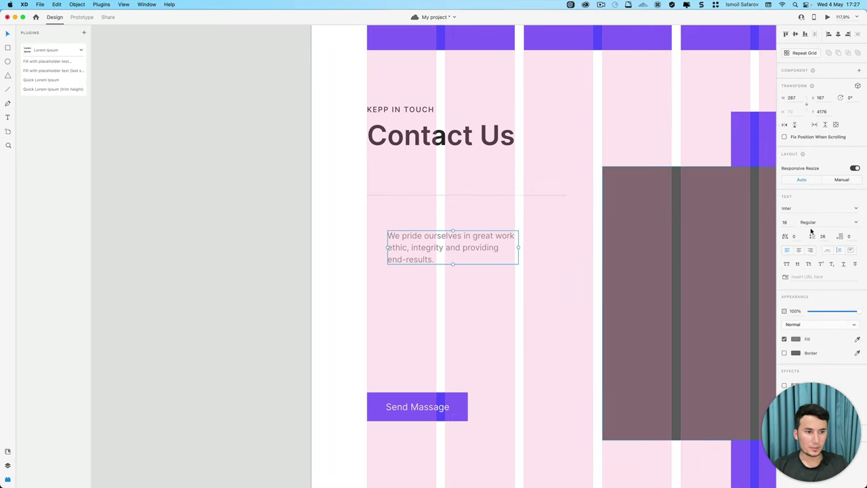
pyautogui.doubleClick(483, 243)
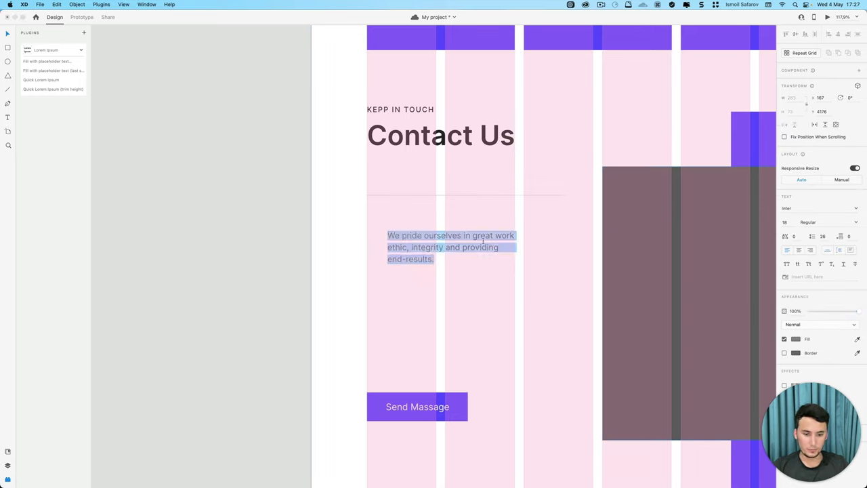
pyautogui.write('Name')
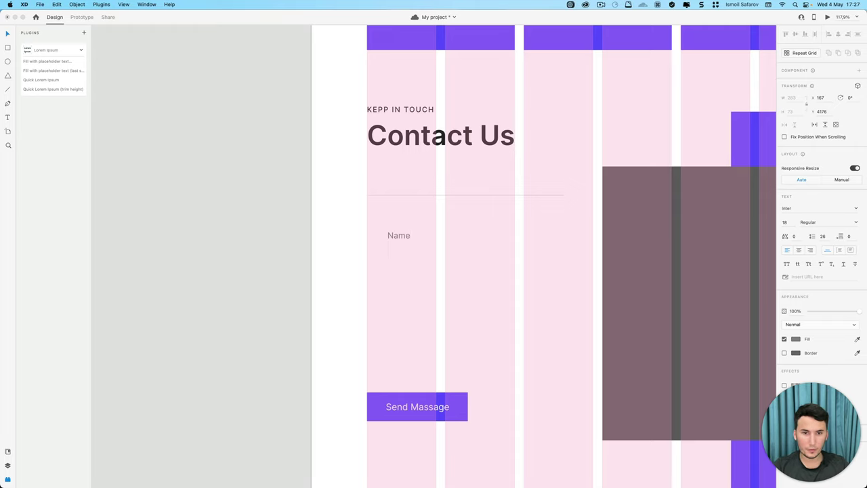
# Fill the Name label with the saved light grey #D9D9D9 swatch.
pyautogui.click(799, 339)
pyautogui.click(799, 340)
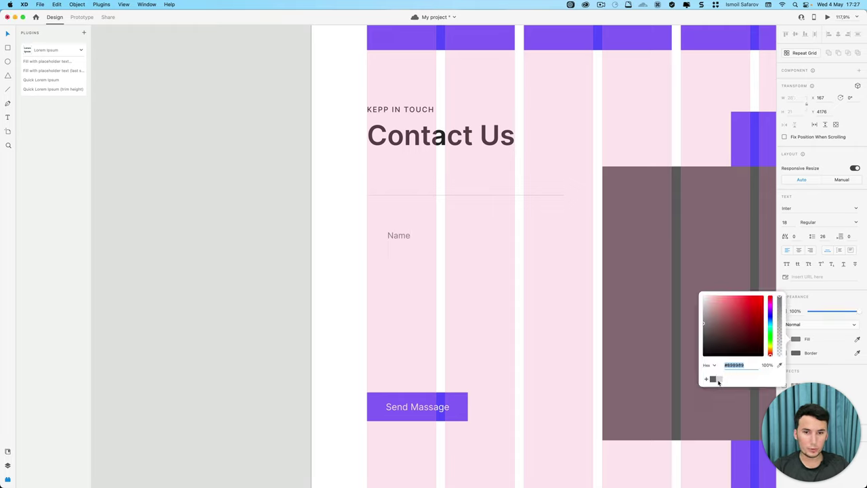
pyautogui.click(719, 380)
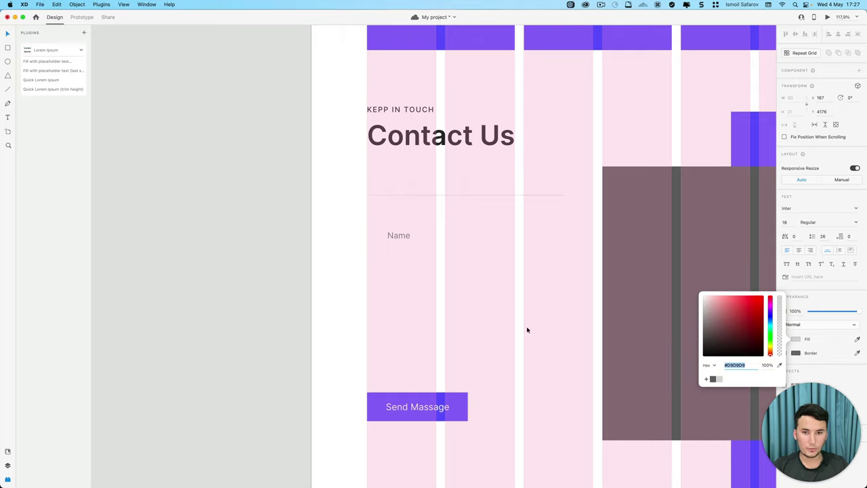
pyautogui.press('Escape')
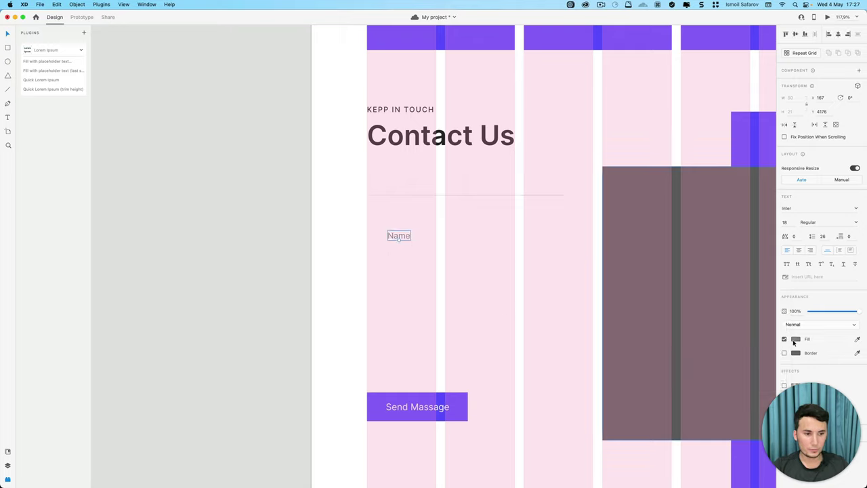
pyautogui.click(796, 339)
pyautogui.click(719, 379)
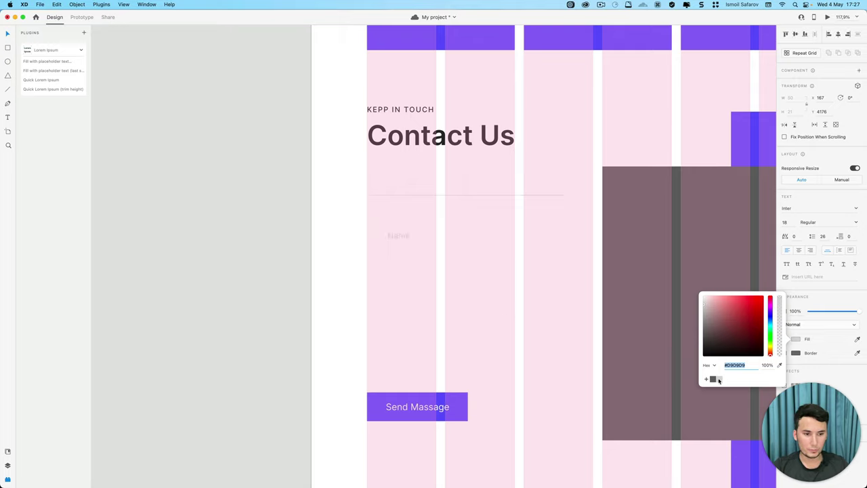
pyautogui.click(419, 279)
# Move the Name label just above the thin line and check its font size.
pyautogui.moveTo(400, 236)
pyautogui.mouseDown()
pyautogui.moveTo(380, 189)
pyautogui.moveTo(376, 198)
pyautogui.mouseUp()
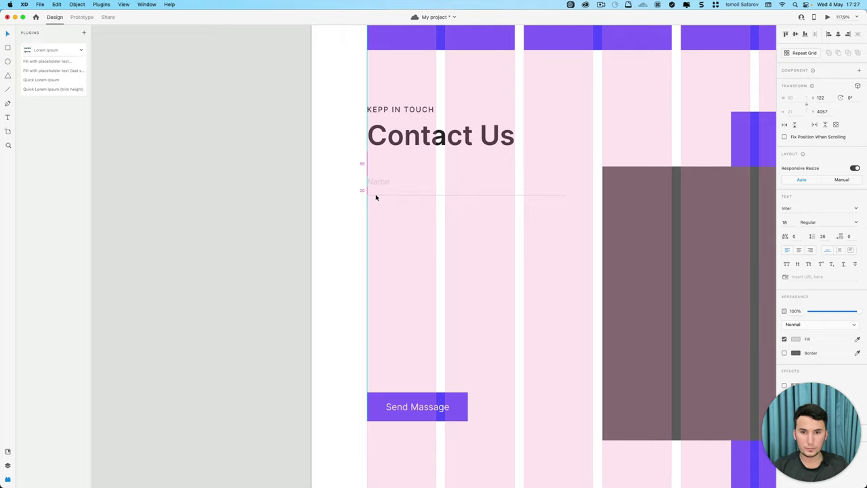
pyautogui.moveTo(376, 197); pyautogui.dragTo(375, 195)
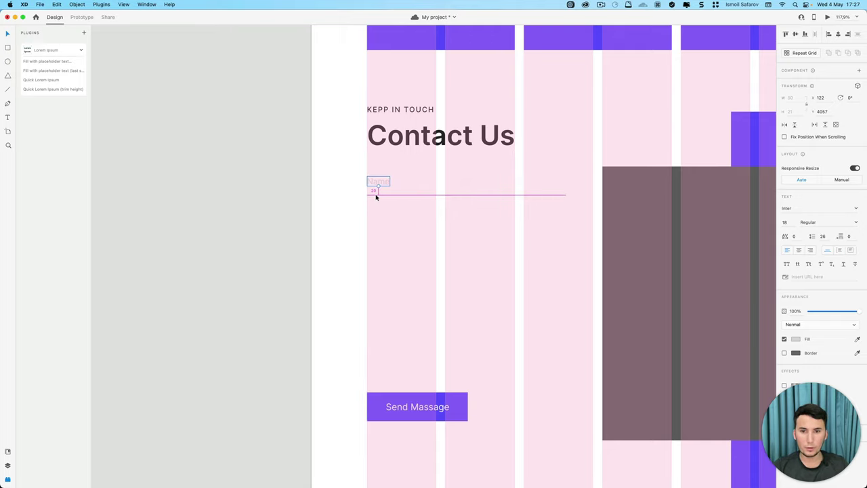
pyautogui.click(361, 239)
pyautogui.scroll(3, 361, 239)
pyautogui.hscroll(10, 356, 238)
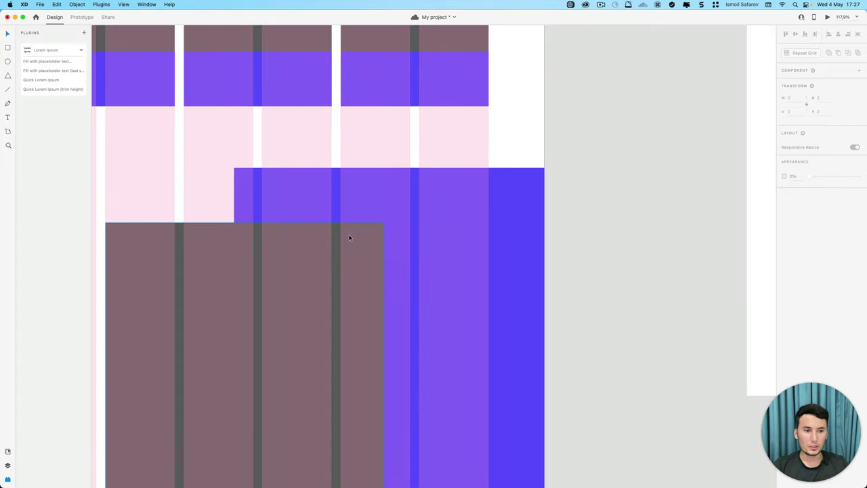
pyautogui.hscroll(-5, 348, 238)
pyautogui.hscroll(-2, 349, 238)
pyautogui.click(166, 239)
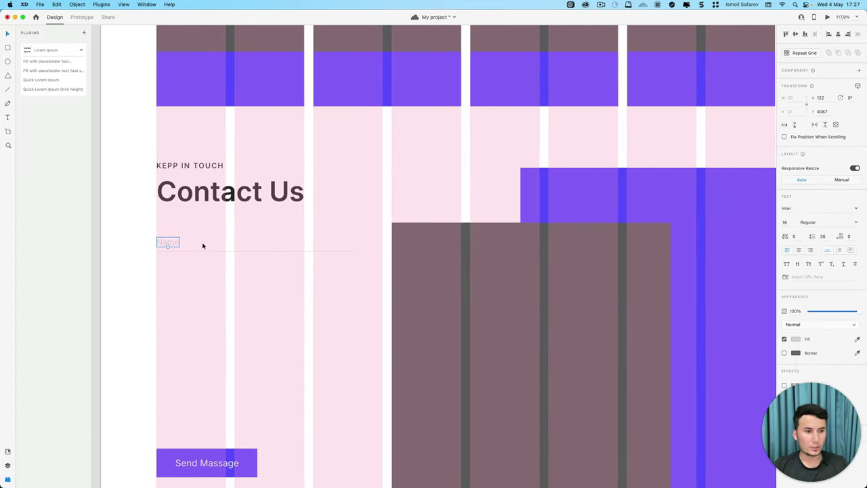
pyautogui.hscroll(-1, 364, 267)
pyautogui.hscroll(-8, 364, 268)
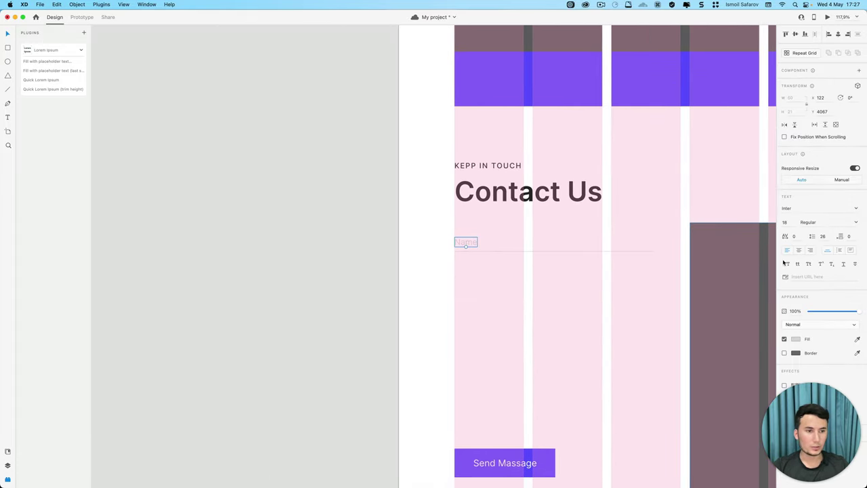
pyautogui.click(795, 221)
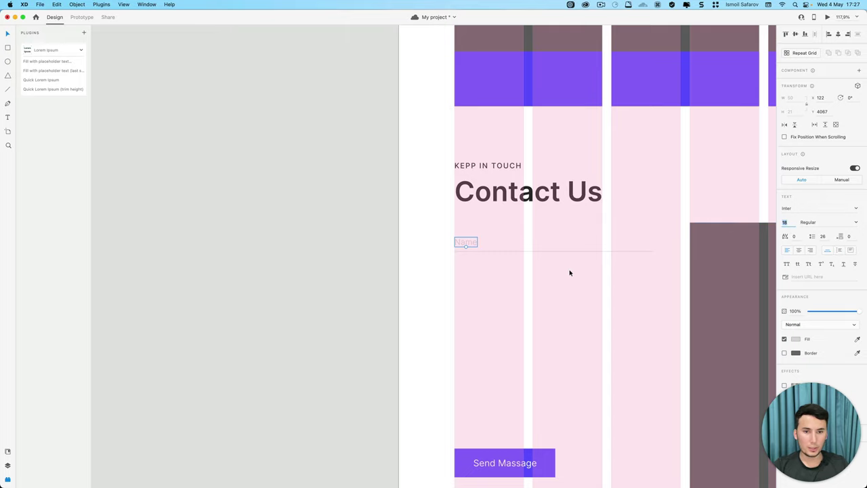
# Nudge the thin line to sit slightly below Name, at Y 4108.
pyautogui.click(488, 251)
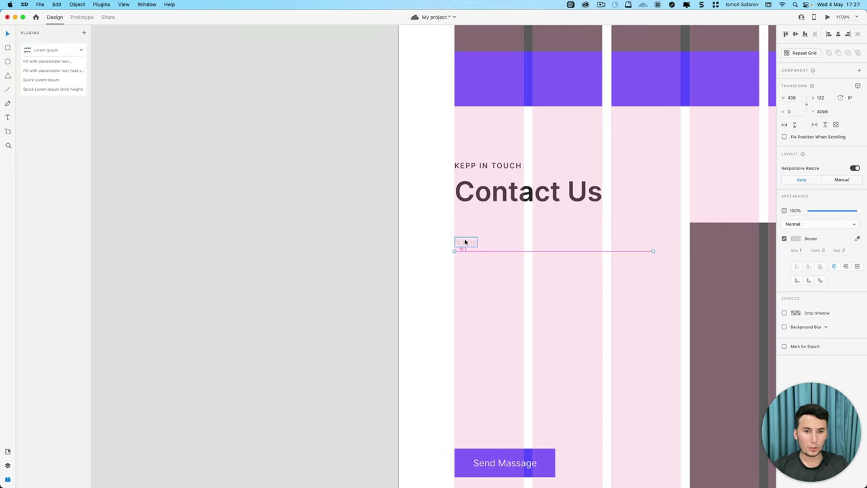
pyautogui.hotkey('shift', 'Up')
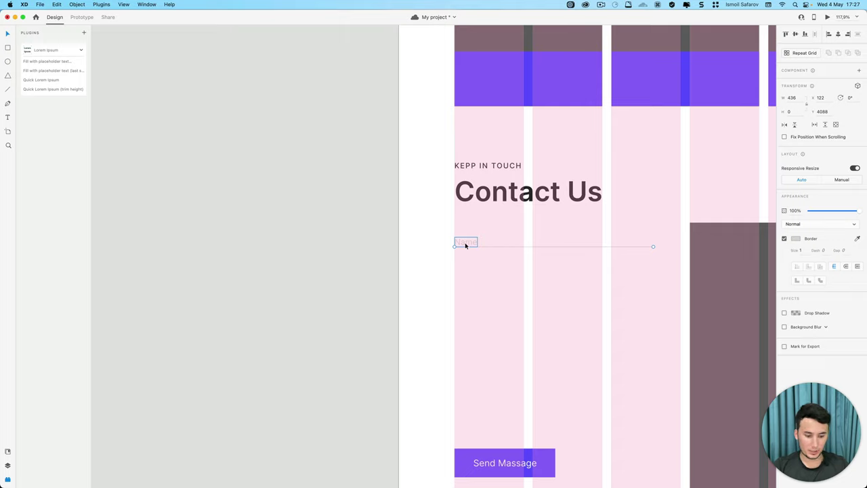
pyautogui.hotkey('shift', 'Up')
pyautogui.hotkey('shift', 'Down')
pyautogui.hotkey('shift', 'Up')
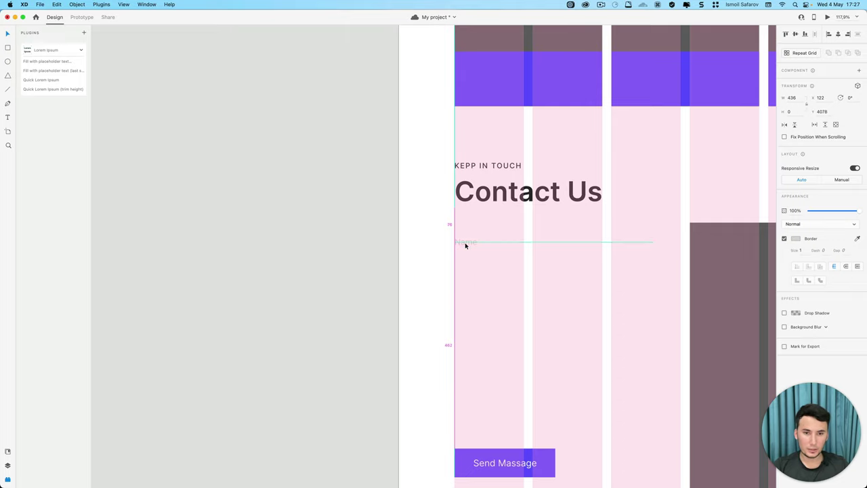
pyautogui.hotkey('shift', 'Up')
pyautogui.hotkey('shift', 'Down')
pyautogui.hotkey('shift', 'Down')
pyautogui.hotkey('shift', 'Down')
pyautogui.hotkey('shift', 'Down')
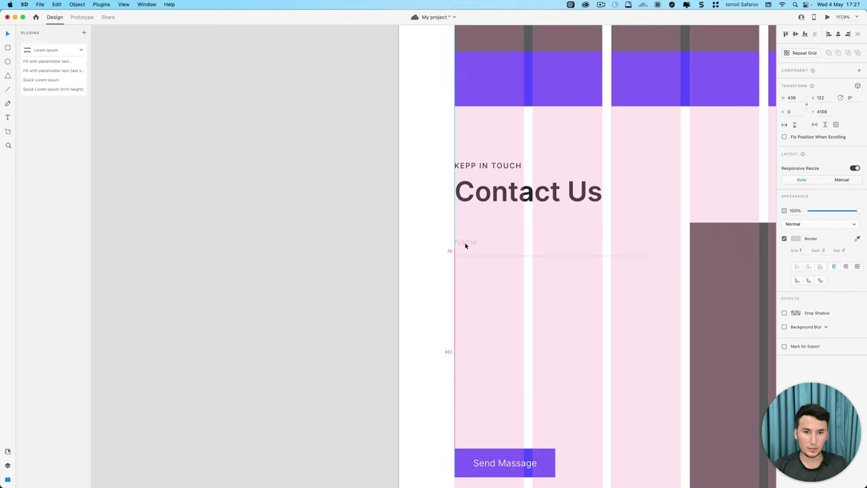
pyautogui.click(444, 275)
pyautogui.scroll(2, 442, 275)
pyautogui.scroll(-2, 441, 273)
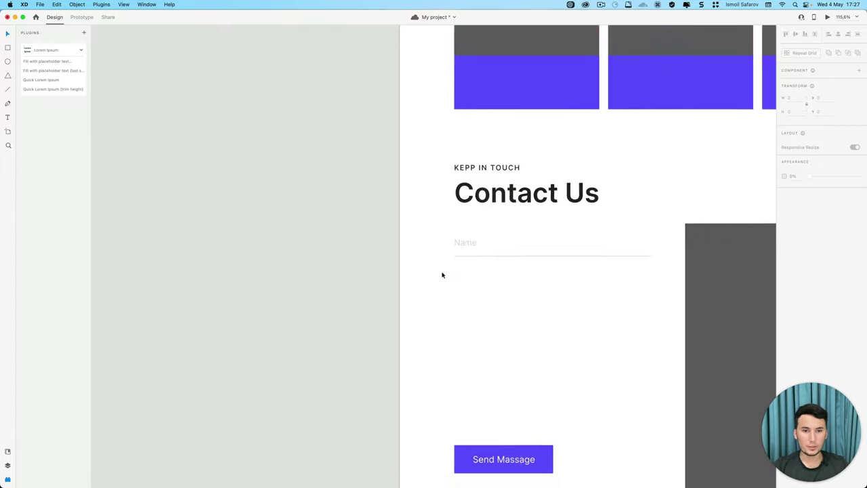
pyautogui.hscroll(5, 473, 273)
pyautogui.moveTo(376, 250); pyautogui.dragTo(406, 248)
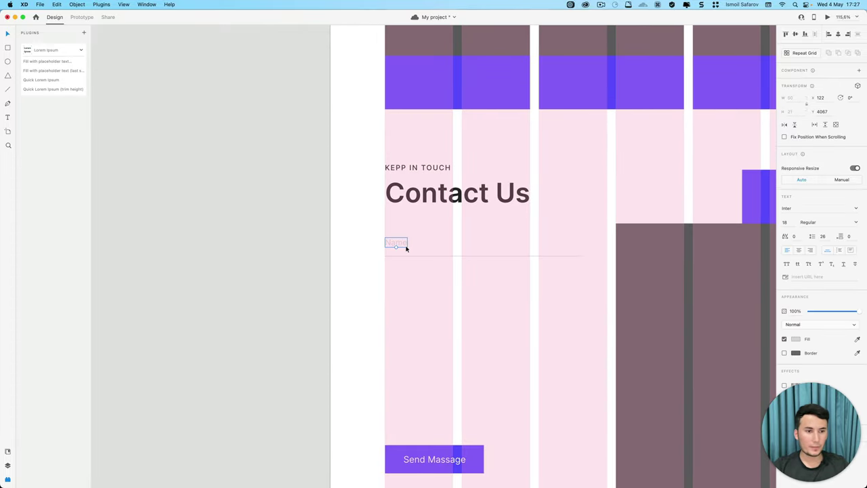
pyautogui.click(832, 18)
pyautogui.scroll(-5, 295, 241)
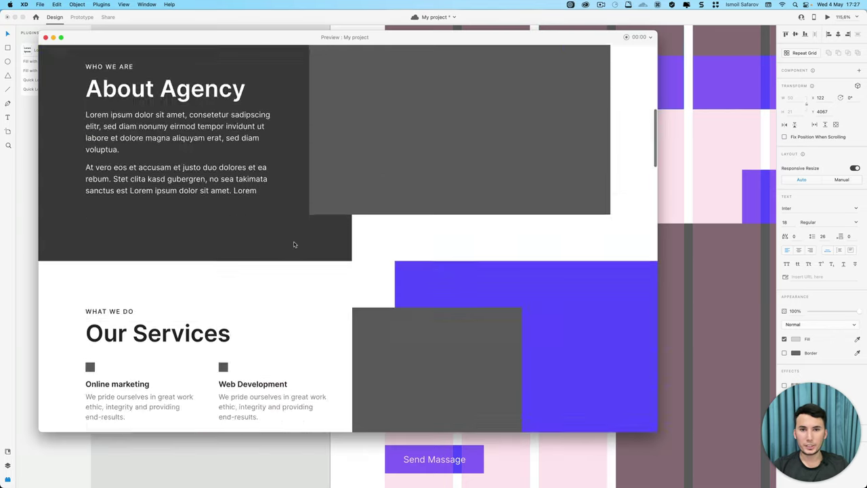
pyautogui.scroll(-5, 294, 244)
pyautogui.scroll(-2, 294, 244)
pyautogui.scroll(-3, 294, 245)
pyautogui.scroll(-5, 295, 244)
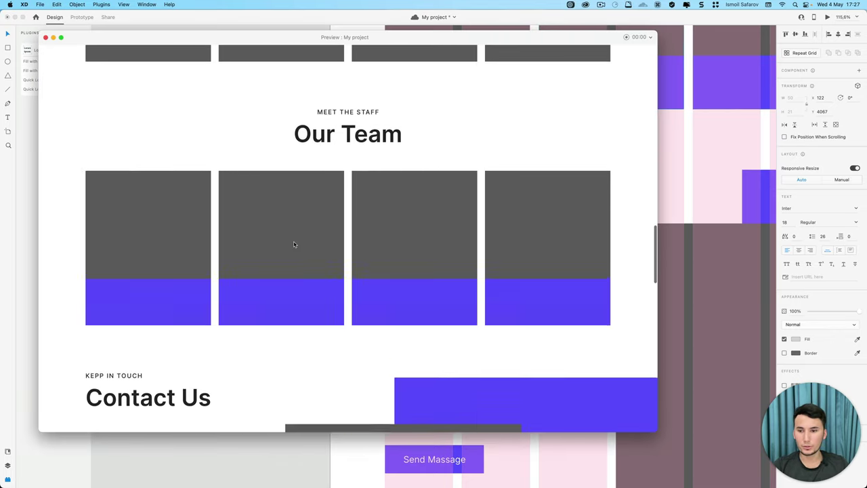
pyautogui.scroll(-1, 294, 245)
pyautogui.scroll(-5, 294, 244)
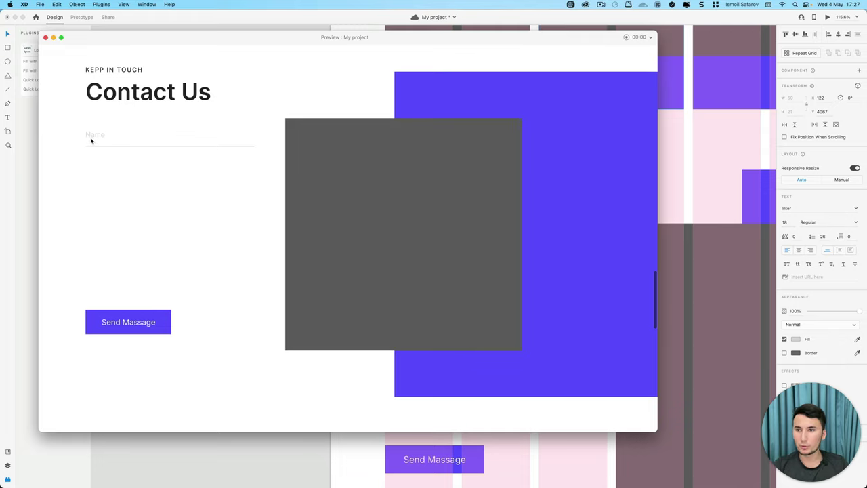
# Save the Website Design description's #898989 grey as a swatch.
pyautogui.click(45, 37)
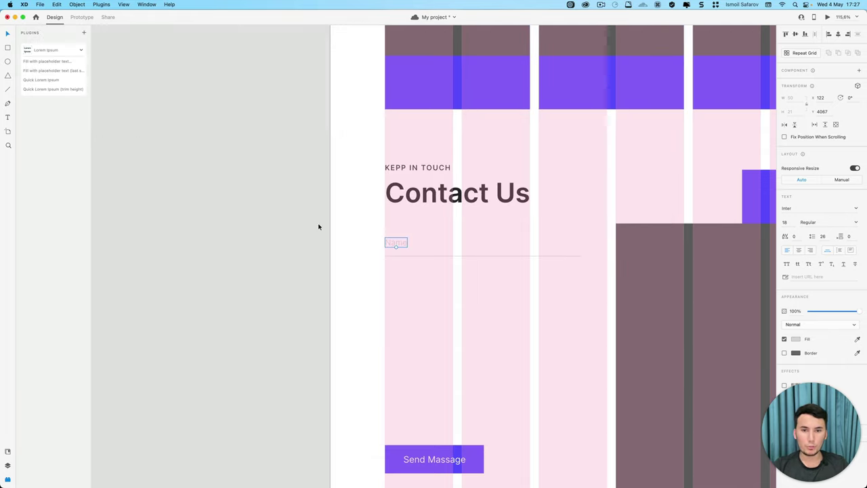
pyautogui.click(795, 341)
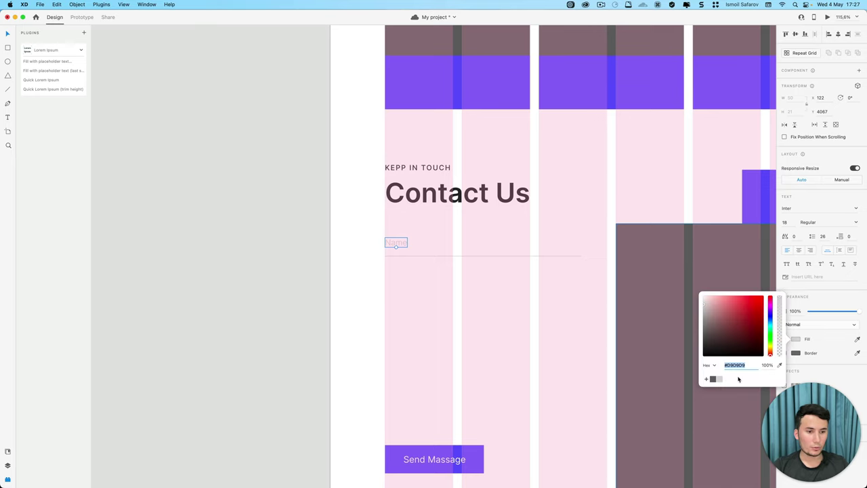
pyautogui.scroll(2, 602, 256)
pyautogui.scroll(5, 519, 242)
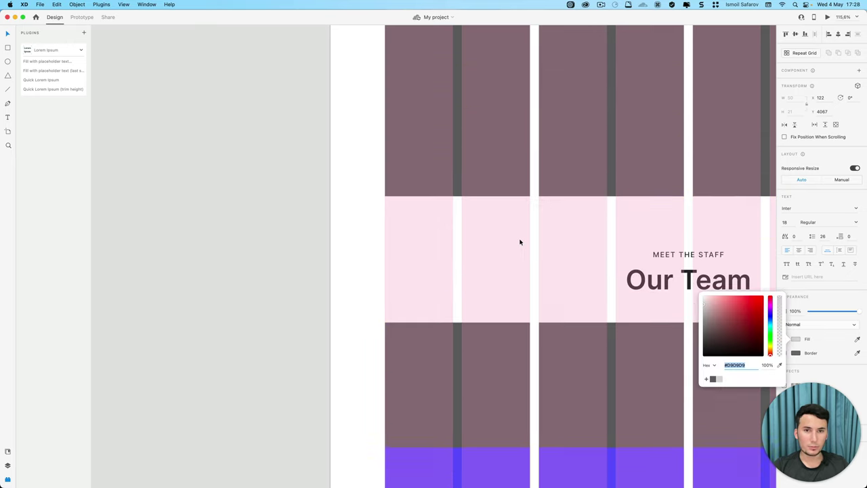
pyautogui.scroll(5, 519, 242)
pyautogui.scroll(3, 502, 223)
pyautogui.click(468, 196)
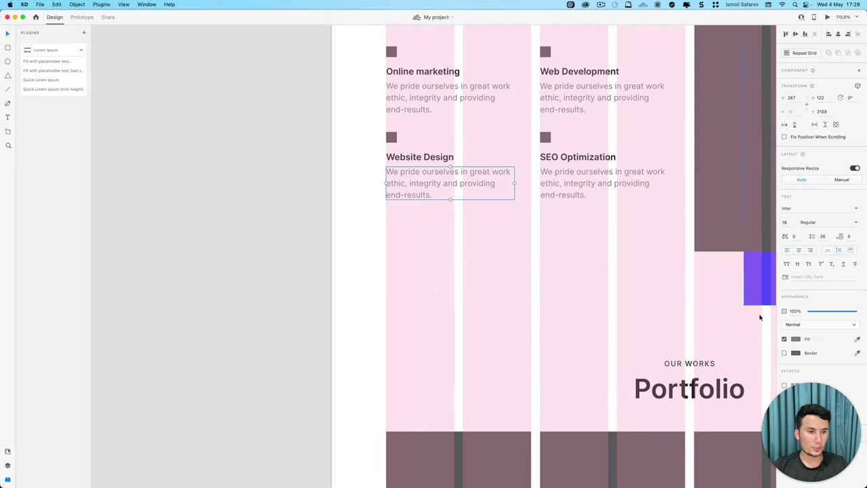
pyautogui.click(795, 340)
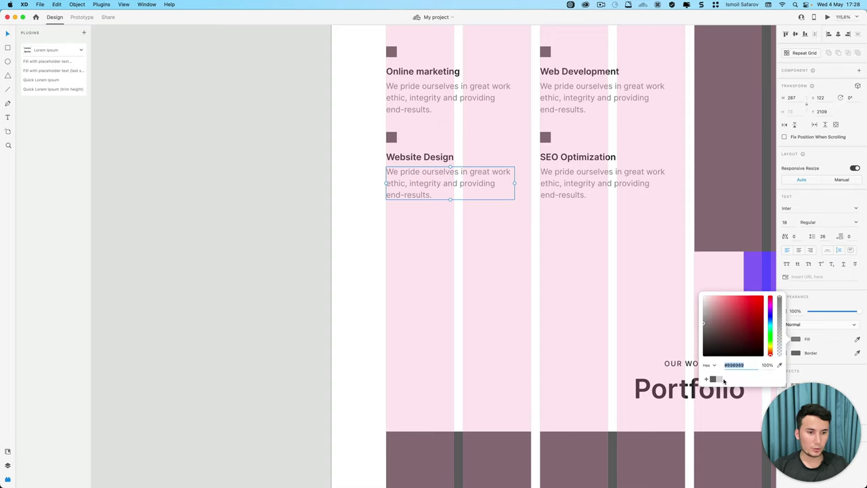
pyautogui.click(706, 380)
# Apply the saved #898989 grey to the Name label's fill.
pyautogui.scroll(-2, 287, 223)
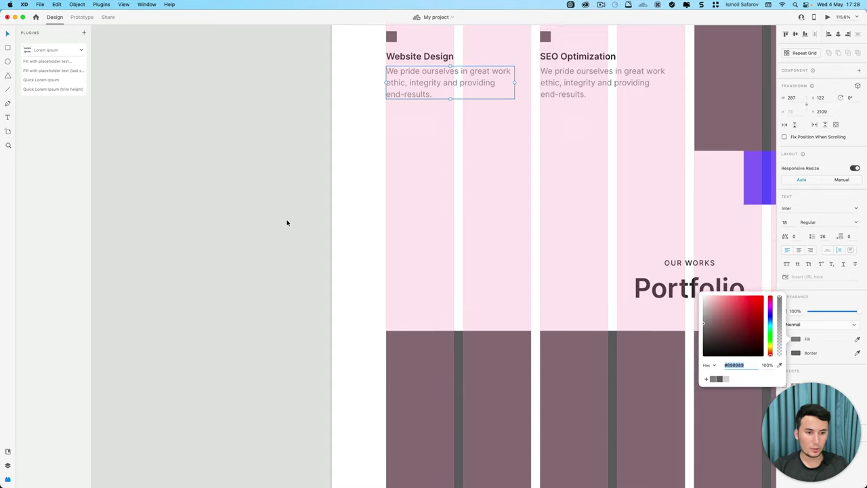
pyautogui.scroll(-8, 352, 271)
pyautogui.scroll(-1, 421, 307)
pyautogui.click(396, 306)
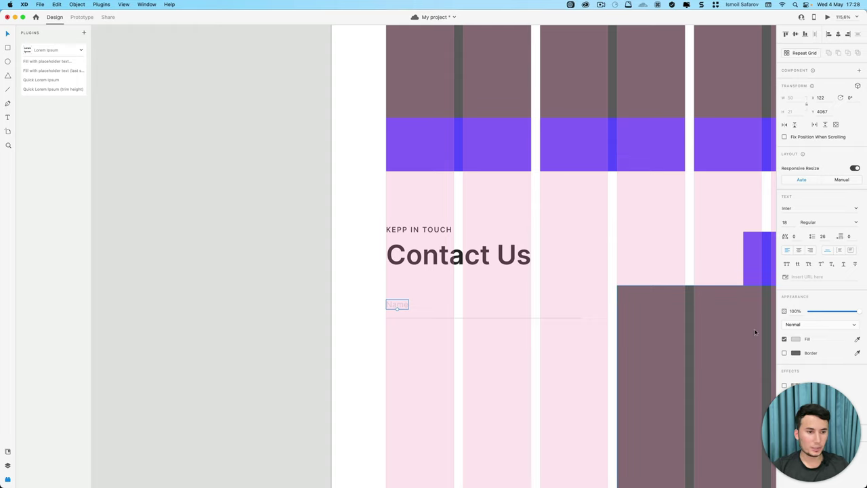
pyautogui.click(796, 339)
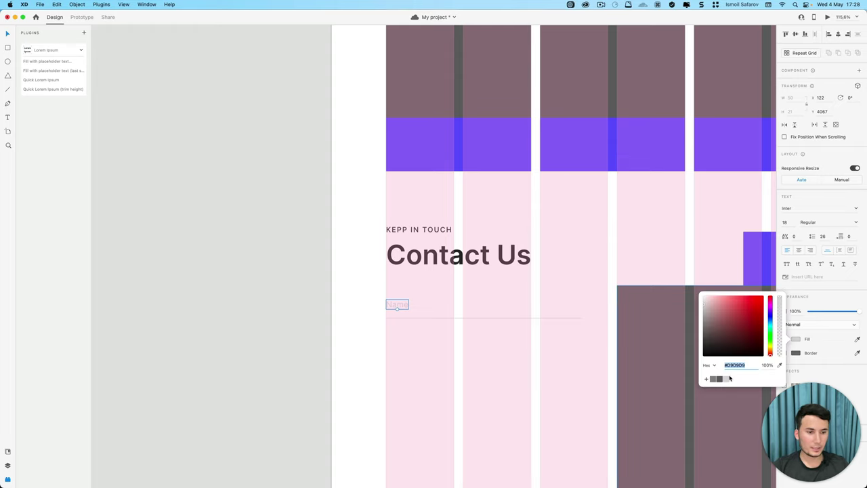
pyautogui.click(715, 380)
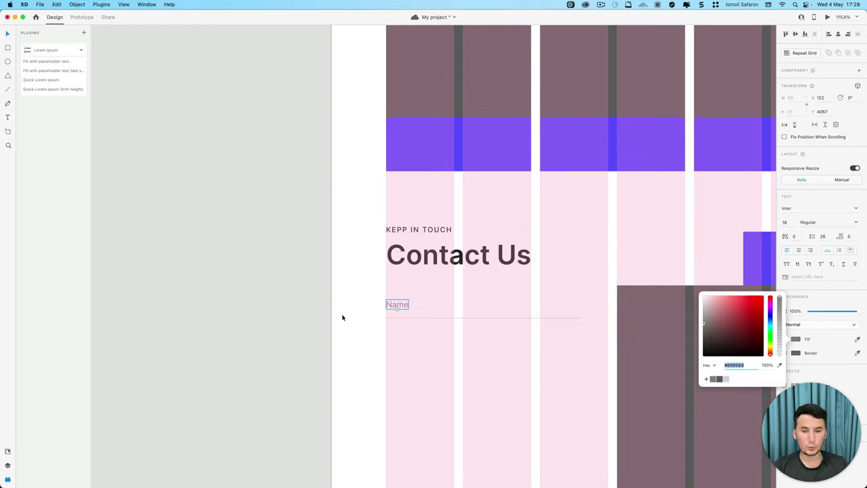
# Preview the page, then darken the Name label's grey fill.
pyautogui.click(829, 19)
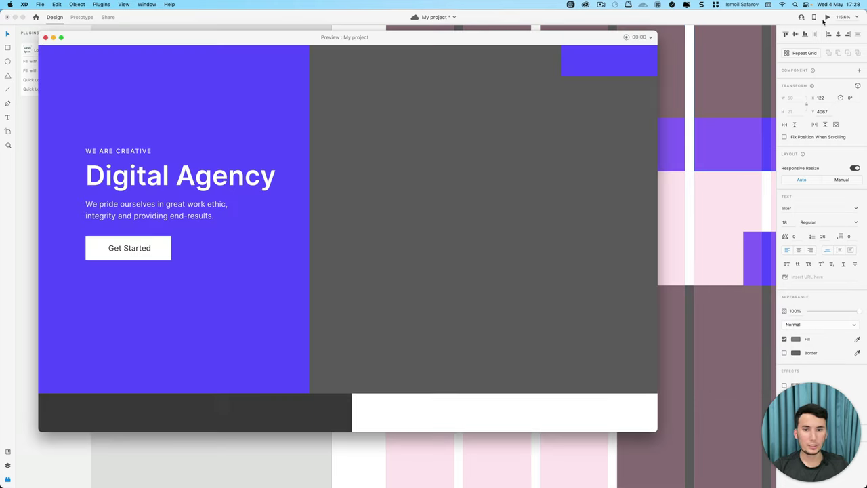
pyautogui.scroll(-5, 141, 273)
pyautogui.scroll(-5, 144, 274)
pyautogui.scroll(-3, 144, 274)
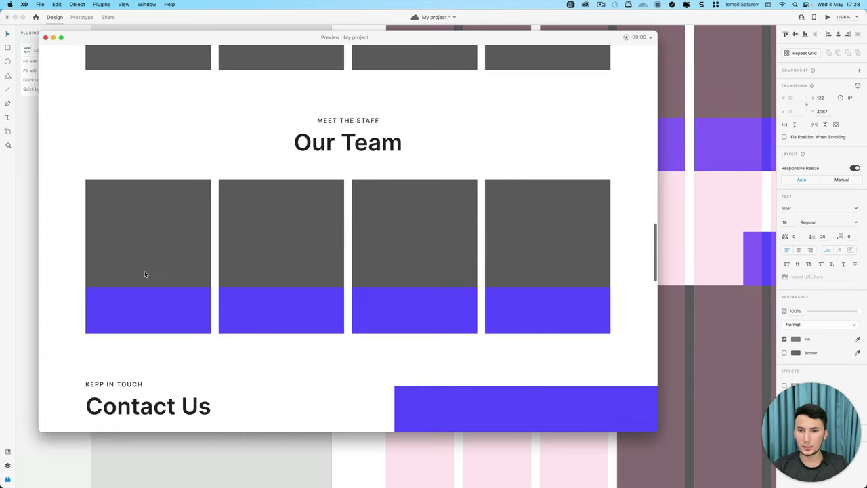
pyautogui.scroll(-5, 145, 274)
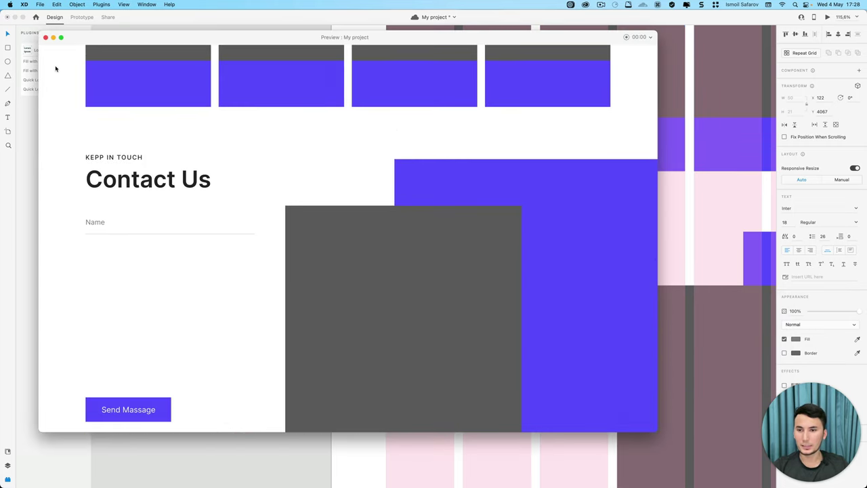
pyautogui.click(45, 37)
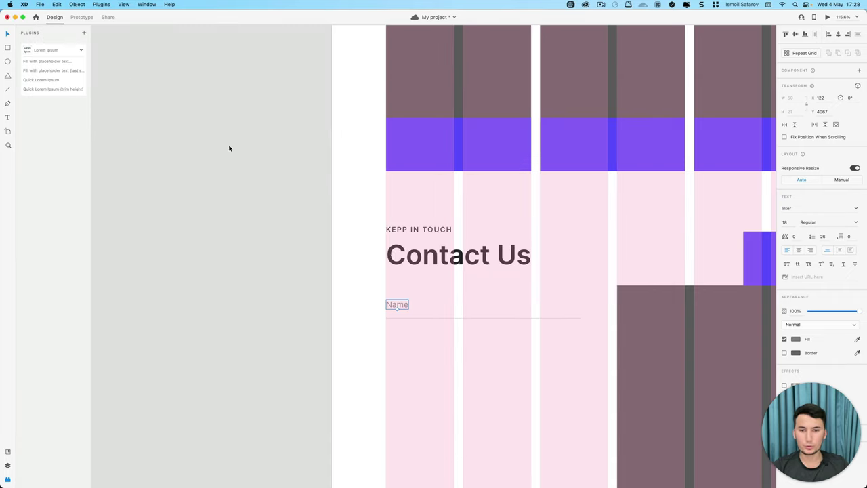
pyautogui.click(795, 340)
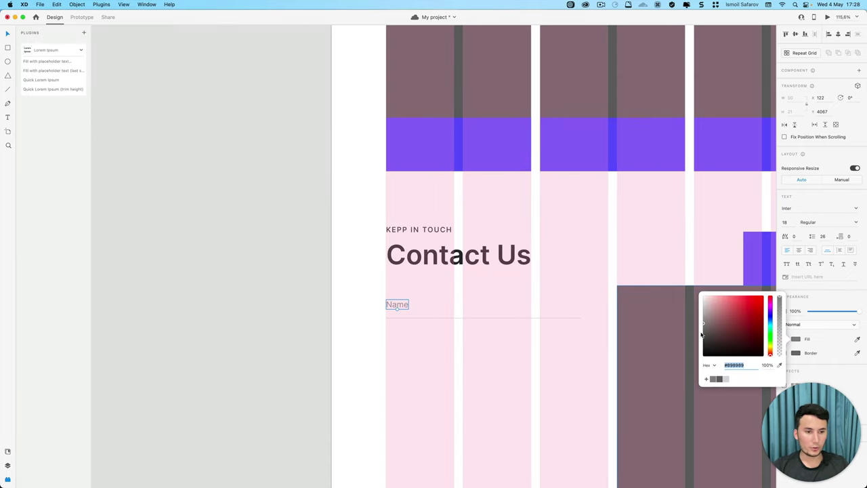
pyautogui.moveTo(704, 326); pyautogui.dragTo(702, 332)
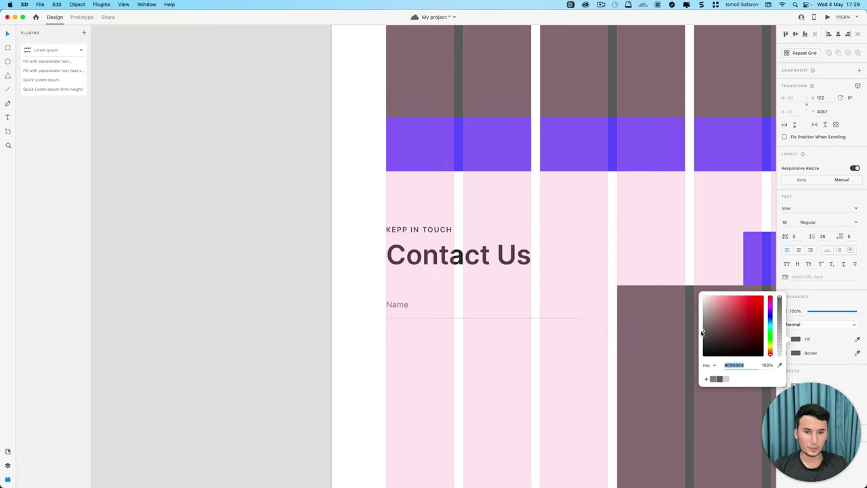
# Preview the darker label, then lighten the Name label's fill to #ADADAD.
pyautogui.click(827, 17)
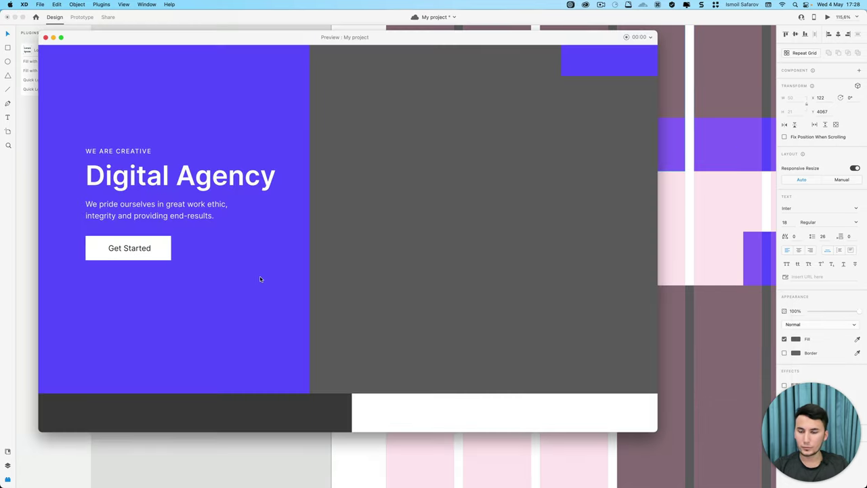
pyautogui.scroll(-5, 262, 280)
pyautogui.scroll(-5, 254, 285)
pyautogui.scroll(-2, 251, 287)
pyautogui.scroll(-5, 242, 300)
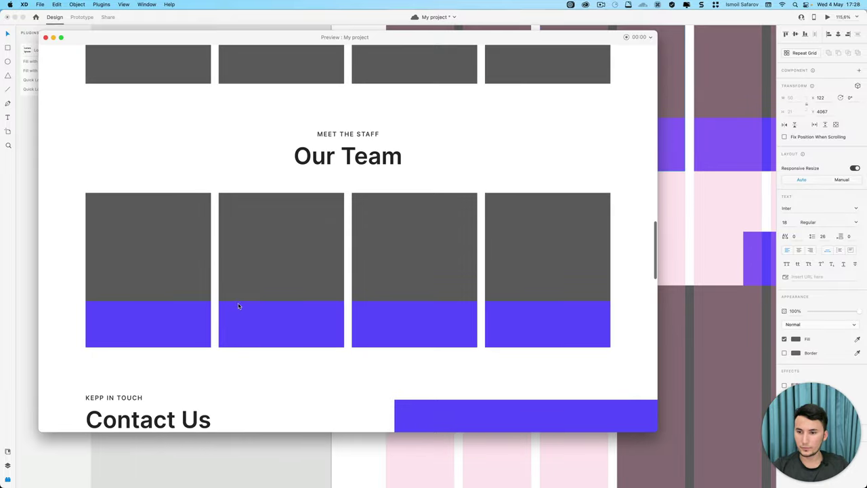
pyautogui.scroll(-5, 240, 306)
pyautogui.scroll(-1, 239, 306)
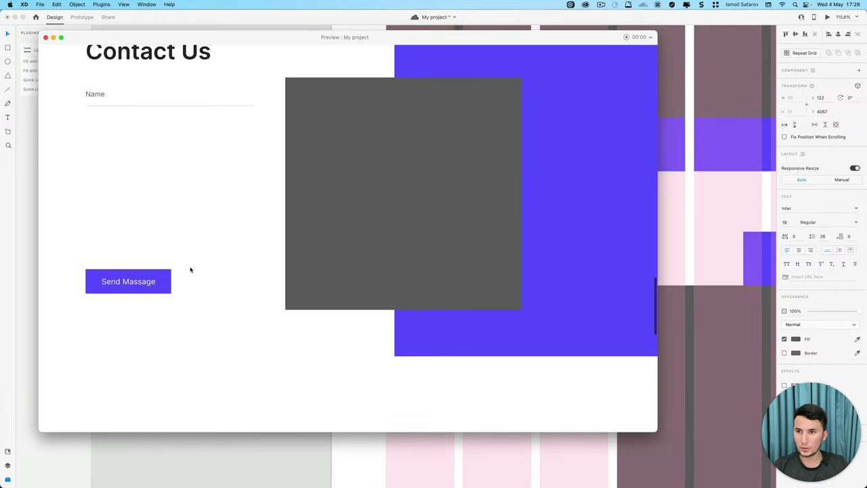
pyautogui.click(45, 39)
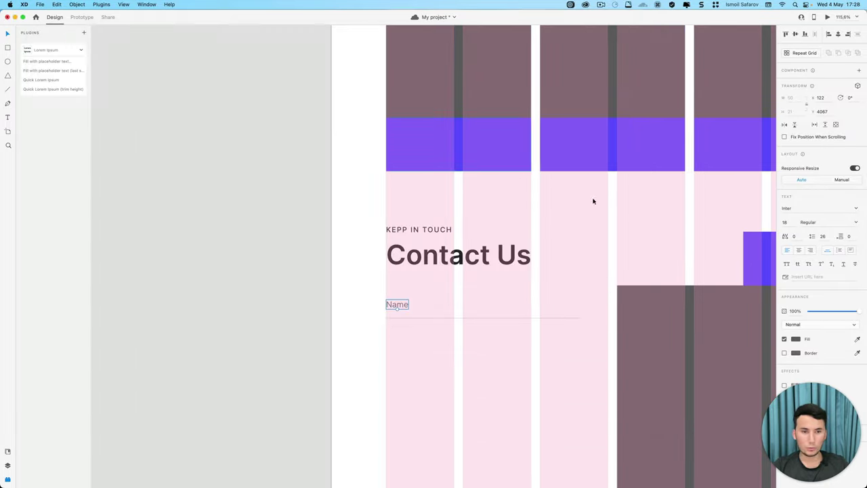
pyautogui.click(795, 339)
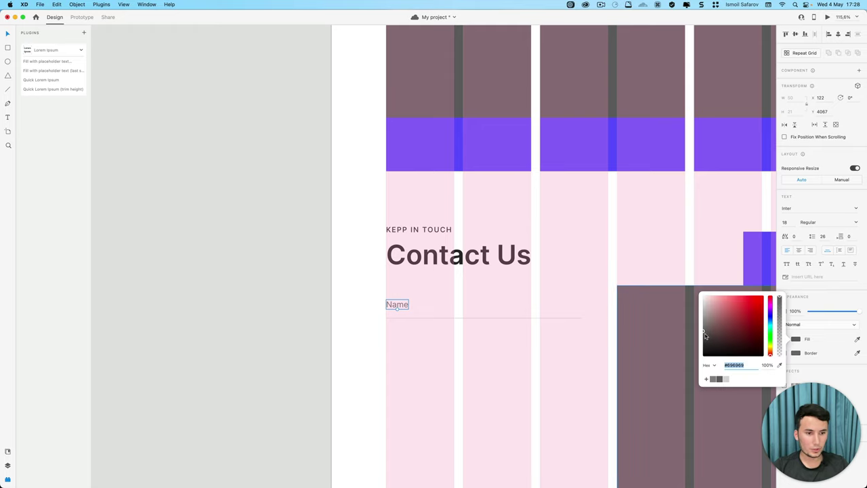
pyautogui.moveTo(704, 336); pyautogui.dragTo(695, 318)
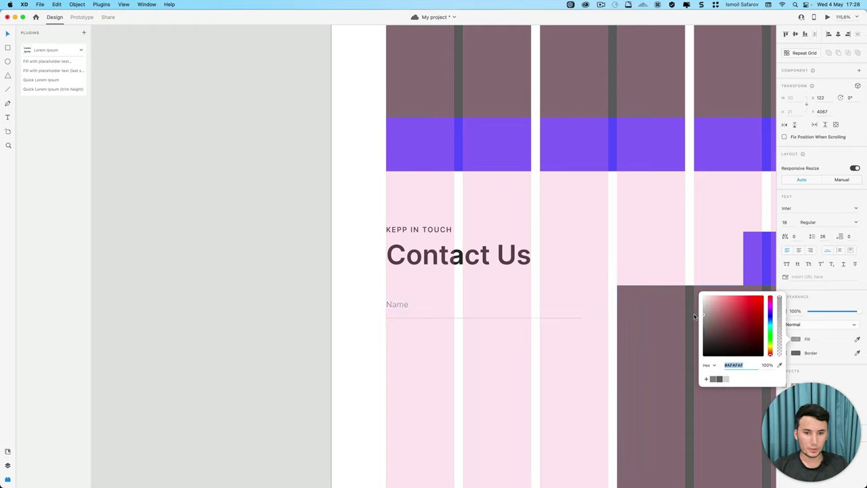
# Preview the #ADADAD label and delete an unwanted saved colour swatch.
pyautogui.click(827, 17)
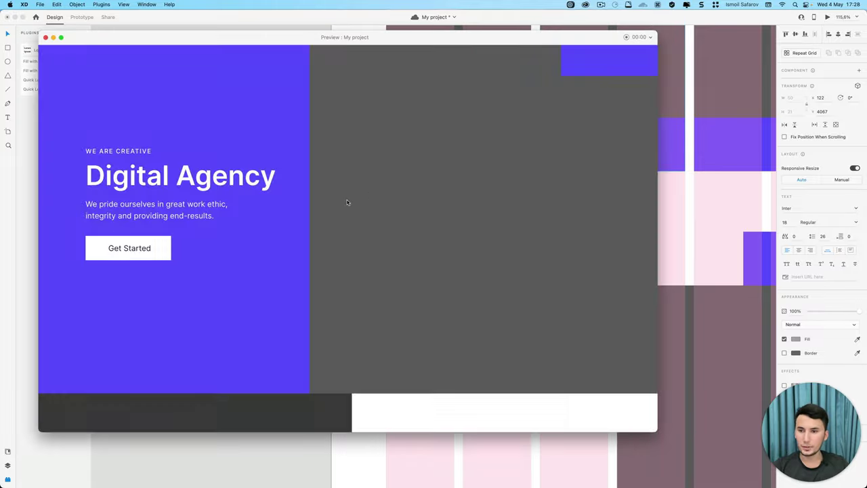
pyautogui.scroll(-10, 353, 210)
pyautogui.scroll(-10, 358, 225)
pyautogui.scroll(5, 358, 227)
pyautogui.scroll(5, 355, 226)
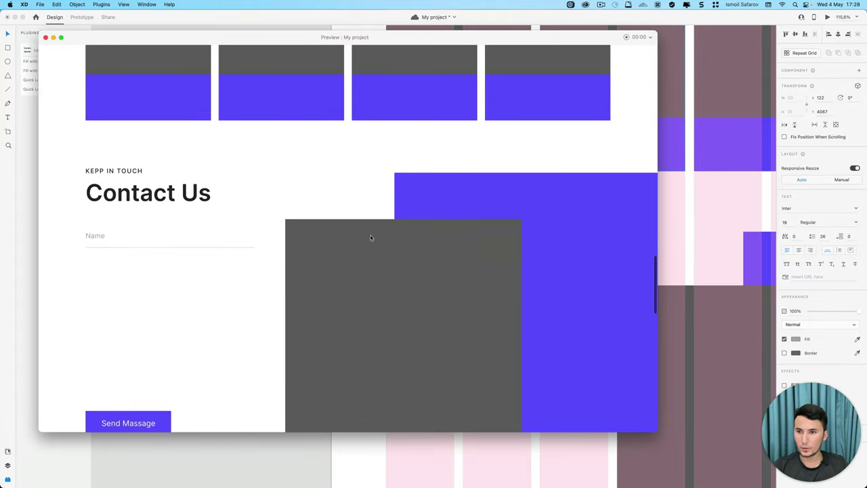
pyautogui.click(44, 37)
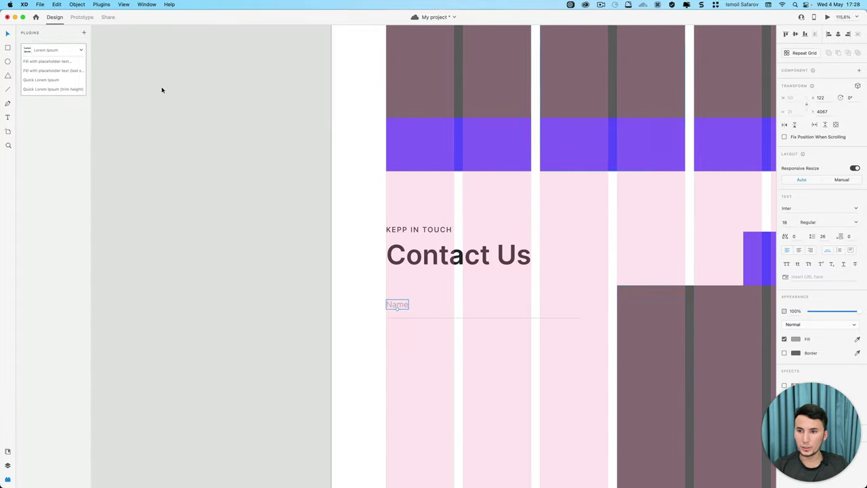
pyautogui.click(795, 339)
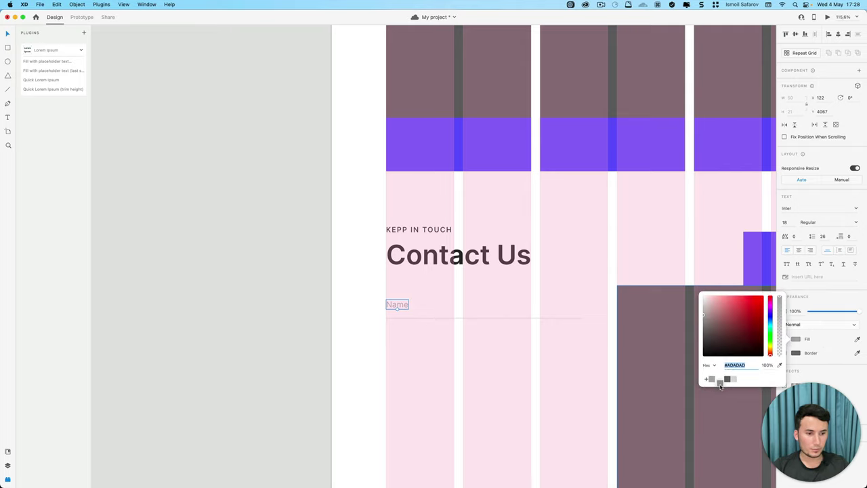
pyautogui.moveTo(721, 381); pyautogui.dragTo(722, 406)
# Check the line's border colour and duplicate the Name field 32 px below.
pyautogui.click(442, 318)
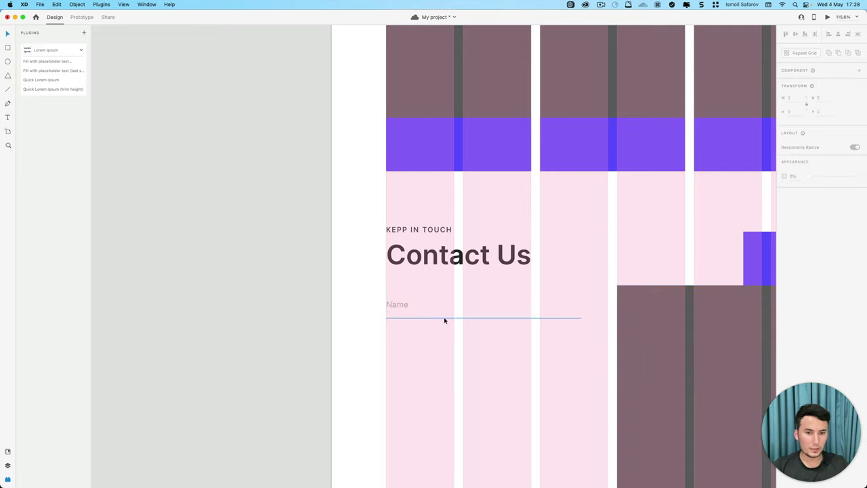
pyautogui.click(796, 239)
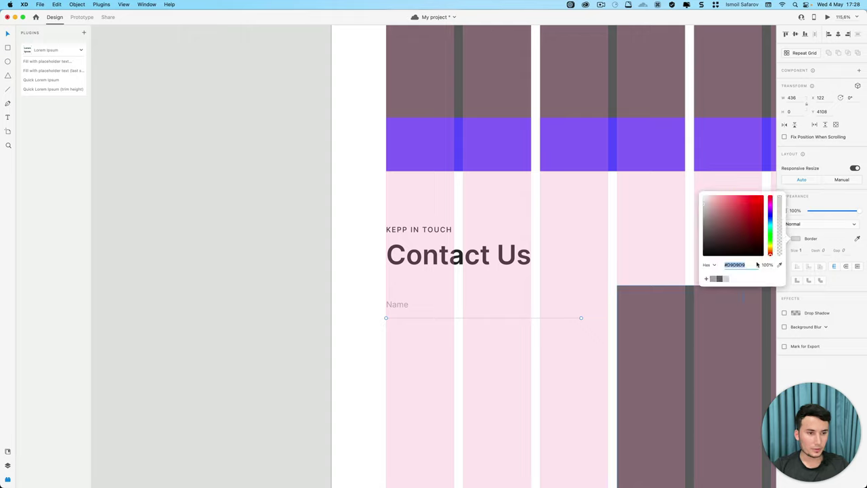
pyautogui.click(497, 381)
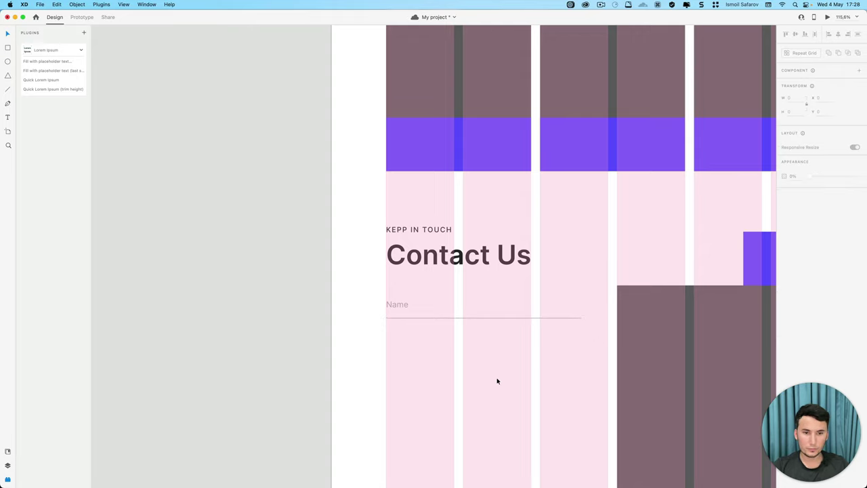
pyautogui.moveTo(374, 338)
pyautogui.mouseDown()
pyautogui.moveTo(412, 302)
pyautogui.moveTo(403, 342)
pyautogui.mouseUp()
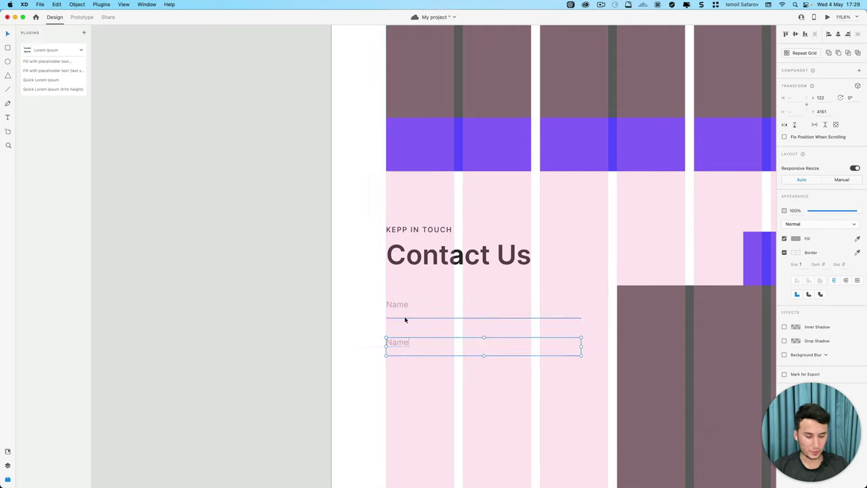
# Turn the copied Name field into a four-row repeat grid and ungroup it.
pyautogui.press('Up')
pyautogui.press('Up')
pyautogui.press('Up')
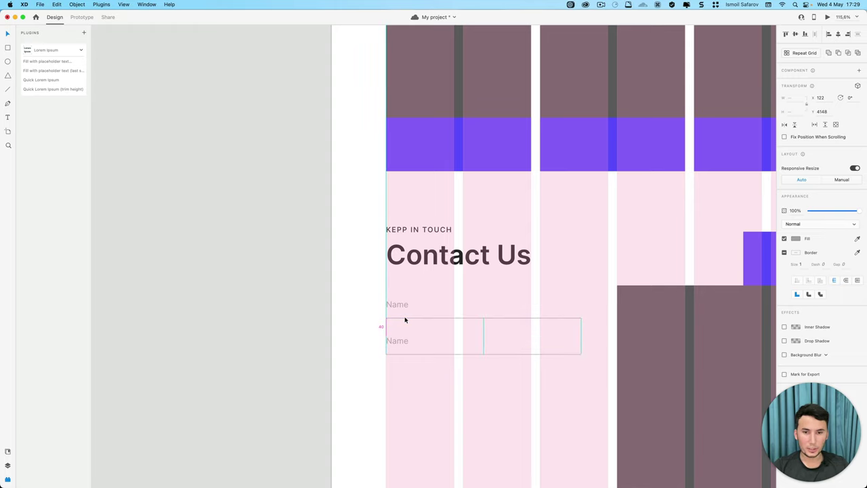
pyautogui.click(404, 326)
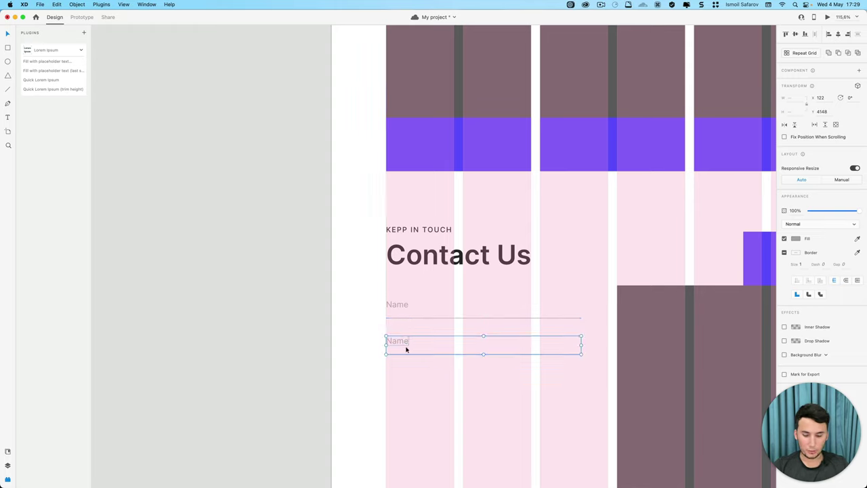
pyautogui.press('super+r')
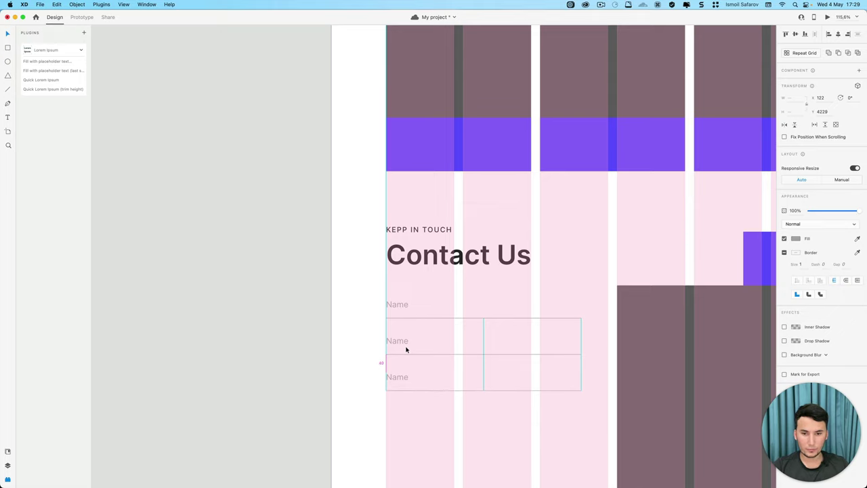
pyautogui.press('super+shift+g')
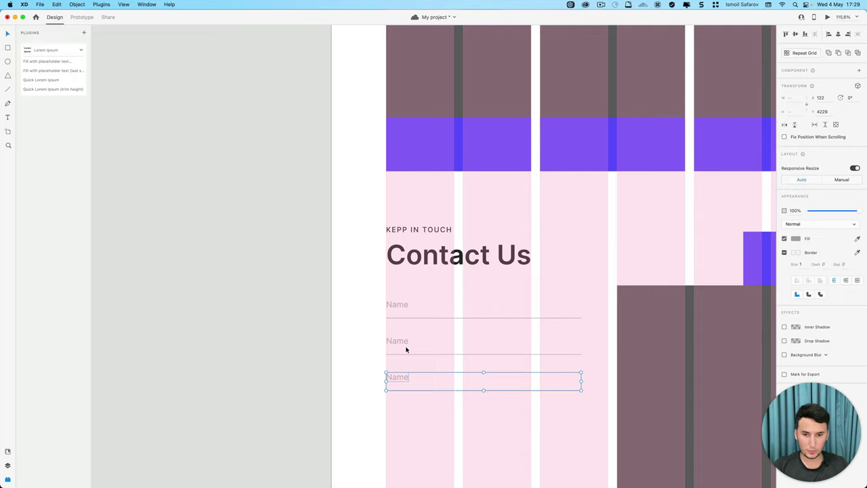
pyautogui.press('super+z')
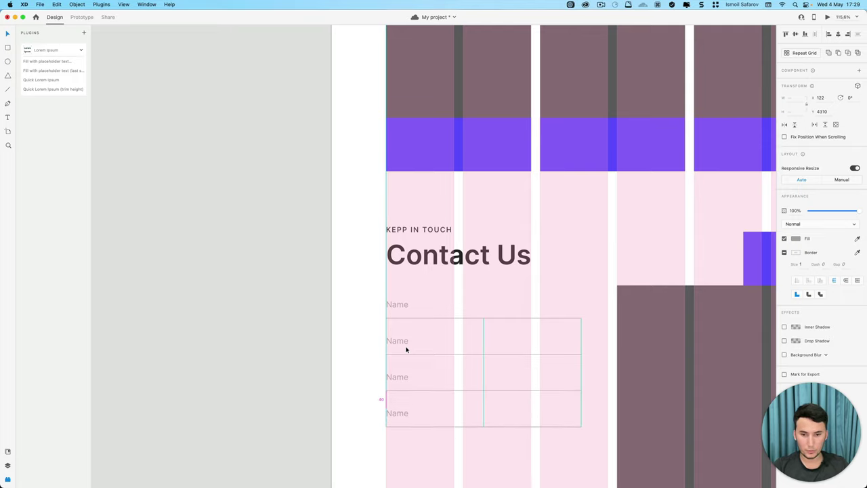
pyautogui.hscroll(10, 330, 354)
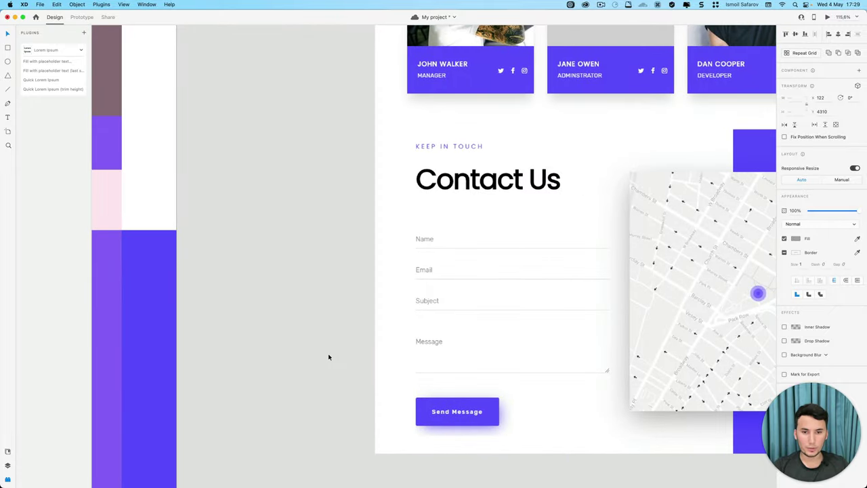
# Relabel the second and third fields as Email and Subject.
pyautogui.hscroll(-10, 330, 356)
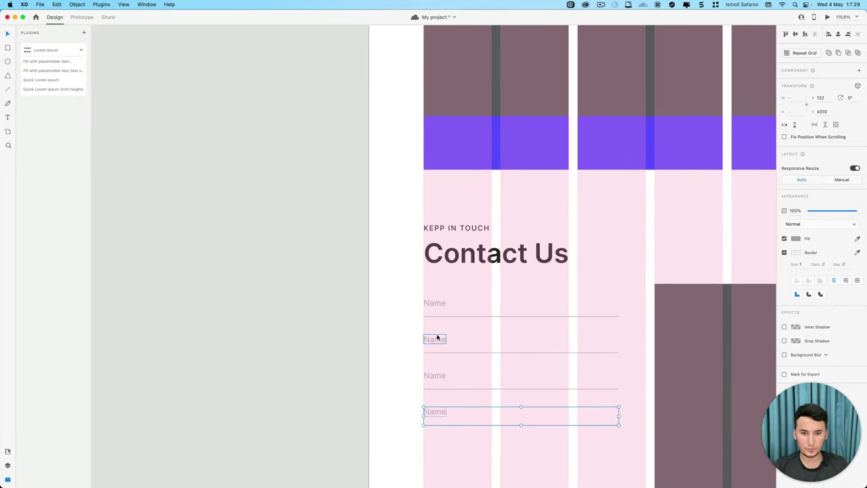
pyautogui.doubleClick(435, 339)
pyautogui.write('Email')
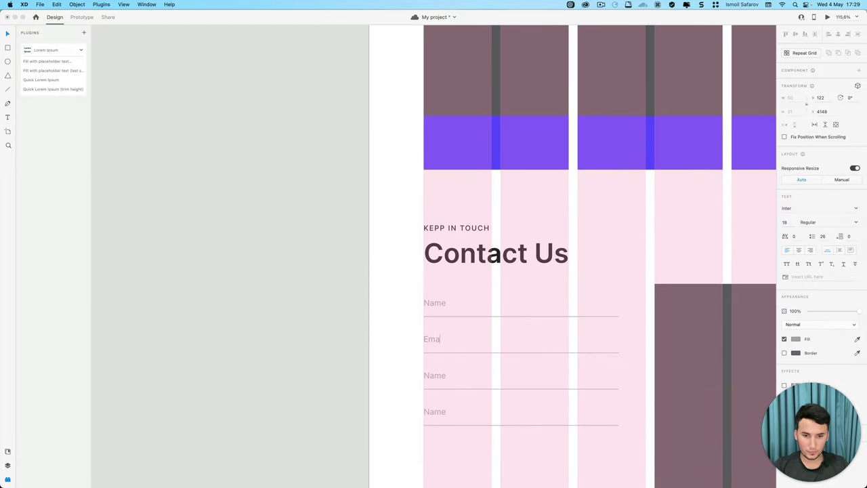
pyautogui.doubleClick(432, 374)
pyautogui.write('Su')
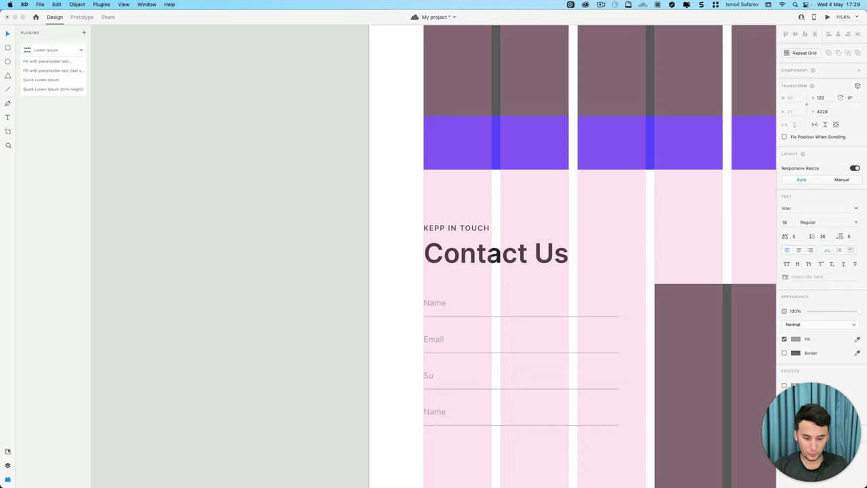
pyautogui.write('bjec')
pyautogui.write('t')
# Relabel the first field Full Name and the fourth Massage.
pyautogui.doubleClick(443, 303)
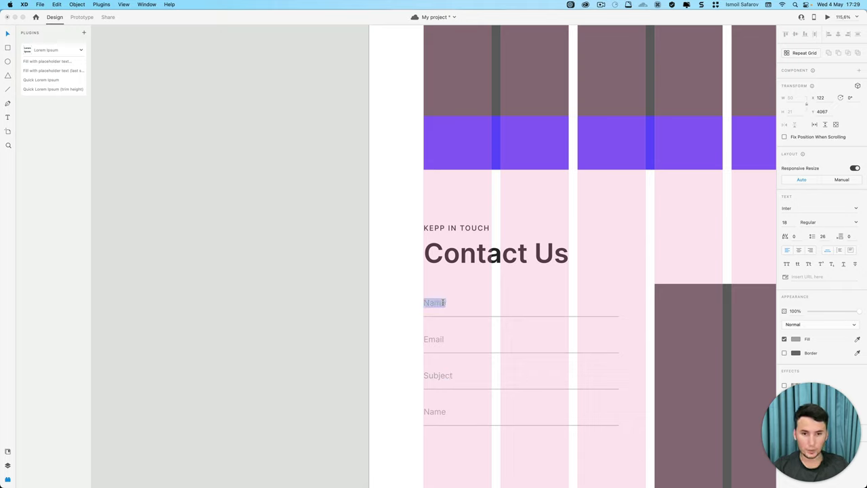
pyautogui.click(425, 303)
pyautogui.write('Full')
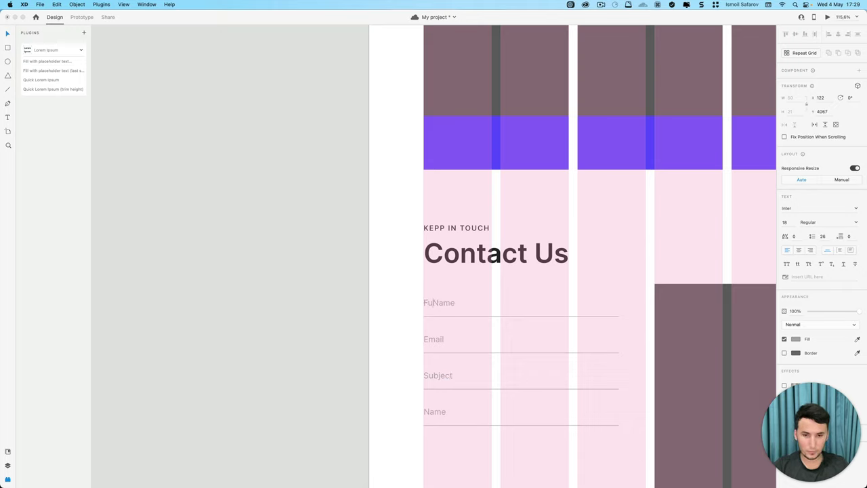
pyautogui.press('Escape')
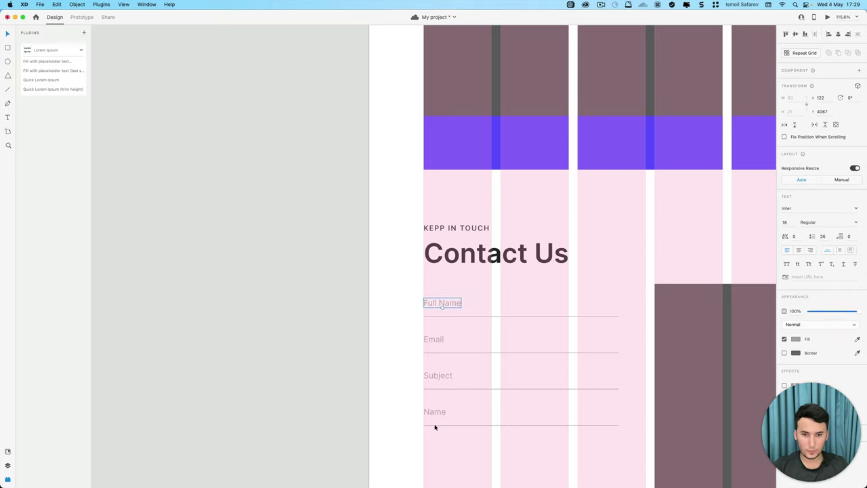
pyautogui.doubleClick(436, 413)
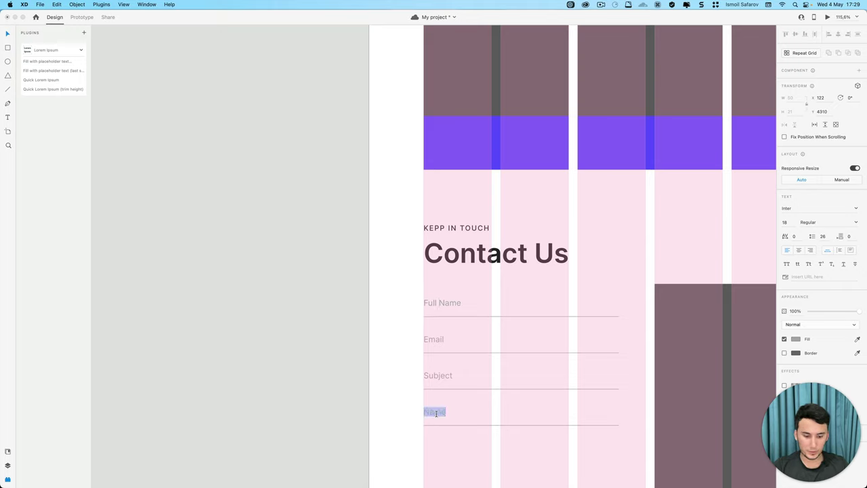
pyautogui.write('Massage')
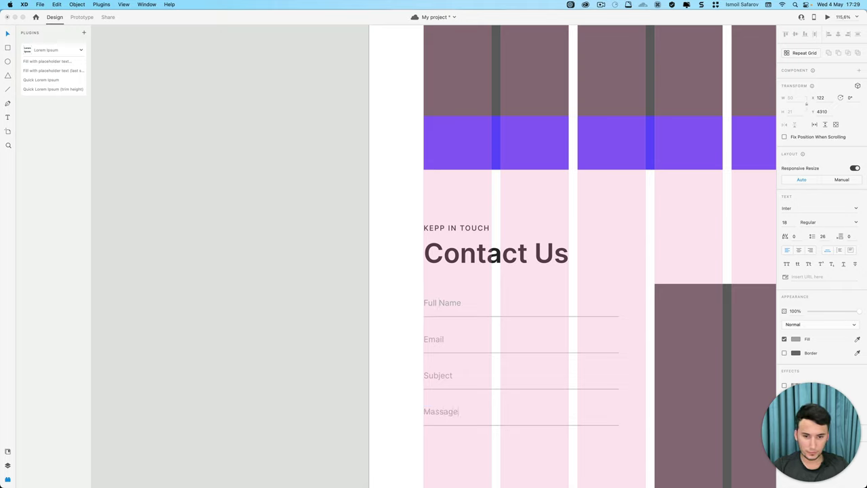
pyautogui.press('Escape')
pyautogui.hscroll(3, 391, 413)
# Nudge the line under Massage down to Y 4381 for a taller message field.
pyautogui.hscroll(5, 380, 399)
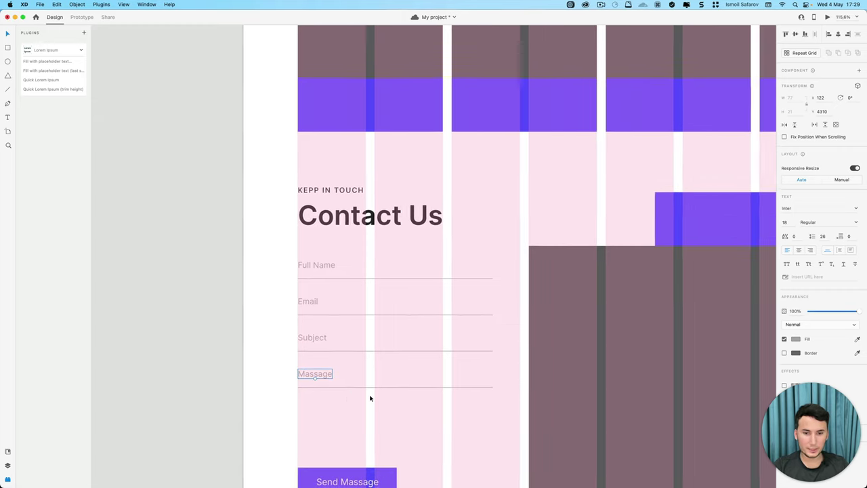
pyautogui.hscroll(10, 369, 397)
pyautogui.hscroll(5, 369, 398)
pyautogui.hscroll(2, 465, 349)
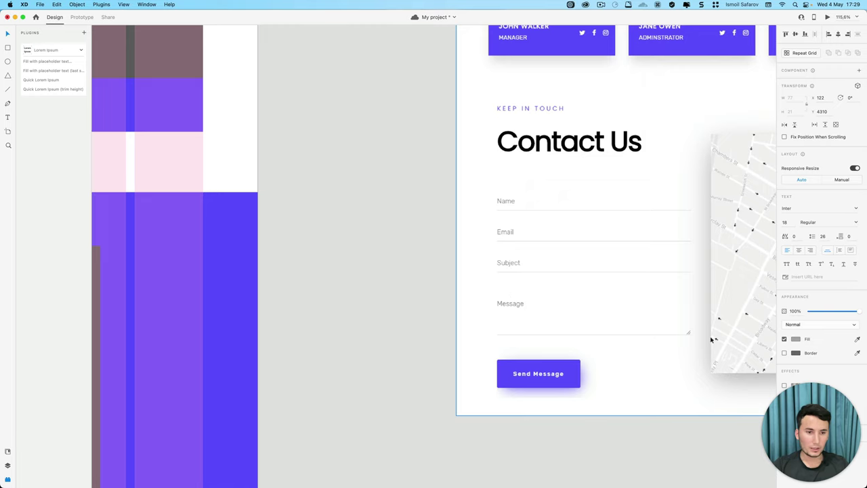
pyautogui.hscroll(-10, 459, 325)
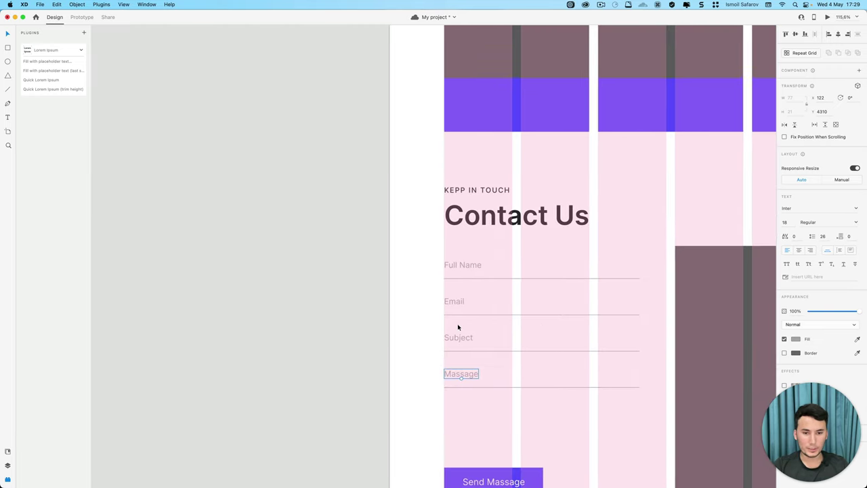
pyautogui.scroll(-2, 451, 329)
pyautogui.scroll(-2, 451, 330)
pyautogui.click(449, 338)
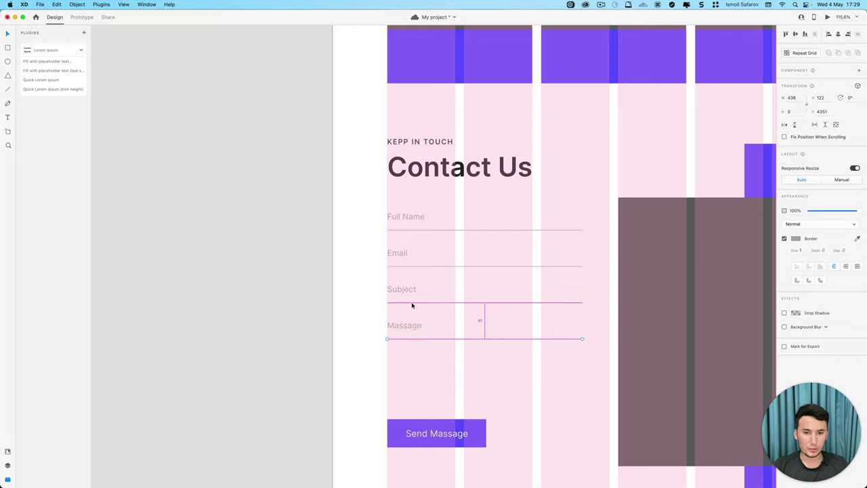
pyautogui.click(405, 324)
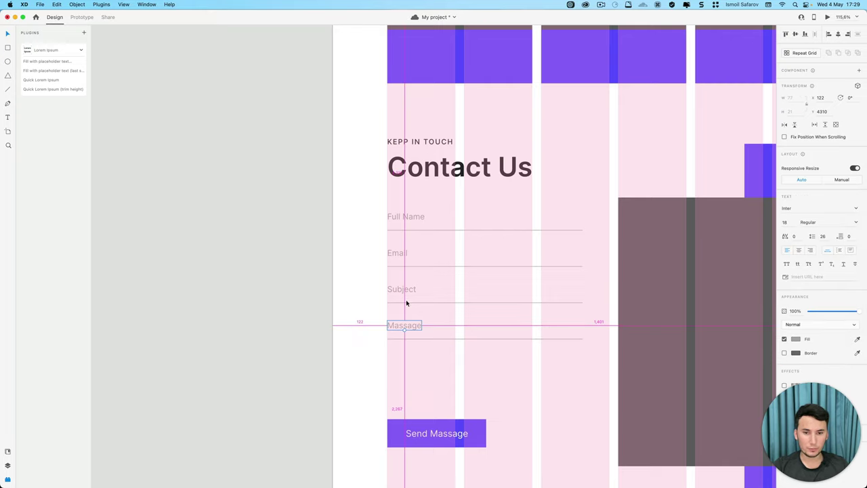
pyautogui.click(468, 339)
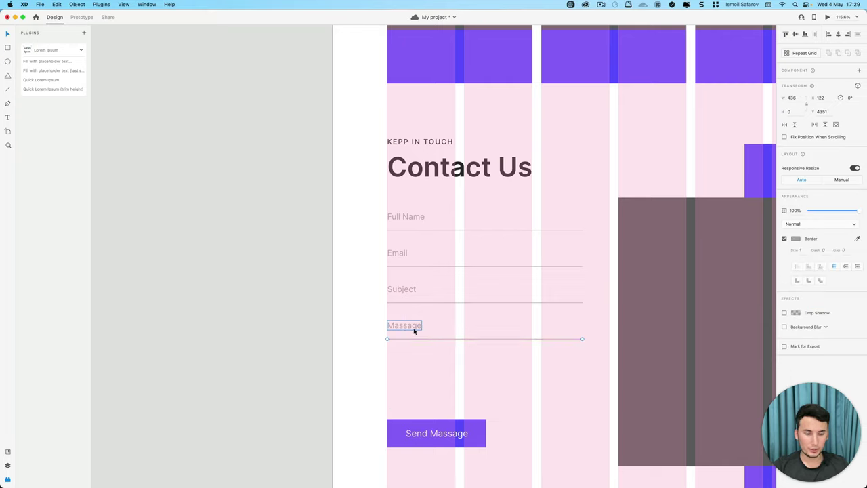
pyautogui.hotkey('shift', 'Down')
pyautogui.hotkey('shift', 'Down')
pyautogui.hotkey('shift', 'Down')
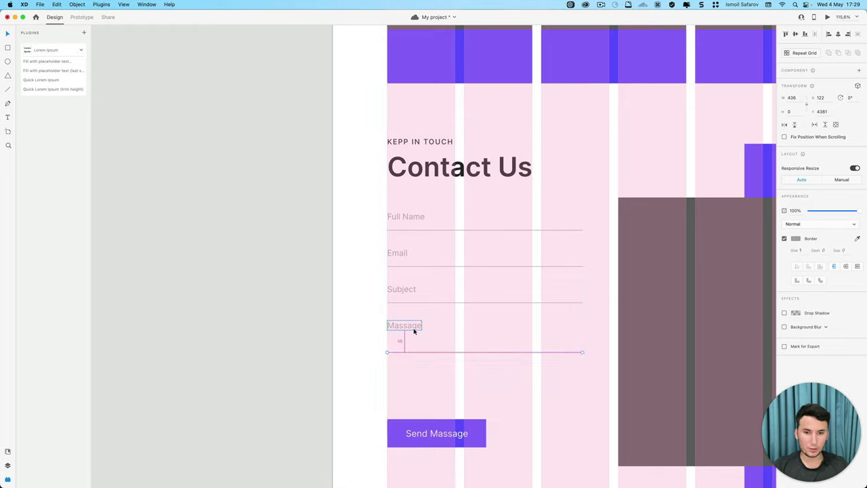
pyautogui.hotkey('shift', 'Down')
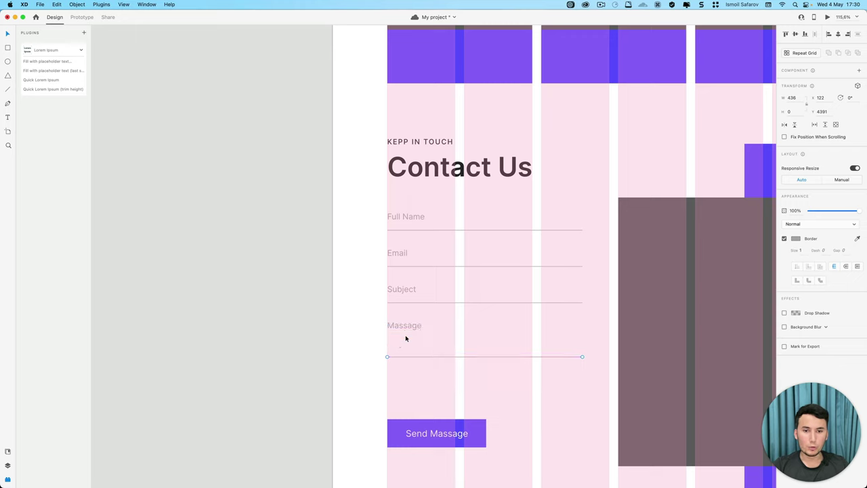
# Copy the Website Design description paragraph into the Contact Us form, positioned below the Massage label.
pyautogui.scroll(5, 413, 332)
pyautogui.scroll(5, 406, 337)
pyautogui.scroll(10, 406, 339)
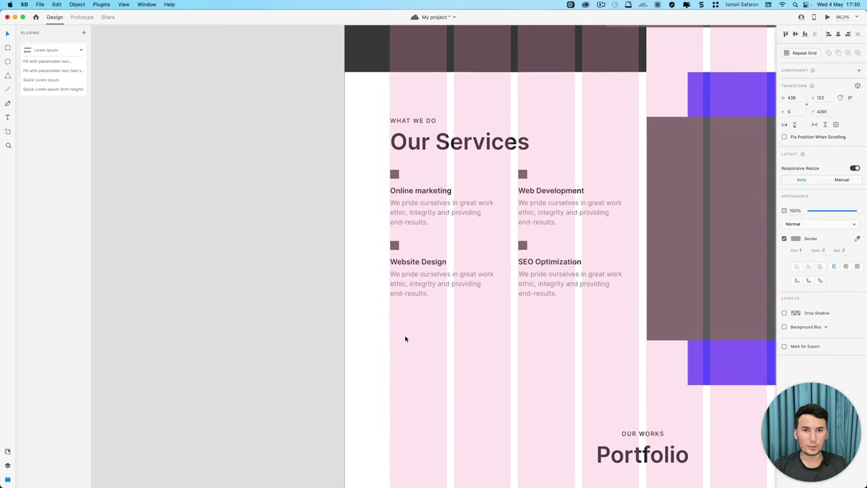
pyautogui.scroll(5, 405, 338)
pyautogui.scroll(-3, 405, 338)
pyautogui.click(410, 331)
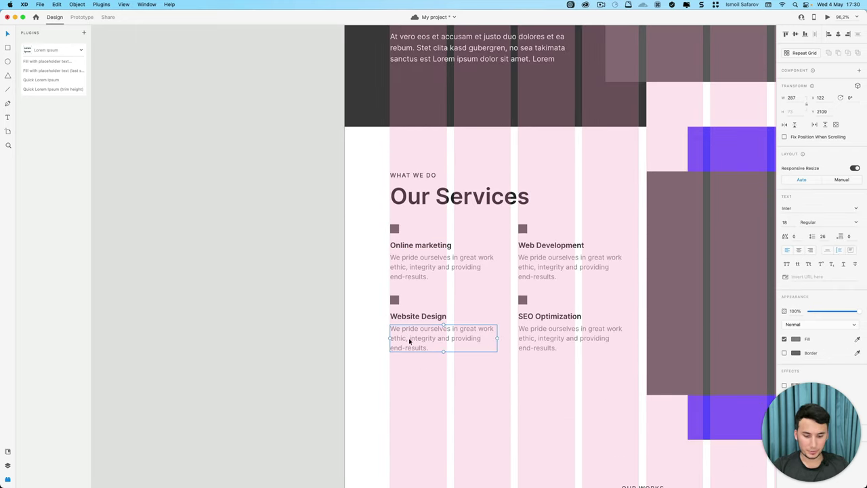
pyautogui.scroll(-15, 400, 352)
pyautogui.scroll(-2, 400, 355)
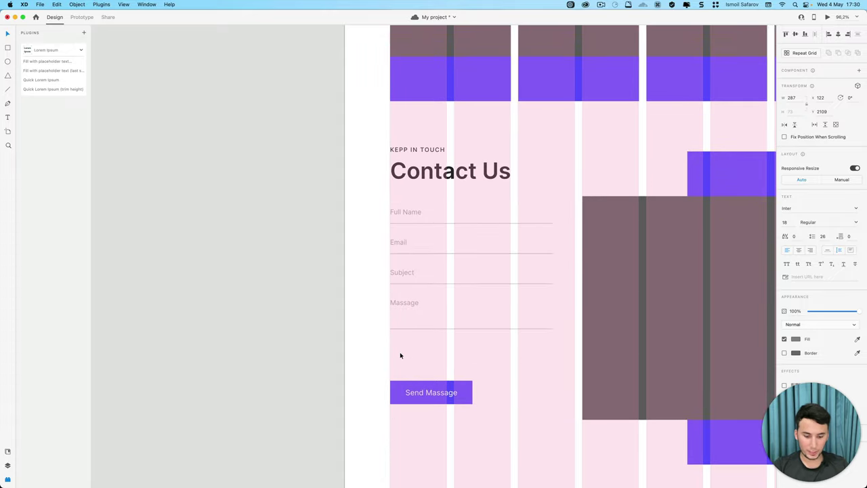
pyautogui.press('super+v')
pyautogui.moveTo(539, 263); pyautogui.dragTo(423, 330)
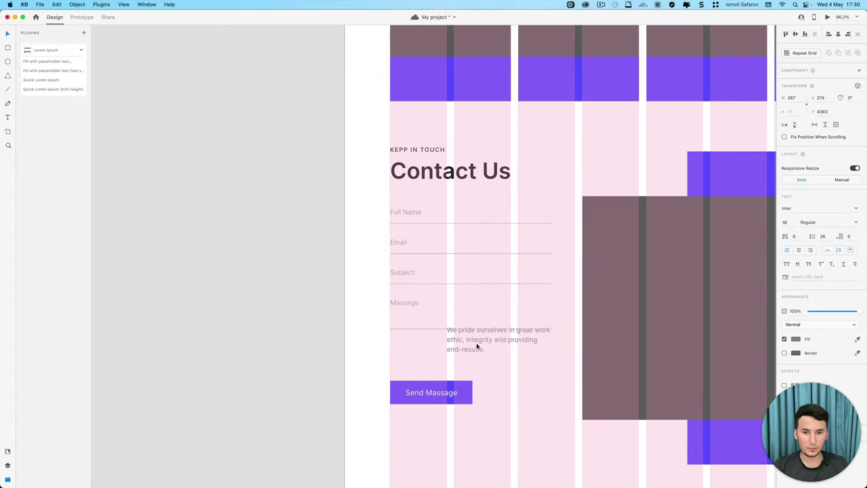
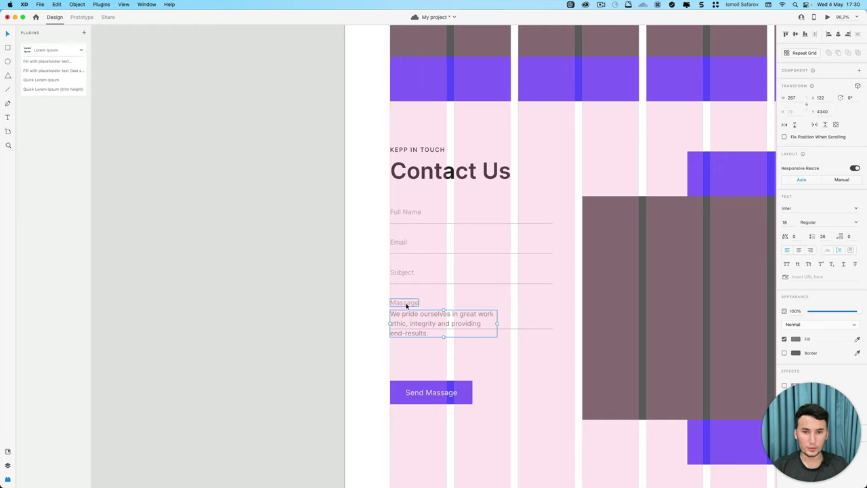
# Nudge the Message text down a pixel and lower the Message underline beneath it.
pyautogui.hotkey('shift', 'Down')
pyautogui.press('Up')
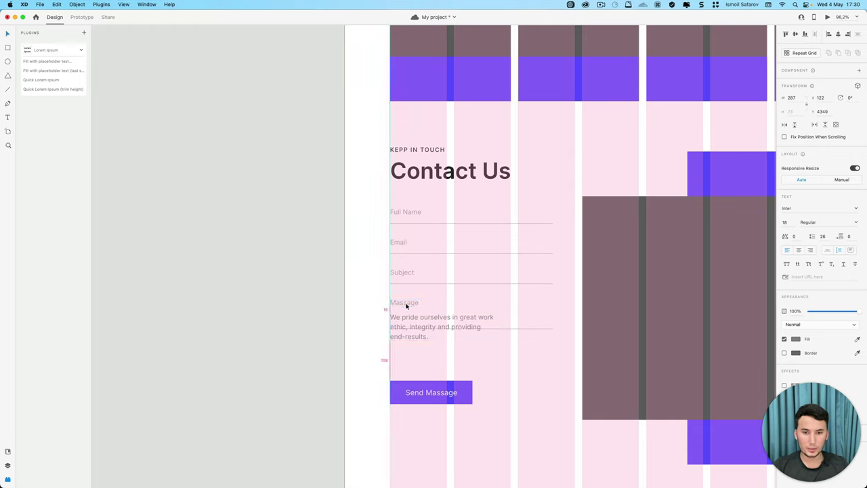
pyautogui.click(532, 333)
pyautogui.click(449, 326)
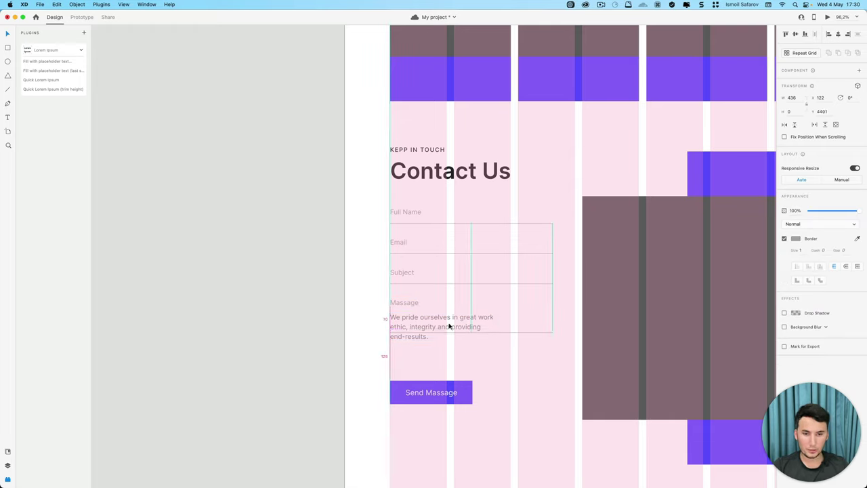
pyautogui.hotkey('shift', 'Down')
pyautogui.hotkey('shift', 'Down')
pyautogui.hotkey('shift', 'Down')
pyautogui.hotkey('shift', 'Down')
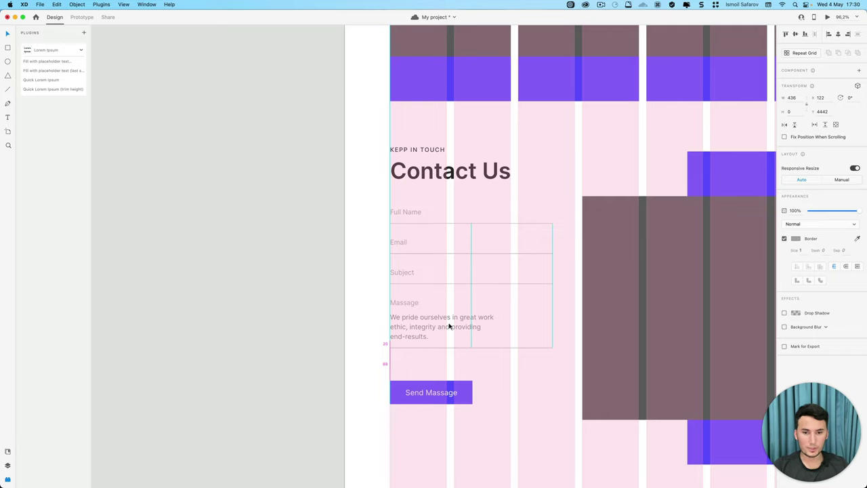
# Hide the layout grid to preview the form, scrolling up to view it.
pyautogui.click(371, 350)
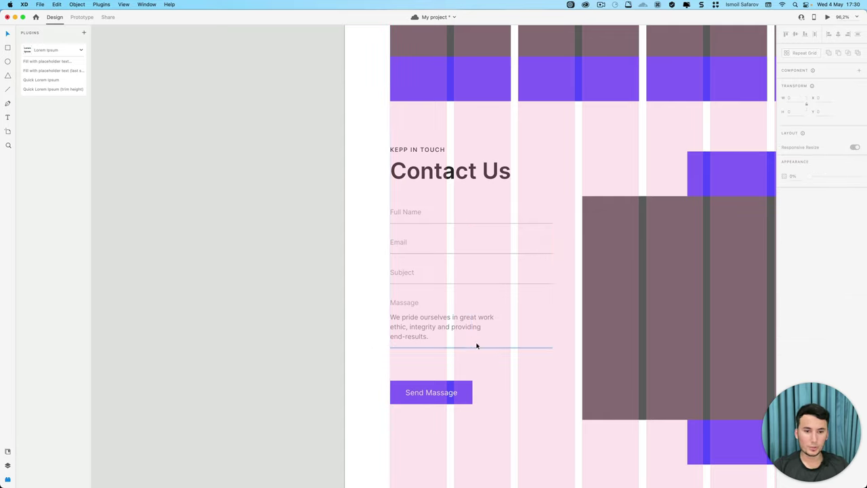
pyautogui.press('super+shift+apostrophe')
pyautogui.scroll(2, 559, 364)
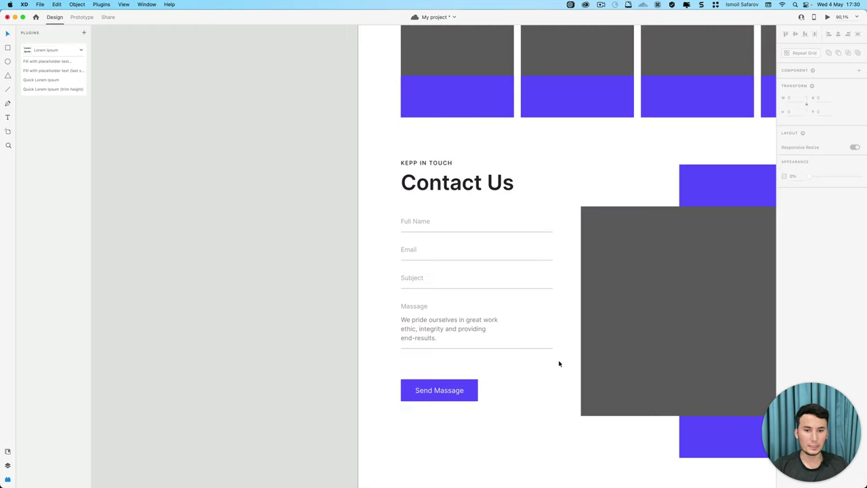
pyautogui.scroll(2, 560, 364)
pyautogui.scroll(2, 560, 364)
pyautogui.scroll(2, 562, 362)
# Show the layout grid again and test-edit the Message text, then undo the change.
pyautogui.press('super+shift+apostrophe')
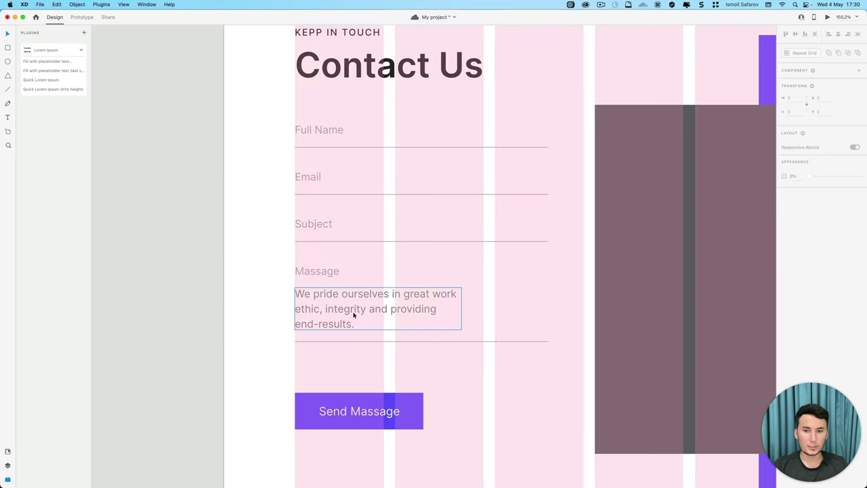
pyautogui.doubleClick(353, 310)
pyautogui.press('BackSpace')
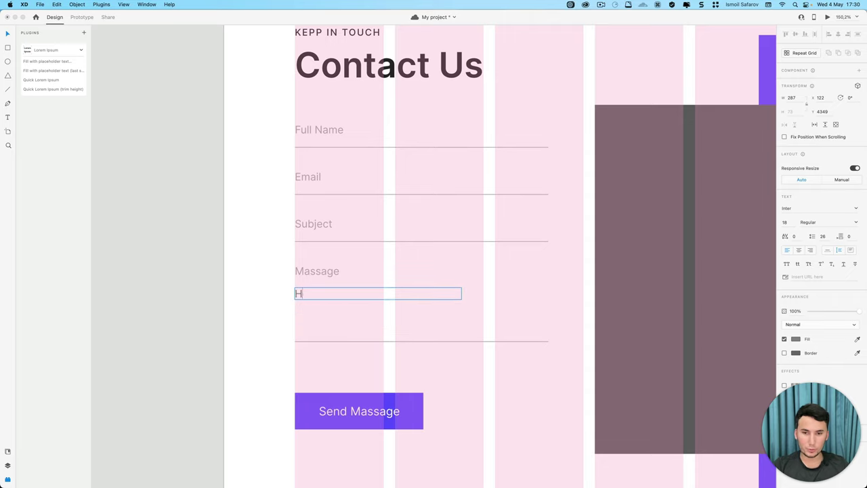
pyautogui.write('Hea')
pyautogui.press('BackSpace')
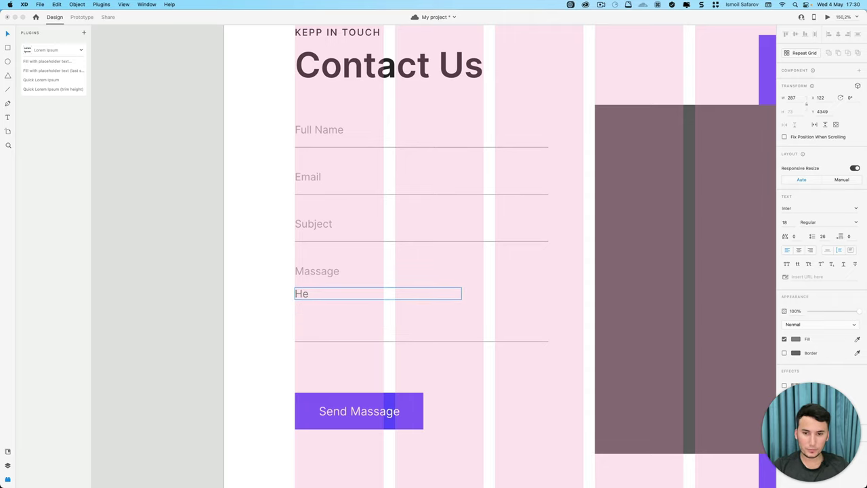
pyautogui.press('super+z')
# Fill the Message text box with Lorem Ipsum via the plugin, accepting its privacy policy.
pyautogui.click(46, 61)
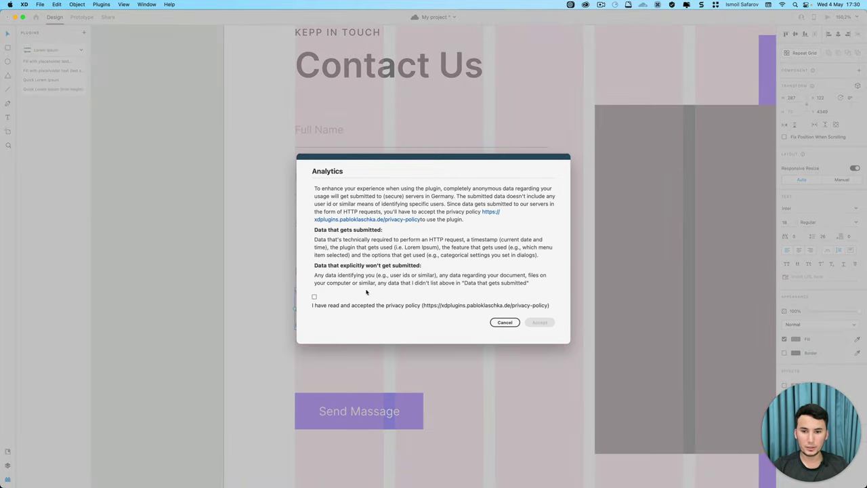
pyautogui.click(314, 297)
pyautogui.click(540, 322)
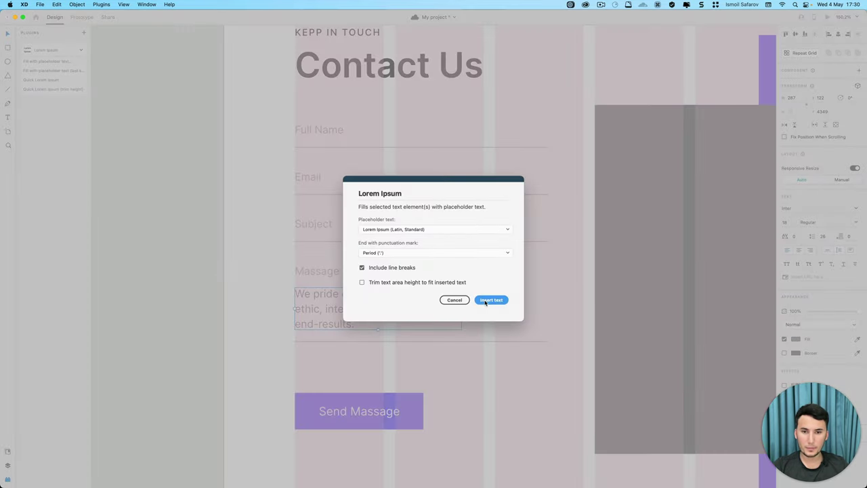
pyautogui.click(473, 303)
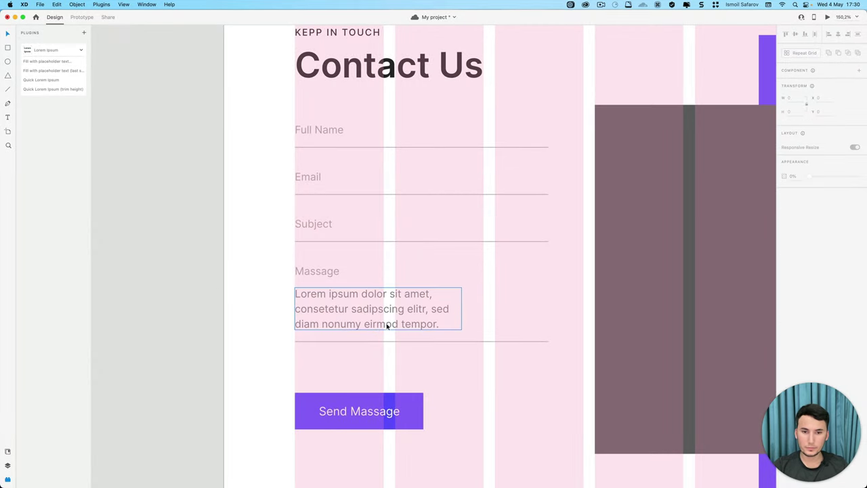
# Widen the Lorem Ipsum text box to W 344 and give its fill a lighter grey.
pyautogui.moveTo(461, 309); pyautogui.dragTo(494, 311)
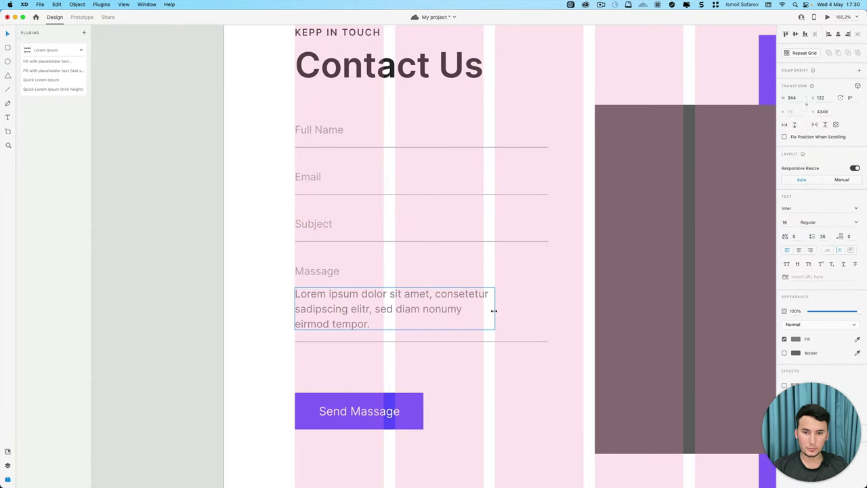
pyautogui.click(237, 355)
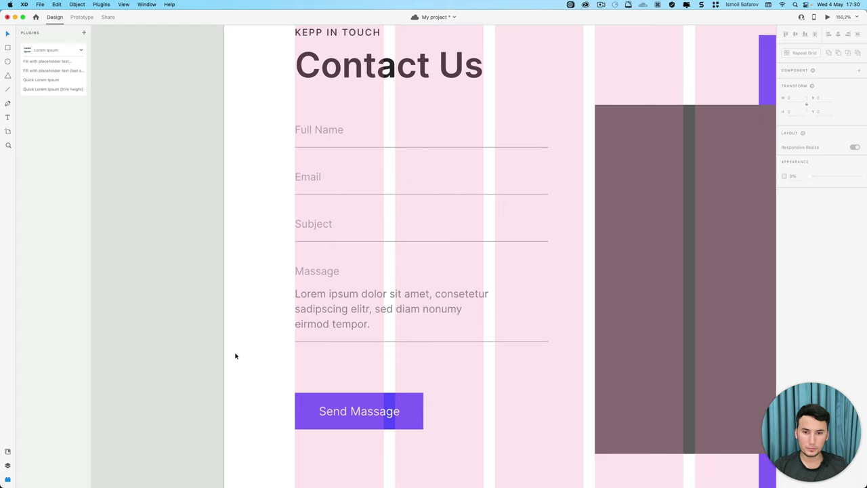
pyautogui.click(311, 319)
pyautogui.click(796, 339)
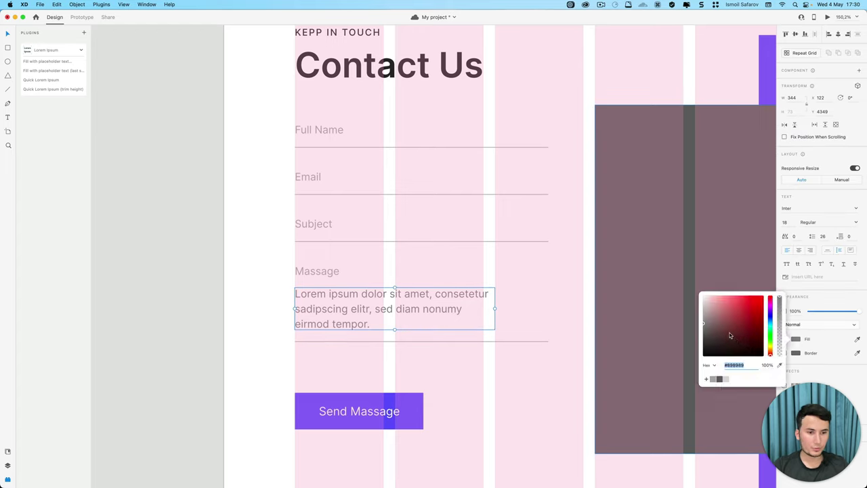
pyautogui.click(486, 389)
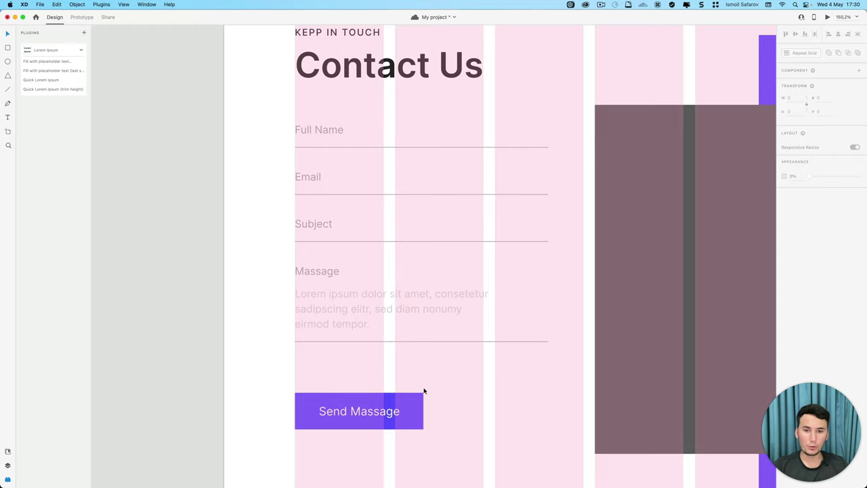
# Preview the form without the layout grid, then briefly edit the message text and exit.
pyautogui.hotkey('ctrl', 'shift', "'")
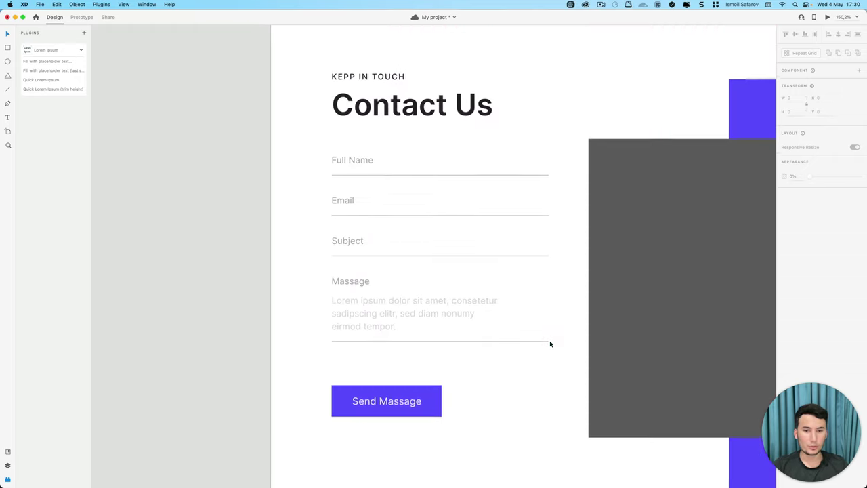
pyautogui.scroll(-2, 537, 348)
pyautogui.hotkey('ctrl', 'shift', "'")
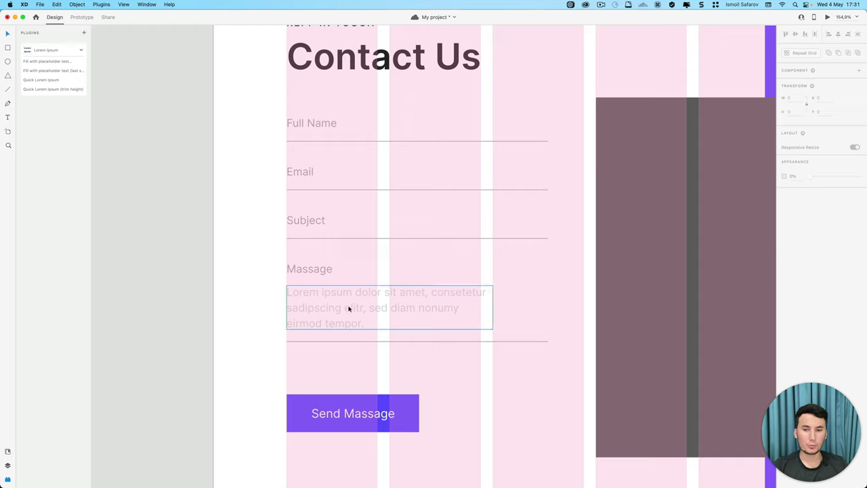
pyautogui.doubleClick(417, 303)
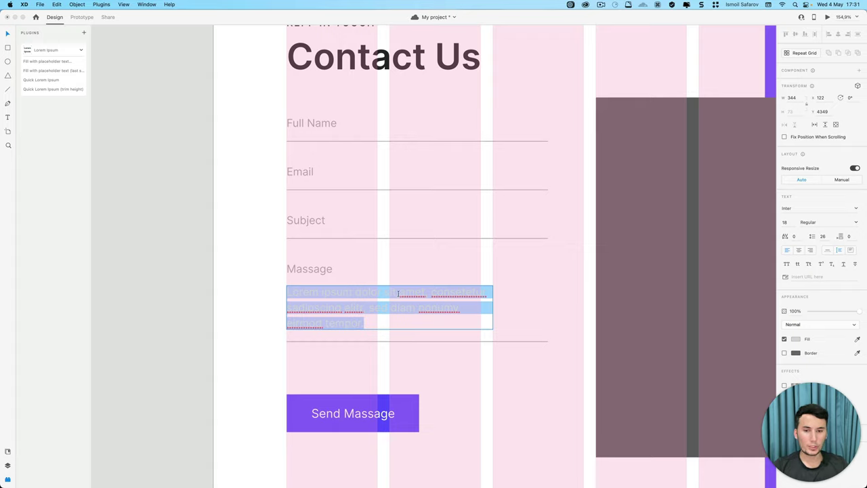
pyautogui.press('Escape')
pyautogui.press('Escape')
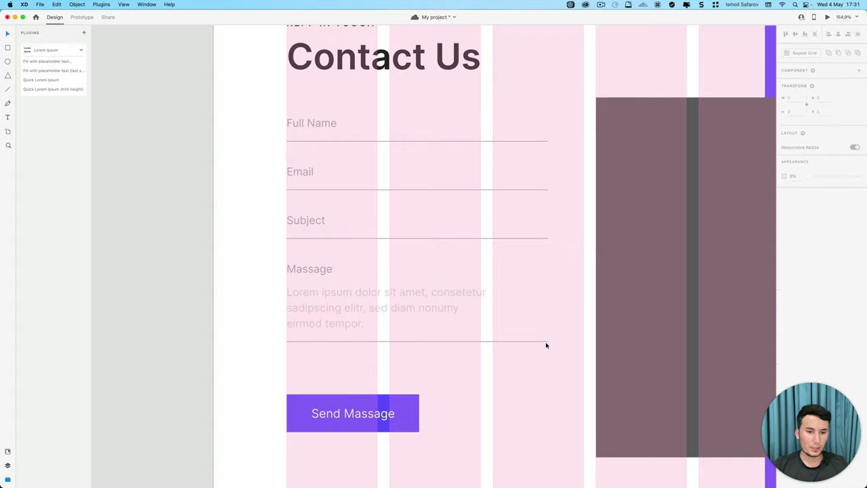
pyautogui.scroll(-2, 545, 341)
pyautogui.scroll(2, 551, 342)
pyautogui.scroll(2, 552, 343)
pyautogui.scroll(2, 542, 343)
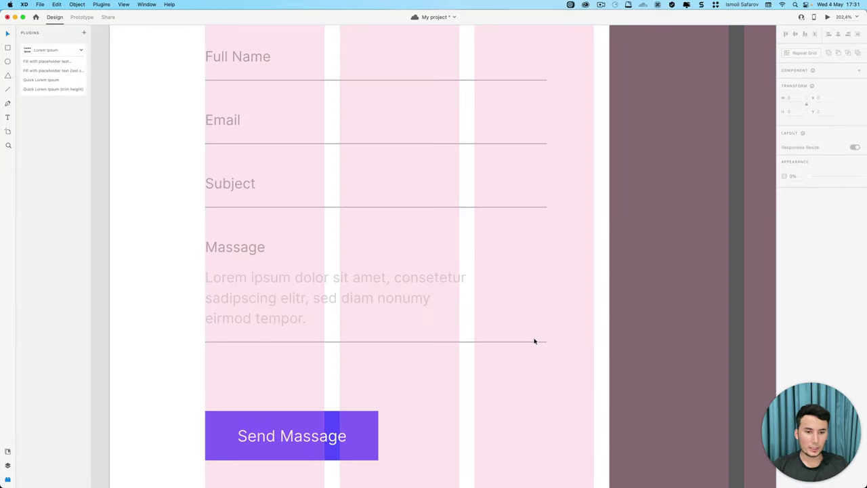
pyautogui.scroll(-1, 454, 322)
pyautogui.scroll(-3, 453, 323)
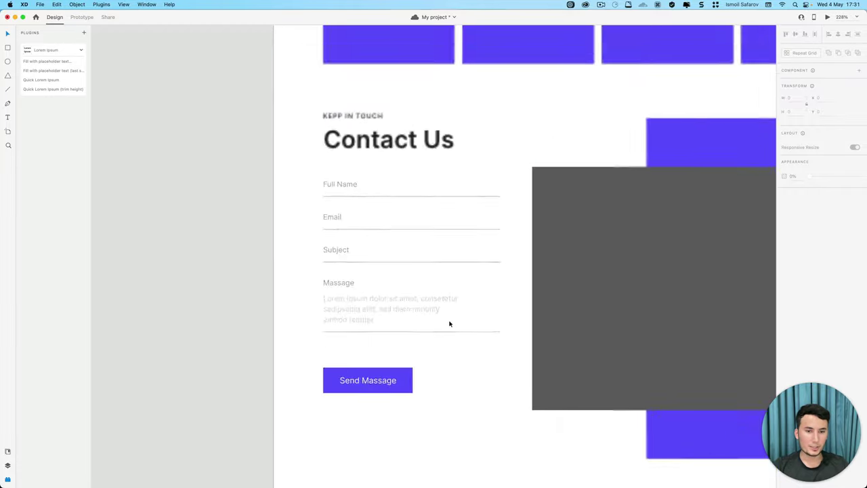
pyautogui.scroll(-1, 448, 324)
pyautogui.hscroll(1, 474, 329)
pyautogui.scroll(1, 515, 335)
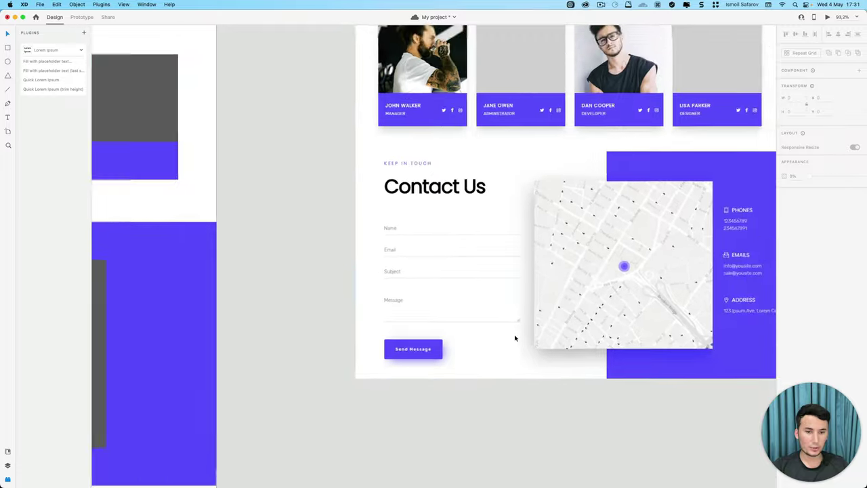
pyautogui.scroll(3, 518, 322)
pyautogui.scroll(2, 520, 315)
pyautogui.scroll(2, 519, 326)
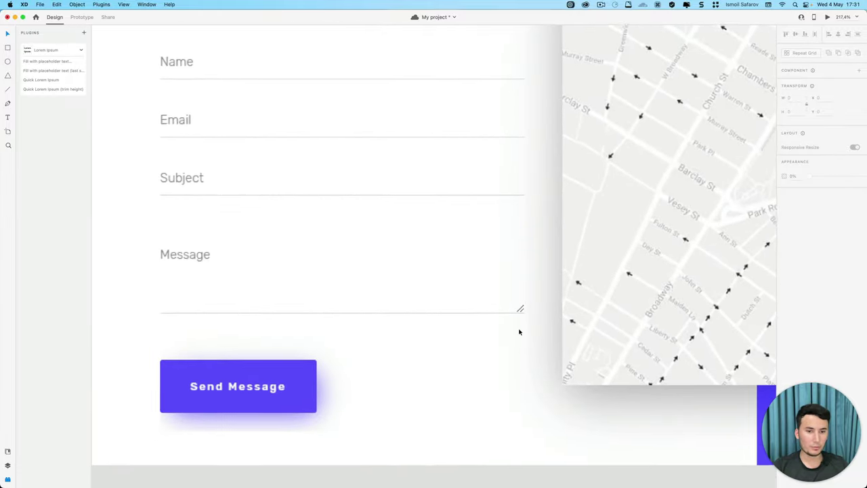
pyautogui.scroll(-3, 519, 331)
pyautogui.scroll(-4, 519, 330)
pyautogui.scroll(2, 510, 329)
pyautogui.hscroll(-2, 515, 339)
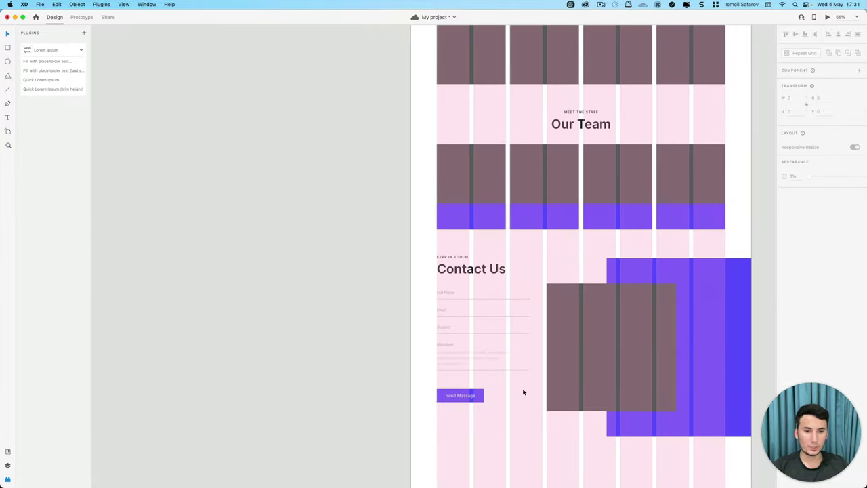
pyautogui.scroll(-1, 525, 395)
pyautogui.scroll(1, 525, 379)
pyautogui.scroll(2, 525, 376)
pyautogui.scroll(2, 318, 302)
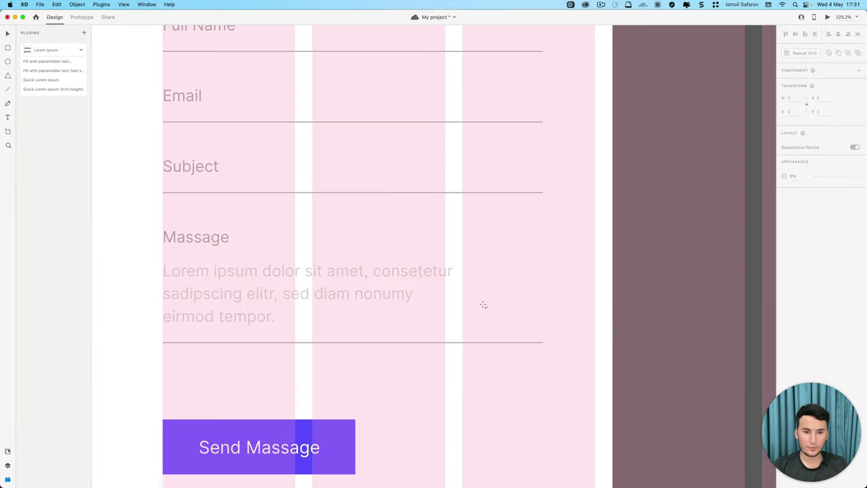
pyautogui.scroll(2, 536, 338)
# Draw a small mark at the field corner and a short horizontal line near the field's end.
pyautogui.scroll(2, 574, 343)
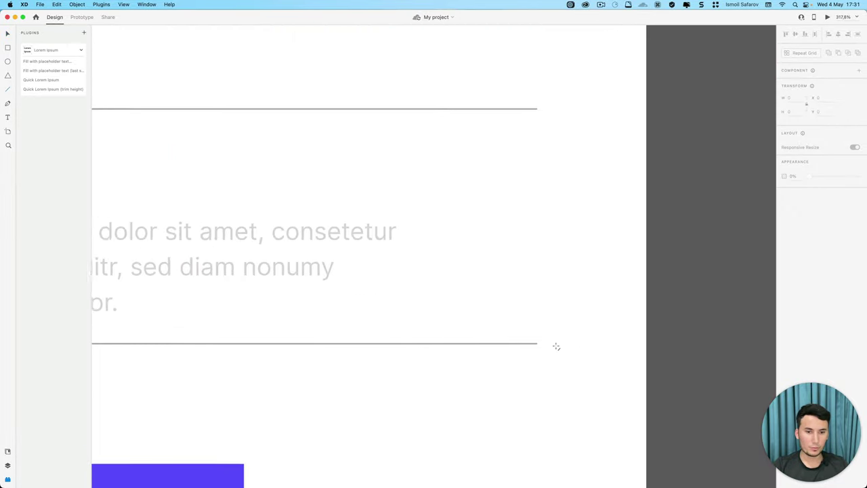
pyautogui.scroll(1, 556, 347)
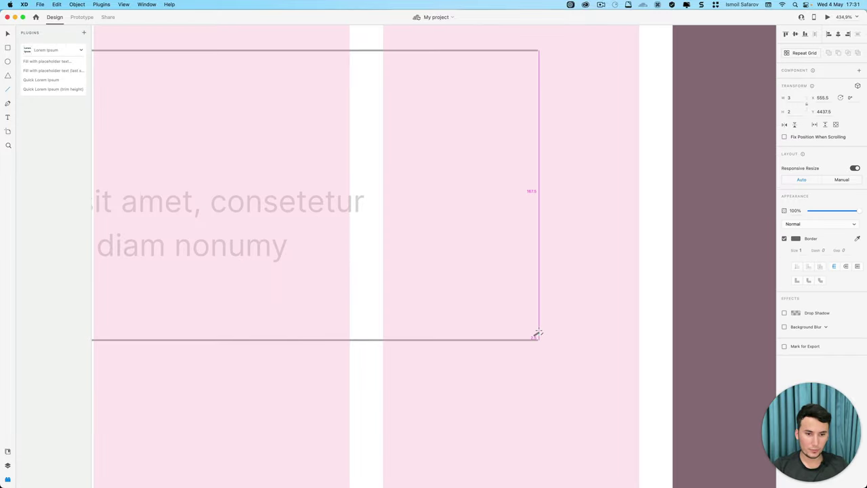
pyautogui.moveTo(534, 337); pyautogui.dragTo(538, 330)
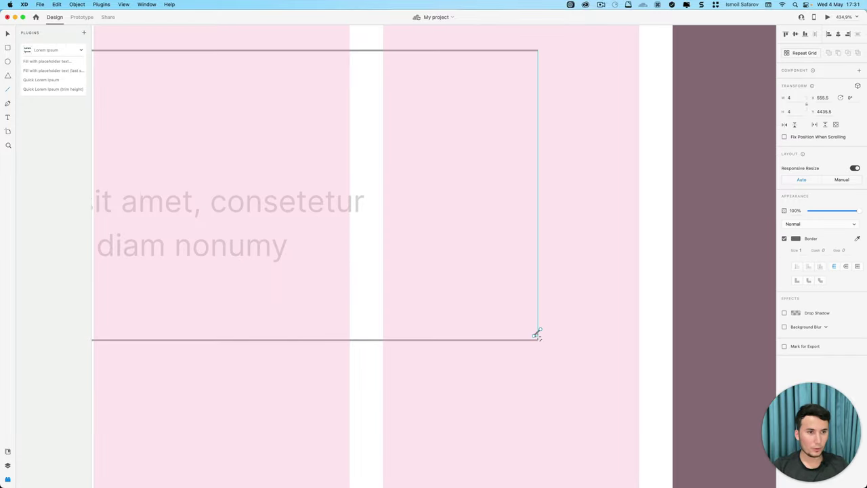
pyautogui.press('super+c')
pyautogui.moveTo(513, 289); pyautogui.dragTo(529, 289)
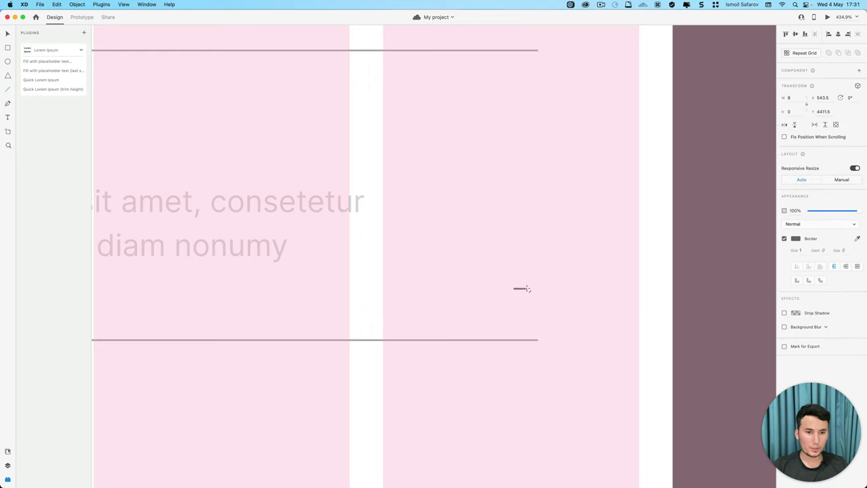
# Rotate the short line to -45° and shrink it slightly.
pyautogui.click(850, 99)
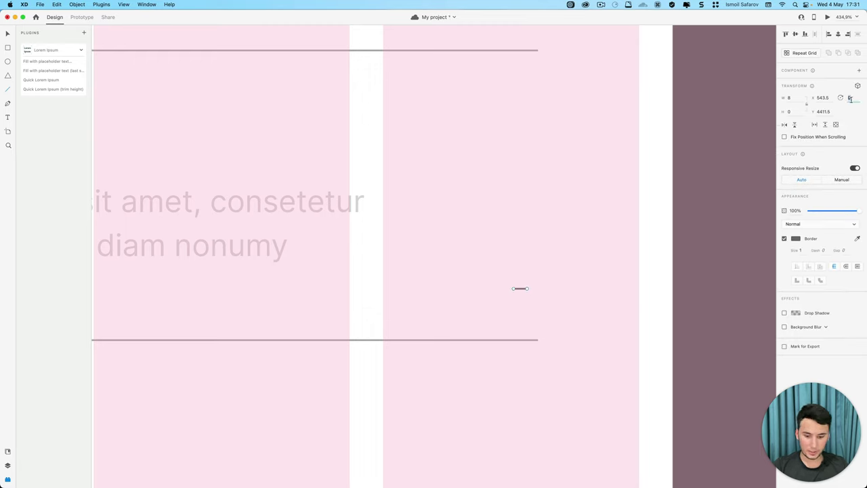
pyautogui.write('45')
pyautogui.press('Return')
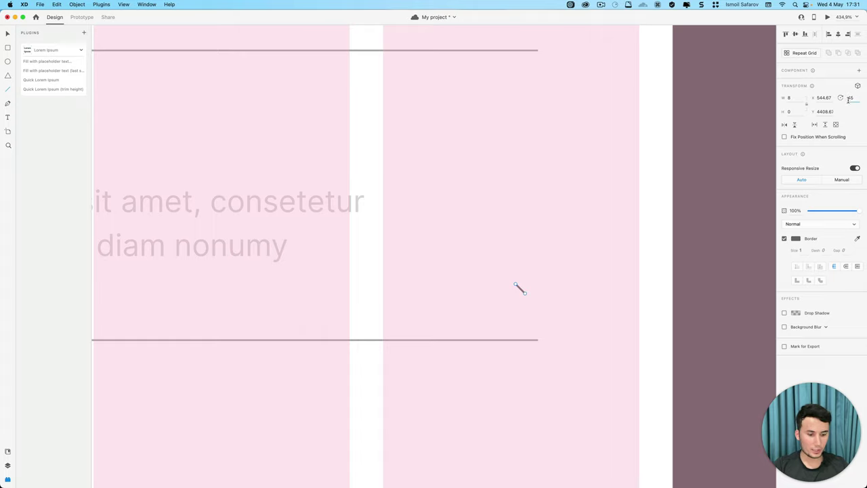
pyautogui.write('-45')
pyautogui.press('Return')
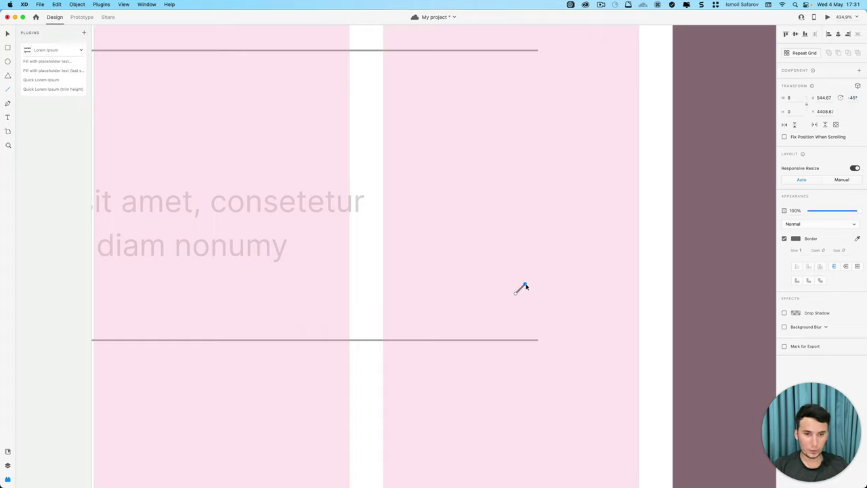
pyautogui.click(523, 289)
pyautogui.moveTo(521, 289); pyautogui.dragTo(536, 335)
# Copy the short line and position and resize the small marks to about 7 by 7.
pyautogui.press('super+z')
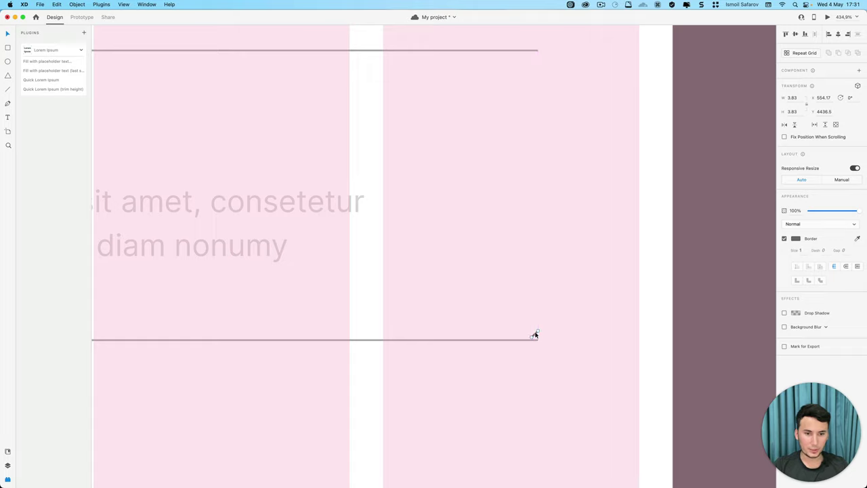
pyautogui.press('super+z')
pyautogui.press('alt')
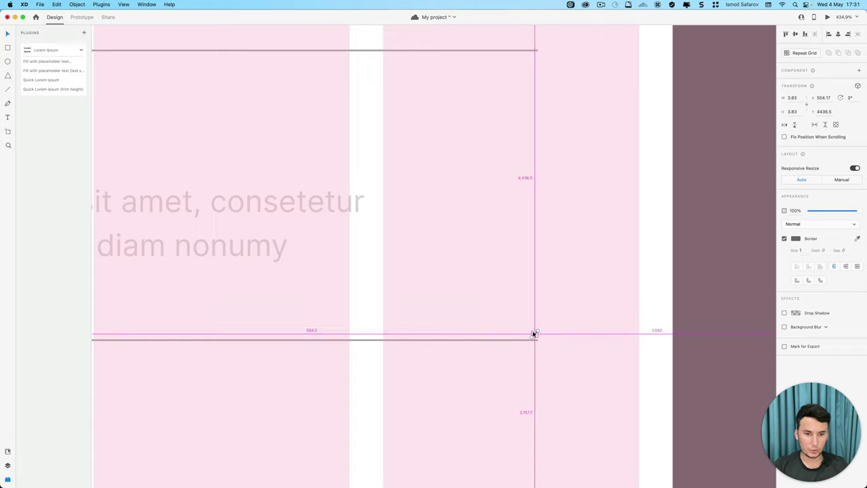
pyautogui.moveTo(534, 335); pyautogui.dragTo(531, 330)
pyautogui.moveTo(535, 334); pyautogui.dragTo(526, 329)
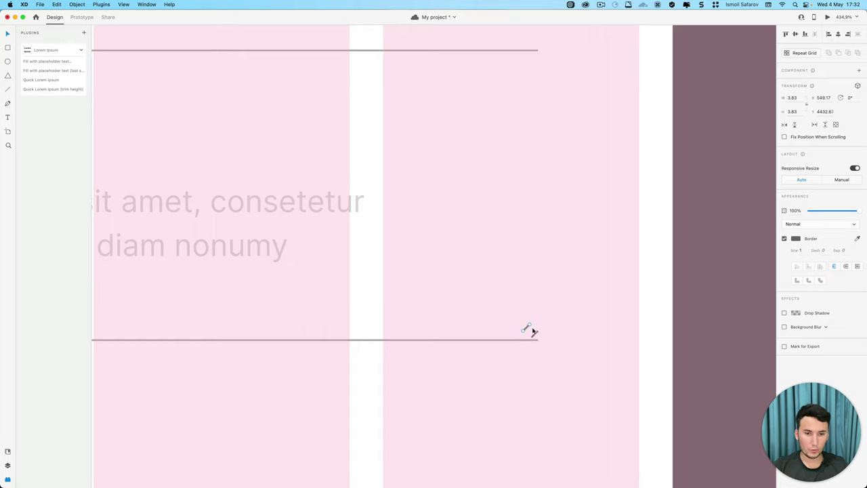
pyautogui.moveTo(532, 327)
pyautogui.mouseDown()
pyautogui.moveTo(536, 343)
pyautogui.moveTo(547, 323)
pyautogui.moveTo(549, 331)
pyautogui.moveTo(535, 332)
pyautogui.mouseUp()
pyautogui.click(534, 332)
pyautogui.click(542, 350)
# Set the small mark's position to X 549, Y 4431.
pyautogui.click(532, 335)
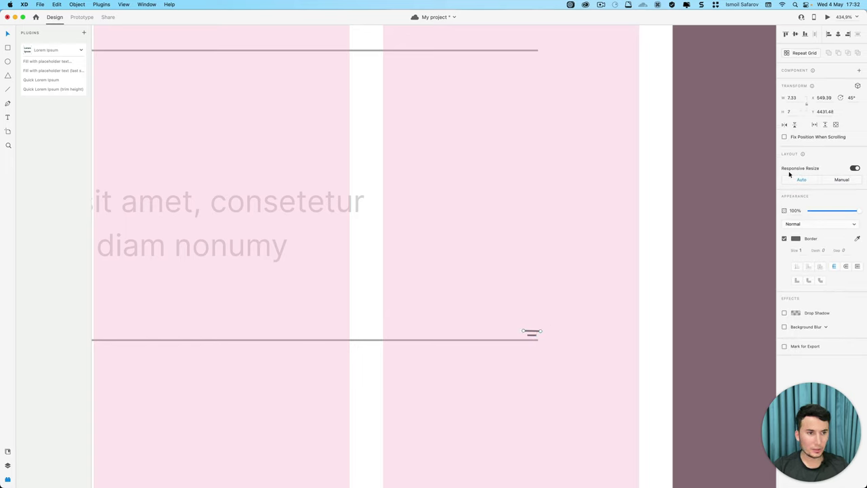
pyautogui.click(827, 97)
pyautogui.press('BackSpace')
pyautogui.press('BackSpace')
pyautogui.press('BackSpace')
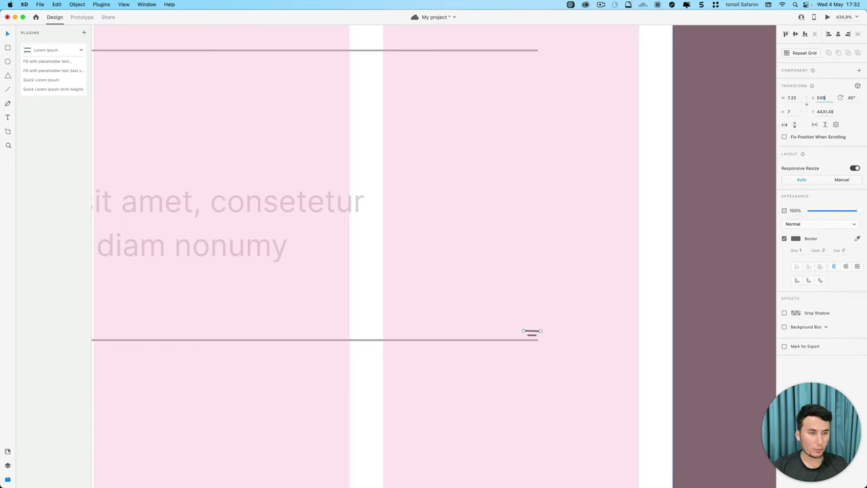
pyautogui.click(830, 111)
pyautogui.press('BackSpace')
pyautogui.press('BackSpace')
pyautogui.press('BackSpace')
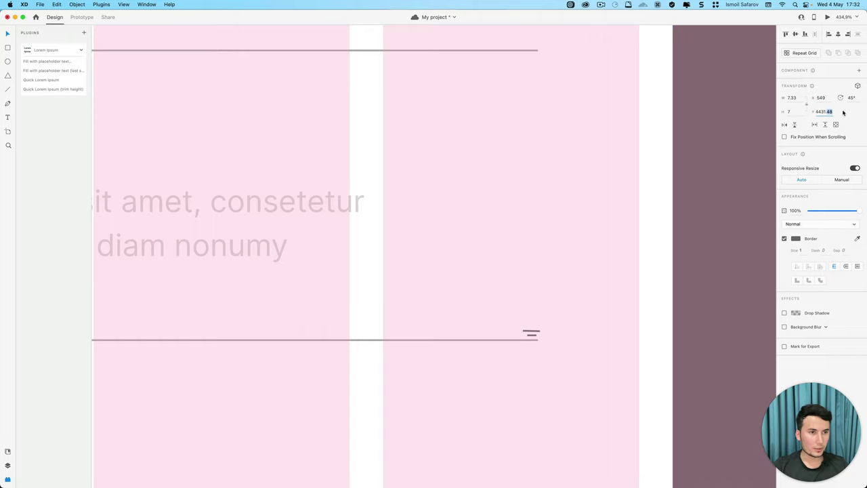
pyautogui.press('Return')
pyautogui.press('Escape')
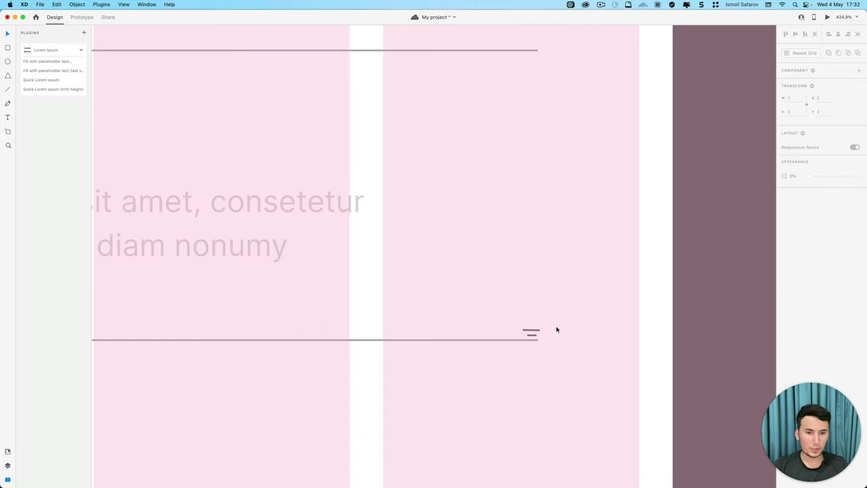
# Zoom in, arrange the short bars and delete the stray upper-left bar.
pyautogui.scroll(3, 547, 337)
pyautogui.scroll(3, 544, 331)
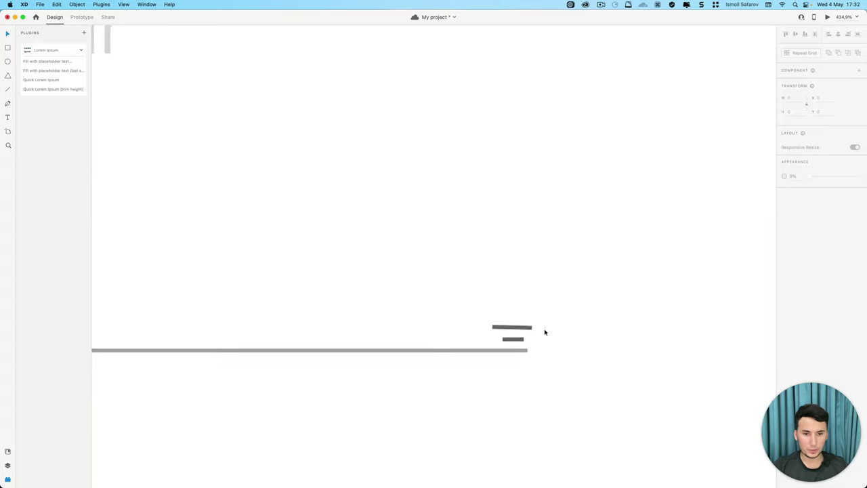
pyautogui.scroll(2, 545, 330)
pyautogui.scroll(1, 545, 330)
pyautogui.scroll(2, 542, 328)
pyautogui.moveTo(507, 305)
pyautogui.mouseDown()
pyautogui.moveTo(456, 327)
pyautogui.moveTo(468, 316)
pyautogui.mouseUp()
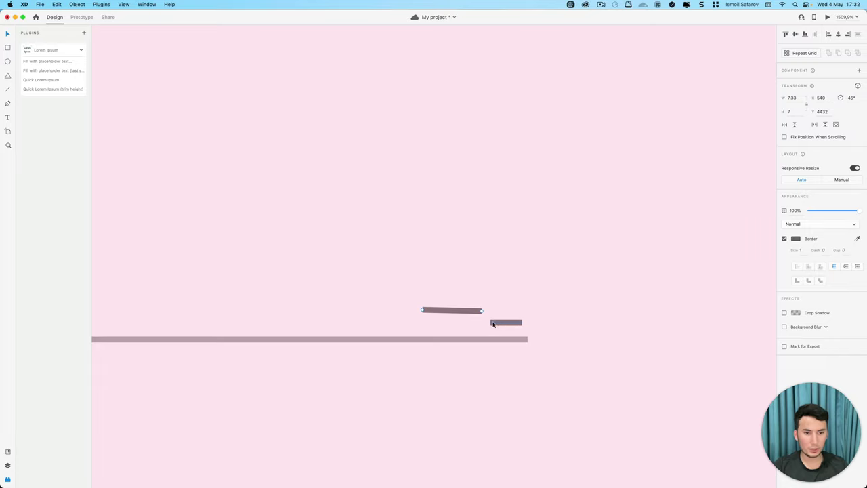
pyautogui.keyDown('shift'); pyautogui.click(494, 324); pyautogui.keyUp('shift')
pyautogui.click(436, 400)
pyautogui.click(448, 310)
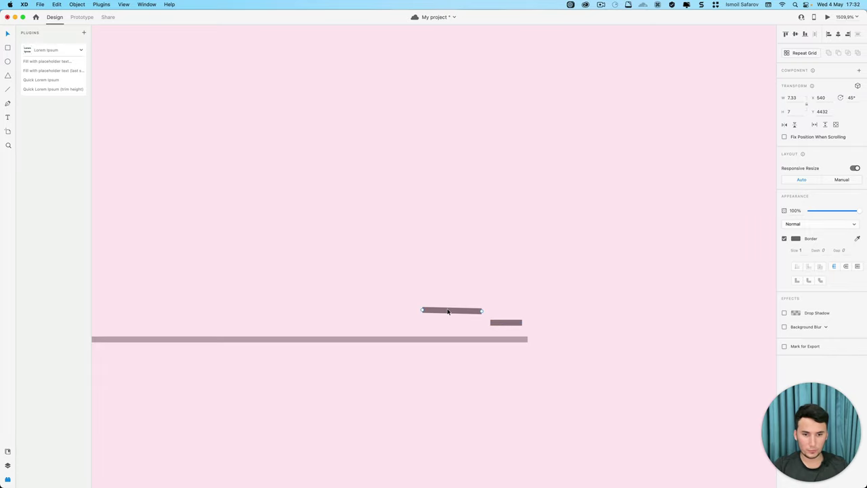
pyautogui.press('Delete')
pyautogui.moveTo(506, 323); pyautogui.dragTo(513, 323)
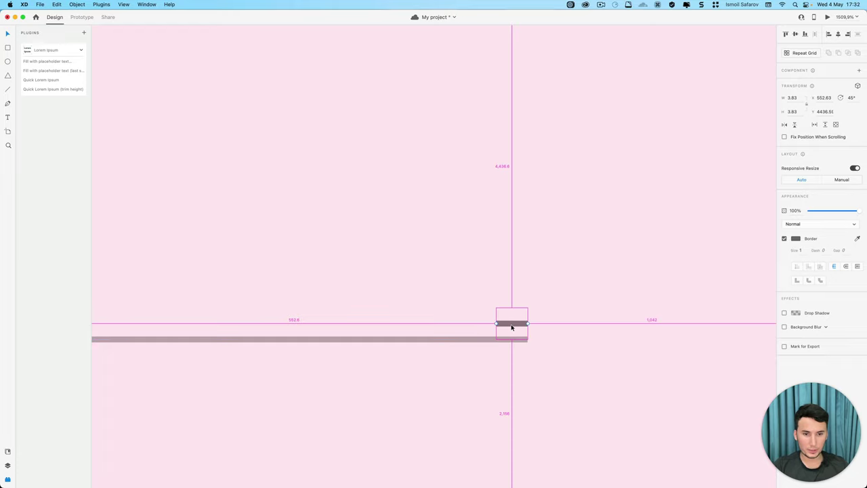
# Duplicate the bar above the original and even out the spacing between the two bars.
pyautogui.rightClick(511, 325)
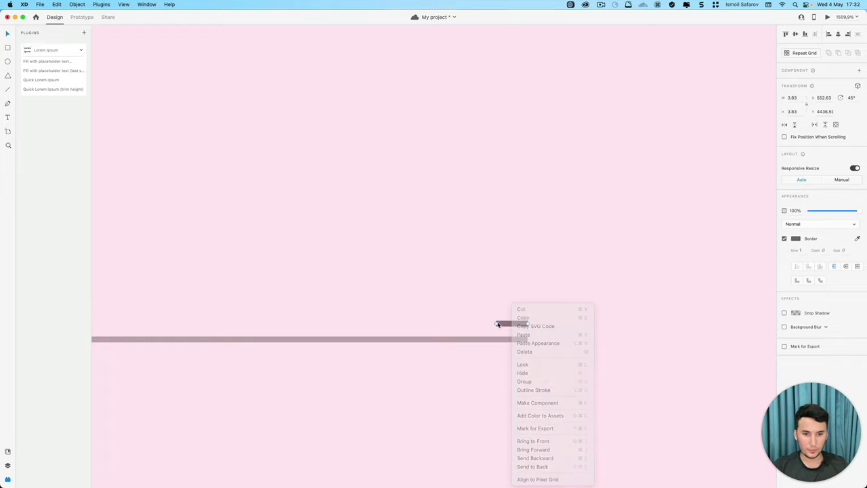
pyautogui.moveTo(506, 323)
pyautogui.mouseDown()
pyautogui.moveTo(504, 288)
pyautogui.moveTo(504, 303)
pyautogui.moveTo(480, 303)
pyautogui.mouseUp()
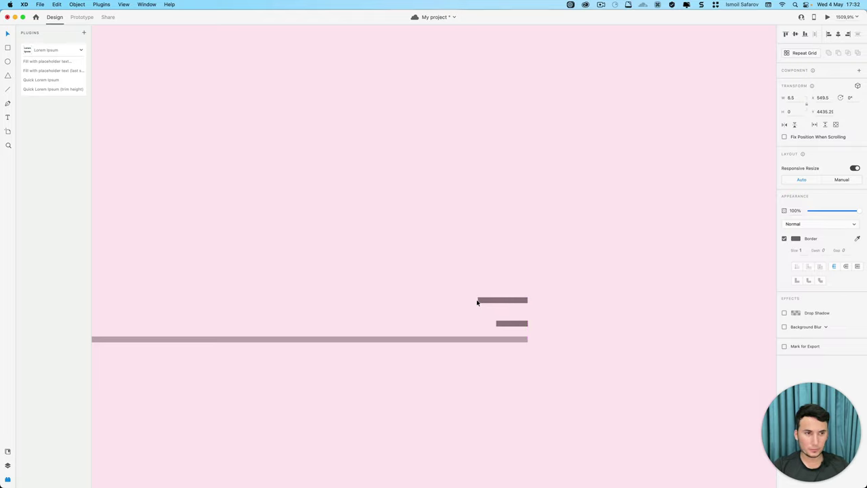
pyautogui.moveTo(478, 303); pyautogui.dragTo(475, 303)
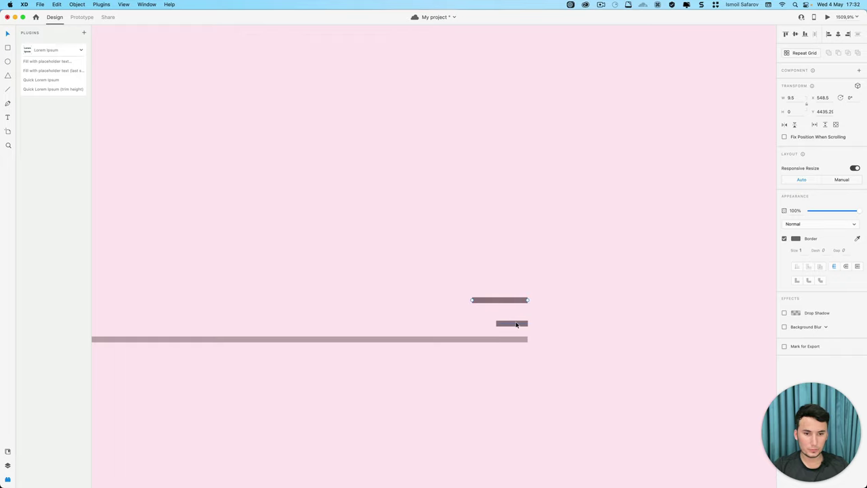
pyautogui.moveTo(517, 325); pyautogui.dragTo(514, 314)
pyautogui.press('alt')
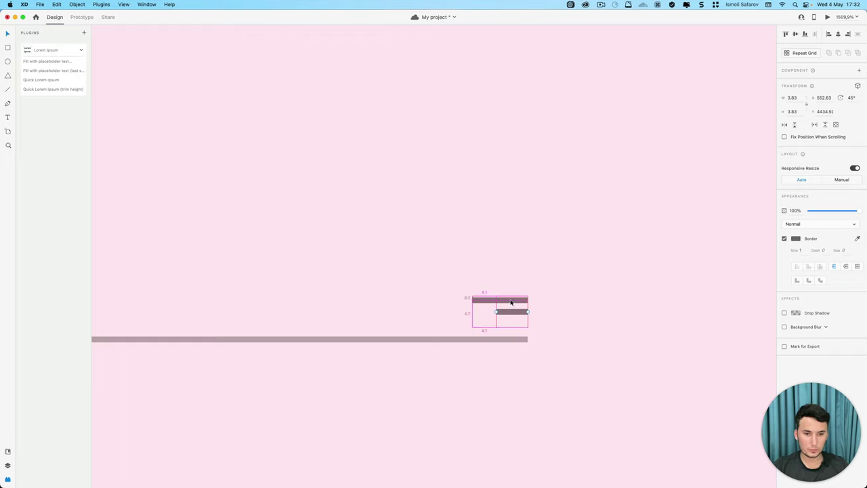
pyautogui.press('Down')
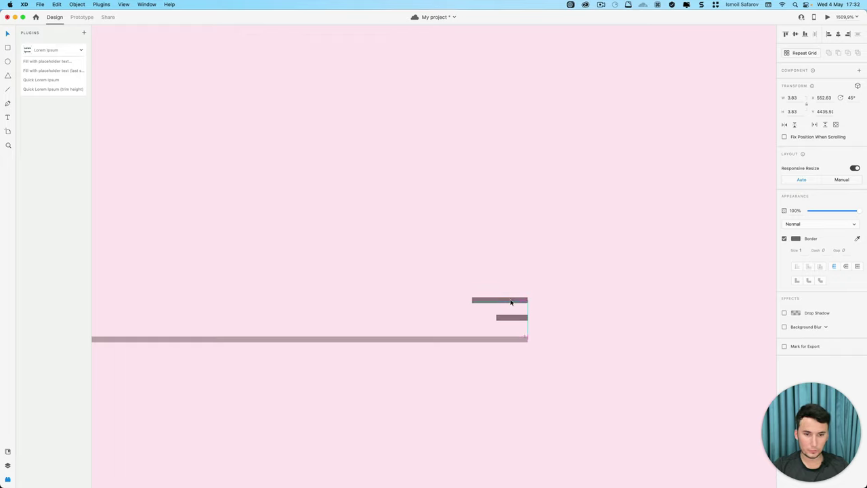
# Rotate both bars 45° into diagonals.
pyautogui.keyDown('shift'); pyautogui.click(512, 302); pyautogui.keyUp('shift')
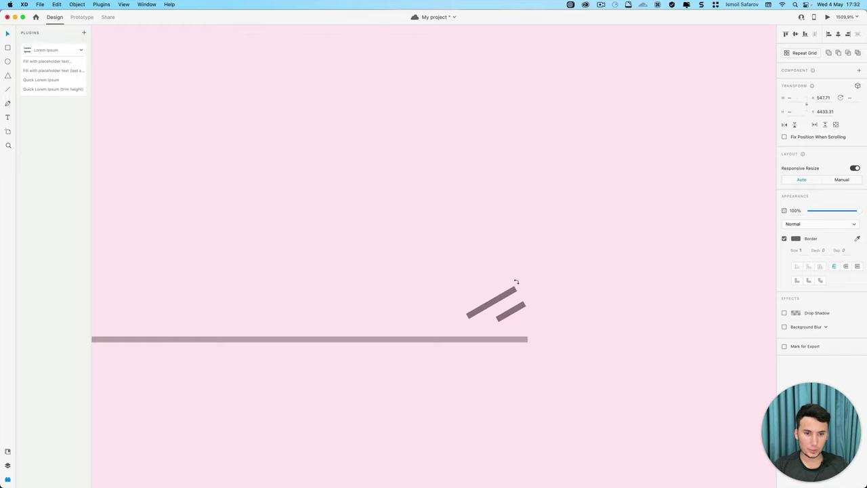
pyautogui.moveTo(526, 298)
pyautogui.mouseDown()
pyautogui.moveTo(523, 313)
pyautogui.moveTo(511, 302)
pyautogui.moveTo(517, 325)
pyautogui.mouseUp()
pyautogui.click(548, 352)
pyautogui.keyDown('shift'); pyautogui.click(513, 311); pyautogui.keyUp('shift')
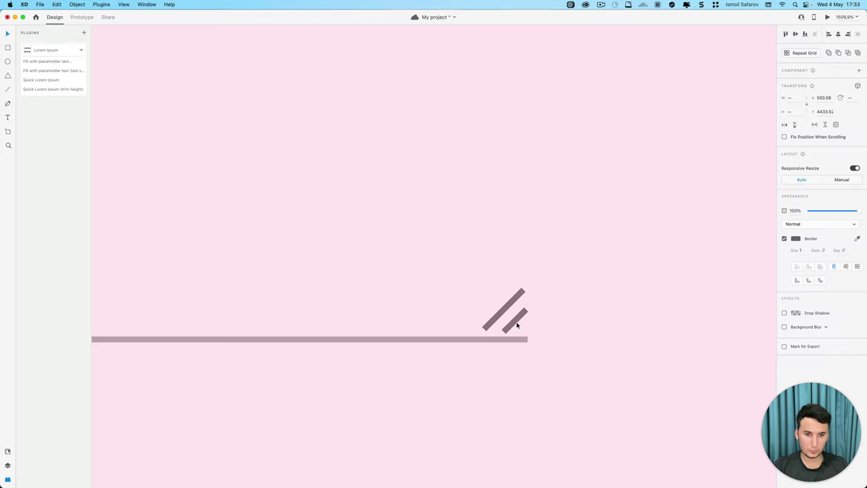
# Set both diagonal bars' border colour to #ADADAD.
pyautogui.click(481, 339)
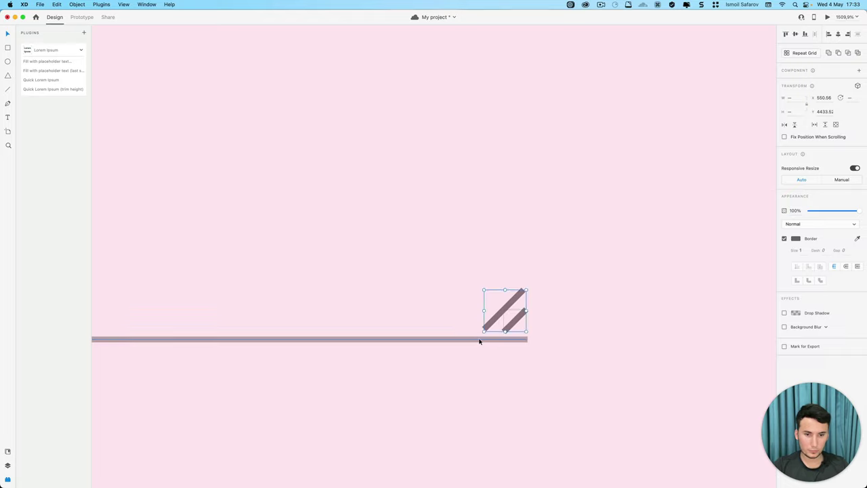
pyautogui.click(565, 370)
pyautogui.click(516, 321)
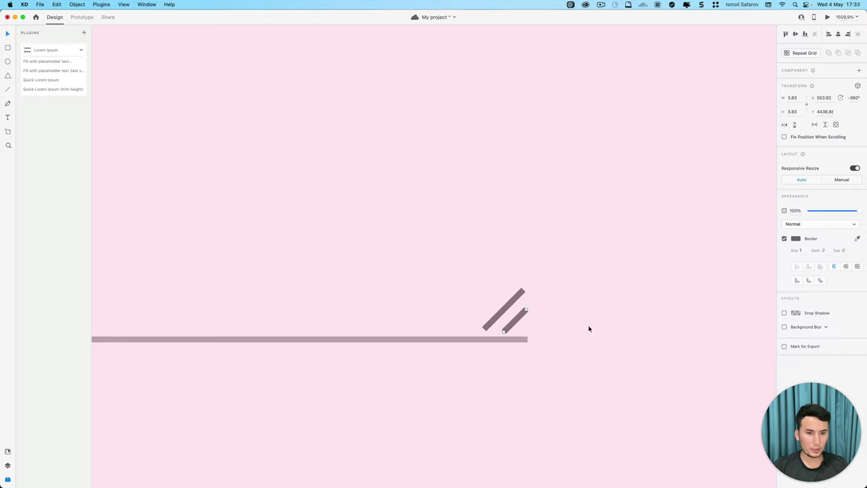
pyautogui.keyDown('shift'); pyautogui.click(507, 304); pyautogui.keyUp('shift')
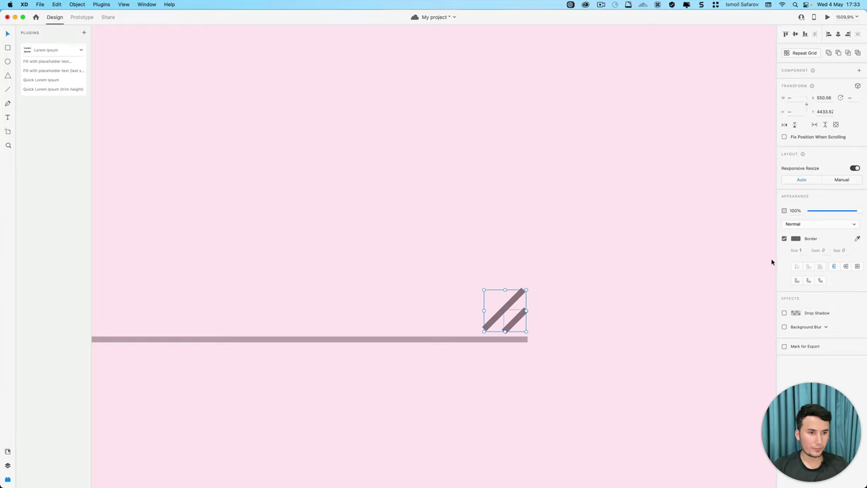
pyautogui.click(796, 238)
pyautogui.click(712, 279)
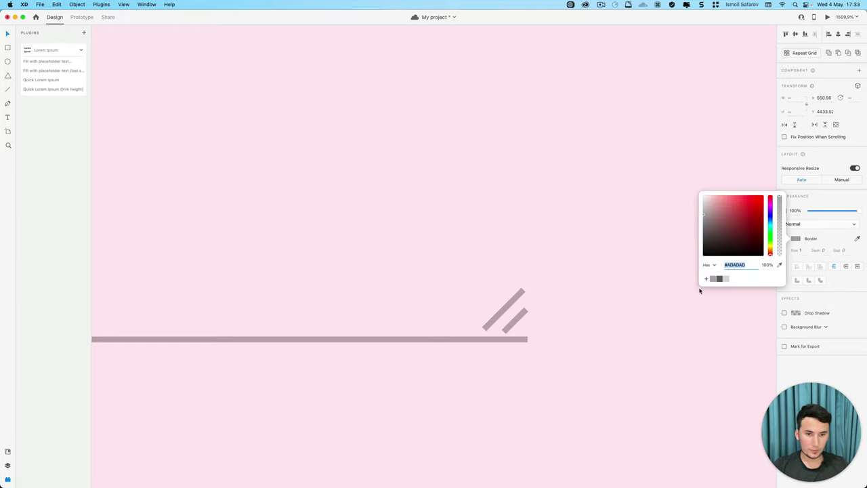
pyautogui.click(628, 337)
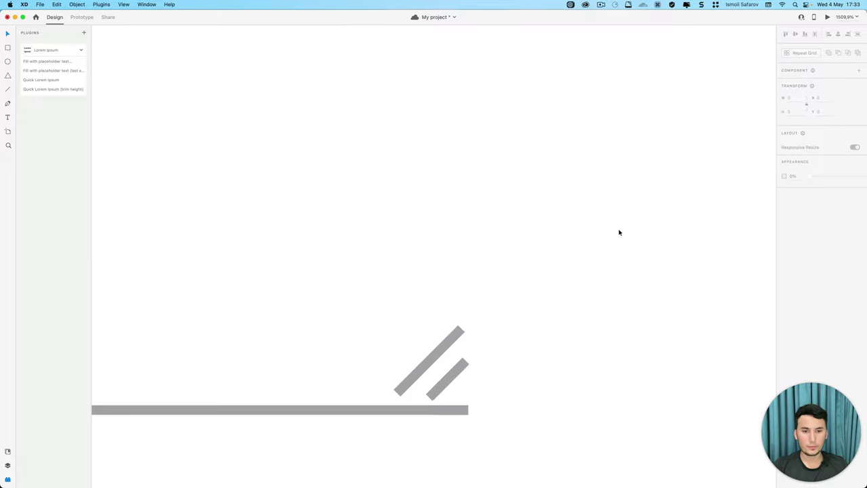
# Nudge the resize grip up into the Message field's bottom-right corner.
pyautogui.scroll(-5, 619, 232)
pyautogui.scroll(-5, 619, 233)
pyautogui.scroll(-3, 619, 232)
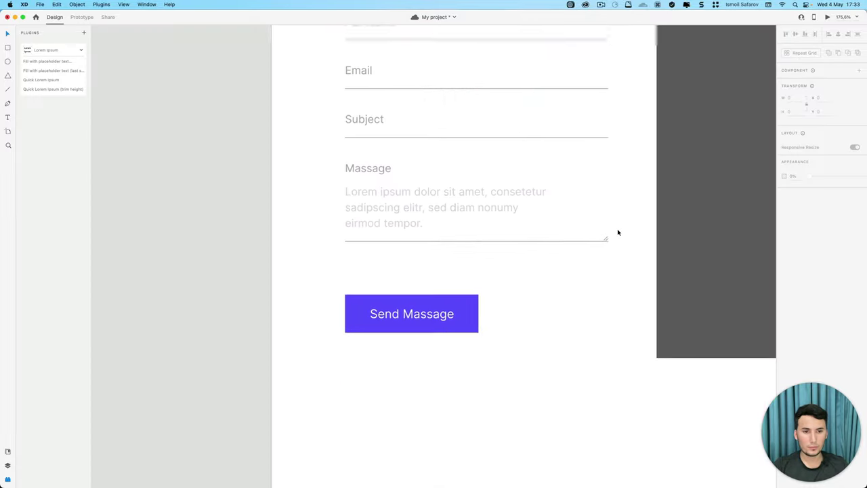
pyautogui.scroll(-2, 618, 232)
pyautogui.scroll(2, 618, 232)
pyautogui.scroll(3, 613, 237)
pyautogui.scroll(5, 610, 242)
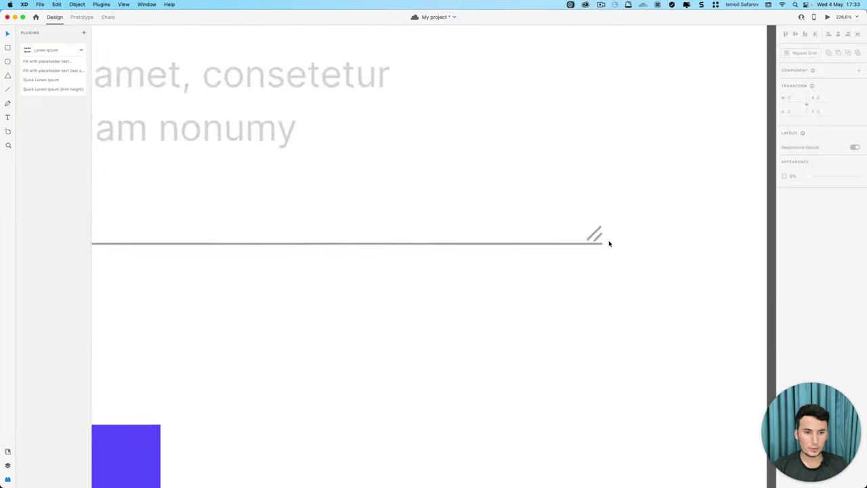
pyautogui.scroll(4, 597, 238)
pyautogui.click(581, 229)
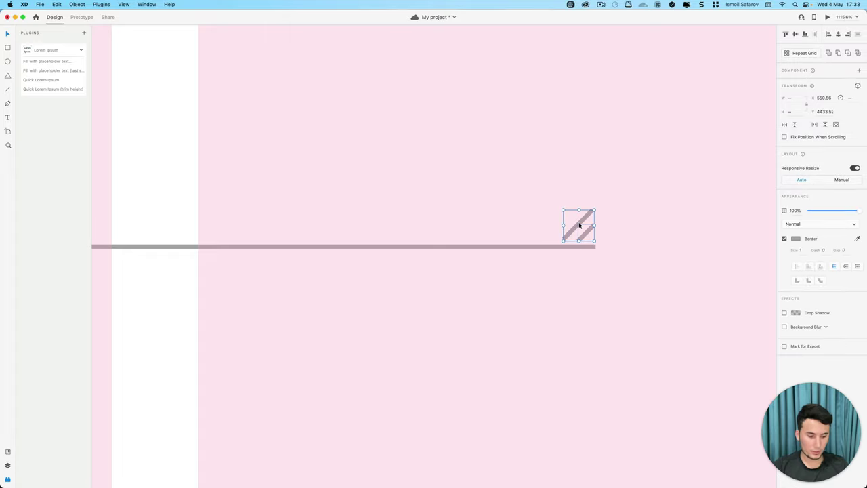
pyautogui.moveTo(579, 224); pyautogui.dragTo(579, 225)
pyautogui.click(590, 289)
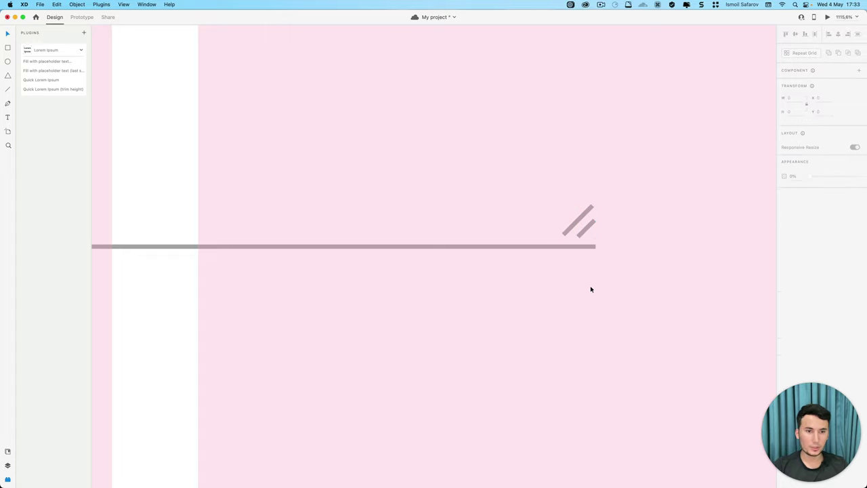
# Zoom out and back in to check the grip against the form.
pyautogui.scroll(-5, 590, 288)
pyautogui.scroll(-5, 590, 288)
pyautogui.scroll(2, 591, 288)
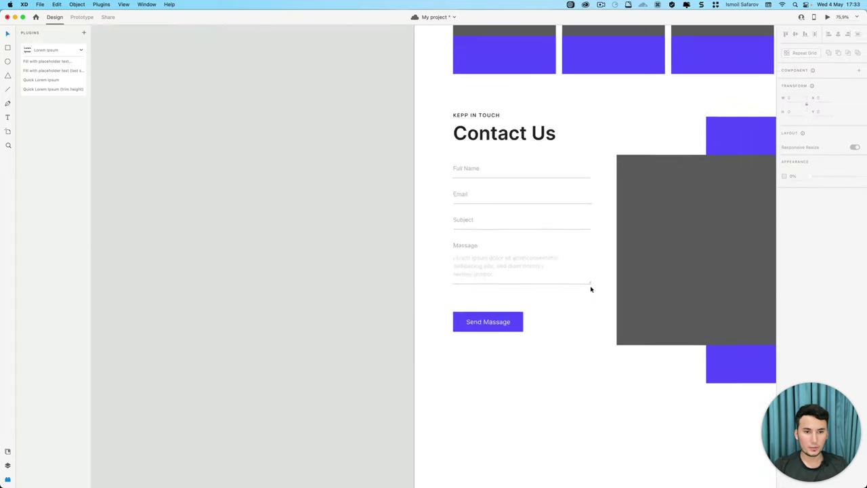
pyautogui.scroll(2, 591, 289)
pyautogui.scroll(2, 590, 288)
pyautogui.scroll(3, 590, 289)
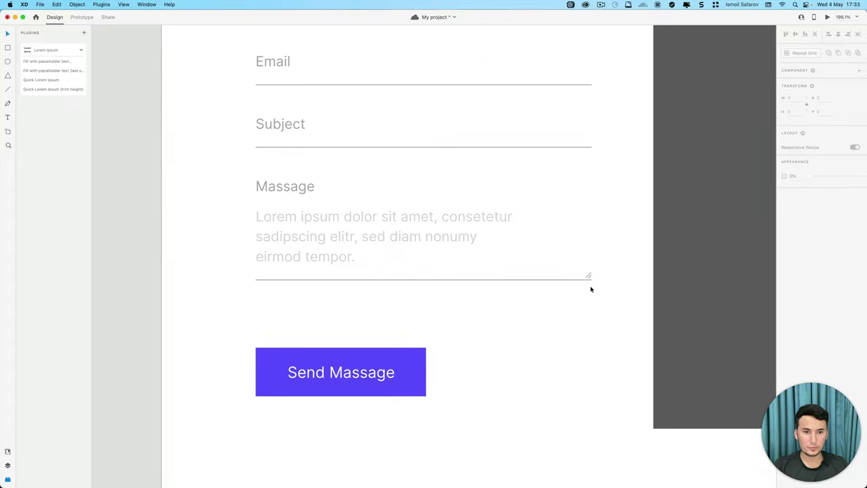
pyautogui.scroll(1, 591, 287)
pyautogui.scroll(1, 316, 314)
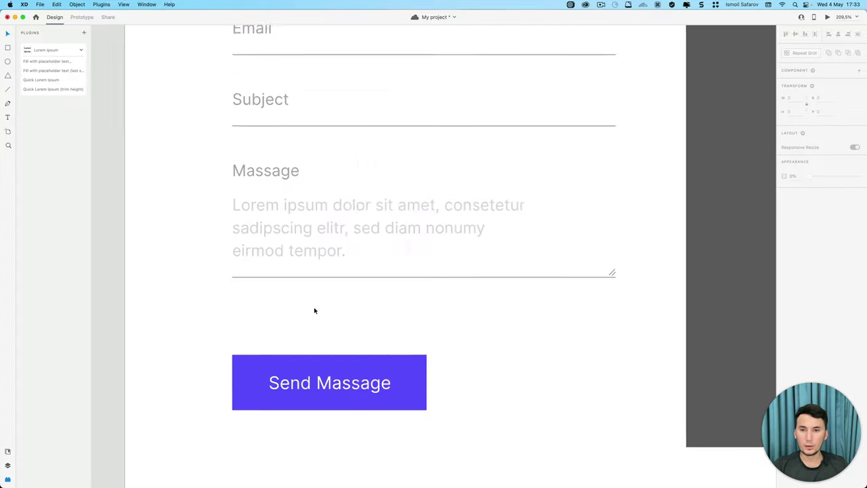
pyautogui.scroll(-2, 316, 313)
pyautogui.scroll(-4, 315, 311)
pyautogui.scroll(-2, 315, 311)
pyautogui.scroll(-1, 315, 311)
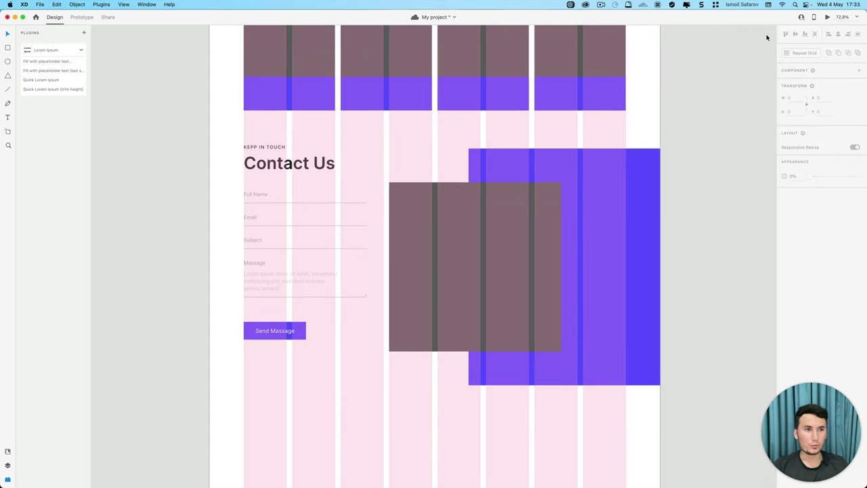
# Preview the page to check the contact section, then return to the design.
pyautogui.click(828, 17)
pyautogui.scroll(-10, 326, 300)
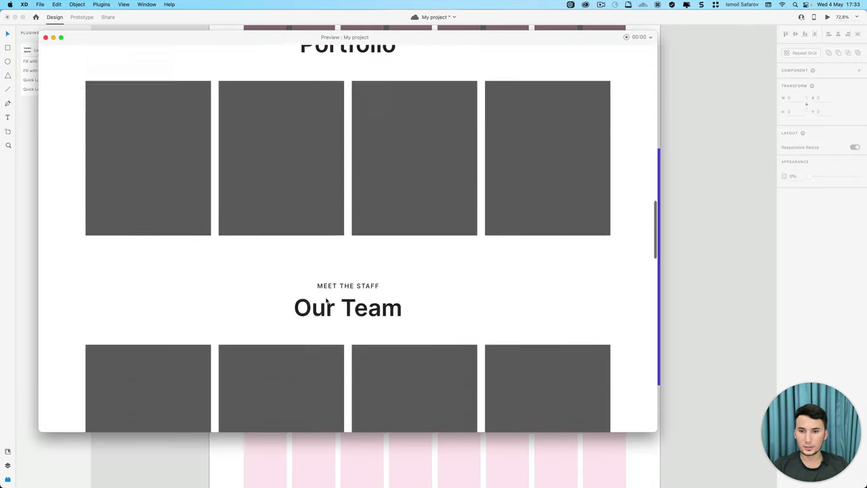
pyautogui.scroll(-10, 326, 300)
pyautogui.scroll(-5, 326, 300)
pyautogui.scroll(3, 325, 301)
pyautogui.scroll(1, 325, 301)
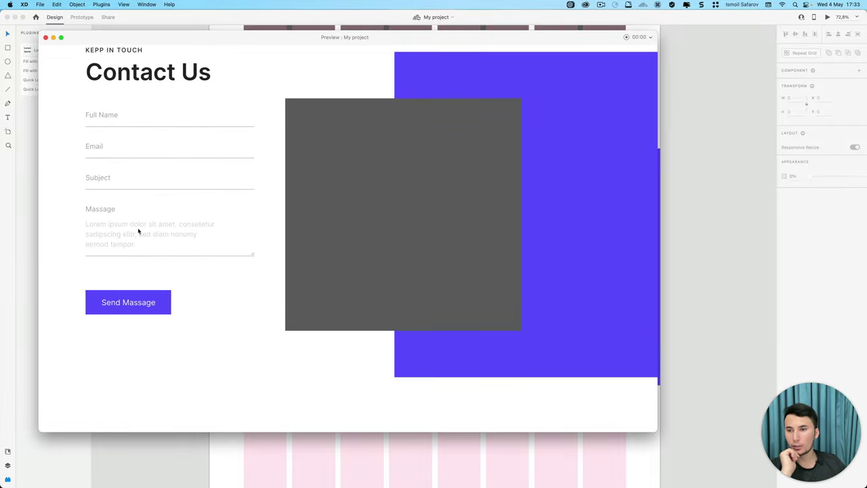
pyautogui.scroll(3, 122, 253)
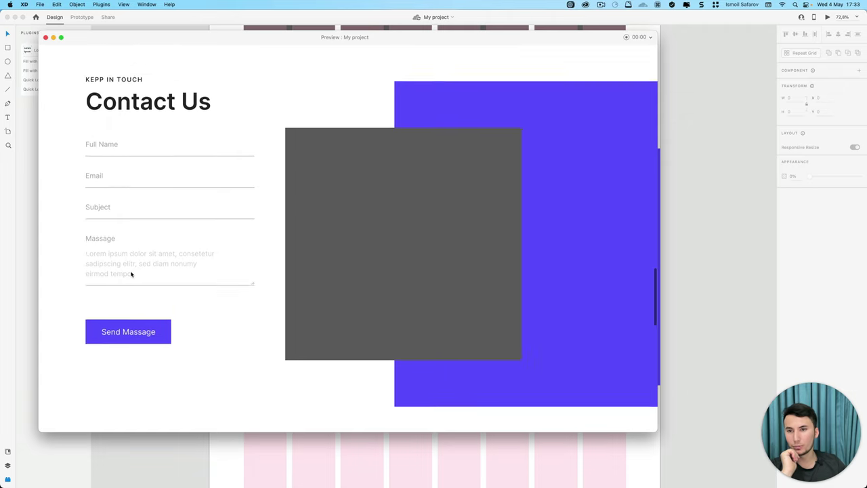
pyautogui.click(46, 38)
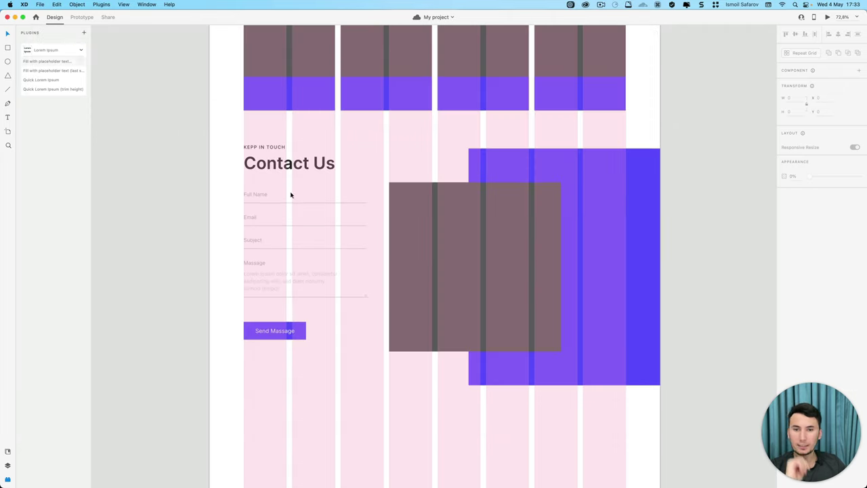
# Change all four field underlines' border colour to #D9D9D9.
pyautogui.moveTo(351, 321); pyautogui.dragTo(373, 290)
pyautogui.click(357, 325)
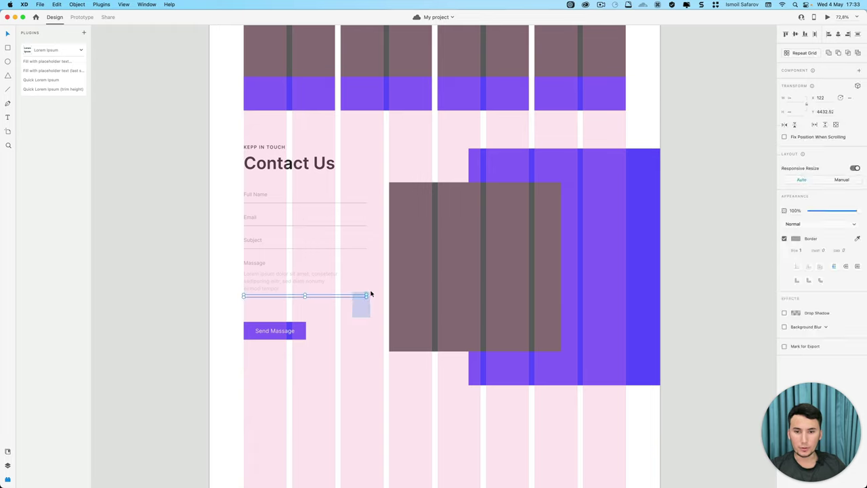
pyautogui.keyDown('shift'); pyautogui.click(366, 249); pyautogui.keyUp('shift')
pyautogui.keyDown('shift'); pyautogui.click(357, 225); pyautogui.keyUp('shift')
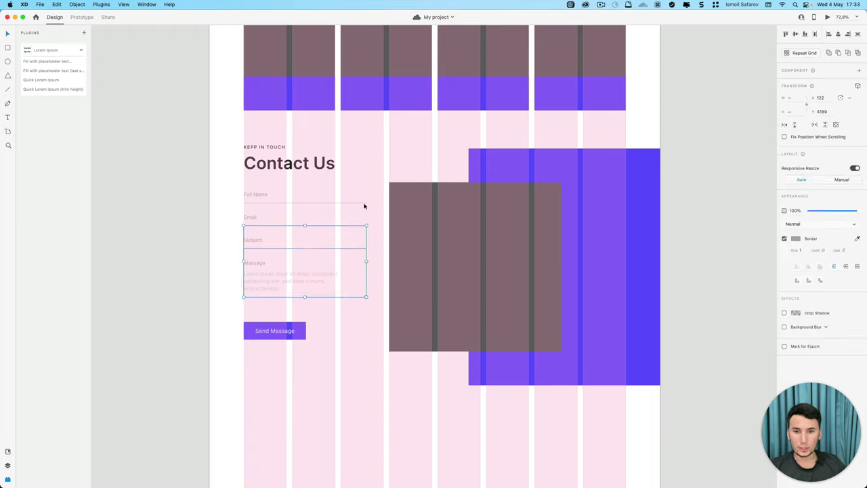
pyautogui.keyDown('shift'); pyautogui.click(364, 202); pyautogui.keyUp('shift')
pyautogui.click(796, 239)
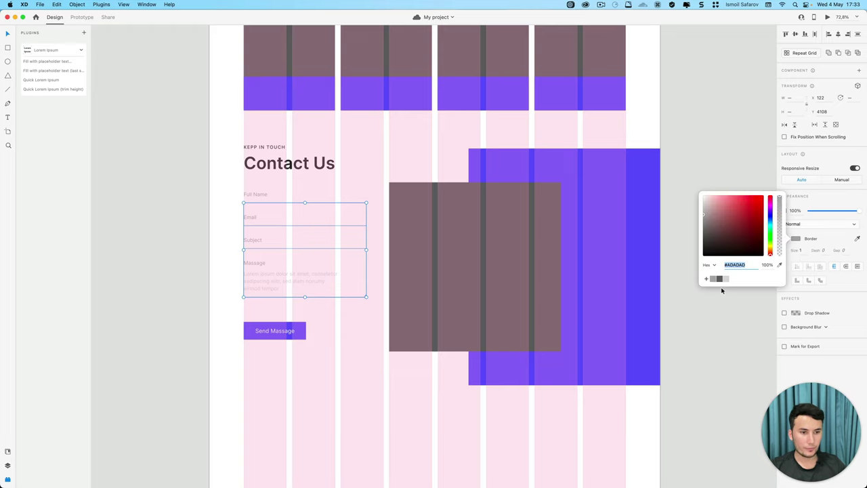
pyautogui.click(726, 279)
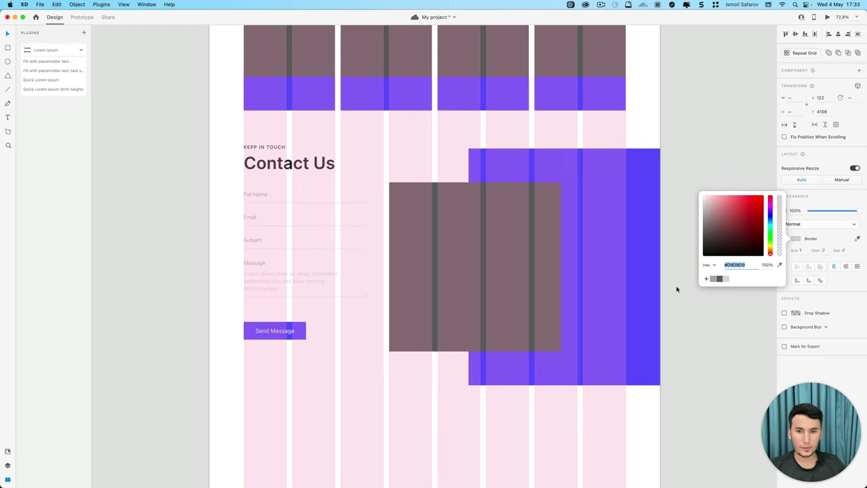
# Preview the page again to check the lighter underlines.
pyautogui.click(827, 19)
pyautogui.scroll(-10, 359, 274)
pyautogui.scroll(-10, 341, 281)
pyautogui.scroll(-10, 342, 282)
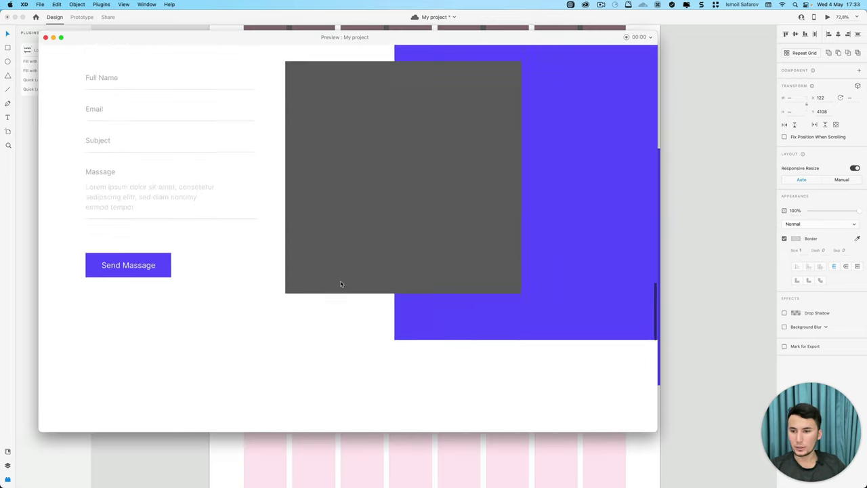
pyautogui.scroll(3, 341, 283)
pyautogui.scroll(5, 333, 294)
pyautogui.scroll(-2, 354, 292)
pyautogui.scroll(-2, 336, 292)
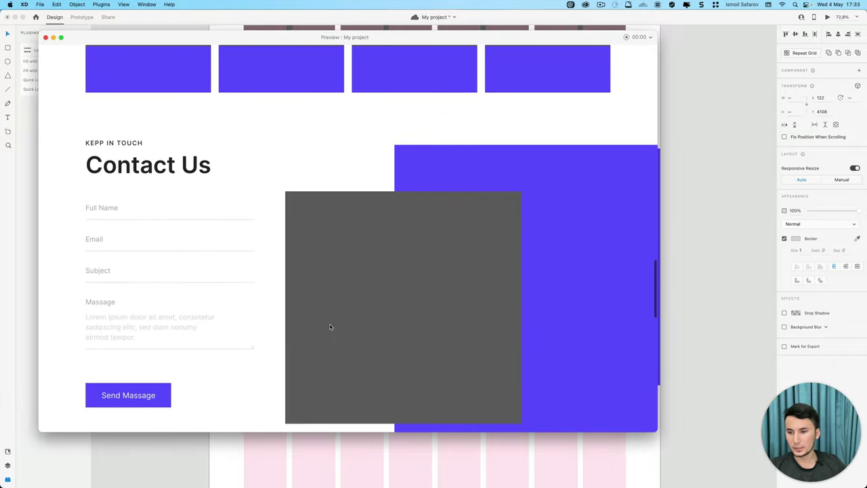
pyautogui.scroll(-2, 330, 328)
# Nudge the Send Massage button up to a 40 px gap below the form fields.
pyautogui.click(46, 37)
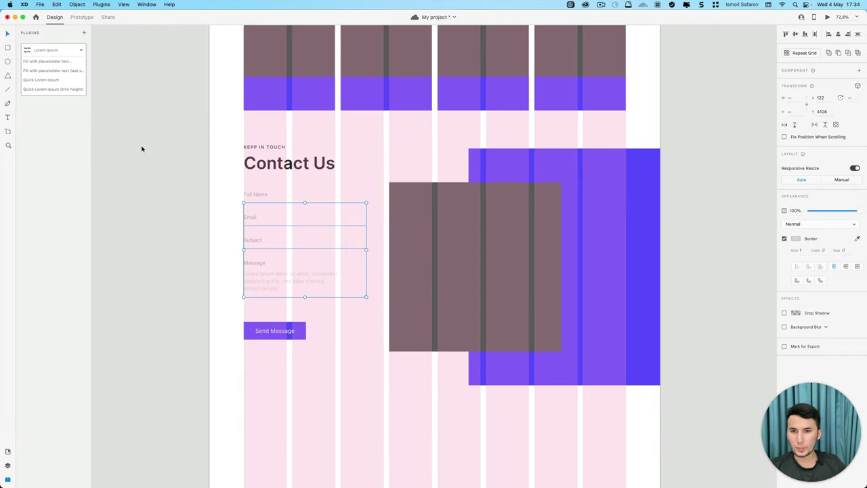
pyautogui.press('Escape')
pyautogui.moveTo(238, 310); pyautogui.dragTo(387, 185)
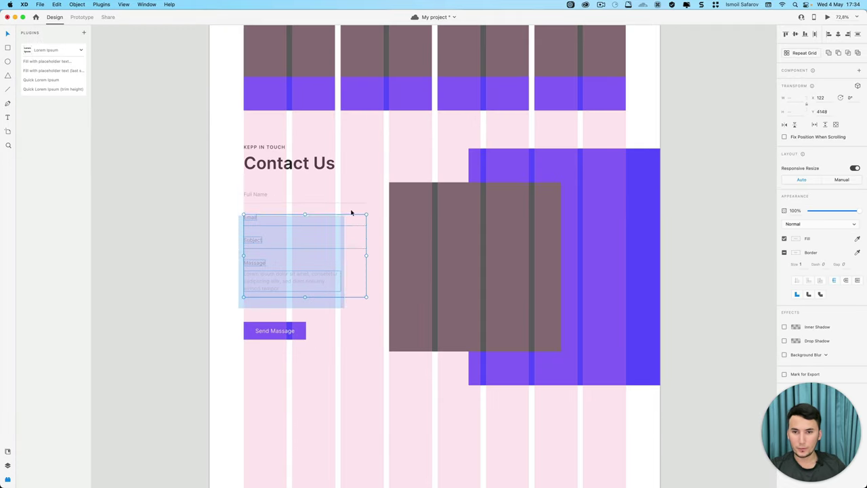
pyautogui.press('Escape')
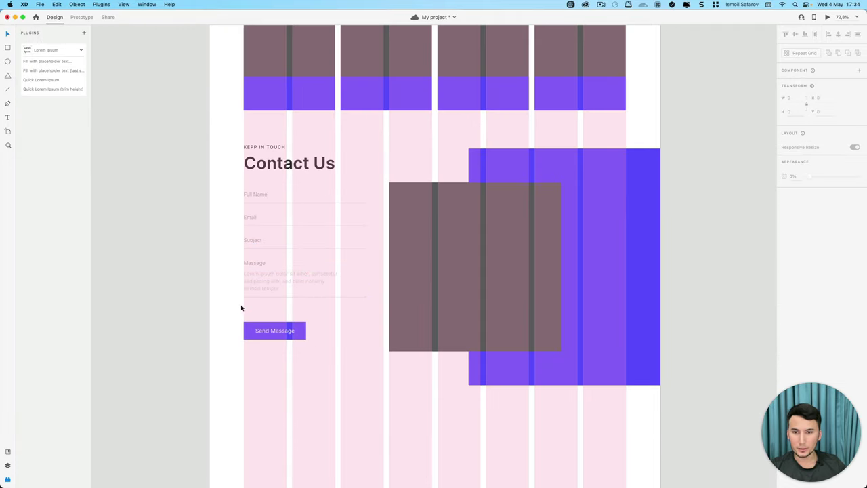
pyautogui.moveTo(241, 309); pyautogui.dragTo(373, 182)
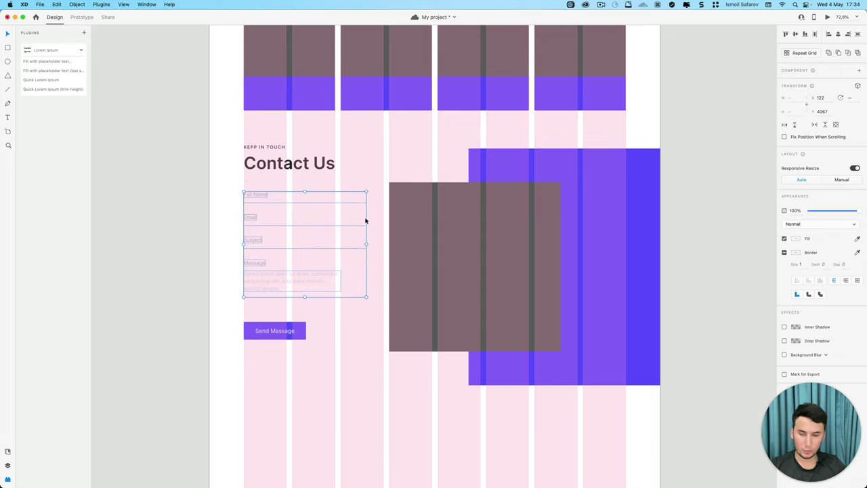
pyautogui.click(273, 333)
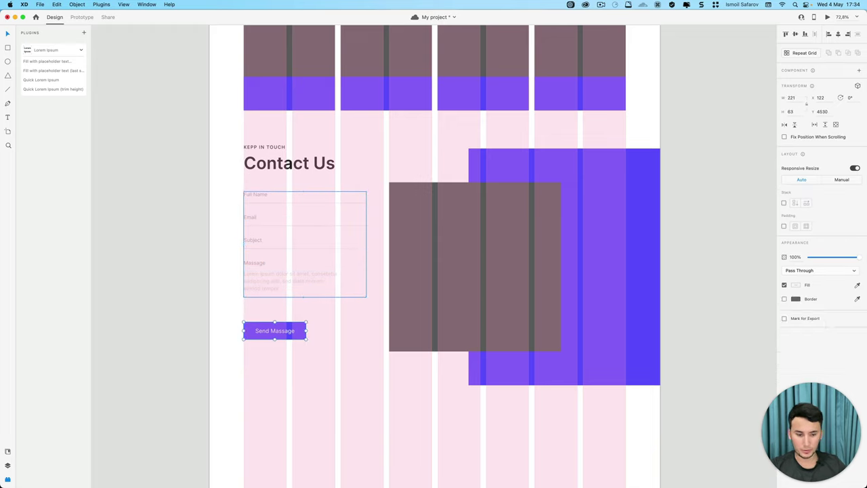
pyautogui.hotkey('shift', 'Up')
pyautogui.hotkey('shift', 'Up')
pyautogui.hotkey('shift', 'Up')
pyautogui.hotkey('shift', 'Up')
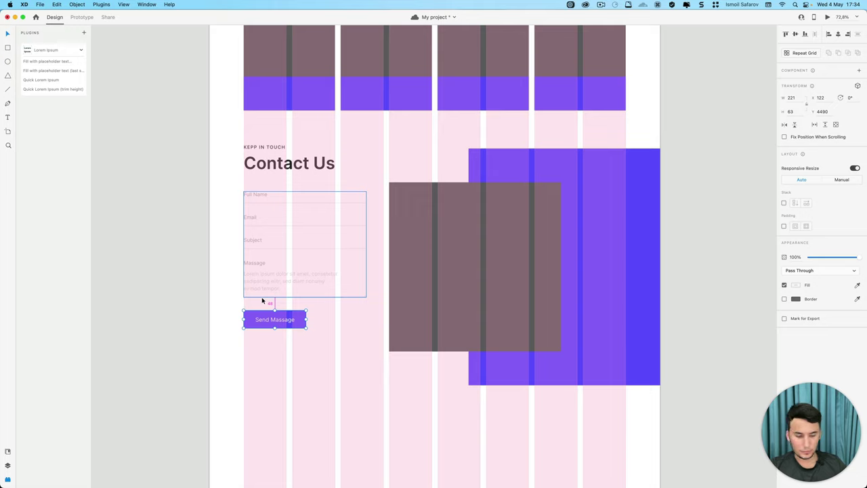
pyautogui.hotkey('shift', 'Up')
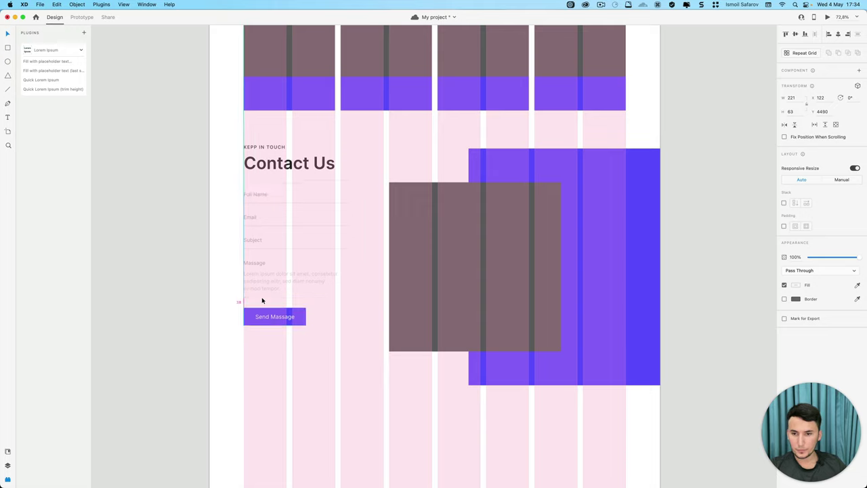
pyautogui.press('Down')
pyautogui.press('Down')
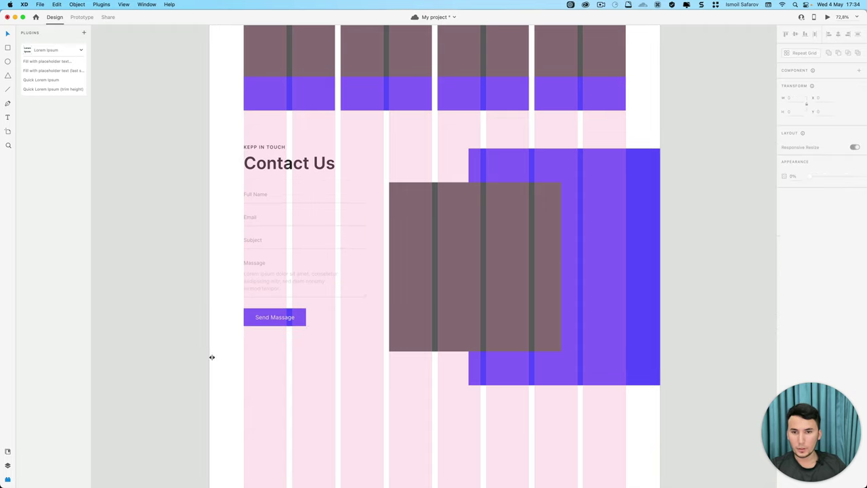
# Vertically centre the form and button against the grey image block with Align Middle.
pyautogui.moveTo(217, 361); pyautogui.dragTo(376, 178)
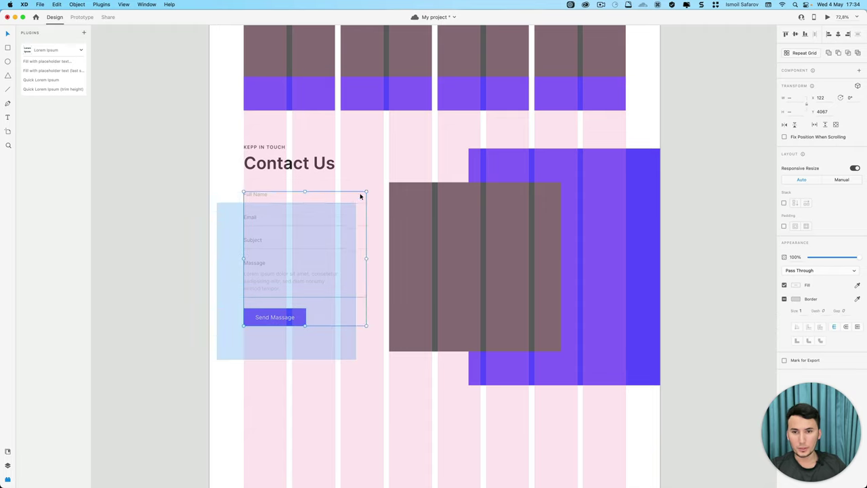
pyautogui.keyDown('shift'); pyautogui.click(410, 226); pyautogui.keyUp('shift')
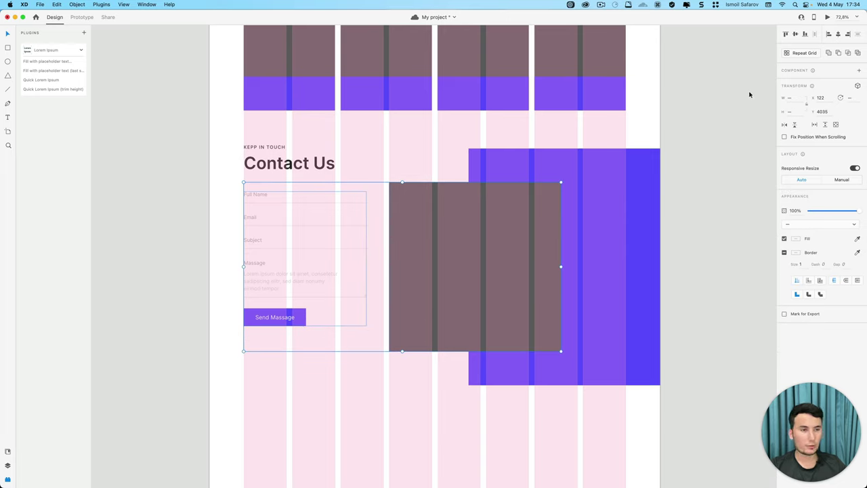
pyautogui.click(797, 35)
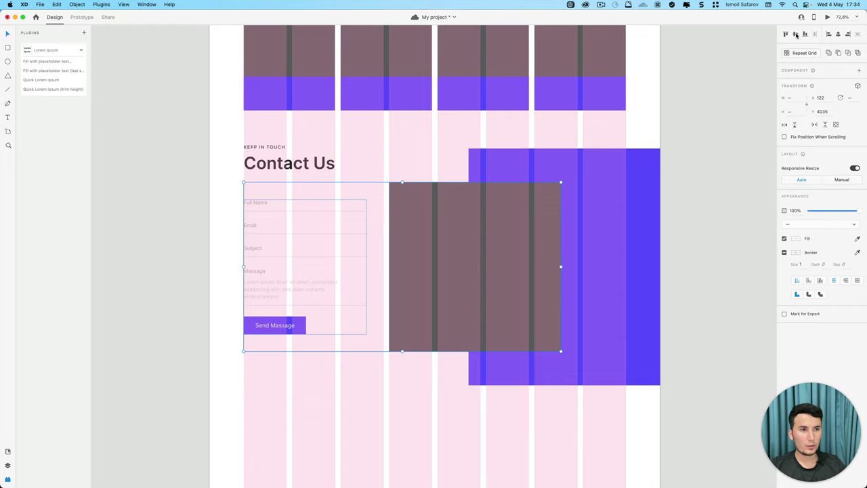
pyautogui.click(156, 275)
# Check the contact form with the layout grid toggled, then save the project.
pyautogui.press('super+shift+apostrophe')
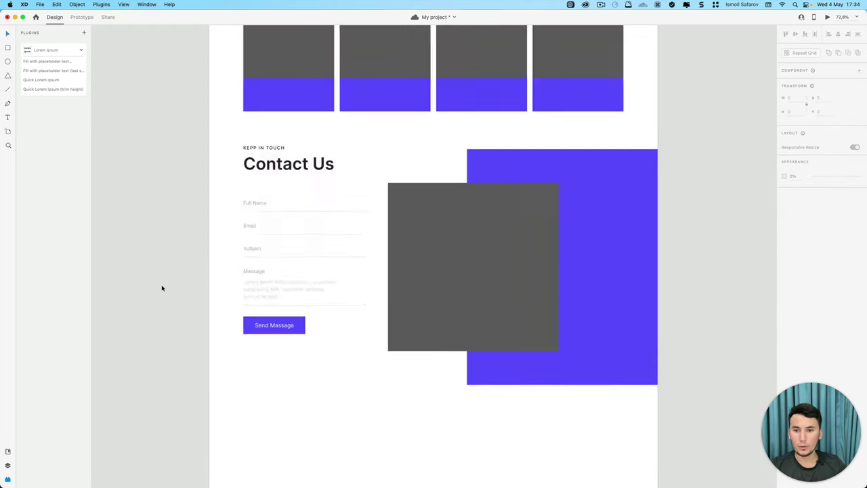
pyautogui.scroll(2, 161, 286)
pyautogui.scroll(3, 240, 291)
pyautogui.scroll(2, 239, 292)
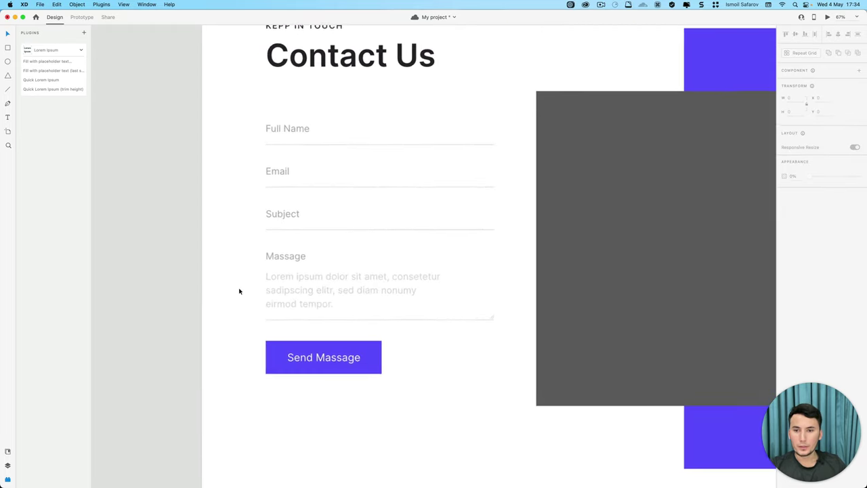
pyautogui.press('super+shift+apostrophe')
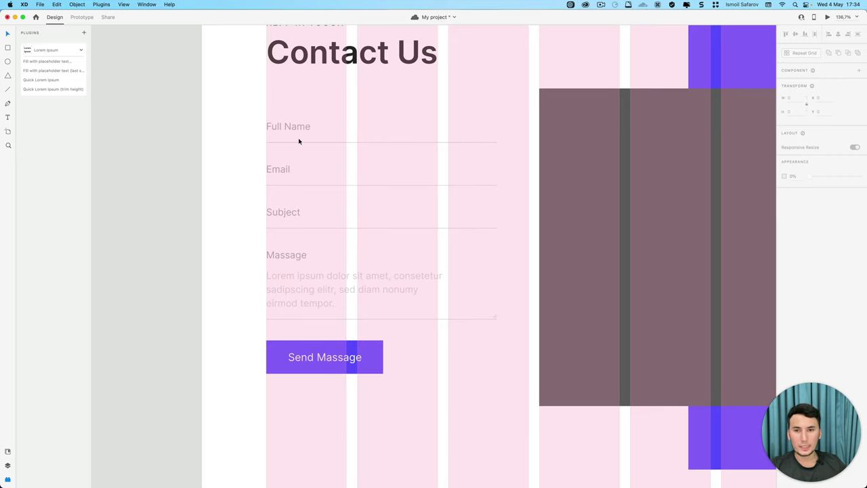
pyautogui.click(292, 127)
pyautogui.rightClick(288, 123)
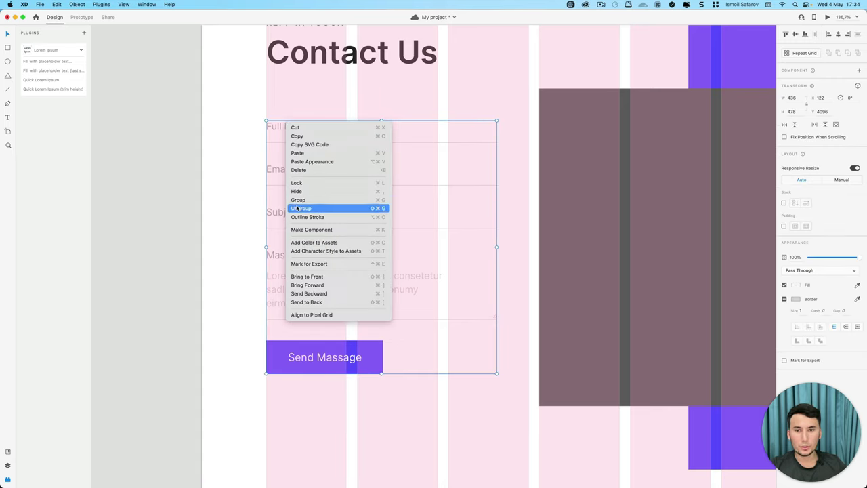
pyautogui.click(218, 213)
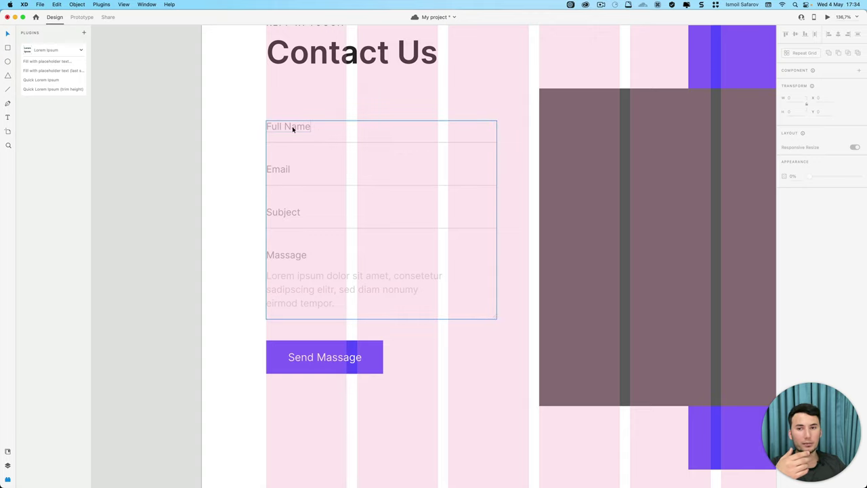
pyautogui.press('super+s')
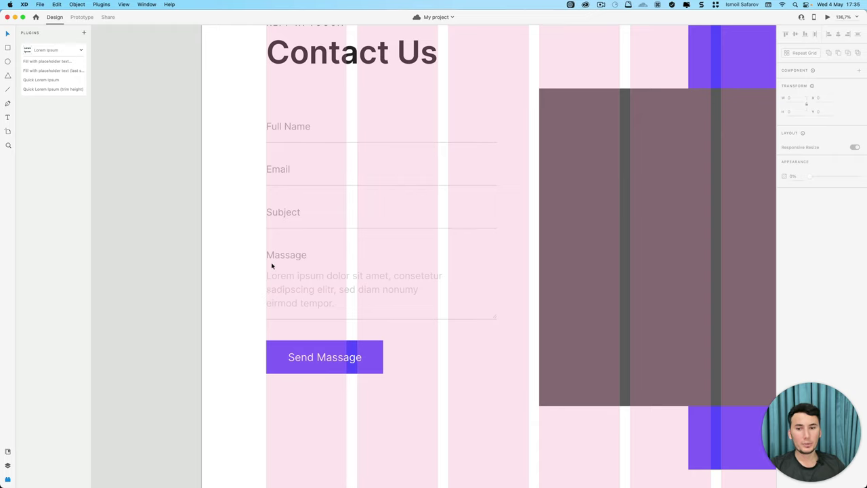
# Inspect the Massage label, Lorem placeholder box and message field outline inside the form group.
pyautogui.click(292, 256)
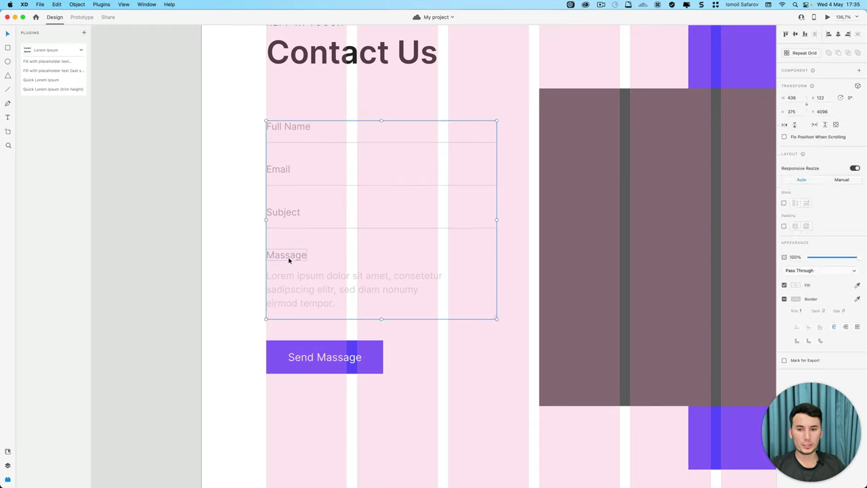
pyautogui.doubleClick(289, 260)
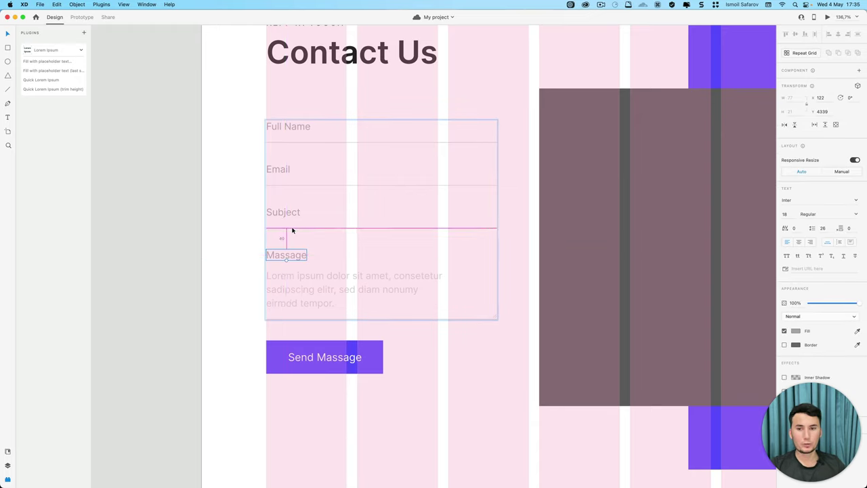
pyautogui.click(296, 275)
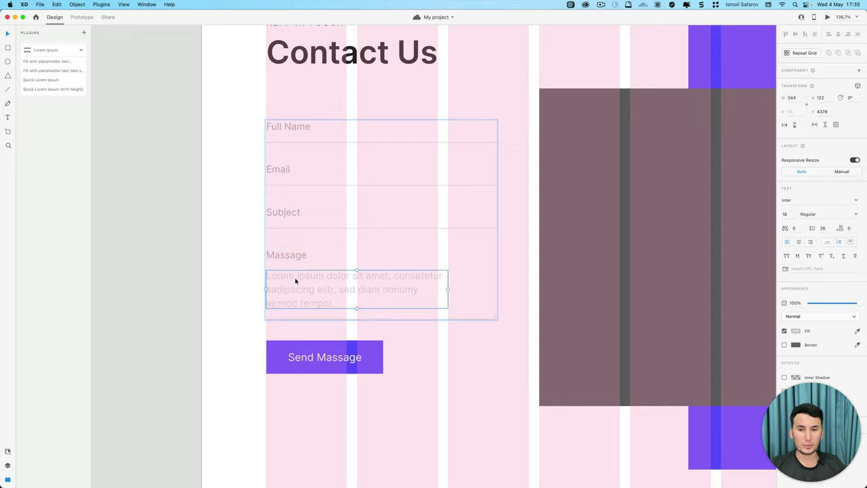
pyautogui.click(299, 319)
pyautogui.rightClick(394, 289)
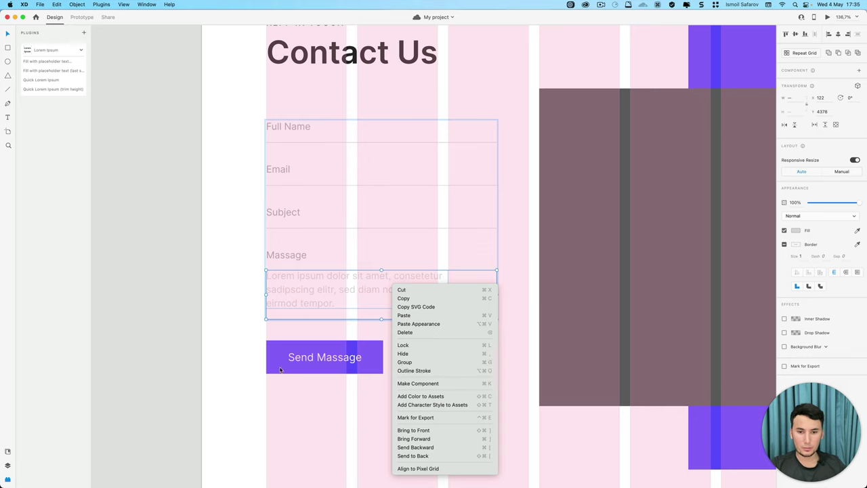
pyautogui.click(248, 387)
pyautogui.click(169, 321)
pyautogui.rightClick(307, 278)
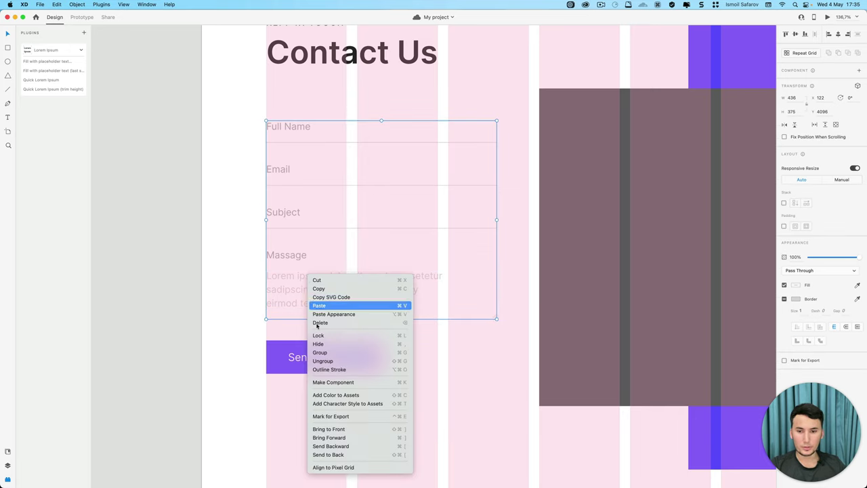
pyautogui.click(228, 339)
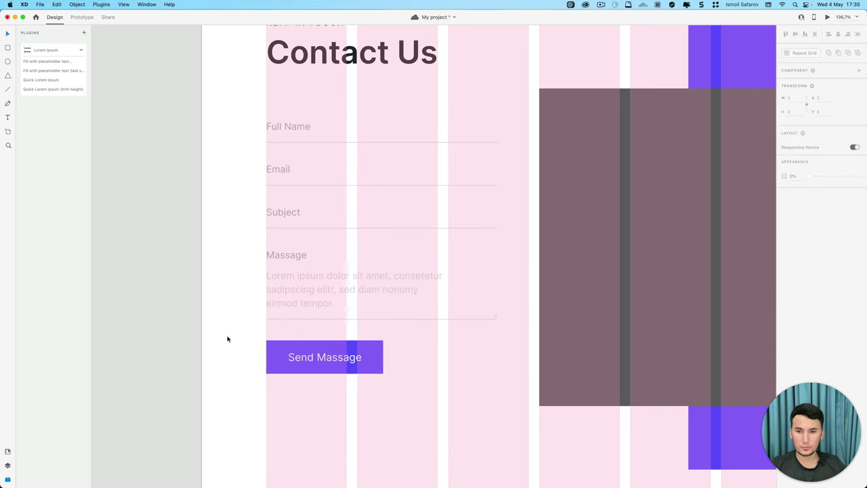
pyautogui.click(278, 296)
pyautogui.click(285, 257)
pyautogui.click(287, 287)
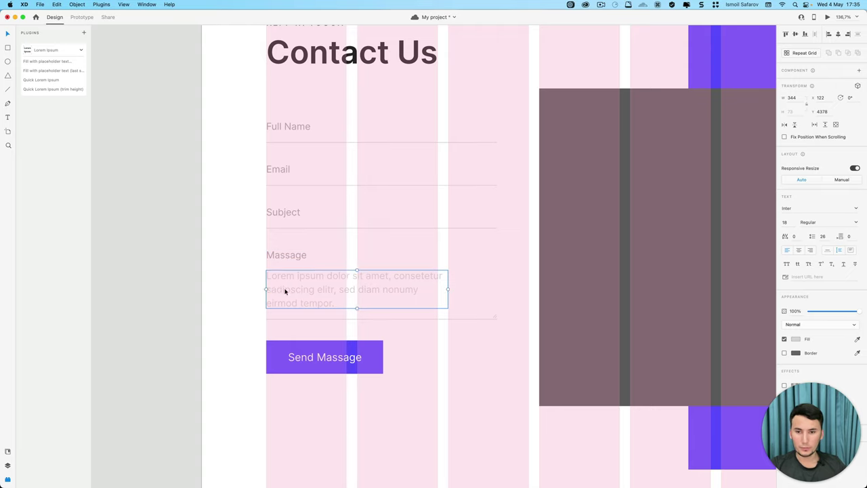
# Copy the Lorem placeholder text and paste it on a new line under 'Massage'.
pyautogui.doubleClick(287, 287)
pyautogui.press('super+a')
pyautogui.click(303, 255)
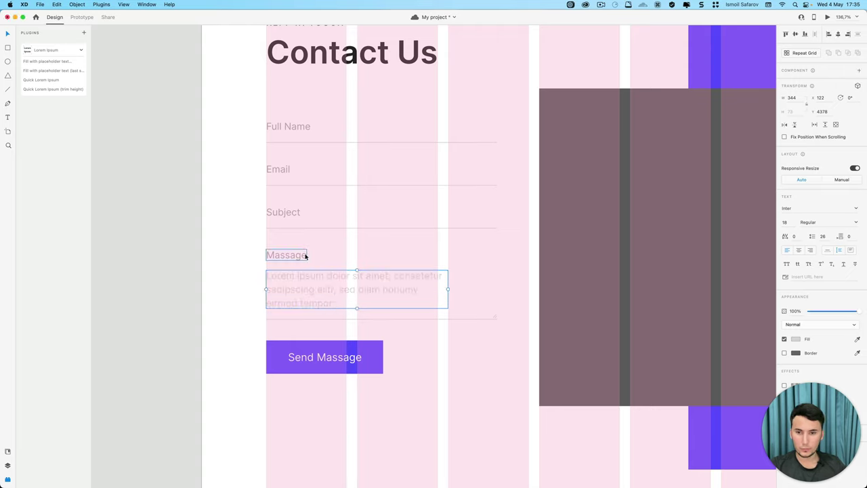
pyautogui.doubleClick(305, 255)
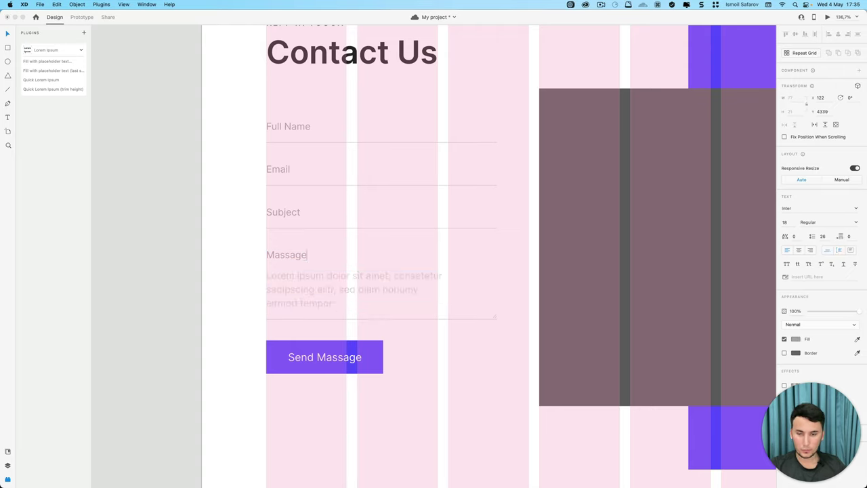
pyautogui.press('Return')
pyautogui.write('Lorem ipsum dolor sit amet, consetetur sadipscing elitr, sed diam nonumy eirmod tempor.')
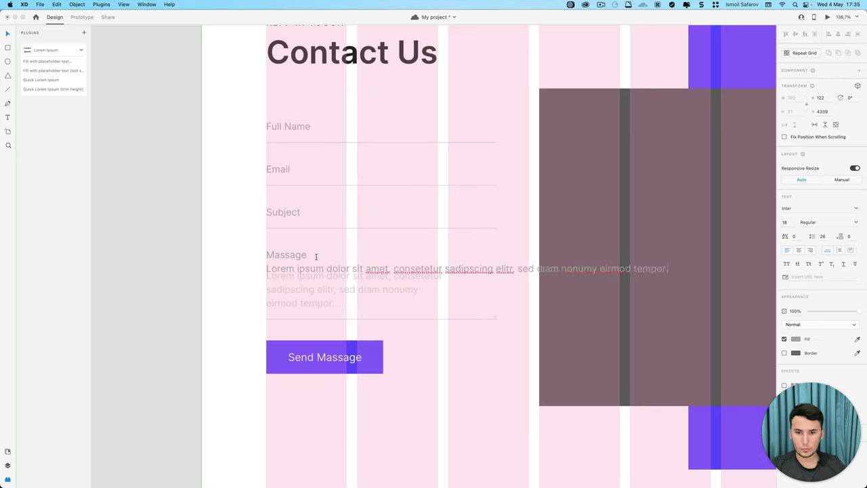
# Break the pasted Lorem text into three lines after 'sit' and 'sadipscing'.
pyautogui.click(366, 269)
pyautogui.press('Return')
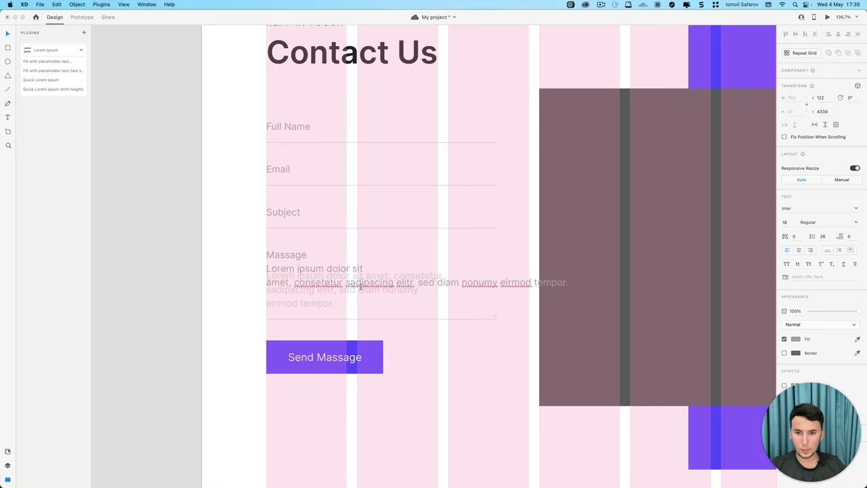
pyautogui.click(396, 282)
pyautogui.press('Return')
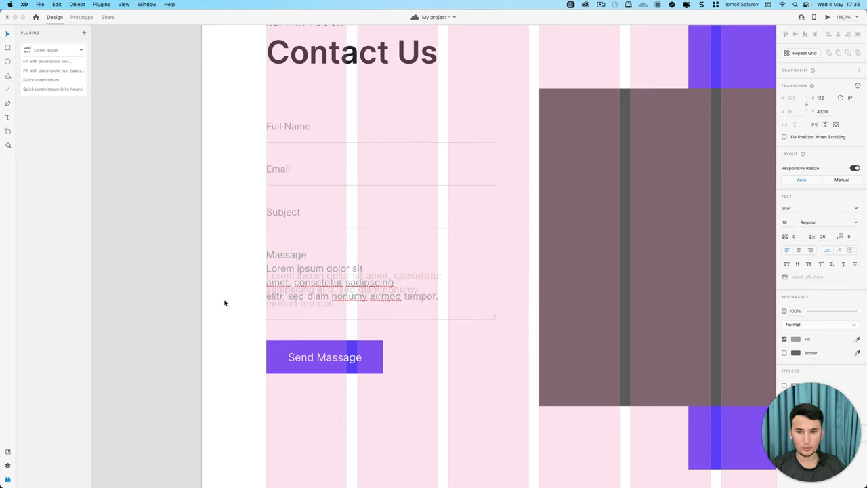
pyautogui.press('Escape')
# Remove the old overlapping Lorem placeholder text box.
pyautogui.click(445, 279)
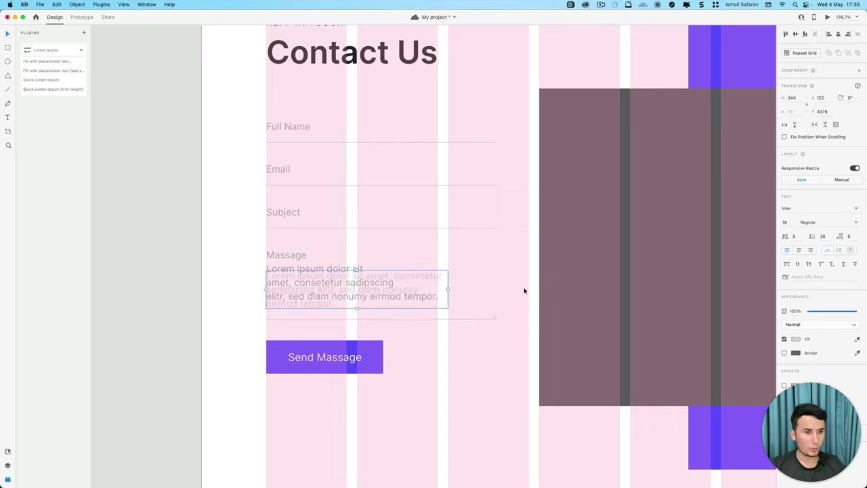
pyautogui.click(839, 249)
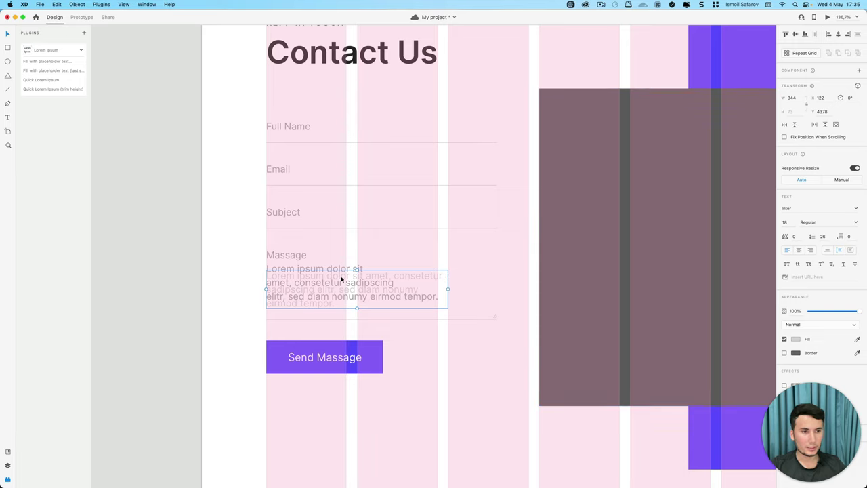
pyautogui.keyDown('shift'); pyautogui.click(280, 255); pyautogui.keyUp('shift')
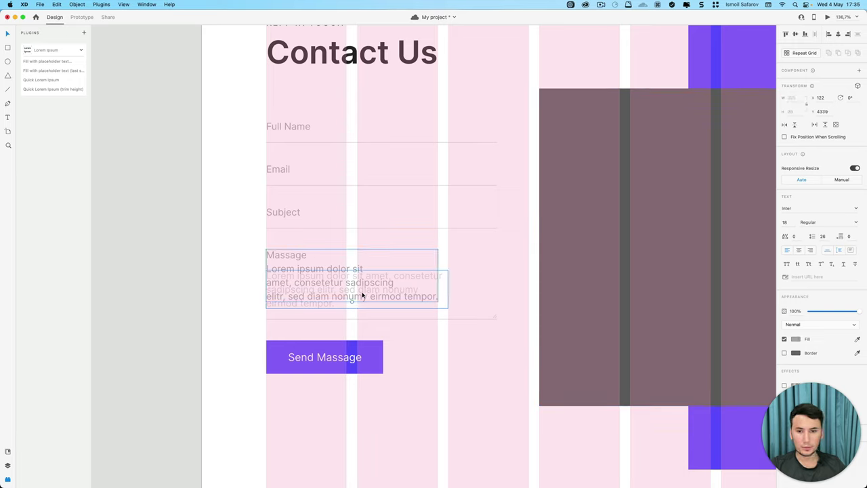
pyautogui.press('Escape')
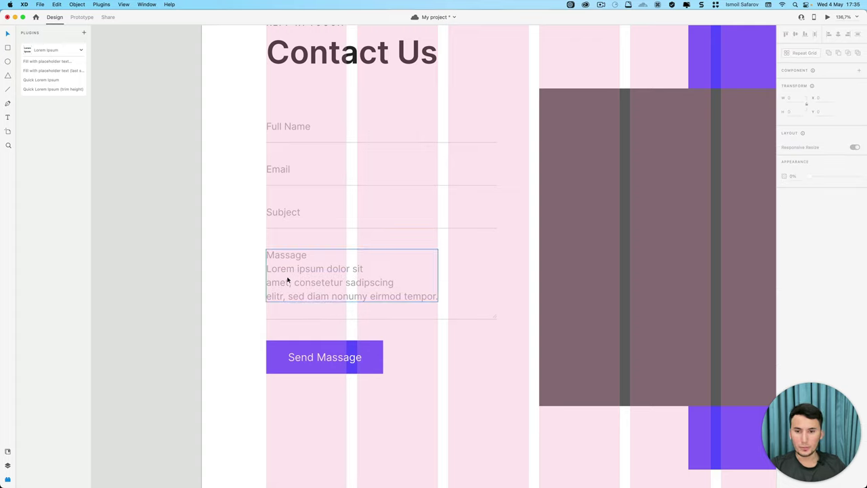
# Select the Massage underline and measure its spacing to the nearby fields.
pyautogui.moveTo(460, 331); pyautogui.dragTo(504, 313)
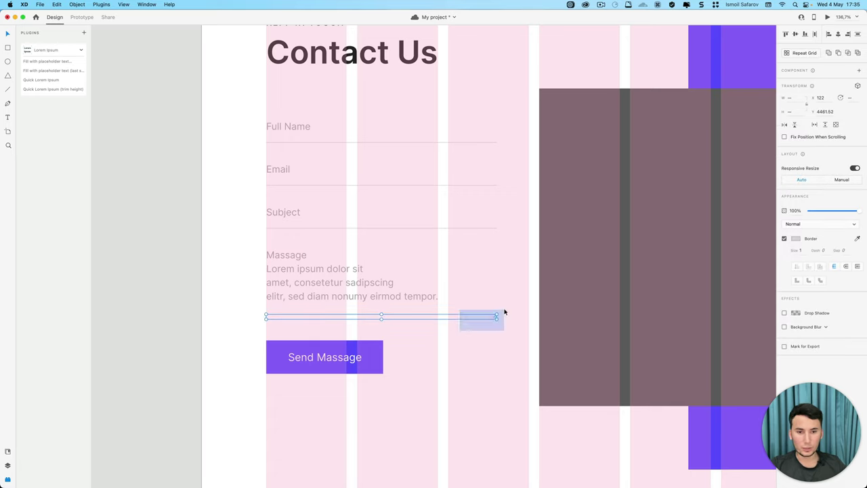
pyautogui.click(350, 293)
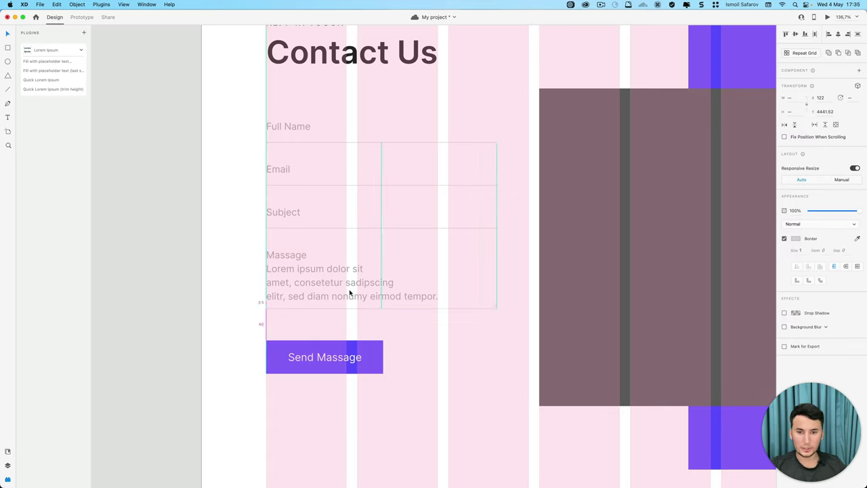
pyautogui.click(348, 319)
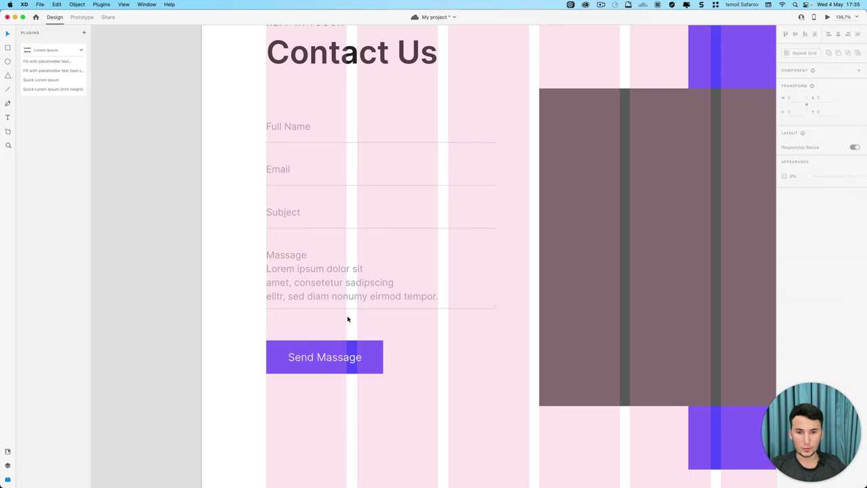
pyautogui.click(351, 309)
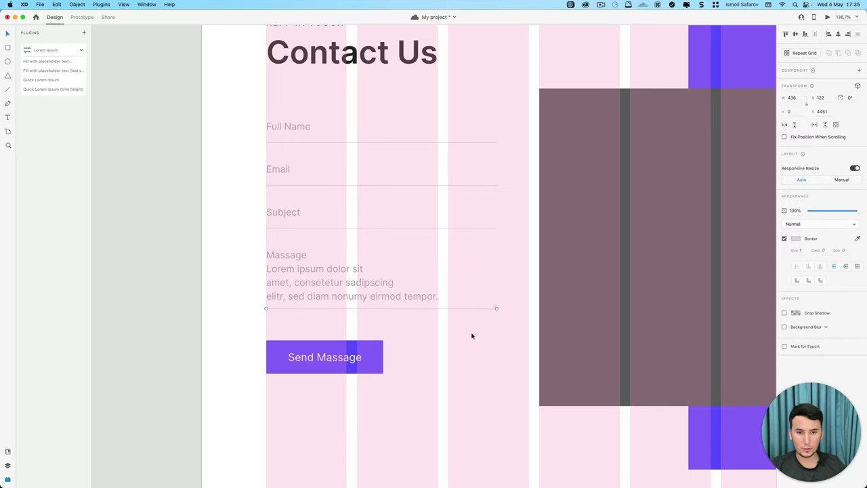
pyautogui.moveTo(472, 333); pyautogui.dragTo(504, 304)
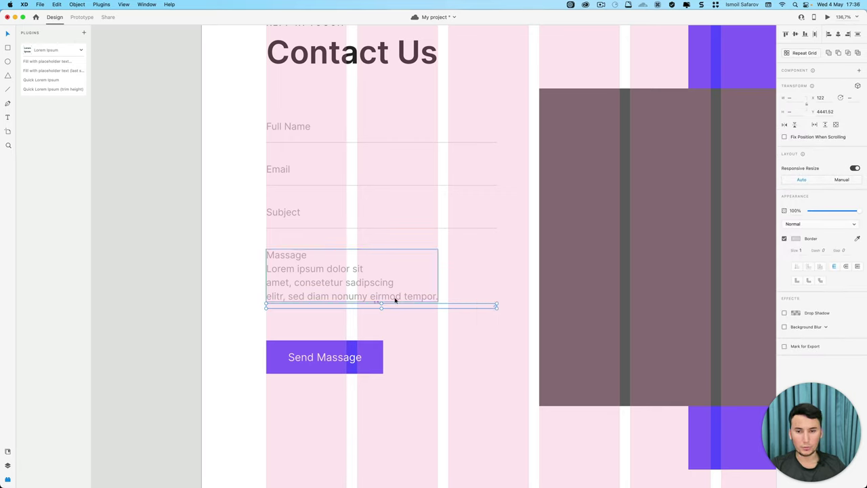
pyautogui.click(316, 228)
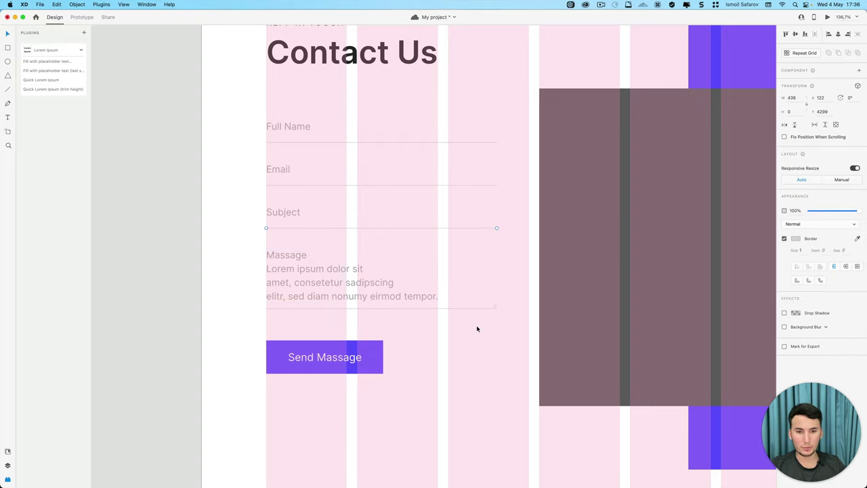
pyautogui.moveTo(477, 329); pyautogui.dragTo(517, 300)
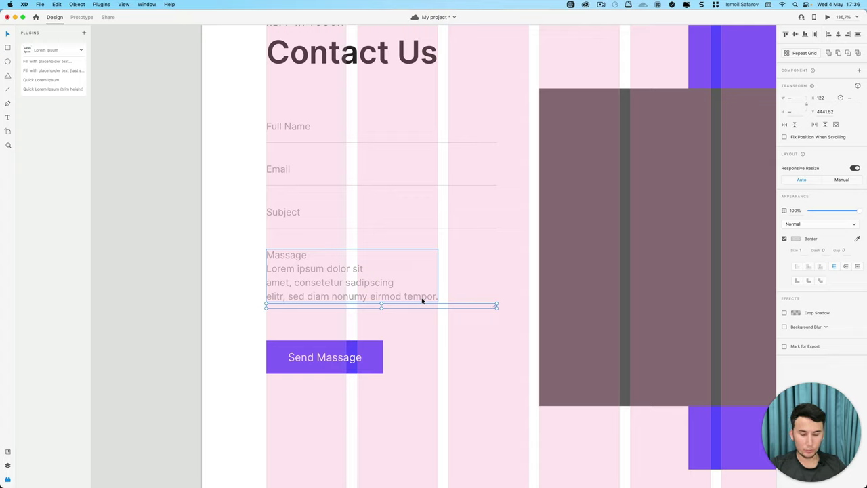
pyautogui.press('alt')
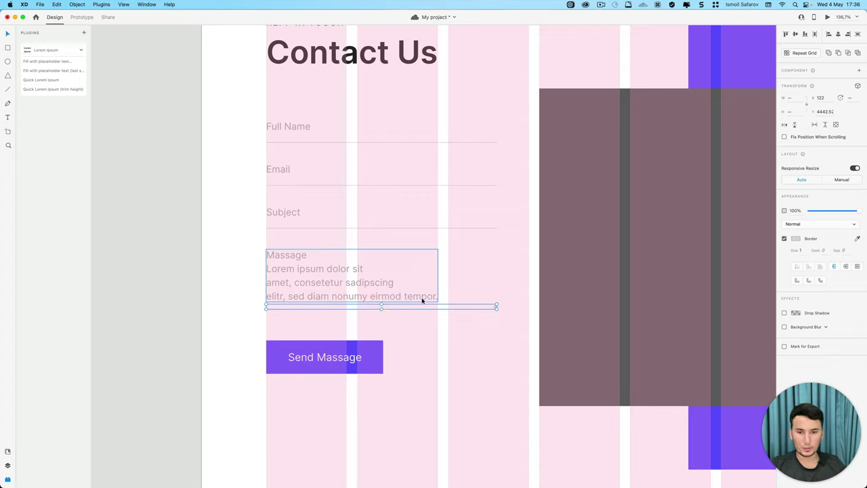
pyautogui.press('alt')
# Nudge the Massage underline up slightly and check its gap to the label.
pyautogui.click(403, 312)
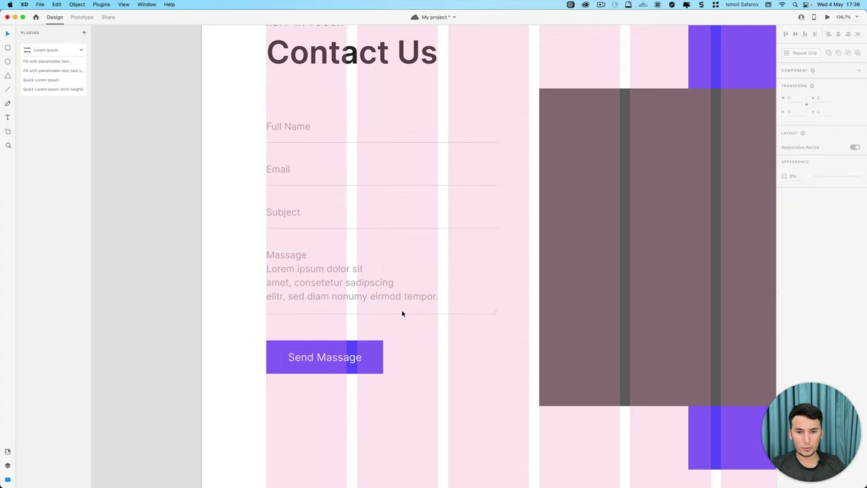
pyautogui.click(411, 338)
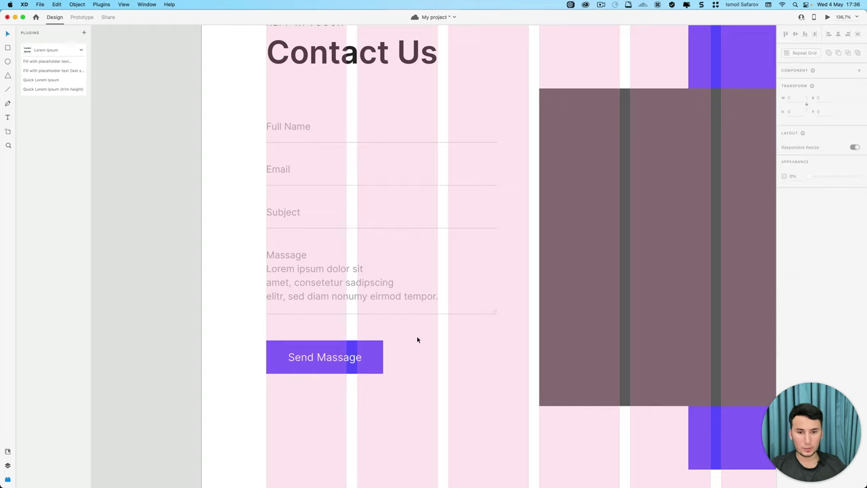
pyautogui.moveTo(442, 333); pyautogui.dragTo(512, 300)
pyautogui.press('alt')
pyautogui.press('Up')
pyautogui.press('Up')
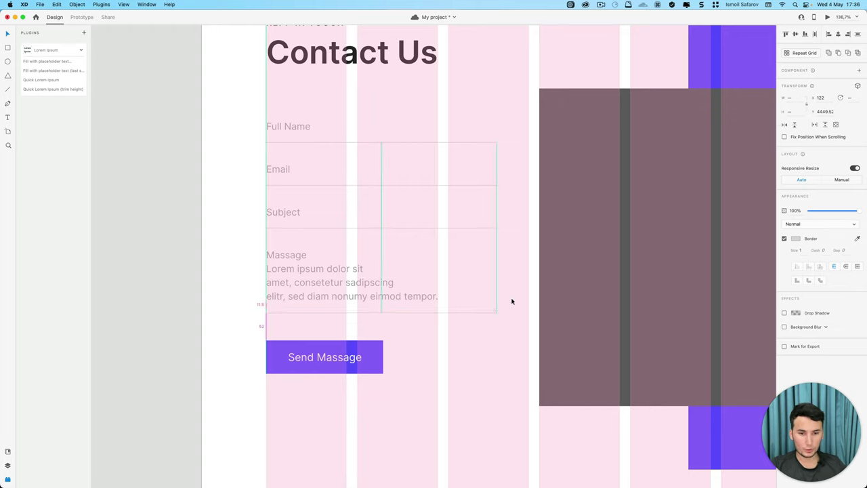
pyautogui.click(383, 332)
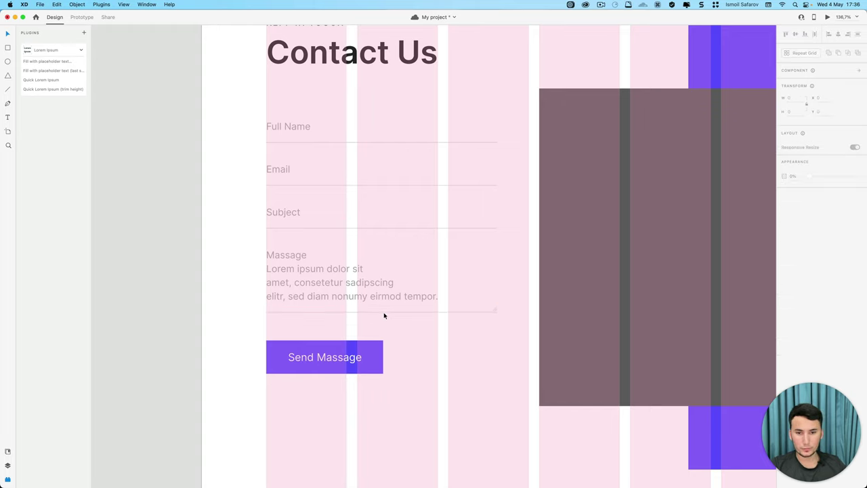
pyautogui.click(384, 313)
pyautogui.click(290, 323)
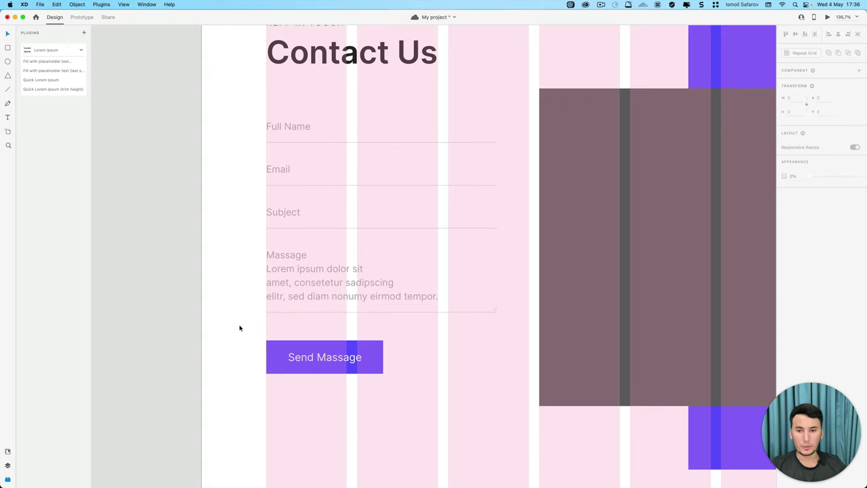
# Delete the lorem ipsum lines from the Massage field, keeping only the label.
pyautogui.click(281, 301)
pyautogui.doubleClick(280, 298)
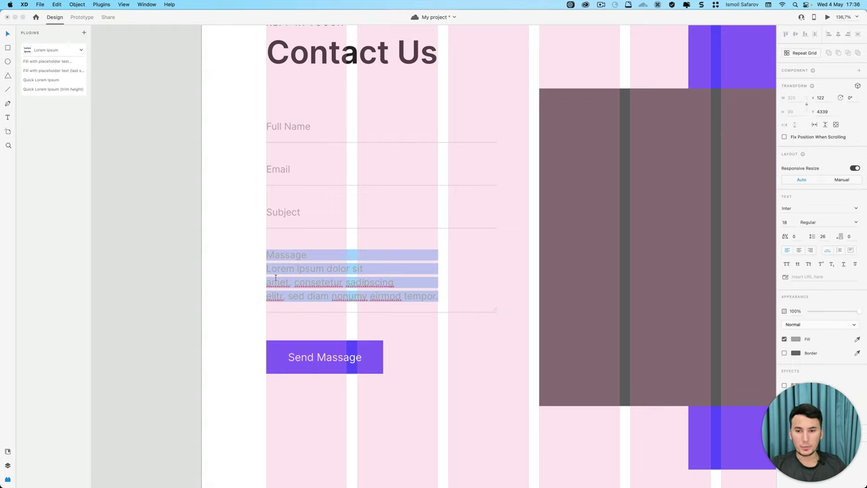
pyautogui.click(268, 269)
pyautogui.moveTo(269, 268); pyautogui.dragTo(447, 303)
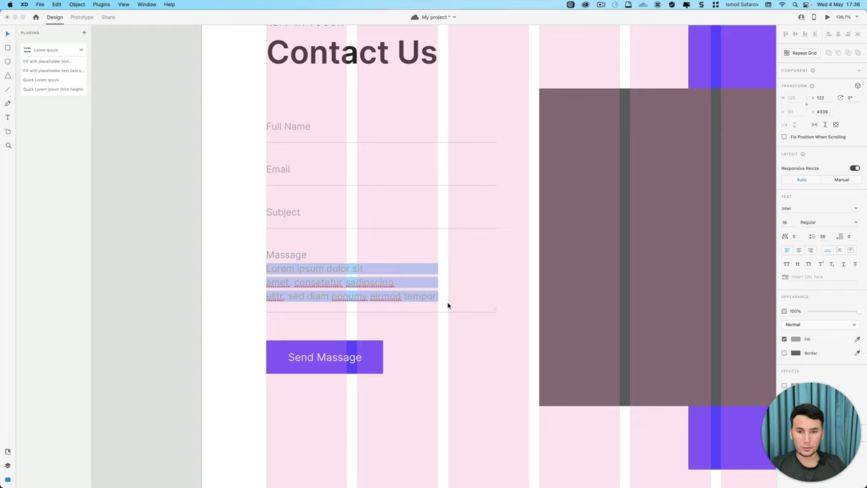
pyautogui.press('BackSpace')
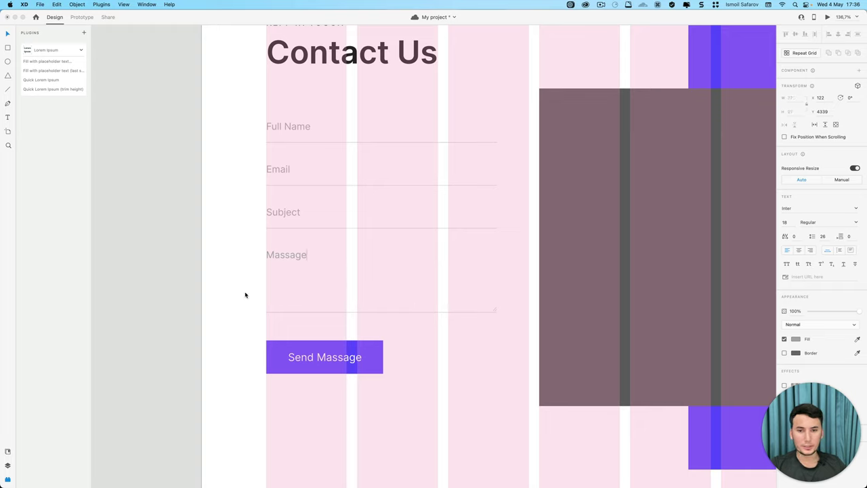
pyautogui.press('super+a')
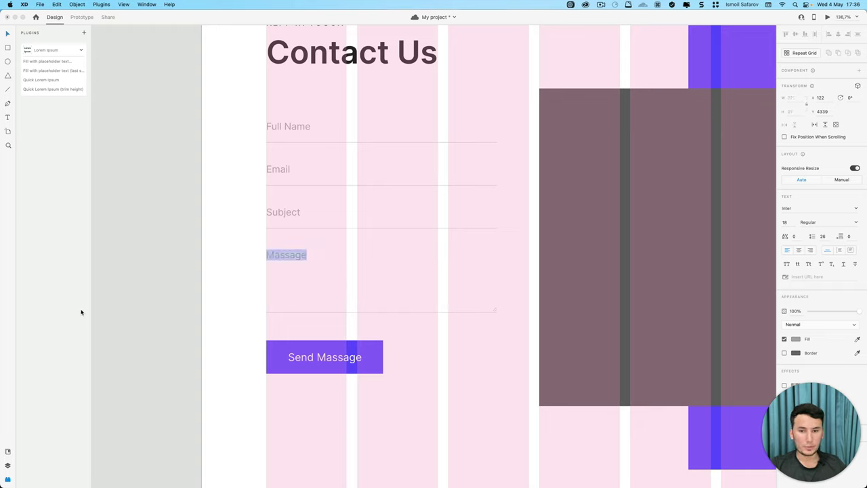
pyautogui.click(149, 304)
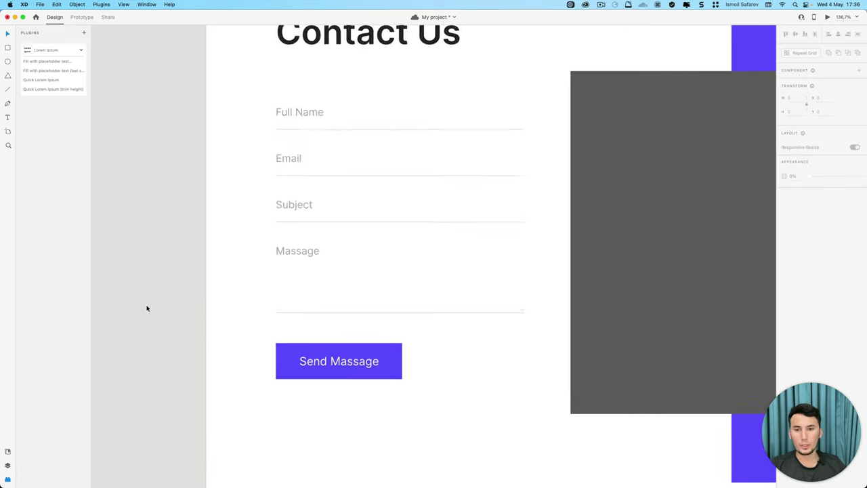
# Move the Send Massage button up to a 40 px gap below the Message field.
pyautogui.scroll(-3, 146, 308)
pyautogui.click(250, 339)
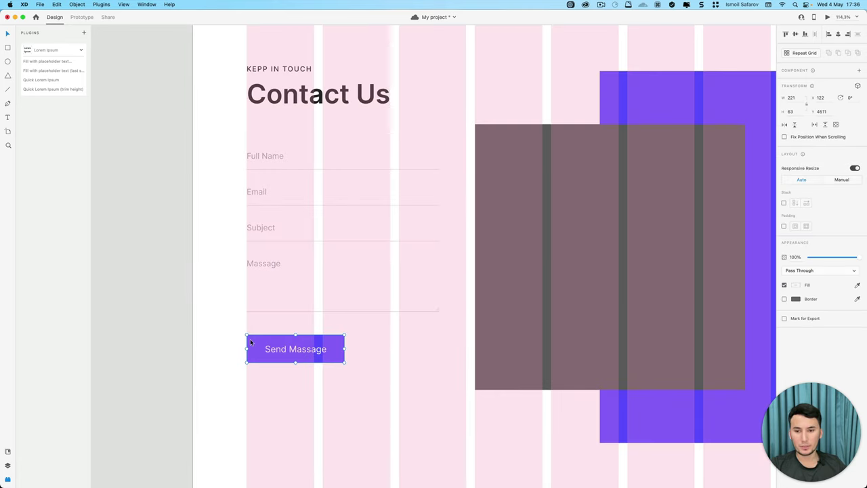
pyautogui.press('alt')
pyautogui.hotkey('shift', 'Up')
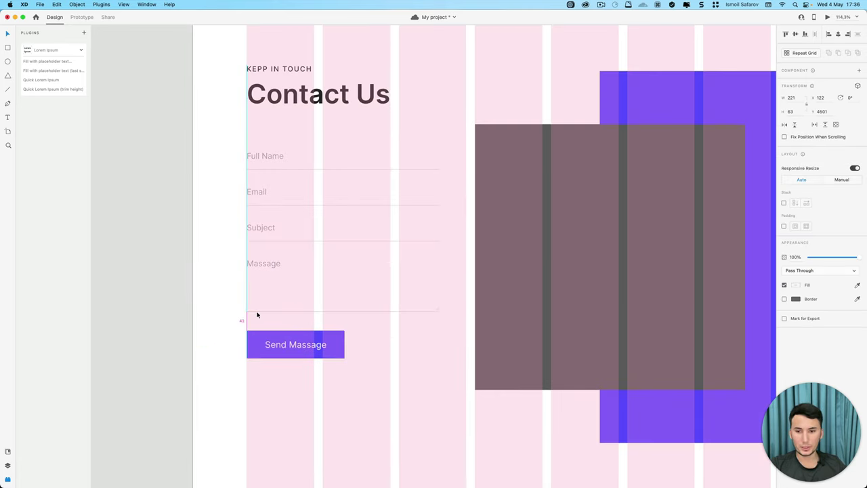
pyautogui.press('Up')
pyautogui.press('Up')
pyautogui.press('Up')
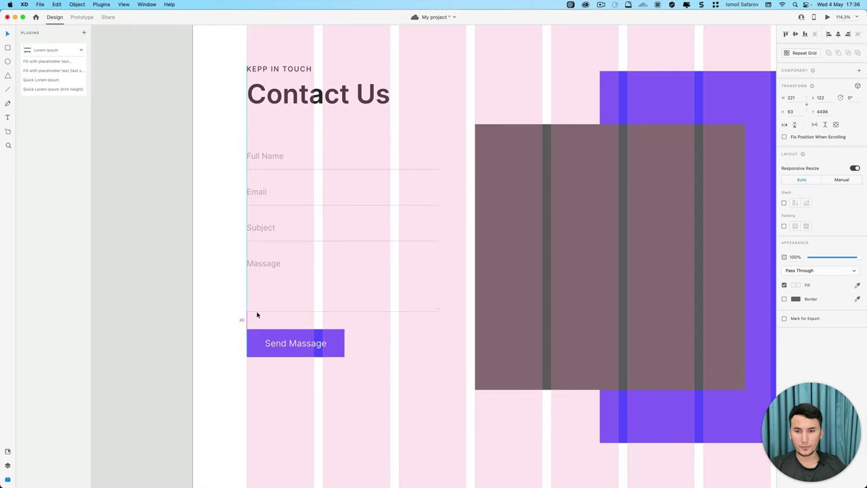
# Align the form group middle with the grey image block and hide the layout grid.
pyautogui.moveTo(199, 396); pyautogui.dragTo(459, 135)
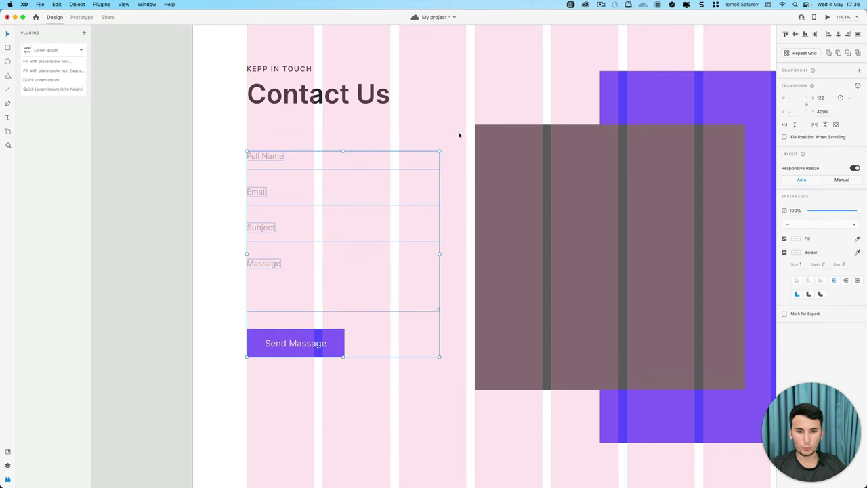
pyautogui.click(441, 402)
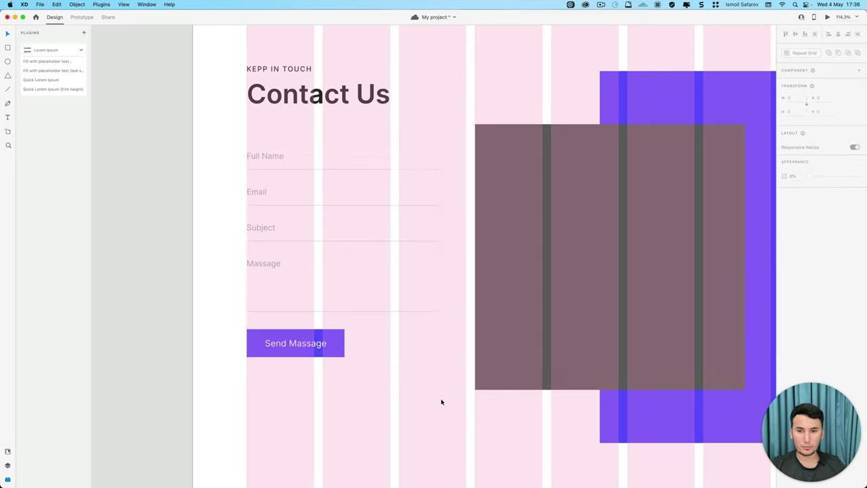
pyautogui.click(287, 329)
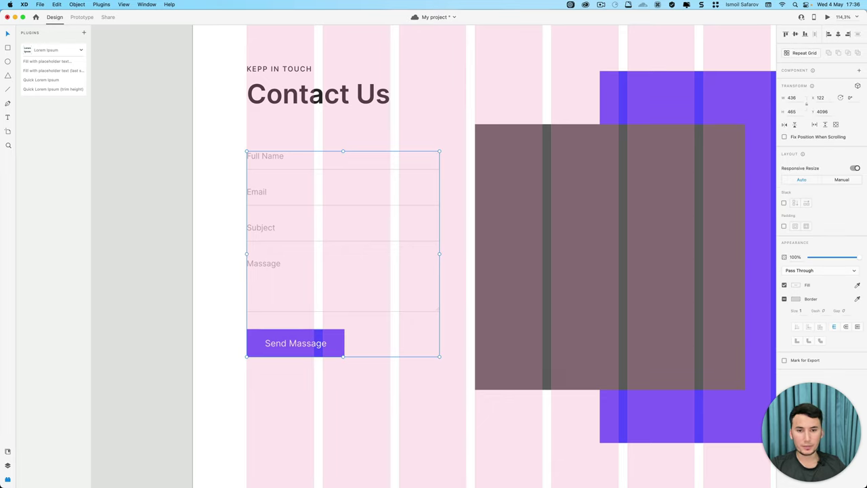
pyautogui.keyDown('shift'); pyautogui.click(549, 291); pyautogui.keyUp('shift')
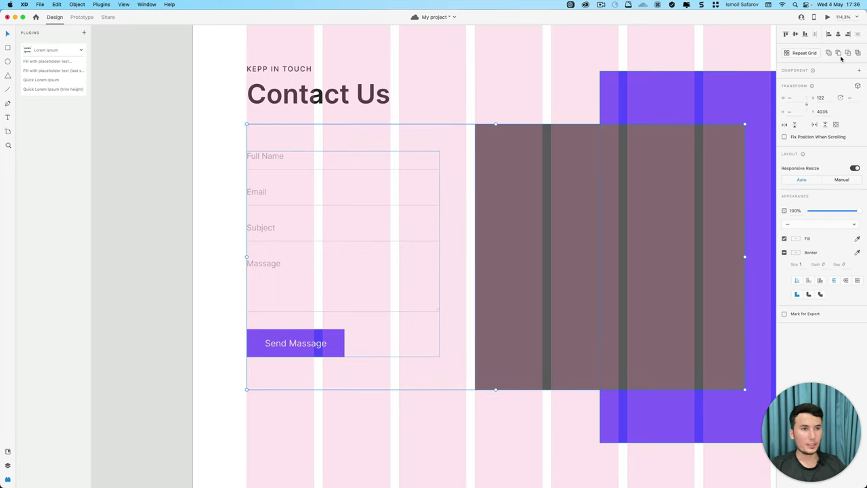
pyautogui.click(796, 36)
pyautogui.click(177, 202)
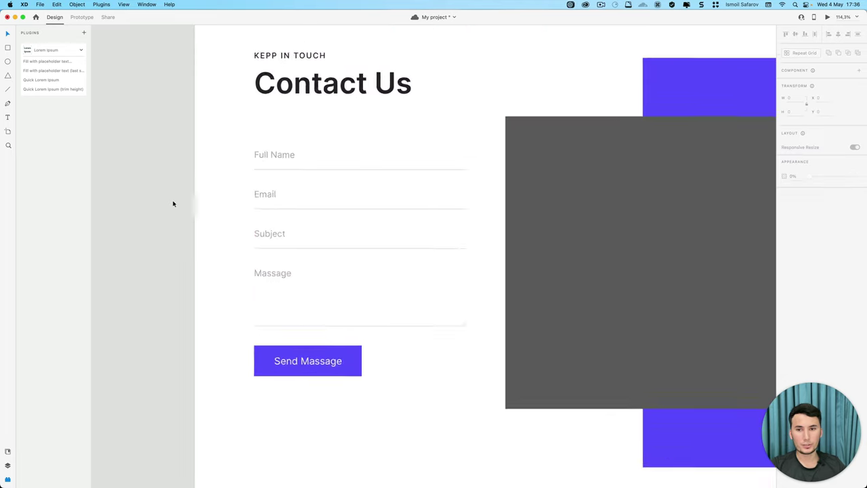
pyautogui.press('super+shift+apostrophe')
# Locate and select the 24×24 Web Development icon square in Our Services.
pyautogui.scroll(-5, 173, 206)
pyautogui.press('super+shift+apostrophe')
pyautogui.hscroll(3, 172, 205)
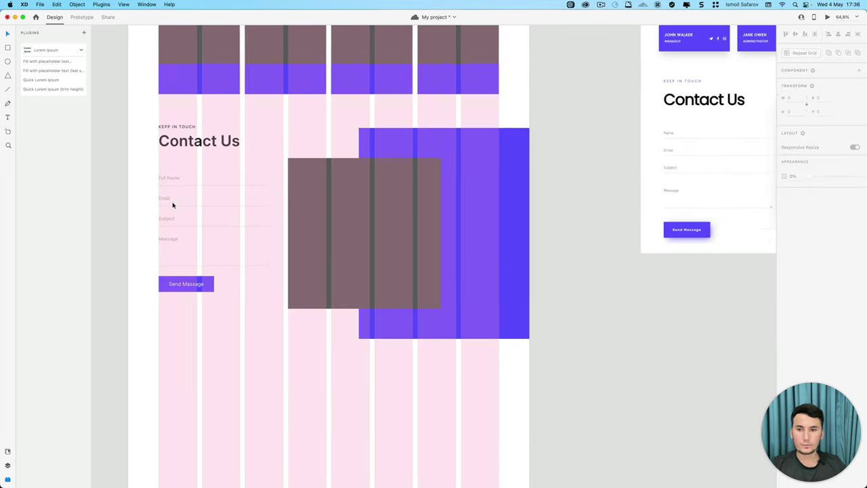
pyautogui.hscroll(3, 337, 338)
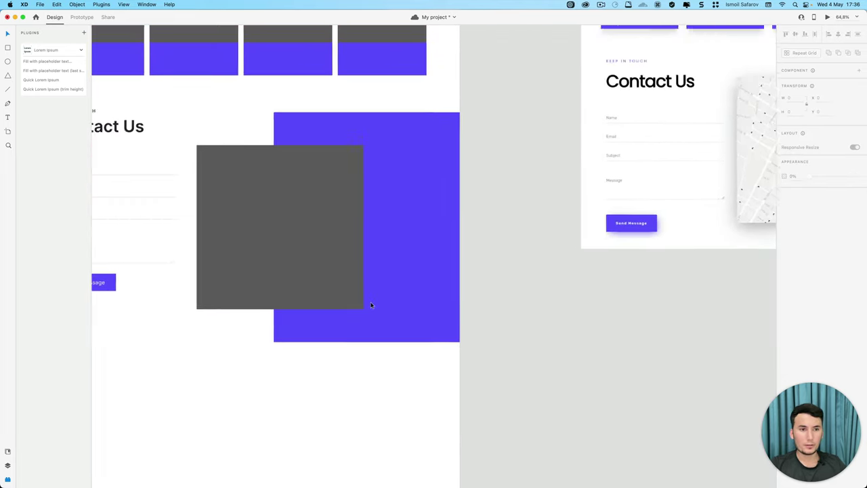
pyautogui.scroll(-3, 373, 303)
pyautogui.press('super+shift+apostrophe')
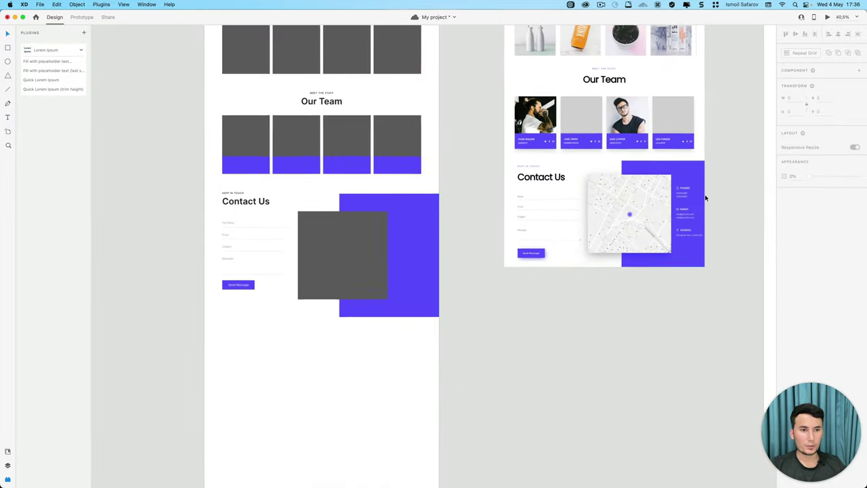
pyautogui.scroll(1, 704, 197)
pyautogui.scroll(2, 705, 197)
pyautogui.scroll(1, 705, 198)
pyautogui.press('super+shift+apostrophe')
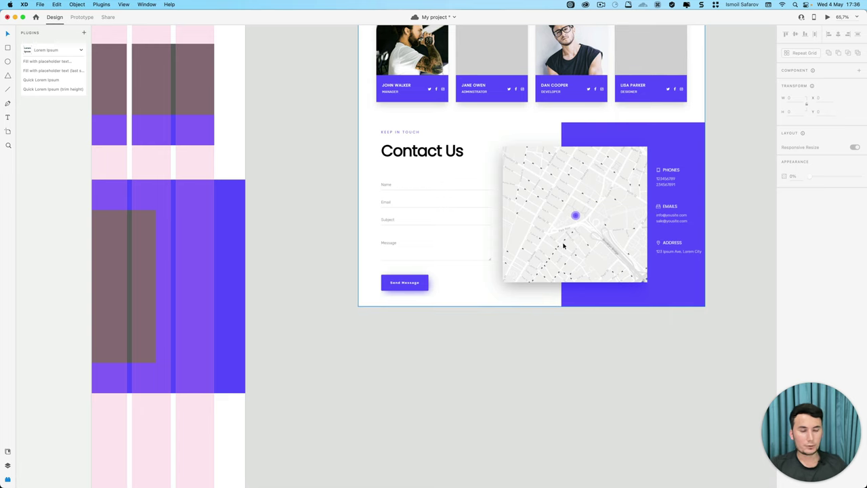
pyautogui.hscroll(-5, 569, 244)
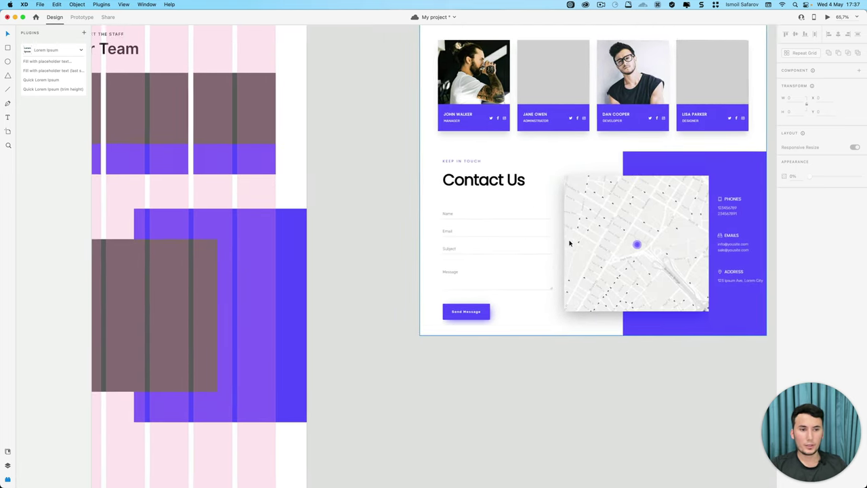
pyautogui.hscroll(-3, 326, 274)
pyautogui.scroll(5, 318, 278)
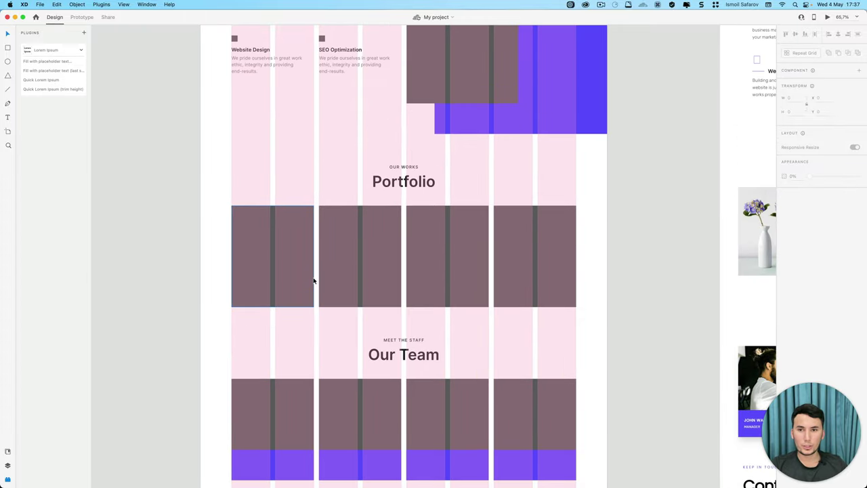
pyautogui.scroll(5, 312, 281)
pyautogui.click(319, 271)
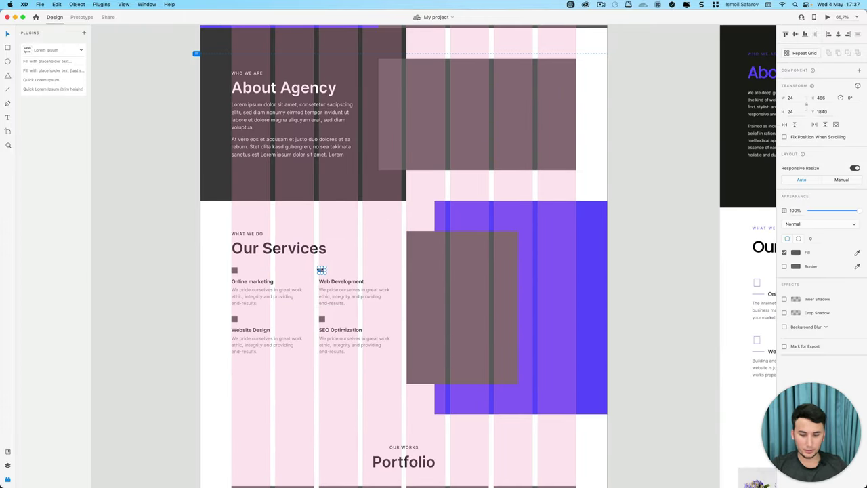
pyautogui.click(325, 280)
# Place the icon square on the purple panel just right of the grey image block.
pyautogui.scroll(-5, 329, 283)
pyautogui.scroll(-10, 329, 283)
pyautogui.hscroll(2, 509, 190)
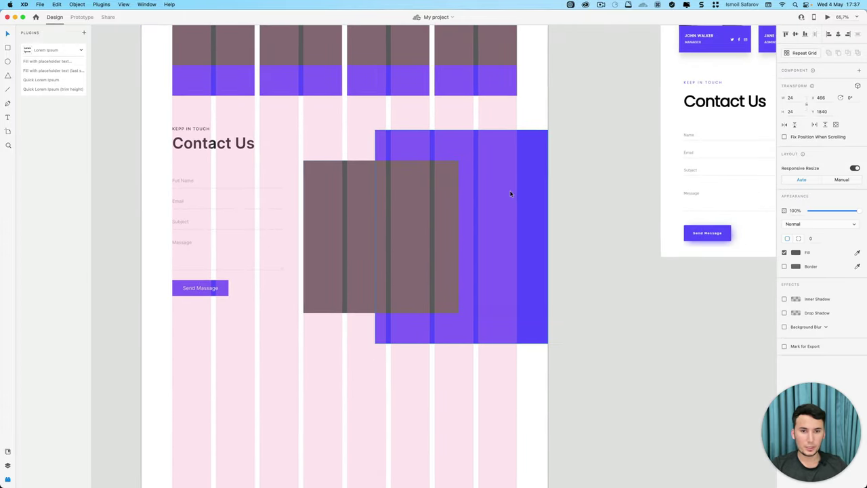
pyautogui.scroll(3, 509, 187)
pyautogui.scroll(5, 509, 186)
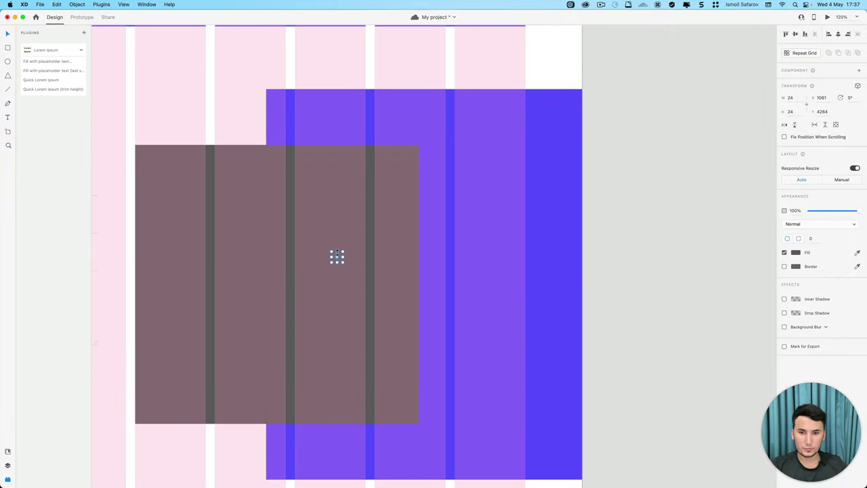
pyautogui.moveTo(473, 191)
pyautogui.mouseDown()
pyautogui.moveTo(441, 166)
pyautogui.moveTo(441, 148)
pyautogui.mouseUp()
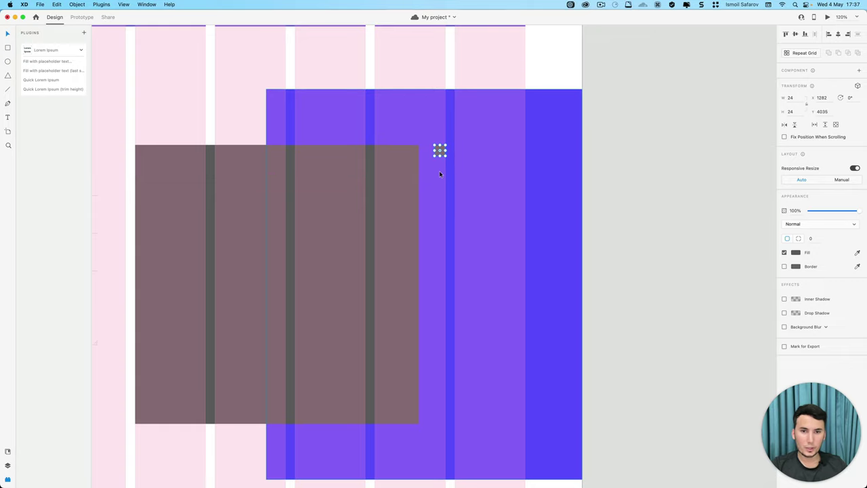
pyautogui.scroll(-7, 434, 181)
pyautogui.hscroll(3, 432, 180)
pyautogui.hscroll(10, 422, 184)
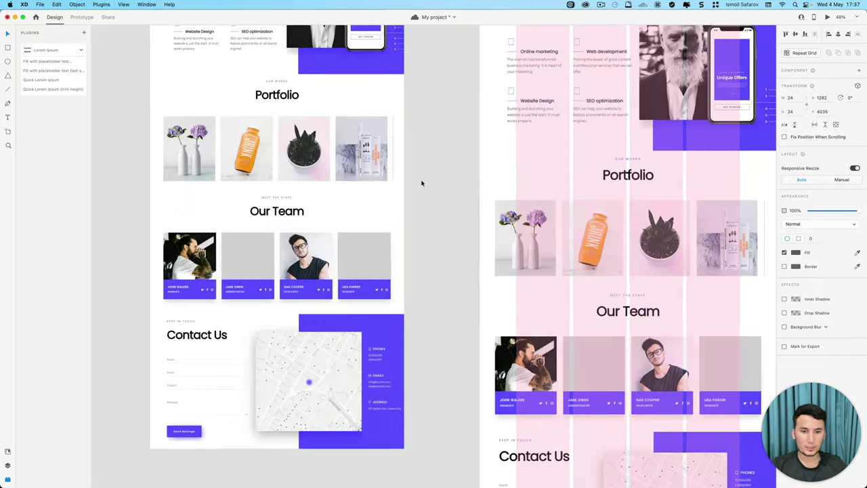
pyautogui.hscroll(-5, 423, 184)
pyautogui.hscroll(-10, 415, 185)
pyautogui.scroll(3, 414, 185)
pyautogui.scroll(2, 386, 131)
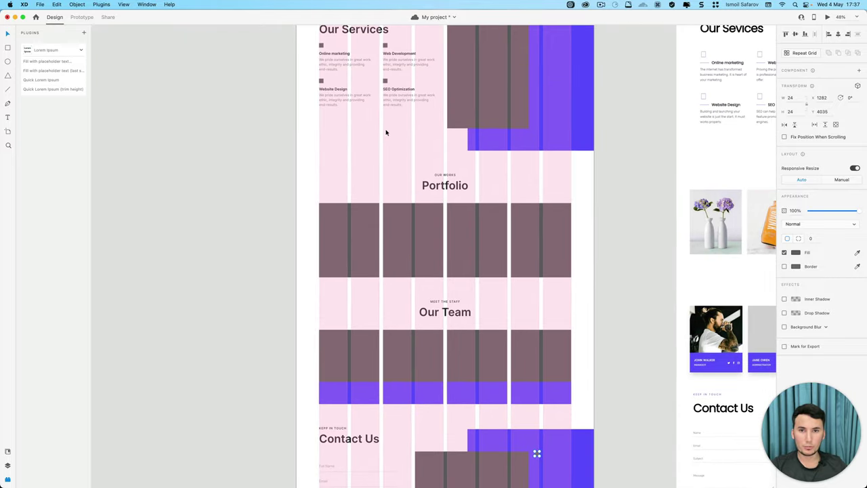
# Alt-drag a copy of the SEO Optimization item onto the purple Contact Us panel.
pyautogui.click(409, 82)
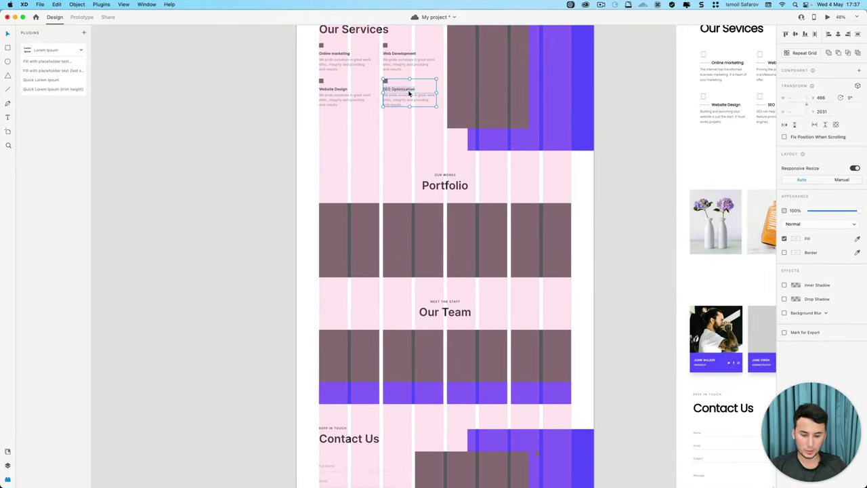
pyautogui.doubleClick(409, 90)
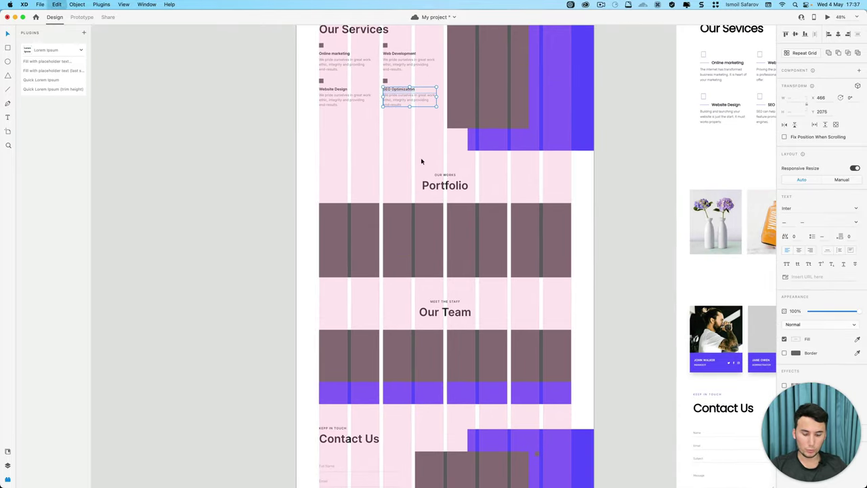
pyautogui.press('alt')
pyautogui.moveTo(403, 109); pyautogui.dragTo(552, 470)
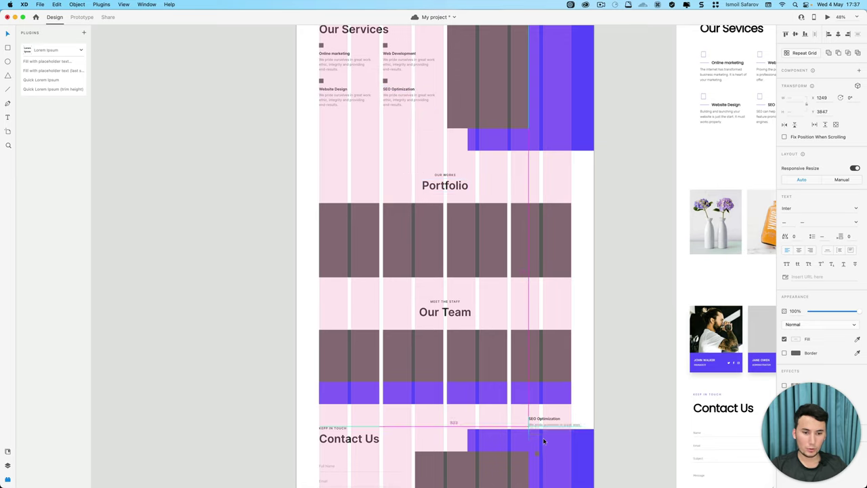
pyautogui.scroll(-4, 551, 474)
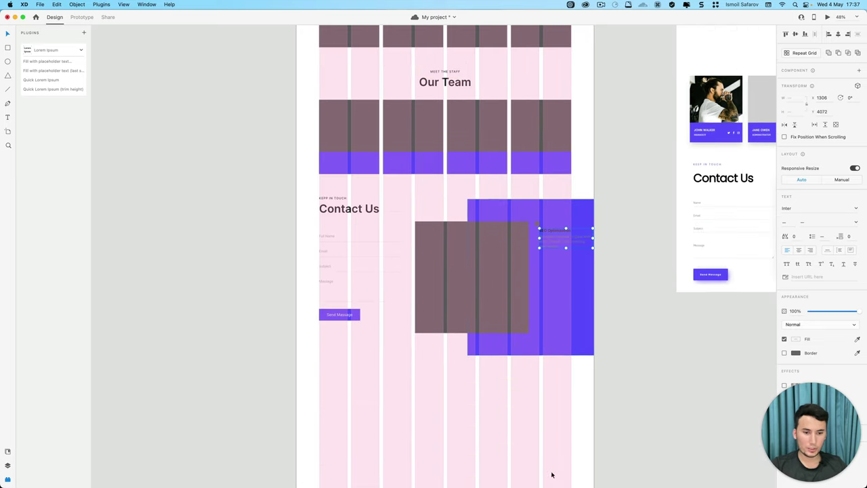
pyautogui.click(603, 227)
pyautogui.scroll(3, 600, 232)
pyautogui.scroll(3, 590, 234)
# Set the copied SEO Optimization text fill to white #FFFFFF.
pyautogui.click(570, 250)
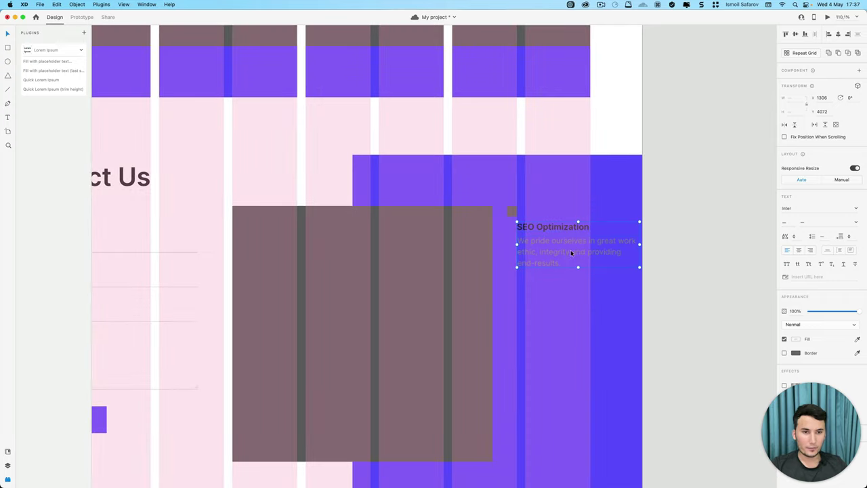
pyautogui.click(797, 340)
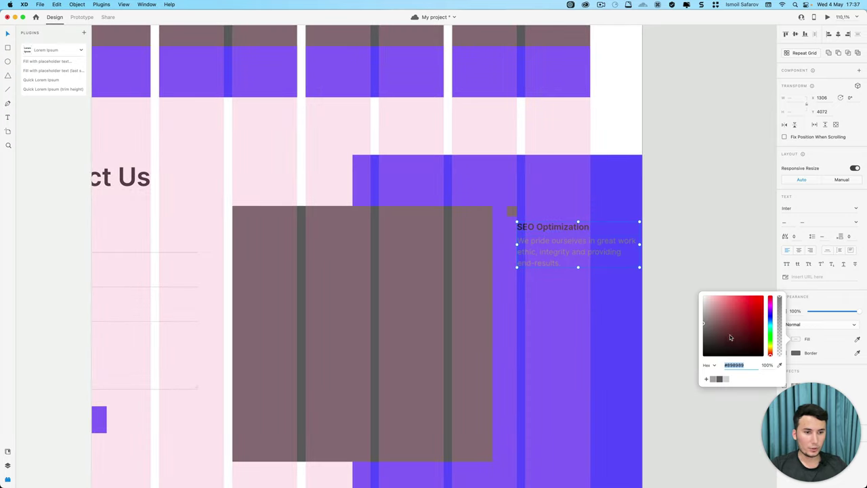
pyautogui.click(689, 314)
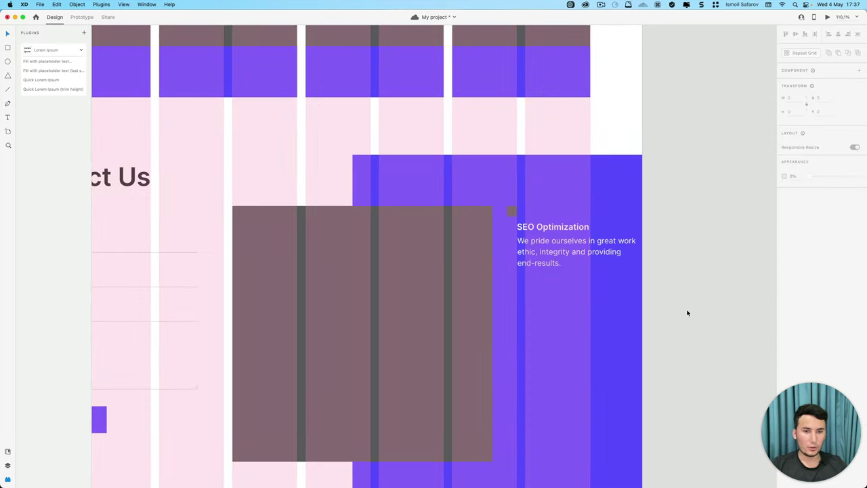
# Reposition the SEO item on the panel, undoing an accidental panel move and nudging it up.
pyautogui.hscroll(5, 676, 311)
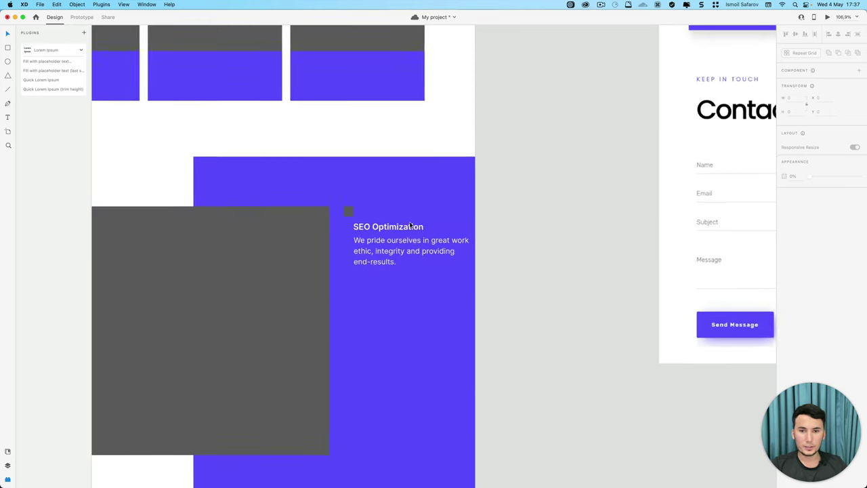
pyautogui.scroll(3, 346, 217)
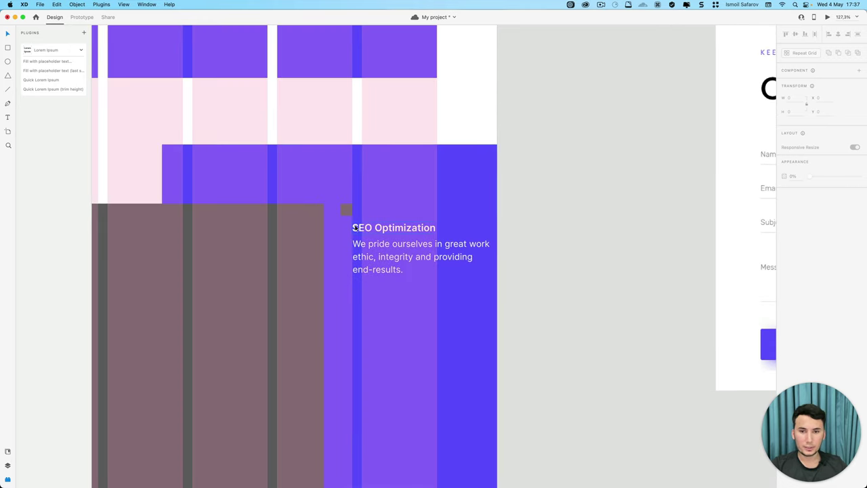
pyautogui.click(359, 229)
pyautogui.hscroll(3, 360, 233)
pyautogui.hscroll(4, 360, 233)
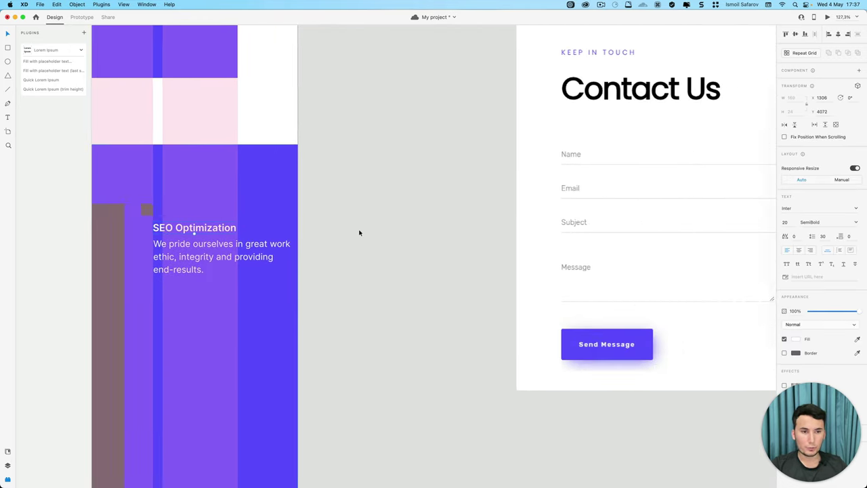
pyautogui.hscroll(5, 358, 232)
pyautogui.hscroll(11, 358, 233)
pyautogui.hscroll(-6, 354, 234)
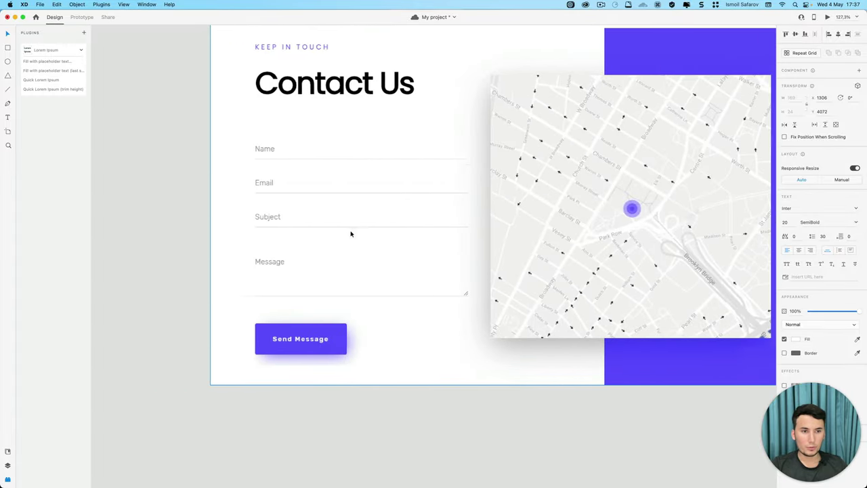
pyautogui.hscroll(5, 350, 232)
pyautogui.hscroll(-2, 348, 235)
pyautogui.hscroll(-13, 342, 234)
pyautogui.hscroll(-8, 341, 235)
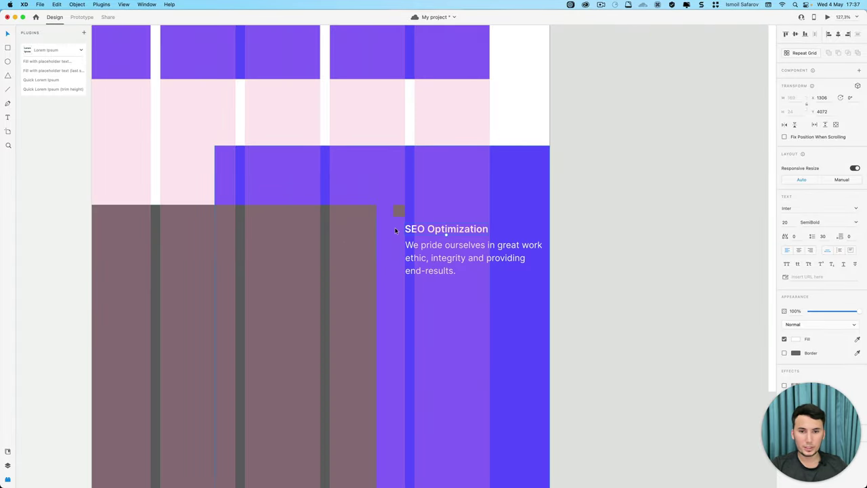
pyautogui.scroll(2, 397, 237)
pyautogui.scroll(3, 395, 243)
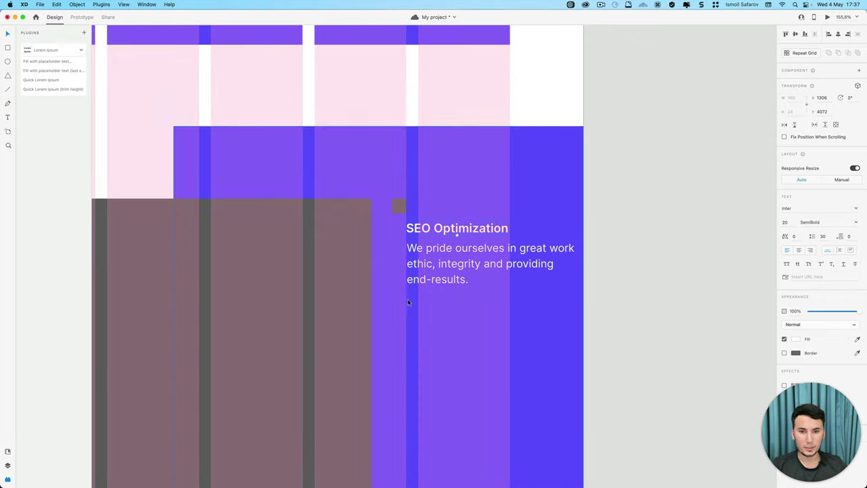
pyautogui.moveTo(408, 300)
pyautogui.mouseDown()
pyautogui.moveTo(433, 263)
pyautogui.moveTo(422, 252)
pyautogui.mouseUp()
pyautogui.press('super+z')
pyautogui.click(435, 252)
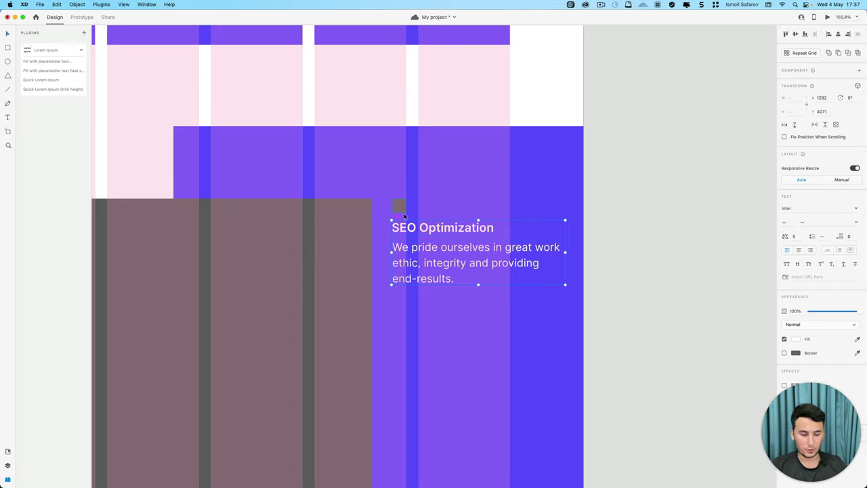
pyautogui.press('Up')
pyautogui.press('Up')
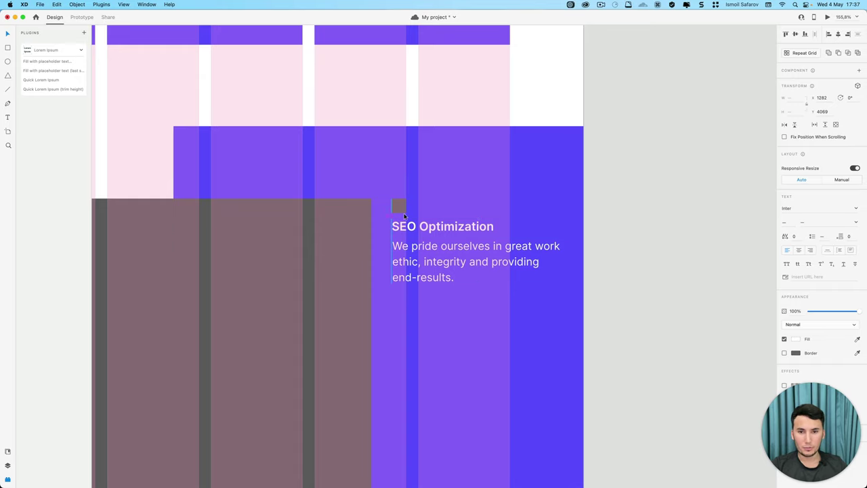
# Narrow the SEO description text box so it wraps onto four lines.
pyautogui.doubleClick(532, 264)
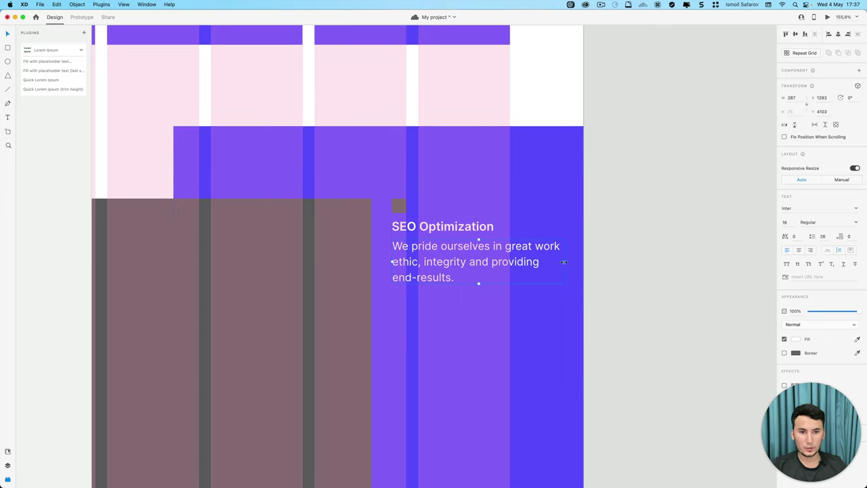
pyautogui.moveTo(564, 262); pyautogui.dragTo(510, 260)
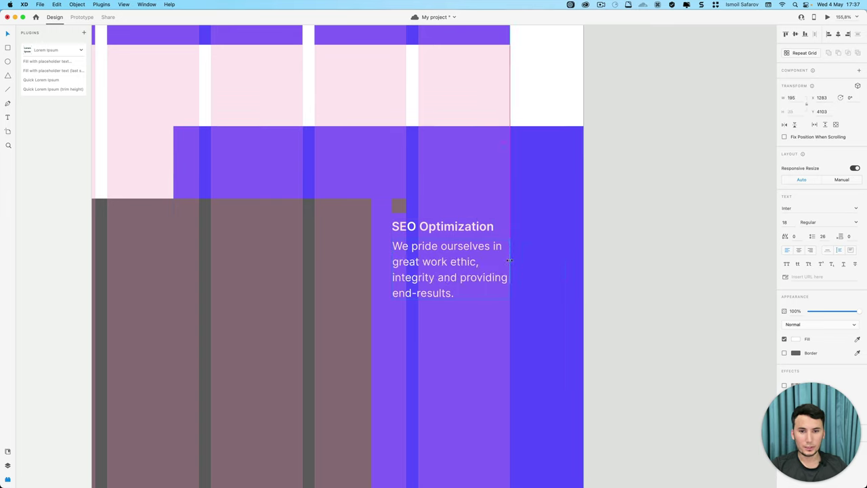
pyautogui.click(370, 333)
pyautogui.click(401, 211)
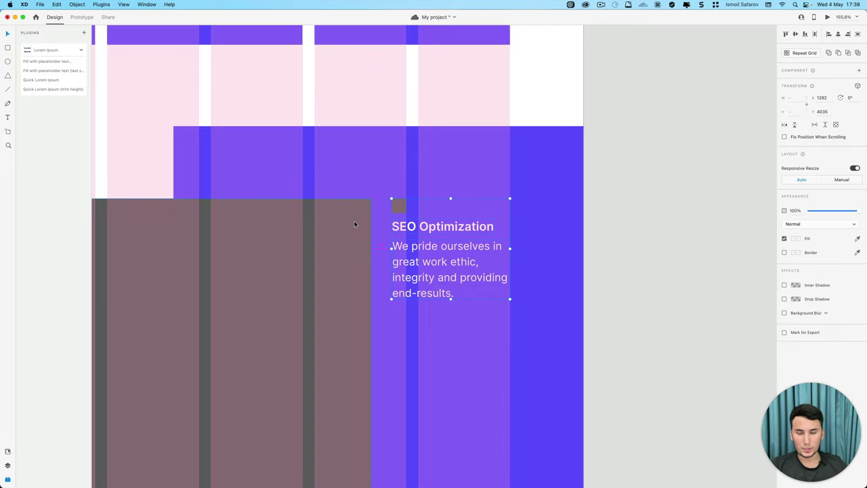
pyautogui.scroll(2, 359, 221)
pyautogui.scroll(-10, 358, 222)
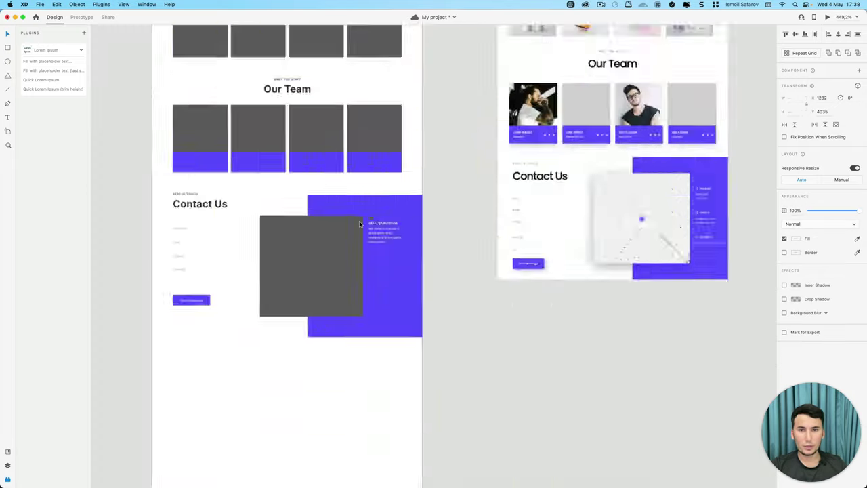
pyautogui.scroll(-5, 349, 197)
pyautogui.scroll(-3, 342, 164)
pyautogui.scroll(2, 299, 308)
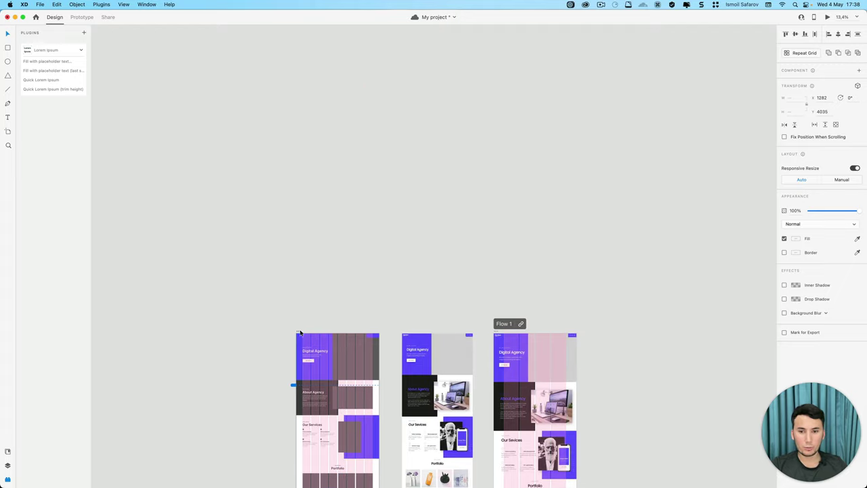
pyautogui.click(299, 332)
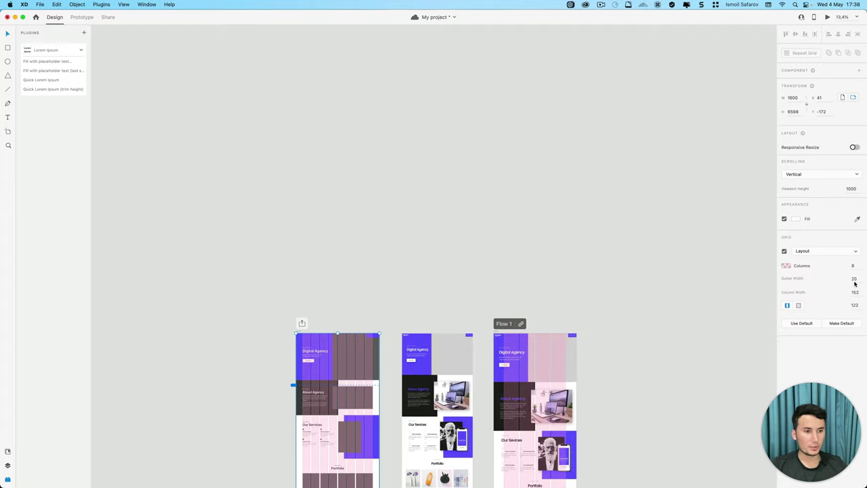
pyautogui.scroll(-3, 406, 271)
pyautogui.scroll(-2, 379, 238)
pyautogui.scroll(-2, 347, 197)
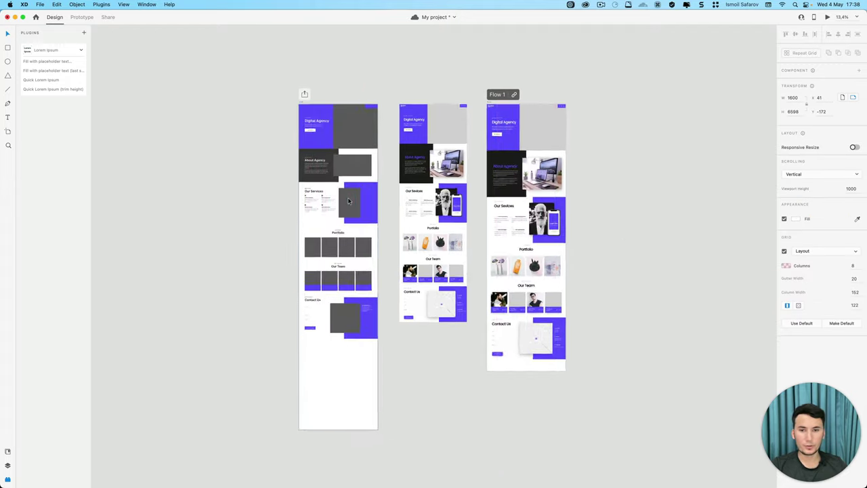
pyautogui.scroll(-2, 349, 201)
pyautogui.scroll(3, 349, 200)
pyautogui.scroll(-2, 360, 244)
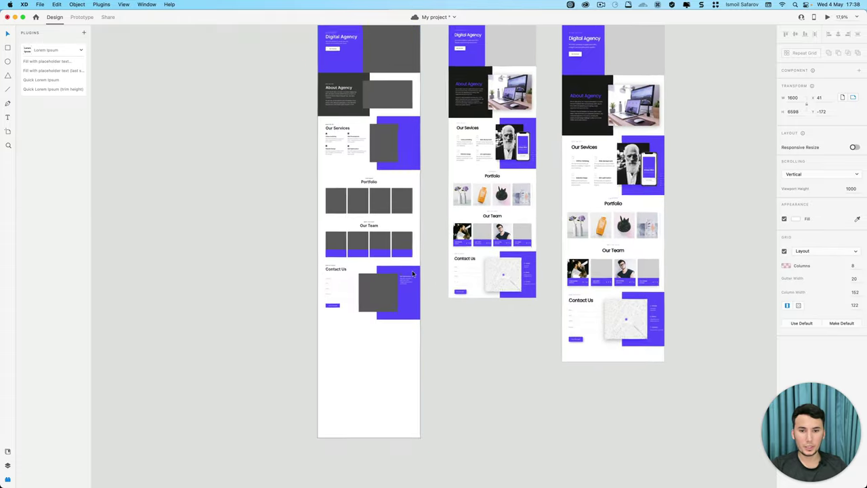
pyautogui.scroll(2, 370, 286)
pyautogui.scroll(3, 370, 286)
pyautogui.scroll(3, 376, 295)
pyautogui.scroll(2, 387, 305)
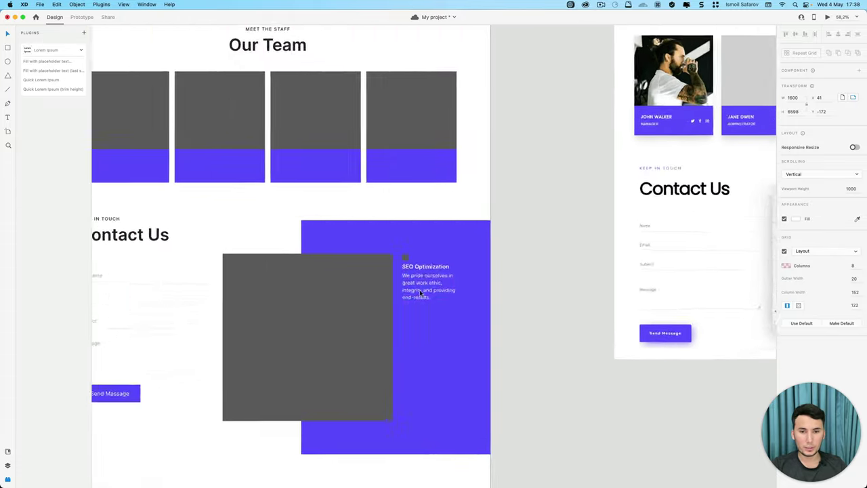
pyautogui.scroll(2, 397, 317)
pyautogui.scroll(-1, 397, 317)
pyautogui.click(393, 309)
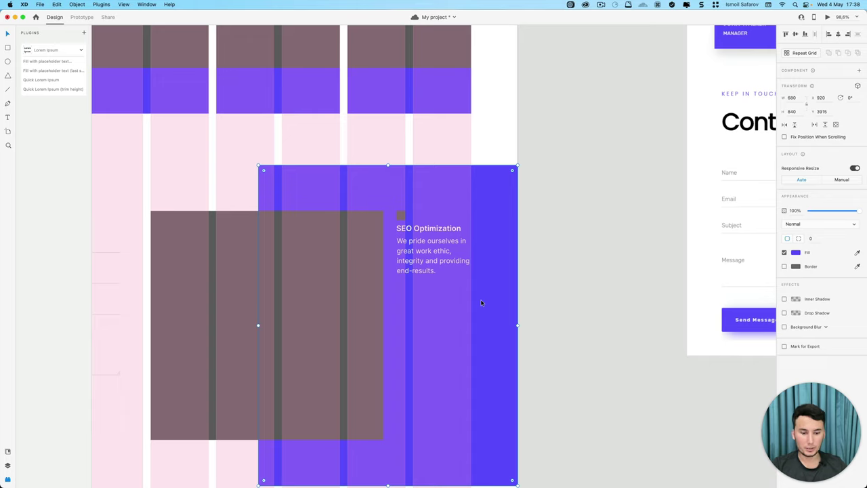
# Nudge the SEO Optimization item left and select the whole icon-and-text group.
pyautogui.moveTo(481, 303); pyautogui.dragTo(481, 303)
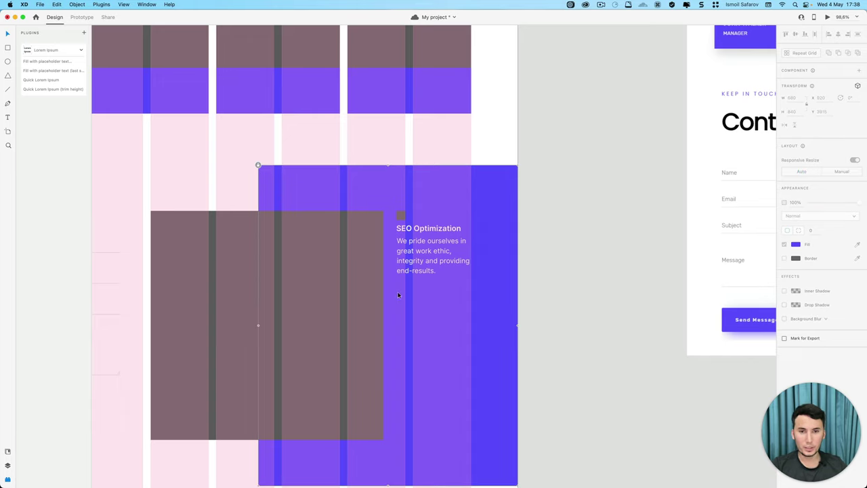
pyautogui.click(410, 270)
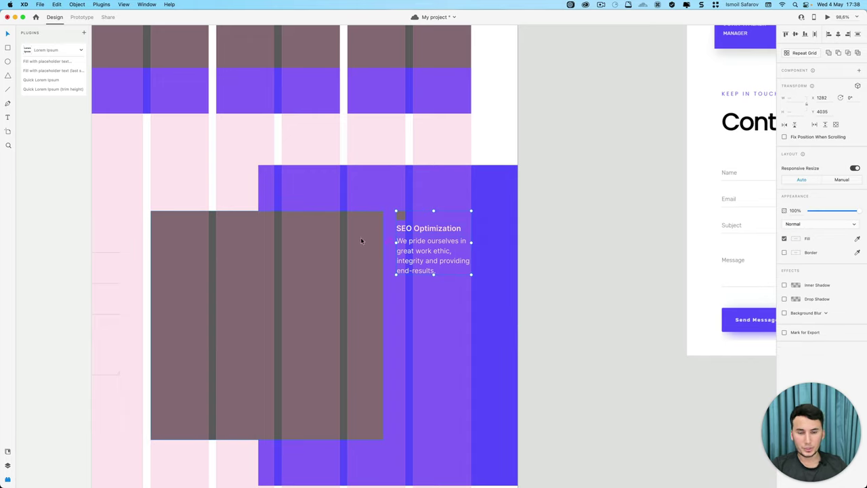
pyautogui.press('Left')
pyautogui.press('Left')
pyautogui.press('Left')
pyautogui.press('Left')
pyautogui.press('Left')
pyautogui.press('Left')
pyautogui.press('Left')
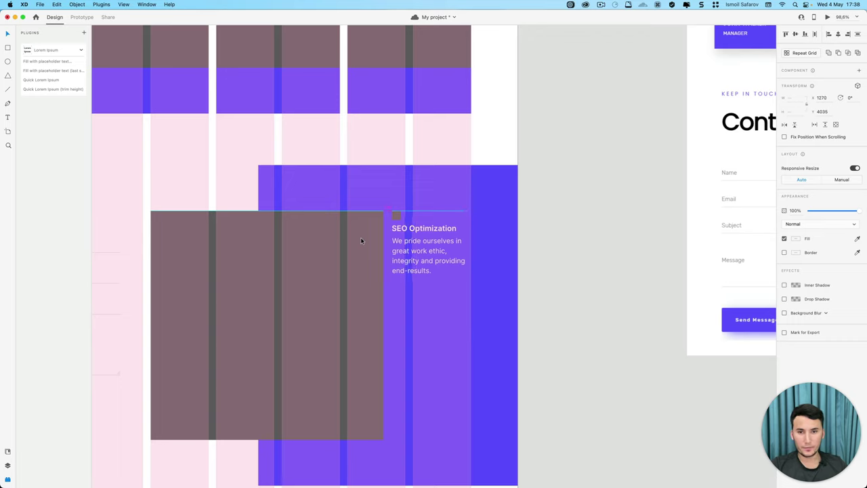
pyautogui.press('Left')
pyautogui.click(432, 305)
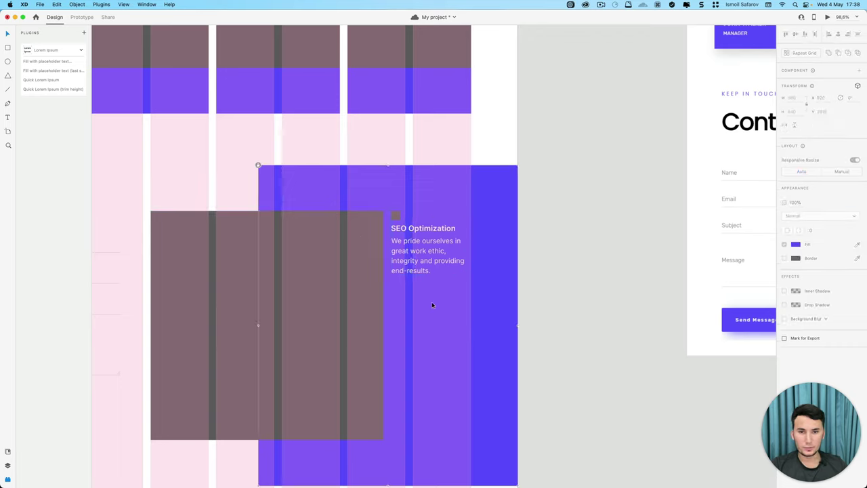
pyautogui.click(422, 242)
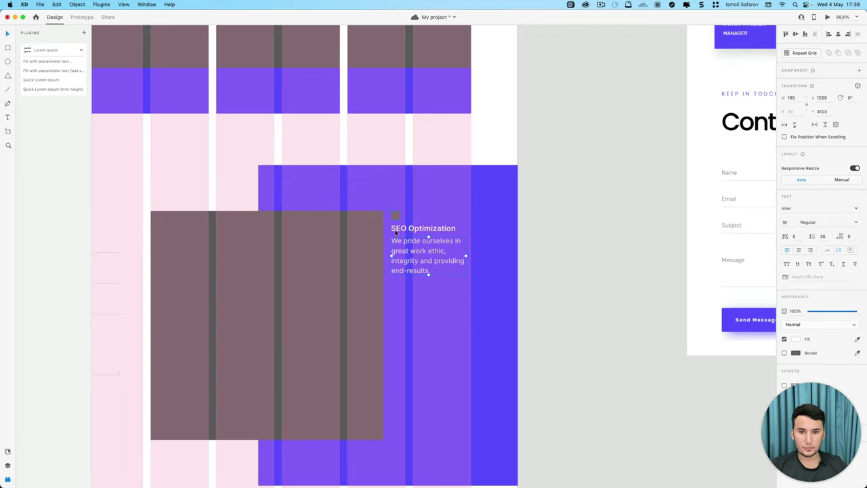
pyautogui.moveTo(395, 196); pyautogui.dragTo(466, 308)
# Alt-drag two copies of the SEO Optimization item downward, stacking three items.
pyautogui.hscroll(5, 416, 239)
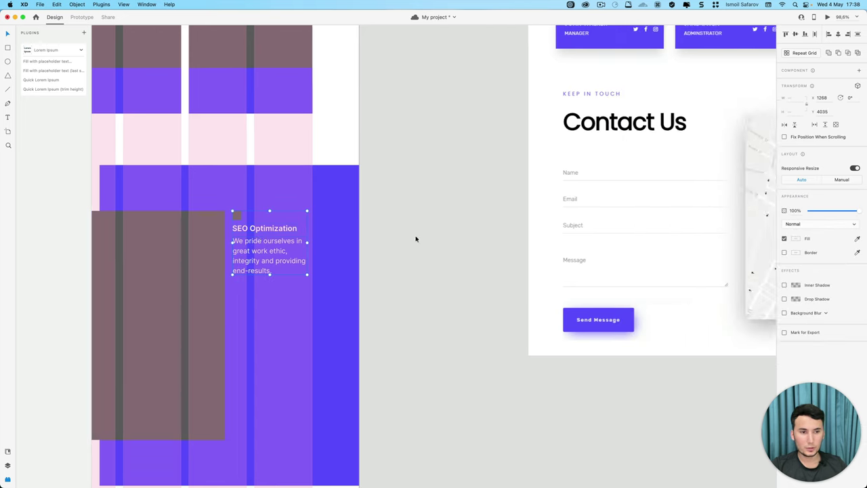
pyautogui.hscroll(10, 417, 239)
pyautogui.hscroll(1, 416, 238)
pyautogui.hscroll(-10, 416, 239)
pyautogui.hscroll(-7, 416, 239)
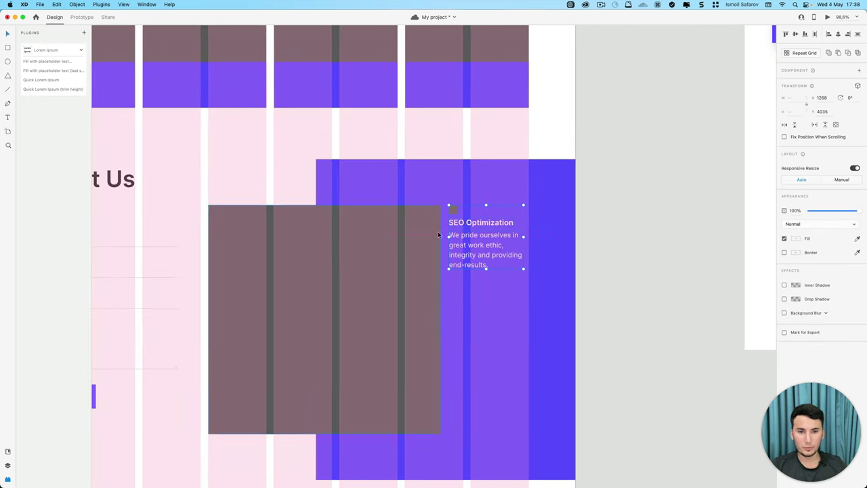
pyautogui.moveTo(469, 245); pyautogui.dragTo(469, 278)
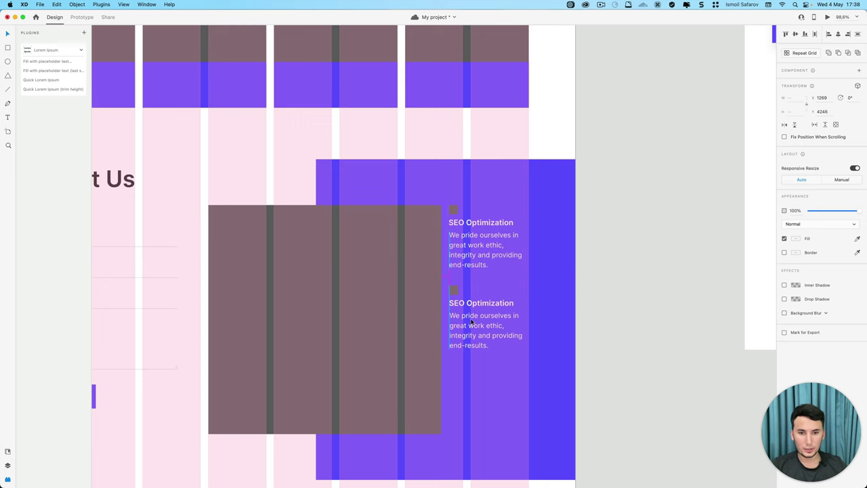
pyautogui.click(471, 323)
pyautogui.hscroll(10, 467, 322)
pyautogui.hscroll(5, 467, 319)
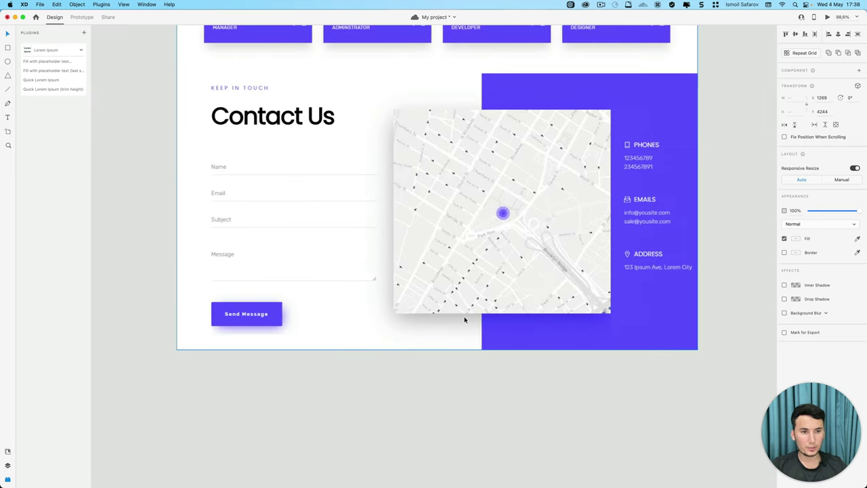
pyautogui.hscroll(-5, 474, 316)
pyautogui.hscroll(-10, 483, 314)
pyautogui.hscroll(-2, 483, 313)
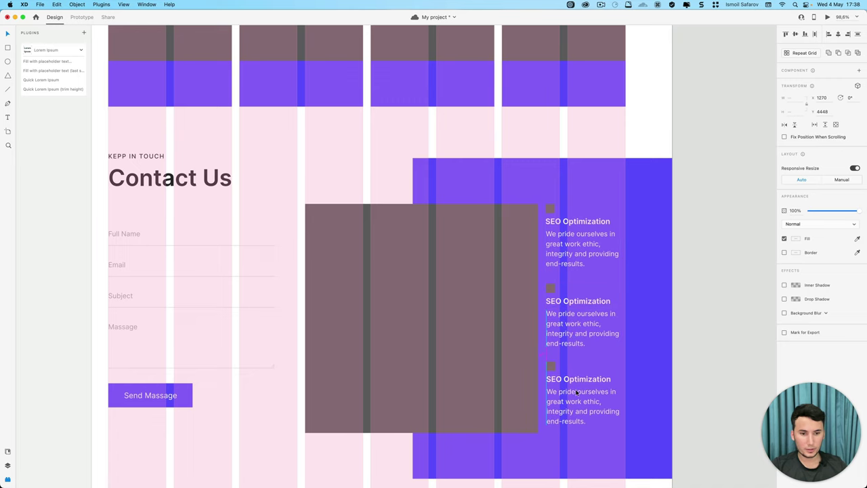
pyautogui.moveTo(576, 314); pyautogui.dragTo(576, 391)
pyautogui.hscroll(5, 574, 391)
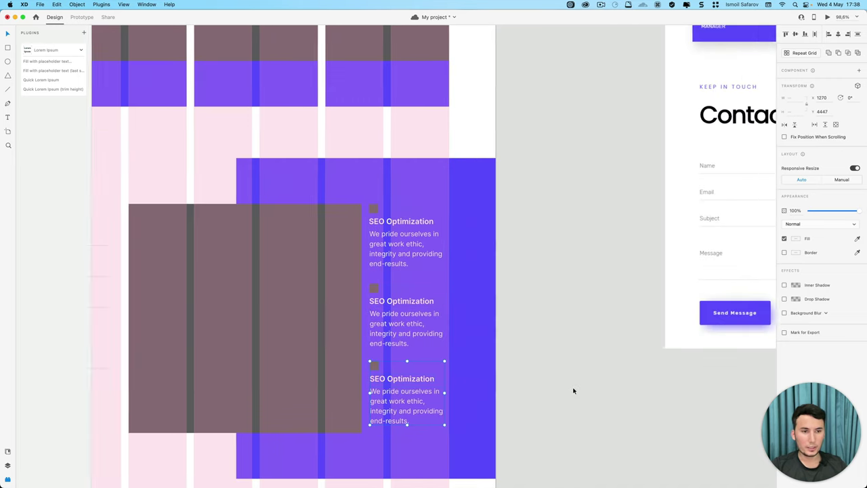
pyautogui.hscroll(10, 573, 389)
pyautogui.hscroll(2, 570, 390)
pyautogui.hscroll(-10, 570, 390)
pyautogui.hscroll(-2, 529, 359)
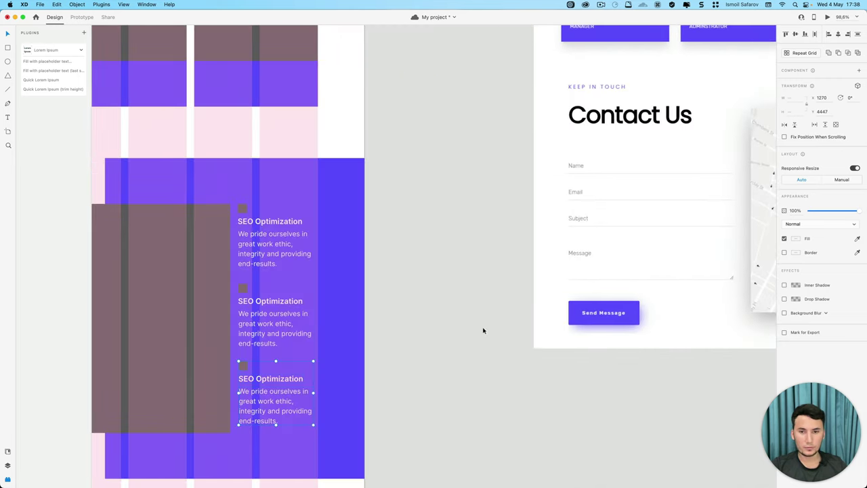
# Retitle the first item's heading as Contact Phones.
pyautogui.doubleClick(271, 222)
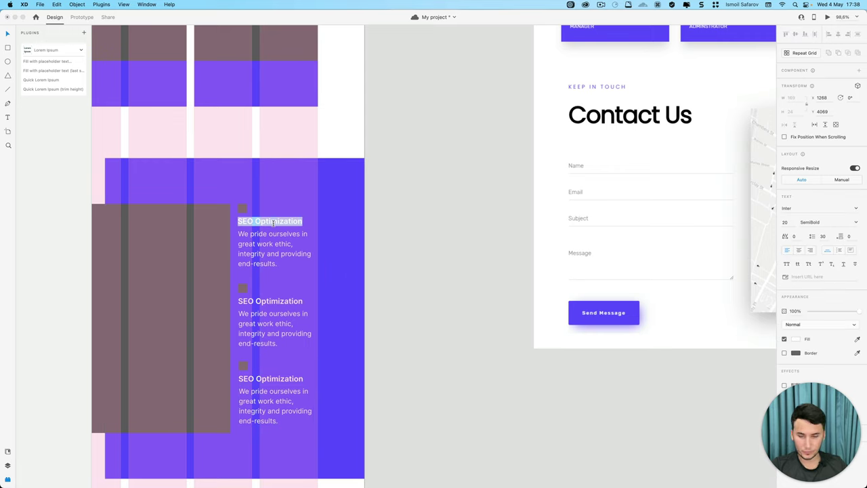
pyautogui.write('C')
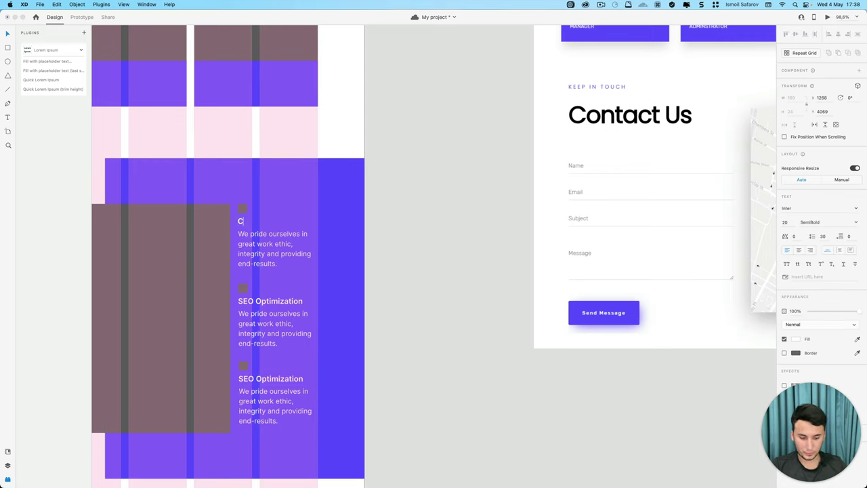
pyautogui.write('ontact ')
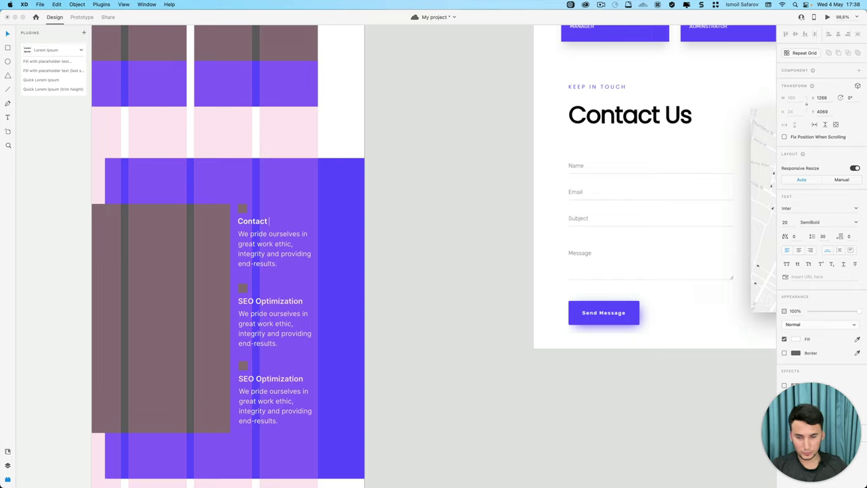
pyautogui.write('Phon')
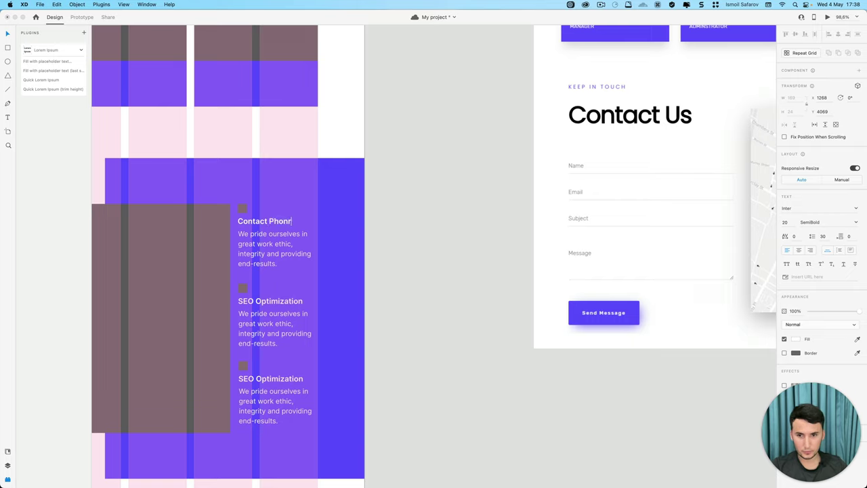
pyautogui.write('s')
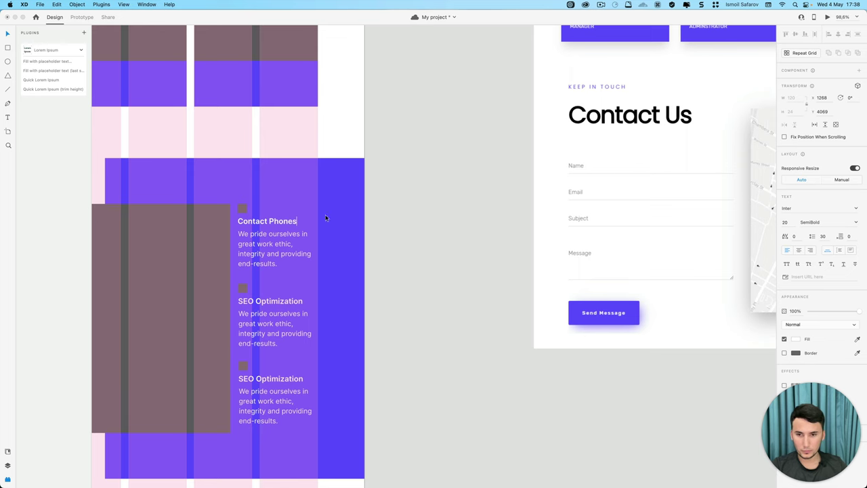
pyautogui.hscroll(5, 403, 219)
pyautogui.hscroll(5, 401, 219)
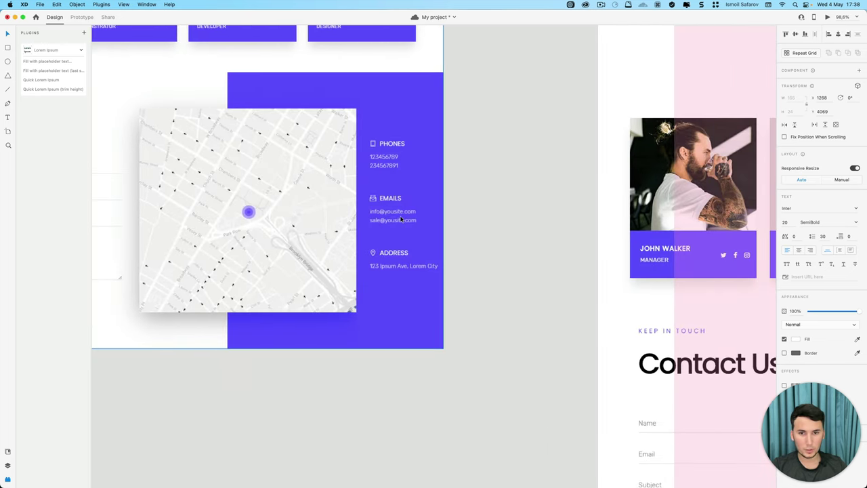
pyautogui.press('super+3')
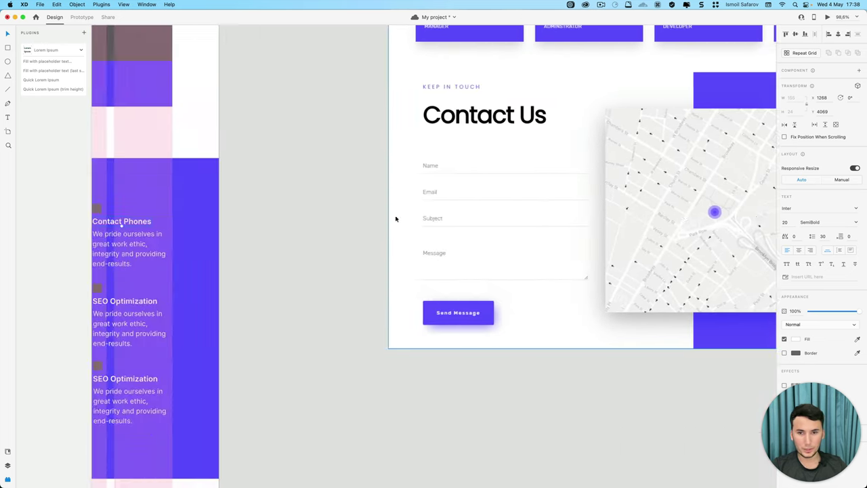
# Retitle the second and third headings as Emails and Address.
pyautogui.doubleClick(410, 304)
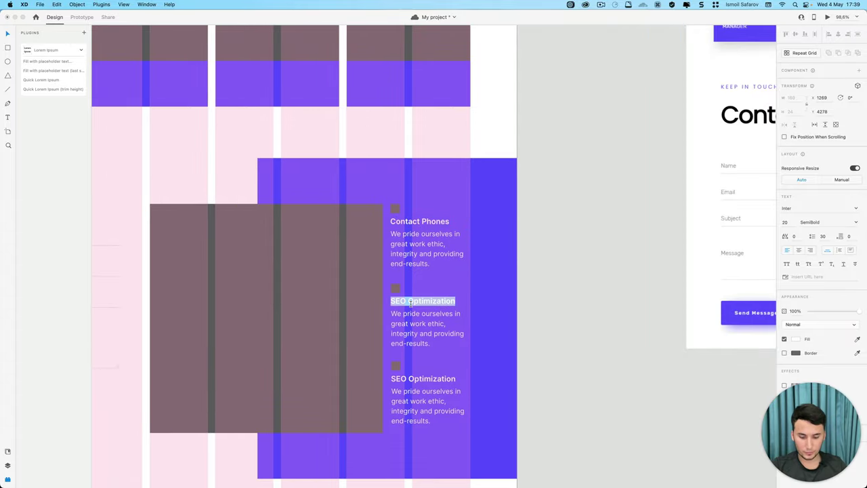
pyautogui.write('Ema')
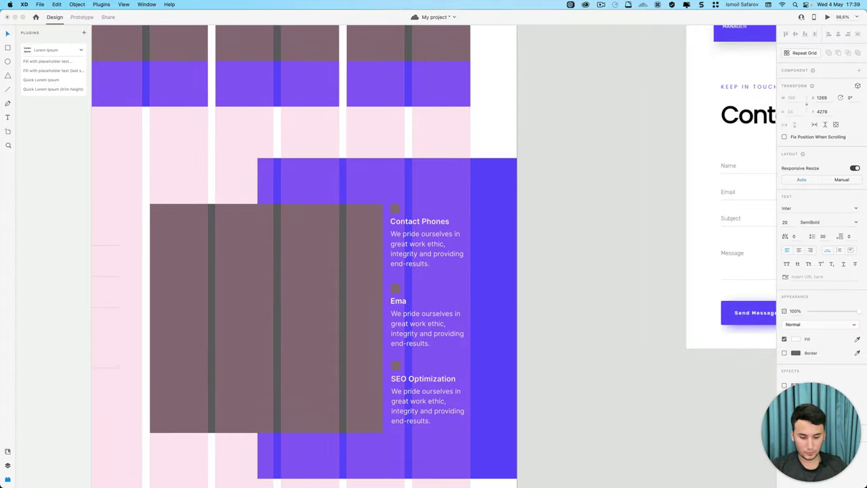
pyautogui.write('ils')
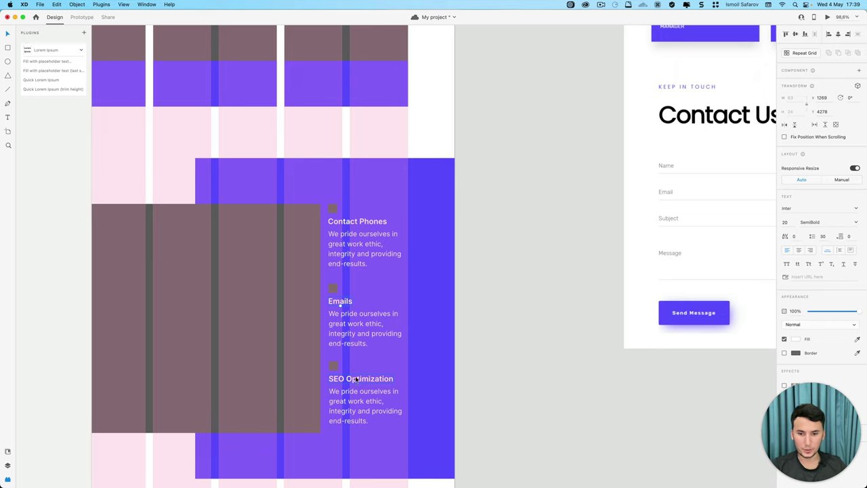
pyautogui.doubleClick(356, 380)
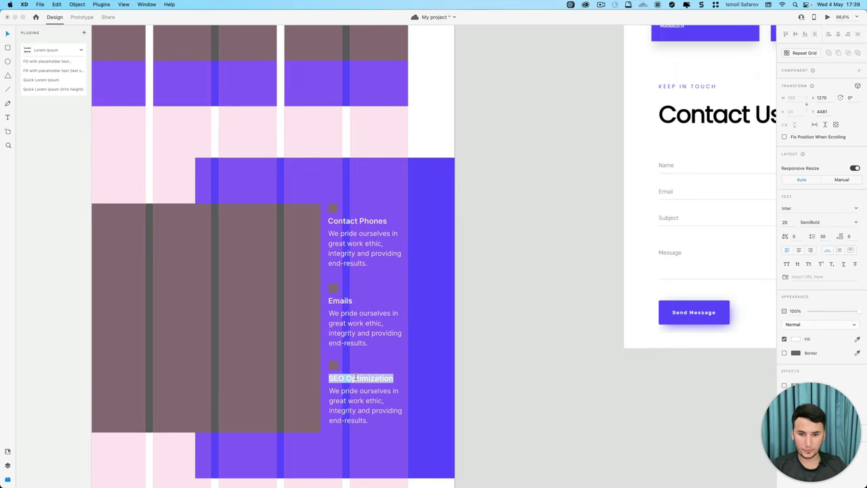
pyautogui.write('Add')
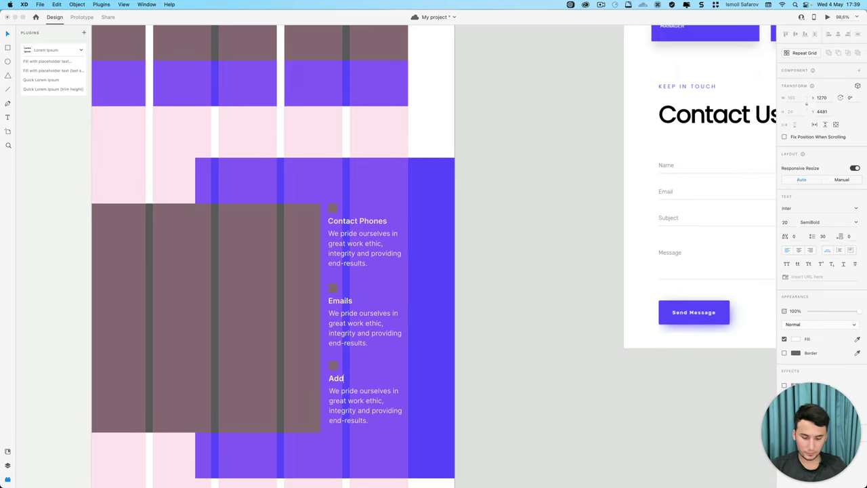
pyautogui.write('ress')
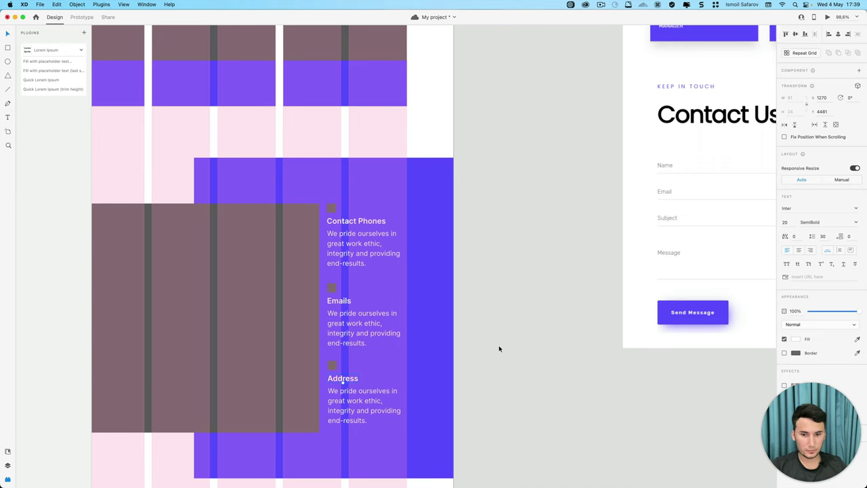
pyautogui.hscroll(6, 501, 348)
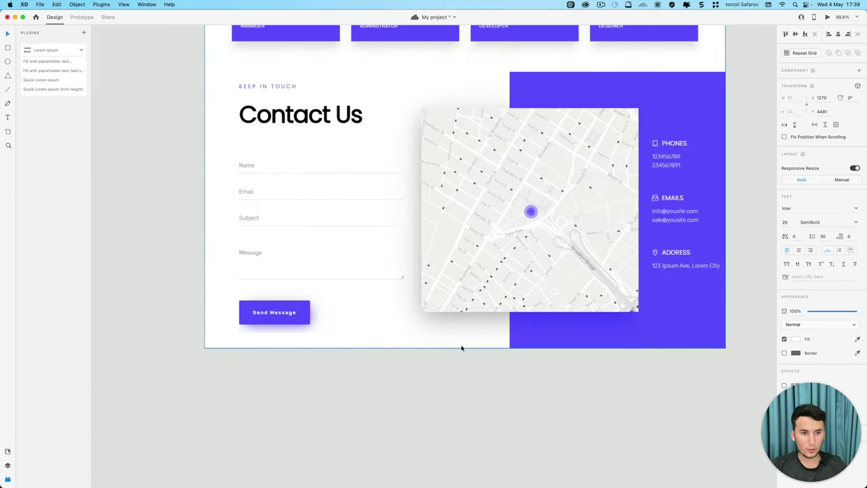
pyautogui.hscroll(-1, 657, 155)
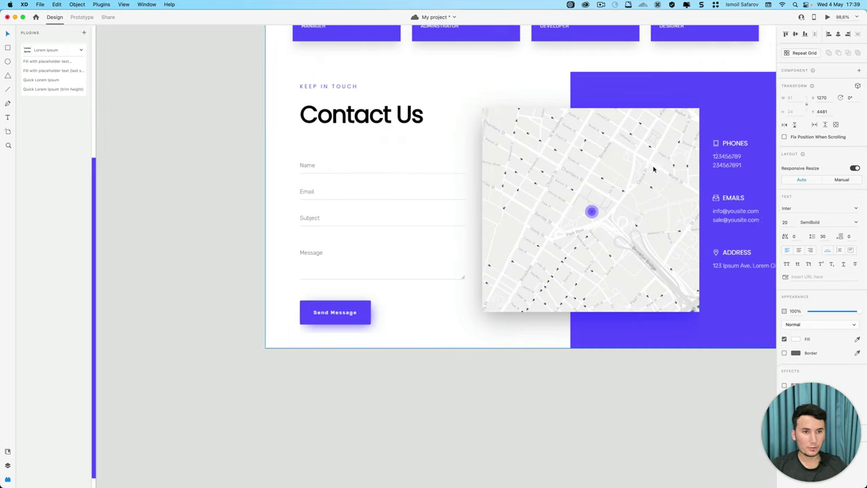
pyautogui.hscroll(-1, 656, 155)
pyautogui.hscroll(-3, 364, 293)
pyautogui.hscroll(-1, 364, 293)
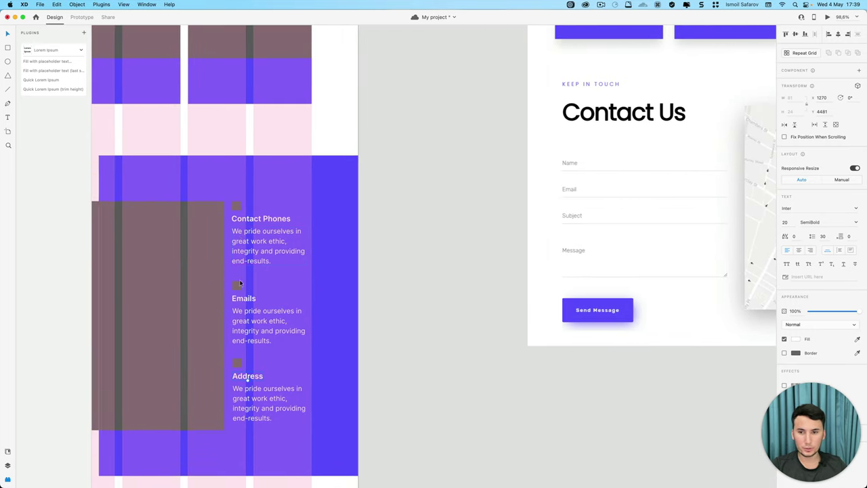
# Replace the Contact Phones description with 123456789, adding a + prefix and spaced digit groups.
pyautogui.doubleClick(241, 238)
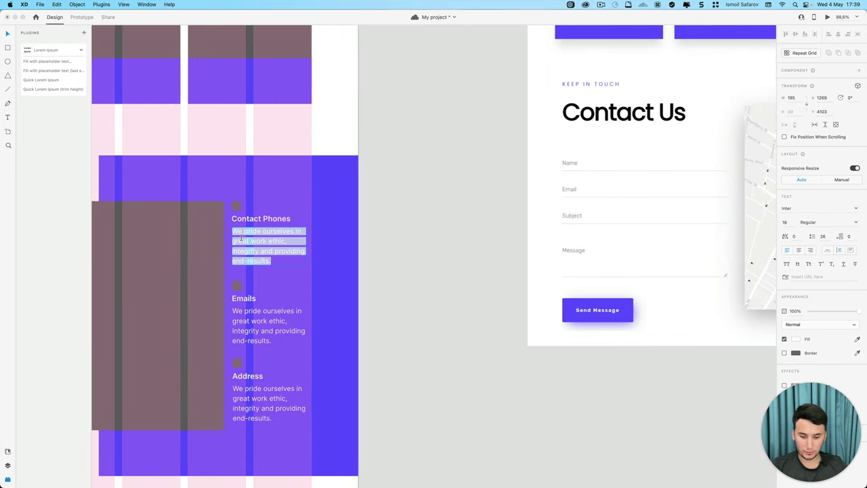
pyautogui.write('12345')
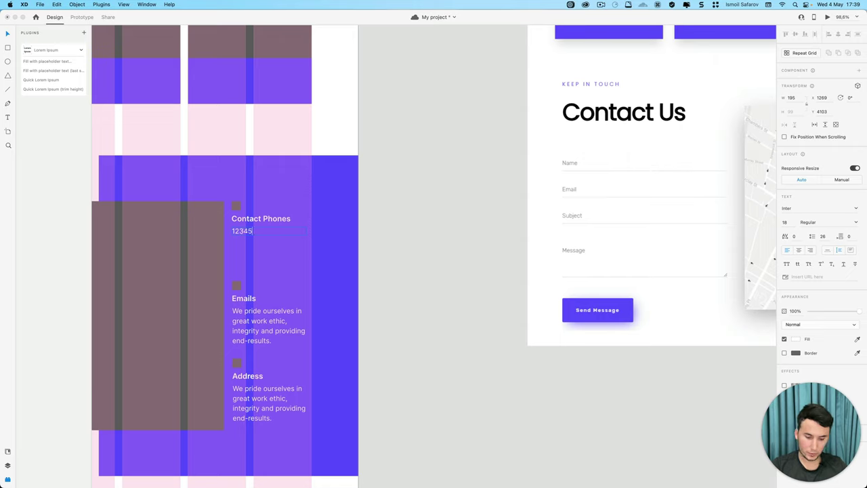
pyautogui.write('6789')
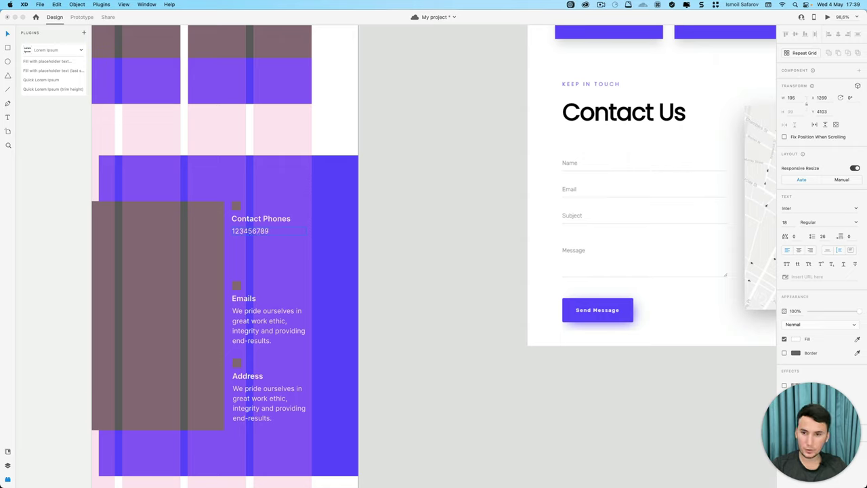
pyautogui.moveTo(282, 231); pyautogui.dragTo(216, 230)
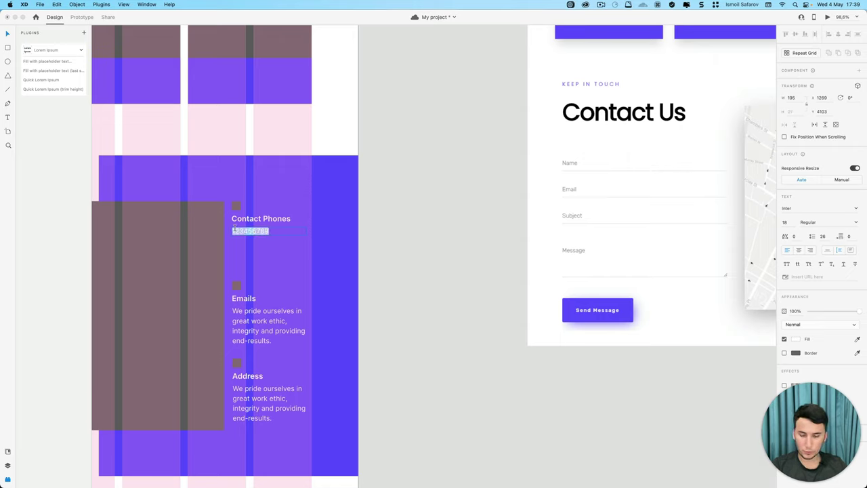
pyautogui.click(234, 231)
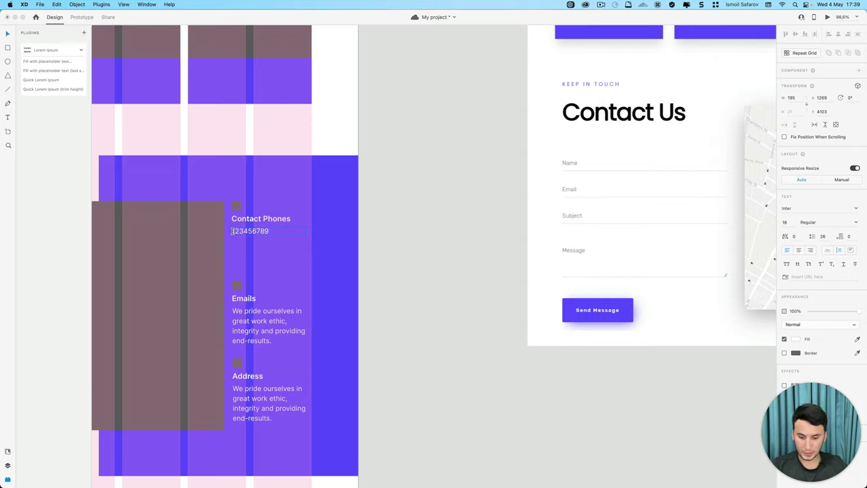
pyautogui.write('+')
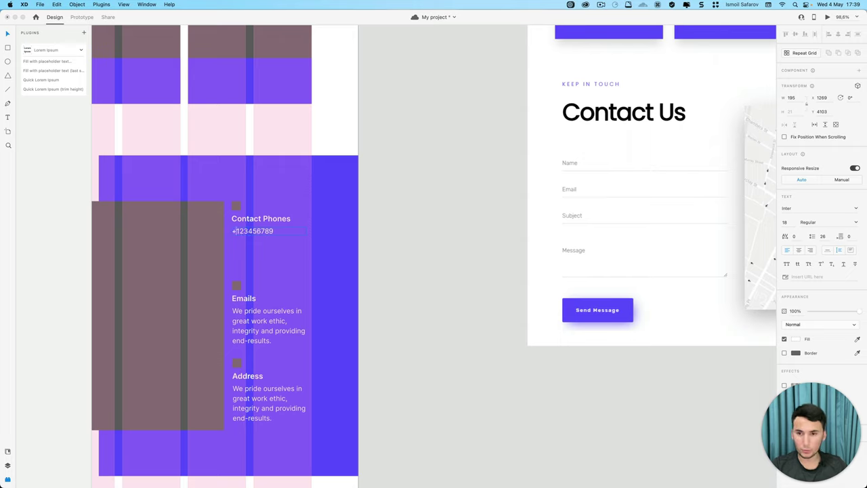
pyautogui.press('BackSpace')
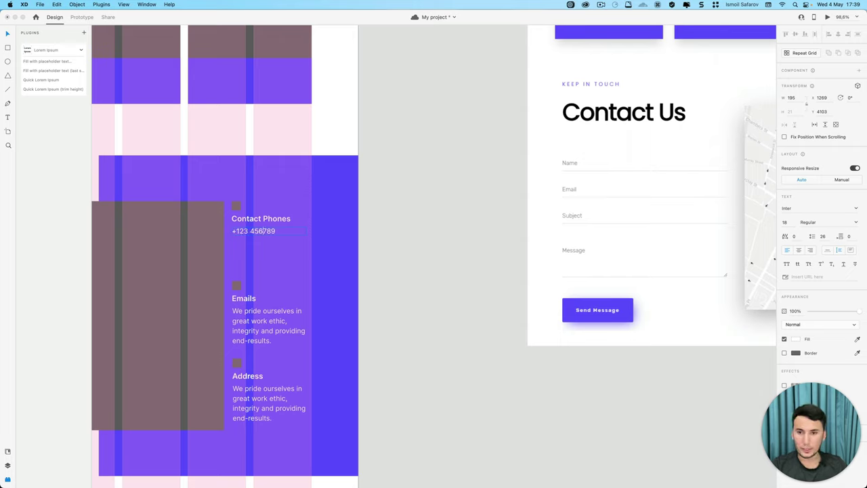
pyautogui.click(263, 231)
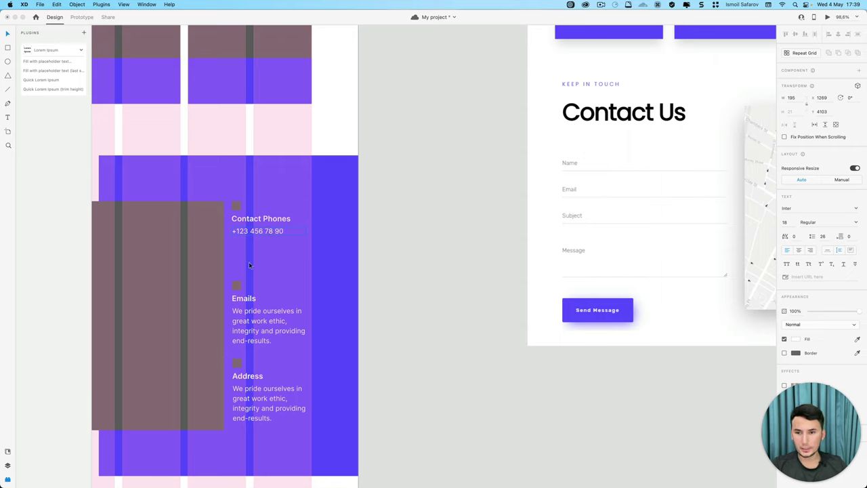
# Paste a second copy of the number on a new line, changing its middle digits to 600.
pyautogui.press('super+a')
pyautogui.press('super+c')
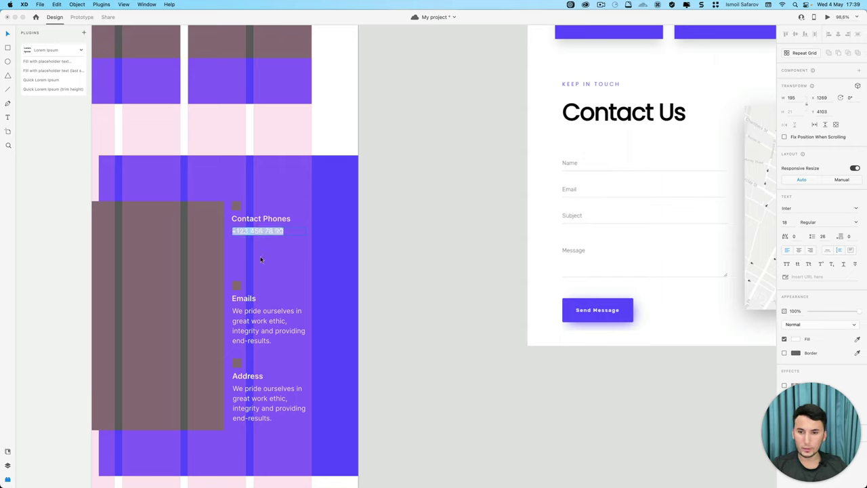
pyautogui.press('Right')
pyautogui.press('super+v')
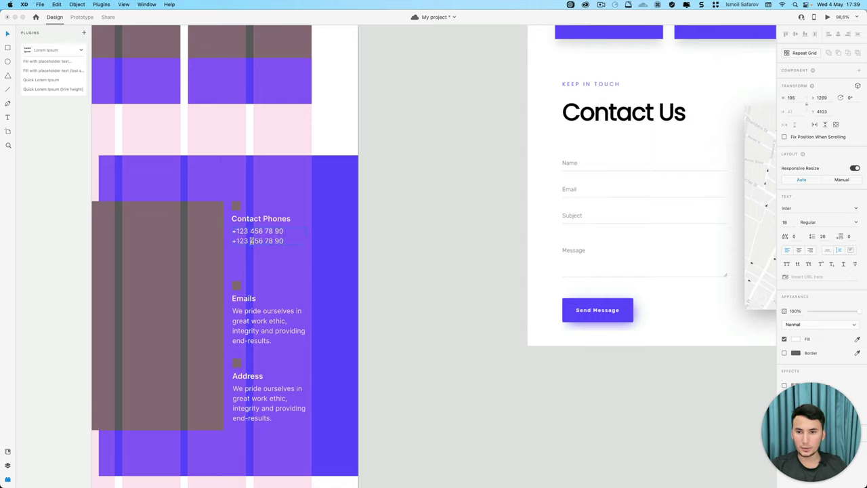
pyautogui.moveTo(251, 241); pyautogui.dragTo(272, 241)
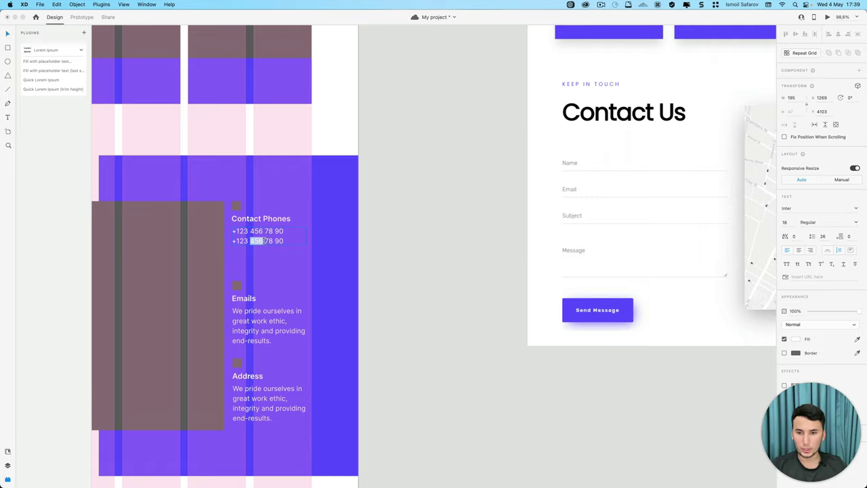
pyautogui.write('6')
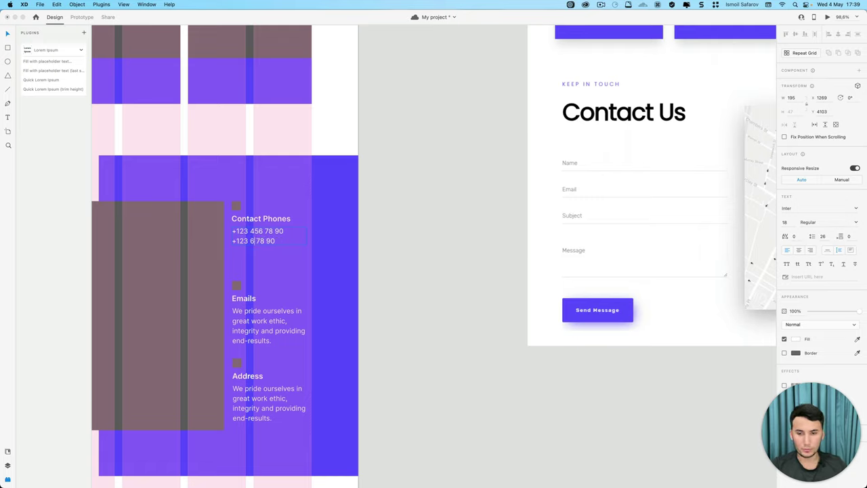
pyautogui.write('00')
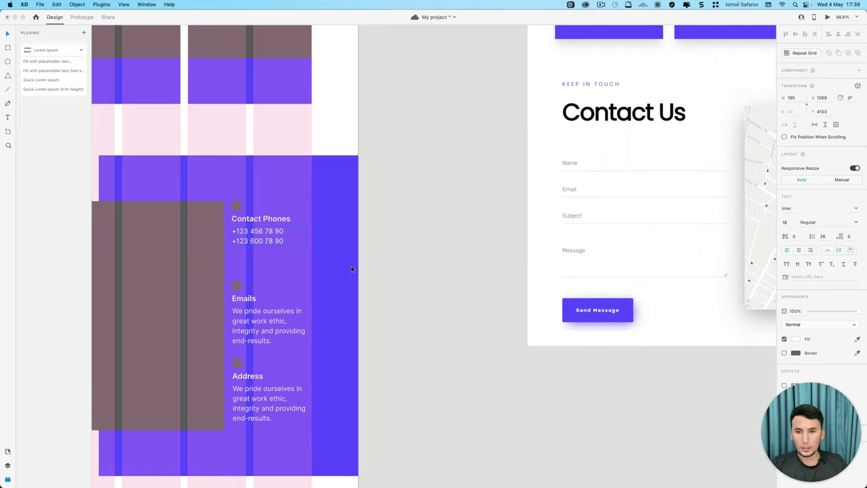
pyautogui.press('Escape')
pyautogui.click(403, 278)
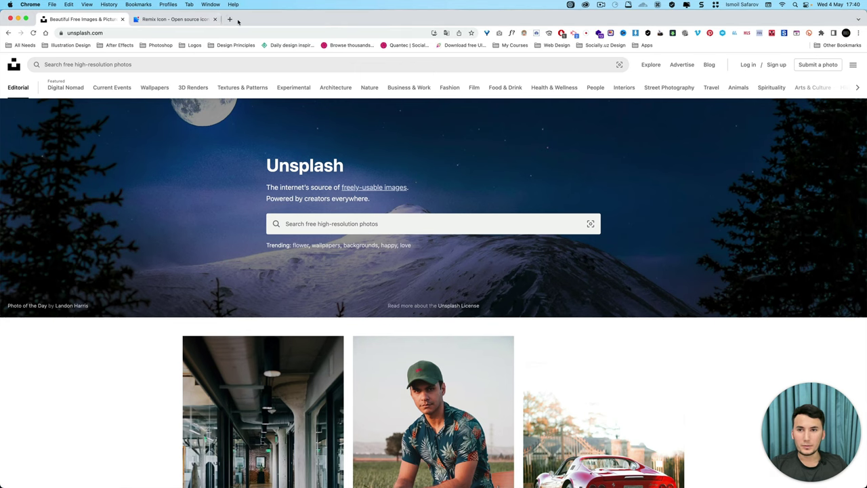
# Google 'american number' in a new Chrome tab and copy the Phone Number column heading.
pyautogui.click(229, 19)
pyautogui.write('ame')
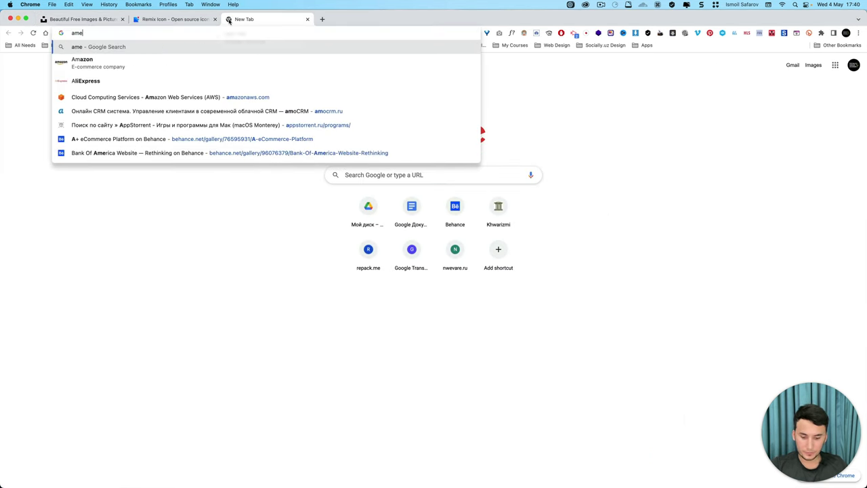
pyautogui.write('rican ')
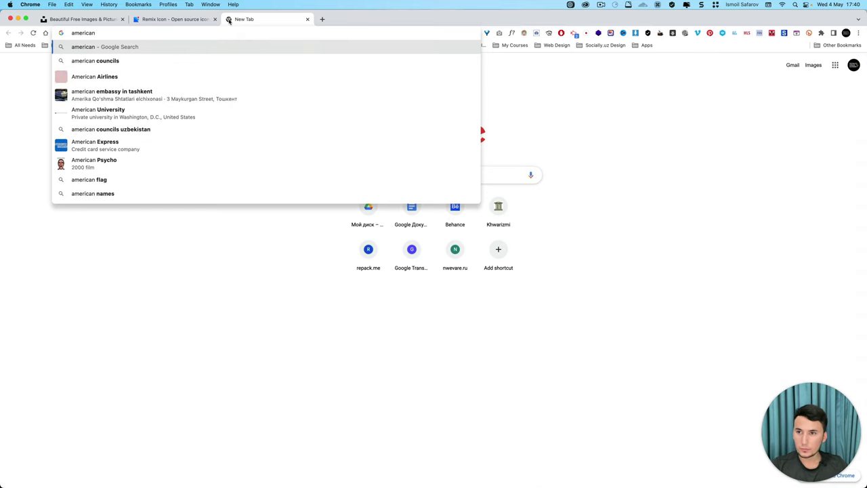
pyautogui.write('num')
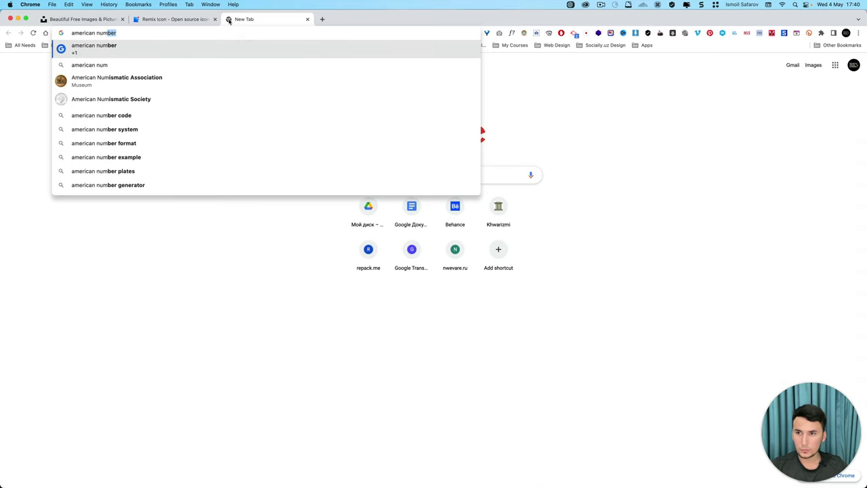
pyautogui.press('Return')
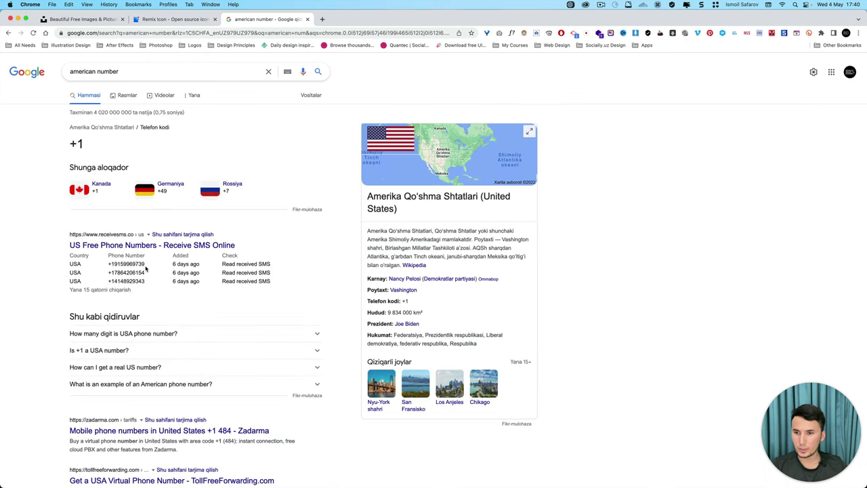
pyautogui.moveTo(148, 259); pyautogui.dragTo(109, 256)
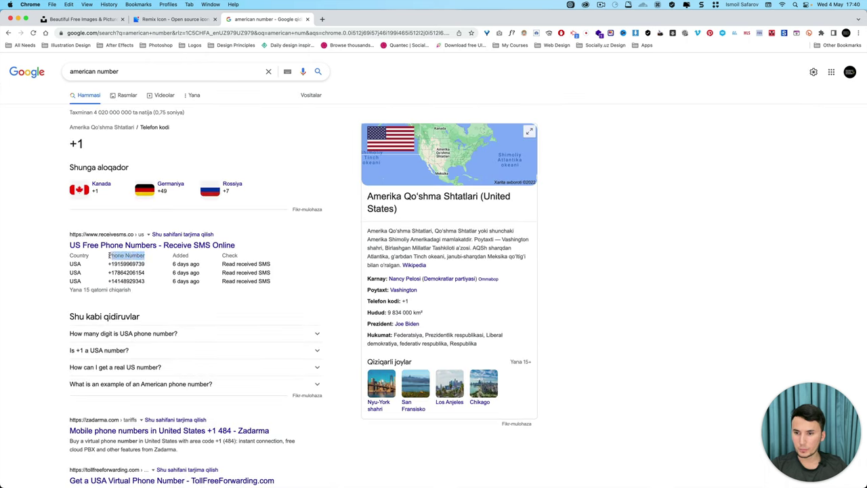
pyautogui.press('super+c')
# Replace the Contact Phones heading with the copied 'Phone Number' text.
pyautogui.press('super+Tab')
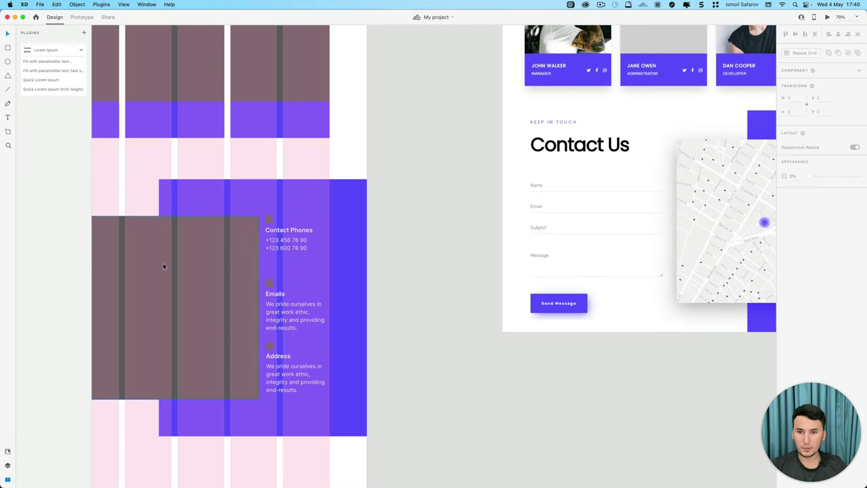
pyautogui.click(280, 233)
pyautogui.doubleClick(282, 232)
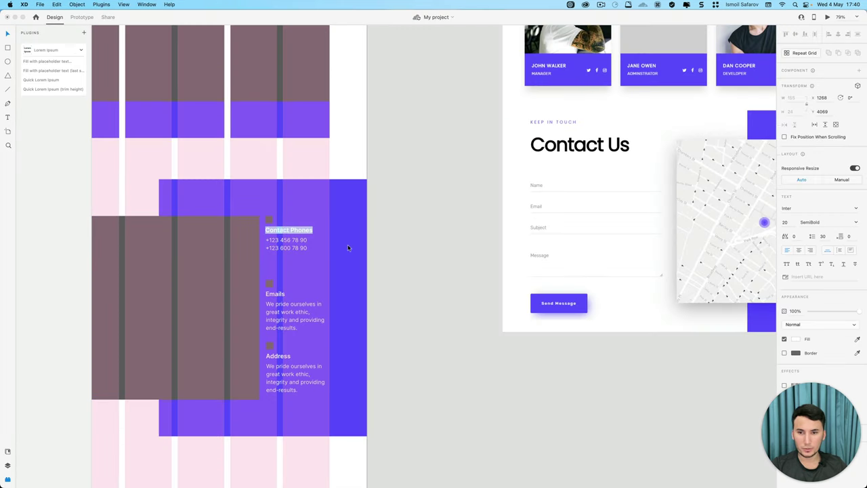
pyautogui.press('super+v')
pyautogui.click(382, 255)
# Paste the first US phone number from the results over the first placeholder line.
pyautogui.press('super+Tab')
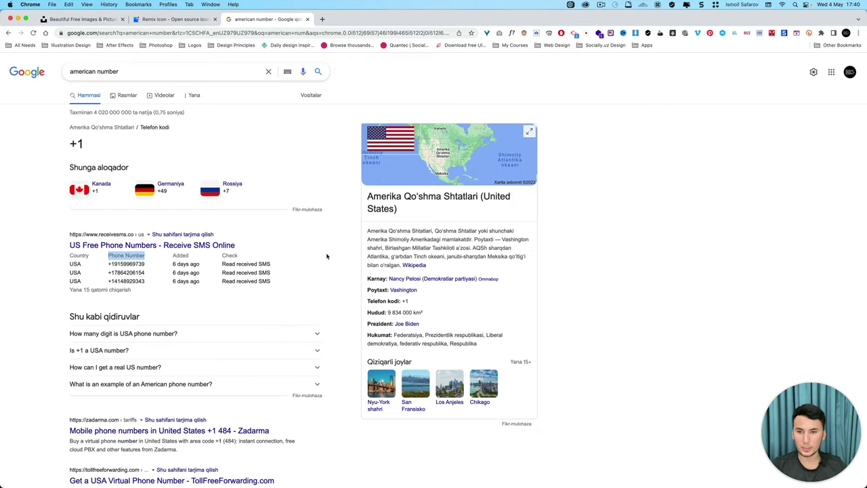
pyautogui.moveTo(107, 265); pyautogui.dragTo(143, 265)
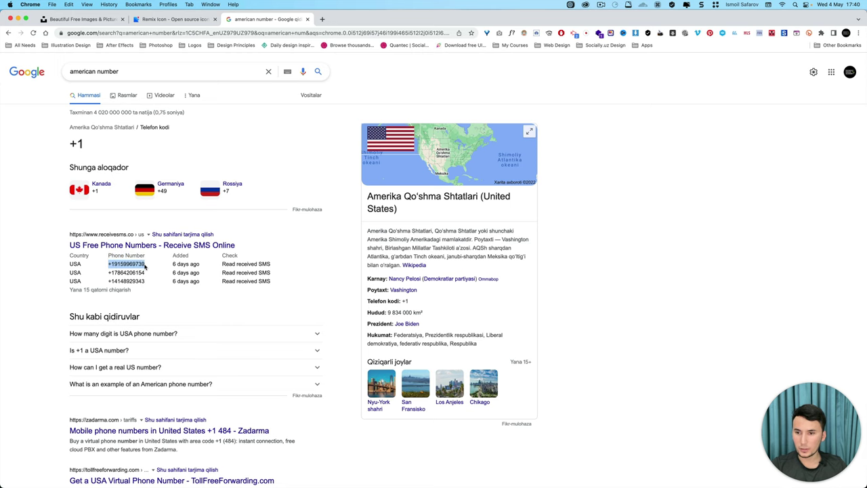
pyautogui.press('super+Tab')
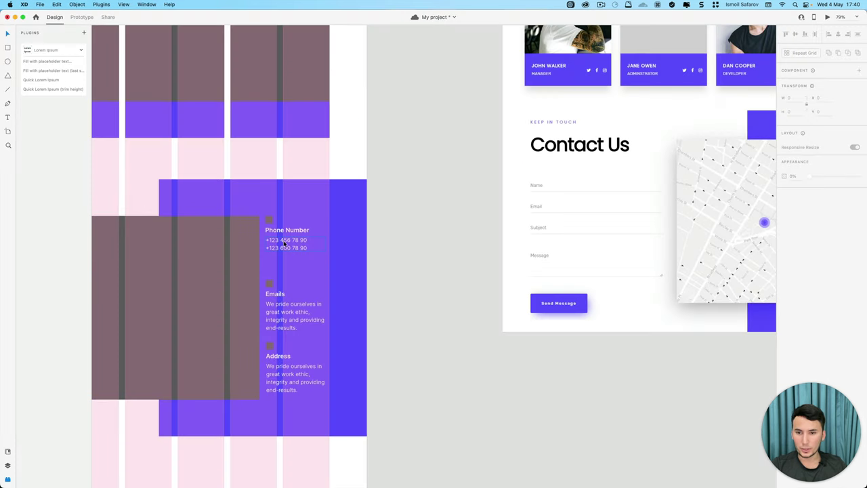
pyautogui.doubleClick(285, 244)
pyautogui.click(306, 240)
pyautogui.moveTo(308, 240); pyautogui.dragTo(260, 240)
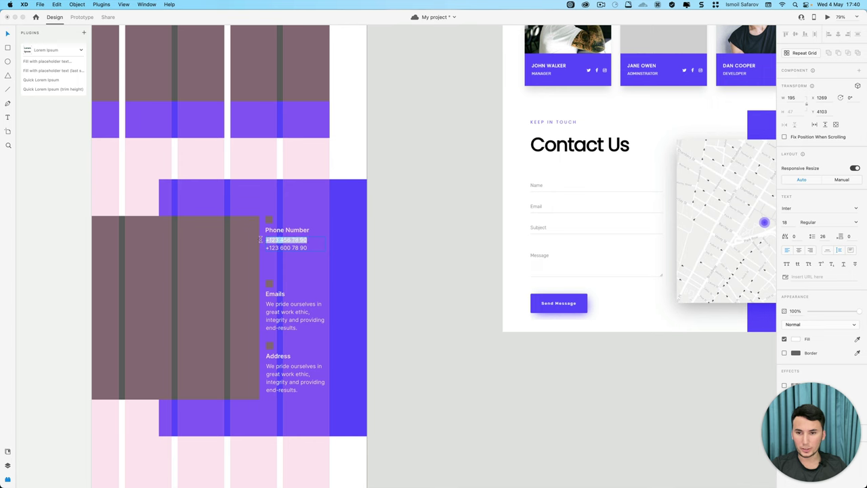
pyautogui.press('super+v')
# Copy the second US phone number and paste it over the second placeholder line.
pyautogui.press('super+Tab')
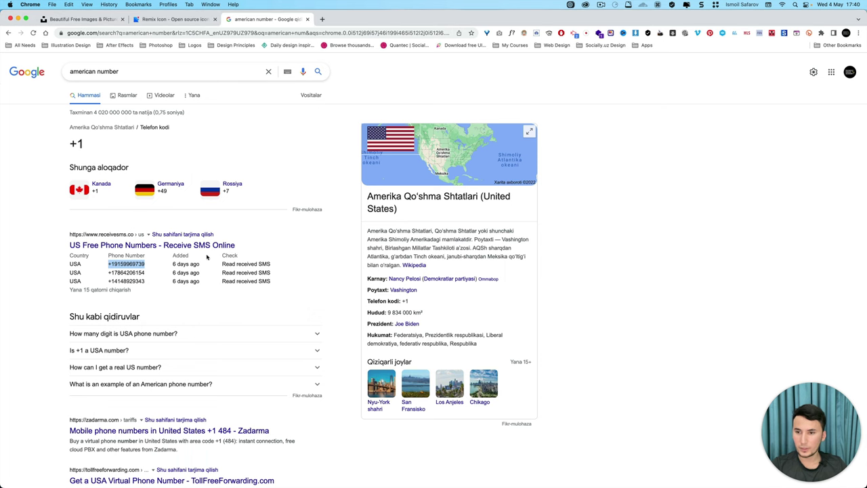
pyautogui.moveTo(145, 273); pyautogui.dragTo(110, 273)
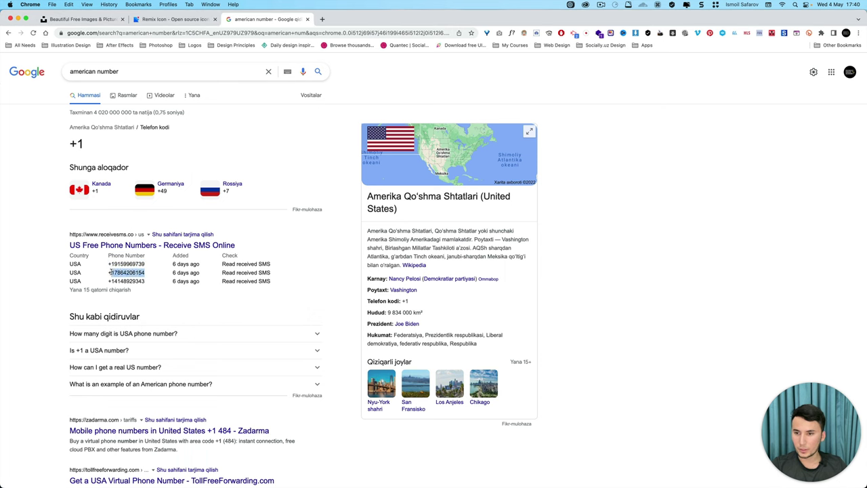
pyautogui.press('super+c')
pyautogui.press('super+Tab')
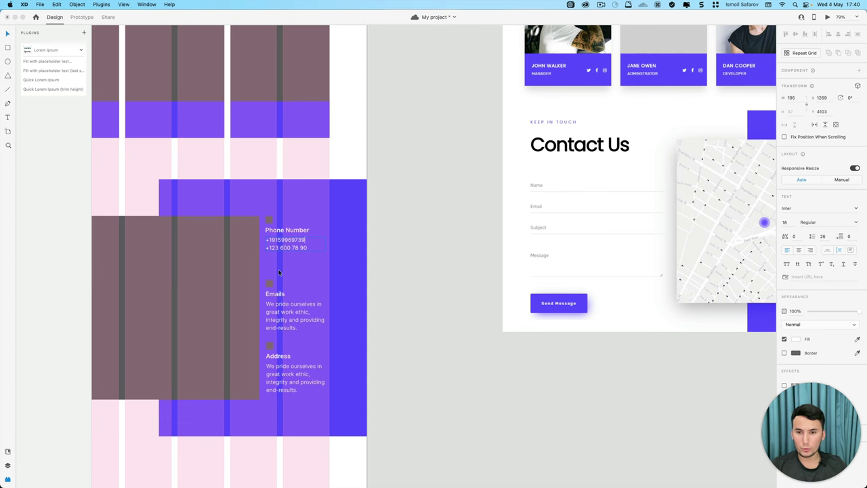
pyautogui.moveTo(313, 246); pyautogui.dragTo(262, 248)
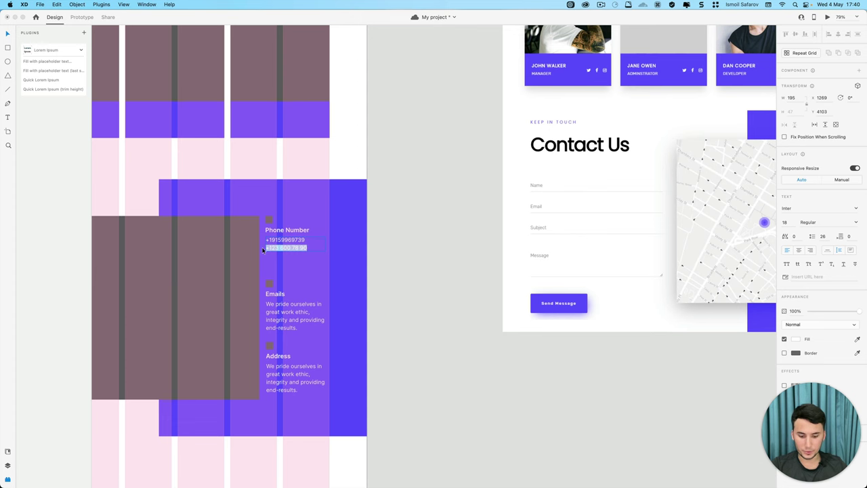
pyautogui.press('super+v')
pyautogui.press('Escape')
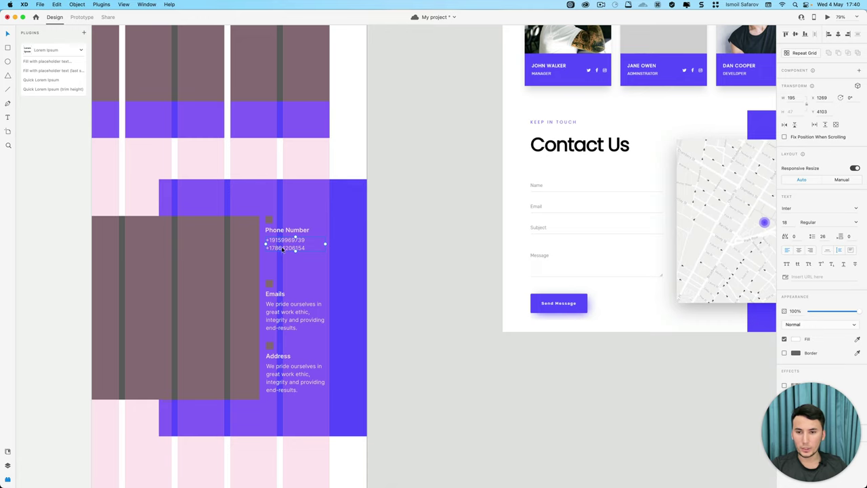
pyautogui.scroll(5, 278, 247)
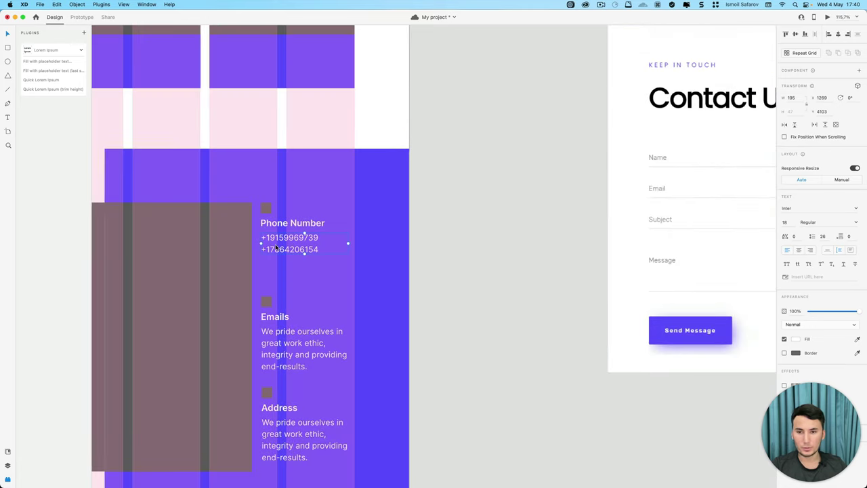
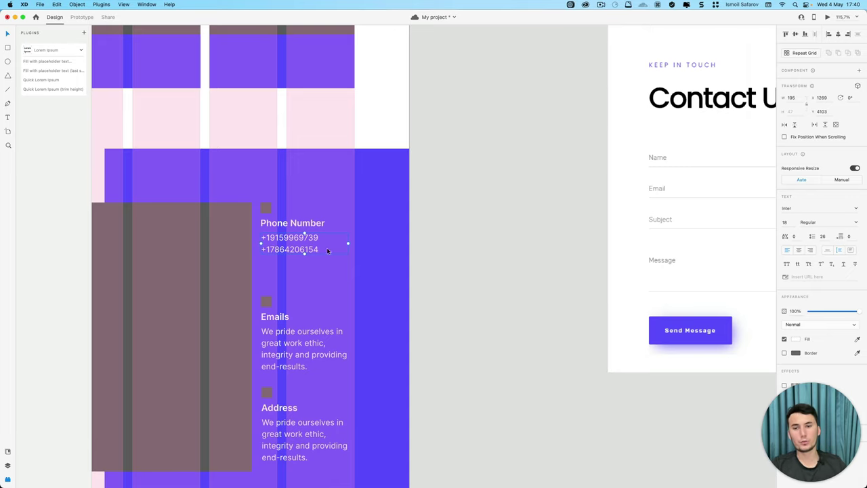
# Scroll around the canvas to review the contact section's Phone Number block with two sample US numbers.
pyautogui.scroll(3, 492, 232)
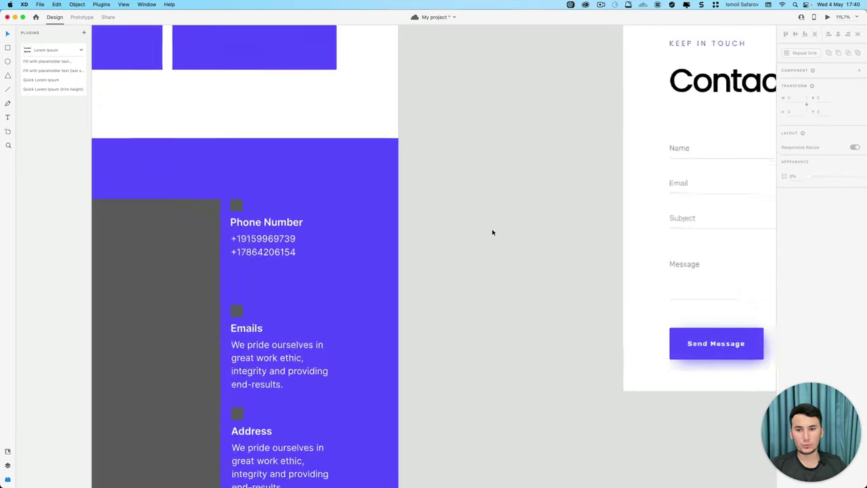
pyautogui.scroll(-2, 491, 234)
pyautogui.scroll(-2, 492, 234)
pyautogui.scroll(-2, 490, 234)
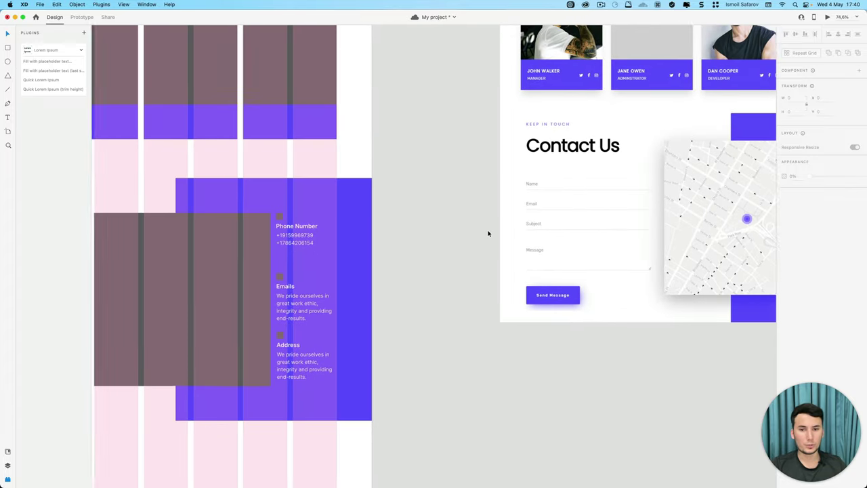
pyautogui.scroll(-2, 488, 233)
pyautogui.hscroll(5, 488, 233)
pyautogui.hscroll(-1, 488, 232)
pyautogui.hscroll(-3, 486, 233)
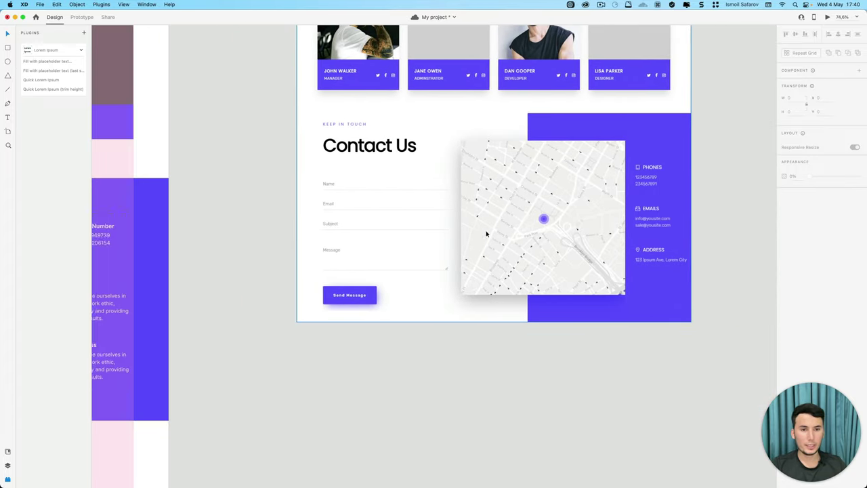
pyautogui.hscroll(-6, 485, 234)
pyautogui.hscroll(-3, 484, 235)
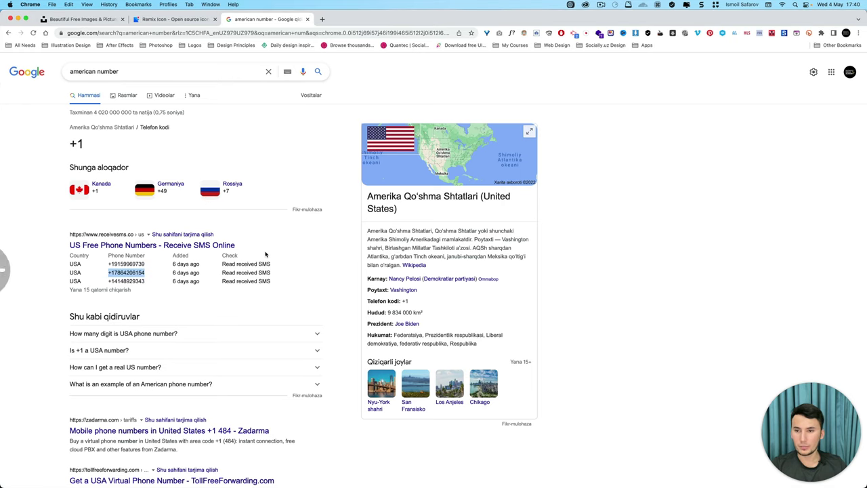
# Search Google for 'random email'.
pyautogui.hscroll(-3, 265, 254)
pyautogui.scroll(-5, 248, 245)
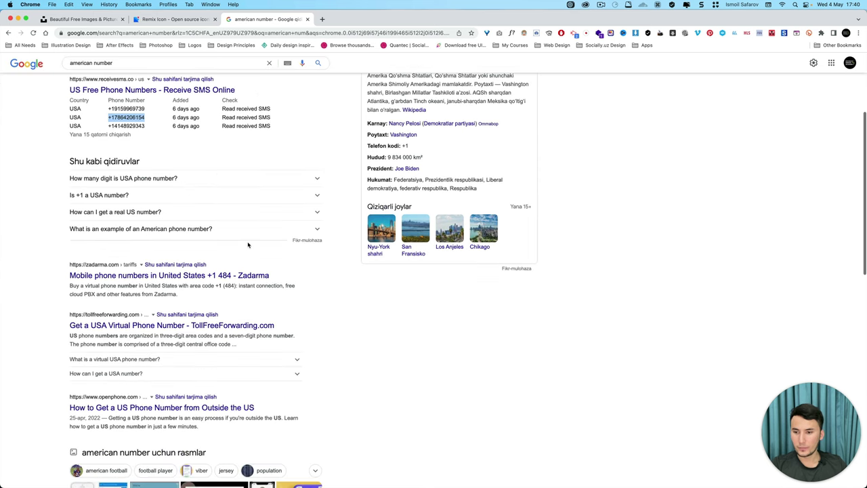
pyautogui.scroll(5, 248, 245)
pyautogui.write('/')
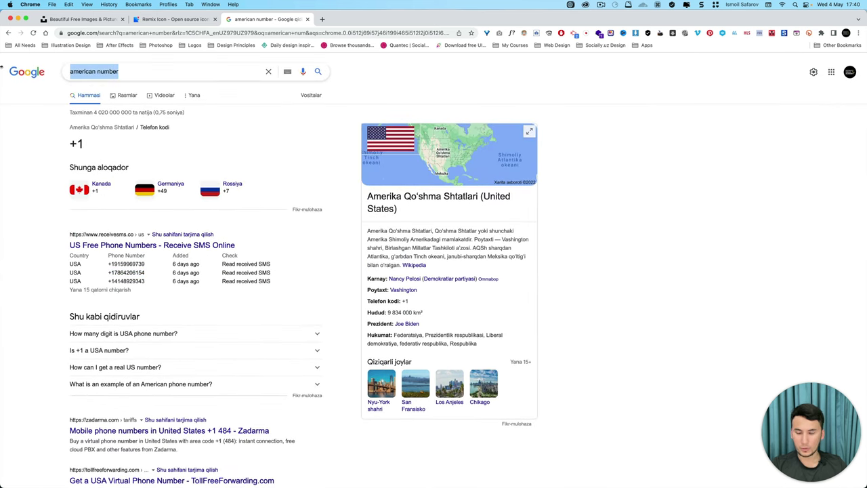
pyautogui.write('radom ')
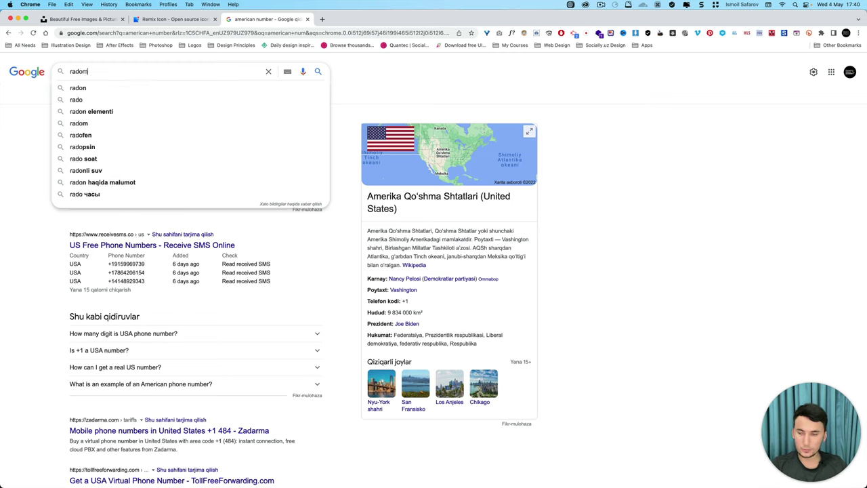
pyautogui.write('mail')
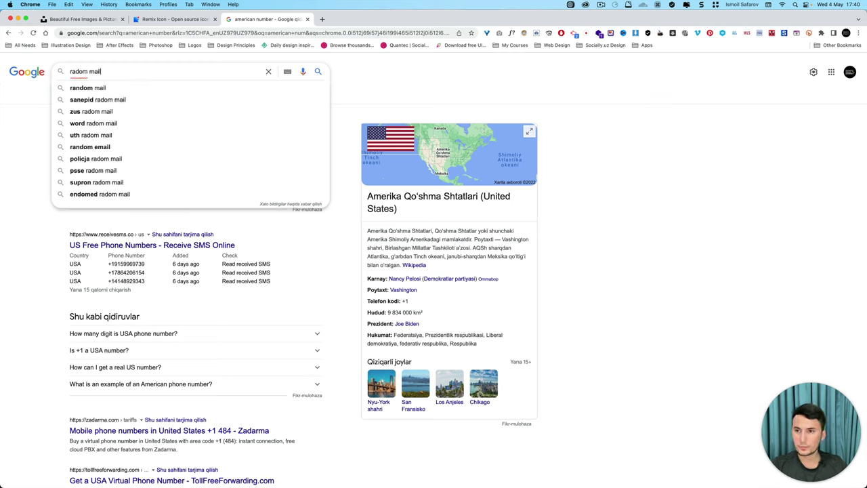
pyautogui.press('BackSpace')
pyautogui.press('BackSpace')
pyautogui.press('BackSpace')
pyautogui.press('BackSpace')
pyautogui.write('ema')
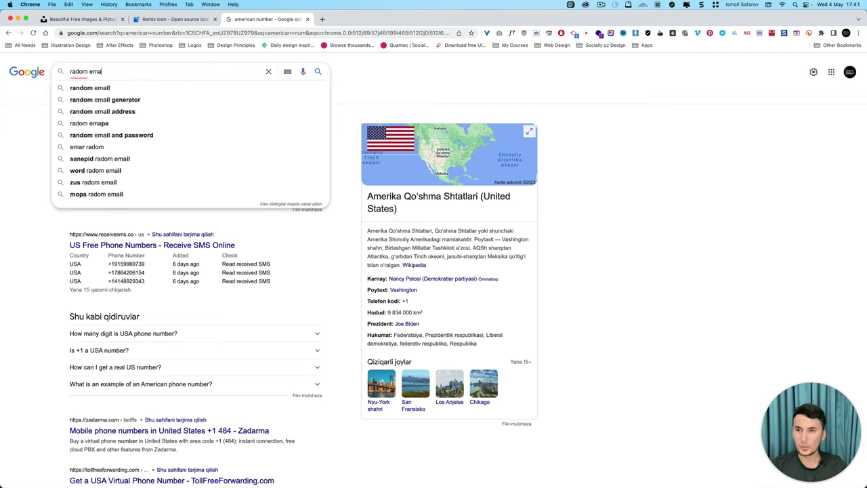
pyautogui.write('il')
pyautogui.press('Down')
pyautogui.press('Return')
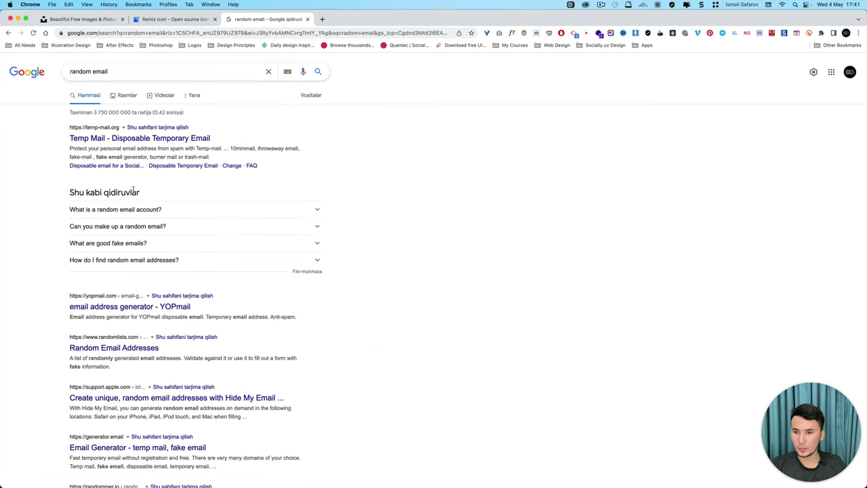
# Open the Temp Mail result and copy its generated temporary email address.
pyautogui.scroll(-2, 134, 190)
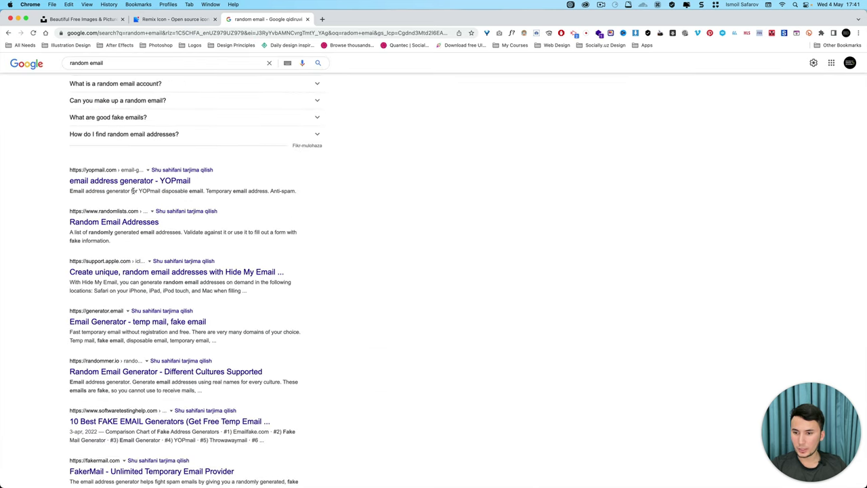
pyautogui.scroll(-1, 133, 190)
pyautogui.scroll(-2, 134, 191)
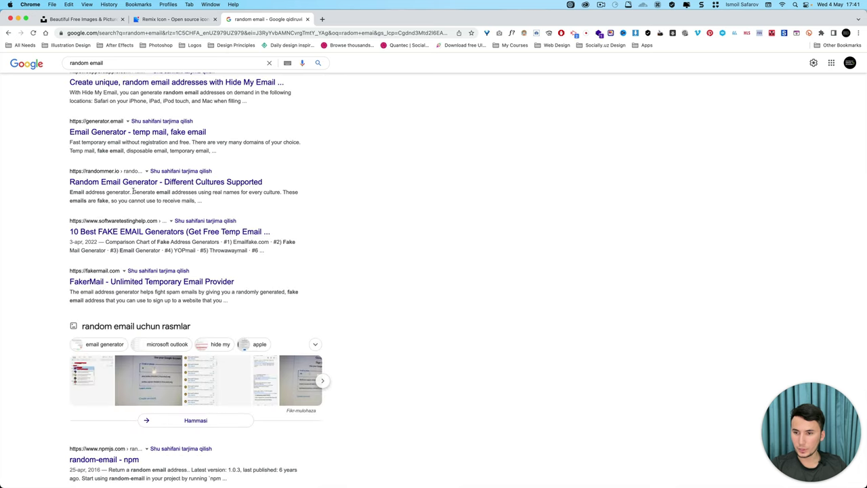
pyautogui.scroll(1, 134, 193)
pyautogui.scroll(2, 134, 193)
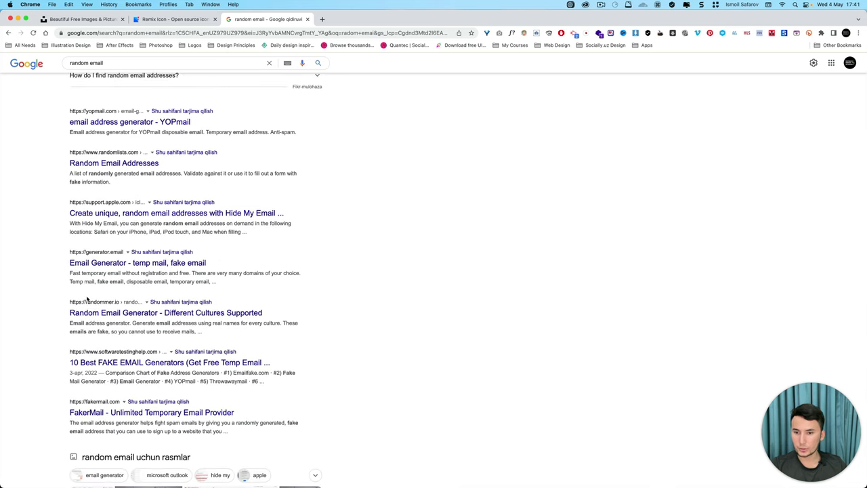
pyautogui.scroll(5, 155, 369)
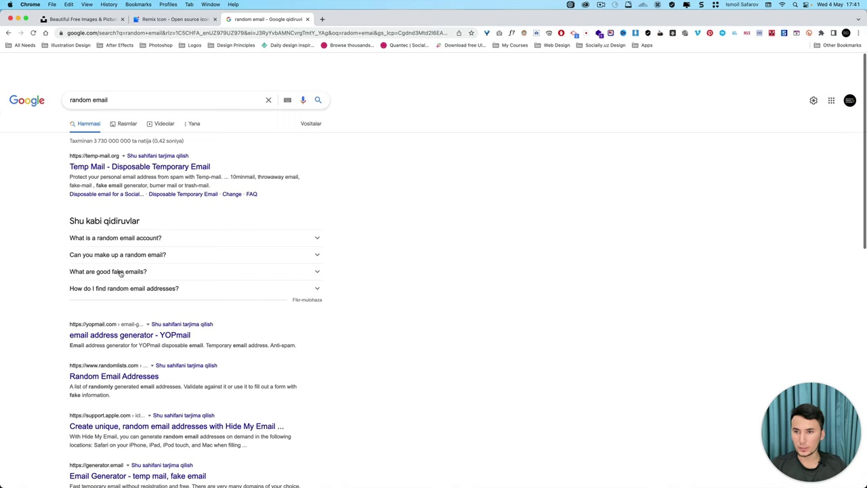
pyautogui.click(112, 138)
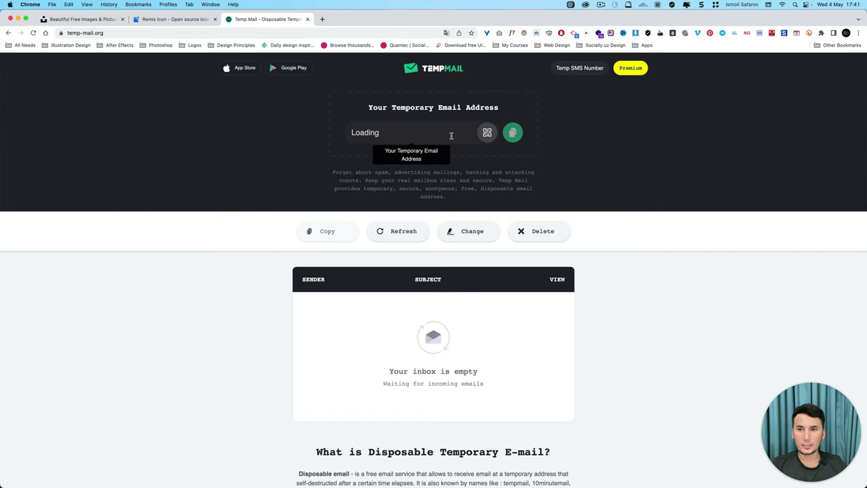
pyautogui.moveTo(452, 135); pyautogui.dragTo(328, 134)
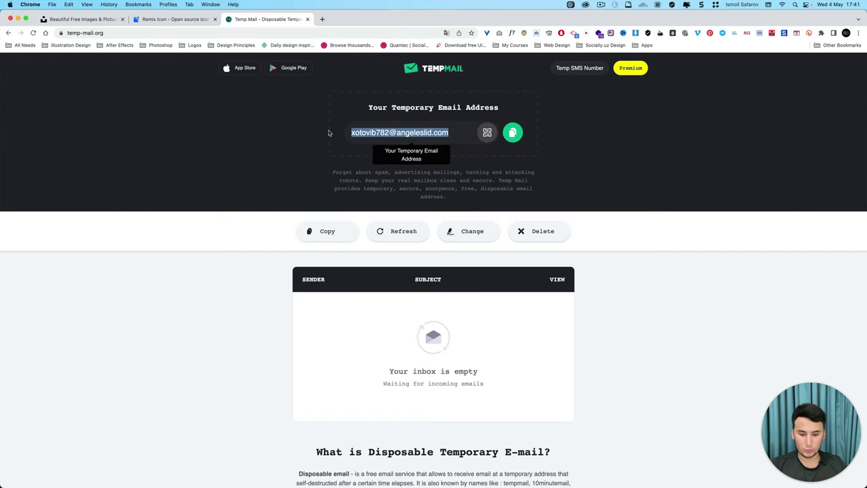
pyautogui.press('super+c')
pyautogui.press('super+Tab')
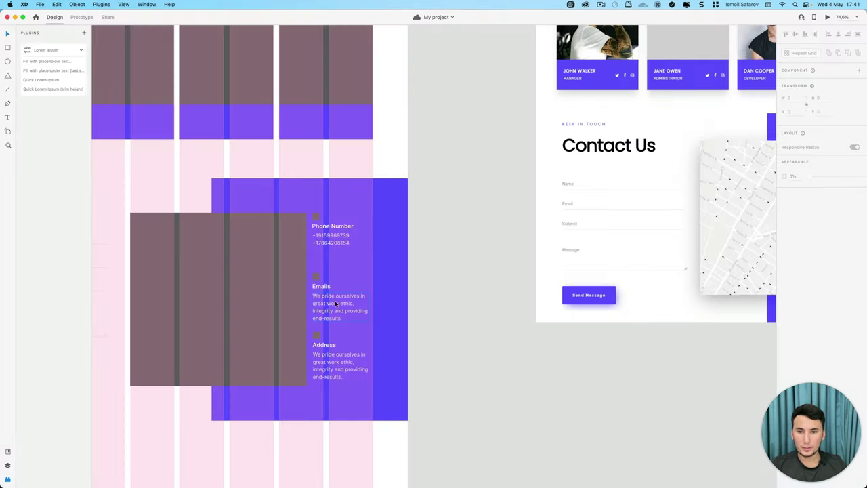
# Paste the temporary address over the Emails placeholder and widen the text onto one line.
pyautogui.doubleClick(334, 309)
pyautogui.press('super+v')
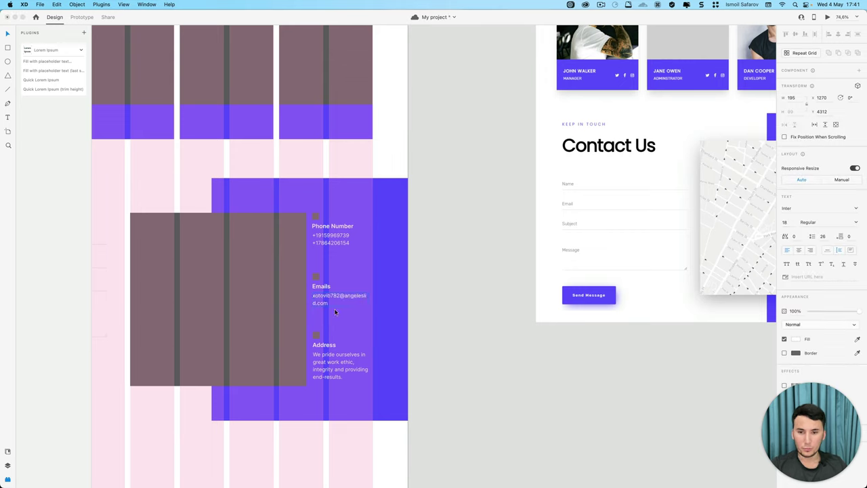
pyautogui.press('Escape')
pyautogui.moveTo(370, 297); pyautogui.dragTo(387, 298)
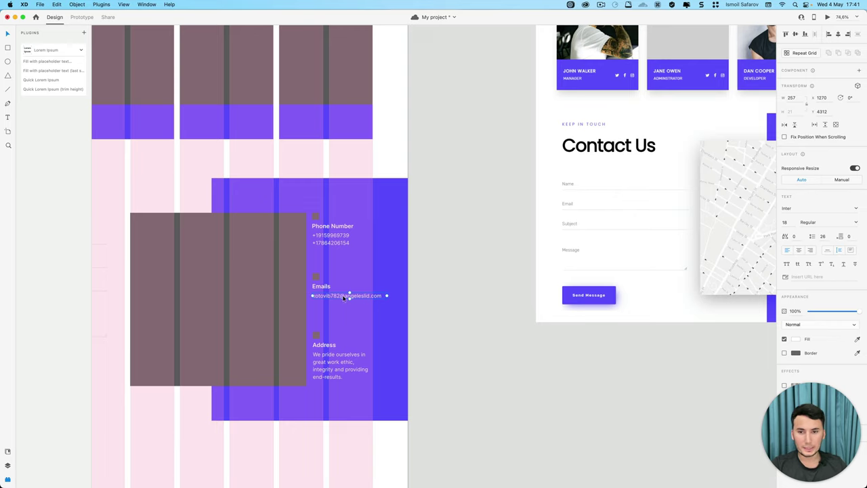
pyautogui.hscroll(-6, 348, 296)
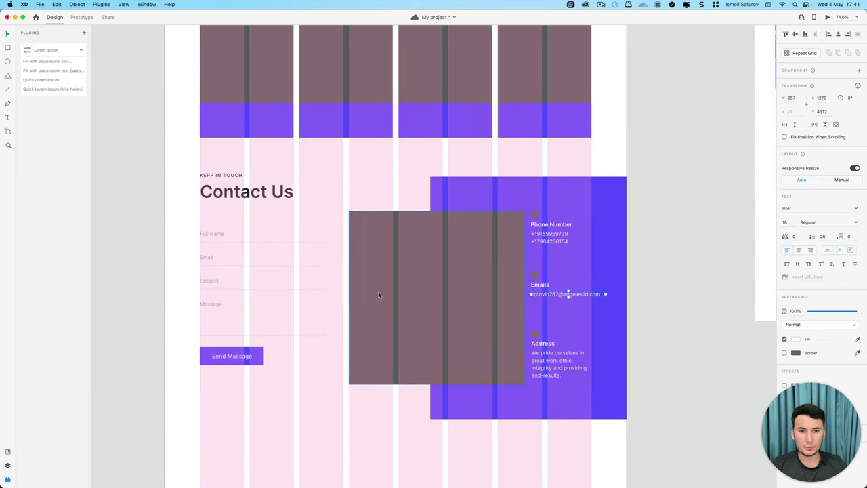
pyautogui.click(379, 295)
pyautogui.hscroll(10, 383, 302)
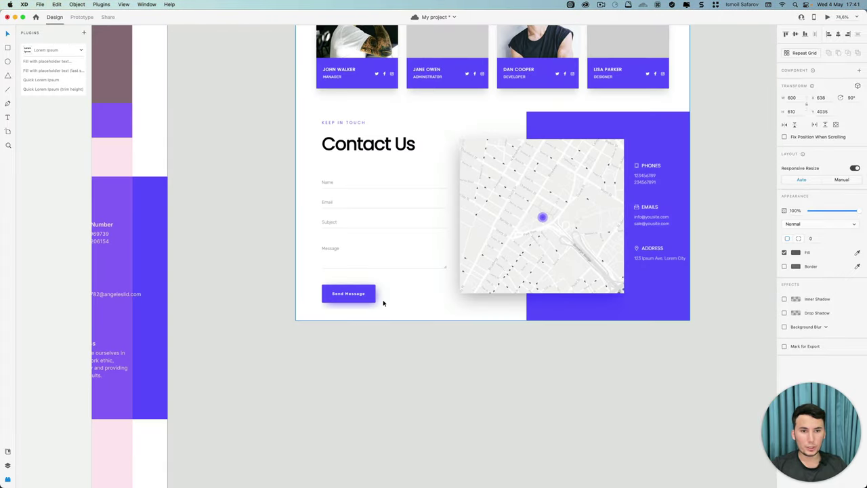
pyautogui.hscroll(-10, 385, 300)
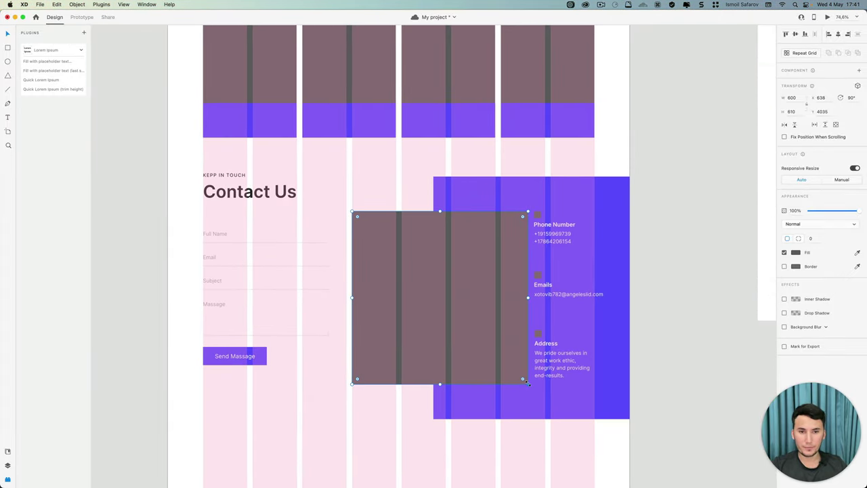
# Try resizing the gray image rectangle to a 540 height, then undo the change.
pyautogui.moveTo(526, 381); pyautogui.dragTo(511, 377)
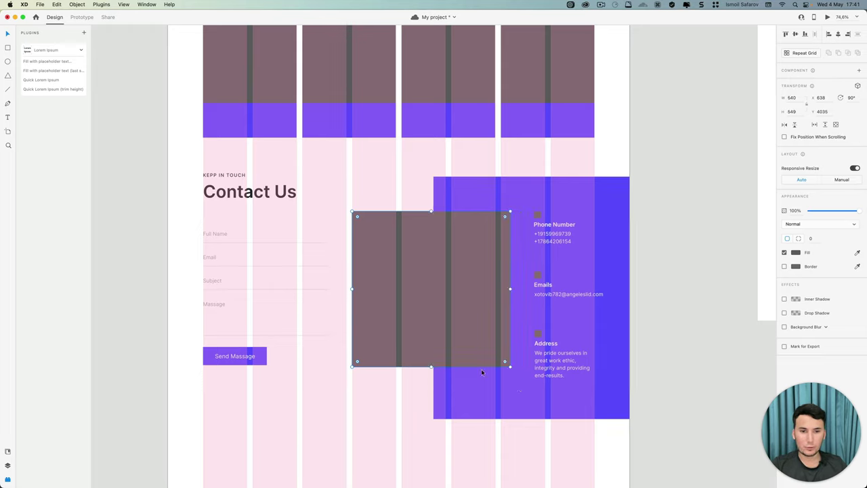
pyautogui.moveTo(447, 341); pyautogui.dragTo(447, 344)
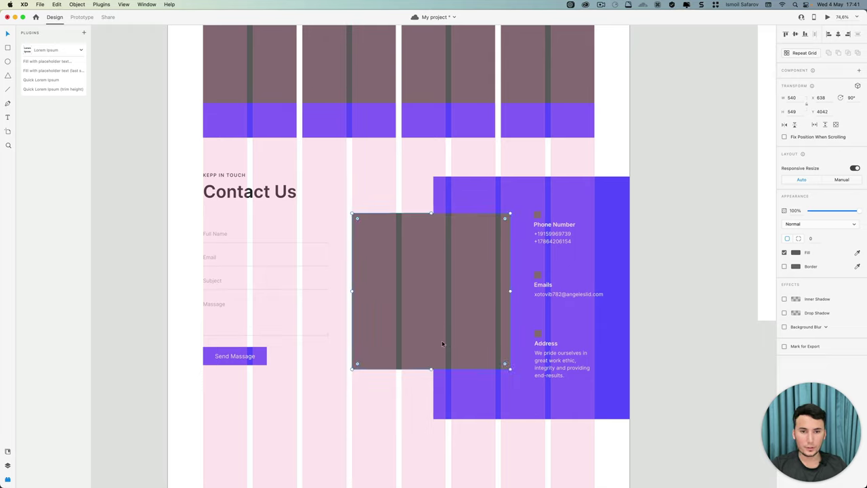
pyautogui.press('super+z')
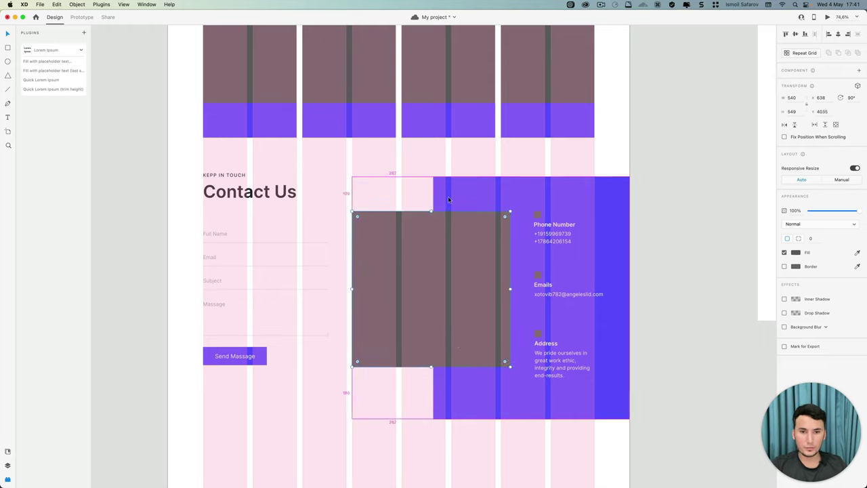
pyautogui.click(472, 403)
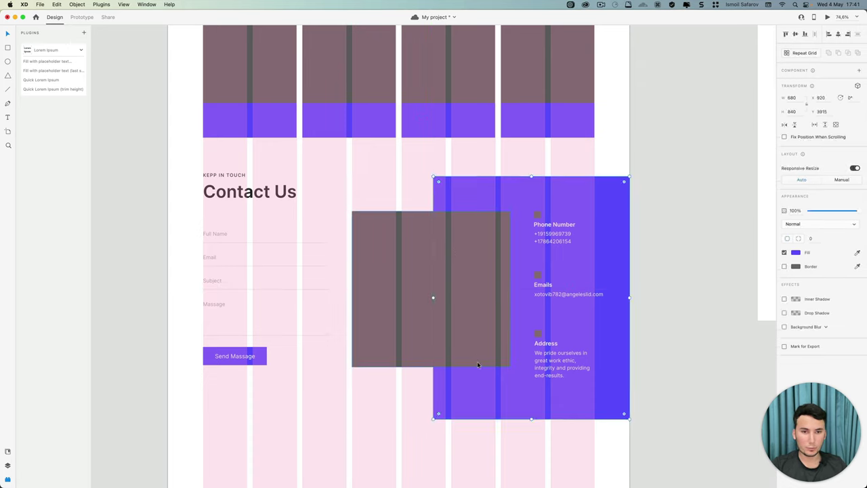
pyautogui.click(470, 333)
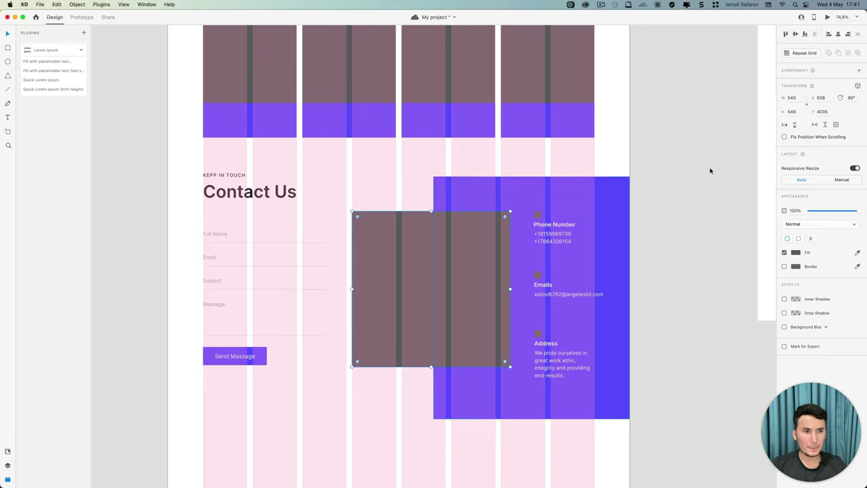
pyautogui.click(800, 115)
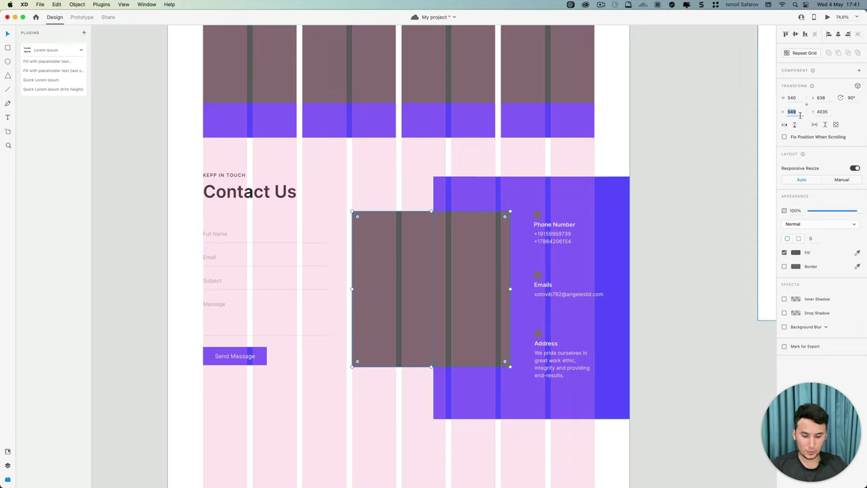
pyautogui.write('540')
pyautogui.press('Return')
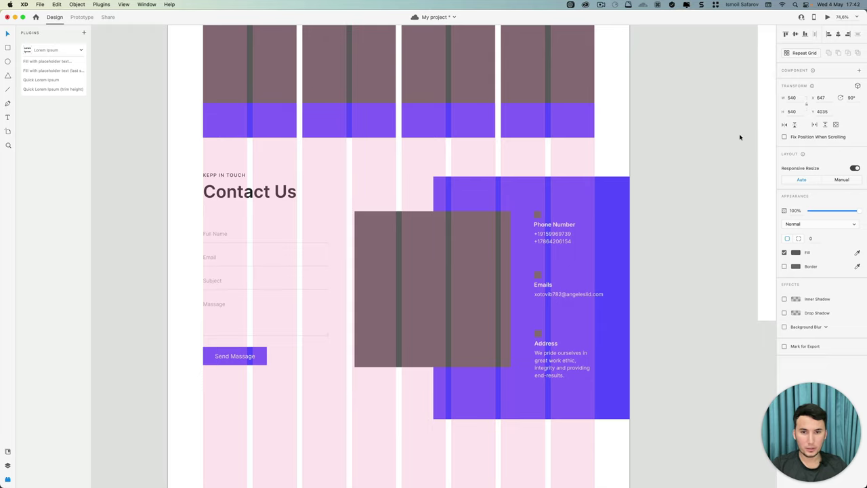
pyautogui.hotkey('ctrl', 'z')
# Shorten the blue contact card from the bottom to a height of 780.
pyautogui.click(494, 405)
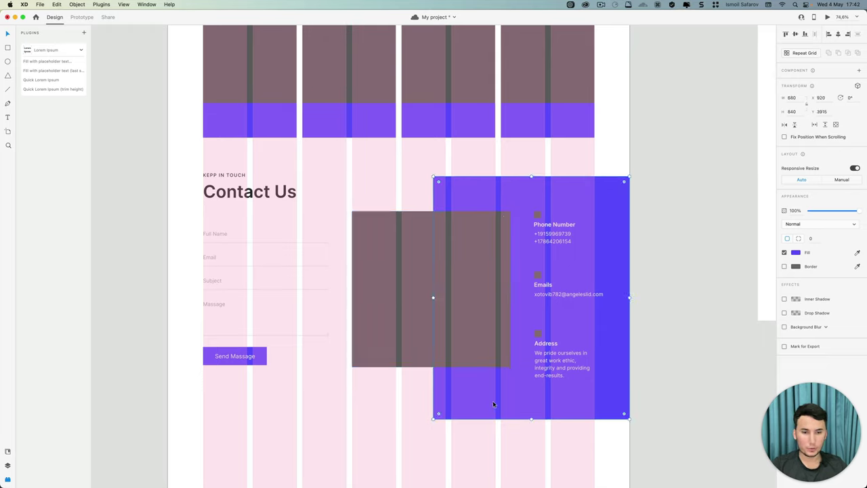
pyautogui.moveTo(532, 418); pyautogui.dragTo(532, 406)
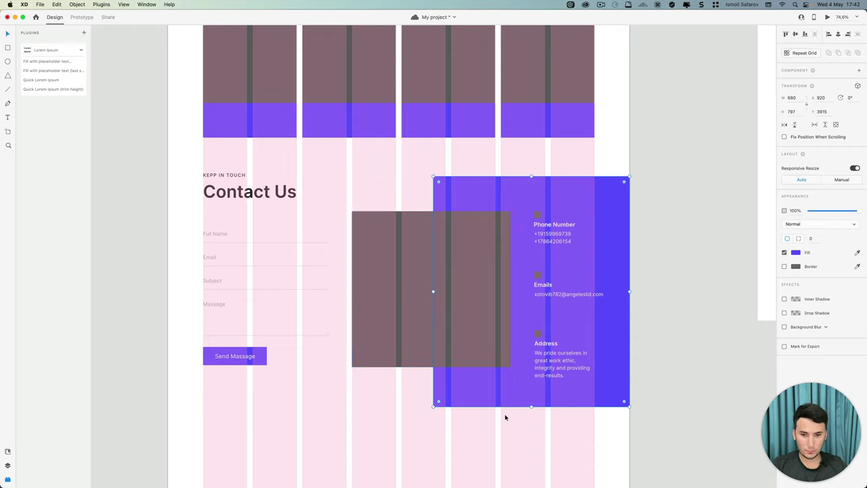
pyautogui.moveTo(532, 406); pyautogui.dragTo(531, 404)
pyautogui.write('780')
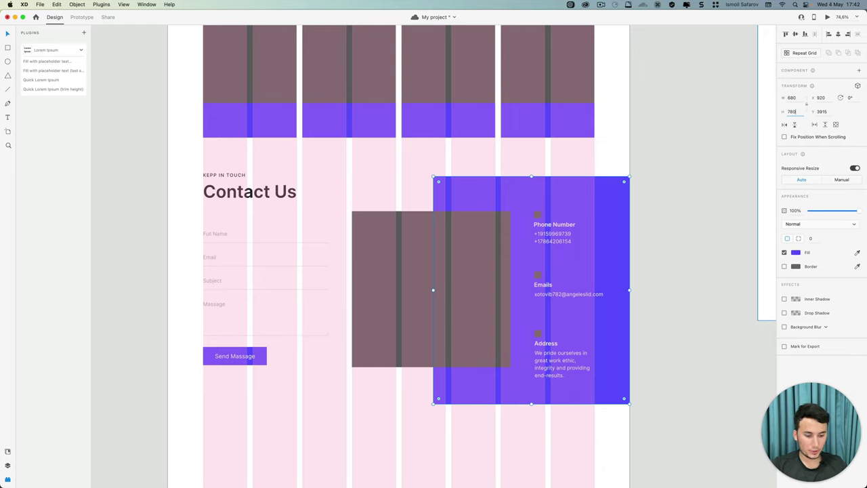
pyautogui.press('Return')
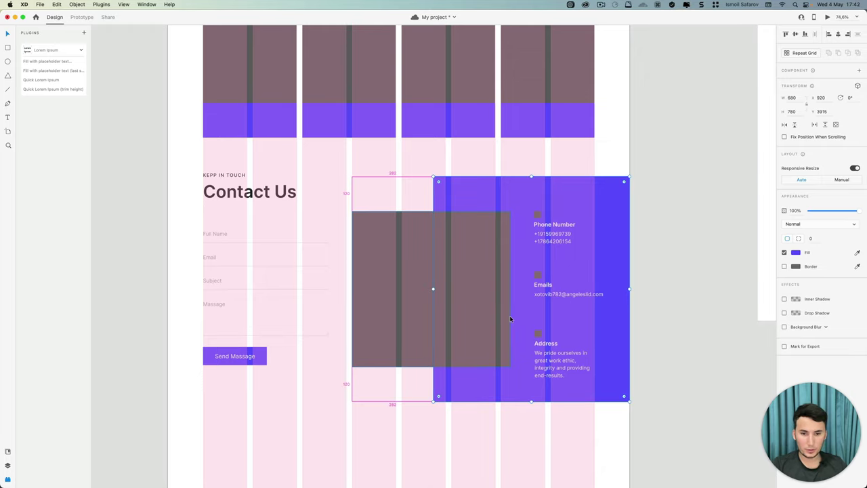
pyautogui.click(512, 431)
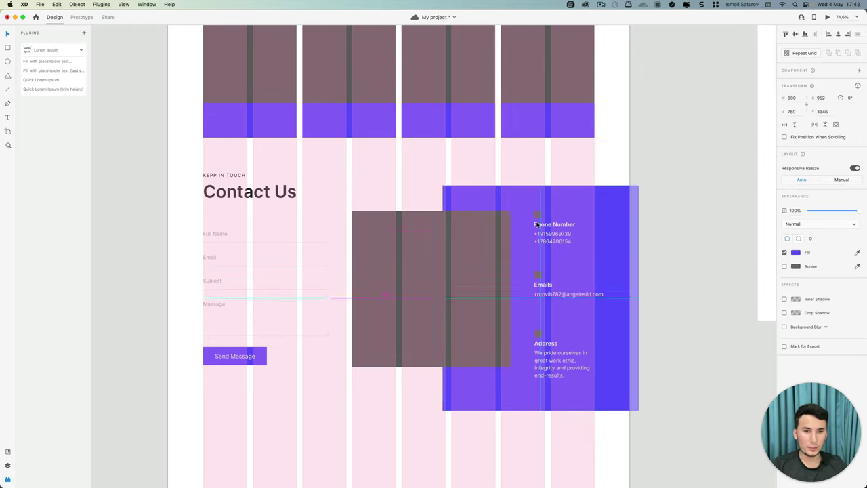
# Move the Phone, Emails and Address details left toward the grey image box.
pyautogui.moveTo(535, 214); pyautogui.dragTo(583, 284)
pyautogui.hotkey('ctrl', 'z')
pyautogui.press('Escape')
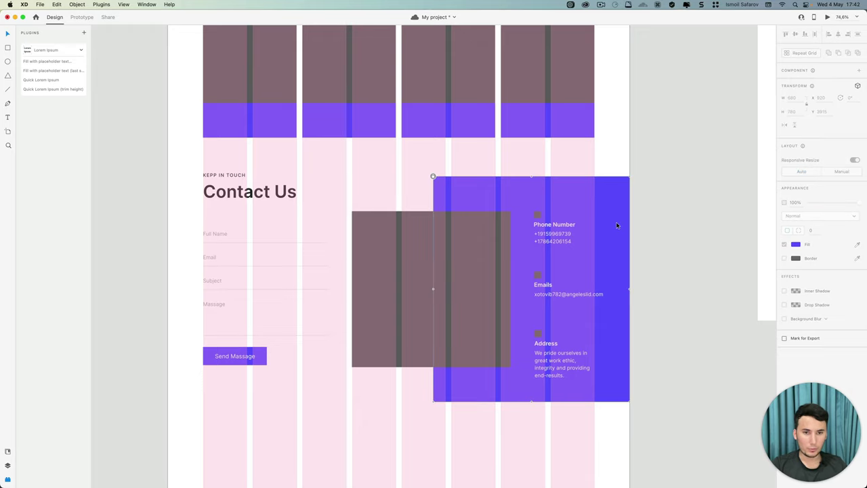
pyautogui.moveTo(521, 202); pyautogui.dragTo(628, 384)
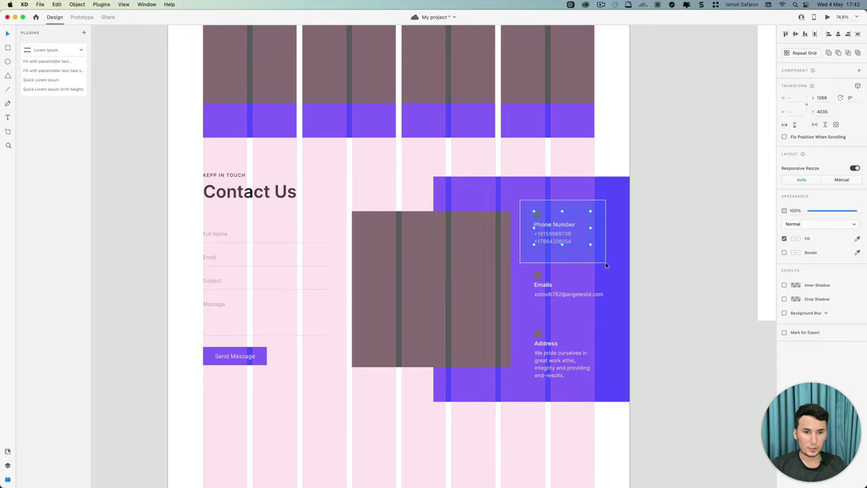
pyautogui.moveTo(541, 234); pyautogui.dragTo(527, 233)
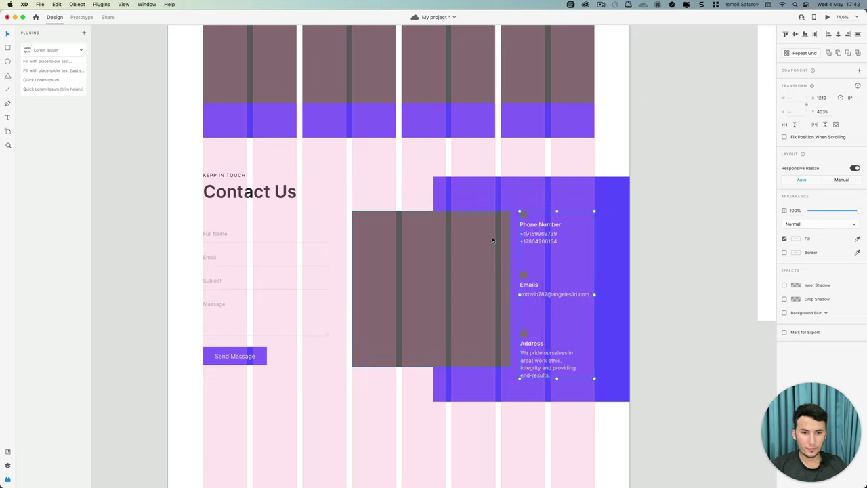
pyautogui.hotkey('shift', 'Left')
pyautogui.press('Left')
pyautogui.press('Left')
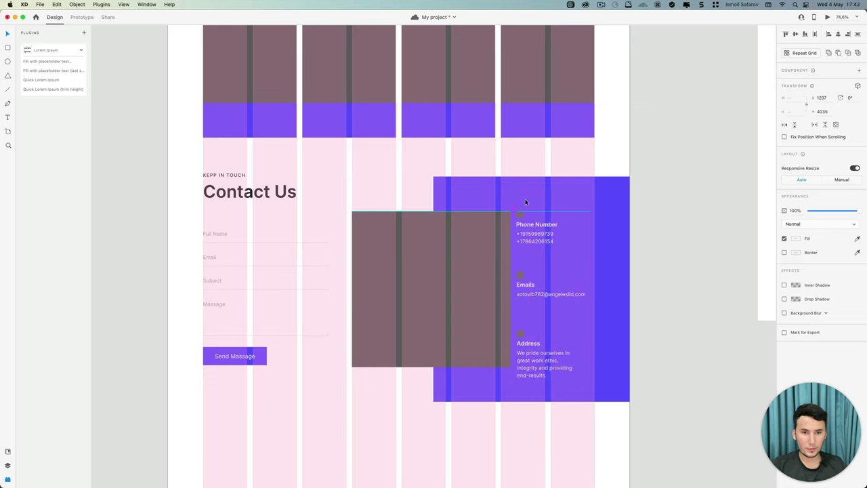
# Move the Emails icon and text up under the phone numbers.
pyautogui.click(529, 202)
pyautogui.click(526, 286)
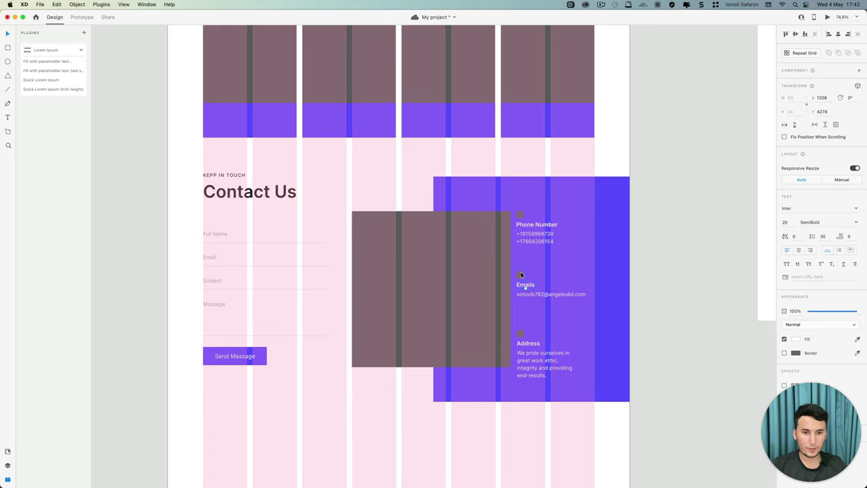
pyautogui.keyDown('shift'); pyautogui.click(521, 274); pyautogui.keyUp('shift')
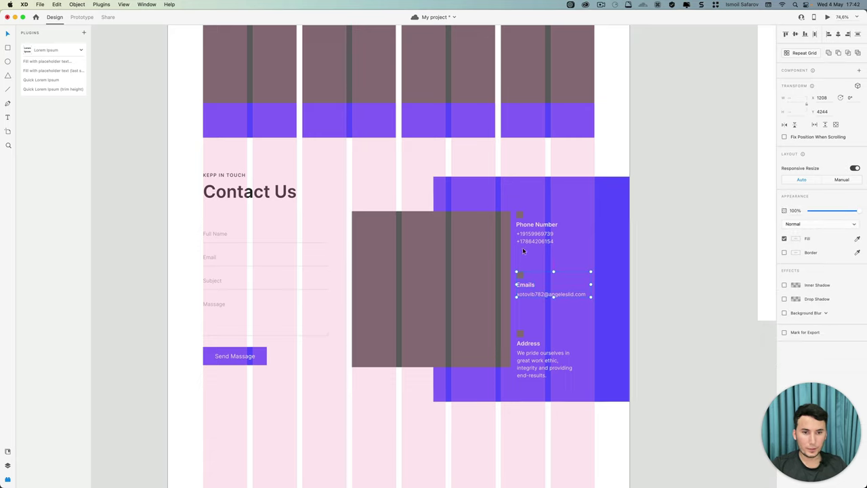
pyautogui.hotkey('shift', 'Up')
pyautogui.hotkey('shift', 'Up')
pyautogui.hotkey('shift', 'Up')
pyautogui.hotkey('shift', 'Up')
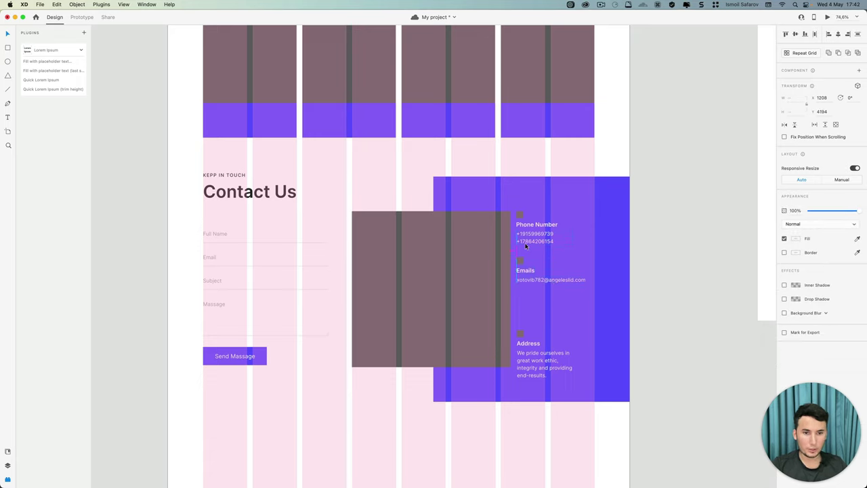
pyautogui.hotkey('shift', 'Up')
pyautogui.hotkey('shift', 'Down')
pyautogui.press('Up')
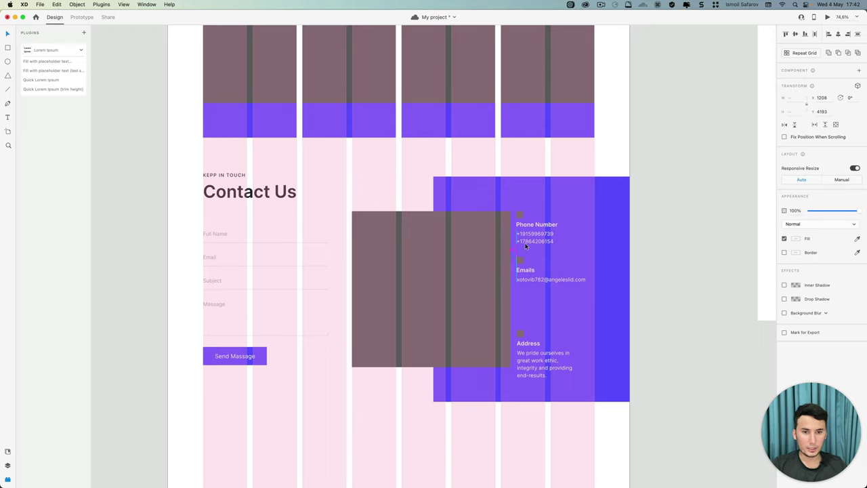
pyautogui.press('Up')
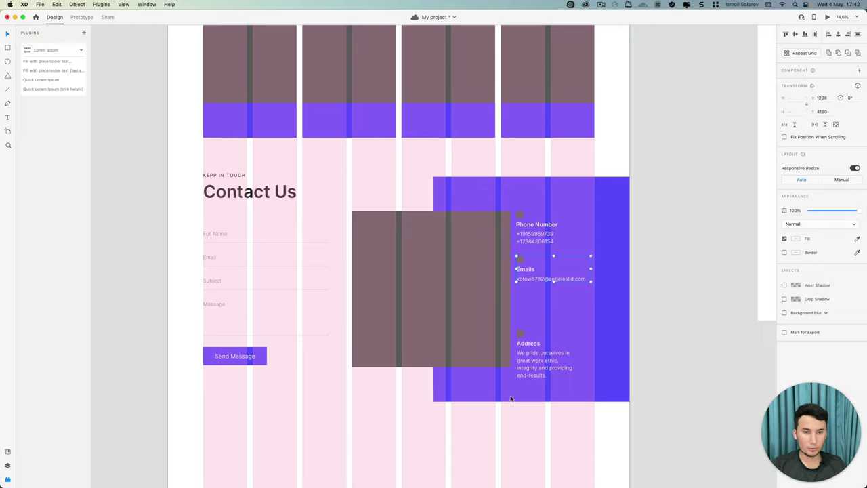
# Reposition the Address block up under the Emails block.
pyautogui.click(543, 366)
pyautogui.press('Escape')
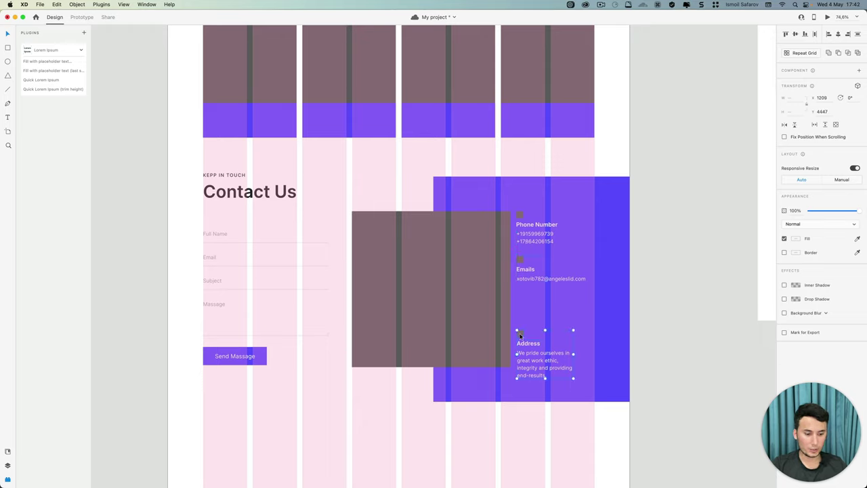
pyautogui.hotkey('shift', 'Up')
pyautogui.hotkey('shift', 'Up')
pyautogui.hotkey('shift', 'Up')
pyautogui.hotkey('shift', 'Up')
pyautogui.hotkey('shift', 'Up')
pyautogui.hotkey('shift', 'Up')
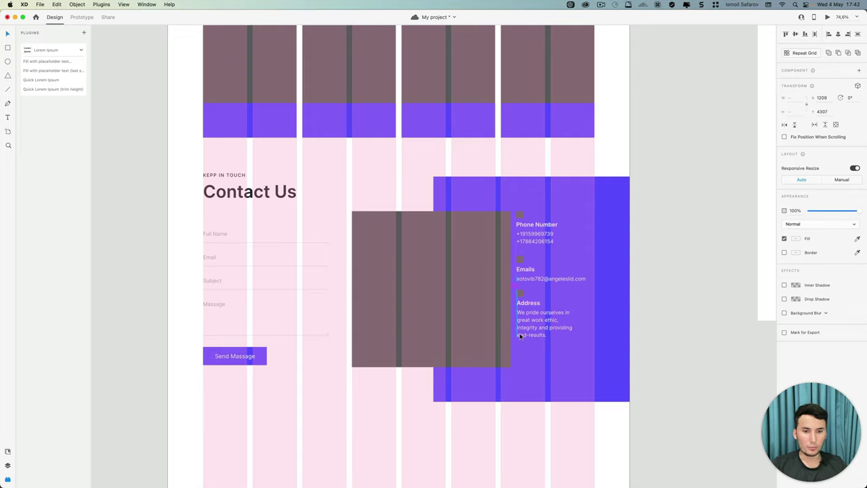
pyautogui.hotkey('shift', 'Down')
pyautogui.press('Down')
pyautogui.press('Down')
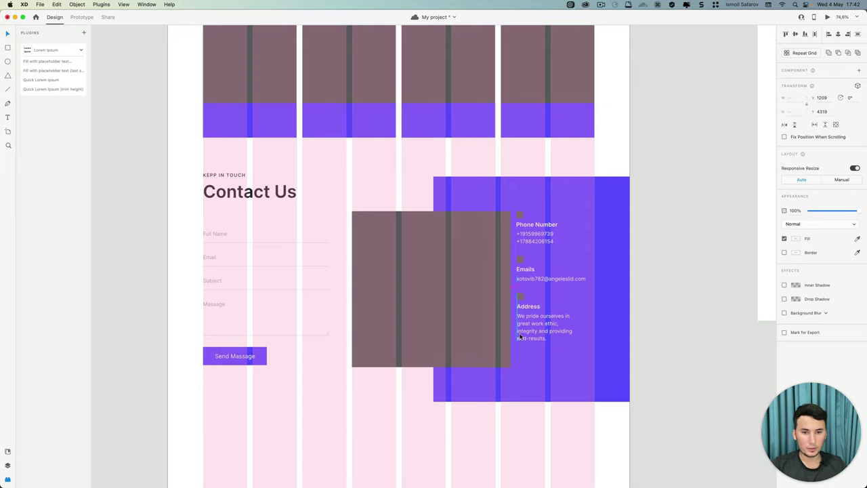
# Toggle the layout grid off and on with Shift+Cmd+' to preview the section.
pyautogui.press('shift+super+apostrophe')
pyautogui.scroll(5, 648, 355)
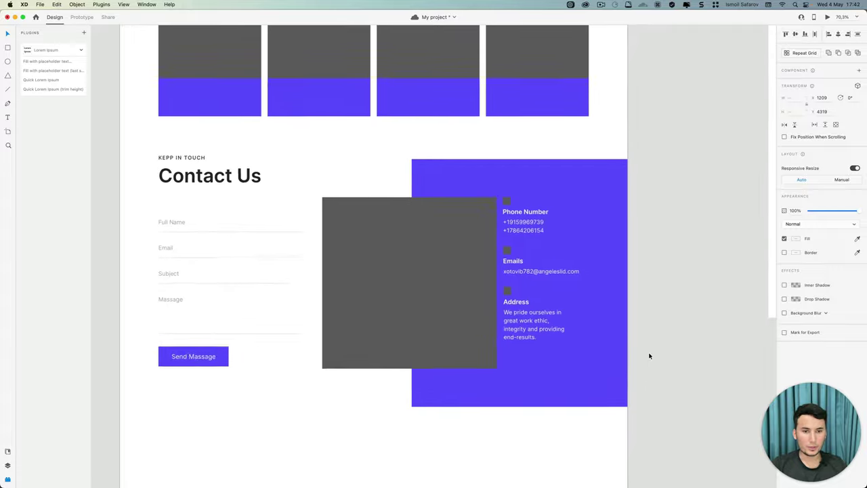
pyautogui.press('shift+super+apostrophe')
pyautogui.press('shift+super+apostrophe')
pyautogui.scroll(-3, 642, 354)
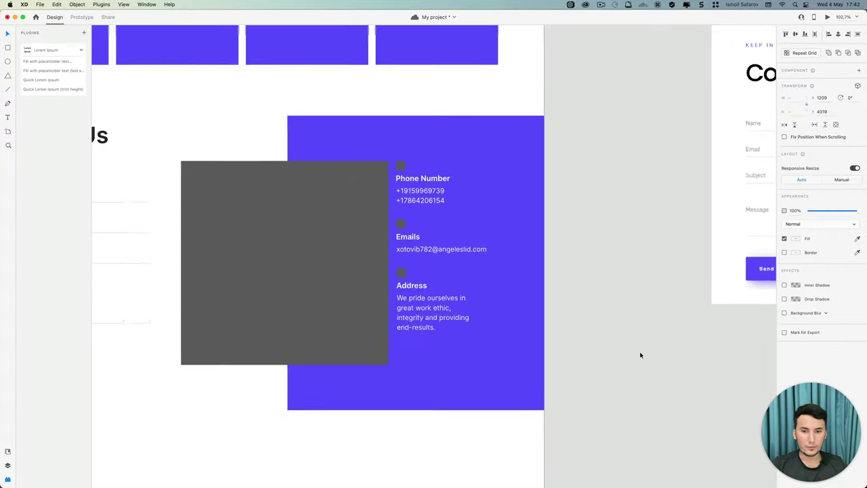
pyautogui.scroll(-3, 640, 355)
pyautogui.scroll(3, 640, 355)
pyautogui.scroll(-5, 639, 353)
pyautogui.scroll(10, 632, 359)
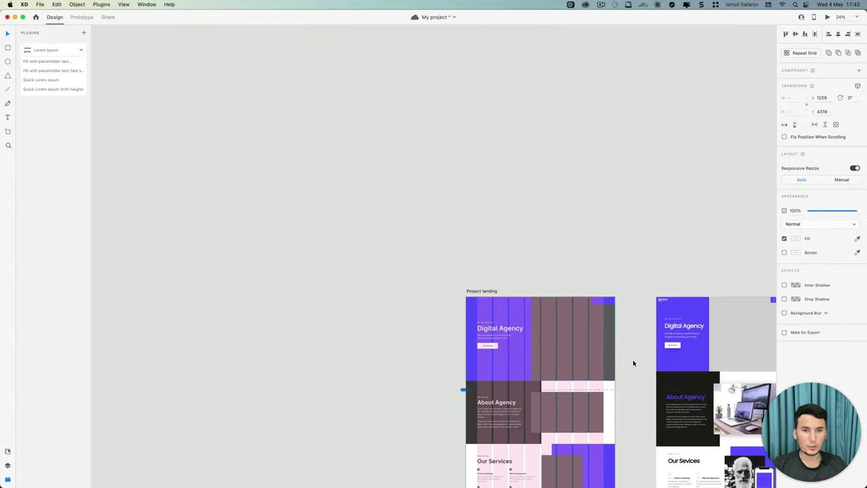
# Turn off the Project landing artboard's layout grid and scroll to review the page.
pyautogui.click(492, 290)
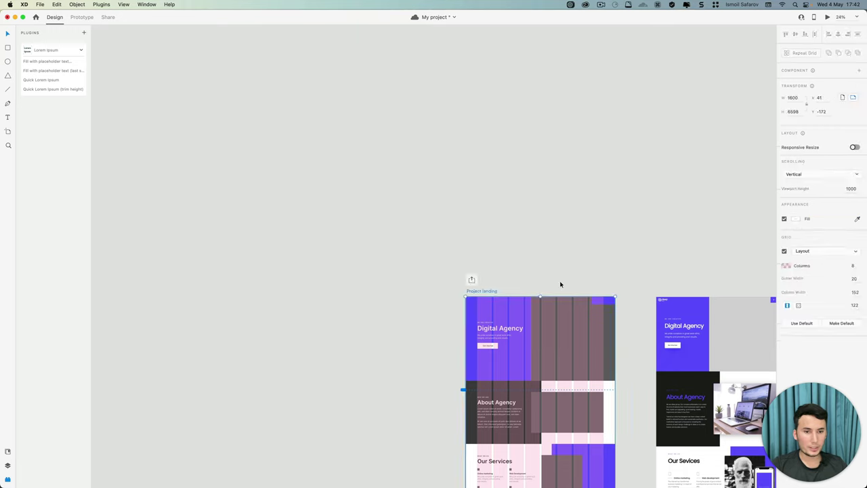
pyautogui.click(785, 251)
pyautogui.hscroll(5, 559, 311)
pyautogui.scroll(-3, 560, 310)
pyautogui.hscroll(-2, 560, 310)
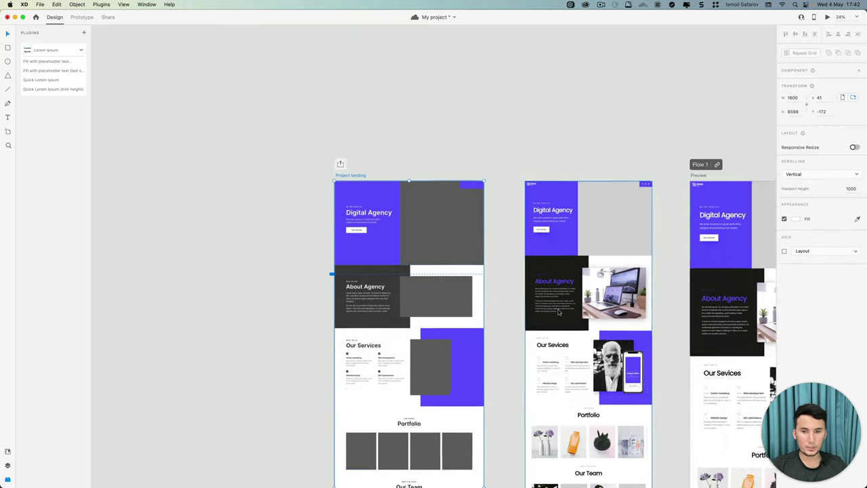
pyautogui.scroll(-4, 559, 312)
pyautogui.hscroll(-4, 559, 312)
pyautogui.scroll(-4, 558, 310)
pyautogui.hscroll(2, 625, 267)
pyautogui.scroll(-1, 626, 267)
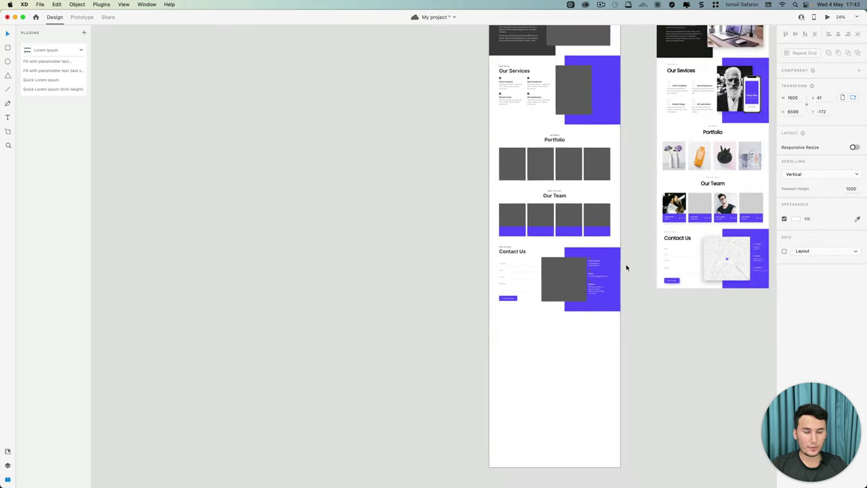
pyautogui.scroll(5, 616, 266)
pyautogui.scroll(5, 617, 266)
pyautogui.scroll(1, 596, 271)
pyautogui.scroll(2, 570, 283)
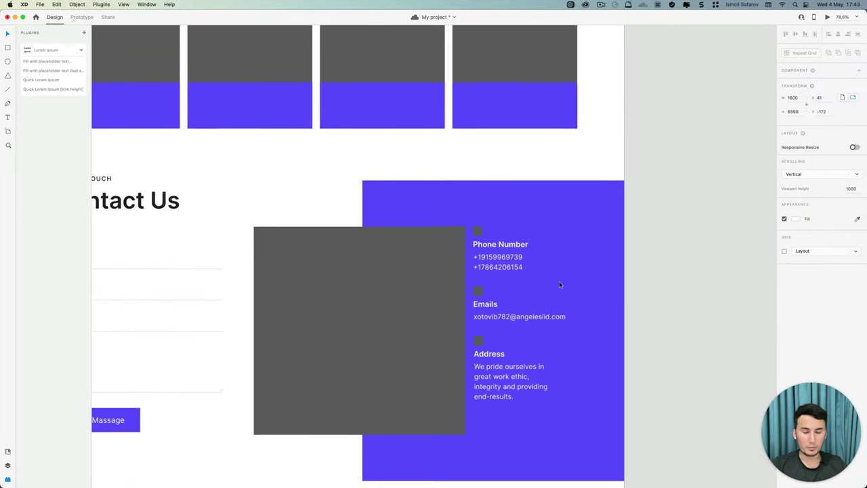
pyautogui.scroll(2, 560, 285)
# Duplicate the email address onto a second line in the Emails text.
pyautogui.doubleClick(550, 320)
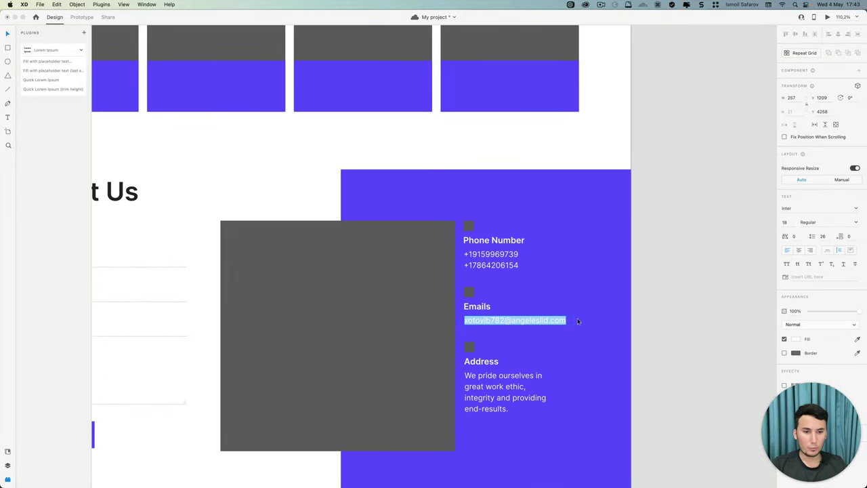
pyautogui.moveTo(570, 319); pyautogui.dragTo(415, 315)
pyautogui.press('super+c')
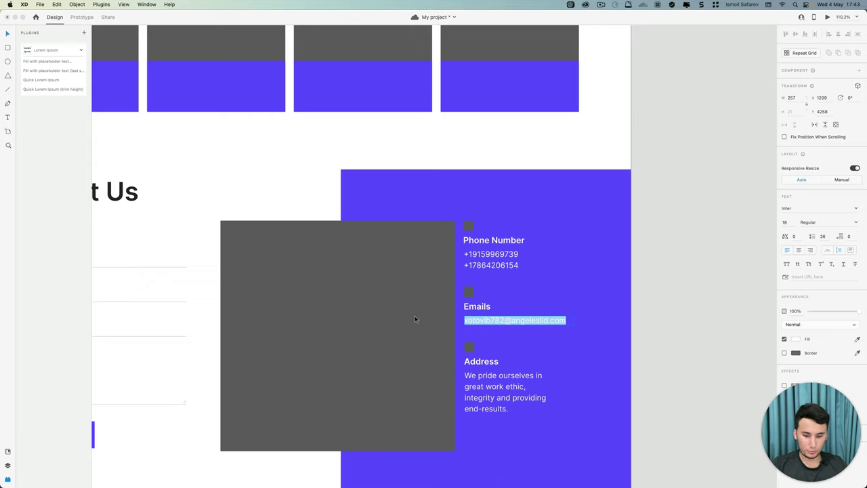
pyautogui.click(568, 321)
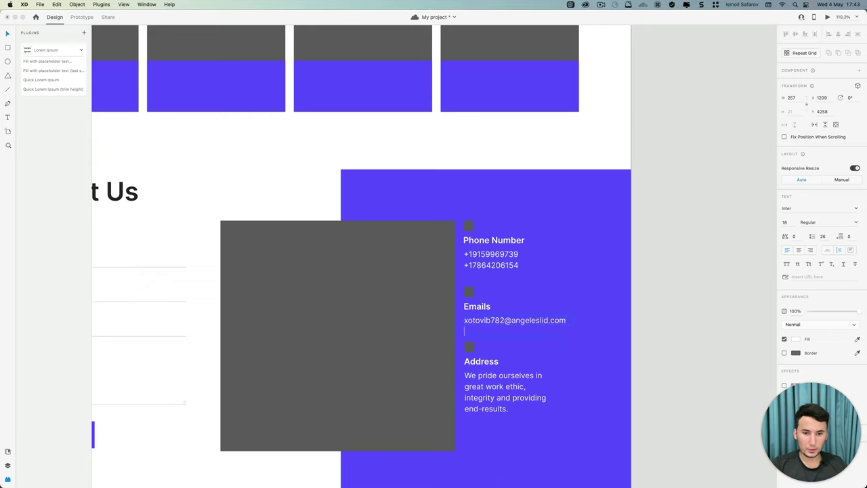
pyautogui.press('super+v')
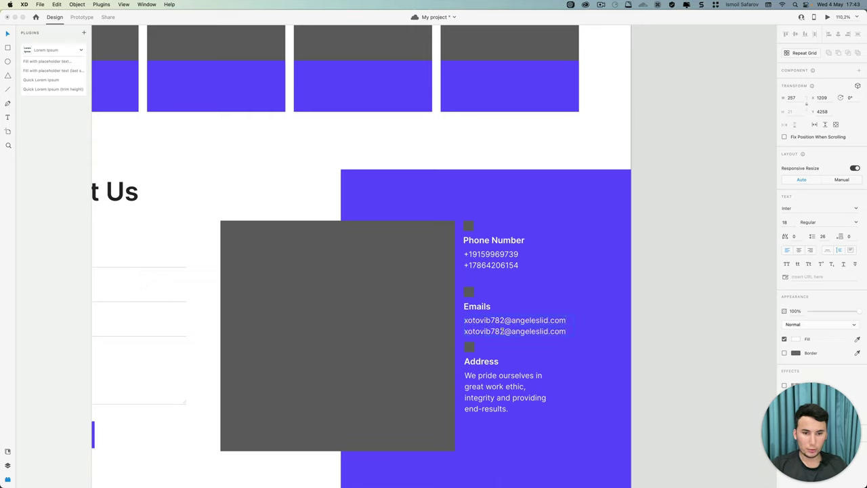
# Change the email usernames to 'support' for the first and 'applyjob' for the second.
pyautogui.moveTo(487, 331); pyautogui.dragTo(465, 331)
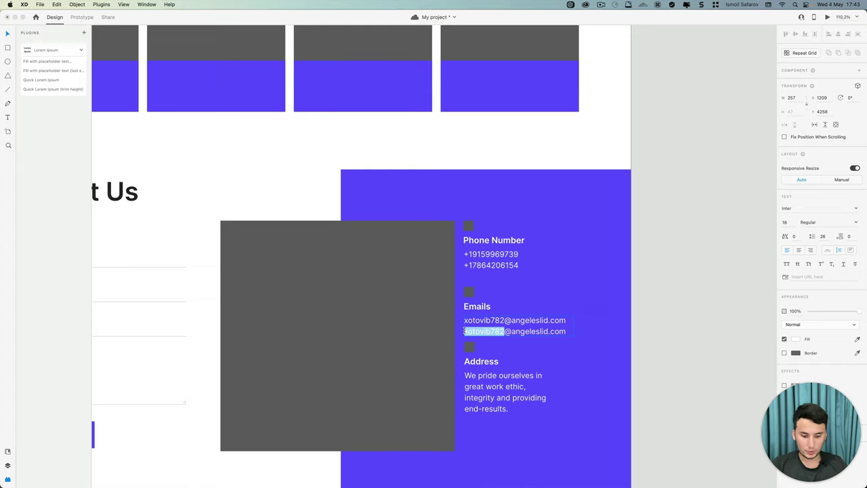
pyautogui.write('joy')
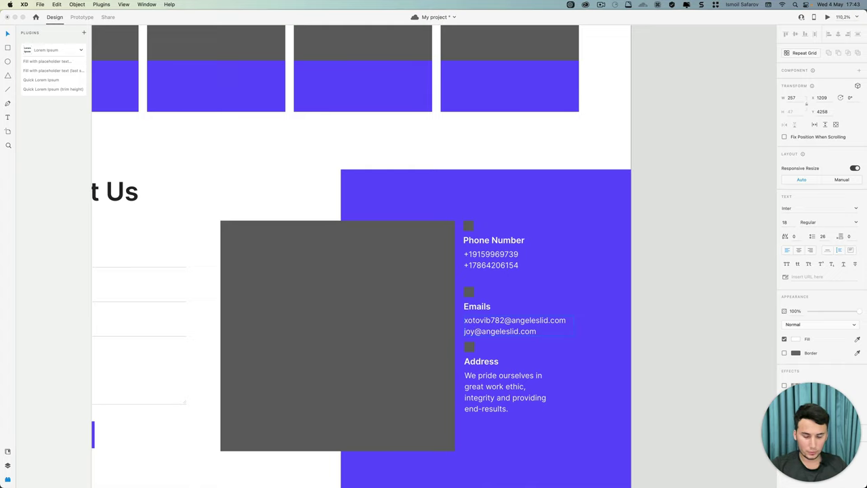
pyautogui.press('BackSpace')
pyautogui.write('t')
pyautogui.press('BackSpace')
pyautogui.press('BackSpace')
pyautogui.press('BackSpace')
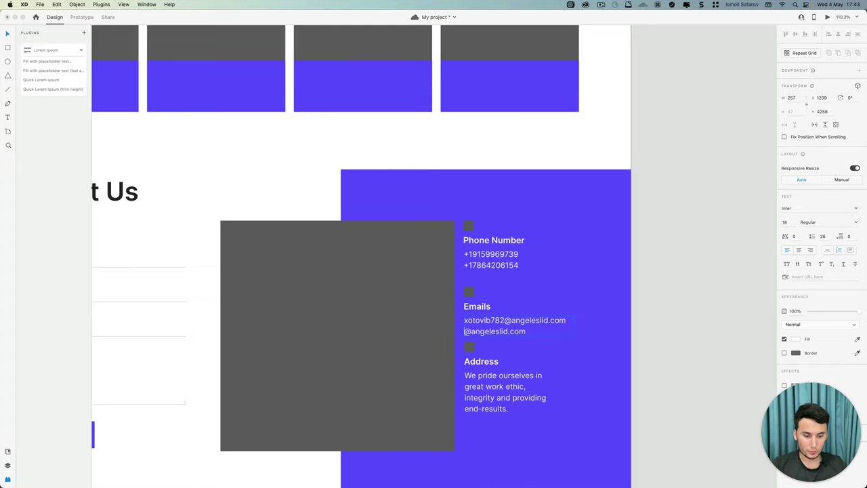
pyautogui.write('apply')
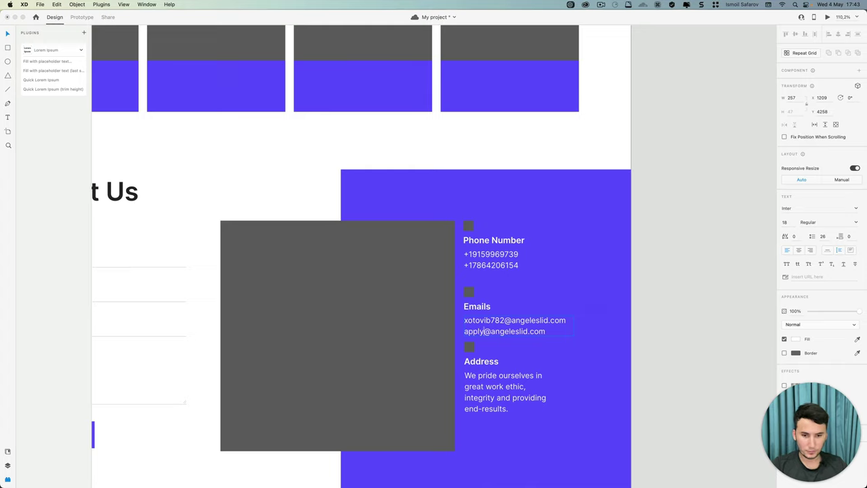
pyautogui.write('job')
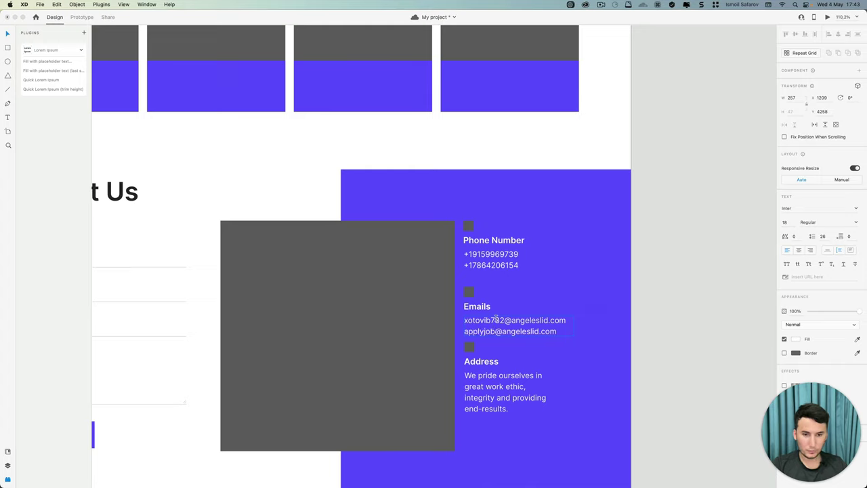
pyautogui.moveTo(504, 319); pyautogui.dragTo(465, 319)
pyautogui.press('BackSpace')
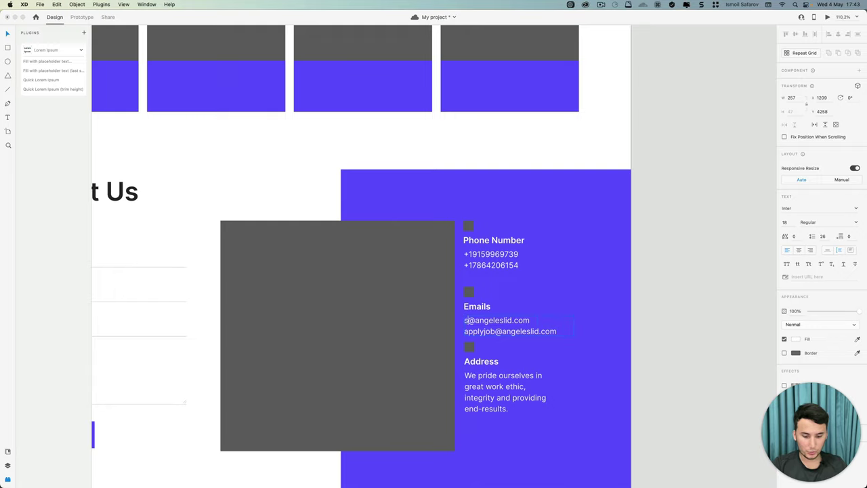
pyautogui.write('support')
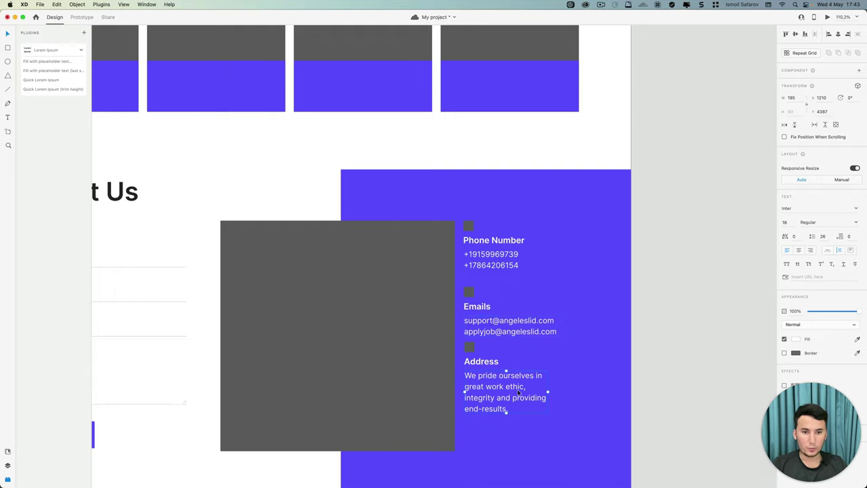
pyautogui.click(547, 391)
# Retype the domain in both email addresses, entering 'deep' and 'dee'.
pyautogui.hscroll(3, 522, 373)
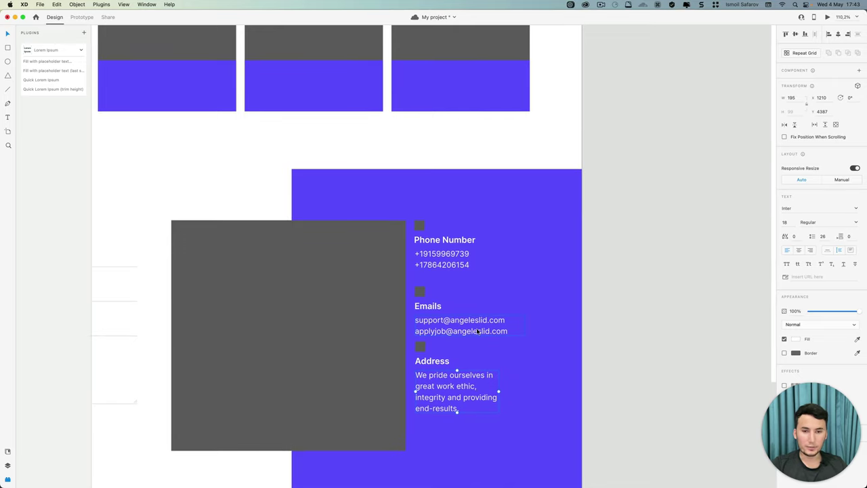
pyautogui.doubleClick(479, 331)
pyautogui.click(469, 320)
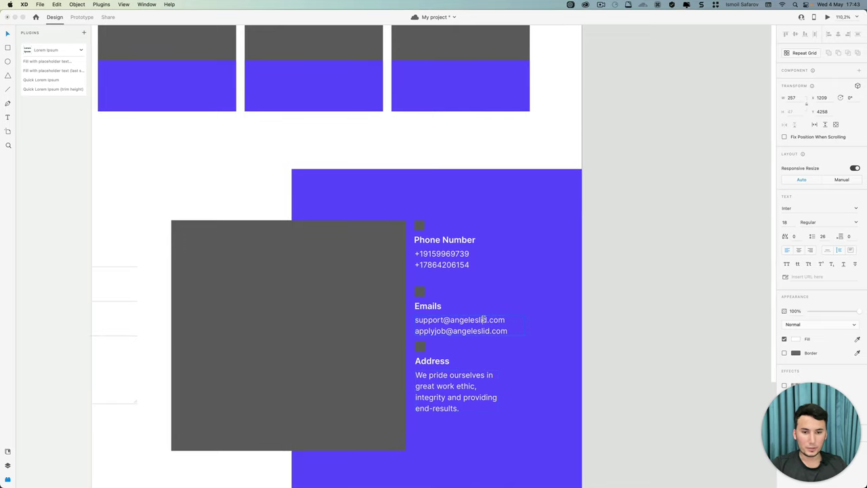
pyautogui.moveTo(488, 320); pyautogui.dragTo(450, 320)
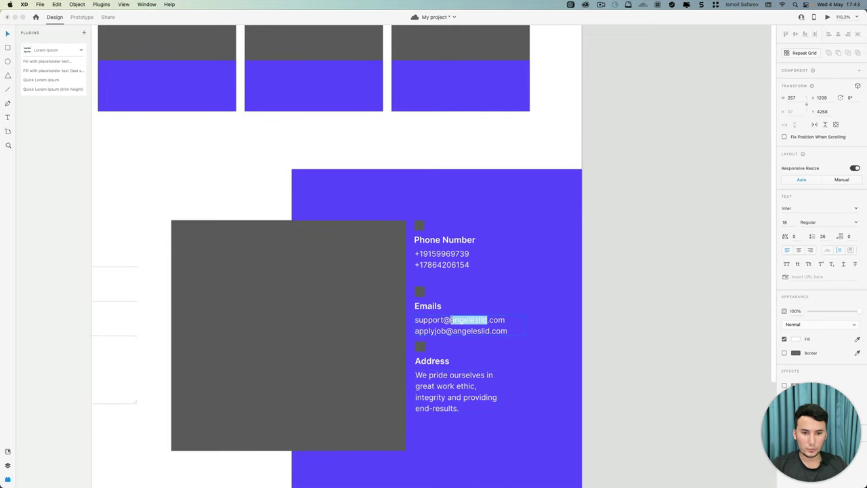
pyautogui.write('deep')
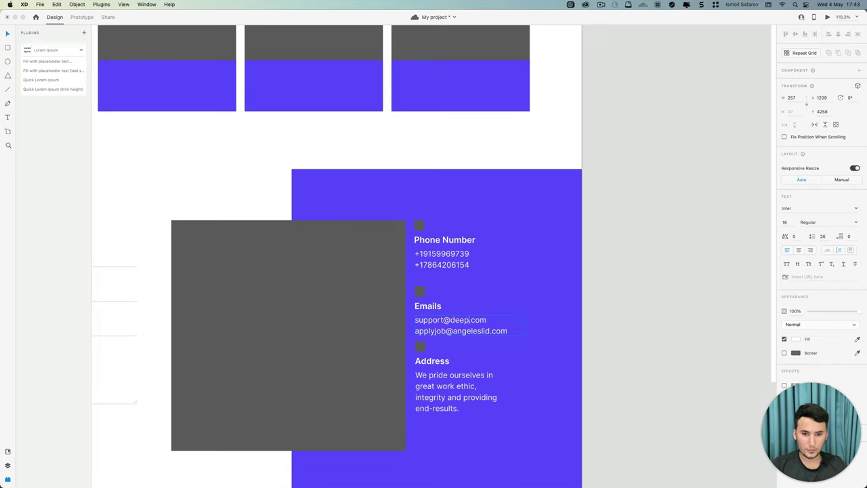
pyautogui.moveTo(490, 331); pyautogui.dragTo(452, 331)
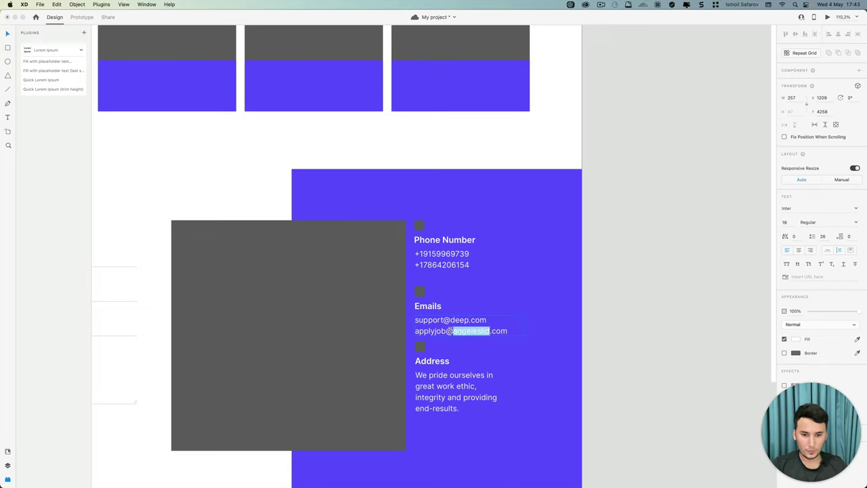
pyautogui.write('de')
pyautogui.write('ep')
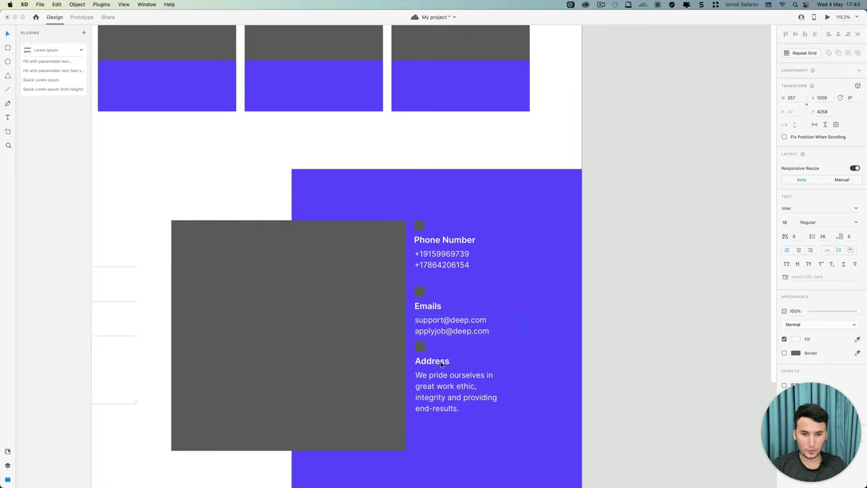
pyautogui.press('Escape')
# Select the Address icon, heading and paragraph and nudge them slightly lower.
pyautogui.hscroll(-3, 441, 381)
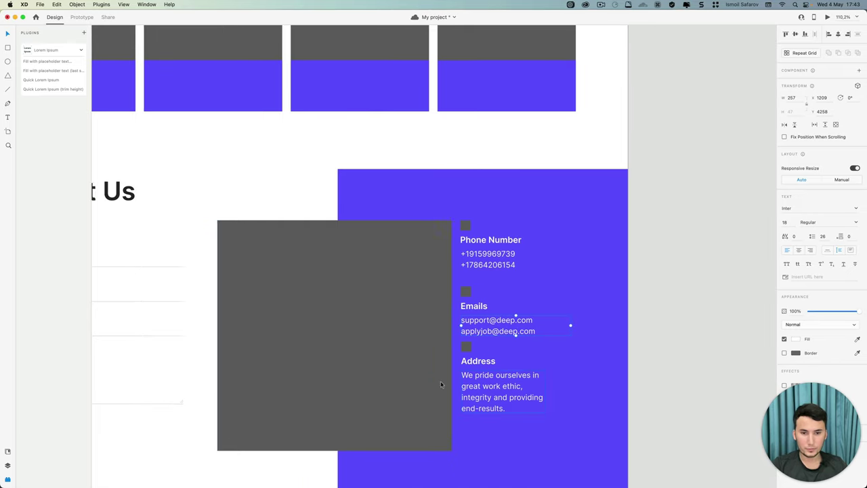
pyautogui.scroll(-3, 558, 285)
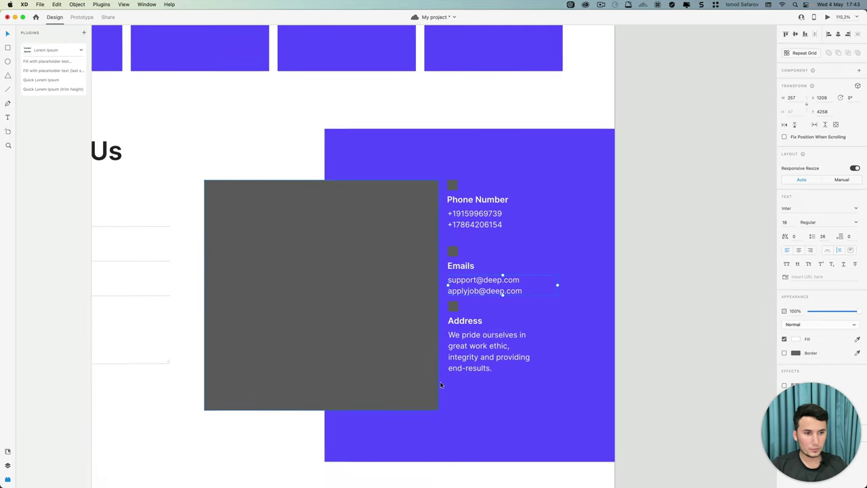
pyautogui.click(464, 336)
pyautogui.click(452, 287)
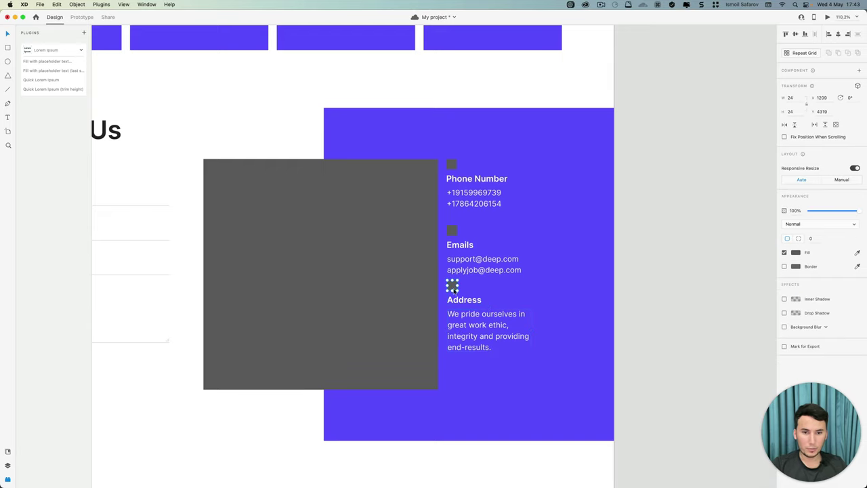
pyautogui.keyDown('shift'); pyautogui.click(459, 302); pyautogui.keyUp('shift')
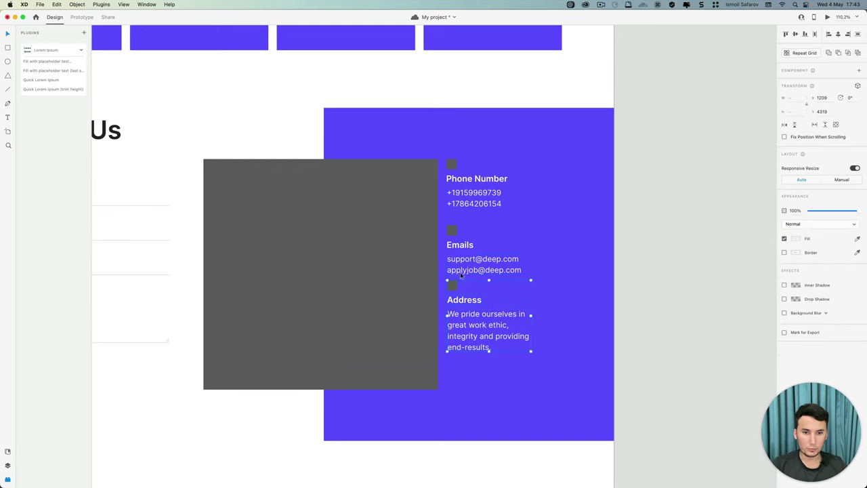
pyautogui.hotkey('shift', 'Down')
pyautogui.hotkey('shift', 'Down')
pyautogui.hotkey('shift', 'Down')
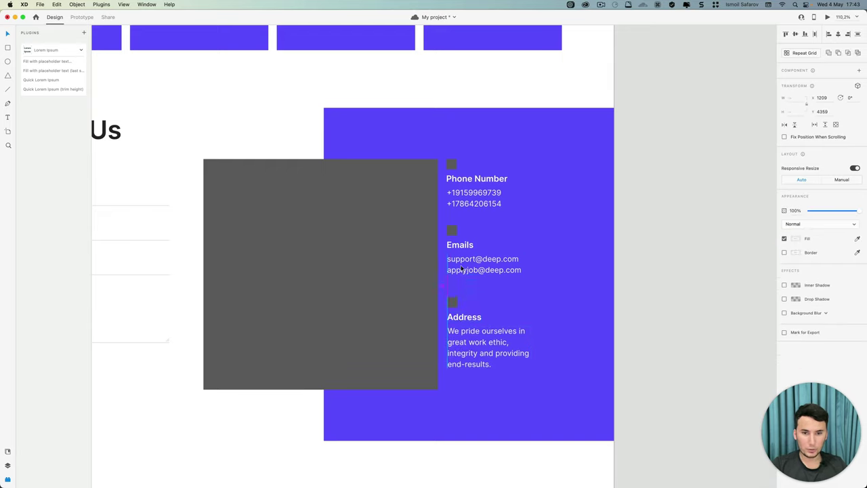
pyautogui.press('Up')
pyautogui.press('Up')
pyautogui.press('Up')
pyautogui.press('Up')
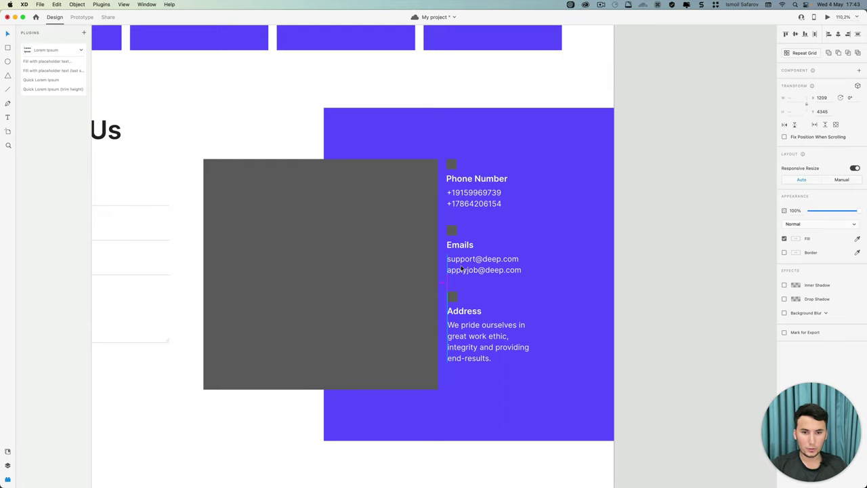
pyautogui.scroll(-2, 406, 269)
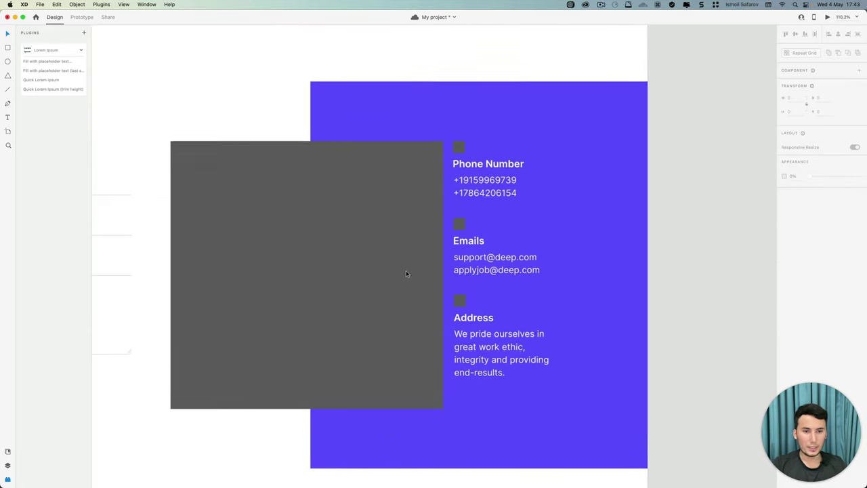
pyautogui.scroll(-3, 406, 269)
pyautogui.scroll(-2, 405, 273)
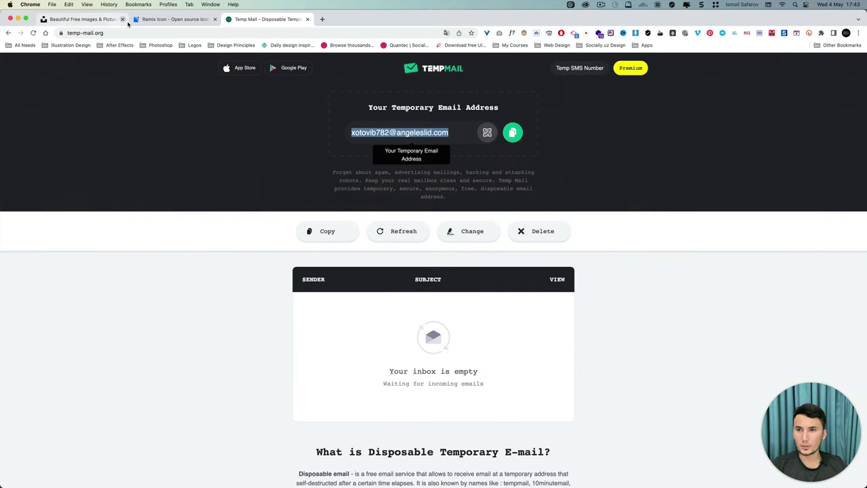
# Run a Google search for 'american address' and look over the results.
pyautogui.click(224, 33)
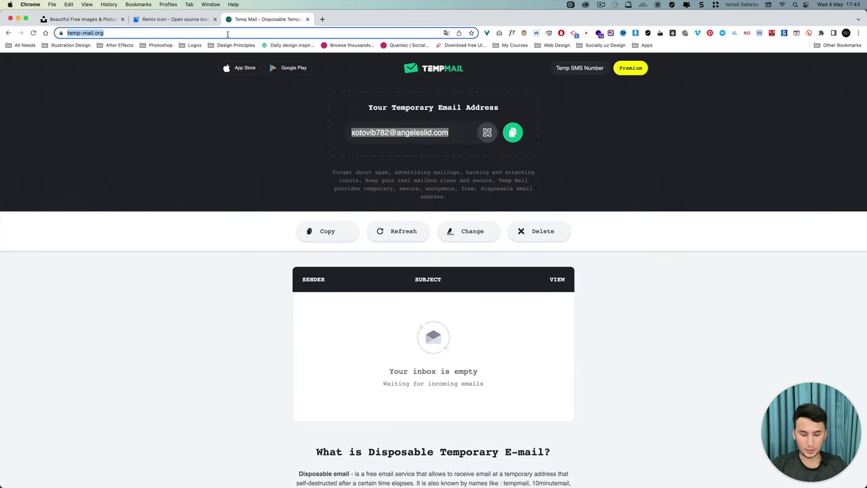
pyautogui.write('american')
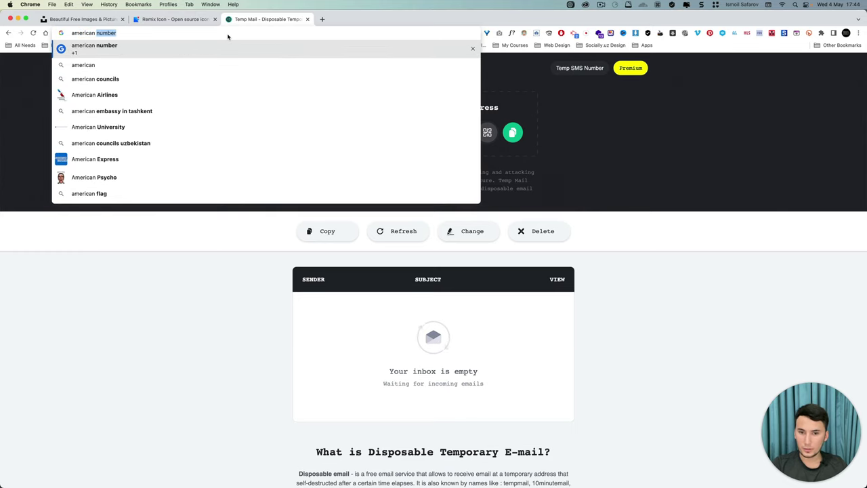
pyautogui.write(' add')
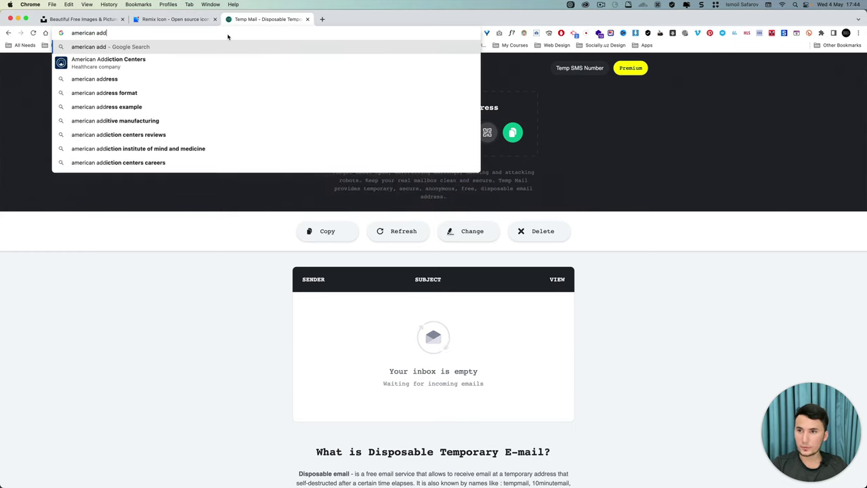
pyautogui.press('Down')
pyautogui.press('Down')
pyautogui.press('Return')
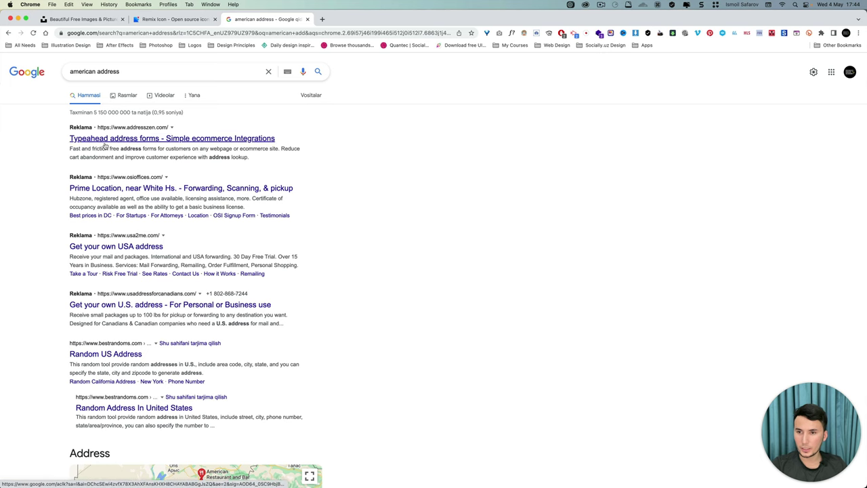
pyautogui.scroll(-5, 106, 153)
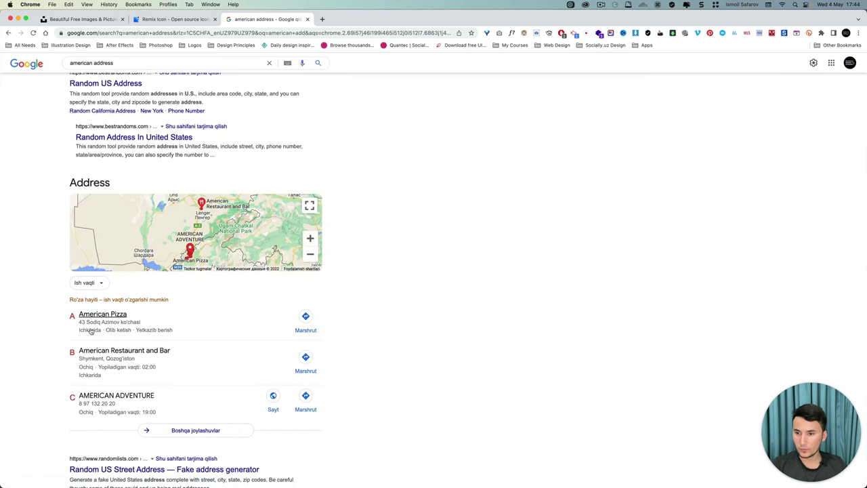
pyautogui.scroll(4, 92, 323)
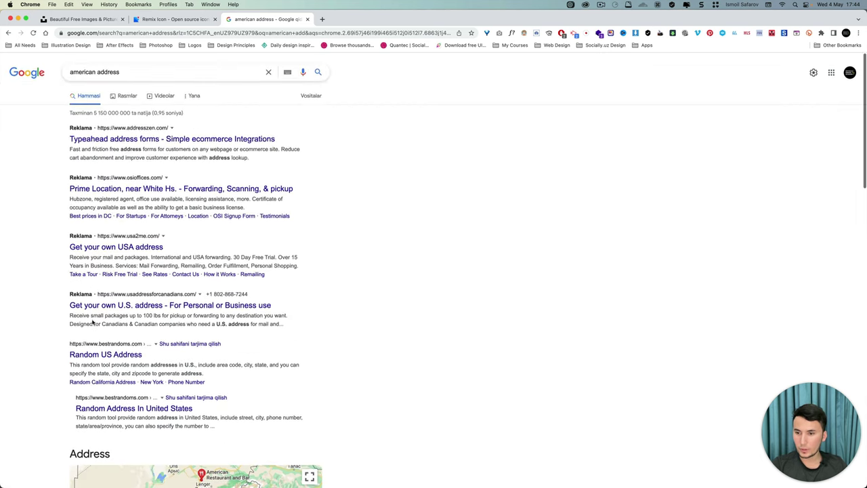
pyautogui.scroll(-8, 92, 323)
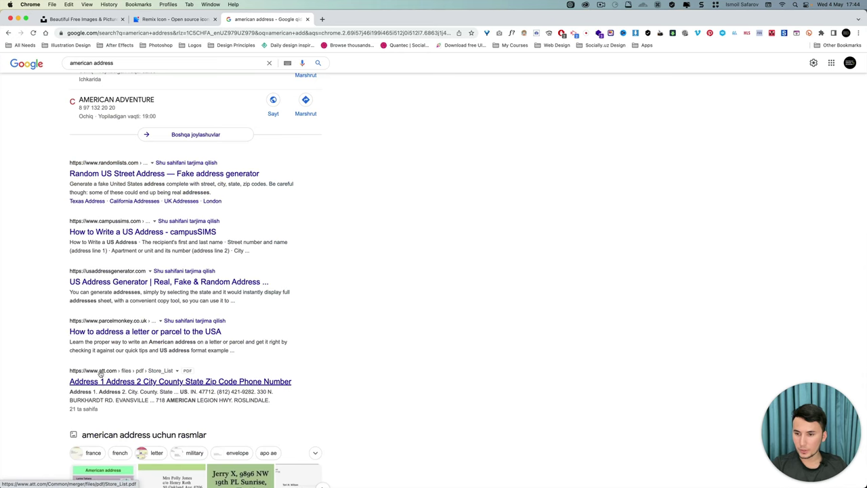
pyautogui.scroll(3, 117, 349)
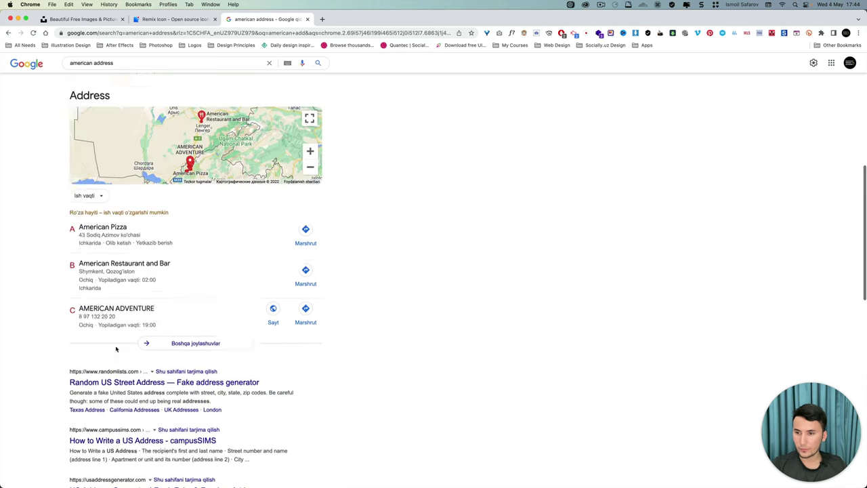
pyautogui.scroll(5, 117, 272)
# Open the Prime Location result and select the DC office street address in its footer.
pyautogui.click(126, 140)
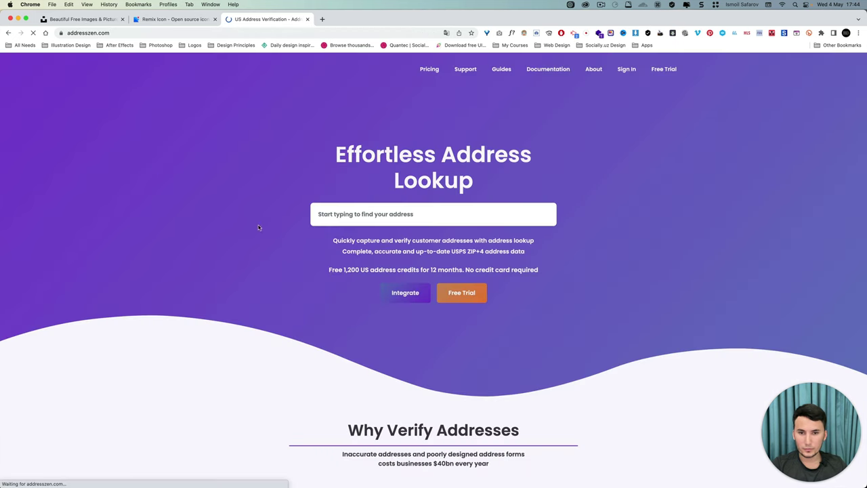
pyautogui.scroll(-5, 263, 230)
pyautogui.press('super+bracketleft')
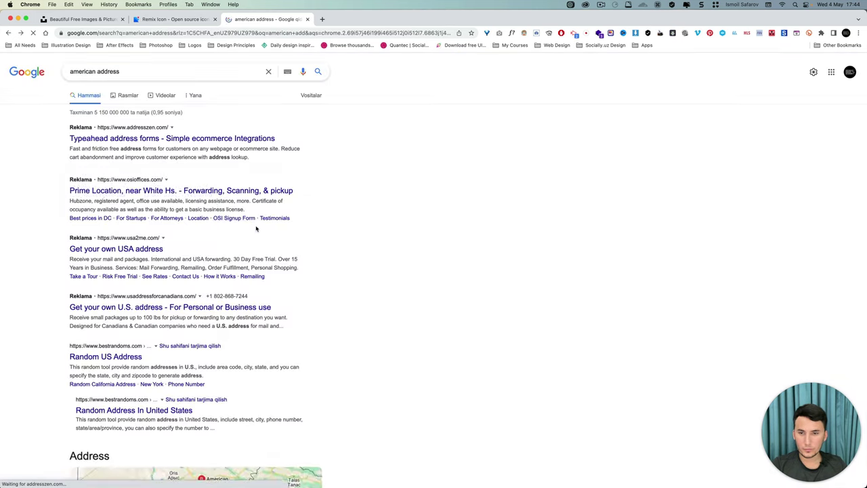
pyautogui.click(118, 247)
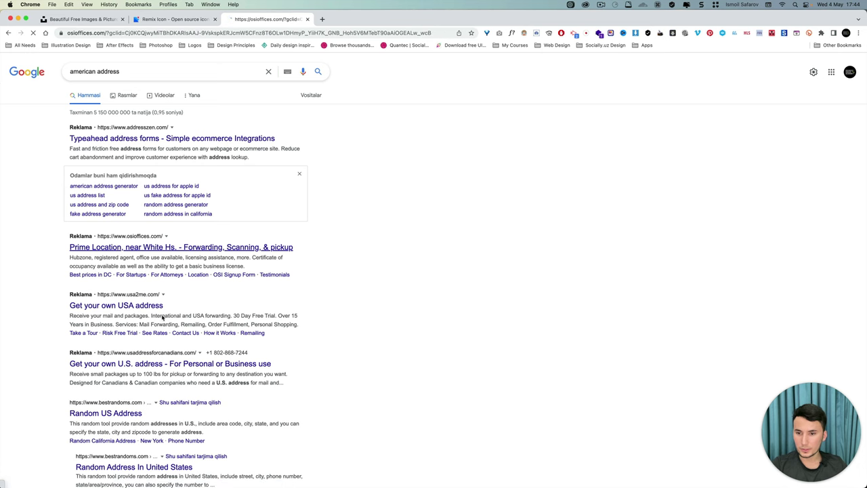
pyautogui.scroll(-5, 276, 351)
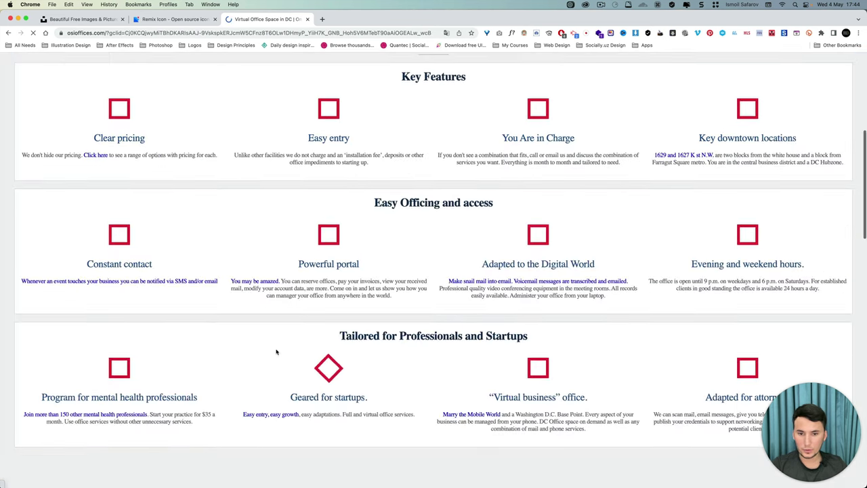
pyautogui.scroll(-15, 275, 351)
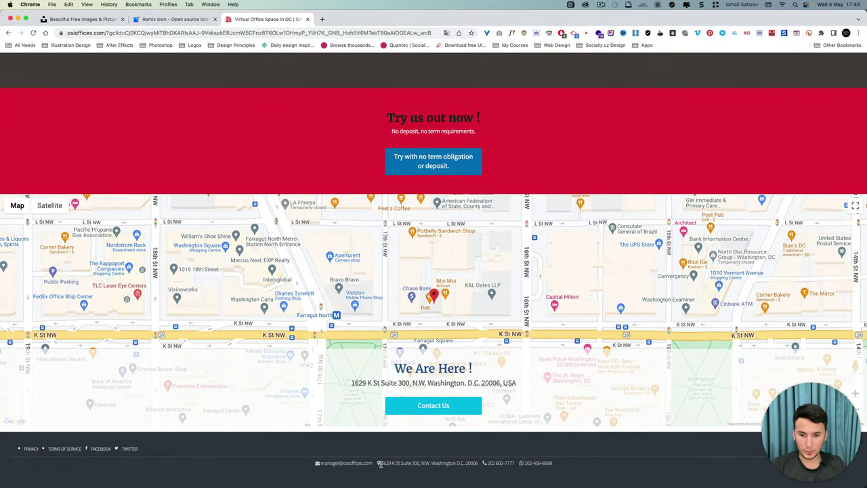
pyautogui.moveTo(381, 463)
pyautogui.mouseDown()
pyautogui.moveTo(479, 463)
pyautogui.moveTo(378, 463)
pyautogui.mouseUp()
pyautogui.press('super+c')
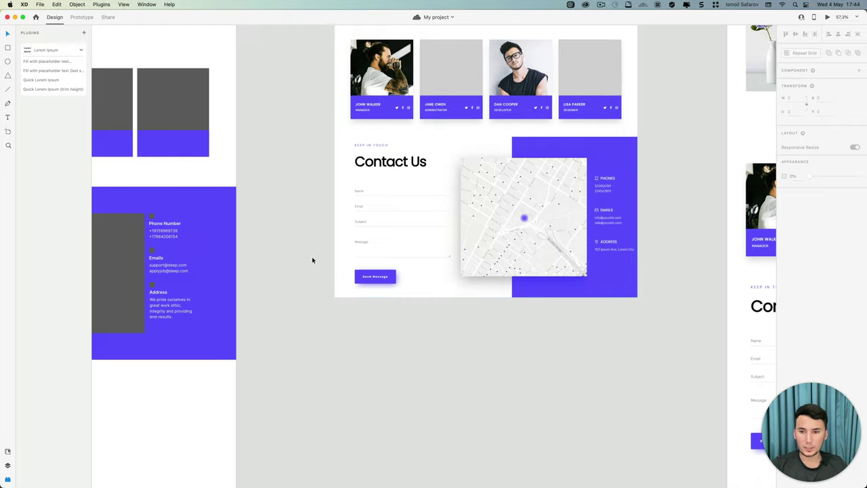
# Replace the Address placeholder text in the contact card with the copied DC office address.
pyautogui.scroll(-3, 312, 257)
pyautogui.scroll(5, 188, 239)
pyautogui.scroll(3, 188, 239)
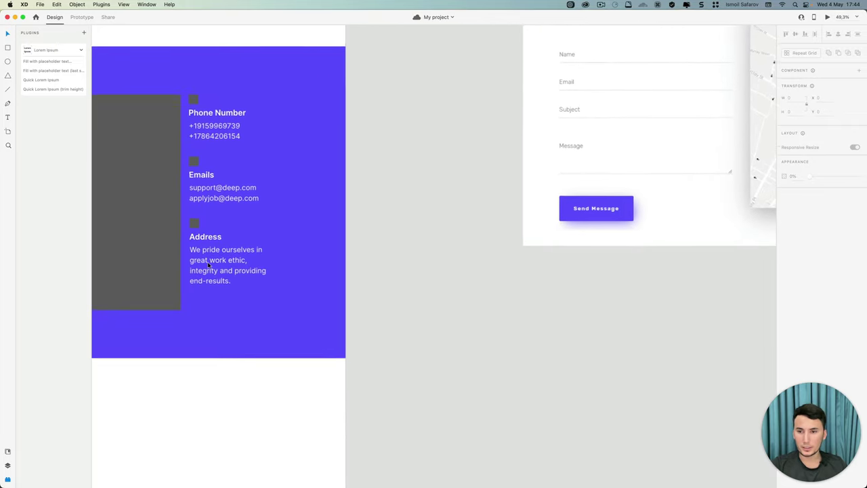
pyautogui.click(208, 263)
pyautogui.doubleClick(208, 263)
pyautogui.press('super+v')
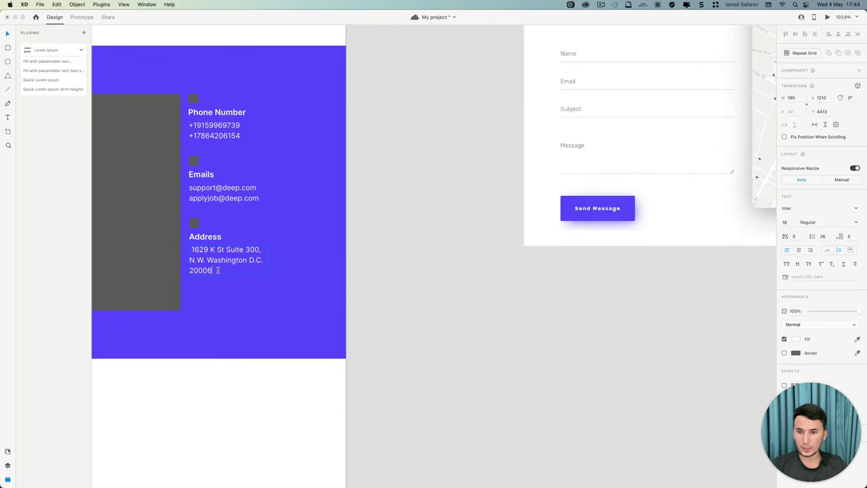
pyautogui.click(422, 296)
# Scroll back up and select the Project landing artboard.
pyautogui.scroll(-3, 423, 296)
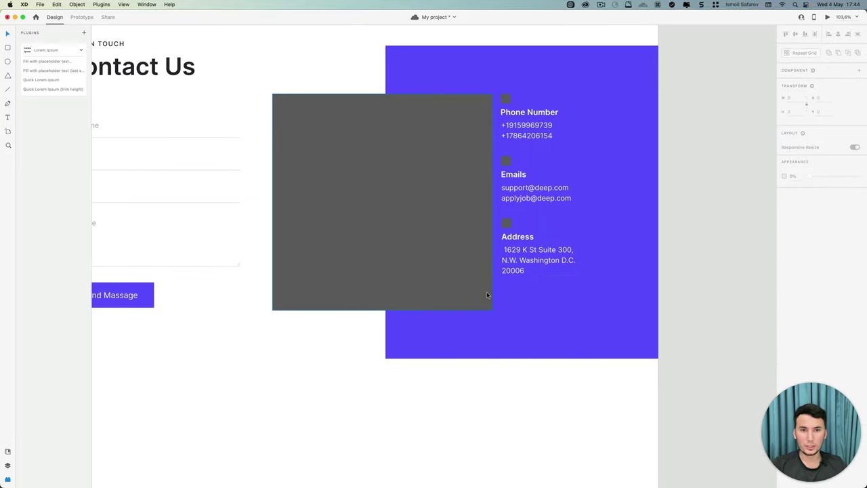
pyautogui.scroll(1, 487, 291)
pyautogui.scroll(-5, 487, 291)
pyautogui.scroll(5, 486, 293)
pyautogui.scroll(2, 482, 296)
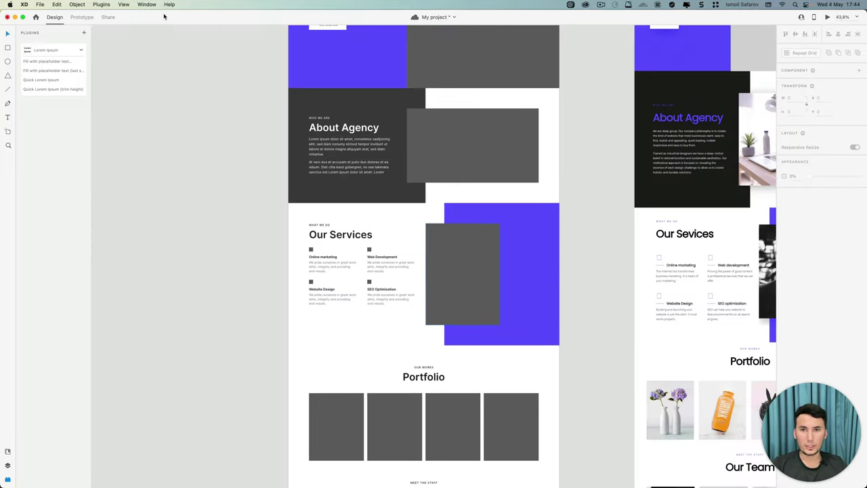
pyautogui.scroll(2, 165, 16)
pyautogui.scroll(2, 242, 112)
pyautogui.click(296, 179)
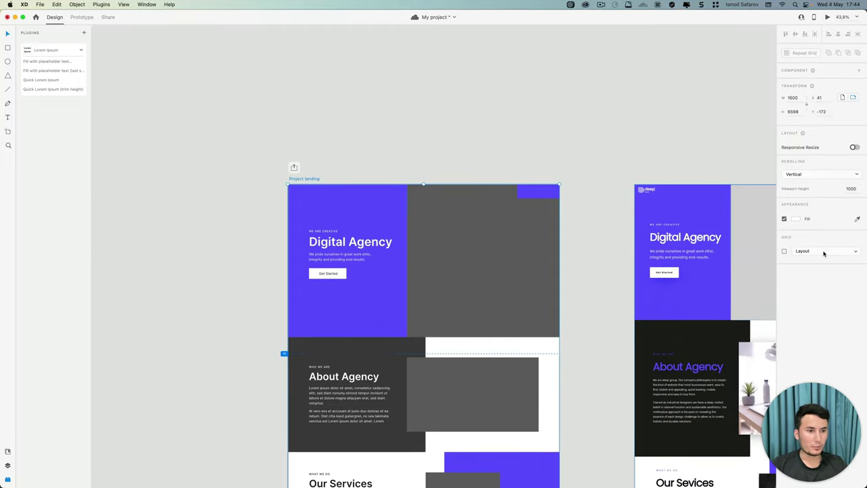
# Turn on the Project landing artboard's column layout grid.
pyautogui.click(784, 251)
pyautogui.scroll(-5, 514, 337)
pyautogui.scroll(-5, 514, 336)
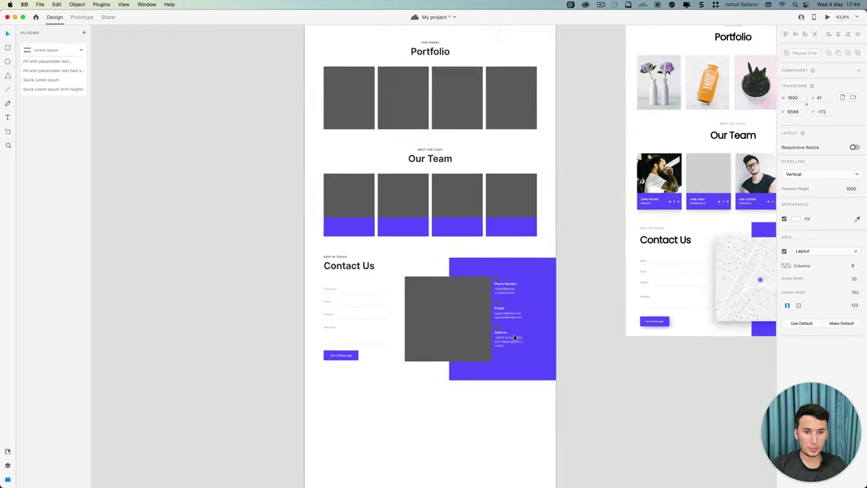
pyautogui.scroll(2, 522, 329)
pyautogui.scroll(3, 535, 322)
pyautogui.scroll(5, 535, 318)
pyautogui.scroll(2, 495, 325)
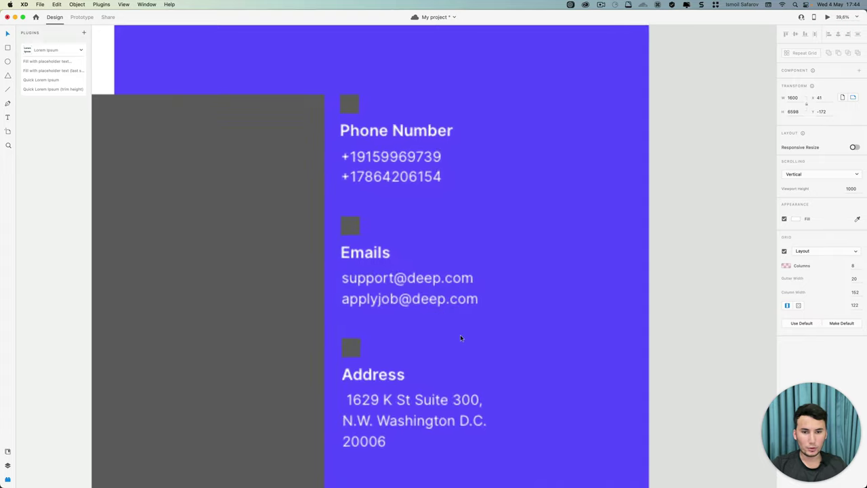
pyautogui.scroll(-1, 458, 318)
pyautogui.scroll(-5, 456, 305)
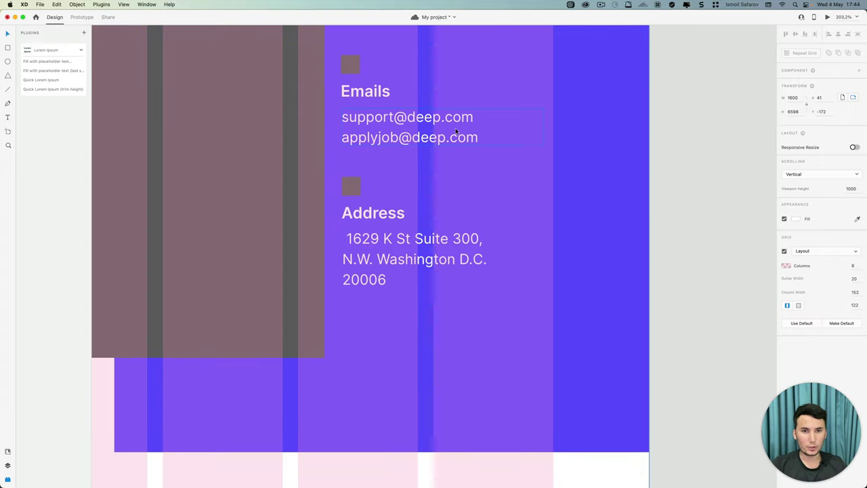
# Widen the phone number and address text boxes so the address wraps less.
pyautogui.click(533, 130)
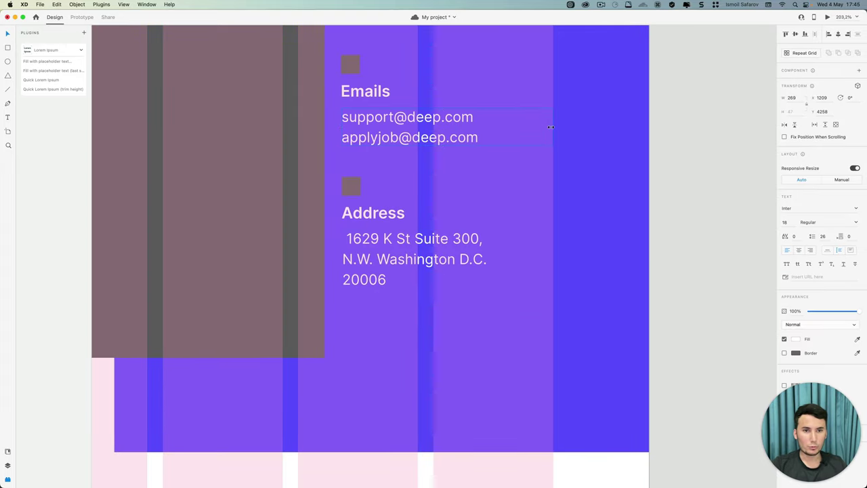
pyautogui.scroll(2, 515, 176)
pyautogui.scroll(5, 515, 177)
pyautogui.scroll(-2, 516, 176)
pyautogui.hscroll(-1, 515, 177)
pyautogui.click(483, 332)
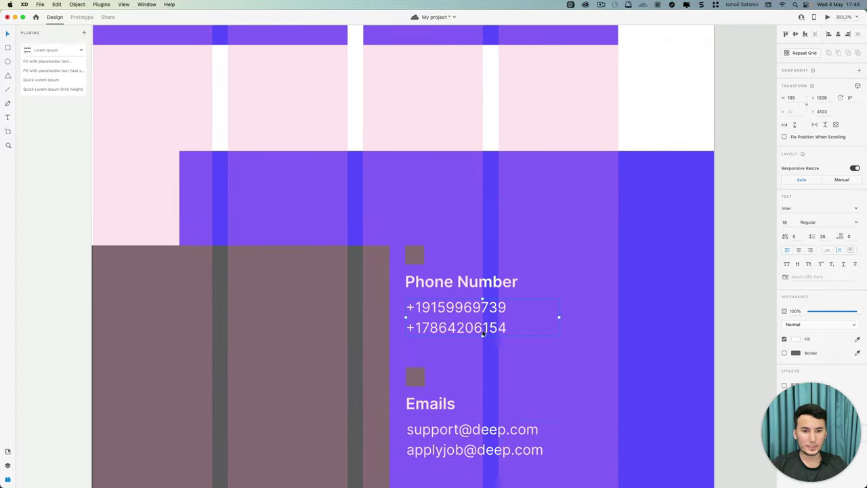
pyautogui.moveTo(611, 315); pyautogui.dragTo(618, 315)
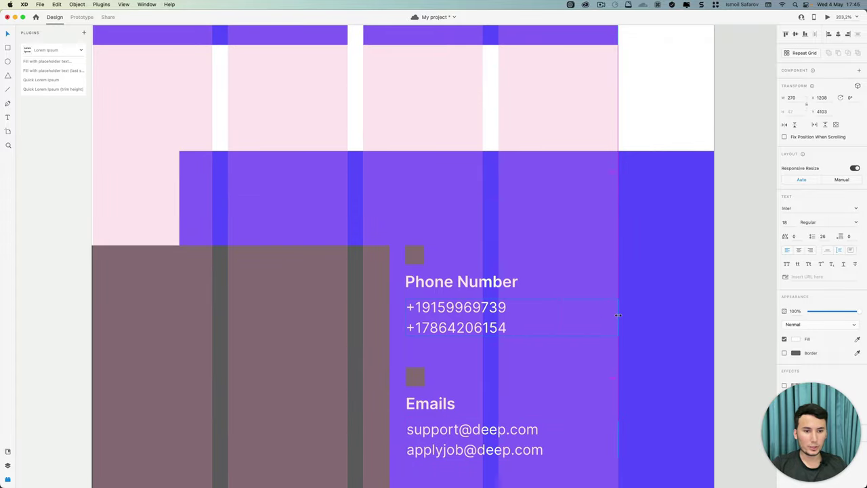
pyautogui.scroll(-5, 525, 338)
pyautogui.scroll(-1, 525, 337)
pyautogui.click(508, 379)
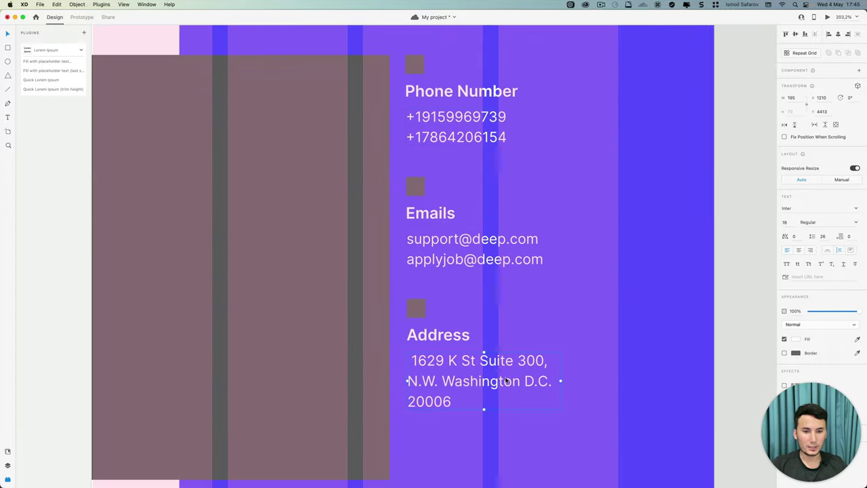
pyautogui.moveTo(563, 380); pyautogui.dragTo(616, 378)
# Align the contact details group to the middle of the grey image box, then deselect.
pyautogui.scroll(-3, 485, 354)
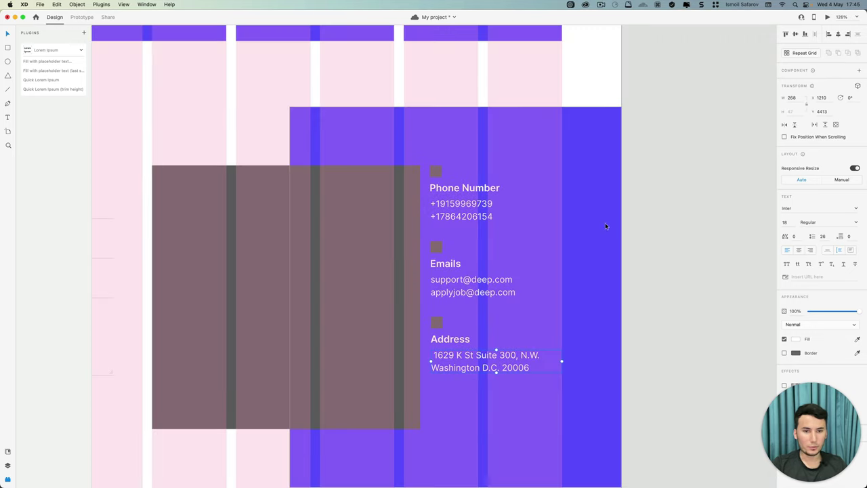
pyautogui.click(594, 221)
pyautogui.moveTo(539, 169); pyautogui.dragTo(425, 405)
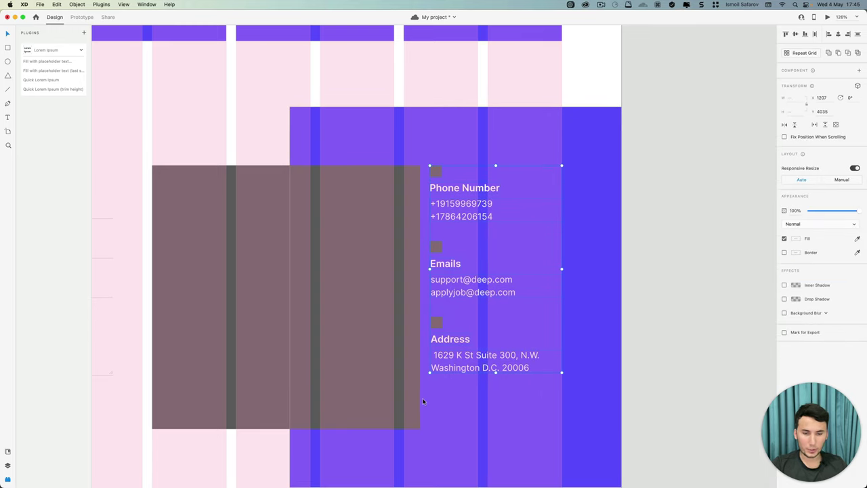
pyautogui.keyDown('shift'); pyautogui.click(369, 357); pyautogui.keyUp('shift')
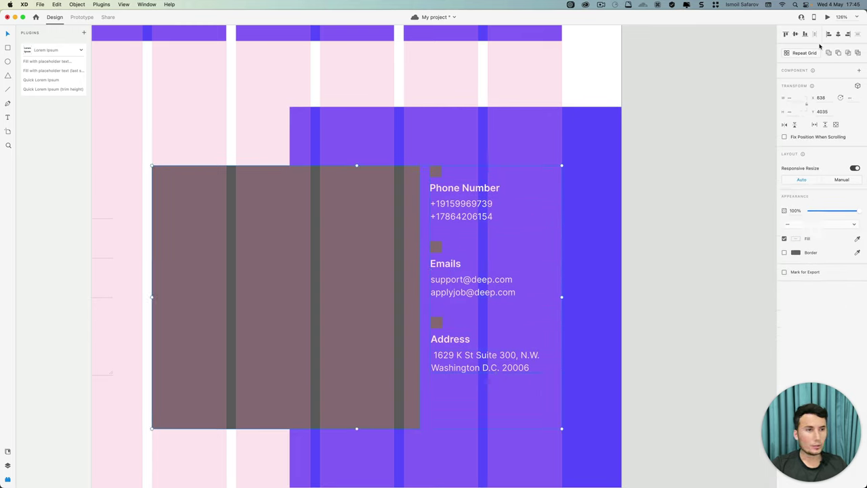
pyautogui.click(797, 34)
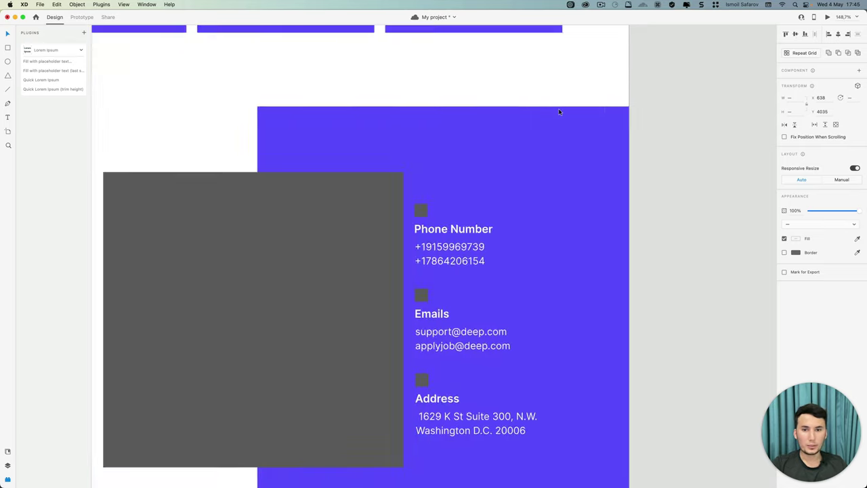
pyautogui.scroll(-5, 561, 110)
pyautogui.press('super+shift+apostrophe')
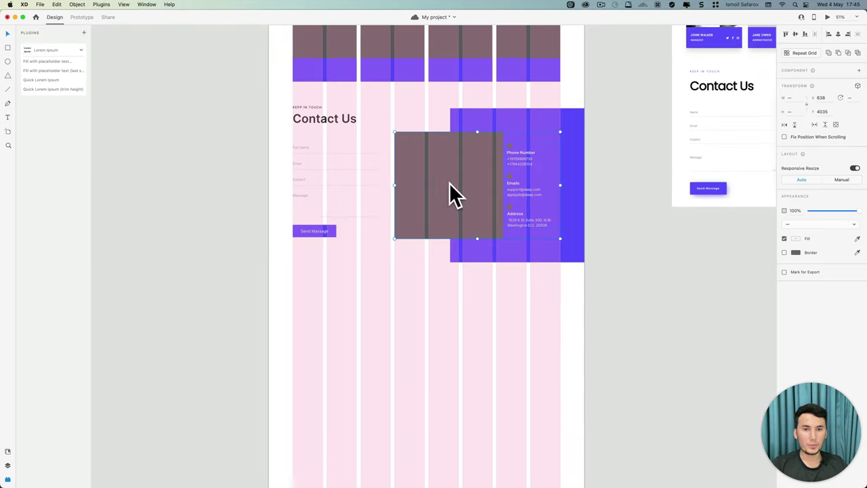
pyautogui.click(442, 279)
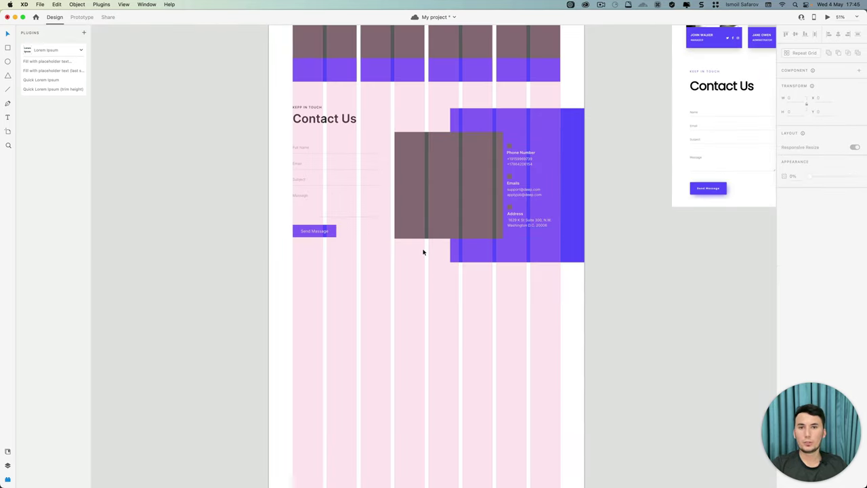
pyautogui.scroll(-3, 376, 245)
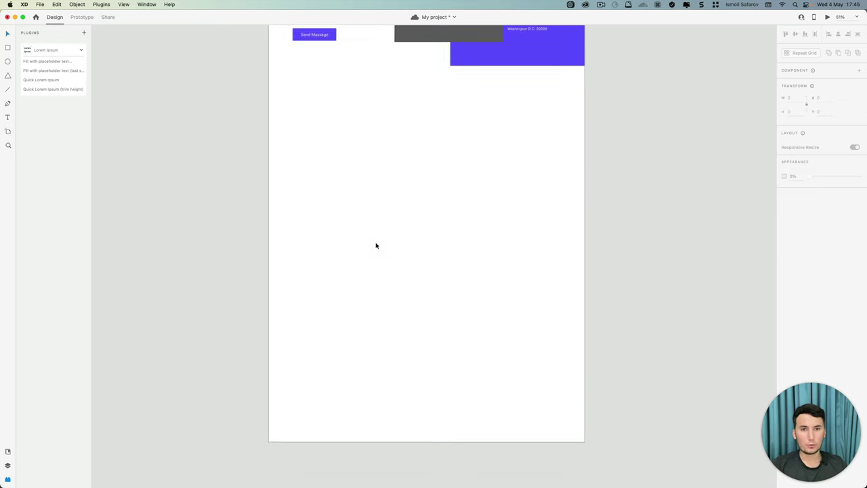
# Drag the Project landing artboard's bottom edge up to end just below Contact Us.
pyautogui.scroll(-5, 376, 245)
pyautogui.scroll(2, 376, 245)
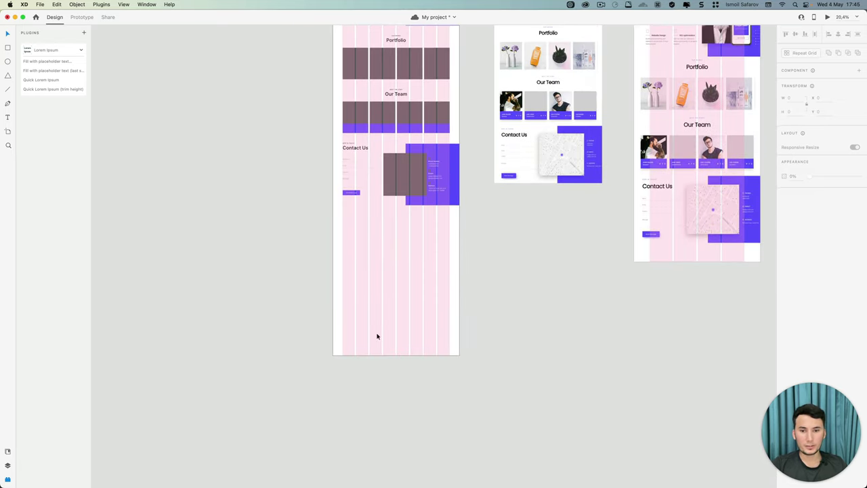
pyautogui.scroll(10, 367, 275)
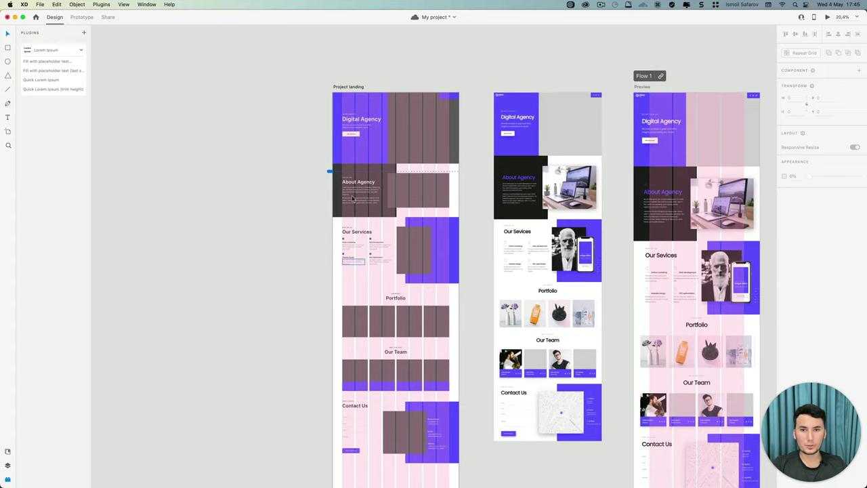
pyautogui.click(354, 86)
pyautogui.scroll(-10, 340, 172)
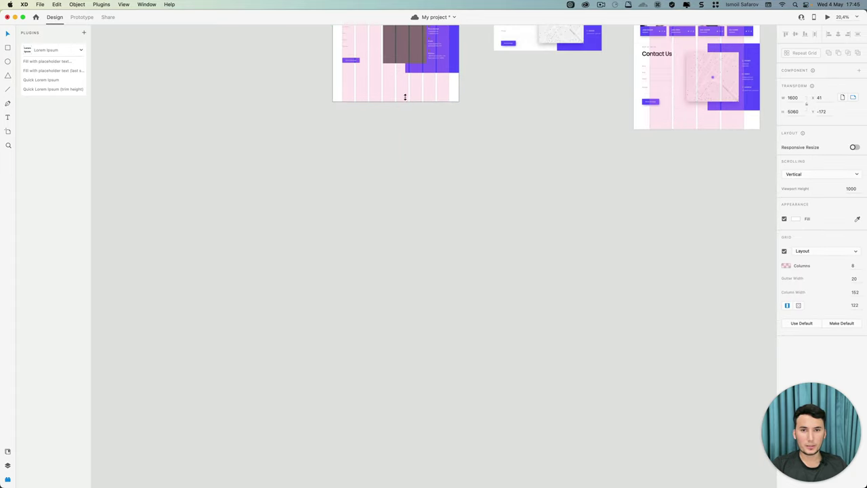
pyautogui.moveTo(395, 223); pyautogui.dragTo(403, 79)
pyautogui.scroll(3, 403, 79)
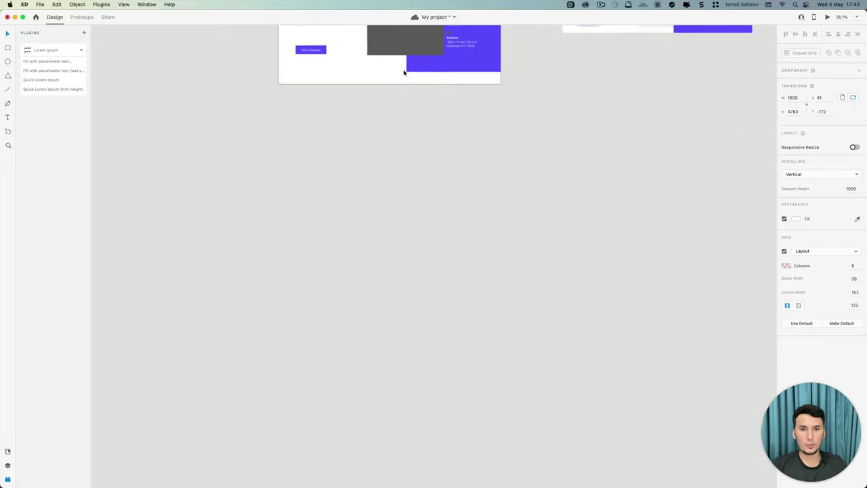
pyautogui.scroll(3, 402, 80)
pyautogui.scroll(3, 400, 79)
pyautogui.scroll(3, 399, 79)
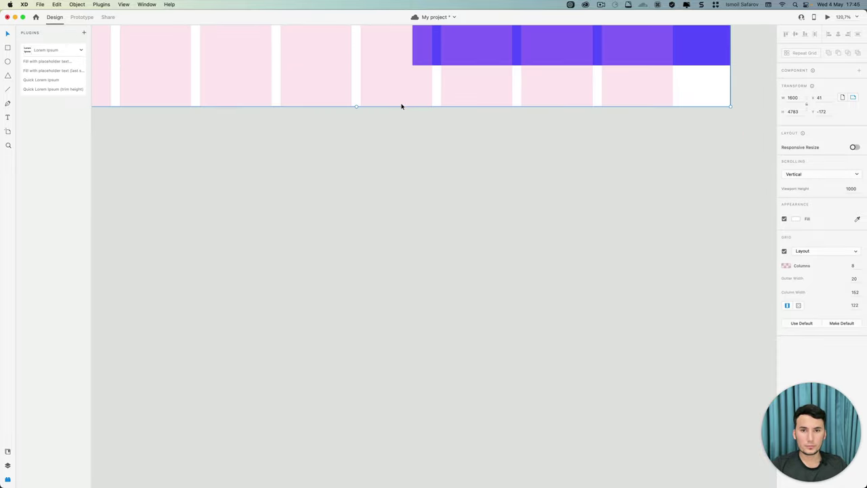
pyautogui.moveTo(356, 106); pyautogui.dragTo(357, 101)
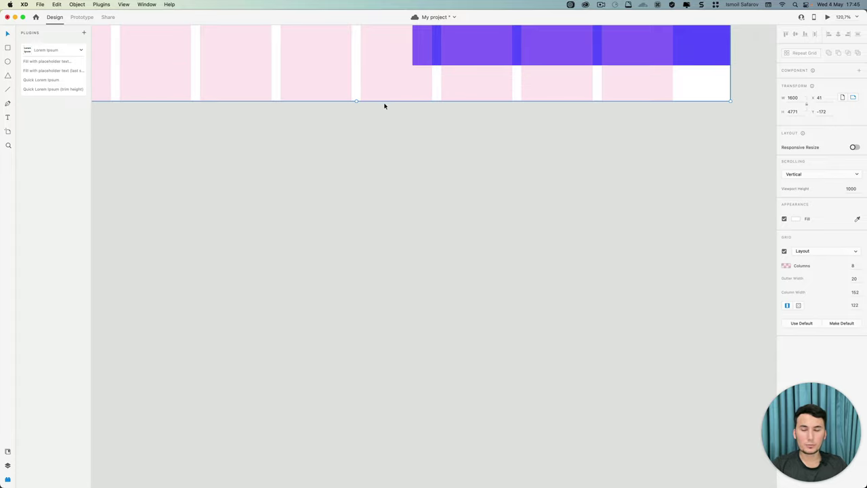
pyautogui.scroll(3, 379, 115)
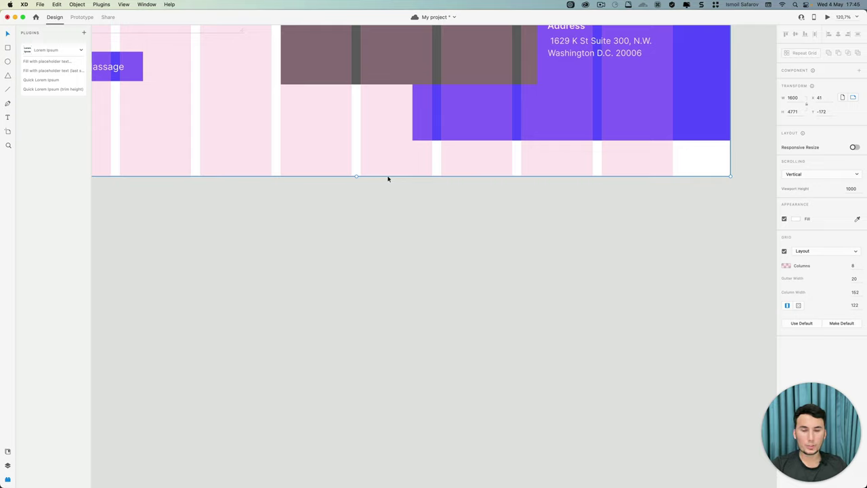
# Fine-trim the artboard's bottom edge until its height reads 4695.
pyautogui.moveTo(355, 177); pyautogui.dragTo(359, 151)
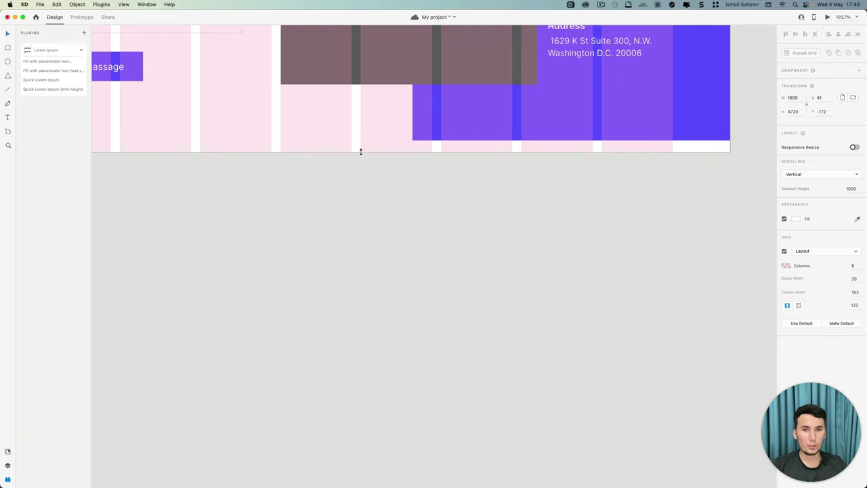
pyautogui.click(395, 169)
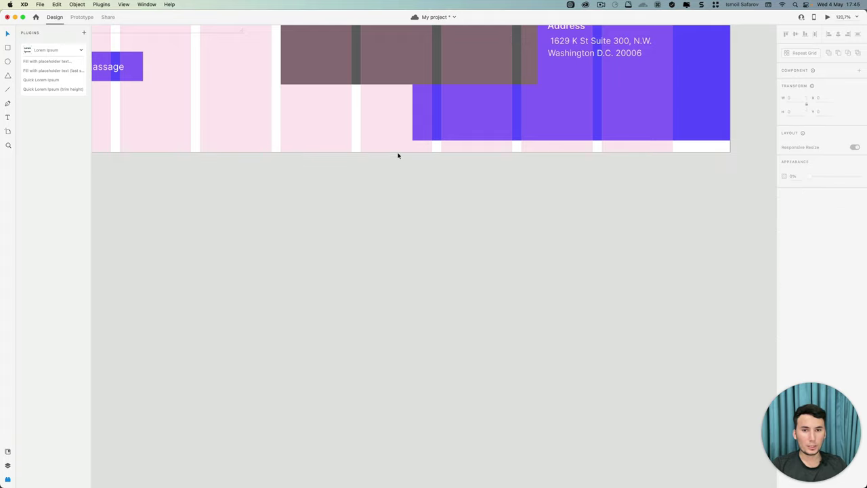
pyautogui.click(363, 138)
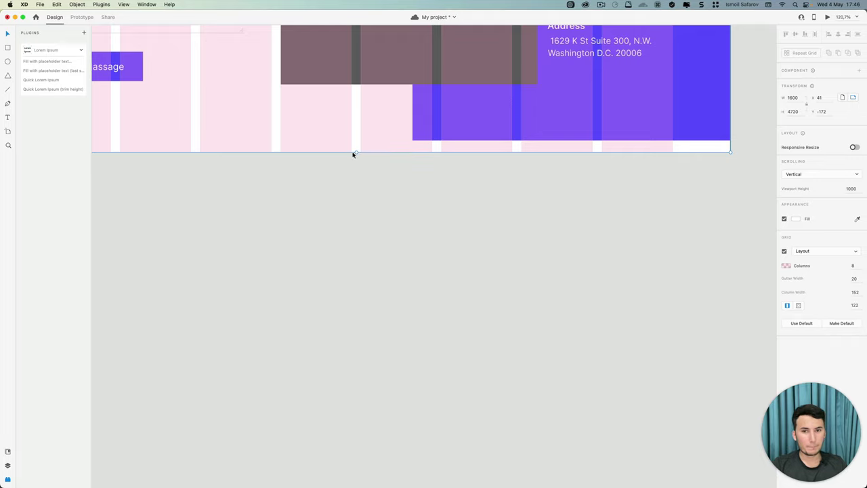
pyautogui.moveTo(355, 152); pyautogui.dragTo(357, 144)
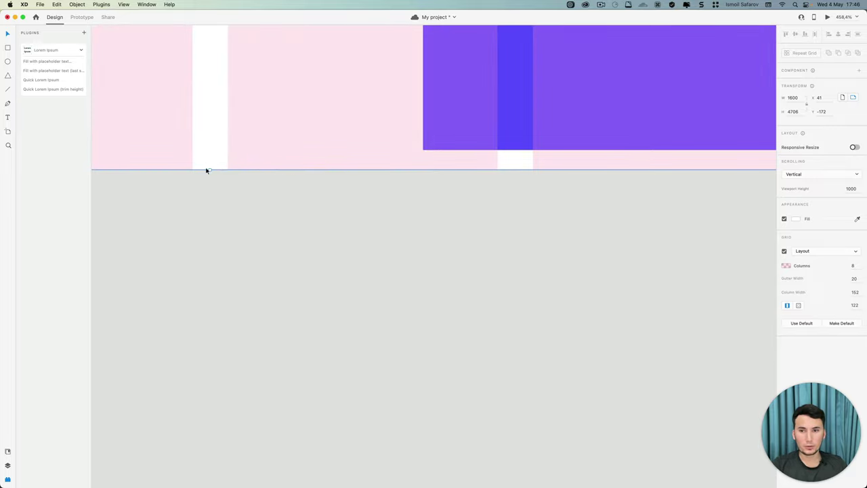
pyautogui.moveTo(209, 169); pyautogui.dragTo(213, 150)
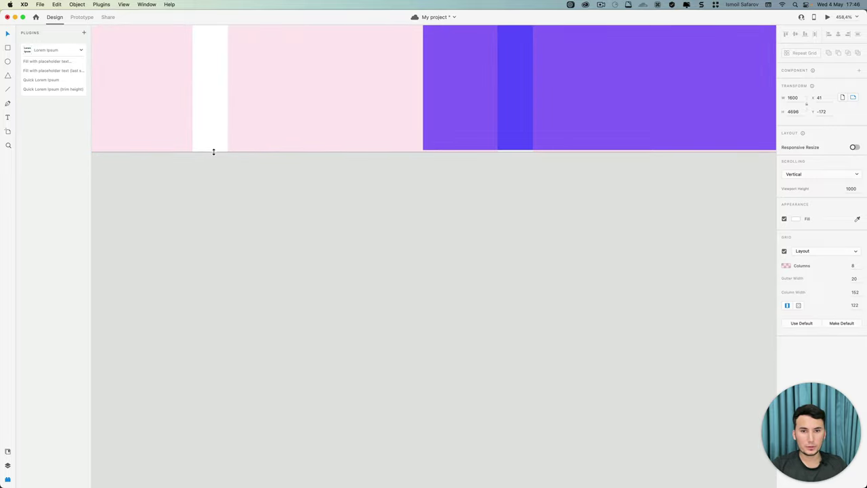
pyautogui.scroll(2, 333, 234)
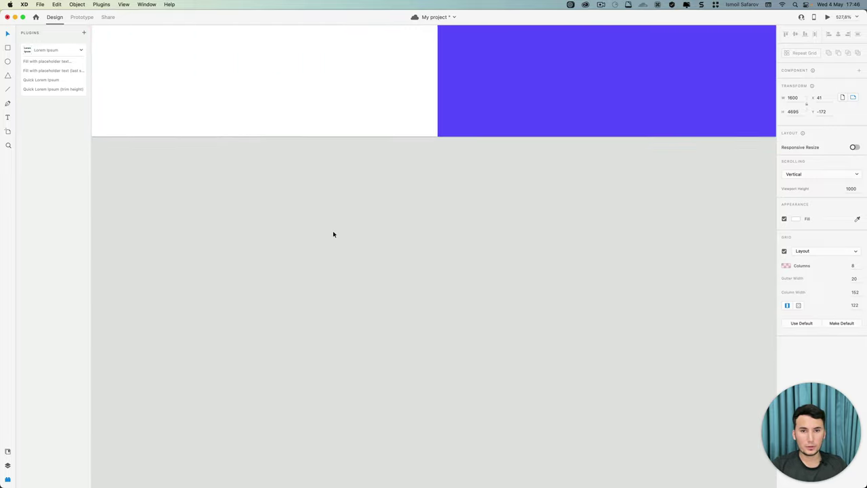
pyautogui.scroll(5, 333, 233)
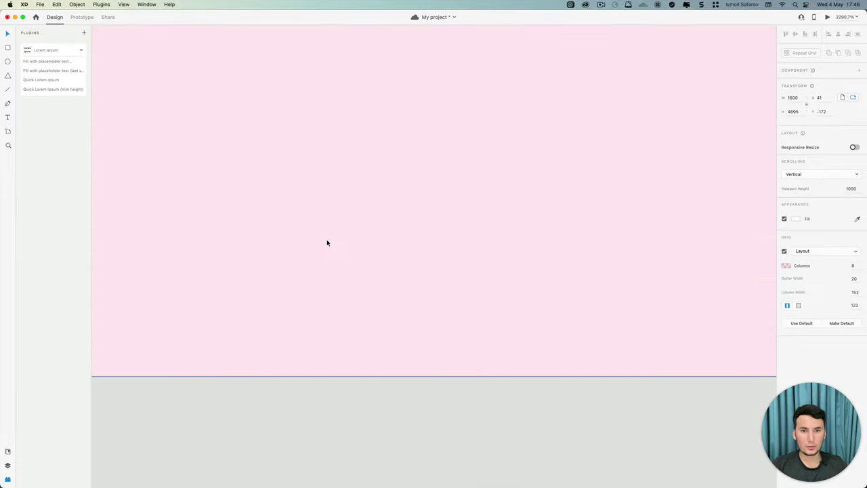
pyautogui.scroll(-2, 327, 242)
pyautogui.scroll(-2, 326, 244)
pyautogui.scroll(-2, 324, 246)
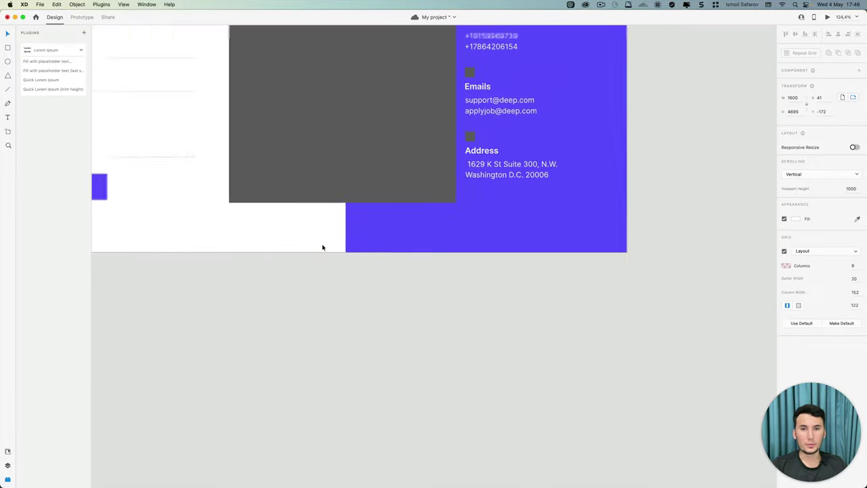
pyautogui.scroll(-2, 322, 249)
pyautogui.scroll(5, 322, 249)
pyautogui.hscroll(-3, 322, 248)
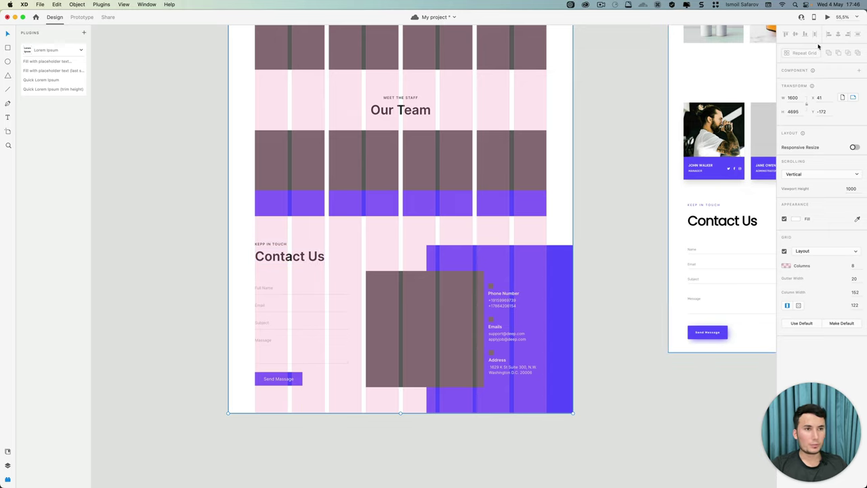
# Check the page in Desktop Preview at full screen, then close the preview.
pyautogui.click(828, 17)
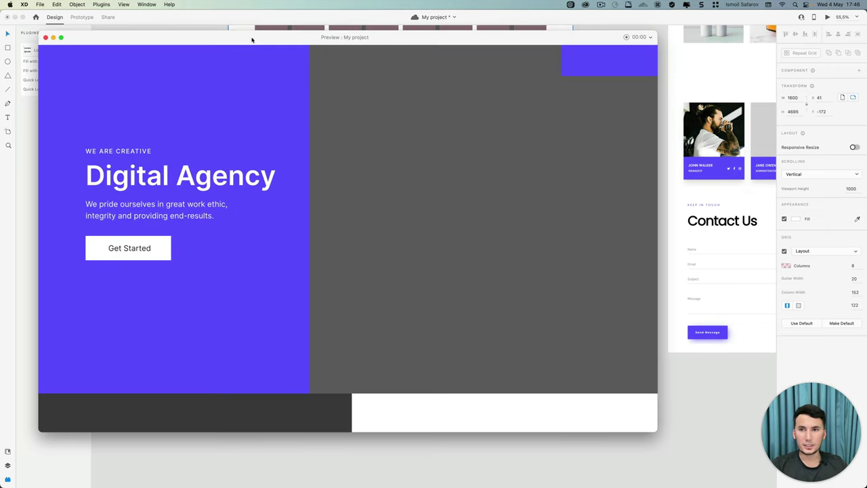
pyautogui.click(61, 38)
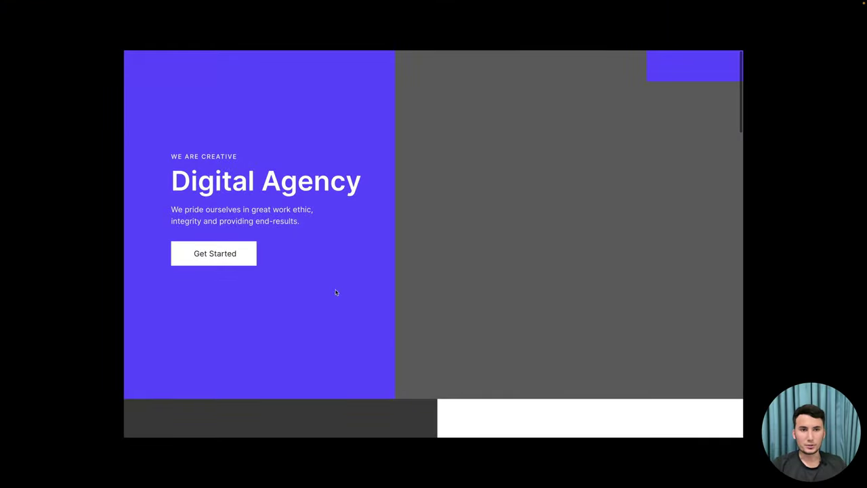
pyautogui.press('Escape')
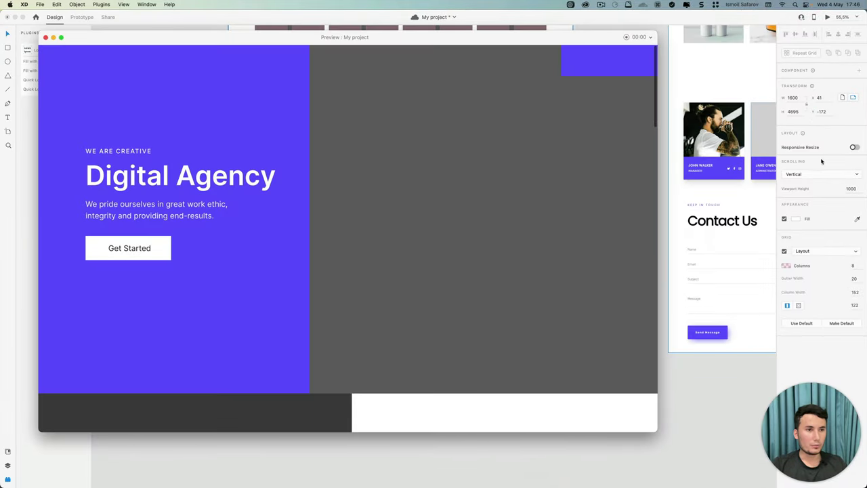
pyautogui.click(45, 38)
pyautogui.click(571, 171)
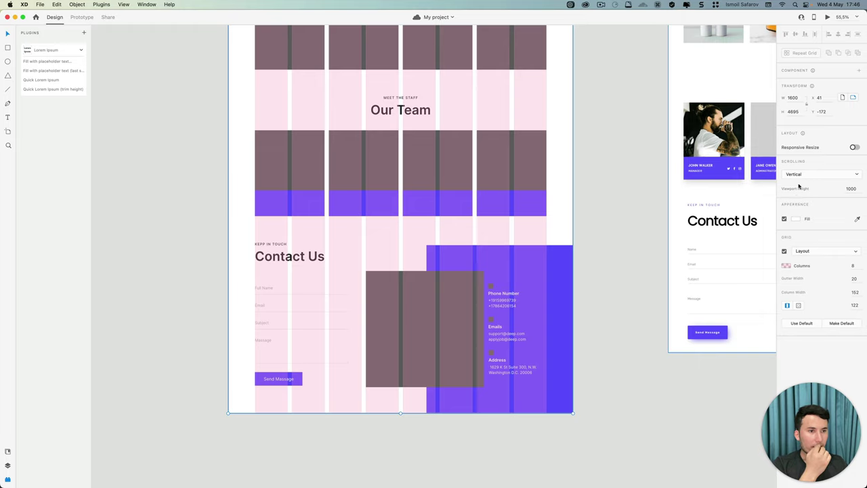
# Set the Viewport Height to 3000 and preview the page.
pyautogui.click(852, 189)
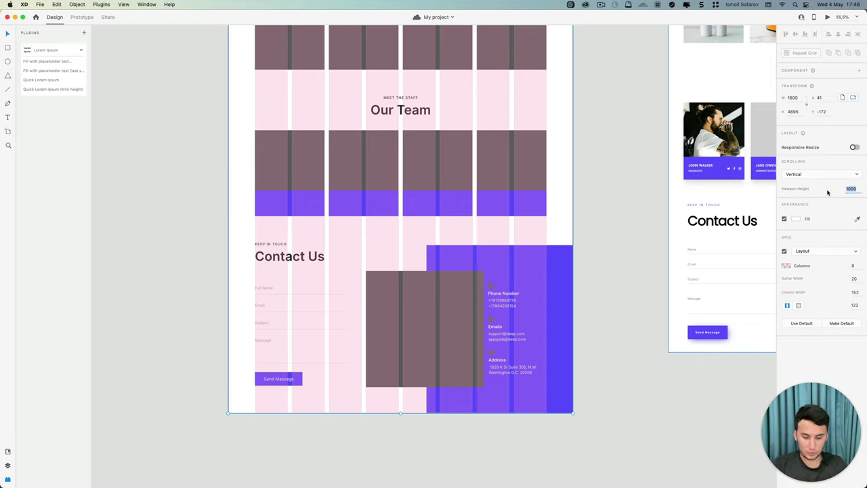
pyautogui.write('3')
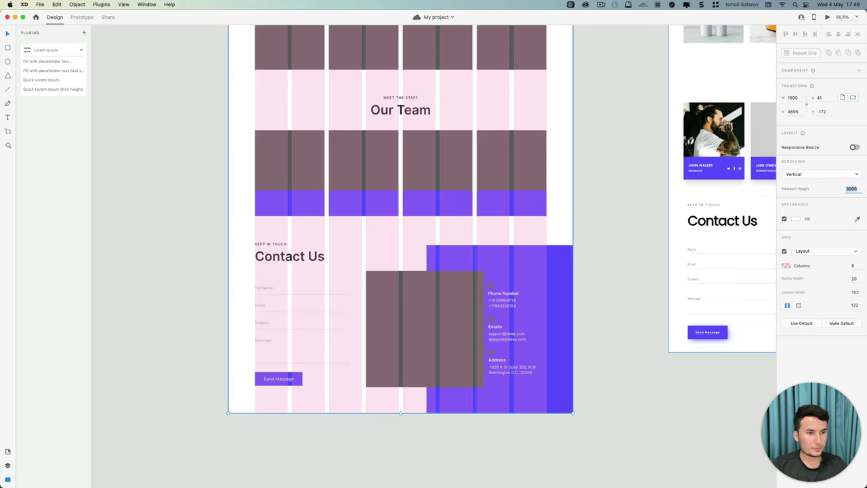
pyautogui.press('Return')
pyautogui.click(827, 17)
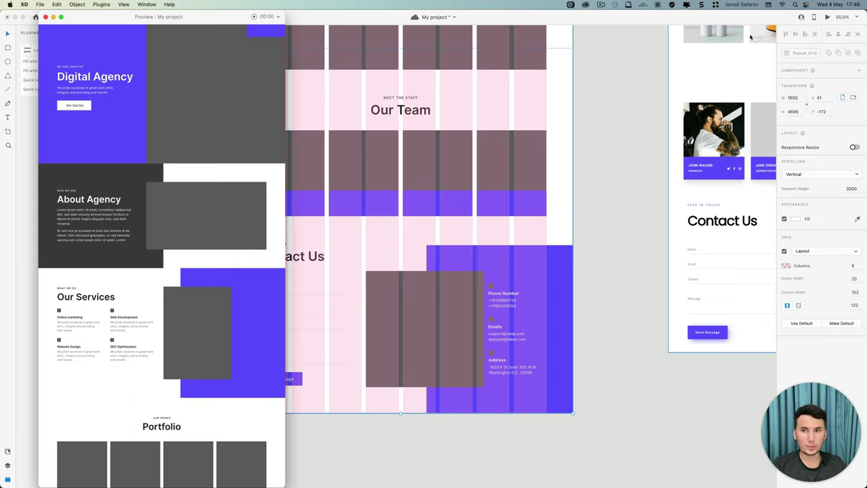
pyautogui.click(45, 17)
# Change the Viewport Height to 1500 and check it in full-screen preview.
pyautogui.moveTo(855, 191); pyautogui.dragTo(832, 192)
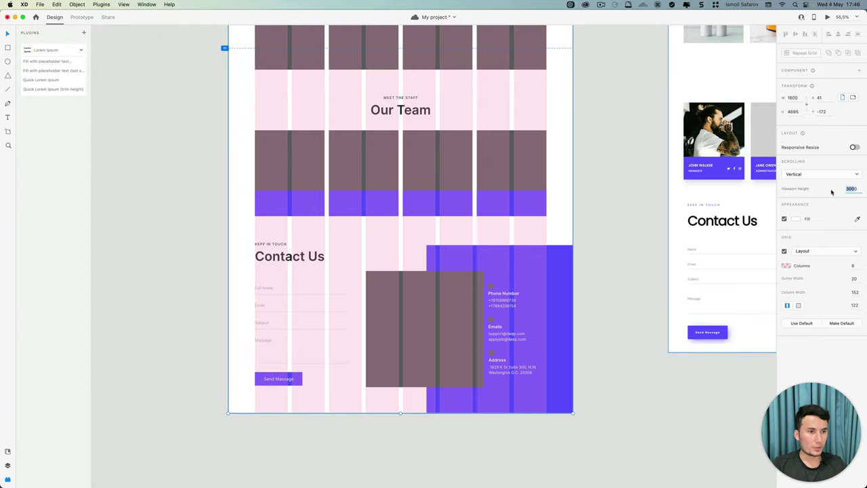
pyautogui.write('0')
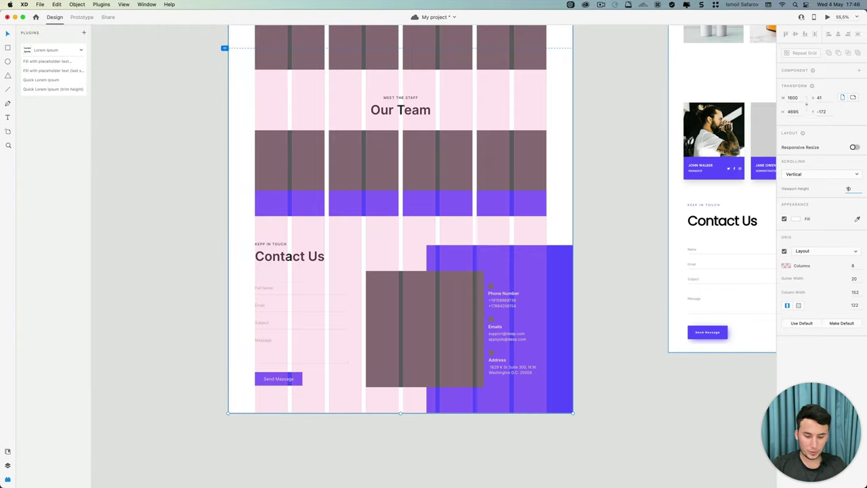
pyautogui.write('5')
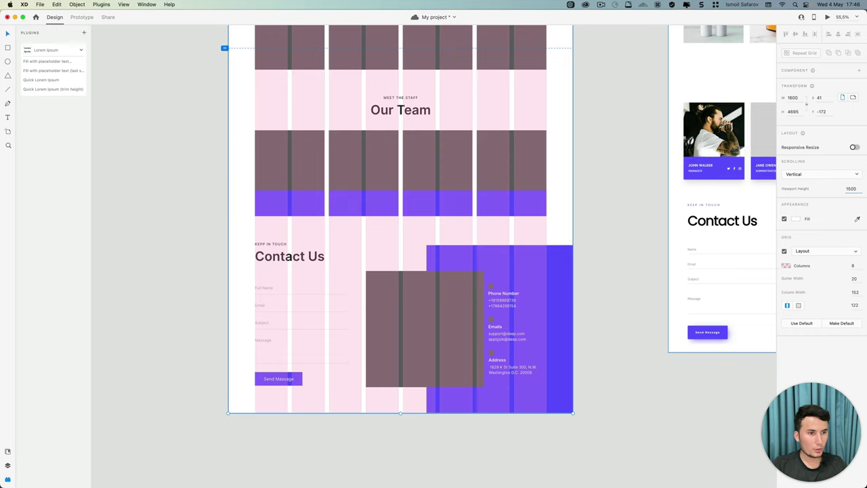
pyautogui.write('0')
pyautogui.press('Return')
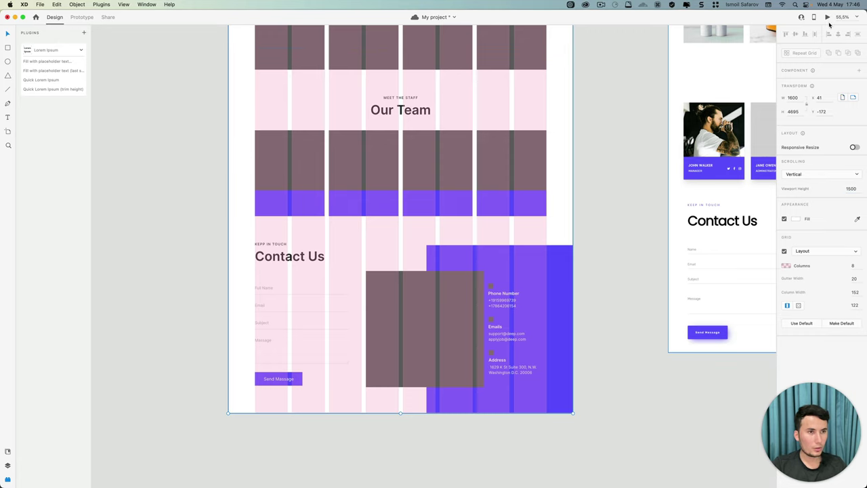
pyautogui.click(828, 17)
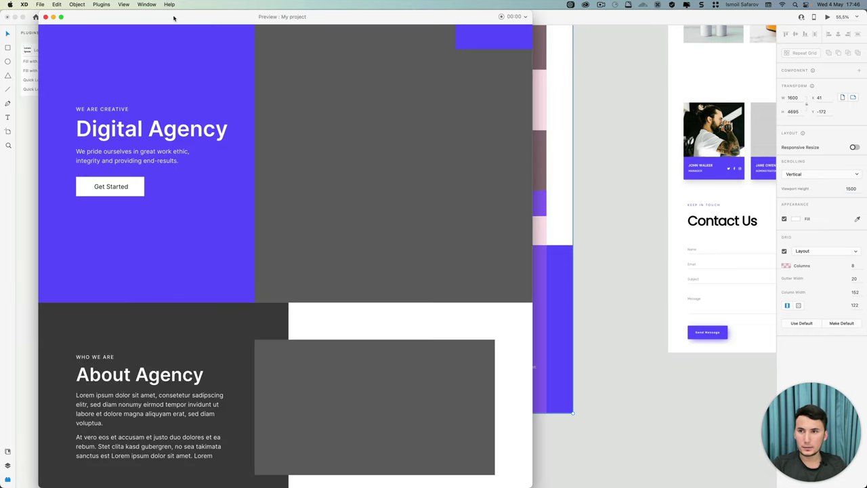
pyautogui.click(60, 17)
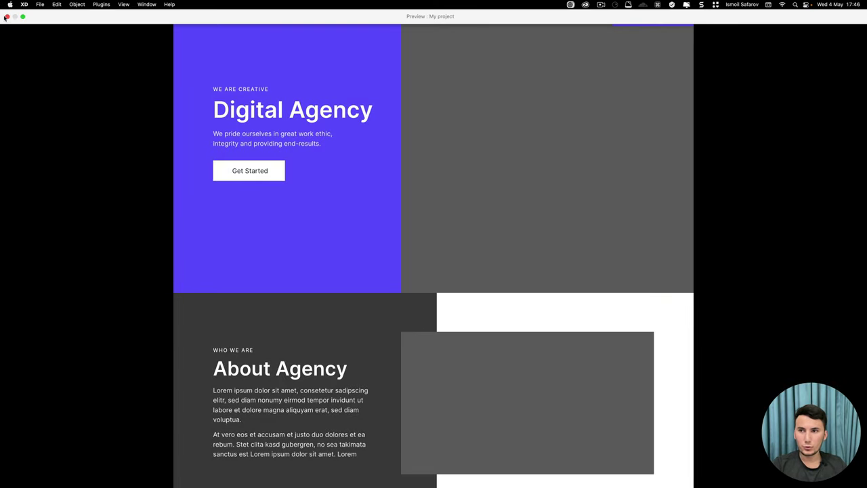
pyautogui.click(6, 16)
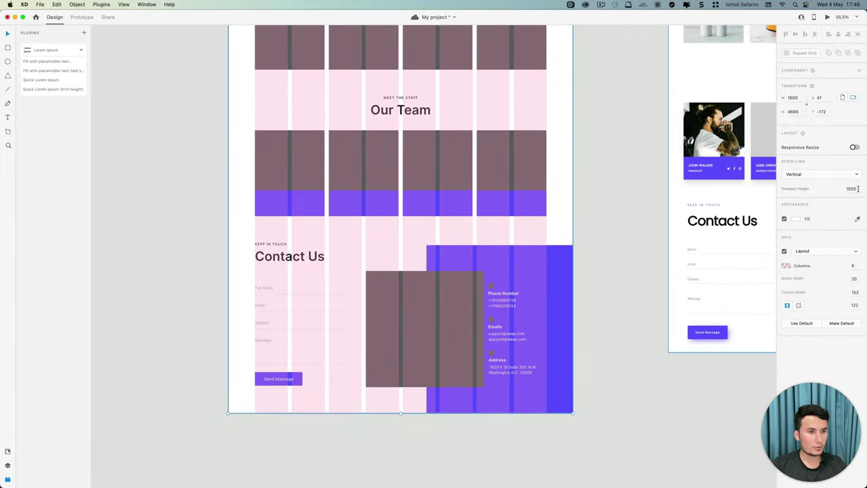
# Set the Viewport Height to 1080 and open the preview.
pyautogui.click(858, 189)
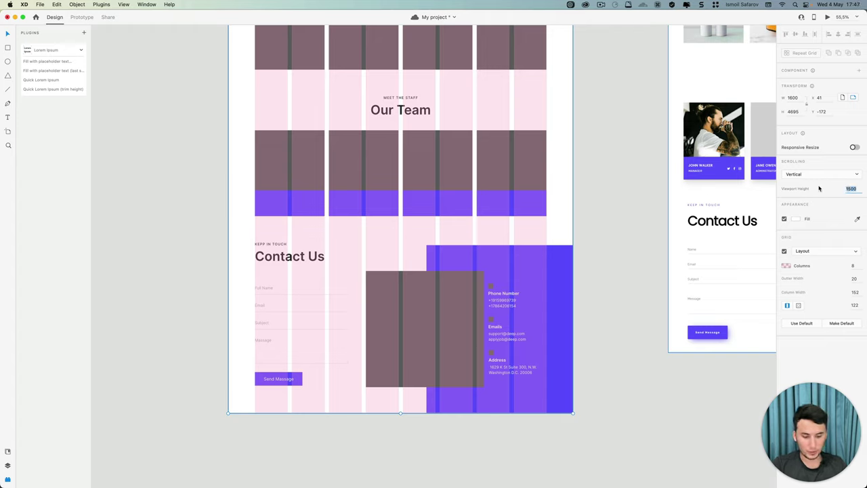
pyautogui.write('180')
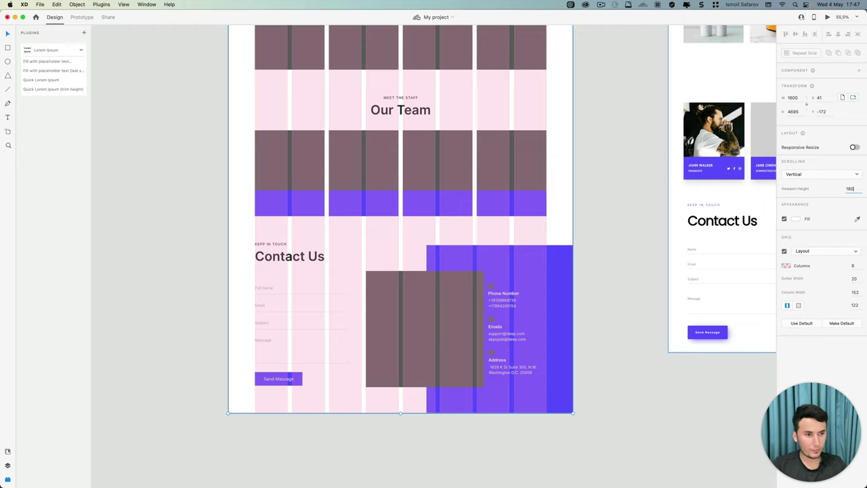
pyautogui.click(849, 188)
pyautogui.press('Return')
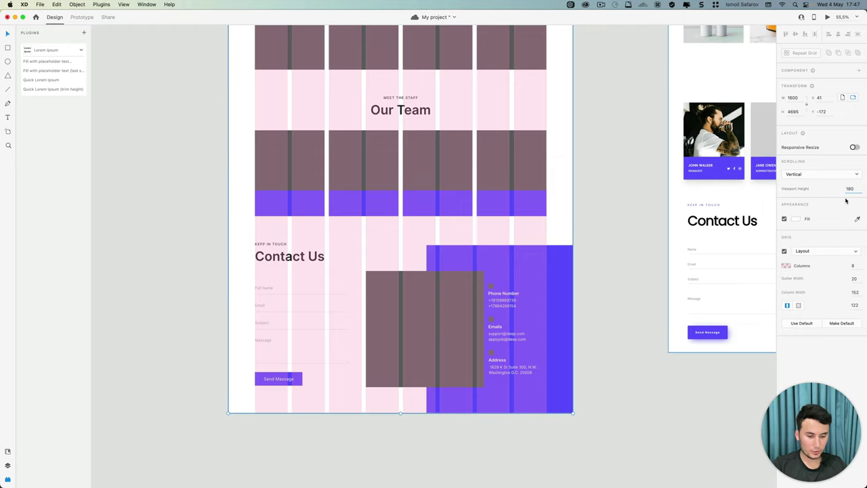
pyautogui.click(828, 17)
# Scroll through the landing page in full-screen preview down to the contact section, then close it.
pyautogui.click(61, 62)
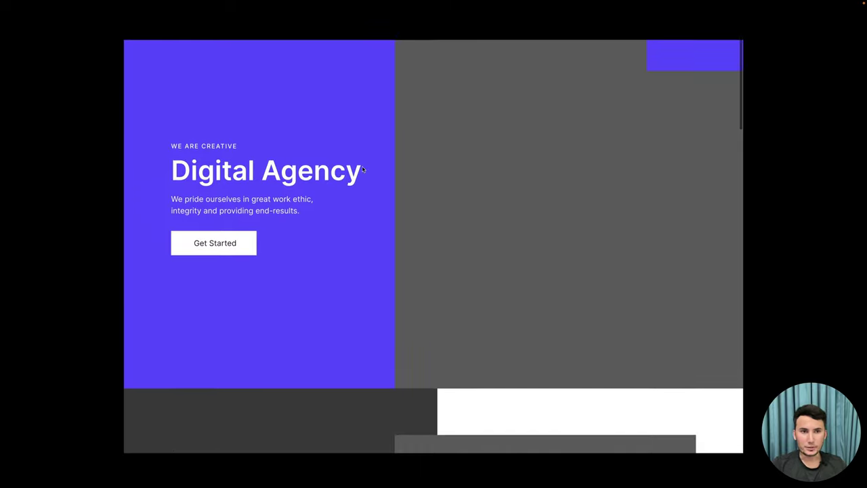
pyautogui.scroll(-3, 352, 184)
pyautogui.scroll(-6, 353, 184)
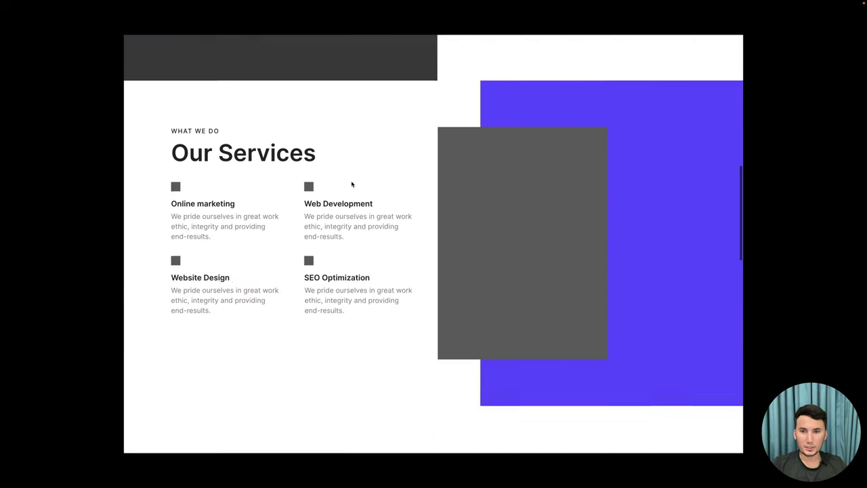
pyautogui.scroll(4, 353, 183)
pyautogui.scroll(-1, 353, 184)
pyautogui.scroll(-4, 353, 183)
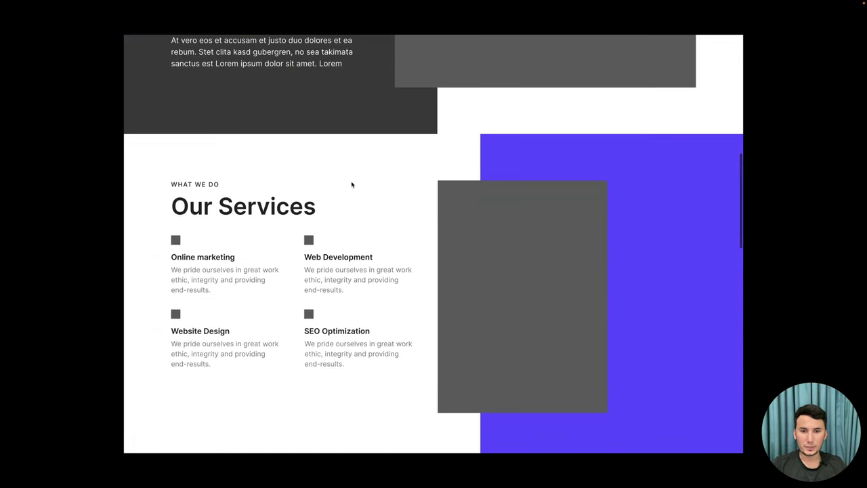
pyautogui.scroll(-3, 352, 183)
pyautogui.scroll(-2, 352, 184)
pyautogui.scroll(-6, 352, 184)
pyautogui.scroll(-4, 352, 184)
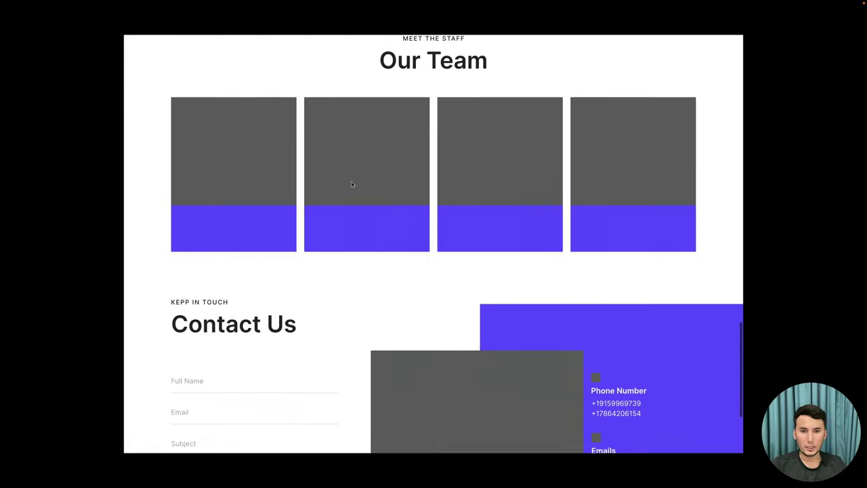
pyautogui.scroll(-1, 352, 184)
pyautogui.scroll(-1, 352, 183)
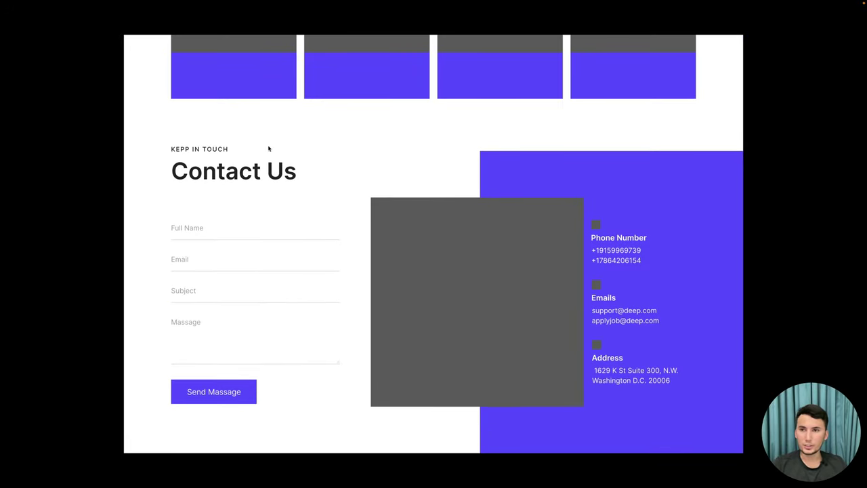
pyautogui.moveTo(6, 2)
pyautogui.click(7, 16)
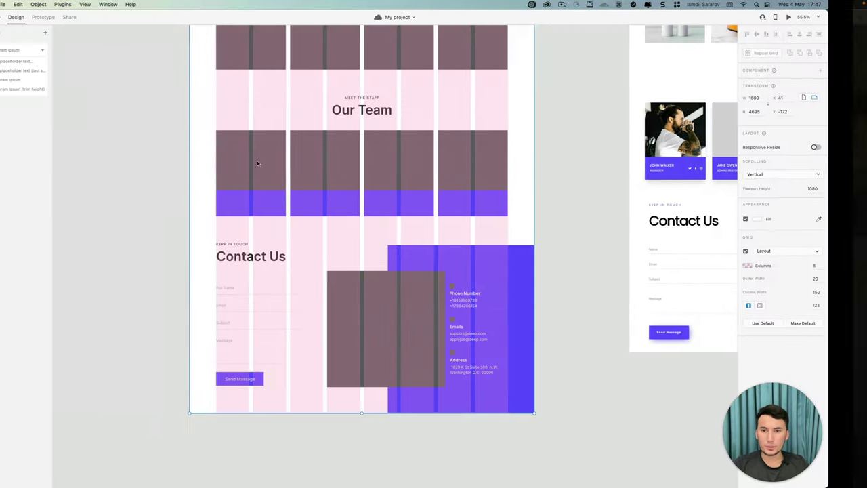
# Scroll up to the hero, toggle the layout grid off and on, and switch to Chrome.
pyautogui.scroll(5, 576, 132)
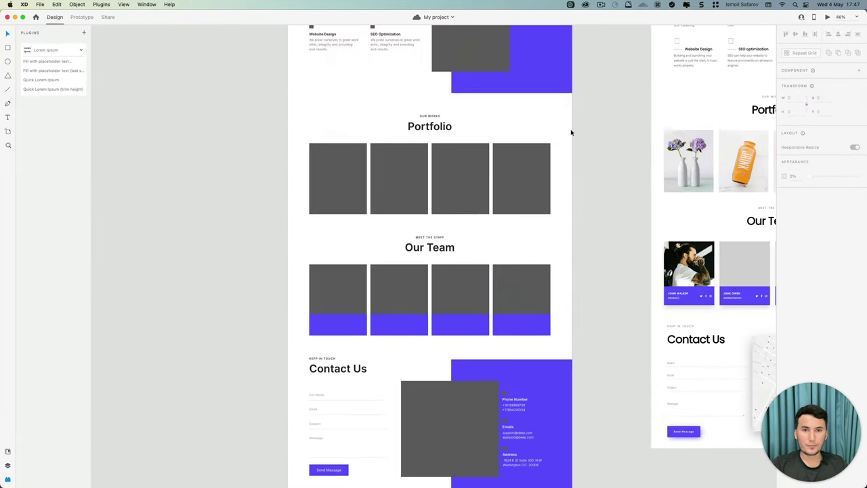
pyautogui.scroll(10, 572, 132)
pyautogui.scroll(10, 571, 133)
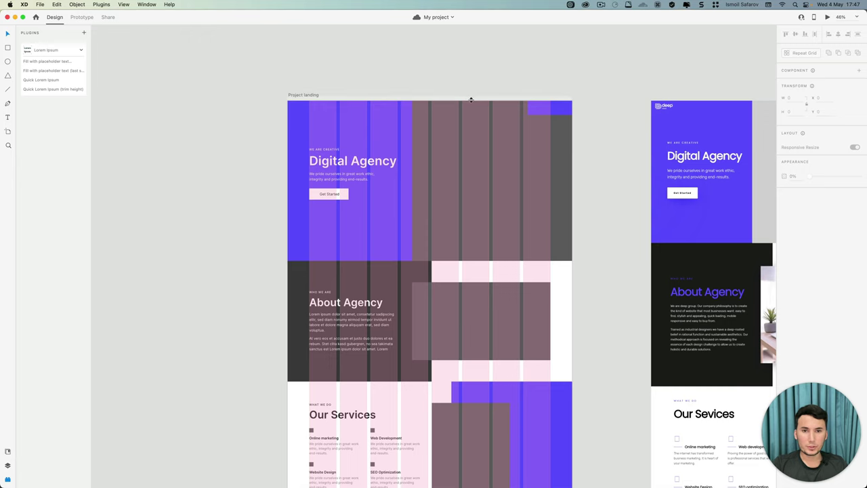
pyautogui.hotkey('ctrl', 'shift', "'")
pyautogui.scroll(3, 515, 105)
pyautogui.hotkey('ctrl', 'shift', "'")
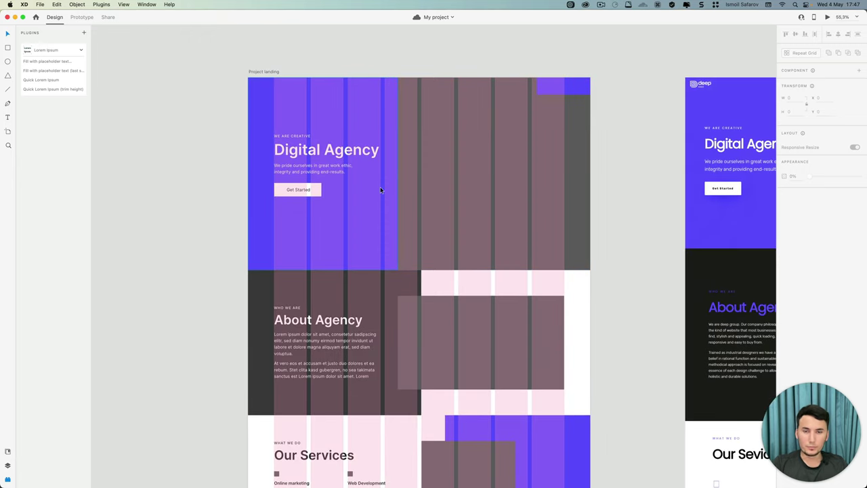
pyautogui.press('super+Tab')
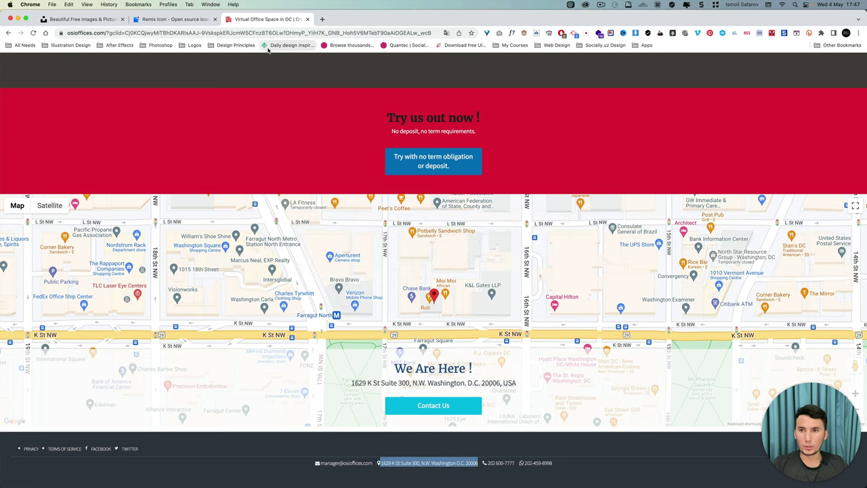
# Close the office tab, search 'FACE' on Remix Icon, copy facebook-fill as SVG, return to XD.
pyautogui.press('super+w')
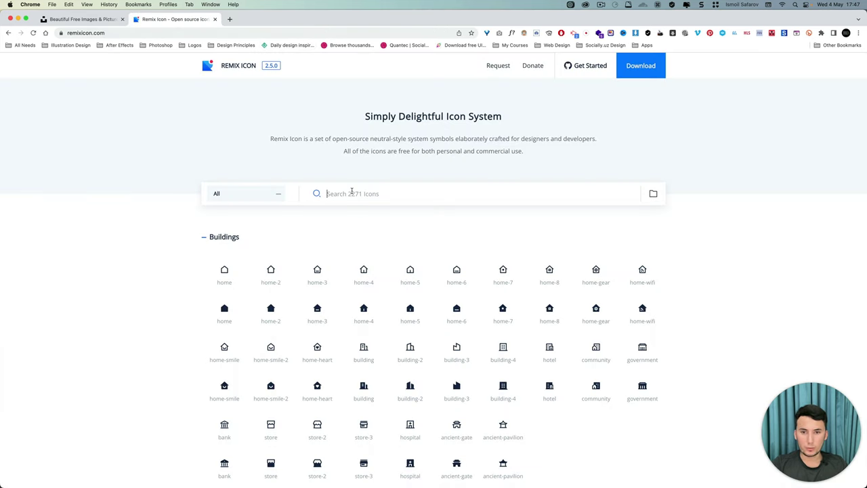
pyautogui.write('FACE')
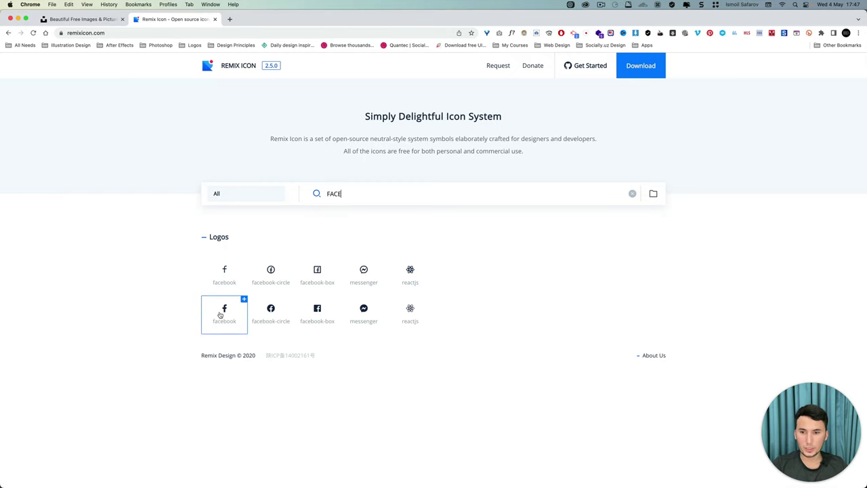
pyautogui.click(221, 315)
pyautogui.click(407, 303)
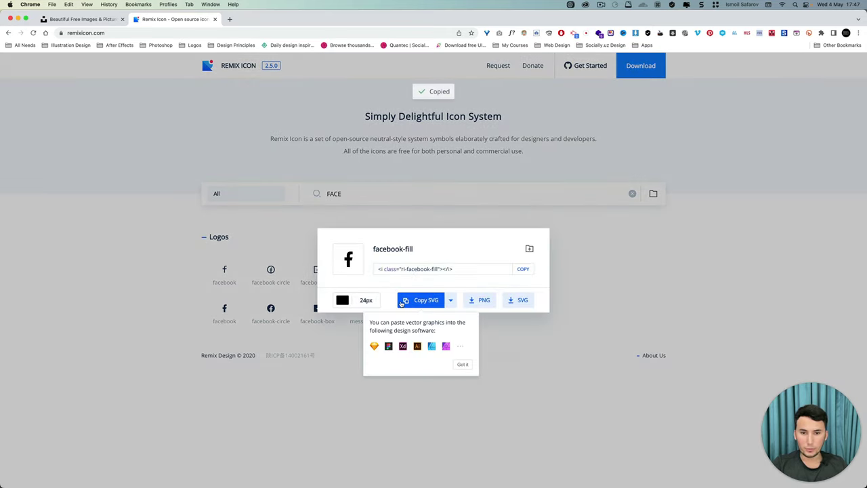
pyautogui.press('super+Tab')
pyautogui.scroll(-1, 541, 42)
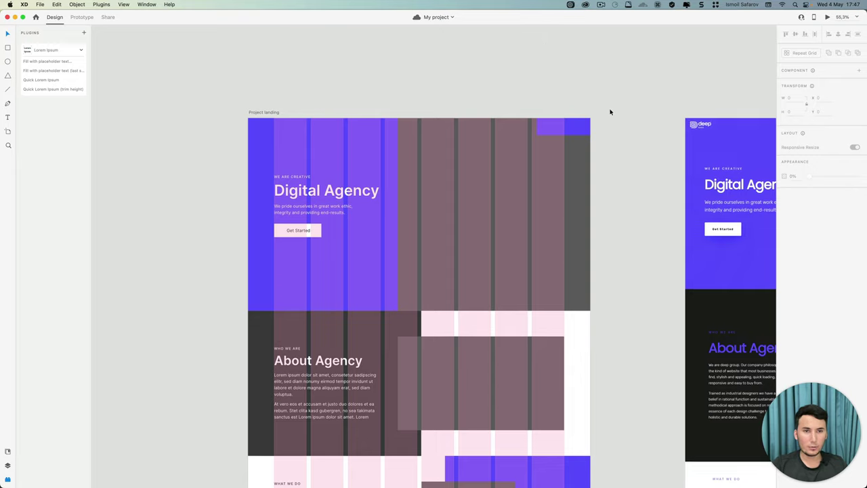
# Hide the layout grid and paste the Facebook icon beside the artboard.
pyautogui.press('super+shift+apostrophe')
pyautogui.scroll(2, 597, 95)
pyautogui.scroll(3, 596, 95)
pyautogui.press('super+v')
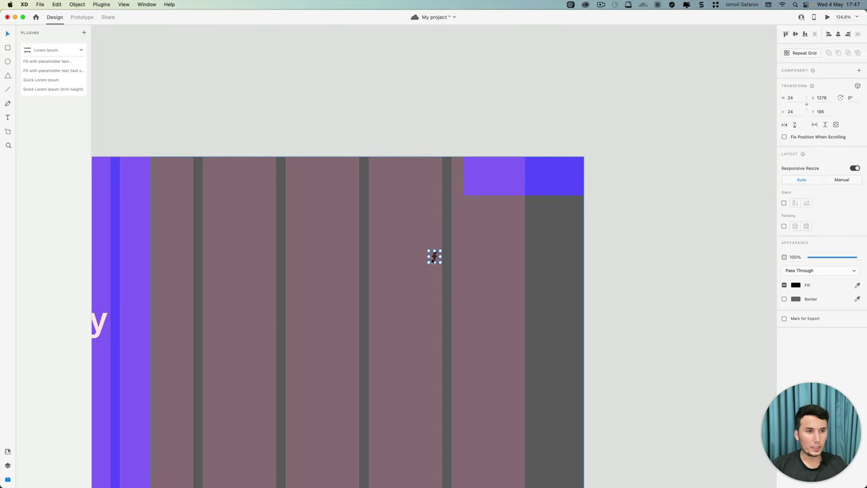
pyautogui.moveTo(434, 258); pyautogui.dragTo(661, 214)
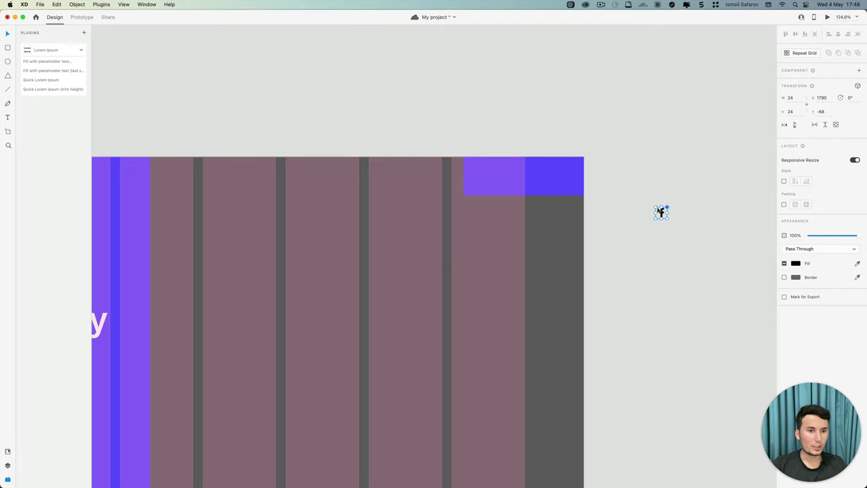
# Make the Facebook icon white (#FFFFFF) and place it on the blue header box.
pyautogui.scroll(2, 670, 216)
pyautogui.scroll(2, 664, 210)
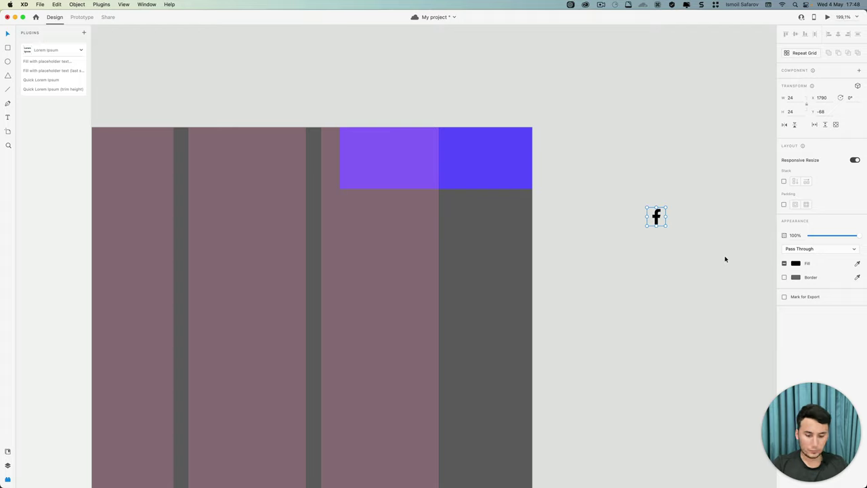
pyautogui.hscroll(2, 687, 248)
pyautogui.scroll(1, 687, 249)
pyautogui.scroll(1, 686, 249)
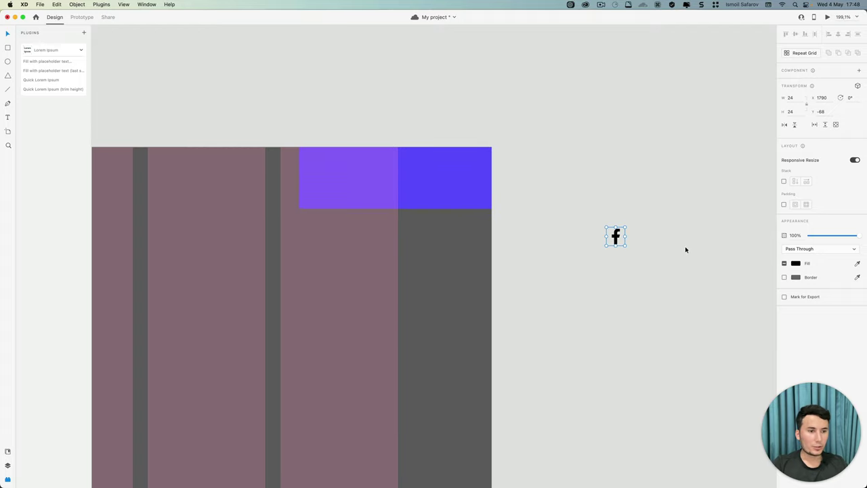
pyautogui.hscroll(2, 685, 246)
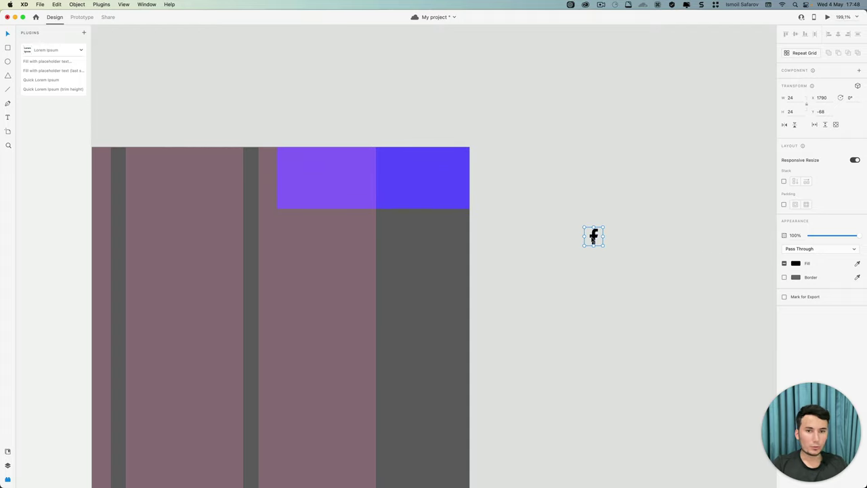
pyautogui.click(794, 264)
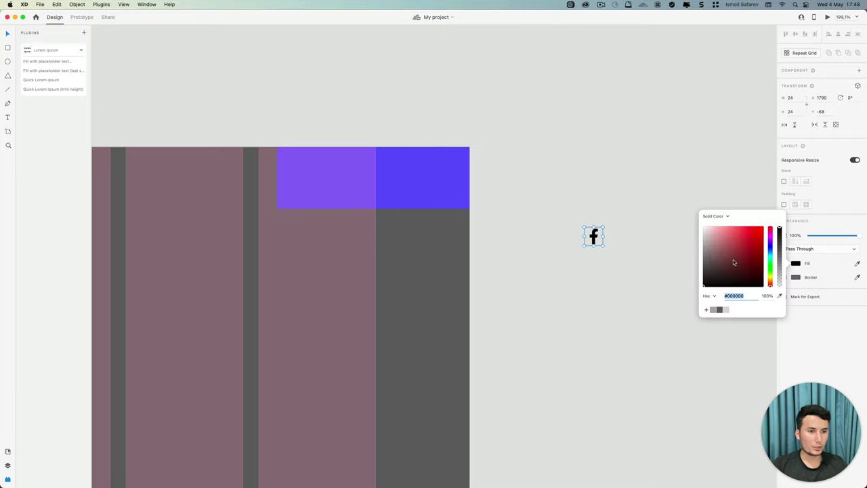
pyautogui.moveTo(733, 260); pyautogui.dragTo(688, 228)
pyautogui.click(610, 277)
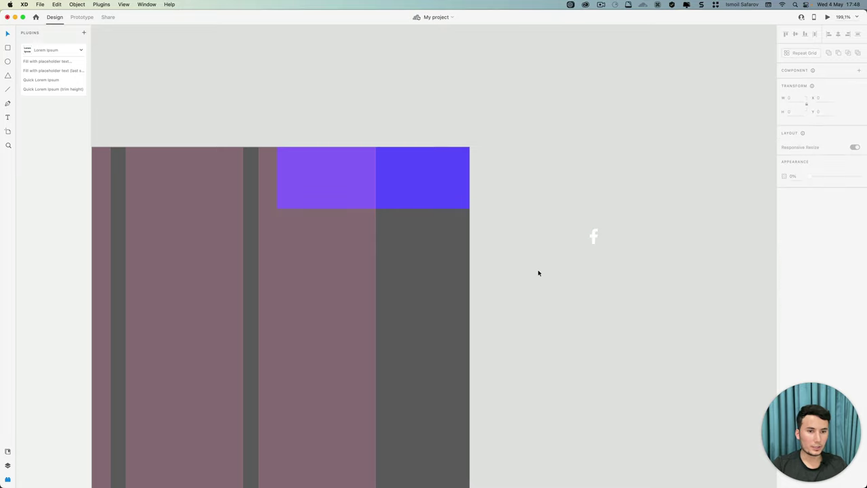
pyautogui.moveTo(542, 269); pyautogui.dragTo(643, 196)
pyautogui.moveTo(595, 236); pyautogui.dragTo(384, 187)
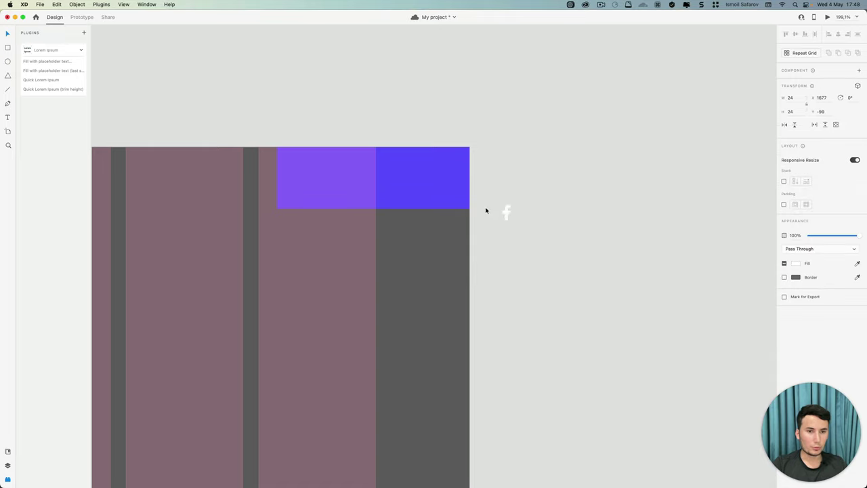
# Close the Facebook icon details in Remix Icon and return to the XD canvas.
pyautogui.press('super+Tab')
pyautogui.click(434, 194)
pyautogui.press('super+Tab')
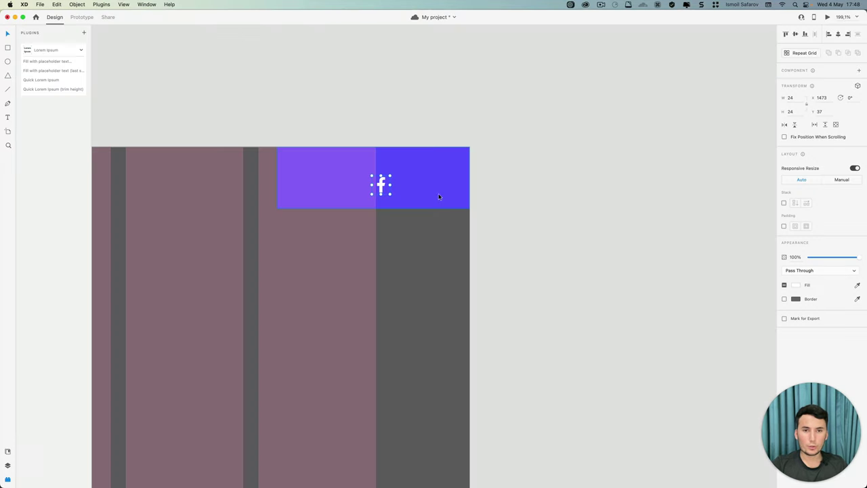
pyautogui.hscroll(3, 425, 200)
pyautogui.scroll(5, 425, 202)
pyautogui.hscroll(10, 425, 203)
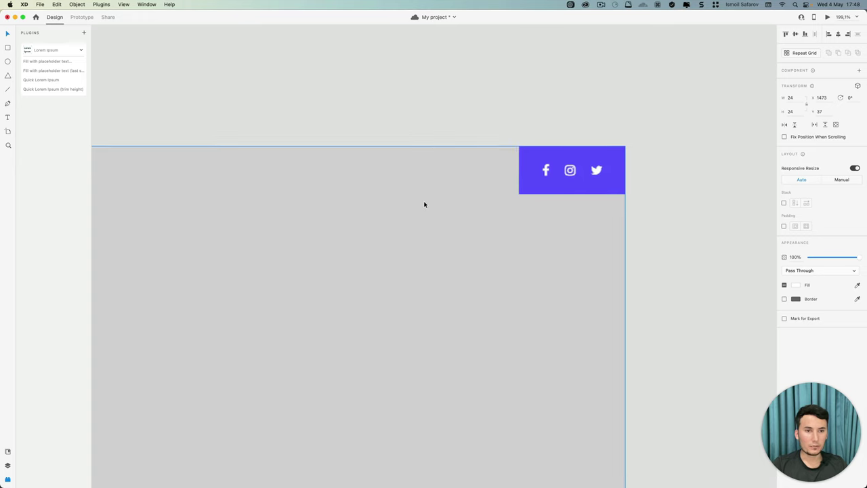
pyautogui.hscroll(-10, 425, 204)
pyautogui.hscroll(10, 425, 204)
# Search Remix Icon for 'INSTA' and copy the instagram-fill icon as SVG.
pyautogui.press('super+Tab')
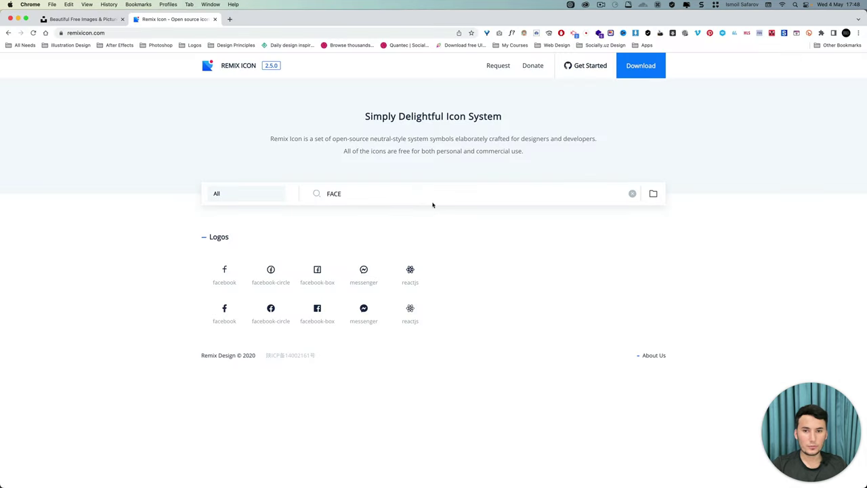
pyautogui.moveTo(416, 193); pyautogui.dragTo(267, 197)
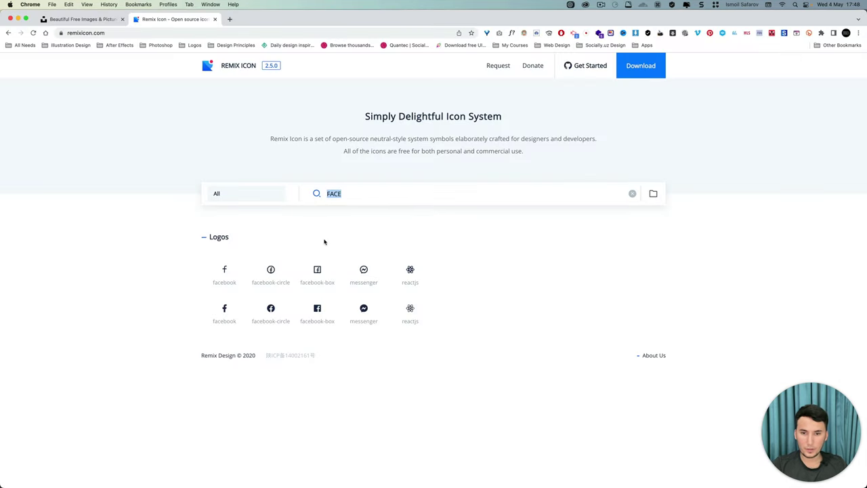
pyautogui.write('INS')
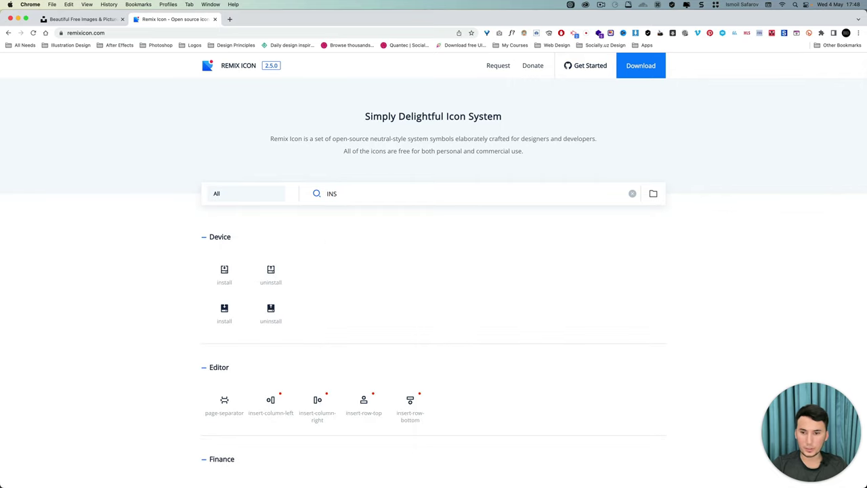
pyautogui.write('TA')
pyautogui.scroll(-1, 292, 380)
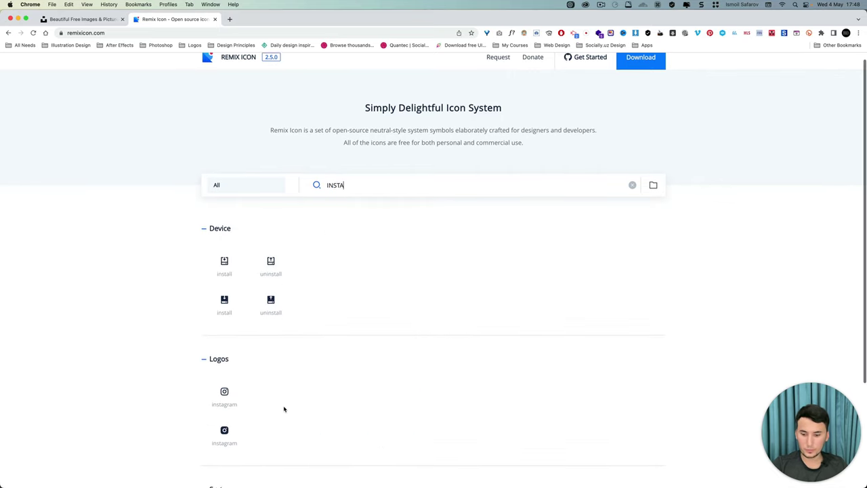
pyautogui.scroll(-1, 227, 405)
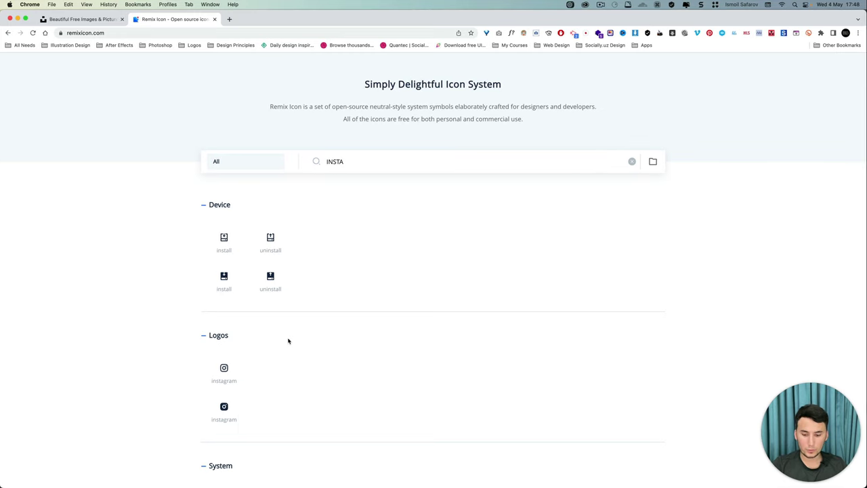
pyautogui.click(226, 407)
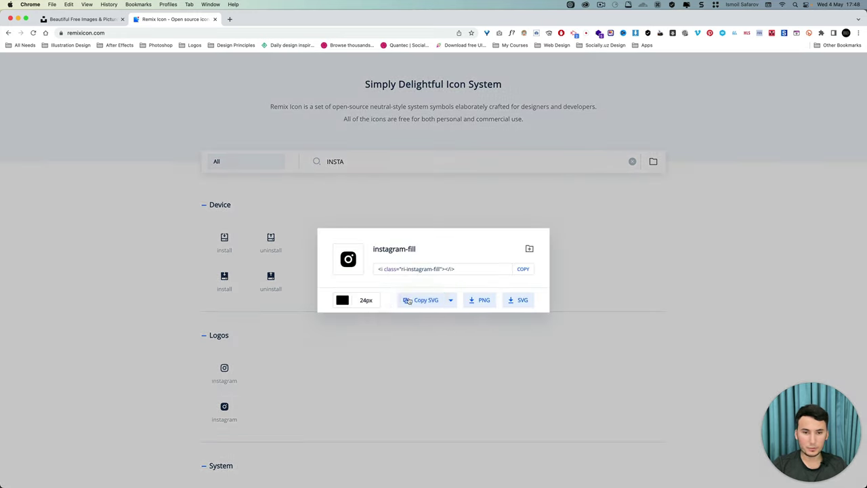
pyautogui.click(416, 299)
pyautogui.press('super+Tab')
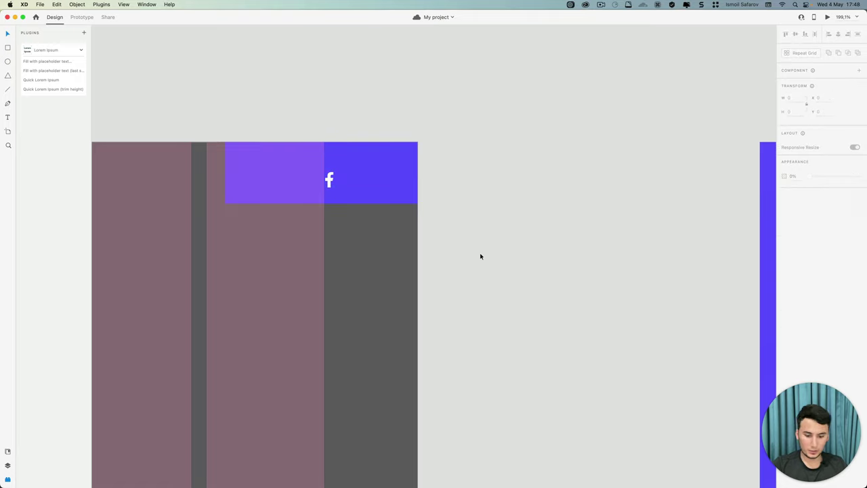
# Paste the Instagram icon, make it white, and place it beside the Facebook icon.
pyautogui.press('super+v')
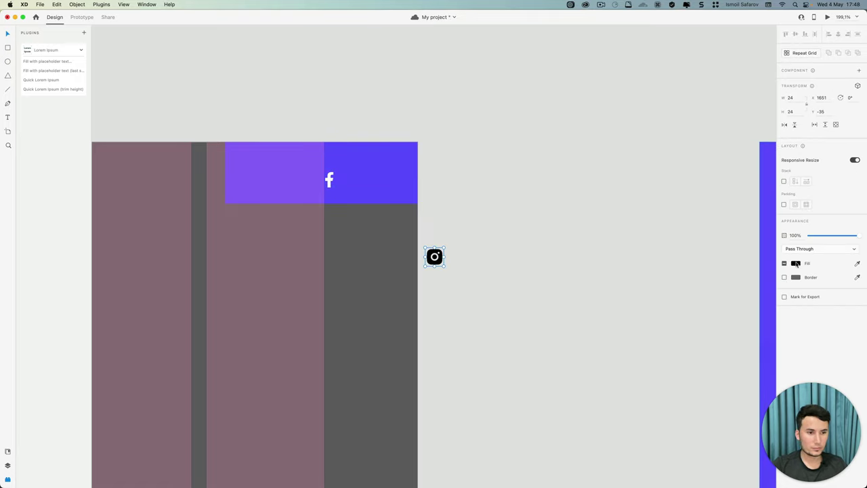
pyautogui.click(797, 265)
pyautogui.moveTo(741, 270); pyautogui.dragTo(594, 196)
pyautogui.click(595, 196)
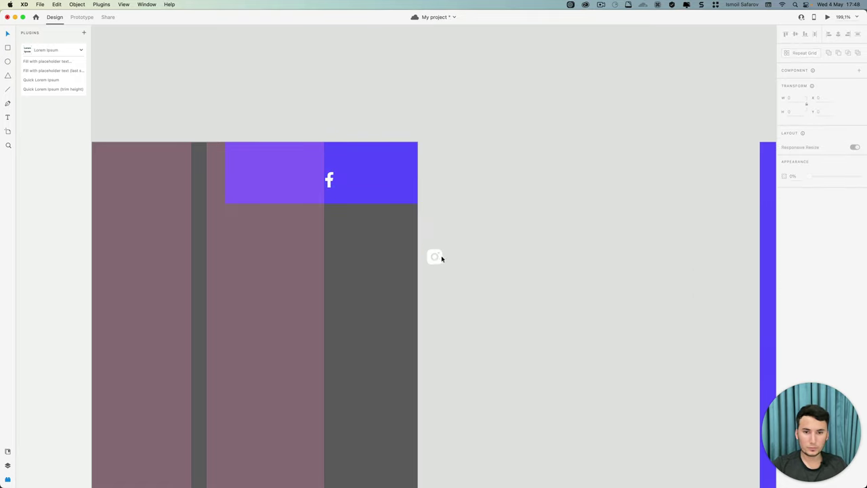
pyautogui.click(437, 258)
pyautogui.moveTo(437, 257); pyautogui.dragTo(384, 180)
# Replace the Remix Icon search with the twitter icon and copy it as SVG.
pyautogui.press('super+Tab')
pyautogui.click(388, 169)
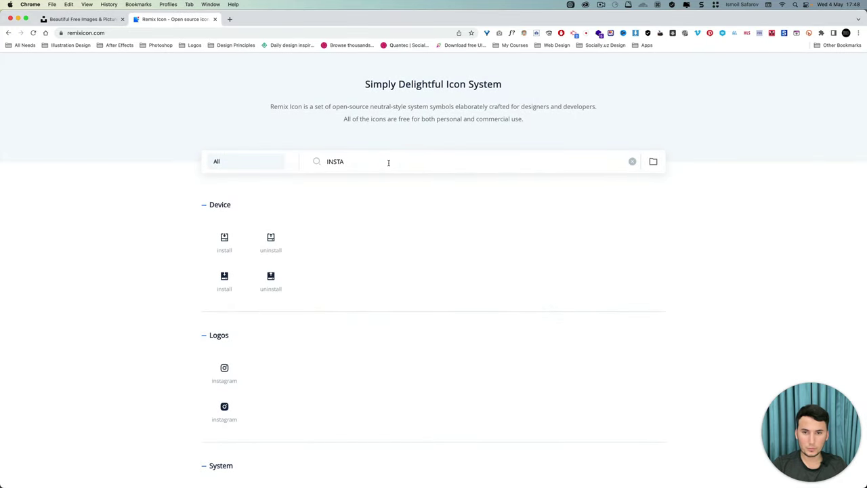
pyautogui.press('super+a')
pyautogui.write('w')
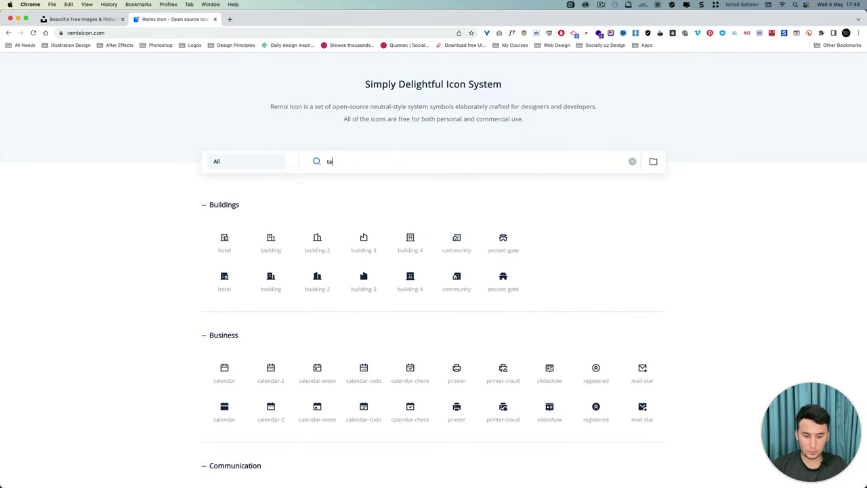
pyautogui.write('i')
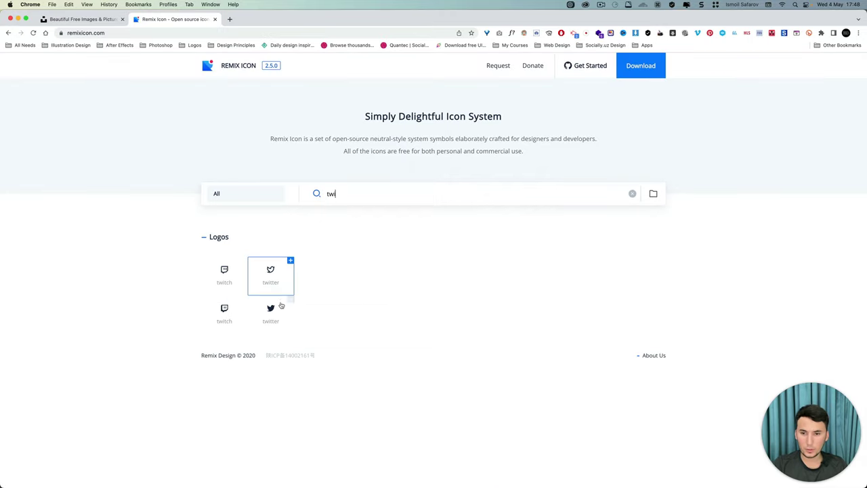
pyautogui.click(274, 308)
pyautogui.click(432, 304)
pyautogui.press('super+Tab')
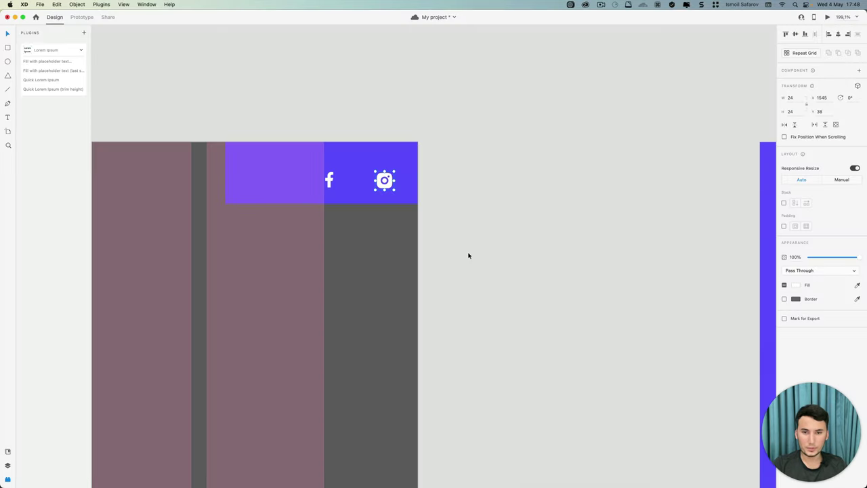
# Paste the Twitter icon, make it white, and place it in the blue bar.
pyautogui.press('super+v')
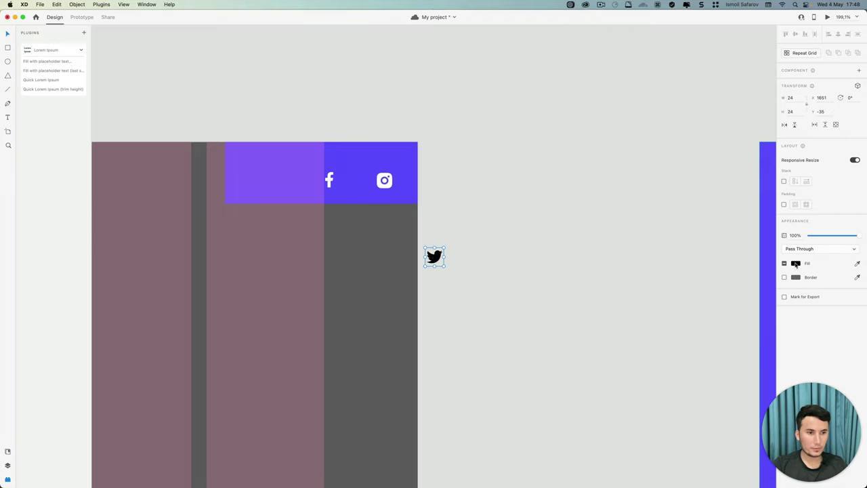
pyautogui.click(796, 264)
pyautogui.moveTo(738, 272); pyautogui.dragTo(637, 201)
pyautogui.click(477, 253)
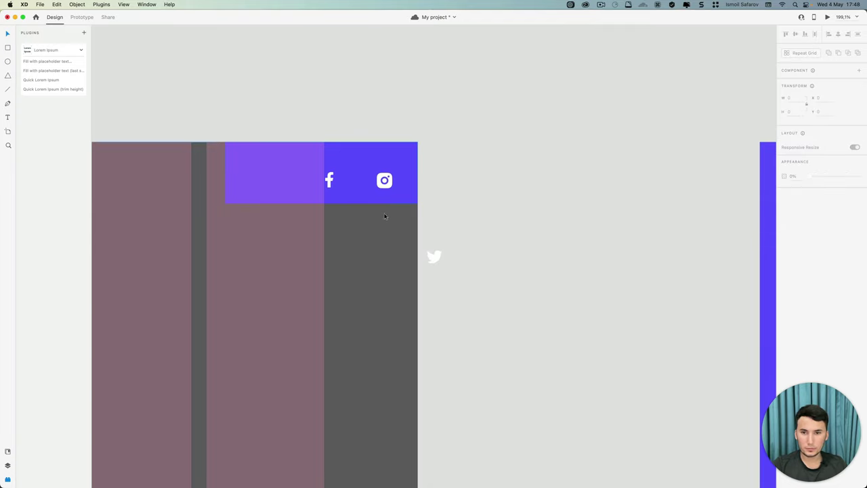
pyautogui.moveTo(329, 182); pyautogui.dragTo(275, 178)
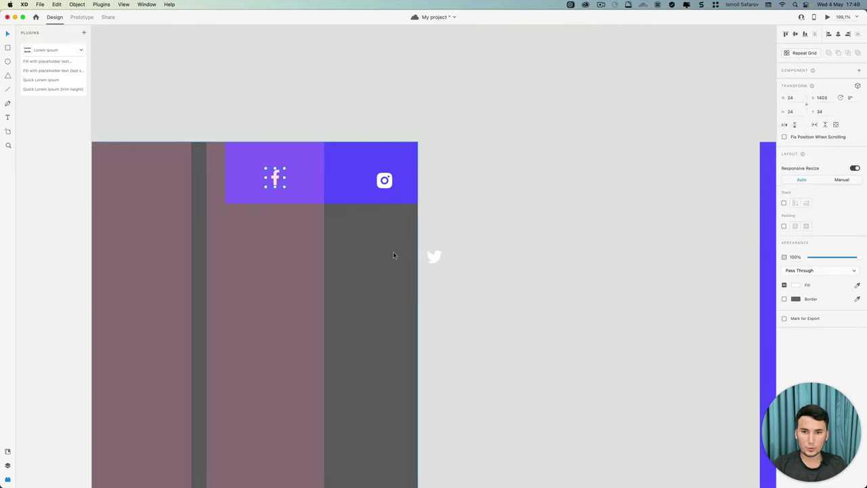
pyautogui.moveTo(435, 261); pyautogui.dragTo(369, 177)
# Space the Facebook, Instagram and Twitter icons evenly apart.
pyautogui.hotkey('shift', 'Left')
pyautogui.hotkey('shift', 'Left')
pyautogui.hotkey('shift', 'Left')
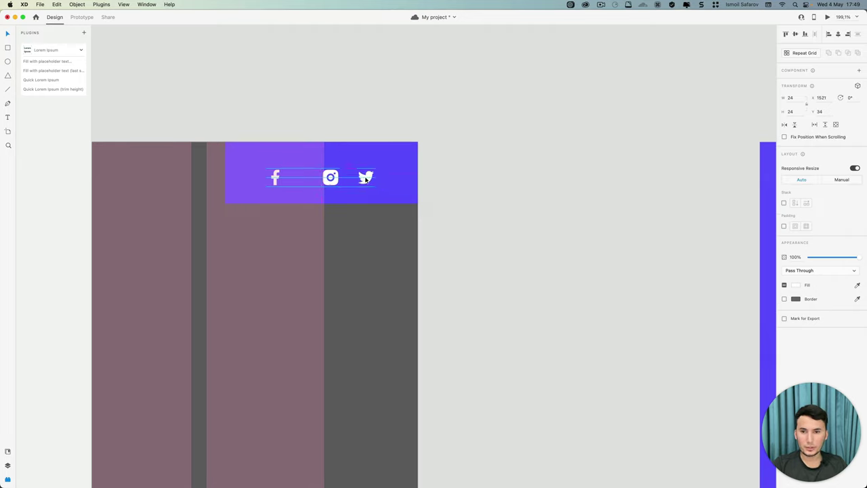
pyautogui.keyDown('shift'); pyautogui.click(322, 182); pyautogui.keyUp('shift')
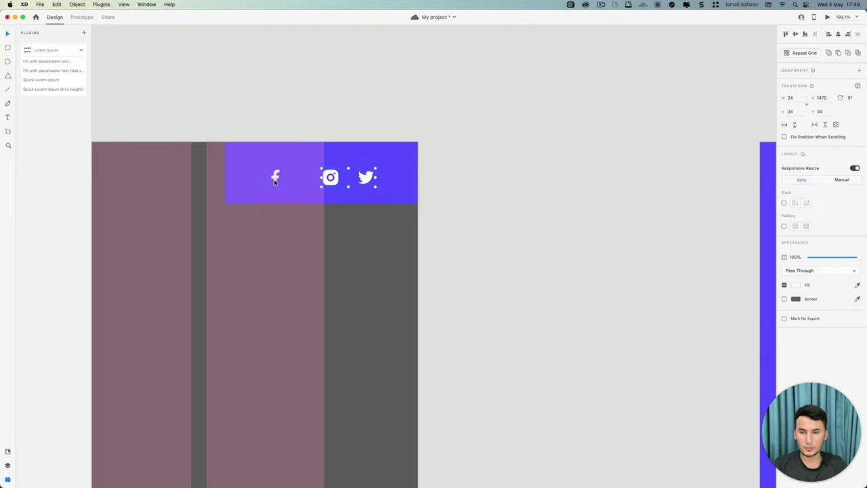
pyautogui.moveTo(275, 181); pyautogui.dragTo(285, 181)
pyautogui.scroll(5, 286, 181)
pyautogui.press('alt')
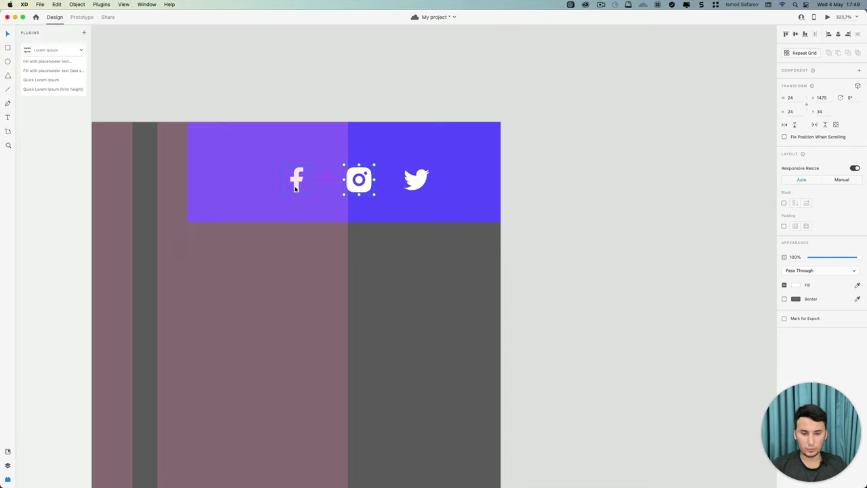
pyautogui.press('Right')
pyautogui.press('Right')
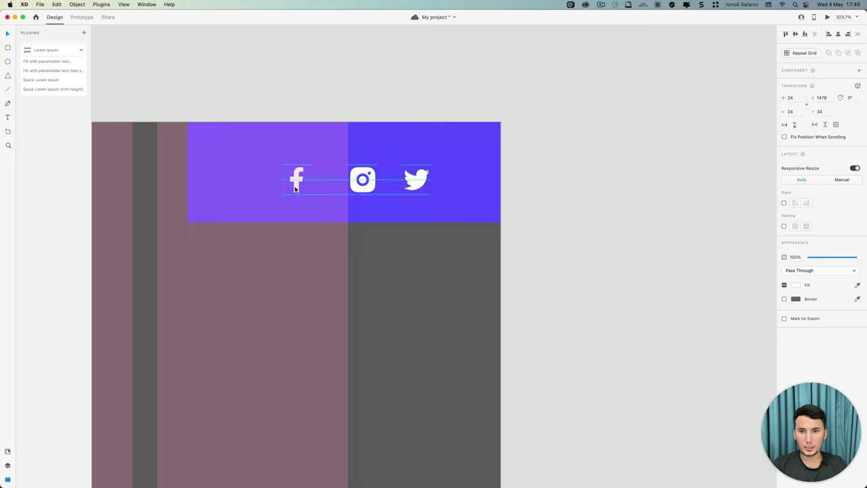
pyautogui.press('Right')
pyautogui.press('Right')
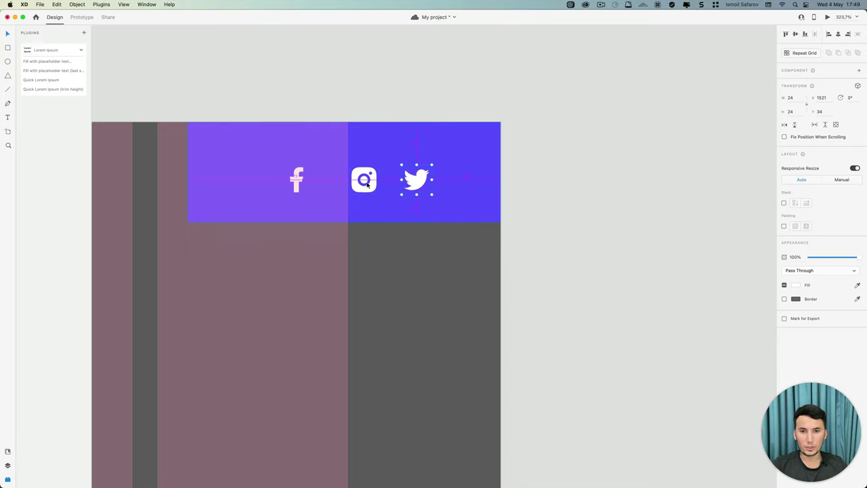
pyautogui.hotkey('shift', 'Right')
pyautogui.hotkey('shift', 'Right')
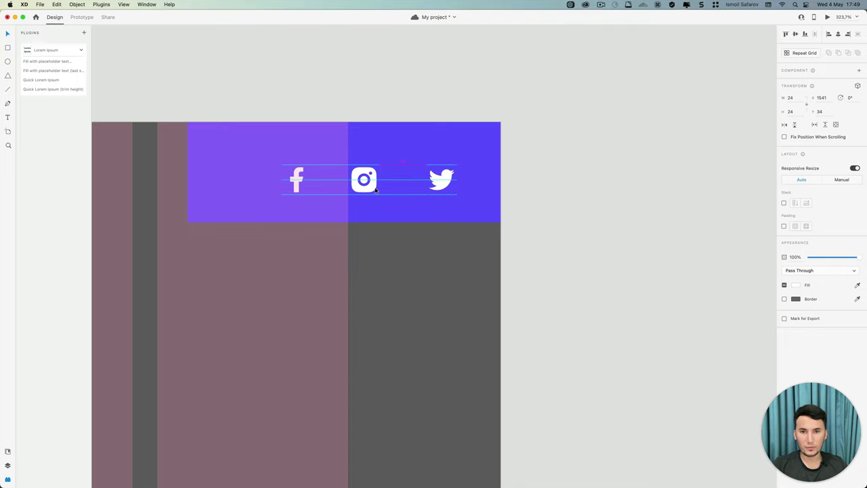
pyautogui.hotkey('shift', 'Left')
# Centre the three icons vertically and horizontally within the blue banner.
pyautogui.keyDown('shift'); pyautogui.click(376, 190); pyautogui.keyUp('shift')
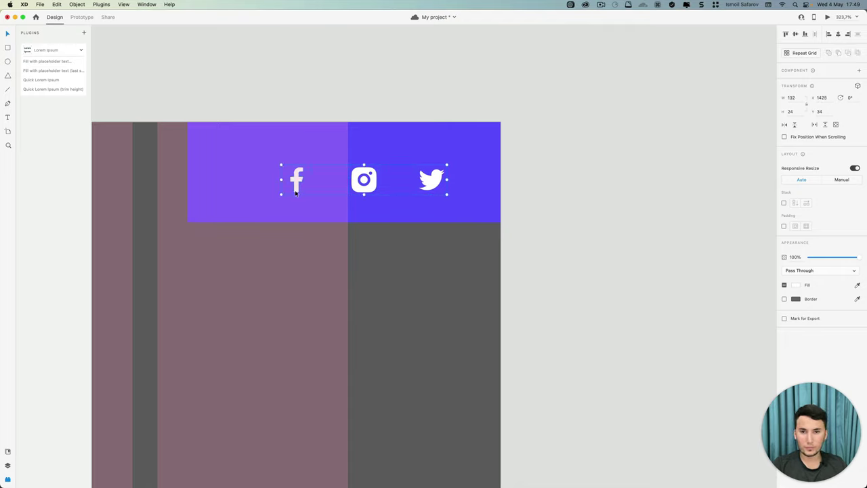
pyautogui.keyDown('shift'); pyautogui.click(303, 210); pyautogui.keyUp('shift')
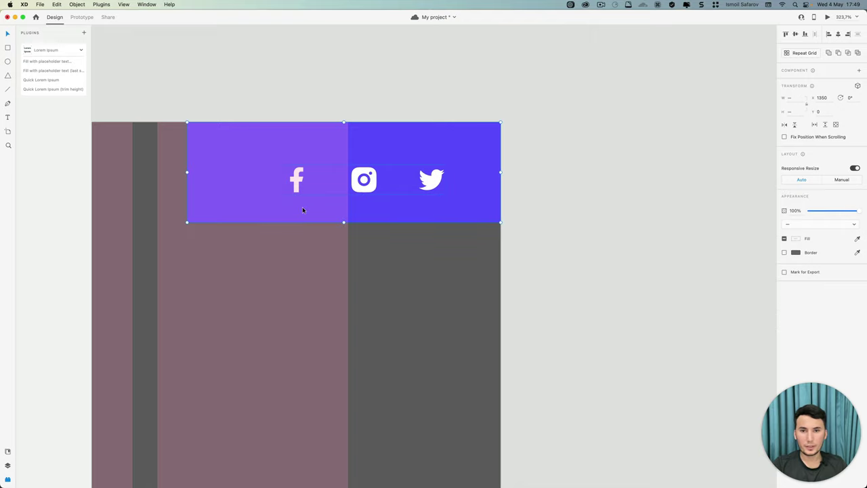
pyautogui.click(796, 34)
pyautogui.click(838, 34)
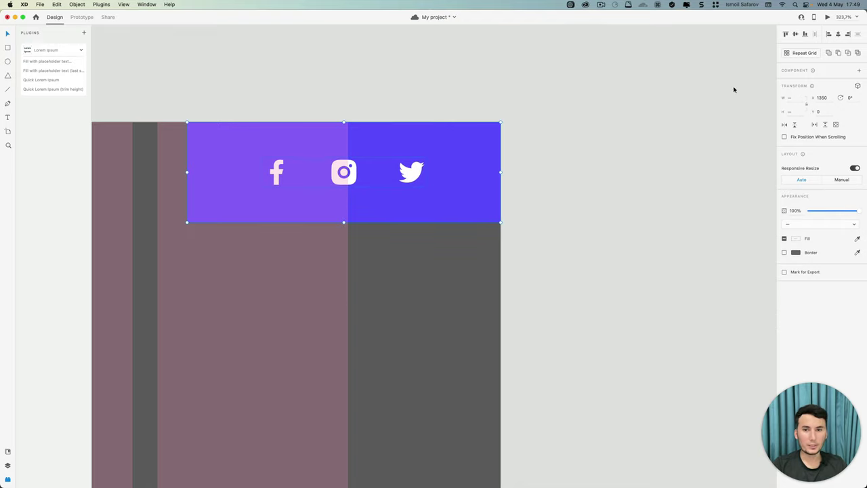
# Preview the landing page, then close the preview.
pyautogui.hscroll(-3, 629, 131)
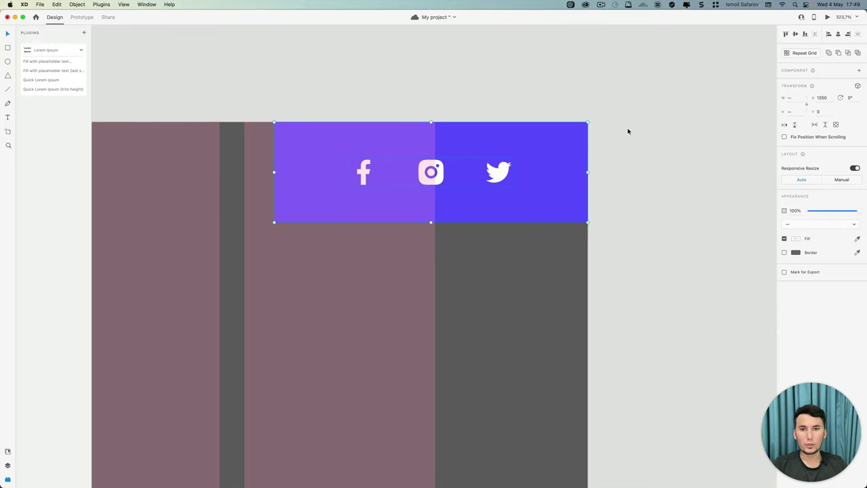
pyautogui.click(827, 17)
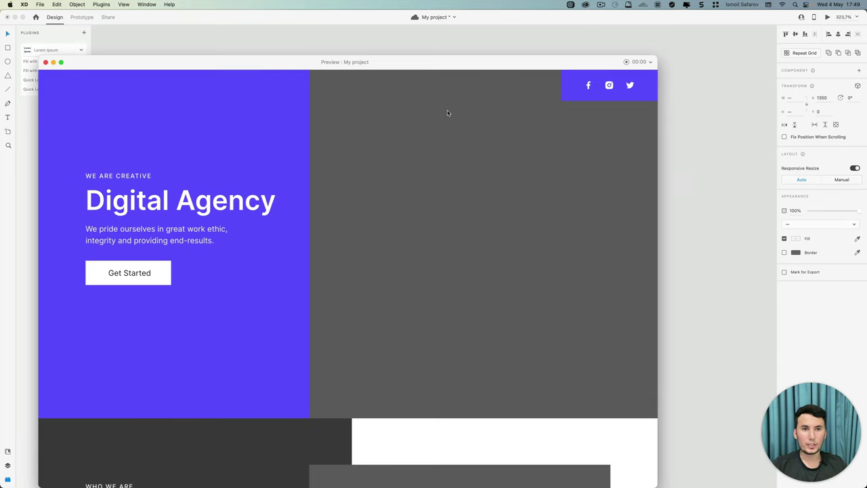
pyautogui.click(45, 62)
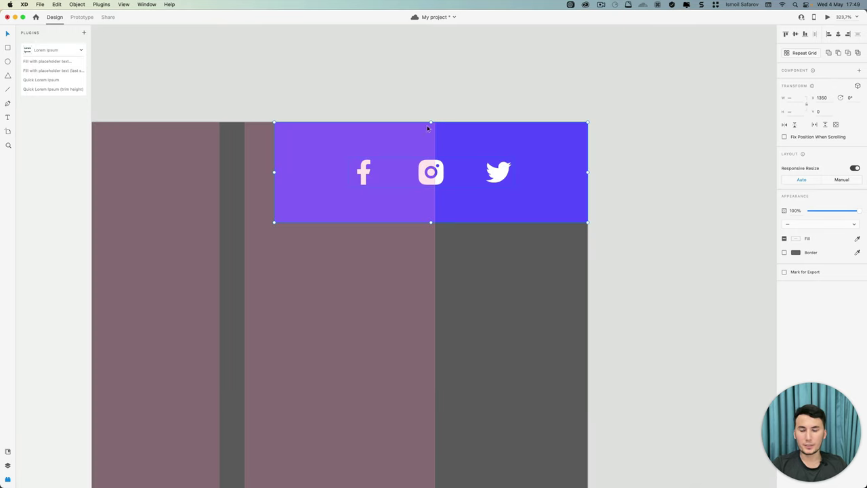
pyautogui.scroll(-5, 544, 70)
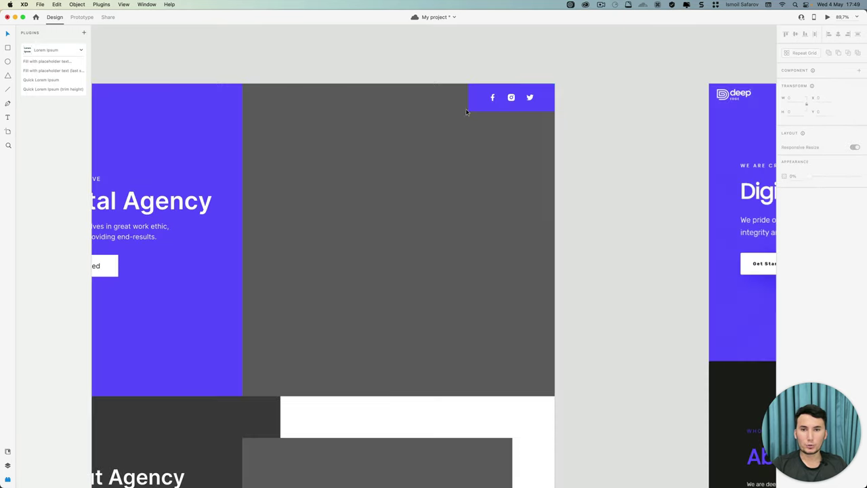
pyautogui.press('super+Tab')
# Search Unsplash for 'man' photos.
pyautogui.click(91, 19)
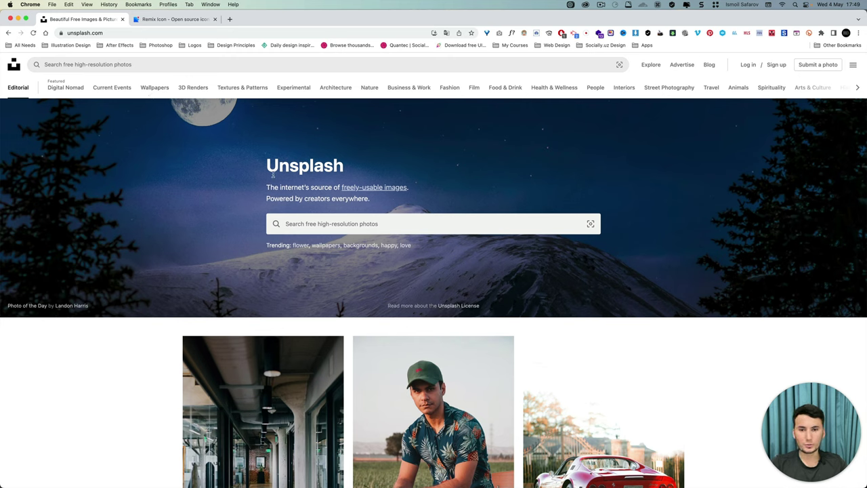
pyautogui.click(316, 217)
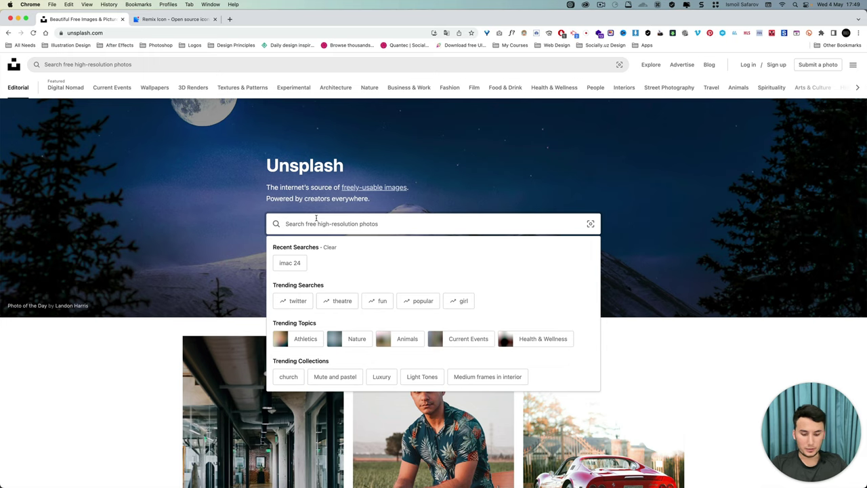
pyautogui.write('b')
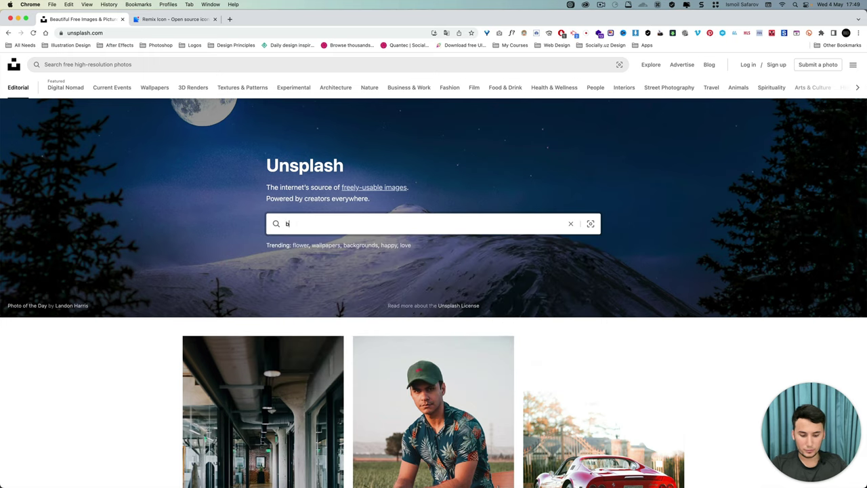
pyautogui.press('BackSpace')
pyautogui.press('BackSpace')
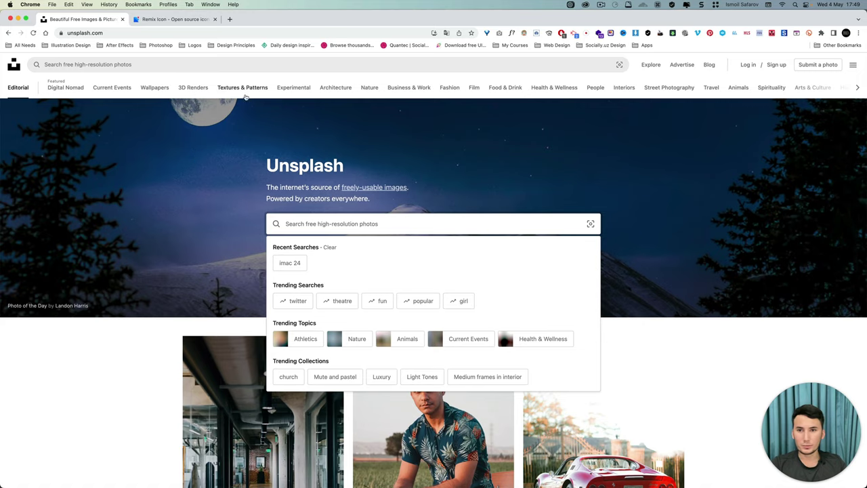
pyautogui.write('man')
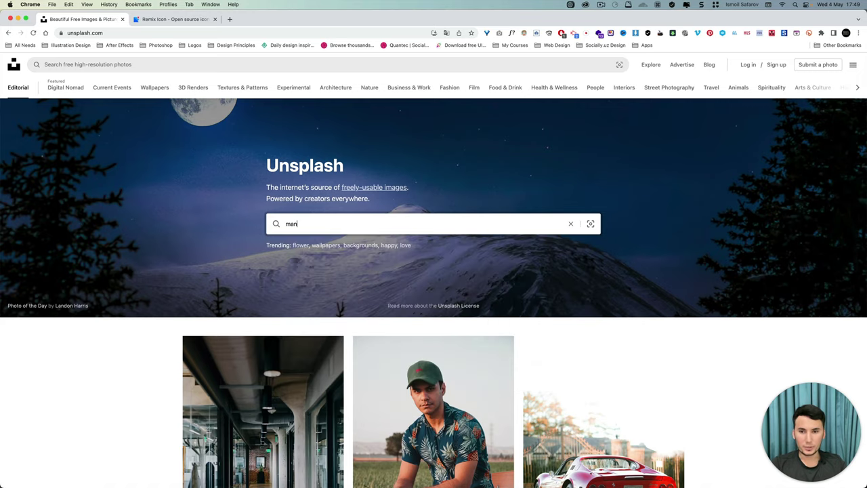
pyautogui.press('Return')
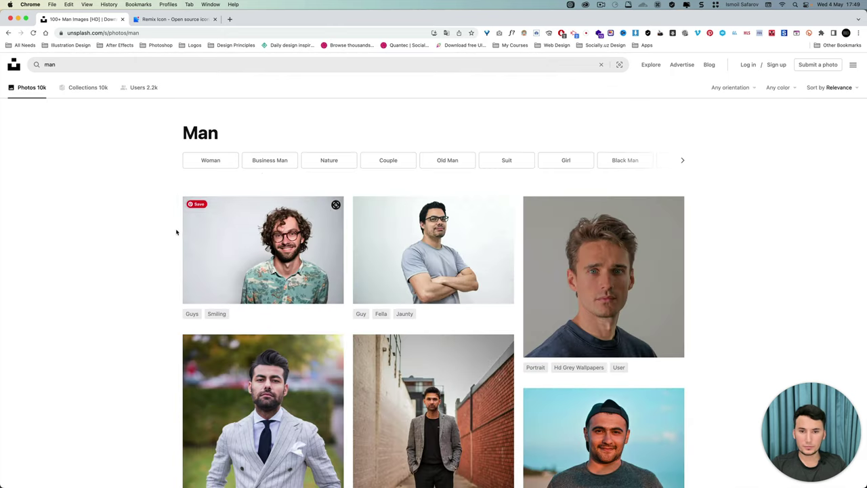
# Choose the smiling man-on-the-phone photo, download it free and copy the image.
pyautogui.scroll(-2, 177, 231)
pyautogui.scroll(-3, 177, 232)
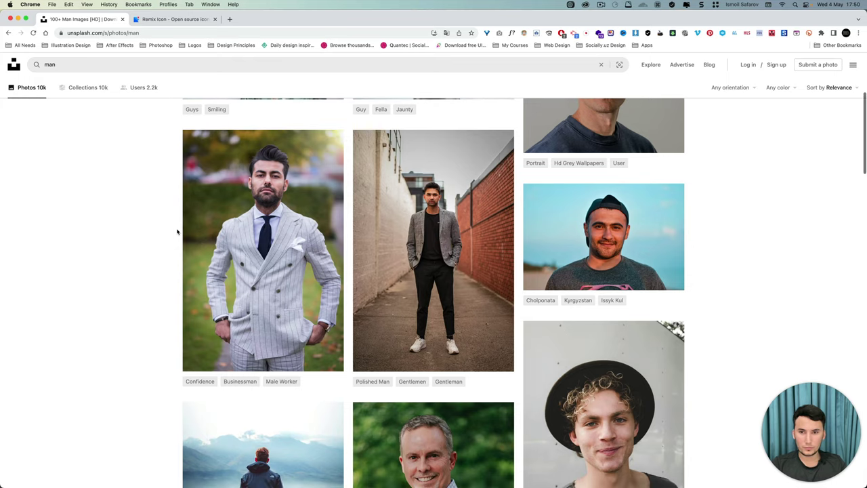
pyautogui.scroll(-1, 177, 232)
pyautogui.scroll(-2, 177, 232)
pyautogui.scroll(-3, 176, 232)
pyautogui.scroll(-3, 177, 232)
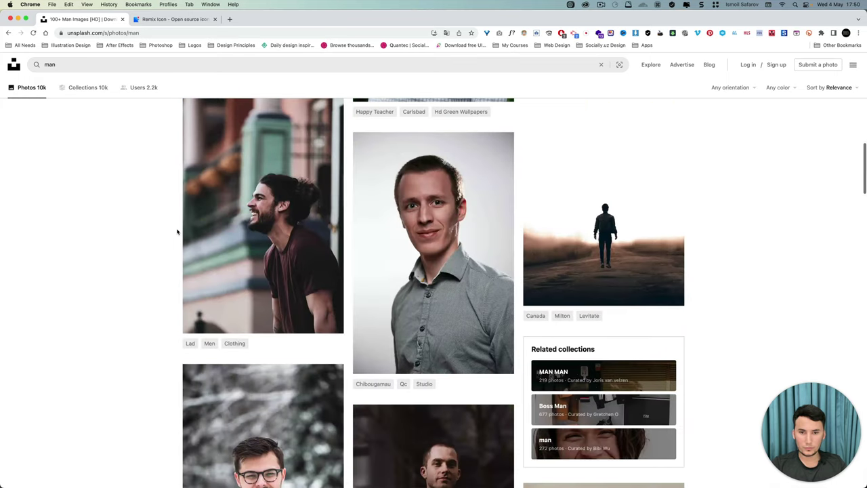
pyautogui.scroll(-2, 177, 232)
pyautogui.scroll(2, 177, 232)
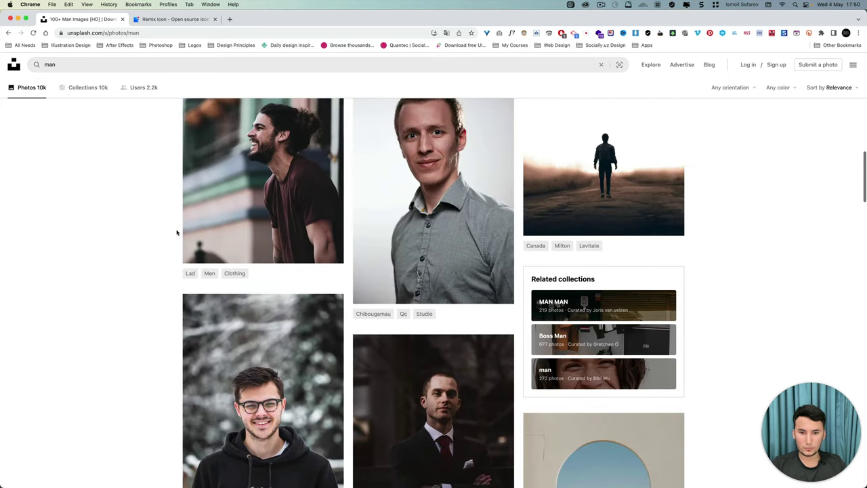
pyautogui.scroll(-1, 177, 232)
pyautogui.scroll(-2, 177, 232)
pyautogui.scroll(-1, 177, 232)
pyautogui.scroll(-3, 176, 231)
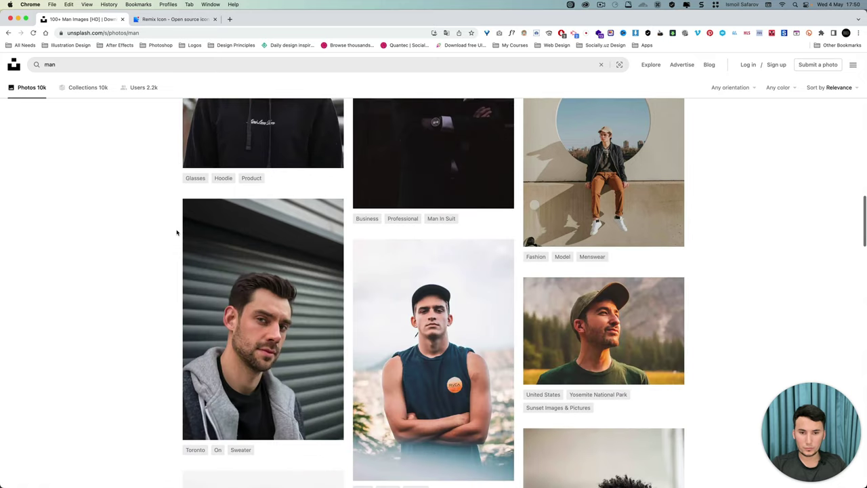
pyautogui.scroll(-2, 177, 231)
pyautogui.press('super+Tab')
pyautogui.press('super+Tab')
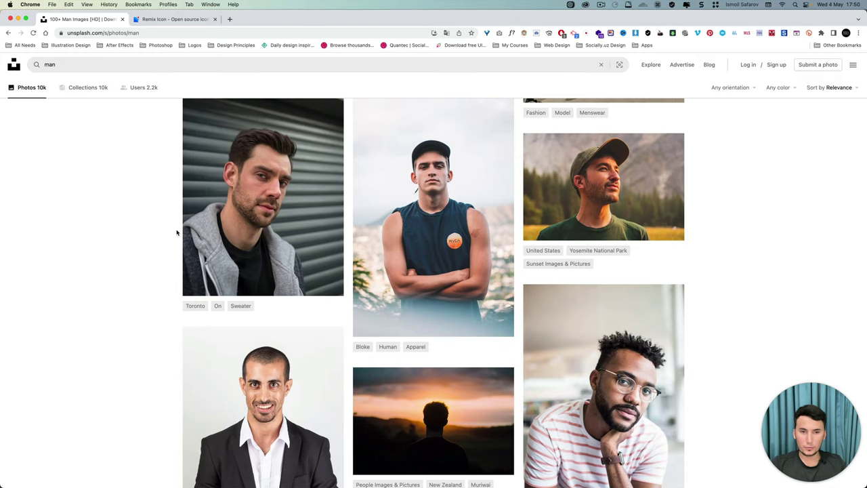
pyautogui.scroll(-1, 176, 231)
pyautogui.scroll(-2, 177, 232)
pyautogui.scroll(-3, 378, 288)
pyautogui.scroll(-3, 378, 288)
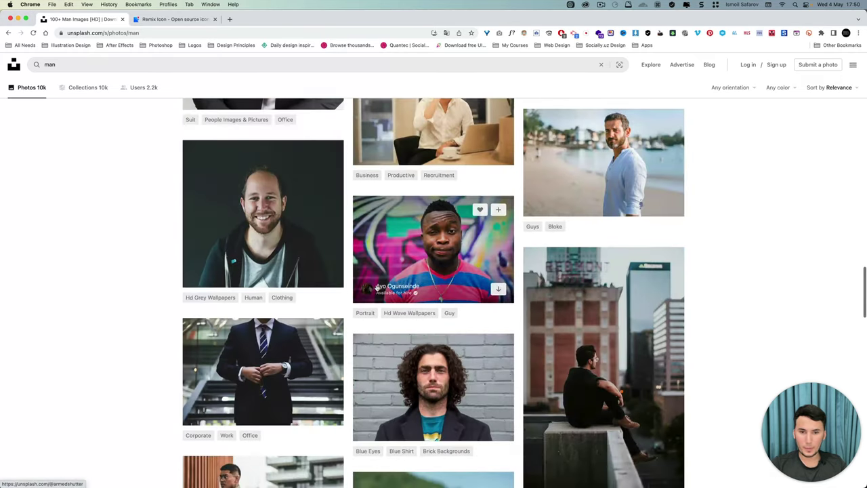
pyautogui.scroll(4, 377, 288)
pyautogui.scroll(-1, 376, 285)
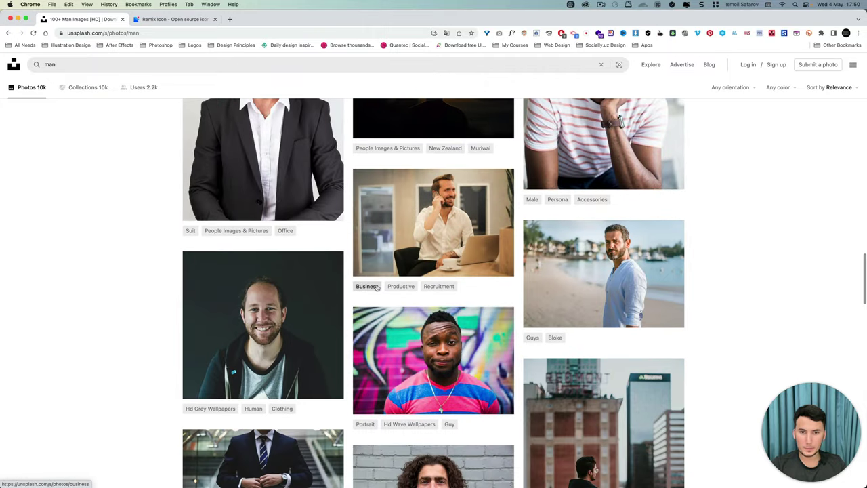
pyautogui.scroll(-5, 377, 288)
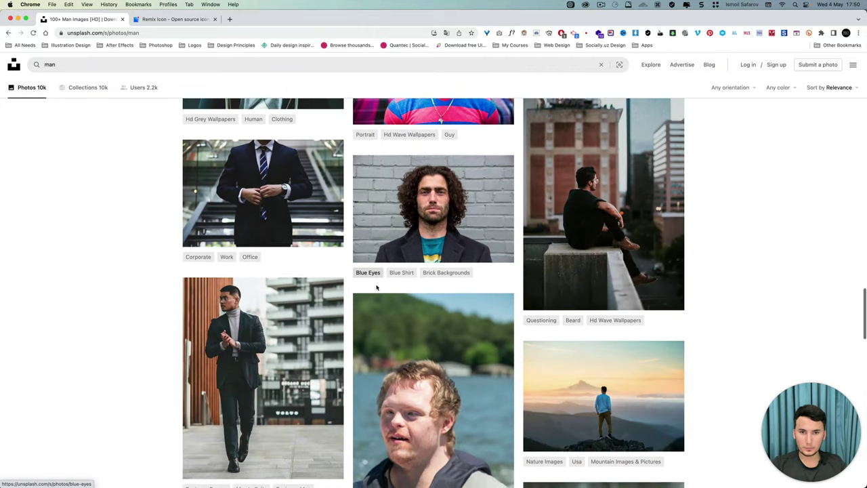
pyautogui.scroll(5, 378, 288)
pyautogui.click(455, 168)
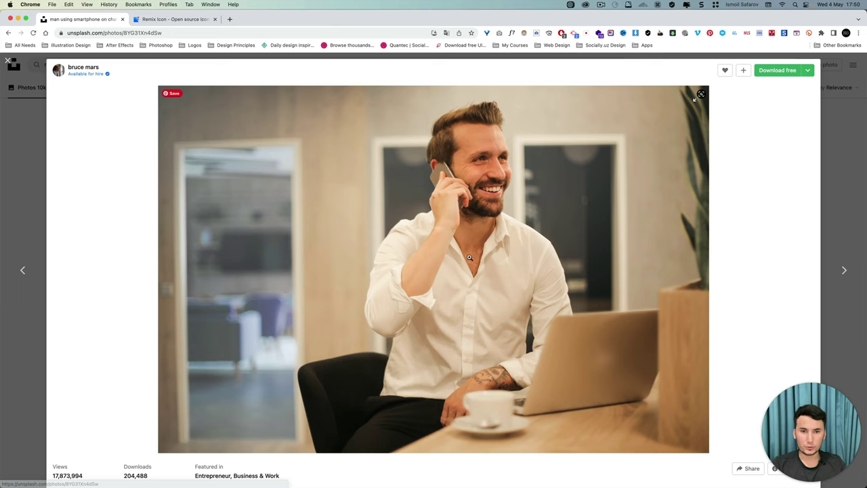
pyautogui.click(777, 71)
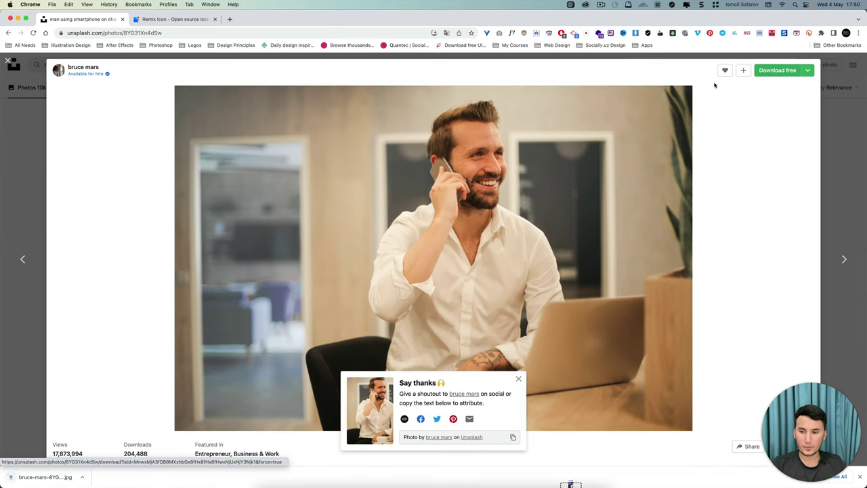
pyautogui.rightClick(439, 195)
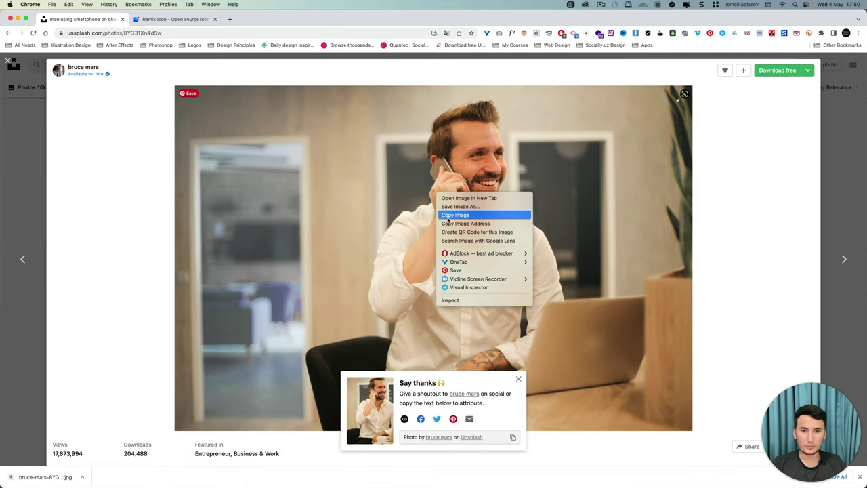
pyautogui.click(448, 214)
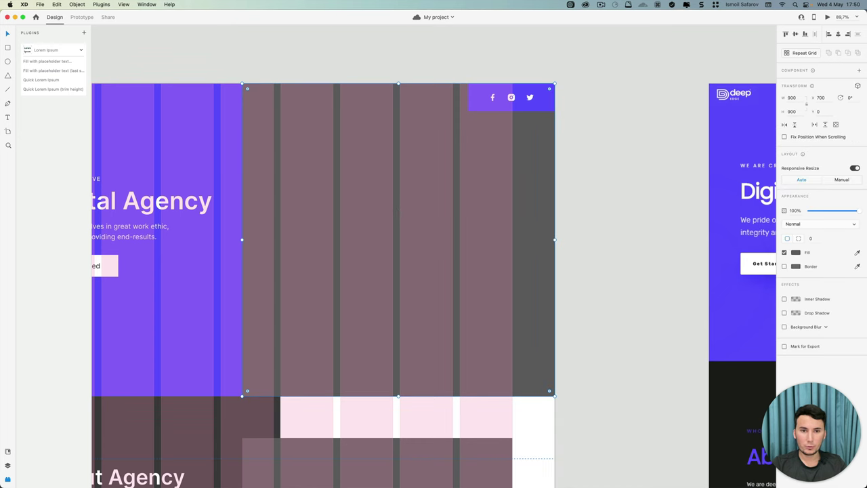
# Paste Appearance the copied man-on-phone photo into the hero image box beside Digital Agency.
pyautogui.press('super+v')
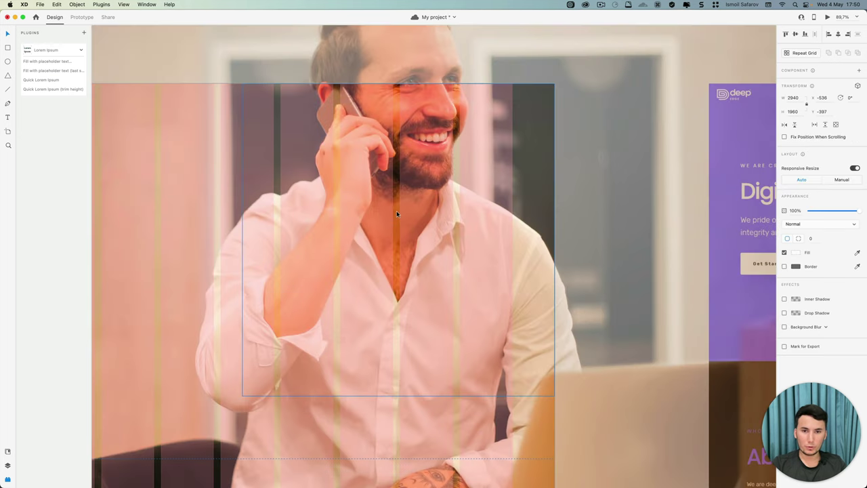
pyautogui.press('super+z')
pyautogui.rightClick(397, 215)
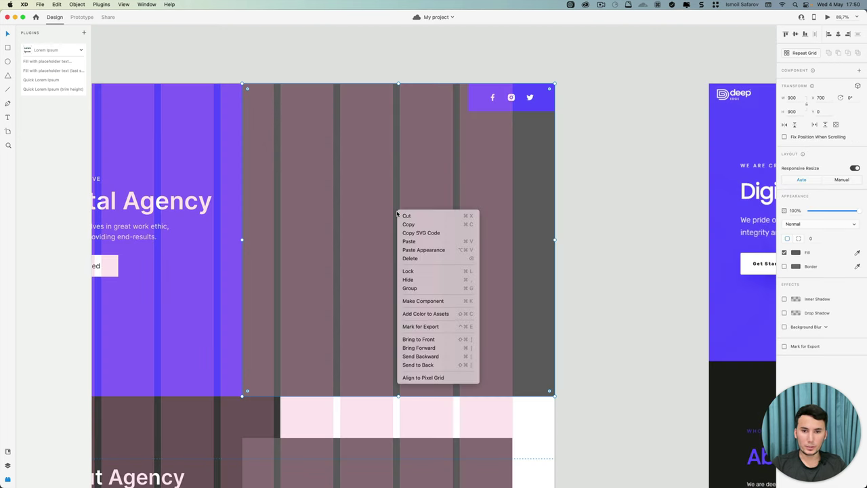
pyautogui.click(420, 250)
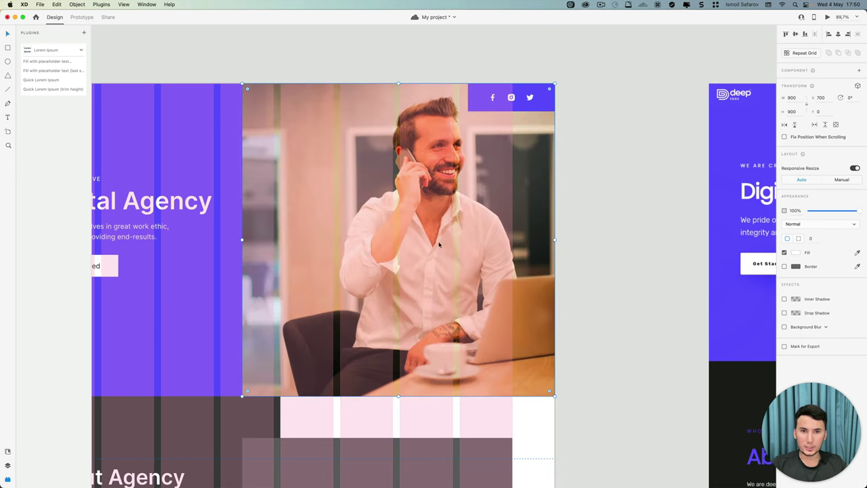
pyautogui.click(664, 202)
pyautogui.scroll(-5, 618, 194)
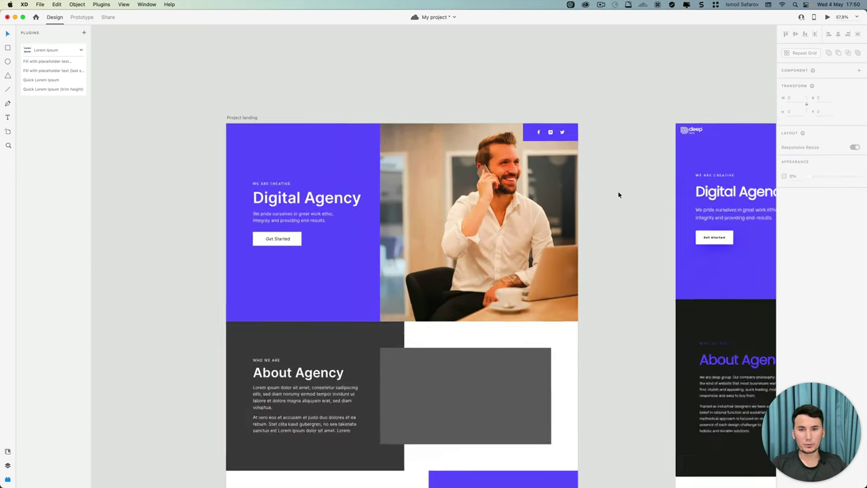
pyautogui.scroll(-1, 619, 195)
pyautogui.click(530, 198)
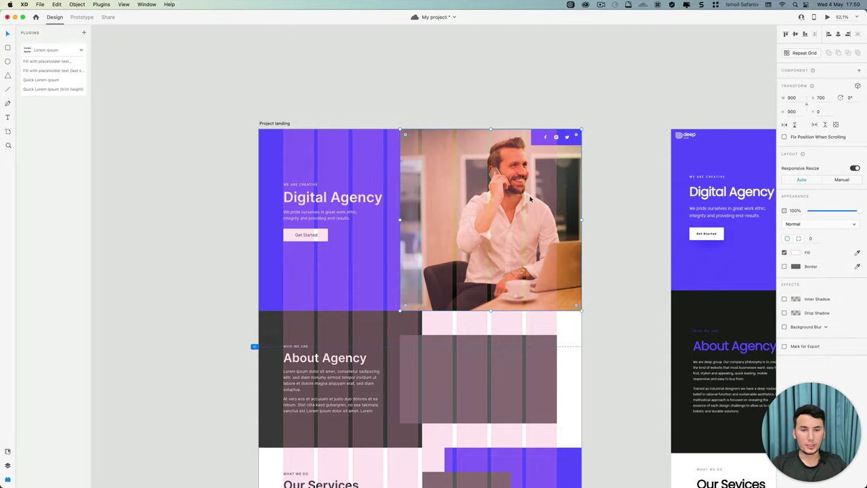
pyautogui.press('super+Tab')
pyautogui.press('super+Tab')
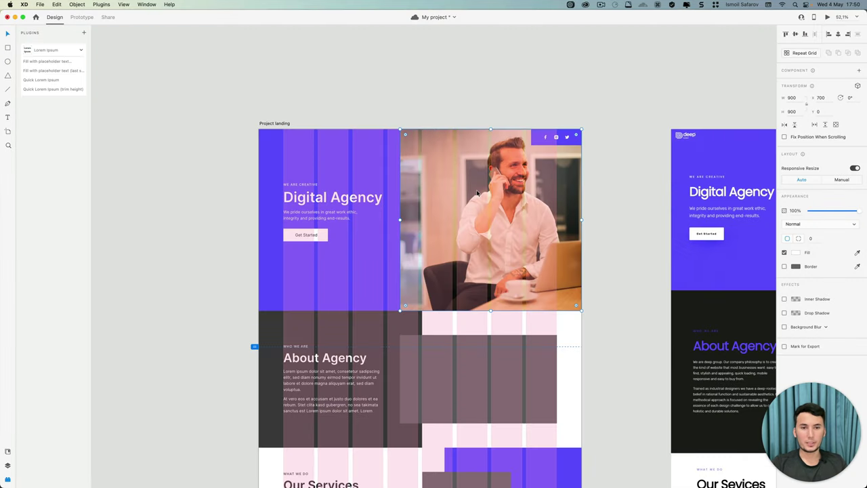
pyautogui.press('super+Tab')
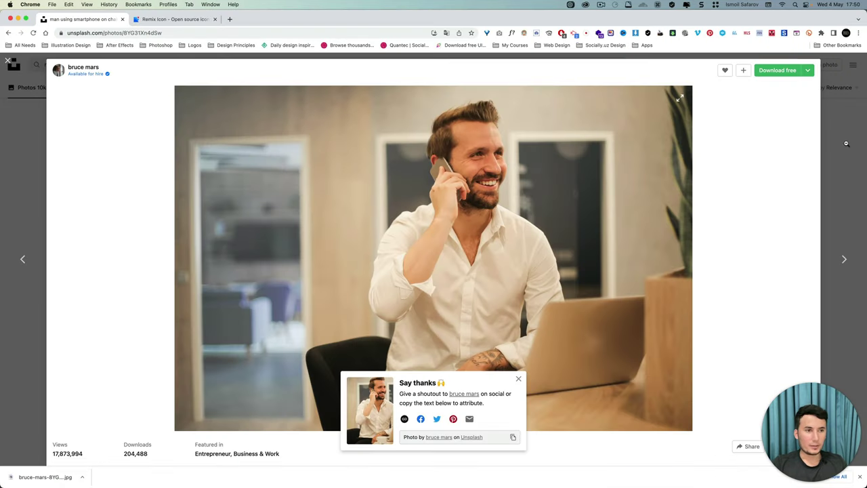
# Close the download and photo view, then bring up the 'Business Man' photo results.
pyautogui.click(861, 478)
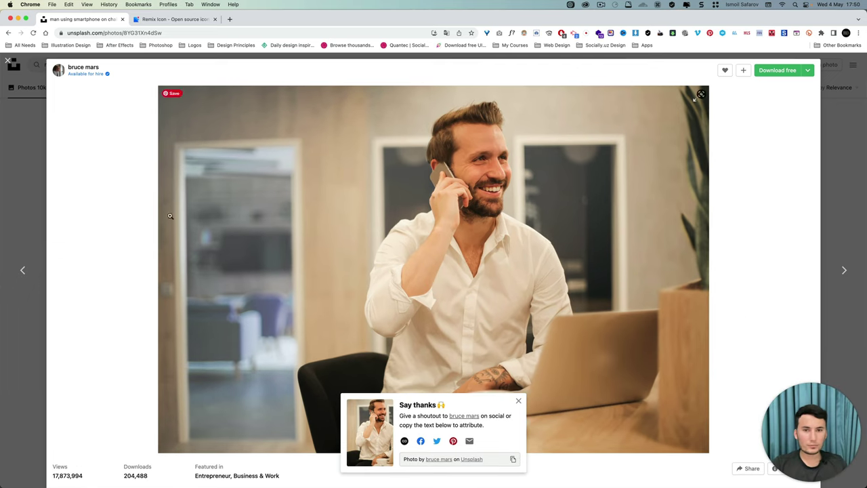
pyautogui.click(9, 111)
pyautogui.press('super+Tab')
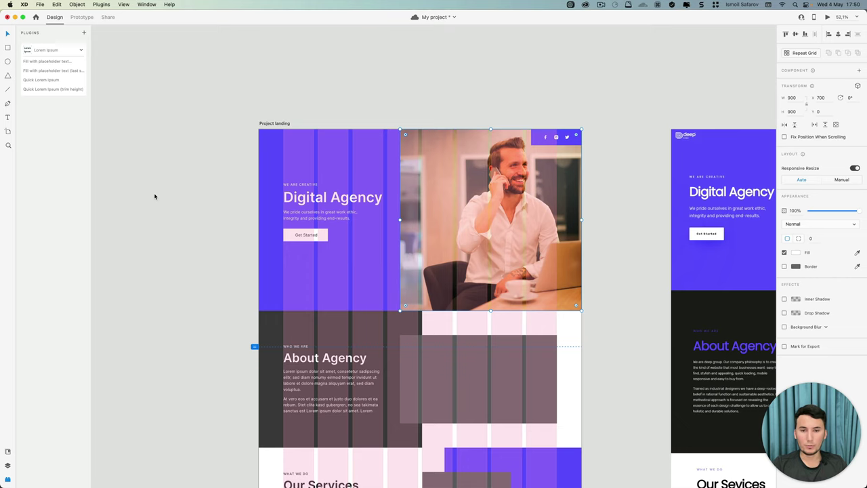
pyautogui.scroll(-4, 353, 255)
pyautogui.press('super+Tab')
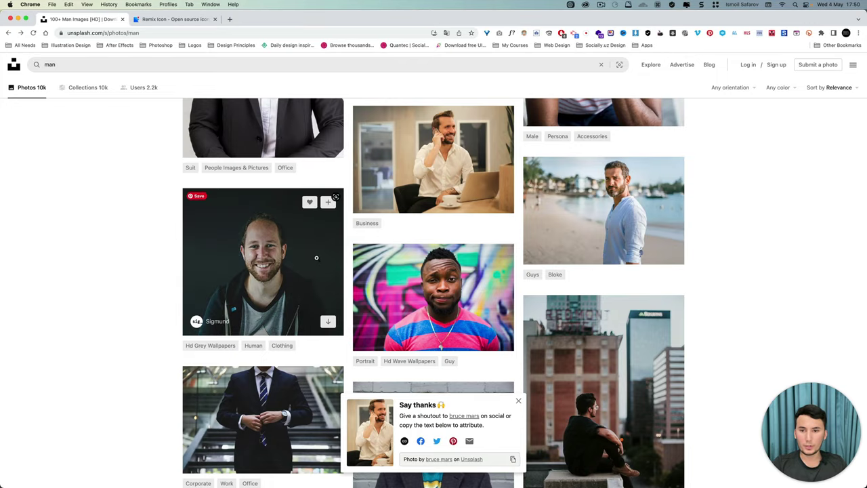
pyautogui.scroll(-10, 318, 258)
pyautogui.scroll(-1, 350, 188)
pyautogui.scroll(5, 225, 124)
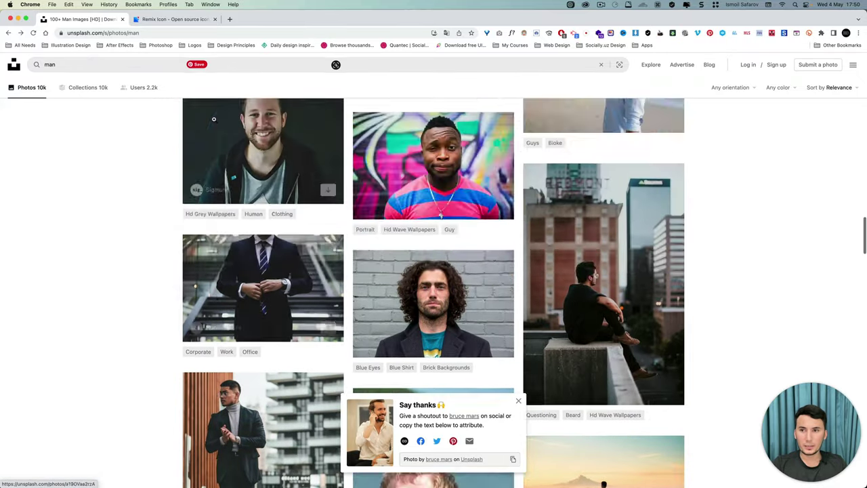
pyautogui.scroll(5, 225, 123)
pyautogui.scroll(5, 226, 123)
pyautogui.scroll(3, 226, 123)
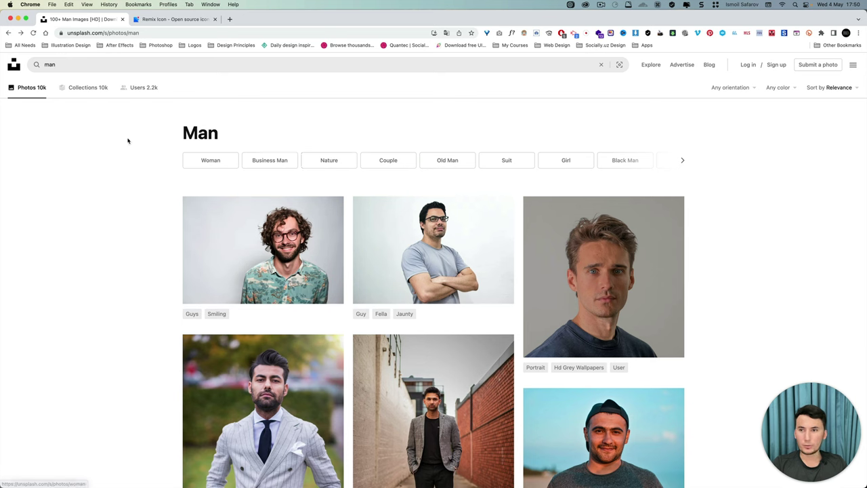
pyautogui.click(269, 161)
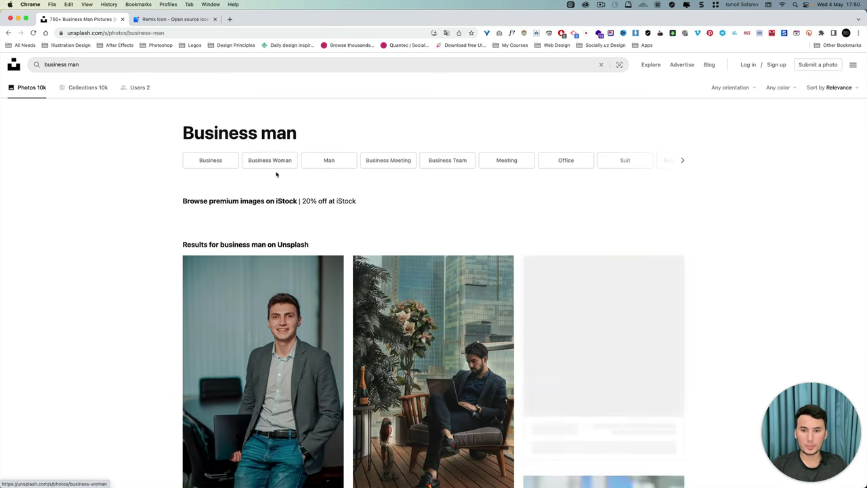
pyautogui.scroll(-3, 286, 170)
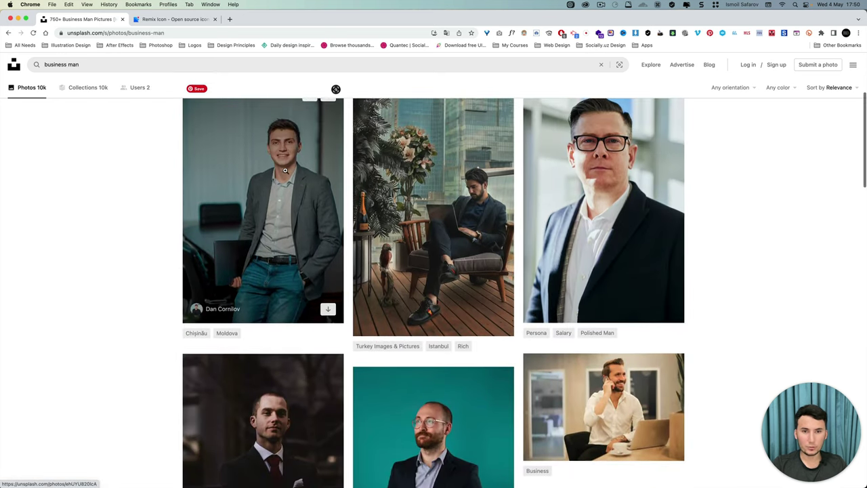
pyautogui.scroll(1, 407, 203)
# Copy the man-with-laptop photo and paste it in place of the hero image.
pyautogui.click(465, 224)
pyautogui.rightClick(464, 224)
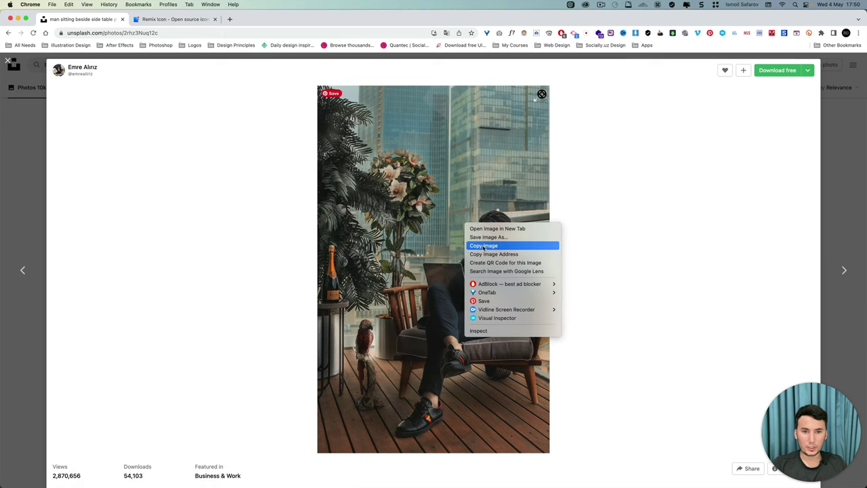
pyautogui.click(483, 245)
pyautogui.press('super+Tab')
pyautogui.rightClick(482, 151)
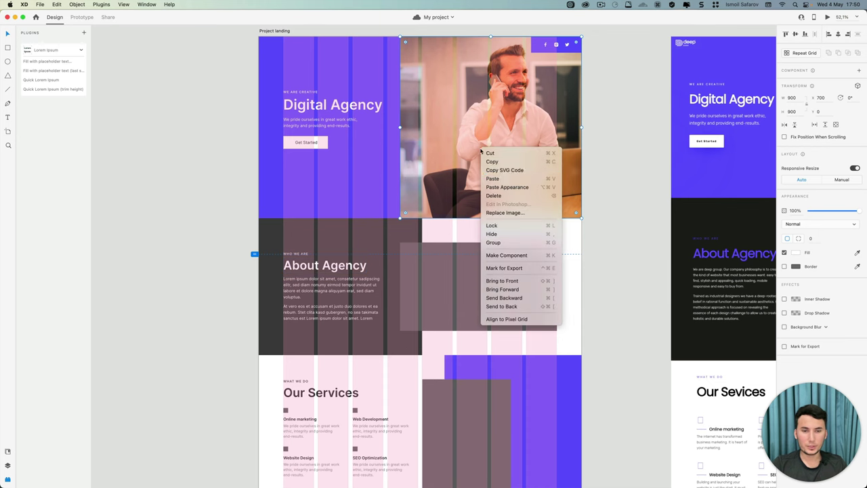
pyautogui.click(498, 186)
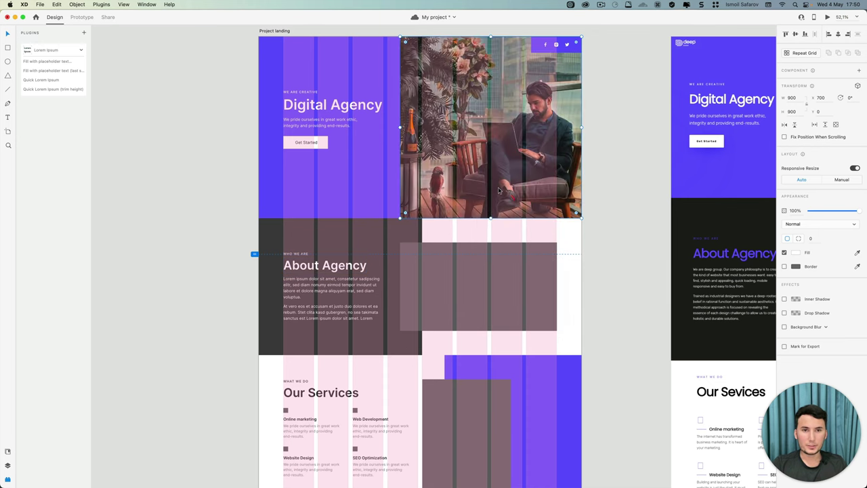
pyautogui.click(605, 185)
pyautogui.scroll(-1, 601, 195)
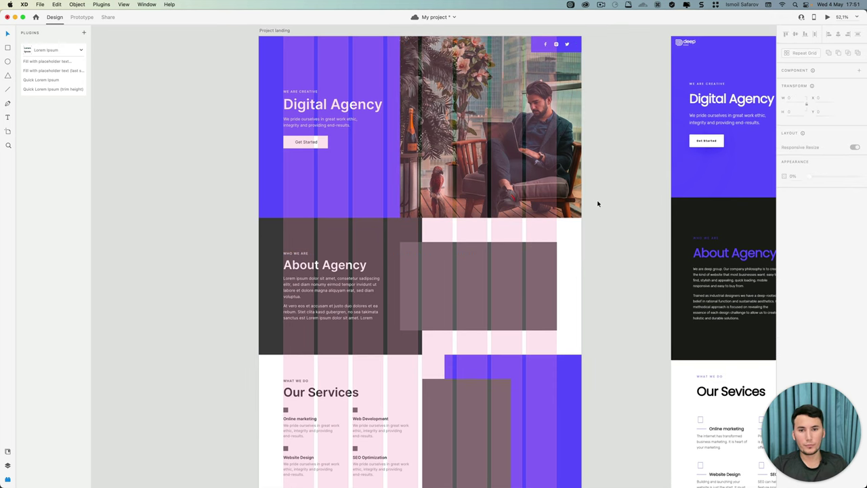
pyautogui.press('super+Tab')
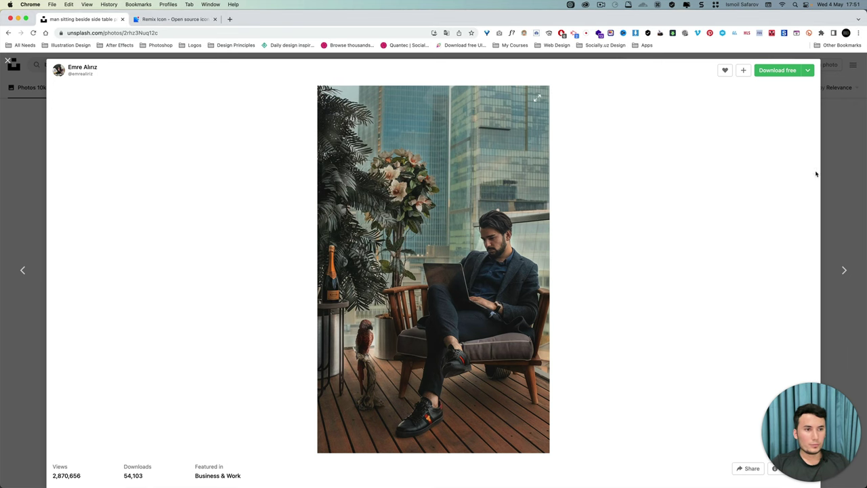
# Search Unsplash for 'working' photos, correcting the misspelled search term.
pyautogui.click(852, 158)
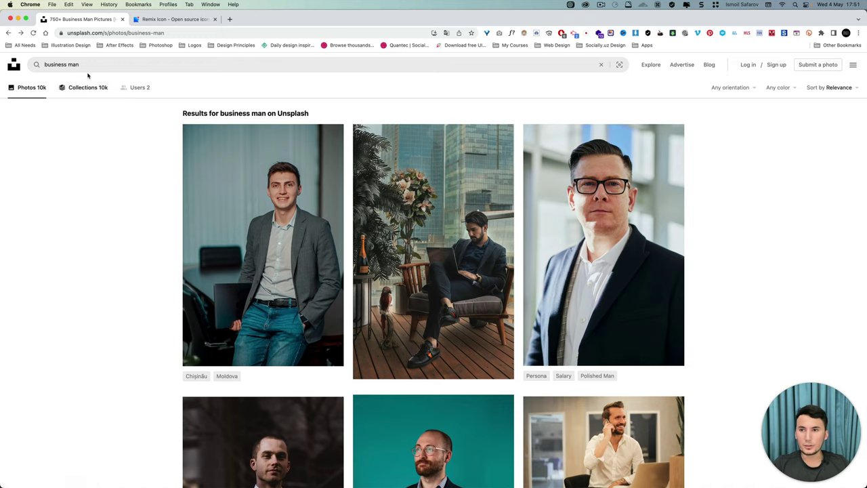
pyautogui.click(61, 64)
pyautogui.write('wwo')
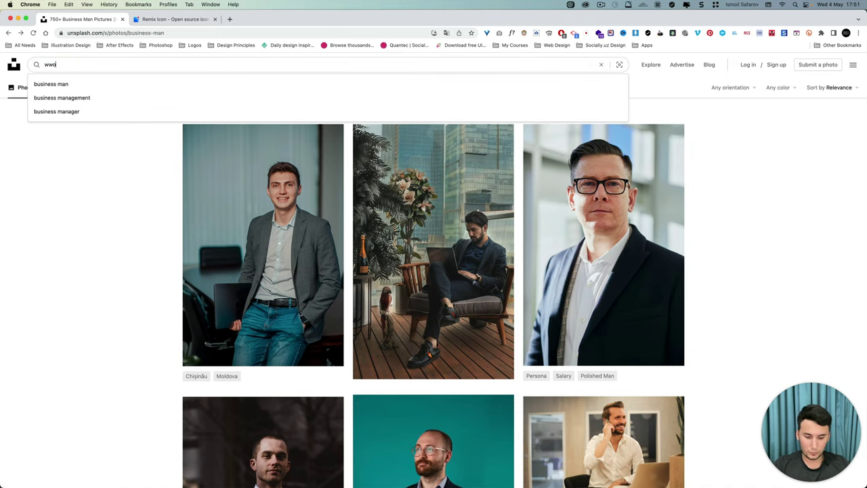
pyautogui.write('ring')
pyautogui.press('Return')
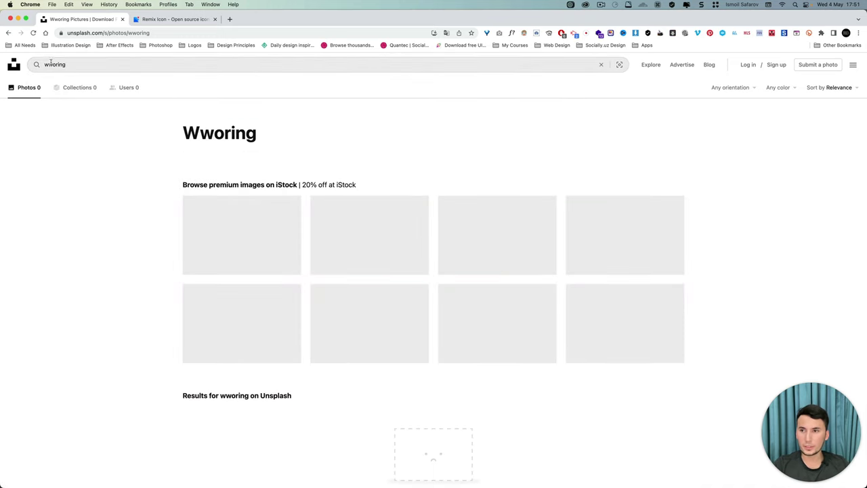
pyautogui.click(45, 64)
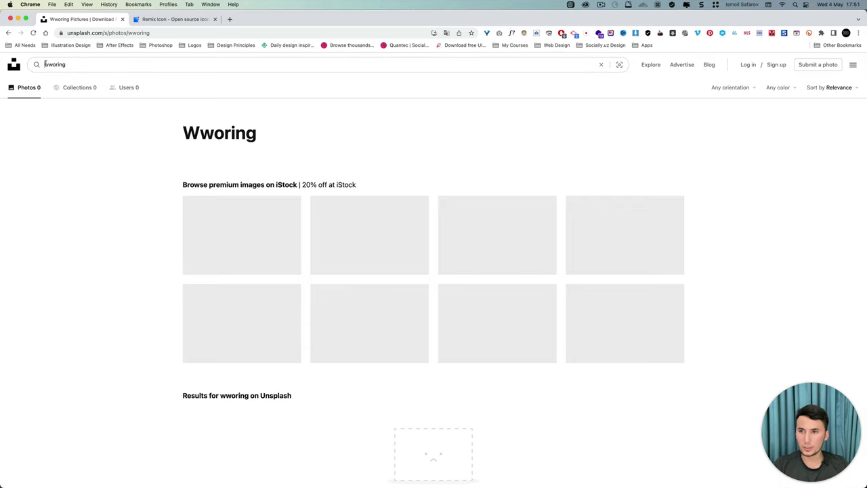
pyautogui.press('BackSpace')
pyautogui.press('Return')
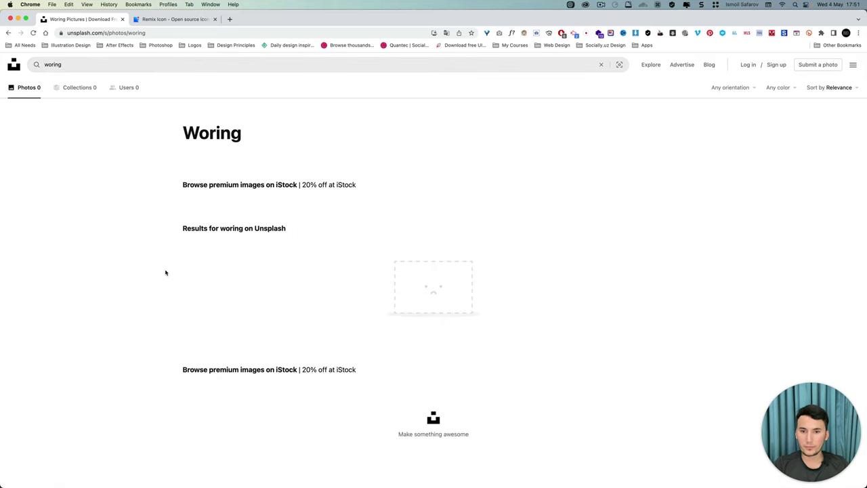
pyautogui.click(29, 63)
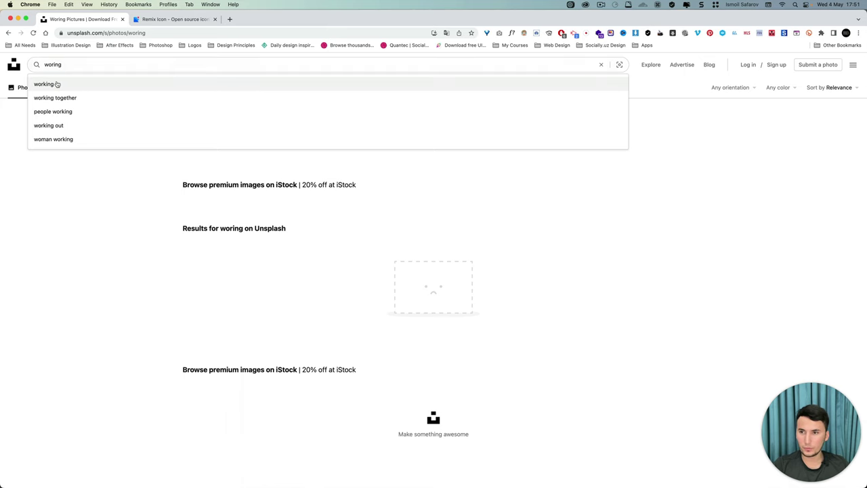
pyautogui.click(54, 84)
# Open the overhead photo of hands typing on a laptop beside a plant and copy it.
pyautogui.scroll(-3, 182, 219)
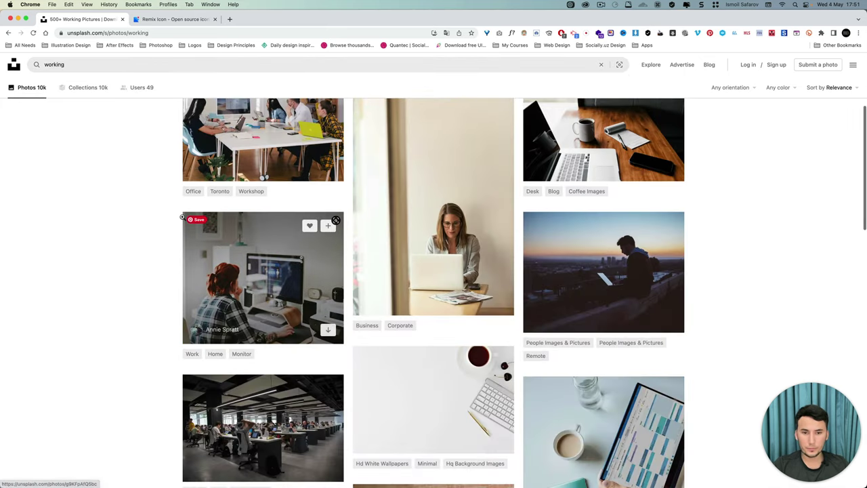
pyautogui.scroll(2, 182, 218)
pyautogui.scroll(-5, 182, 217)
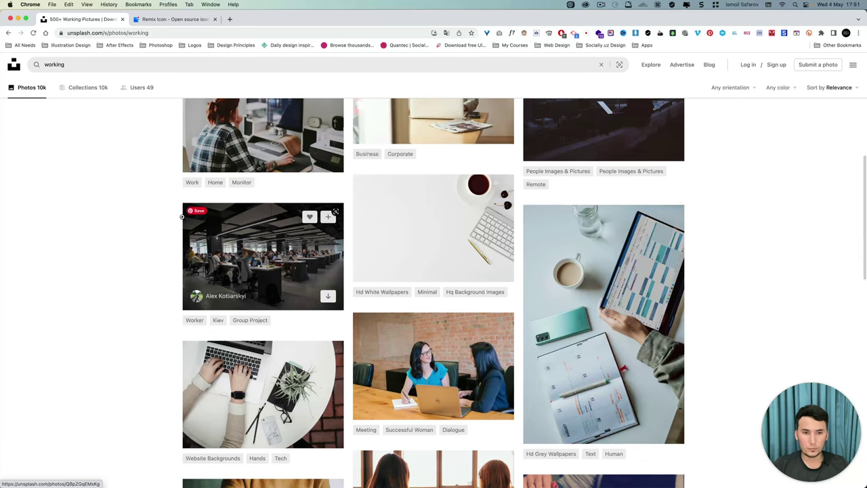
pyautogui.scroll(-1, 182, 217)
pyautogui.scroll(-1, 183, 217)
pyautogui.scroll(-1, 183, 217)
pyautogui.scroll(-1, 182, 217)
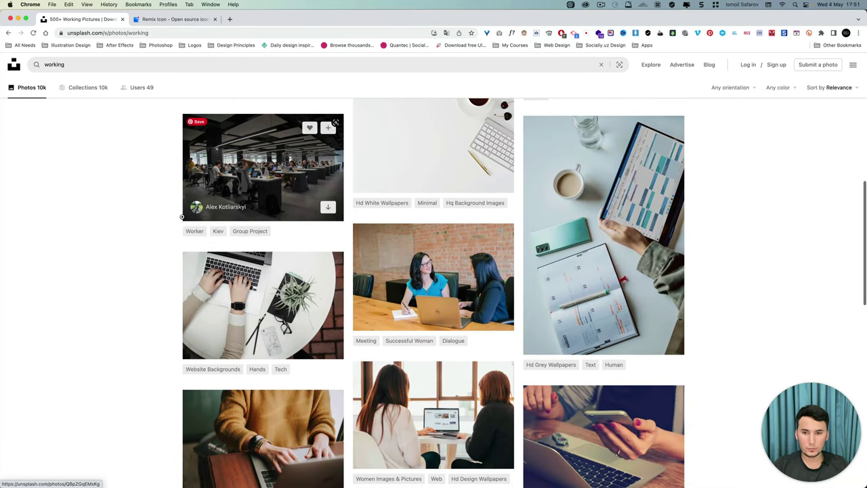
pyautogui.click(250, 304)
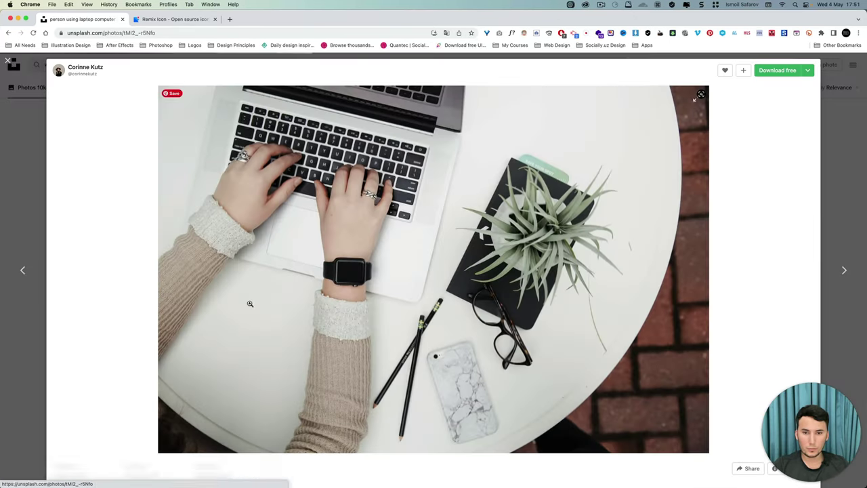
pyautogui.rightClick(417, 254)
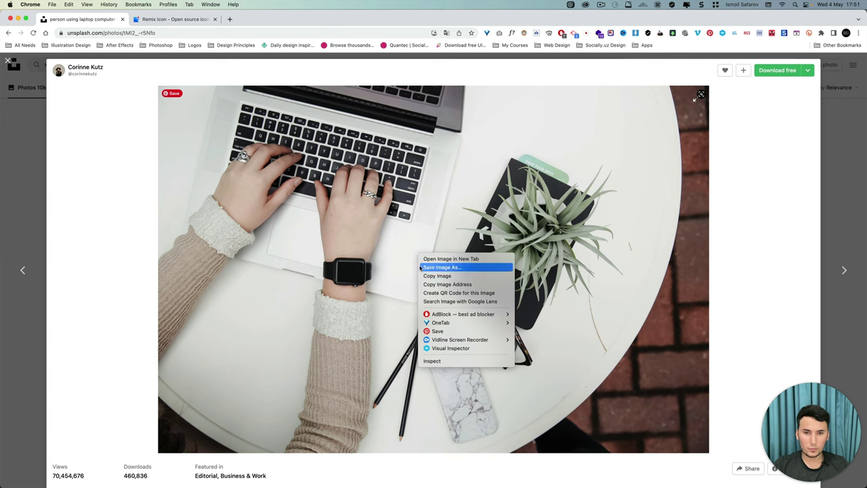
pyautogui.click(425, 275)
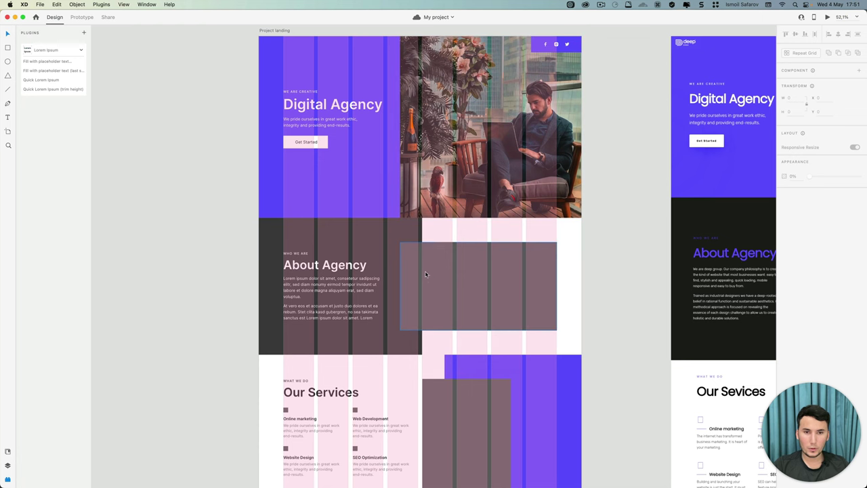
# Paste the copied laptop photo as the About Agency image box's fill via Paste Appearance.
pyautogui.rightClick(461, 276)
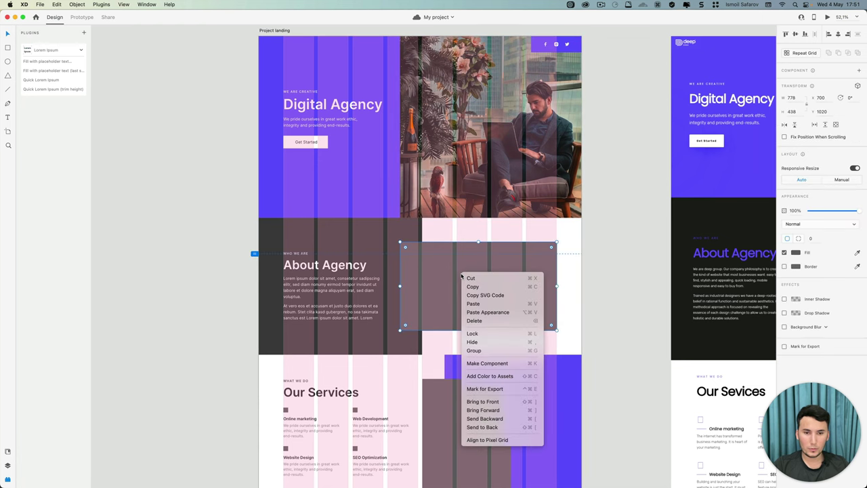
pyautogui.click(467, 312)
pyautogui.scroll(-2, 226, 242)
pyautogui.scroll(-3, 219, 238)
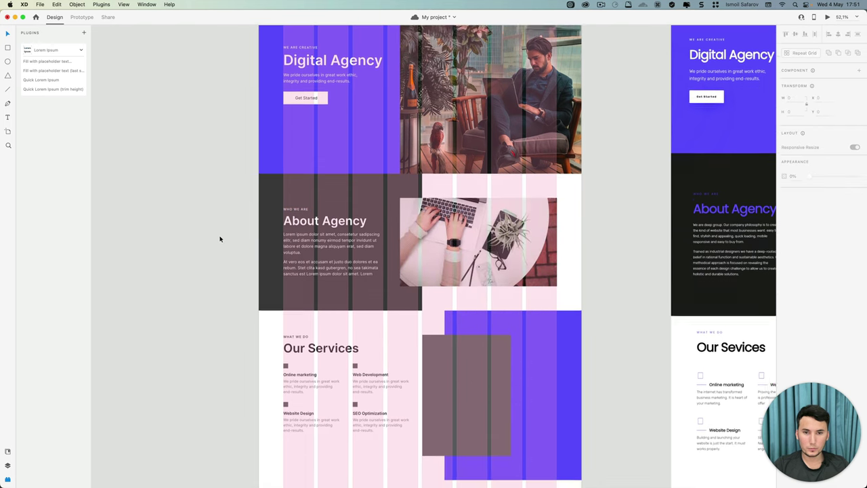
pyautogui.scroll(-3, 220, 238)
pyautogui.scroll(-2, 220, 239)
pyautogui.scroll(-1, 220, 239)
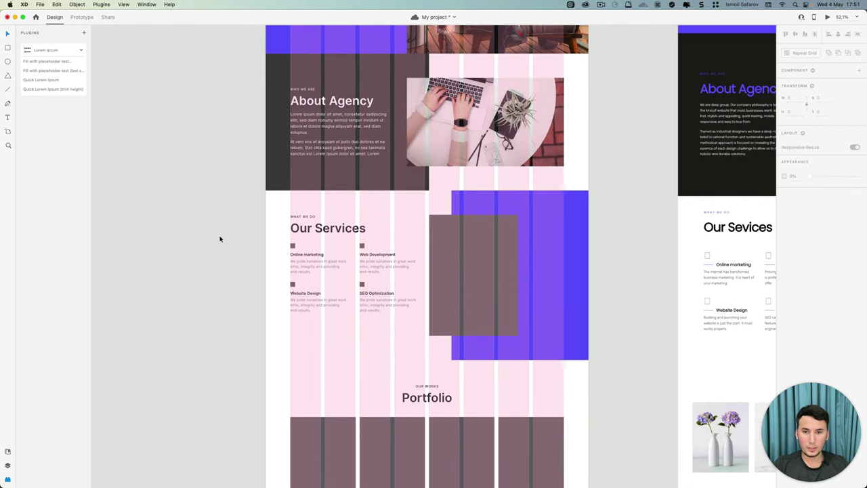
# Close the enlarged Unsplash photo view in Chrome.
pyautogui.hscroll(1, 219, 239)
pyautogui.hscroll(2, 220, 239)
pyautogui.hscroll(3, 219, 238)
pyautogui.hscroll(-2, 220, 238)
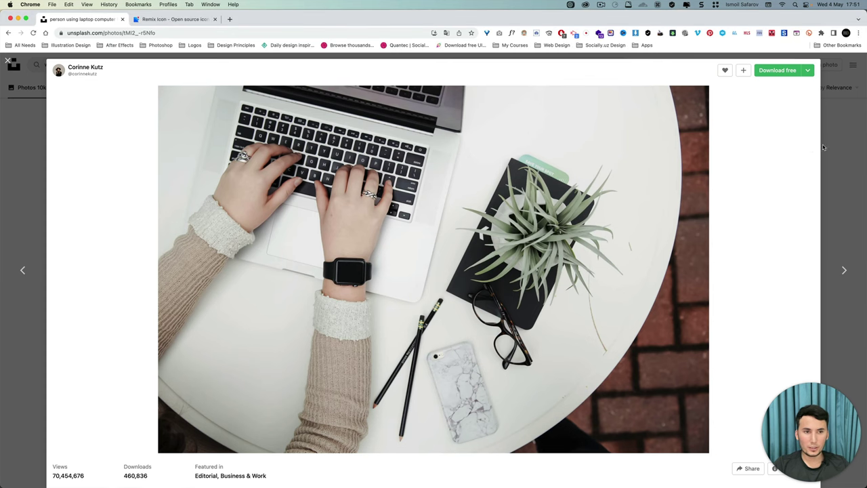
pyautogui.press('Escape')
# Return to the Unsplash 'business man' results and load more photos.
pyautogui.hscroll(-5, 179, 138)
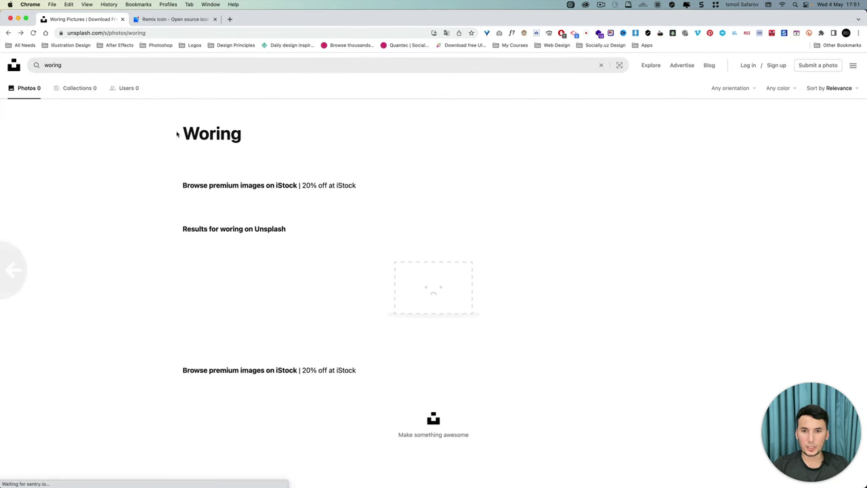
pyautogui.hscroll(-5, 180, 139)
pyautogui.hscroll(-5, 181, 139)
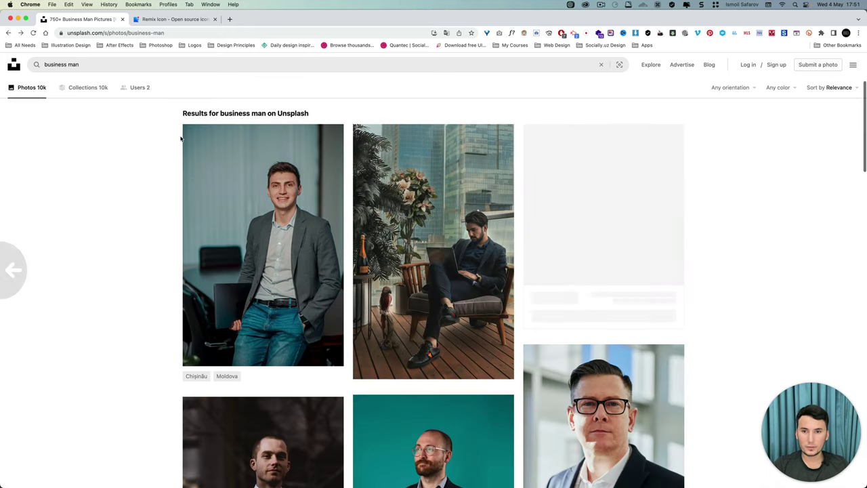
pyautogui.scroll(-4, 186, 145)
pyautogui.scroll(-2, 192, 154)
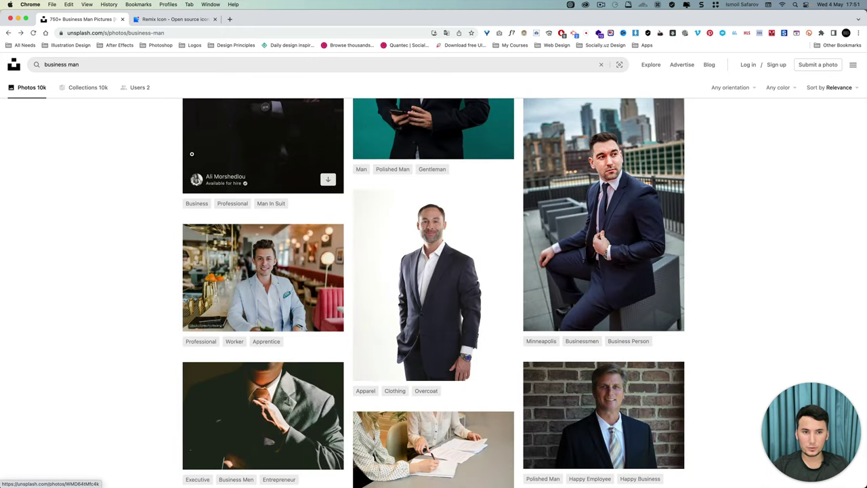
pyautogui.scroll(-3, 192, 154)
pyautogui.scroll(-3, 192, 154)
pyautogui.scroll(-3, 192, 155)
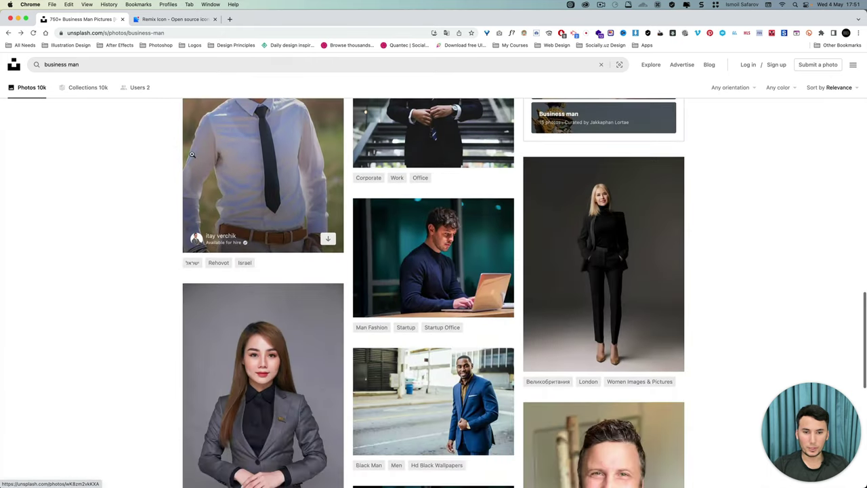
pyautogui.scroll(-2, 436, 288)
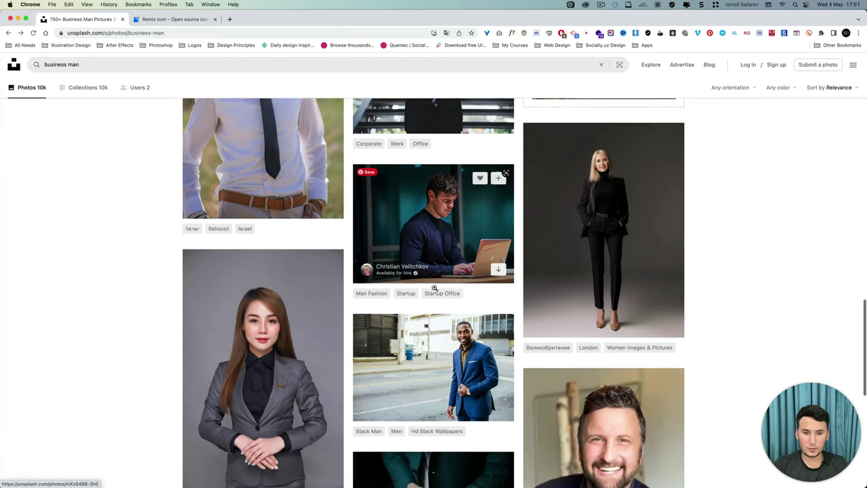
pyautogui.scroll(-6, 435, 294)
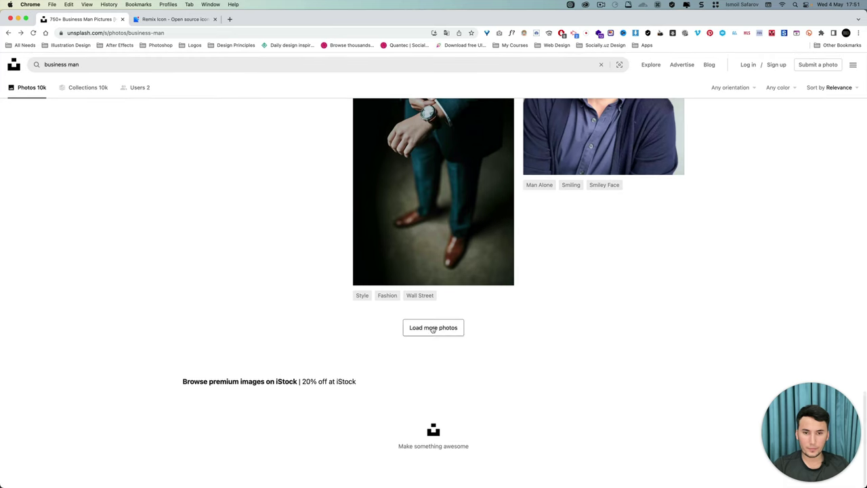
pyautogui.click(433, 322)
# Open the photo of a suited man leaning on a stair railing and copy it.
pyautogui.scroll(-3, 431, 317)
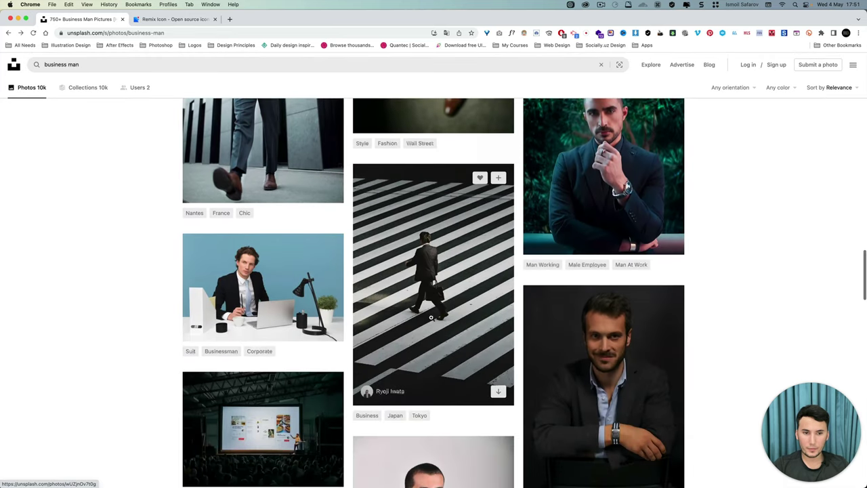
pyautogui.scroll(-2, 431, 322)
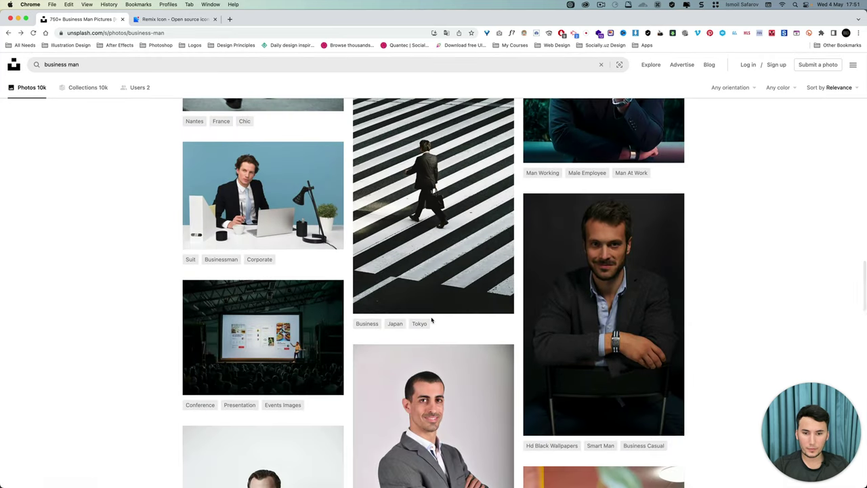
pyautogui.scroll(-4, 432, 321)
pyautogui.scroll(3, 431, 319)
pyautogui.scroll(5, 431, 318)
pyautogui.scroll(3, 431, 317)
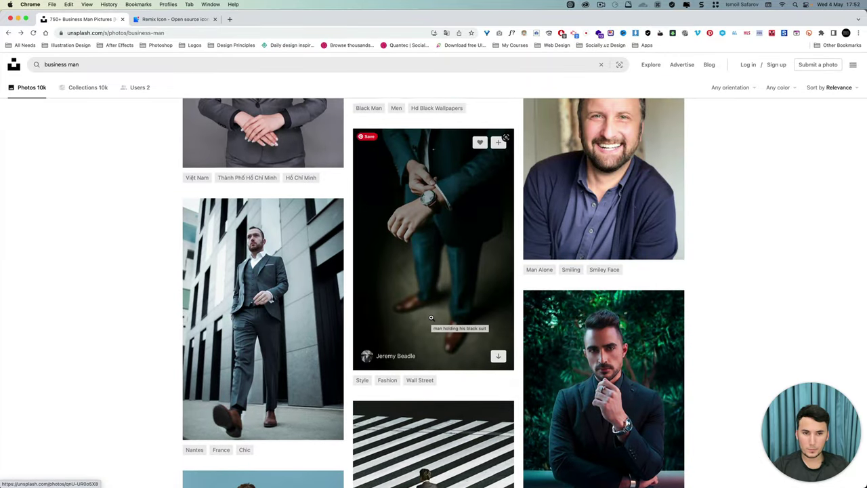
pyautogui.scroll(-1, 431, 318)
pyautogui.scroll(-5, 432, 320)
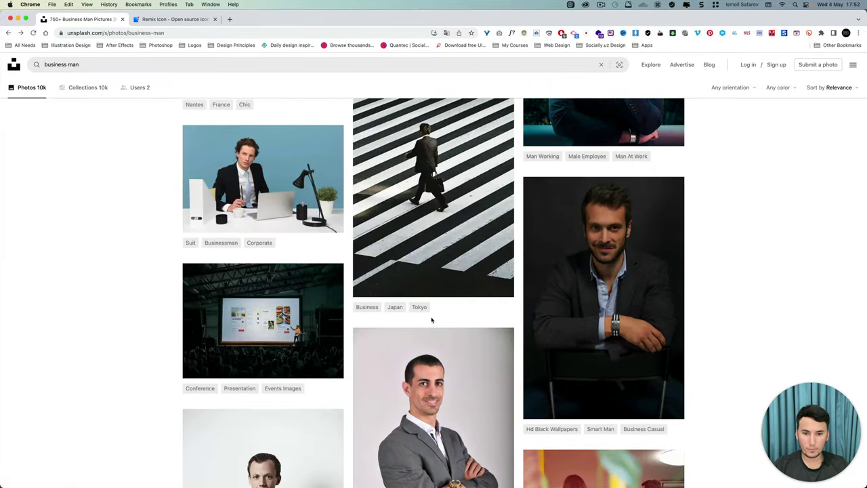
pyautogui.scroll(1, 431, 320)
pyautogui.scroll(4, 437, 320)
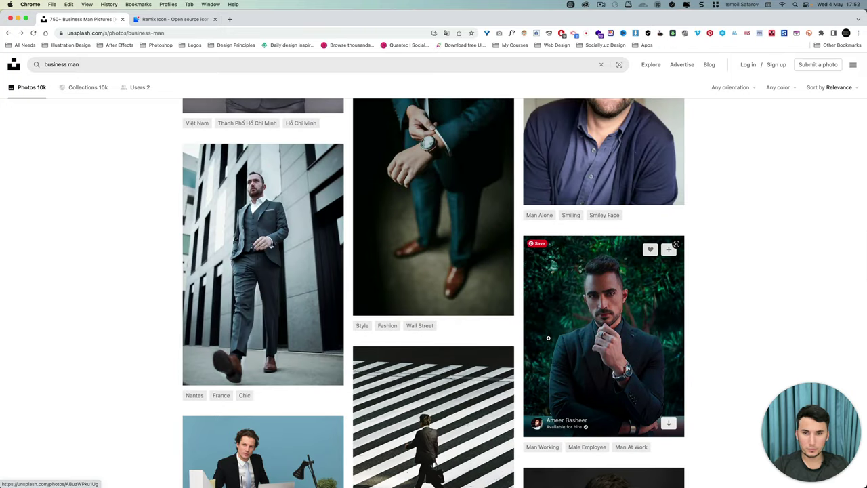
pyautogui.scroll(-5, 549, 338)
pyautogui.scroll(-3, 549, 340)
pyautogui.scroll(-1, 549, 341)
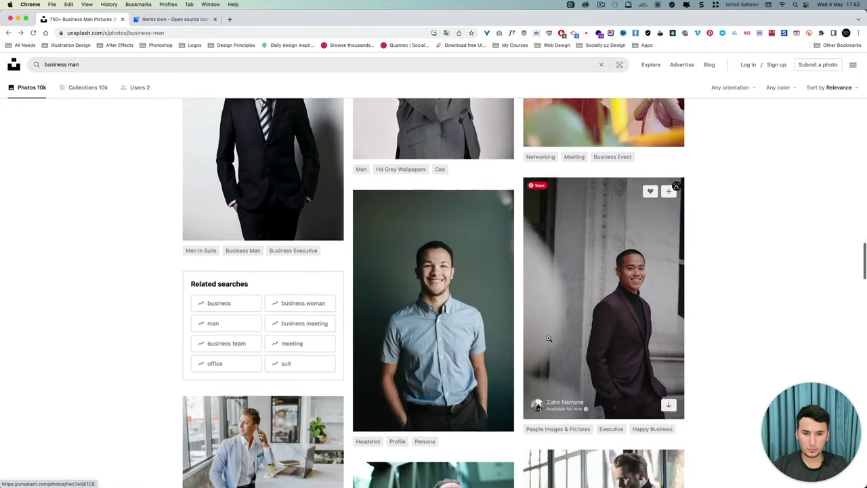
pyautogui.scroll(-1, 549, 342)
pyautogui.scroll(-3, 549, 341)
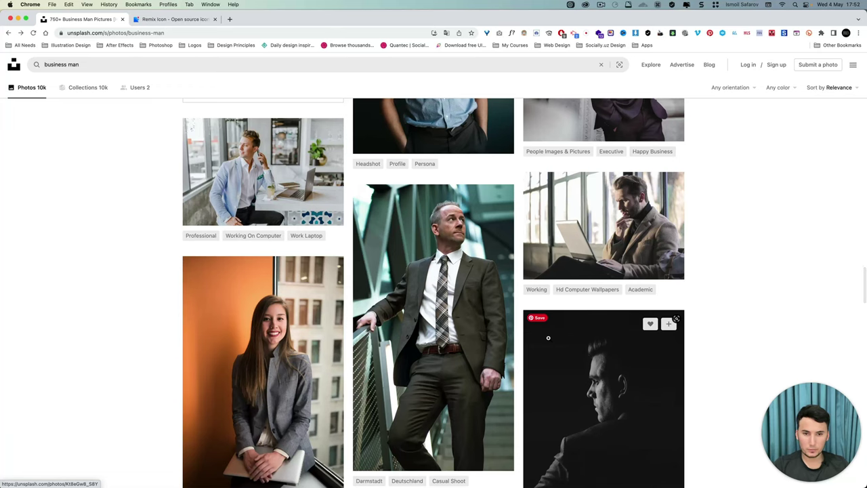
pyautogui.click(435, 238)
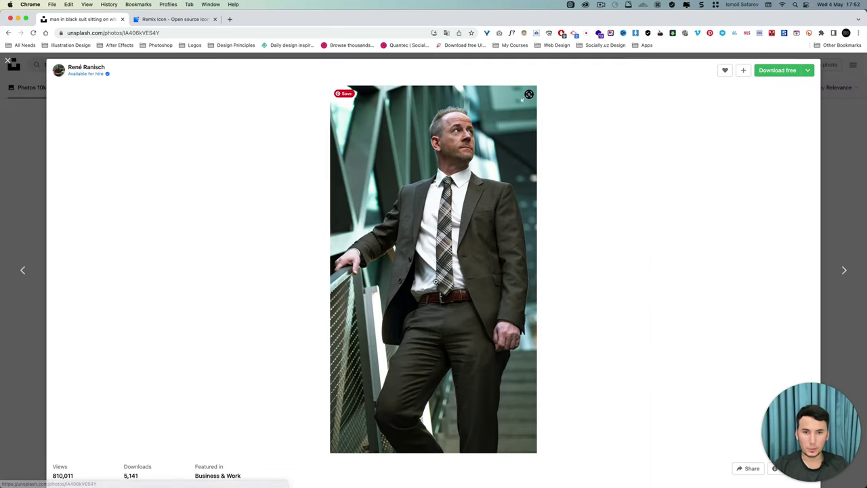
pyautogui.rightClick(435, 225)
pyautogui.click(452, 247)
pyautogui.press('super+Tab')
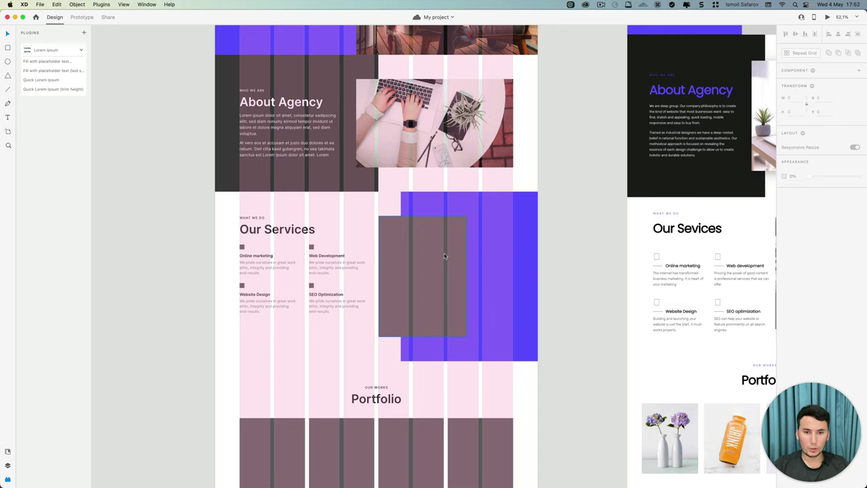
pyautogui.click(438, 259)
pyautogui.rightClick(438, 259)
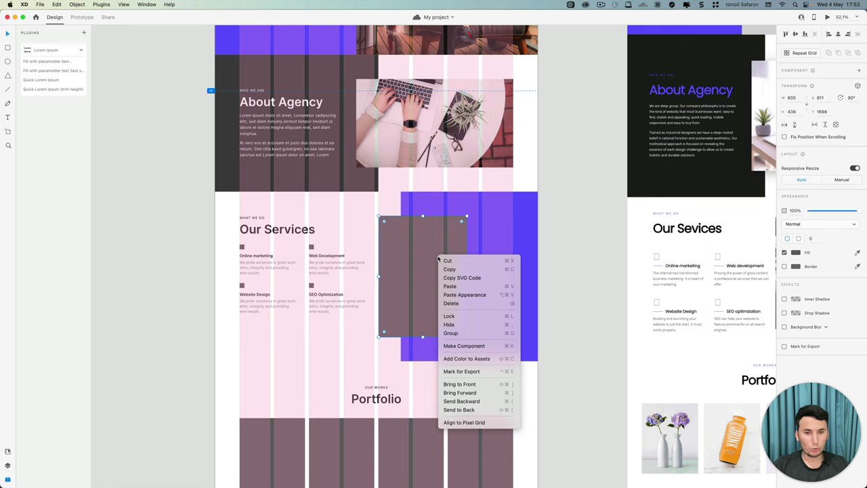
pyautogui.click(494, 296)
pyautogui.click(431, 293)
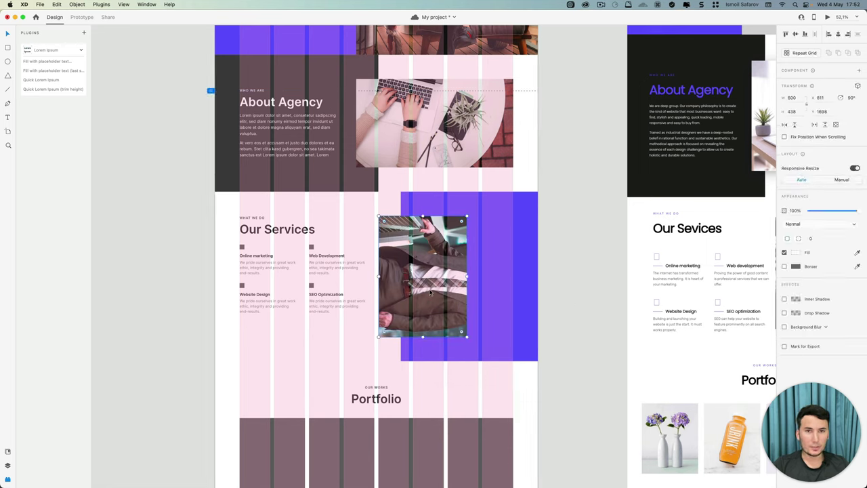
pyautogui.doubleClick(431, 293)
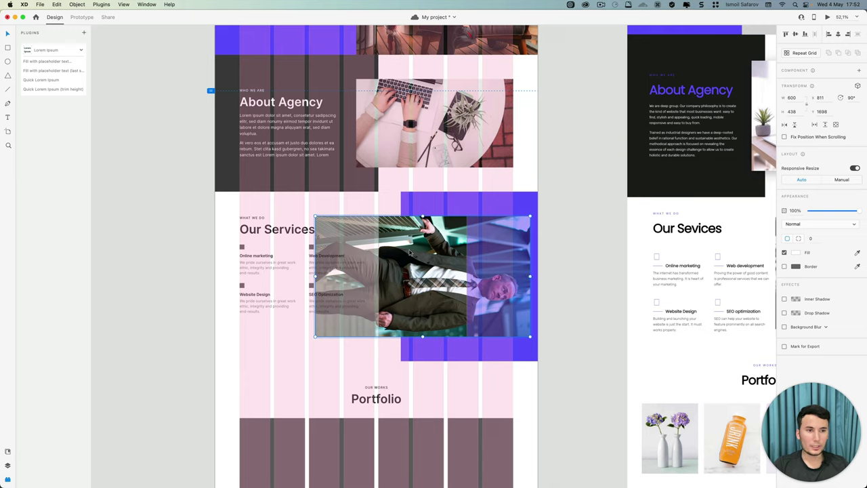
pyautogui.press('super+z')
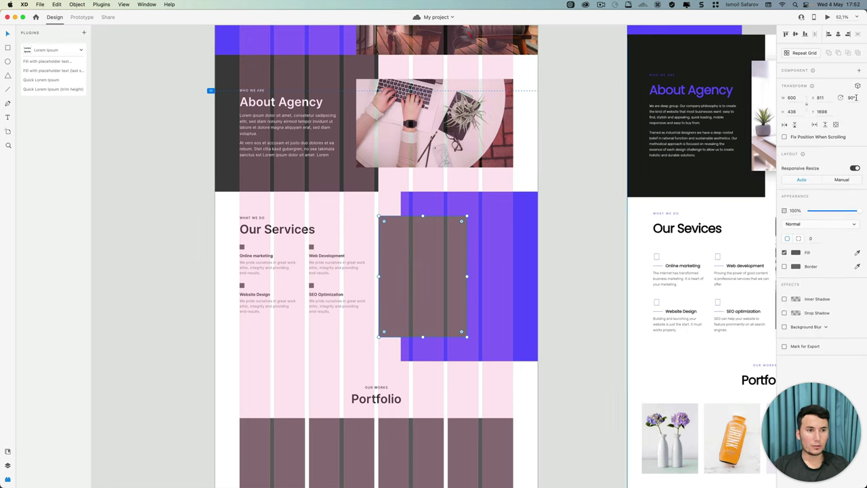
pyautogui.rightClick(438, 248)
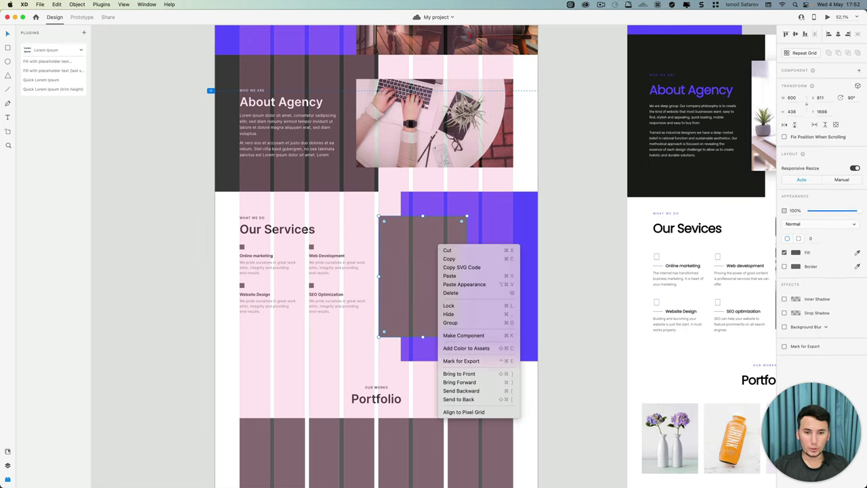
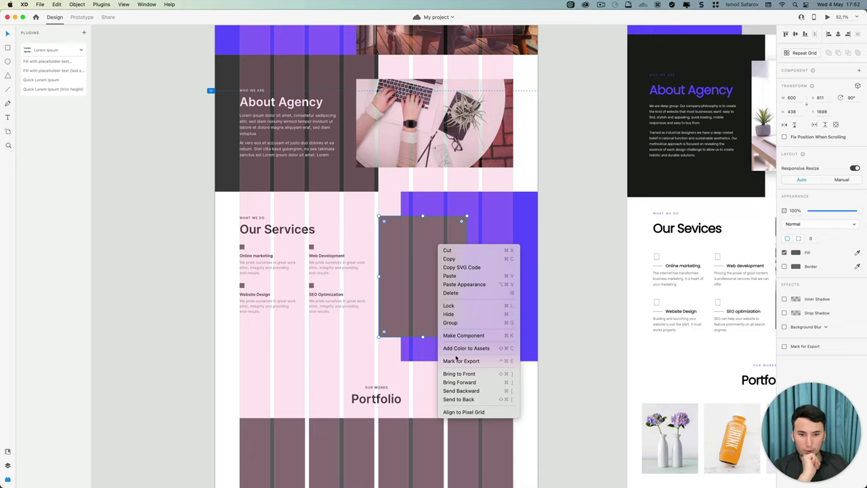
# Convert the grey portrait rectangle beside Our Services into an editable path.
pyautogui.click(420, 282)
pyautogui.click(77, 4)
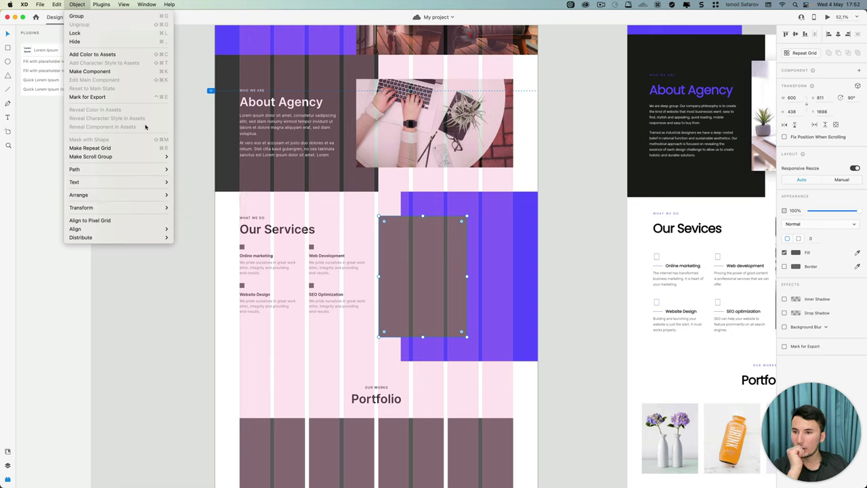
pyautogui.moveTo(75, 169)
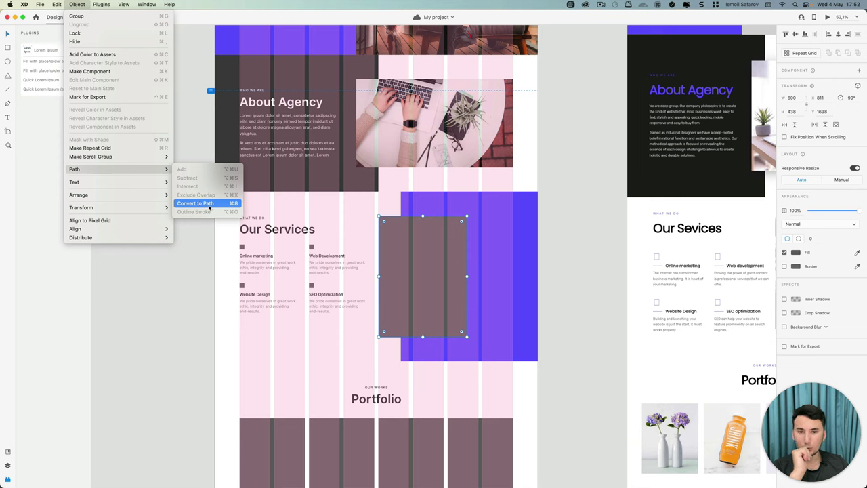
pyautogui.click(208, 205)
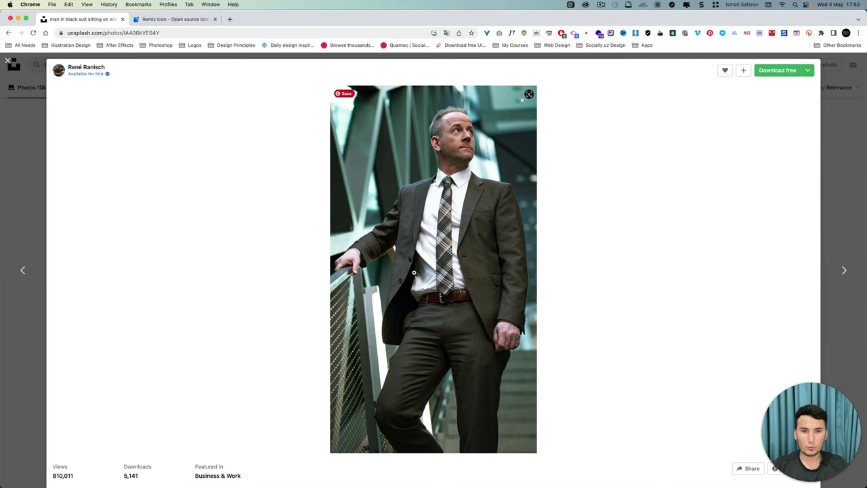
# Copy the man-in-suit Unsplash photo and apply it as the rectangle's fill, reapplying it after an undo.
pyautogui.rightClick(414, 272)
pyautogui.click(420, 294)
pyautogui.rightClick(440, 258)
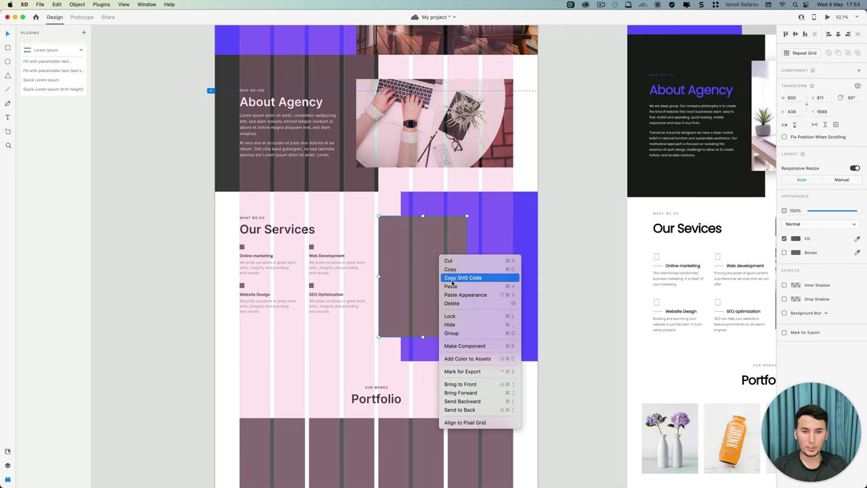
pyautogui.click(460, 295)
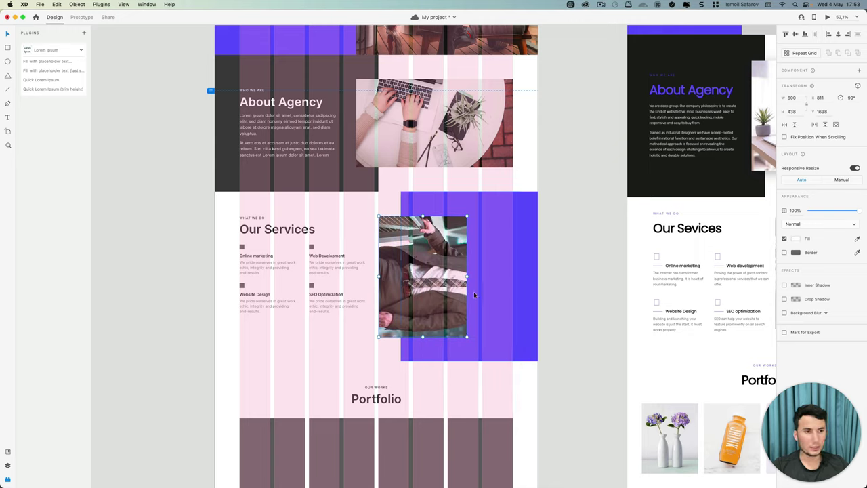
pyautogui.press('super+z')
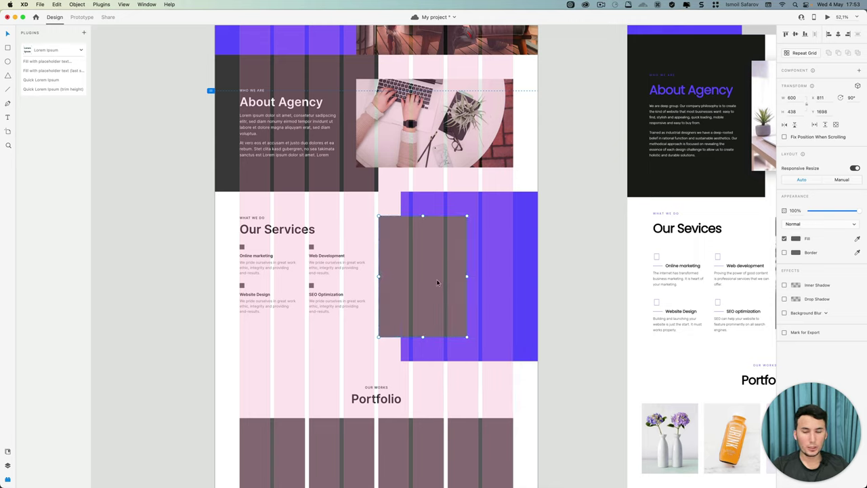
pyautogui.click(437, 283)
pyautogui.rightClick(437, 283)
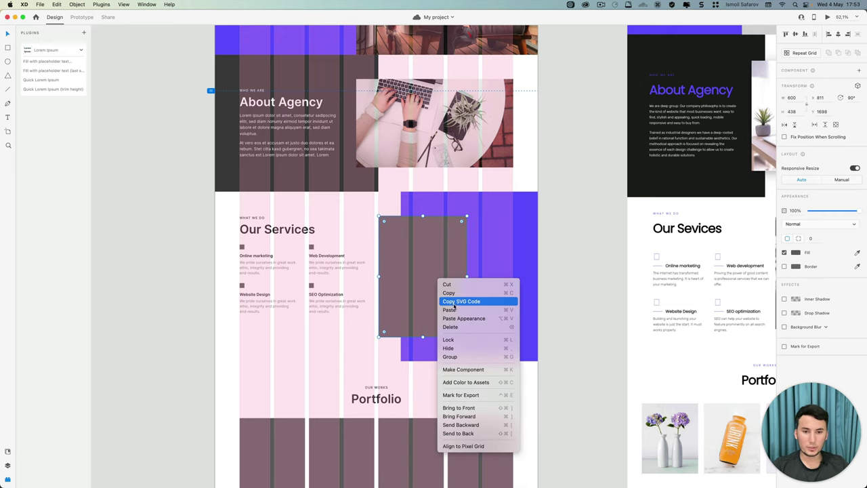
pyautogui.press('Return')
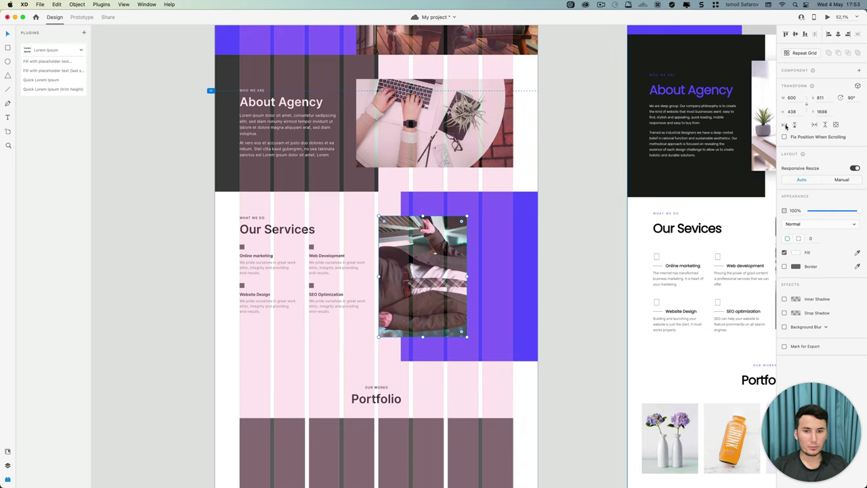
# Try the flip buttons on the photo, keep the 90° rotation, and enable 3D Transform.
pyautogui.click(796, 126)
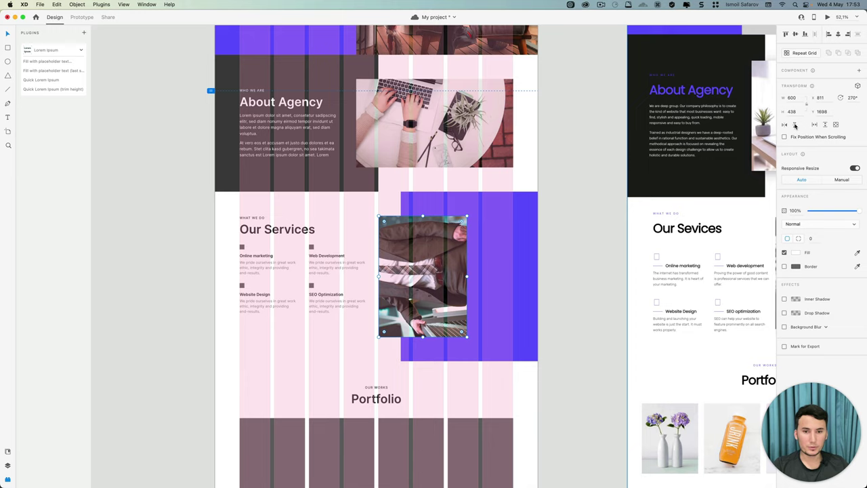
pyautogui.click(784, 126)
pyautogui.click(794, 126)
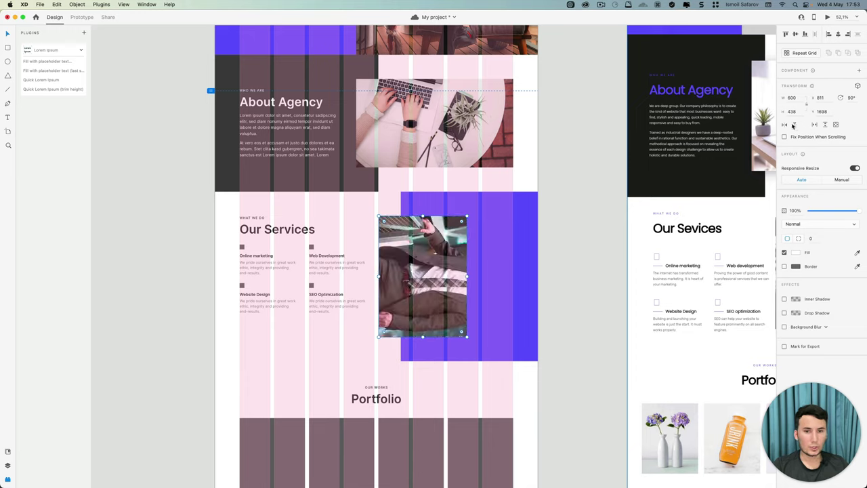
pyautogui.click(784, 126)
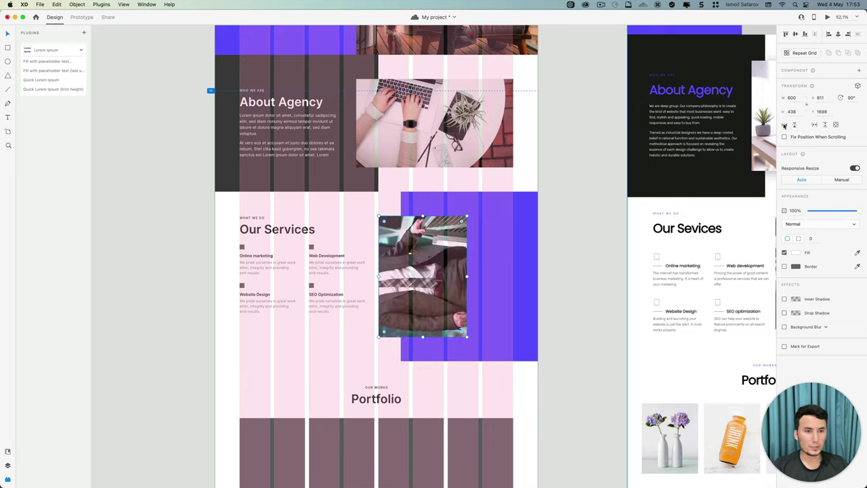
pyautogui.click(825, 126)
pyautogui.click(825, 126)
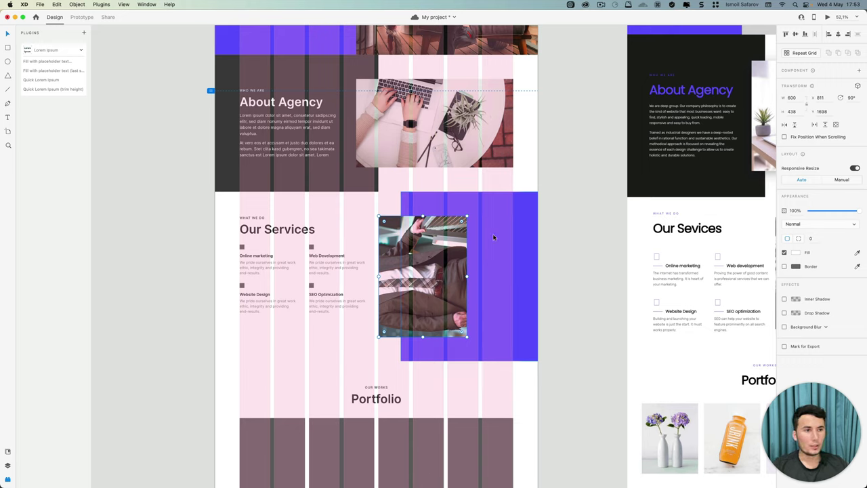
pyautogui.click(858, 86)
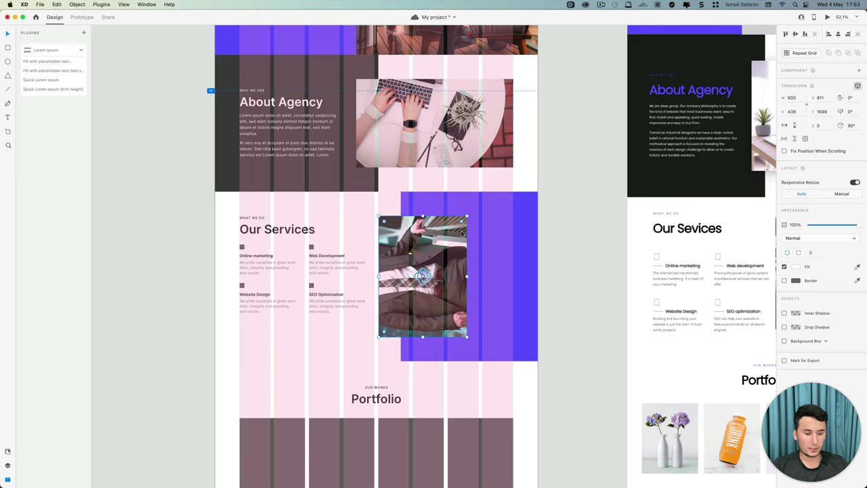
# Undo the rotation and photo fill, and turn 3D Transform off.
pyautogui.moveTo(468, 234); pyautogui.dragTo(530, 256)
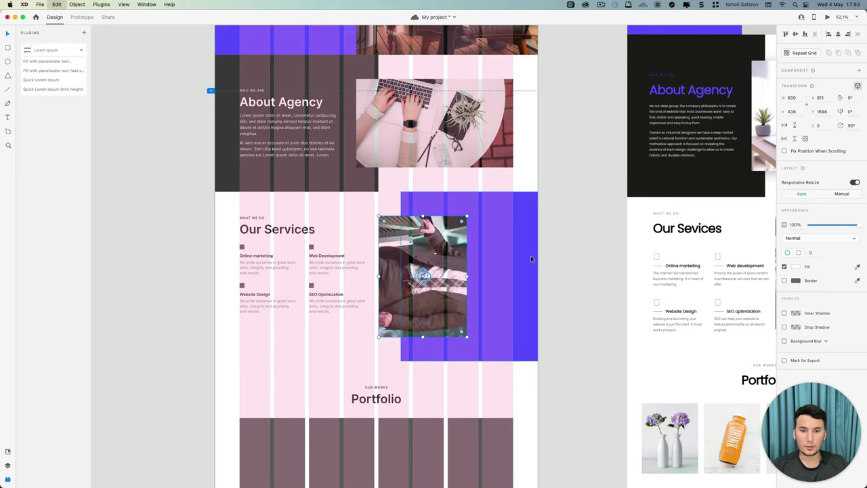
pyautogui.press('super+z')
pyautogui.press('super+z')
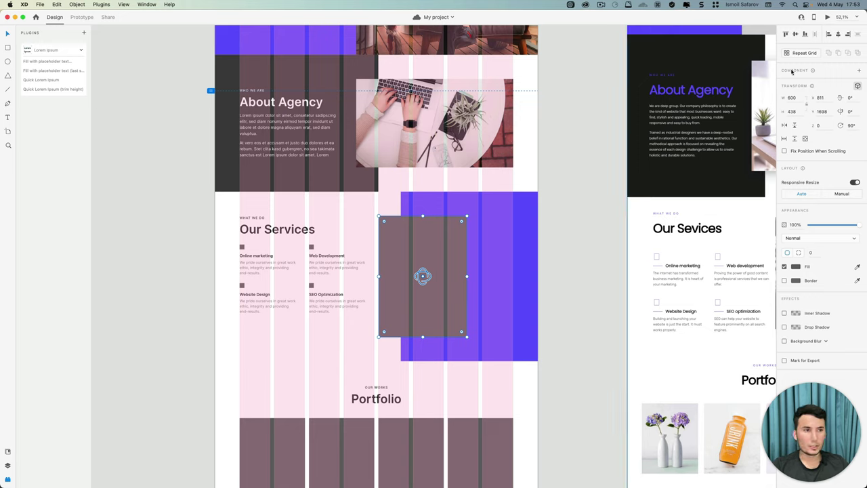
pyautogui.click(858, 86)
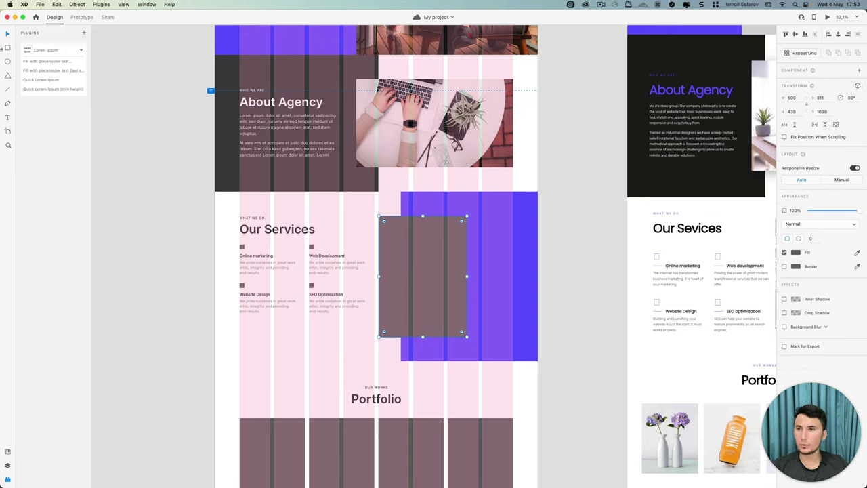
# Draw a new unrotated 439 × 600 rectangle over the placeholder beside Our Services.
pyautogui.click(8, 48)
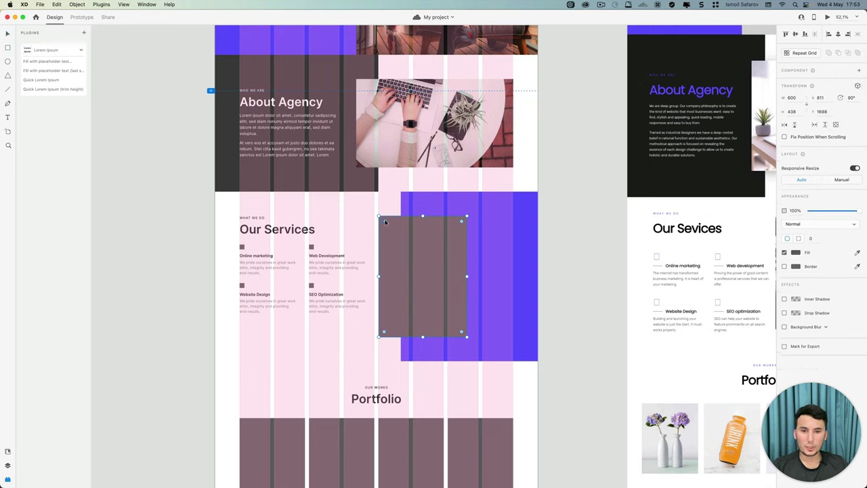
pyautogui.moveTo(371, 218); pyautogui.dragTo(467, 336)
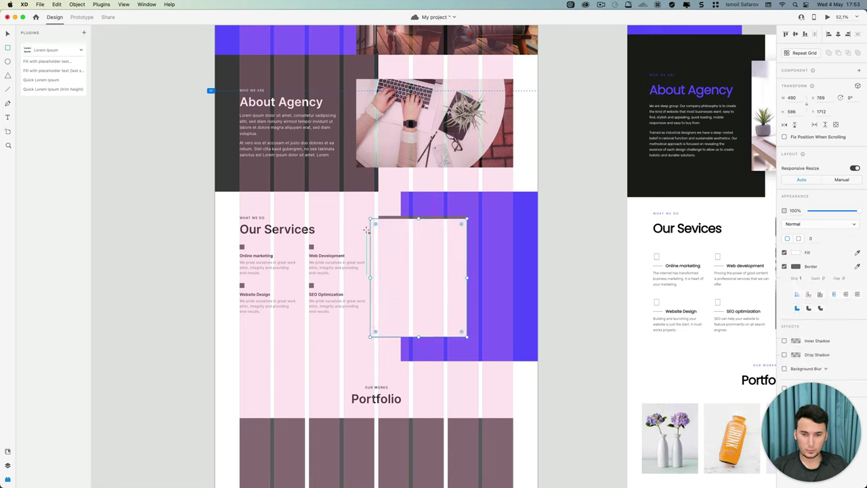
pyautogui.moveTo(369, 277); pyautogui.dragTo(379, 277)
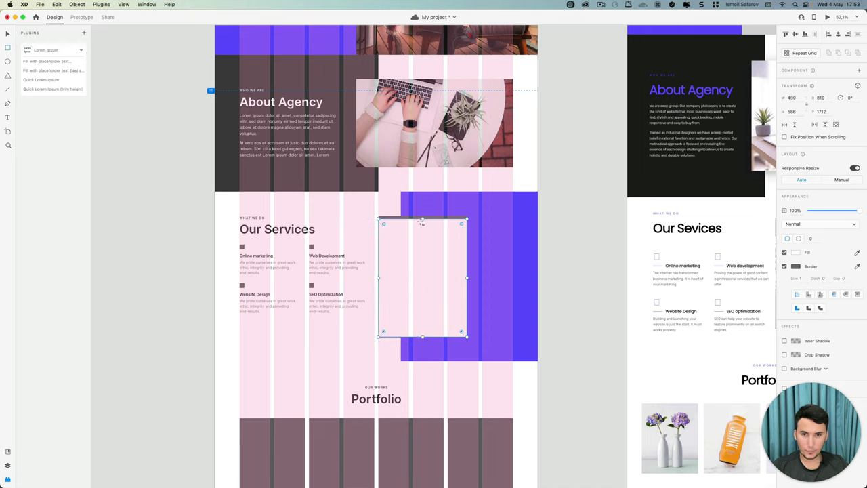
pyautogui.moveTo(423, 219); pyautogui.dragTo(423, 216)
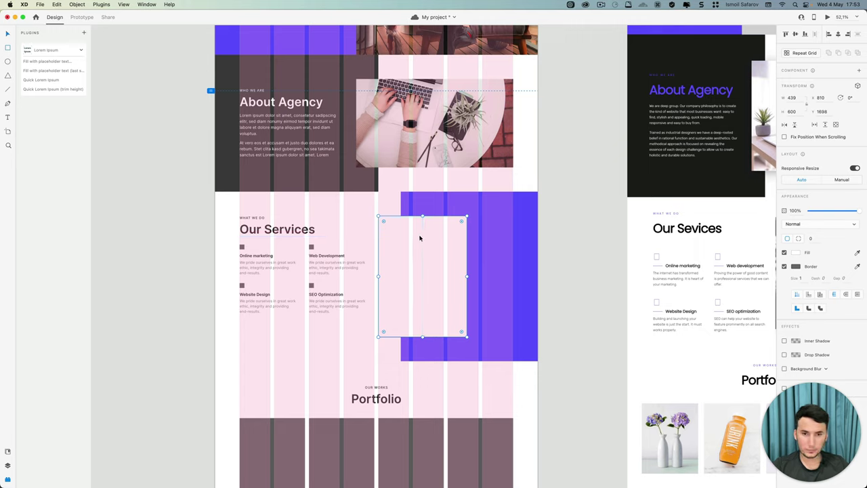
pyautogui.hotkey('shift', 'Down')
pyautogui.hotkey('shift', 'Down')
pyautogui.hotkey('shift', 'Down')
pyautogui.press('Down')
pyautogui.press('Down')
pyautogui.press('Down')
pyautogui.press('super+z')
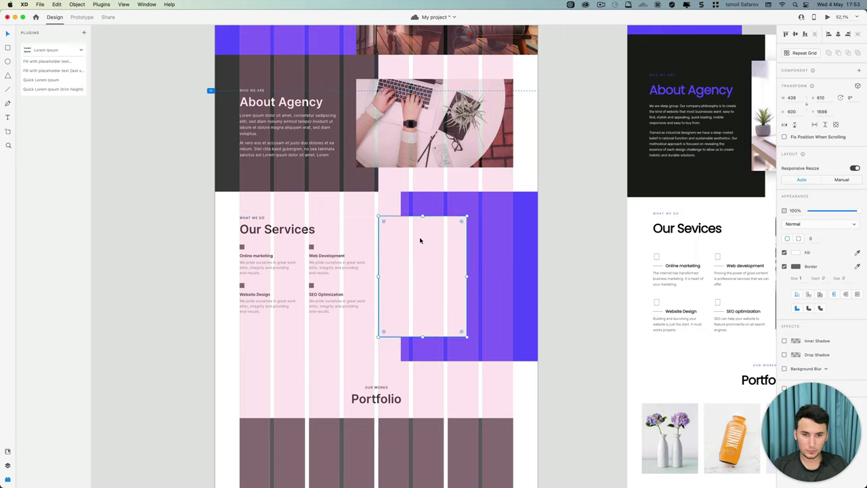
pyautogui.press('super+z')
pyautogui.press('super+z')
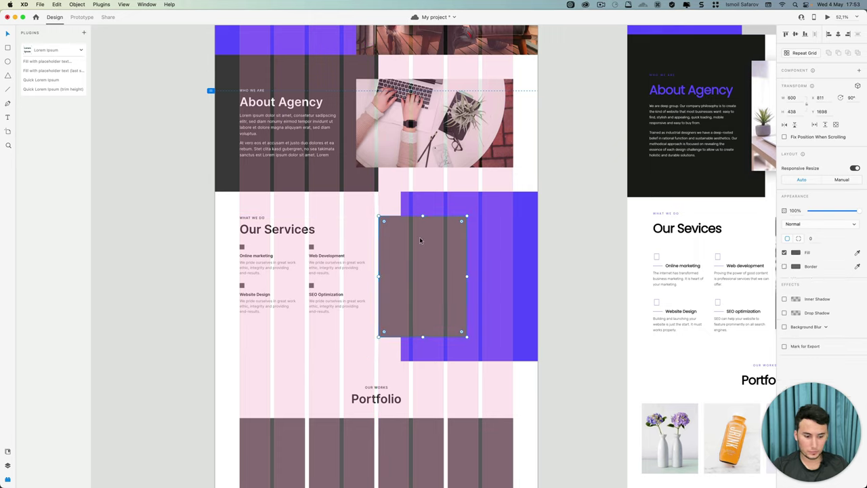
pyautogui.press('super+z')
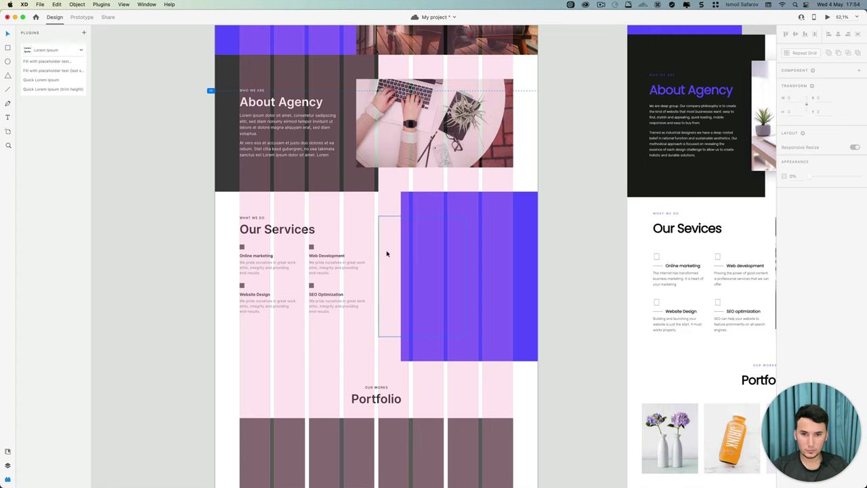
pyautogui.press('super+z')
pyautogui.press('super+z')
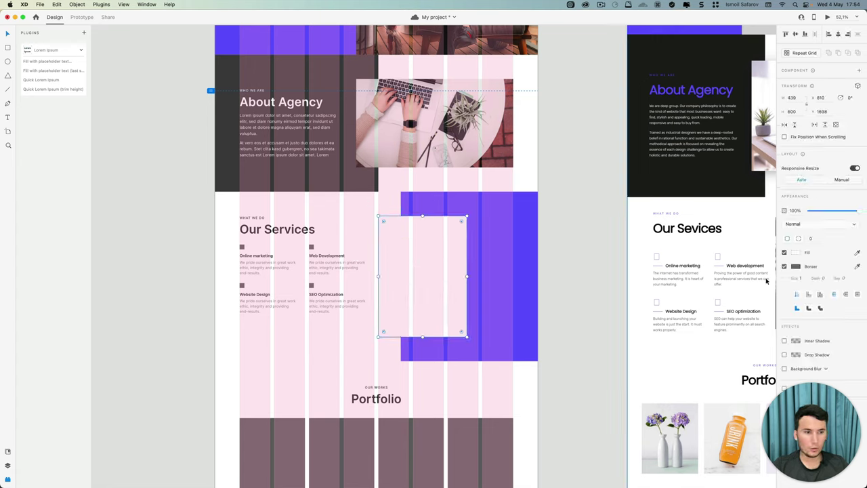
# Remove the rectangle's border, paste the man-in-suit photo into it, and shift the photo down.
pyautogui.click(785, 267)
pyautogui.press('super+Tab')
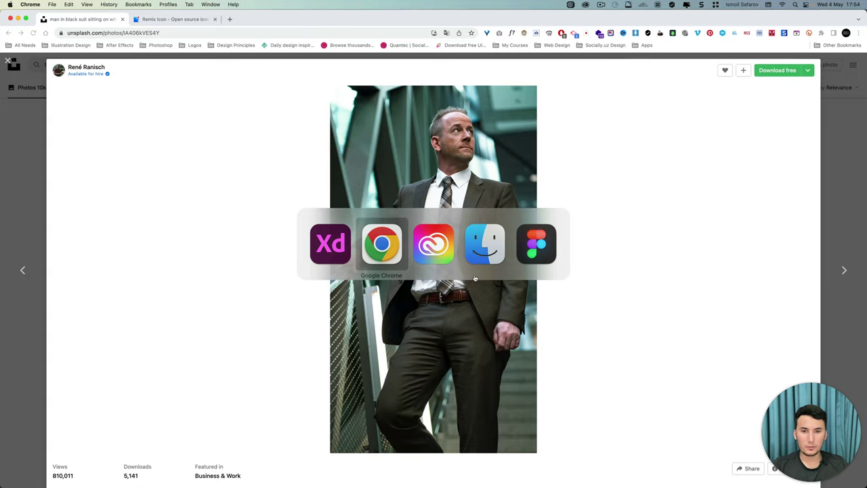
pyautogui.rightClick(451, 272)
pyautogui.click(461, 301)
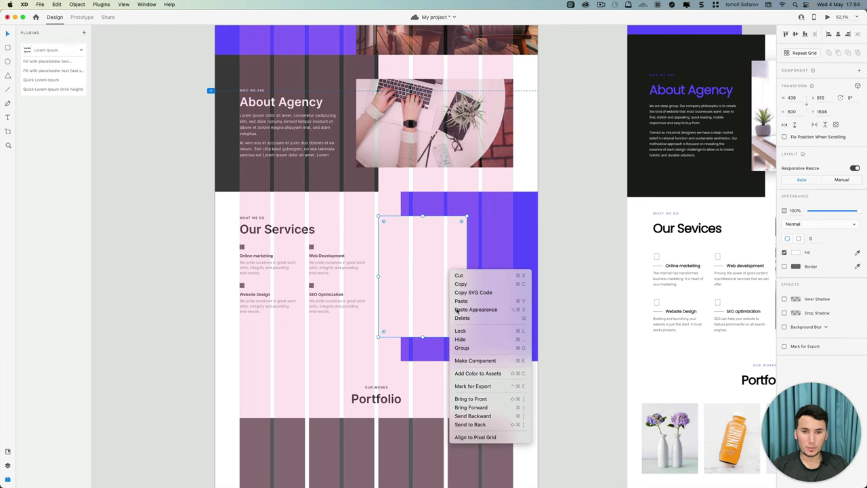
pyautogui.click(407, 279)
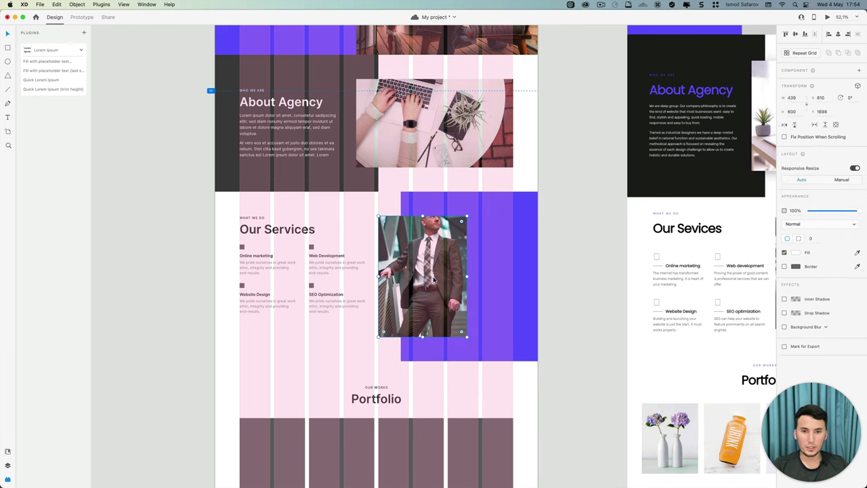
pyautogui.moveTo(446, 273); pyautogui.dragTo(445, 291)
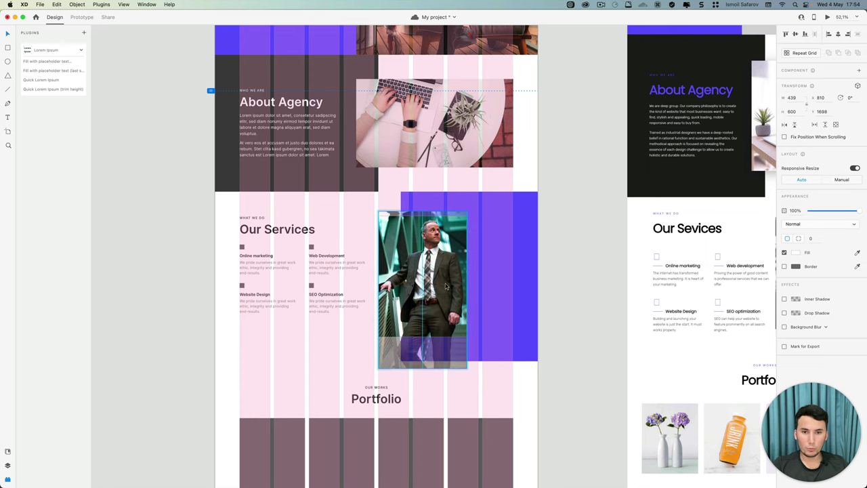
pyautogui.click(222, 309)
# Toggle the layout grid to preview the page, then return to Chrome.
pyautogui.press('super+shift+apostrophe')
pyautogui.scroll(5, 190, 312)
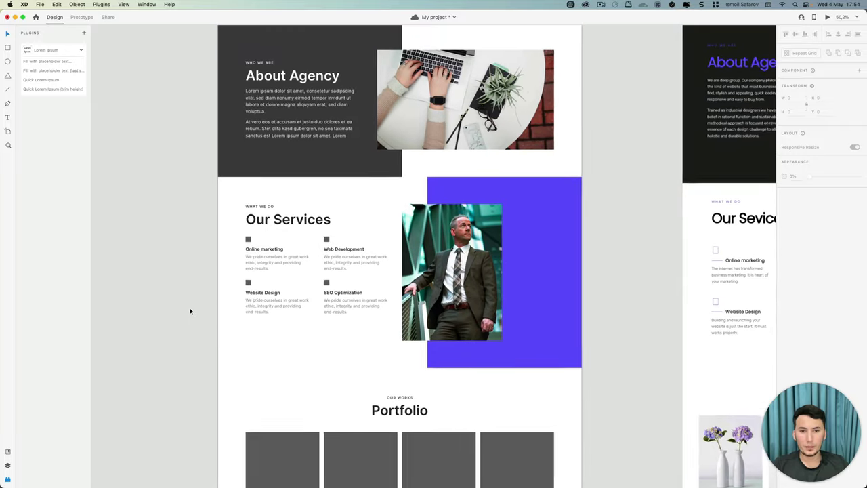
pyautogui.press('super+shift+apostrophe')
pyautogui.scroll(2, 261, 304)
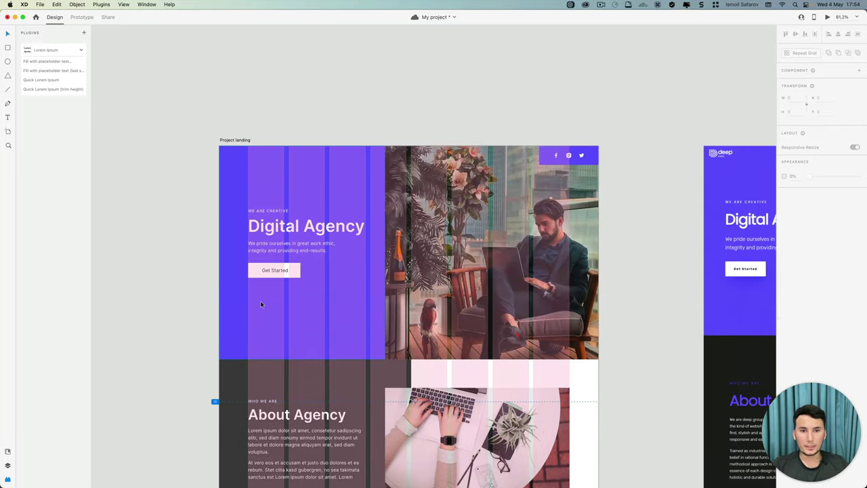
pyautogui.scroll(-5, 260, 303)
pyautogui.press('super+Tab')
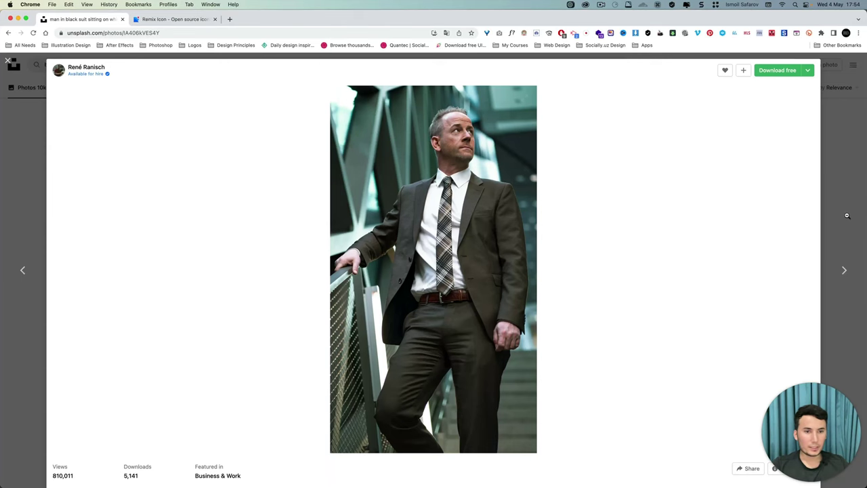
# Go back to the Unsplash business man search results and scroll through them.
pyautogui.click(852, 144)
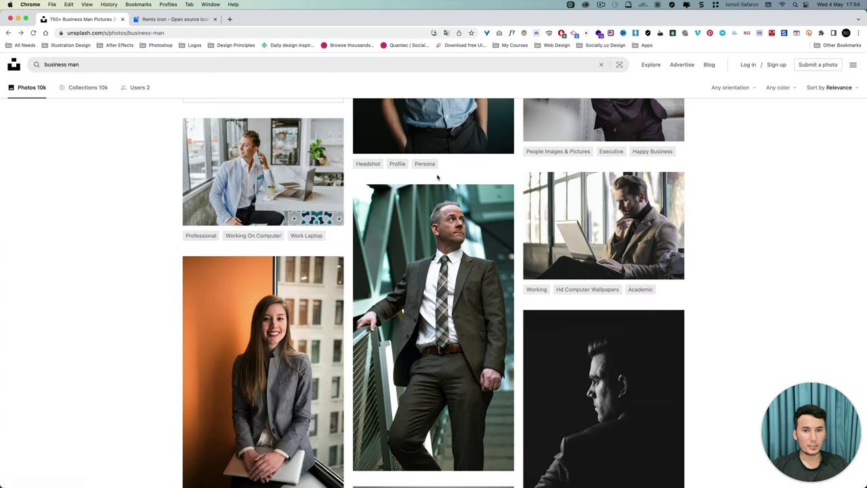
pyautogui.click(600, 4)
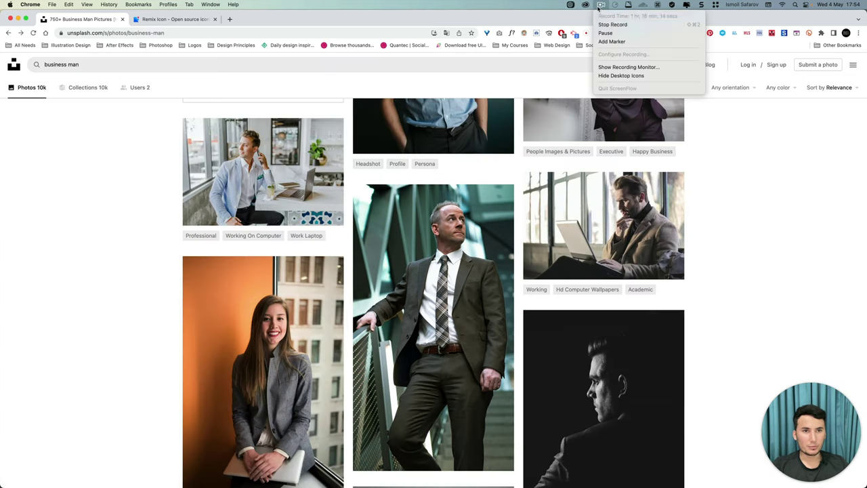
pyautogui.click(607, 41)
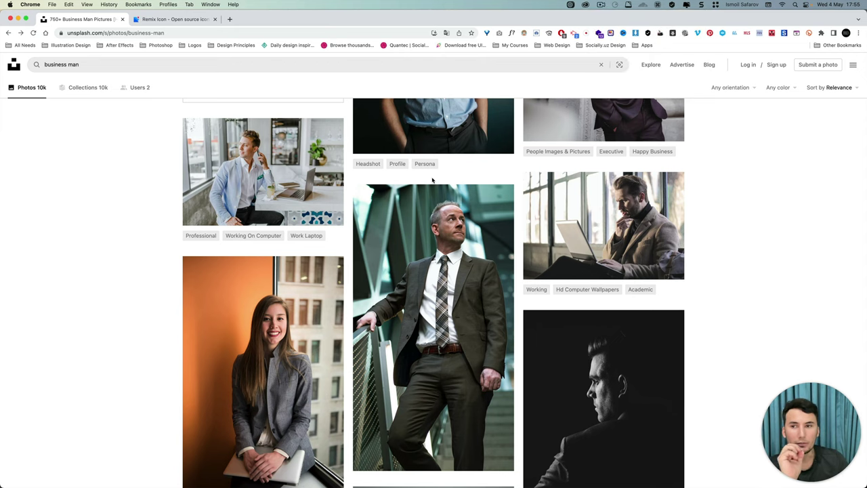
pyautogui.scroll(-2, 431, 180)
pyautogui.scroll(-2, 429, 182)
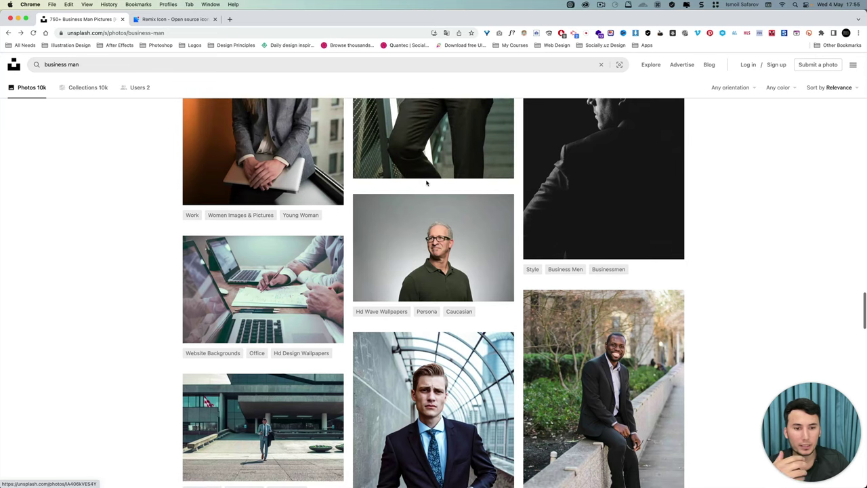
pyautogui.scroll(-1, 427, 182)
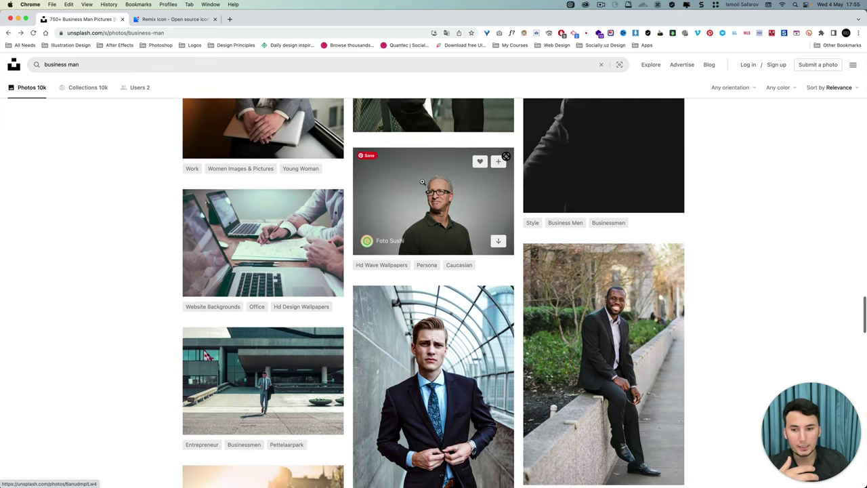
pyautogui.scroll(-1, 423, 182)
pyautogui.scroll(-2, 423, 182)
pyautogui.scroll(-1, 421, 186)
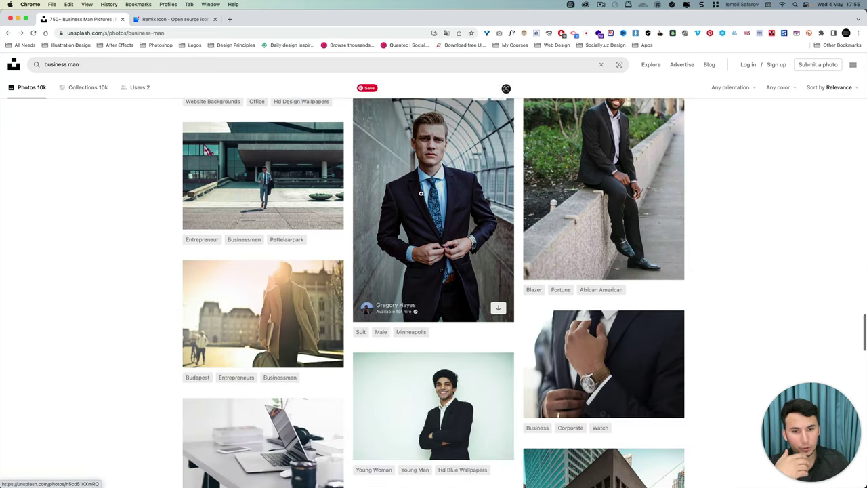
pyautogui.scroll(-1, 421, 194)
pyautogui.scroll(-1, 420, 194)
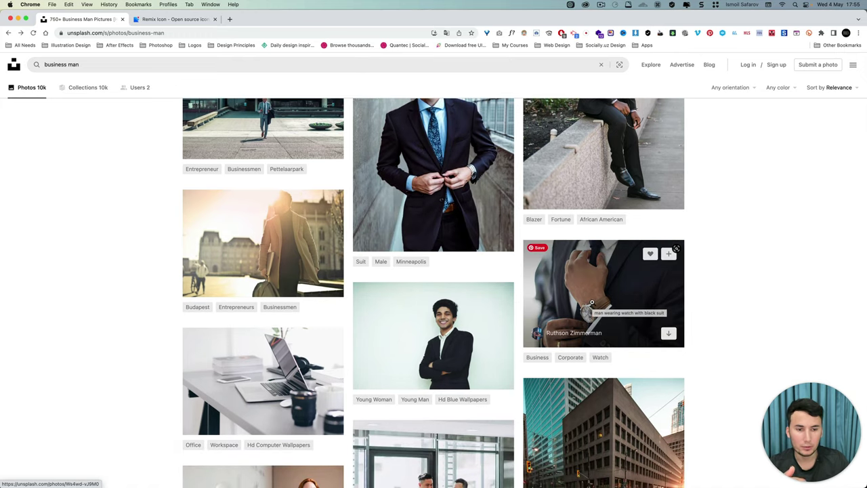
pyautogui.press('super+Tab')
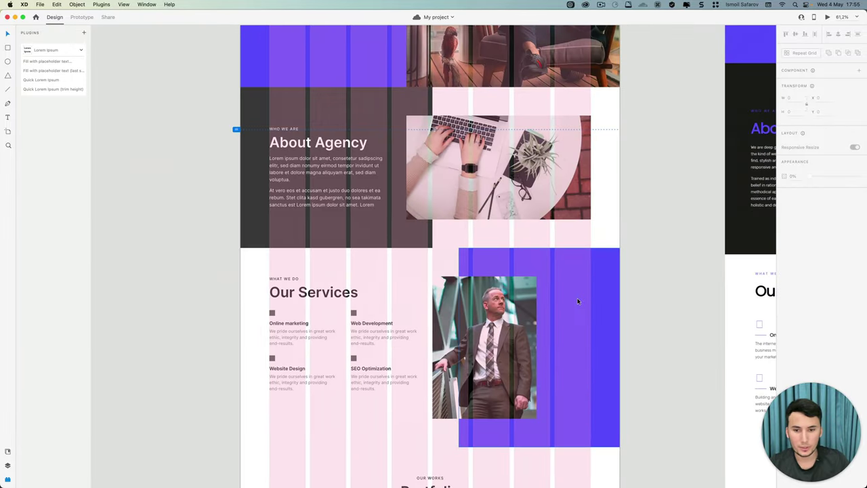
pyautogui.press('super+Tab')
pyautogui.scroll(-1, 522, 301)
pyautogui.scroll(-5, 522, 302)
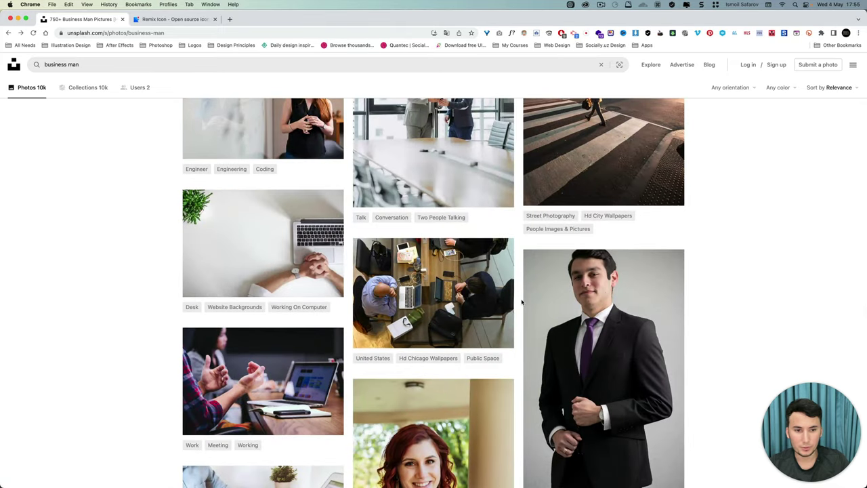
pyautogui.scroll(-3, 522, 301)
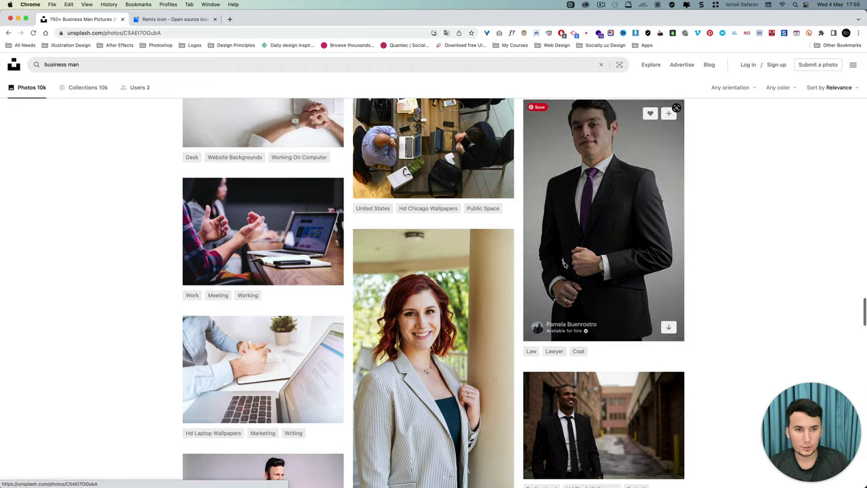
# View the black-suit man photo's page, then close it and keep scrolling the results.
pyautogui.click(551, 267)
pyautogui.scroll(-3, 551, 267)
pyautogui.scroll(-2, 551, 267)
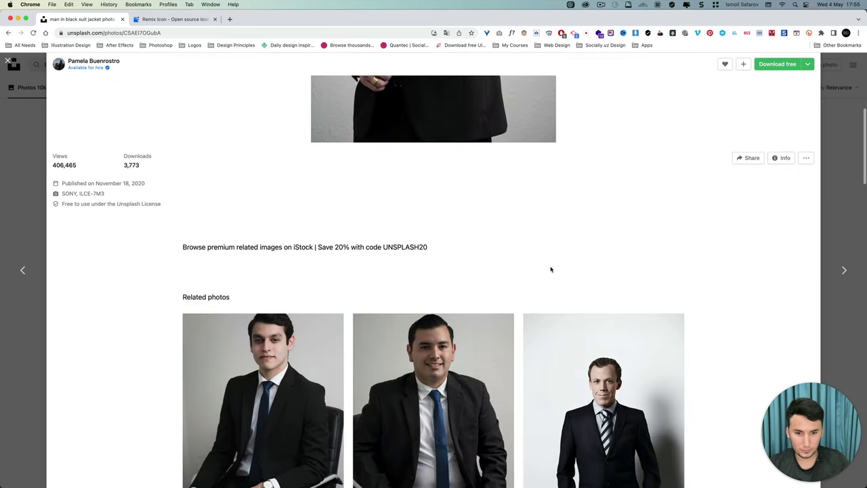
pyautogui.scroll(-5, 551, 267)
pyautogui.scroll(-3, 551, 267)
pyautogui.scroll(-2, 550, 267)
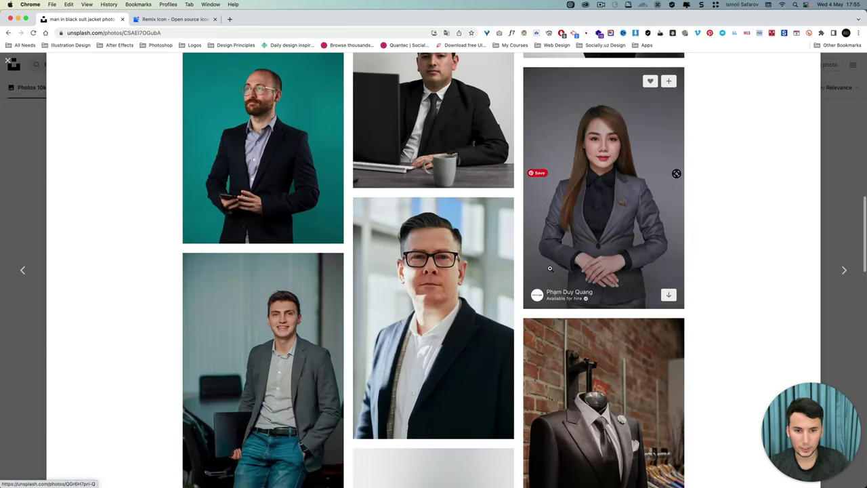
pyautogui.scroll(-3, 551, 268)
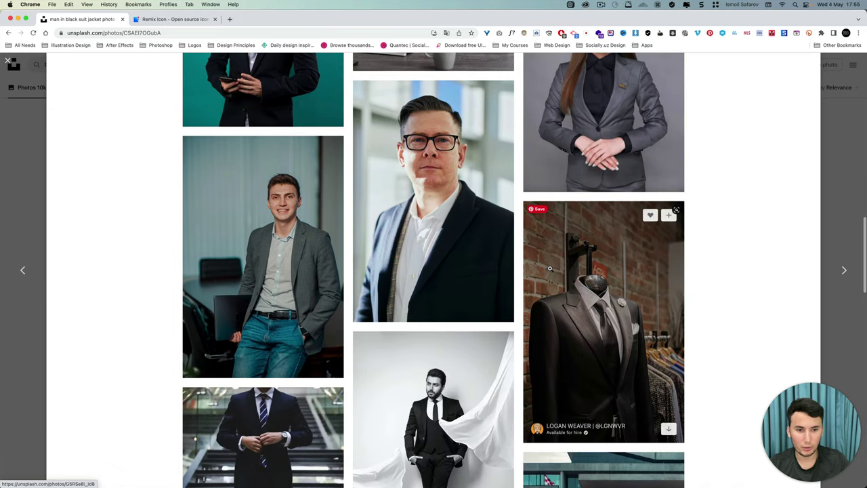
pyautogui.scroll(2, 551, 269)
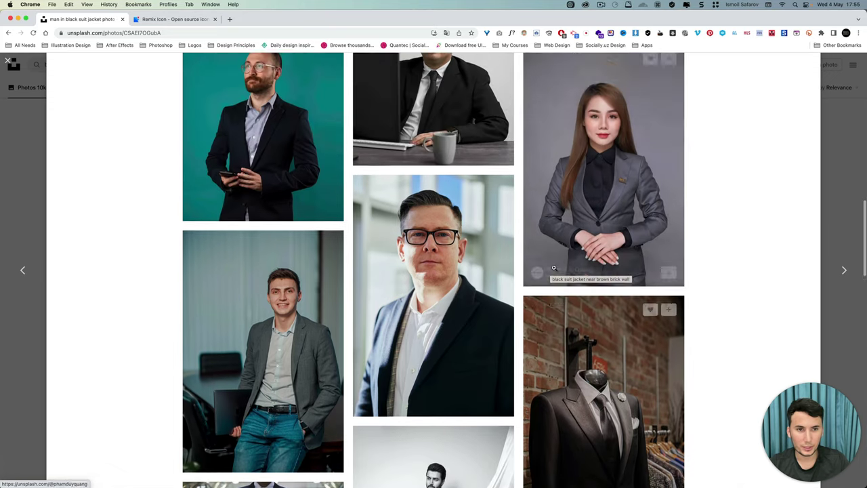
pyautogui.scroll(2, 550, 269)
pyautogui.scroll(-5, 556, 270)
pyautogui.scroll(-4, 558, 270)
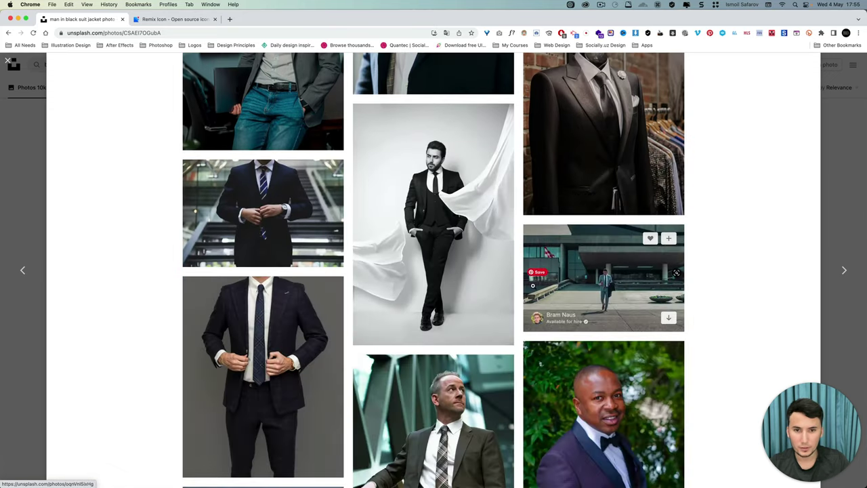
pyautogui.scroll(-3, 534, 286)
pyautogui.scroll(-2, 535, 288)
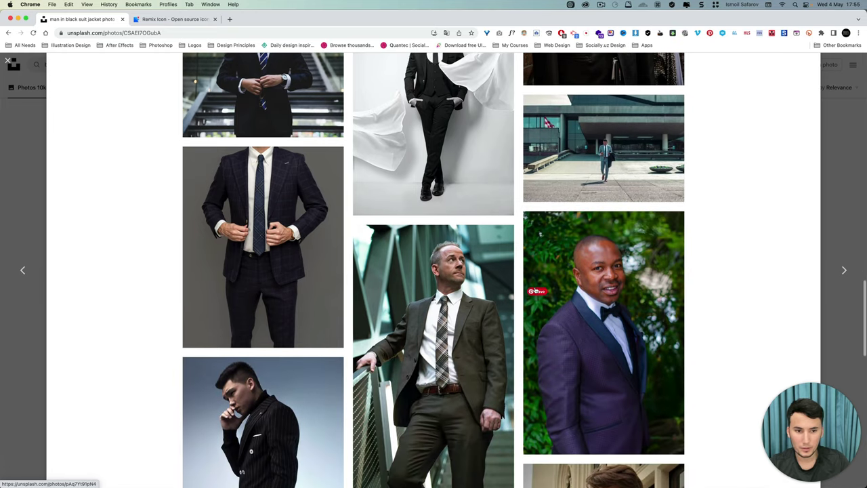
pyautogui.scroll(-4, 434, 298)
pyautogui.scroll(-2, 437, 306)
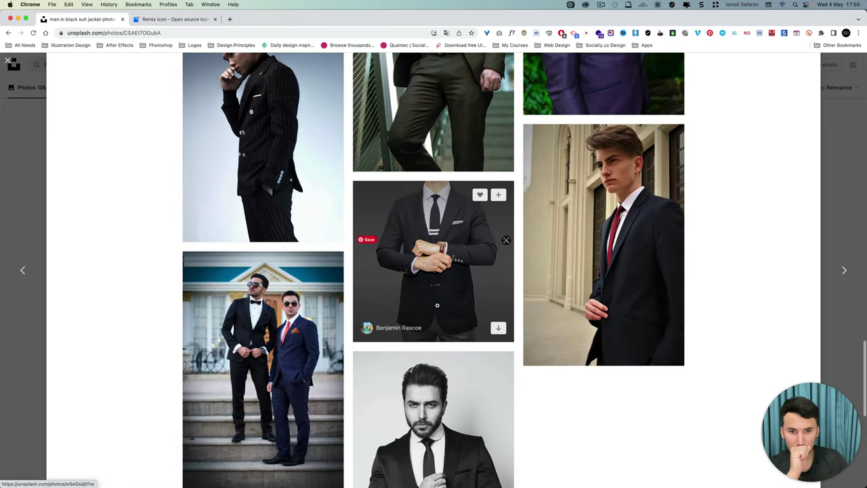
pyautogui.scroll(-5, 437, 306)
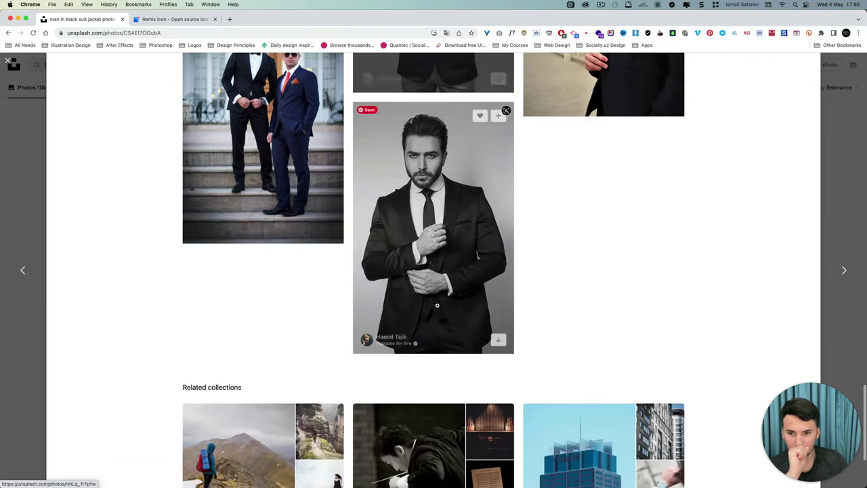
pyautogui.scroll(-3, 437, 305)
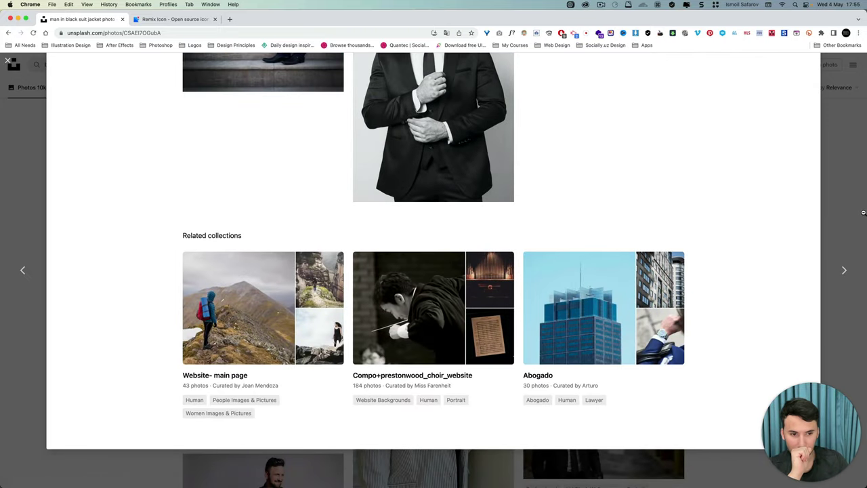
pyautogui.click(854, 208)
pyautogui.scroll(-5, 476, 218)
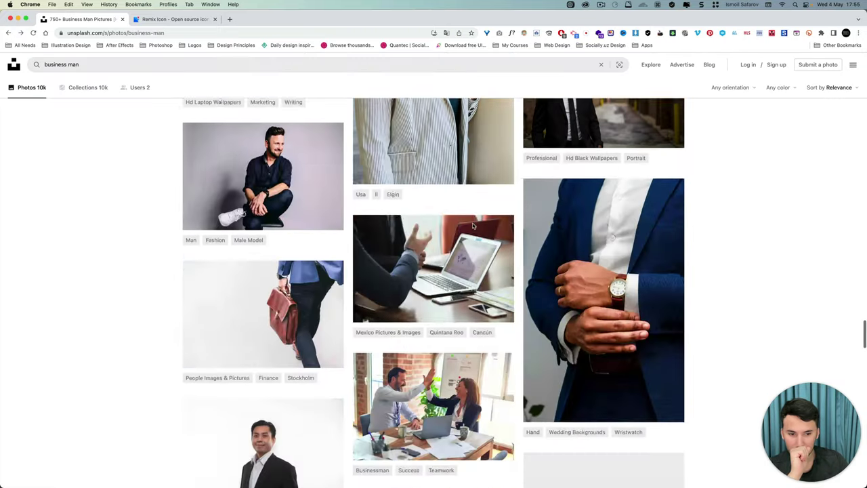
pyautogui.scroll(-2, 473, 224)
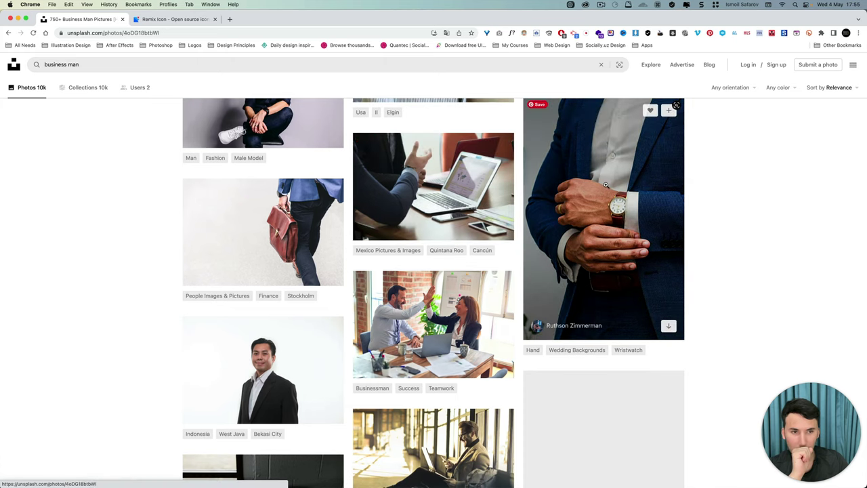
# Open the wristwatch and blue-suit close-up and copy the image.
pyautogui.click(542, 254)
pyautogui.rightClick(460, 235)
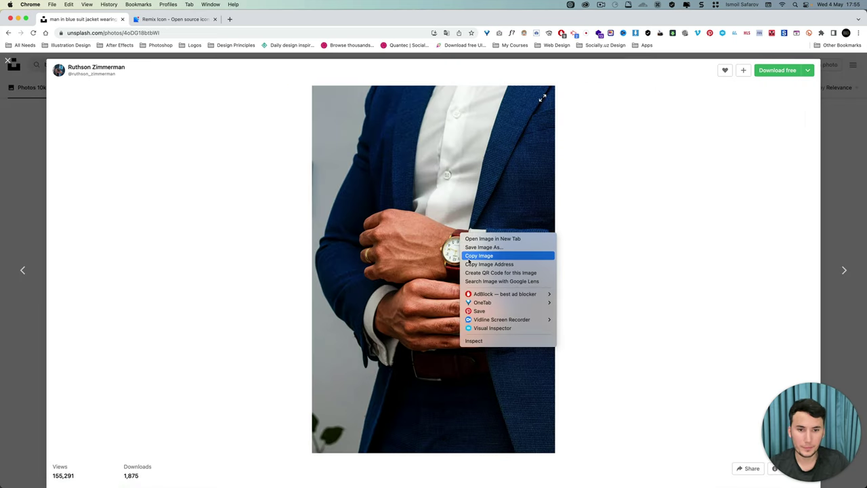
pyautogui.click(468, 256)
pyautogui.press('super+Tab')
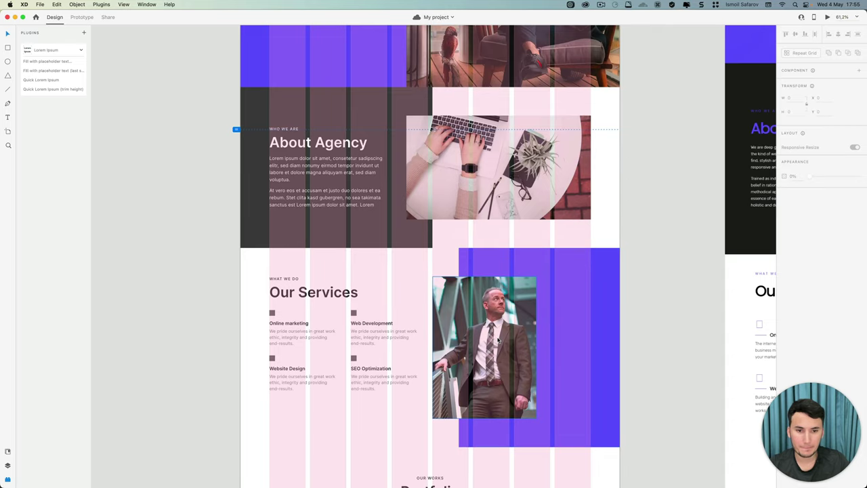
# Replace the man photo in Our Services with the copied wristwatch close-up.
pyautogui.click(499, 341)
pyautogui.rightClick(500, 341)
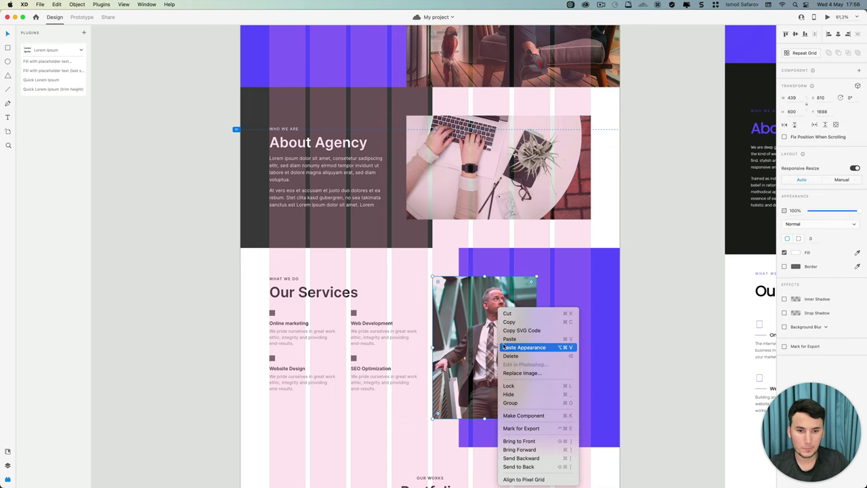
pyautogui.click(504, 347)
pyautogui.click(200, 330)
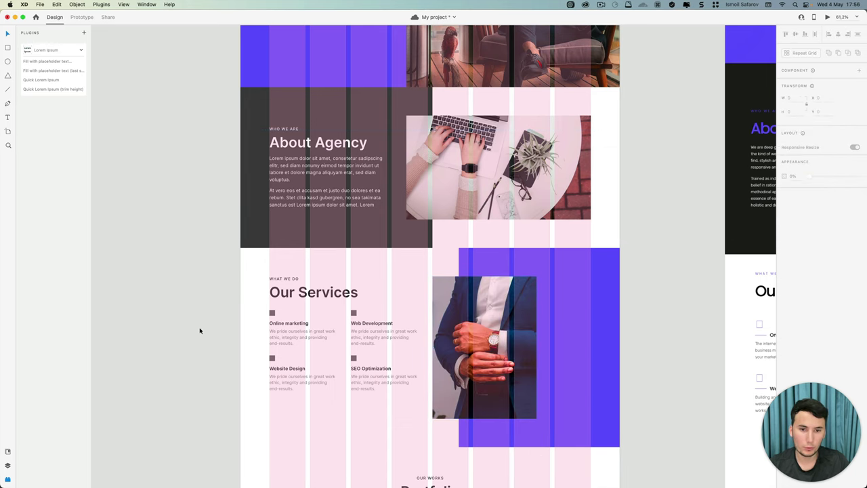
# Review the page with the layout grid hidden, then go back to the browser.
pyautogui.scroll(-2, 200, 330)
pyautogui.scroll(-1, 200, 331)
pyautogui.scroll(-1, 200, 331)
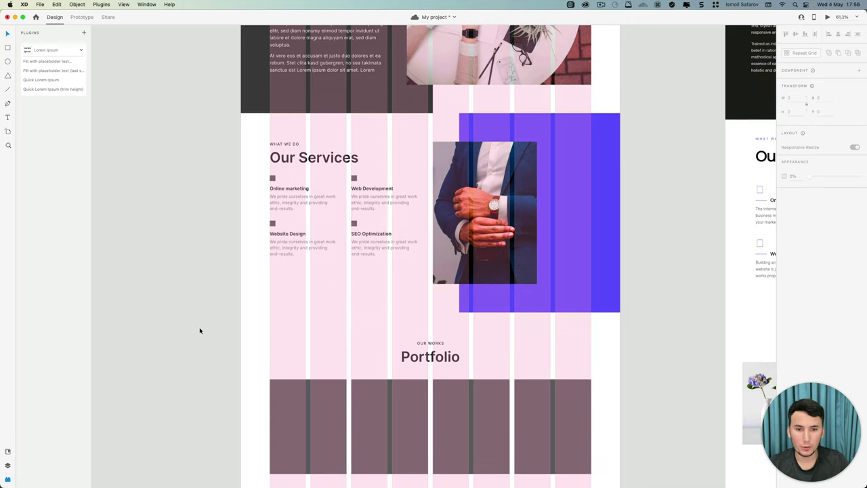
pyautogui.scroll(-2, 200, 331)
pyautogui.hscroll(3, 200, 331)
pyautogui.hscroll(4, 201, 331)
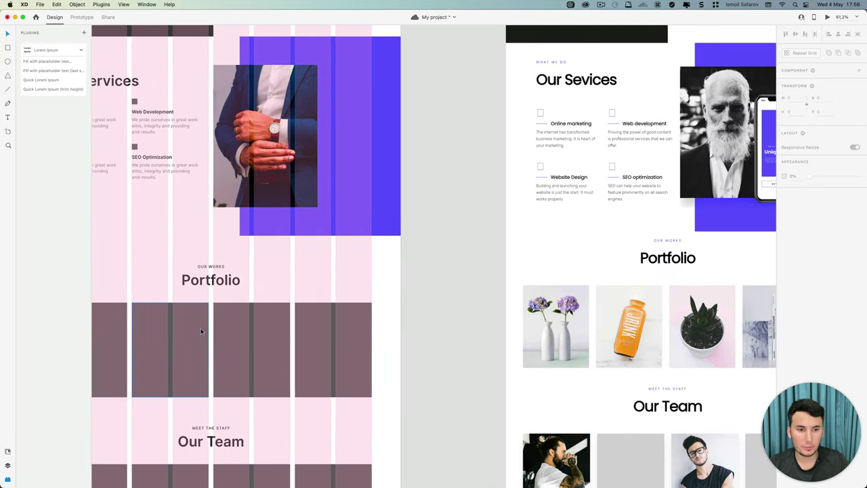
pyautogui.hscroll(-3, 201, 332)
pyautogui.hscroll(-2, 202, 328)
pyautogui.press('super+shift+apostrophe')
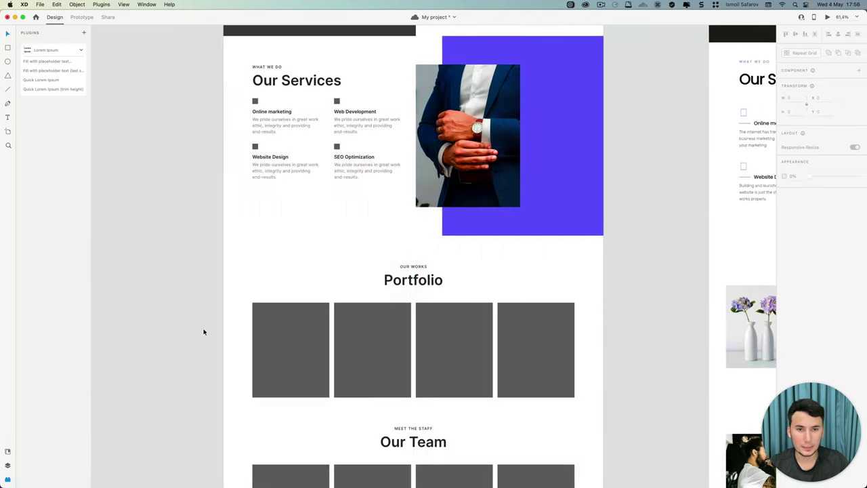
pyautogui.press('super+Tab')
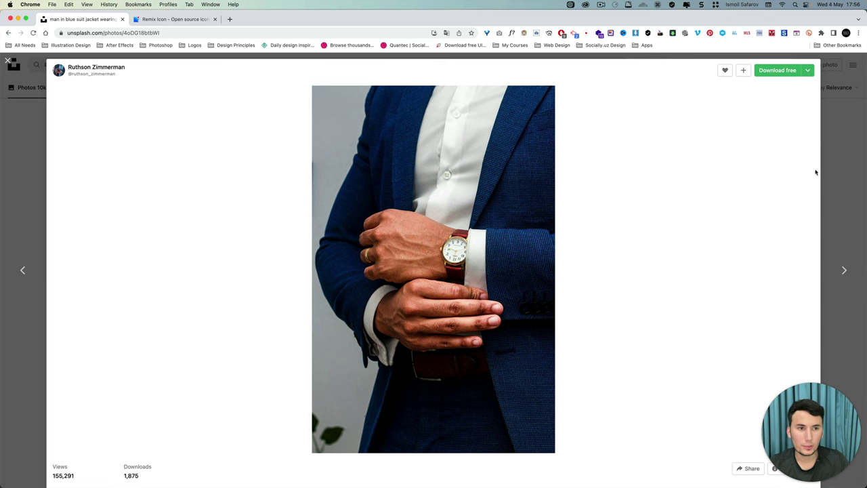
# Close the photo, go to the Unsplash home page, and browse the Architecture topic.
pyautogui.click(841, 163)
pyautogui.scroll(3, 130, 128)
pyautogui.scroll(1, 68, 88)
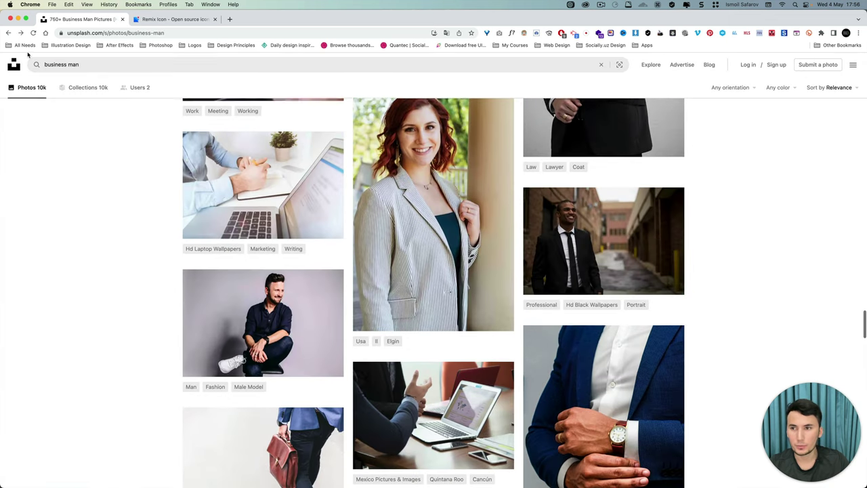
pyautogui.click(14, 64)
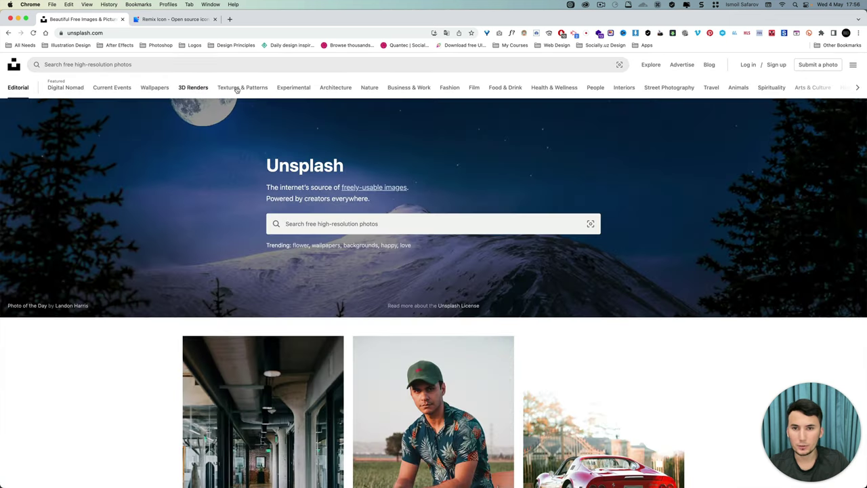
pyautogui.click(342, 93)
pyautogui.scroll(-3, 339, 135)
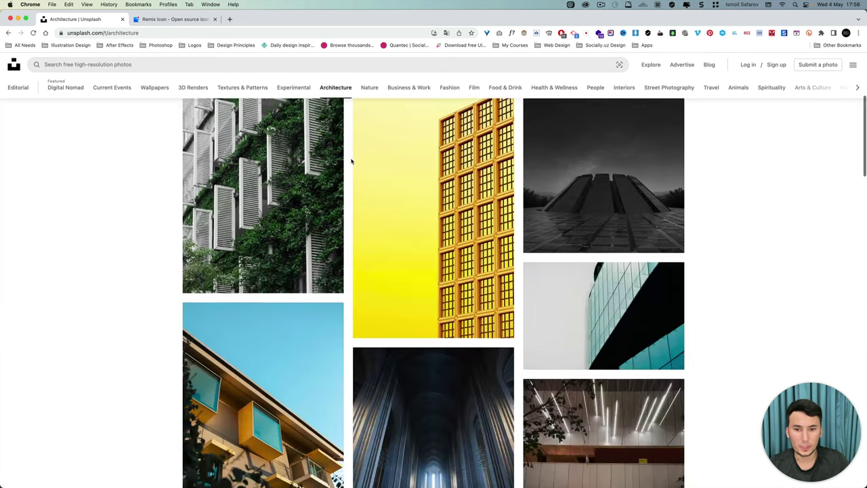
pyautogui.scroll(-2, 351, 161)
pyautogui.scroll(-3, 352, 160)
pyautogui.scroll(3, 352, 161)
pyautogui.scroll(1, 353, 160)
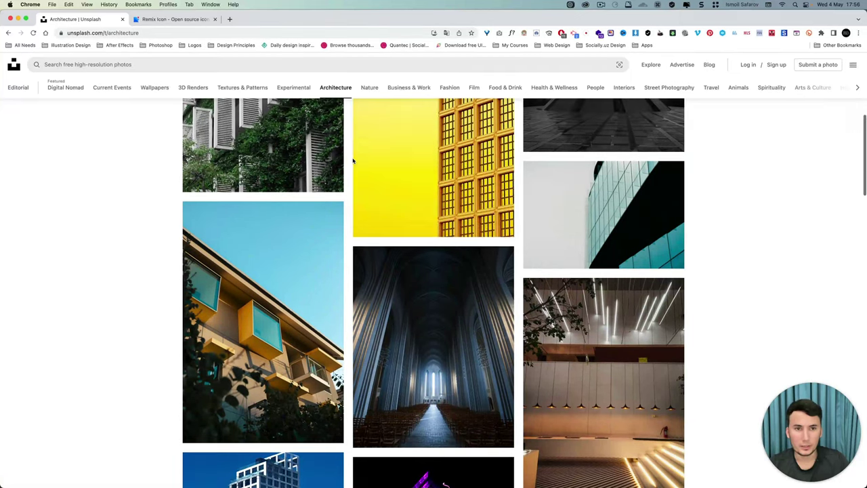
# Switch to the Interiors topic and scroll through its photos.
pyautogui.click(624, 89)
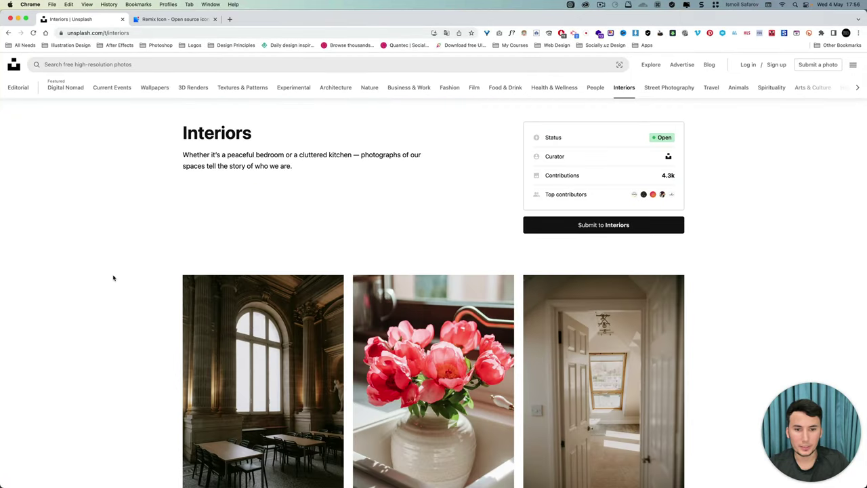
pyautogui.scroll(-3, 113, 278)
pyautogui.scroll(-1, 113, 278)
pyautogui.scroll(-3, 114, 278)
pyautogui.scroll(-3, 114, 278)
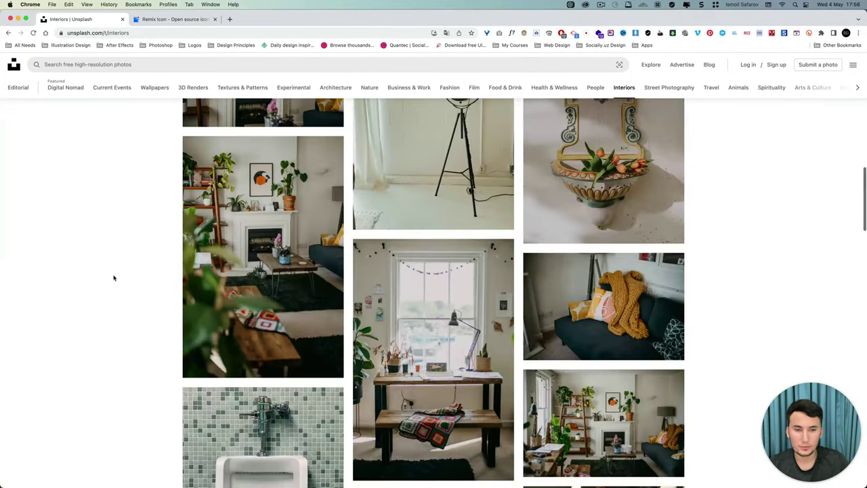
pyautogui.scroll(1, 113, 278)
pyautogui.scroll(-1, 113, 278)
pyautogui.scroll(-2, 114, 278)
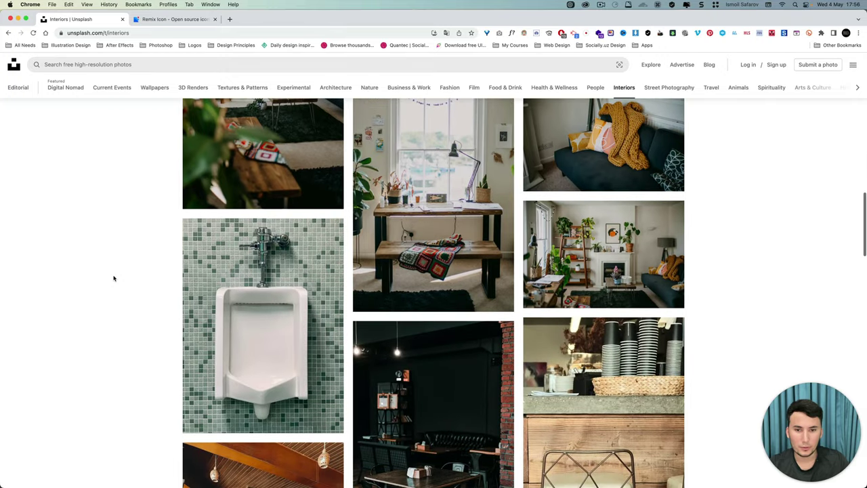
# Copy the fireplace living-room photo and select the first Portfolio placeholder in XD.
pyautogui.click(667, 276)
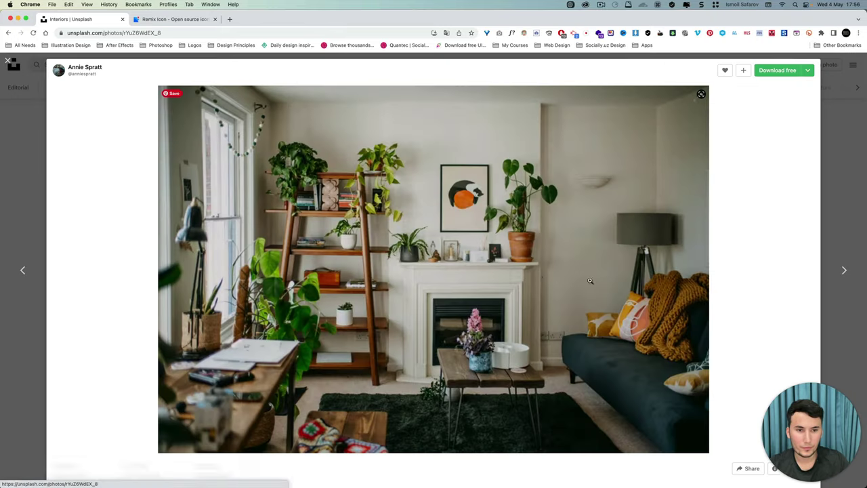
pyautogui.rightClick(454, 210)
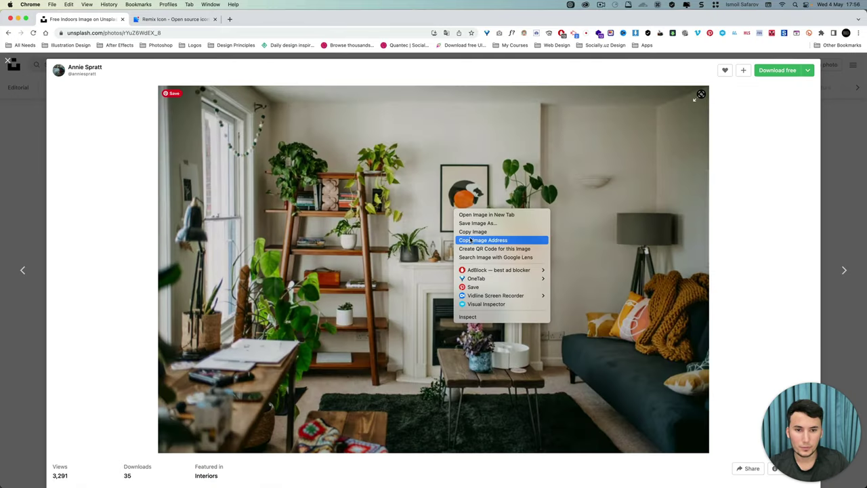
pyautogui.click(472, 231)
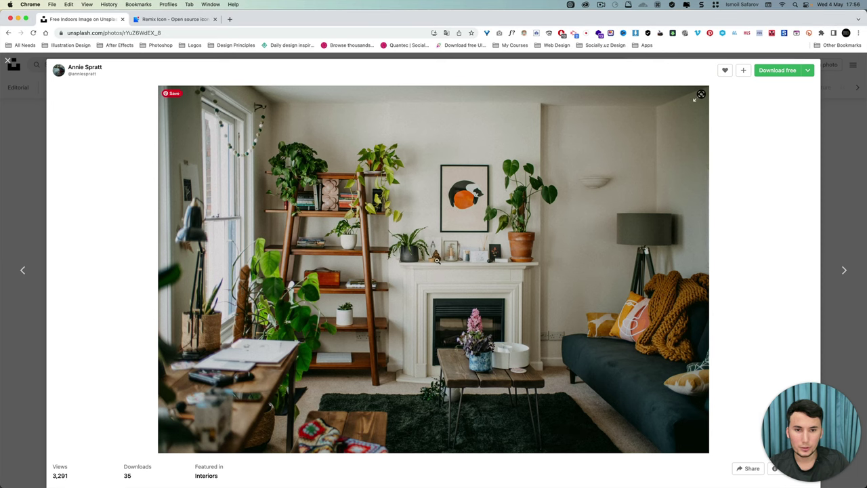
pyautogui.rightClick(437, 259)
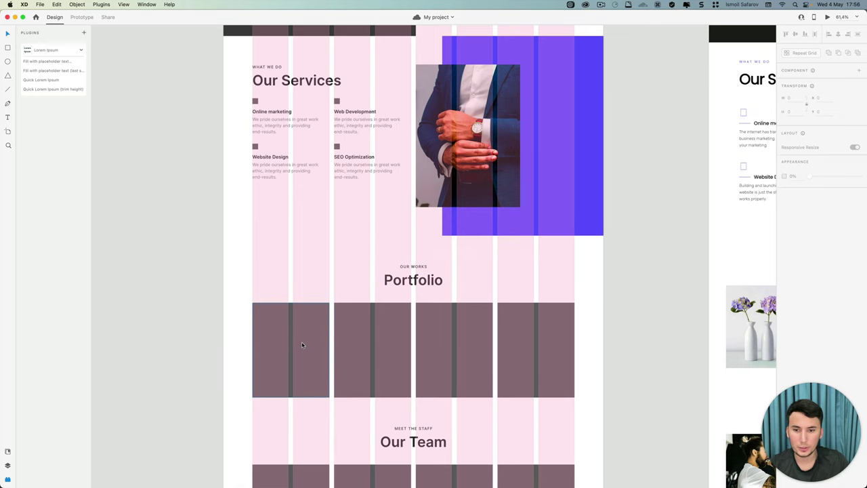
pyautogui.click(302, 345)
# Delete the old Portfolio placeholders, leaving one new outline rectangle in the first slot.
pyautogui.rightClick(303, 313)
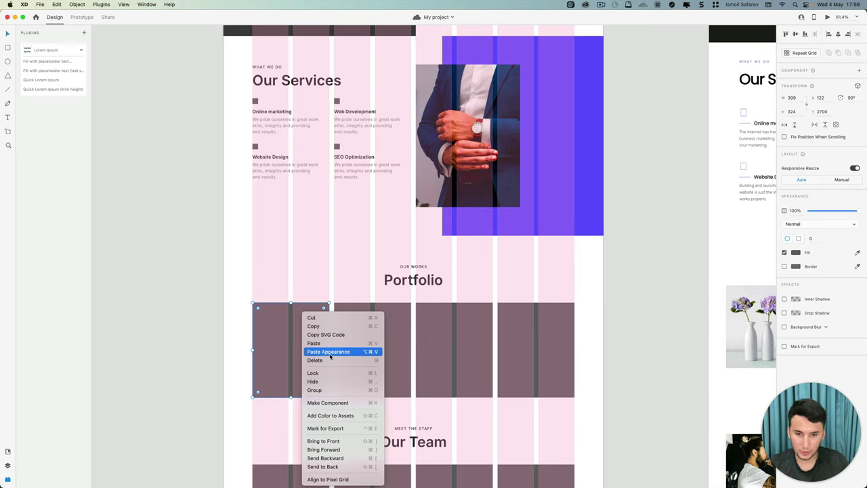
pyautogui.click(210, 350)
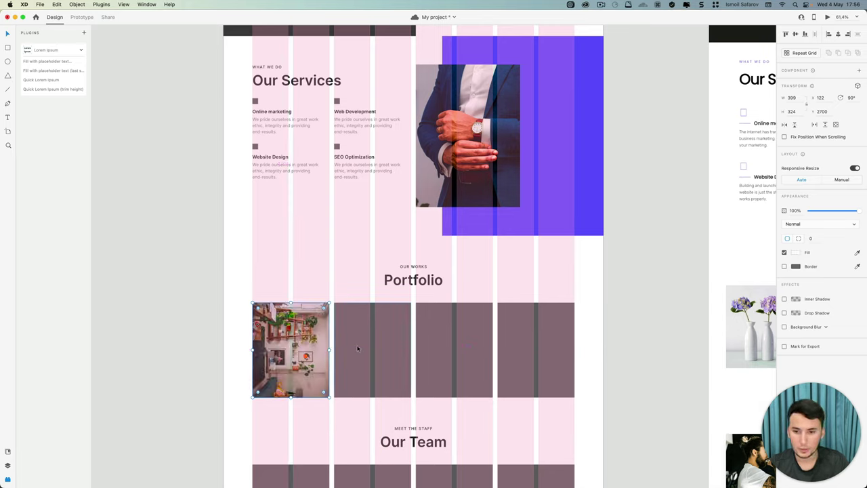
pyautogui.hscroll(-3, 358, 348)
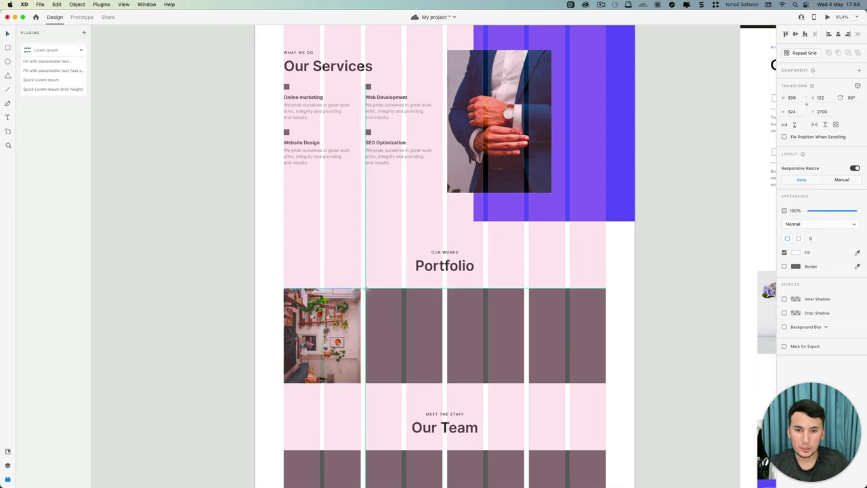
pyautogui.moveTo(366, 289); pyautogui.dragTo(444, 383)
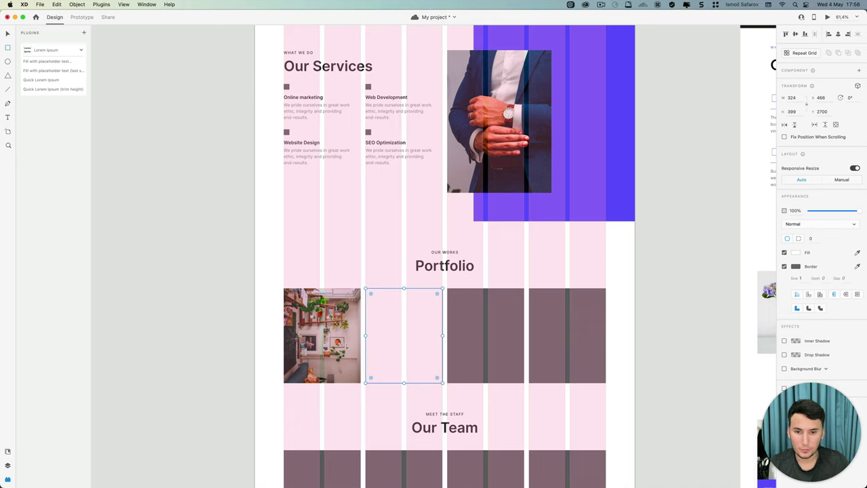
pyautogui.click(284, 369)
pyautogui.press('Delete')
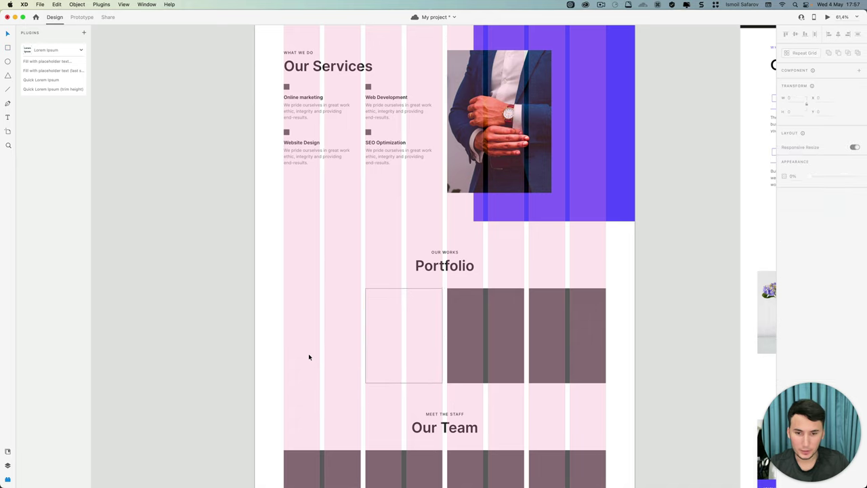
pyautogui.moveTo(399, 358); pyautogui.dragTo(324, 357)
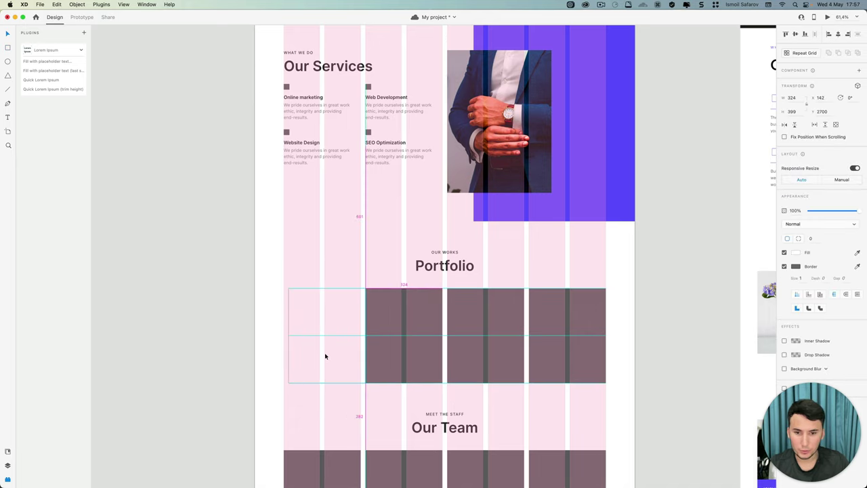
pyautogui.click(389, 351)
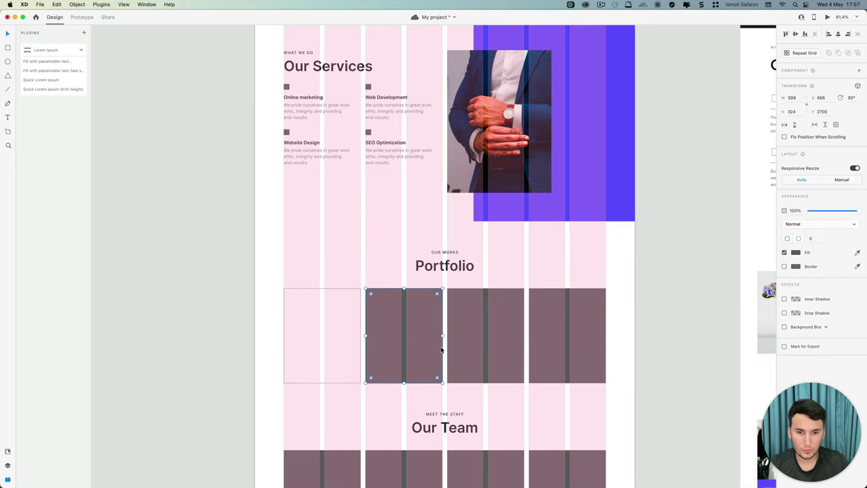
pyautogui.press('Delete')
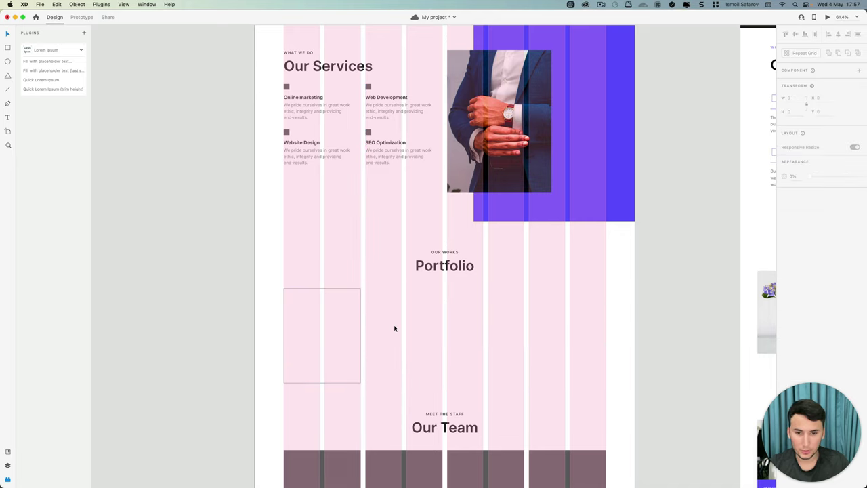
# Make the rectangle a four-column repeat grid with no border and a dark mauve fill.
pyautogui.click(331, 323)
pyautogui.press('super+r')
pyautogui.moveTo(361, 335)
pyautogui.mouseDown()
pyautogui.moveTo(405, 323)
pyautogui.moveTo(554, 325)
pyautogui.mouseUp()
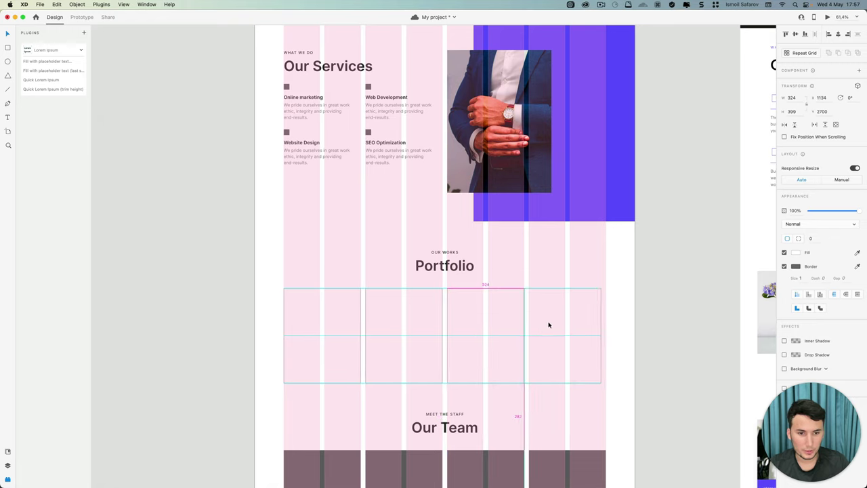
pyautogui.press('Escape')
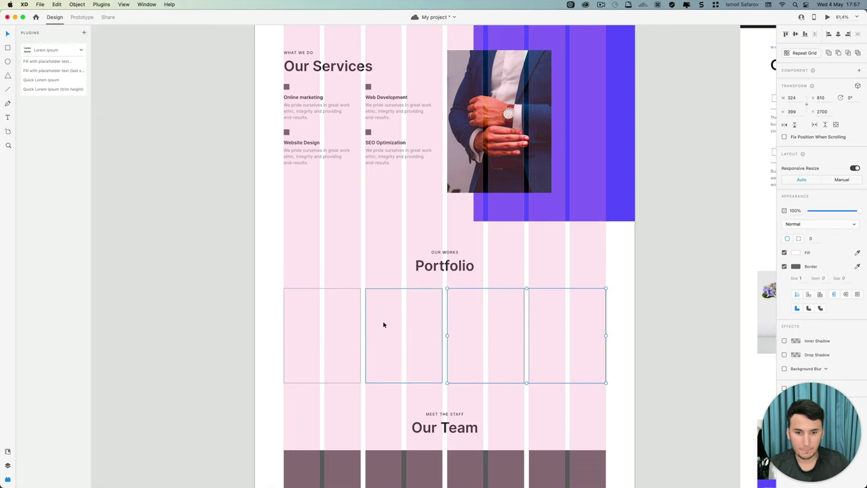
pyautogui.click(784, 267)
pyautogui.click(797, 253)
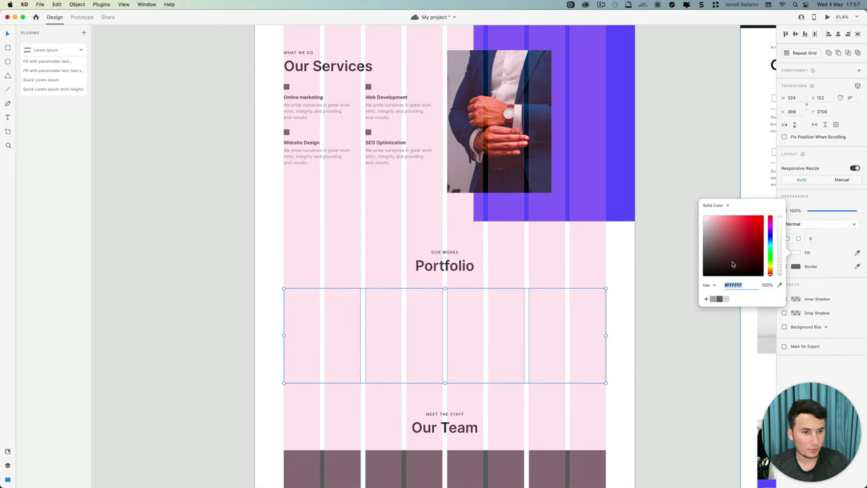
pyautogui.click(725, 300)
pyautogui.click(643, 350)
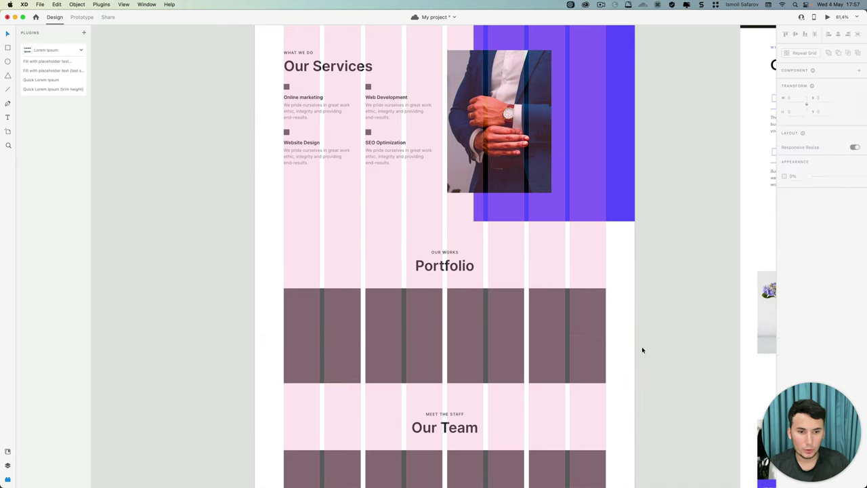
# Paste the living-room photo into the first Portfolio grid cell.
pyautogui.doubleClick(339, 332)
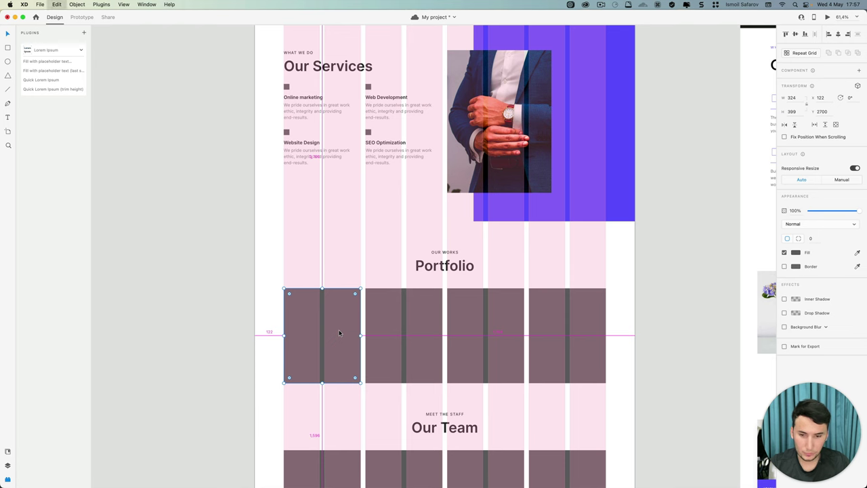
pyautogui.press('super+v')
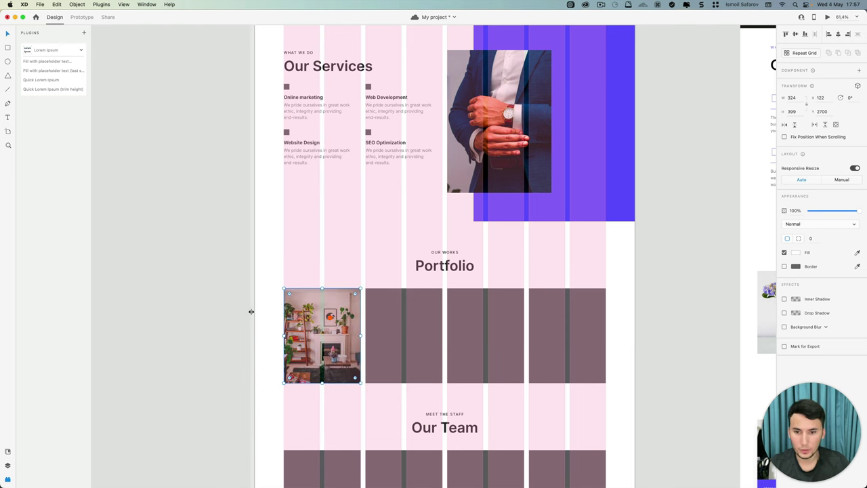
pyautogui.press('super+Tab')
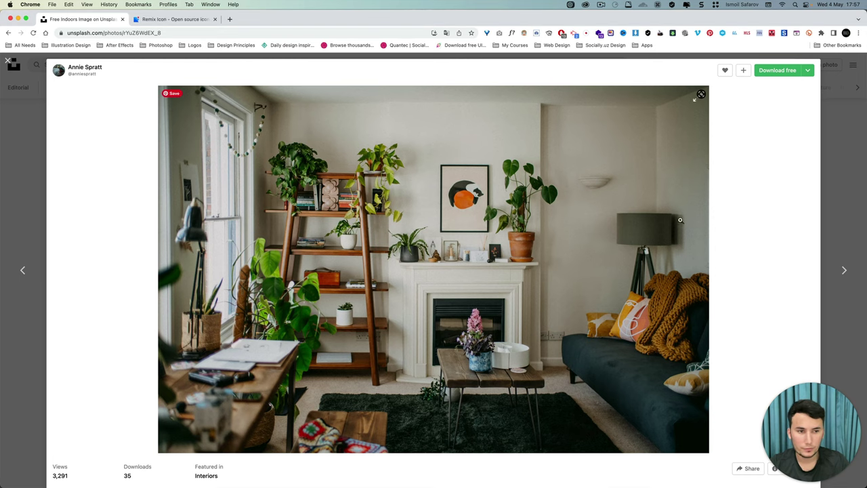
# Close the Interiors photo and open Unsplash's 3D Renders topic.
pyautogui.click(835, 134)
pyautogui.scroll(-4, 561, 239)
pyautogui.scroll(-4, 561, 239)
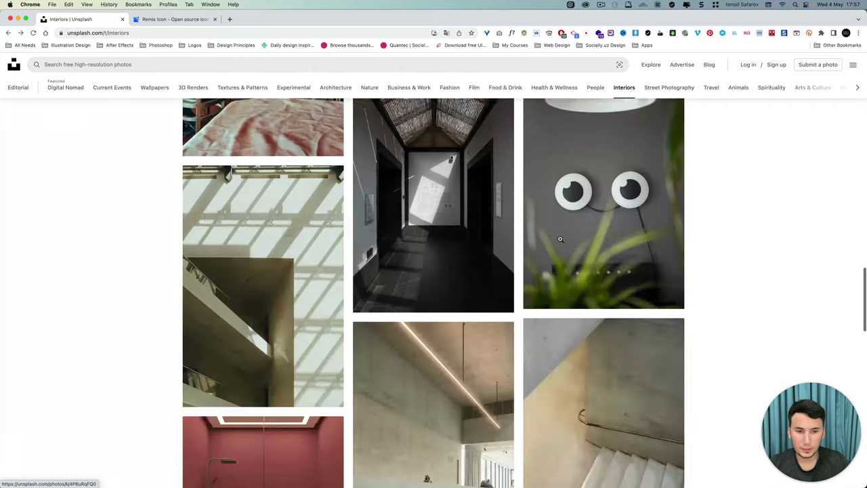
pyautogui.scroll(-4, 561, 239)
pyautogui.scroll(-5, 561, 239)
pyautogui.scroll(-5, 561, 239)
pyautogui.scroll(-2, 556, 238)
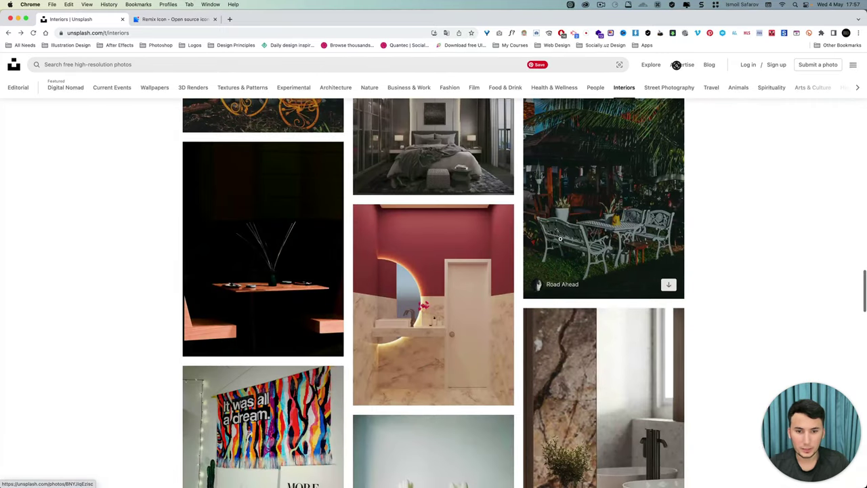
pyautogui.scroll(-5, 551, 235)
pyautogui.click(206, 64)
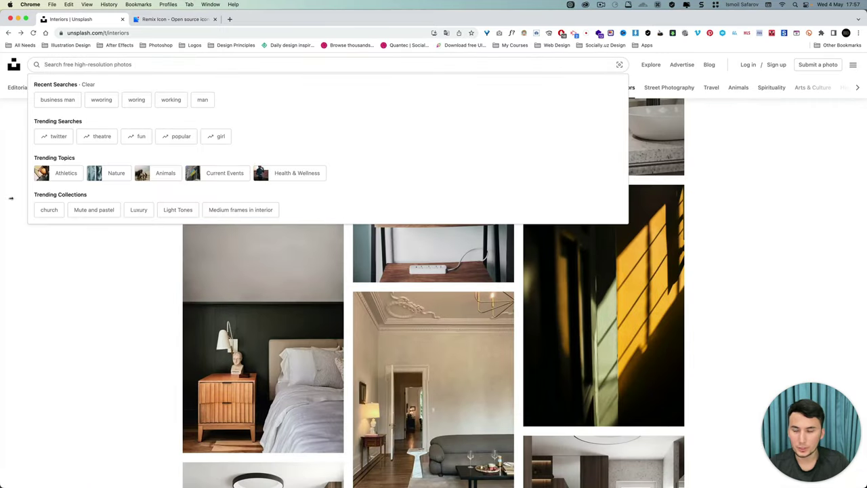
pyautogui.click(40, 326)
pyautogui.click(193, 87)
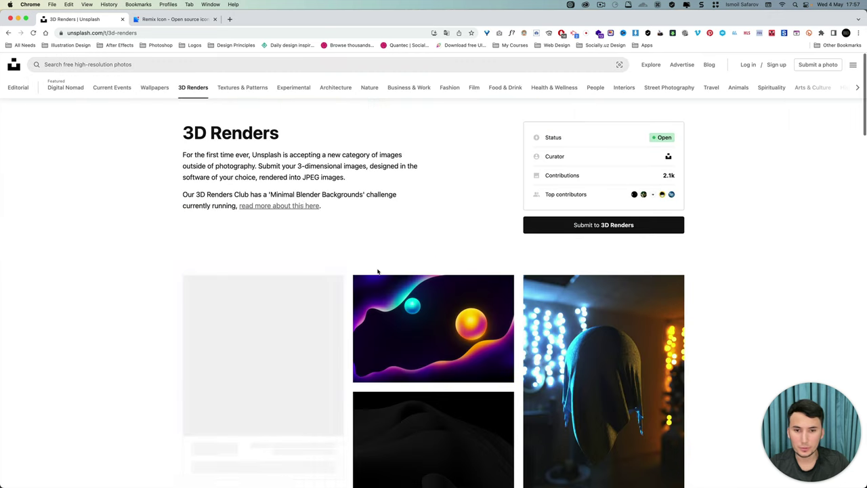
# Find the isometric apartment floor-plan render and copy its image.
pyautogui.scroll(-10, 378, 271)
pyautogui.scroll(2, 380, 270)
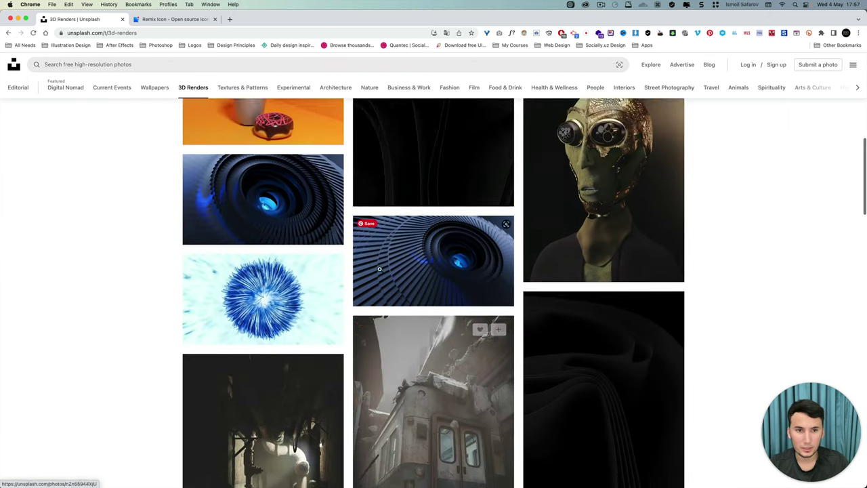
pyautogui.scroll(3, 378, 268)
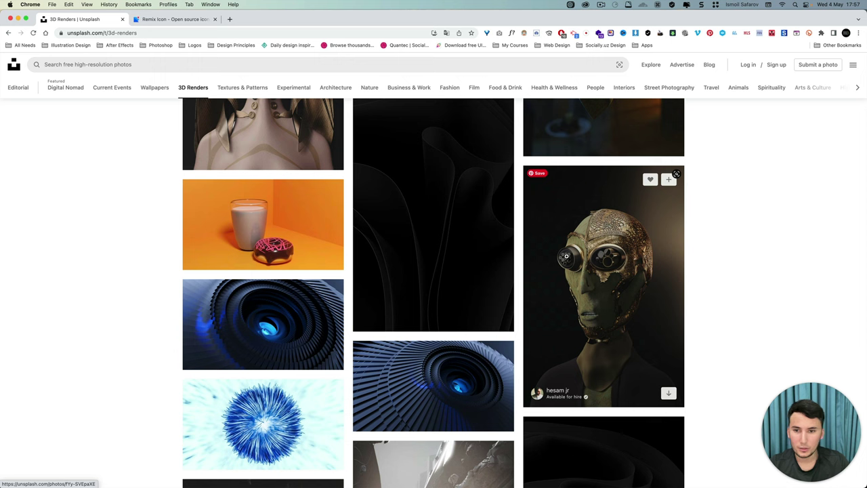
pyautogui.scroll(-1, 447, 265)
pyautogui.scroll(-2, 447, 265)
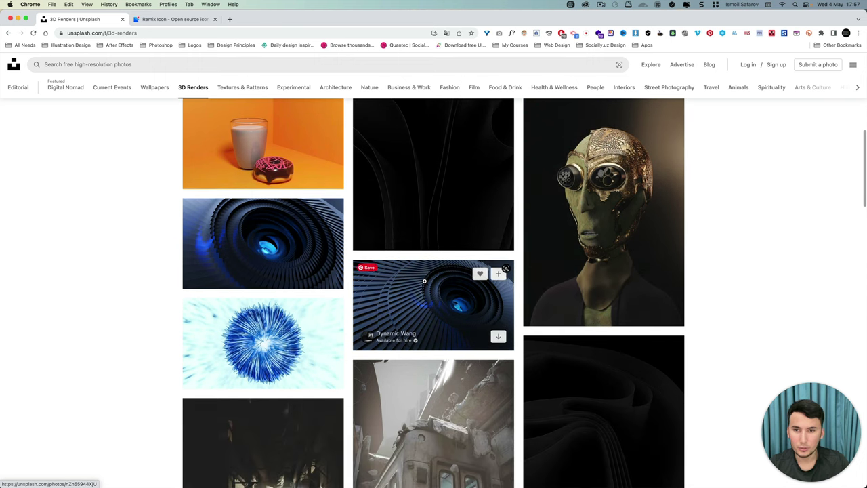
pyautogui.scroll(-5, 424, 281)
pyautogui.scroll(-5, 422, 283)
pyautogui.scroll(-2, 419, 286)
pyautogui.scroll(-1, 414, 290)
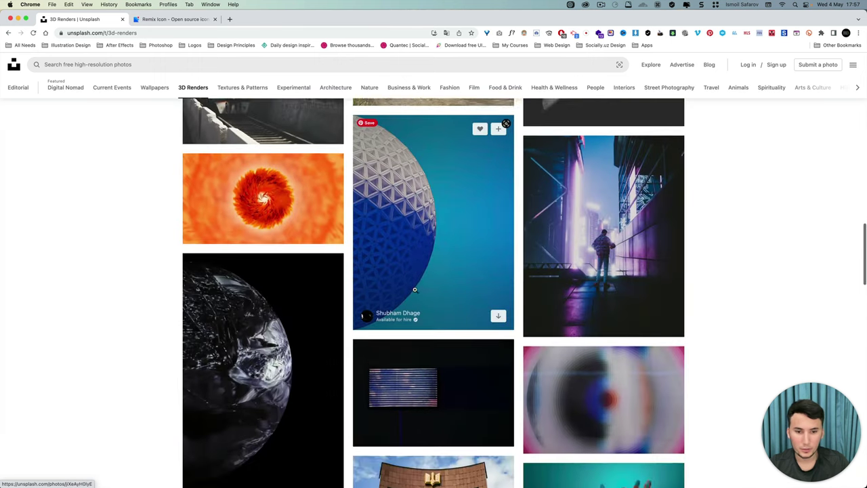
pyautogui.scroll(-6, 414, 290)
pyautogui.scroll(-5, 414, 290)
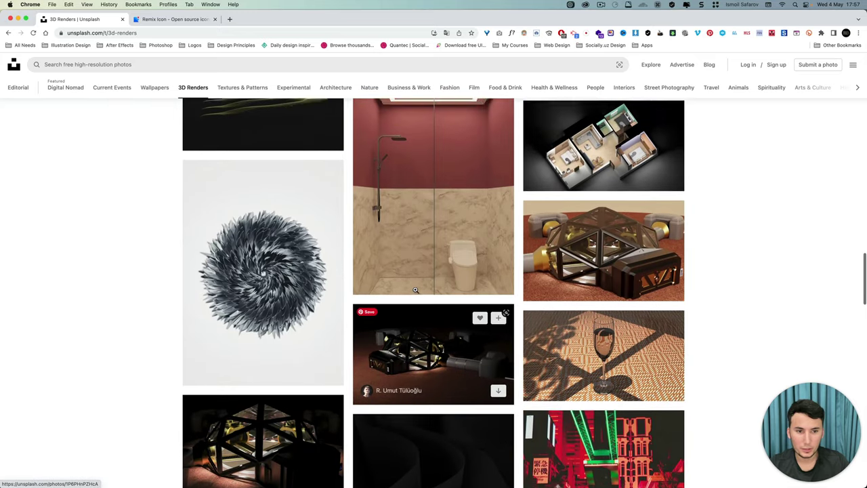
pyautogui.scroll(1, 415, 290)
pyautogui.scroll(-5, 416, 290)
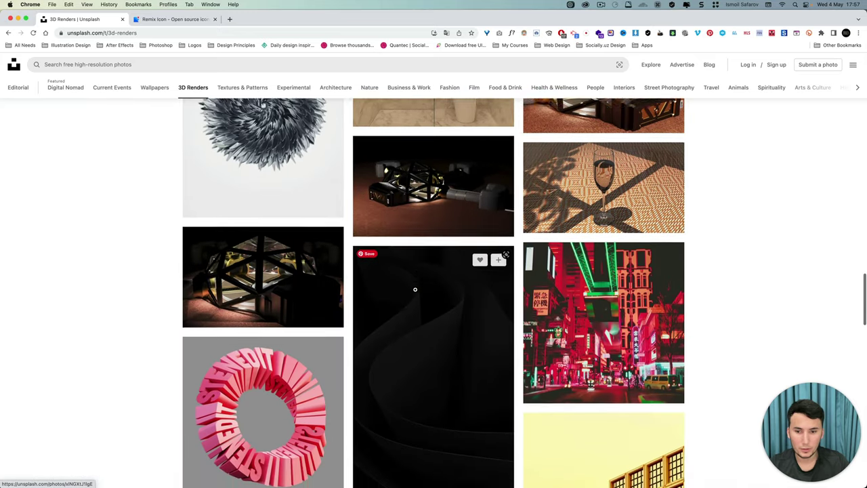
pyautogui.scroll(-6, 415, 289)
pyautogui.scroll(3, 416, 289)
pyautogui.scroll(1, 415, 289)
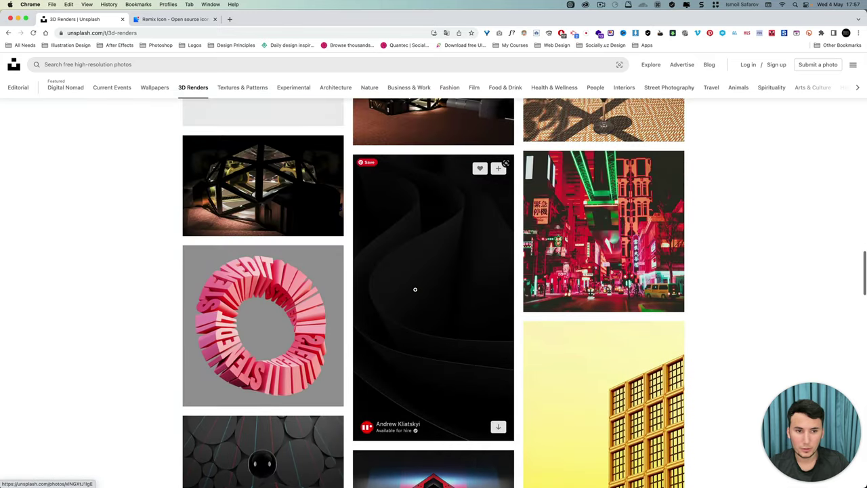
pyautogui.scroll(3, 415, 289)
pyautogui.scroll(3, 598, 146)
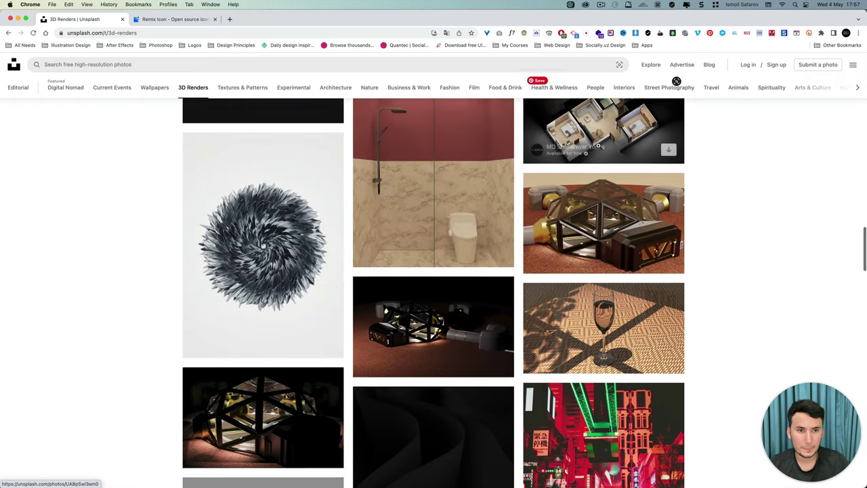
pyautogui.click(600, 147)
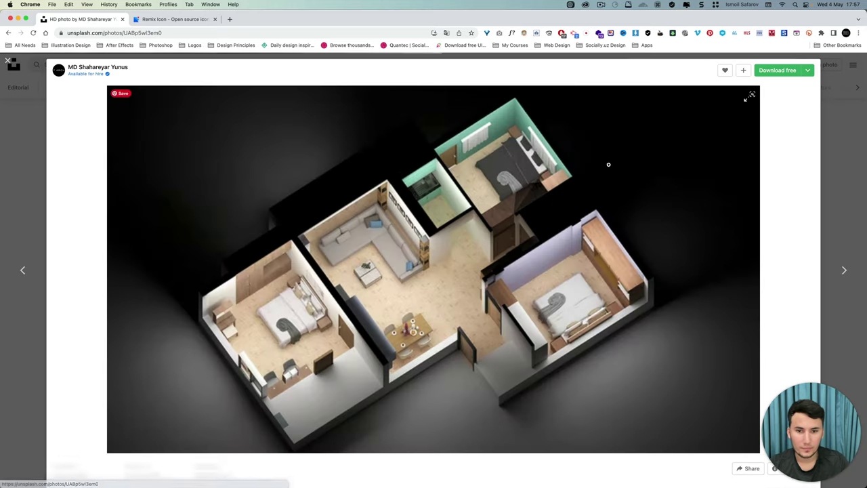
pyautogui.rightClick(427, 258)
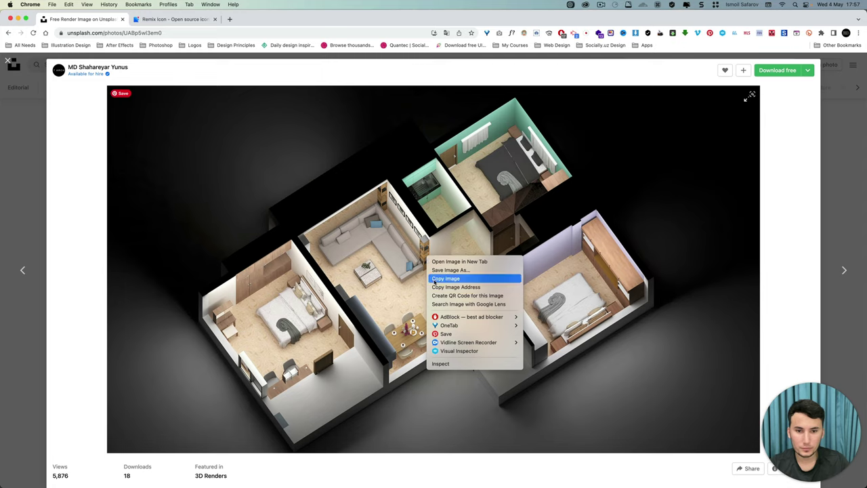
pyautogui.click(445, 279)
# Paste the floor-plan render into the first Portfolio card, then close the Unsplash photo.
pyautogui.press('super+Tab')
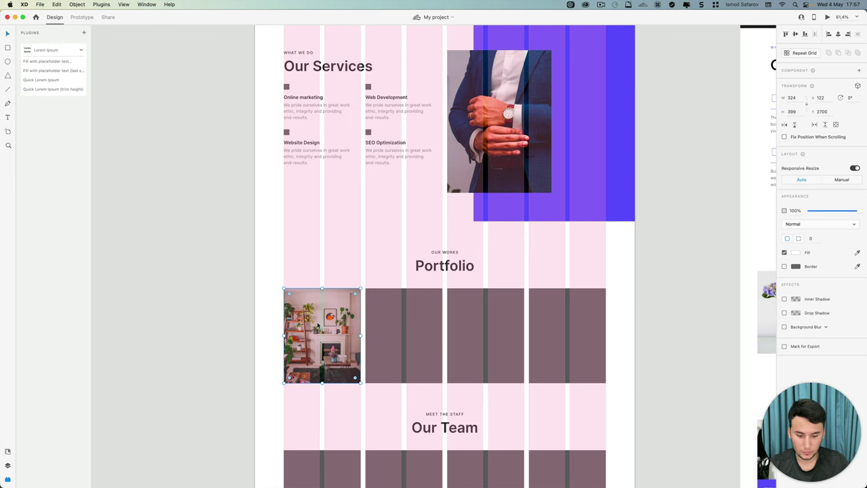
pyautogui.press('alt')
pyautogui.press('super+v')
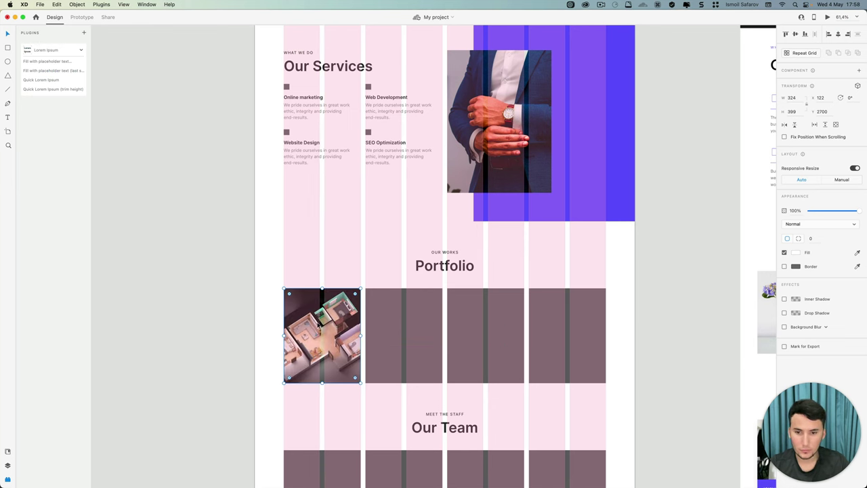
pyautogui.doubleClick(347, 331)
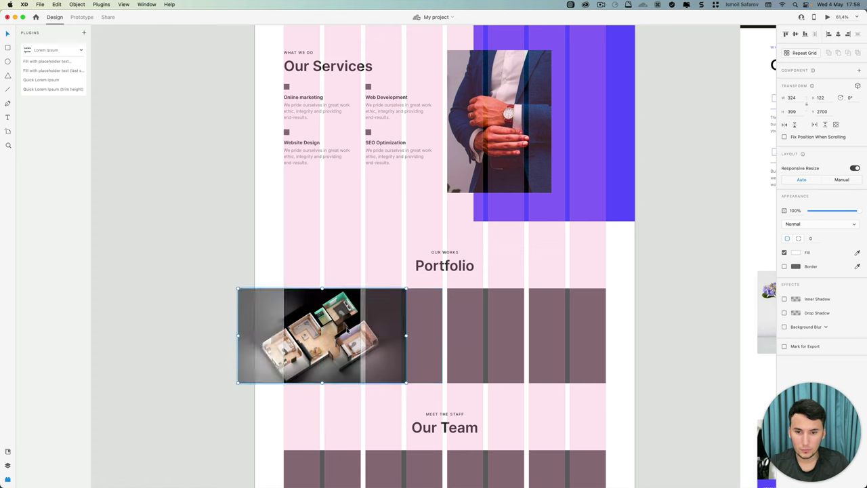
pyautogui.press('super+Tab')
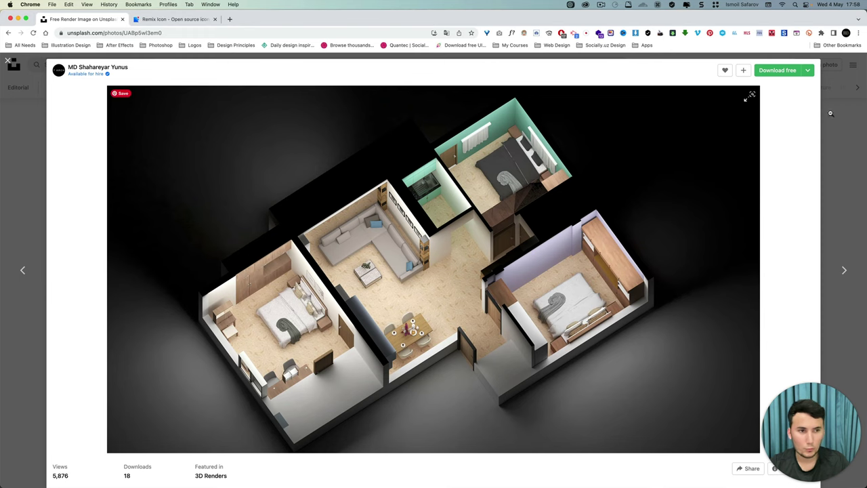
pyautogui.click(837, 165)
# Find the twisted rifle render in the 3D Renders gallery and copy its image.
pyautogui.scroll(-5, 508, 135)
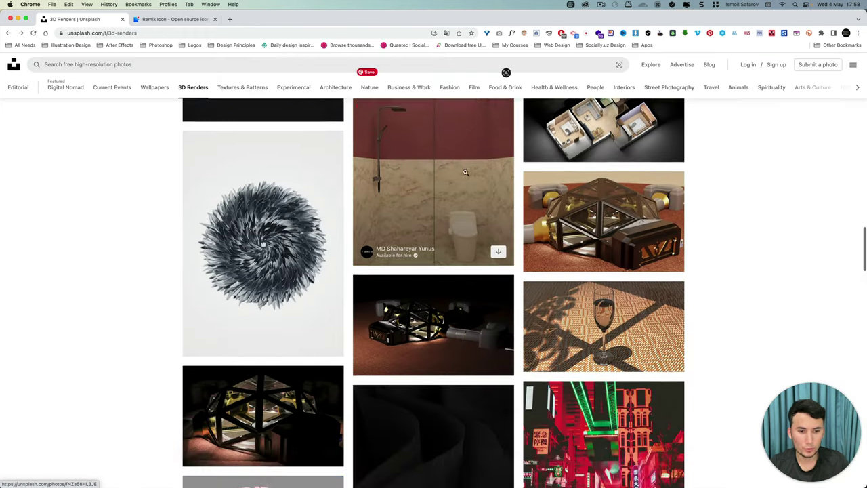
pyautogui.scroll(-5, 464, 170)
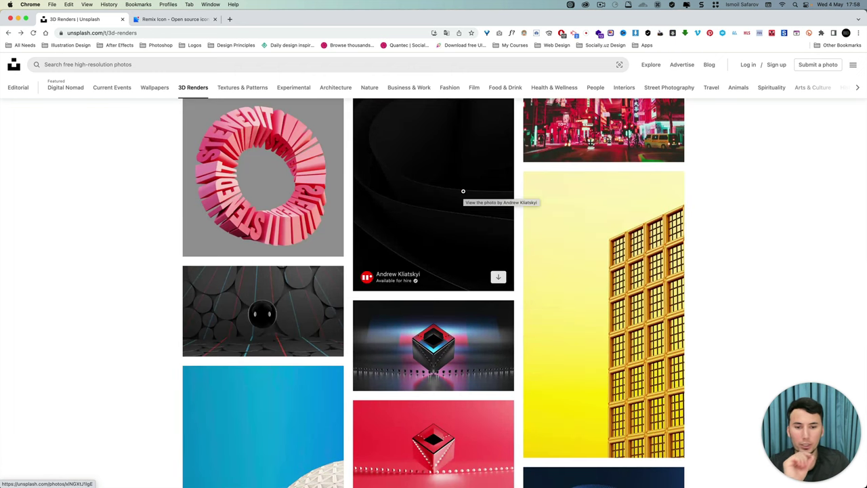
pyautogui.scroll(-5, 463, 191)
pyautogui.scroll(-1, 459, 193)
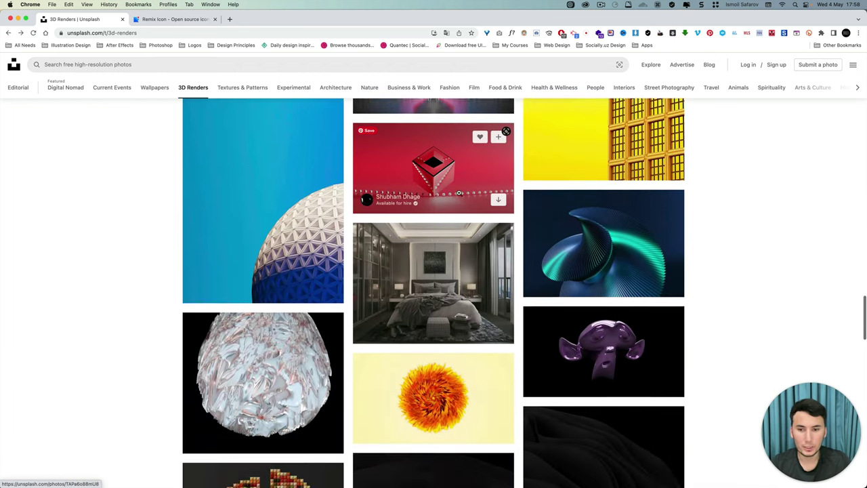
pyautogui.scroll(-3, 458, 195)
pyautogui.scroll(-4, 457, 198)
pyautogui.scroll(-1, 458, 199)
pyautogui.scroll(-5, 457, 198)
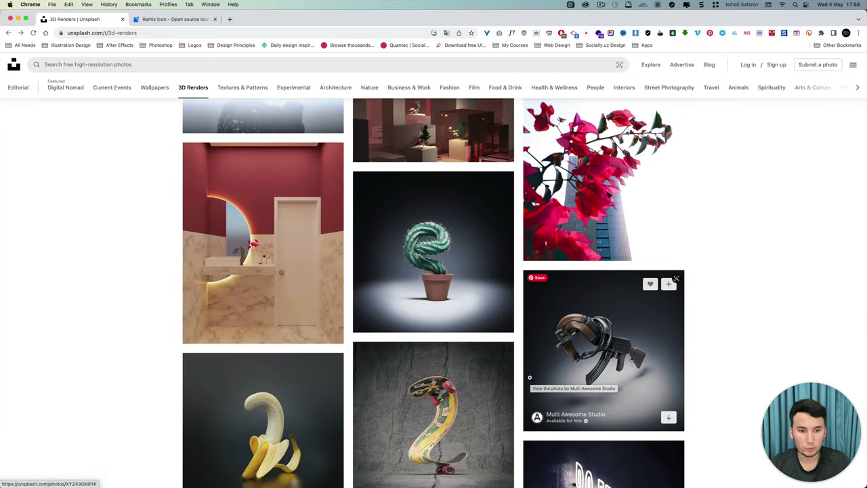
pyautogui.scroll(-3, 562, 366)
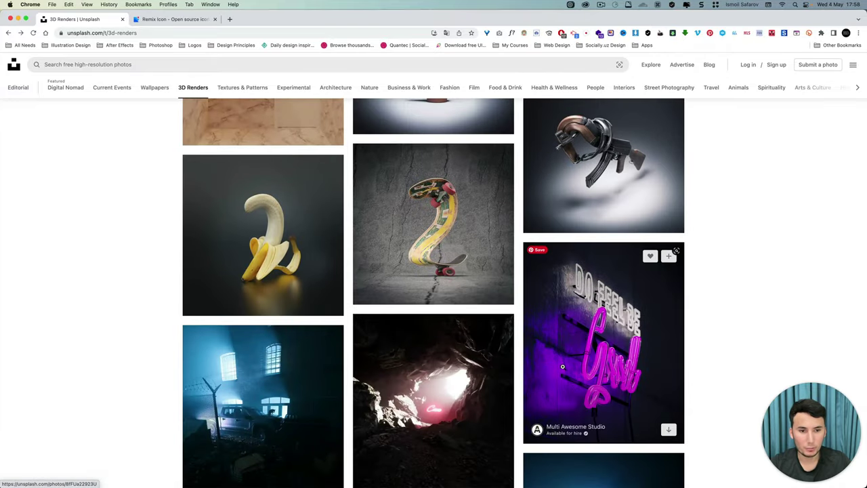
pyautogui.click(601, 211)
pyautogui.rightClick(494, 217)
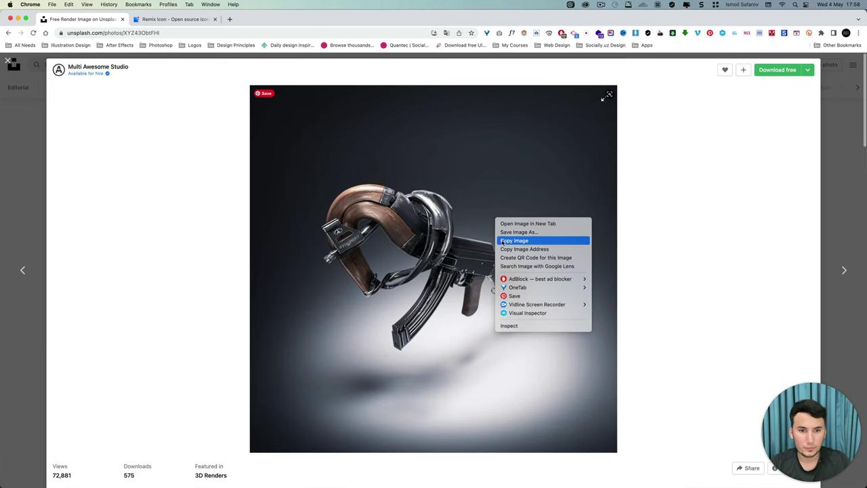
pyautogui.click(505, 242)
# Paste the rifle render into the second Portfolio card.
pyautogui.click(388, 336)
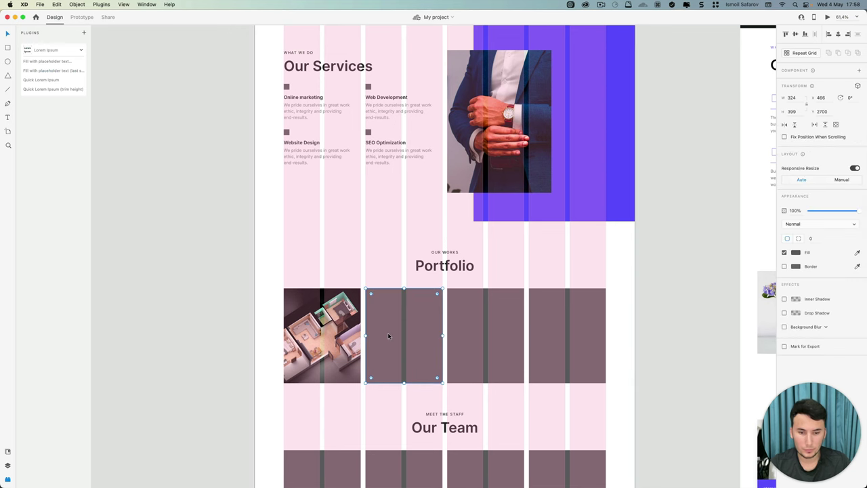
pyautogui.press('alt')
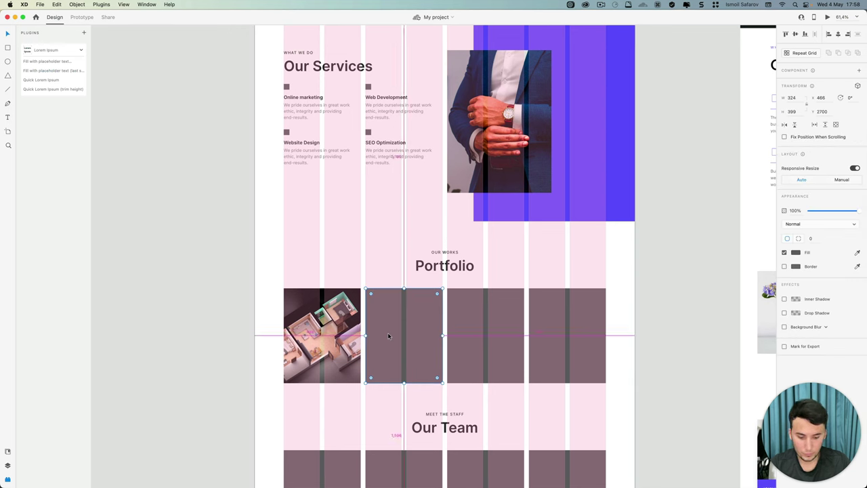
pyautogui.press('super+v')
pyautogui.click(190, 265)
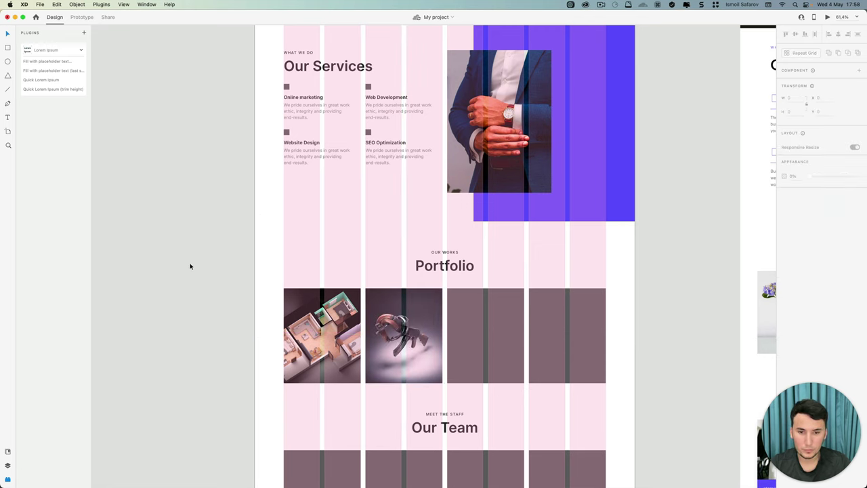
pyautogui.press('super+Tab')
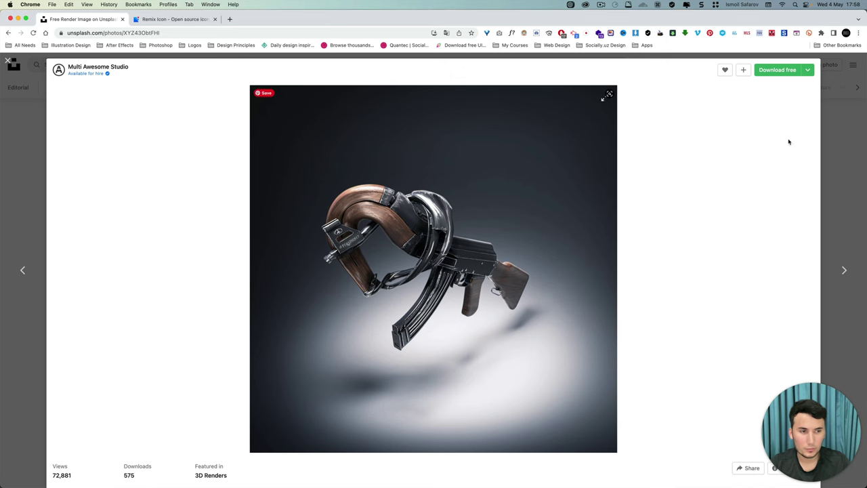
# Browse the 3D Renders gallery, previewing a shower bathroom render without copying it.
pyautogui.click(845, 121)
pyautogui.scroll(-10, 498, 277)
pyautogui.scroll(-1, 498, 277)
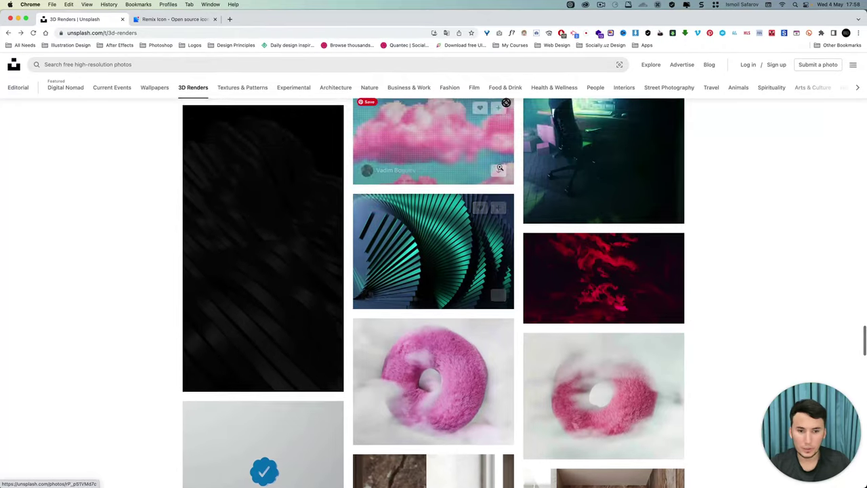
pyautogui.scroll(-5, 500, 169)
pyautogui.scroll(-2, 499, 169)
pyautogui.scroll(1, 474, 177)
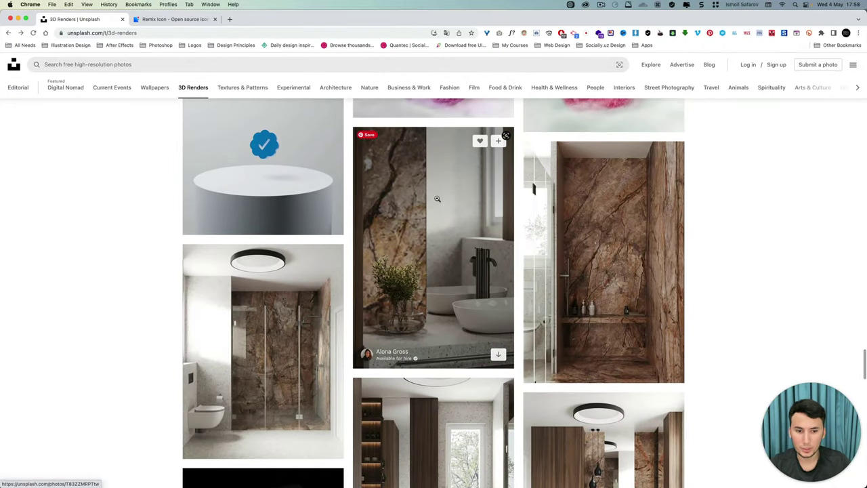
pyautogui.scroll(-5, 437, 199)
pyautogui.scroll(3, 437, 198)
pyautogui.scroll(2, 406, 200)
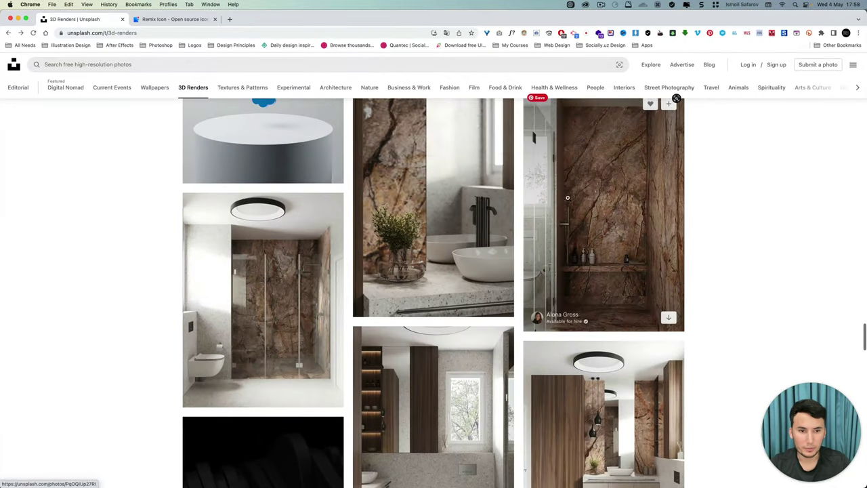
pyautogui.click(254, 318)
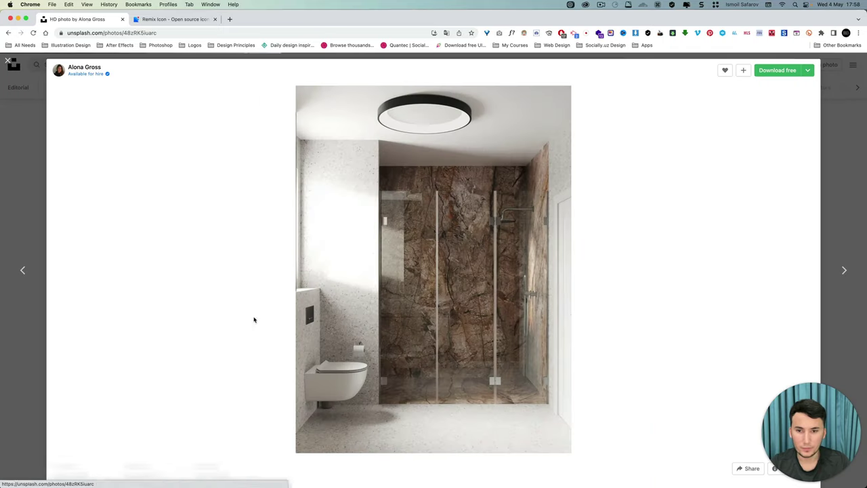
pyautogui.rightClick(479, 228)
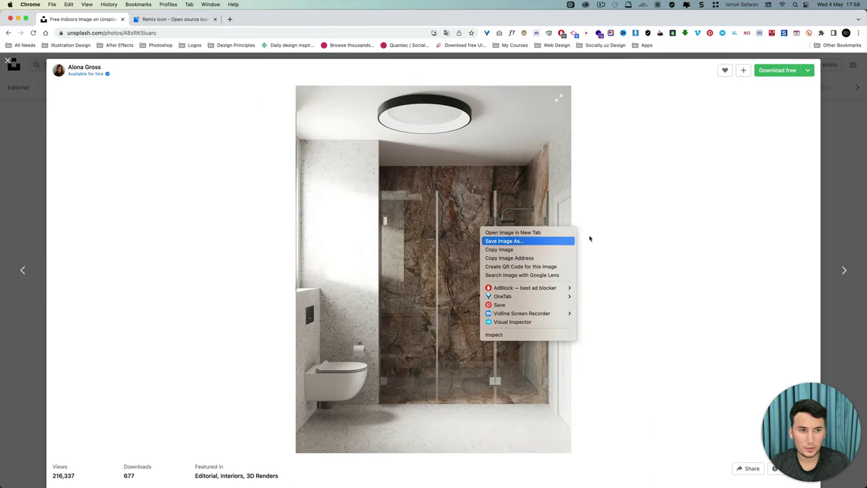
pyautogui.click(865, 196)
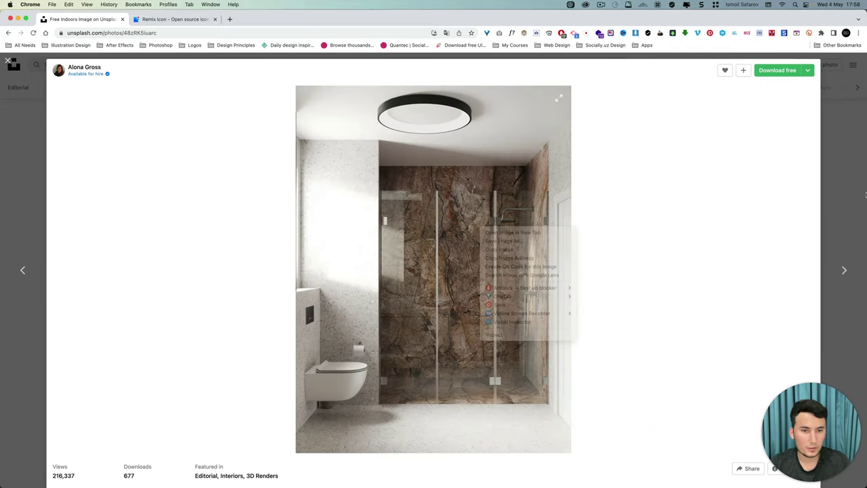
pyautogui.click(832, 139)
# Open the wood-and-marble bathroom render and copy its image.
pyautogui.scroll(-2, 618, 218)
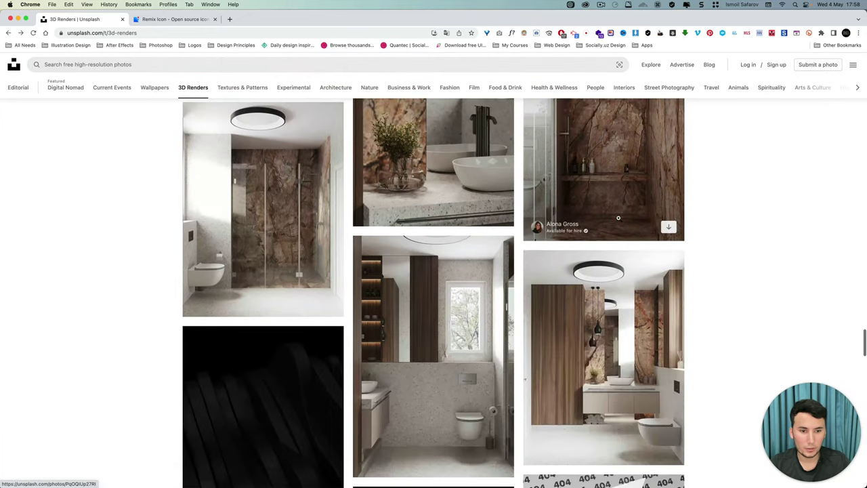
pyautogui.scroll(-1, 610, 271)
pyautogui.click(607, 277)
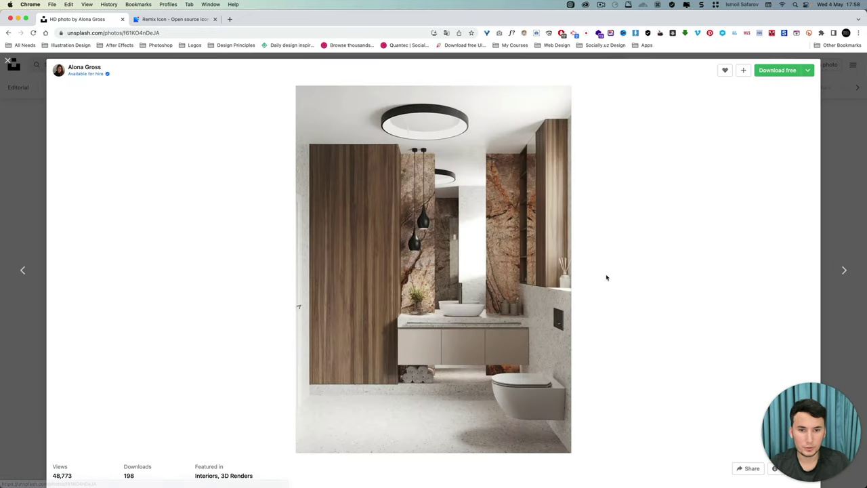
pyautogui.rightClick(426, 257)
pyautogui.click(434, 278)
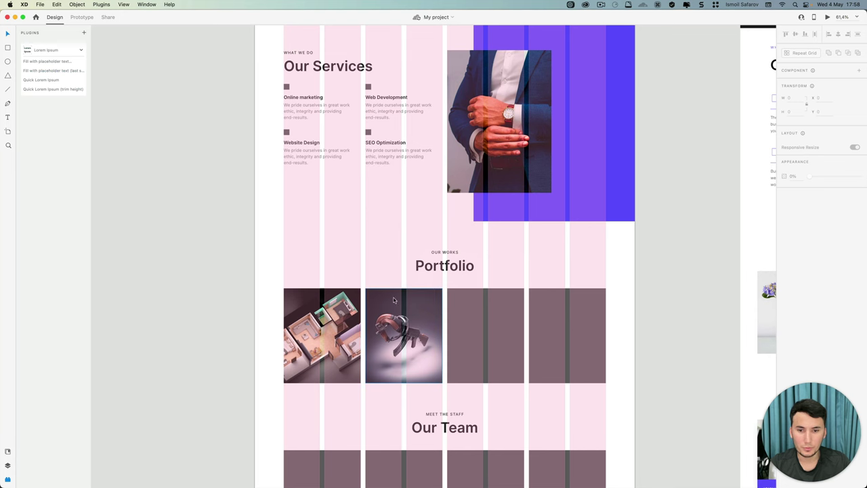
# Replace the first Portfolio image with the bathroom render and close the Unsplash photo.
pyautogui.click(321, 343)
pyautogui.press('super+v')
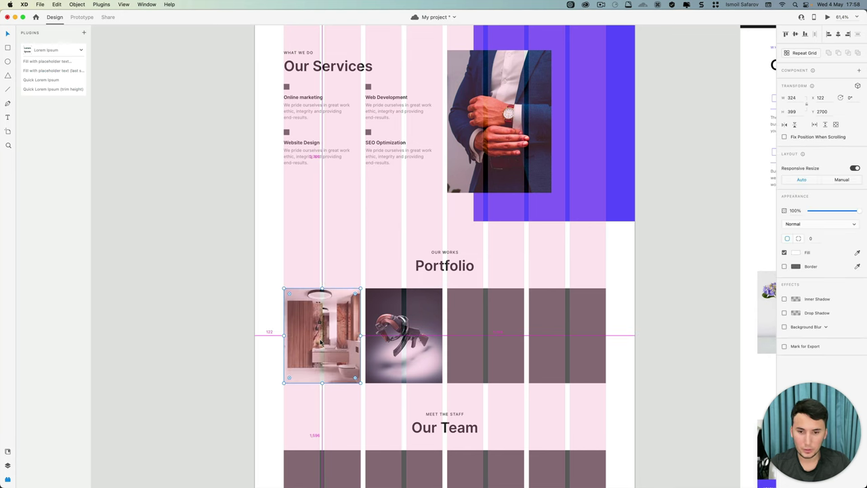
pyautogui.click(181, 246)
pyautogui.press('super+Tab')
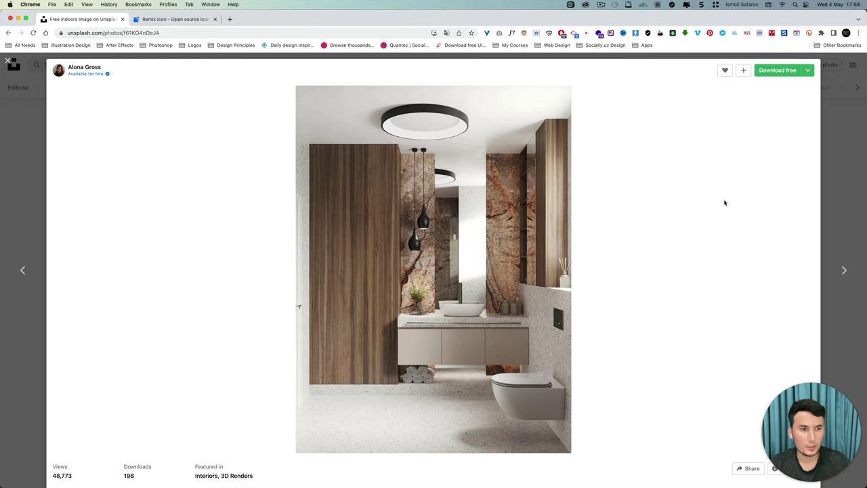
pyautogui.click(837, 172)
# Find the teal-walled living-room render with the yellow sofa and copy its image.
pyautogui.scroll(-3, 677, 216)
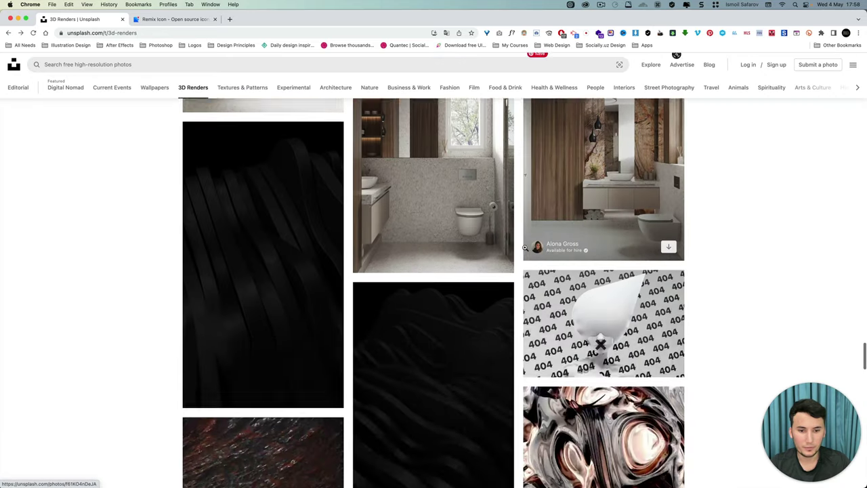
pyautogui.scroll(-3, 515, 256)
pyautogui.scroll(-3, 513, 254)
pyautogui.scroll(-5, 513, 255)
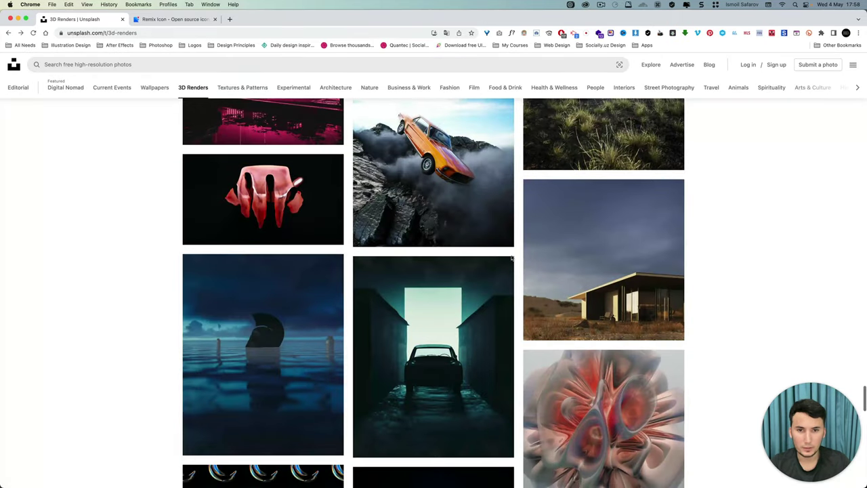
pyautogui.scroll(-5, 513, 255)
pyautogui.scroll(-1, 512, 255)
pyautogui.scroll(-2, 512, 255)
pyautogui.scroll(-5, 511, 256)
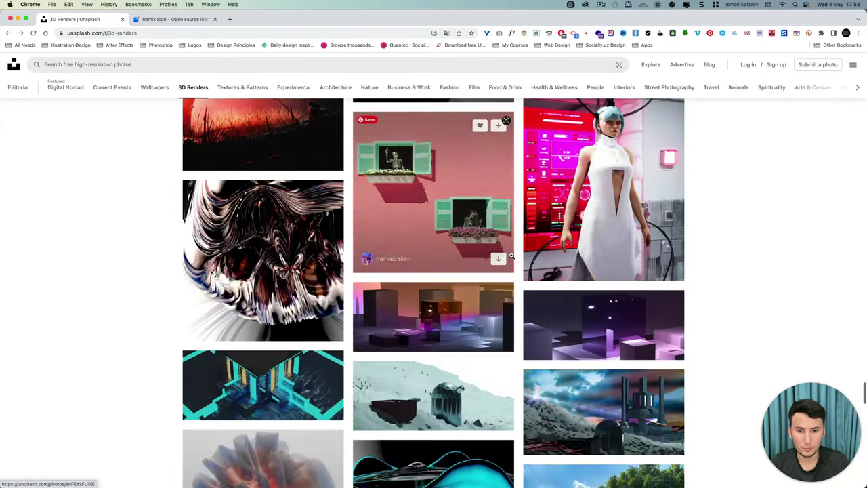
pyautogui.scroll(-1, 512, 255)
pyautogui.scroll(-3, 511, 255)
pyautogui.scroll(-2, 512, 255)
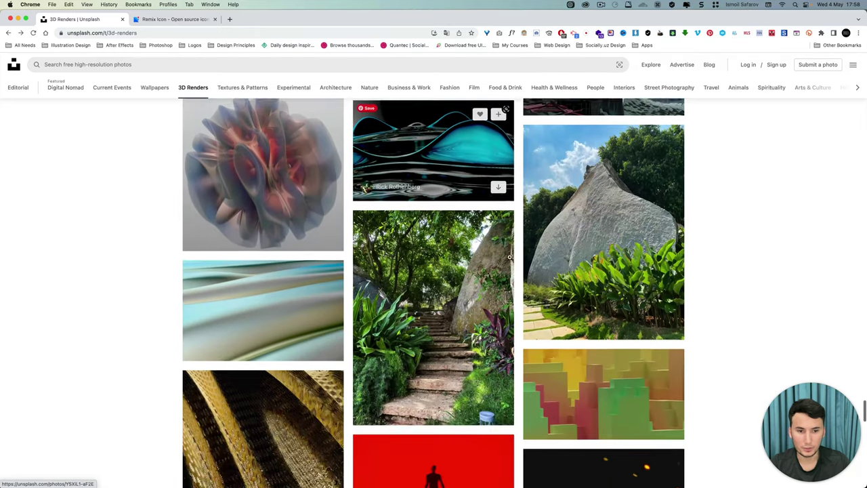
pyautogui.scroll(-1, 510, 257)
pyautogui.scroll(1, 507, 258)
pyautogui.scroll(1, 506, 259)
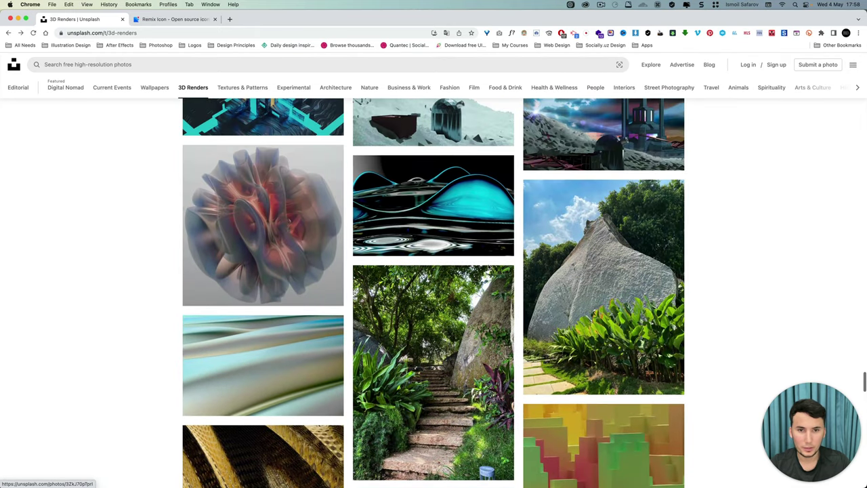
pyautogui.scroll(1, 498, 261)
pyautogui.scroll(1, 488, 265)
pyautogui.scroll(-5, 488, 265)
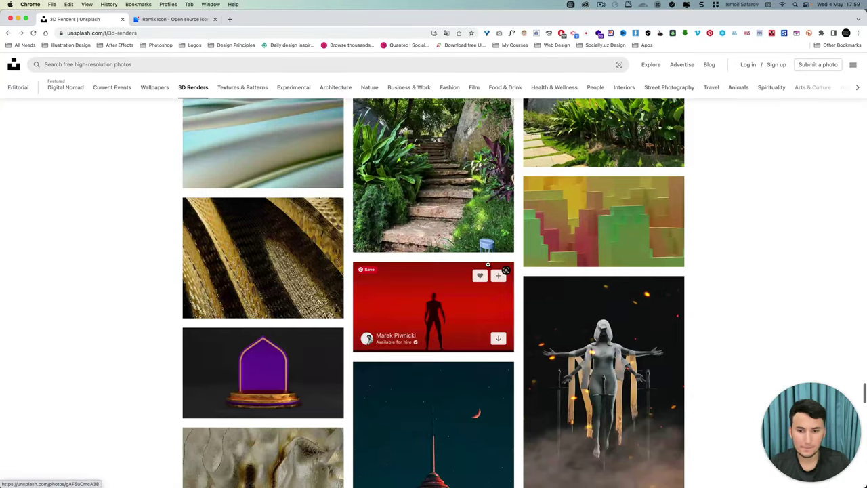
pyautogui.scroll(-4, 488, 265)
pyautogui.scroll(1, 488, 264)
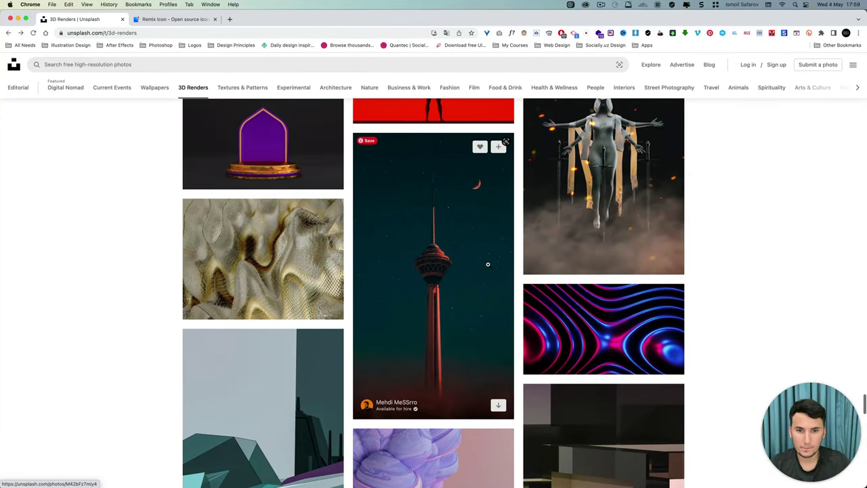
pyautogui.scroll(-5, 487, 264)
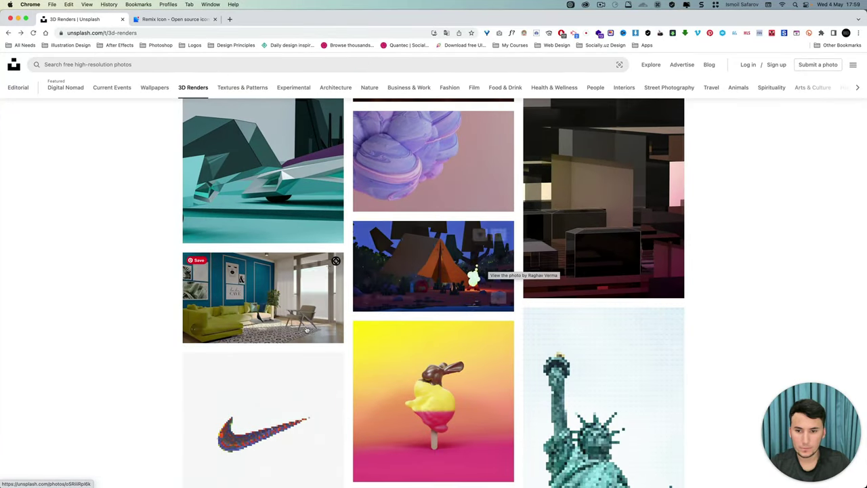
pyautogui.scroll(-3, 271, 306)
pyautogui.scroll(-2, 270, 308)
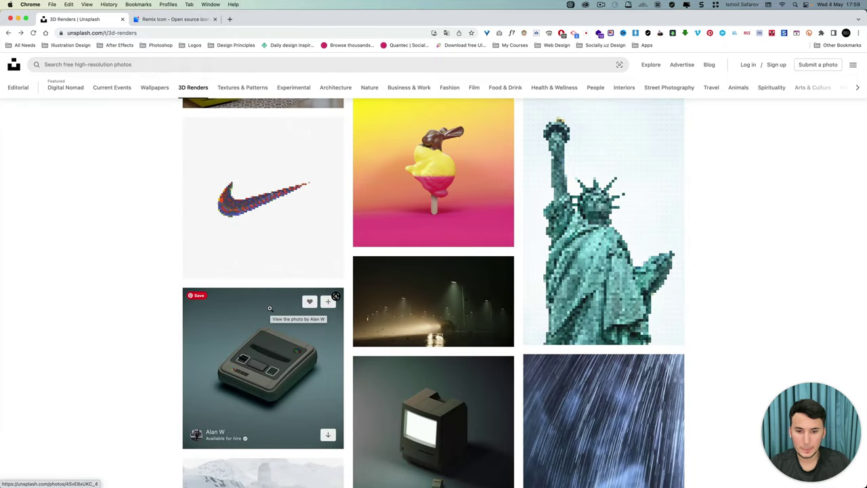
pyautogui.scroll(6, 269, 308)
pyautogui.click(274, 346)
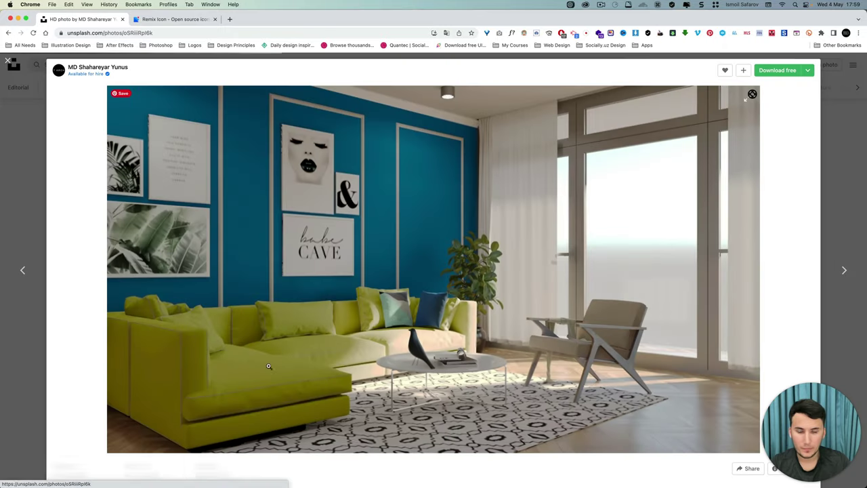
pyautogui.rightClick(485, 275)
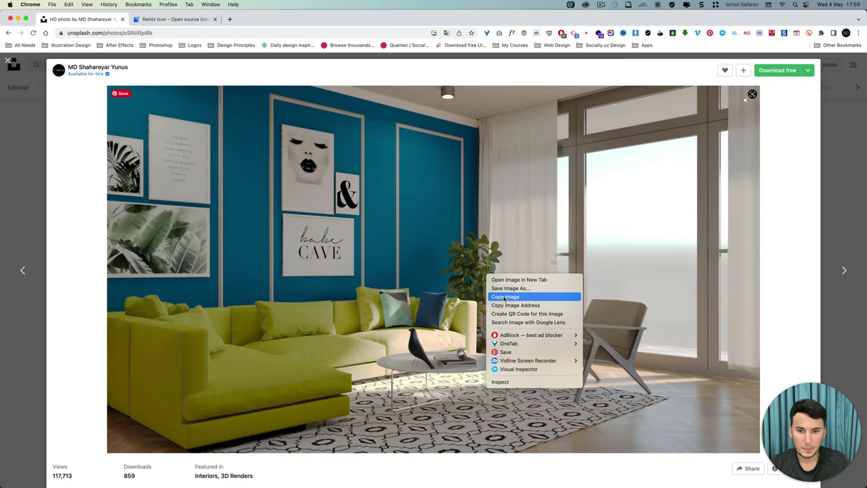
pyautogui.click(505, 296)
# Paste the sofa render into the third Portfolio card and shift it within its frame.
pyautogui.press('super+Tab')
pyautogui.click(485, 322)
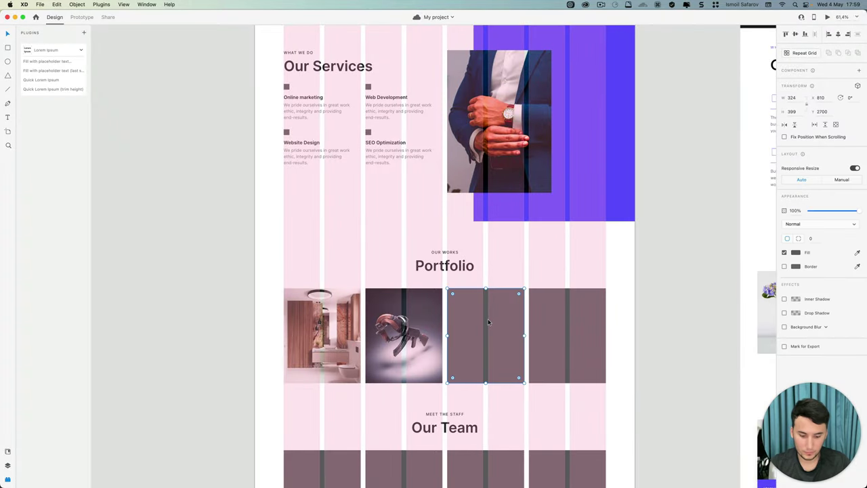
pyautogui.press('super+v')
pyautogui.press('super+Tab')
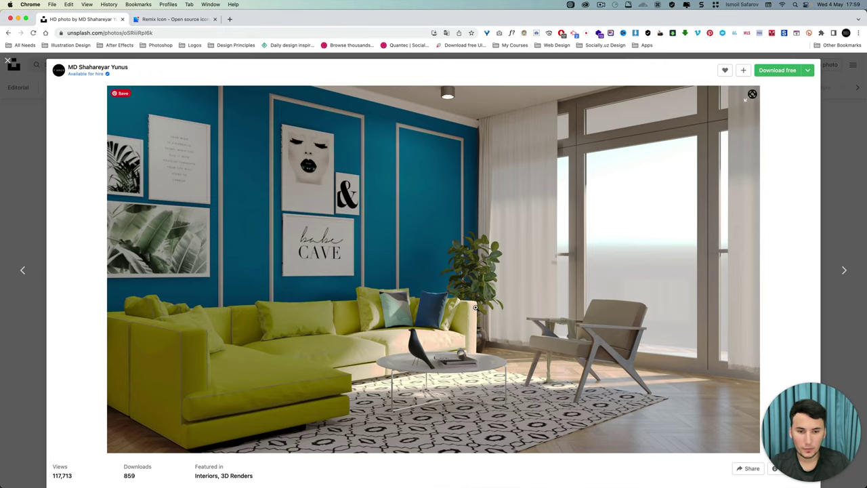
pyautogui.press('super+Tab')
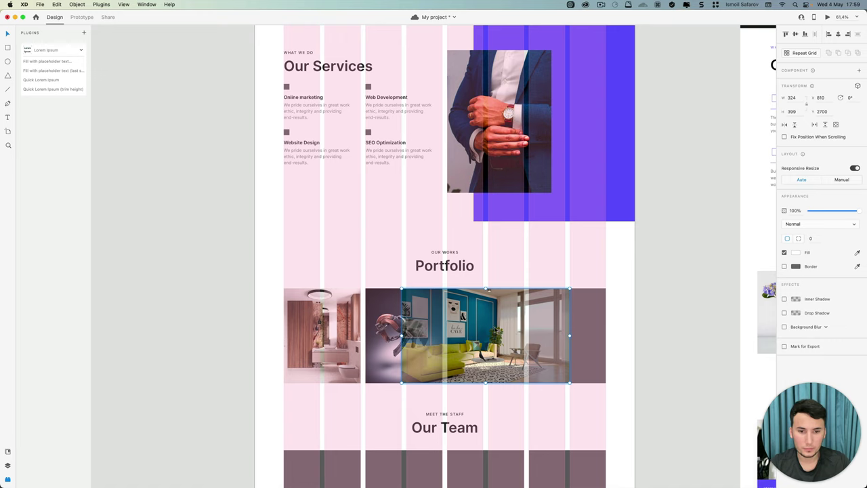
pyautogui.moveTo(496, 331)
pyautogui.mouseDown()
pyautogui.moveTo(479, 330)
pyautogui.moveTo(511, 331)
pyautogui.mouseUp()
pyautogui.click(217, 328)
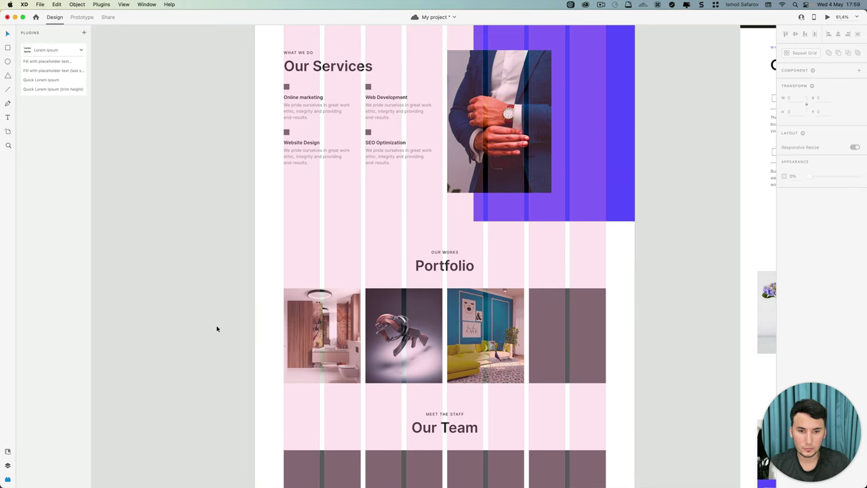
pyautogui.press('super+Tab')
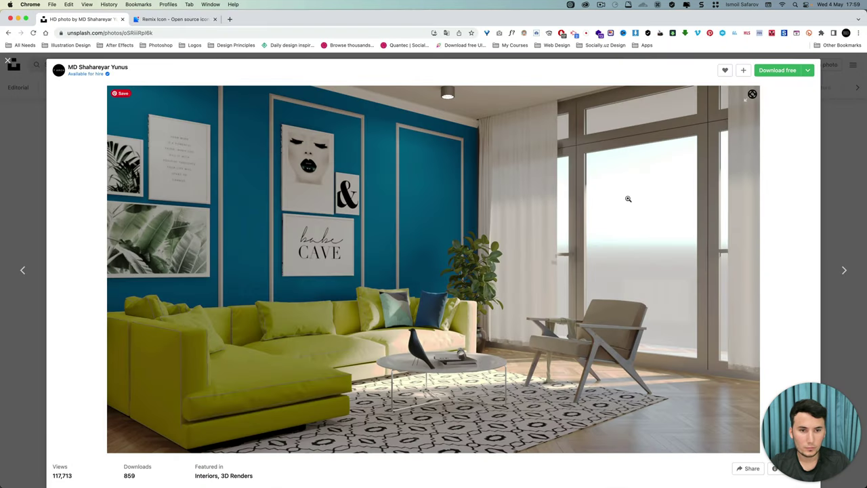
pyautogui.scroll(-10, 628, 198)
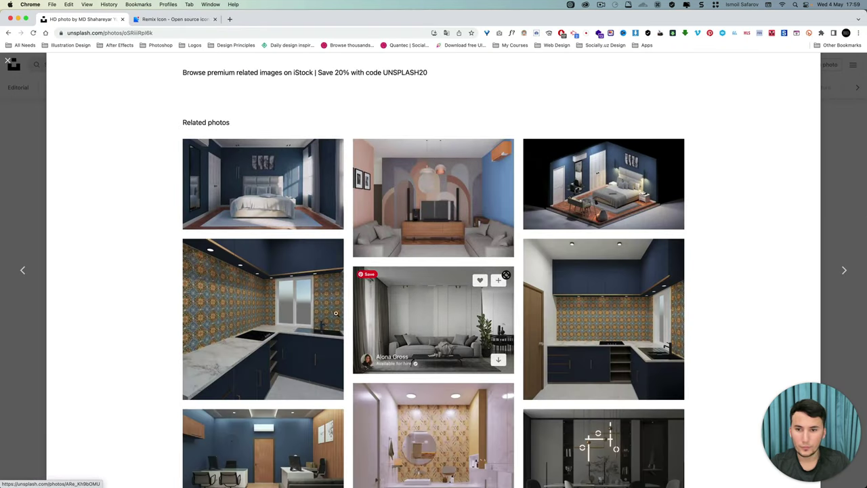
# Open the dark-blue bedroom render from the photographer's related photos and copy the image.
pyautogui.click(254, 213)
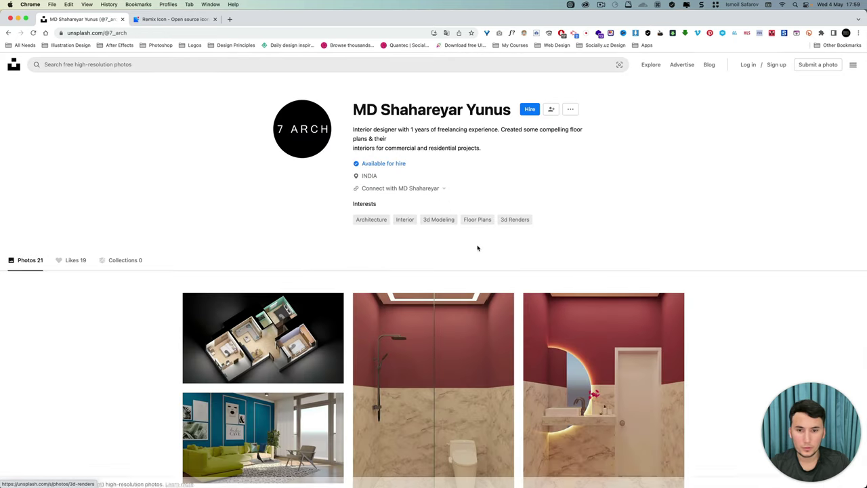
pyautogui.hscroll(-5, 536, 218)
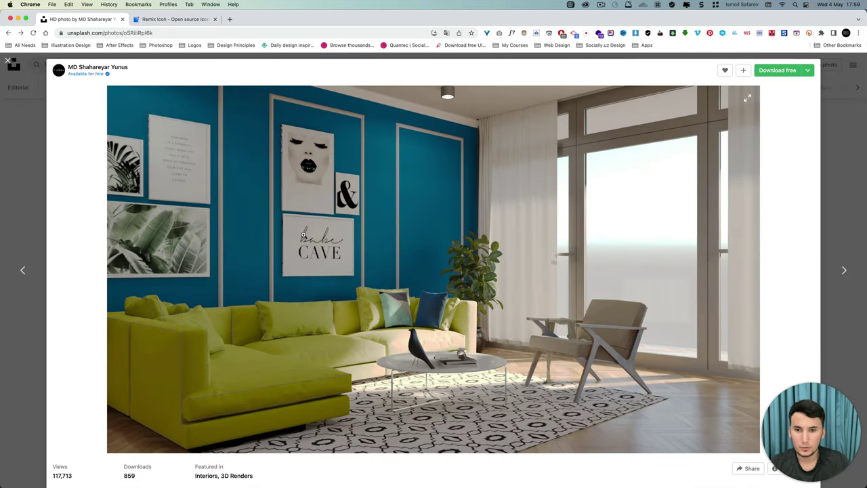
pyautogui.scroll(-10, 335, 277)
pyautogui.click(298, 276)
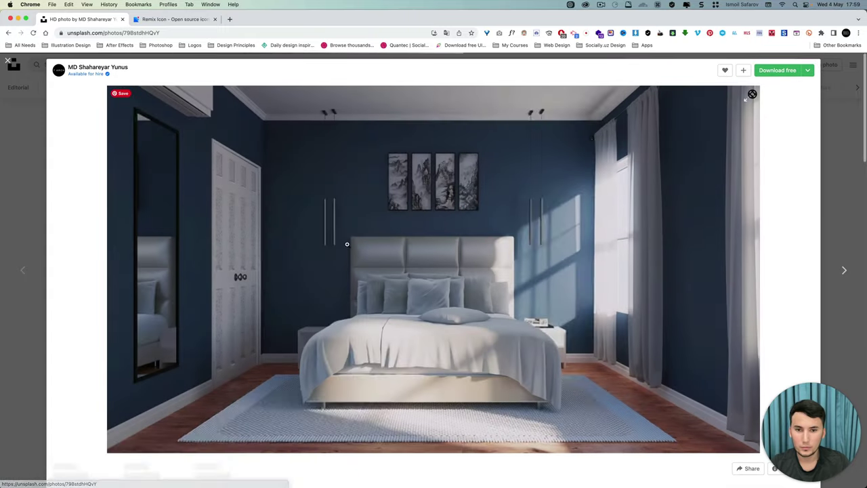
pyautogui.rightClick(373, 236)
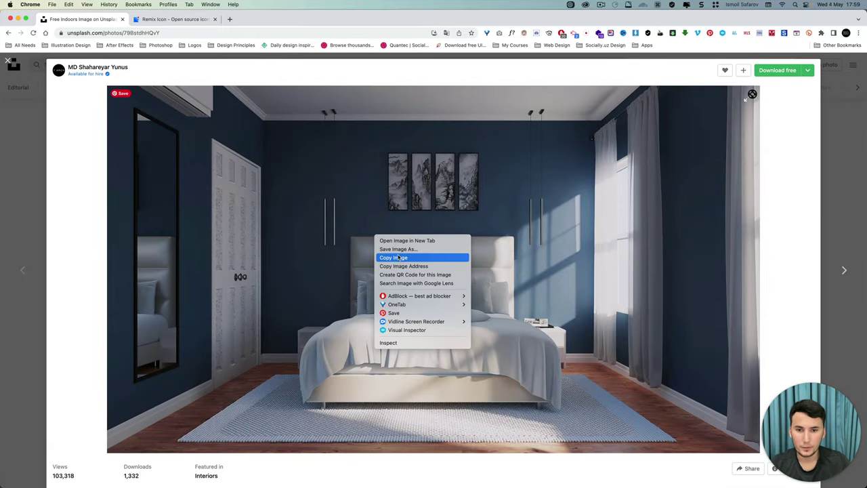
pyautogui.click(399, 258)
# Paste the dark-blue bedroom render into the second Portfolio slot.
pyautogui.press('super+Tab')
pyautogui.click(399, 332)
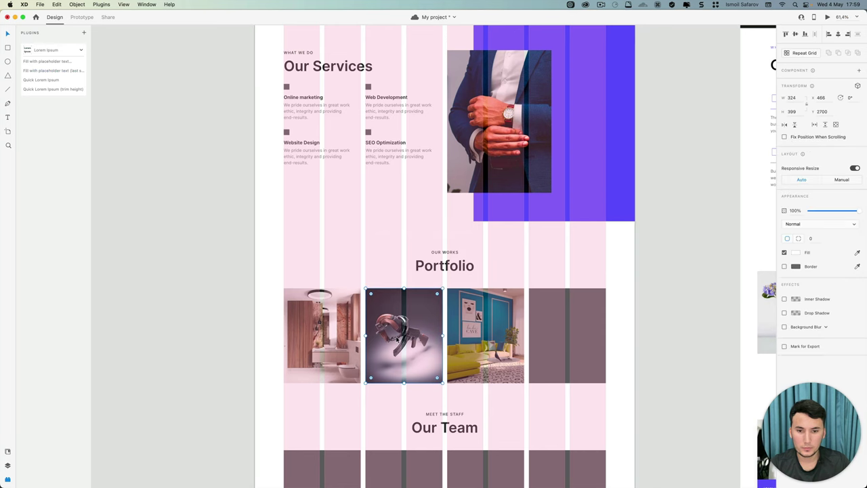
pyautogui.press('super+v')
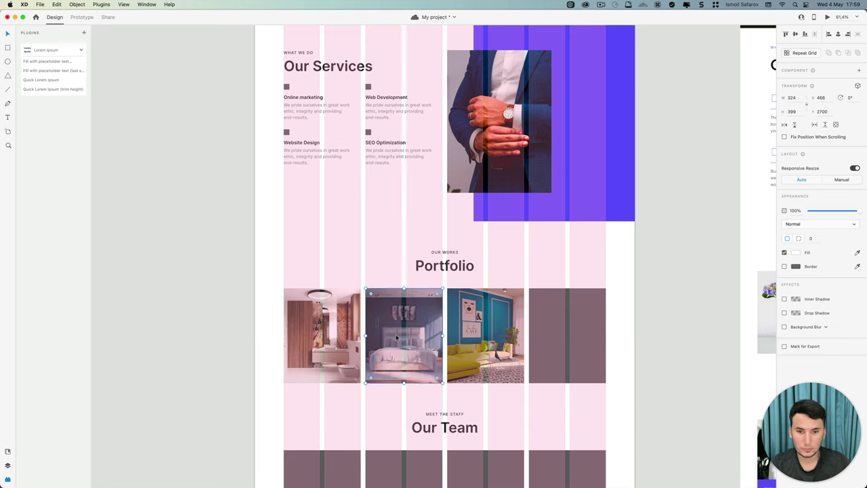
pyautogui.click(263, 329)
pyautogui.click(303, 327)
pyautogui.click(237, 343)
# Find the plant-filled Spacejoy bedroom photo on Unsplash and copy the image.
pyautogui.press('super+Tab')
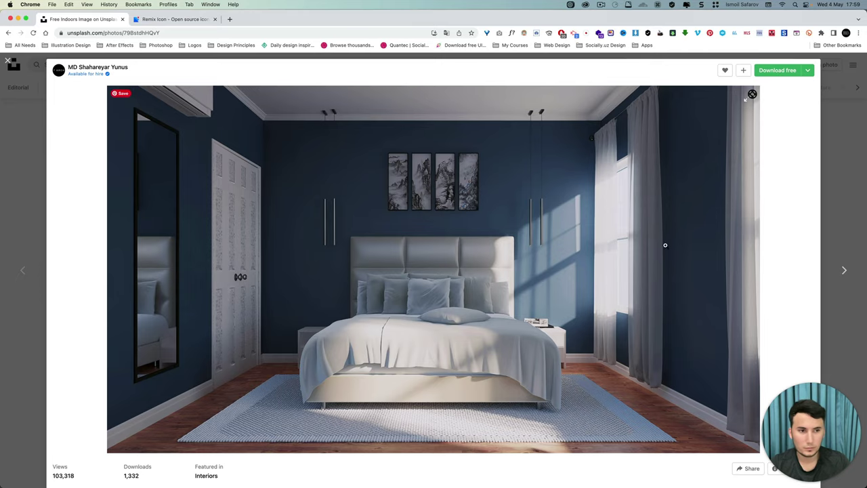
pyautogui.scroll(-10, 637, 261)
pyautogui.scroll(-5, 637, 260)
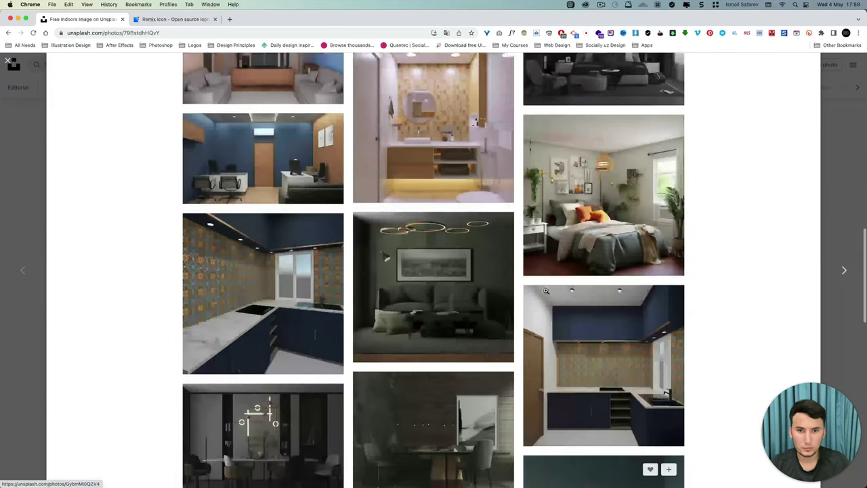
pyautogui.scroll(-5, 637, 261)
pyautogui.scroll(2, 484, 217)
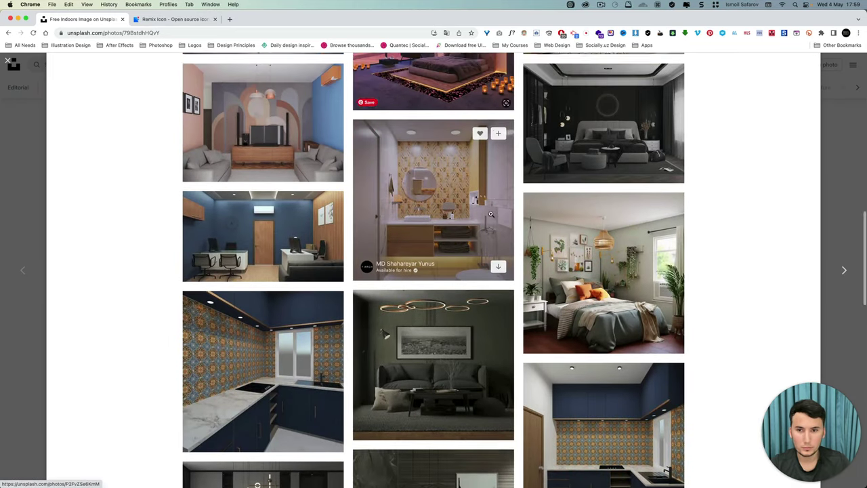
pyautogui.scroll(2, 485, 214)
pyautogui.scroll(1, 344, 286)
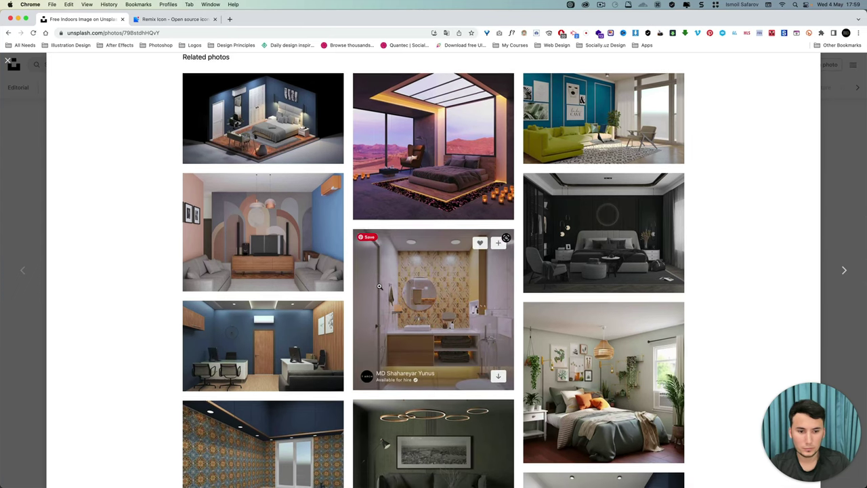
pyautogui.scroll(-3, 461, 285)
pyautogui.scroll(-2, 583, 301)
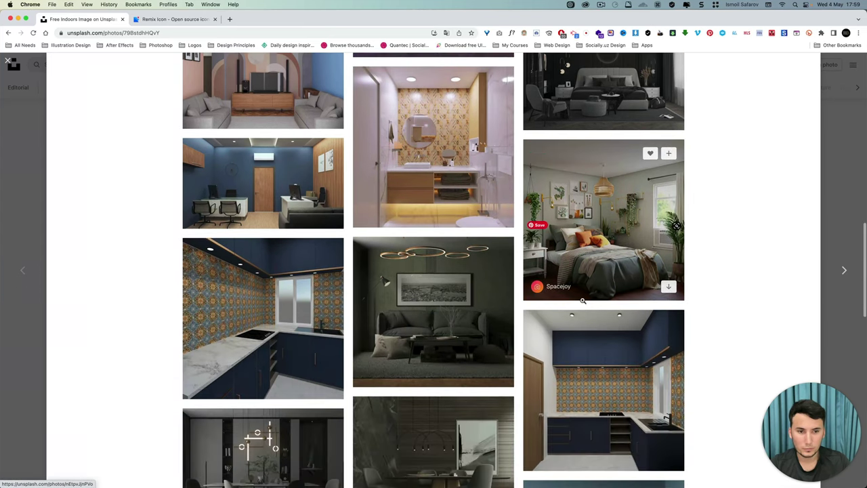
pyautogui.scroll(-2, 583, 300)
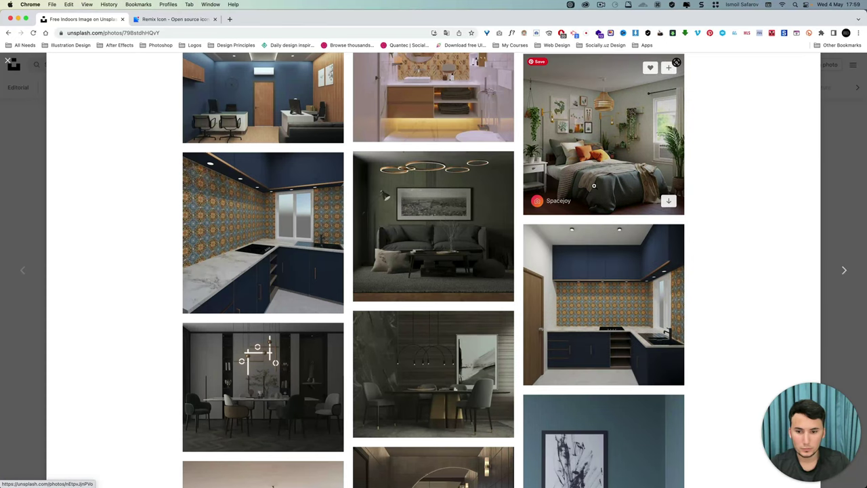
pyautogui.click(594, 185)
pyautogui.rightClick(405, 246)
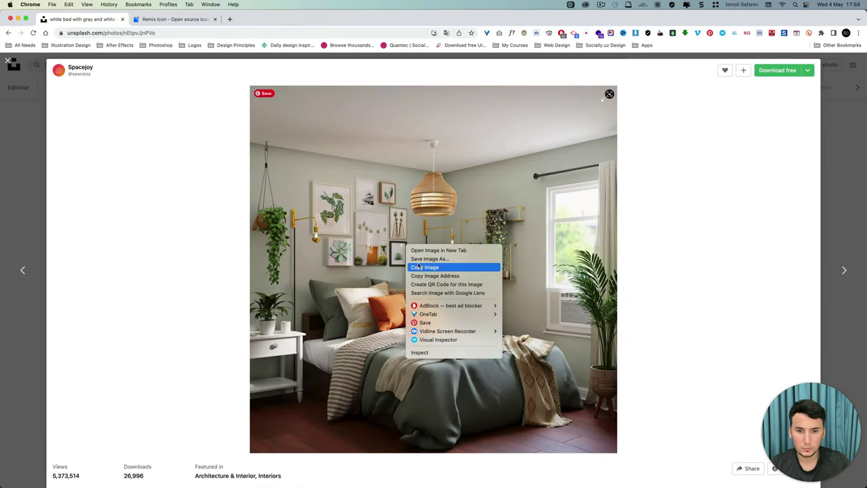
pyautogui.click(425, 267)
pyautogui.press('super+Tab')
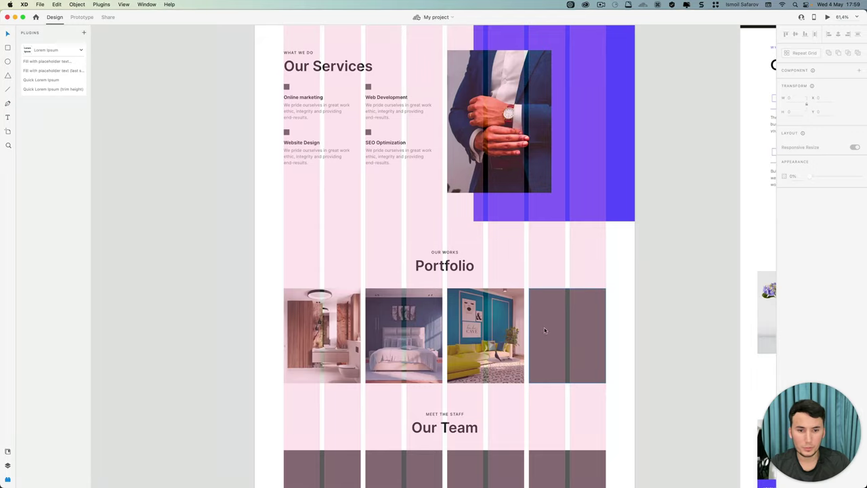
# Paste the sage-green plant-filled bedroom render into the fourth Portfolio tile, then scroll toward Our Team.
pyautogui.click(552, 330)
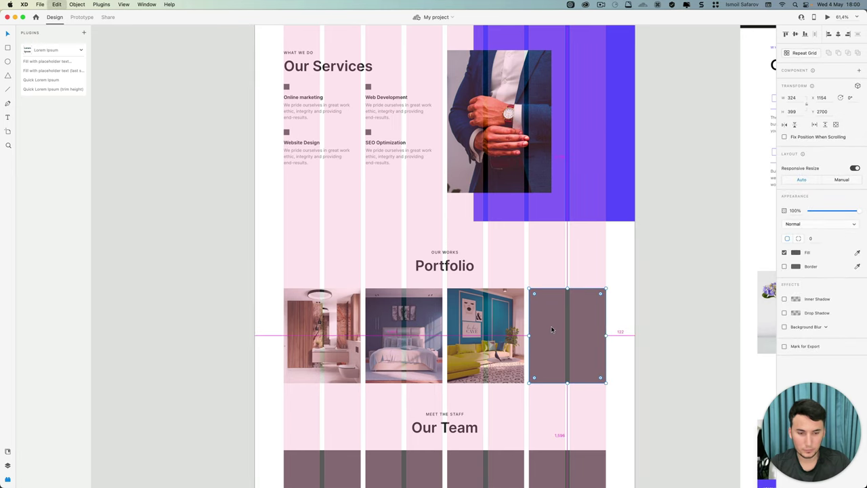
pyautogui.press('super+v')
pyautogui.click(162, 327)
pyautogui.scroll(-2, 168, 328)
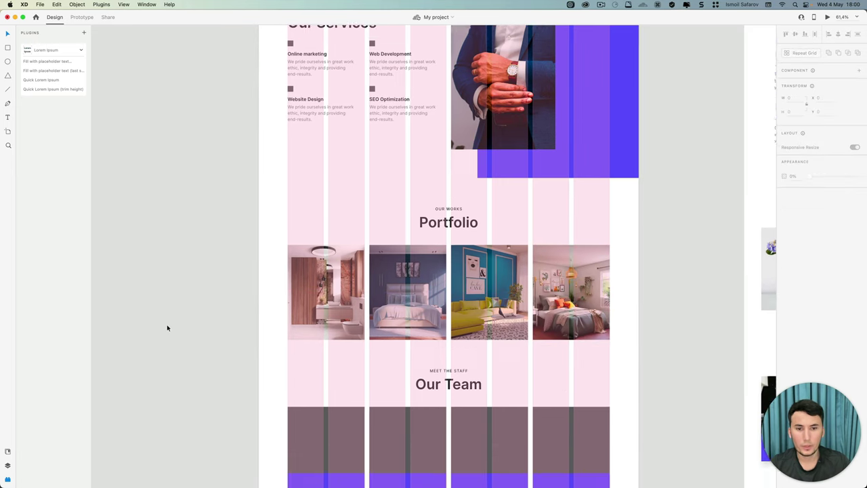
pyautogui.scroll(-1, 167, 328)
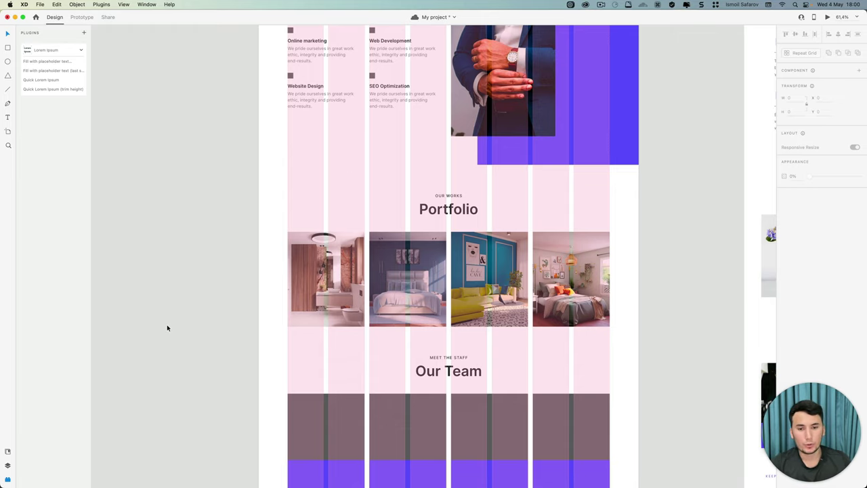
pyautogui.scroll(-10, 167, 328)
pyautogui.hscroll(1, 167, 328)
pyautogui.hscroll(2, 167, 328)
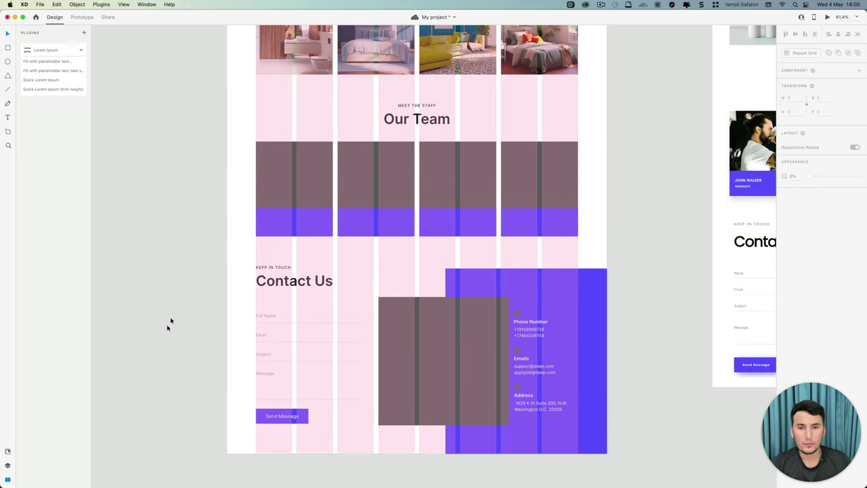
# Close the bedroom photo and return to the Unsplash home page.
pyautogui.press('super+Tab')
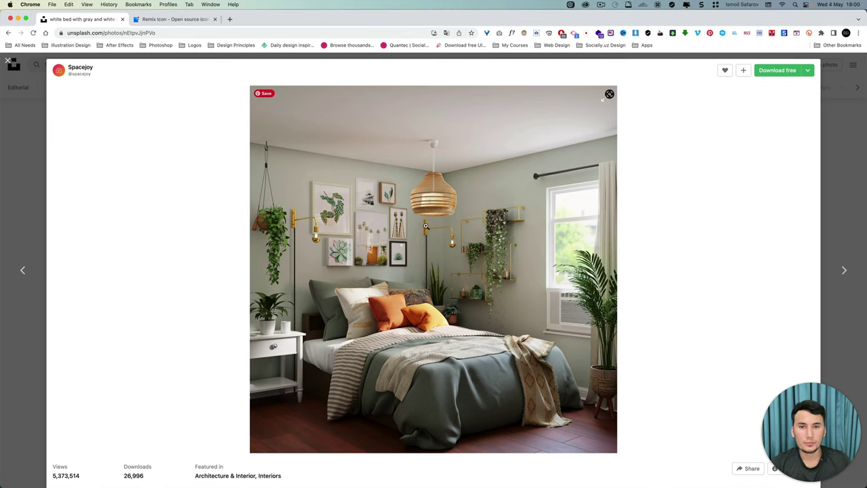
pyautogui.click(831, 110)
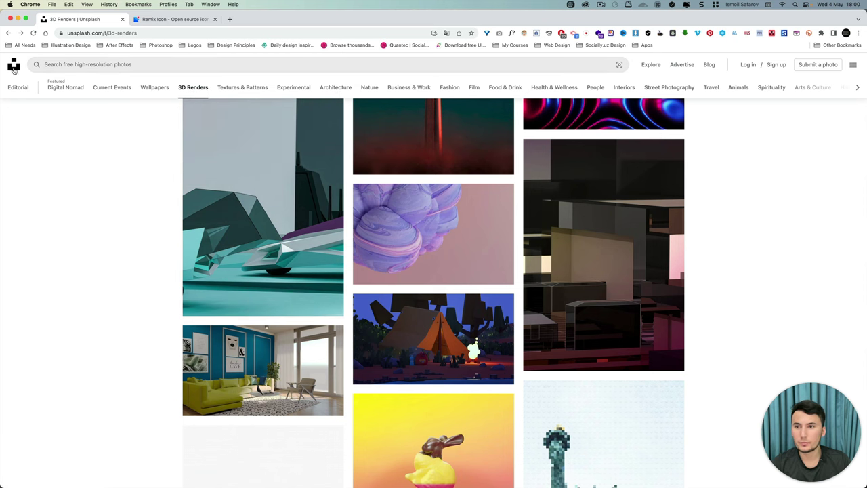
pyautogui.click(14, 67)
pyautogui.click(118, 68)
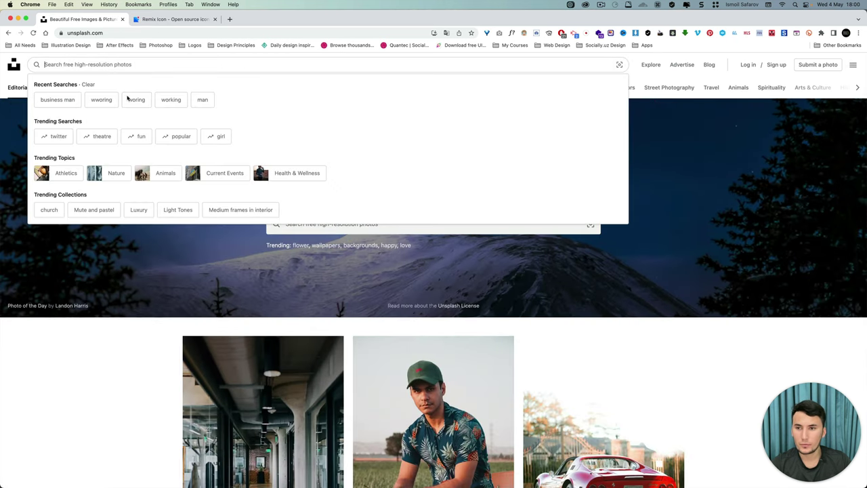
# Open the photo of the man in a green cap sitting in the grass.
pyautogui.scroll(-3, 225, 207)
pyautogui.scroll(-5, 225, 208)
pyautogui.scroll(5, 225, 208)
pyautogui.scroll(-2, 399, 273)
pyautogui.click(399, 273)
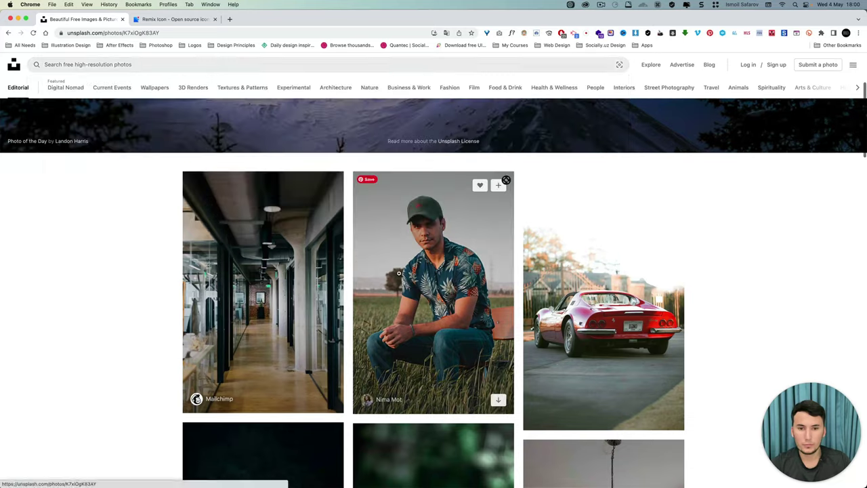
pyautogui.scroll(-5, 400, 274)
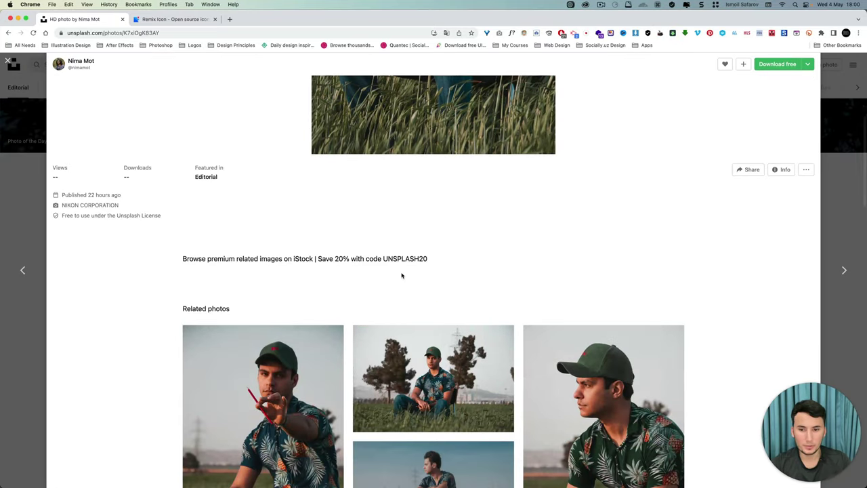
pyautogui.scroll(-3, 401, 276)
pyautogui.scroll(5, 401, 271)
pyautogui.scroll(3, 407, 245)
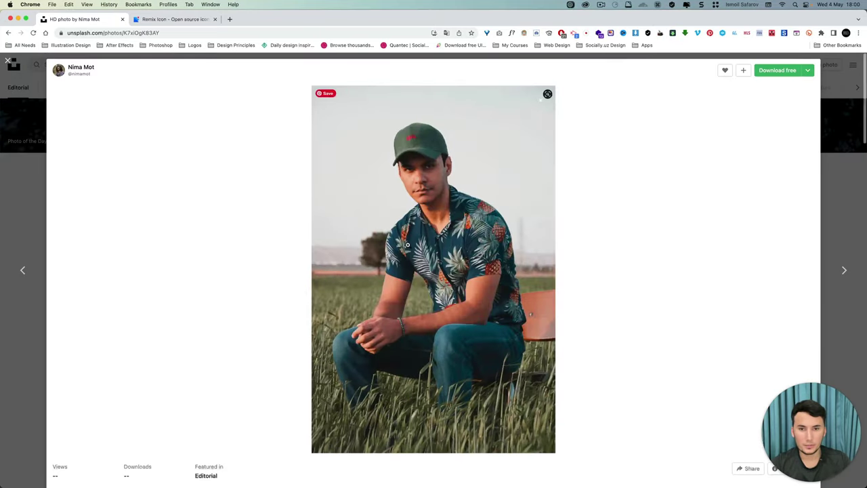
pyautogui.rightClick(408, 245)
# Copy the green-capped man's photo, paste it into the first Team card, then undo it.
pyautogui.click(428, 264)
pyautogui.press('super+Tab')
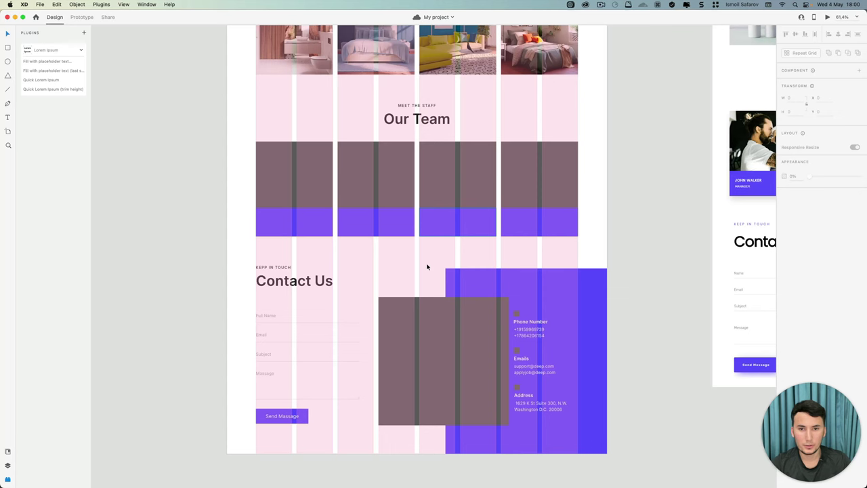
pyautogui.click(290, 170)
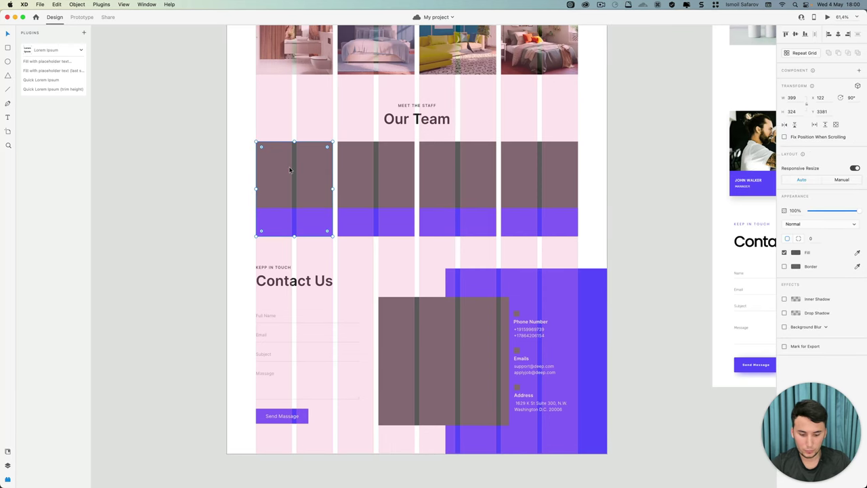
pyautogui.press('super+v')
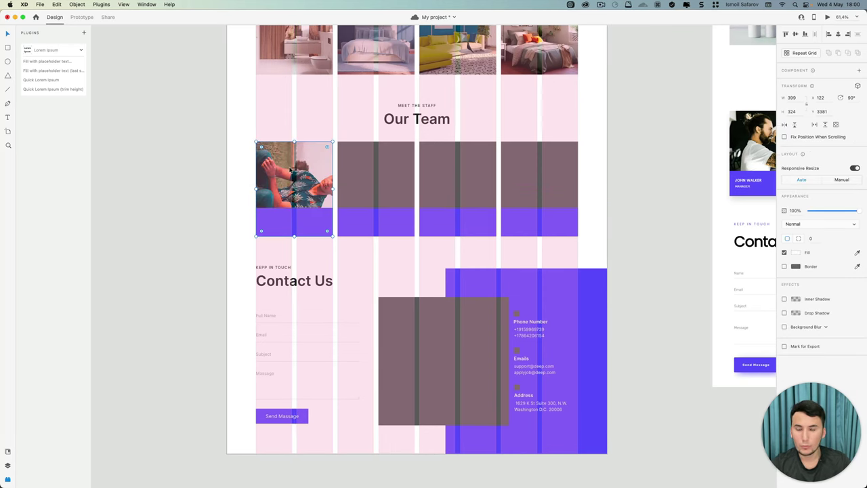
pyautogui.press('super+z')
# Place a copy of the first Portfolio bathroom photo onto the Team cards.
pyautogui.scroll(1, 290, 170)
pyautogui.scroll(4, 290, 170)
pyautogui.click(291, 202)
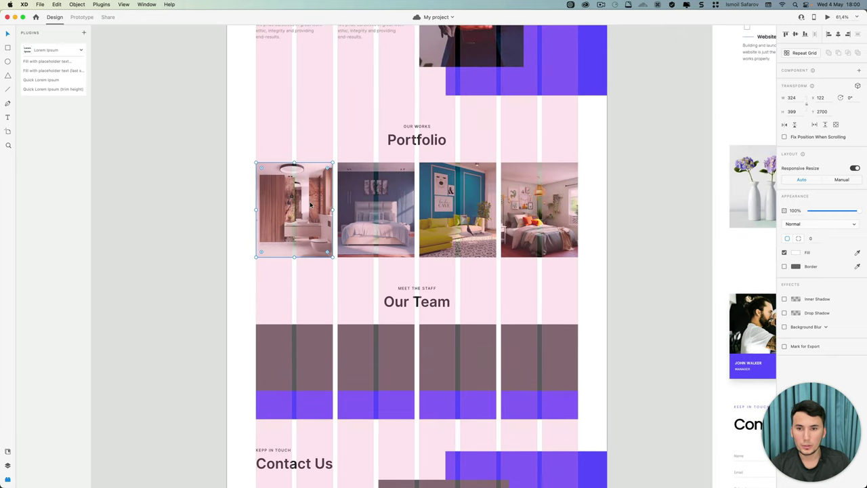
pyautogui.press('super+v')
pyautogui.moveTo(318, 247)
pyautogui.mouseDown()
pyautogui.moveTo(309, 367)
pyautogui.moveTo(295, 367)
pyautogui.moveTo(520, 361)
pyautogui.mouseUp()
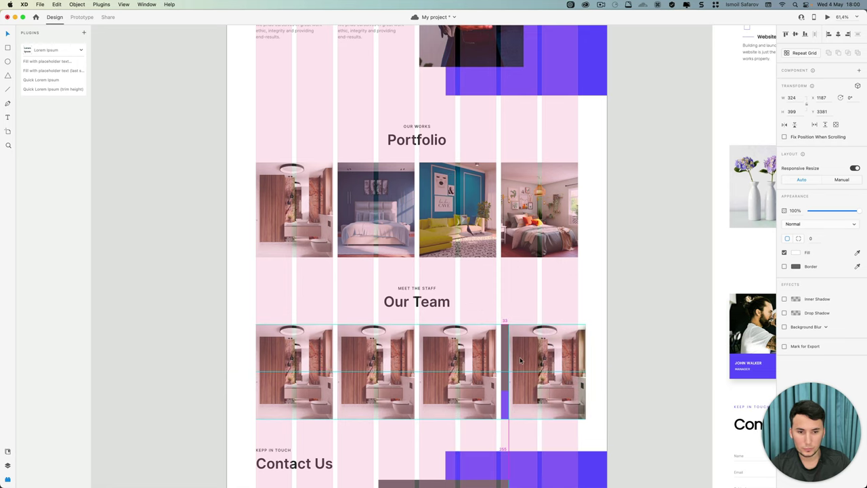
# Group the Team card photos and send them back behind the purple bars.
pyautogui.keyDown('shift'); pyautogui.click(450, 366); pyautogui.keyUp('shift')
pyautogui.keyDown('shift'); pyautogui.click(359, 367); pyautogui.keyUp('shift')
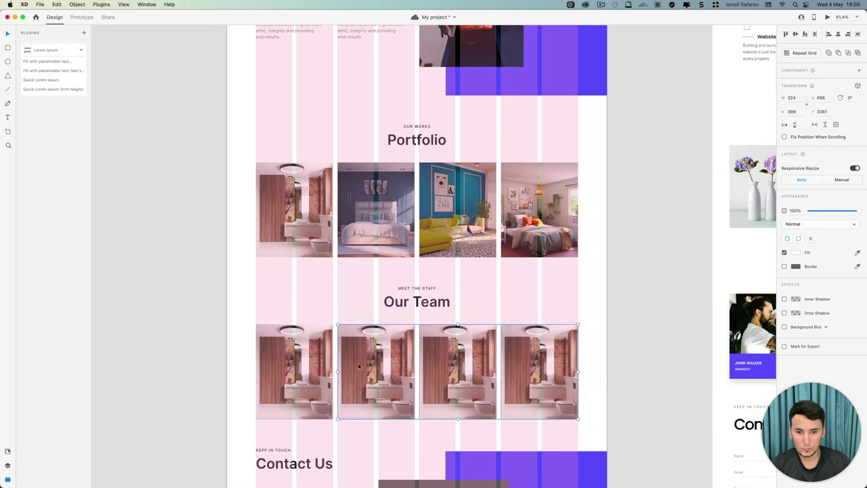
pyautogui.keyDown('shift'); pyautogui.click(297, 364); pyautogui.keyUp('shift')
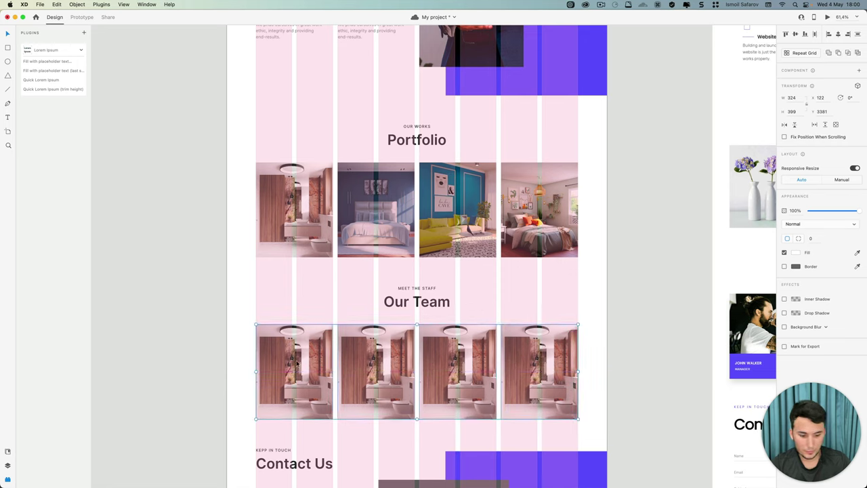
pyautogui.press('super+g')
pyautogui.press('super+bracketleft')
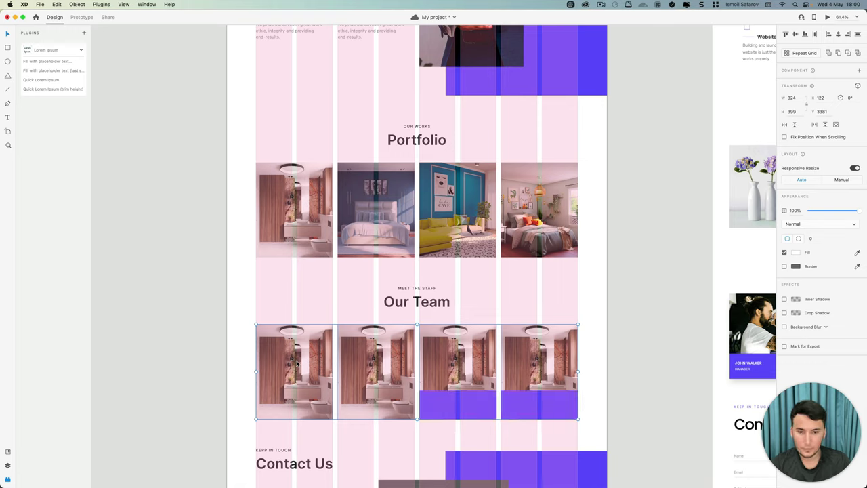
pyautogui.press('super+bracketleft')
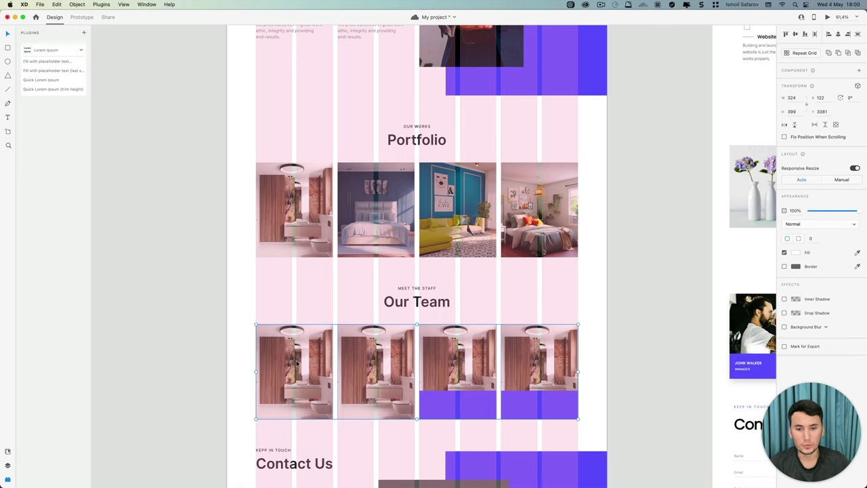
pyautogui.press('super+bracketleft')
pyautogui.press('super+bracketleft')
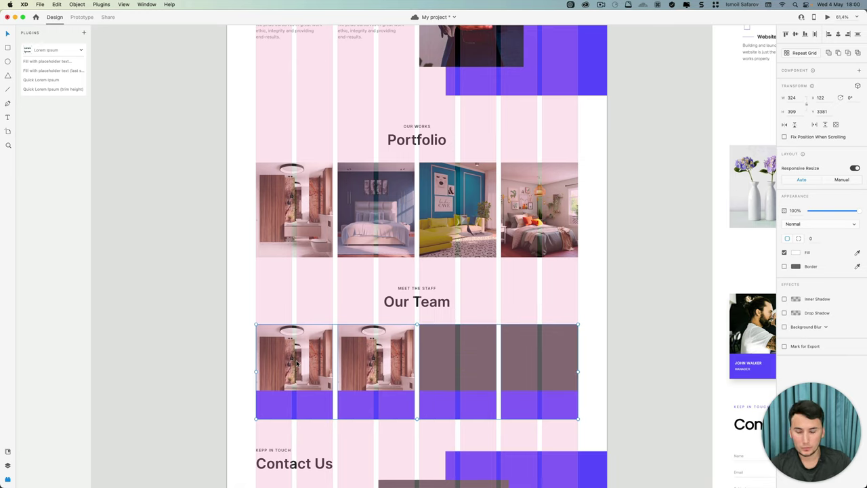
pyautogui.press('super+bracketleft')
pyautogui.press('super+bracketleft')
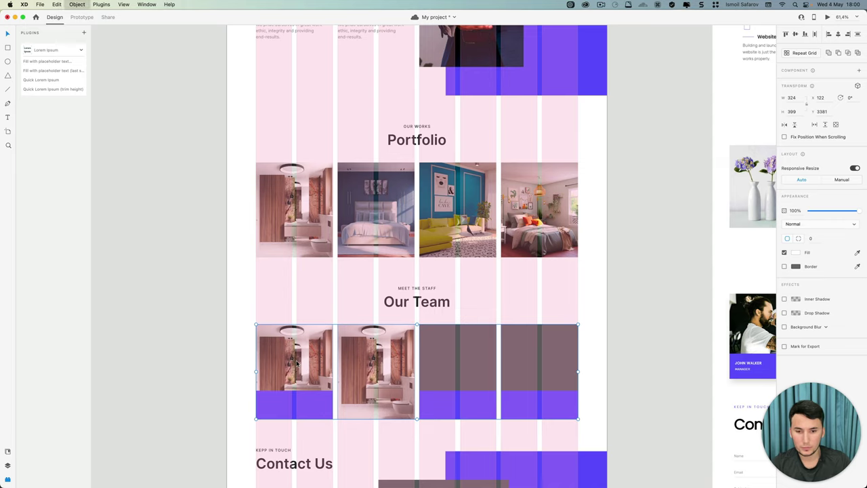
# Delete the four grey placeholder rectangles and reposition the first card's photo.
pyautogui.click(154, 377)
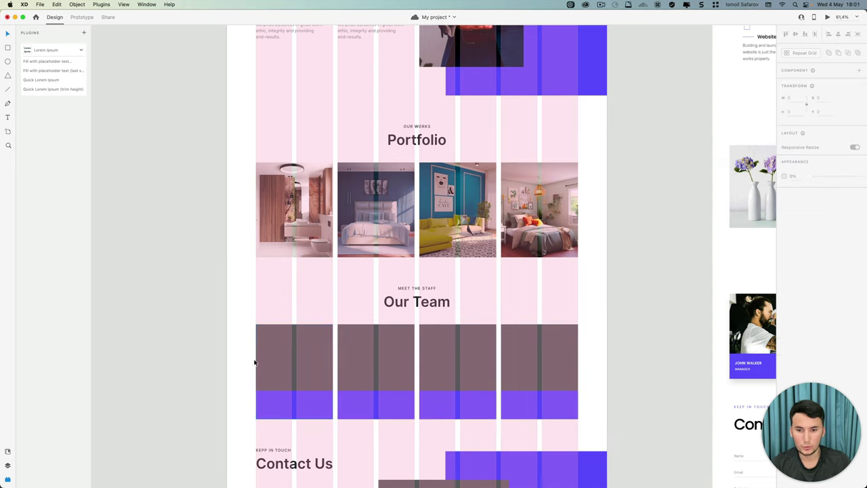
pyautogui.doubleClick(258, 362)
pyautogui.keyDown('shift'); pyautogui.click(374, 361); pyautogui.keyUp('shift')
pyautogui.keyDown('shift'); pyautogui.click(434, 357); pyautogui.keyUp('shift')
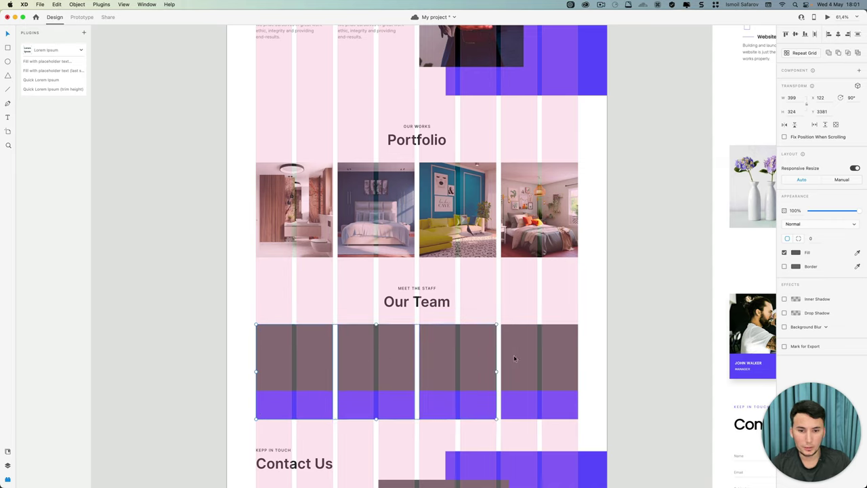
pyautogui.keyDown('shift'); pyautogui.click(532, 356); pyautogui.keyUp('shift')
pyautogui.press('Delete')
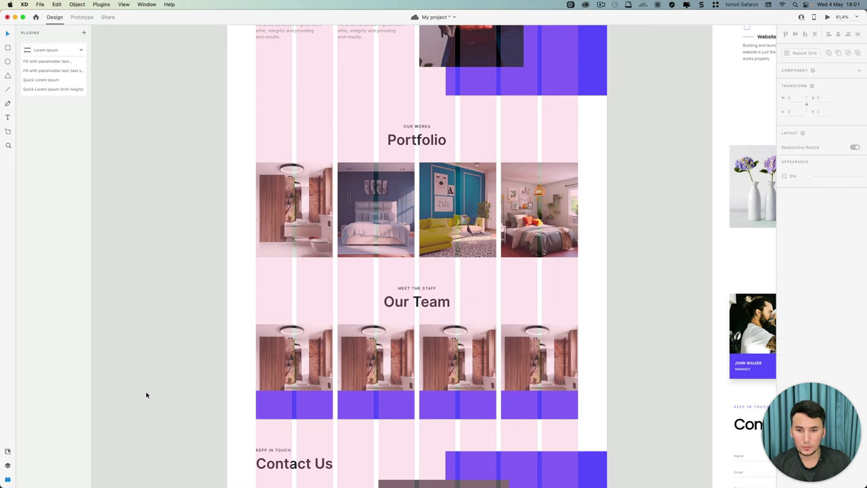
pyautogui.click(319, 371)
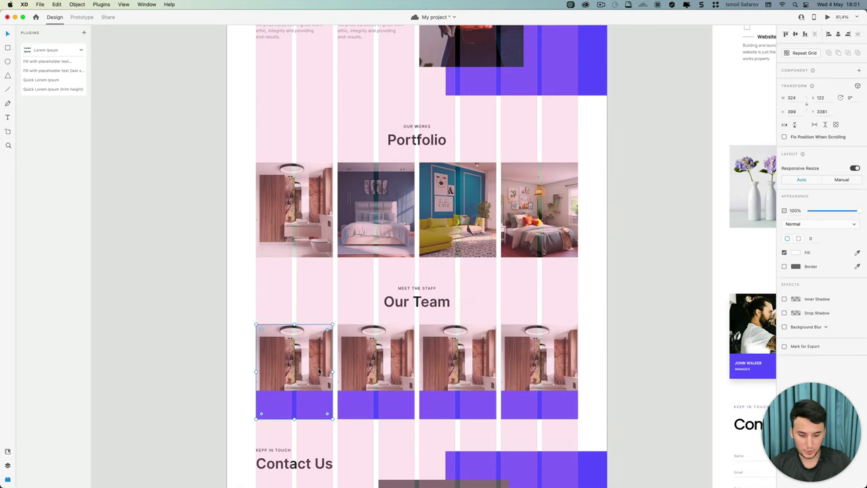
pyautogui.moveTo(318, 371); pyautogui.dragTo(304, 372)
pyautogui.click(197, 367)
# Close the Unsplash photo view and search for photos of men.
pyautogui.press('super+Tab')
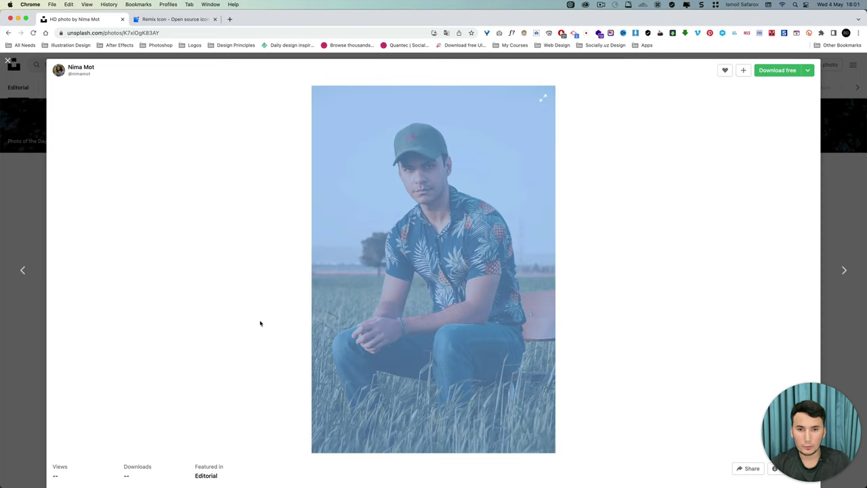
pyautogui.click(777, 247)
pyautogui.click(840, 182)
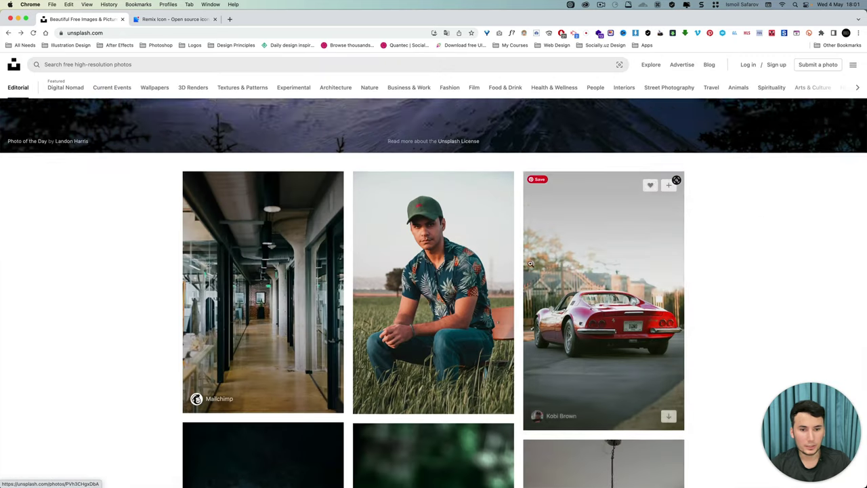
pyautogui.scroll(-10, 475, 271)
pyautogui.scroll(-5, 474, 272)
pyautogui.scroll(15, 458, 250)
pyautogui.click(193, 87)
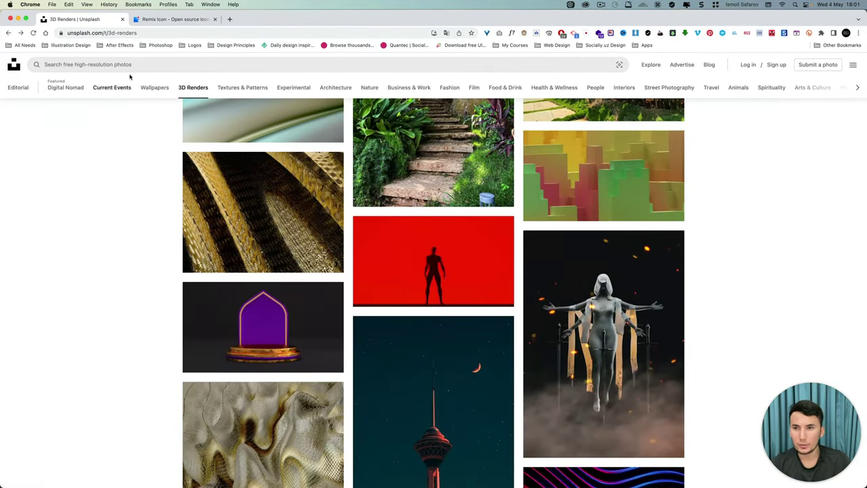
pyautogui.click(132, 64)
pyautogui.click(202, 100)
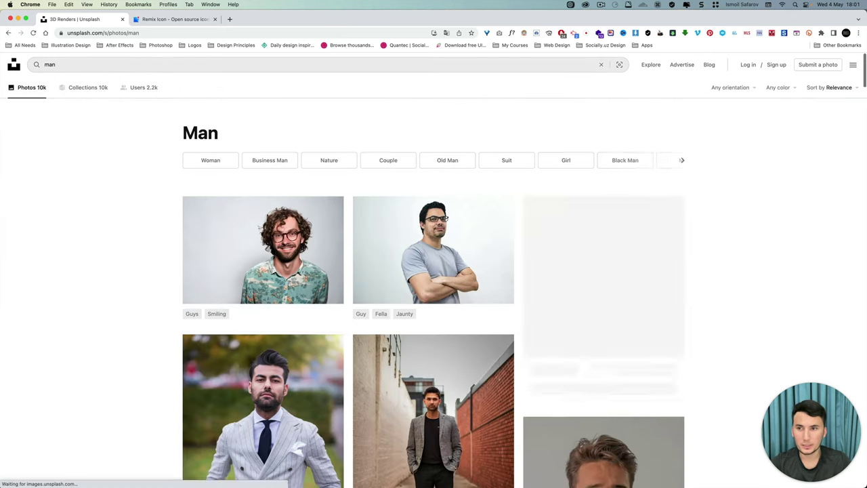
# Copy the close-up portrait of the man in a blue crew-neck.
pyautogui.scroll(-3, 193, 176)
pyautogui.scroll(1, 193, 176)
pyautogui.scroll(2, 193, 176)
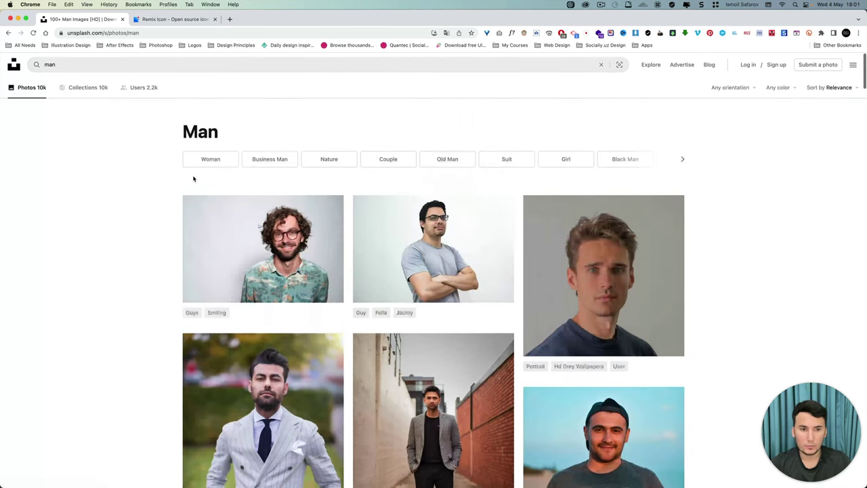
pyautogui.scroll(-2, 193, 177)
pyautogui.click(667, 192)
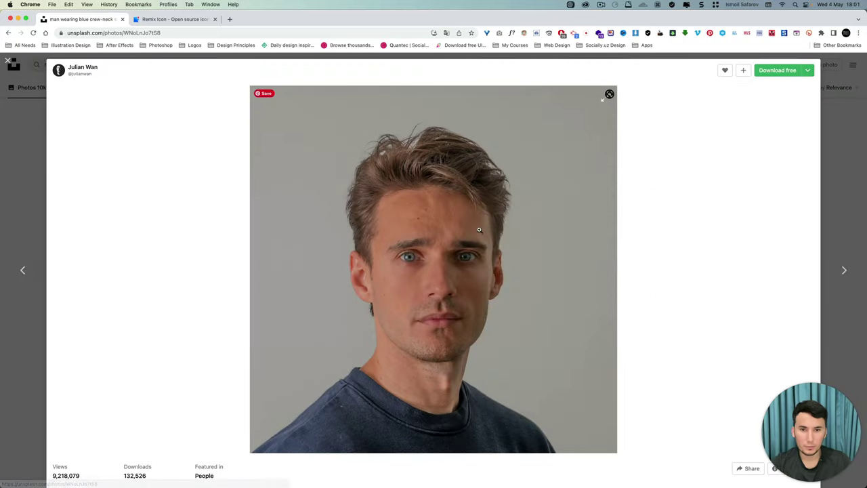
pyautogui.rightClick(482, 230)
pyautogui.click(499, 252)
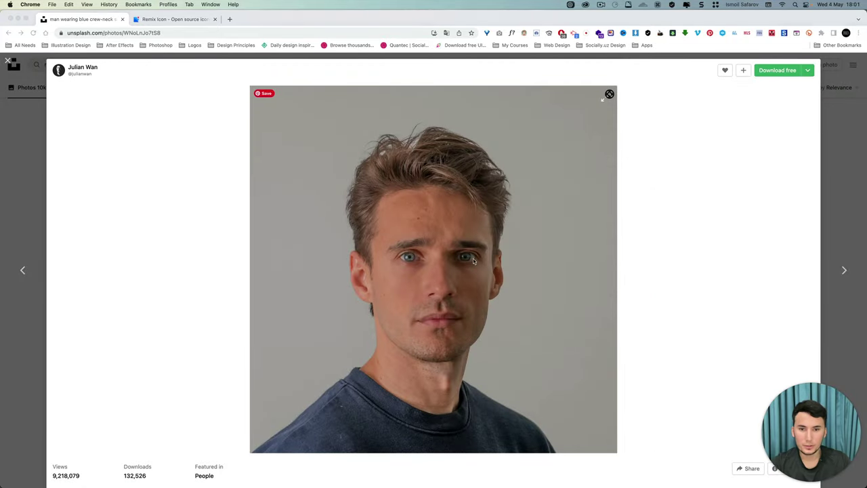
# Paste the blue crew-neck portrait into the first Team card and nudge it up.
pyautogui.press('super+Tab')
pyautogui.press('super+v')
pyautogui.press('alt')
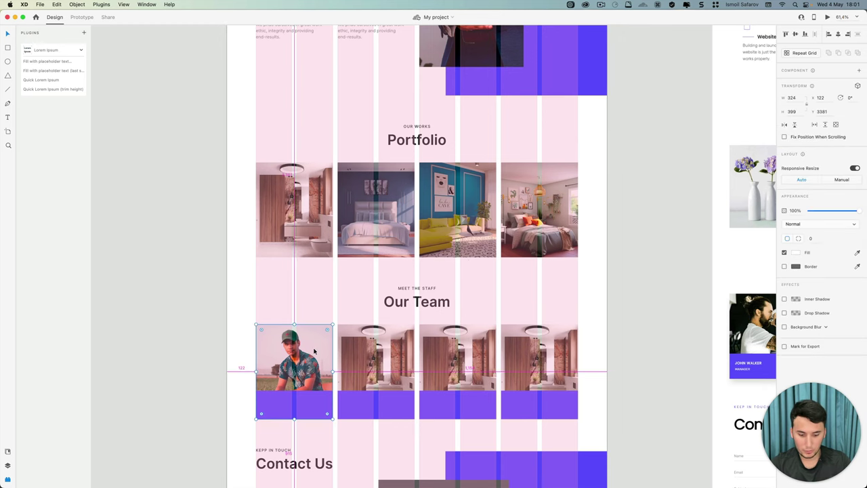
pyautogui.press('super+v')
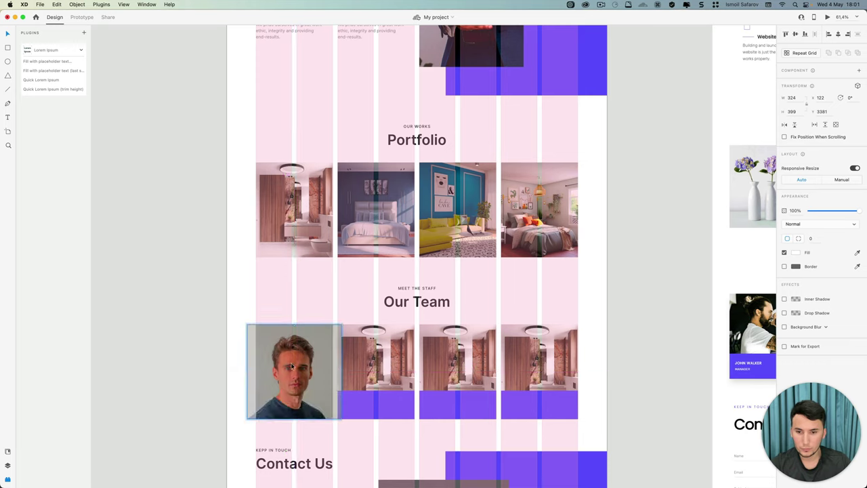
pyautogui.moveTo(292, 366); pyautogui.dragTo(291, 358)
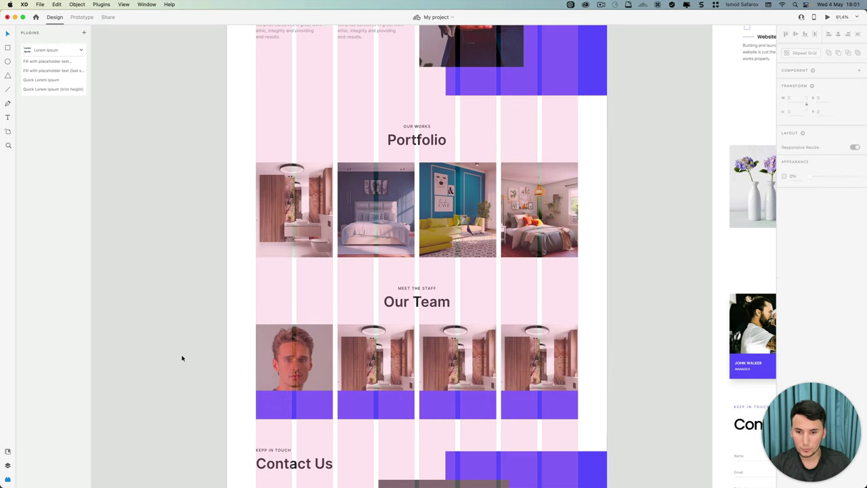
pyautogui.press('super+Tab')
# Copy the portrait of the curly-haired, bespectacled man in a floral shirt from related photos.
pyautogui.scroll(-10, 525, 249)
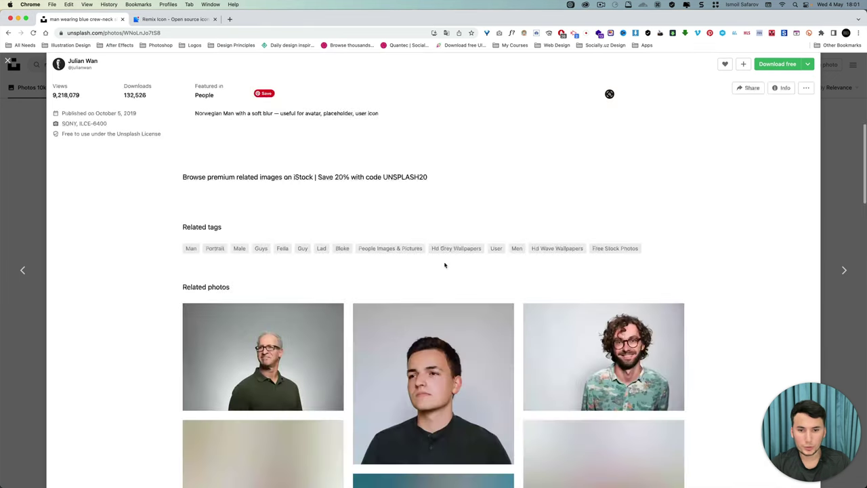
pyautogui.scroll(-5, 445, 265)
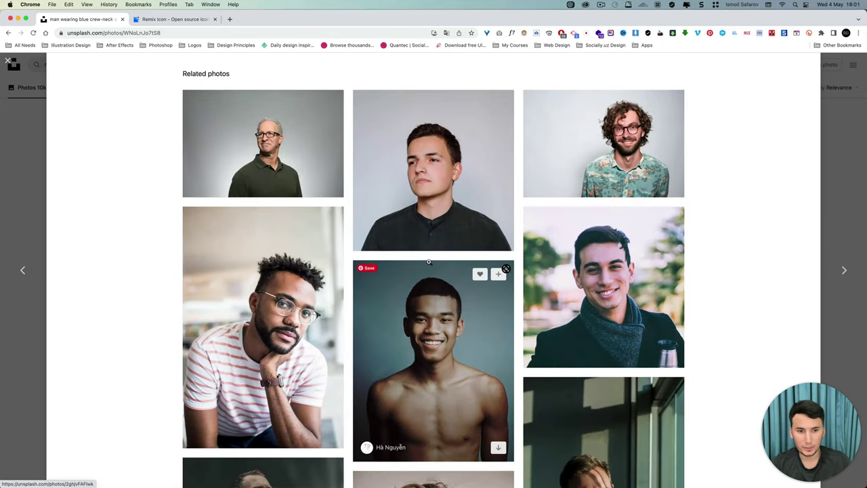
pyautogui.scroll(-5, 557, 184)
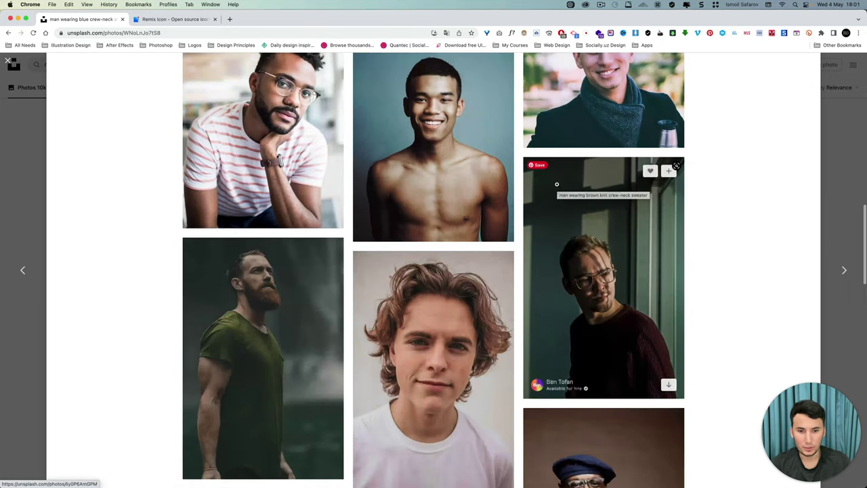
pyautogui.scroll(-3, 557, 183)
pyautogui.scroll(-3, 557, 184)
pyautogui.scroll(3, 609, 319)
pyautogui.scroll(15, 609, 319)
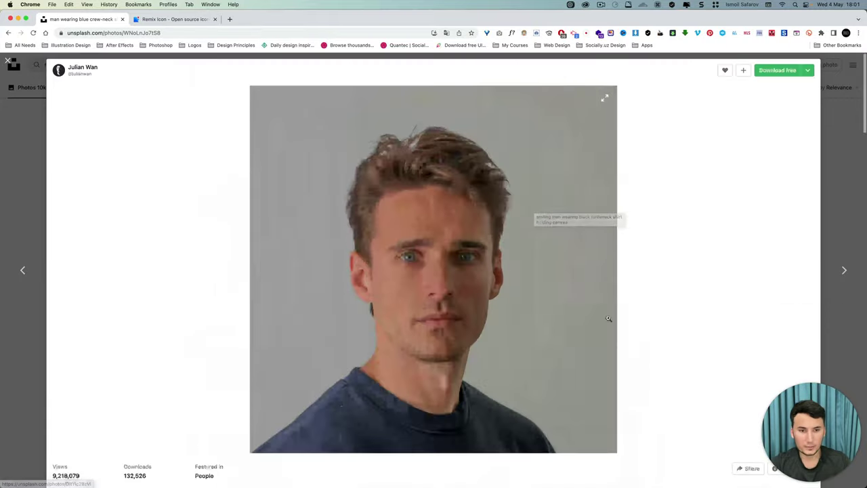
pyautogui.scroll(-10, 608, 318)
pyautogui.scroll(-3, 610, 203)
pyautogui.click(614, 184)
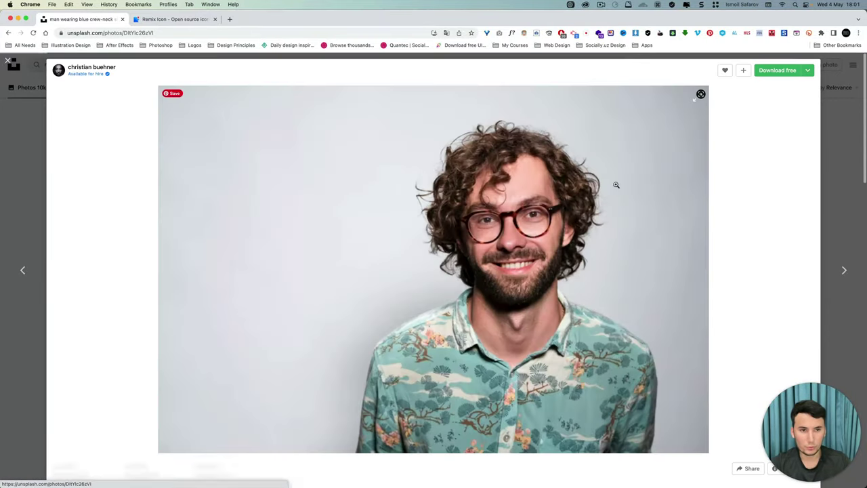
pyautogui.rightClick(546, 224)
pyautogui.click(546, 249)
# Paste the curly-haired man's portrait into the first Team card and shift it left within the mask.
pyautogui.press('super+Tab')
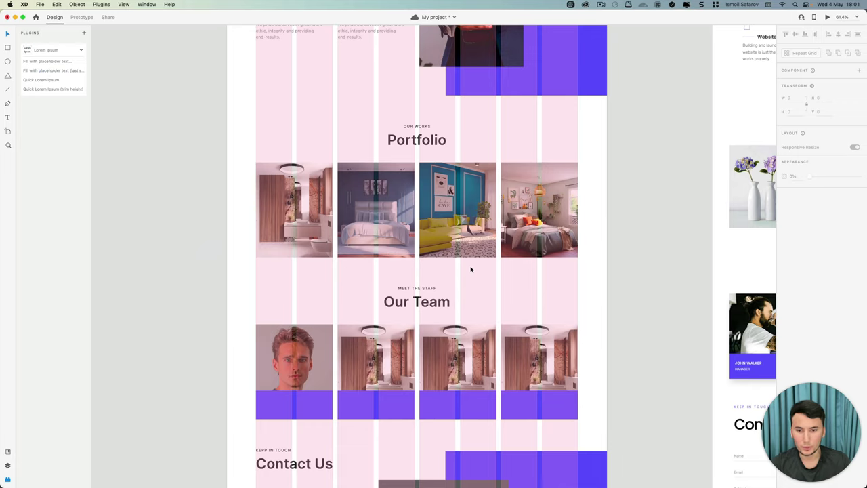
pyautogui.click(303, 376)
pyautogui.press('super+v')
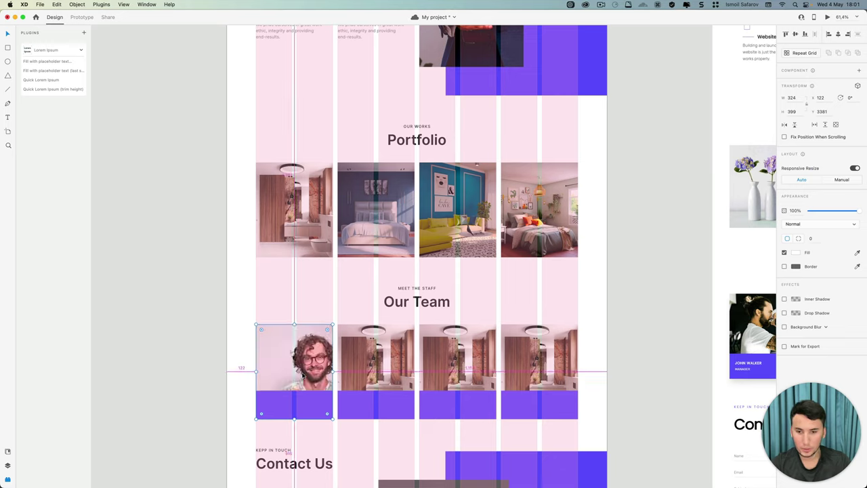
pyautogui.doubleClick(303, 374)
pyautogui.moveTo(306, 371); pyautogui.dragTo(289, 371)
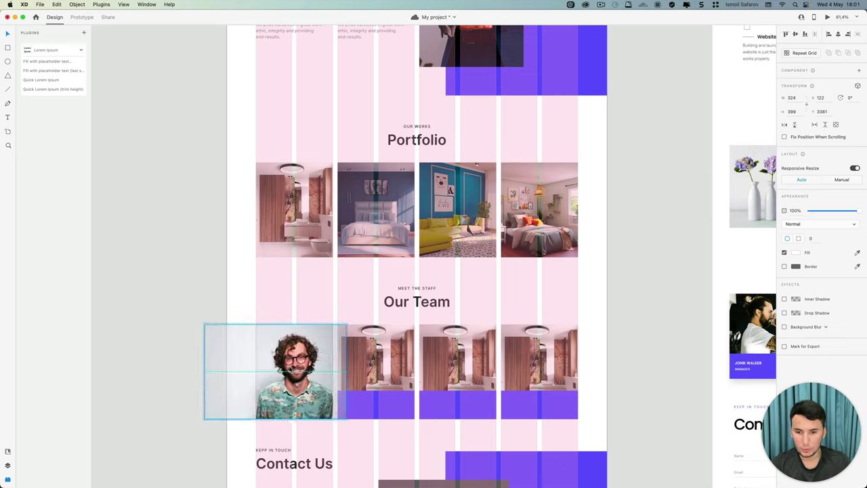
pyautogui.click(188, 286)
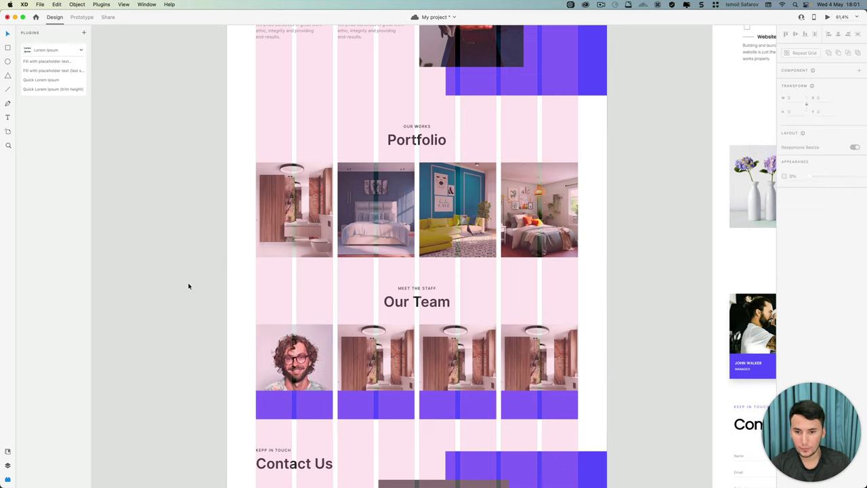
pyautogui.press('super+Tab')
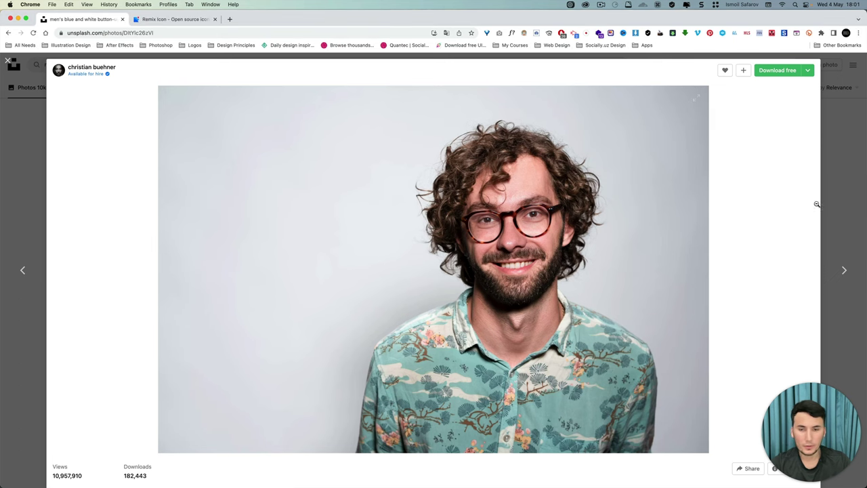
# Reopen the curly-haired man's photo and browse its related photos.
pyautogui.click(866, 163)
pyautogui.scroll(2, 359, 231)
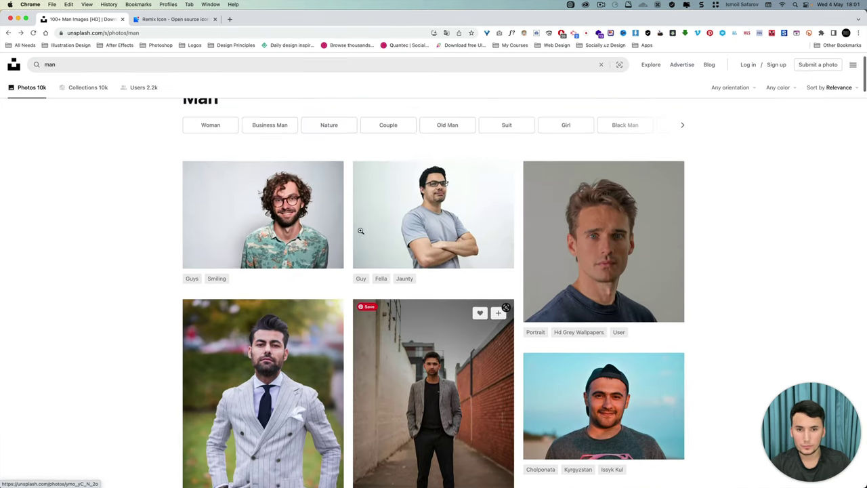
pyautogui.click(303, 228)
pyautogui.scroll(-3, 529, 276)
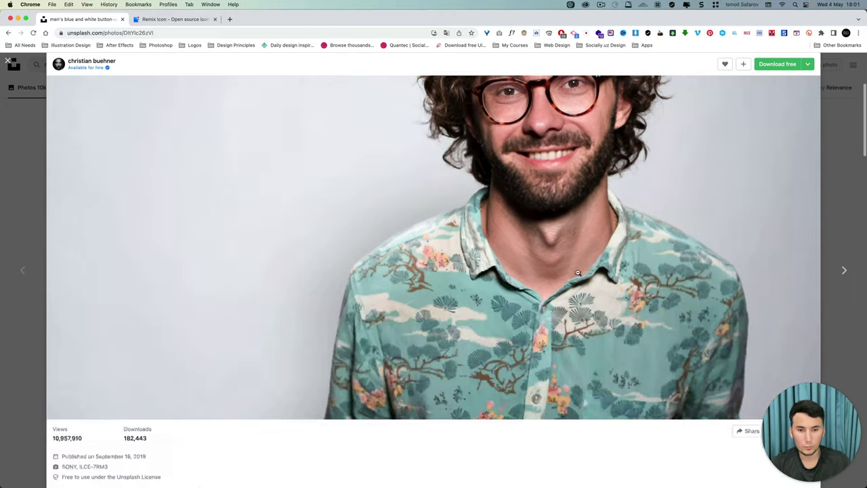
pyautogui.scroll(-2, 529, 276)
pyautogui.scroll(-5, 529, 276)
pyautogui.scroll(1, 529, 278)
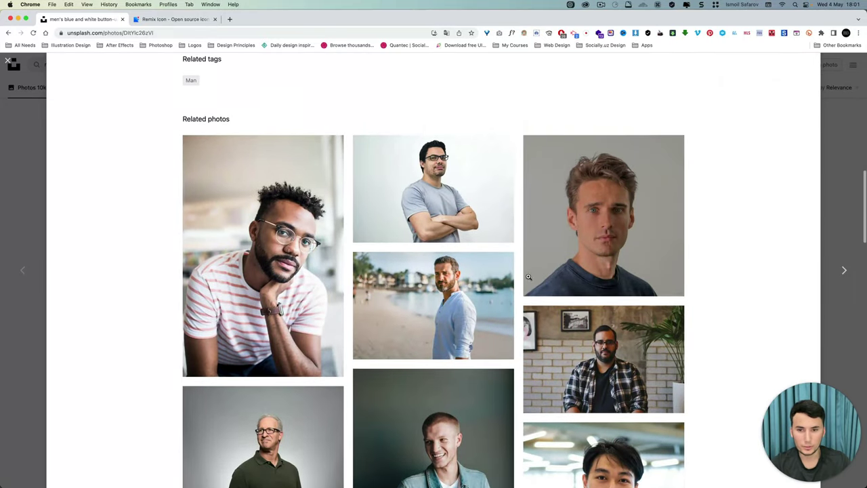
pyautogui.scroll(-1, 529, 277)
pyautogui.scroll(-2, 529, 277)
pyautogui.scroll(-3, 529, 276)
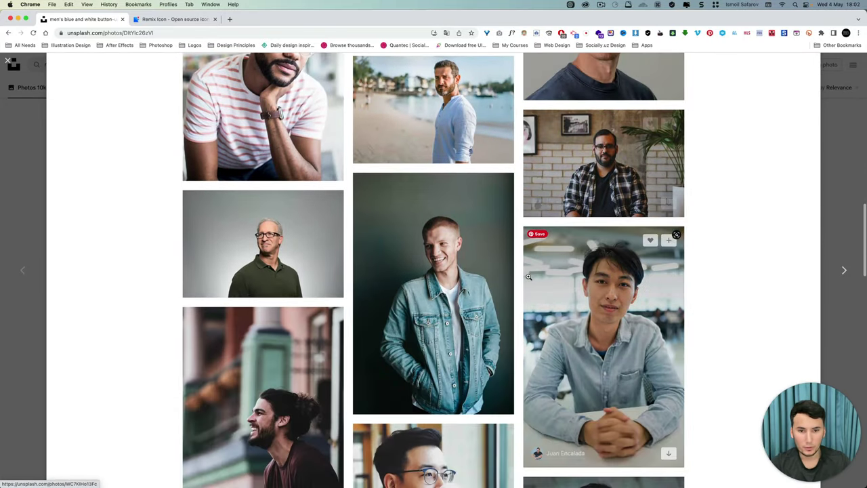
# Copy the portrait of the grey-haired man with glasses in an olive polo.
pyautogui.click(326, 261)
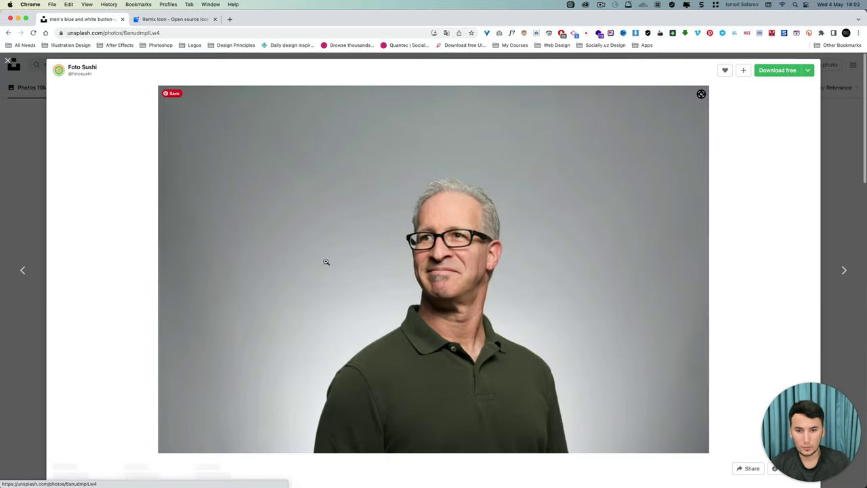
pyautogui.rightClick(420, 264)
pyautogui.click(436, 290)
pyautogui.press('super+Tab')
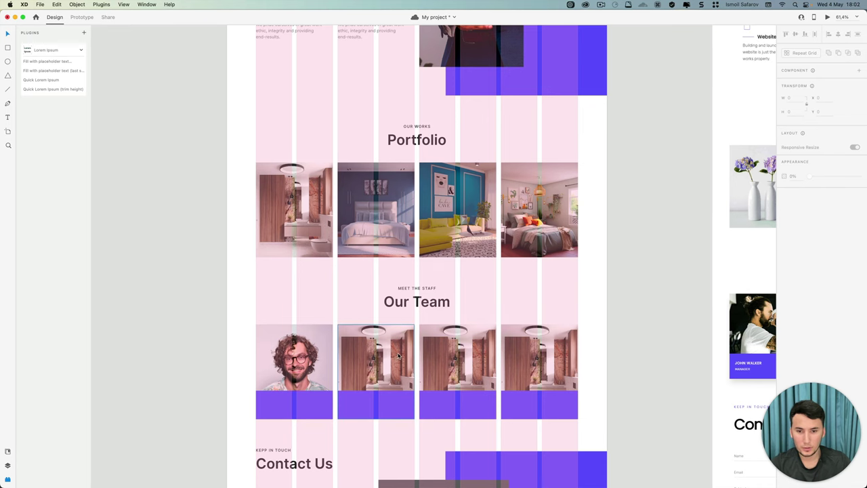
# Paste the grey-haired man's portrait into the second Team card and enlarge it to fill the frame.
pyautogui.click(399, 356)
pyautogui.press('super+v')
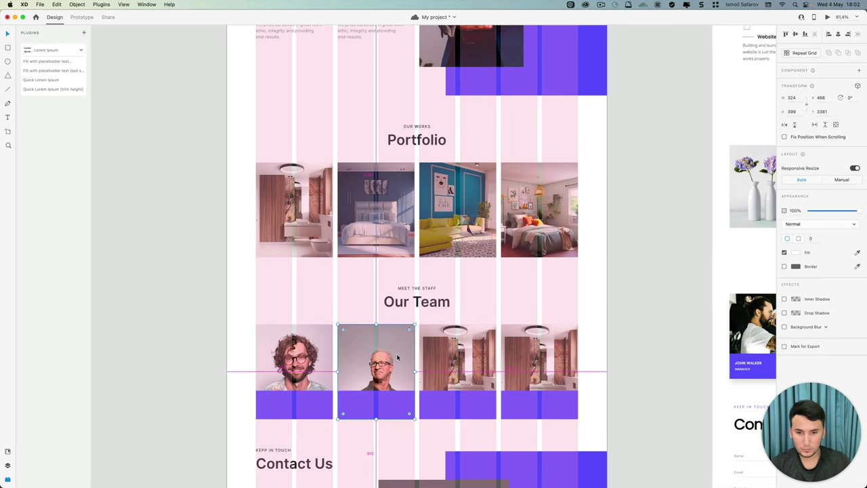
pyautogui.doubleClick(393, 364)
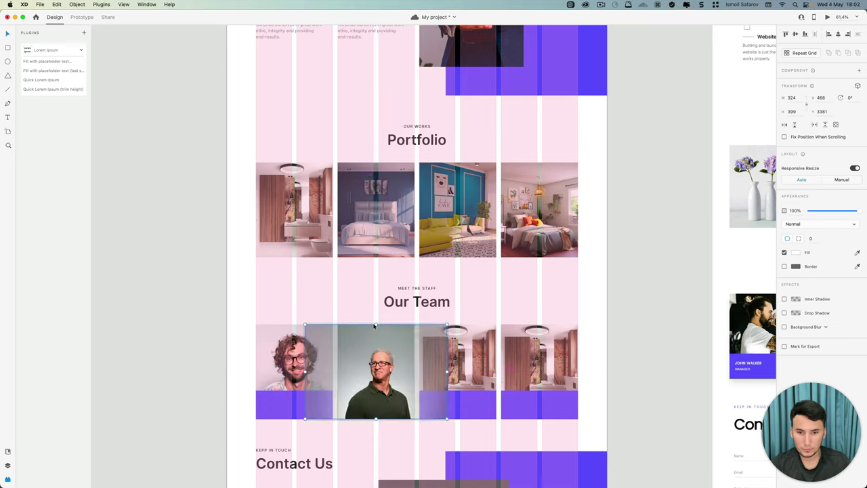
pyautogui.moveTo(376, 324); pyautogui.dragTo(377, 302)
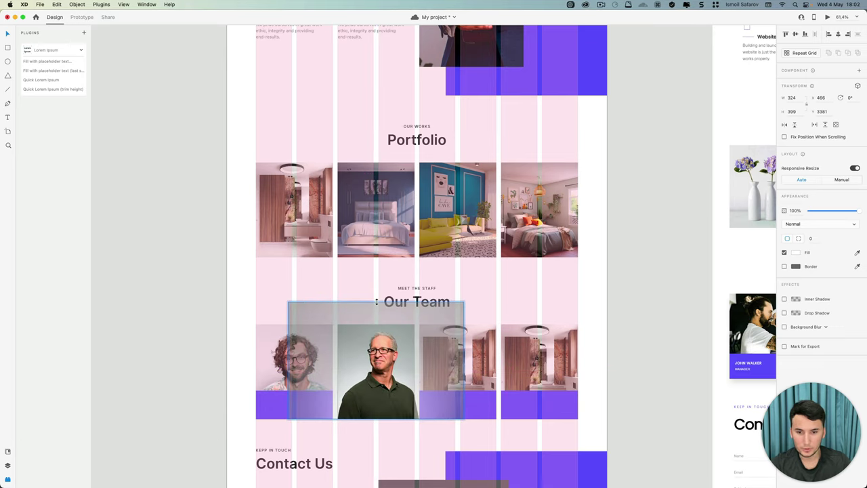
pyautogui.click(159, 370)
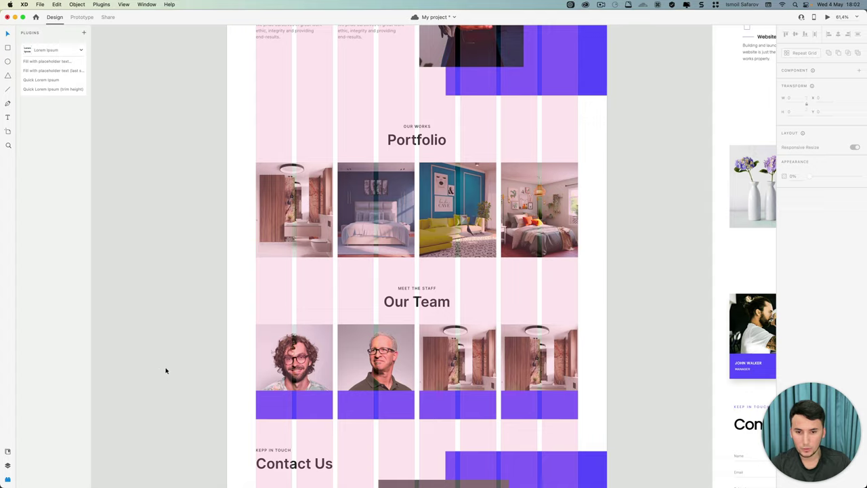
pyautogui.press('super+Tab')
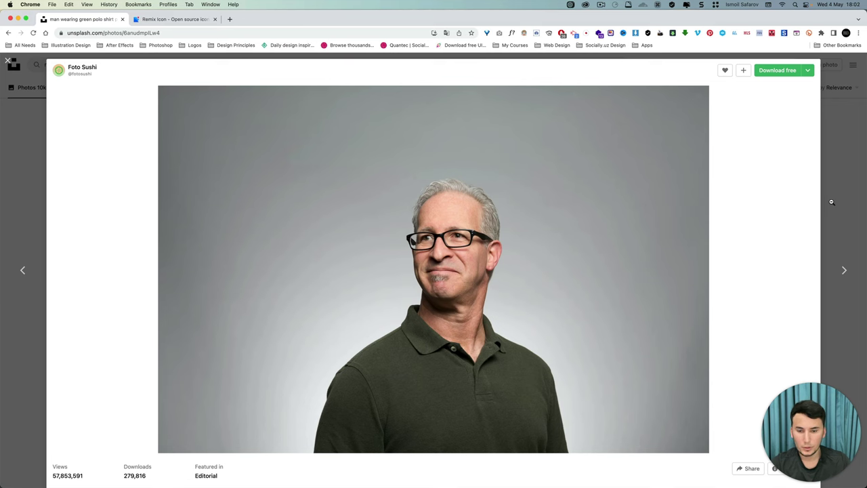
# Copy the Unsplash photo of the smiling man in a light blue shirt from the related photos.
pyautogui.scroll(-5, 528, 320)
pyautogui.scroll(-1, 517, 326)
pyautogui.scroll(-4, 517, 325)
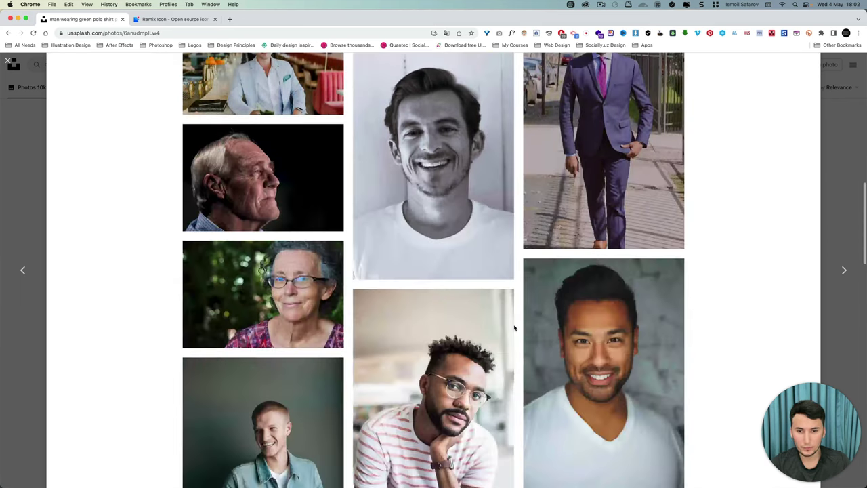
pyautogui.scroll(-4, 515, 327)
pyautogui.scroll(2, 514, 328)
pyautogui.scroll(1, 511, 327)
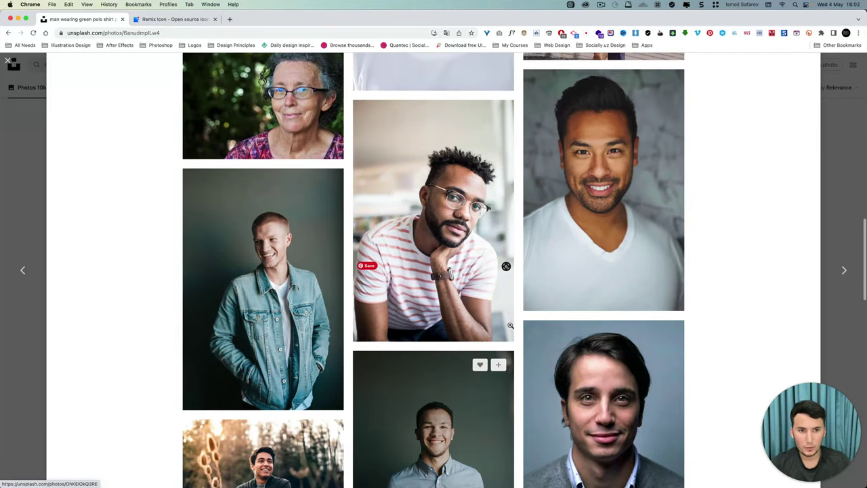
pyautogui.scroll(-3, 509, 324)
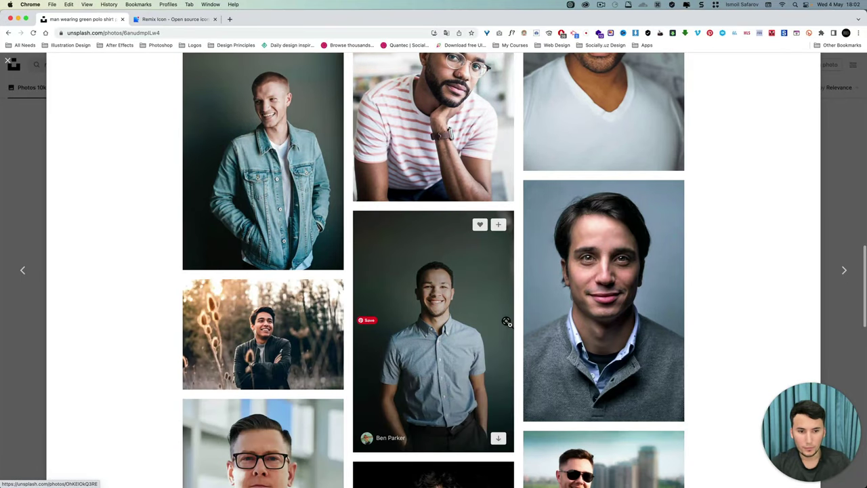
pyautogui.click(463, 323)
pyautogui.rightClick(468, 274)
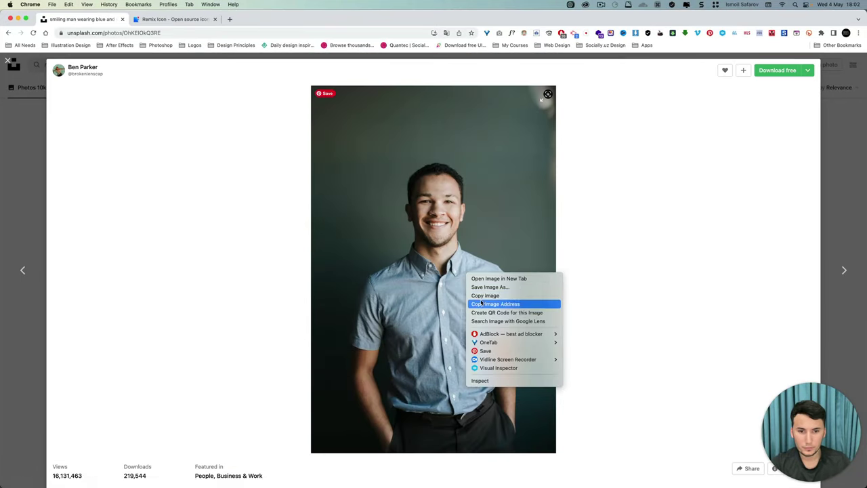
pyautogui.click(482, 296)
pyautogui.press('super+Tab')
# Paste the smiling man's portrait into the third Our Team card and enlarge it within the frame.
pyautogui.click(455, 354)
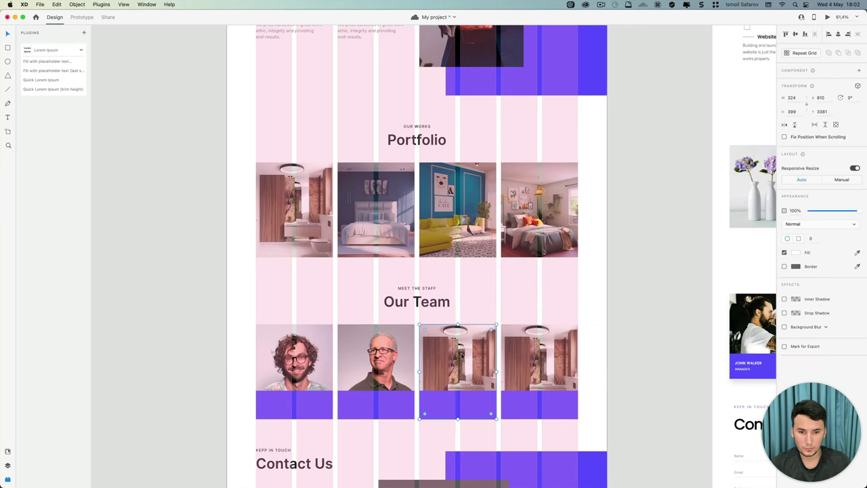
pyautogui.press('super+v')
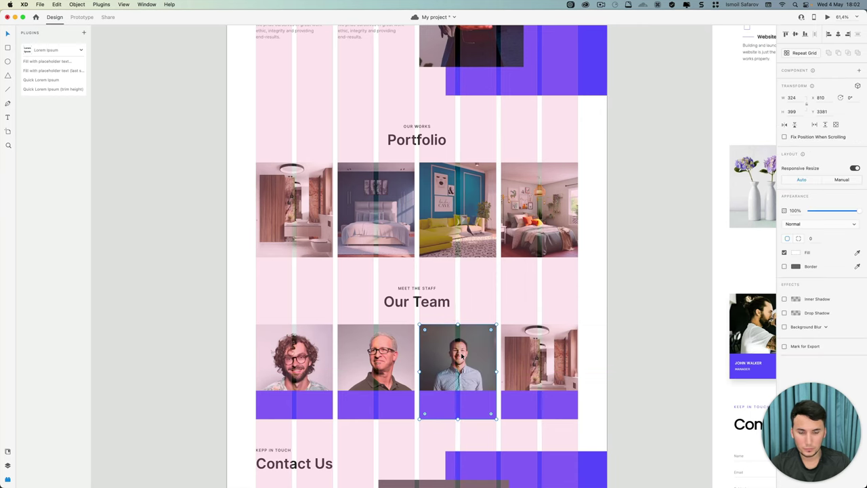
pyautogui.doubleClick(461, 349)
pyautogui.moveTo(458, 314); pyautogui.dragTo(458, 299)
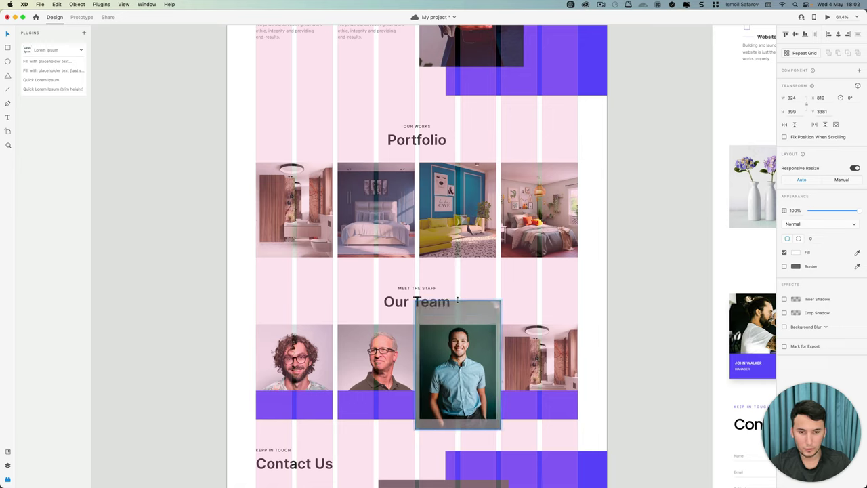
pyautogui.moveTo(461, 379); pyautogui.dragTo(460, 374)
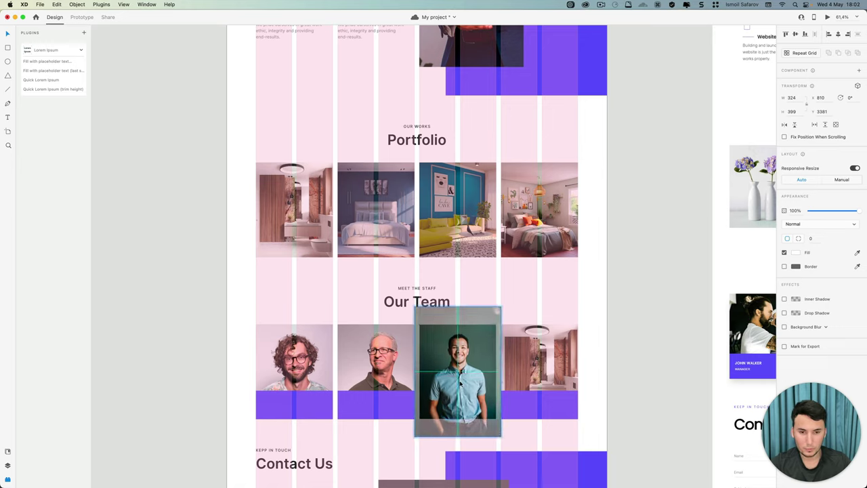
pyautogui.click(173, 385)
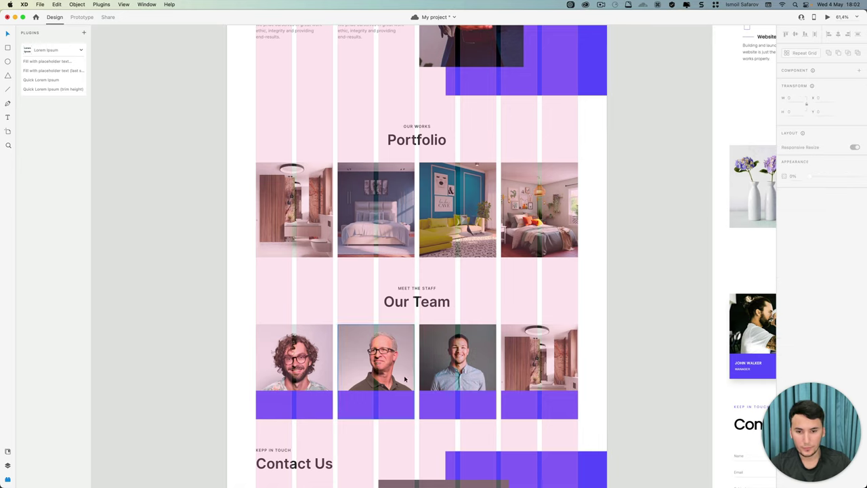
# Re-edit the third card's photo, enlarging it upward and shifting it slightly down.
pyautogui.click(459, 364)
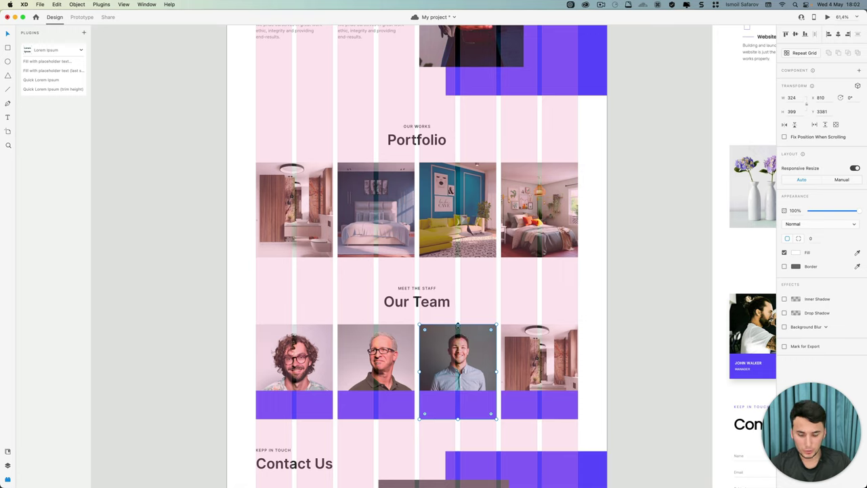
pyautogui.doubleClick(458, 347)
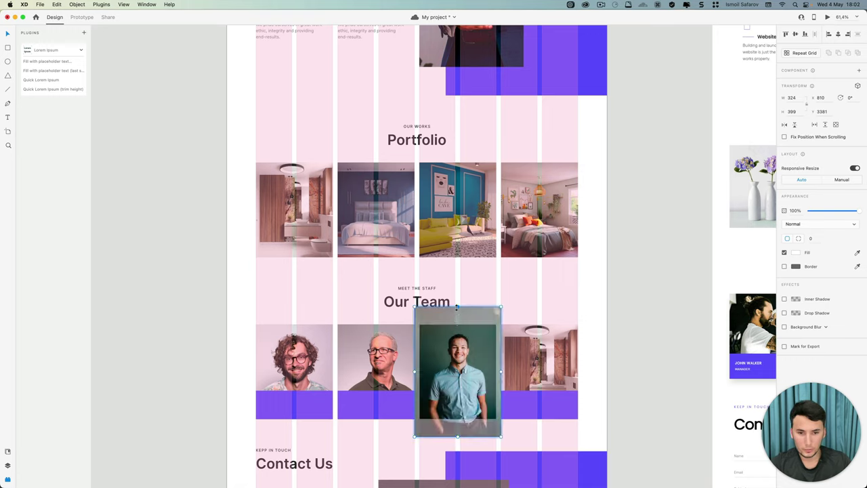
pyautogui.moveTo(457, 307); pyautogui.dragTo(457, 292)
pyautogui.moveTo(461, 374); pyautogui.dragTo(462, 385)
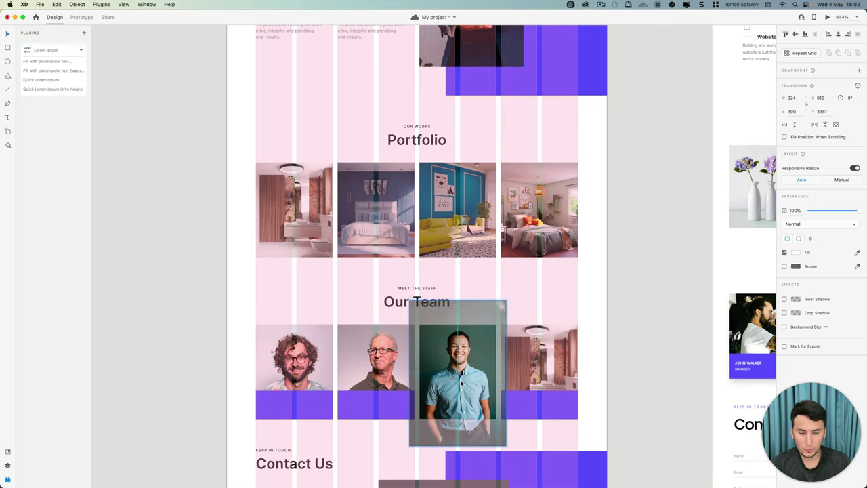
pyautogui.click(229, 376)
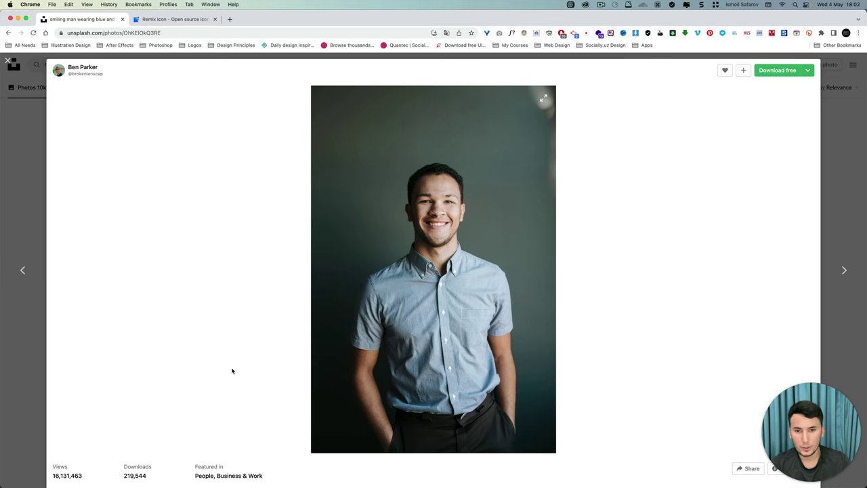
# Open and copy the Unsplash portrait of the dark-haired young man in a black shirt.
pyautogui.scroll(-5, 465, 355)
pyautogui.scroll(-10, 464, 353)
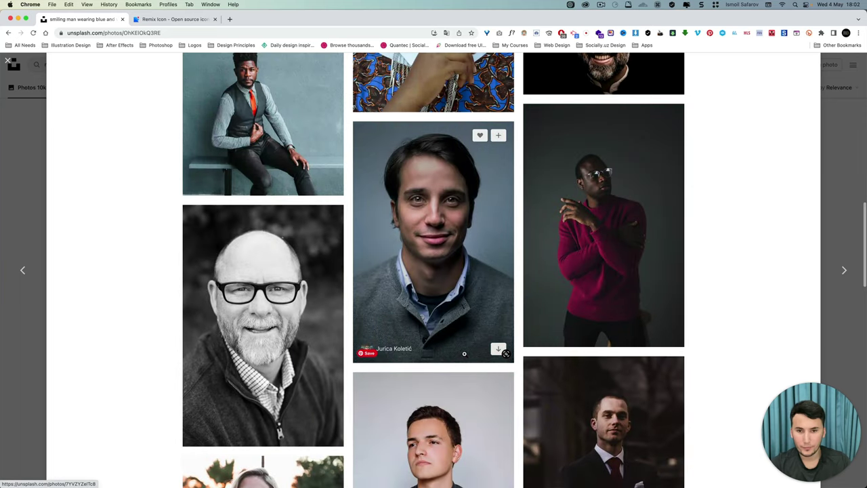
pyautogui.scroll(2, 464, 353)
pyautogui.scroll(-3, 465, 355)
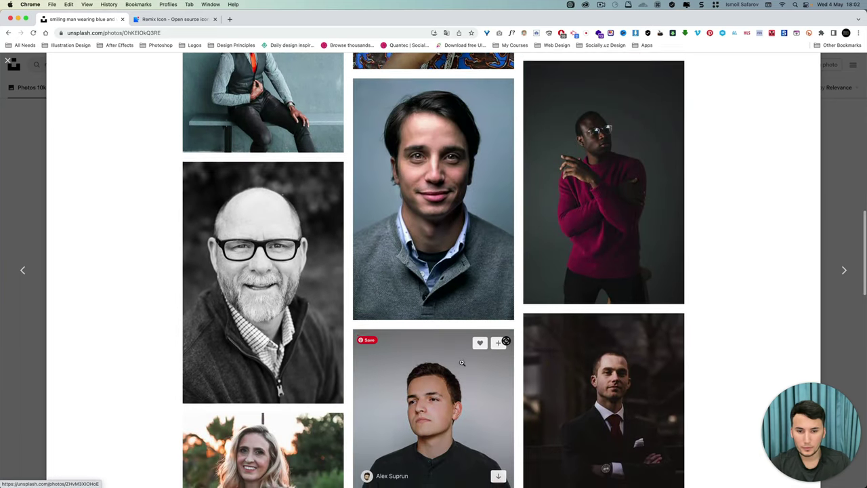
pyautogui.scroll(-3, 465, 354)
pyautogui.click(423, 259)
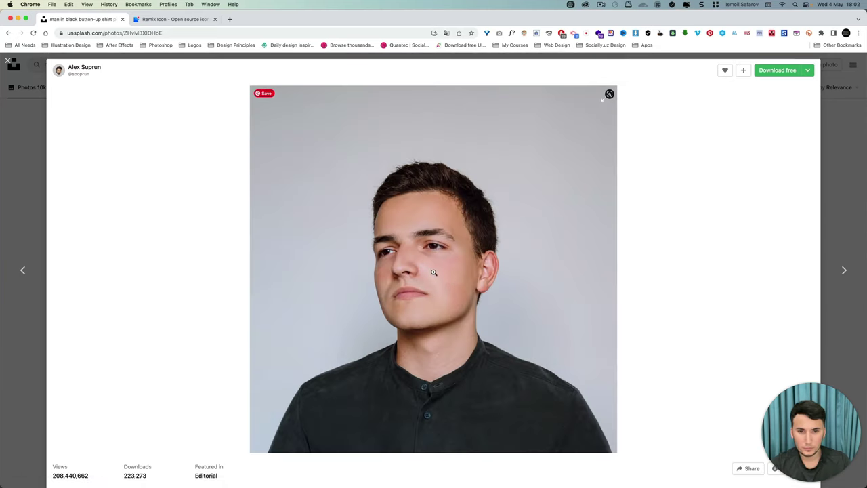
pyautogui.scroll(-5, 434, 271)
pyautogui.scroll(-1, 434, 271)
pyautogui.scroll(6, 432, 270)
pyautogui.rightClick(433, 270)
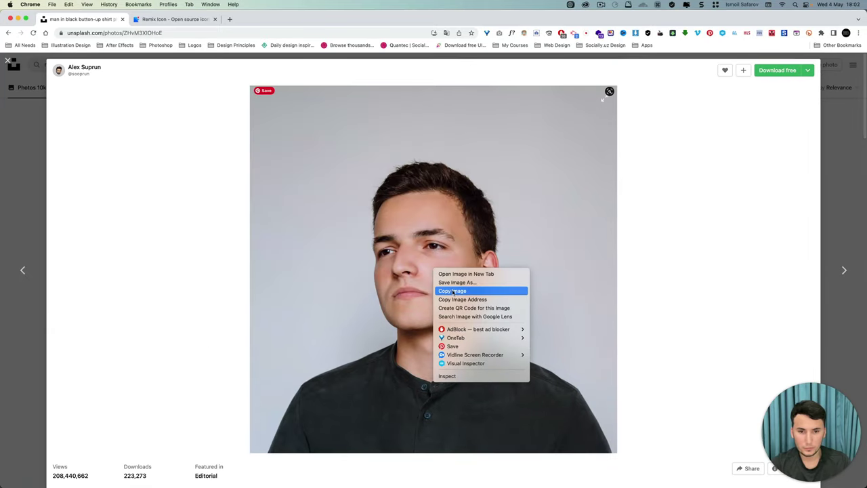
pyautogui.click(455, 292)
pyautogui.press('super+Tab')
# Paste the young man's portrait into the fourth Our Team card and enlarge it to fill.
pyautogui.click(536, 334)
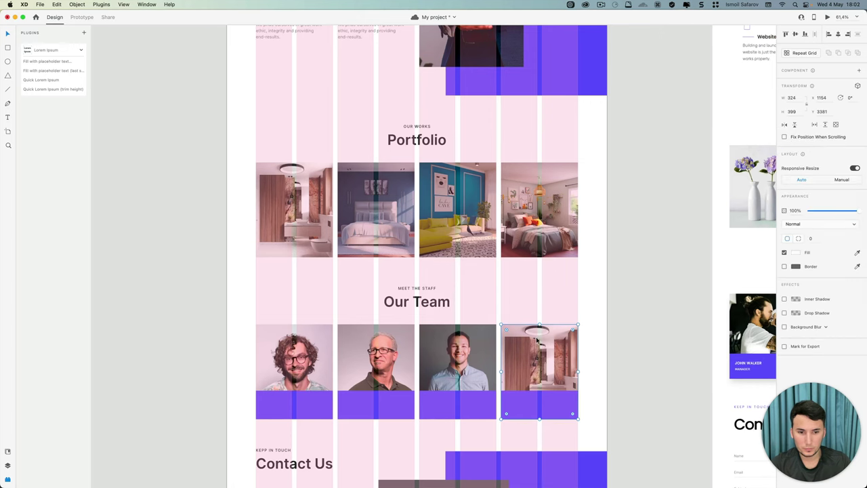
pyautogui.press('super+v')
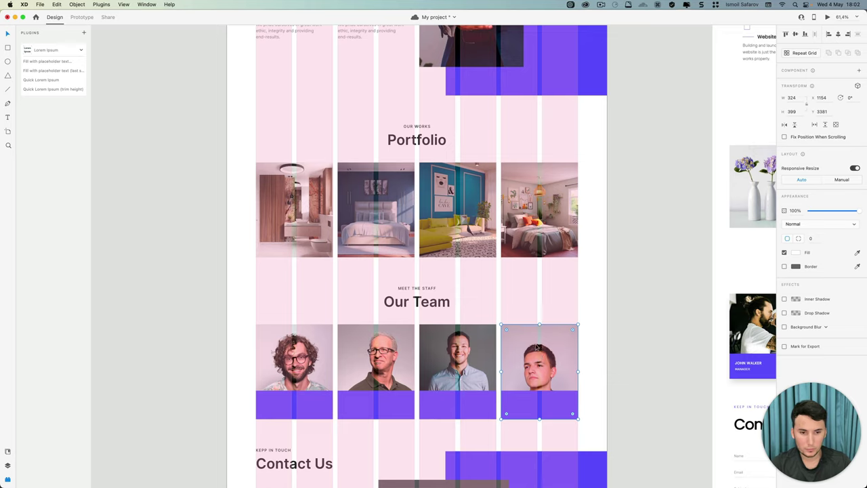
pyautogui.press('super+v')
pyautogui.moveTo(540, 326); pyautogui.dragTo(540, 314)
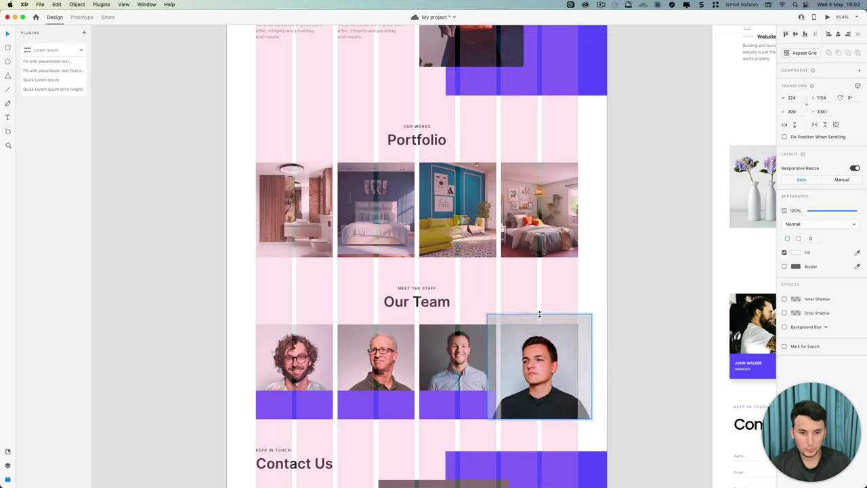
pyautogui.press('Delete')
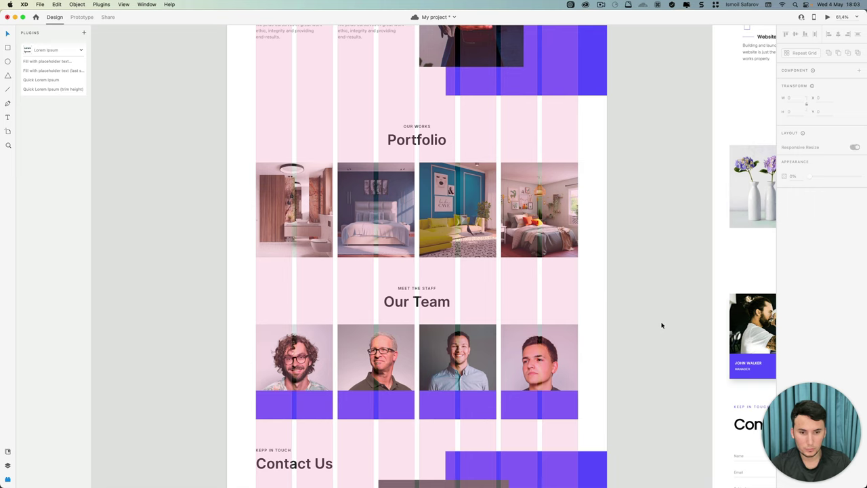
# Go back to the young man's Unsplash page and scroll down through it.
pyautogui.press('super+Tab')
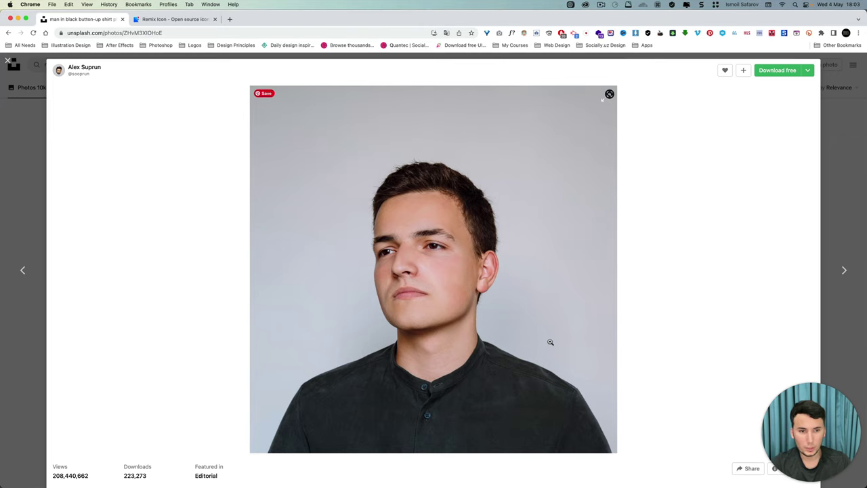
pyautogui.scroll(-10, 550, 343)
pyautogui.scroll(-2, 481, 344)
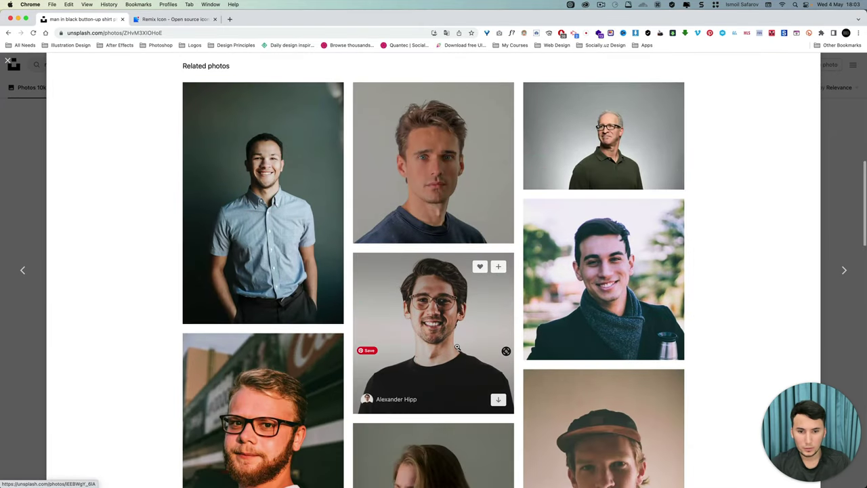
pyautogui.scroll(-4, 457, 347)
# Refit the young man's portrait inside the fourth team card's mask and deselect it.
pyautogui.press('super+Tab')
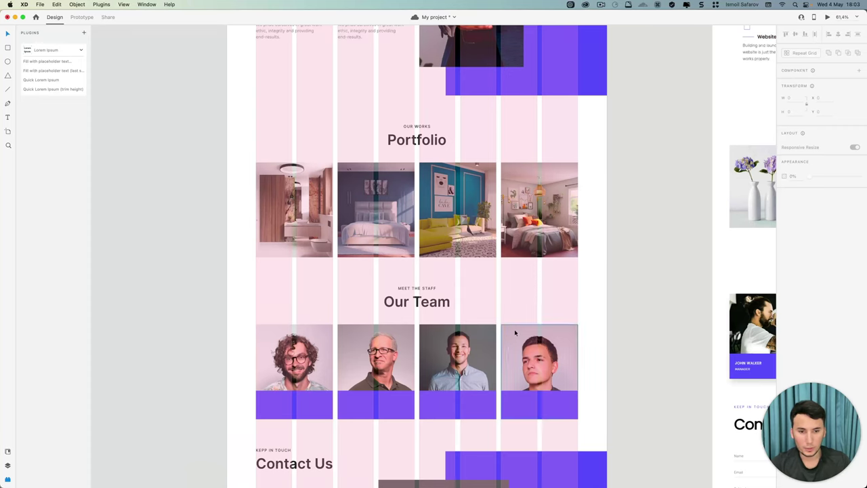
pyautogui.moveTo(551, 345); pyautogui.dragTo(540, 309)
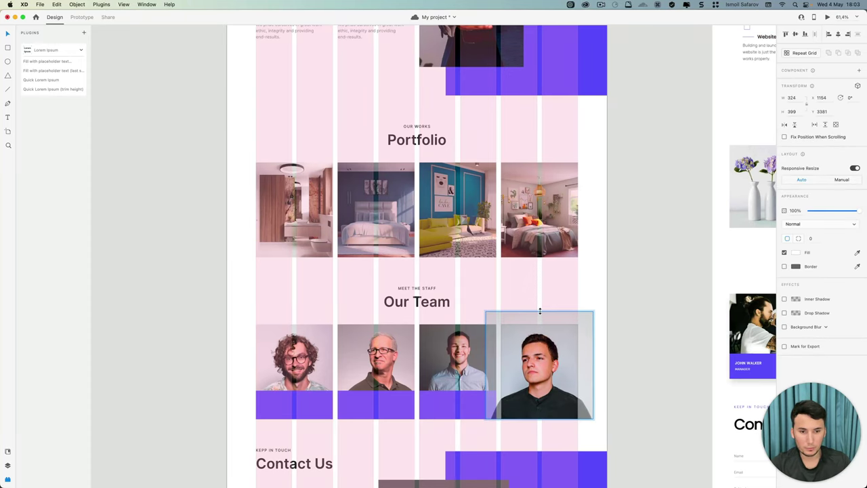
pyautogui.click(671, 349)
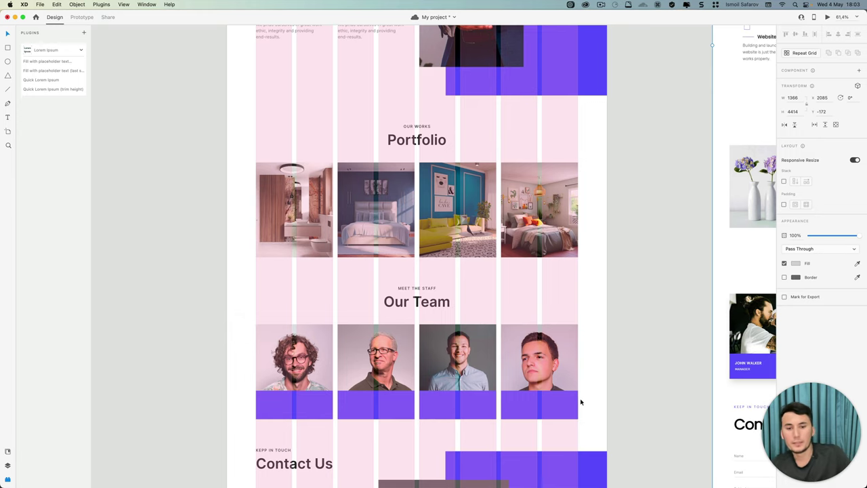
# Pan the canvas down to the Contact Us area to compare with the reference design.
pyautogui.scroll(-2, 552, 331)
pyautogui.scroll(-3, 553, 331)
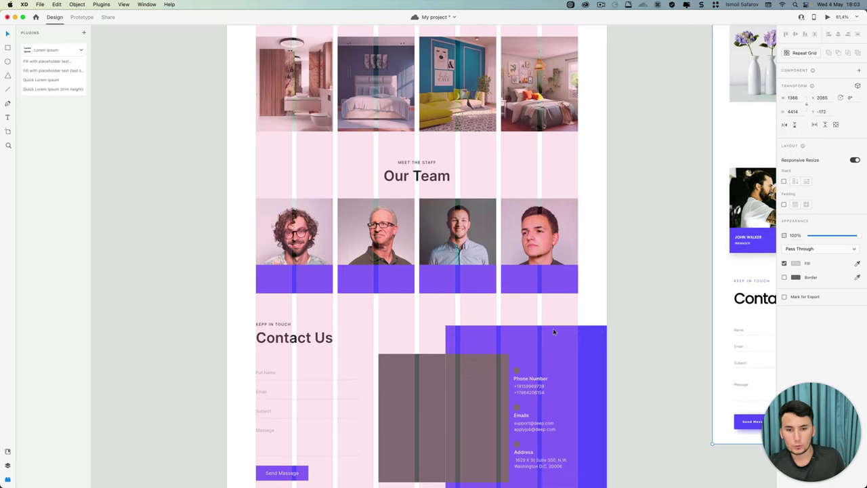
pyautogui.hscroll(5, 474, 297)
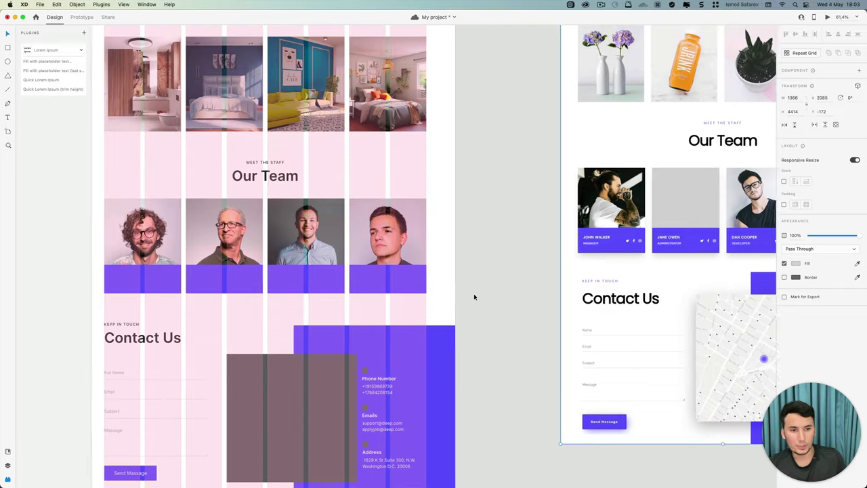
pyautogui.hscroll(2, 474, 296)
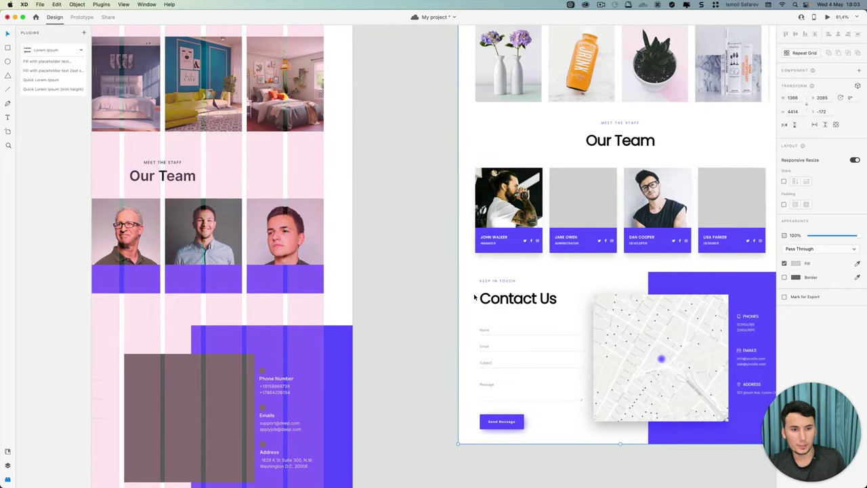
pyautogui.hscroll(-8, 474, 296)
pyautogui.hscroll(2, 474, 296)
pyautogui.hscroll(5, 474, 297)
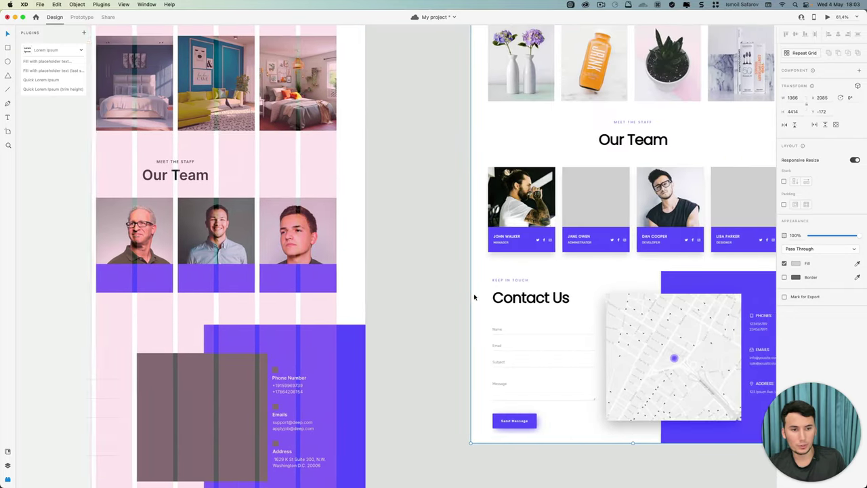
pyautogui.hscroll(1, 474, 297)
pyautogui.hscroll(-4, 474, 297)
pyautogui.hscroll(-2, 474, 297)
pyautogui.hscroll(-1, 467, 304)
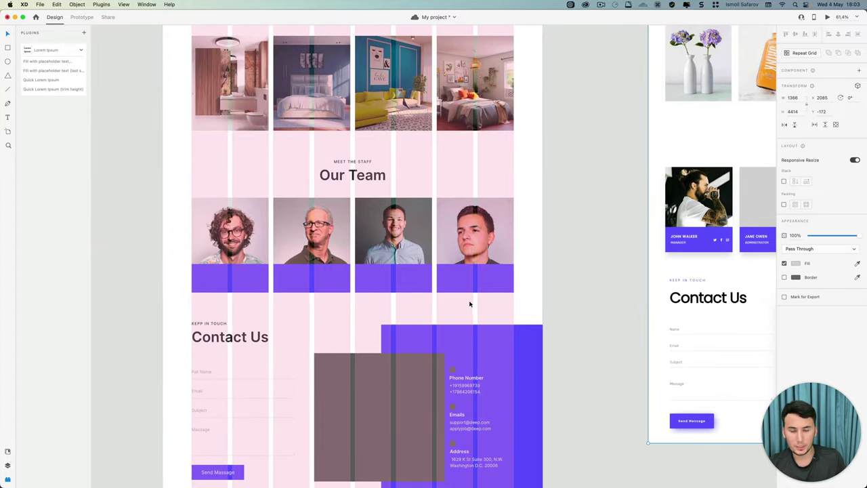
pyautogui.hscroll(10, 461, 303)
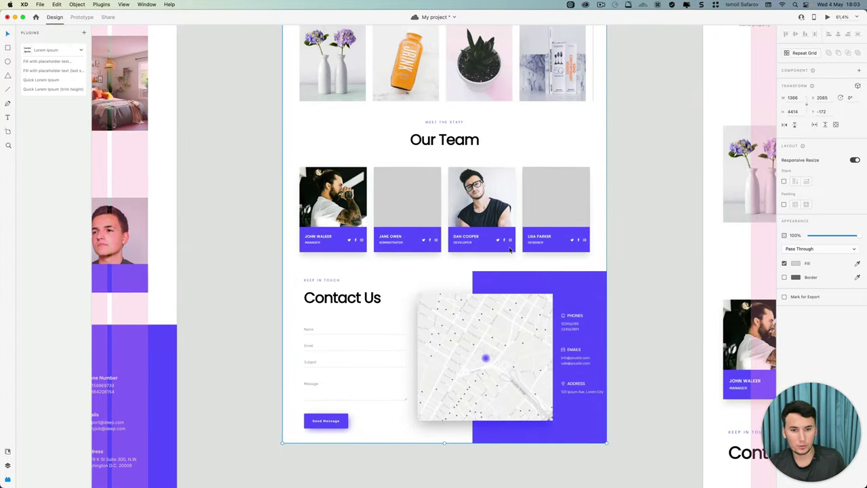
pyautogui.hscroll(-6, 404, 291)
pyautogui.hscroll(-4, 402, 290)
pyautogui.scroll(-1, 400, 295)
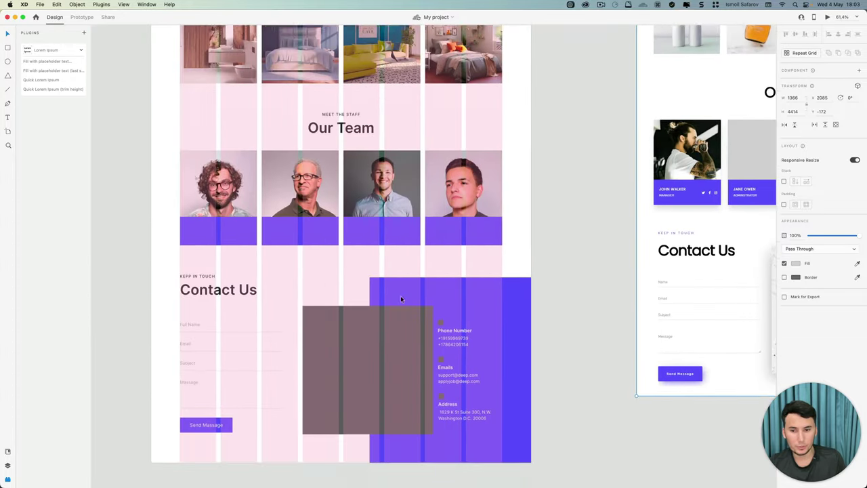
pyautogui.scroll(-1, 400, 295)
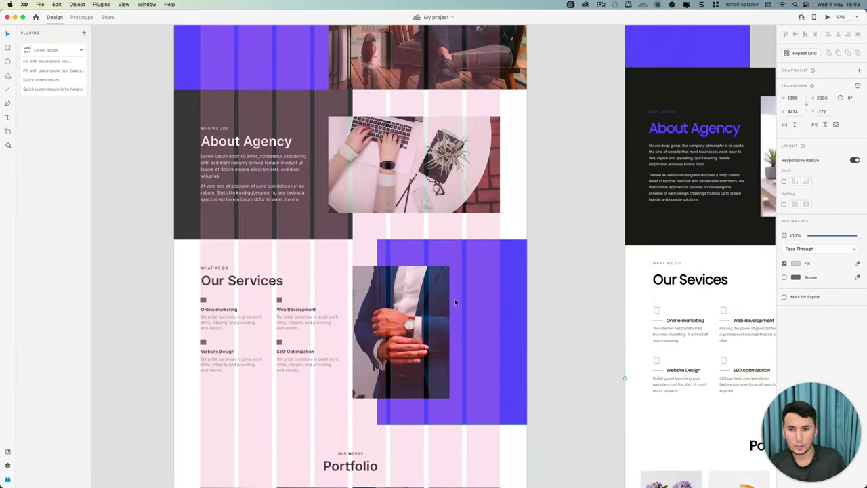
pyautogui.hscroll(1, 455, 302)
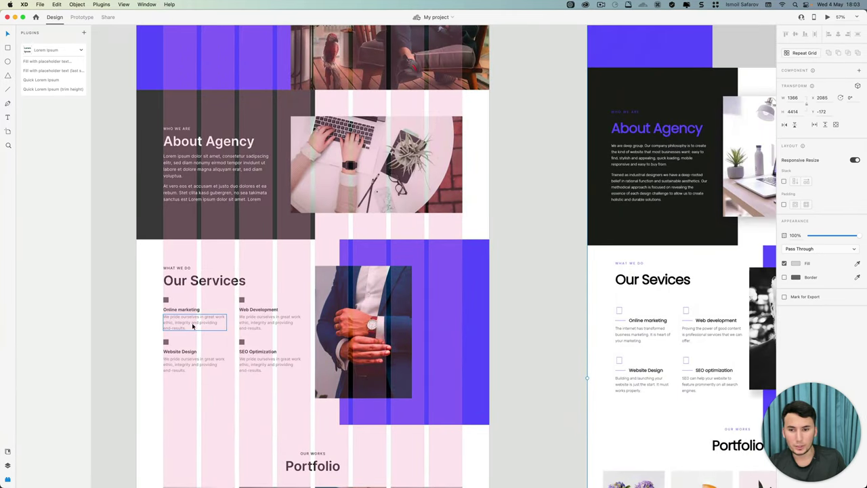
pyautogui.scroll(-5, 196, 324)
pyautogui.scroll(-11, 207, 323)
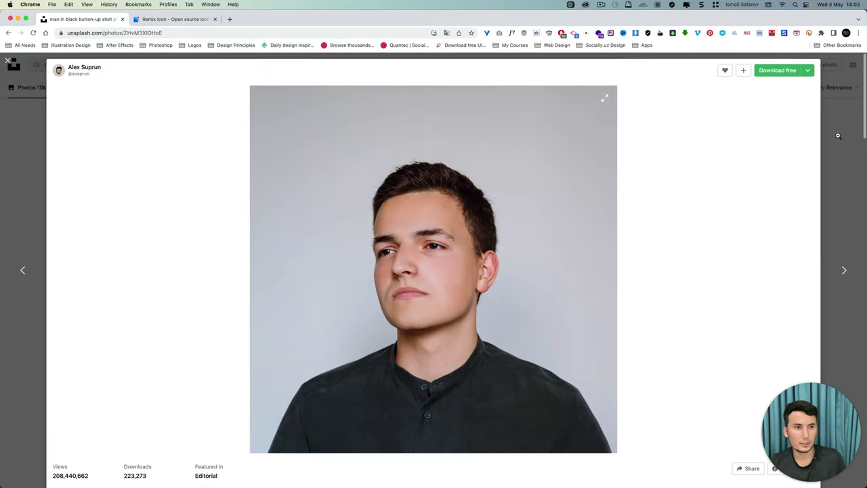
# Close the portrait viewer, search Unsplash for 'map' and browse the results.
pyautogui.click(17, 152)
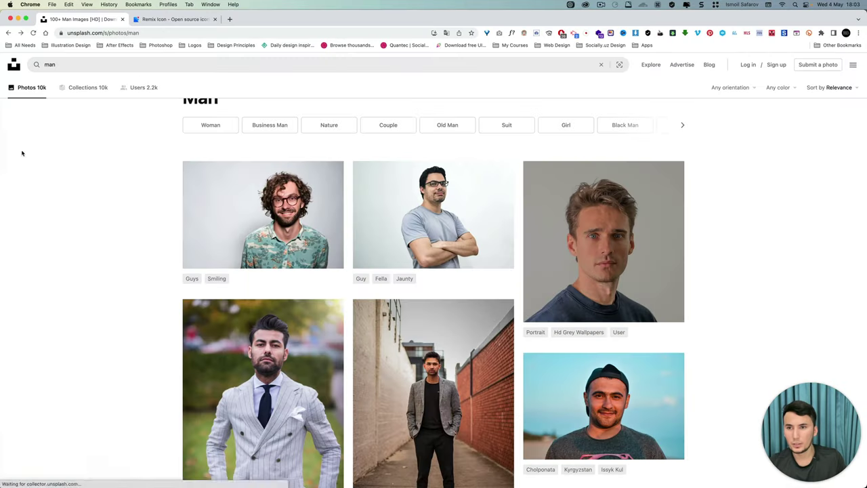
pyautogui.click(165, 67)
pyautogui.write('ma')
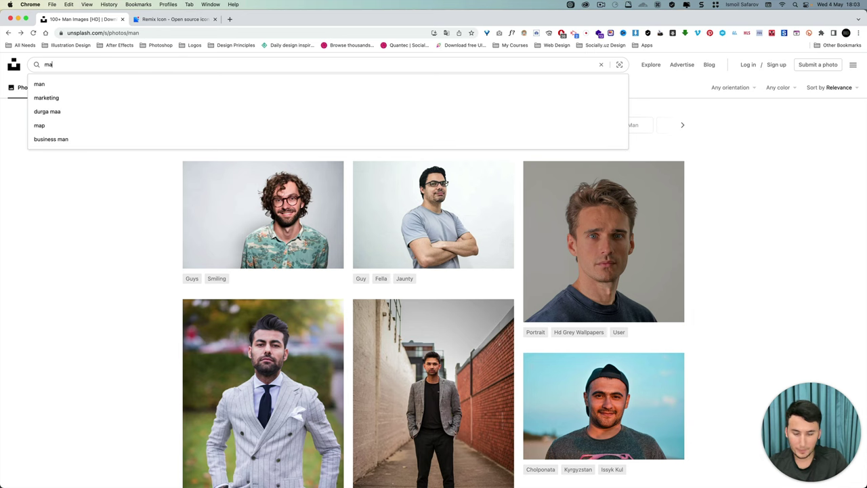
pyautogui.write('p')
pyautogui.press('Return')
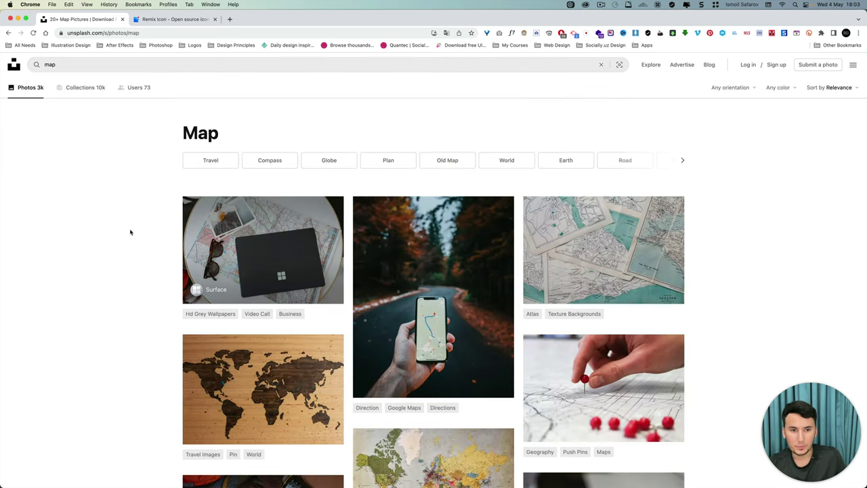
pyautogui.scroll(-4, 130, 233)
pyautogui.scroll(-2, 125, 257)
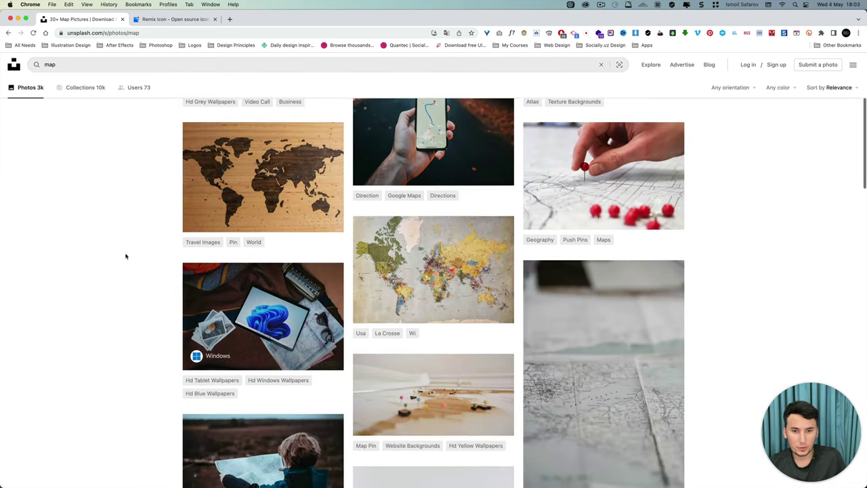
pyautogui.scroll(-5, 126, 256)
pyautogui.scroll(-3, 126, 256)
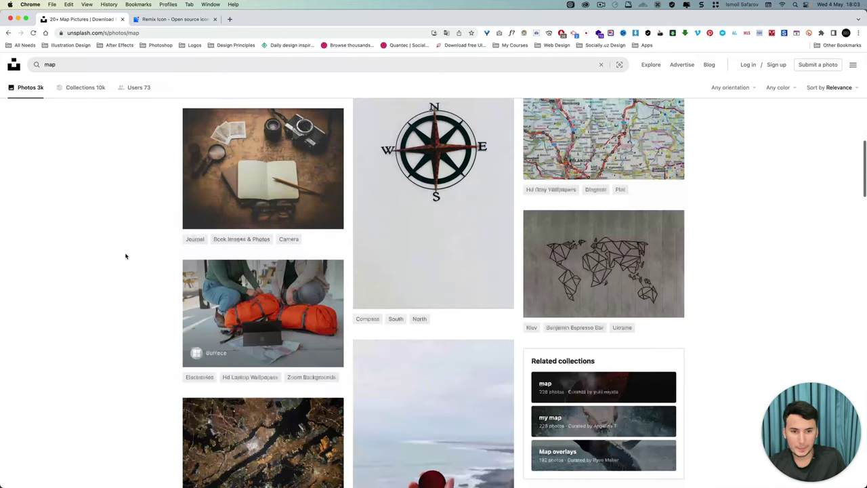
pyautogui.scroll(-5, 125, 257)
pyautogui.scroll(-5, 126, 256)
pyautogui.scroll(-1, 126, 253)
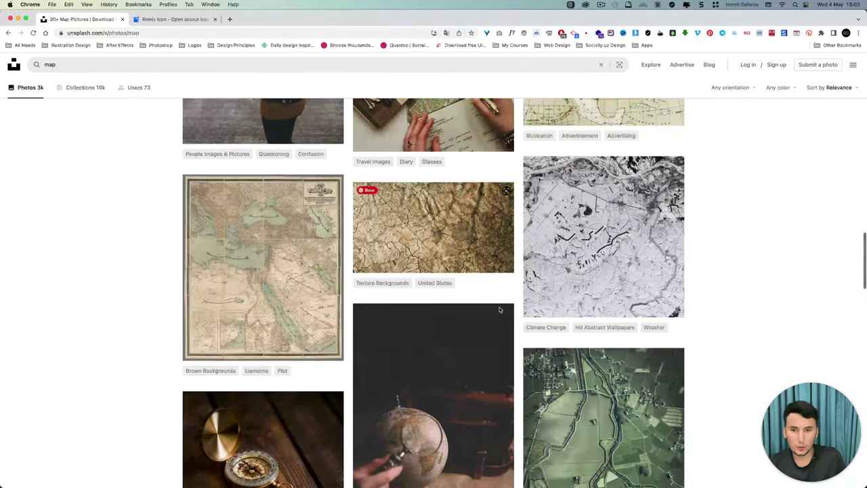
# In a new tab, search Google Images for 'google map' filtered to Large size.
pyautogui.click(230, 19)
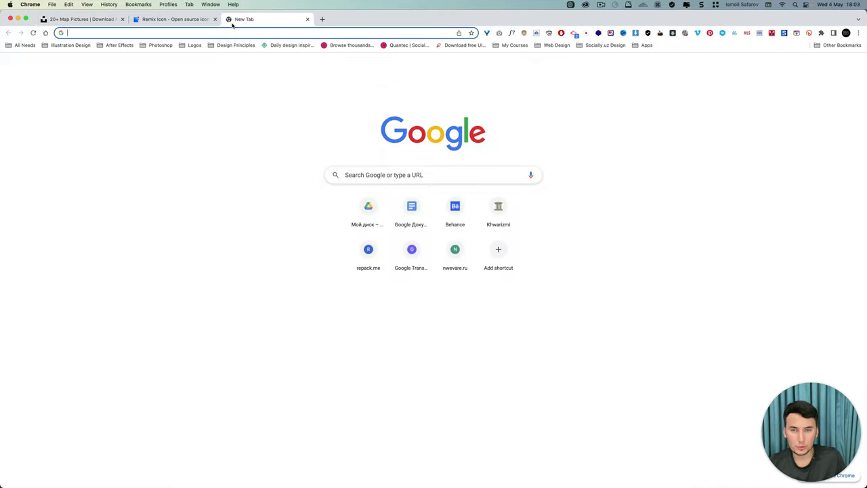
pyautogui.write('go')
pyautogui.press('Return')
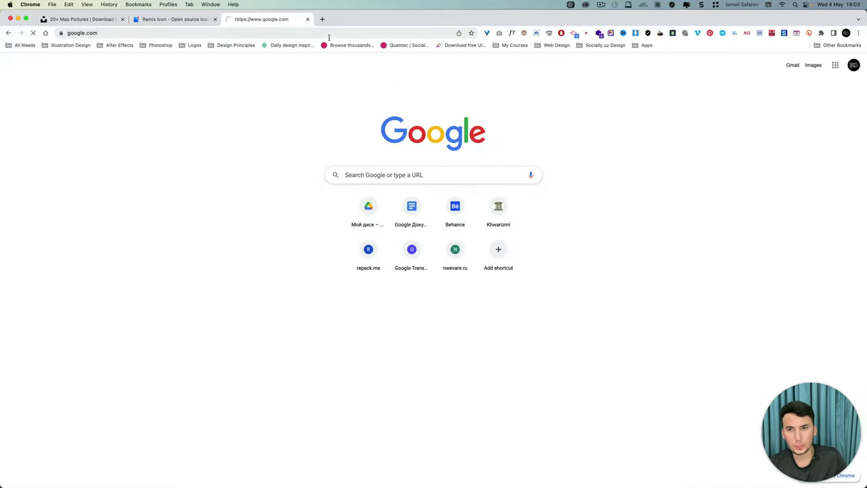
pyautogui.write('goog')
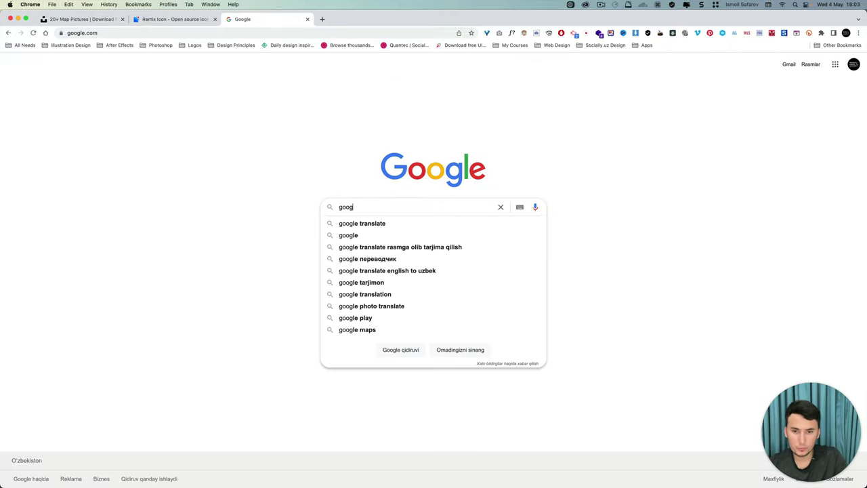
pyautogui.write('le map')
pyautogui.press('Return')
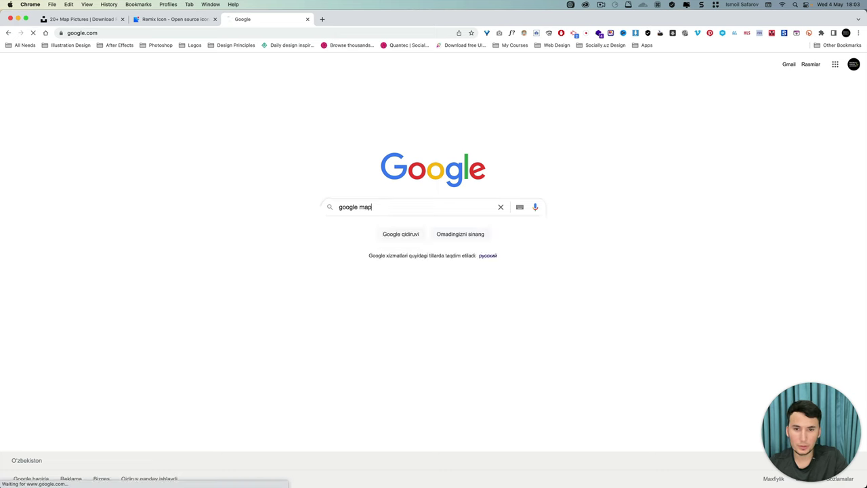
pyautogui.click(126, 97)
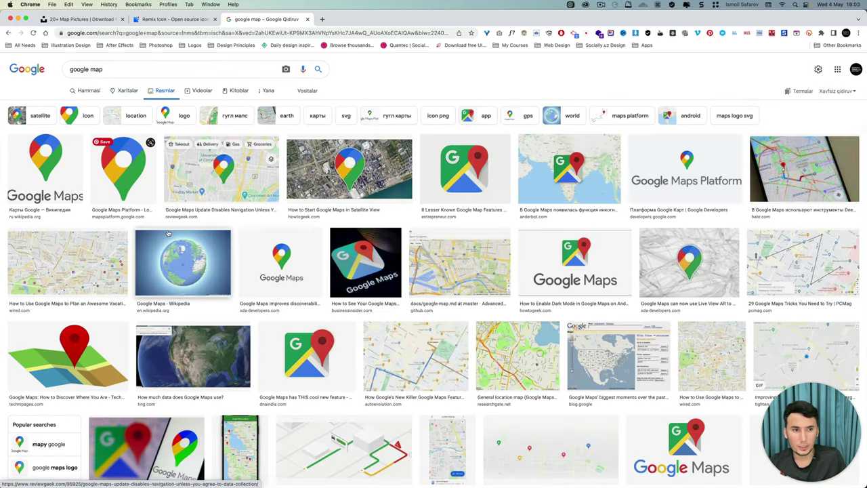
pyautogui.click(307, 91)
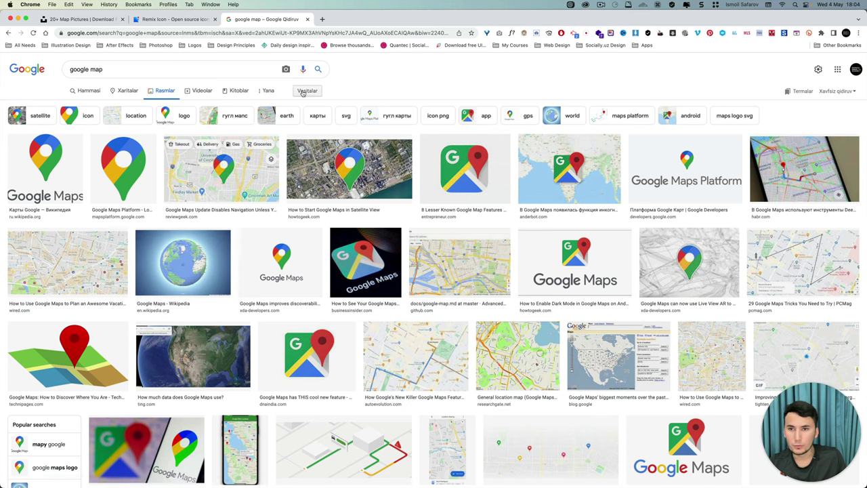
pyautogui.click(69, 106)
pyautogui.click(70, 130)
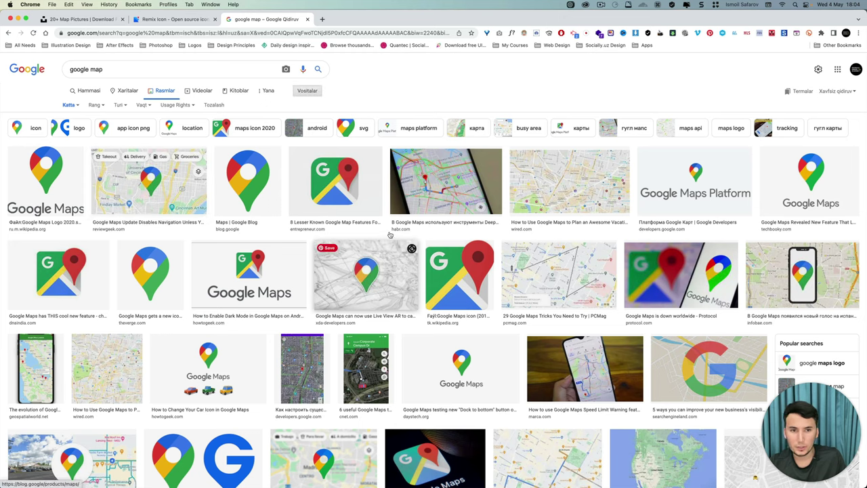
# Preview the WIRED street-map image and bring up its copy options.
pyautogui.click(541, 191)
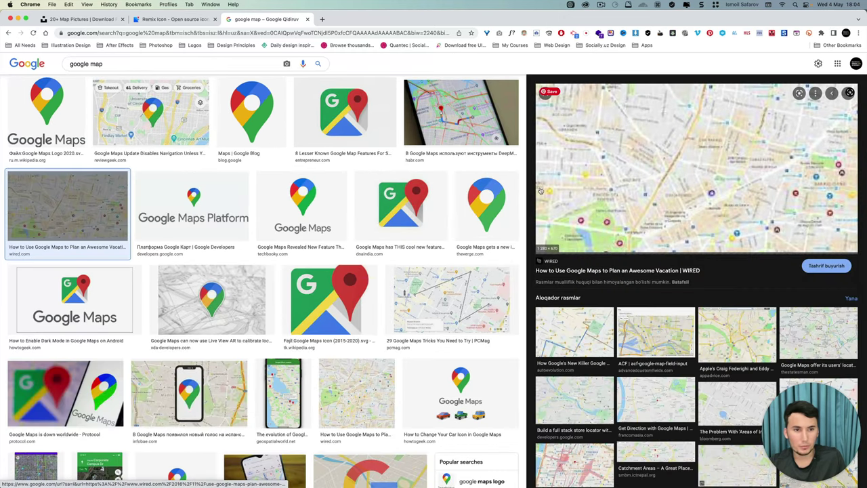
pyautogui.rightClick(700, 148)
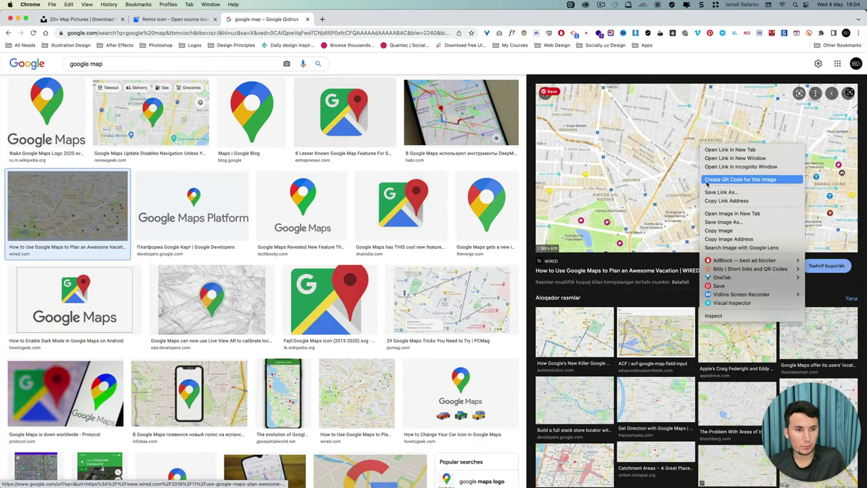
pyautogui.click(720, 231)
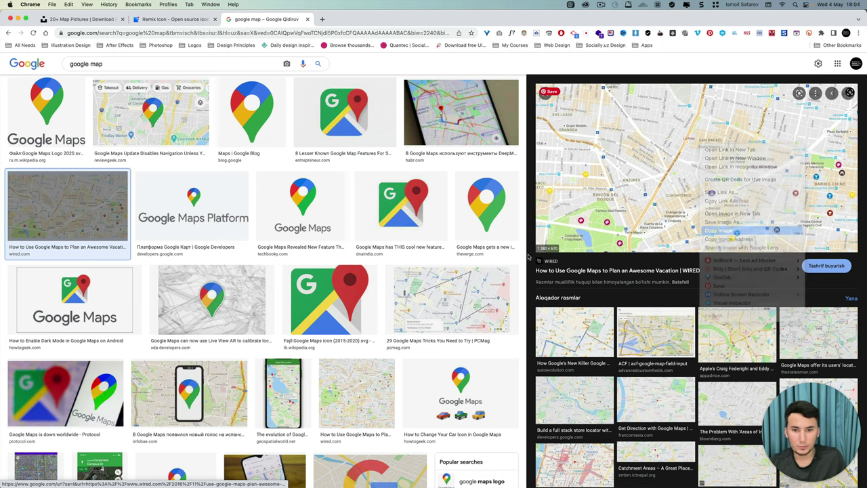
pyautogui.click(460, 299)
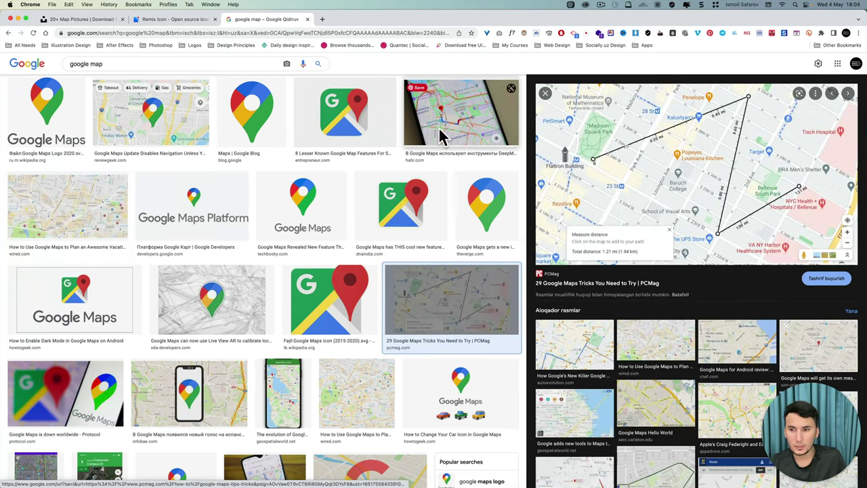
pyautogui.click(90, 206)
pyautogui.rightClick(685, 139)
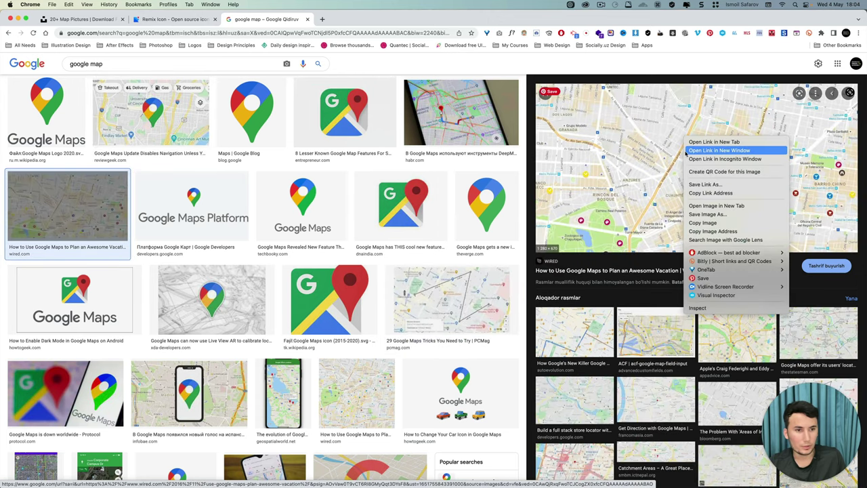
# Copy the WIRED map and Paste Appearance it into the Contact Us brown placeholder rectangle.
pyautogui.click(702, 223)
pyautogui.press('super+Tab')
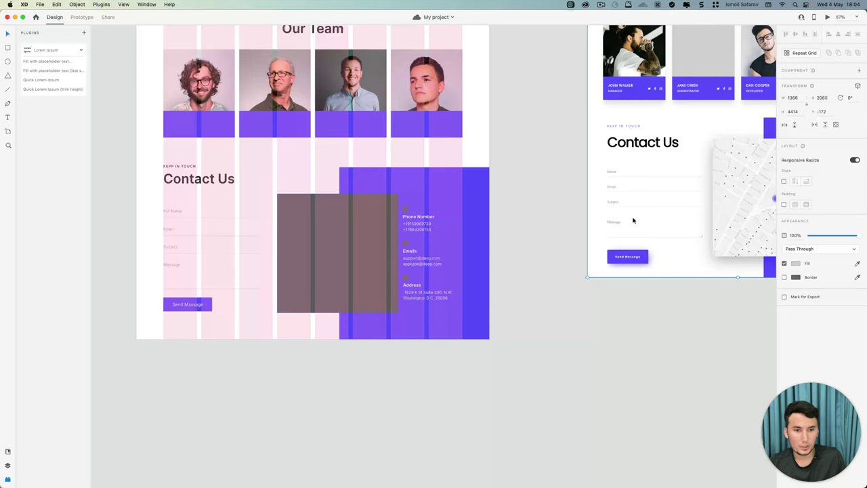
pyautogui.hscroll(3, 325, 240)
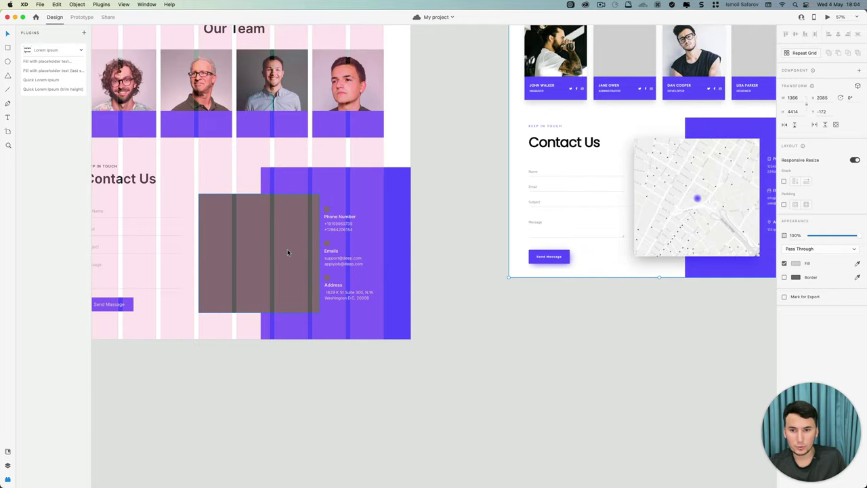
pyautogui.click(288, 252)
pyautogui.rightClick(288, 250)
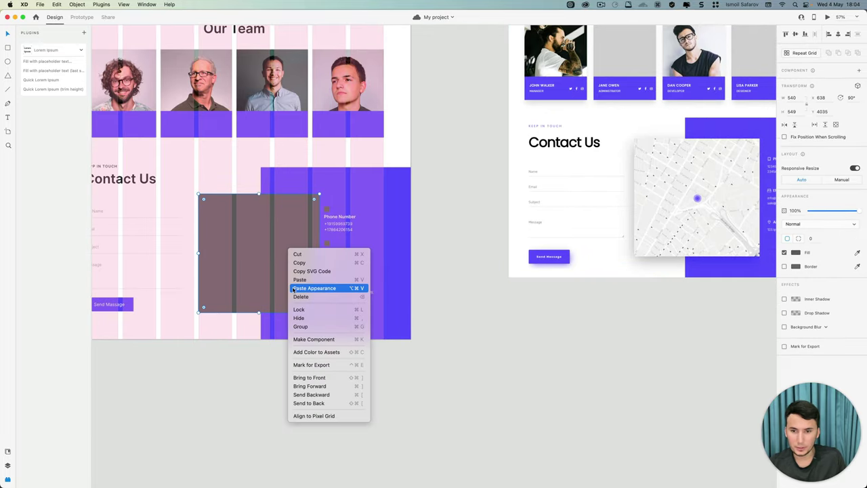
pyautogui.click(314, 288)
pyautogui.click(225, 360)
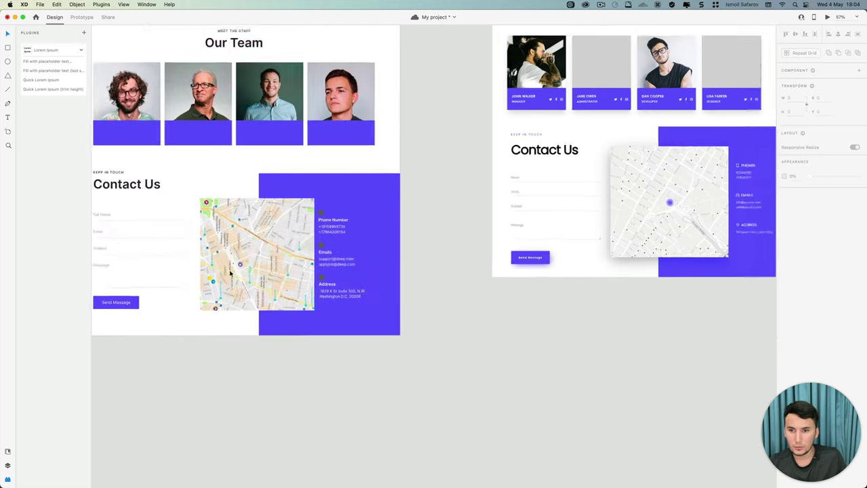
pyautogui.scroll(3, 230, 273)
pyautogui.scroll(5, 230, 273)
pyautogui.scroll(2, 230, 273)
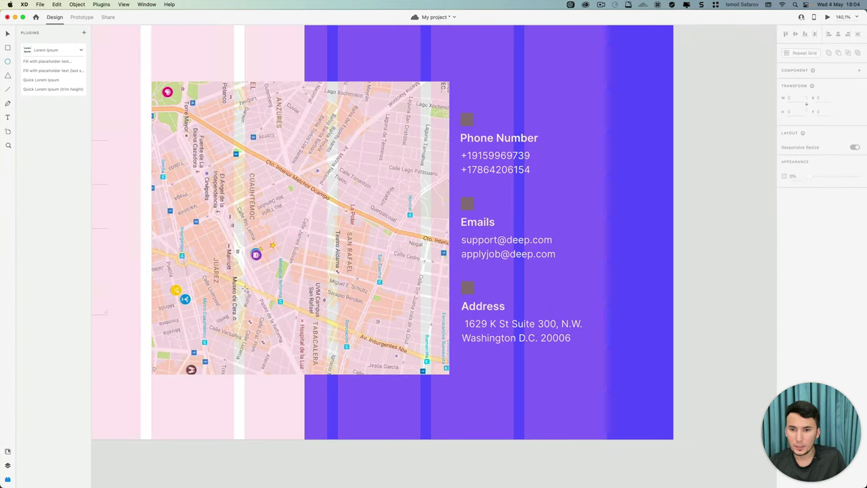
# Draw a small circle positioned over the map's location marker.
pyautogui.hotkey('ctrl', 'shift', "'")
pyautogui.scroll(3, 228, 259)
pyautogui.scroll(3, 227, 259)
pyautogui.hotkey('ctrl', 'shift', "'")
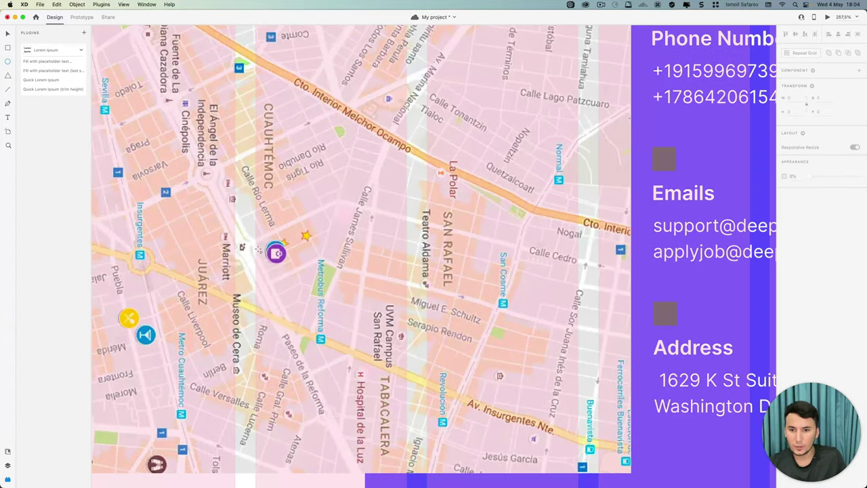
pyautogui.moveTo(266, 243); pyautogui.dragTo(290, 271)
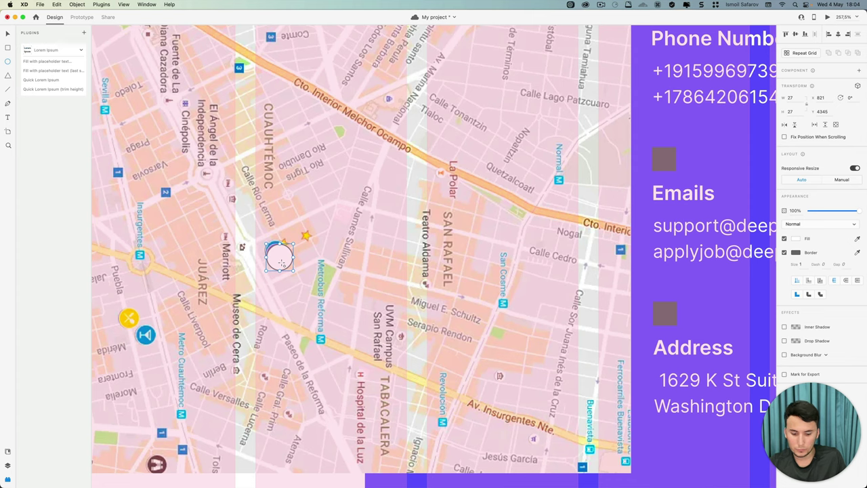
pyautogui.moveTo(276, 263); pyautogui.dragTo(273, 259)
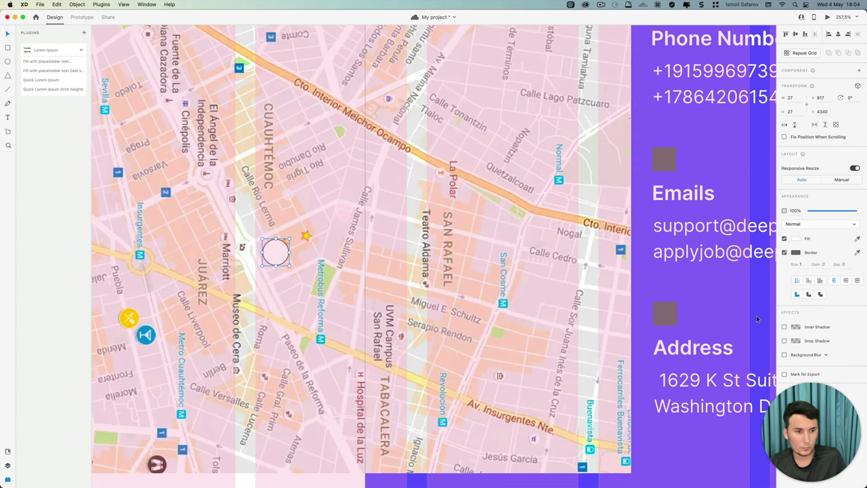
# Remove the circle's border and eyedrop the page's purple as its fill.
pyautogui.click(785, 252)
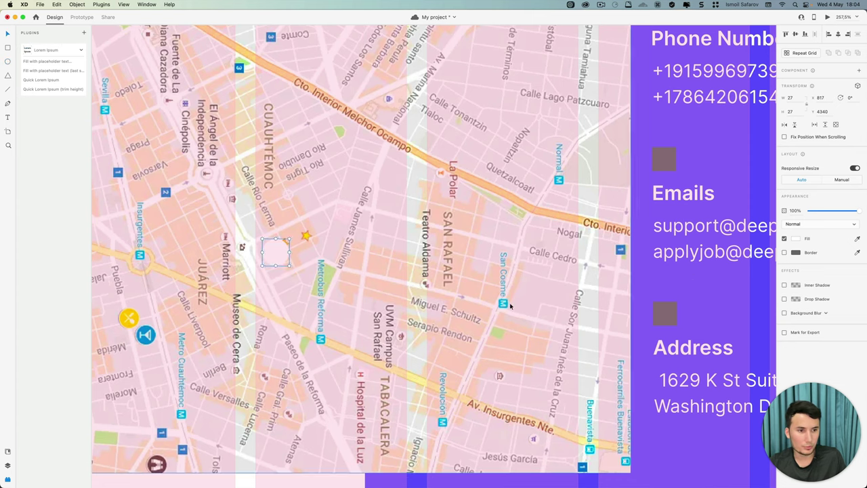
pyautogui.scroll(-10, 618, 295)
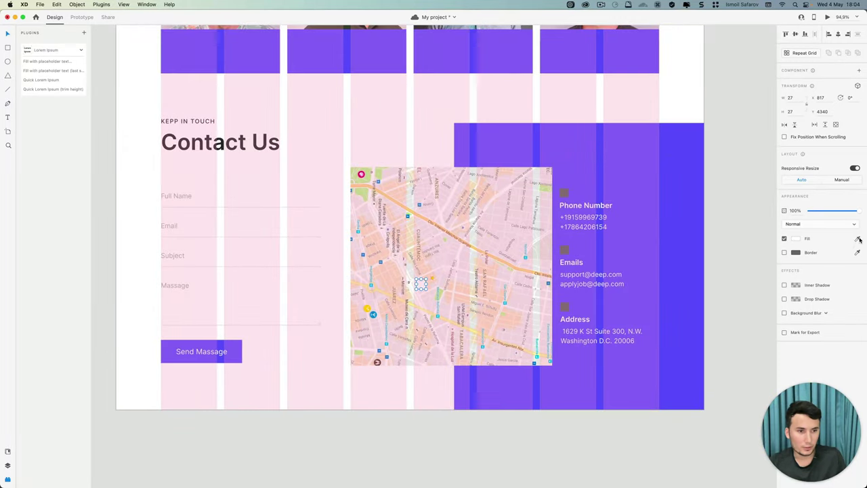
pyautogui.click(858, 238)
pyautogui.click(680, 242)
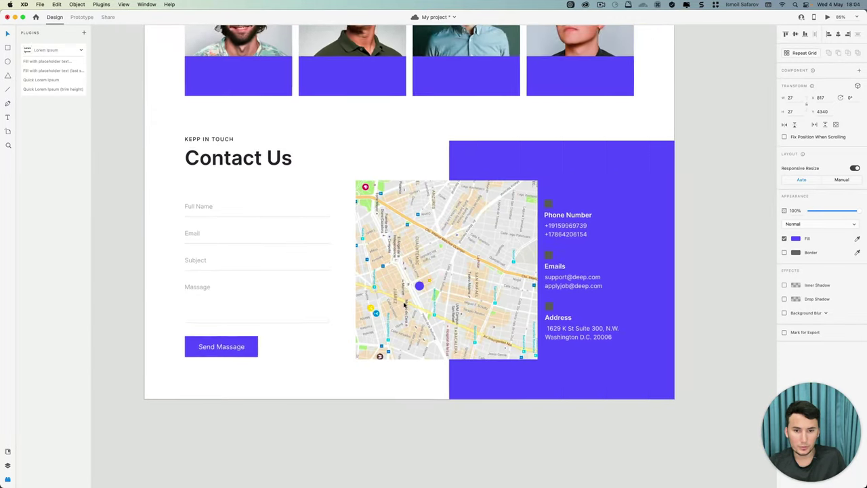
# Make the larger 41 × 41 purple halo circle 20% opacity.
pyautogui.scroll(3, 410, 298)
pyautogui.scroll(3, 420, 288)
pyautogui.scroll(2, 429, 277)
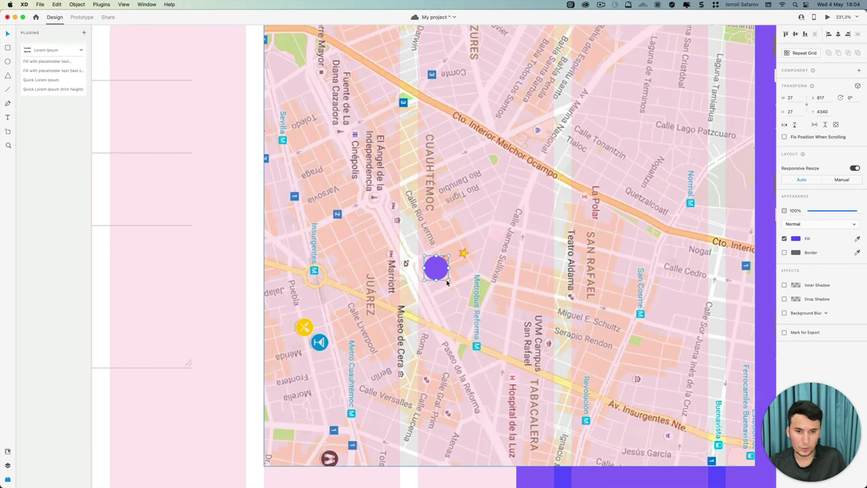
pyautogui.moveTo(447, 282); pyautogui.dragTo(453, 285)
pyautogui.press('super+z')
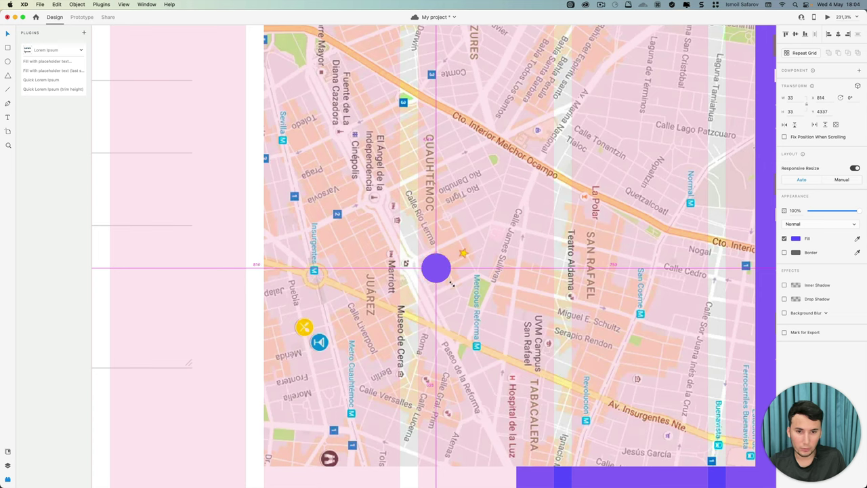
pyautogui.click(819, 213)
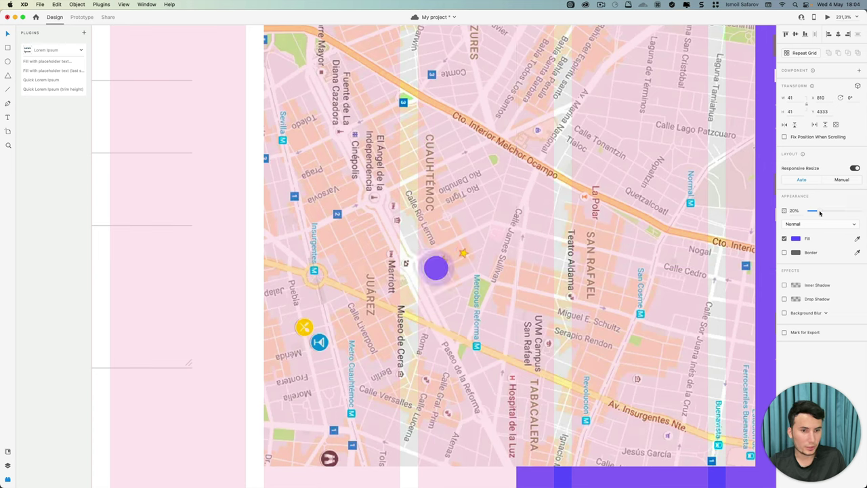
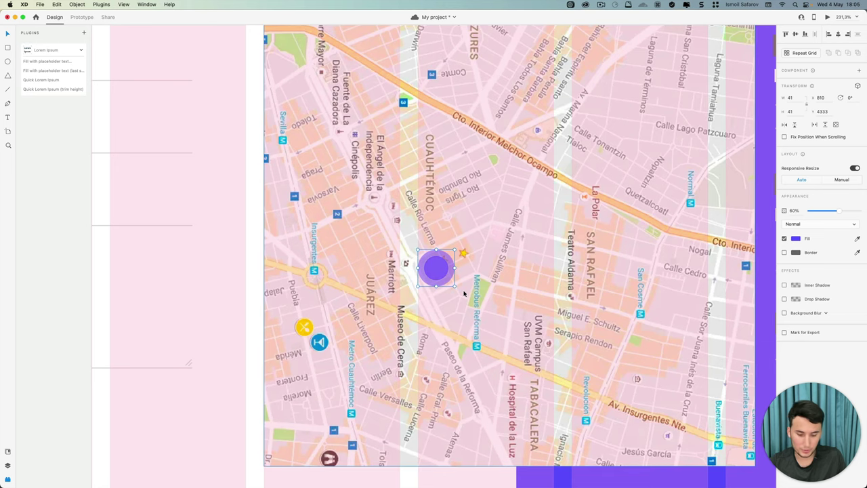
# Zoom into the contact map and select the purple pin circle.
pyautogui.scroll(-10, 411, 322)
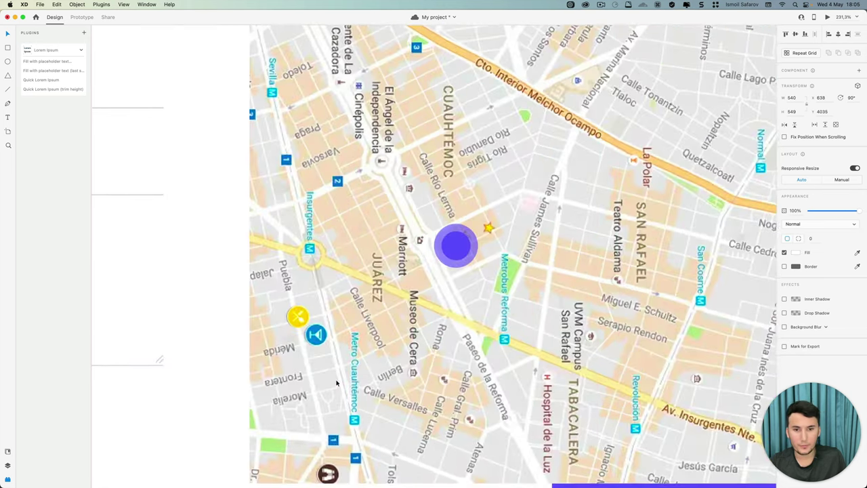
pyautogui.scroll(-3, 335, 384)
pyautogui.press('super+shift+apostrophe')
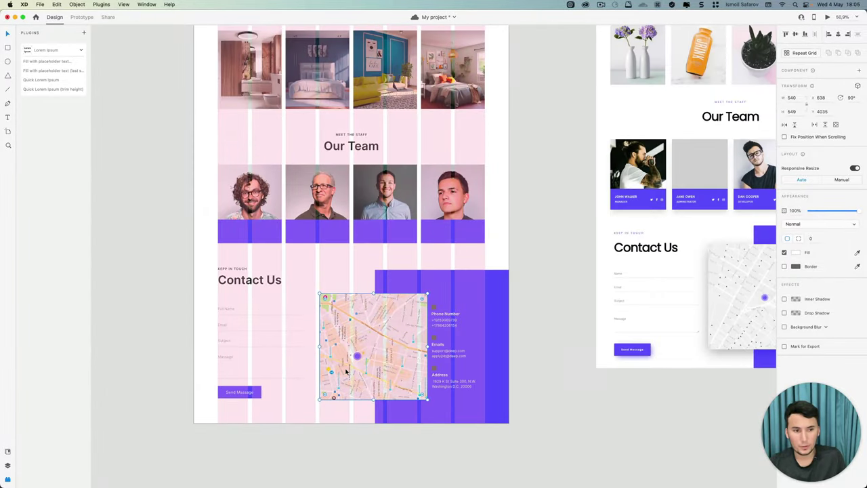
pyautogui.press('super+shift+apostrophe')
pyautogui.scroll(3, 335, 383)
pyautogui.scroll(3, 359, 359)
pyautogui.scroll(5, 359, 359)
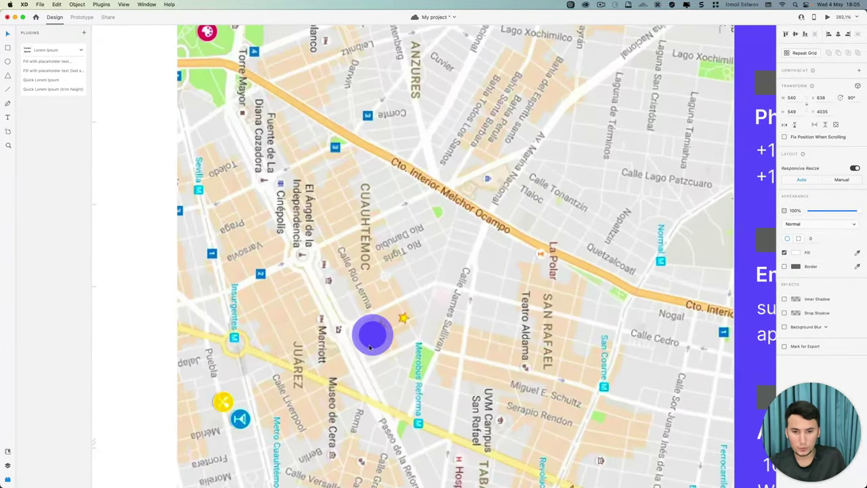
pyautogui.click(380, 346)
# Duplicate the pin circle and Alt-shrink the copy to about 33×33 around its centre.
pyautogui.press('super+shift+apostrophe')
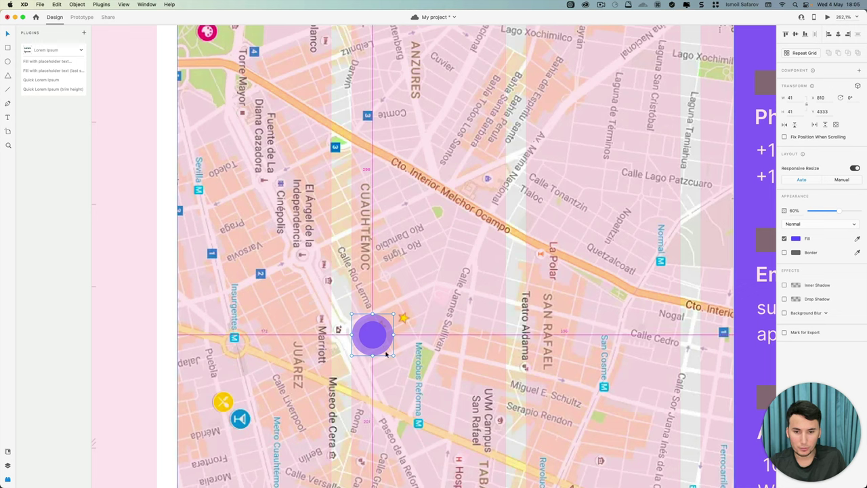
pyautogui.press('super+shift+apostrophe')
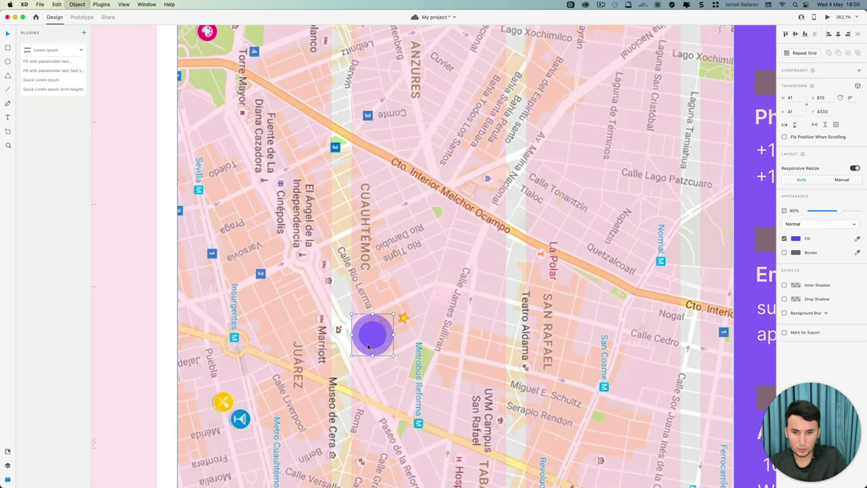
pyautogui.click(369, 347)
pyautogui.moveTo(381, 347); pyautogui.dragTo(383, 349)
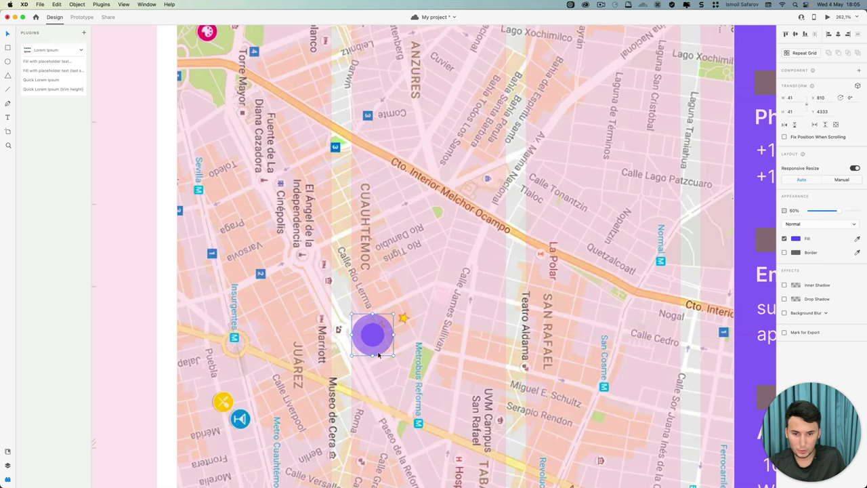
pyautogui.press('super+d')
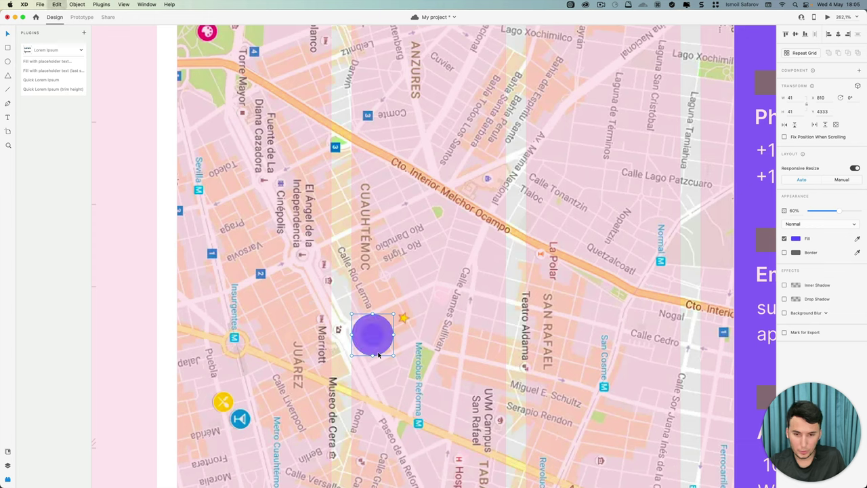
pyautogui.moveTo(387, 345); pyautogui.dragTo(388, 319)
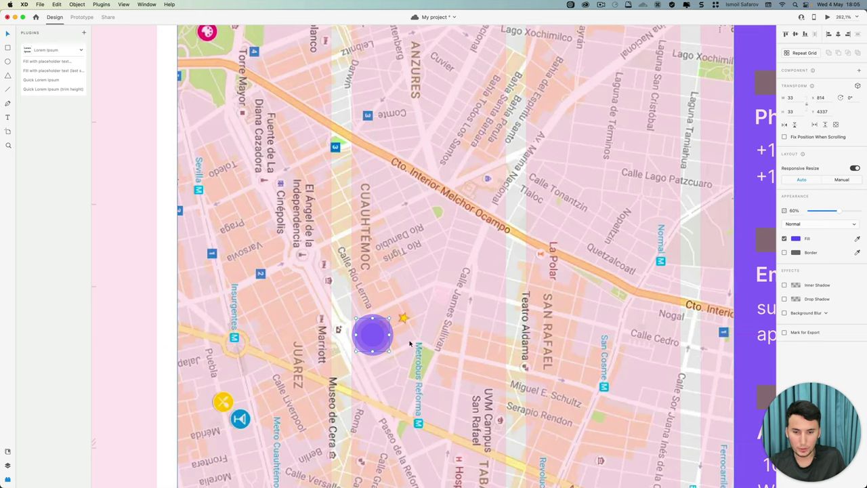
# Select the pin's translucent ring and shrink it from 33 to 31.
pyautogui.click(402, 351)
pyautogui.scroll(-5, 403, 354)
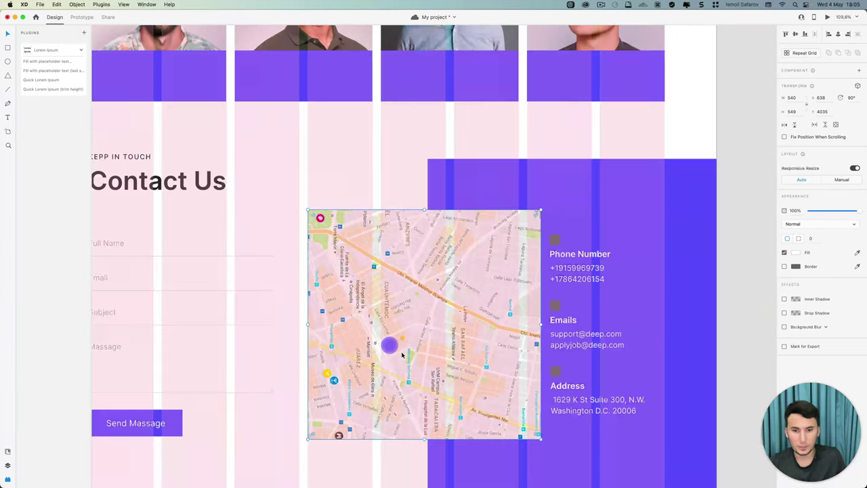
pyautogui.scroll(3, 403, 354)
pyautogui.scroll(3, 405, 354)
pyautogui.scroll(3, 409, 354)
pyautogui.scroll(-2, 408, 355)
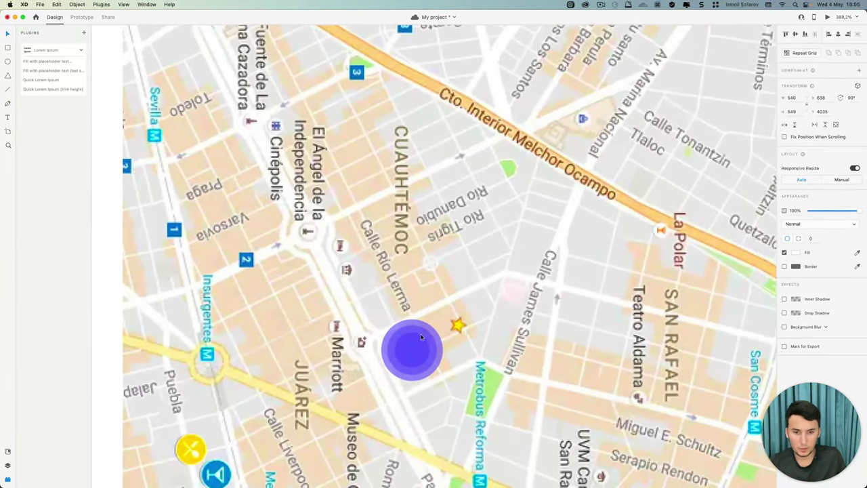
pyautogui.click(422, 332)
pyautogui.moveTo(436, 326); pyautogui.dragTo(435, 327)
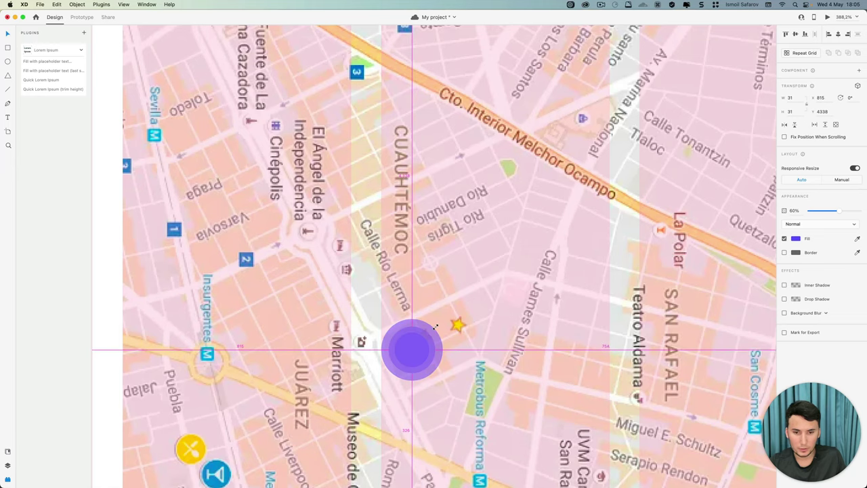
# Zoom out to check the map, then reselect the purple pin circle.
pyautogui.scroll(-2, 434, 329)
pyautogui.scroll(-3, 420, 339)
pyautogui.scroll(-5, 407, 359)
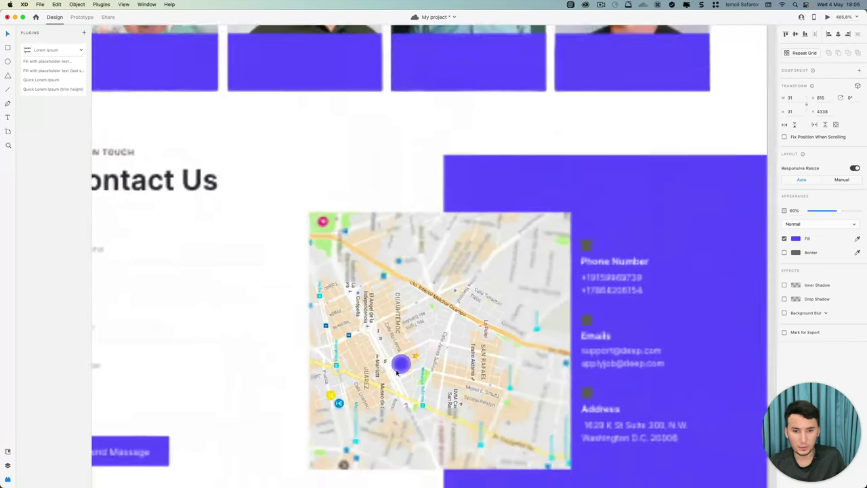
pyautogui.scroll(-3, 396, 372)
pyautogui.scroll(-2, 397, 372)
pyautogui.scroll(5, 399, 373)
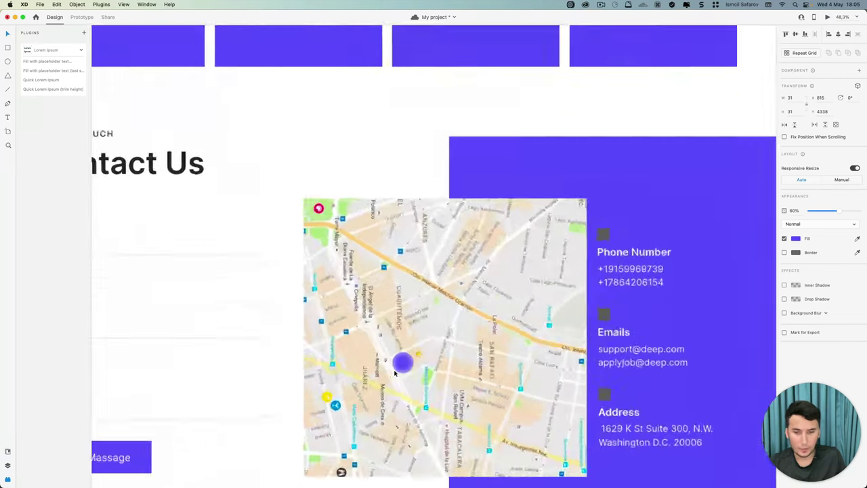
pyautogui.scroll(3, 401, 372)
pyautogui.scroll(3, 403, 371)
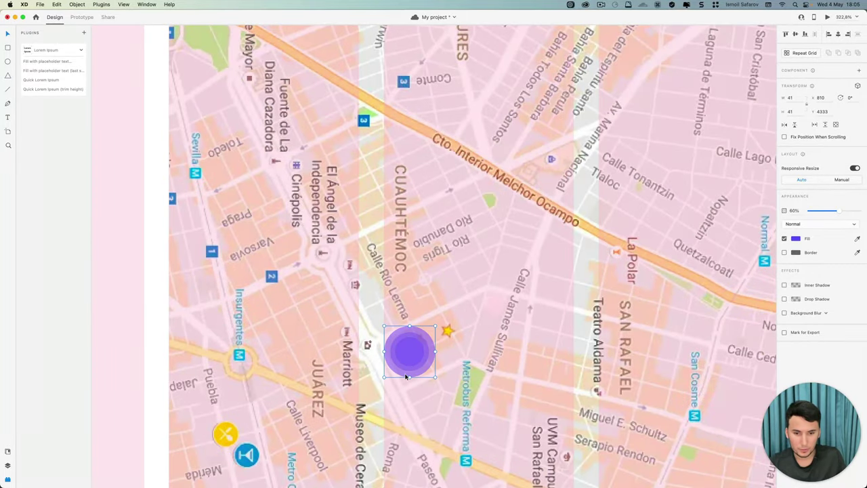
pyautogui.press('Escape')
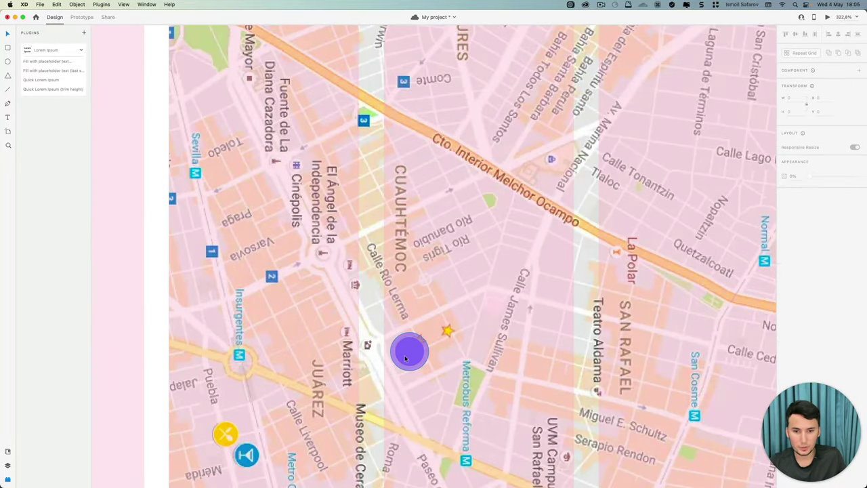
pyautogui.click(401, 368)
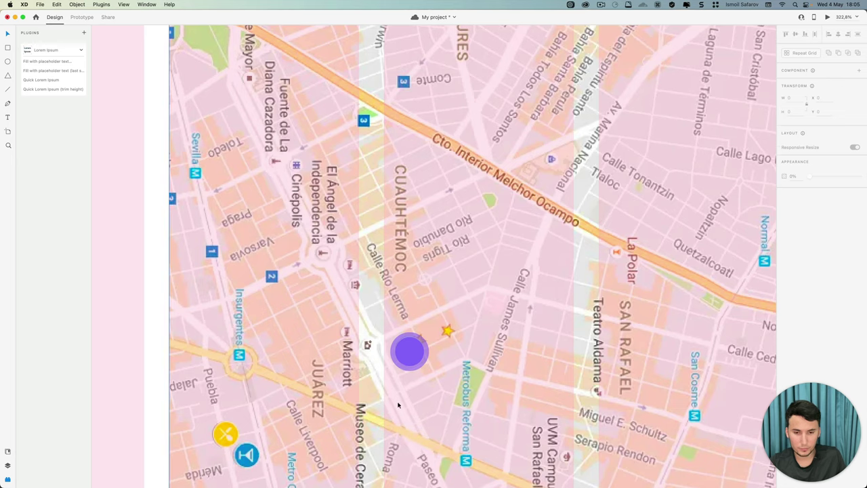
pyautogui.click(374, 406)
pyautogui.scroll(1, 375, 407)
pyautogui.scroll(-5, 375, 407)
pyautogui.scroll(-2, 375, 407)
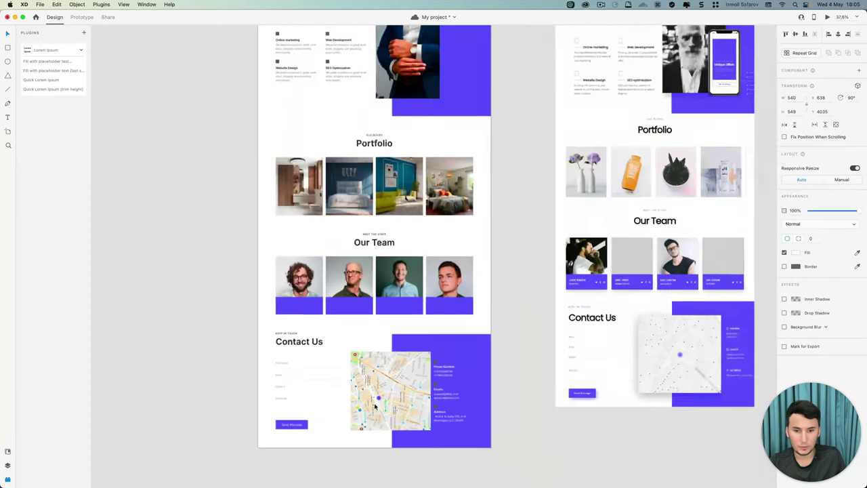
pyautogui.scroll(2, 375, 407)
pyautogui.scroll(4, 377, 407)
pyautogui.click(393, 383)
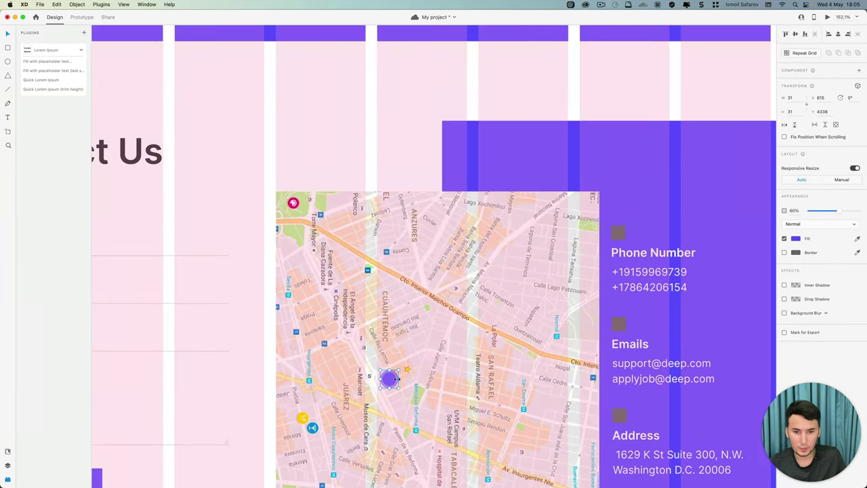
# Move the purple pin up onto Cto. Interior Melchor Ocampo.
pyautogui.moveTo(395, 380); pyautogui.dragTo(407, 368)
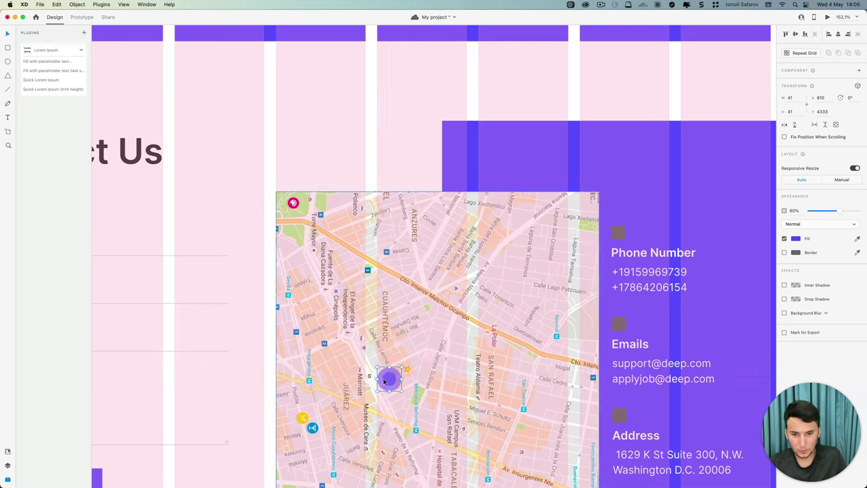
pyautogui.click(384, 382)
pyautogui.click(392, 378)
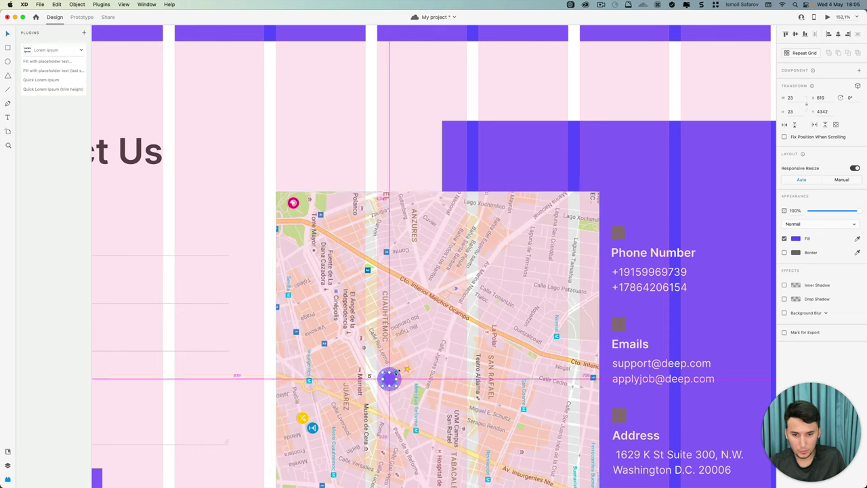
pyautogui.moveTo(395, 373); pyautogui.dragTo(388, 377)
pyautogui.moveTo(388, 372)
pyautogui.mouseDown()
pyautogui.moveTo(443, 350)
pyautogui.moveTo(429, 339)
pyautogui.moveTo(426, 303)
pyautogui.mouseUp()
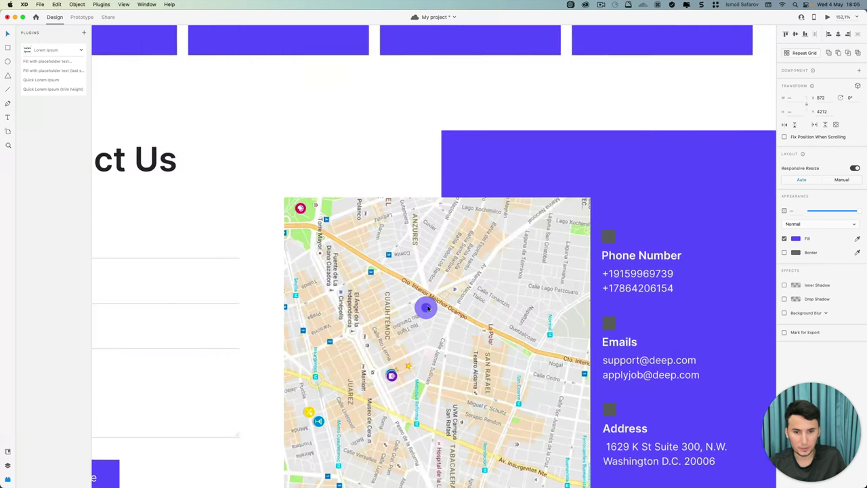
# Shrink the pin's outer translucent ring to about 25×25 around its centre.
pyautogui.scroll(2, 426, 303)
pyautogui.scroll(4, 427, 308)
pyautogui.click(429, 309)
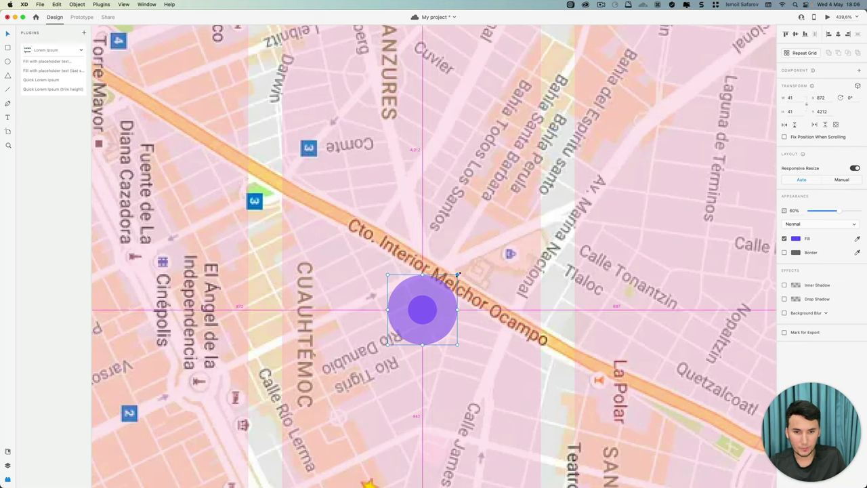
pyautogui.moveTo(458, 275); pyautogui.dragTo(441, 286)
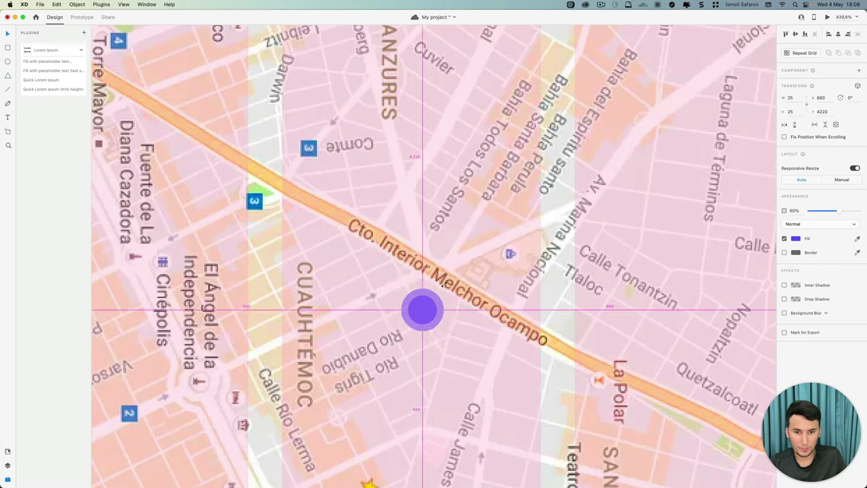
pyautogui.scroll(-10, 448, 313)
pyautogui.scroll(-5, 440, 314)
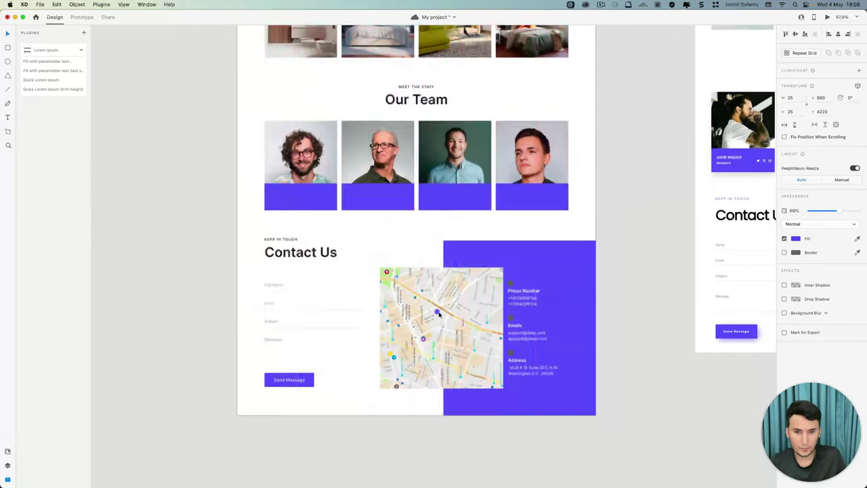
pyautogui.hotkey('ctrl', 'shift', "'")
pyautogui.hscroll(5, 443, 460)
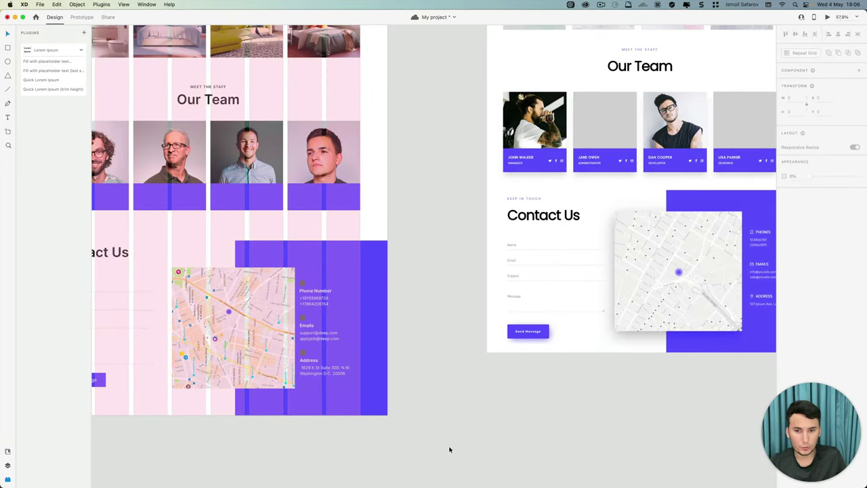
pyautogui.scroll(1, 433, 454)
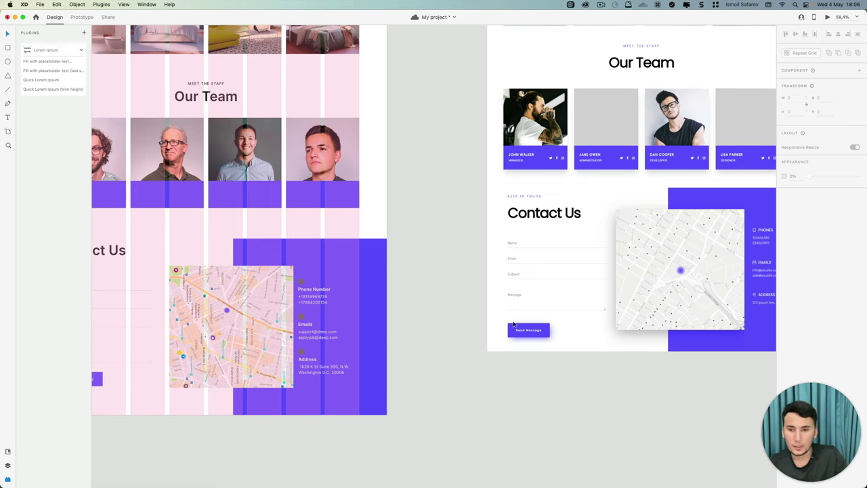
# Preview the grey map results and copy the audio-translation street-map image.
pyautogui.press('super+Tab')
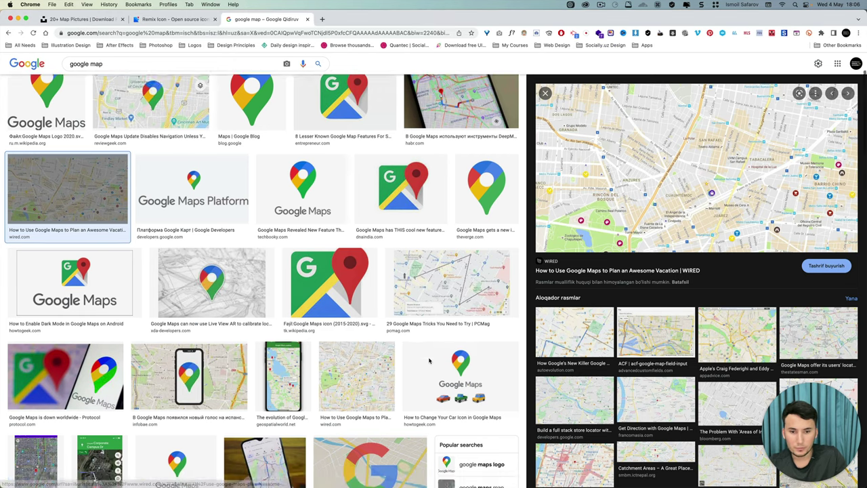
pyautogui.scroll(-3, 508, 364)
pyautogui.scroll(-3, 338, 305)
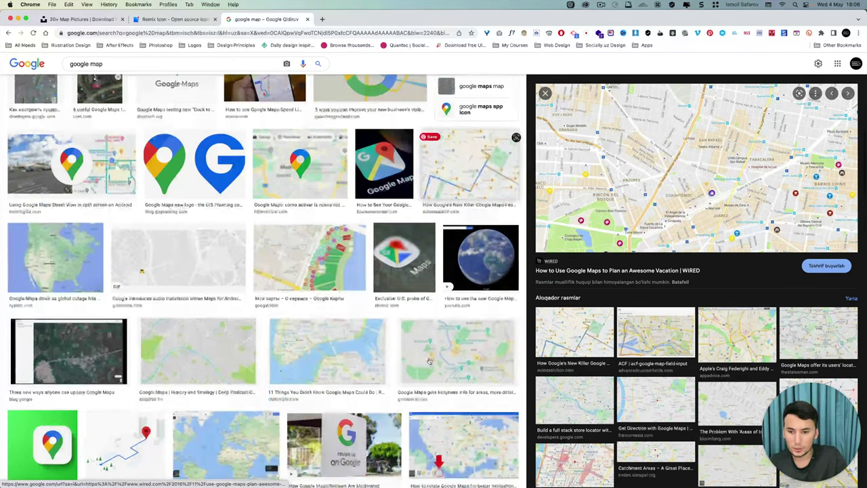
pyautogui.click(203, 271)
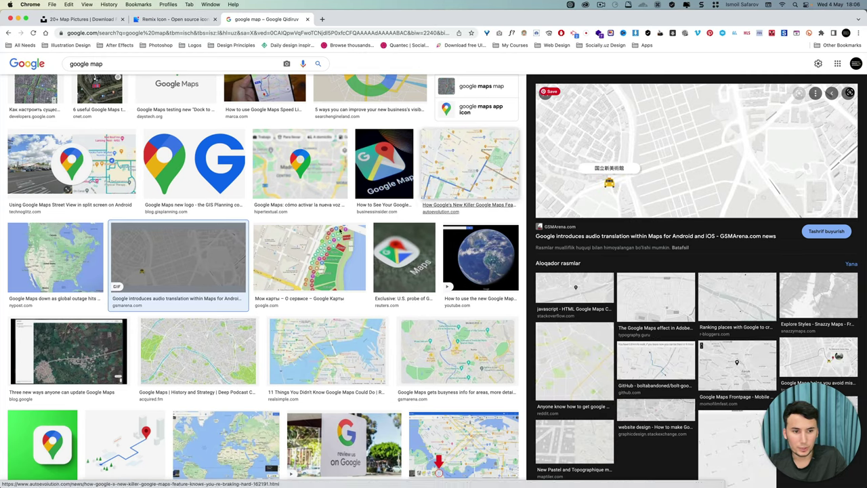
pyautogui.scroll(-2, 652, 259)
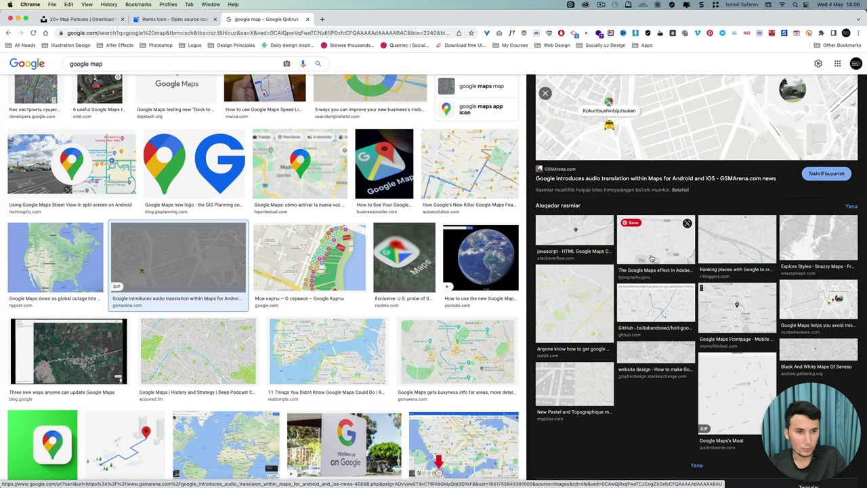
pyautogui.click(652, 258)
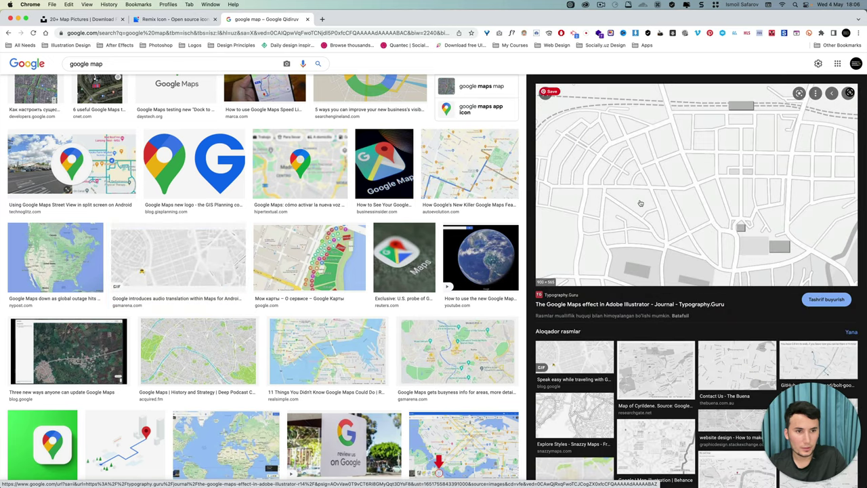
pyautogui.click(179, 258)
pyautogui.rightClick(704, 160)
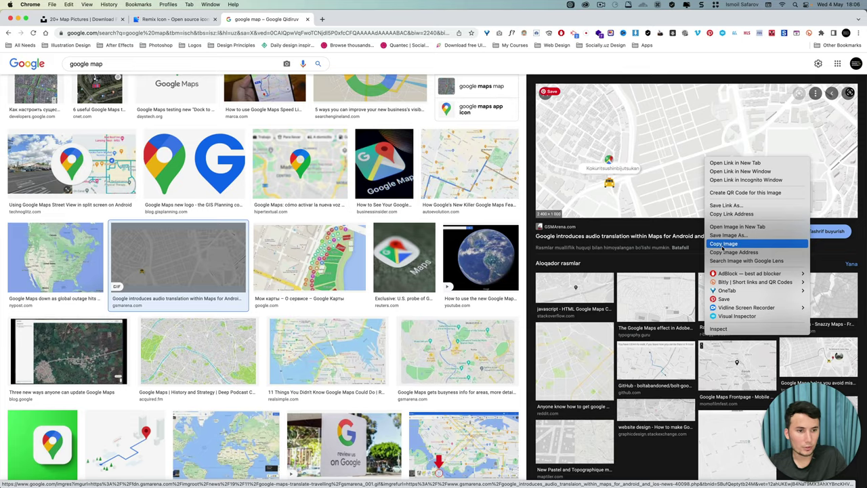
pyautogui.click(724, 244)
pyautogui.click(248, 310)
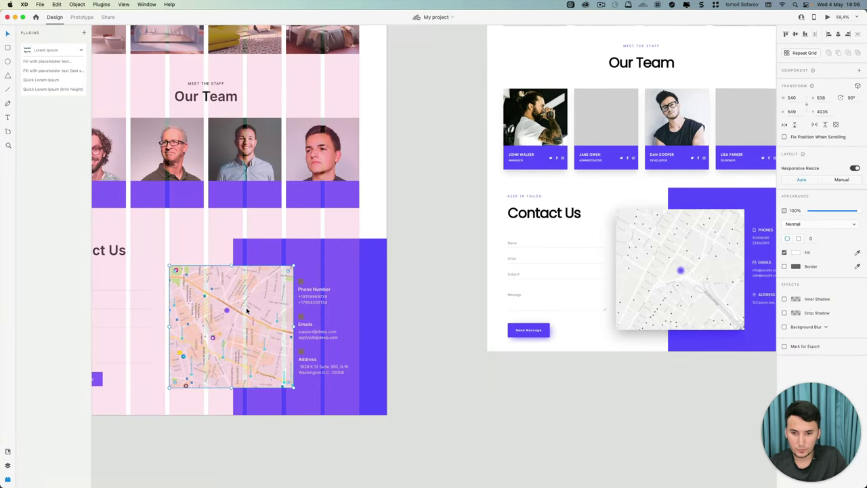
# Paste the copied grey map into the map frame and shift it upward.
pyautogui.rightClick(247, 310)
pyautogui.click(266, 343)
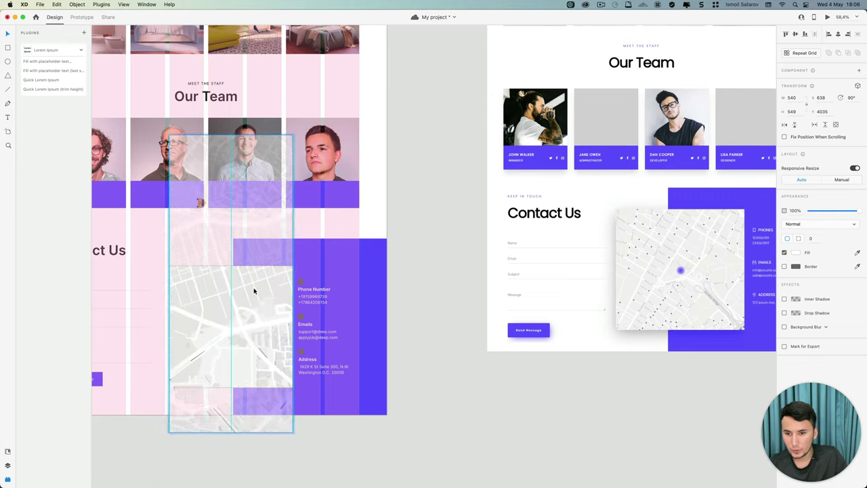
pyautogui.moveTo(255, 344); pyautogui.dragTo(242, 281)
pyautogui.press('super+z')
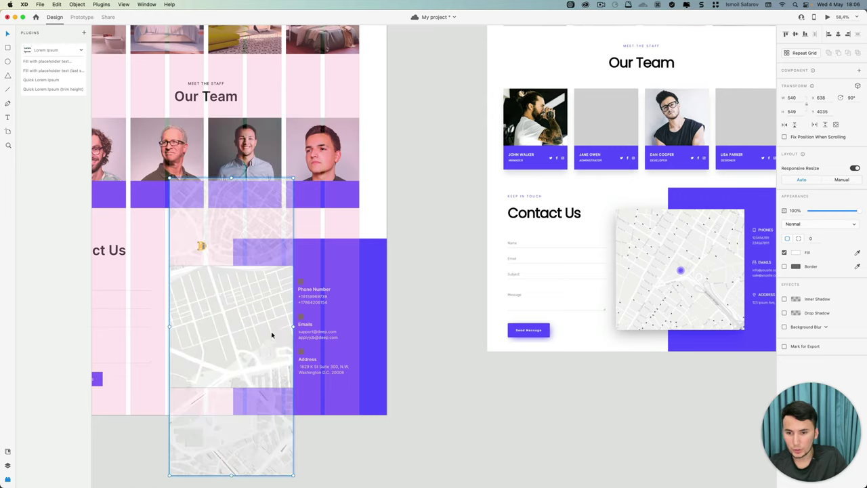
pyautogui.moveTo(266, 350); pyautogui.dragTo(259, 307)
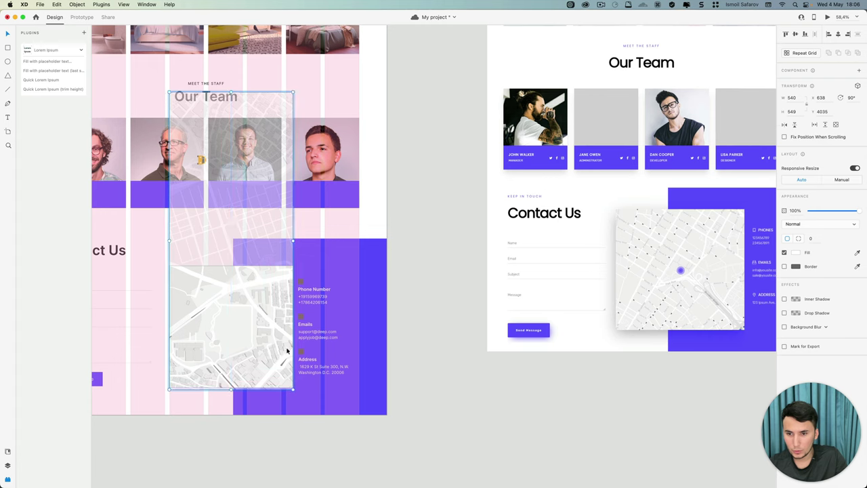
pyautogui.click(403, 452)
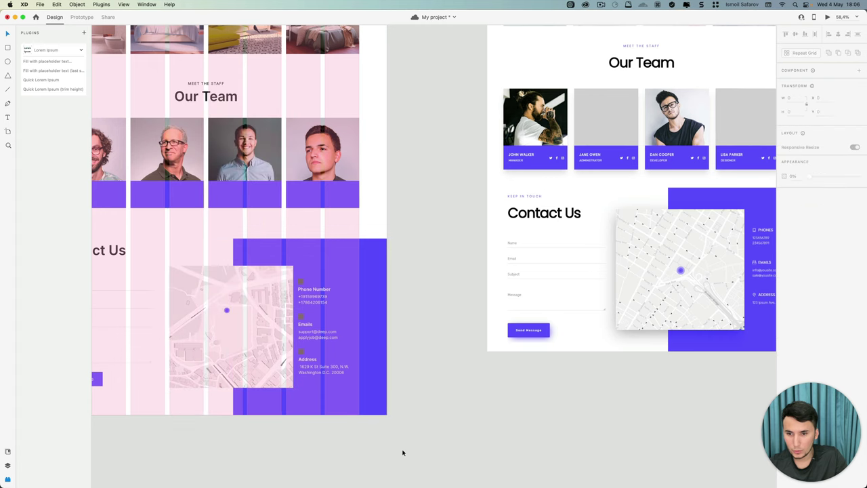
# Adjust the map image inside its mask, then reselect the masked map group.
pyautogui.doubleClick(261, 352)
pyautogui.hscroll(-5, 307, 350)
pyautogui.hscroll(-5, 307, 350)
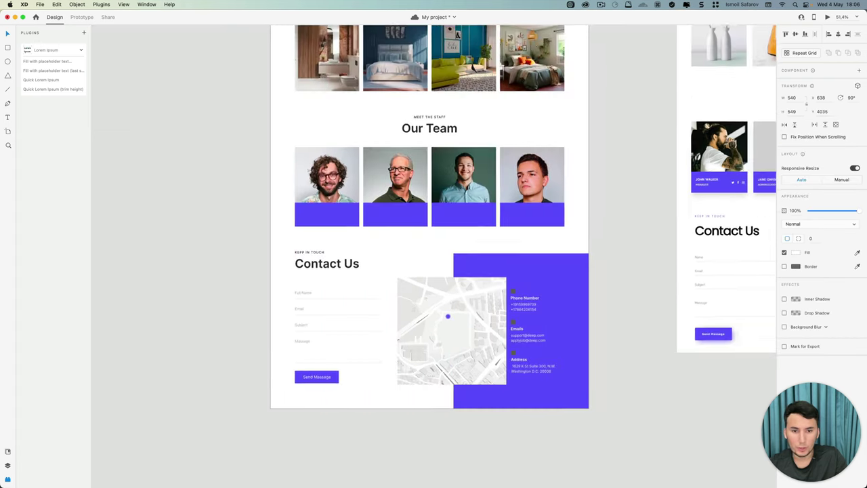
pyautogui.scroll(5, 397, 361)
pyautogui.click(352, 433)
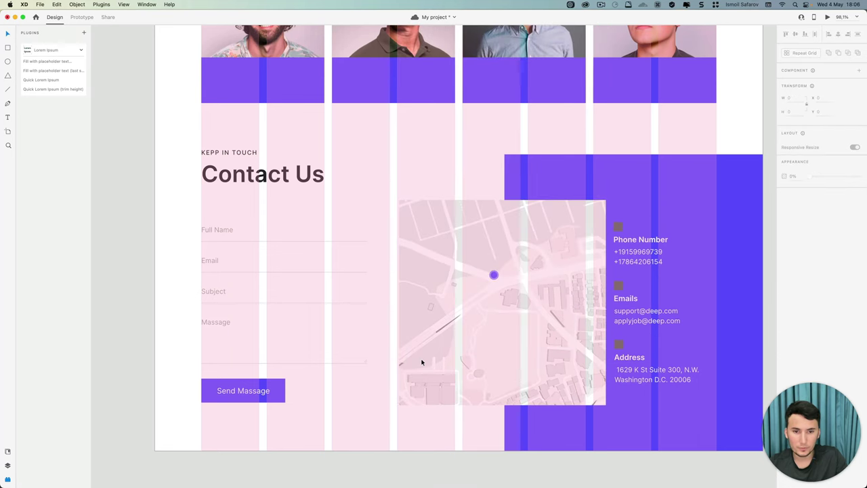
pyautogui.click(422, 360)
pyautogui.hscroll(5, 420, 360)
pyautogui.scroll(4, 420, 362)
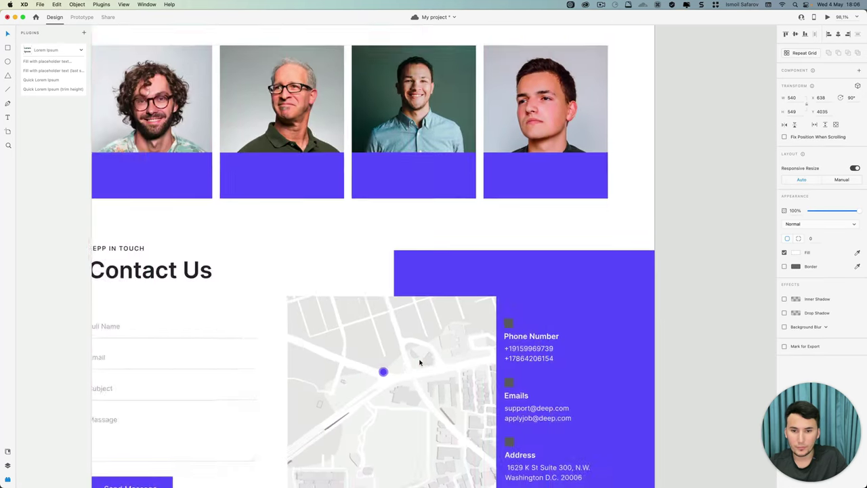
pyautogui.scroll(-3, 420, 360)
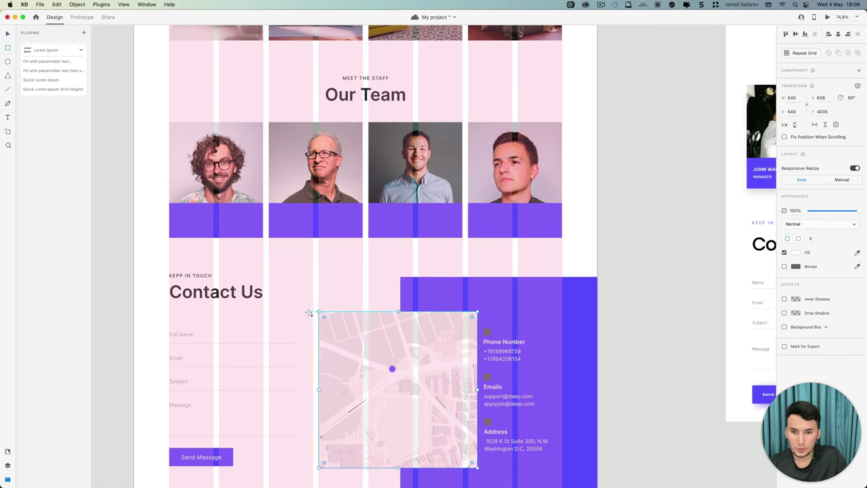
# Draw a new rectangle over the map area, 549 wide, aligned at the top.
pyautogui.press('r')
pyautogui.moveTo(313, 312)
pyautogui.mouseDown()
pyautogui.moveTo(463, 460)
pyautogui.moveTo(491, 467)
pyautogui.mouseUp()
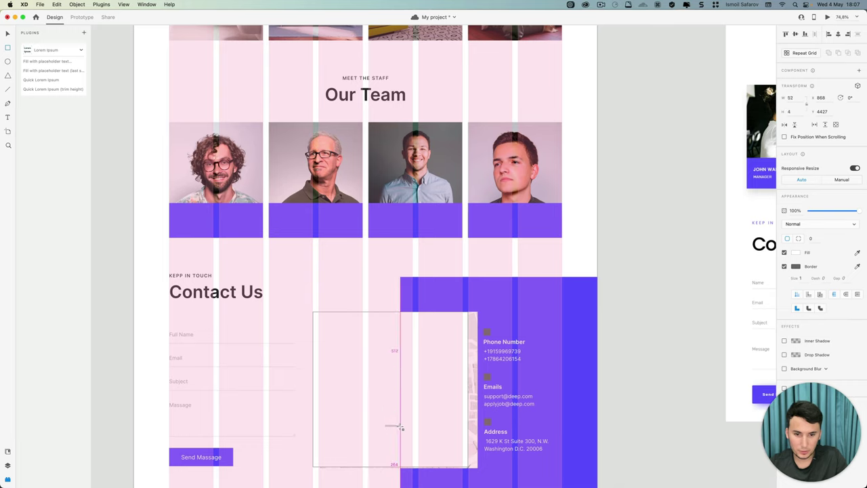
pyautogui.moveTo(383, 425); pyautogui.dragTo(404, 427)
pyautogui.hotkey('ctrl', 'z')
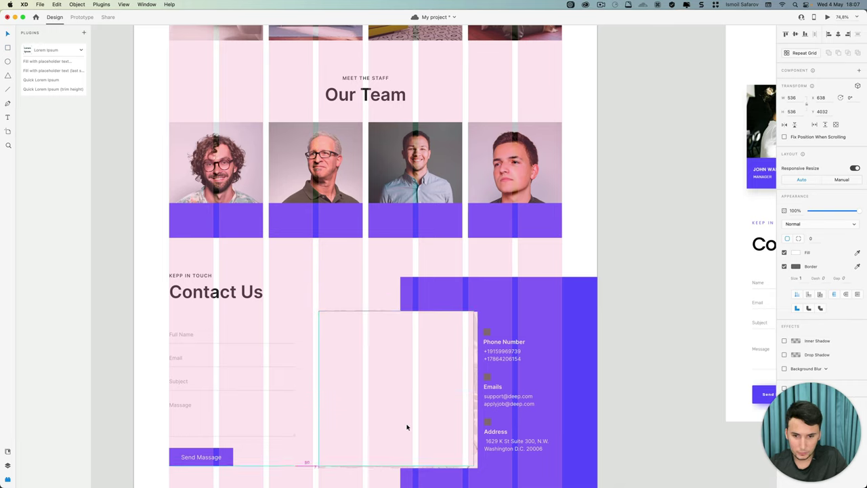
pyautogui.moveTo(474, 466); pyautogui.dragTo(478, 469)
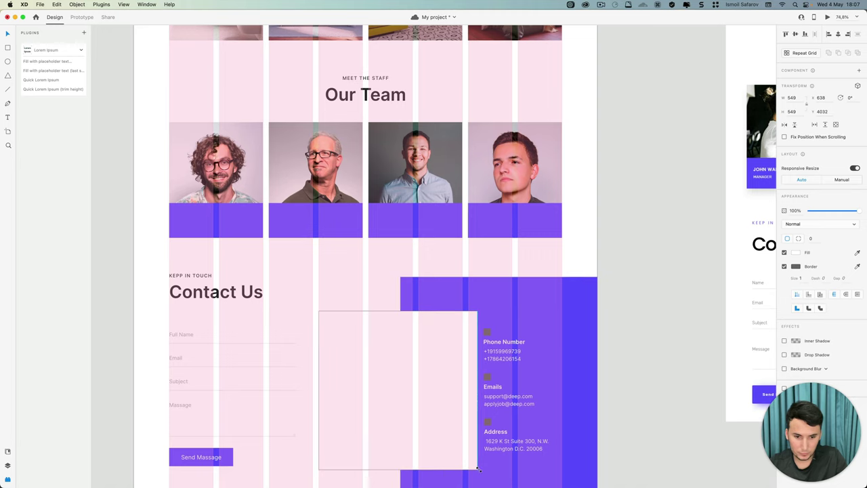
pyautogui.hotkey('ctrl', 'shift', "'")
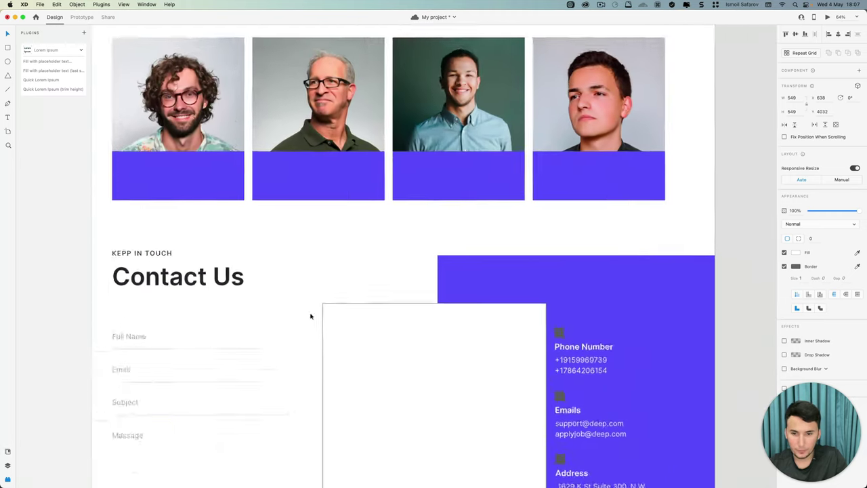
pyautogui.scroll(5, 309, 312)
pyautogui.hotkey('ctrl', 'shift', "'")
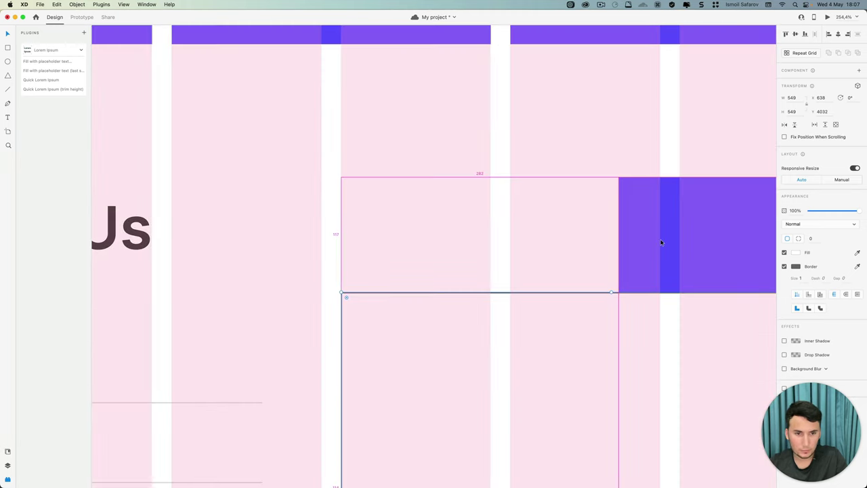
pyautogui.scroll(1, 465, 257)
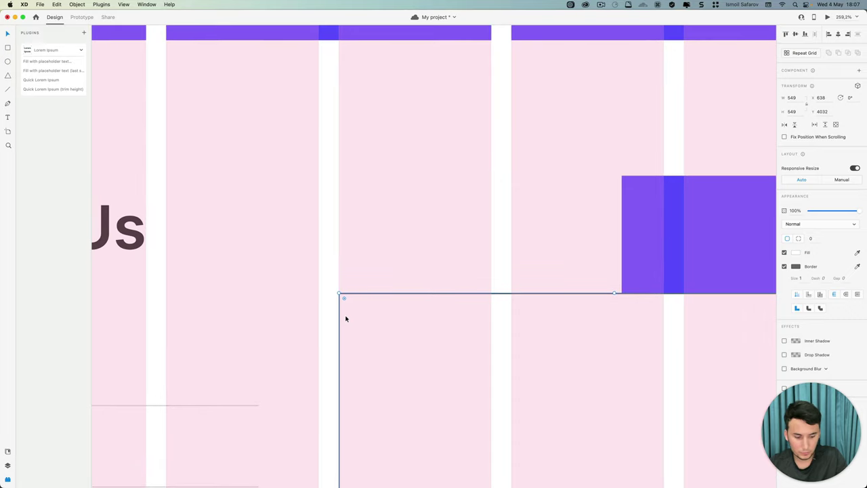
pyautogui.press('Down')
pyautogui.press('Down')
pyautogui.press('Down')
pyautogui.press('Down')
pyautogui.press('Up')
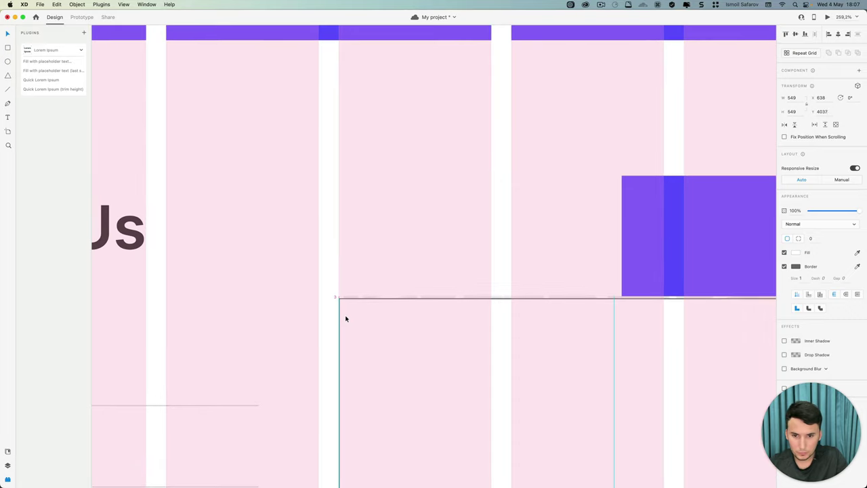
pyautogui.press('Up')
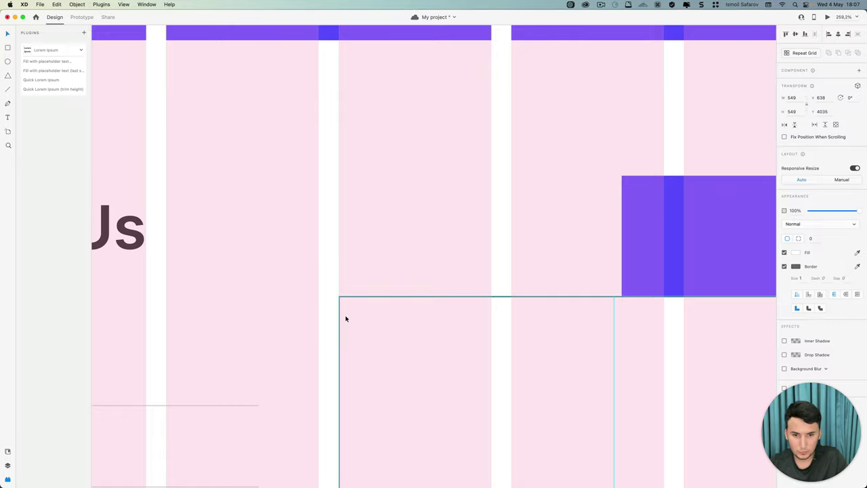
# Shorten the rectangle to 540 high and turn off its border.
pyautogui.scroll(-5, 345, 319)
pyautogui.scroll(-5, 388, 366)
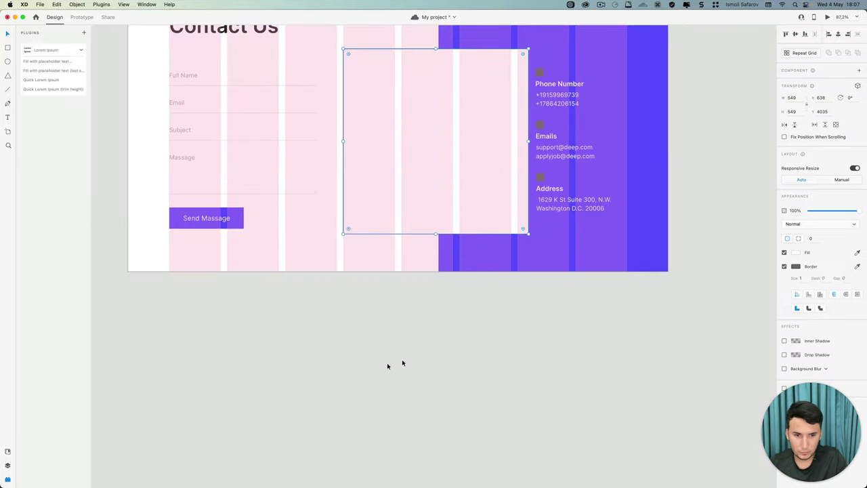
pyautogui.scroll(10, 522, 242)
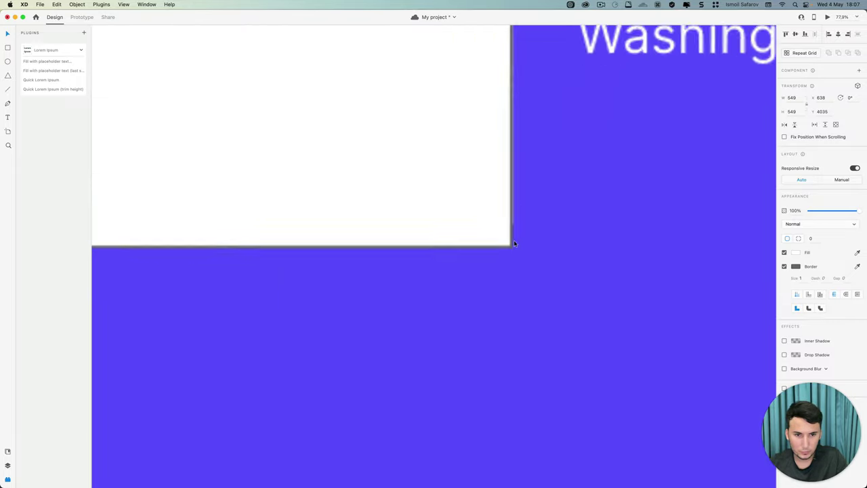
pyautogui.scroll(5, 513, 244)
pyautogui.moveTo(513, 235); pyautogui.dragTo(515, 186)
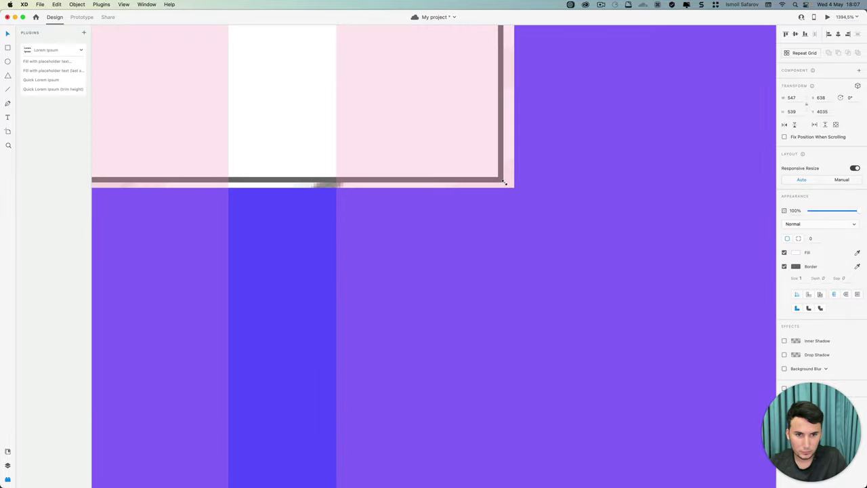
pyautogui.click(785, 266)
# Compare the rectangle with the rotated map group and check its spacing to nearby elements.
pyautogui.scroll(3, 625, 322)
pyautogui.scroll(2, 508, 314)
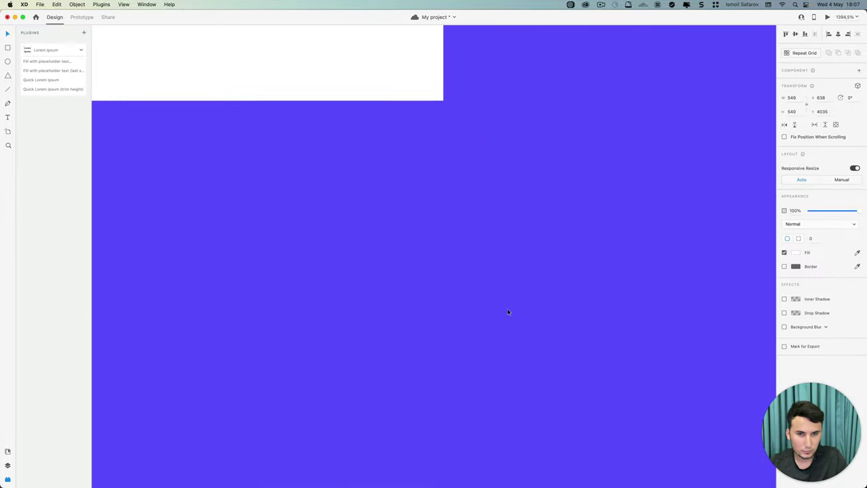
pyautogui.scroll(2, 440, 196)
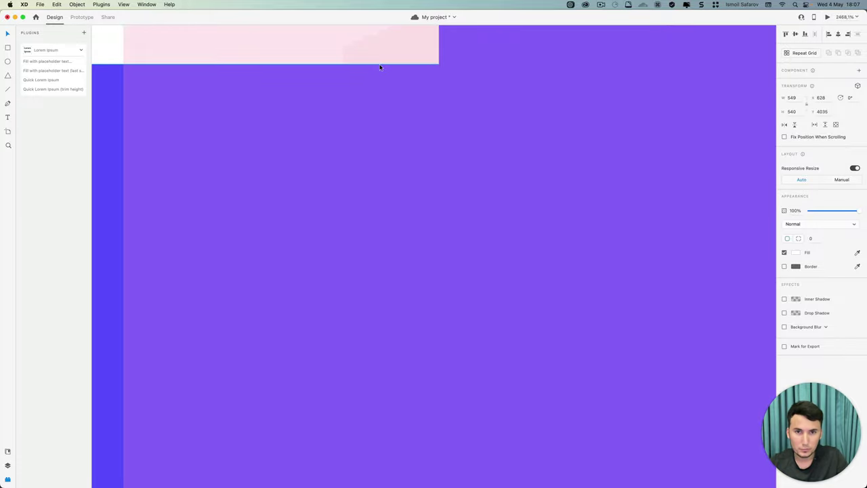
pyautogui.click(394, 54)
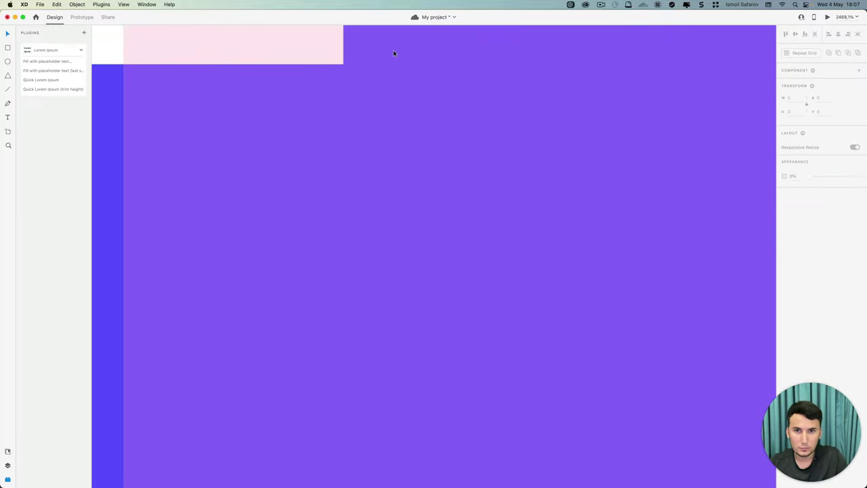
pyautogui.click(335, 54)
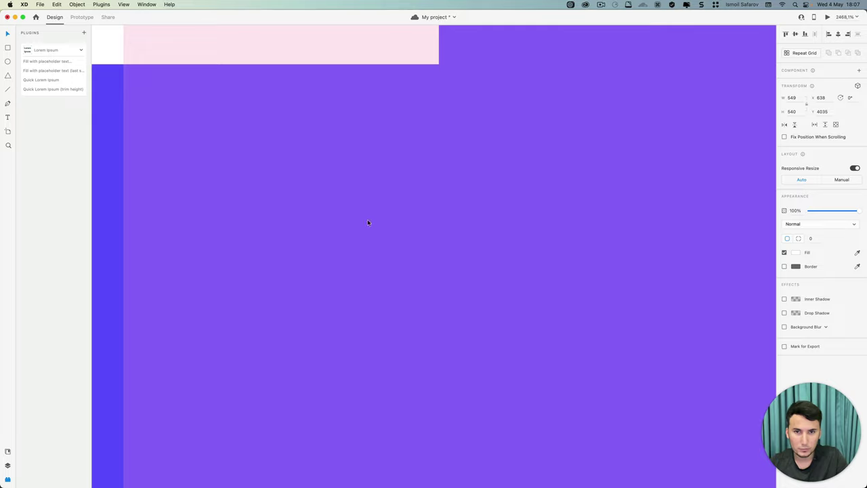
pyautogui.scroll(-5, 367, 222)
pyautogui.scroll(-5, 361, 223)
pyautogui.scroll(-5, 362, 223)
pyautogui.scroll(-3, 361, 223)
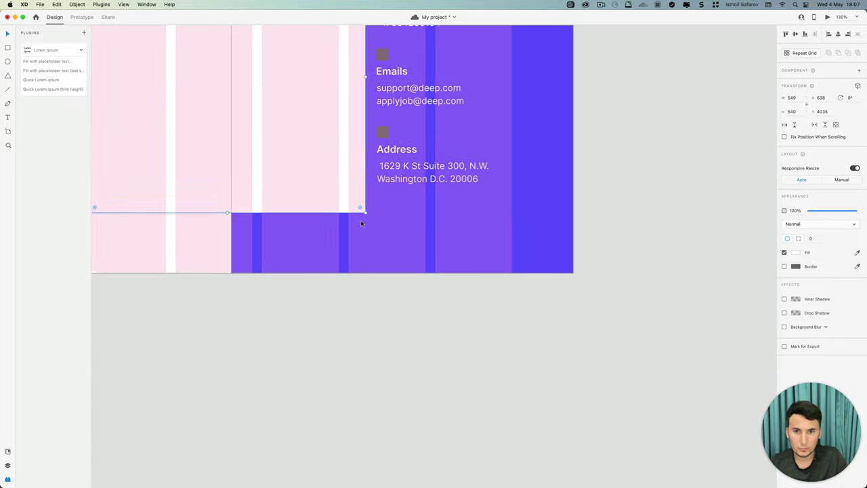
pyautogui.scroll(2, 361, 223)
pyautogui.press('alt')
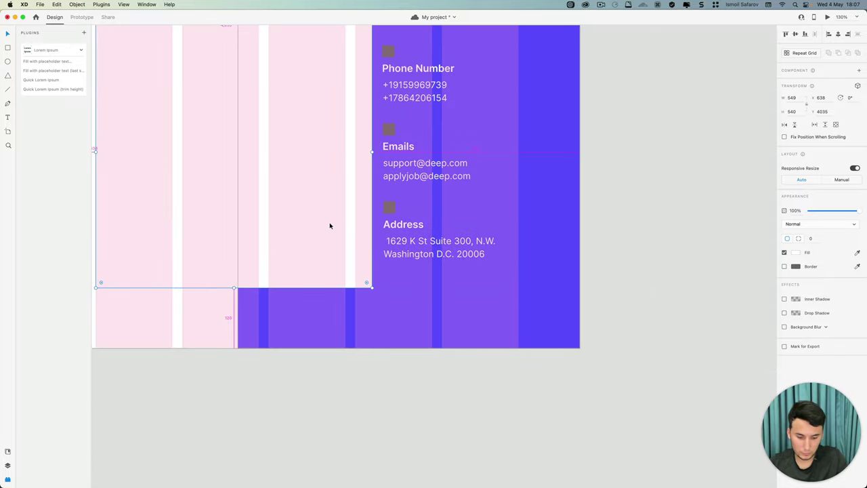
# Deselect the map and drag the purple location dot lower-left.
pyautogui.scroll(-3, 330, 226)
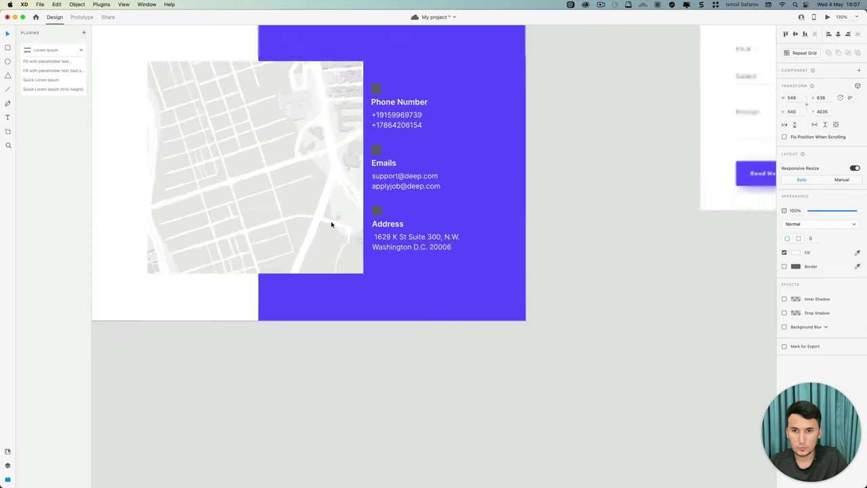
pyautogui.scroll(-2, 331, 224)
pyautogui.scroll(5, 331, 224)
pyautogui.hscroll(-3, 331, 224)
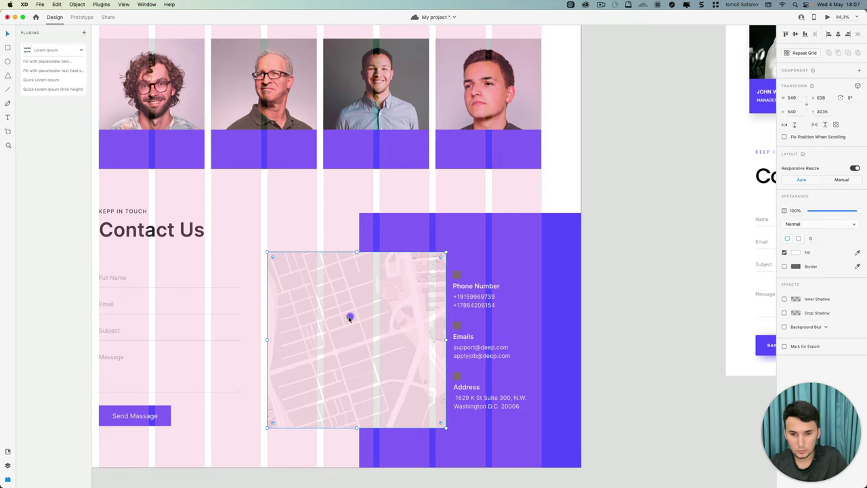
pyautogui.press('Escape')
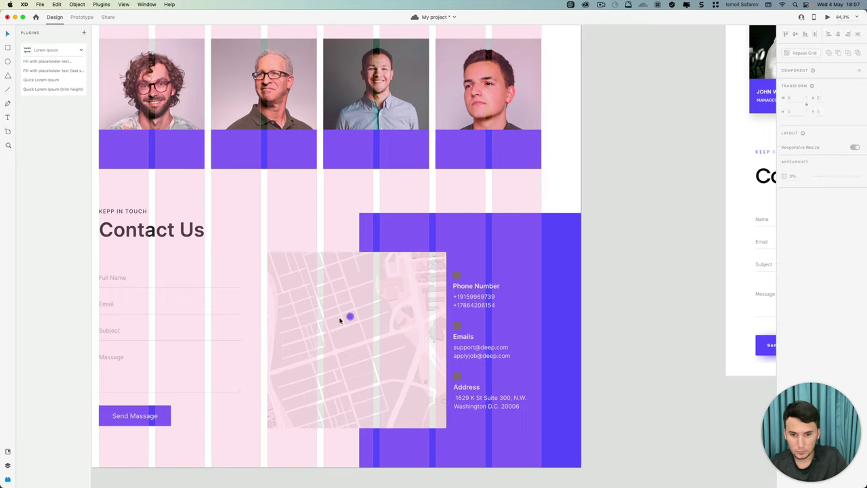
pyautogui.moveTo(350, 316)
pyautogui.mouseDown()
pyautogui.moveTo(409, 326)
pyautogui.moveTo(393, 341)
pyautogui.moveTo(398, 328)
pyautogui.moveTo(324, 345)
pyautogui.mouseUp()
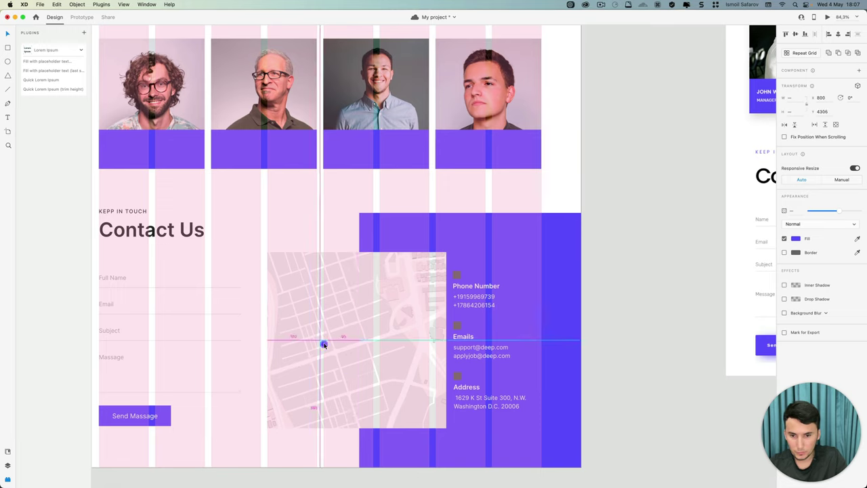
# Toggle the layout grid on and off to check the pin's placement.
pyautogui.scroll(-2, 327, 380)
pyautogui.scroll(-3, 332, 383)
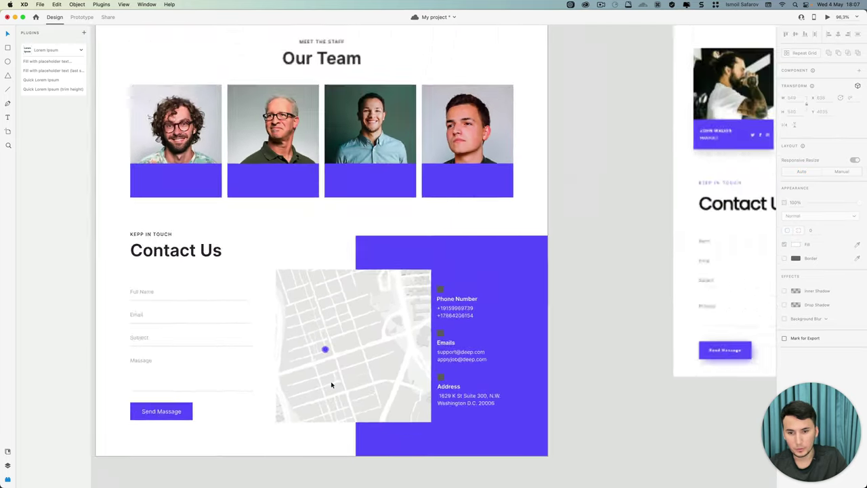
pyautogui.scroll(-2, 331, 385)
pyautogui.scroll(1, 322, 470)
pyautogui.press('super+shift+apostrophe')
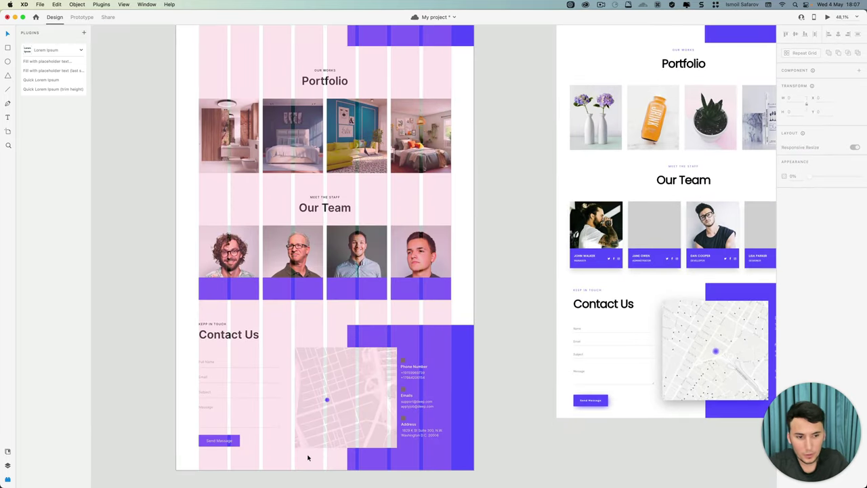
pyautogui.scroll(-5, 308, 455)
pyautogui.scroll(-1, 325, 440)
pyautogui.hscroll(5, 325, 438)
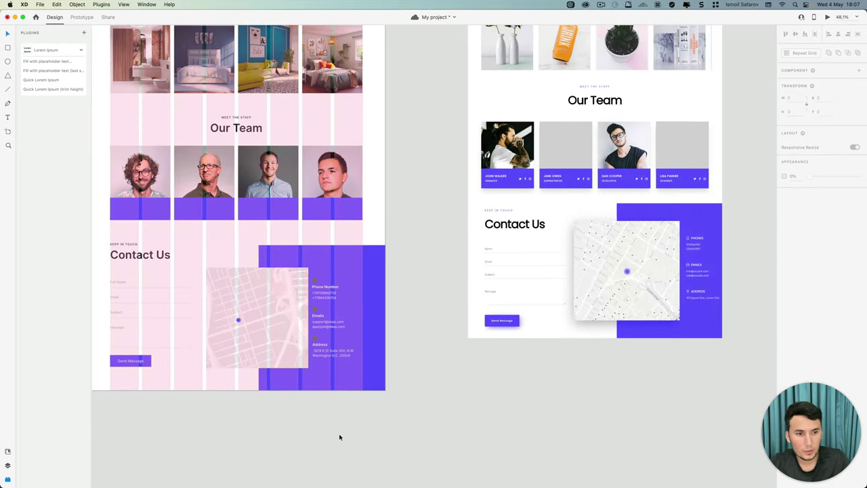
pyautogui.press('super+shift+apostrophe')
pyautogui.scroll(-3, 314, 280)
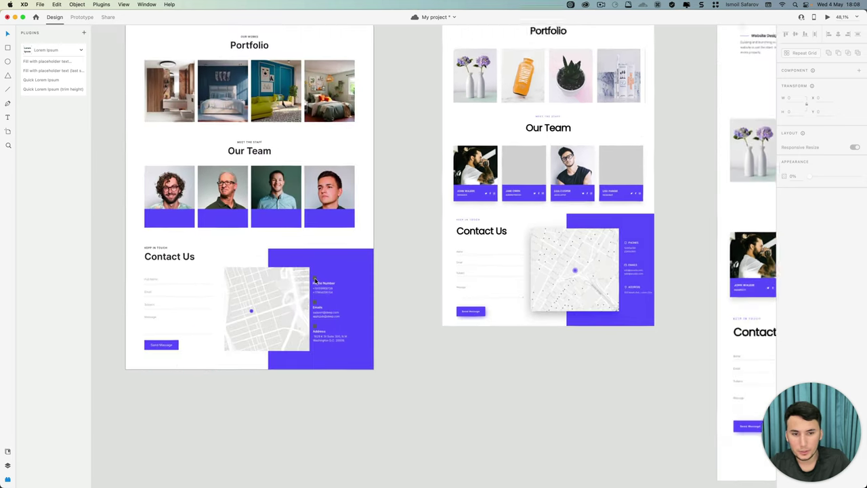
pyautogui.scroll(2, 314, 280)
pyautogui.scroll(3, 312, 285)
pyautogui.scroll(1, 308, 296)
pyautogui.press('super+shift+apostrophe')
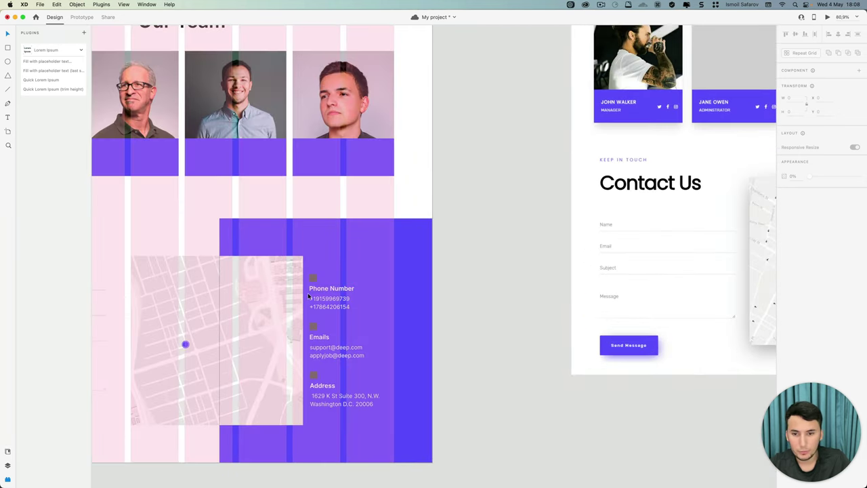
# On Remix Icon, search 'PHONe' and copy the phone-fill icon as SVG.
pyautogui.press('super+Tab')
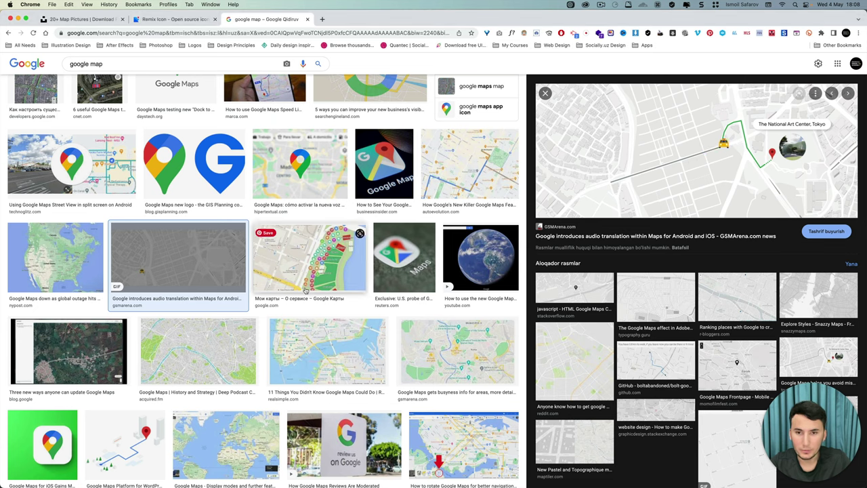
pyautogui.click(160, 24)
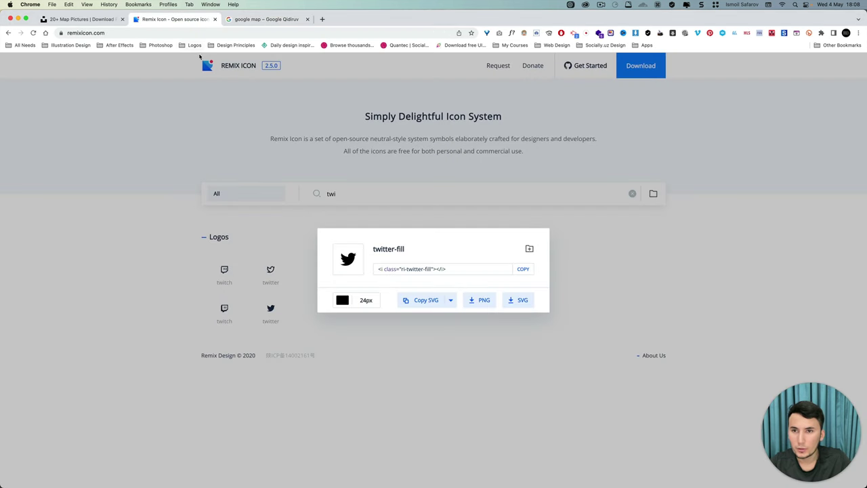
pyautogui.click(425, 216)
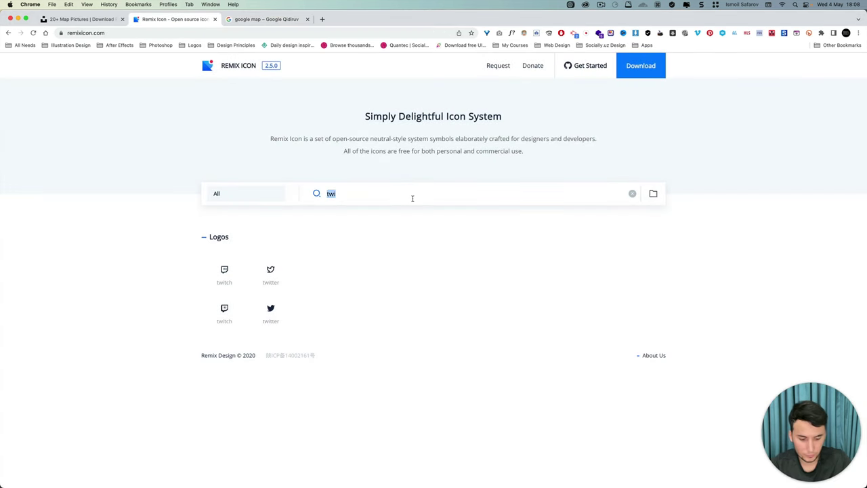
pyautogui.write('PHONe')
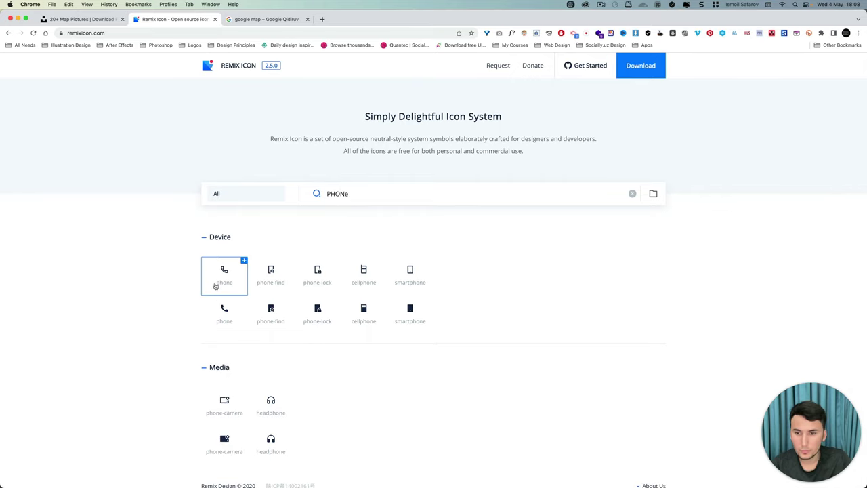
pyautogui.click(224, 310)
pyautogui.click(424, 300)
# Paste the copied phone icon and nudge it over the placeholder square above Phone Number.
pyautogui.press('super+Tab')
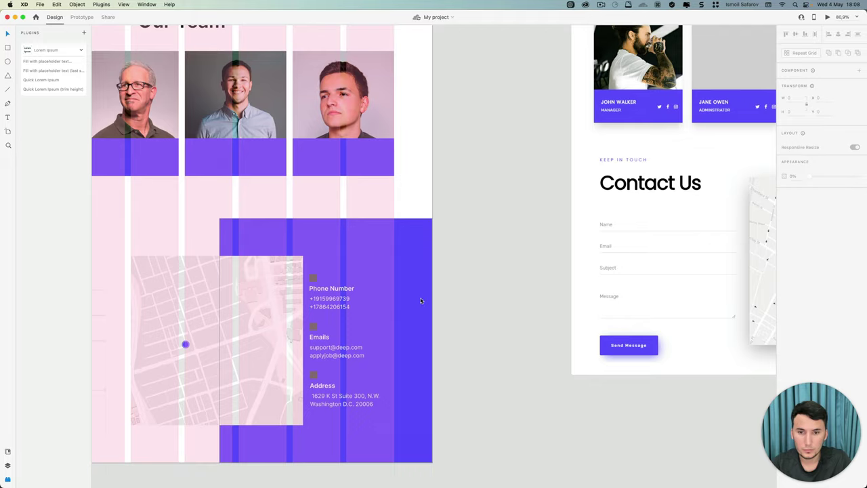
pyautogui.scroll(-3, 308, 284)
pyautogui.scroll(5, 309, 284)
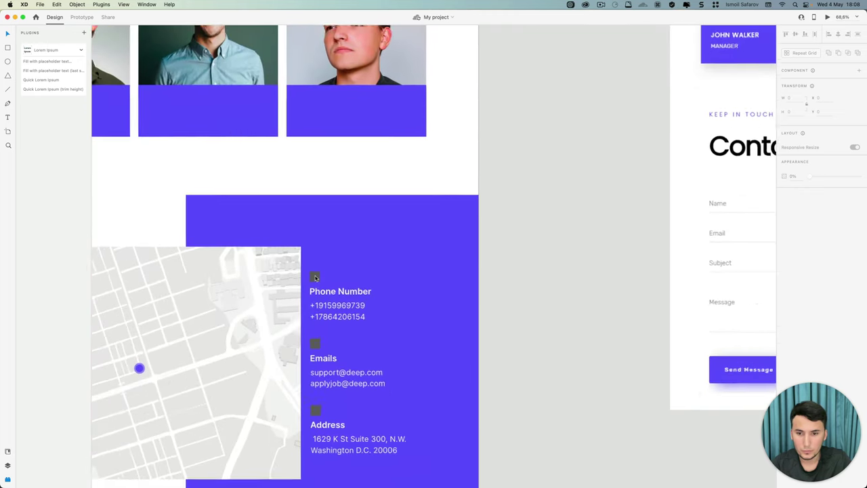
pyautogui.press('super+v')
pyautogui.press('super+x')
pyautogui.press('super+v')
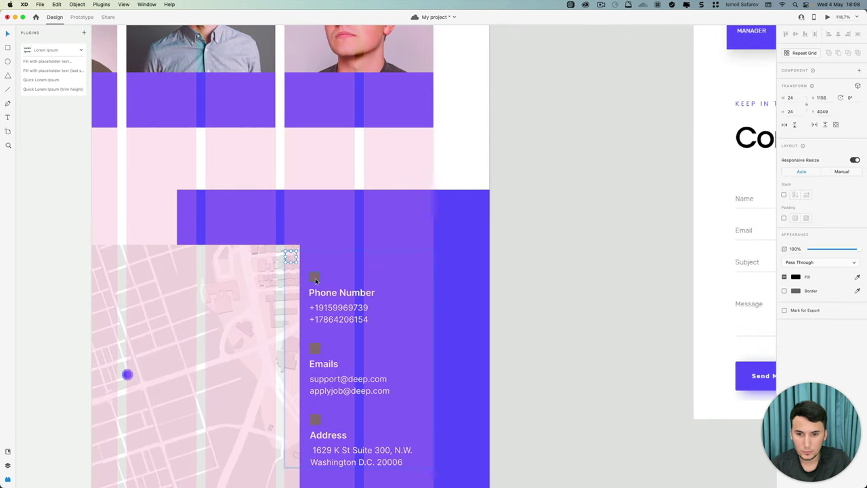
pyautogui.hotkey('shift', 'Right')
pyautogui.hotkey('shift', 'Right')
pyautogui.hotkey('shift', 'Right')
pyautogui.hotkey('shift', 'Right')
pyautogui.hotkey('shift', 'Right')
pyautogui.hotkey('shift', 'Down')
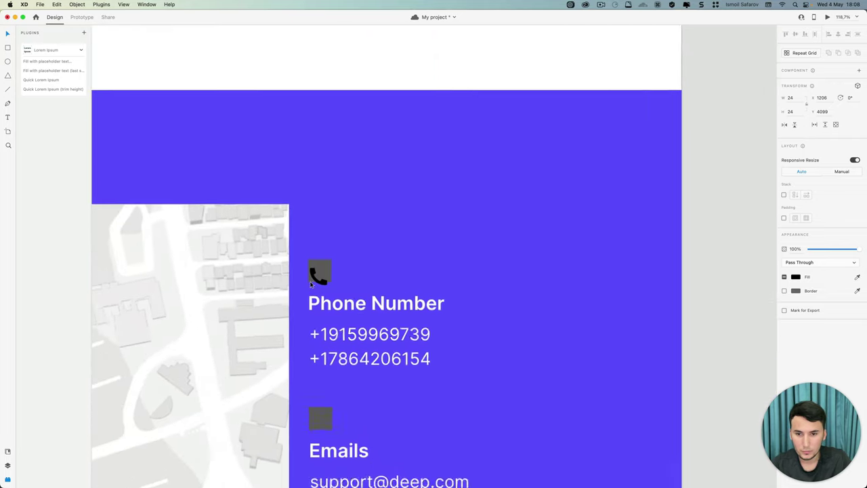
# Set the phone icon's fill to white #FFFFFF.
pyautogui.press('super+shift+apostrophe')
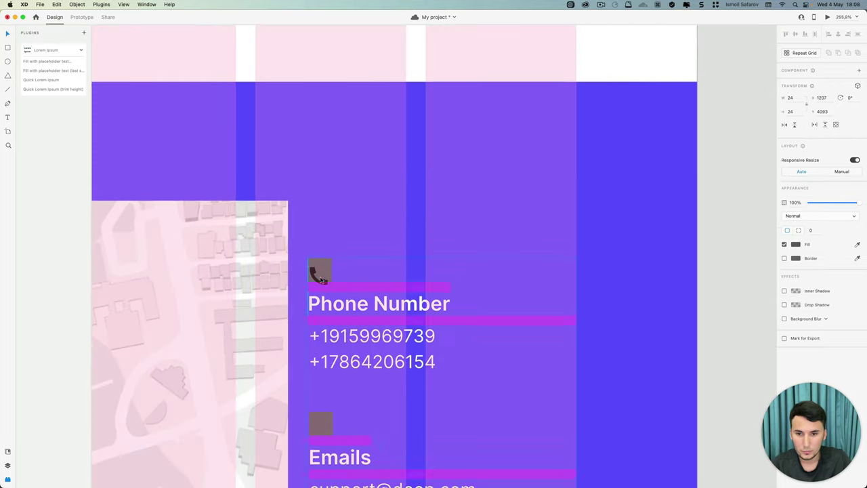
pyautogui.doubleClick(319, 282)
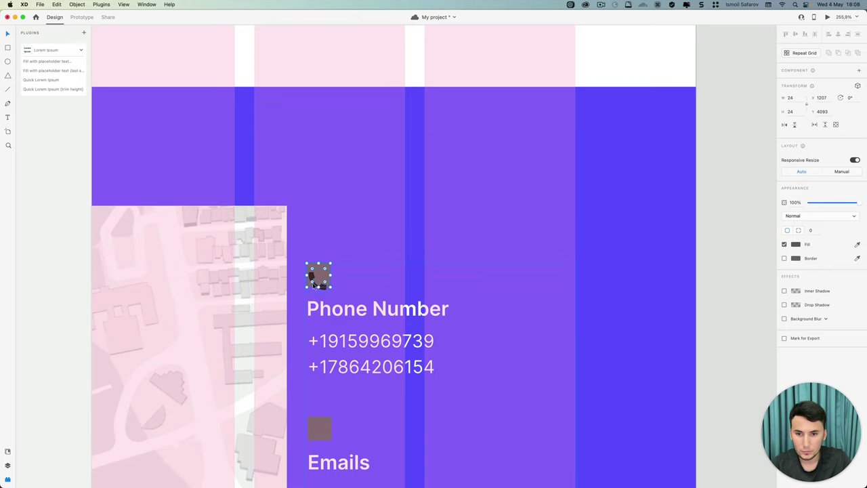
pyautogui.press('Escape')
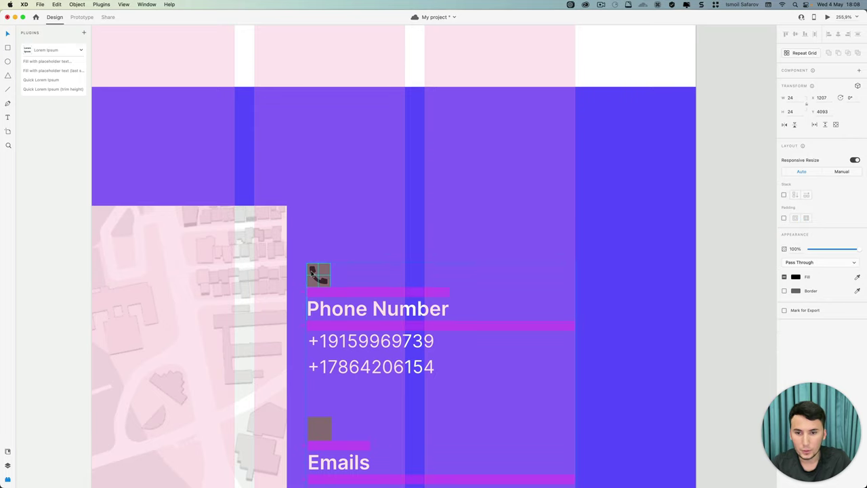
pyautogui.click(795, 278)
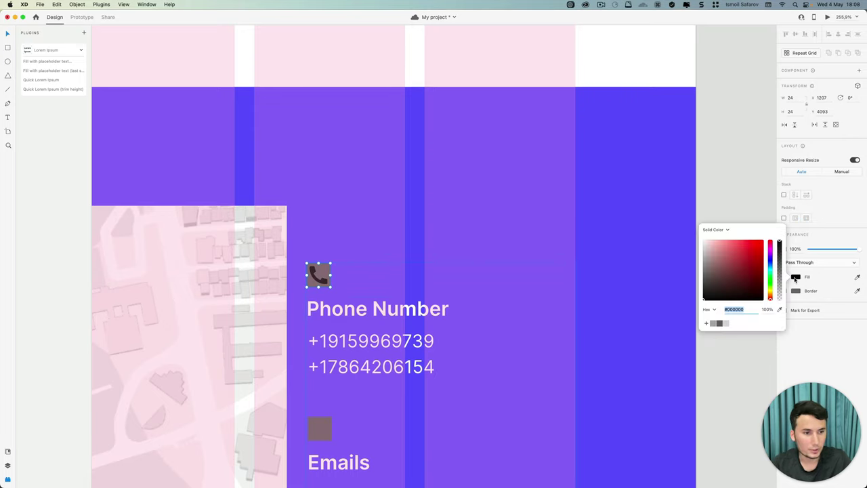
pyautogui.moveTo(755, 279); pyautogui.dragTo(629, 224)
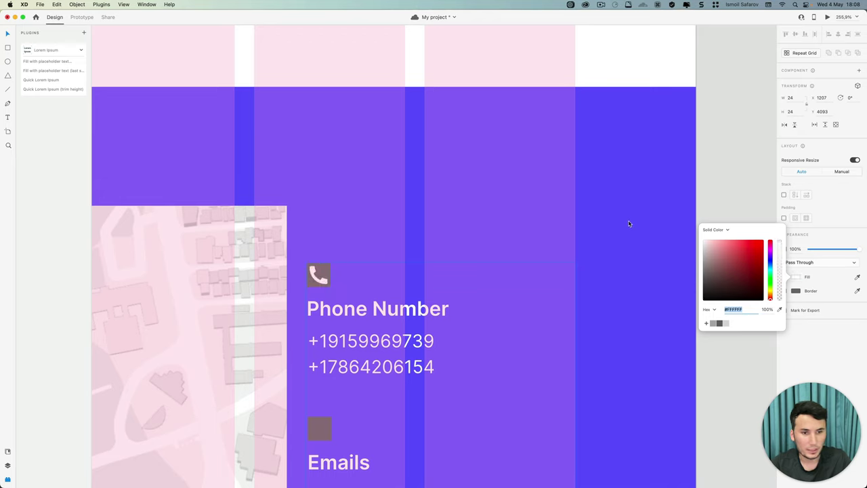
pyautogui.click(331, 272)
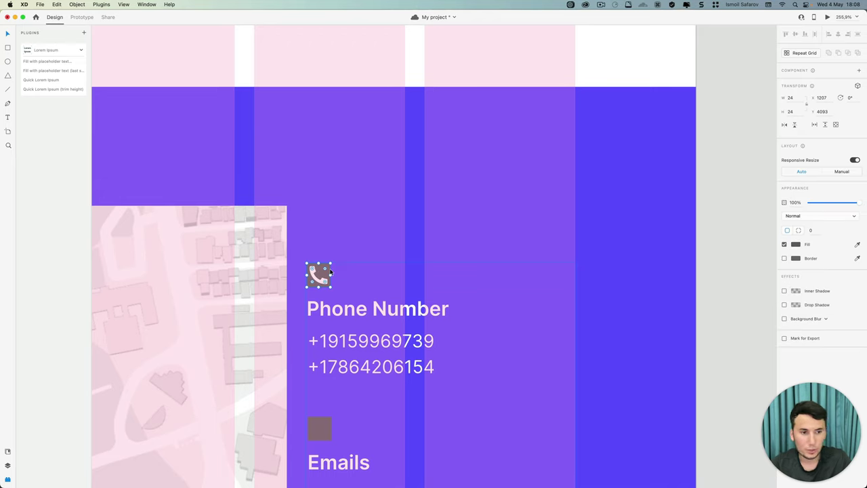
pyautogui.press('Escape')
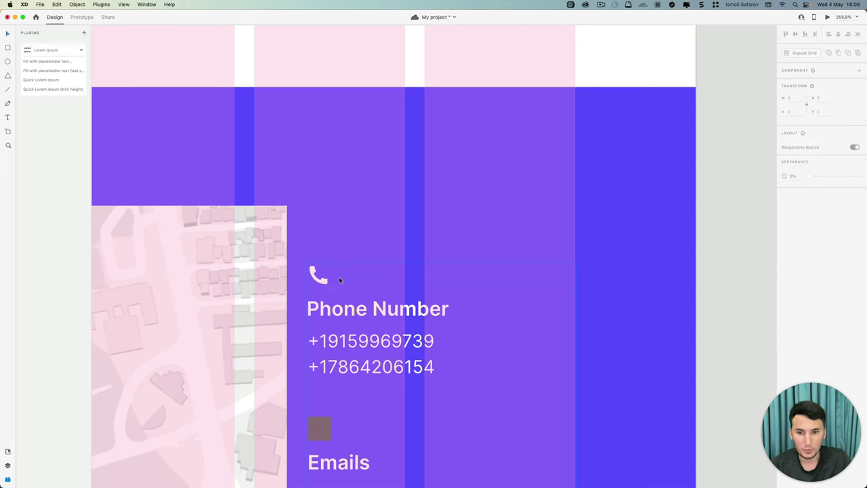
pyautogui.scroll(-5, 337, 291)
# Return to Chrome and close the phone icon's details popup.
pyautogui.press('super+0')
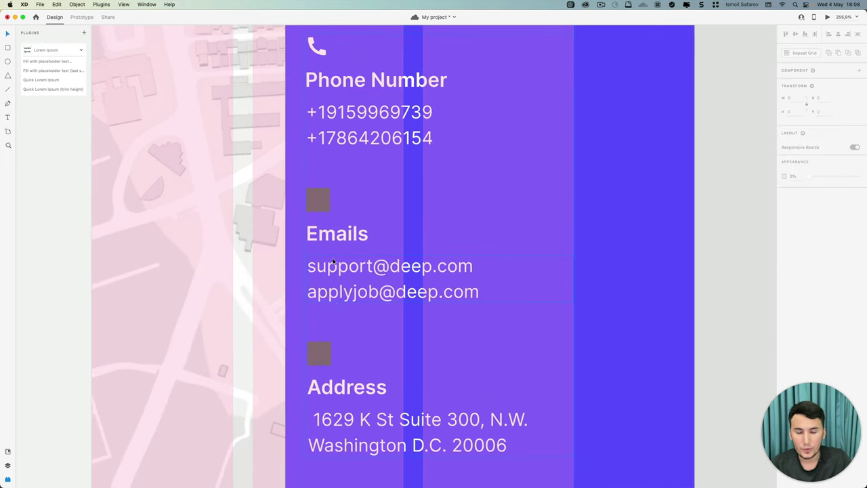
pyautogui.press('super+Tab')
pyautogui.click(355, 205)
# Search Remix Icon for 'mail' and copy the mail-fill icon as SVG.
pyautogui.moveTo(358, 194); pyautogui.dragTo(313, 193)
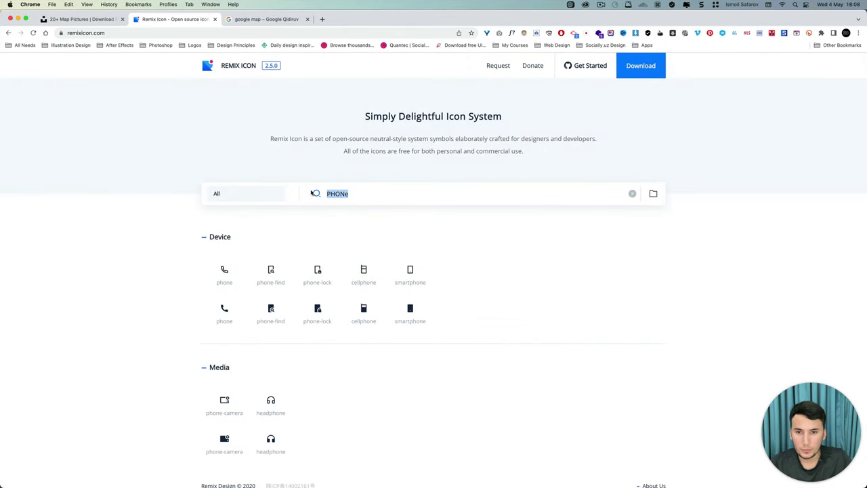
pyautogui.write('mail')
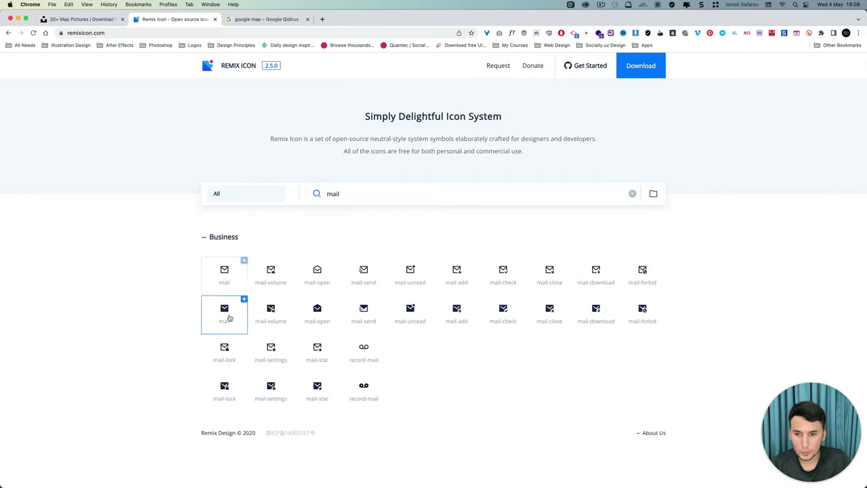
pyautogui.click(229, 317)
pyautogui.click(402, 306)
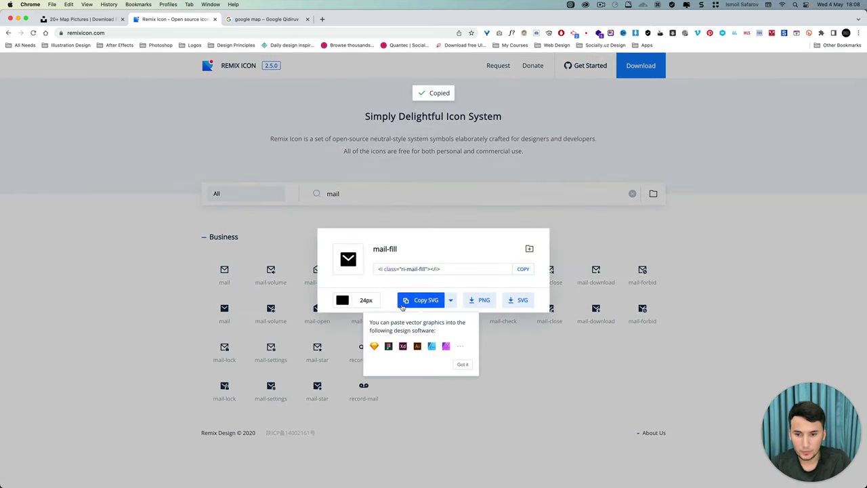
pyautogui.click(250, 364)
# Paste the mail icon onto the grey placeholder square above Emails.
pyautogui.press('super+Tab')
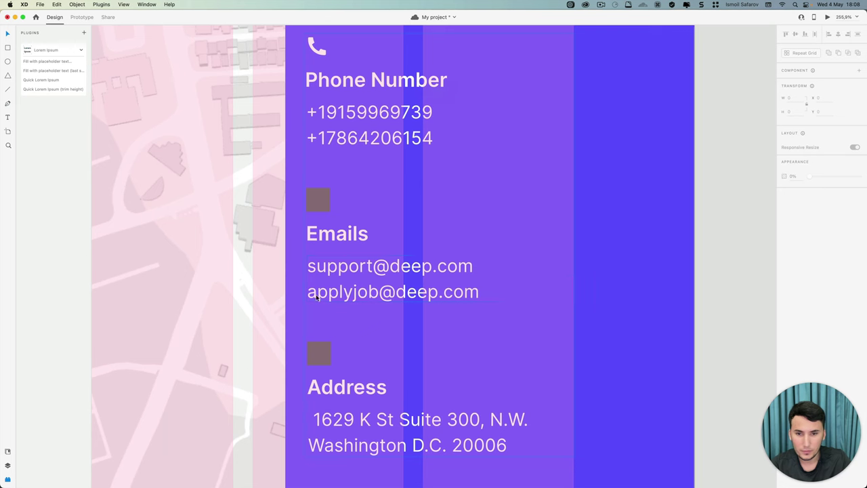
pyautogui.click(322, 206)
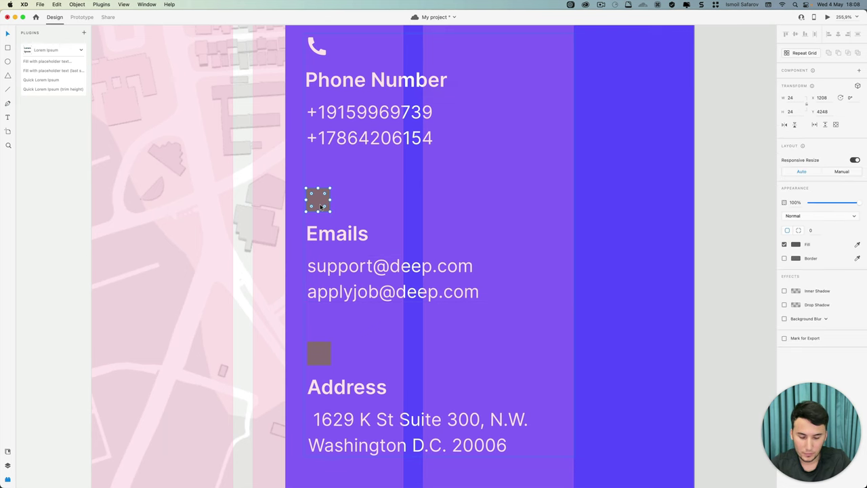
pyautogui.press('super+v')
pyautogui.moveTo(398, 256); pyautogui.dragTo(322, 203)
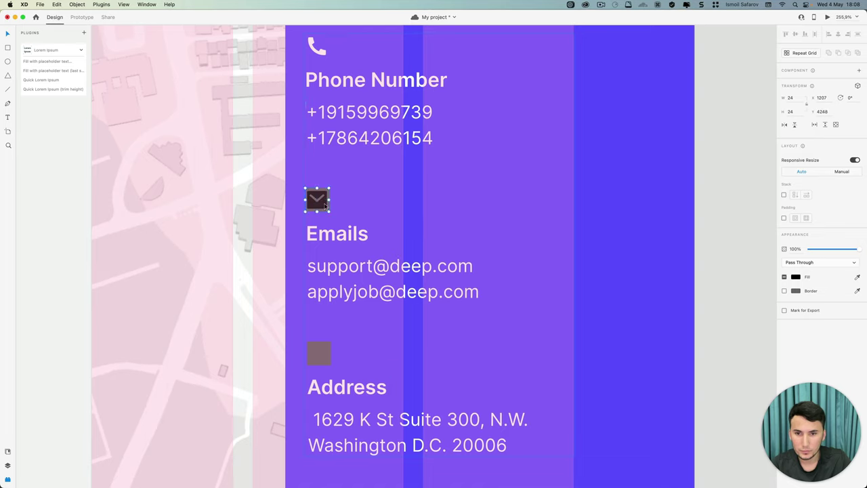
# Set the mail icon's fill to white #FFFFFF.
pyautogui.click(796, 276)
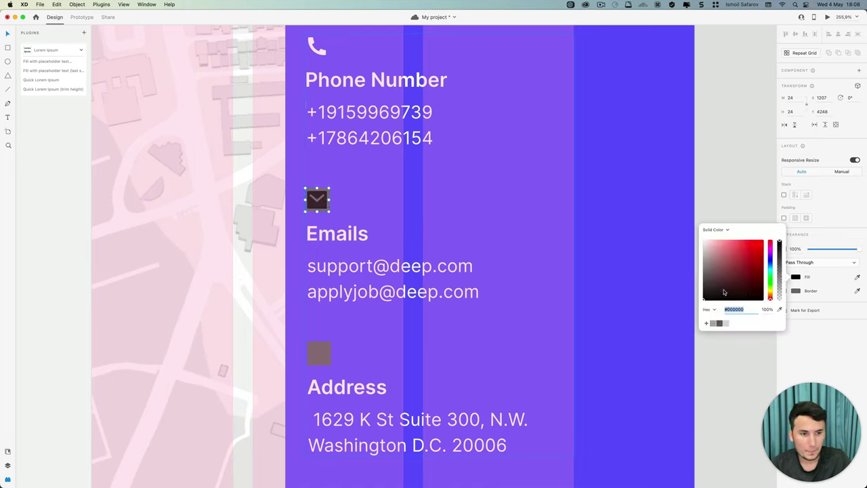
pyautogui.moveTo(724, 292); pyautogui.dragTo(679, 233)
pyautogui.click(322, 225)
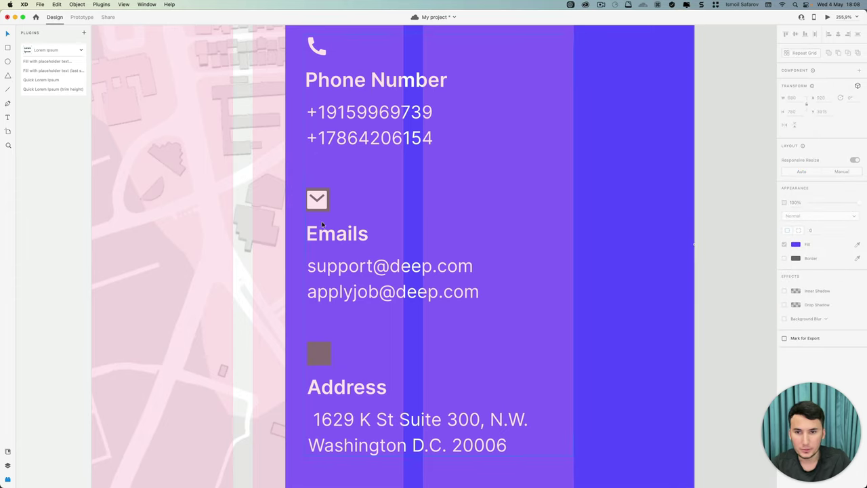
pyautogui.click(328, 212)
pyautogui.doubleClick(328, 213)
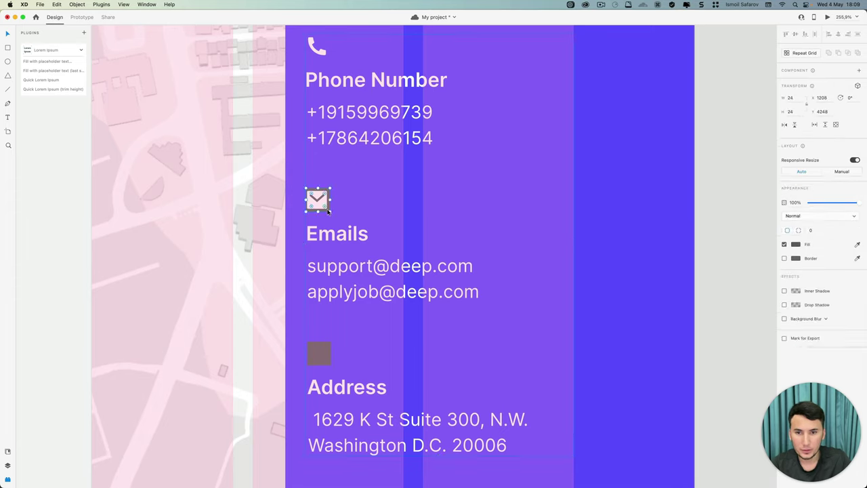
pyautogui.press('Escape')
pyautogui.click(327, 212)
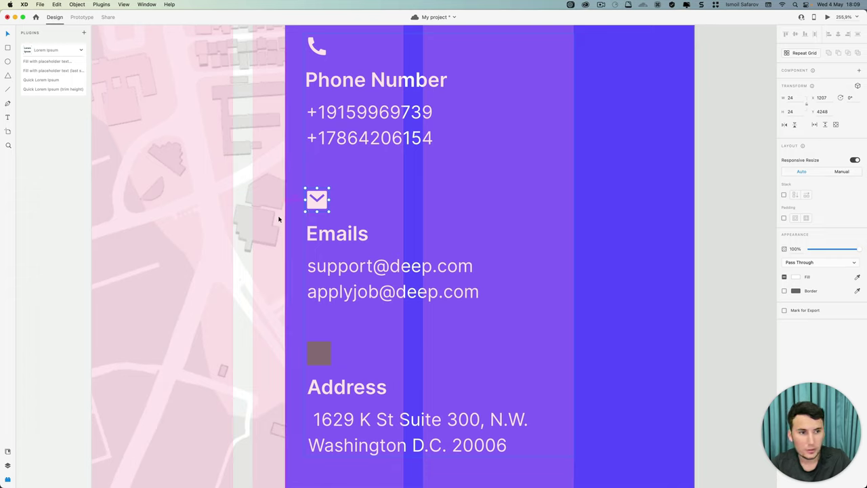
pyautogui.press('super+Tab')
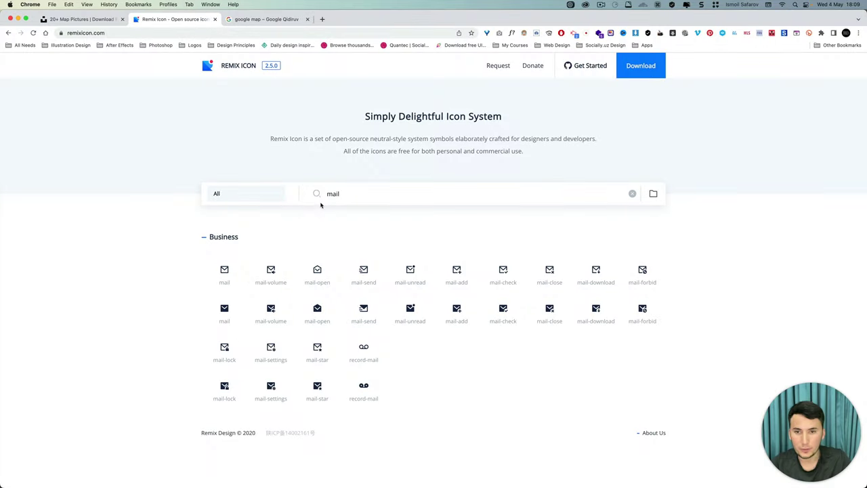
# Search Remix Icon for 'loca' and copy the map-pin-fill icon as SVG.
pyautogui.write('ad')
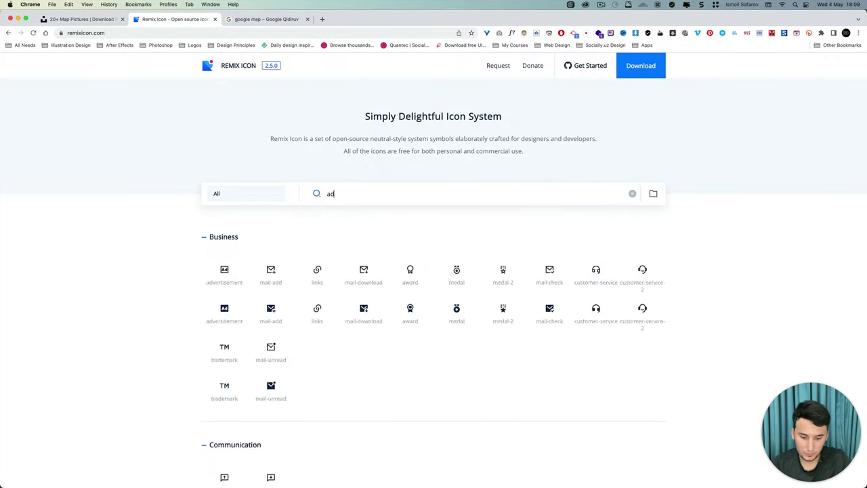
pyautogui.write('dress')
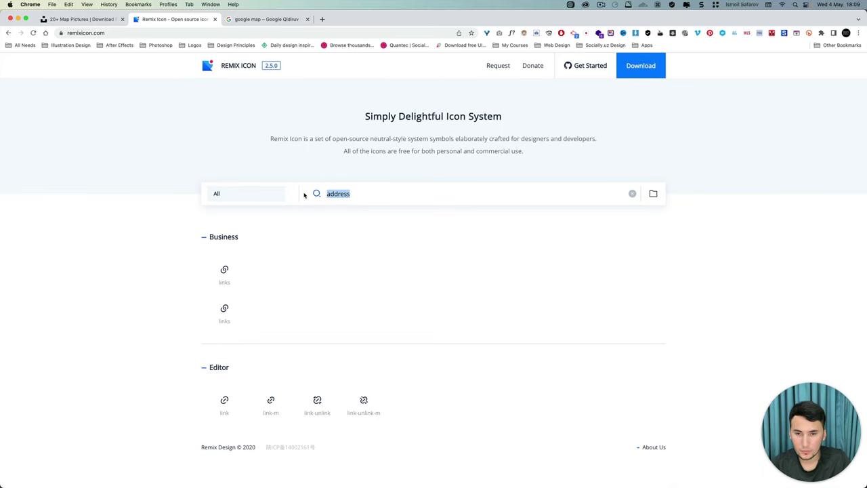
pyautogui.press('BackSpace')
pyautogui.write('oc')
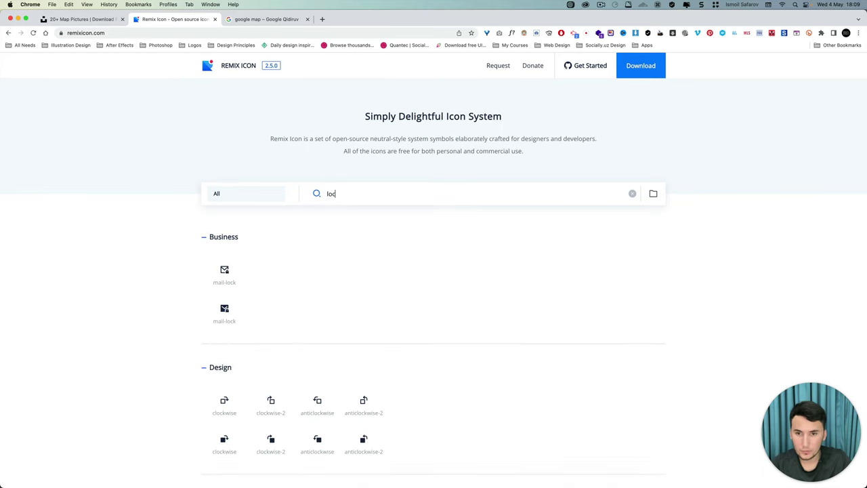
pyautogui.write('a')
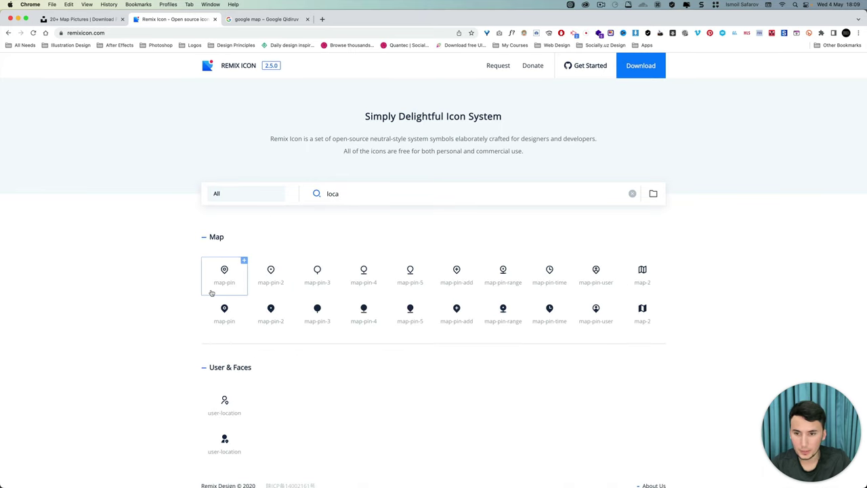
pyautogui.scroll(-1, 211, 292)
pyautogui.click(225, 302)
pyautogui.click(426, 299)
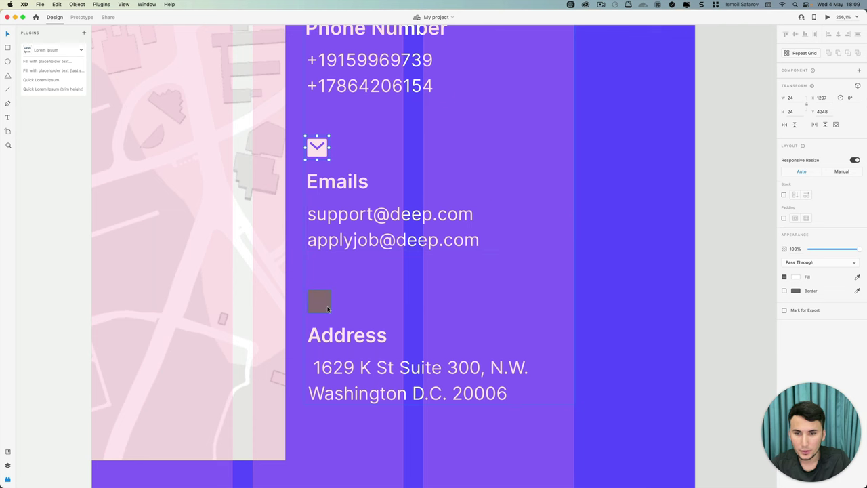
# Paste the map-pin icon and drag it onto the grey square above Address.
pyautogui.click(328, 309)
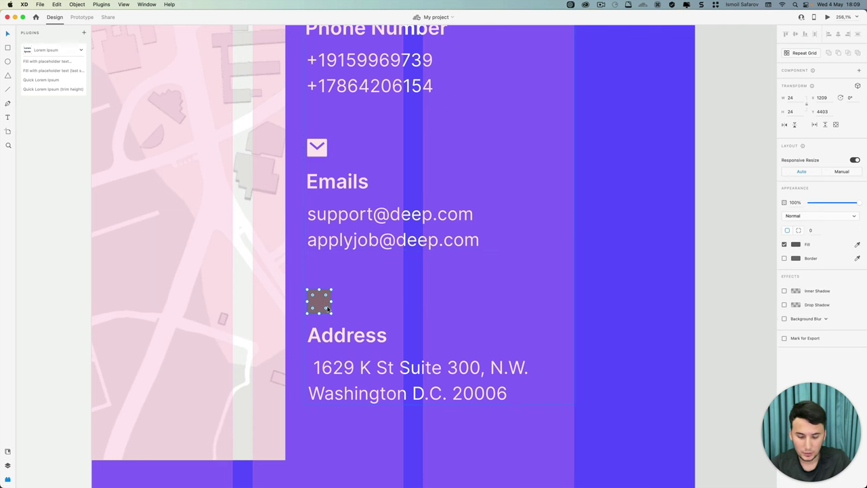
pyautogui.press('super+v')
pyautogui.moveTo(403, 266); pyautogui.dragTo(320, 310)
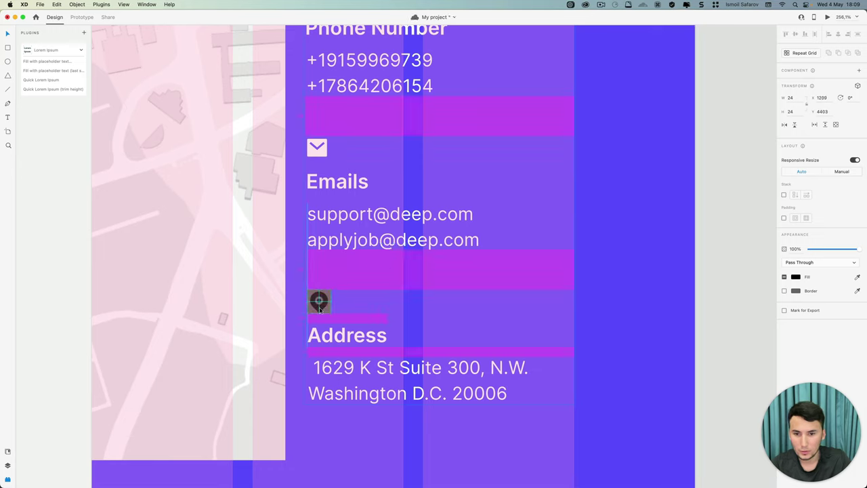
pyautogui.moveTo(320, 310); pyautogui.dragTo(320, 310)
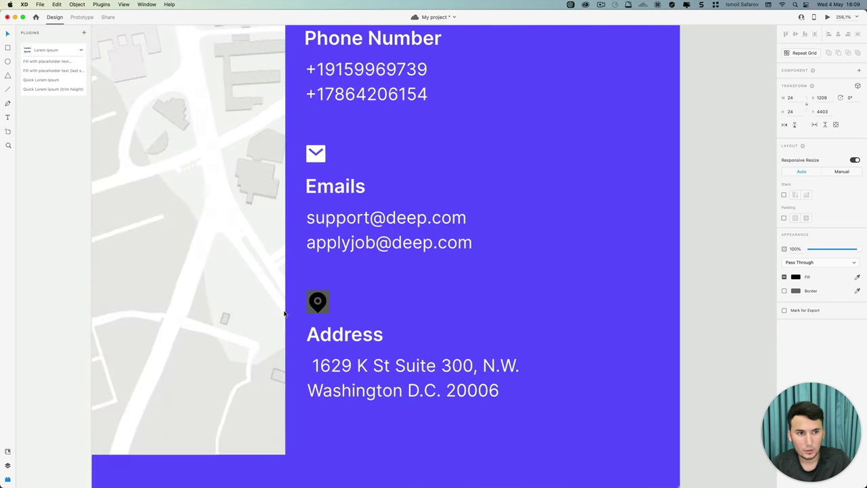
pyautogui.scroll(2, 288, 311)
pyautogui.scroll(2, 288, 311)
pyautogui.scroll(3, 288, 310)
# Set the map-pin icon's fill to white #FFFFFF.
pyautogui.click(333, 313)
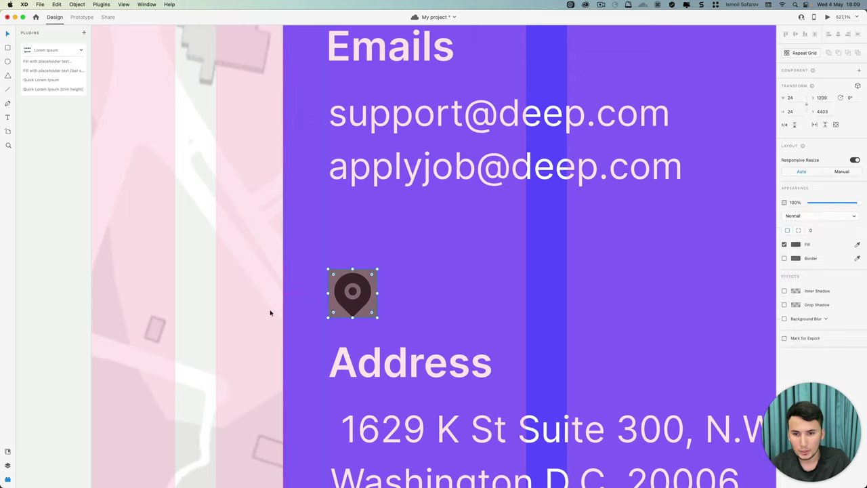
pyautogui.click(353, 311)
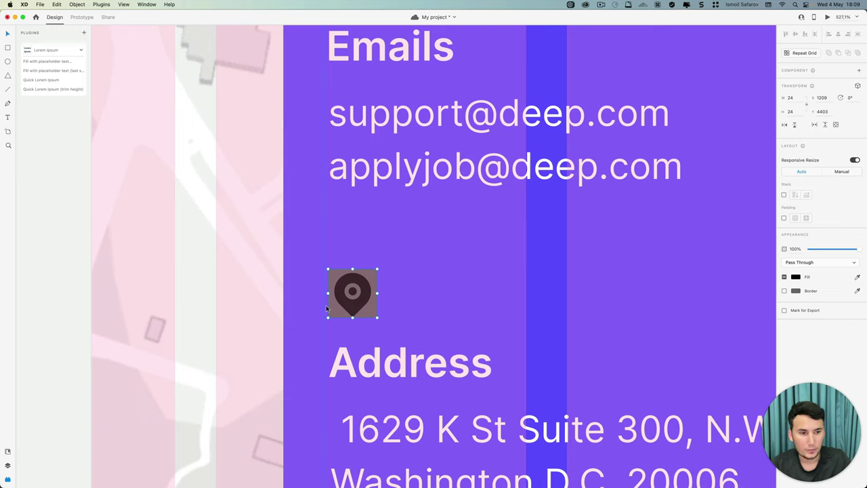
pyautogui.click(322, 319)
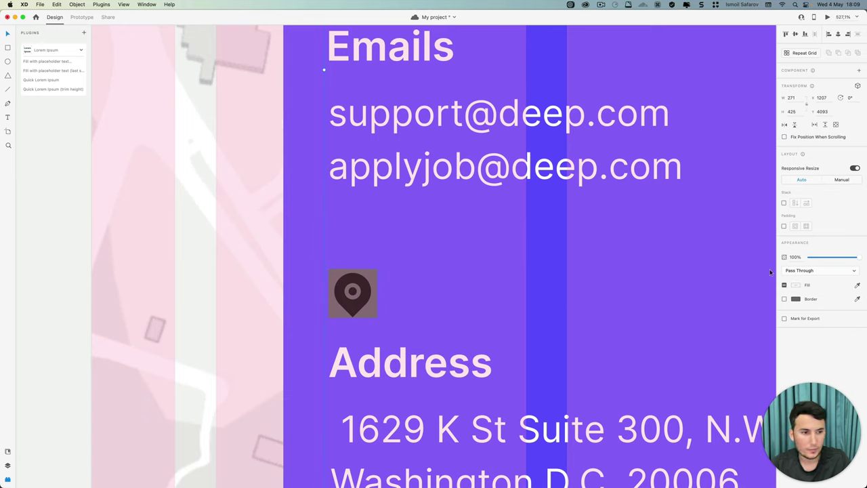
pyautogui.doubleClick(350, 309)
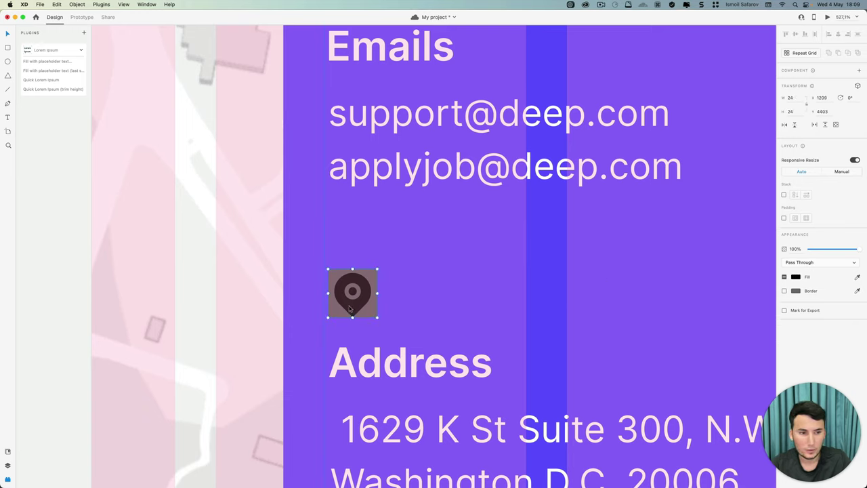
pyautogui.click(797, 279)
pyautogui.click(706, 266)
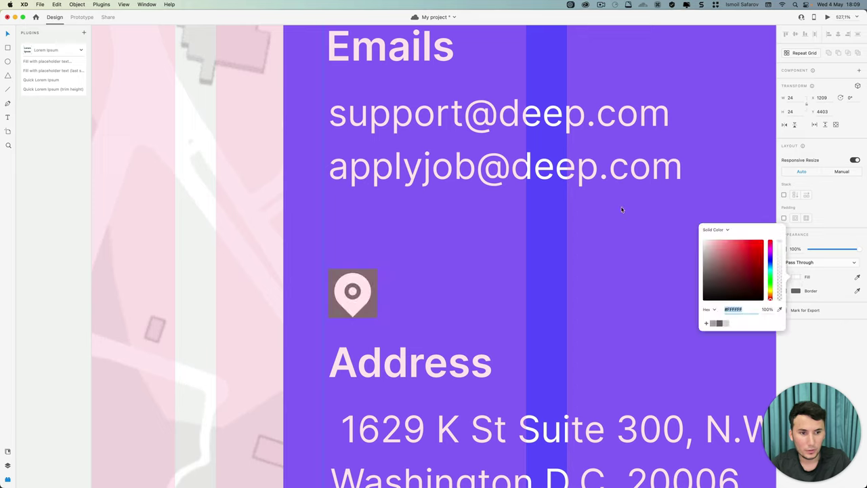
pyautogui.click(623, 210)
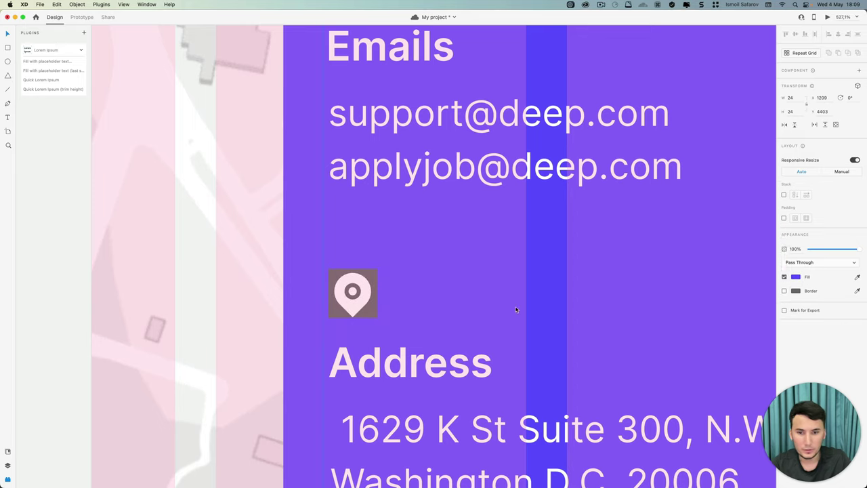
# Remove the grey placeholder square behind the map pin.
pyautogui.click(373, 315)
pyautogui.press('Escape')
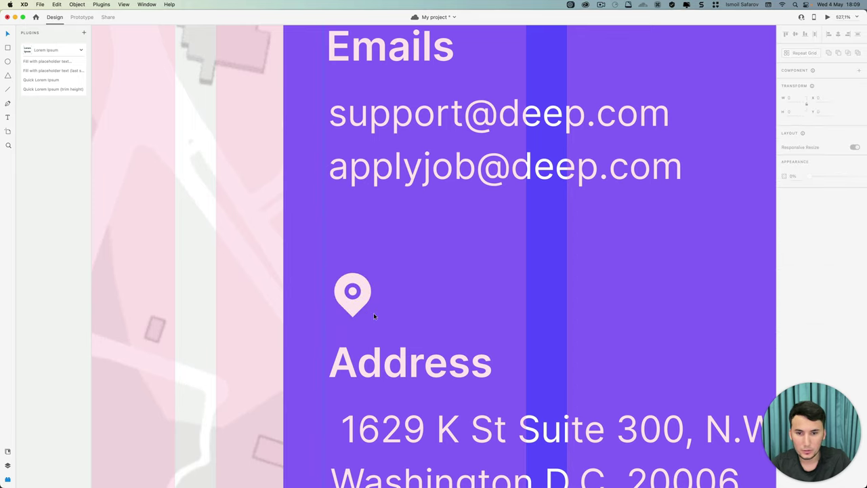
pyautogui.scroll(-5, 375, 316)
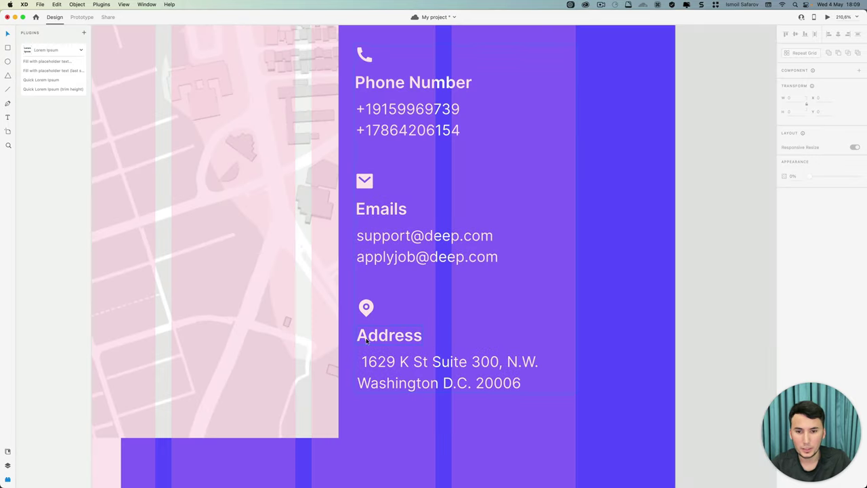
# Nudge the address text 3 px left onto the common left edge.
pyautogui.click(462, 375)
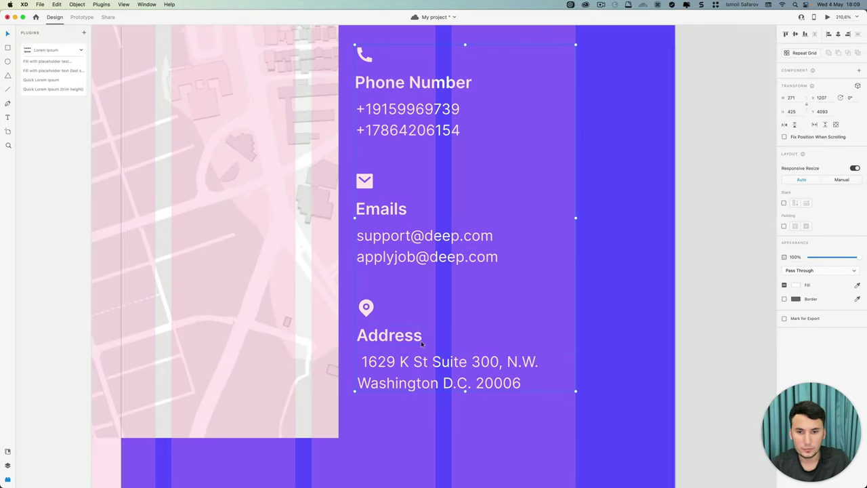
pyautogui.scroll(3, 406, 359)
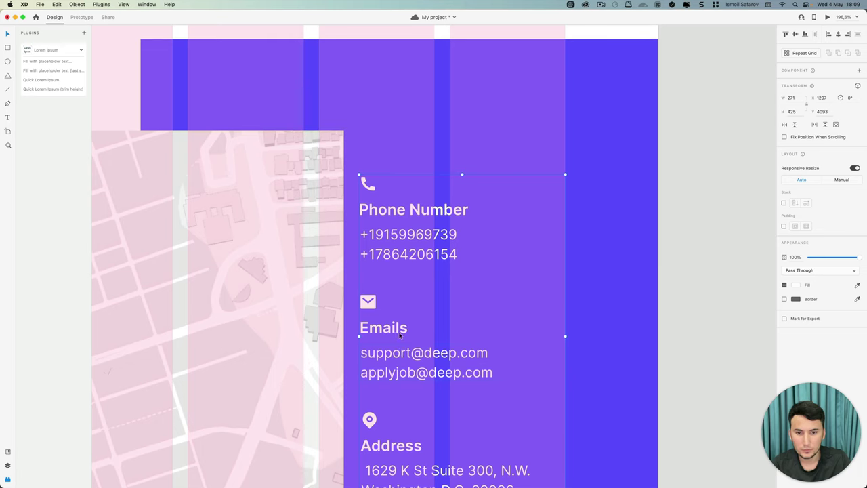
pyautogui.moveTo(401, 351); pyautogui.dragTo(430, 352)
pyautogui.press('super+z')
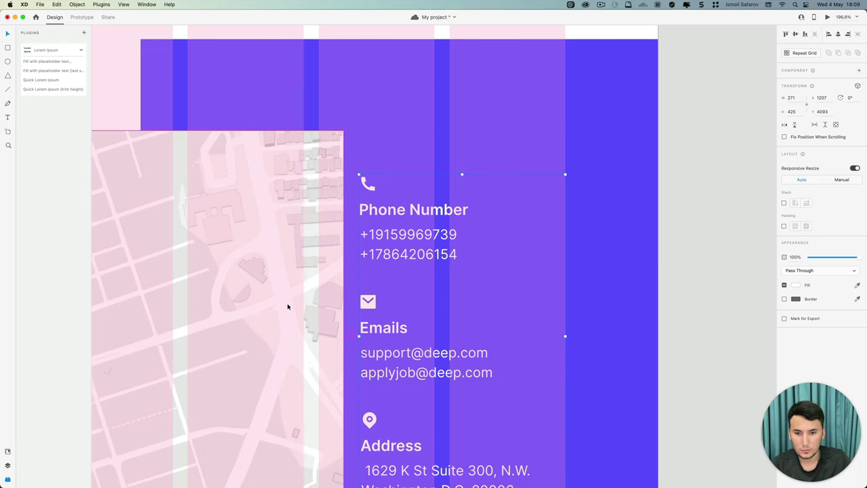
pyautogui.scroll(1, 427, 299)
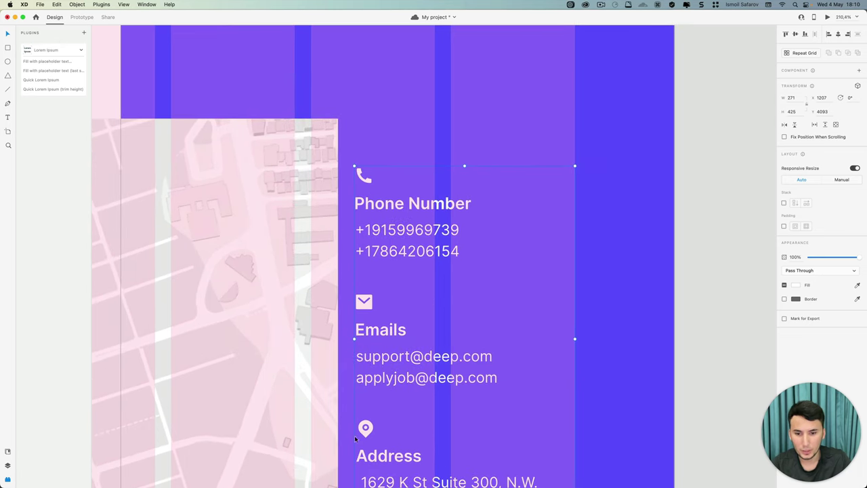
pyautogui.doubleClick(364, 434)
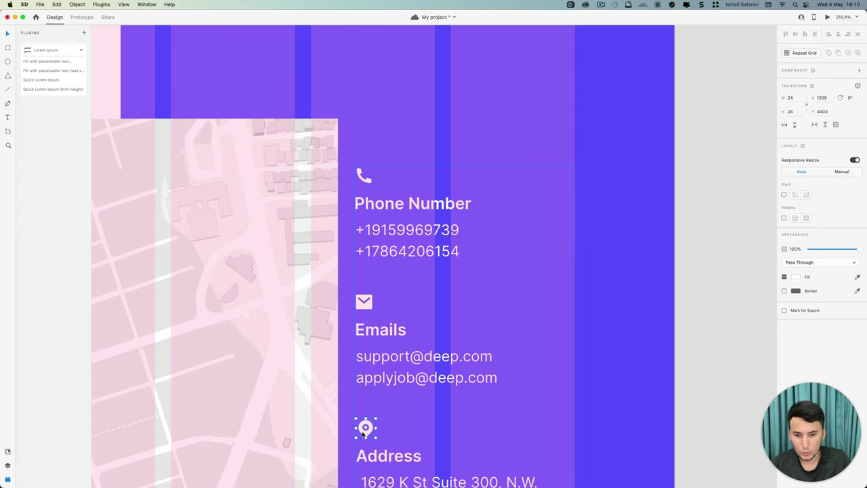
pyautogui.scroll(-3, 364, 433)
pyautogui.click(380, 363)
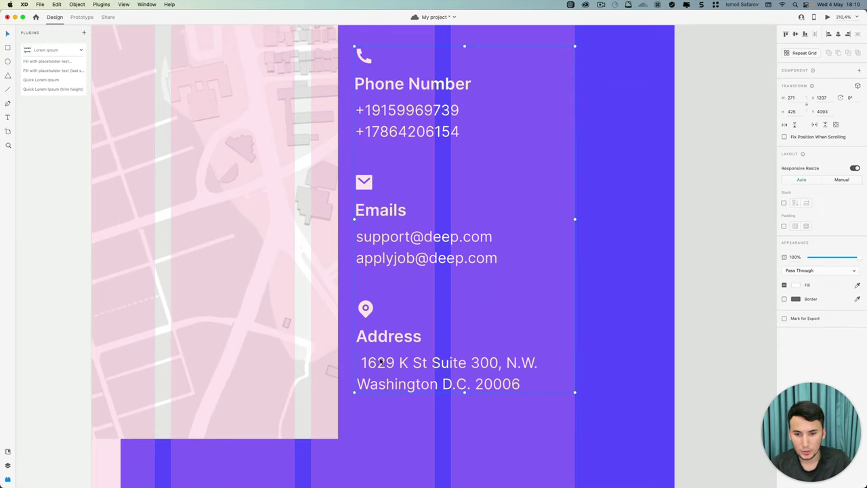
pyautogui.doubleClick(368, 366)
pyautogui.doubleClick(364, 365)
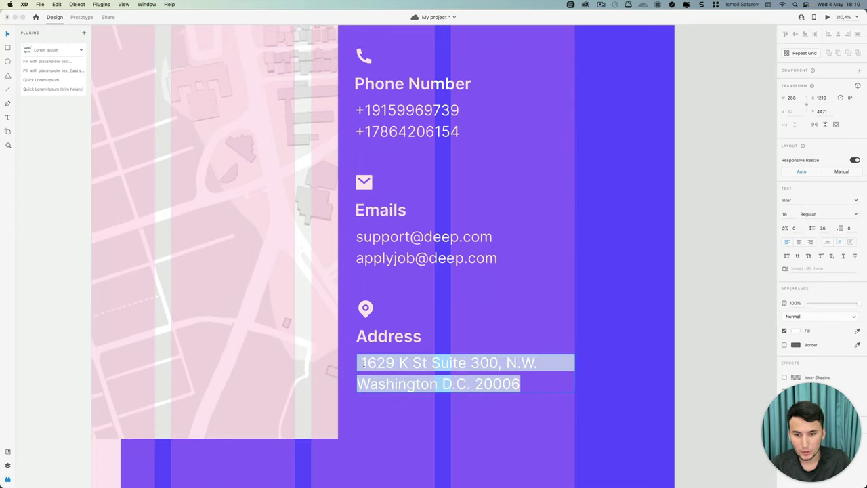
pyautogui.click(360, 364)
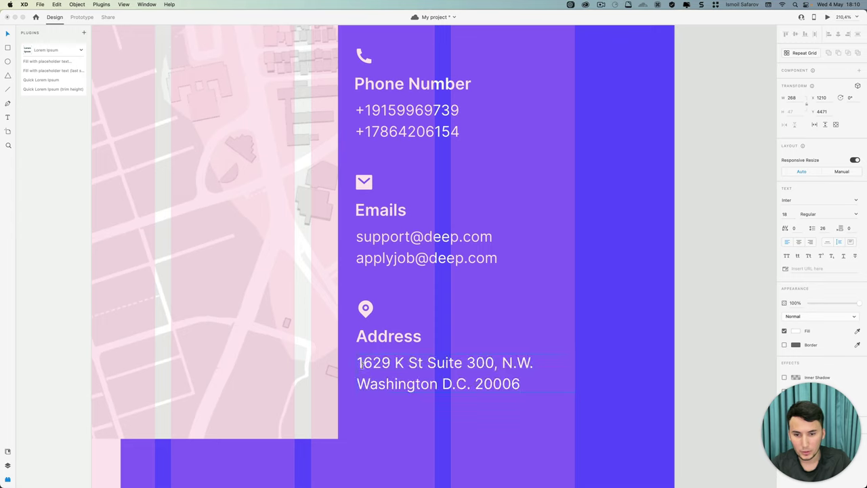
pyautogui.press('Escape')
pyautogui.press('Left')
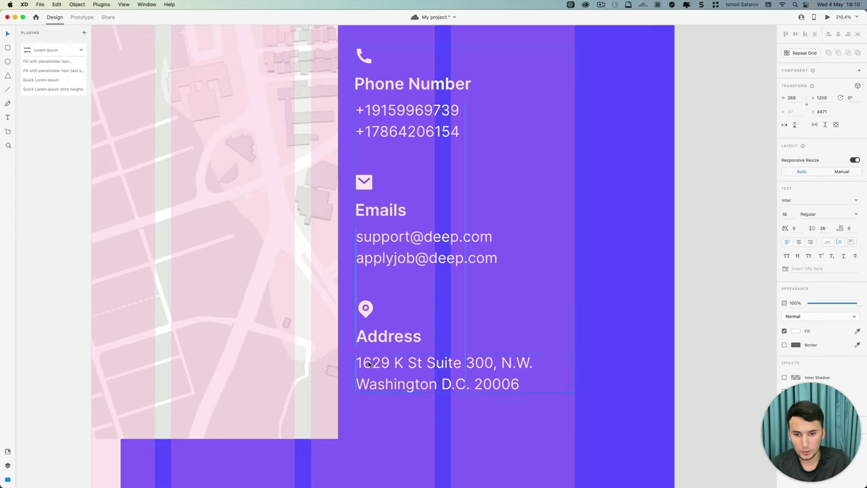
pyautogui.press('Left')
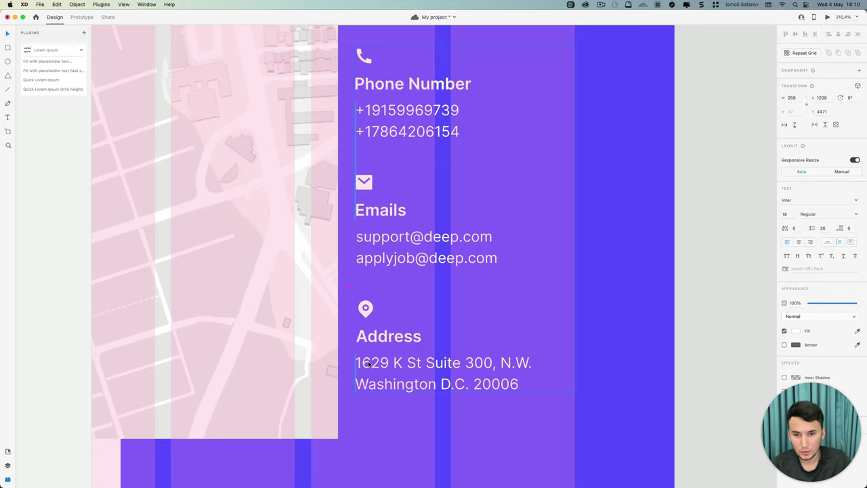
pyautogui.press('Left')
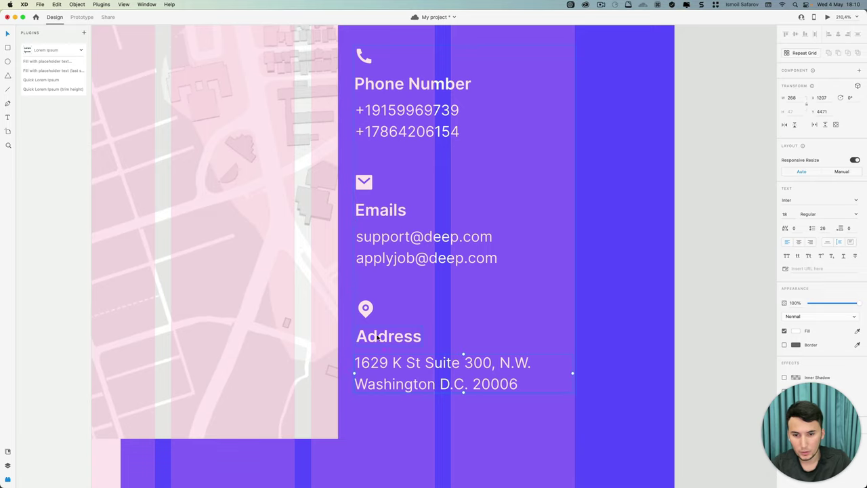
# Shift the Address heading and location pin left to align with the address text.
pyautogui.click(380, 336)
pyautogui.press('Left')
pyautogui.press('Left')
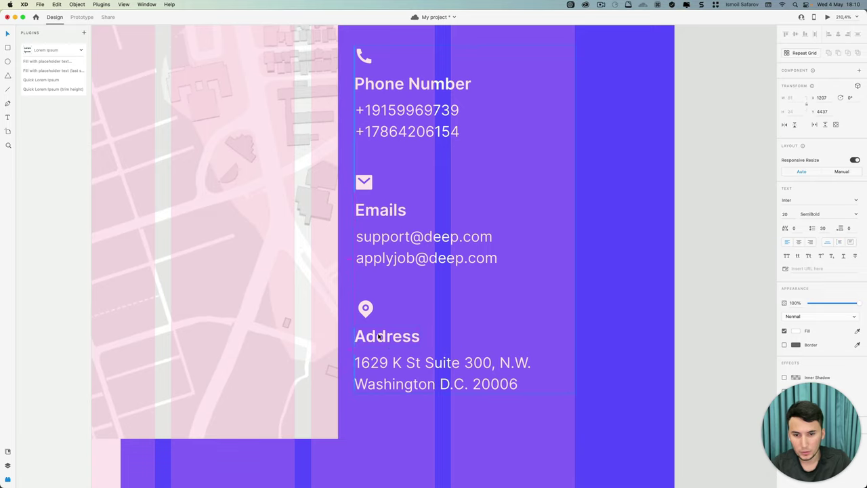
pyautogui.click(365, 309)
pyautogui.press('Left')
pyautogui.press('Left')
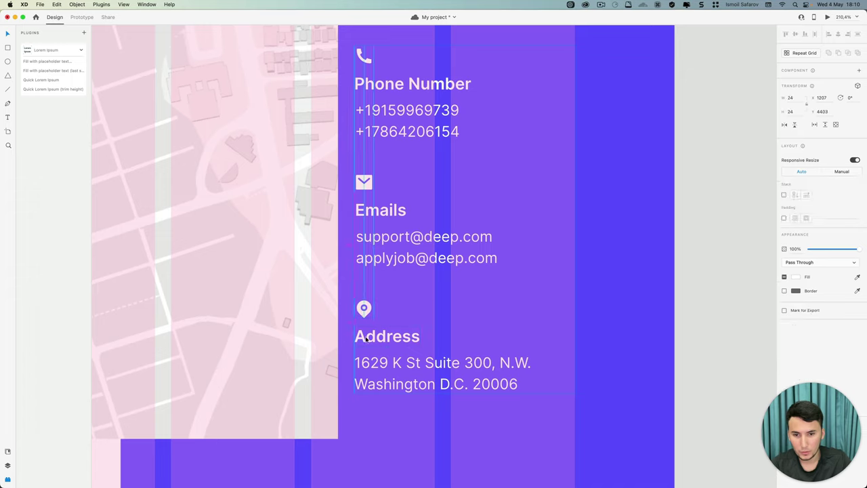
pyautogui.click(369, 364)
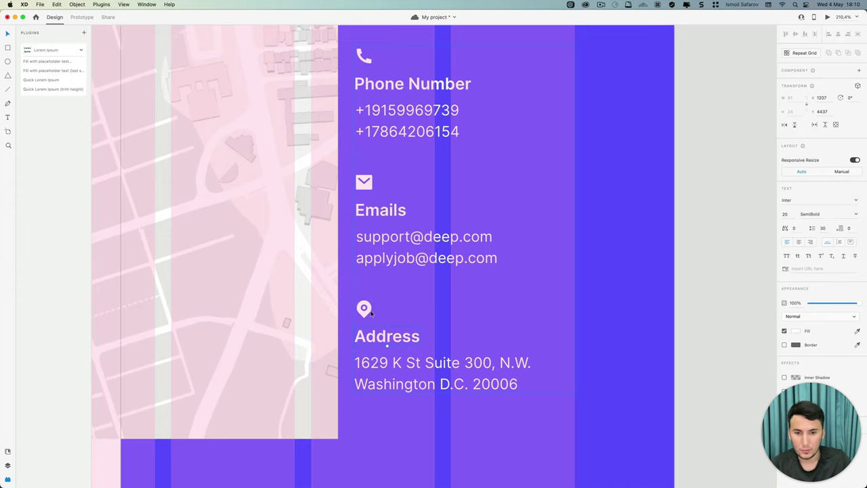
# Align the email text and mail icon at X 1207, then verify the phone column.
pyautogui.moveTo(373, 246); pyautogui.dragTo(371, 245)
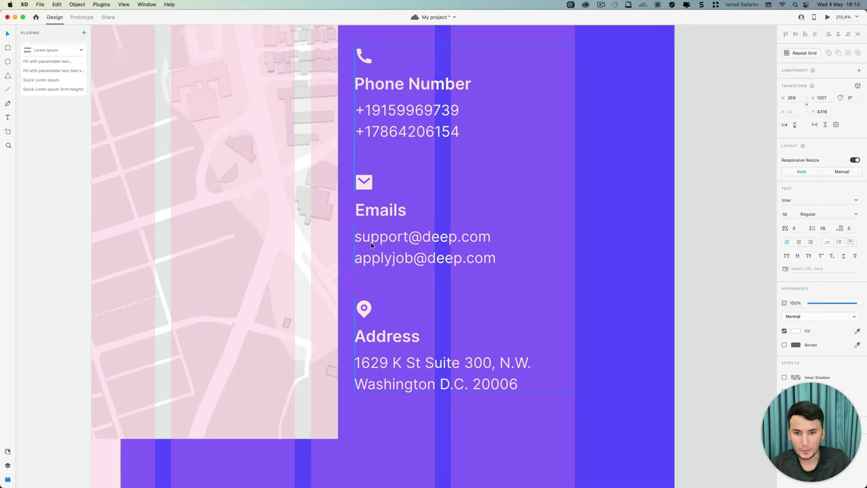
pyautogui.press('z')
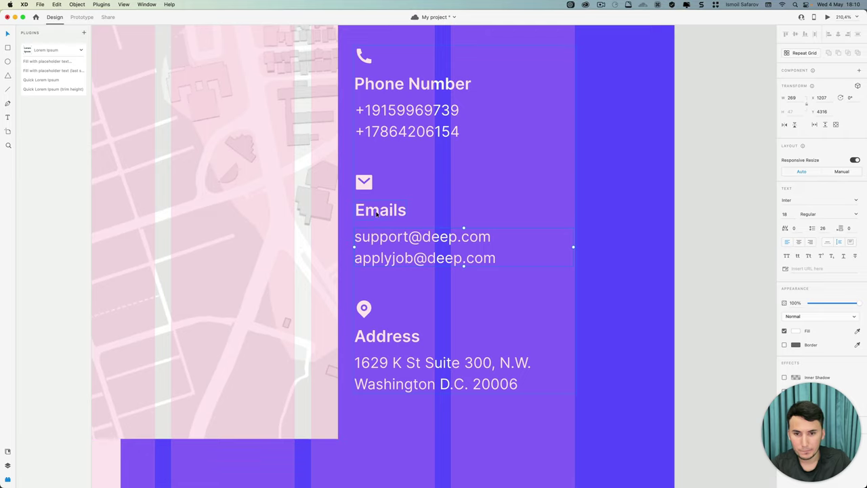
pyautogui.click(353, 223)
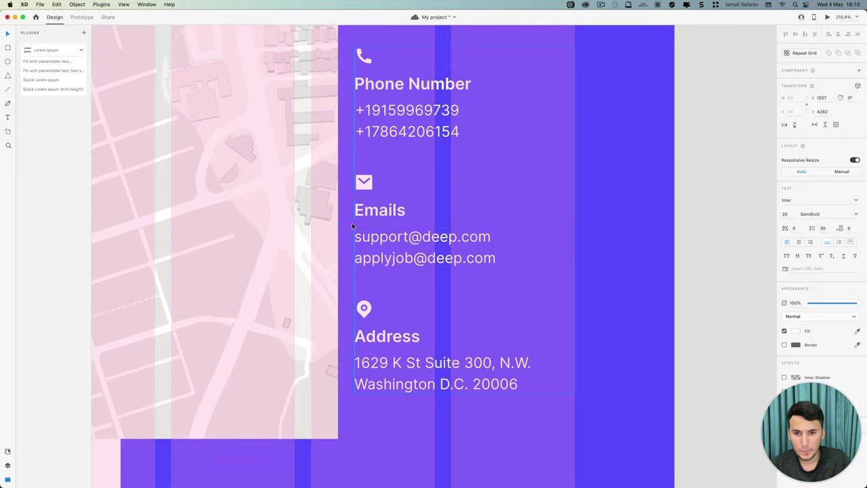
pyautogui.press('alt')
pyautogui.click(360, 184)
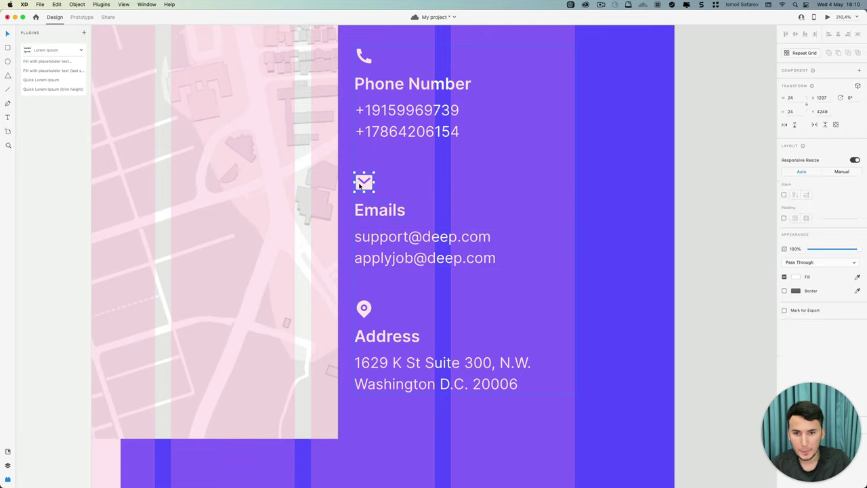
pyautogui.press('Right')
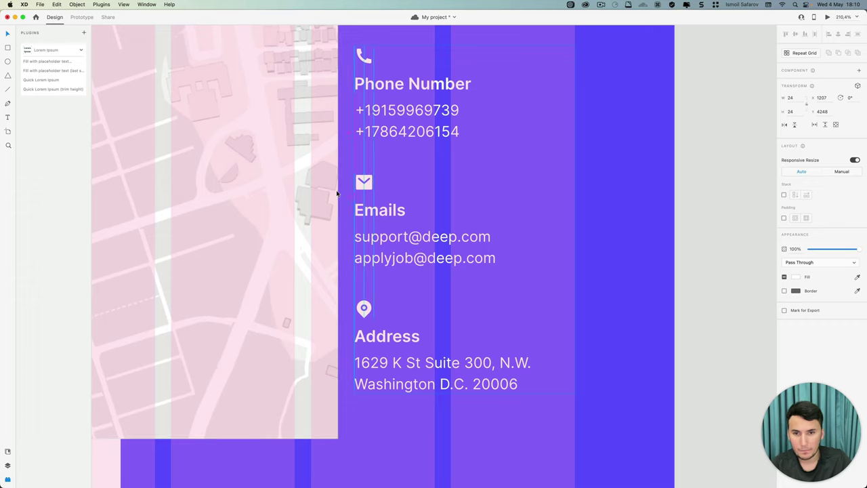
pyautogui.click(384, 122)
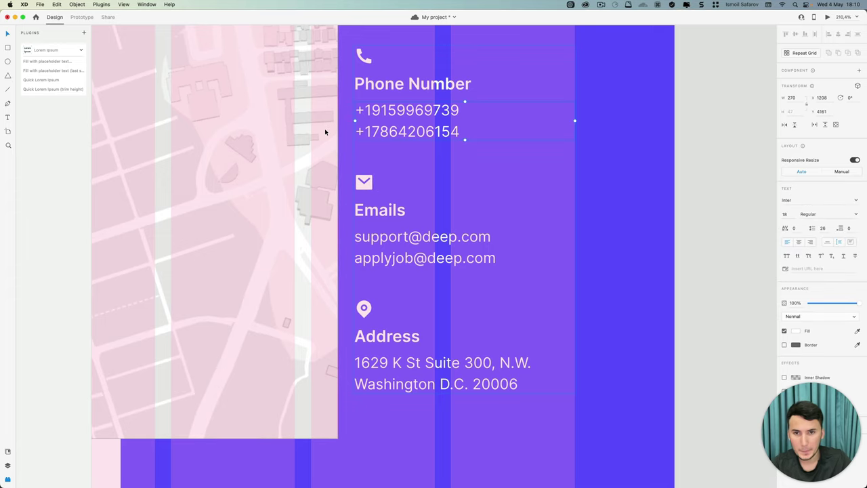
pyautogui.click(377, 93)
pyautogui.click(364, 56)
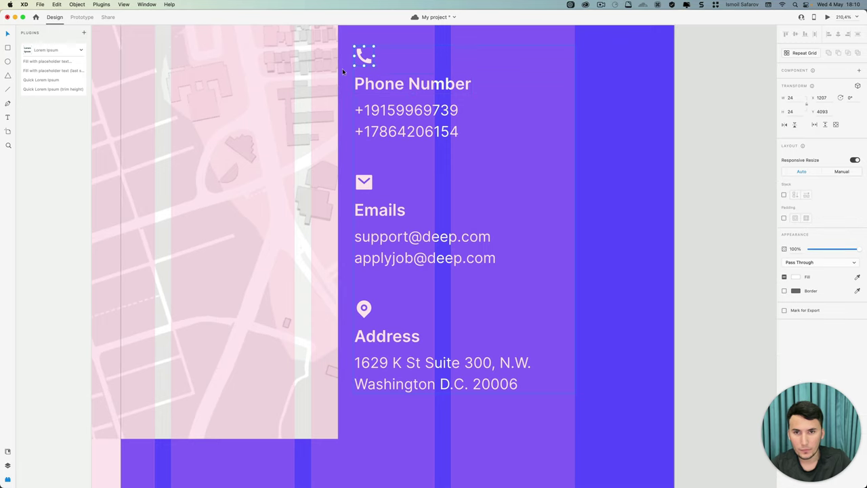
# Try aligning the contact-info group, then undo the alignment.
pyautogui.scroll(-5, 395, 158)
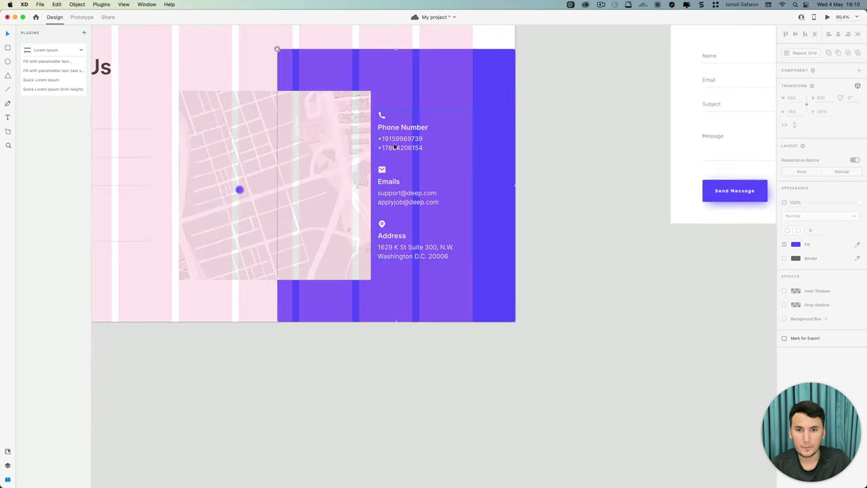
pyautogui.click(395, 146)
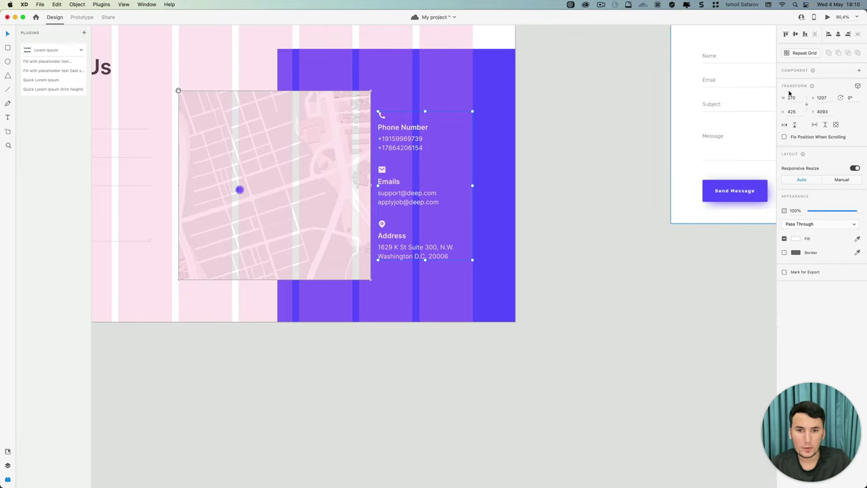
pyautogui.click(800, 36)
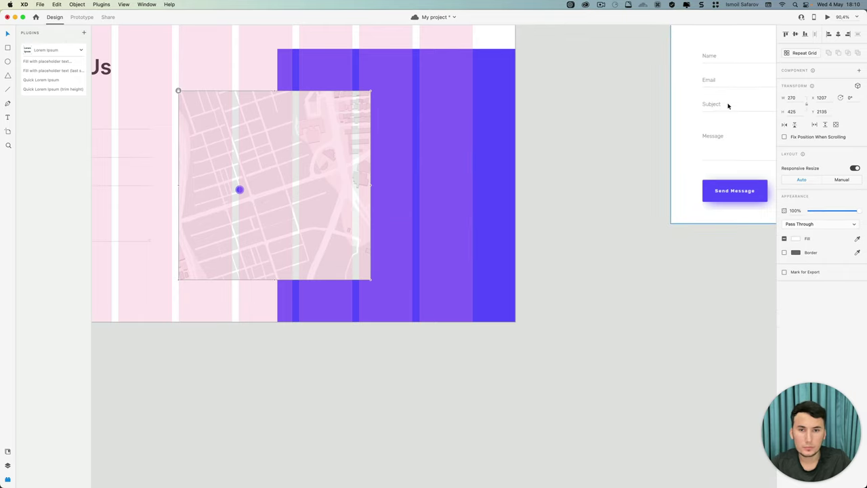
pyautogui.hotkey('ctrl', 'z')
pyautogui.click(621, 207)
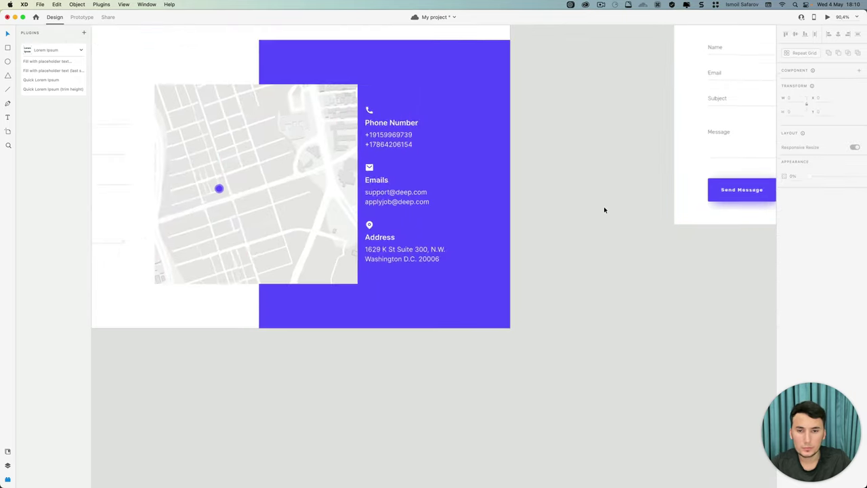
# Select the map with the contact details, deselect, and open Desktop Preview.
pyautogui.scroll(-5, 604, 206)
pyautogui.click(416, 229)
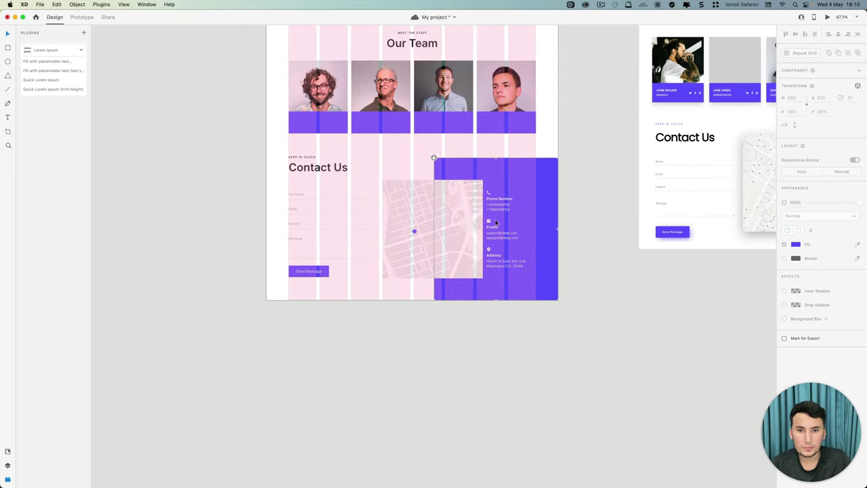
pyautogui.click(462, 210)
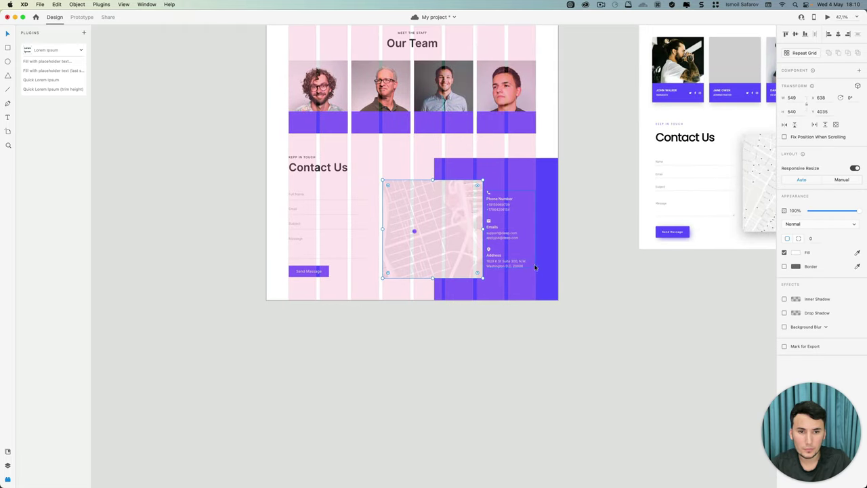
pyautogui.keyDown('shift'); pyautogui.click(492, 237); pyautogui.keyUp('shift')
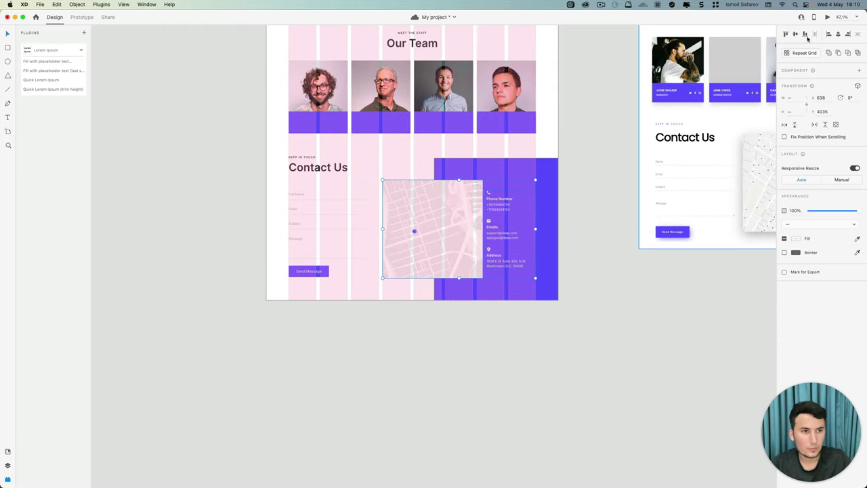
pyautogui.click(610, 248)
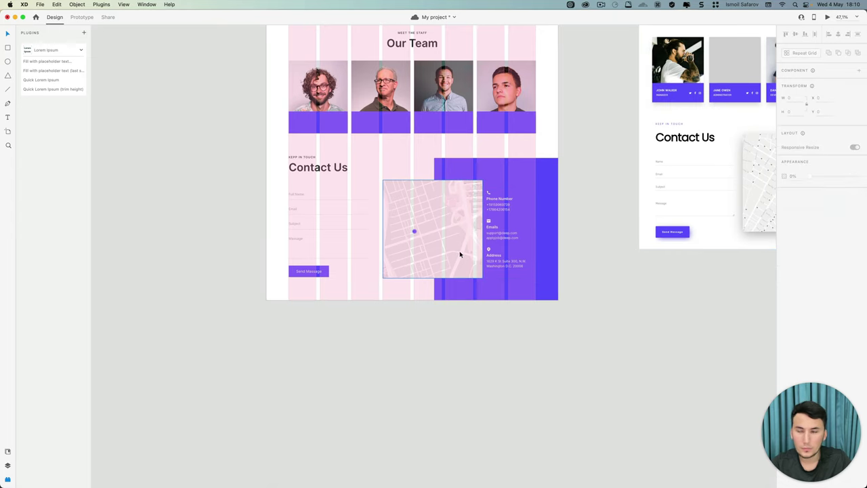
pyautogui.click(829, 17)
# Scroll briefly through the preview, then close it.
pyautogui.scroll(-6, 564, 239)
pyautogui.scroll(-5, 564, 239)
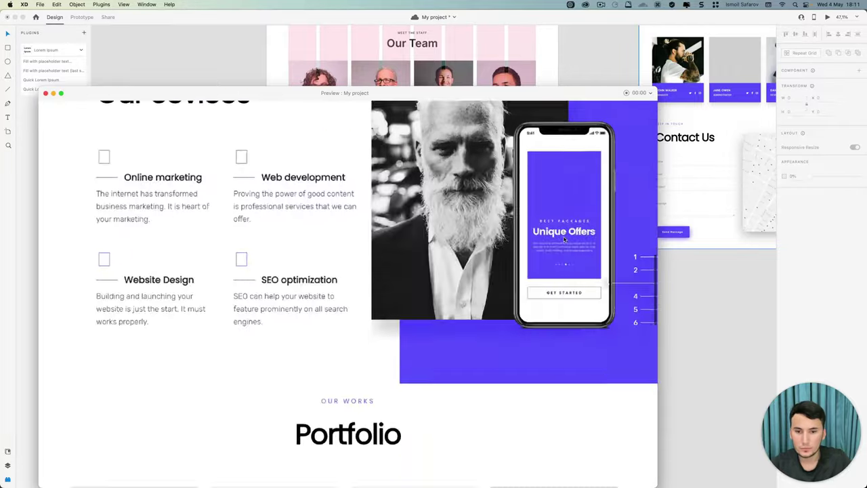
pyautogui.scroll(-4, 564, 239)
pyautogui.scroll(15, 563, 239)
pyautogui.scroll(5, 564, 239)
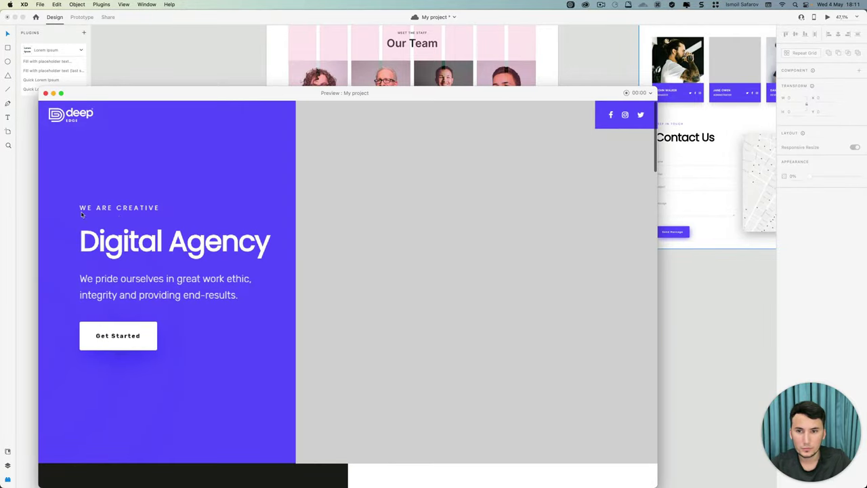
pyautogui.click(46, 95)
# Delete the extra Preview artboard from the canvas.
pyautogui.scroll(5, 221, 215)
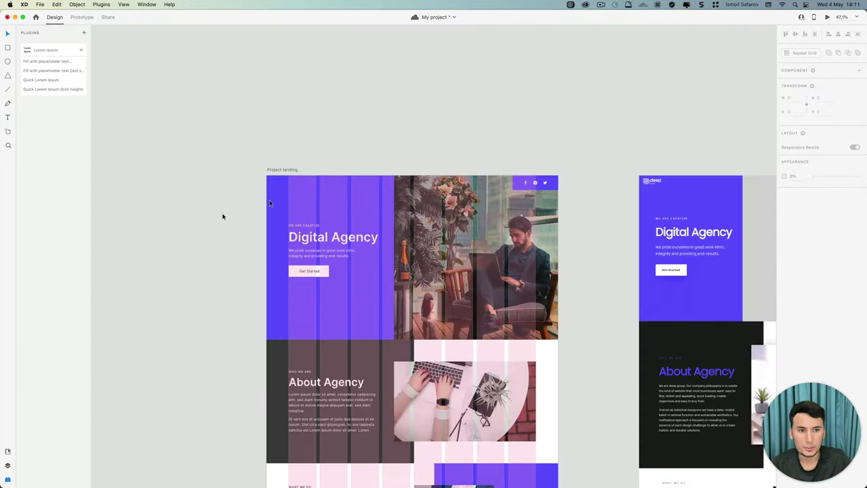
pyautogui.hscroll(2, 484, 147)
pyautogui.click(508, 169)
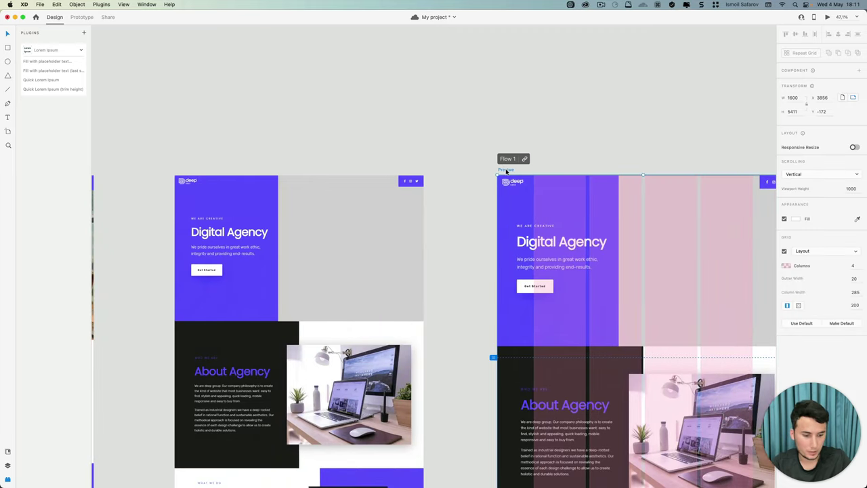
pyautogui.press('Delete')
pyautogui.hscroll(-2, 505, 173)
pyautogui.hscroll(-10, 505, 172)
pyautogui.hscroll(2, 503, 176)
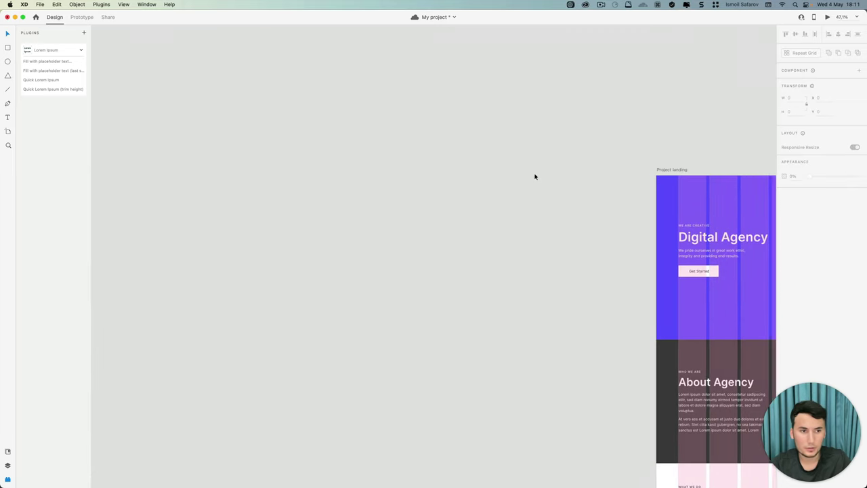
# Preview the landing page again down to Contact Us, then close the preview.
pyautogui.click(828, 17)
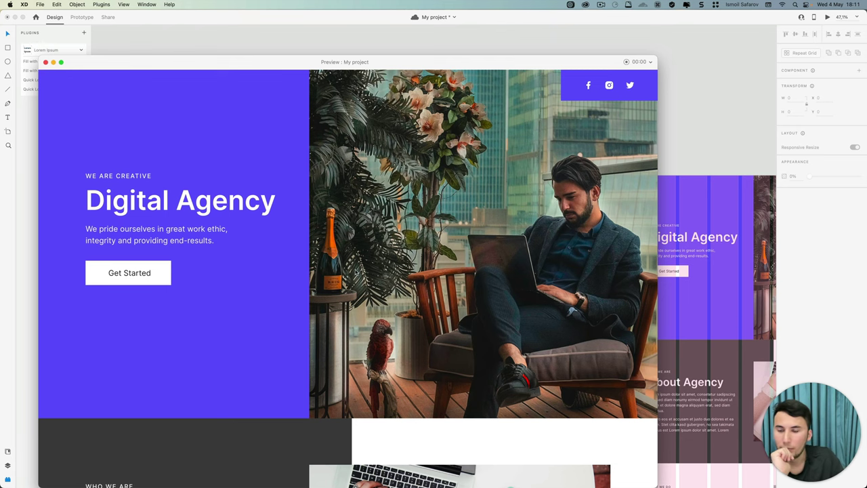
pyautogui.scroll(-5, 354, 274)
pyautogui.scroll(-1, 354, 274)
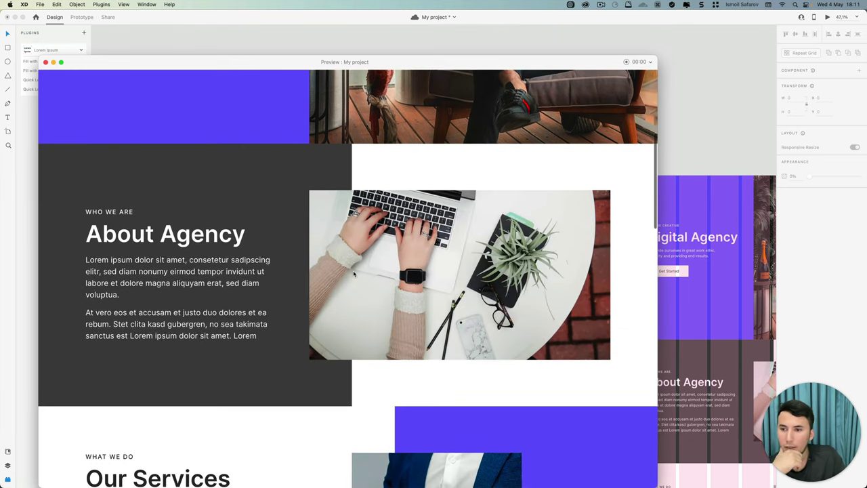
pyautogui.scroll(-4, 279, 299)
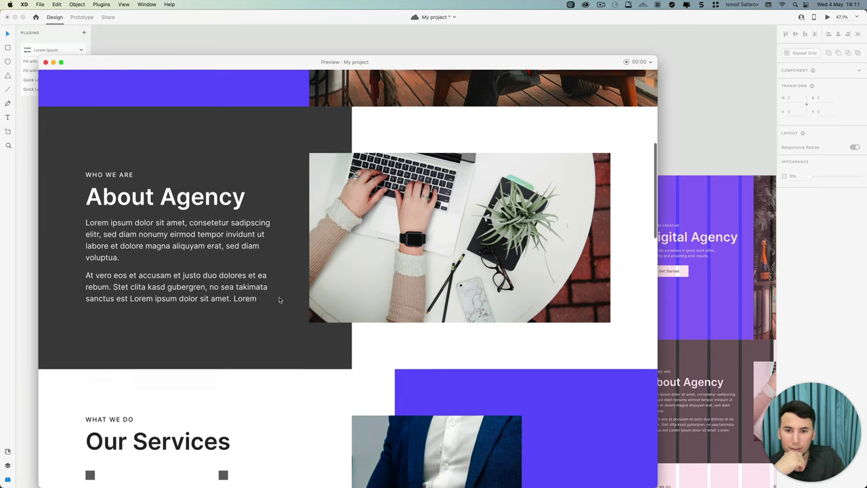
pyautogui.scroll(-1, 279, 300)
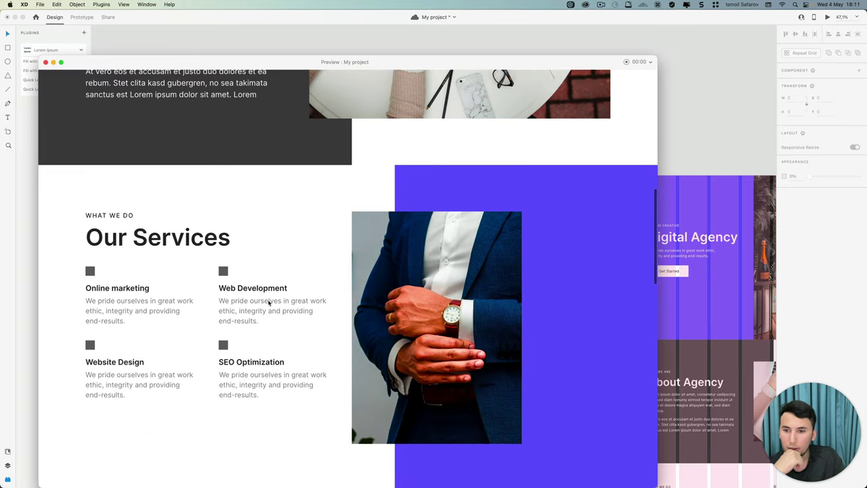
pyautogui.scroll(-5, 221, 322)
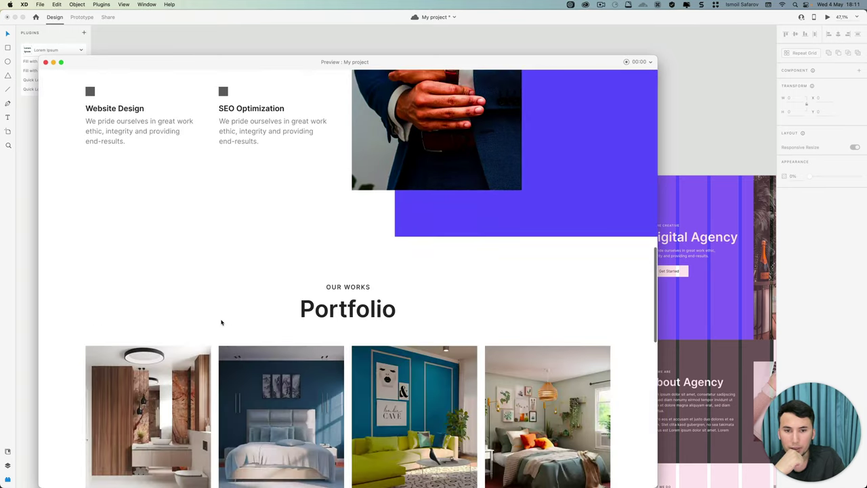
pyautogui.scroll(-4, 221, 323)
pyautogui.scroll(-4, 221, 322)
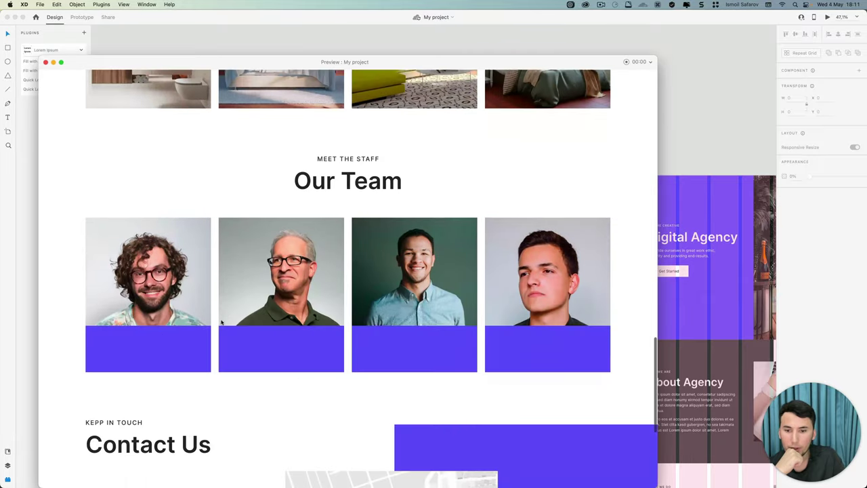
pyautogui.scroll(-2, 126, 354)
pyautogui.scroll(-2, 135, 355)
pyautogui.scroll(-1, 147, 355)
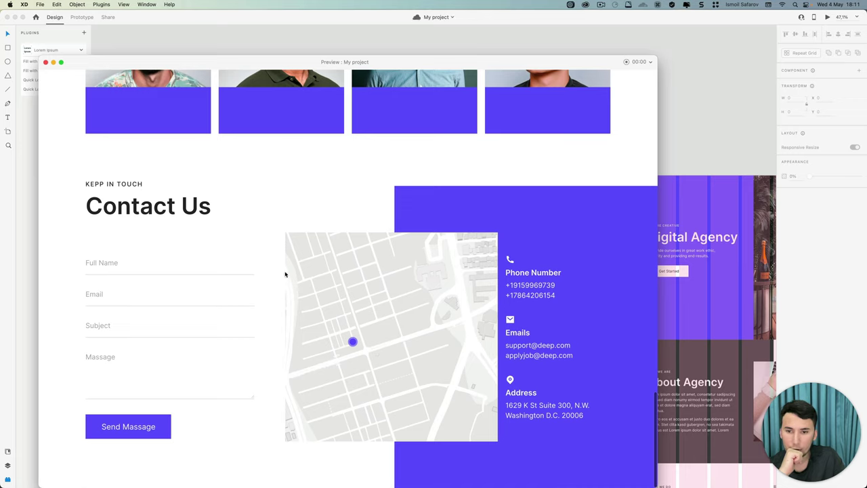
pyautogui.click(45, 64)
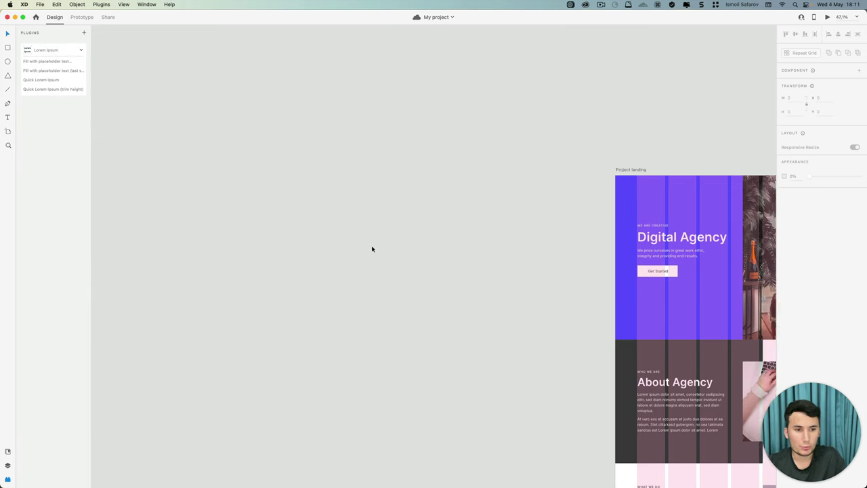
# Give the Contact Us map image a 1-pixel border.
pyautogui.scroll(3, 372, 249)
pyautogui.scroll(3, 372, 251)
pyautogui.scroll(-3, 372, 252)
pyautogui.scroll(-10, 372, 252)
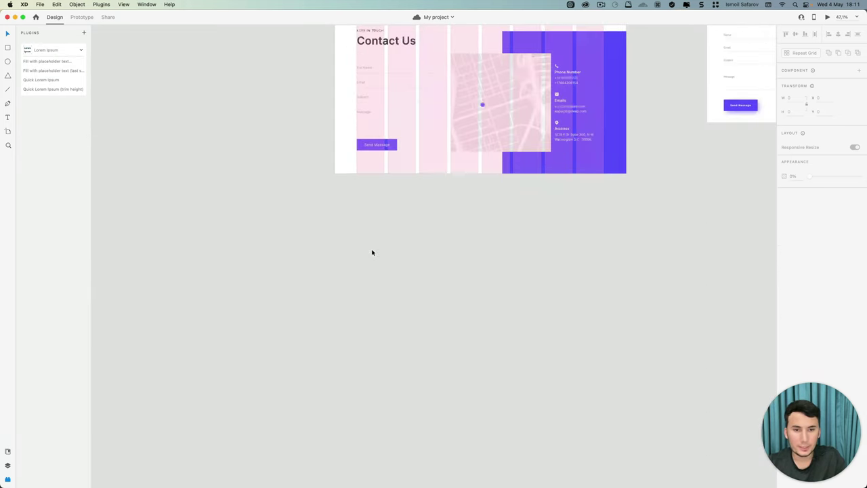
pyautogui.click(519, 107)
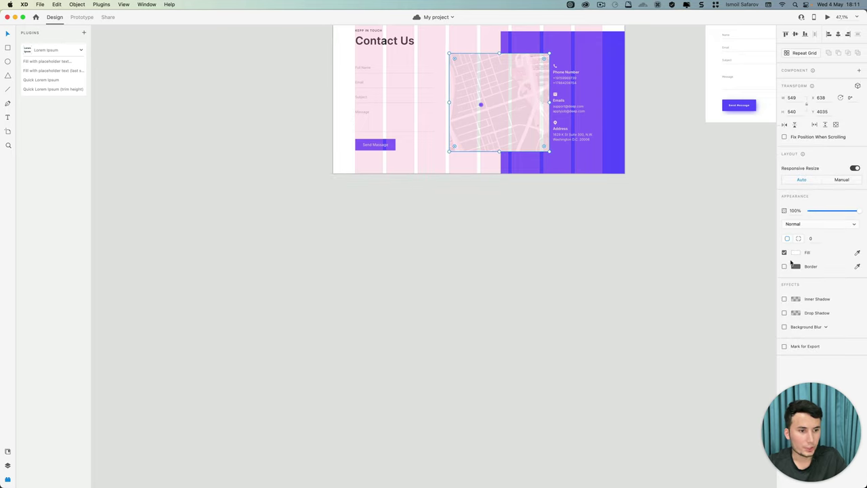
pyautogui.click(785, 267)
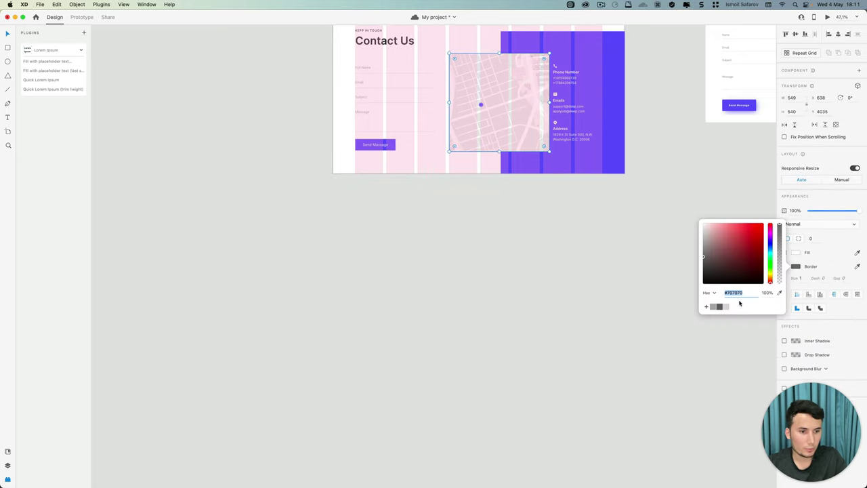
pyautogui.click(587, 304)
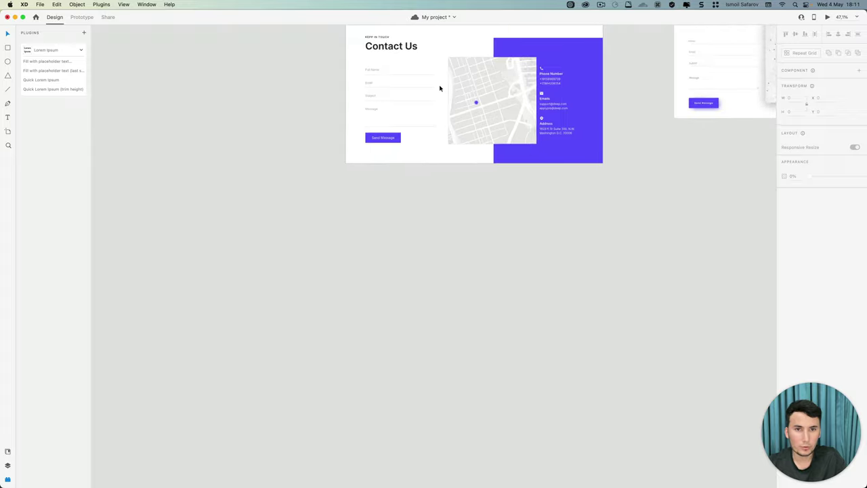
# Recheck the map's border settings, scroll up toward Our Services, then return to Chrome.
pyautogui.scroll(10, 440, 88)
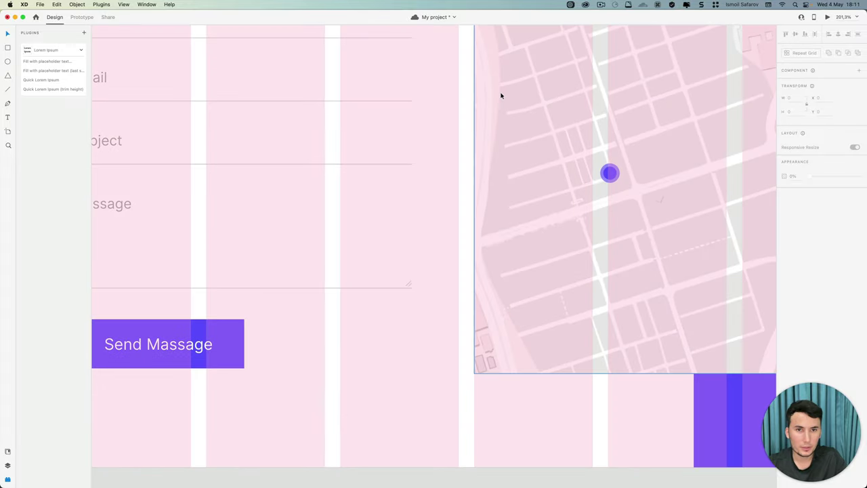
pyautogui.click(486, 110)
pyautogui.scroll(-5, 486, 110)
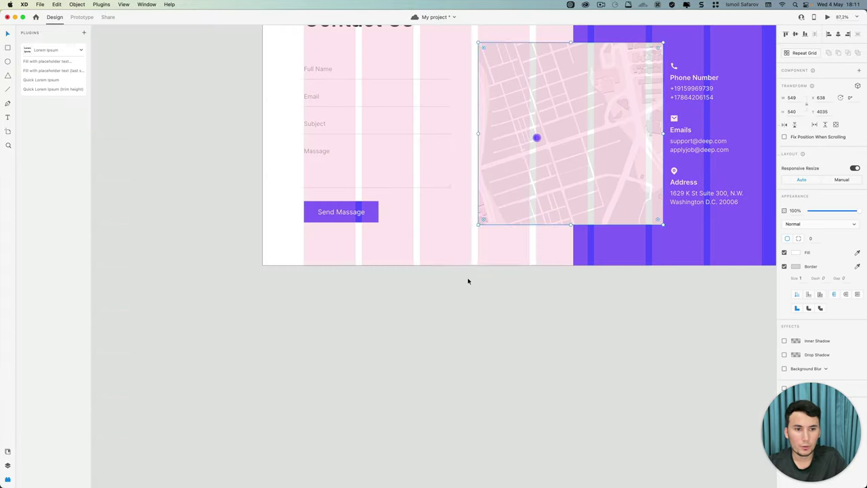
pyautogui.scroll(10, 471, 280)
pyautogui.scroll(-2, 470, 280)
pyautogui.scroll(3, 471, 280)
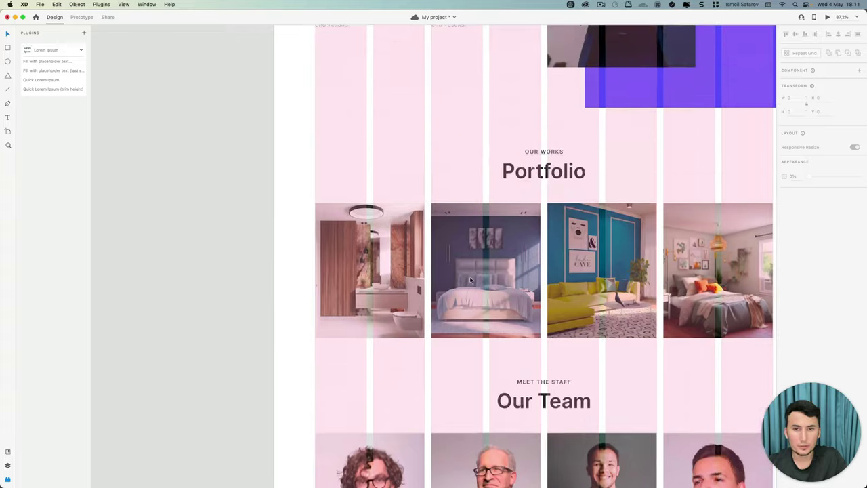
pyautogui.scroll(8, 471, 280)
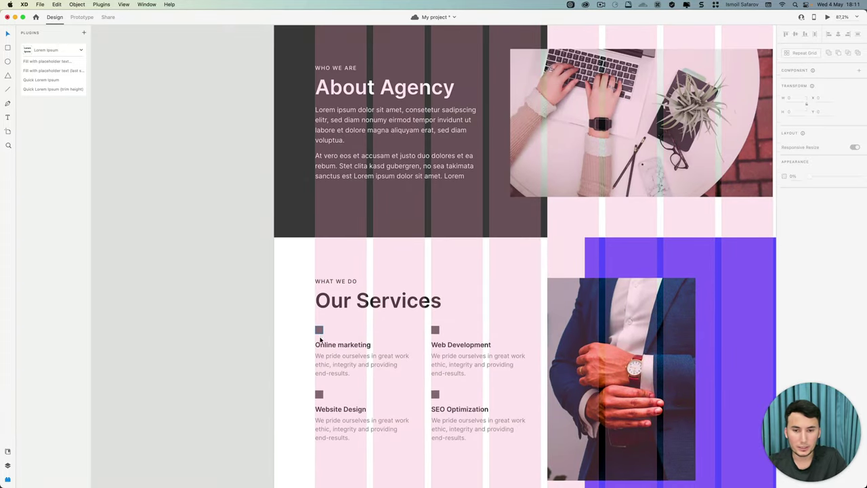
pyautogui.scroll(-1, 342, 321)
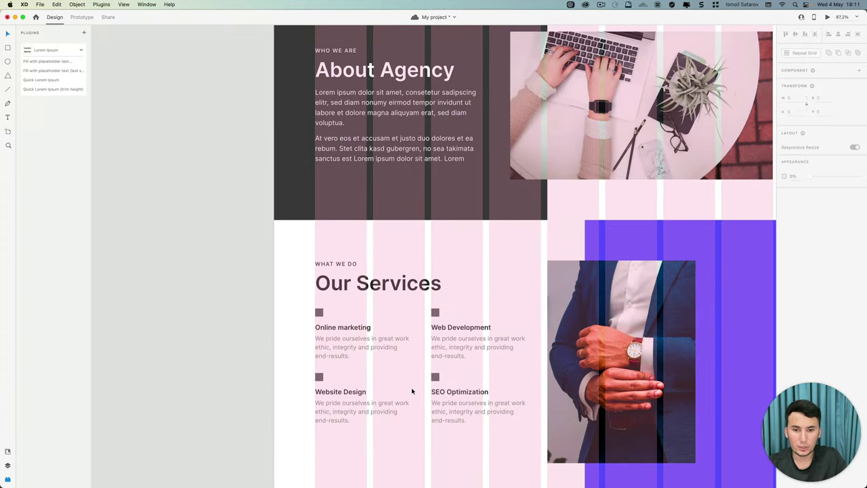
pyautogui.press('super+Tab')
# Close the map-pin-fill details, try 'market' and 'internet' searches, then clear the search field.
pyautogui.click(249, 227)
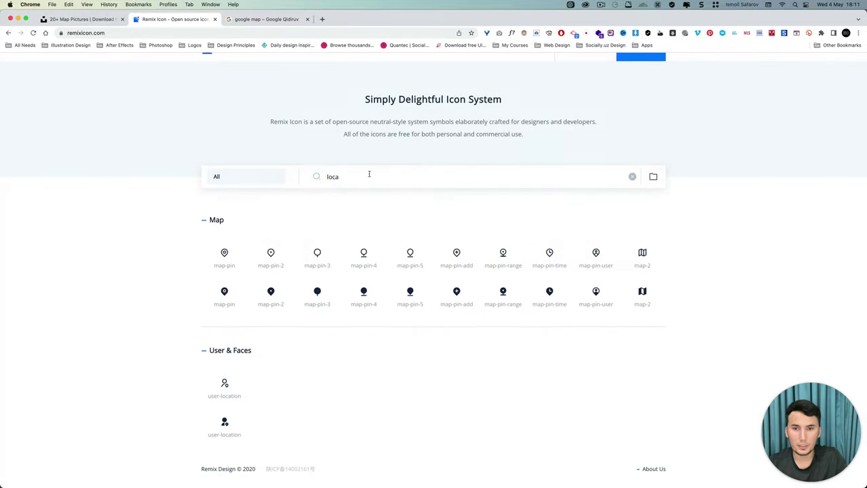
pyautogui.doubleClick(330, 176)
pyautogui.write('mar')
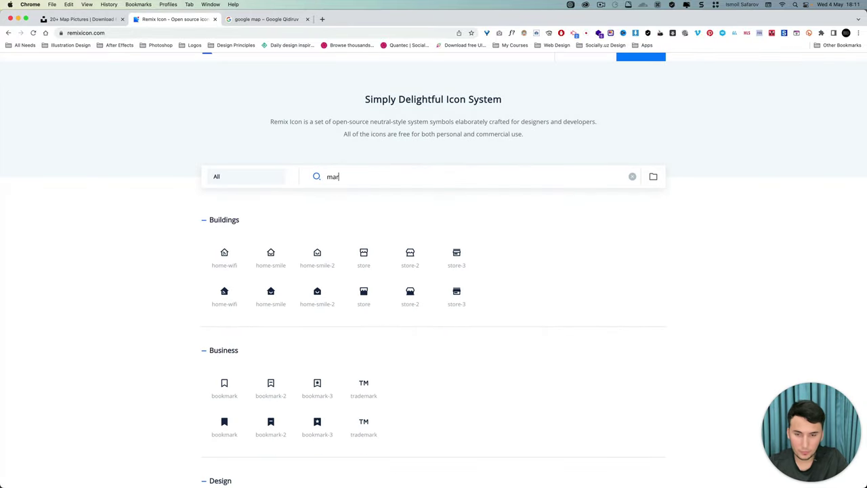
pyautogui.write('ket')
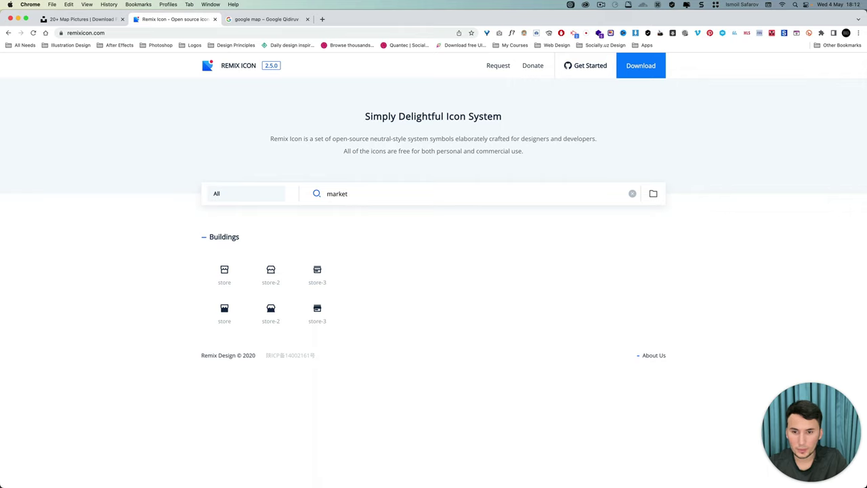
pyautogui.press('BackSpace')
pyautogui.press('BackSpace')
pyautogui.press('BackSpace')
pyautogui.press('BackSpace')
pyautogui.press('BackSpace')
pyautogui.press('BackSpace')
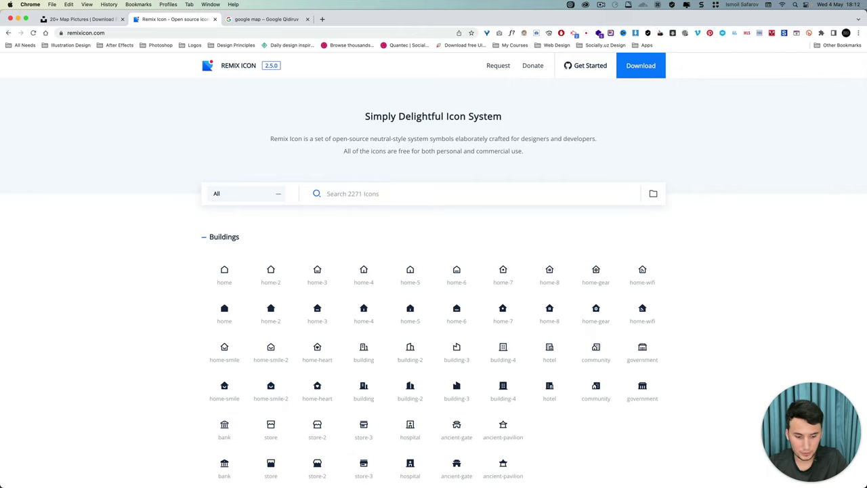
pyautogui.write('inter')
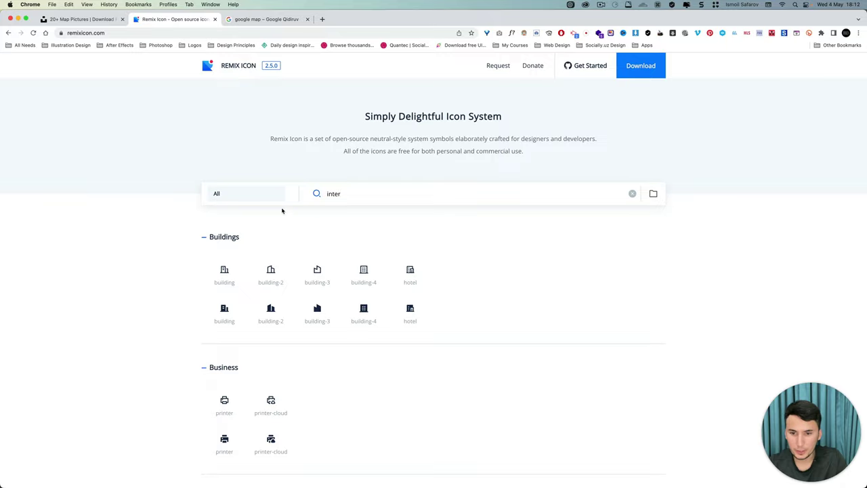
pyautogui.scroll(-3, 282, 211)
pyautogui.scroll(-2, 282, 210)
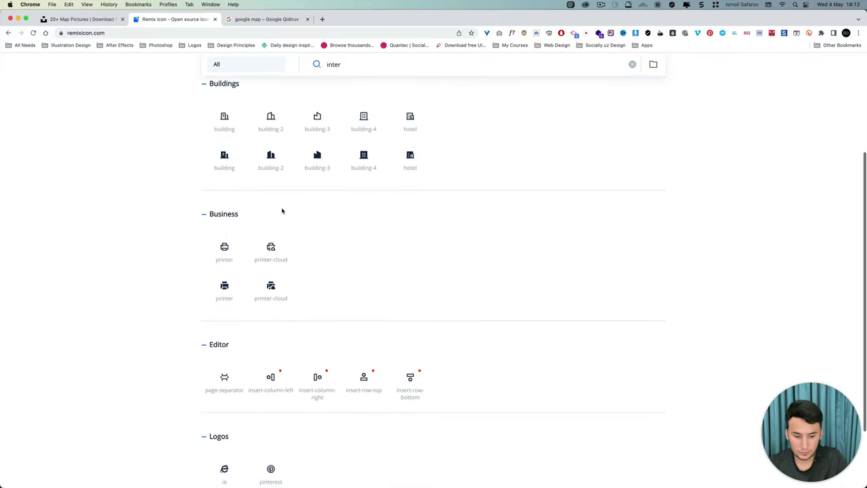
pyautogui.write('net')
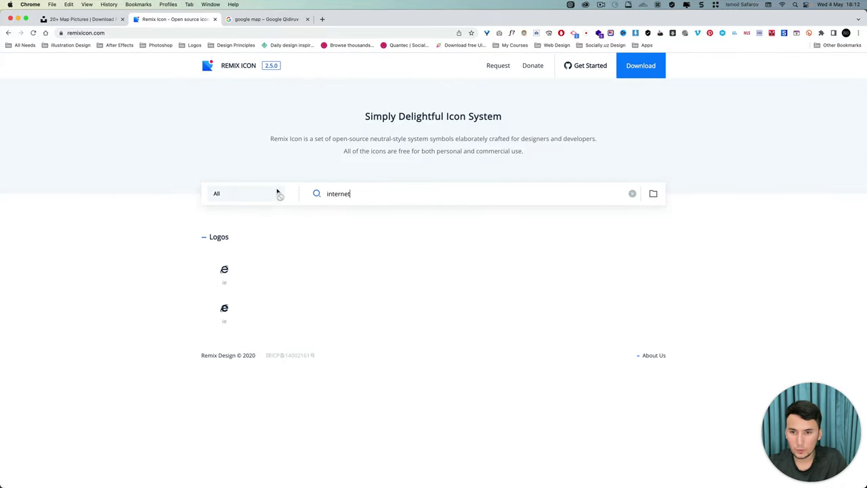
pyautogui.press('super+a')
pyautogui.press('BackSpace')
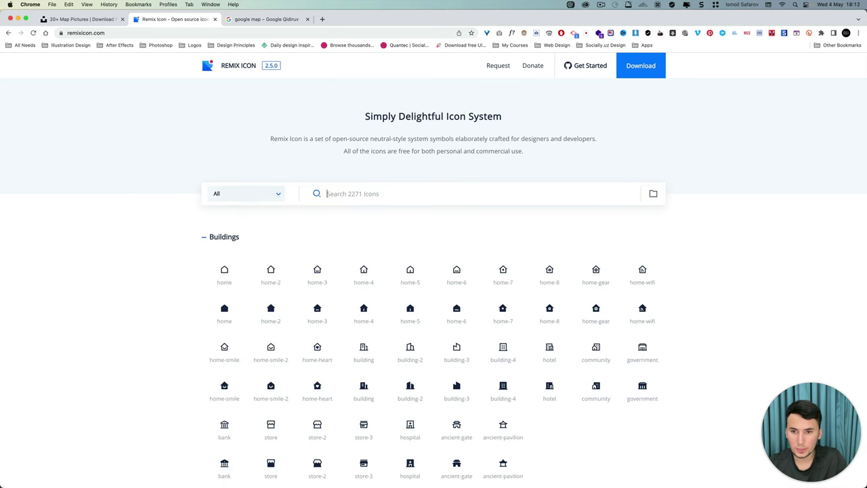
# Filter Remix Icon to the Business category and copy bar-chart-box-fill as SVG.
pyautogui.click(265, 195)
pyautogui.click(269, 224)
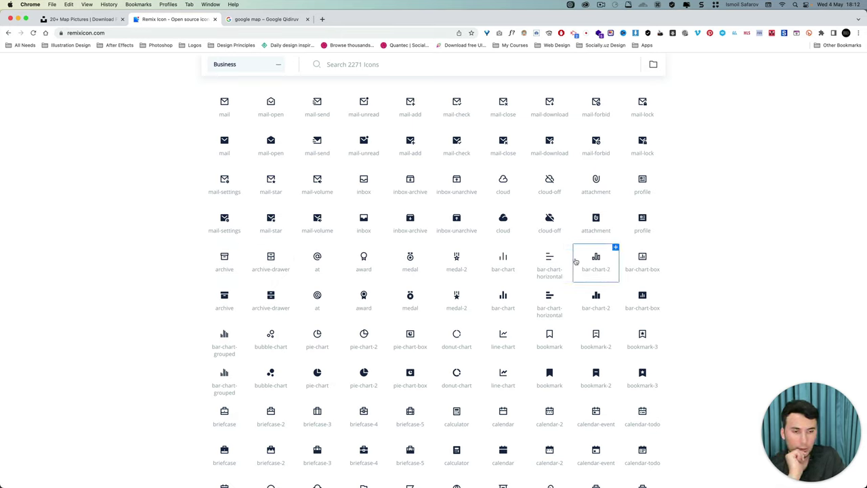
pyautogui.click(641, 306)
pyautogui.click(424, 300)
pyautogui.press('super+Tab')
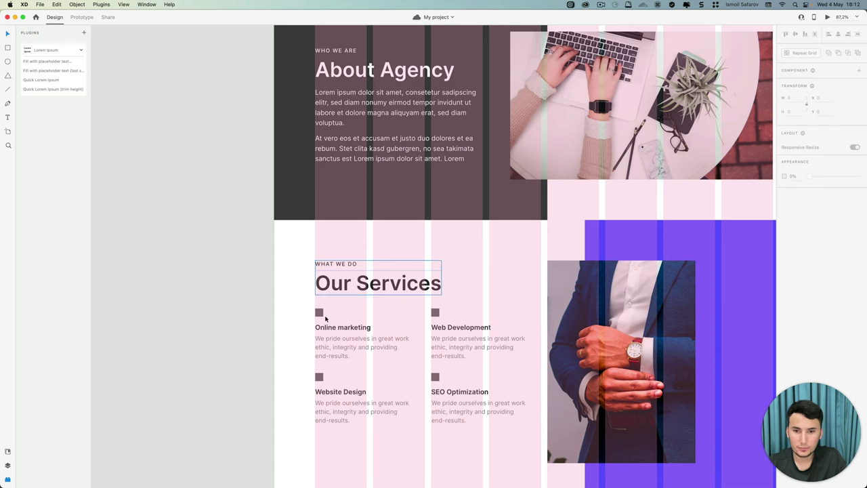
# Paste the bar-chart icon, fill it white, and park it on the pasteboard left of the page.
pyautogui.scroll(5, 303, 322)
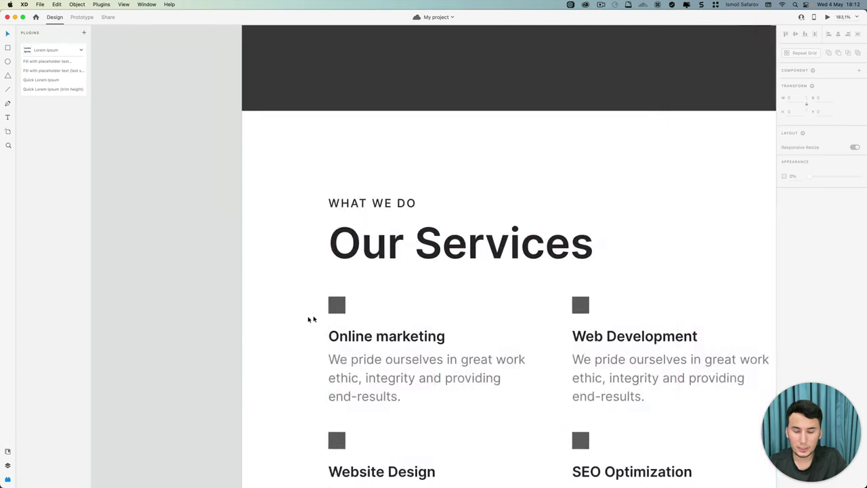
pyautogui.click(336, 306)
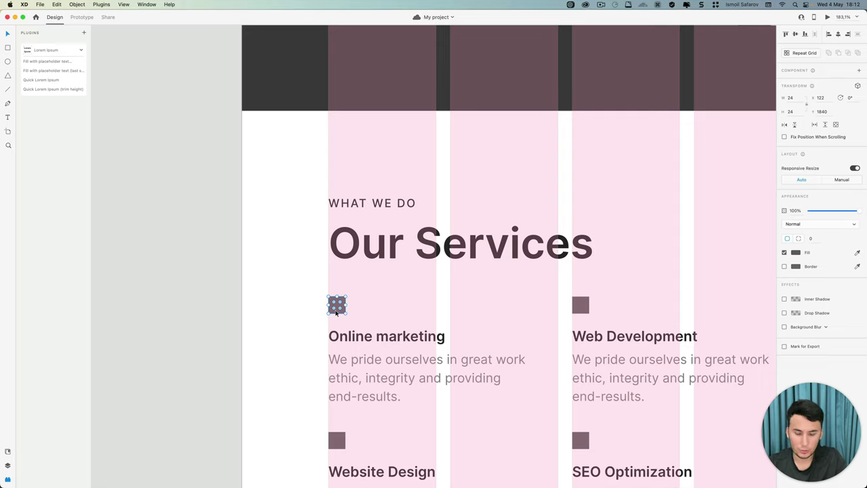
pyautogui.press('super+v')
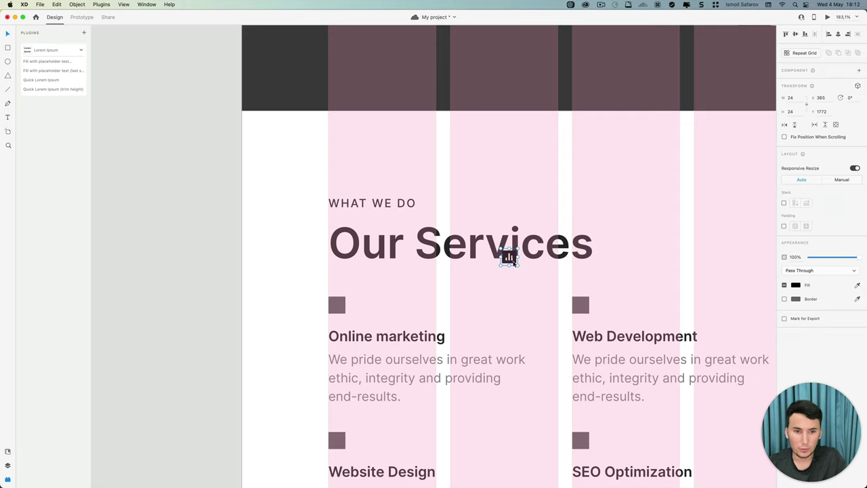
pyautogui.moveTo(514, 261)
pyautogui.mouseDown()
pyautogui.moveTo(417, 309)
pyautogui.moveTo(388, 311)
pyautogui.mouseUp()
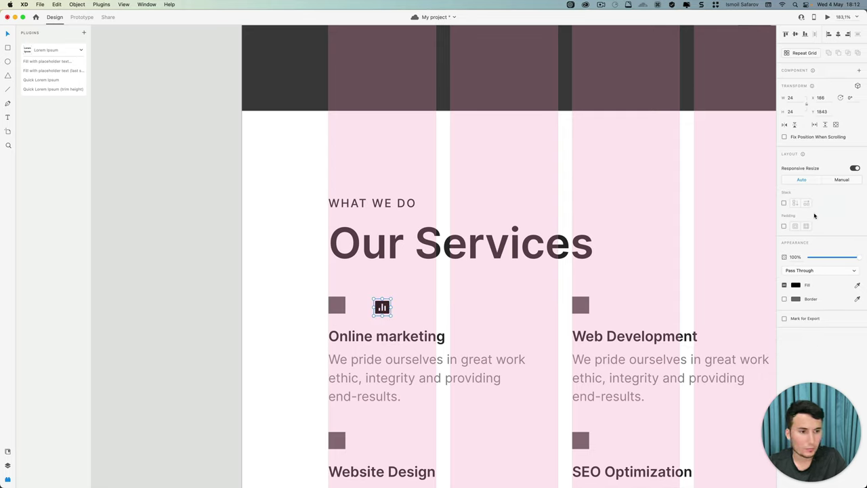
pyautogui.click(796, 285)
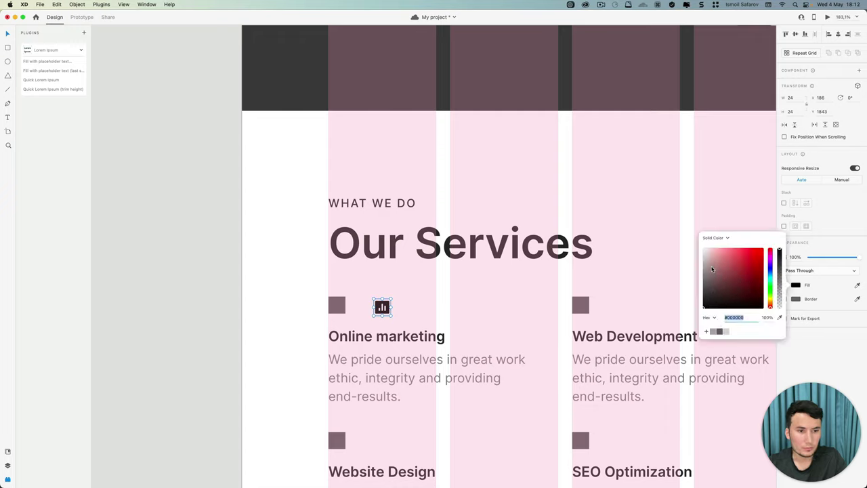
pyautogui.moveTo(714, 269); pyautogui.dragTo(601, 217)
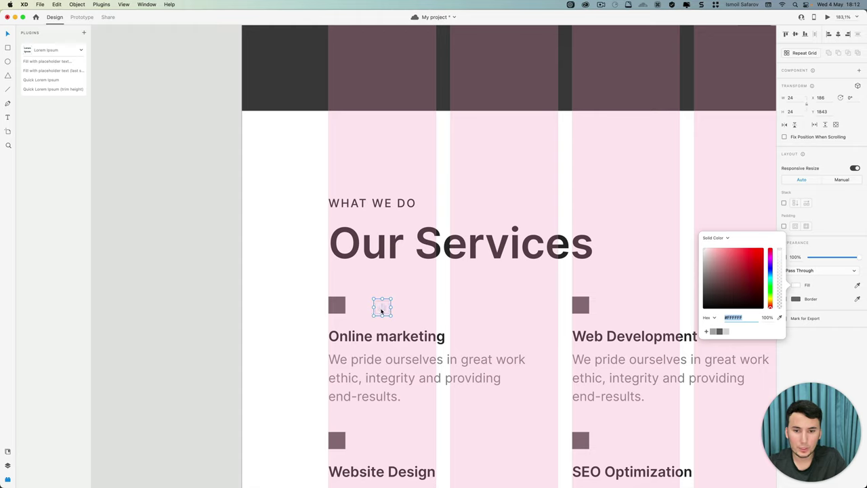
pyautogui.moveTo(382, 310); pyautogui.dragTo(287, 309)
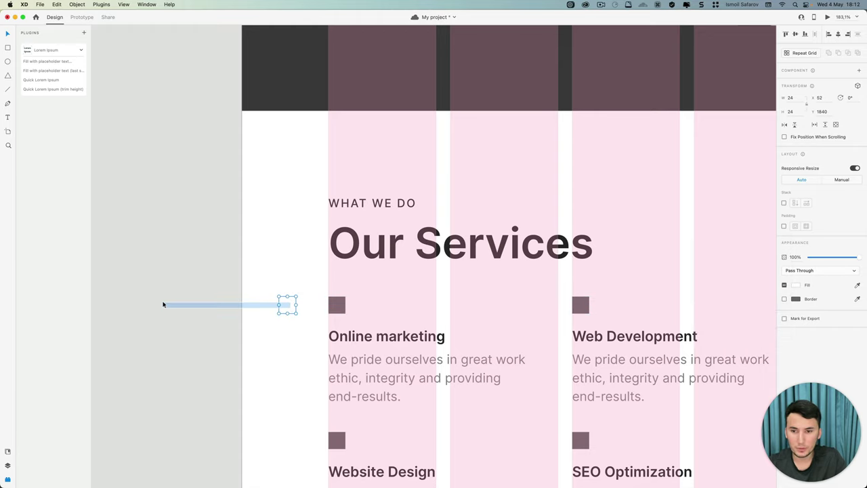
pyautogui.moveTo(291, 305); pyautogui.dragTo(182, 298)
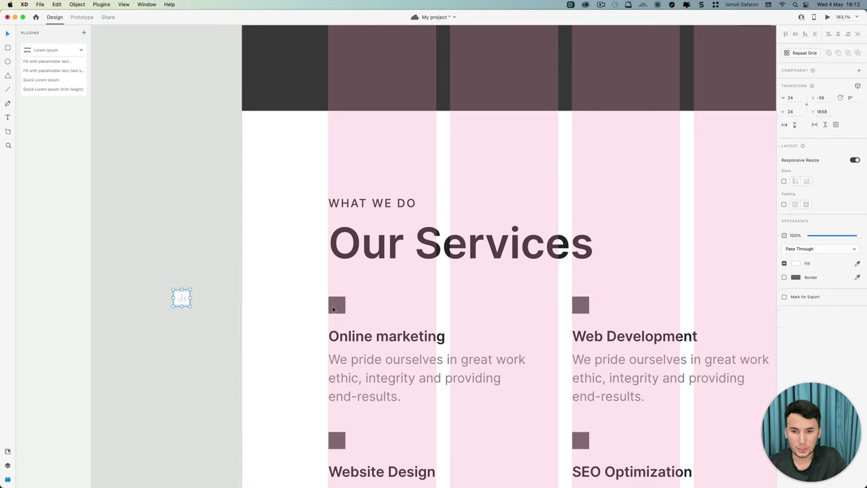
# Resize the Online marketing square to 40×40 after checking the icon's export sizes.
pyautogui.click(333, 309)
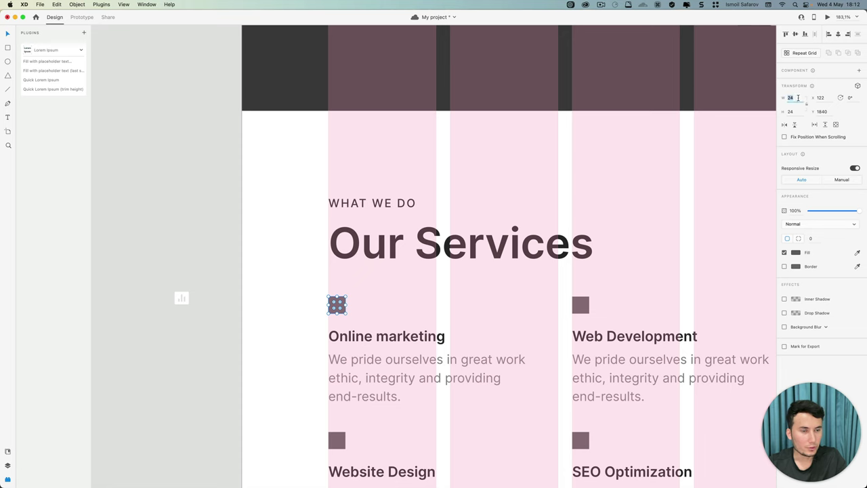
pyautogui.press('super+Tab')
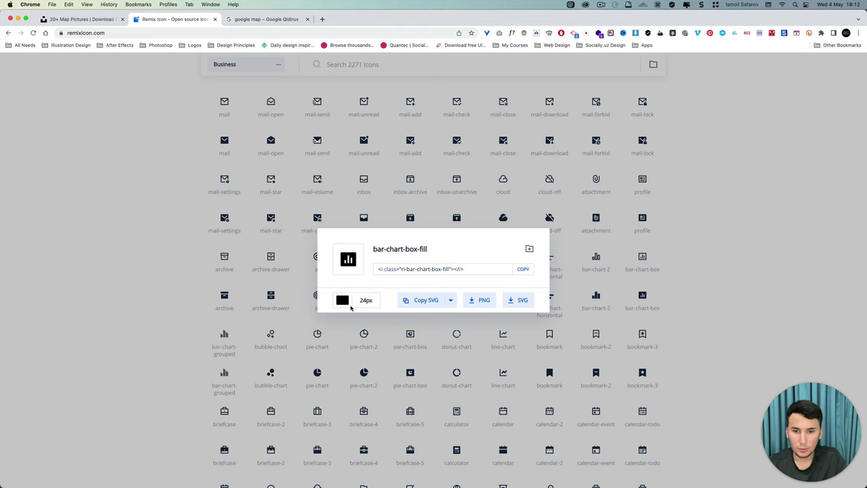
pyautogui.click(370, 300)
pyautogui.press('super+Tab')
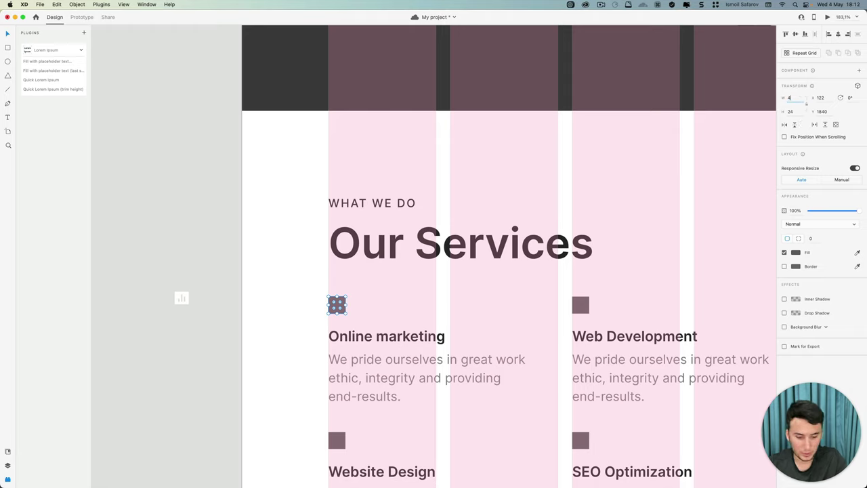
pyautogui.write('40')
pyautogui.press('Return')
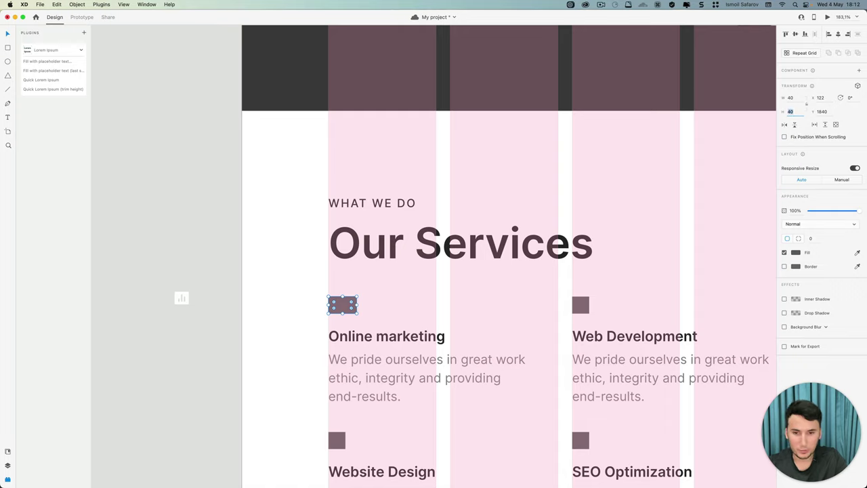
pyautogui.press('Return')
# Move the bar-chart icon onto the square and centre it vertically and horizontally.
pyautogui.click(188, 298)
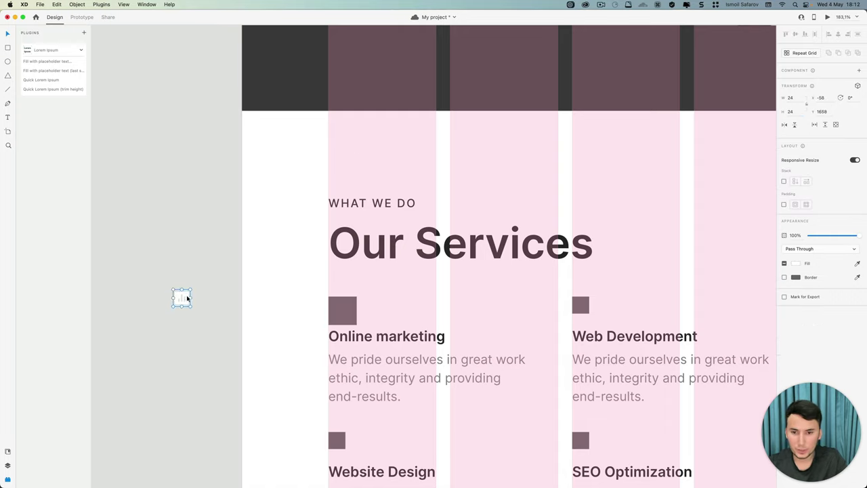
pyautogui.moveTo(187, 298); pyautogui.dragTo(348, 310)
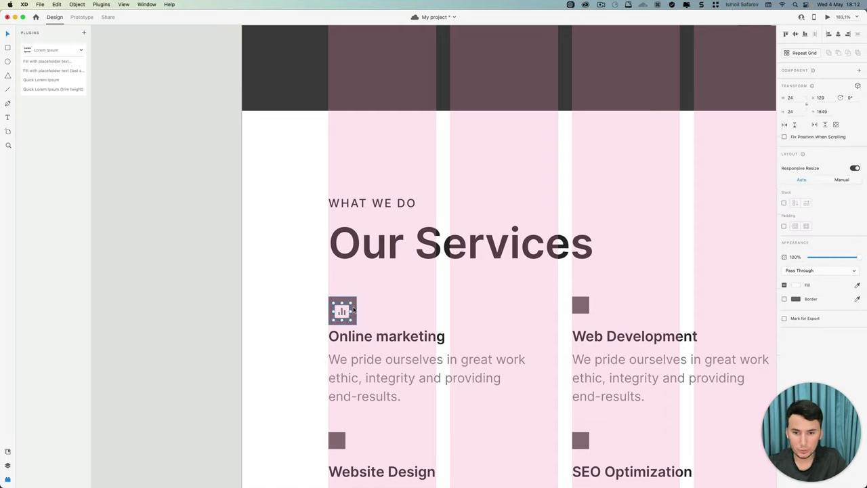
pyautogui.keyDown('shift'); pyautogui.click(356, 303); pyautogui.keyUp('shift')
pyautogui.click(795, 34)
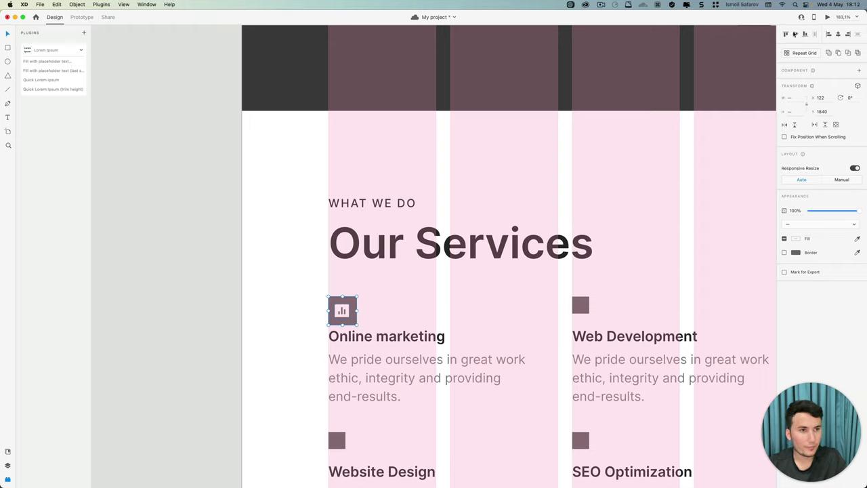
pyautogui.click(837, 34)
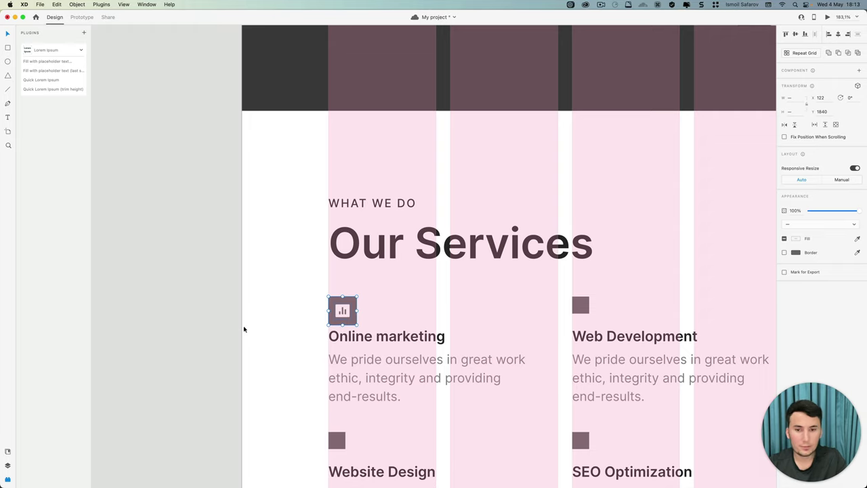
# Switch back to the Remix Icon website.
pyautogui.press('super+Tab')
# Close the bar-chart-box-fill popup, preview bar-chart-2, and open the bubble-chart icon.
pyautogui.click(267, 288)
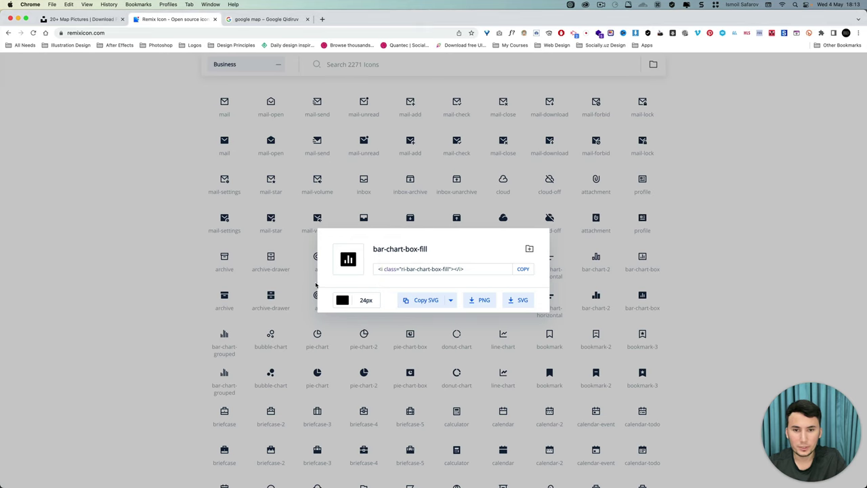
pyautogui.click(316, 286)
pyautogui.click(596, 260)
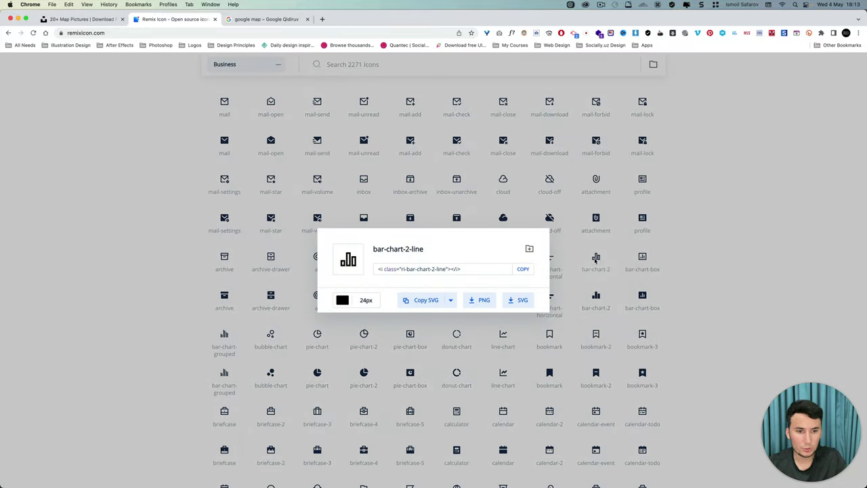
pyautogui.click(584, 269)
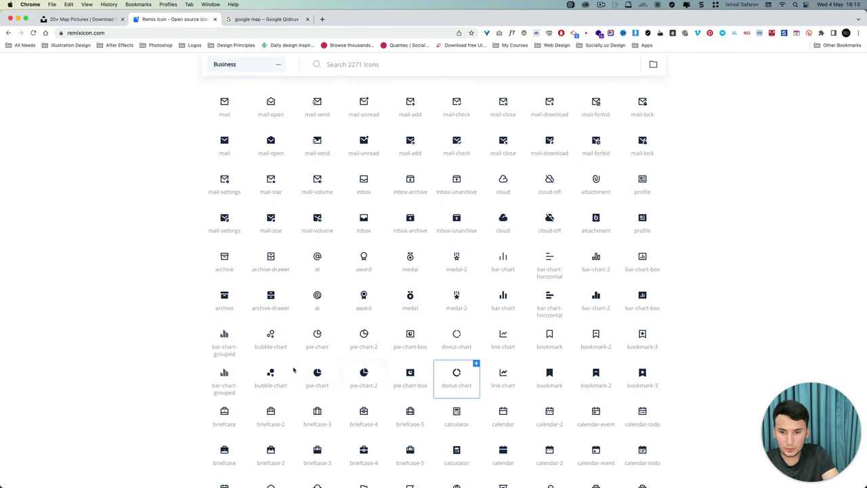
pyautogui.click(272, 334)
# Delete the bar-chart icon from the Online marketing square and paste the bubble-chart icon.
pyautogui.press('super+Tab')
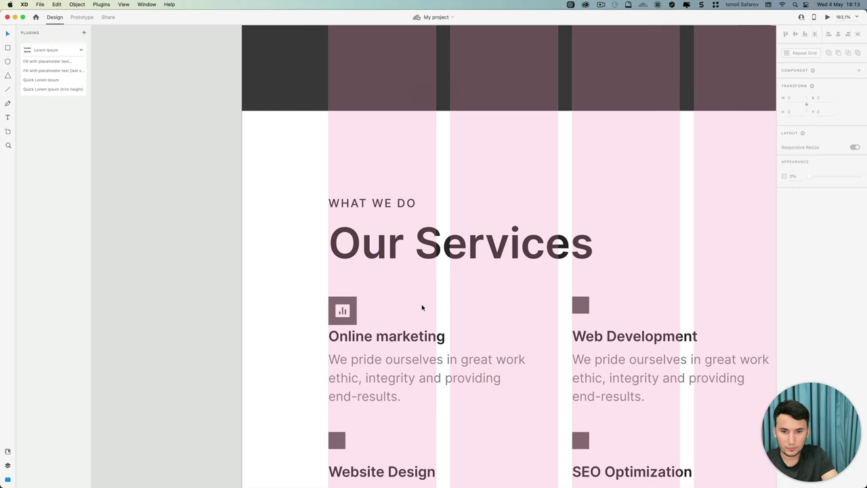
pyautogui.click(342, 310)
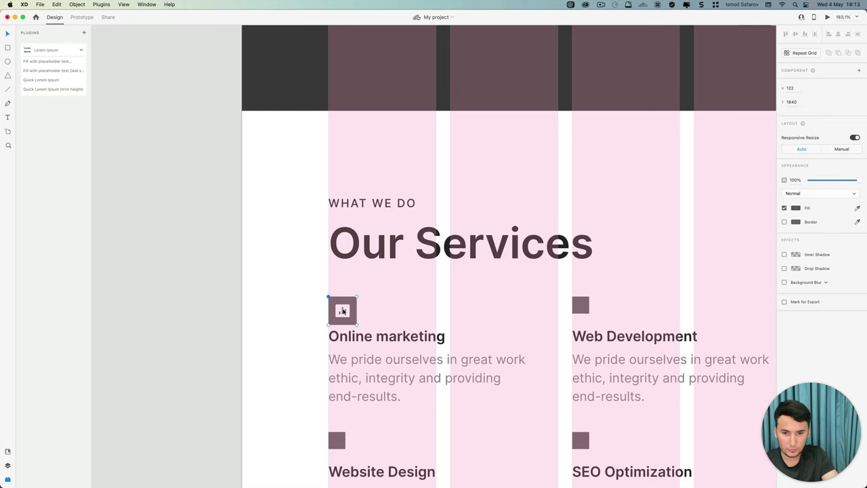
pyautogui.press('super+v')
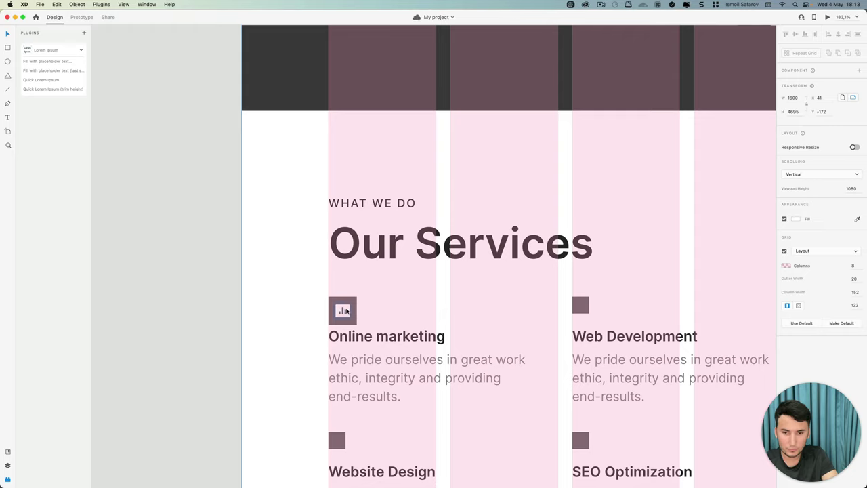
pyautogui.press('Delete')
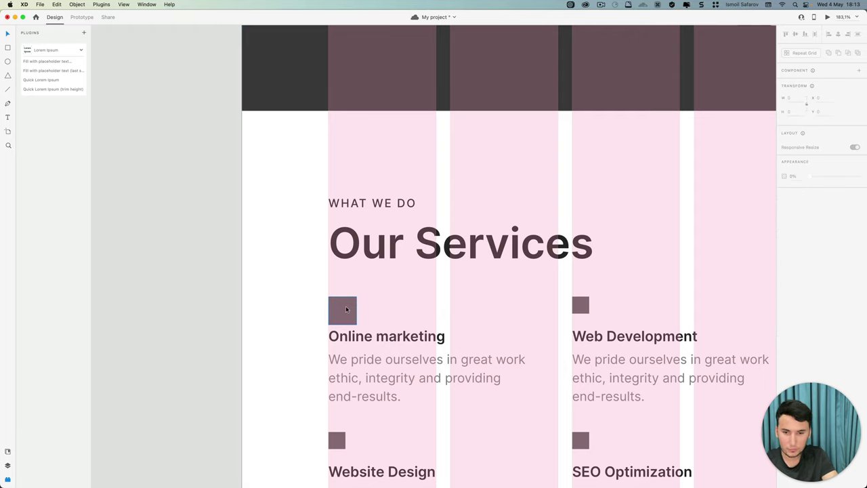
pyautogui.click(346, 309)
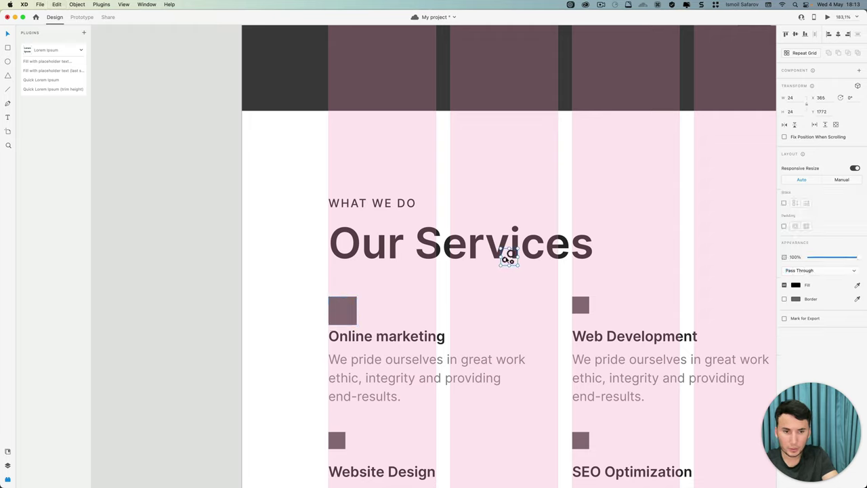
pyautogui.press('super+v')
# Centre the bubble-chart icon on the 40×40 square and change its fill to white.
pyautogui.moveTo(445, 281); pyautogui.dragTo(353, 306)
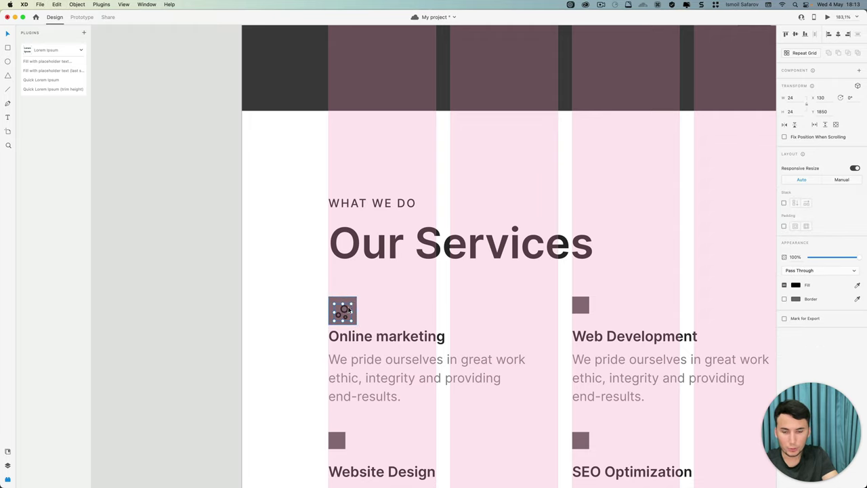
pyautogui.keyDown('shift'); pyautogui.click(355, 300); pyautogui.keyUp('shift')
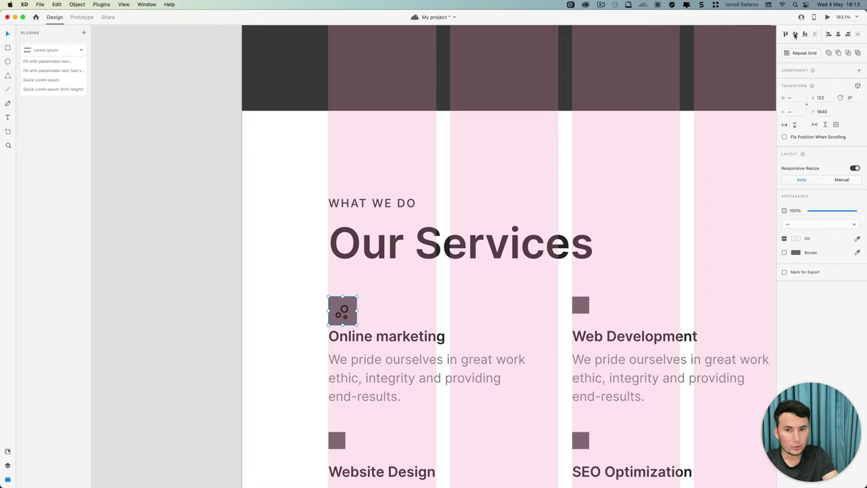
pyautogui.click(795, 35)
pyautogui.click(613, 303)
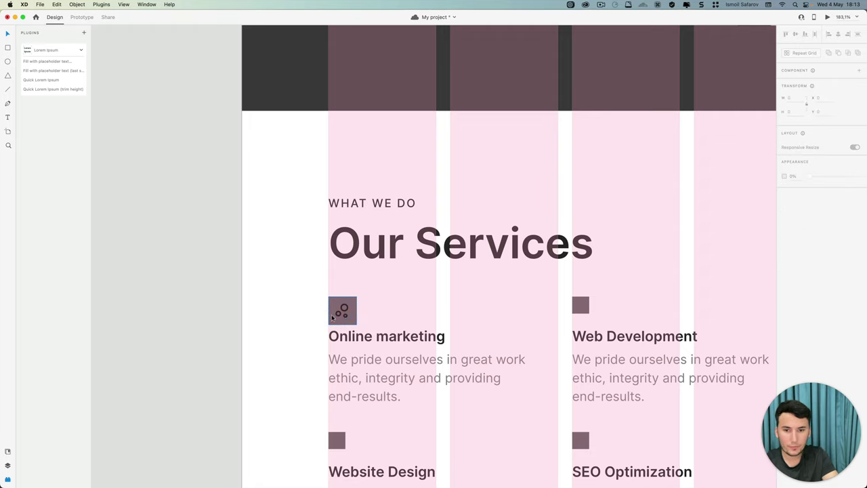
pyautogui.click(343, 312)
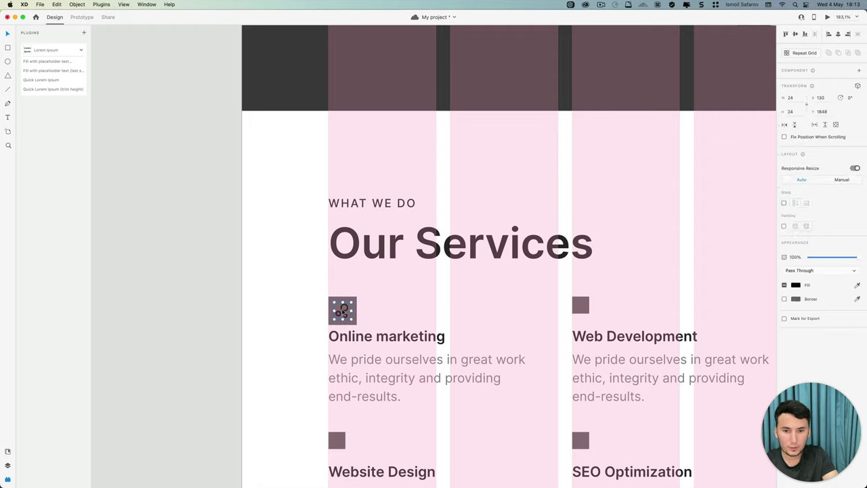
pyautogui.click(797, 284)
pyautogui.moveTo(739, 288); pyautogui.dragTo(673, 248)
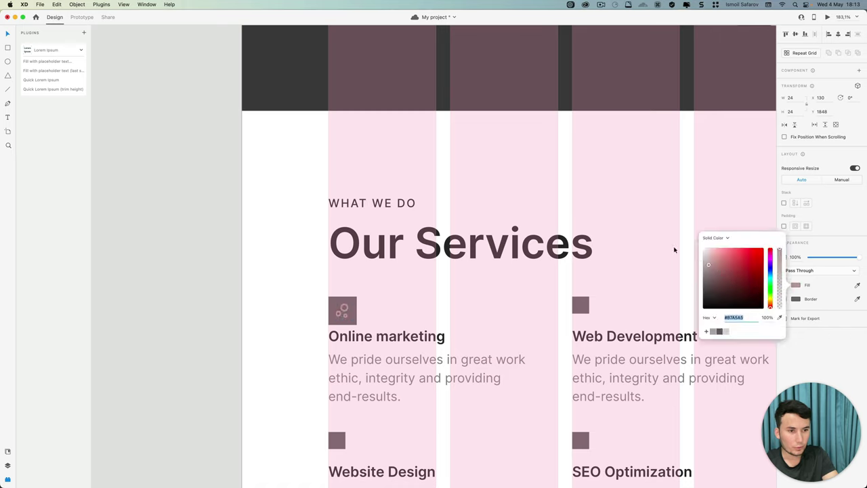
pyautogui.click(356, 303)
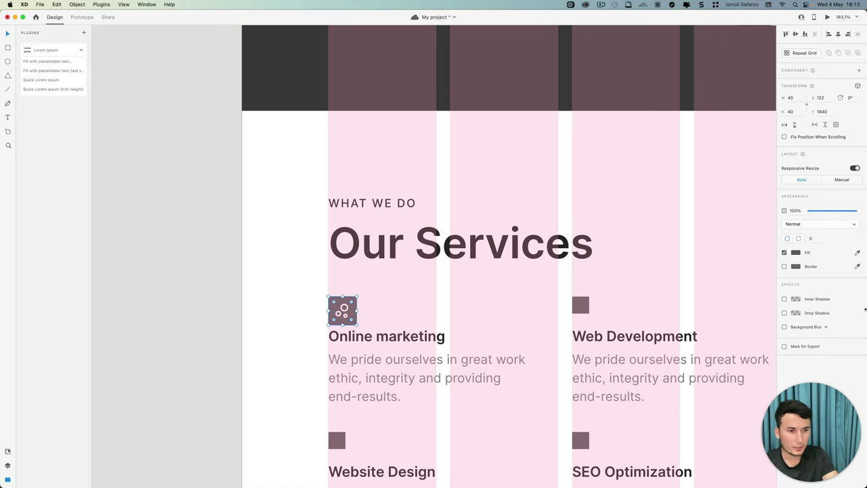
# Eyedrop the #6357FF purple from the large purple block into the square's fill.
pyautogui.click(795, 253)
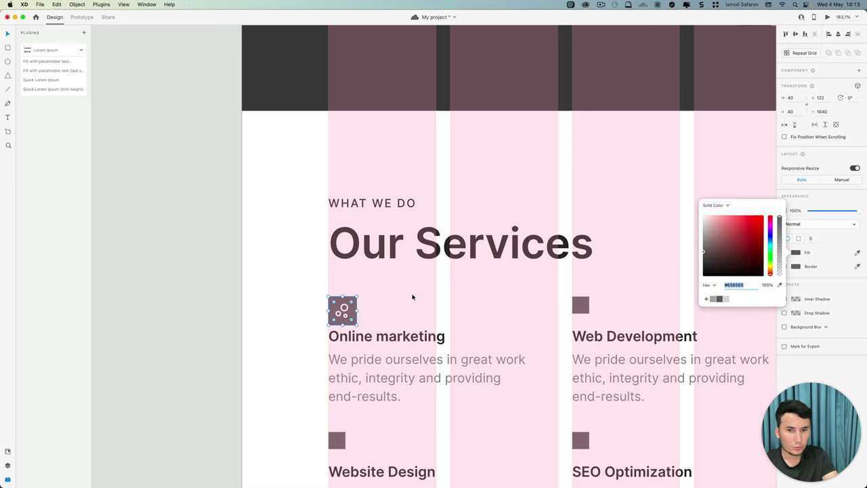
pyautogui.scroll(-2, 413, 296)
pyautogui.scroll(-3, 411, 297)
pyautogui.scroll(-3, 410, 297)
pyautogui.hscroll(5, 508, 296)
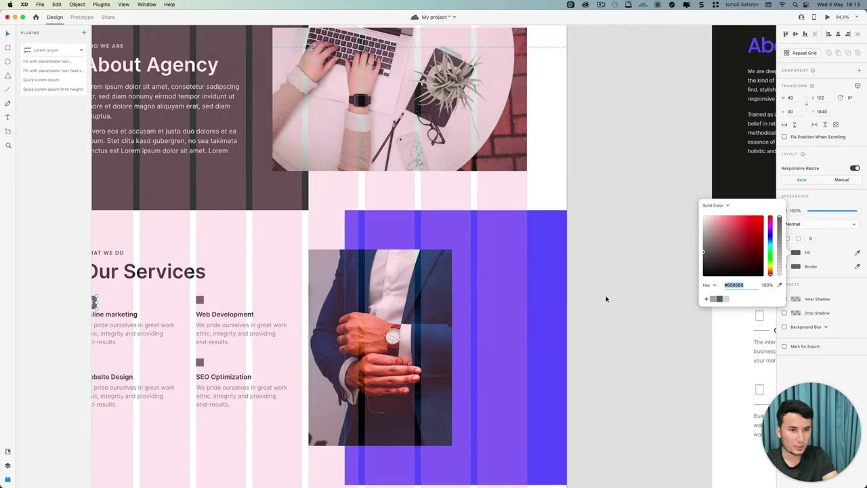
pyautogui.click(779, 285)
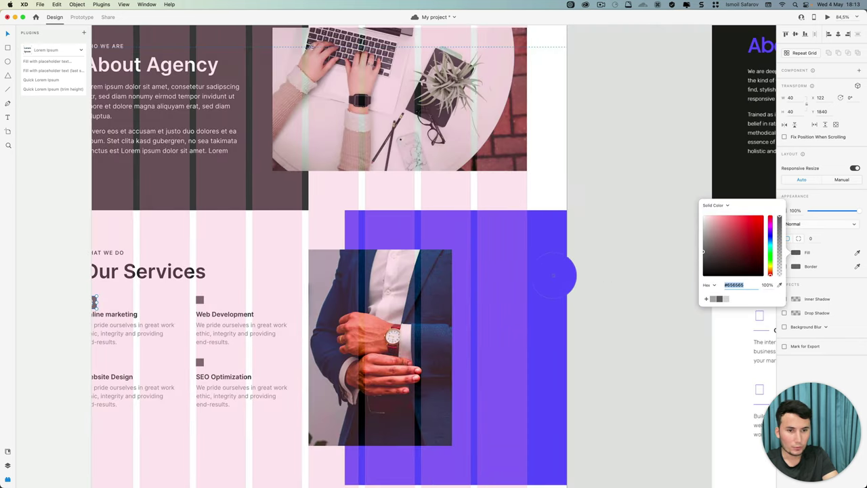
pyautogui.click(558, 274)
pyautogui.hscroll(-5, 553, 275)
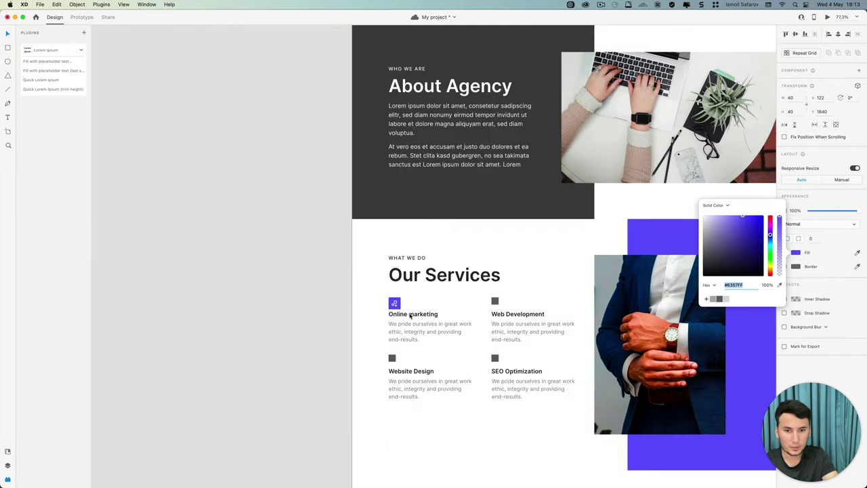
pyautogui.scroll(4, 419, 318)
pyautogui.scroll(2, 354, 326)
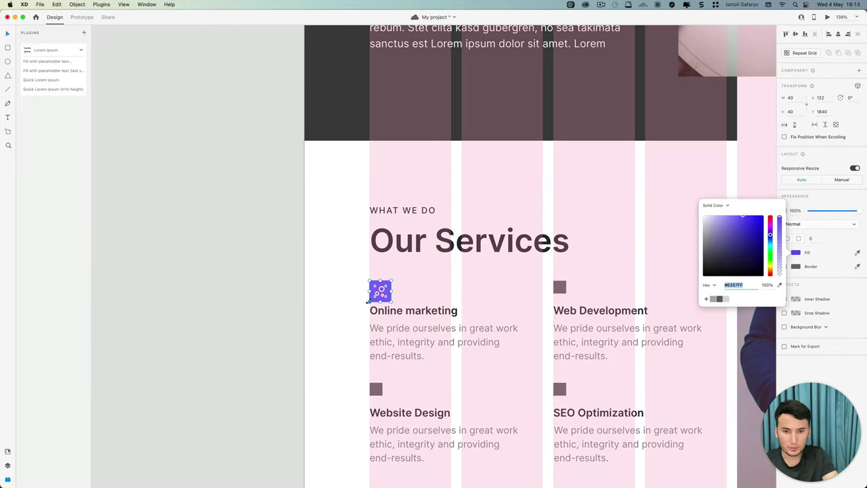
# Deselect, then select the purple icon square and the Online marketing text group.
pyautogui.moveTo(347, 304); pyautogui.dragTo(363, 286)
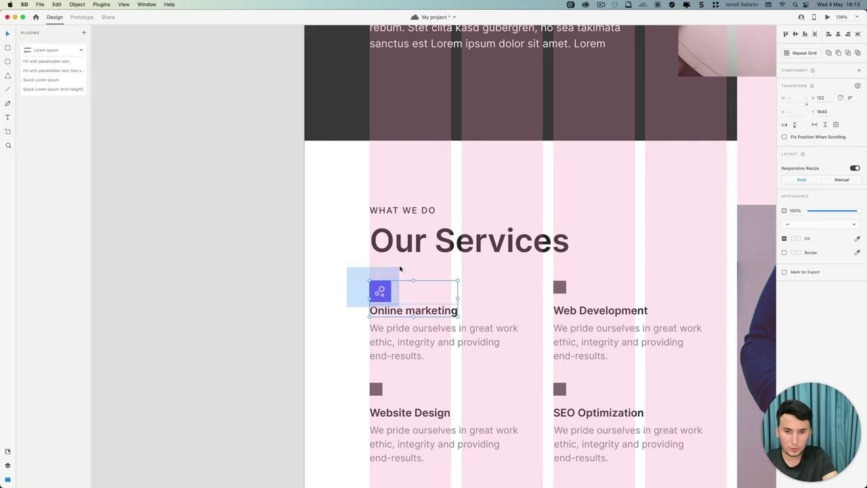
pyautogui.click(373, 291)
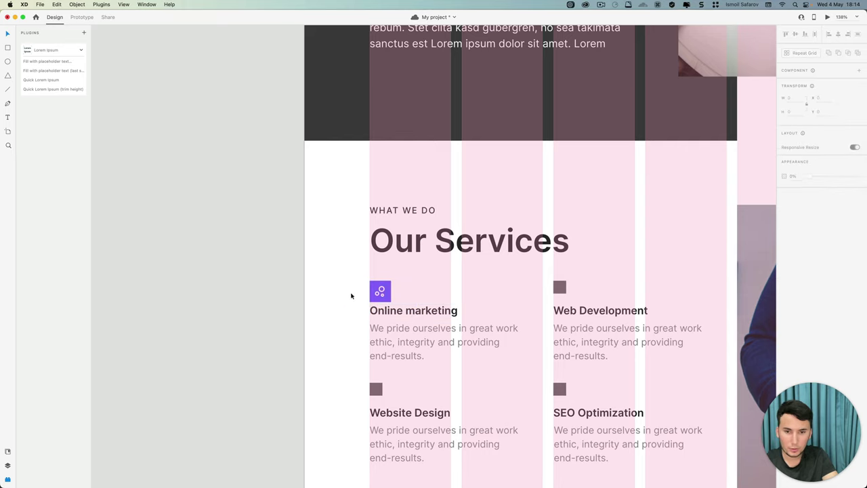
pyautogui.moveTo(349, 301); pyautogui.dragTo(397, 277)
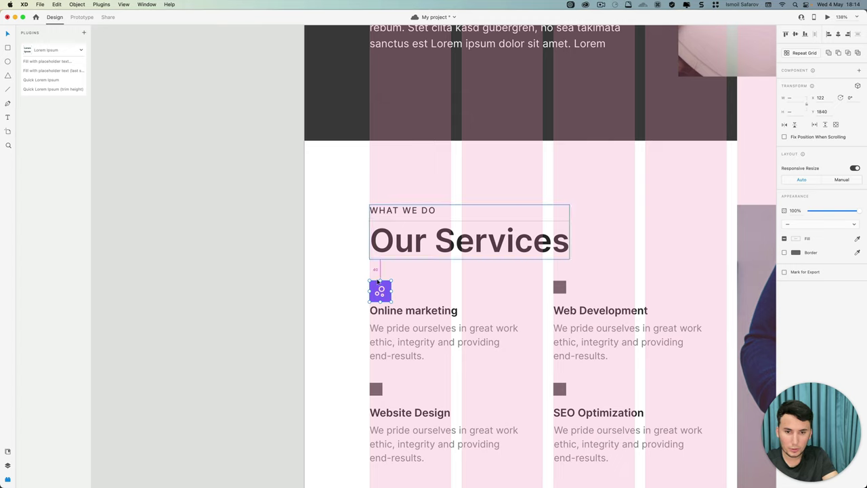
pyautogui.click(383, 313)
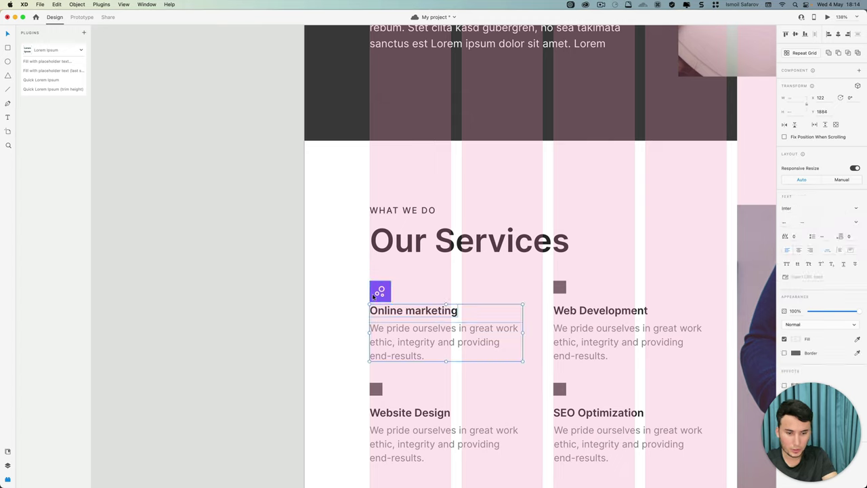
# Nudge the Online marketing text down three steps below its icon.
pyautogui.press('Down')
pyautogui.press('Down')
pyautogui.press('Down')
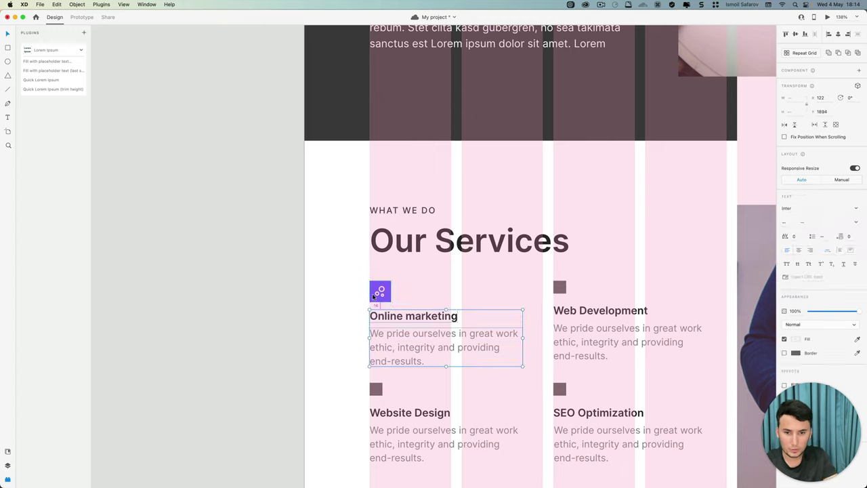
pyautogui.press('Down')
pyautogui.press('Down')
pyautogui.press('Down')
pyautogui.press('Down')
pyautogui.press('Down')
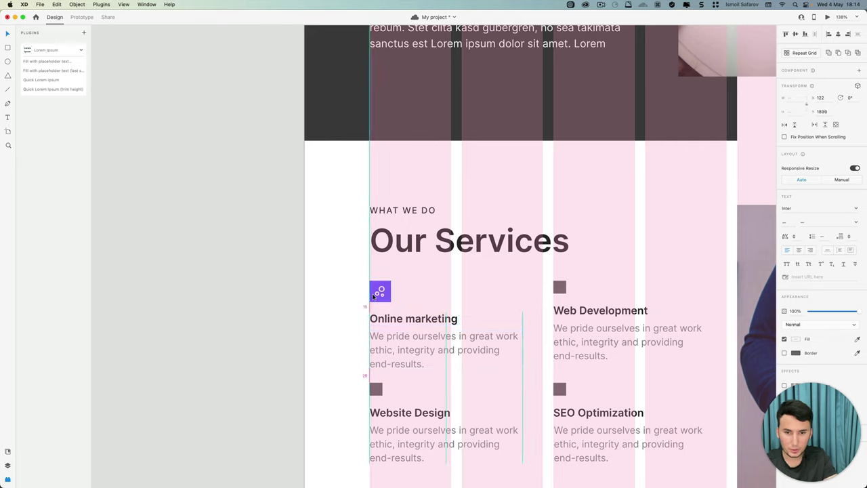
pyautogui.press('Down')
pyautogui.click(572, 312)
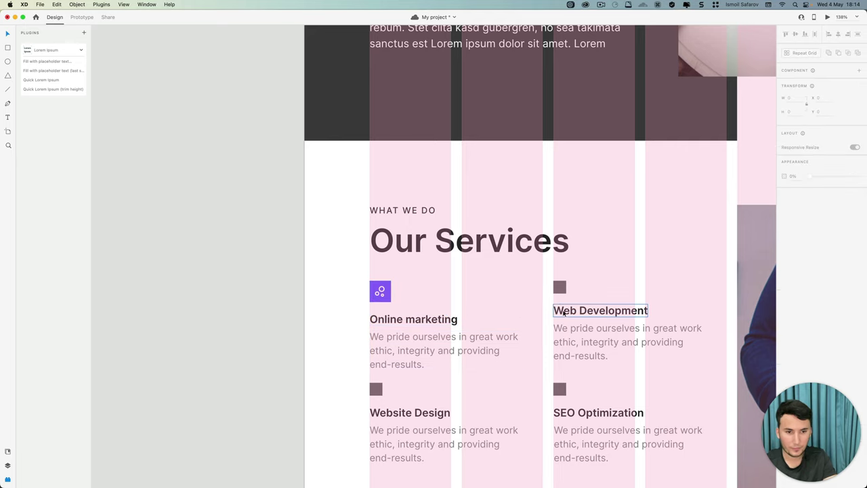
pyautogui.click(341, 323)
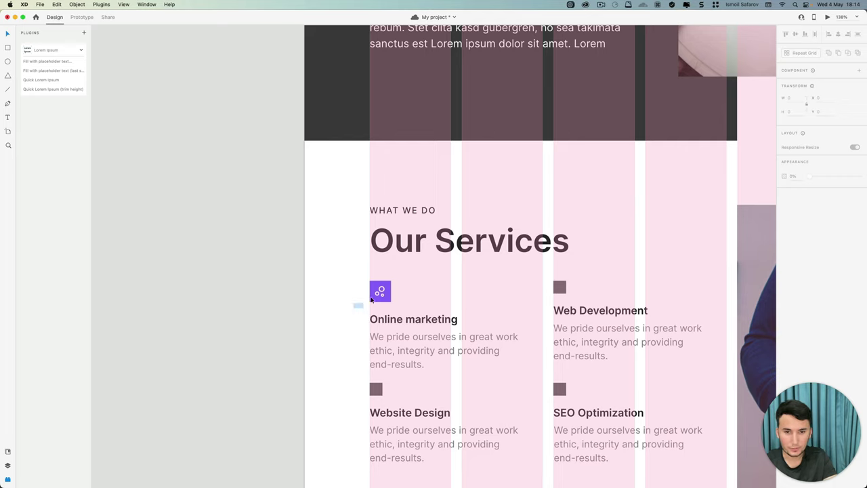
# Duplicate the purple bubble-chart icon square above Web Development.
pyautogui.moveTo(354, 308); pyautogui.dragTo(396, 279)
pyautogui.press('super+c')
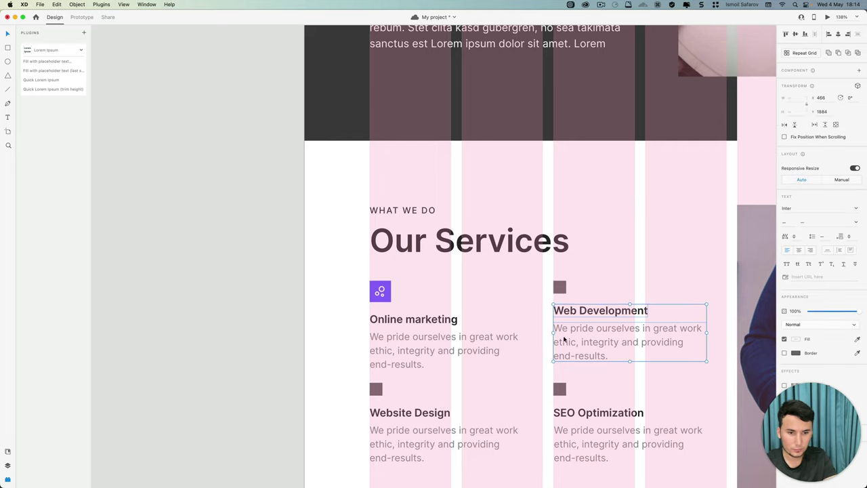
pyautogui.click(560, 287)
pyautogui.press('super+v')
pyautogui.press('Delete')
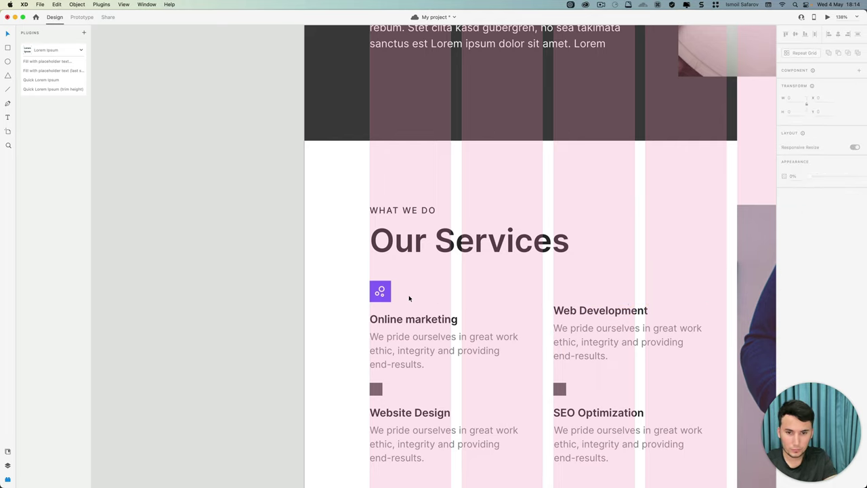
pyautogui.click(380, 292)
pyautogui.moveTo(373, 291)
pyautogui.mouseDown()
pyautogui.moveTo(549, 280)
pyautogui.moveTo(558, 293)
pyautogui.mouseUp()
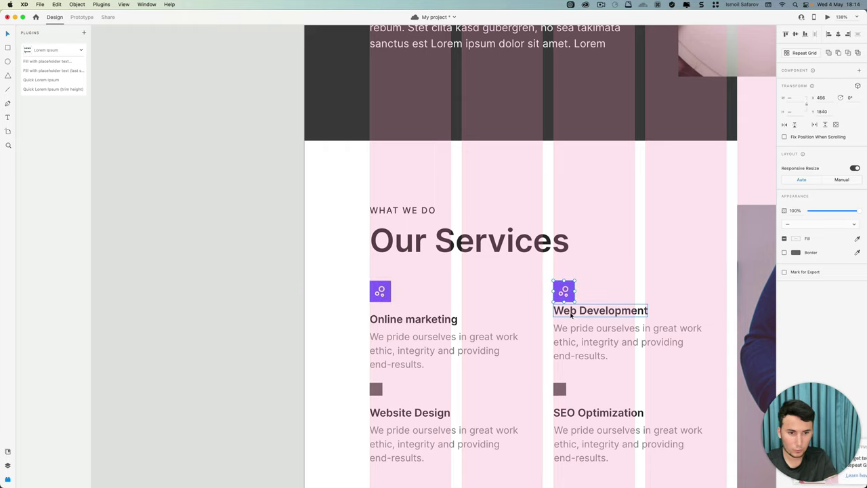
# Nudge the Web Development text down to match the Online marketing spacing.
pyautogui.click(566, 306)
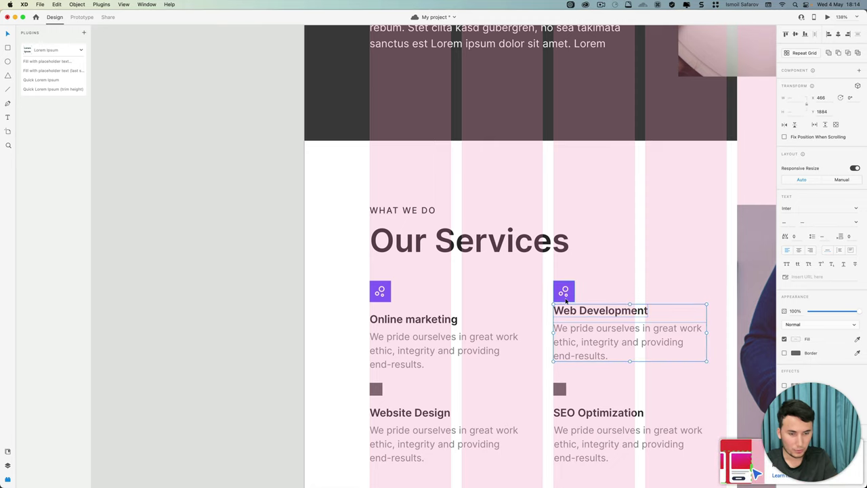
pyautogui.hotkey('shift', 'Down')
pyautogui.press('Down')
pyautogui.press('Down')
pyautogui.press('Down')
pyautogui.press('Down')
pyautogui.press('Down')
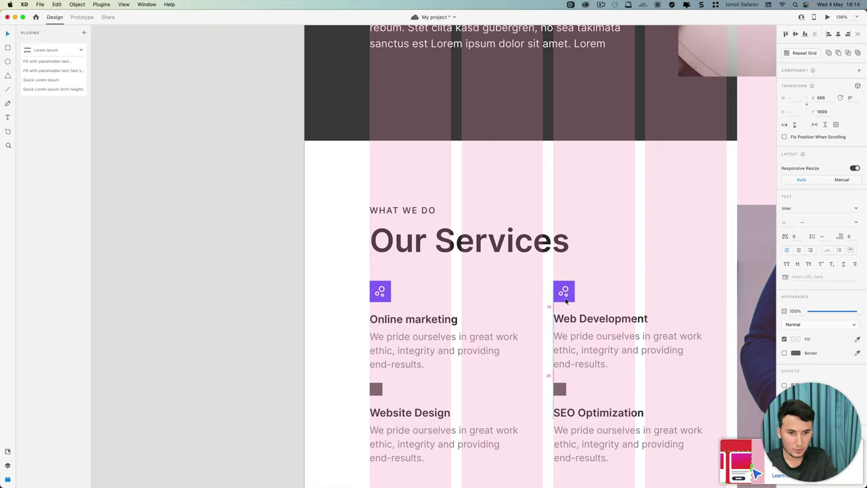
pyautogui.press('Down')
pyautogui.hscroll(2, 234, 323)
pyautogui.hscroll(3, 265, 330)
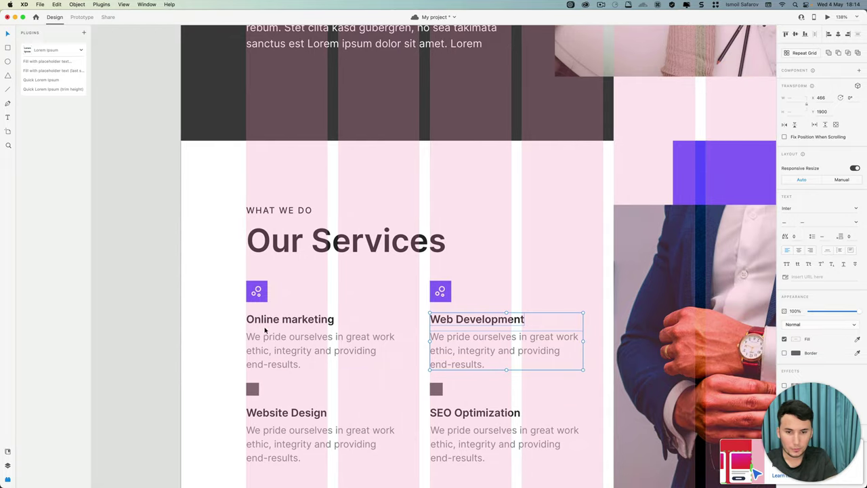
# Search Remix Icon for 'code', browse the results, then clear the search.
pyautogui.press('super+Tab')
pyautogui.click(291, 270)
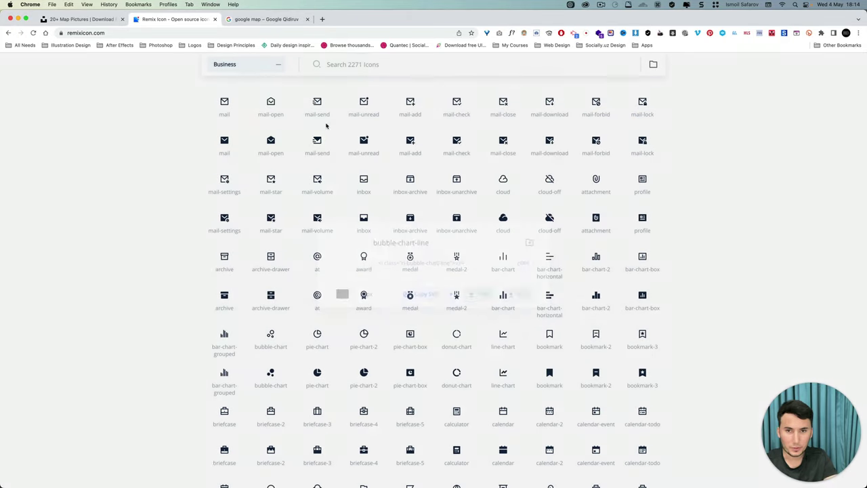
pyautogui.click(332, 65)
pyautogui.write('code')
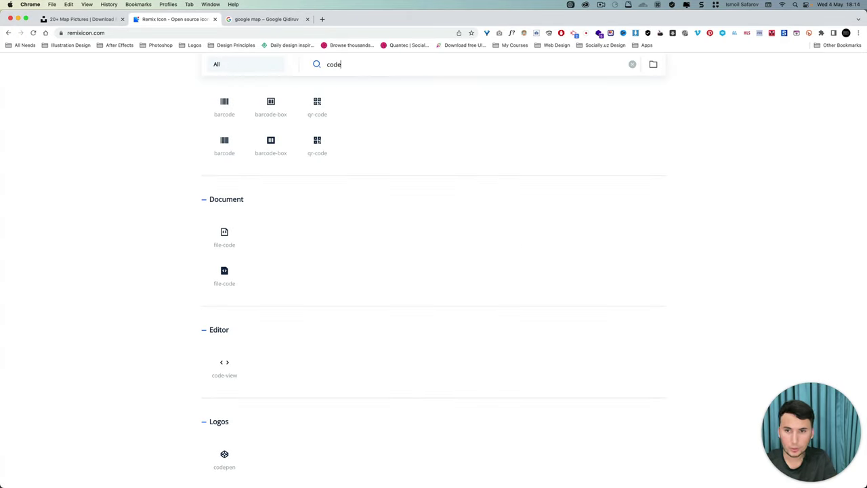
pyautogui.scroll(-2, 270, 224)
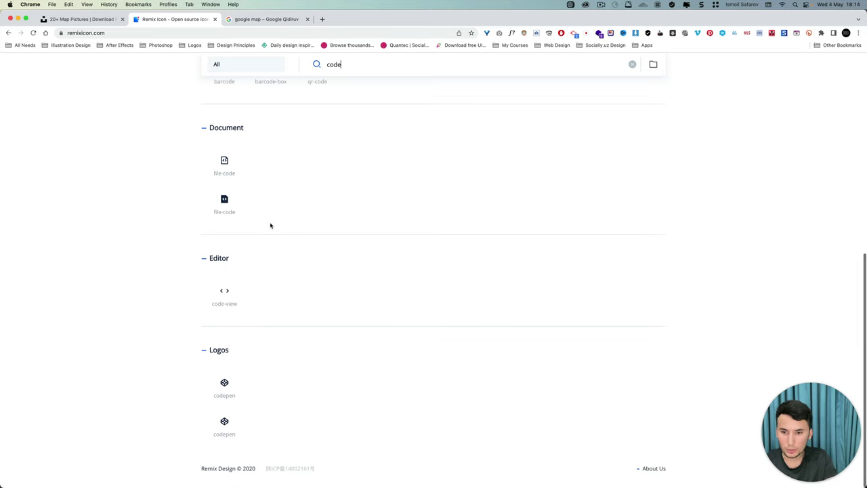
pyautogui.scroll(5, 264, 144)
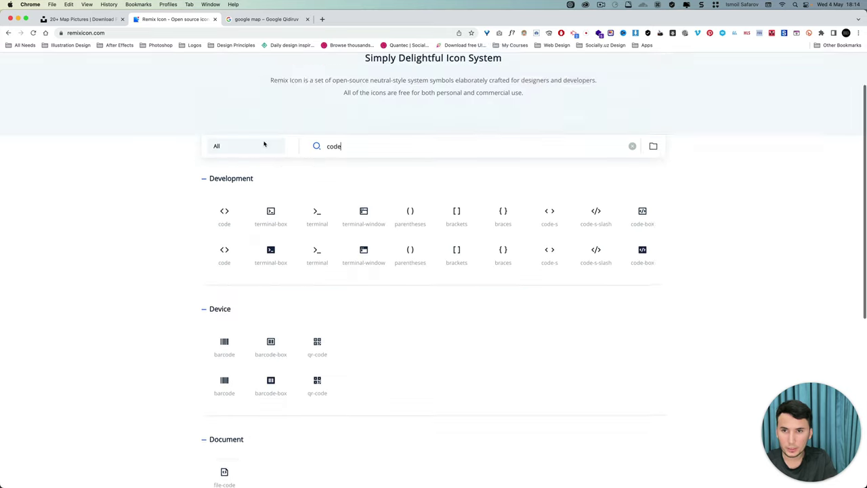
pyautogui.scroll(2, 264, 144)
pyautogui.press('super+a')
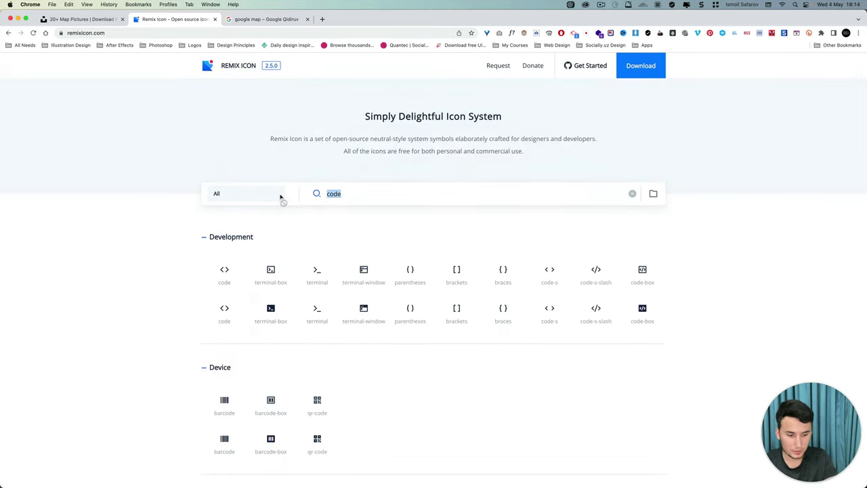
pyautogui.press('BackSpace')
# Show the Development category, copy code-s-slash as SVG, and select the Web Development square.
pyautogui.click(278, 196)
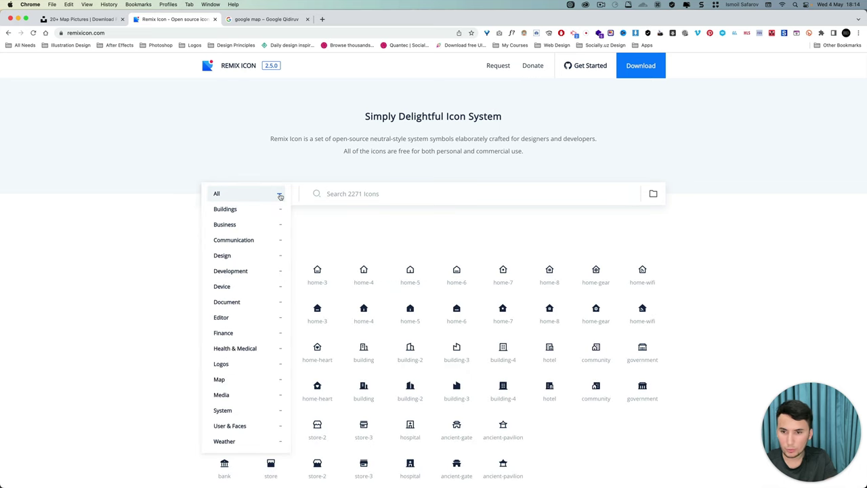
pyautogui.click(244, 271)
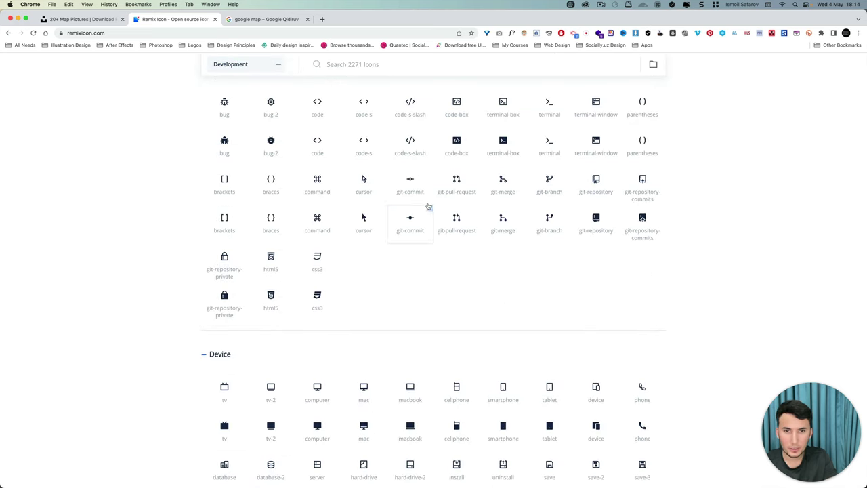
pyautogui.click(409, 108)
pyautogui.click(418, 300)
pyautogui.press('super+Tab')
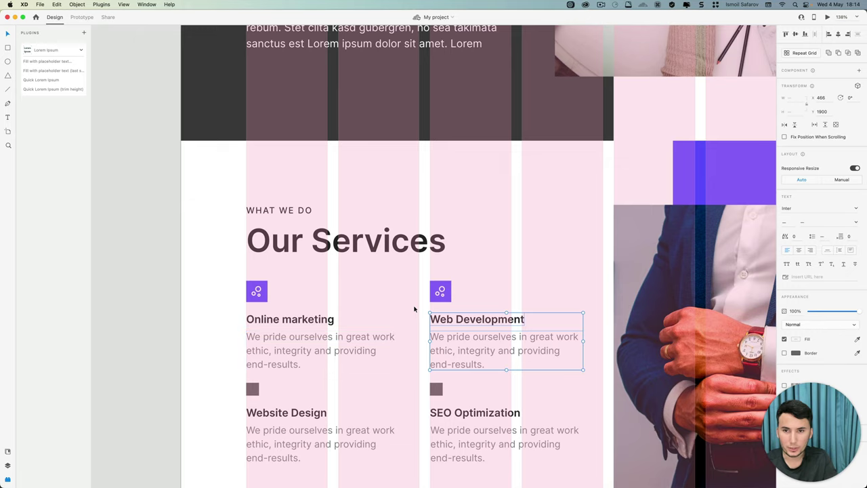
pyautogui.press('super+Tab')
pyautogui.click(242, 208)
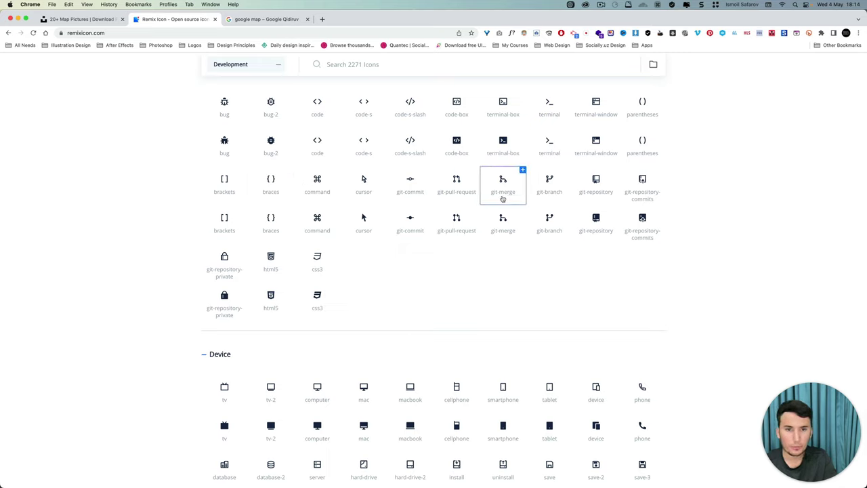
pyautogui.press('super+Tab')
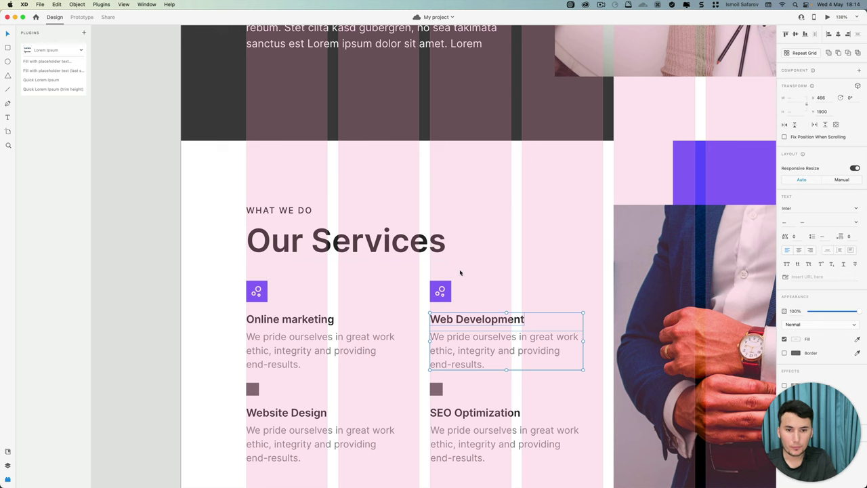
pyautogui.click(437, 296)
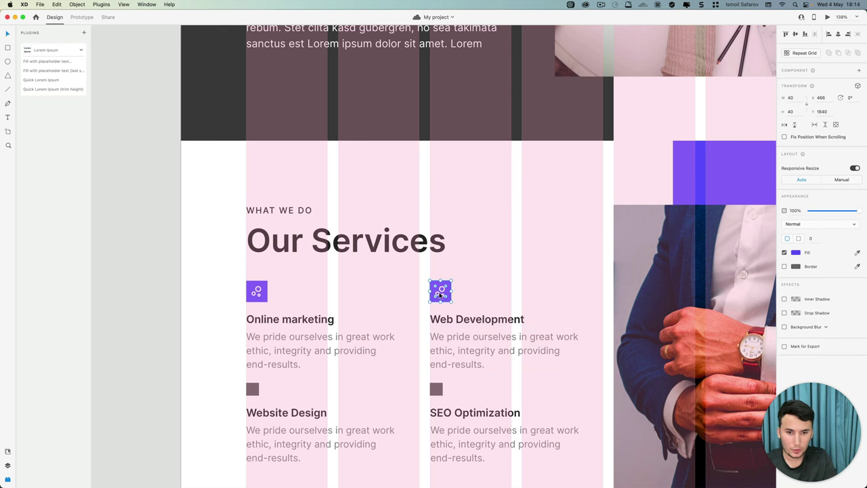
# Zoom in on the Web Development icon square after a first paste attempt.
pyautogui.press('super+v')
pyautogui.press('super+s')
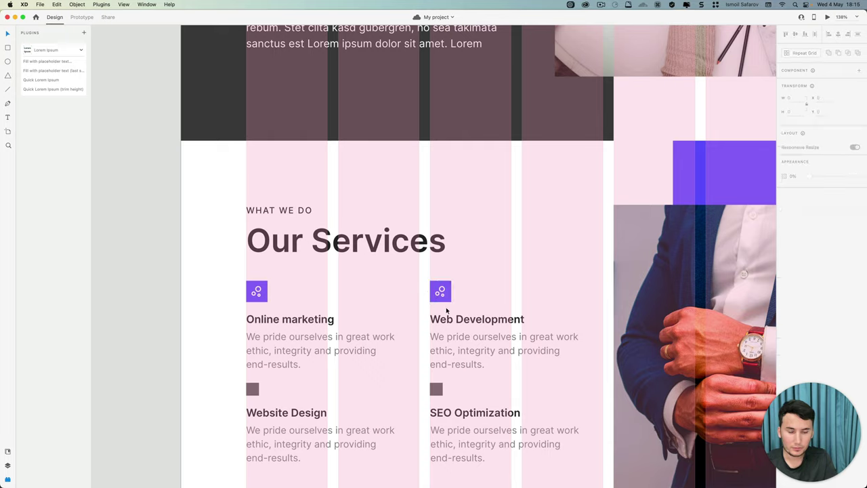
pyautogui.press('super+shift+apostrophe')
pyautogui.scroll(5, 448, 310)
pyautogui.click(438, 288)
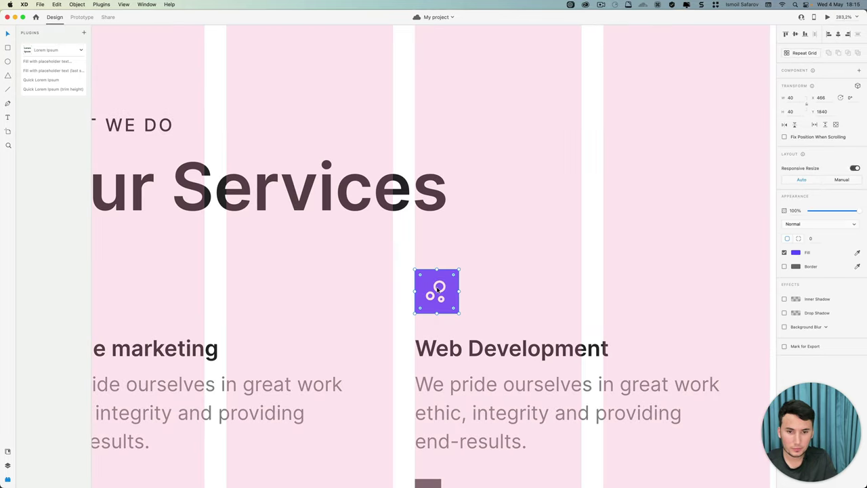
pyautogui.click(486, 298)
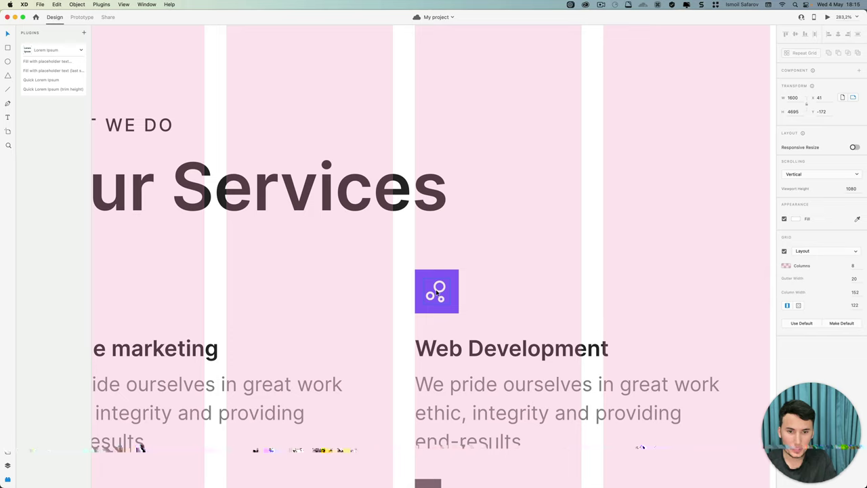
# Paste the code-s-slash icon, fill it #FFFFFF, and centre it on the purple square.
pyautogui.press('super+v')
pyautogui.click(797, 285)
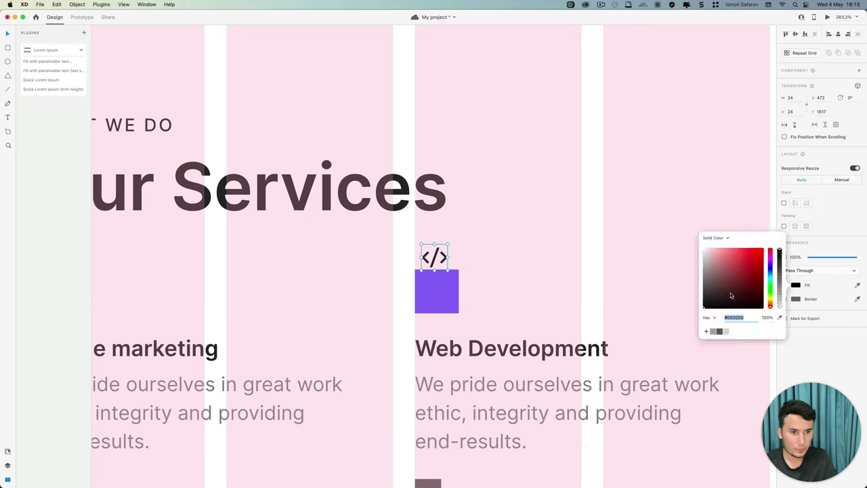
pyautogui.write('ffffff')
pyautogui.press('Return')
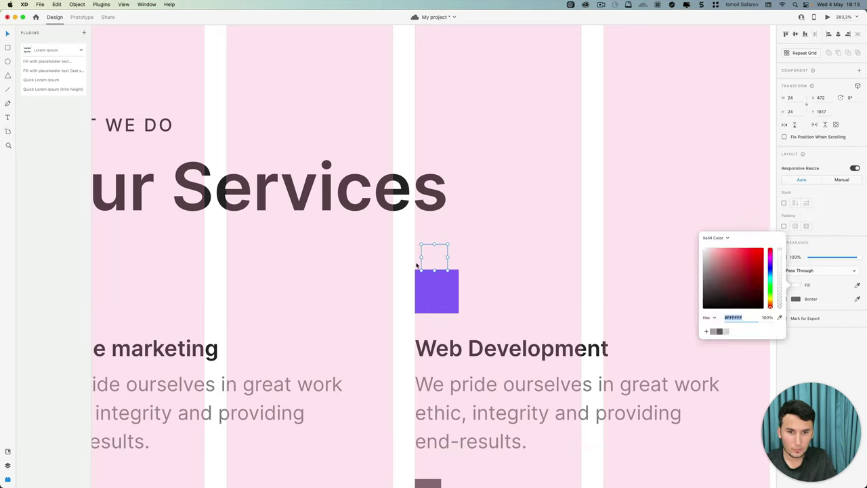
pyautogui.keyDown('shift'); pyautogui.click(435, 276); pyautogui.keyUp('shift')
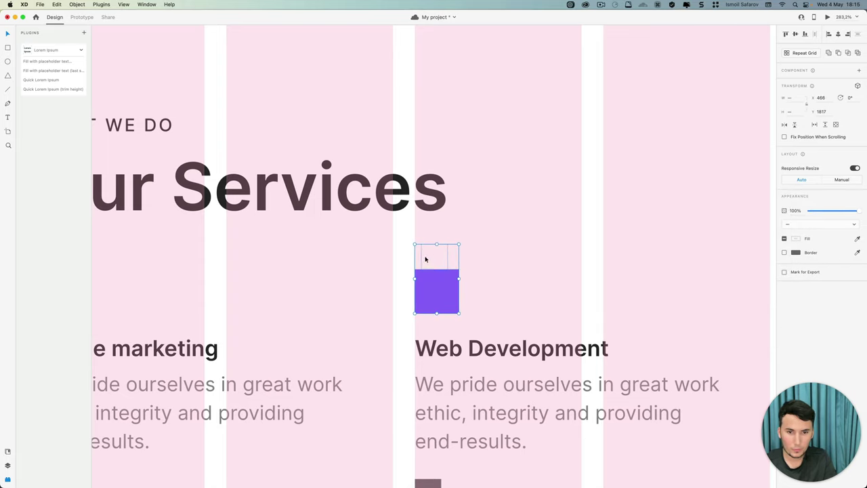
pyautogui.press('Delete')
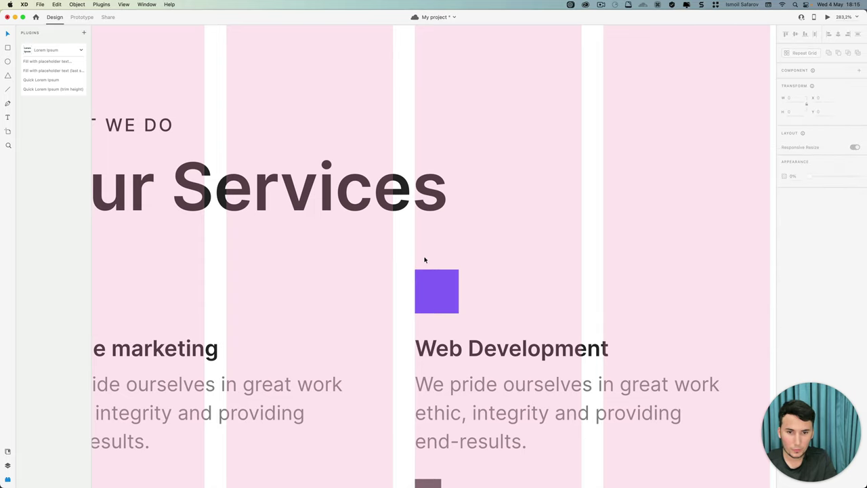
pyautogui.moveTo(425, 259); pyautogui.dragTo(426, 290)
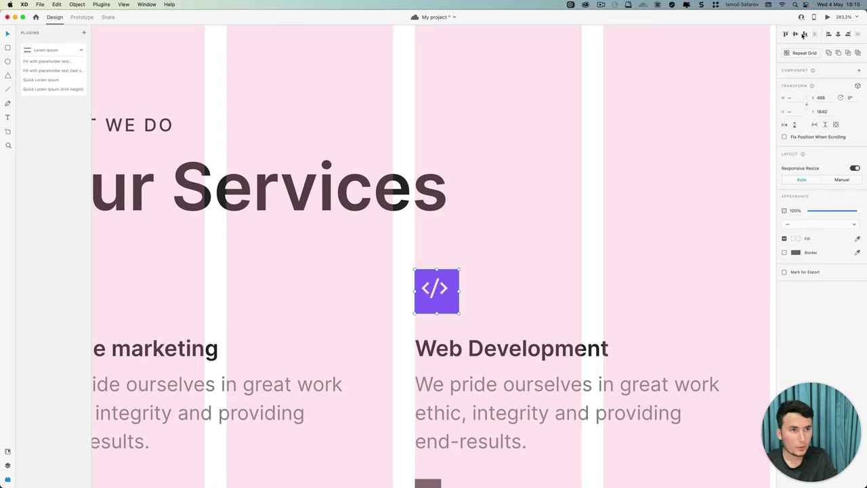
pyautogui.click(467, 225)
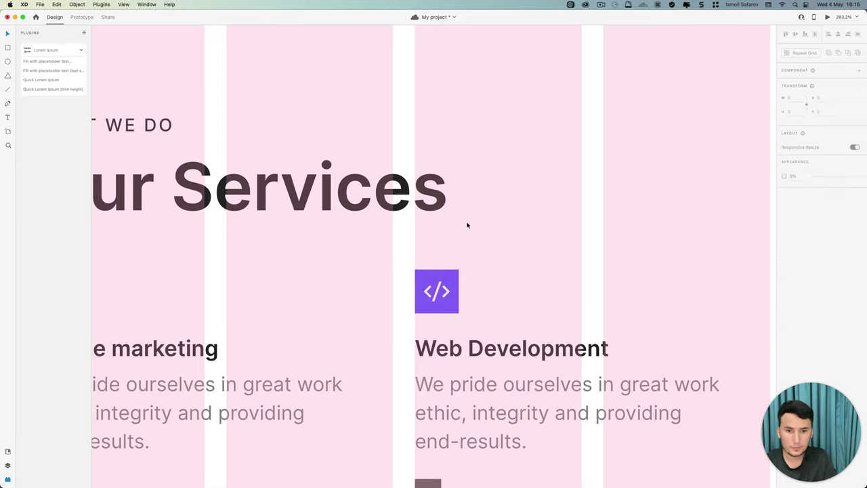
pyautogui.scroll(-5, 449, 240)
pyautogui.scroll(-2, 447, 240)
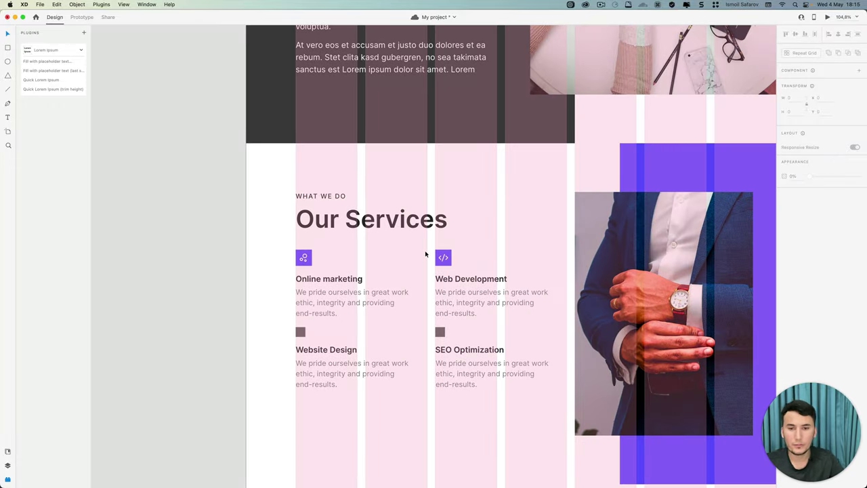
# Shift the Website Design and SEO Optimization items down and delete their grey placeholder squares.
pyautogui.moveTo(267, 408); pyautogui.dragTo(511, 323)
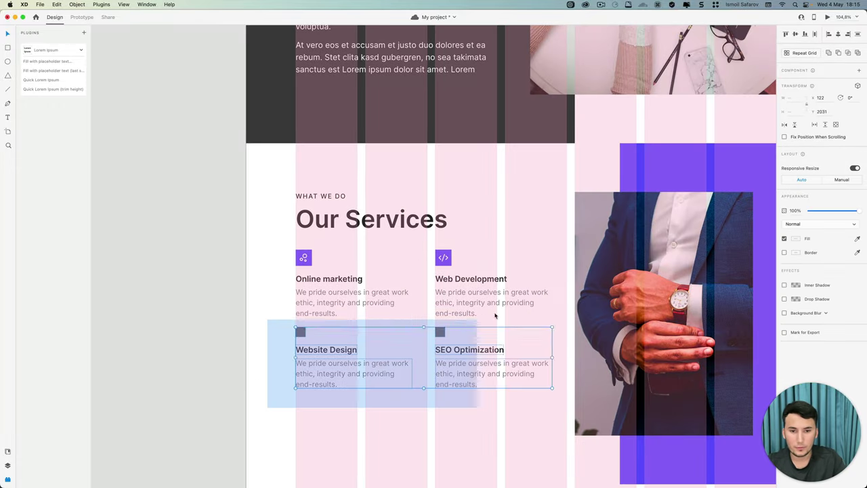
pyautogui.press('Down')
pyautogui.press('Down')
pyautogui.press('Down')
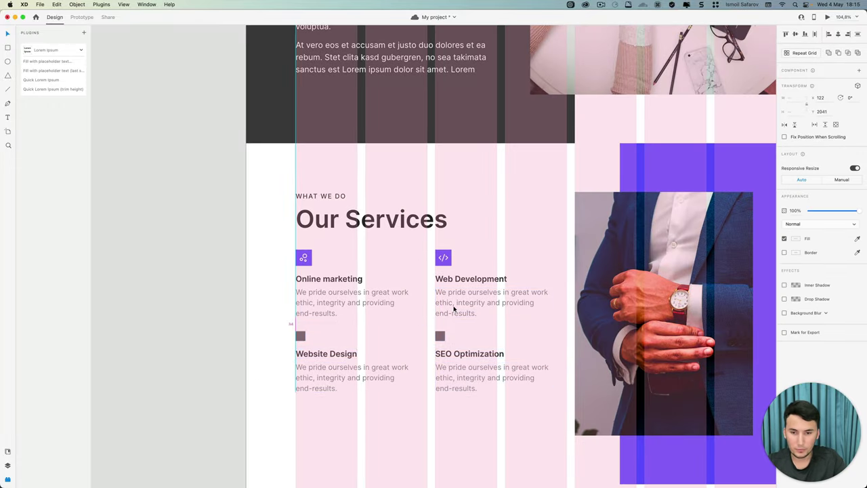
pyautogui.press('Down')
pyautogui.press('Down')
pyautogui.press('Down')
pyautogui.hotkey('shift', 'Down')
pyautogui.hotkey('shift', 'Down')
pyautogui.hotkey('shift', 'Down')
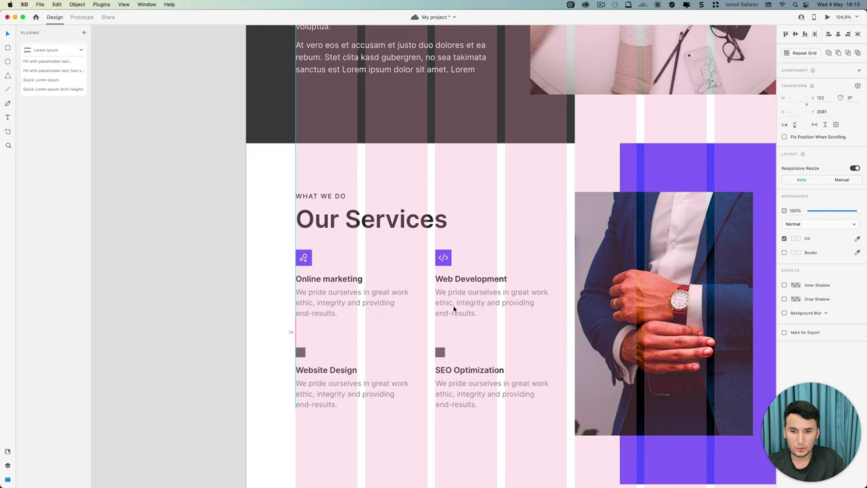
pyautogui.moveTo(279, 358); pyautogui.dragTo(478, 330)
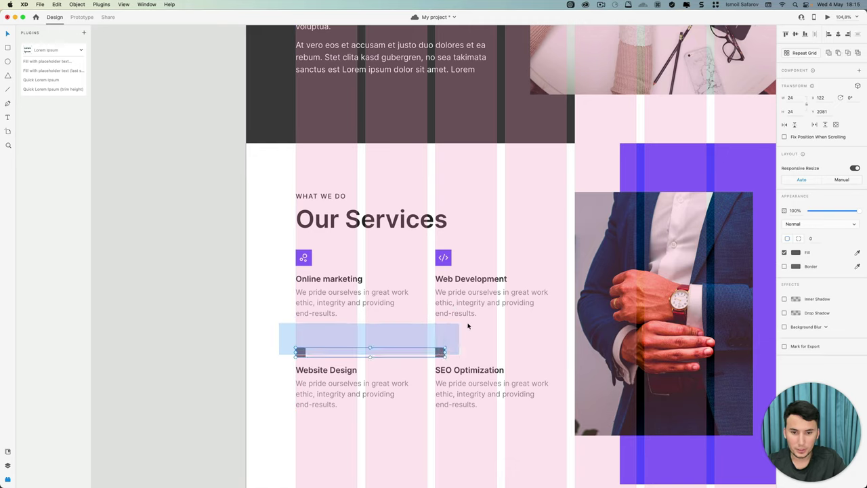
pyautogui.press('Delete')
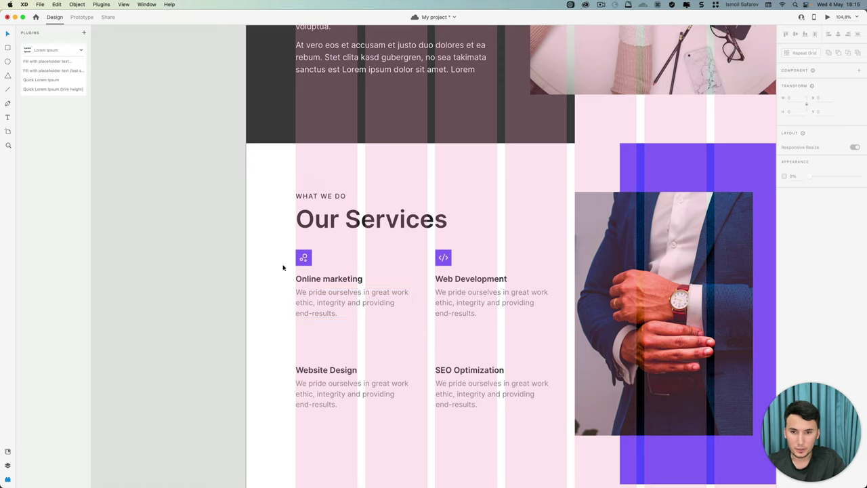
# Copy both purple icon squares down above the lower services and adjust their text spacing.
pyautogui.moveTo(285, 267); pyautogui.dragTo(491, 245)
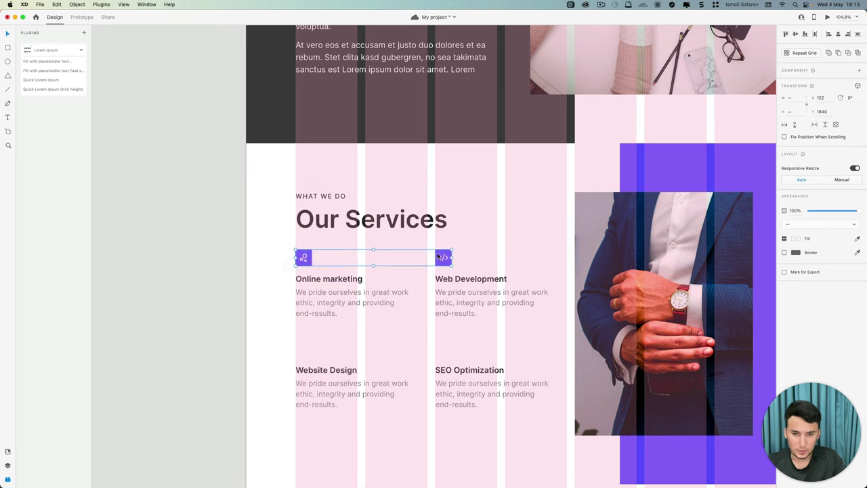
pyautogui.moveTo(441, 258); pyautogui.dragTo(442, 345)
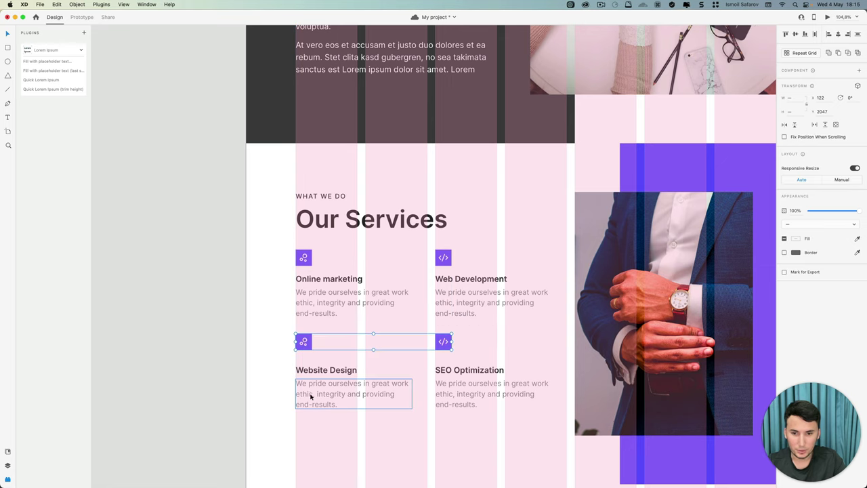
pyautogui.click(265, 421)
pyautogui.moveTo(274, 420); pyautogui.dragTo(490, 362)
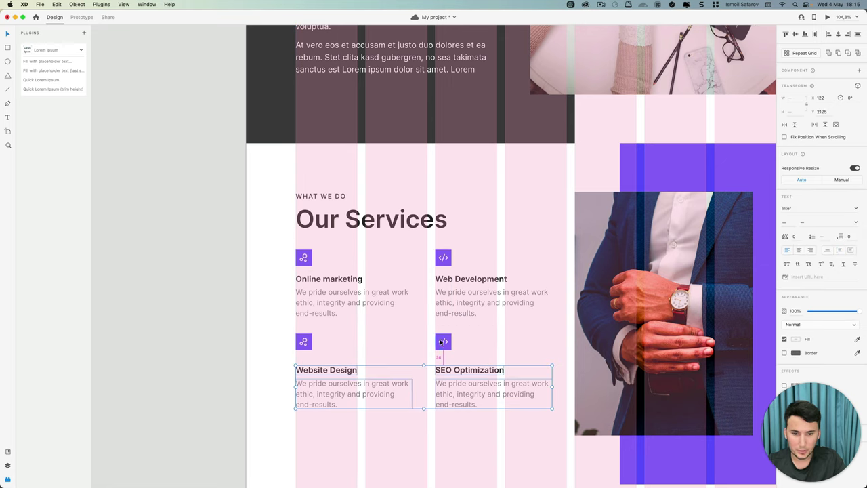
pyautogui.hotkey('shift', 'Up')
pyautogui.hotkey('shift', 'Up')
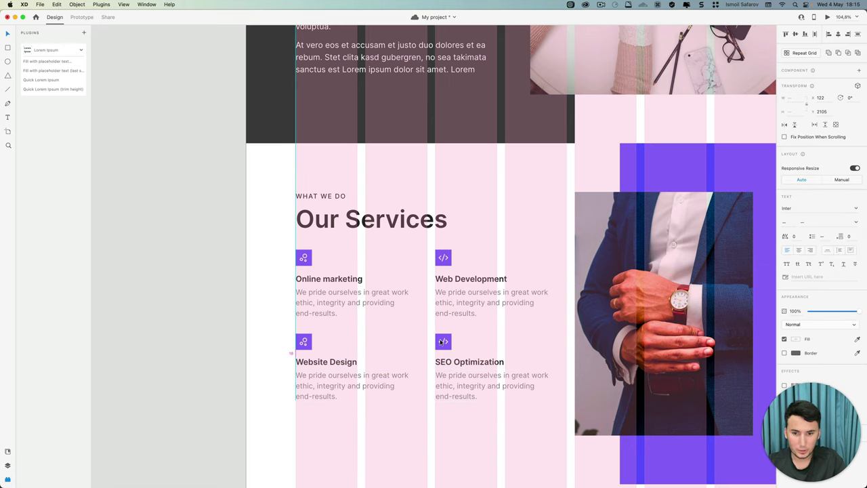
pyautogui.press('Down')
pyautogui.press('Down')
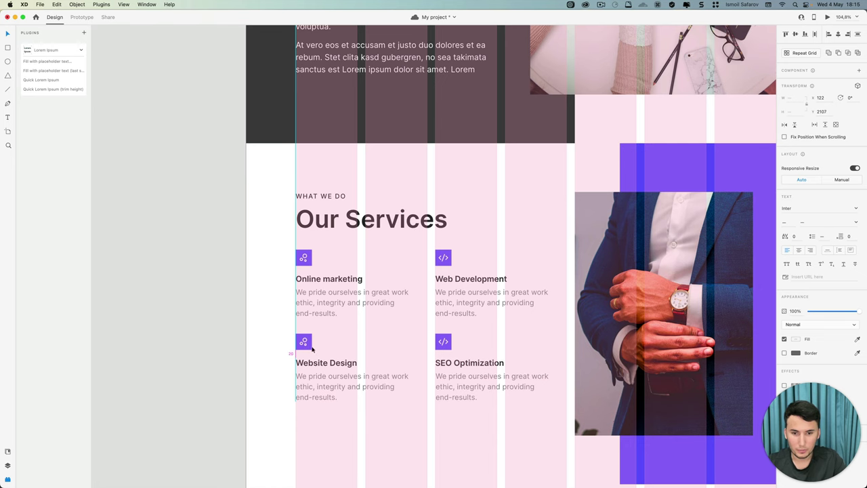
pyautogui.click(238, 354)
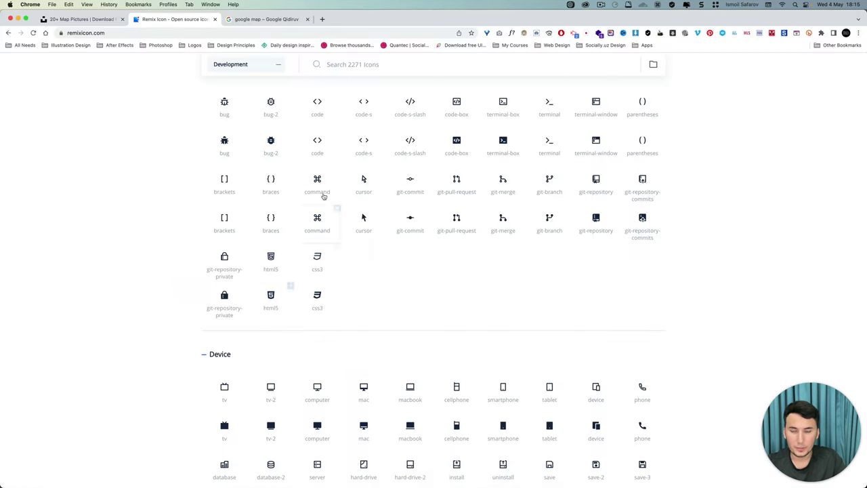
# Close the code icon details, search Remix Icon for 'design', and open brush-4-line.
pyautogui.click(317, 142)
pyautogui.click(420, 300)
pyautogui.click(343, 65)
pyautogui.write('d')
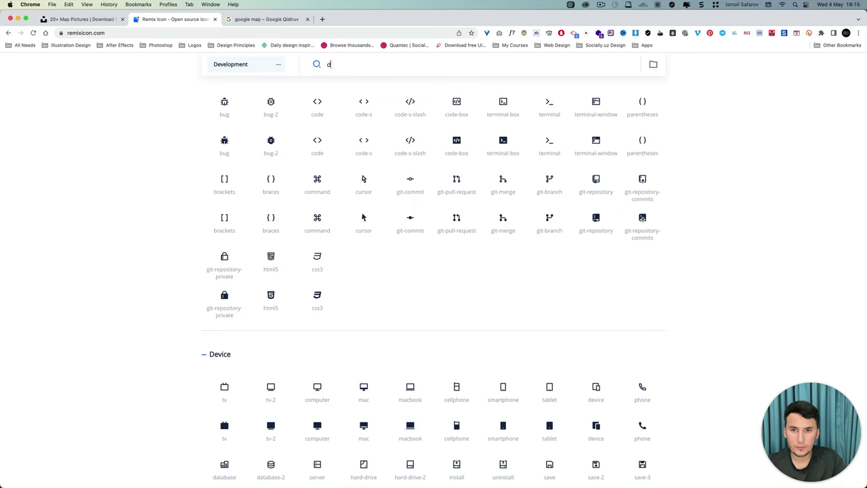
pyautogui.write('esign')
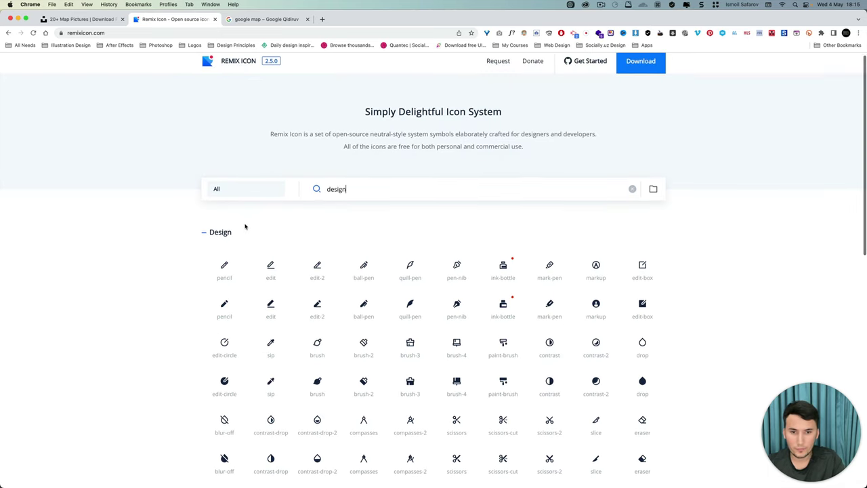
pyautogui.scroll(-2, 244, 224)
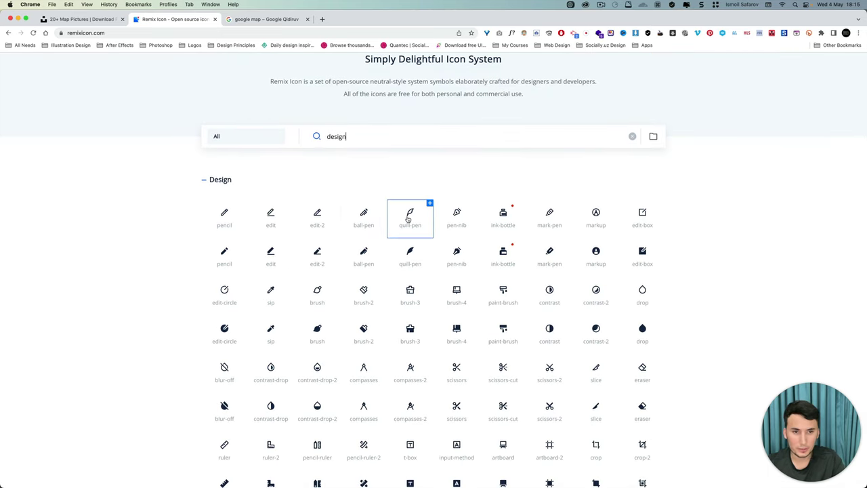
pyautogui.scroll(-2, 408, 218)
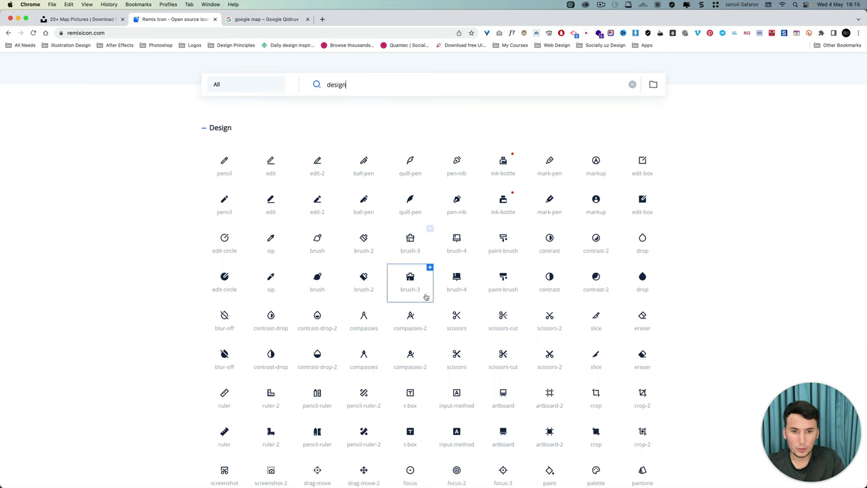
pyautogui.click(455, 251)
# Replace the Website Design code glyph with the pasted brush-4-line icon, filled white, on its purple square.
pyautogui.press('super+Tab')
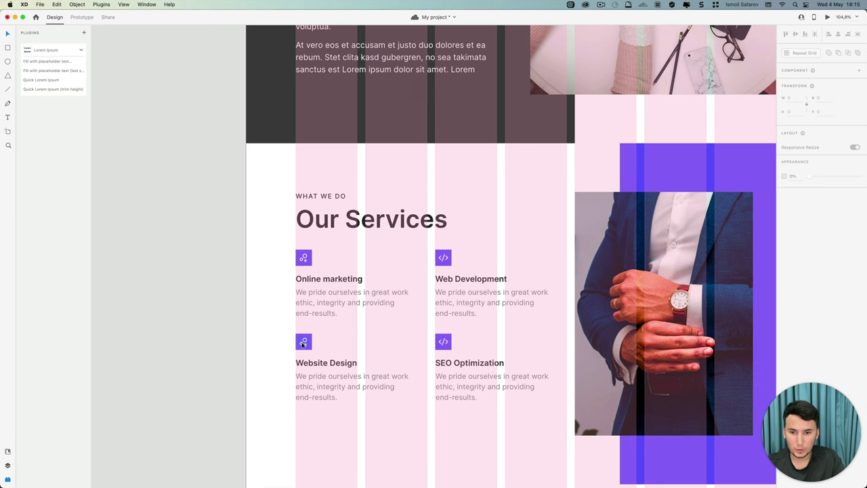
pyautogui.doubleClick(305, 342)
pyautogui.press('Delete')
pyautogui.press('super+v')
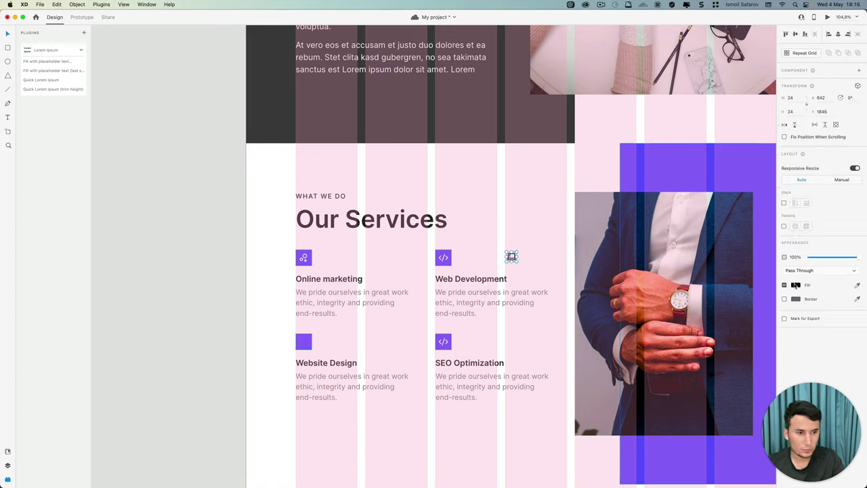
pyautogui.click(797, 286)
pyautogui.click(705, 249)
pyautogui.click(535, 249)
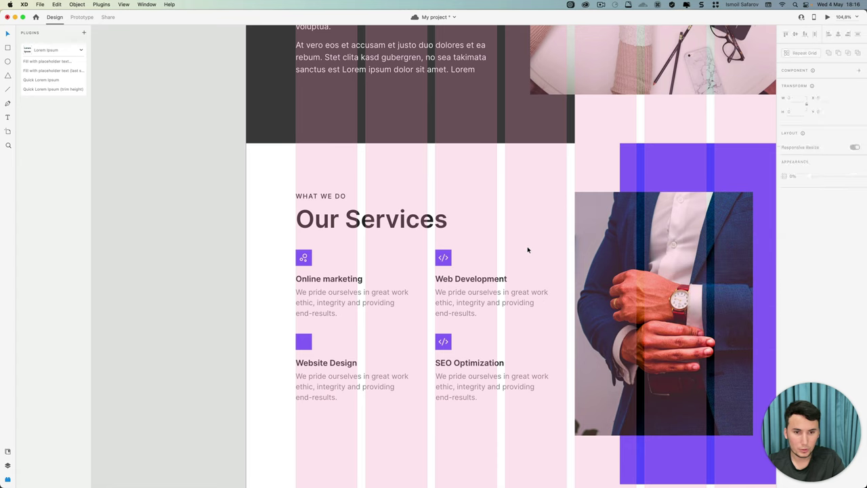
pyautogui.moveTo(511, 258); pyautogui.dragTo(303, 343)
pyautogui.scroll(5, 285, 345)
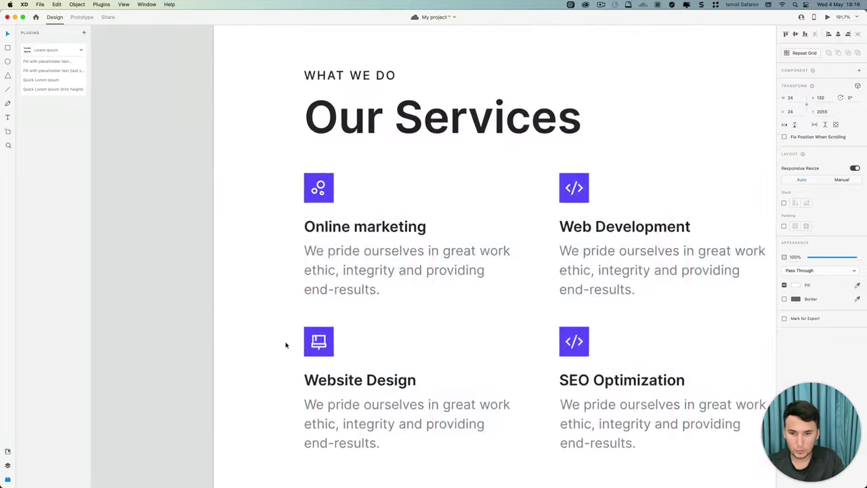
pyautogui.hscroll(3, 291, 344)
# Clear the Remix Icon search and filter the icons to the Business category.
pyautogui.press('super+Tab')
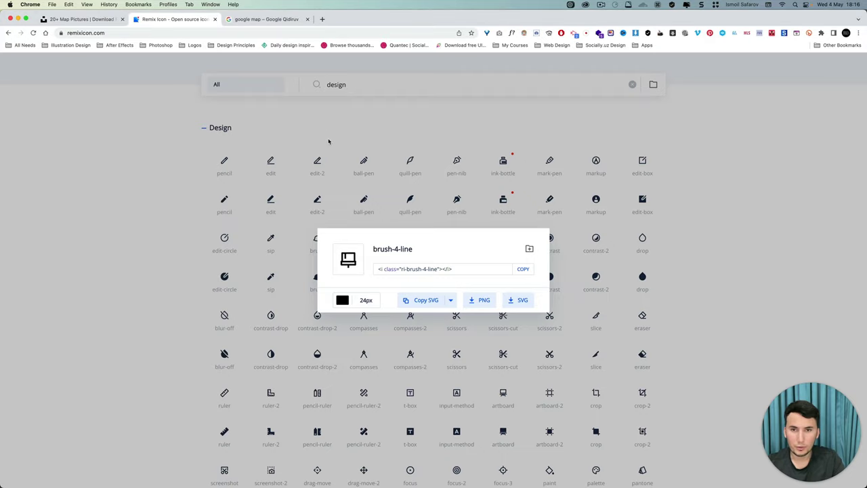
pyautogui.press('Escape')
pyautogui.write('s')
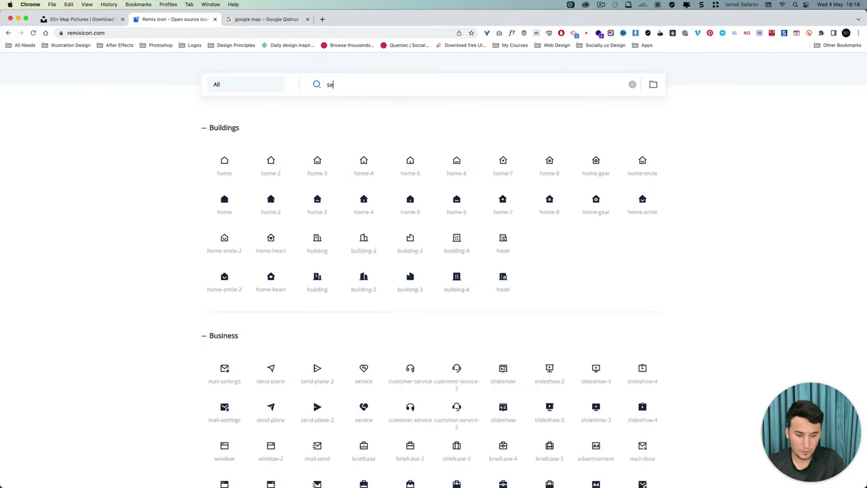
pyautogui.press('BackSpace')
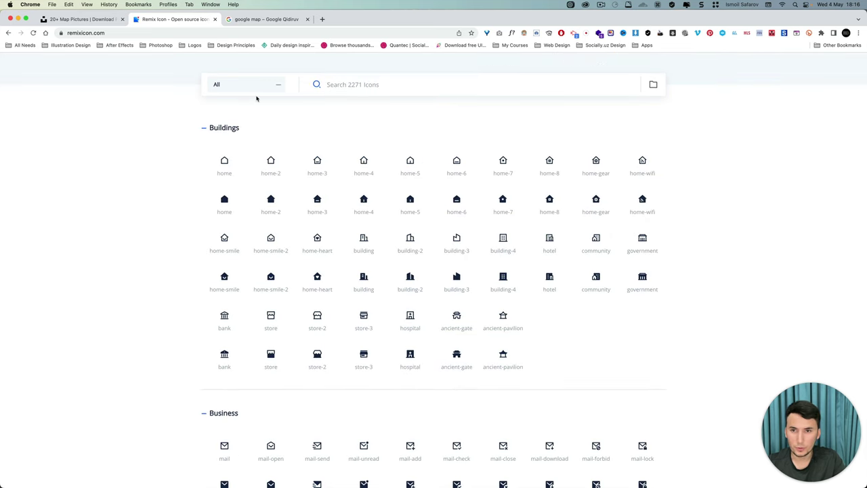
pyautogui.click(260, 85)
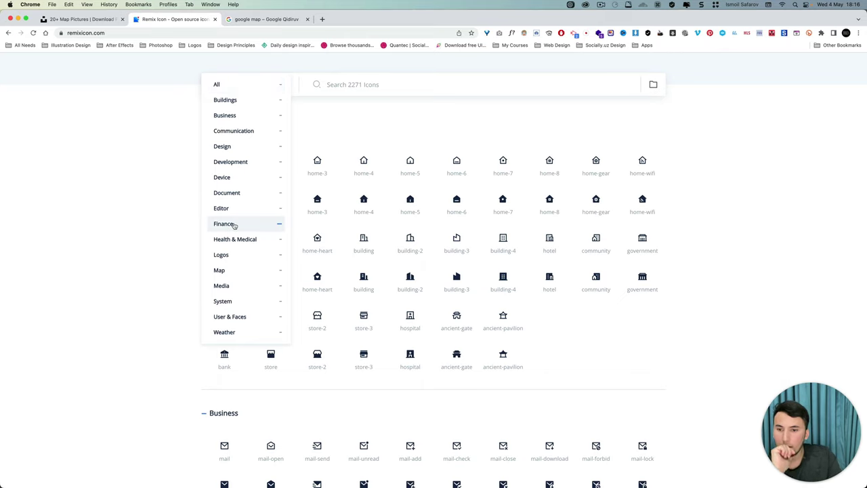
pyautogui.click(230, 115)
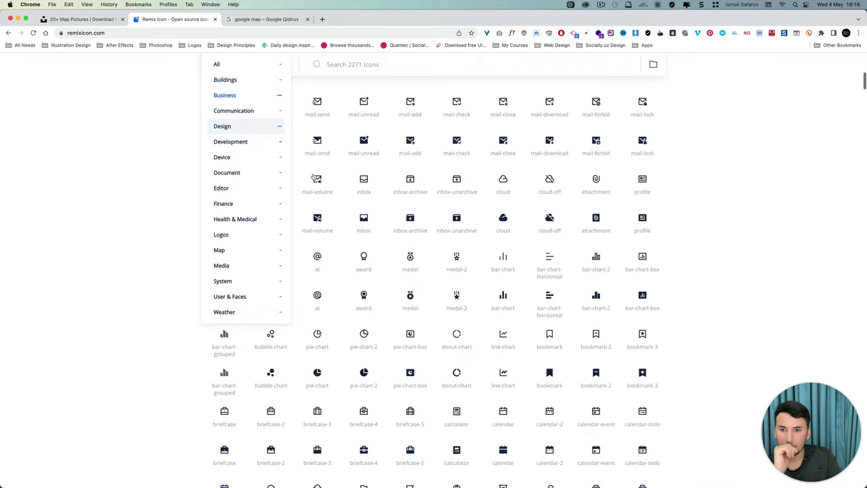
# Browse the Business icons, previewing the grouped bar chart icon's details.
pyautogui.scroll(-1, 281, 326)
pyautogui.scroll(-1, 280, 325)
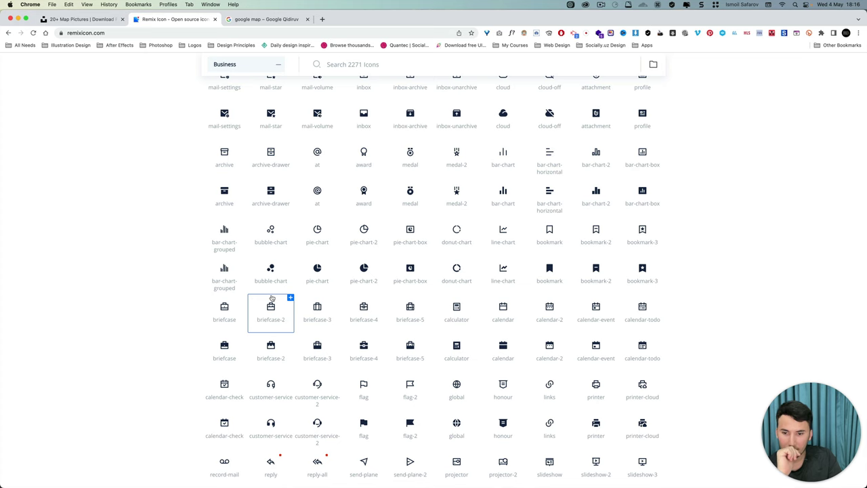
pyautogui.scroll(-1, 272, 297)
pyautogui.scroll(-1, 301, 316)
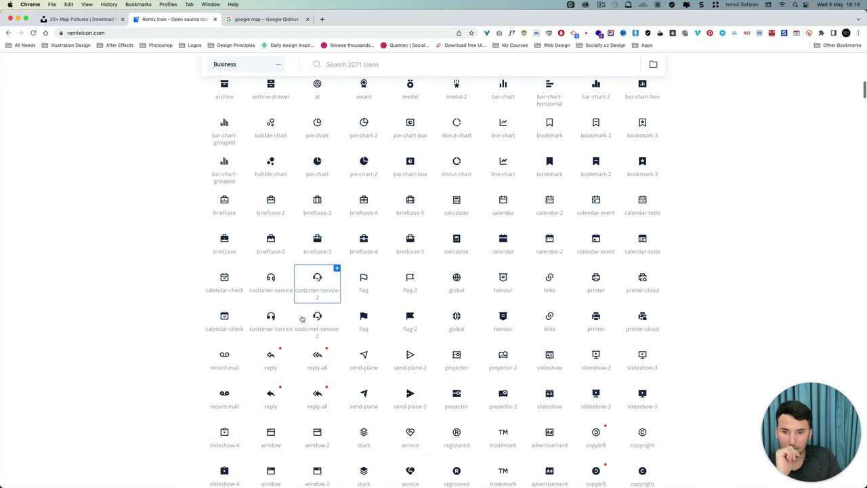
pyautogui.scroll(-1, 318, 322)
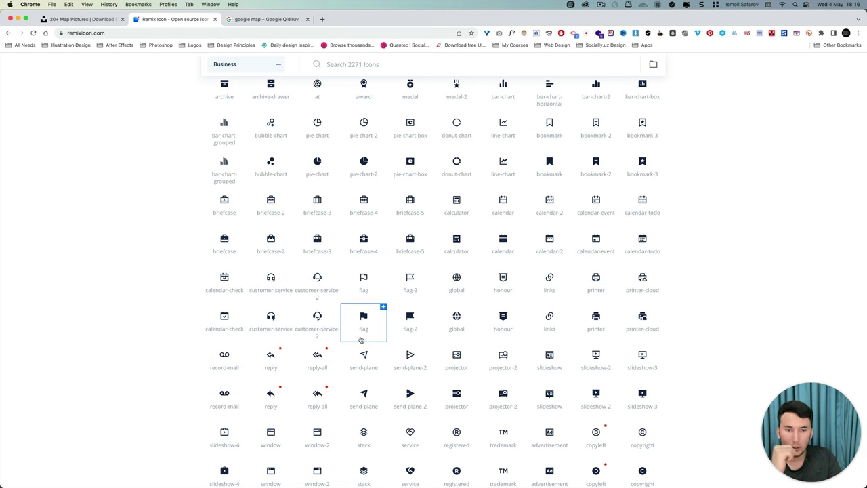
pyautogui.scroll(-1, 361, 340)
pyautogui.scroll(-1, 361, 341)
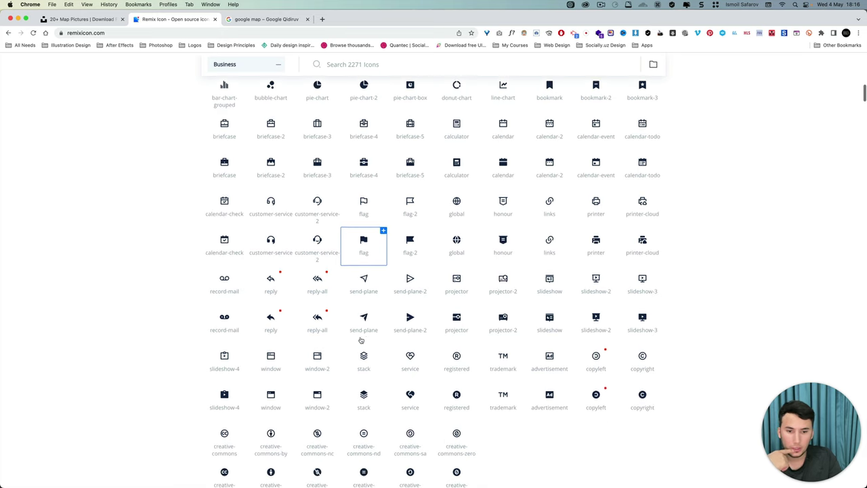
pyautogui.scroll(-1, 361, 340)
pyautogui.scroll(1, 361, 341)
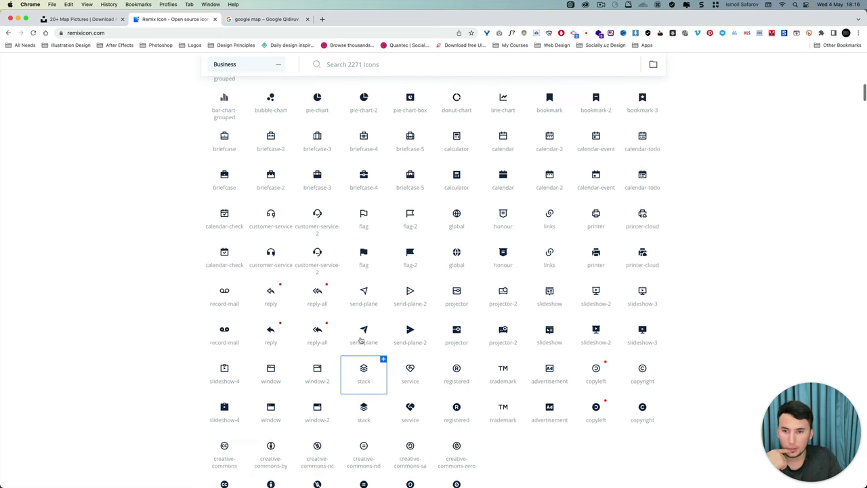
pyautogui.scroll(2, 362, 340)
pyautogui.scroll(1, 201, 167)
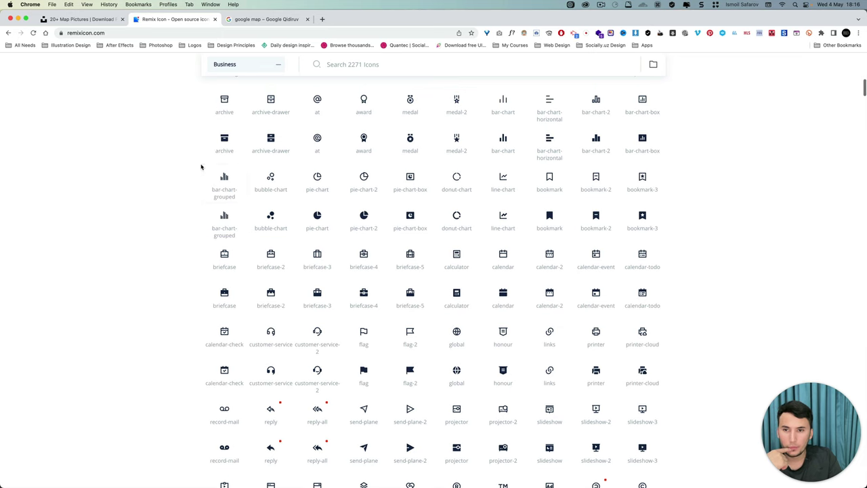
pyautogui.click(228, 189)
pyautogui.click(434, 321)
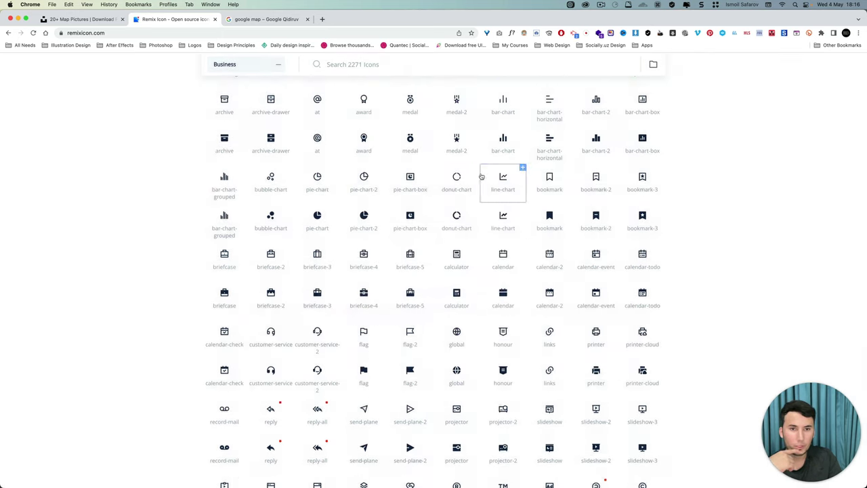
pyautogui.scroll(1, 502, 176)
# Copy the bar-chart-line icon as SVG and return to the Business icon grid.
pyautogui.click(502, 154)
pyautogui.click(503, 158)
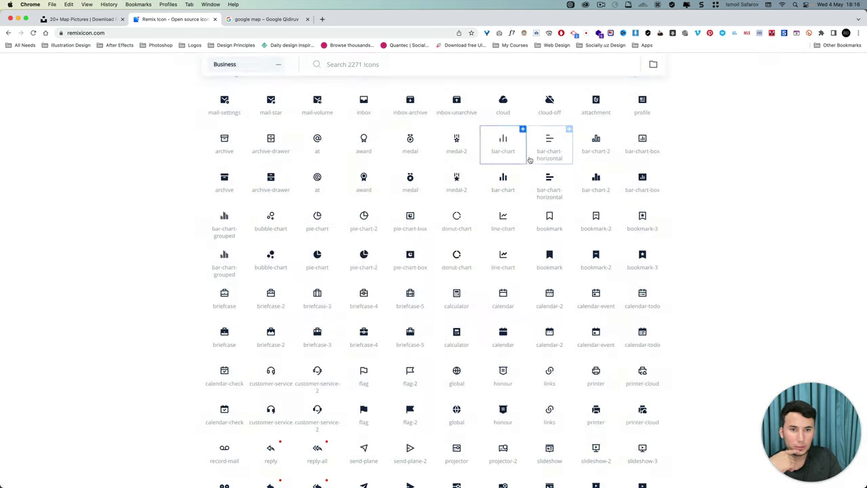
pyautogui.click(489, 147)
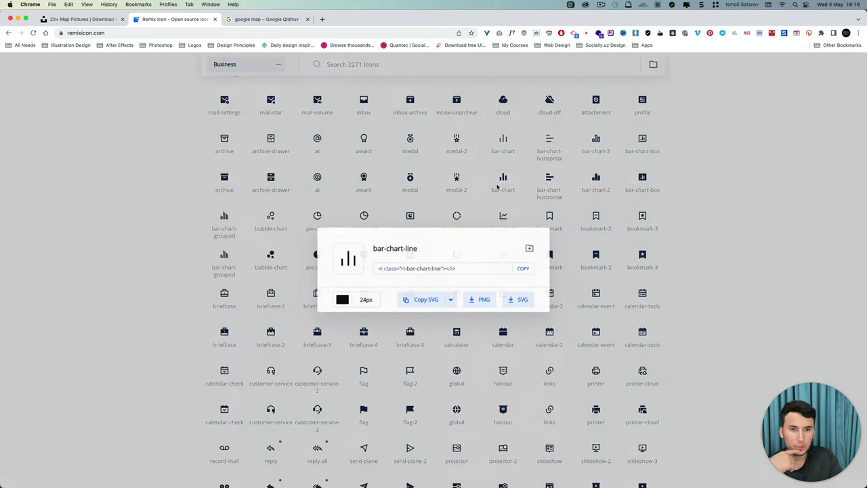
pyautogui.click(427, 302)
pyautogui.click(427, 303)
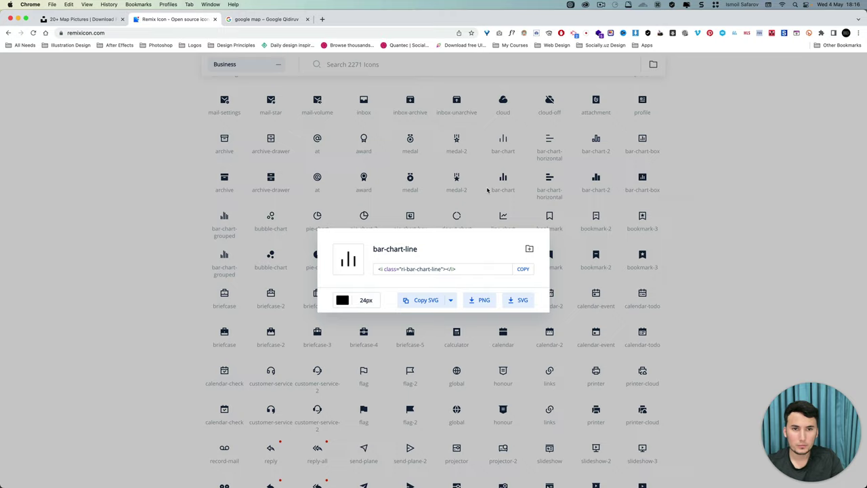
pyautogui.click(488, 190)
pyautogui.scroll(2, 495, 170)
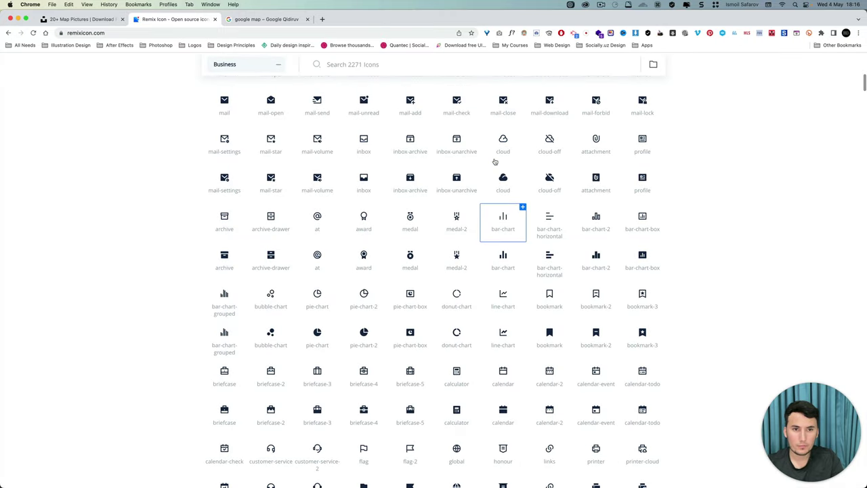
pyautogui.scroll(-5, 495, 161)
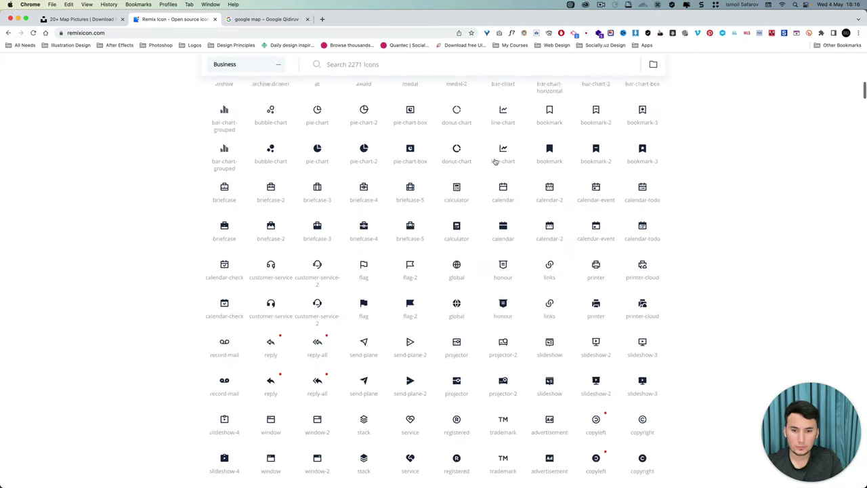
pyautogui.scroll(6, 495, 162)
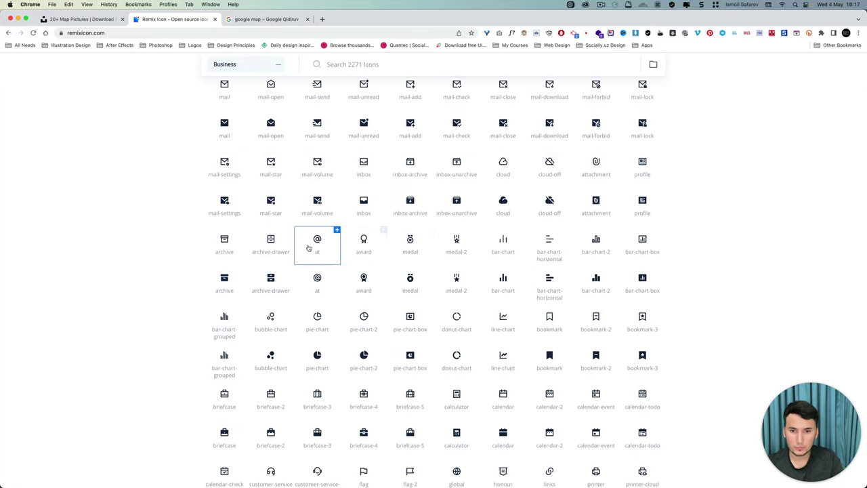
# Open the medal-2-line icon's details, then paste the icon over the selected SEO Optimization icon in XD.
pyautogui.click(450, 250)
pyautogui.press('super+Tab')
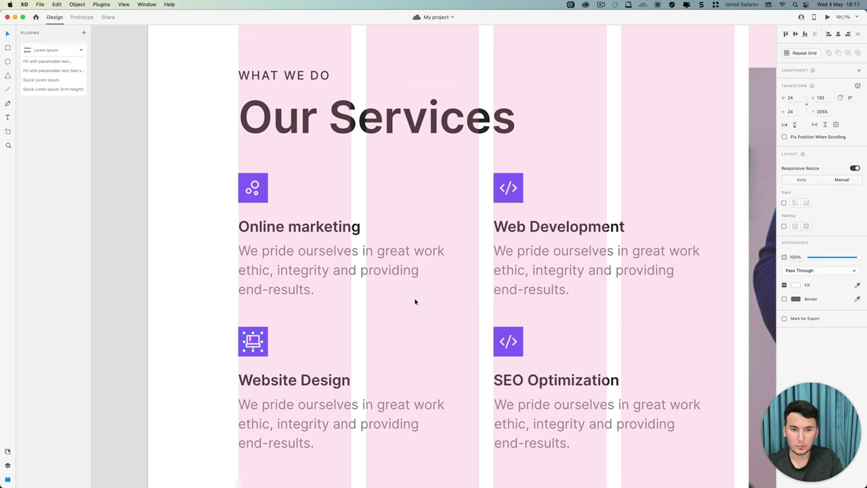
pyautogui.click(512, 344)
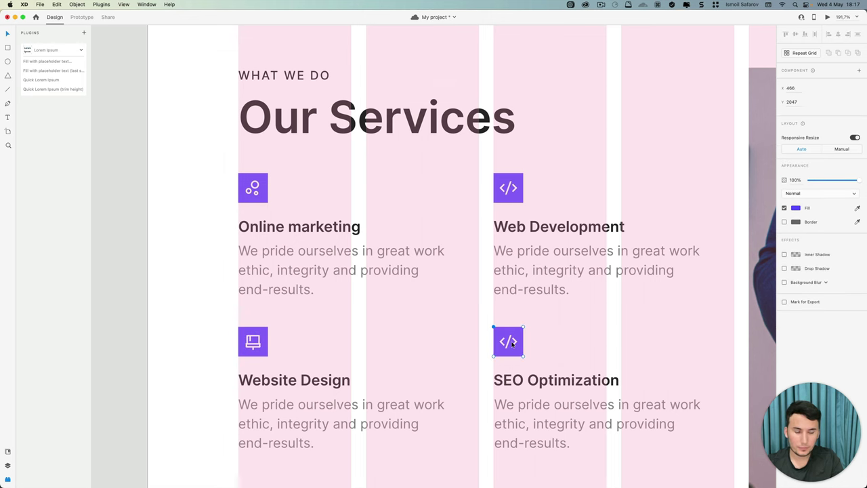
pyautogui.press('super+v')
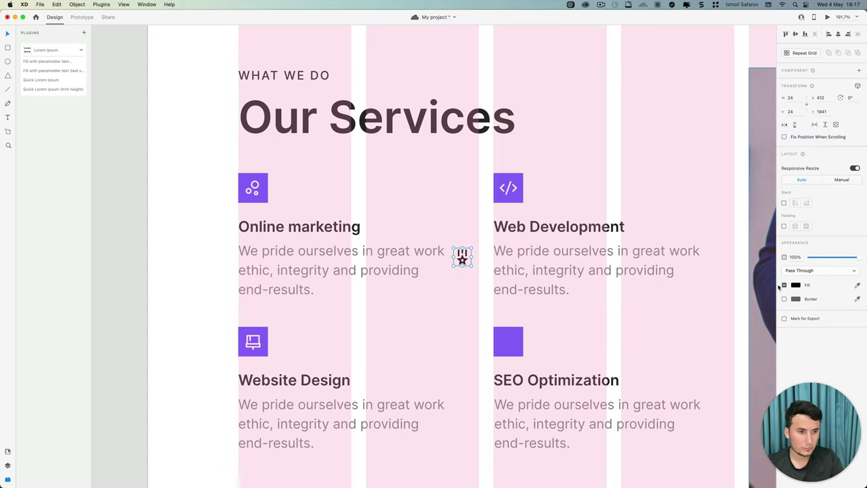
# Fill the pasted medal icon with #FFFFFF and place it on the SEO Optimization purple square.
pyautogui.click(796, 285)
pyautogui.write('fff')
pyautogui.press('Return')
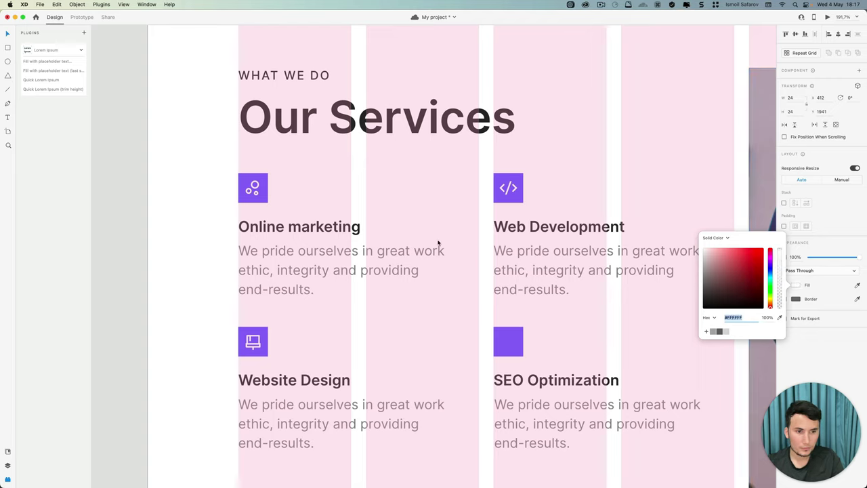
pyautogui.moveTo(465, 267); pyautogui.dragTo(508, 345)
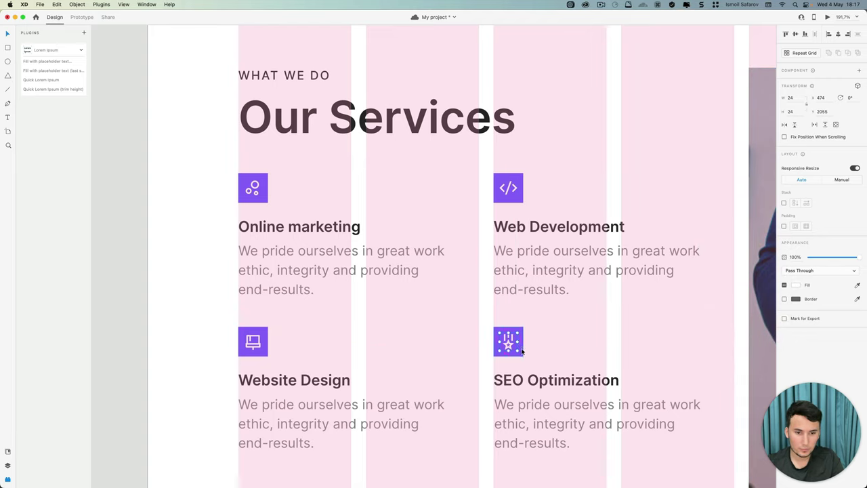
pyautogui.click(176, 282)
# Group the Our Services heading and four items, then middle-align the group with the man's photo.
pyautogui.scroll(-5, 177, 282)
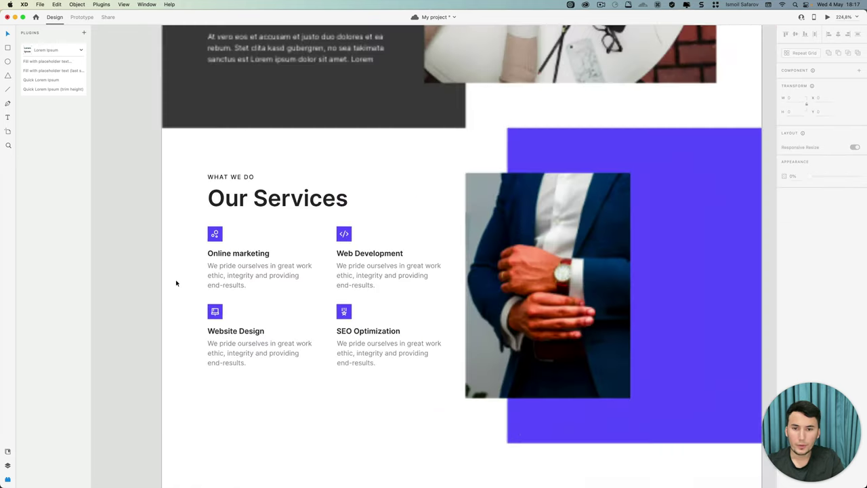
pyautogui.scroll(-1, 177, 283)
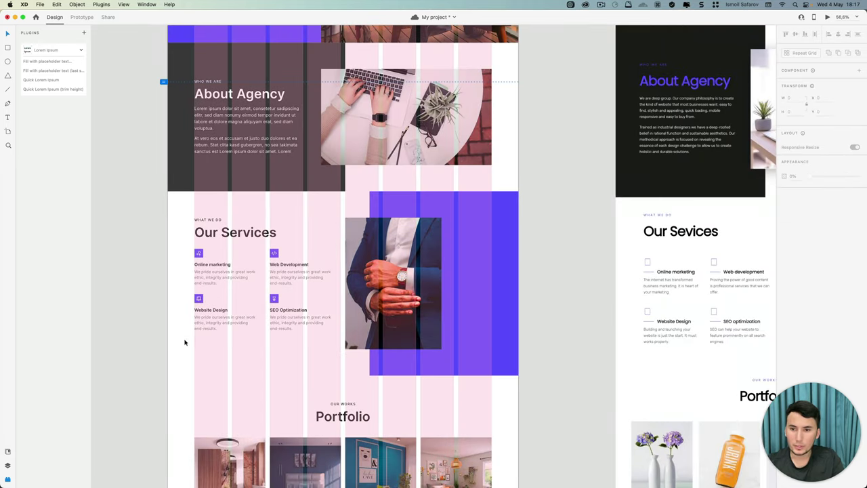
pyautogui.moveTo(185, 342); pyautogui.dragTo(343, 207)
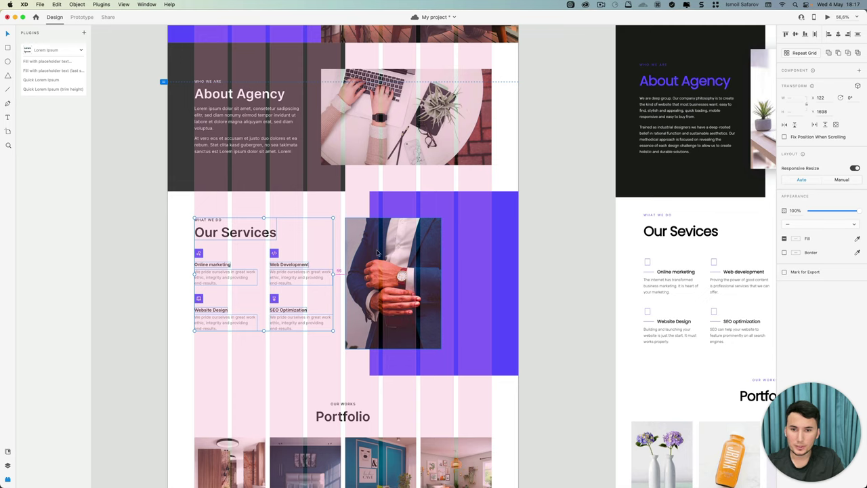
pyautogui.press('super+g')
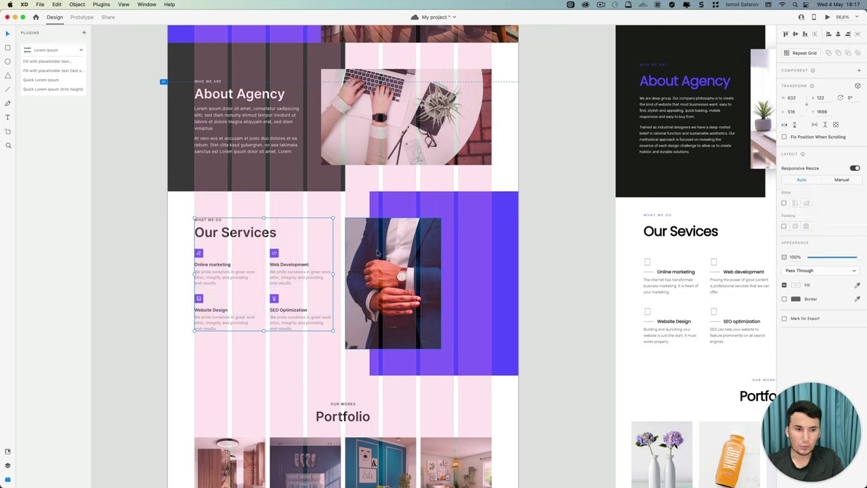
pyautogui.keyDown('shift'); pyautogui.click(376, 274); pyautogui.keyUp('shift')
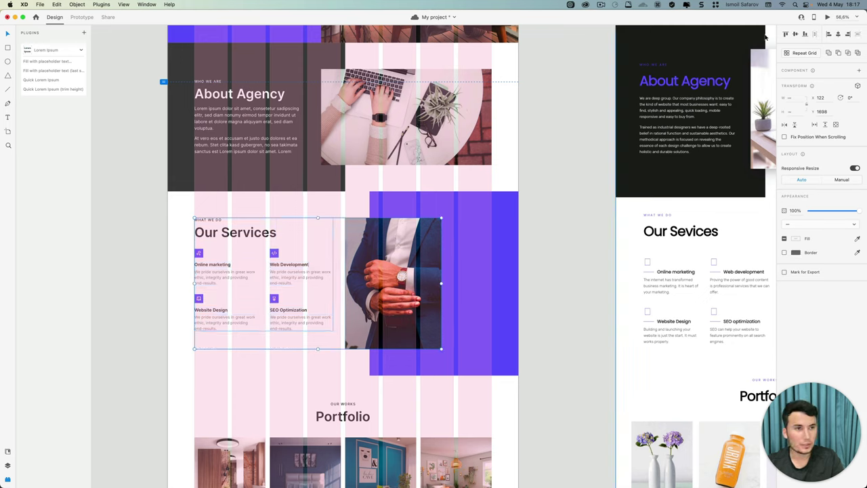
pyautogui.click(795, 35)
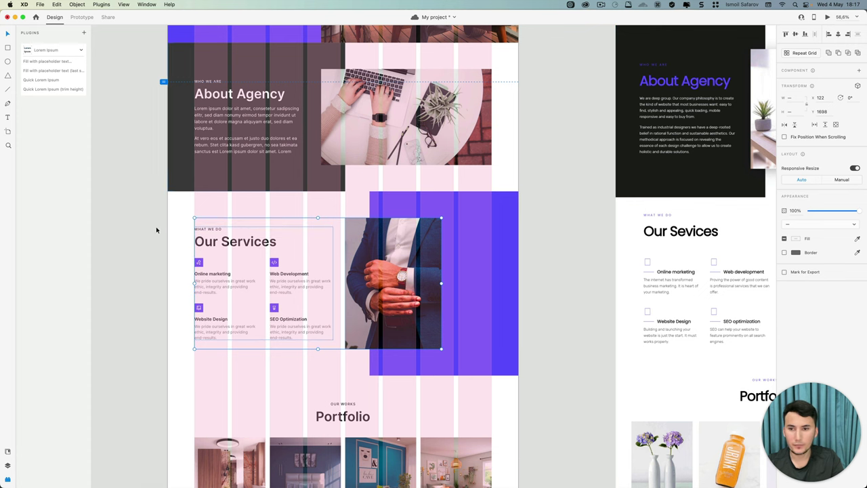
pyautogui.click(118, 229)
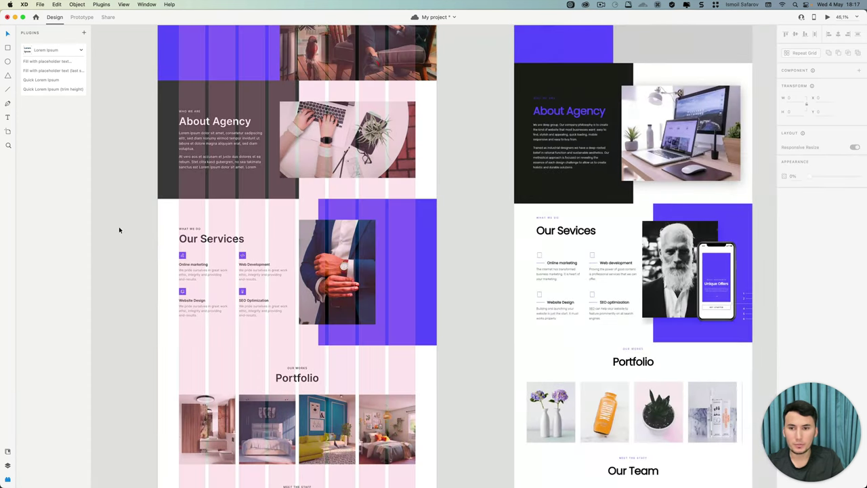
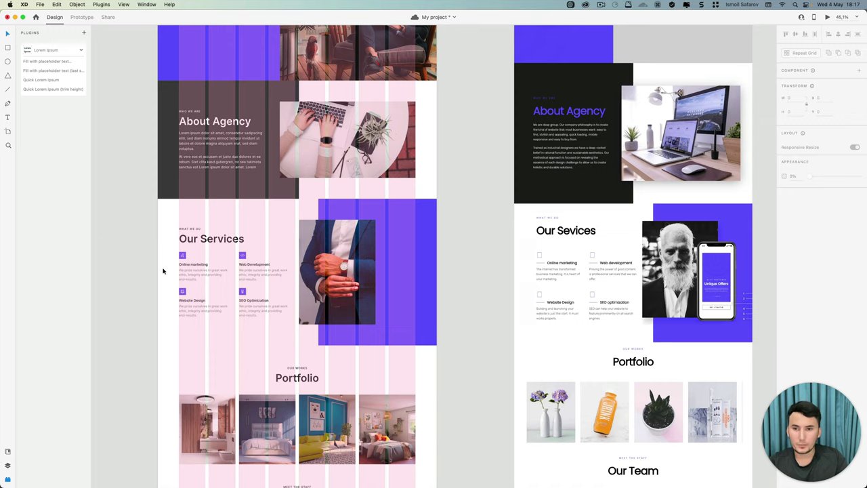
# Check the WHAT WE DO label's fill and the accent rectangle's purple fill colour.
pyautogui.scroll(5, 179, 234)
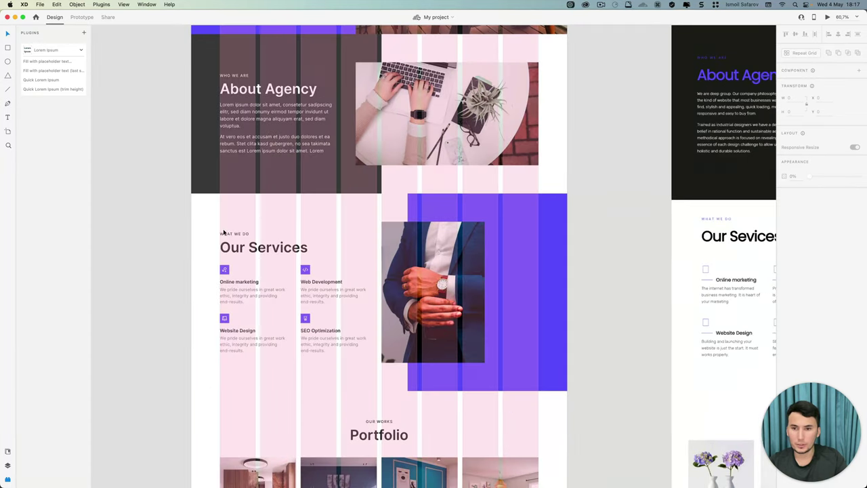
pyautogui.click(231, 234)
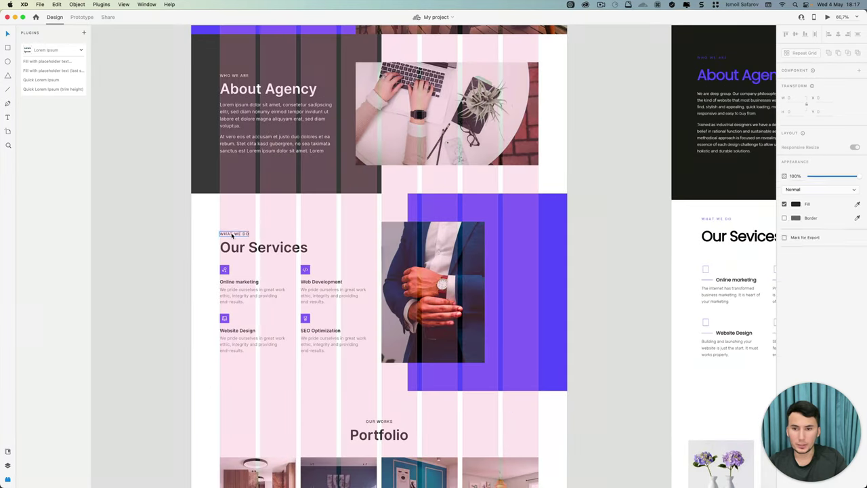
pyautogui.click(797, 331)
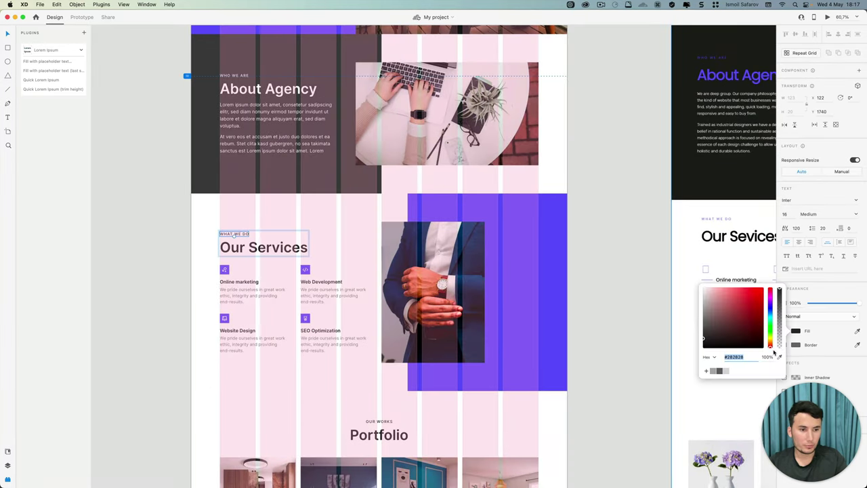
pyautogui.click(563, 321)
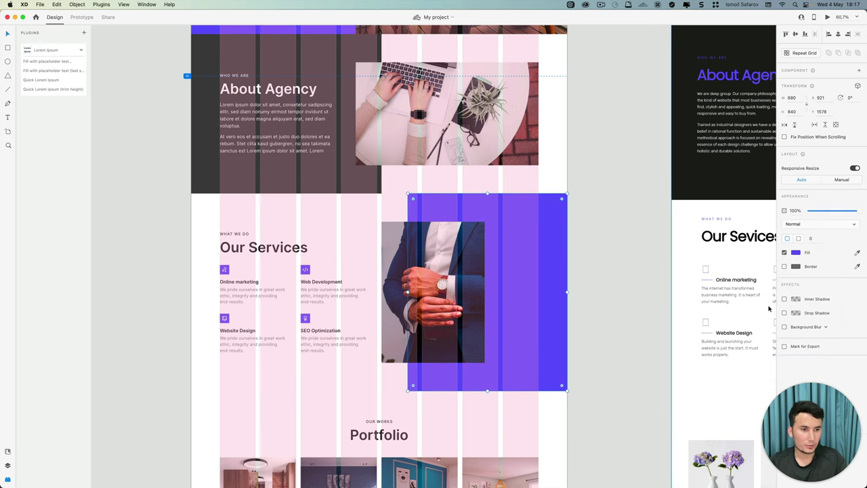
pyautogui.click(796, 252)
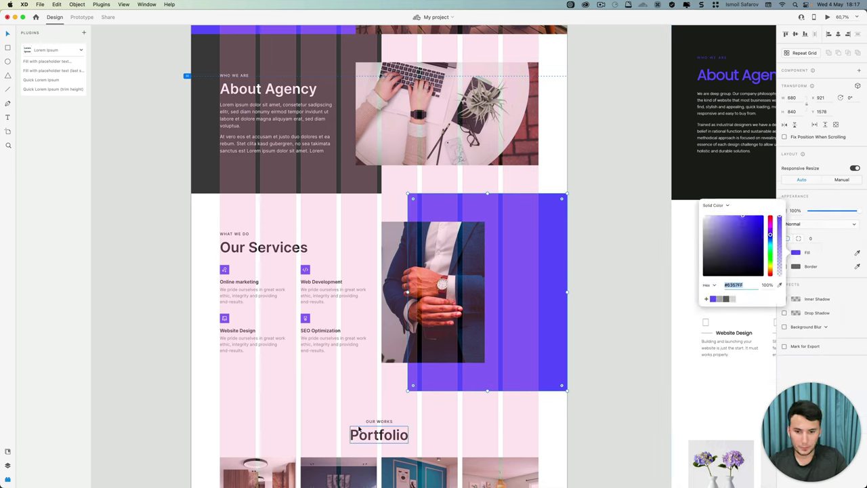
# Select the WHAT WE DO, OUR WORKS, MEET THE STAFF and KEEP IN TOUCH labels together.
pyautogui.click(379, 422)
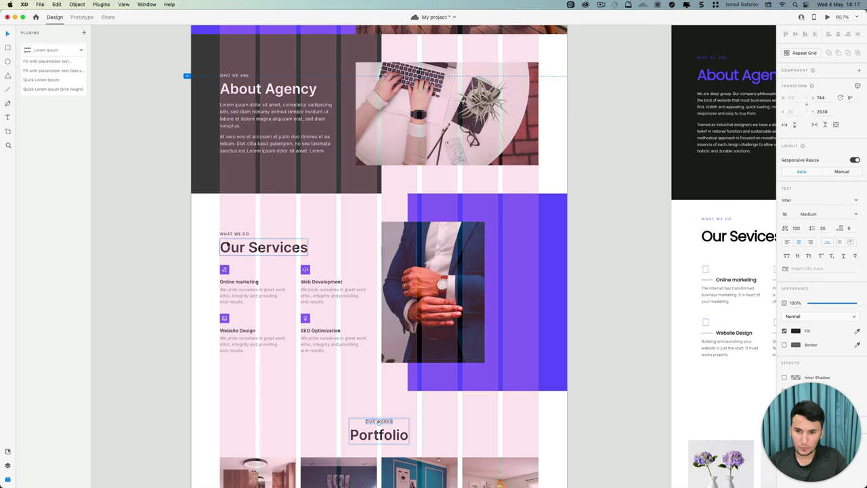
pyautogui.click(261, 249)
pyautogui.scroll(5, 284, 278)
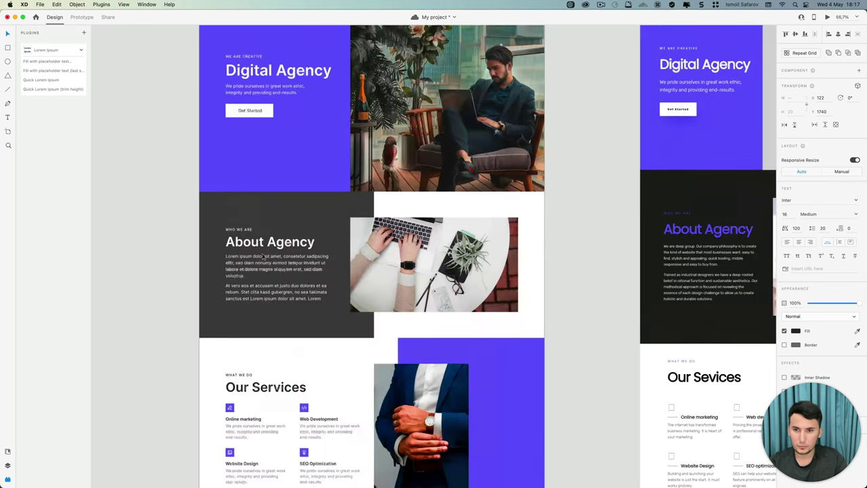
pyautogui.scroll(-3, 268, 272)
pyautogui.scroll(-4, 269, 275)
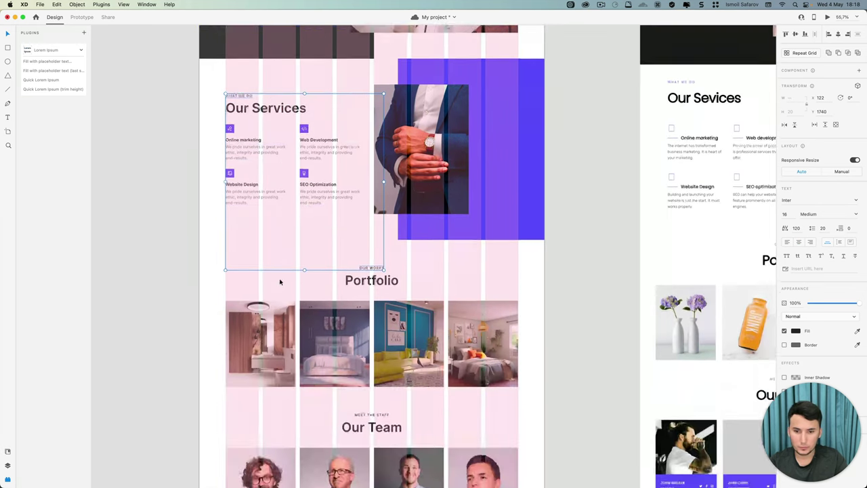
pyautogui.scroll(-4, 281, 281)
pyautogui.keyDown('shift'); pyautogui.click(363, 271); pyautogui.keyUp('shift')
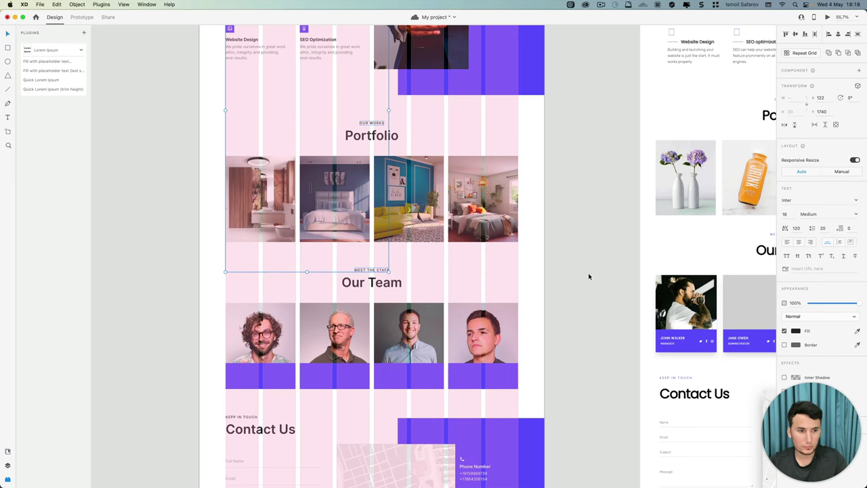
pyautogui.scroll(-2, 380, 264)
pyautogui.scroll(-4, 283, 242)
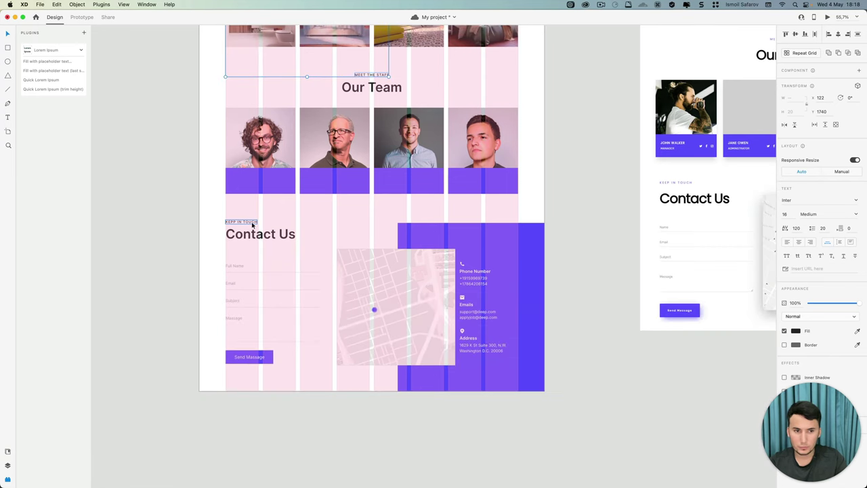
pyautogui.keyDown('shift'); pyautogui.click(253, 222); pyautogui.keyUp('shift')
pyautogui.scroll(15, 305, 230)
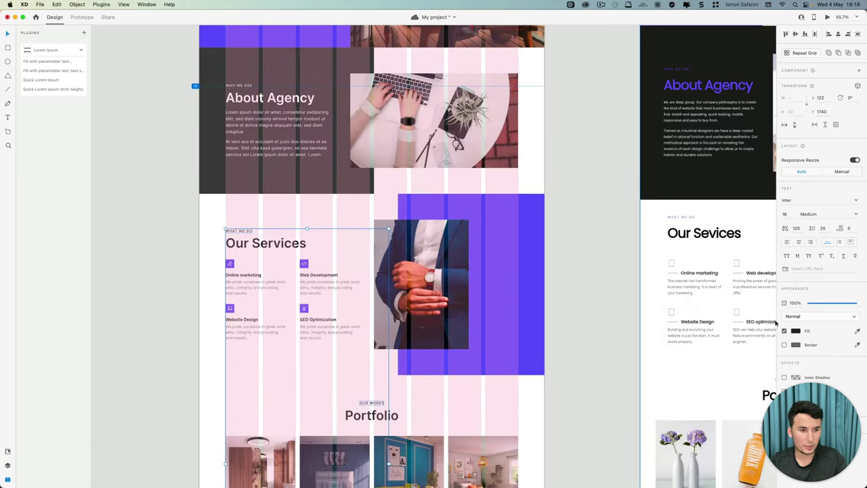
# Fill the selected labels with the accent purple #6357FF, then deselect to review them.
pyautogui.click(798, 332)
pyautogui.click(712, 370)
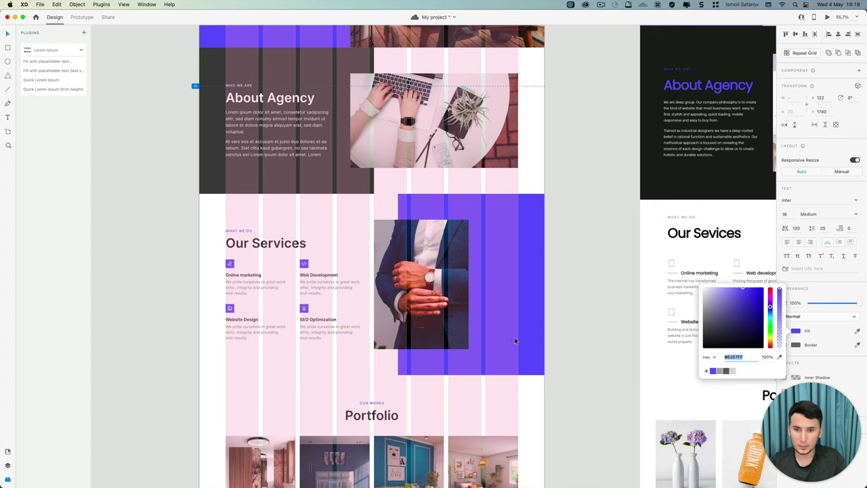
pyautogui.scroll(-7, 514, 337)
pyautogui.scroll(-2, 514, 337)
pyautogui.scroll(-5, 515, 337)
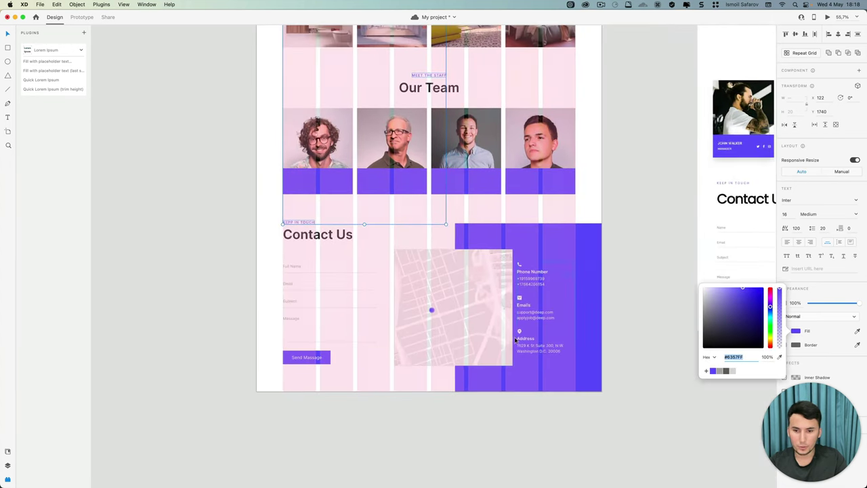
pyautogui.click(227, 310)
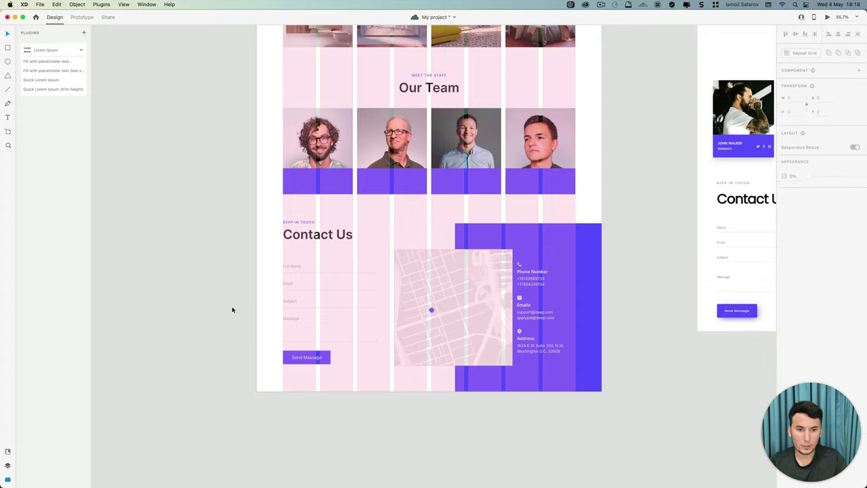
pyautogui.scroll(4, 232, 310)
pyautogui.hscroll(10, 232, 309)
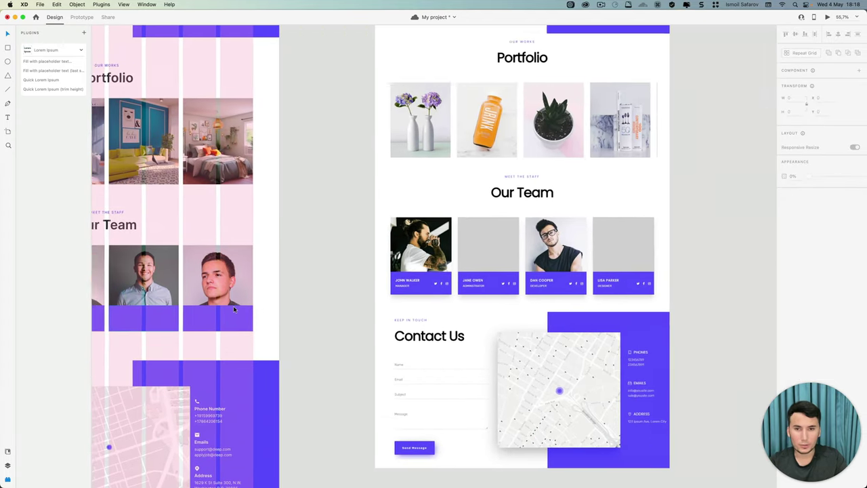
pyautogui.hscroll(-1, 235, 306)
pyautogui.hscroll(-5, 235, 306)
pyautogui.hscroll(-3, 217, 306)
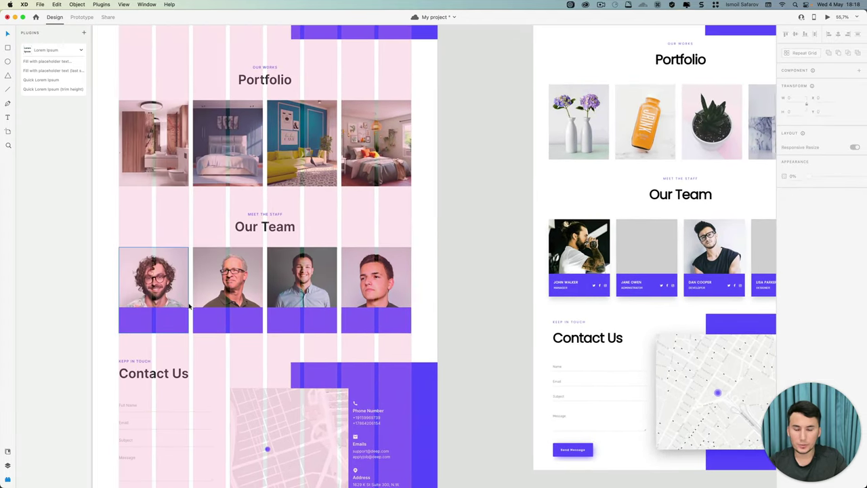
pyautogui.hscroll(-5, 187, 305)
pyautogui.press('super+shift+apostrophe')
pyautogui.scroll(5, 178, 324)
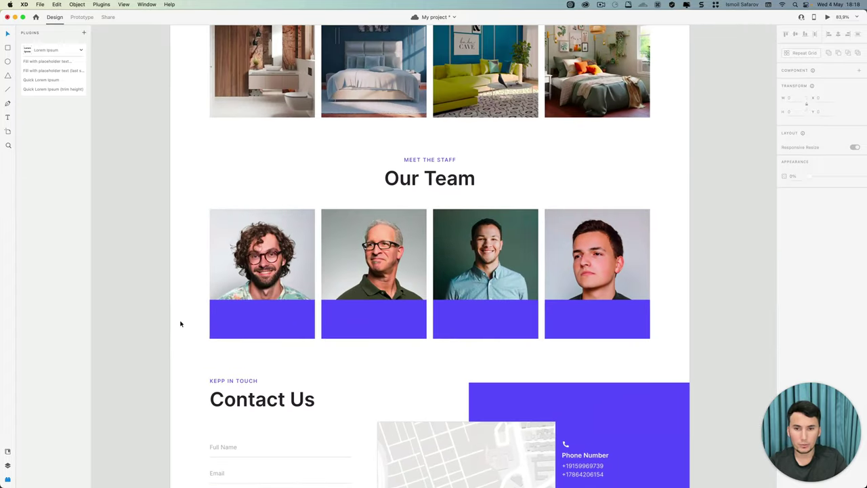
pyautogui.press('super+shift+apostrophe')
pyautogui.hscroll(1, 226, 317)
pyautogui.hscroll(10, 226, 318)
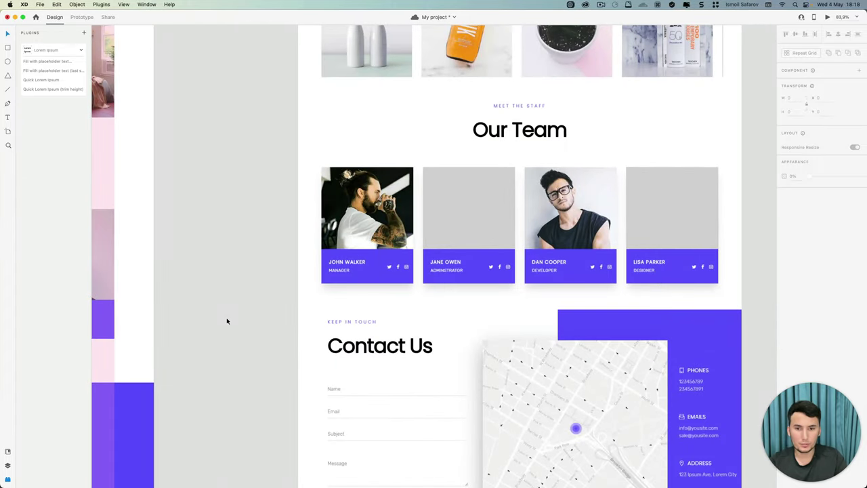
pyautogui.hscroll(-6, 227, 321)
pyautogui.hscroll(-4, 223, 321)
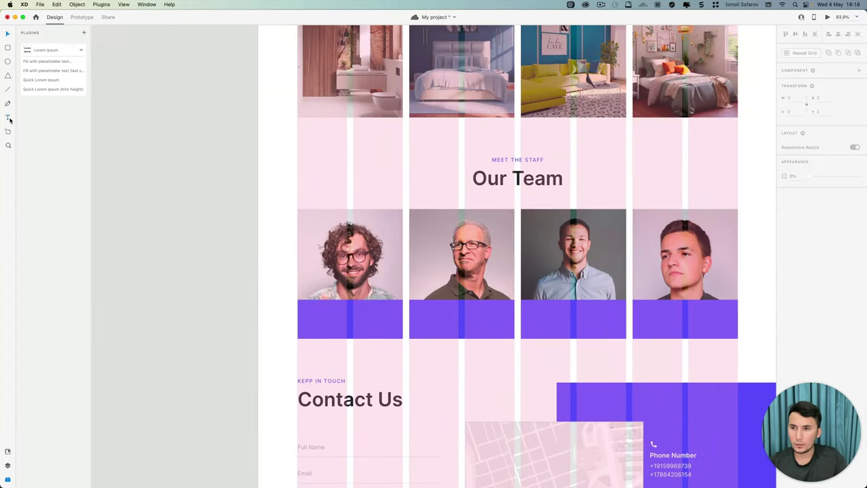
pyautogui.hscroll(10, 564, 146)
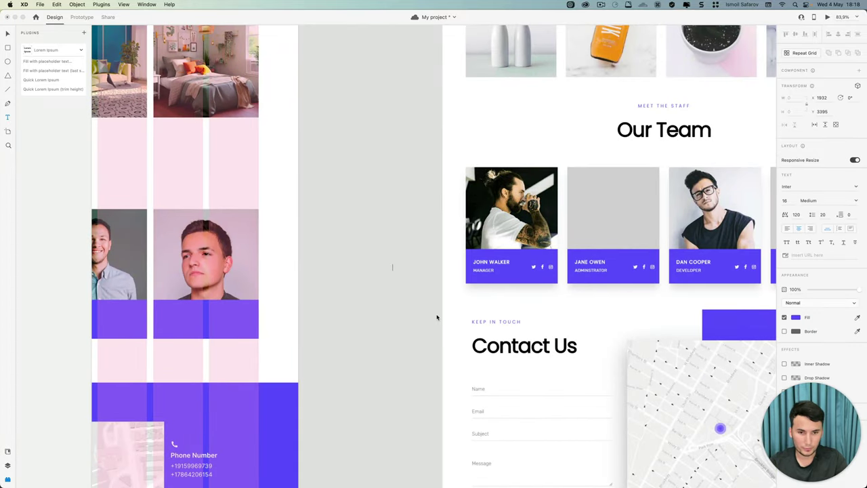
pyautogui.write('Jone')
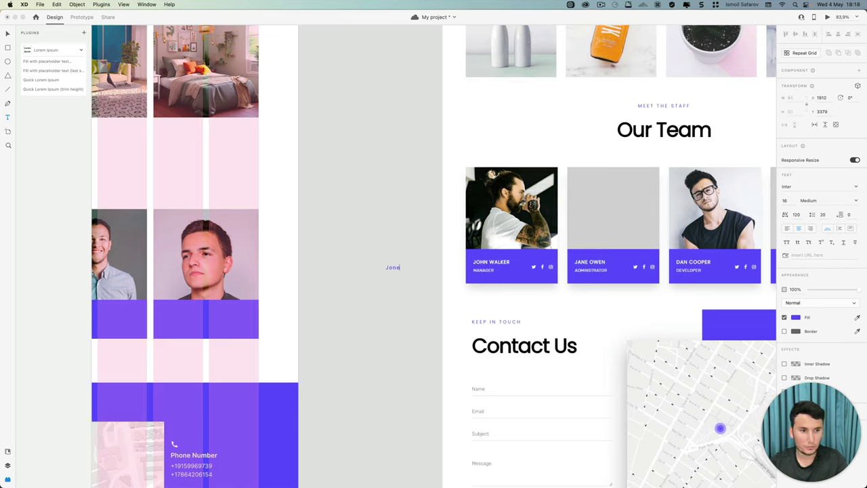
pyautogui.press('Escape')
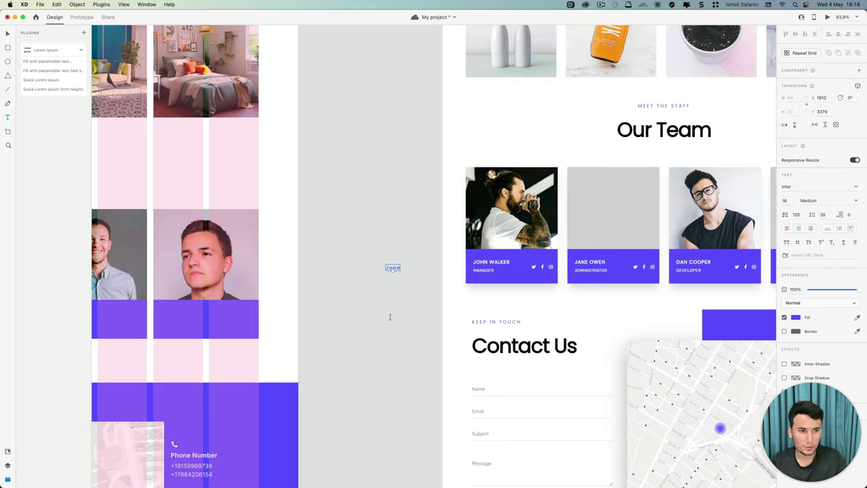
pyautogui.press('BackSpace')
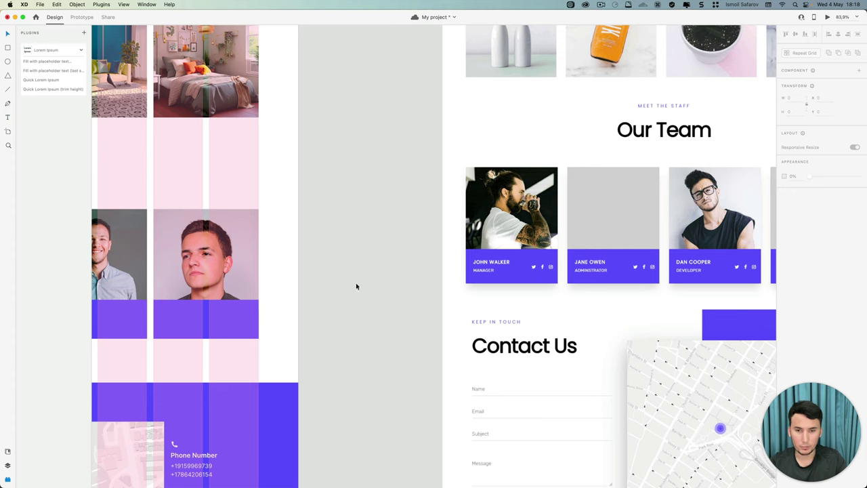
pyautogui.scroll(-5, 362, 276)
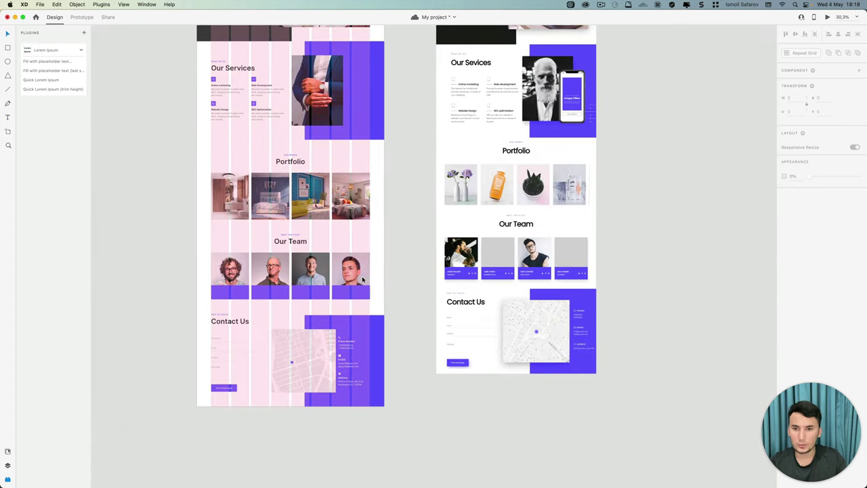
# Alt-drag a copy of the About Agency body text onto the pasteboard and set it to auto width.
pyautogui.scroll(1, 362, 275)
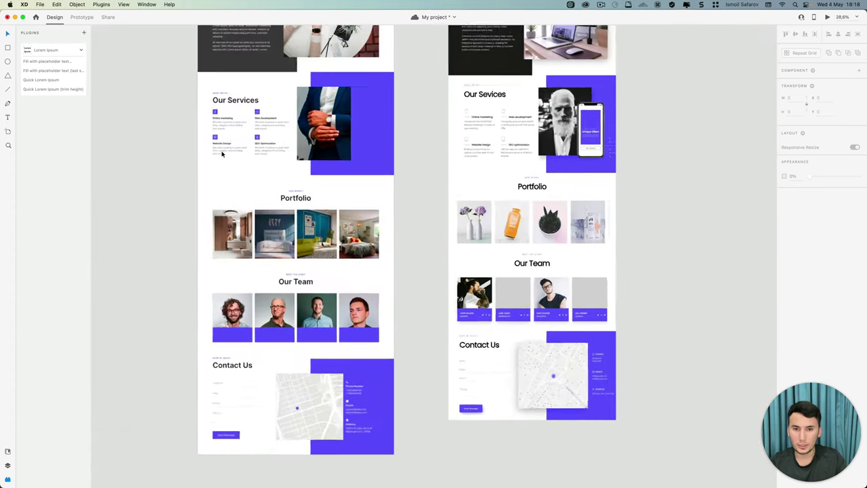
pyautogui.scroll(2, 222, 153)
pyautogui.scroll(2, 222, 136)
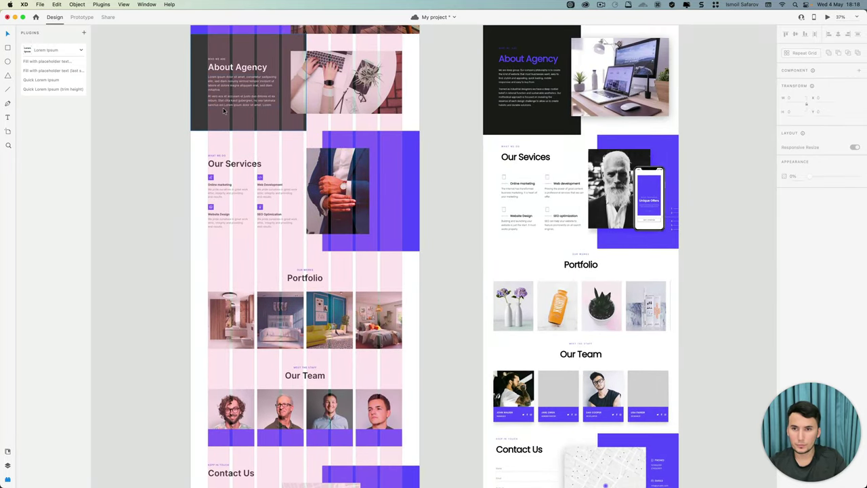
pyautogui.click(223, 110)
pyautogui.hscroll(3, 407, 288)
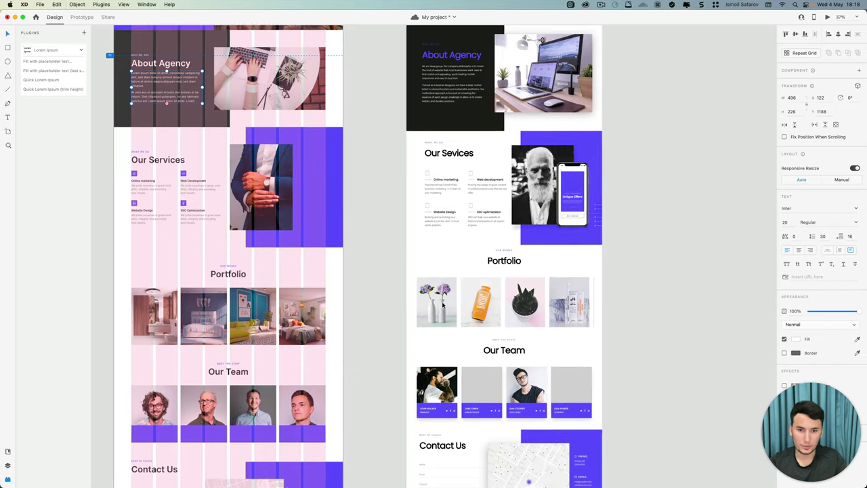
pyautogui.scroll(-1, 443, 306)
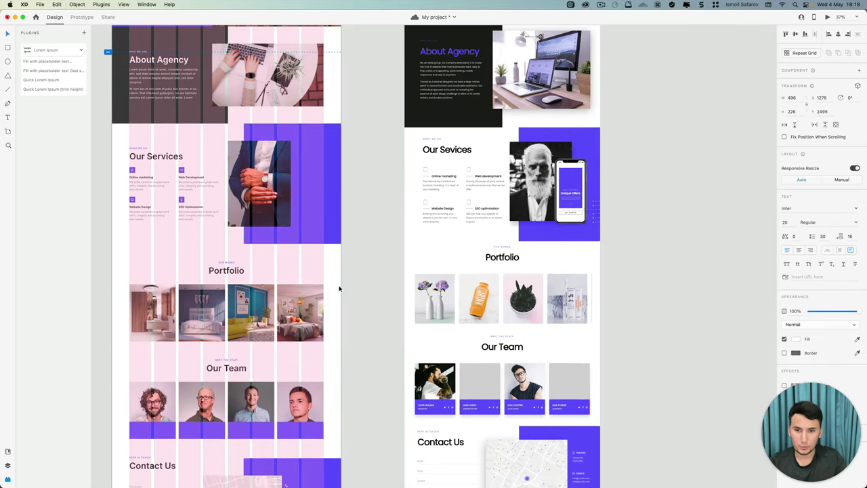
pyautogui.moveTo(339, 288); pyautogui.dragTo(395, 319)
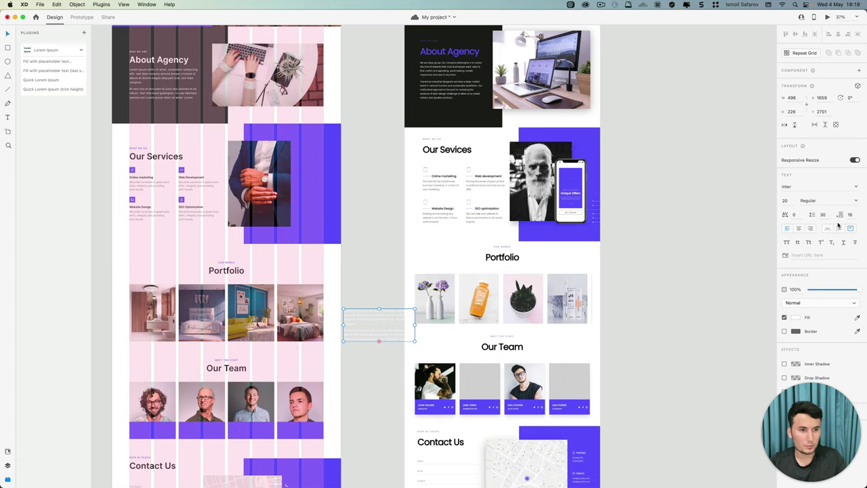
pyautogui.click(826, 230)
# Replace the copied text with the first team member's first name.
pyautogui.doubleClick(364, 340)
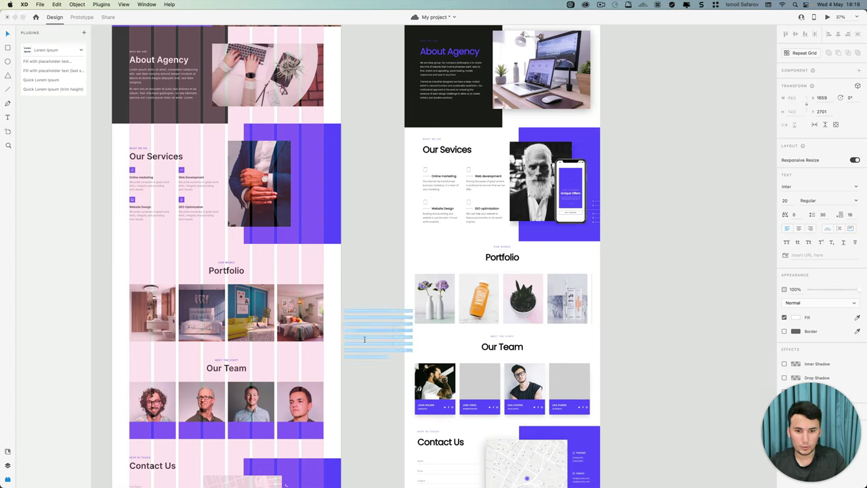
pyautogui.press('BackSpace')
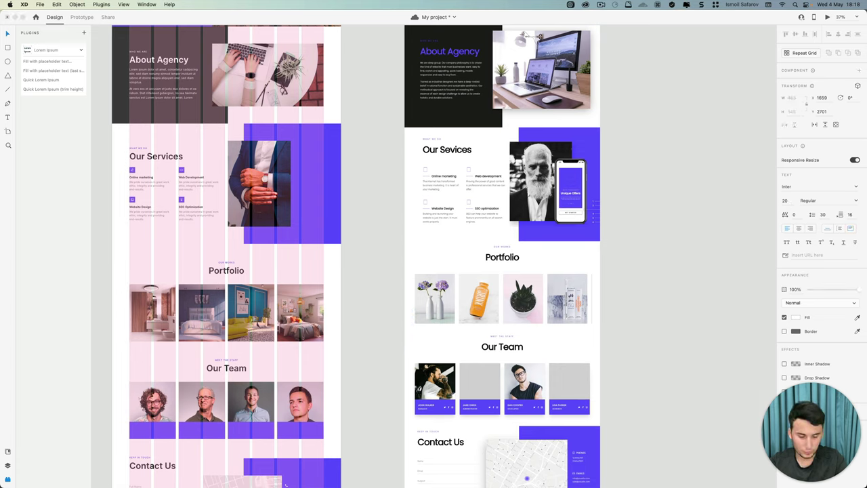
pyautogui.write('John')
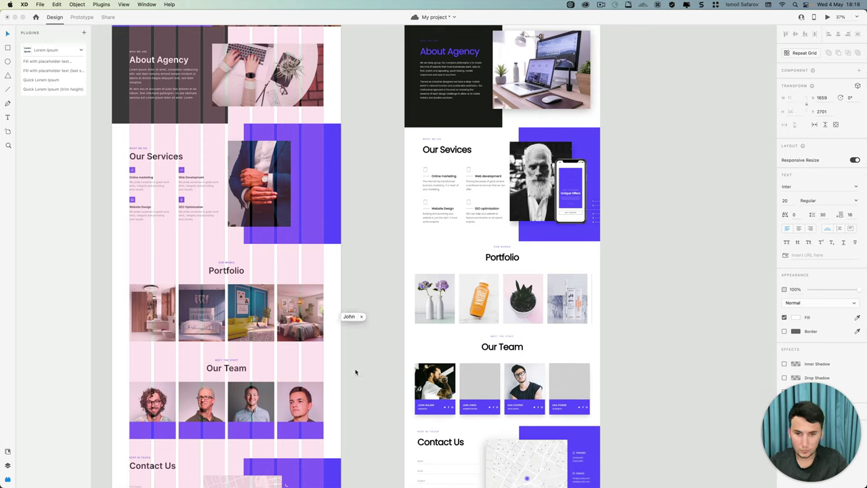
pyautogui.click(360, 348)
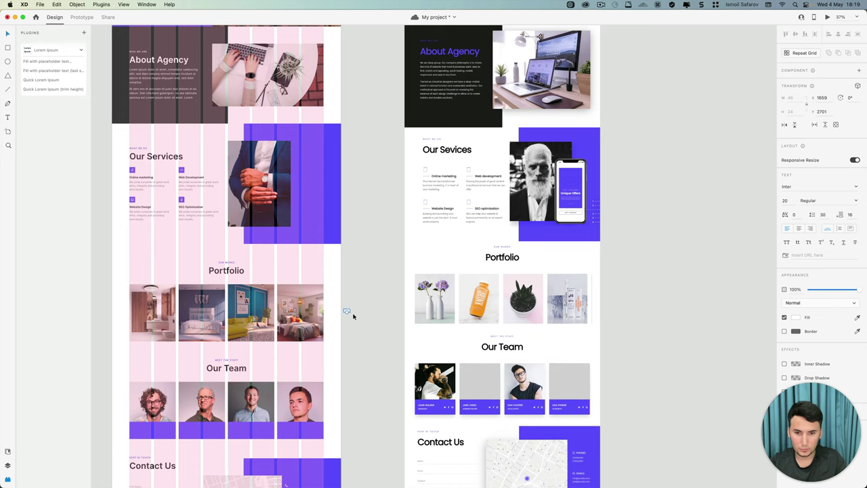
# Complete the team member's surname and place the name beside the first team card.
pyautogui.scroll(5, 401, 421)
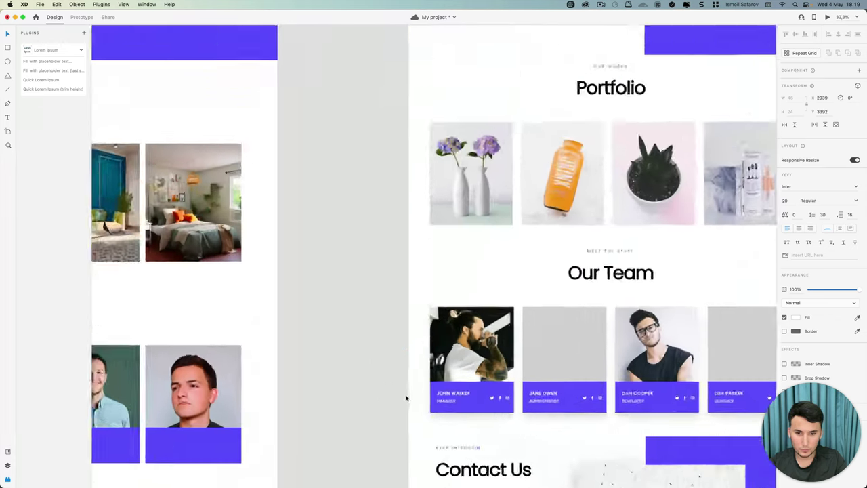
pyautogui.scroll(5, 405, 418)
pyautogui.scroll(5, 403, 411)
pyautogui.moveTo(401, 397); pyautogui.dragTo(356, 385)
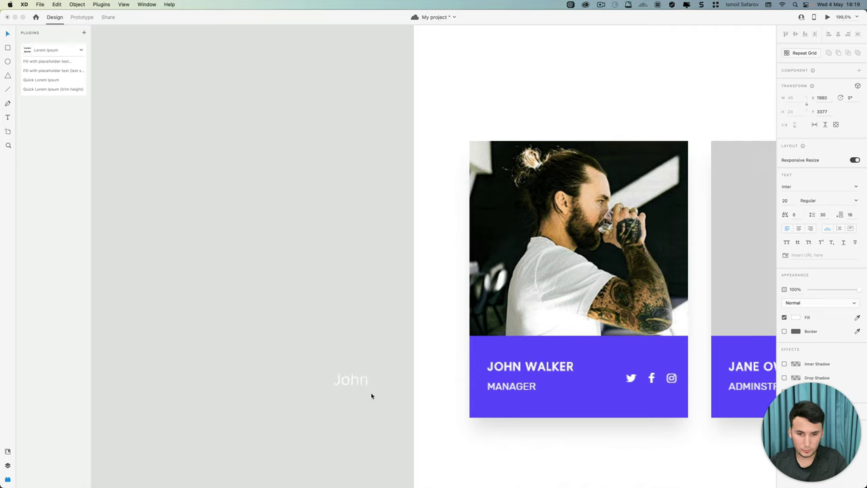
pyautogui.write('Walke')
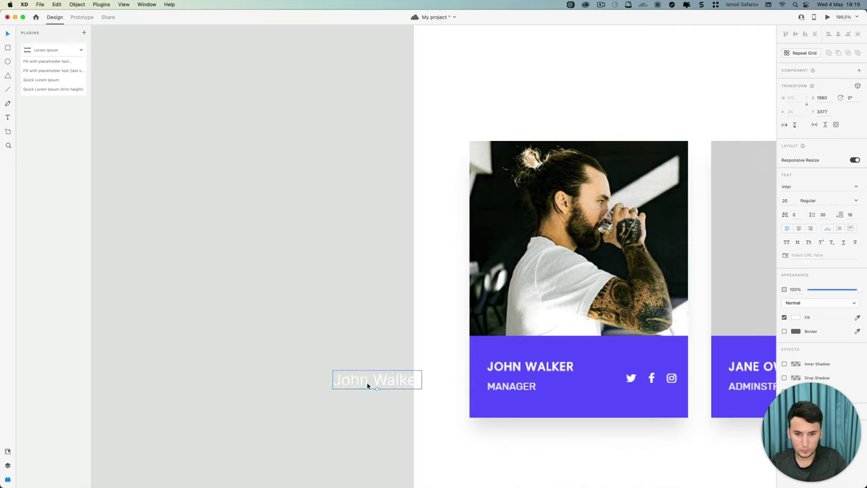
pyautogui.moveTo(368, 383); pyautogui.dragTo(255, 311)
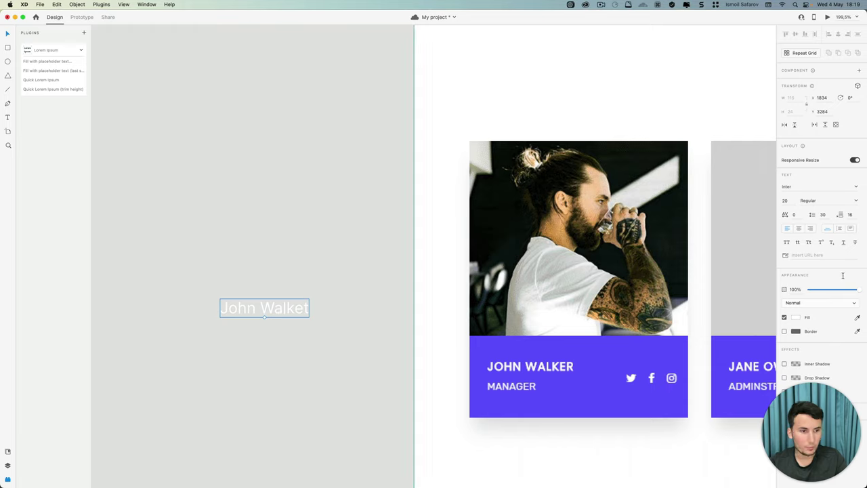
# Make the name SemiBold and Alt-drag a copy just below it for editing.
pyautogui.click(813, 201)
pyautogui.write('SemiBold')
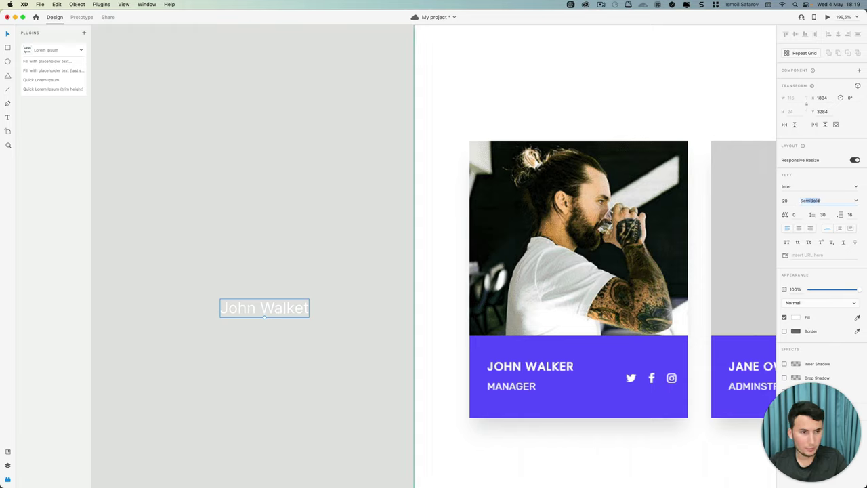
pyautogui.press('Return')
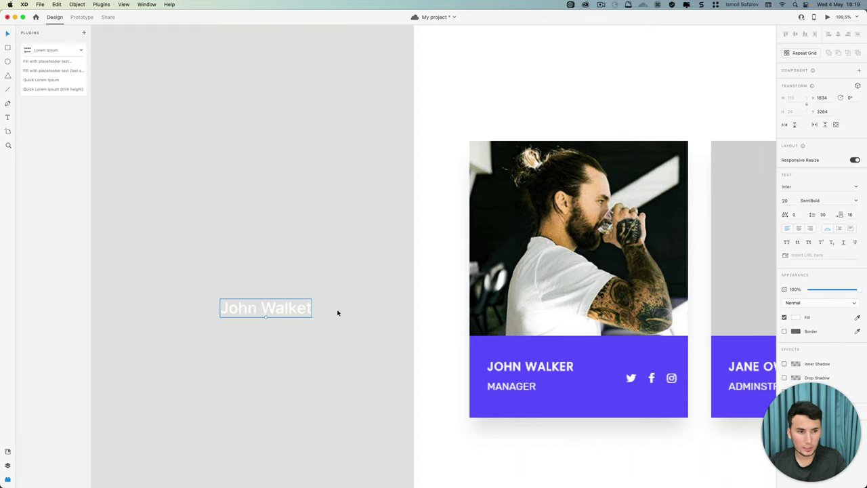
pyautogui.moveTo(242, 310); pyautogui.dragTo(241, 334)
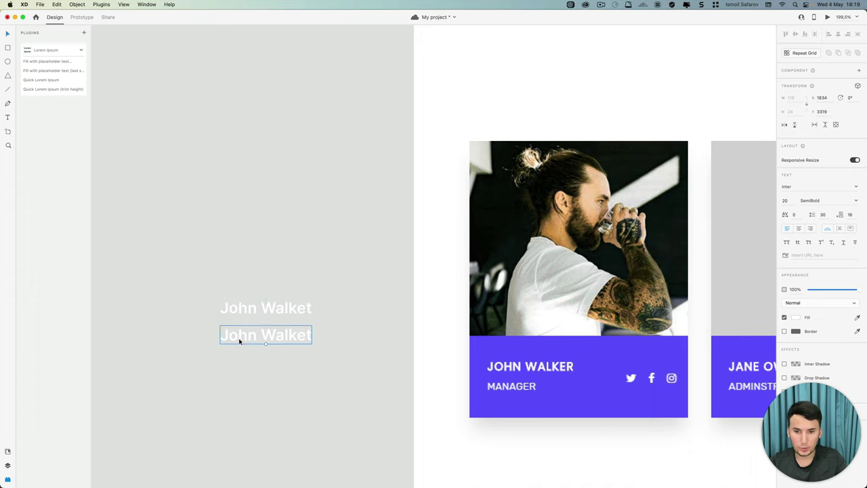
pyautogui.doubleClick(239, 337)
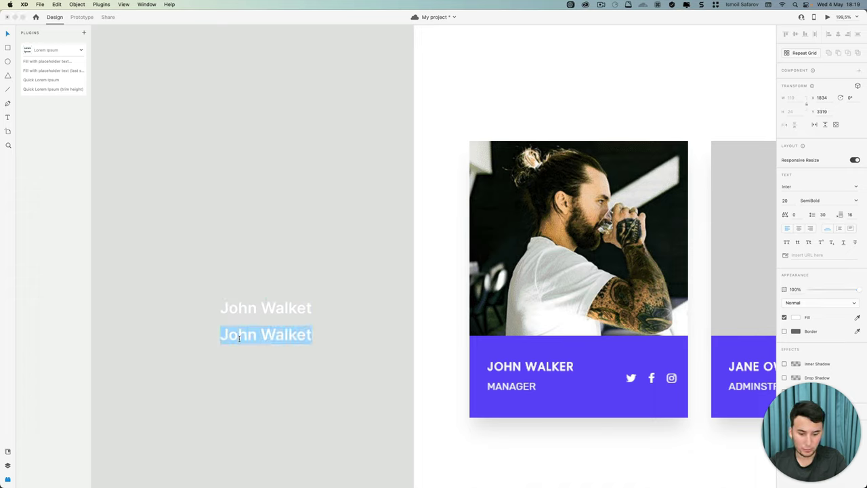
# Retype the duplicated text as the role "3D Developer".
pyautogui.write('Dever')
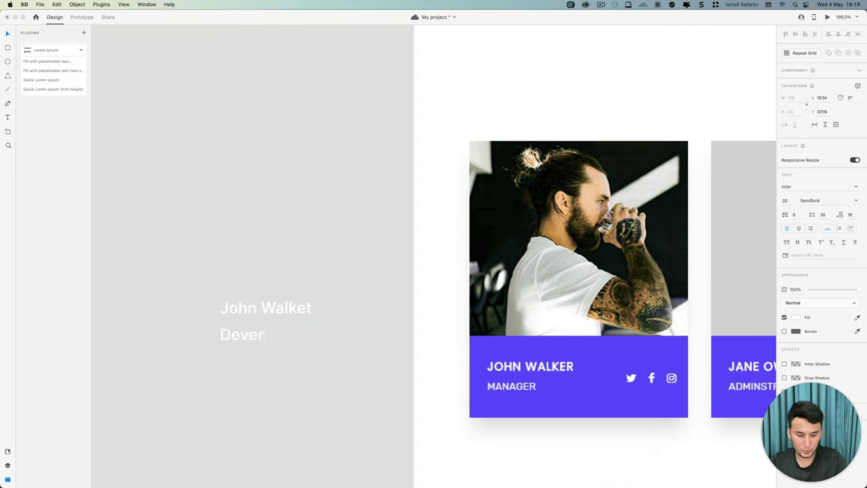
pyautogui.press('BackSpace')
pyautogui.write('lop')
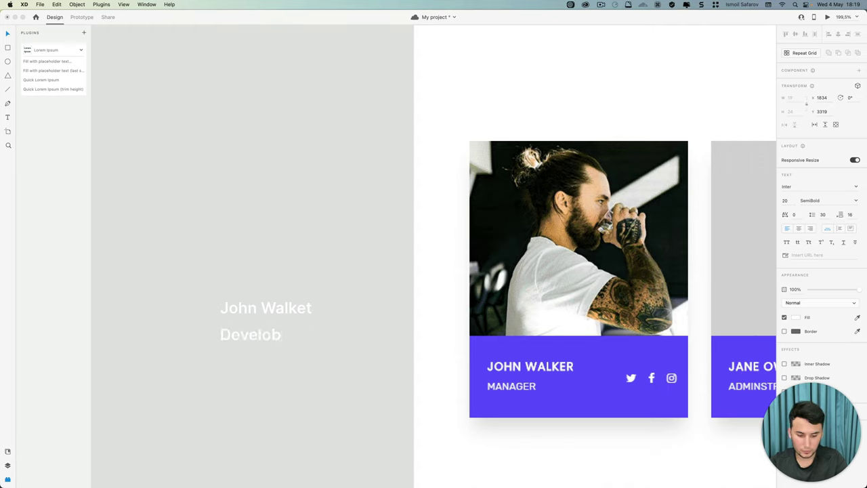
pyautogui.press('BackSpace')
pyautogui.write('per')
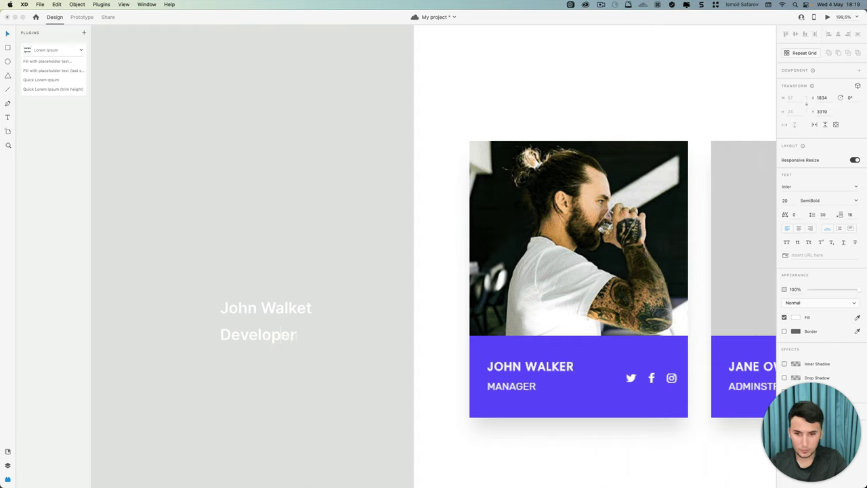
pyautogui.write('W')
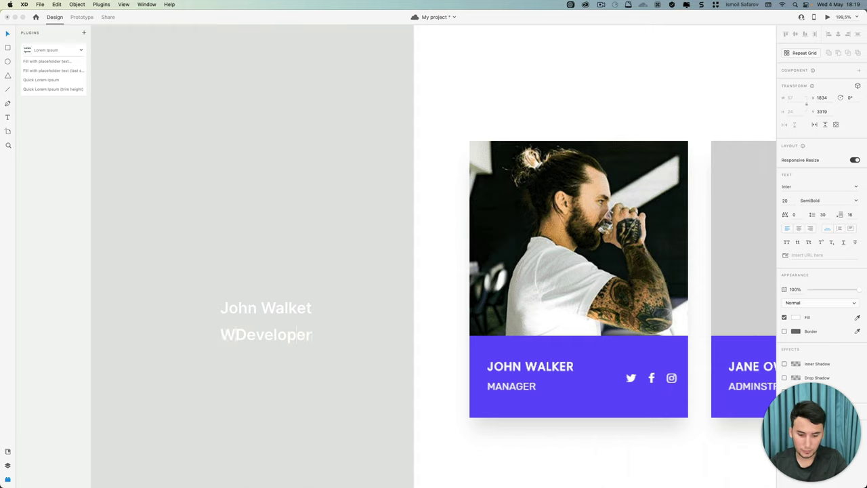
pyautogui.write('eb')
pyautogui.press('BackSpace')
pyautogui.press('BackSpace')
pyautogui.press('BackSpace')
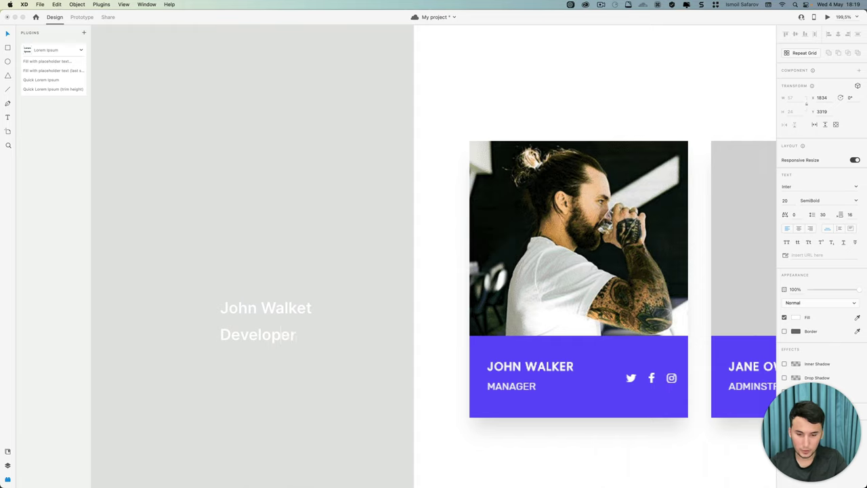
pyautogui.write('#D')
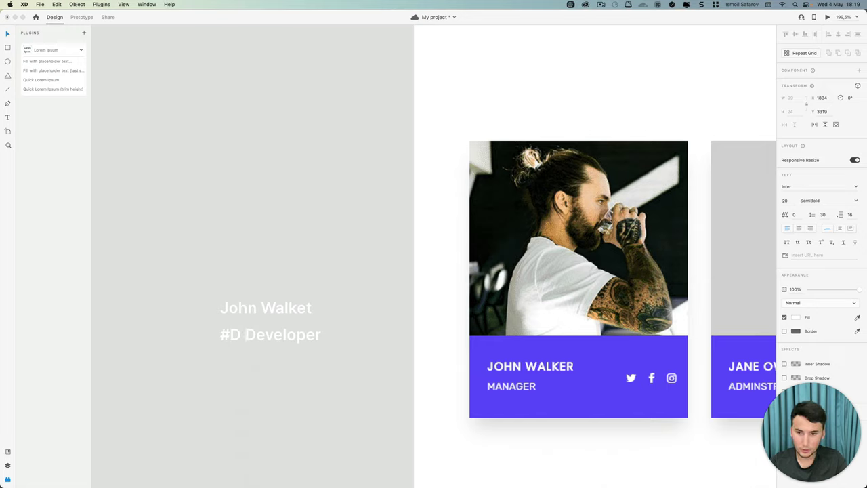
pyautogui.press('BackSpace')
pyautogui.press('BackSpace')
pyautogui.press('BackSpace')
pyautogui.write('3D')
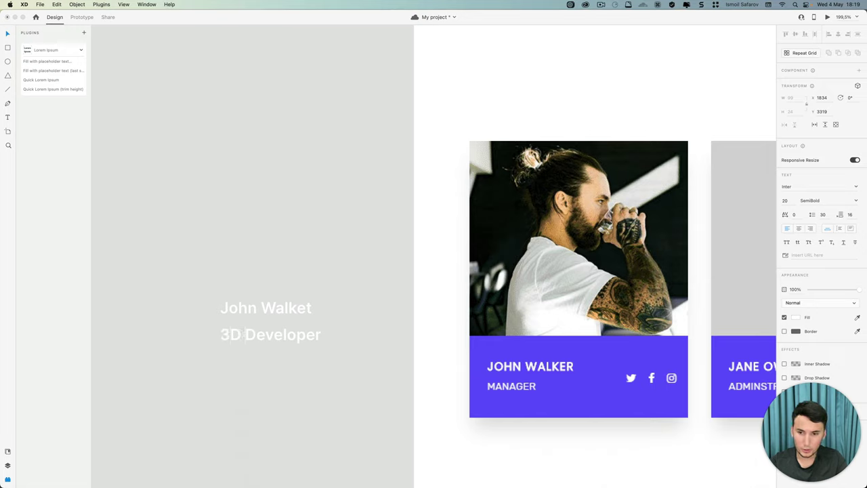
pyautogui.press('Escape')
# Set the 3D Developer role line's font weight to Light.
pyautogui.click(252, 358)
pyautogui.click(285, 335)
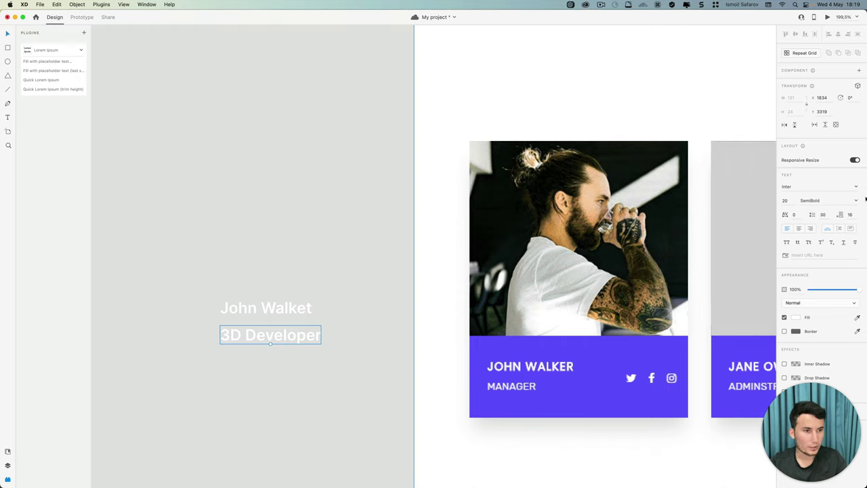
pyautogui.click(856, 202)
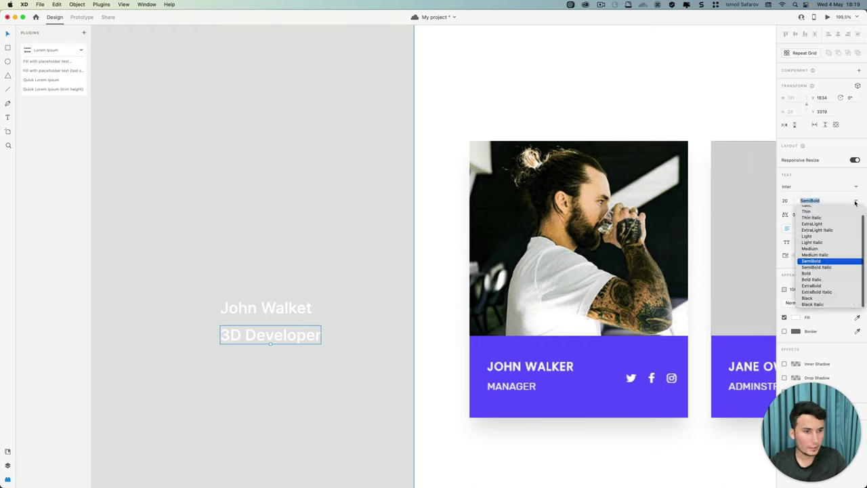
pyautogui.click(807, 236)
# Set the role line to size 16 and nudge the name closer above it.
pyautogui.moveTo(203, 372); pyautogui.dragTo(298, 300)
pyautogui.click(268, 335)
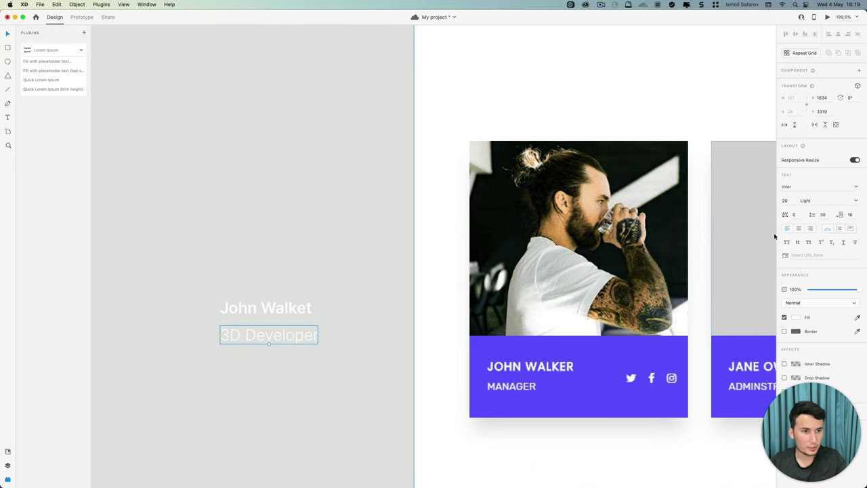
pyautogui.click(786, 200)
pyautogui.write('16')
pyautogui.press('Return')
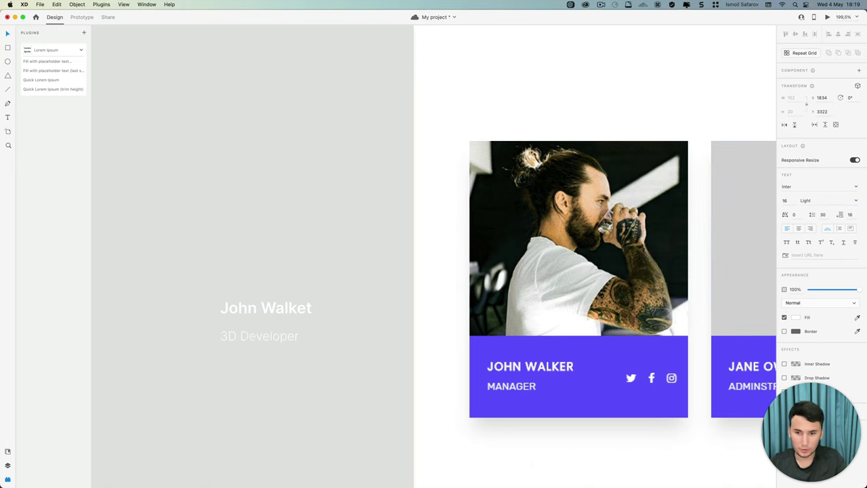
pyautogui.moveTo(267, 310); pyautogui.dragTo(266, 318)
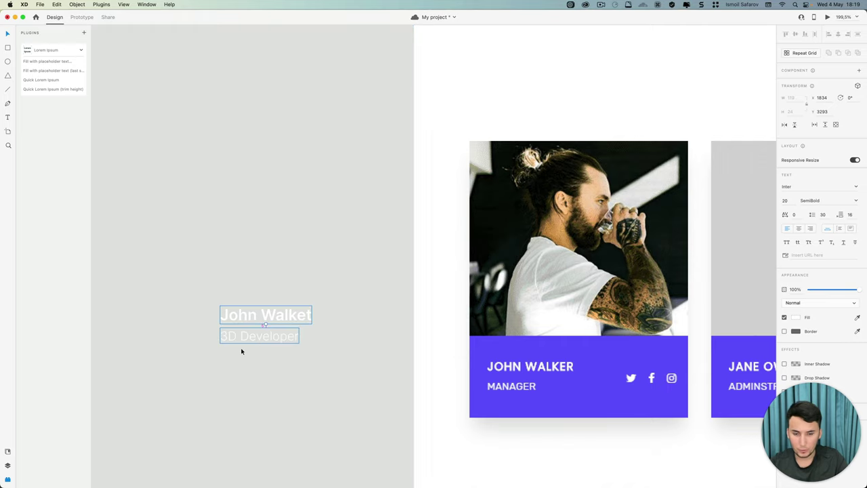
pyautogui.moveTo(275, 359); pyautogui.dragTo(217, 316)
# Duplicate the name-and-role pair and type the second team member's name.
pyautogui.scroll(1, 341, 309)
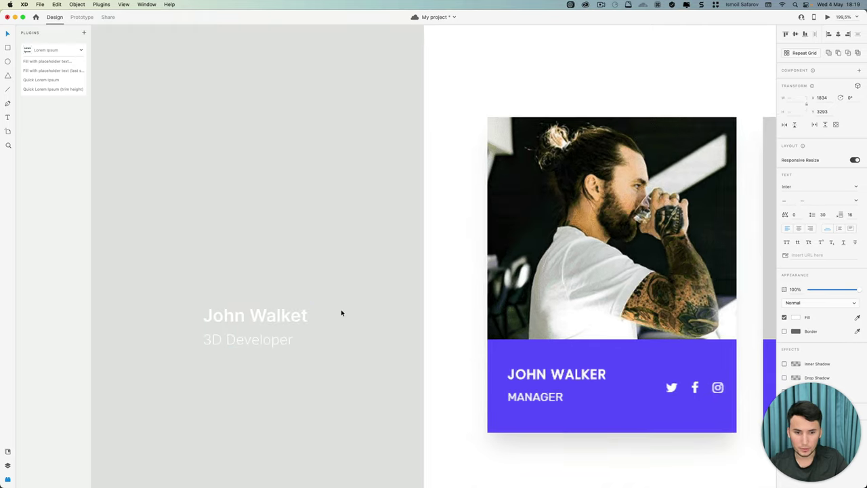
pyautogui.scroll(-3, 340, 309)
pyautogui.click(301, 364)
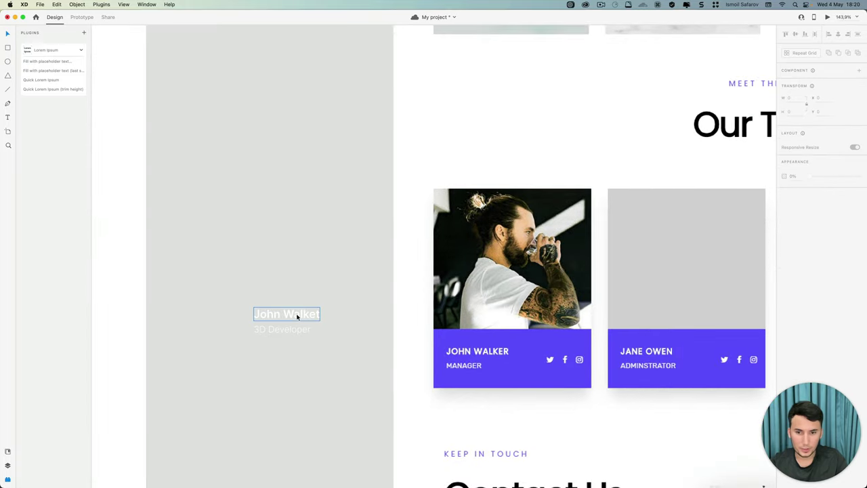
pyautogui.moveTo(240, 347)
pyautogui.mouseDown()
pyautogui.moveTo(310, 304)
pyautogui.moveTo(293, 365)
pyautogui.moveTo(300, 361)
pyautogui.mouseUp()
pyautogui.click(291, 412)
pyautogui.doubleClick(276, 365)
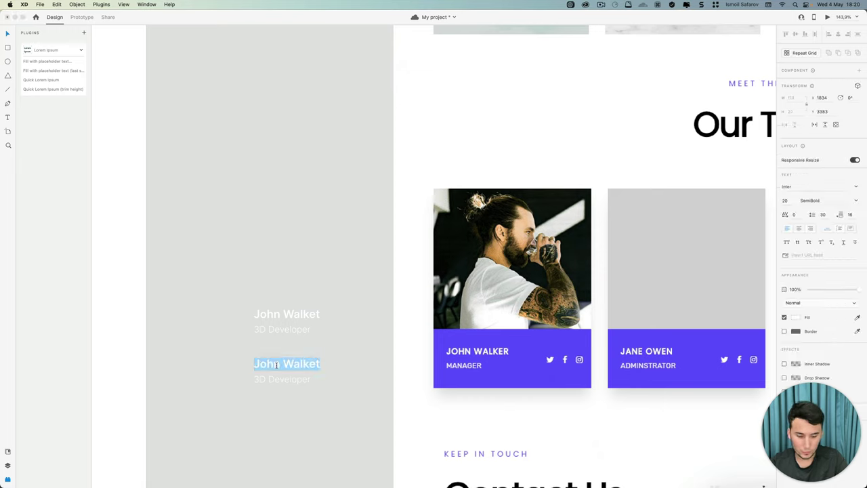
pyautogui.write('Tom')
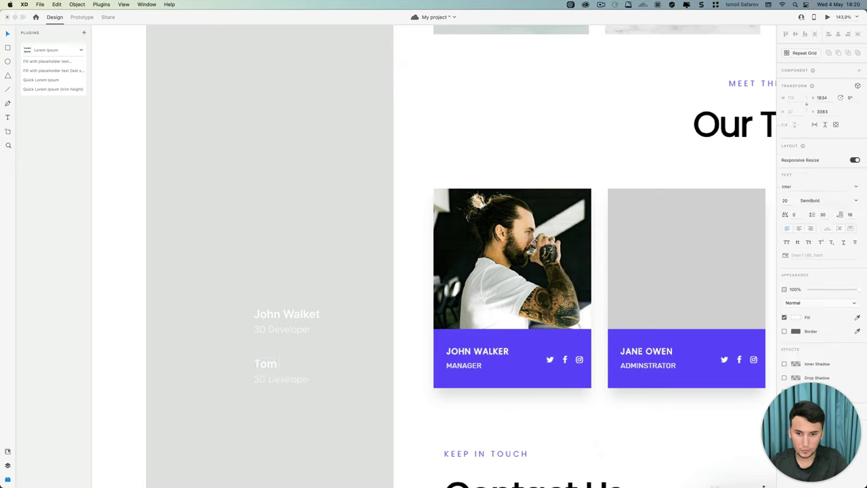
pyautogui.write(' O')
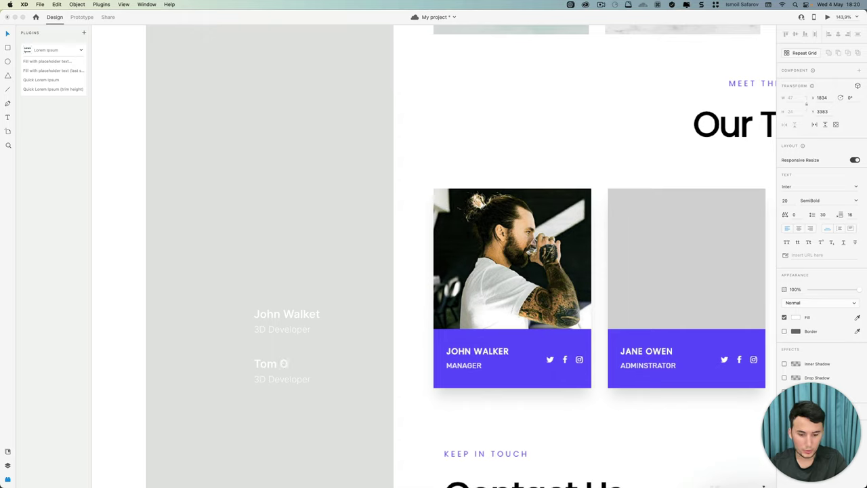
pyautogui.write('W')
pyautogui.press('BackSpace')
pyautogui.write('w')
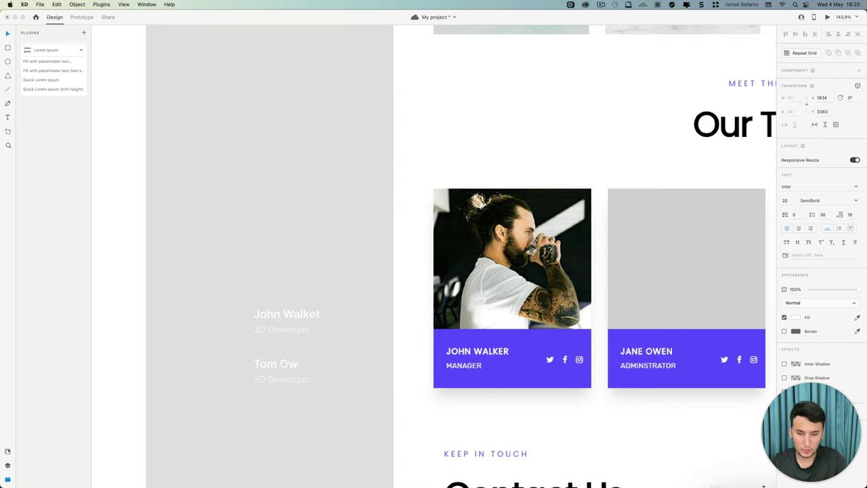
pyautogui.write('en')
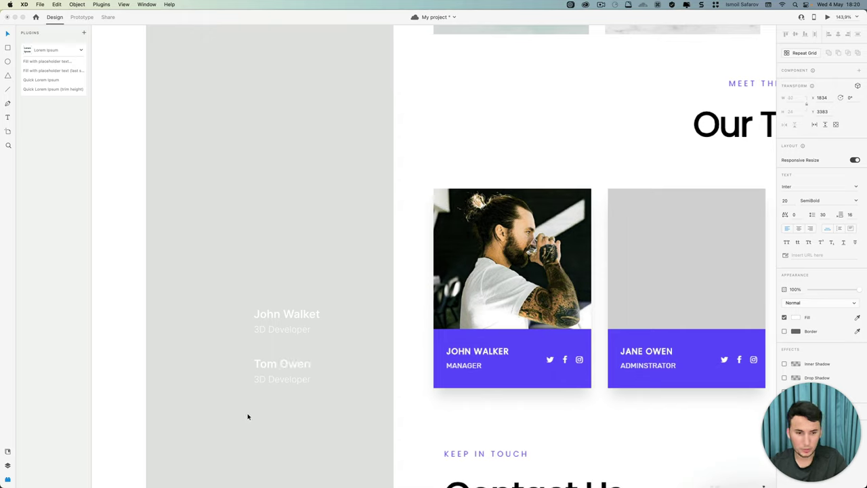
# Replace the copied role text with "Marketing Staff".
pyautogui.click(255, 377)
pyautogui.doubleClick(263, 380)
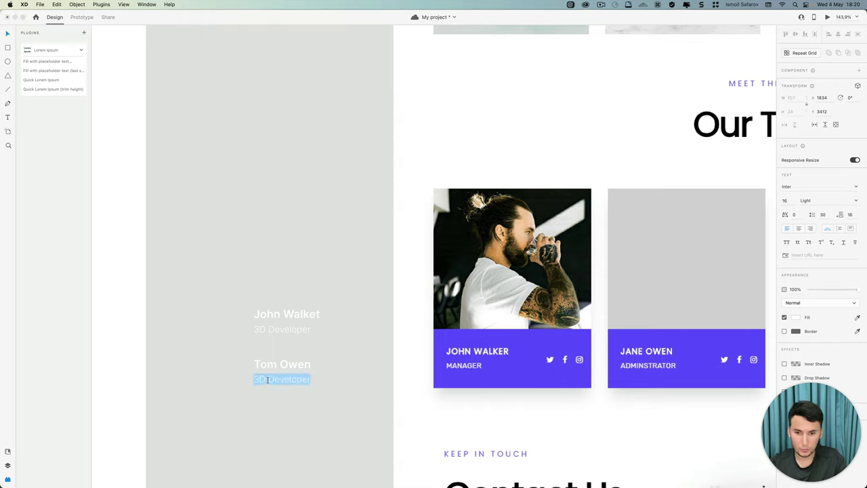
pyautogui.click(271, 380)
pyautogui.tripleClick(270, 381)
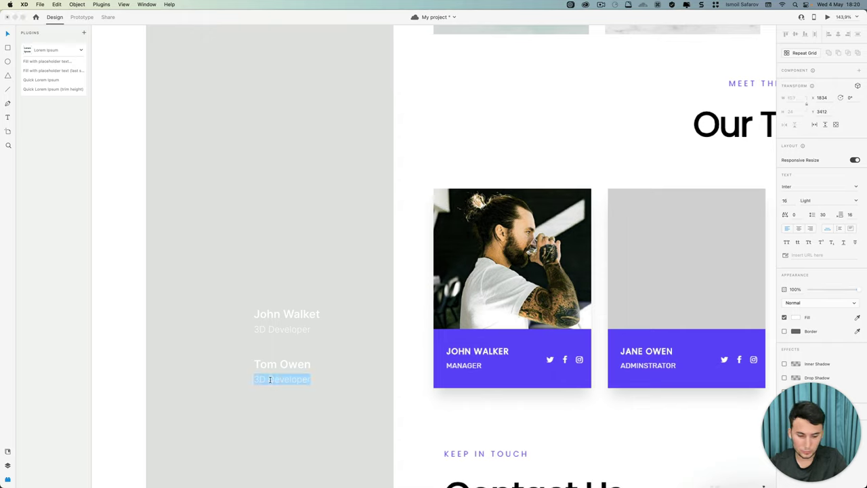
pyautogui.write('Ma')
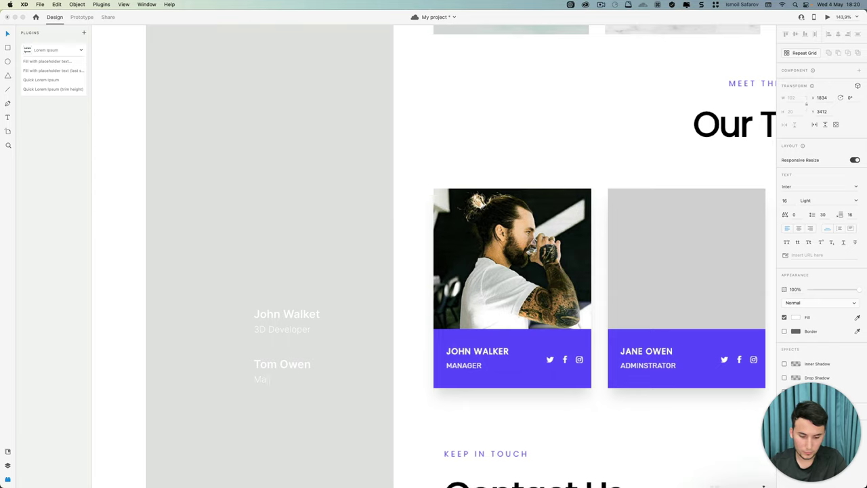
pyautogui.write('rketing S')
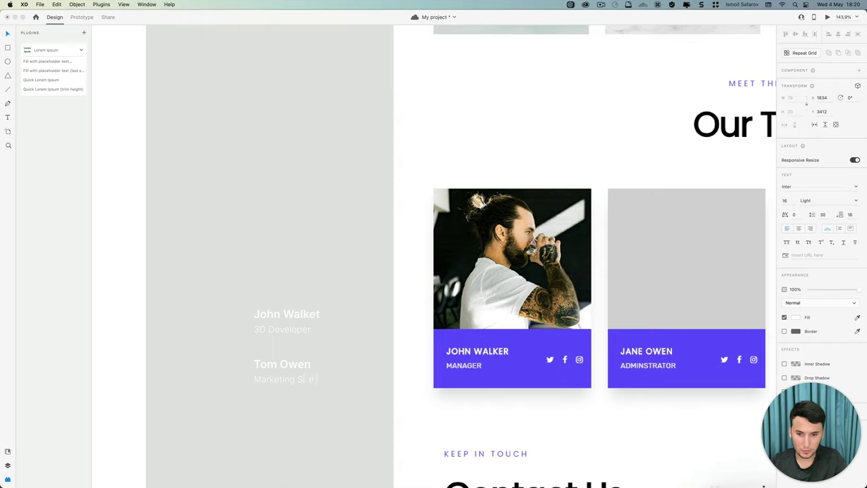
pyautogui.press('Escape')
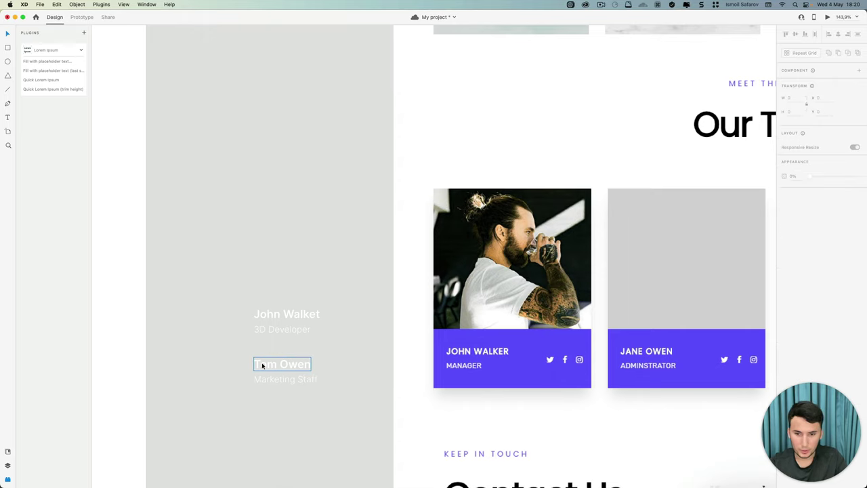
# Option-drag a copy of the new name-and-role pair below it.
pyautogui.keyDown('shift'); pyautogui.click(263, 365); pyautogui.keyUp('shift')
pyautogui.keyDown('shift'); pyautogui.click(270, 379); pyautogui.keyUp('shift')
pyautogui.moveTo(273, 380); pyautogui.dragTo(271, 415)
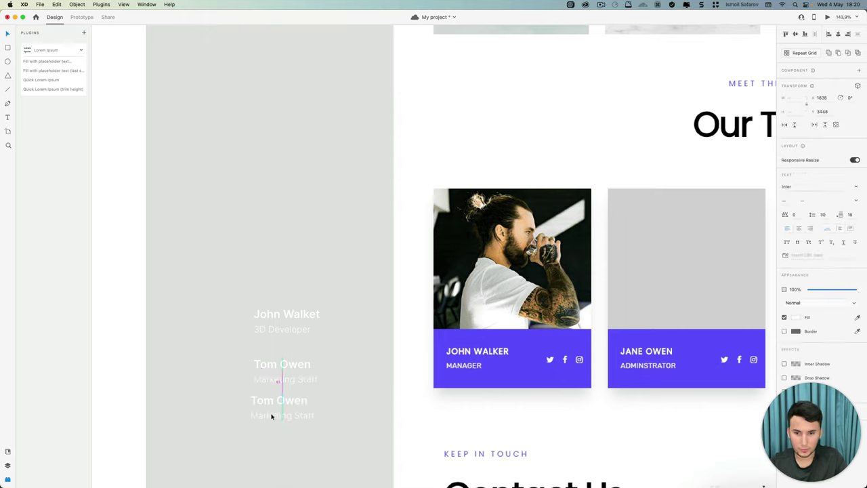
pyautogui.hscroll(5, 269, 418)
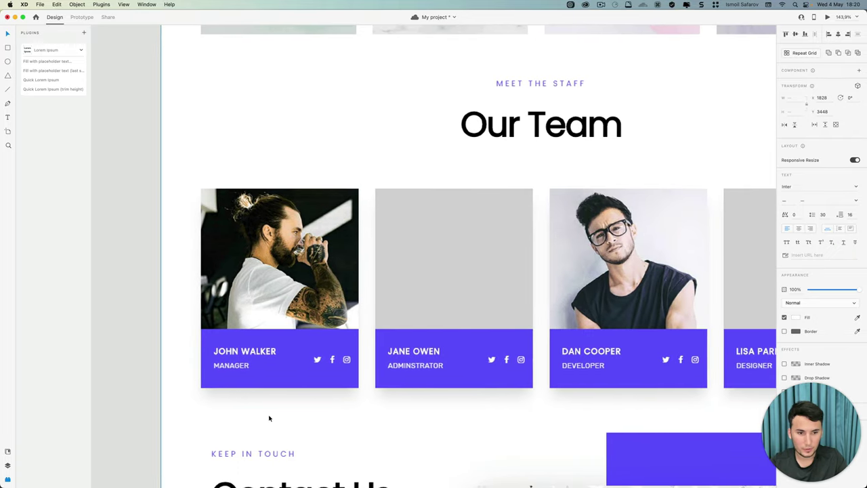
# Replace the third copied name with the third team member's name.
pyautogui.hscroll(3, 269, 419)
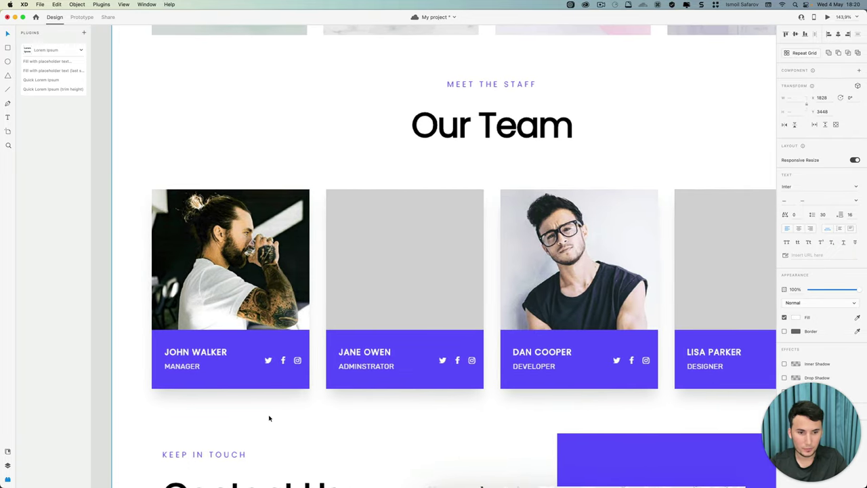
pyautogui.hscroll(-1, 269, 418)
pyautogui.hscroll(-2, 269, 418)
pyautogui.hscroll(-2, 269, 419)
pyautogui.hscroll(-10, 269, 418)
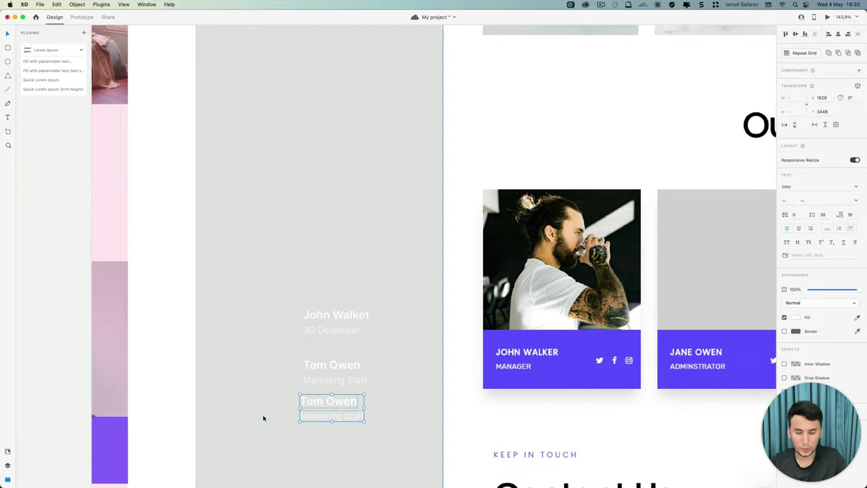
pyautogui.hscroll(-1, 265, 416)
pyautogui.doubleClick(339, 409)
pyautogui.tripleClick(337, 403)
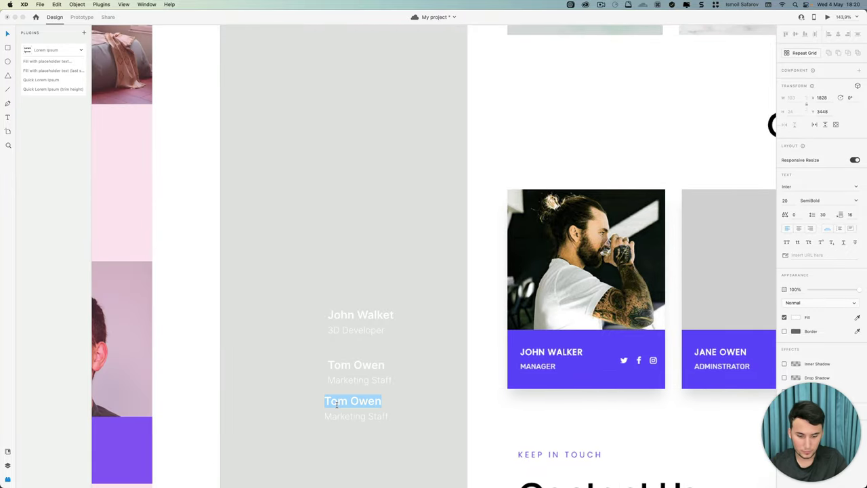
pyautogui.write('Dan Cooper')
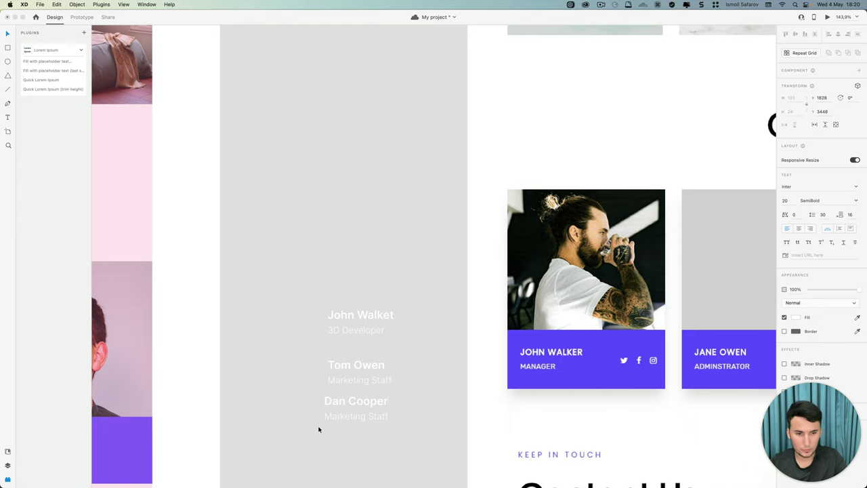
pyautogui.press('Escape')
# Change the third pair's role to "Designer" and select the pair.
pyautogui.hscroll(3, 392, 437)
pyautogui.hscroll(5, 392, 437)
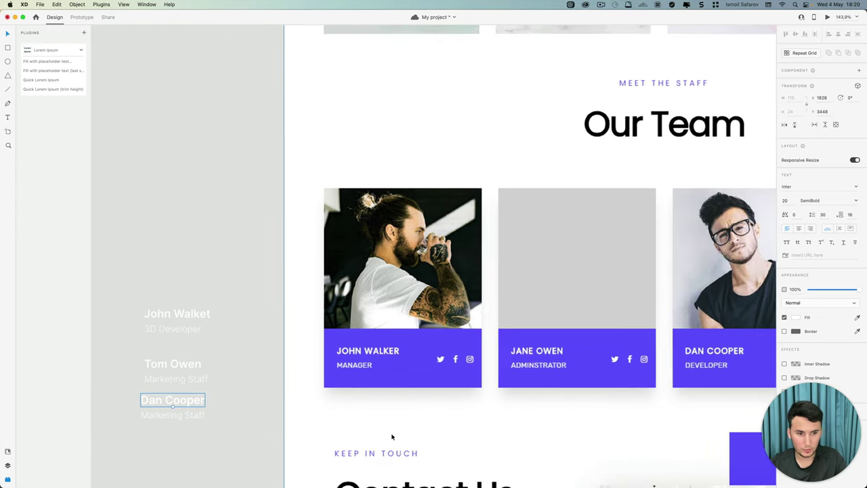
pyautogui.hscroll(-2, 392, 437)
pyautogui.hscroll(-3, 392, 437)
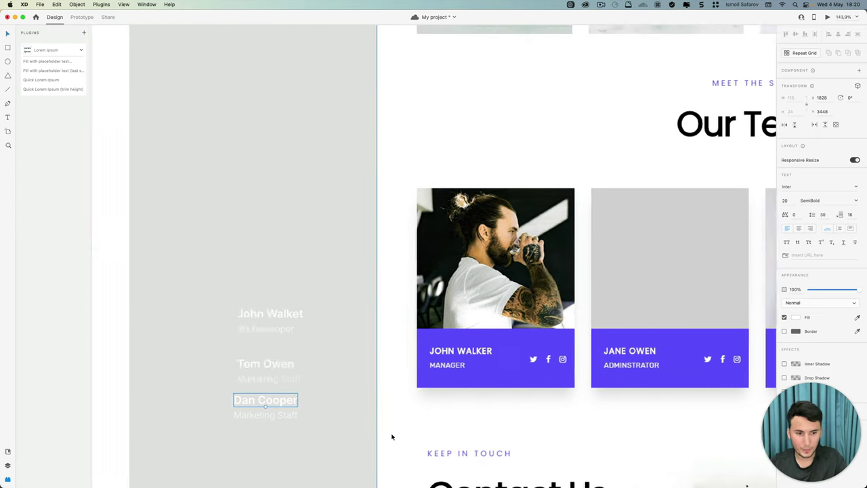
pyautogui.hscroll(-5, 391, 437)
pyautogui.doubleClick(419, 415)
pyautogui.write('De')
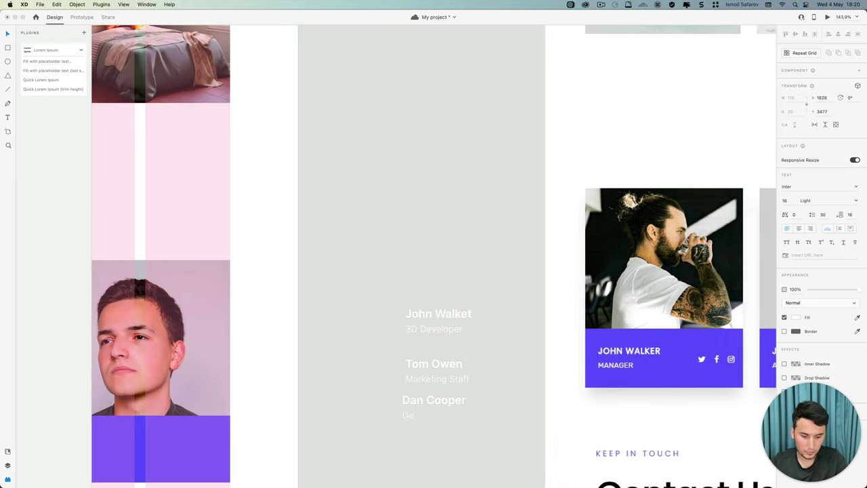
pyautogui.write('signer')
pyautogui.press('Escape')
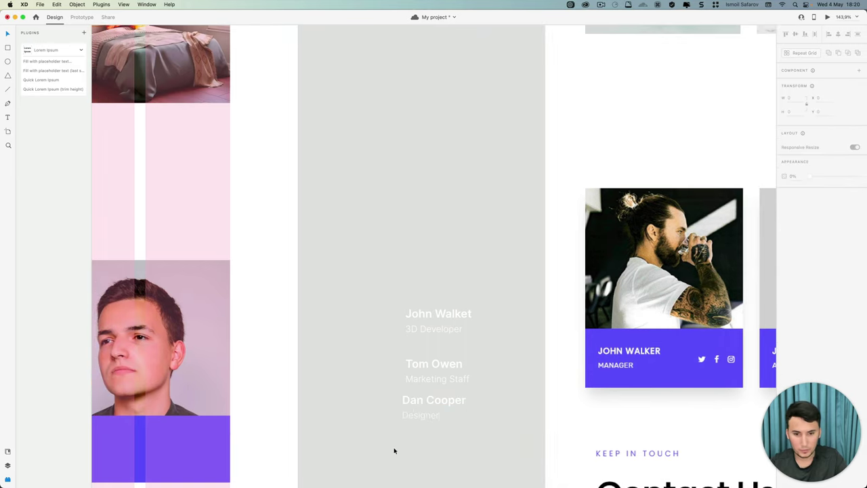
pyautogui.scroll(-2, 395, 448)
pyautogui.moveTo(389, 400)
pyautogui.mouseDown()
pyautogui.moveTo(433, 354)
pyautogui.moveTo(435, 411)
pyautogui.mouseUp()
# Type the fourth team member's name and begin editing the role beneath it.
pyautogui.hscroll(3, 435, 418)
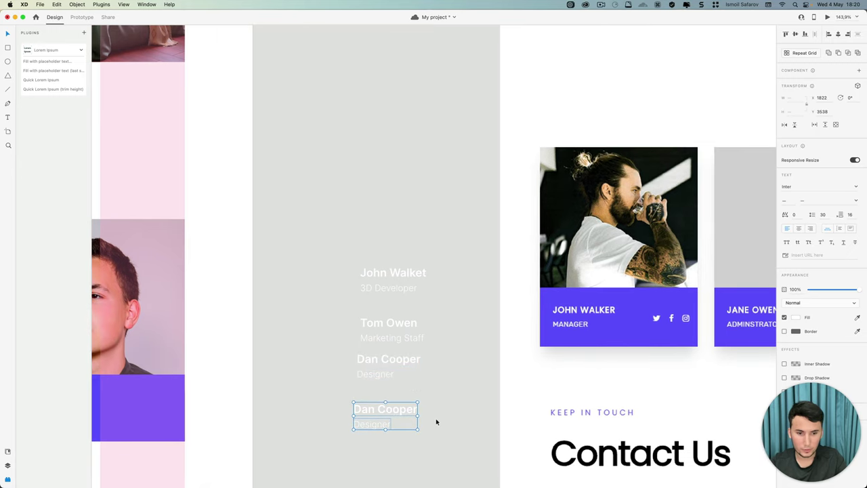
pyautogui.doubleClick(396, 410)
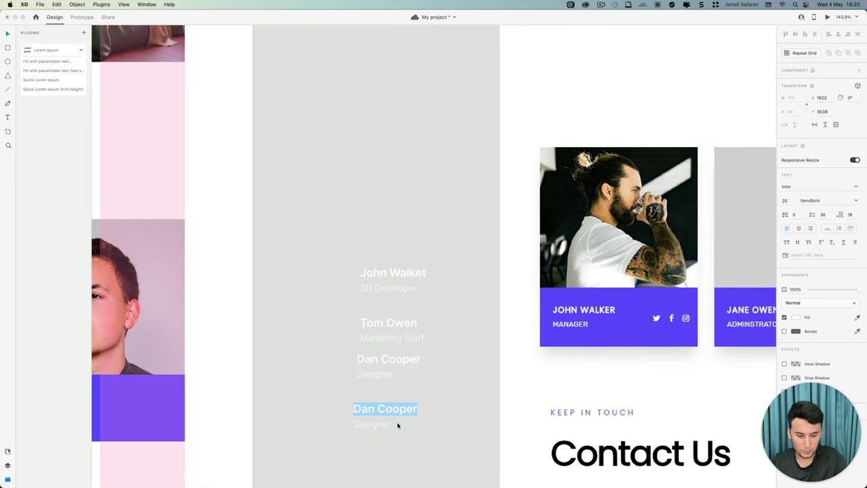
pyautogui.write('Jo')
pyautogui.write('ve')
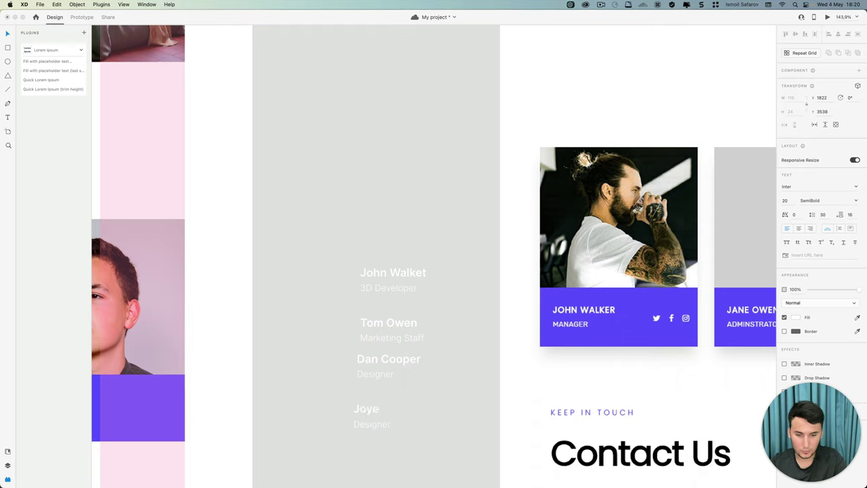
pyautogui.press('BackSpace')
pyautogui.press('BackSpace')
pyautogui.write('y')
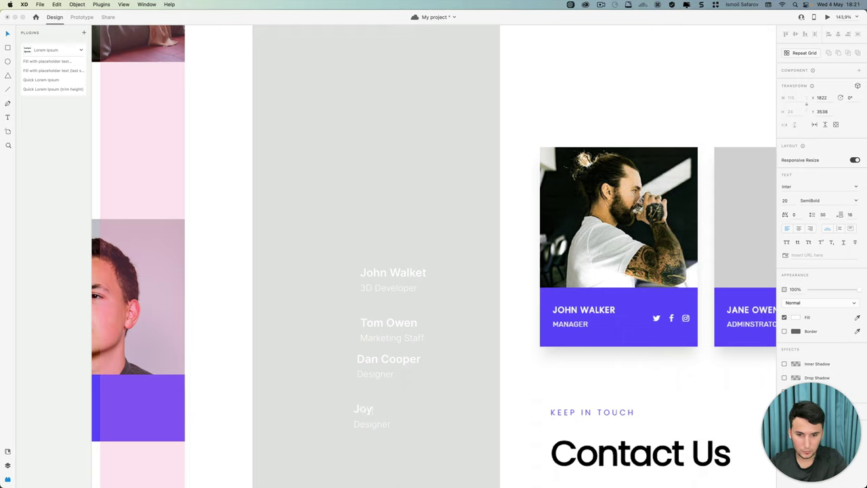
pyautogui.write(' Done')
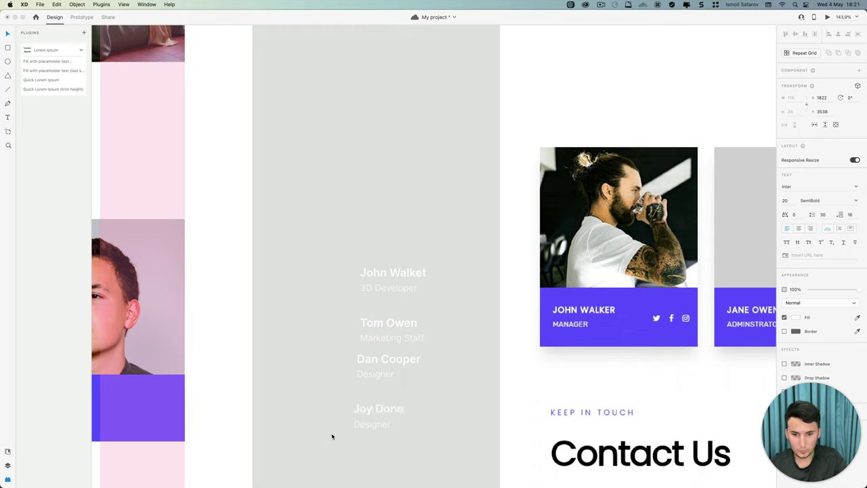
pyautogui.doubleClick(362, 427)
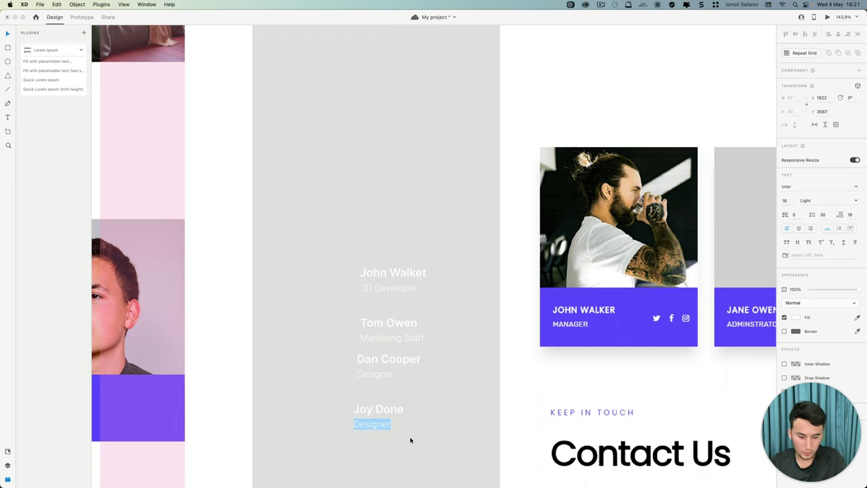
# Set the fourth role to CEO and move that name-and-role group onto the first team card.
pyautogui.write('CE')
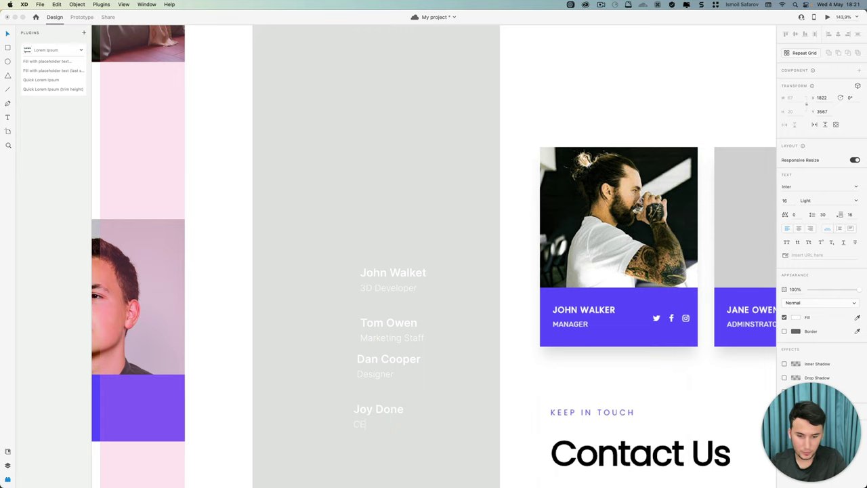
pyautogui.write('O')
pyautogui.moveTo(319, 457); pyautogui.dragTo(439, 248)
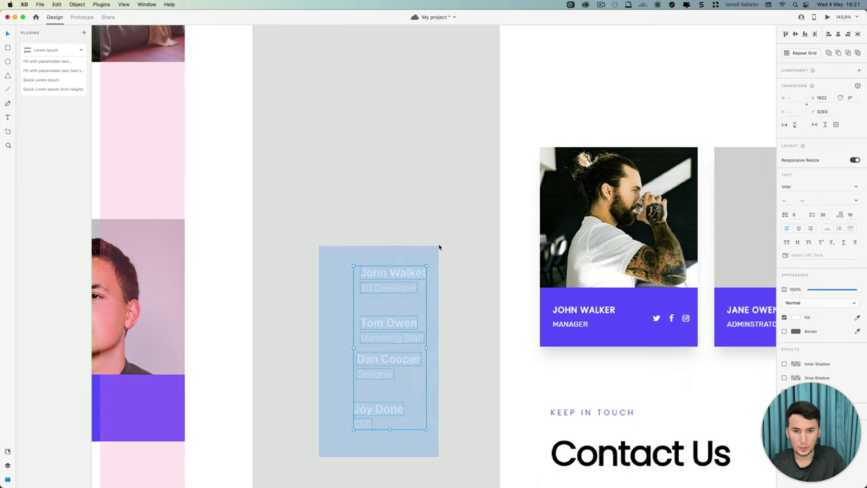
pyautogui.scroll(-5, 442, 278)
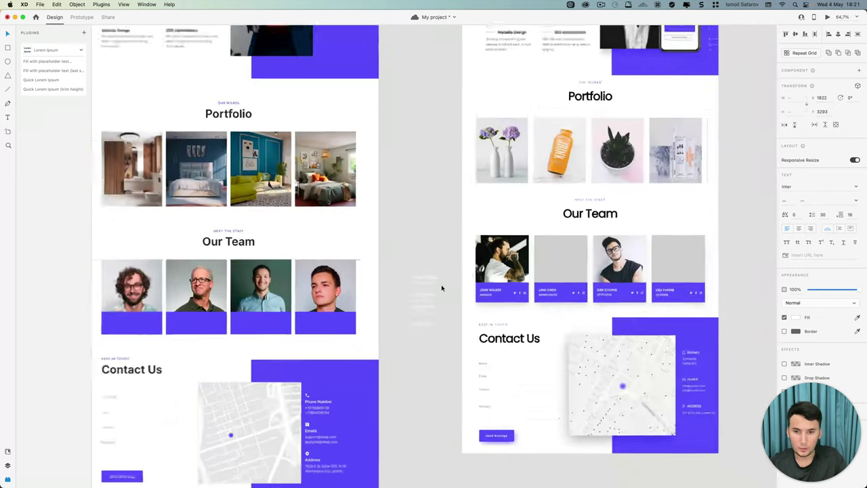
pyautogui.scroll(-3, 441, 288)
pyautogui.moveTo(407, 339)
pyautogui.mouseDown()
pyautogui.moveTo(441, 315)
pyautogui.moveTo(144, 319)
pyautogui.mouseUp()
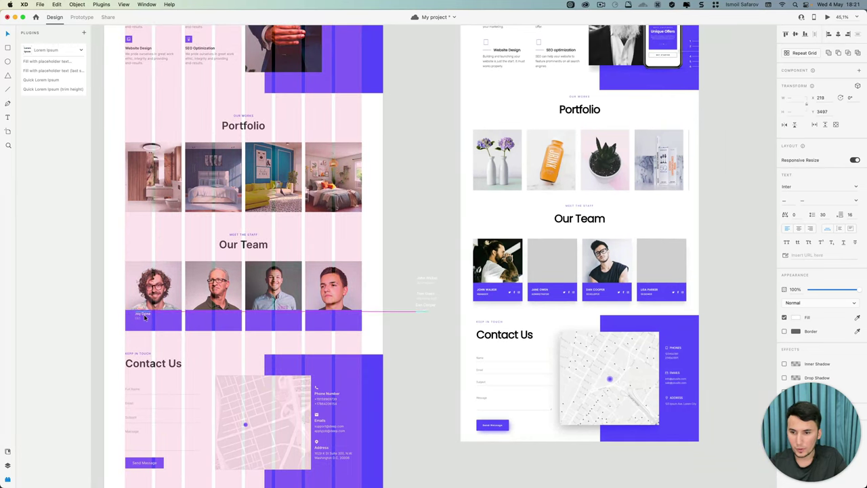
pyautogui.click(422, 323)
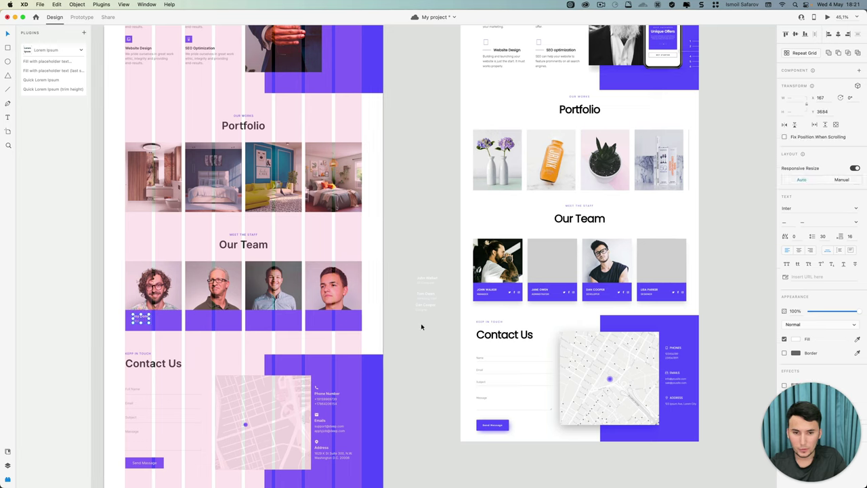
# Move the remaining three name-and-role groups onto the second, third and fourth team cards.
pyautogui.moveTo(423, 312); pyautogui.dragTo(206, 317)
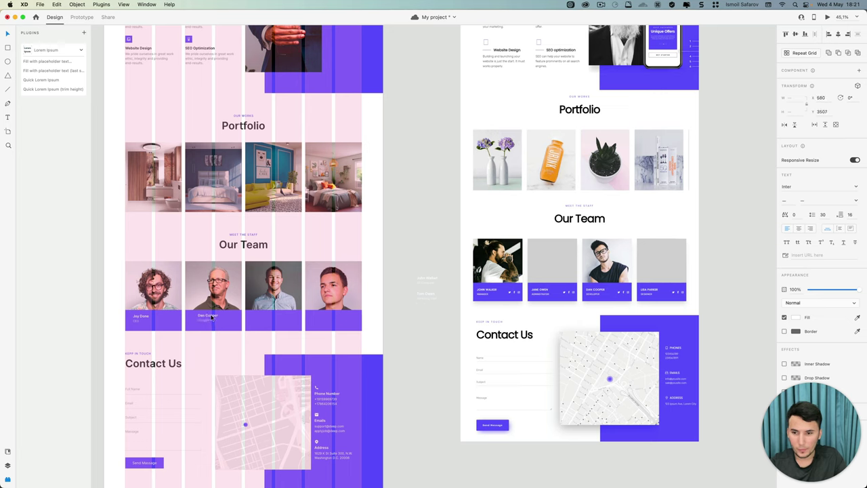
pyautogui.moveTo(427, 294); pyautogui.dragTo(265, 318)
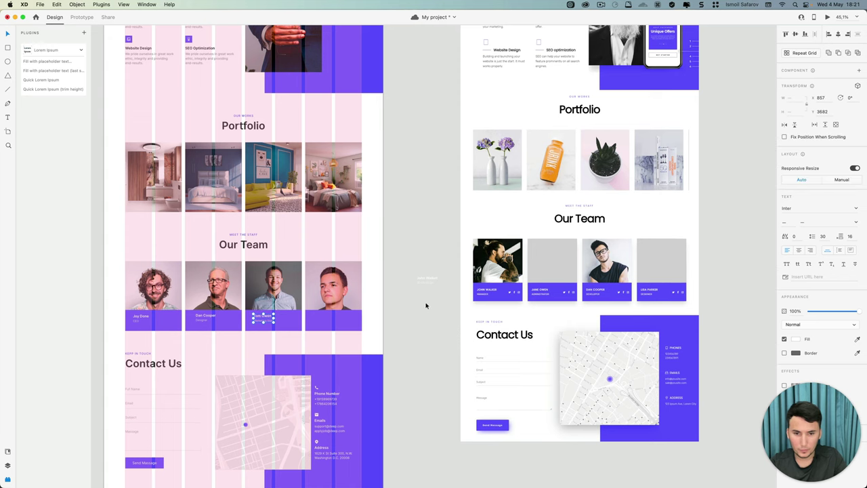
pyautogui.click(427, 279)
pyautogui.moveTo(431, 274); pyautogui.dragTo(318, 318)
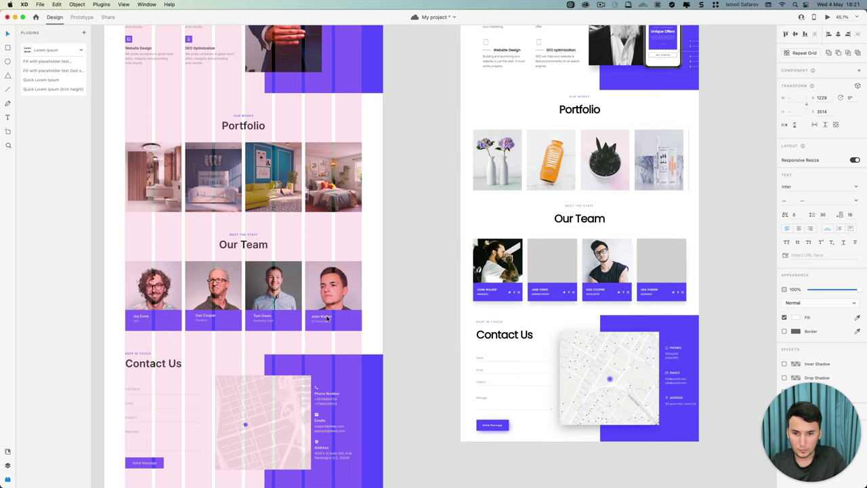
pyautogui.hscroll(-2, 334, 318)
pyautogui.hscroll(-5, 333, 319)
pyautogui.scroll(-2, 239, 326)
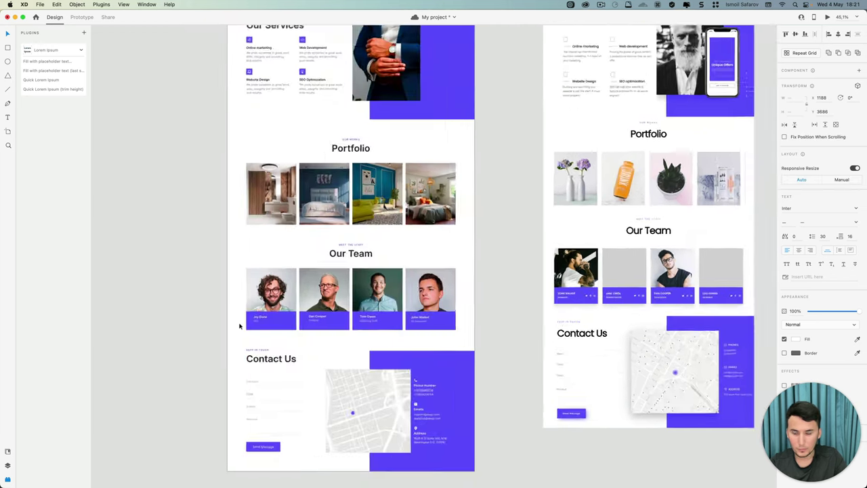
pyautogui.scroll(5, 253, 324)
pyautogui.scroll(3, 253, 324)
pyautogui.scroll(3, 256, 329)
# Select Joy Done's name and CEO title on the first card, try a leftward drag, then undo it.
pyautogui.click(258, 330)
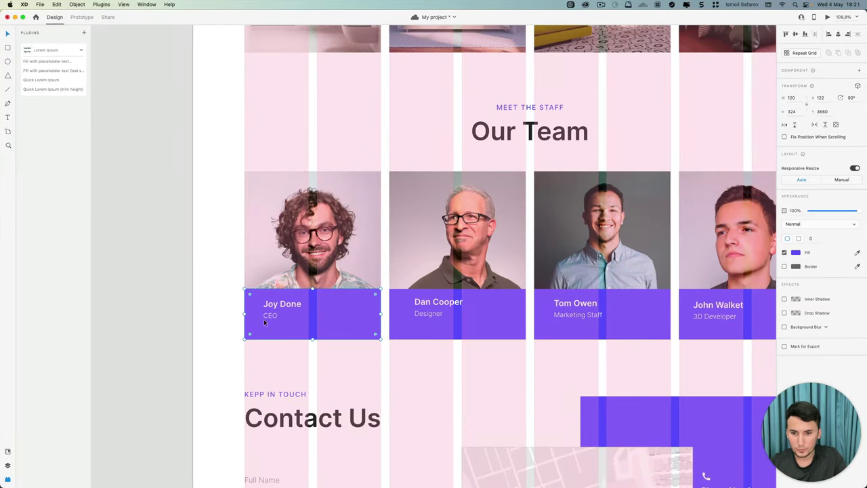
pyautogui.doubleClick(269, 318)
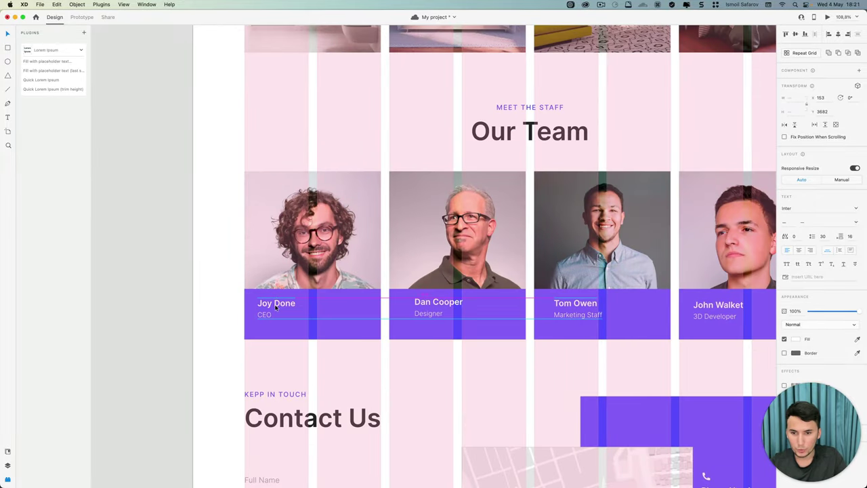
pyautogui.moveTo(280, 307)
pyautogui.mouseDown()
pyautogui.moveTo(287, 319)
pyautogui.moveTo(238, 315)
pyautogui.mouseUp()
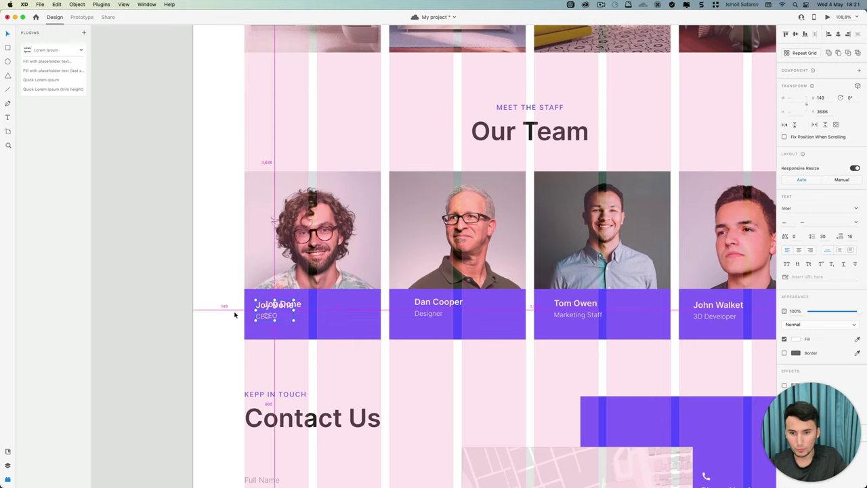
pyautogui.scroll(-1, 238, 315)
pyautogui.scroll(4, 240, 315)
pyautogui.scroll(1, 244, 318)
pyautogui.hotkey('ctrl', 'z')
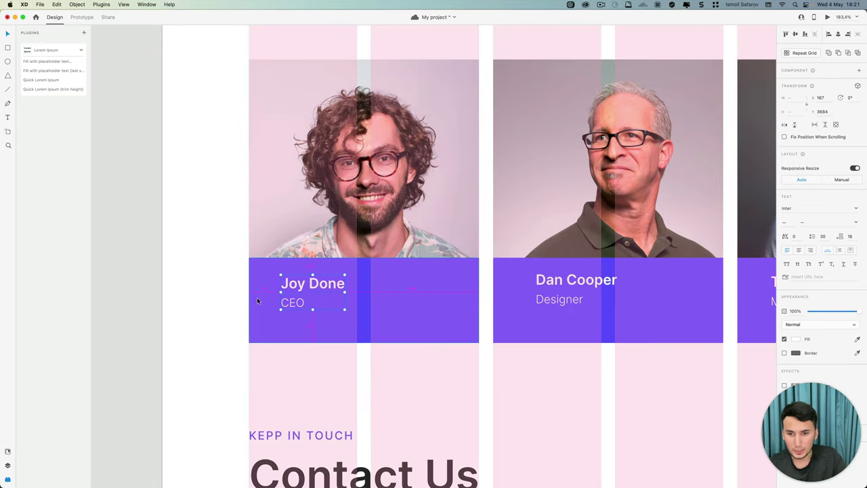
# Nudge Joy Done's name and CEO title left into position within the card.
pyautogui.press('Left')
pyautogui.press('Left')
pyautogui.press('Left')
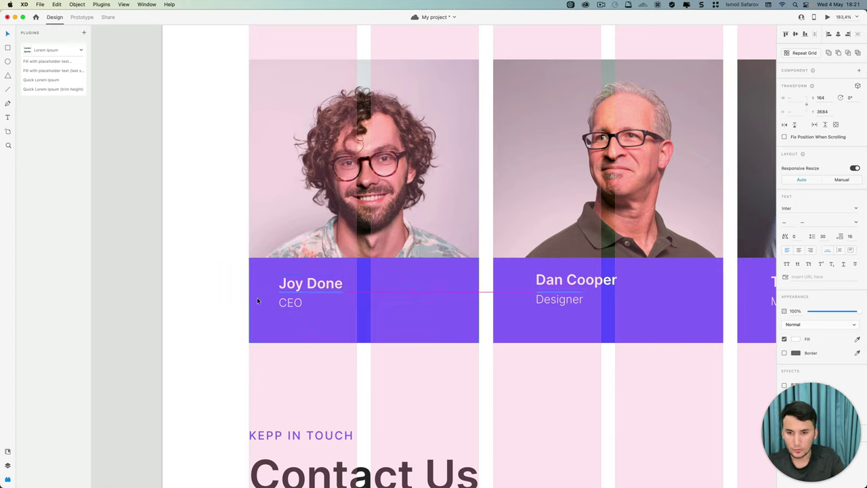
pyautogui.press('Left')
pyautogui.press('Left')
pyautogui.press('Left')
pyautogui.press('Left')
pyautogui.press('Left')
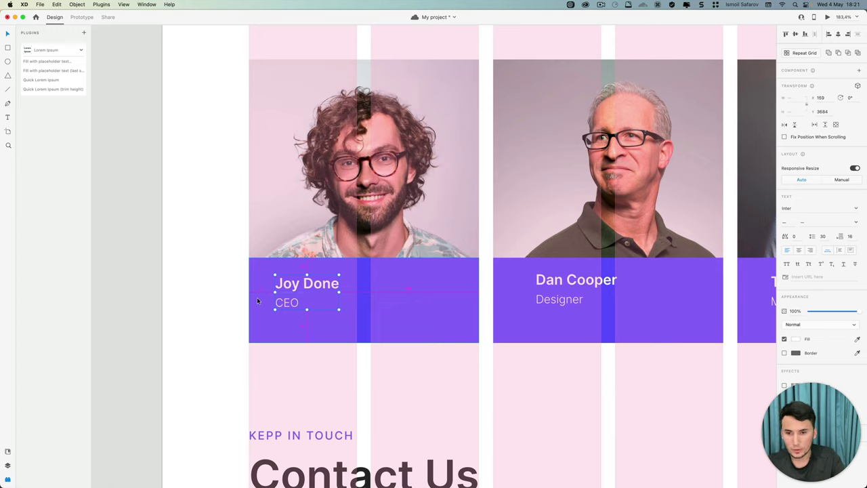
pyautogui.hotkey('shift', 'Up')
pyautogui.press('Down')
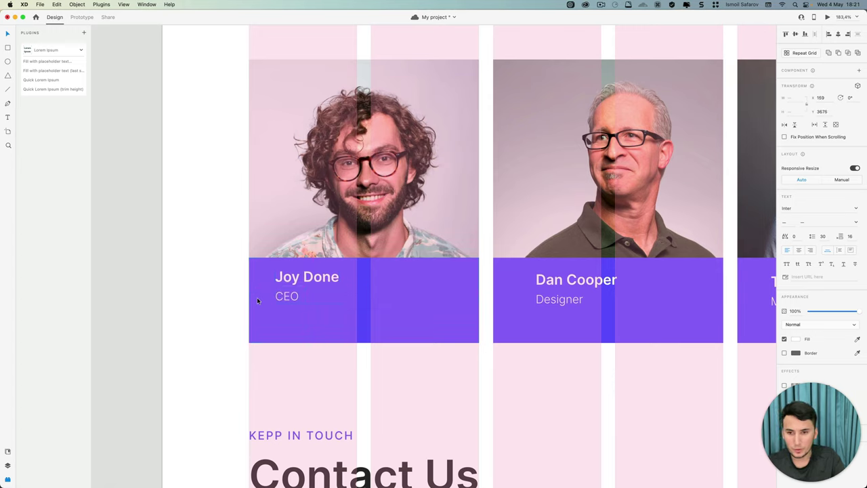
pyautogui.press('Down')
pyautogui.press('Down')
pyautogui.press('Down')
pyautogui.press('Down')
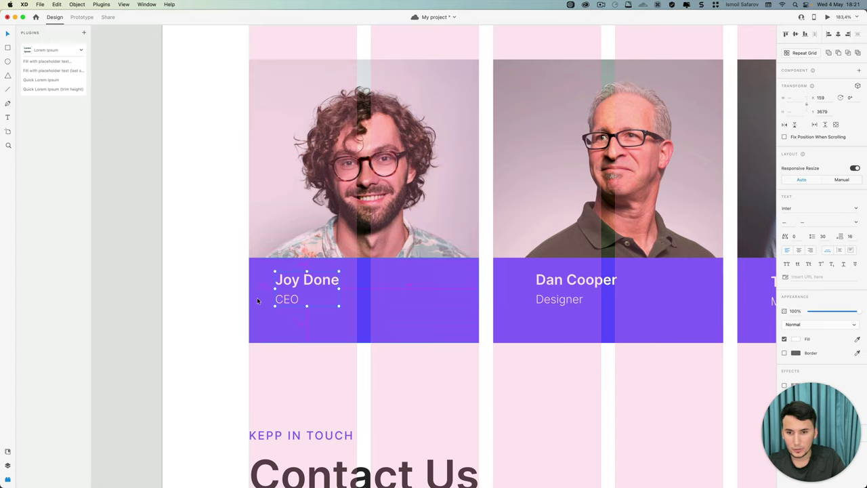
pyautogui.press('Down')
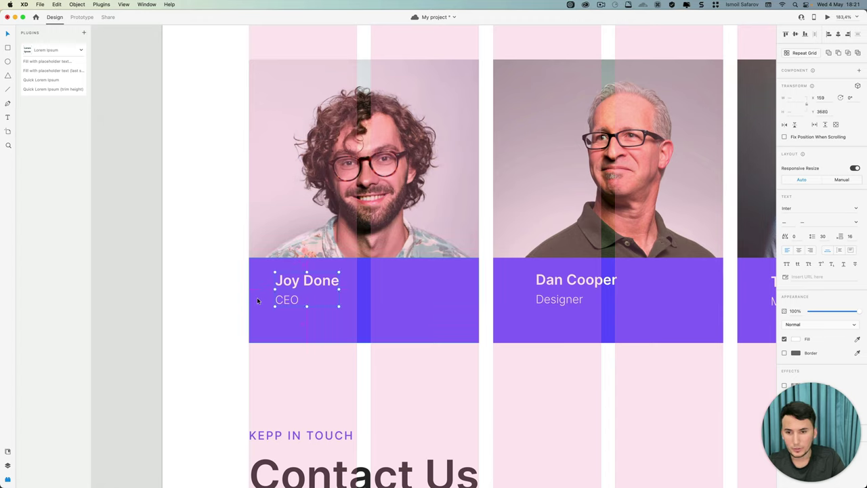
pyautogui.hotkey('shift', 'Left')
pyautogui.press('Left')
pyautogui.press('Left')
pyautogui.press('Left')
pyautogui.press('Left')
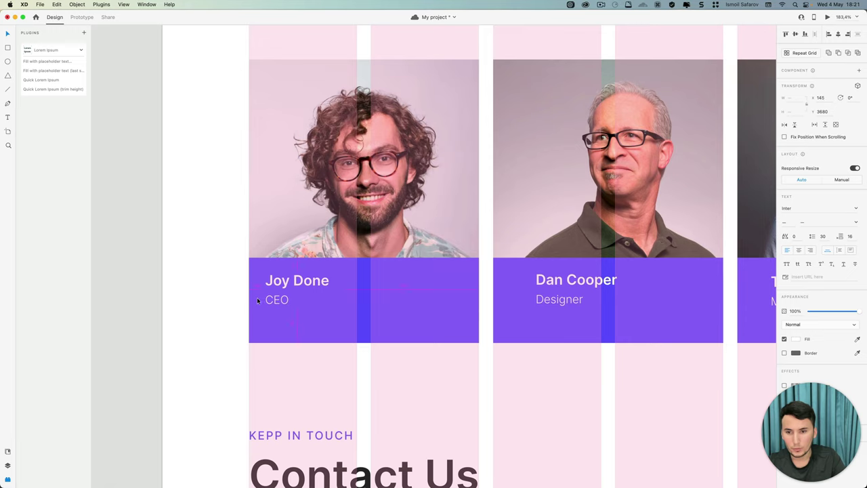
pyautogui.press('Left')
pyautogui.press('Left')
pyautogui.press('Left')
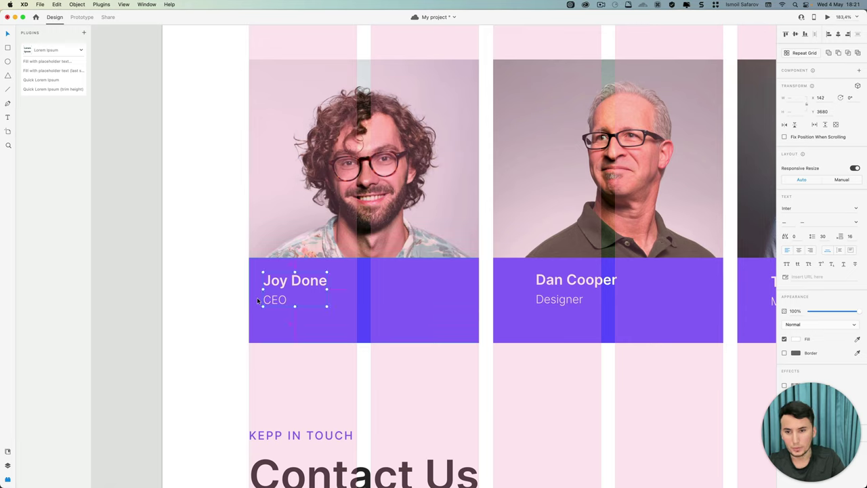
# Shorten the first card's purple band by lowering its top edge, moving the name text down onto it.
pyautogui.click(374, 272)
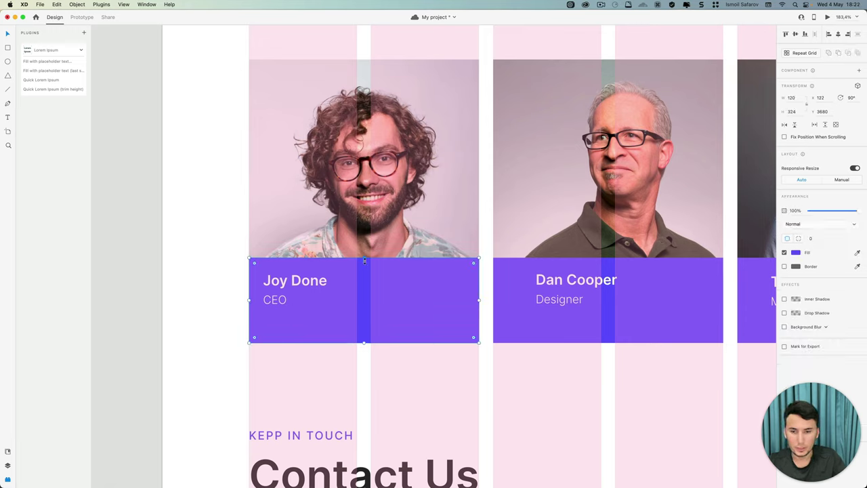
pyautogui.moveTo(364, 258); pyautogui.dragTo(365, 273)
pyautogui.click(274, 282)
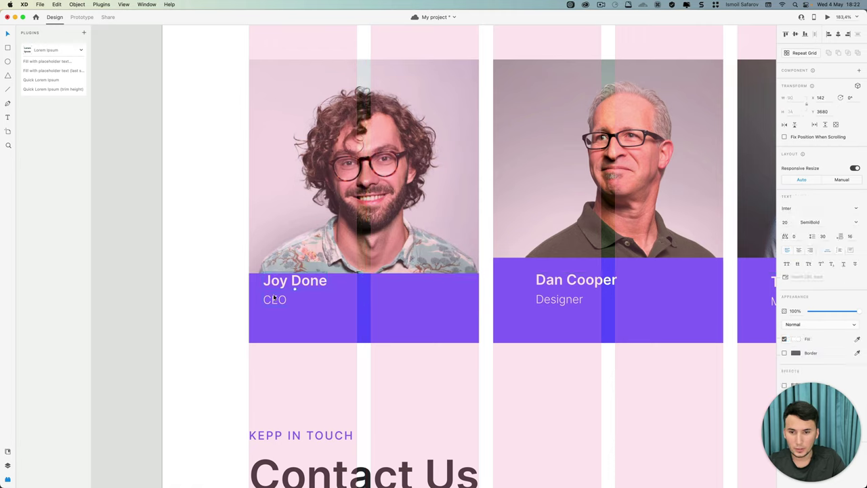
pyautogui.moveTo(275, 284); pyautogui.dragTo(273, 309)
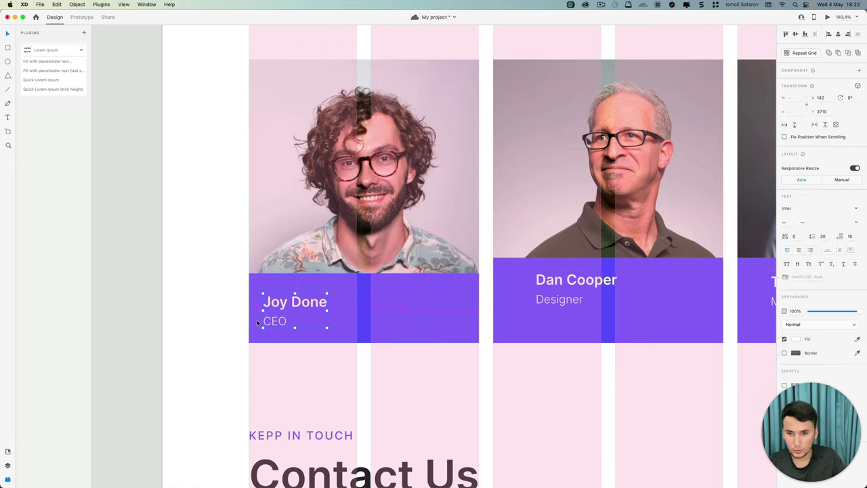
pyautogui.press('Down')
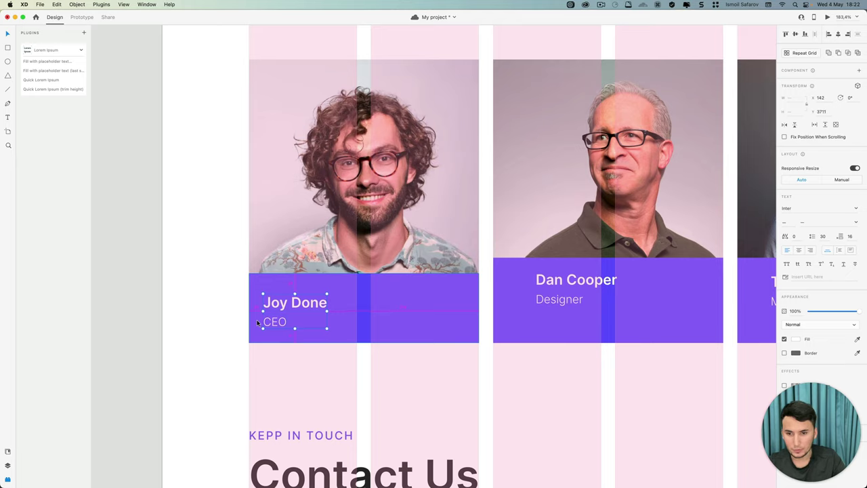
pyautogui.click(229, 323)
pyautogui.click(409, 306)
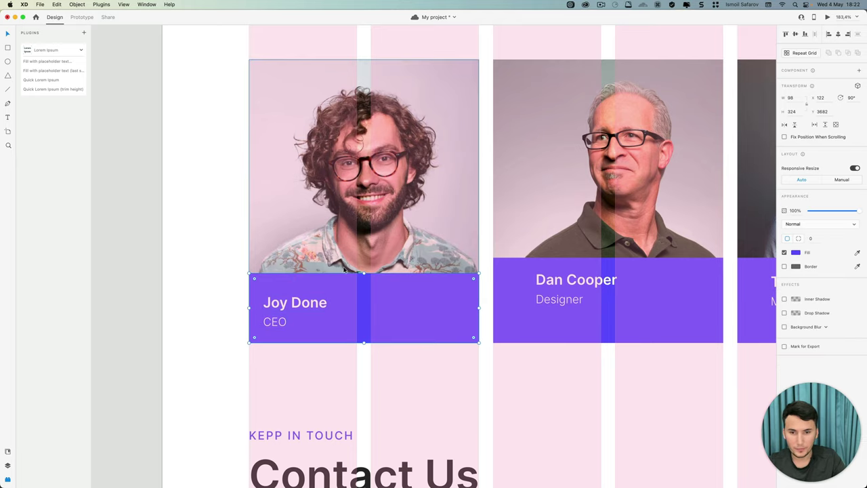
pyautogui.moveTo(364, 274); pyautogui.dragTo(364, 279)
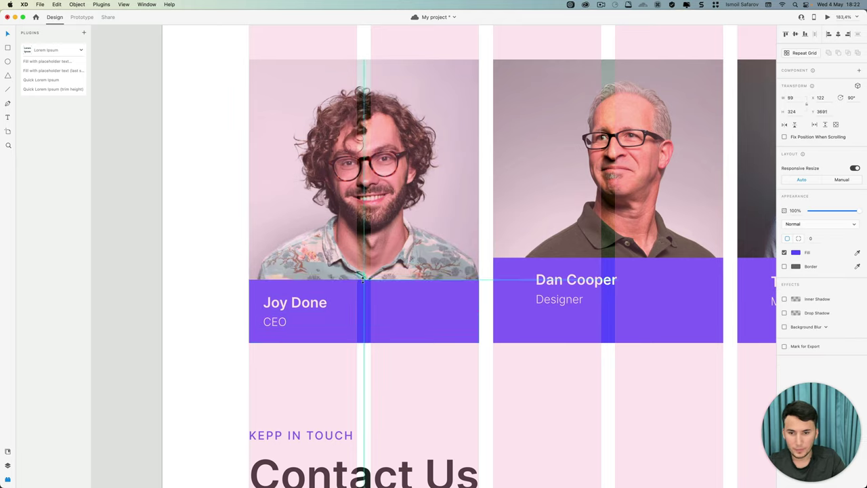
# Reselect Joy Done's name and CEO title together to check their placement.
pyautogui.click(279, 306)
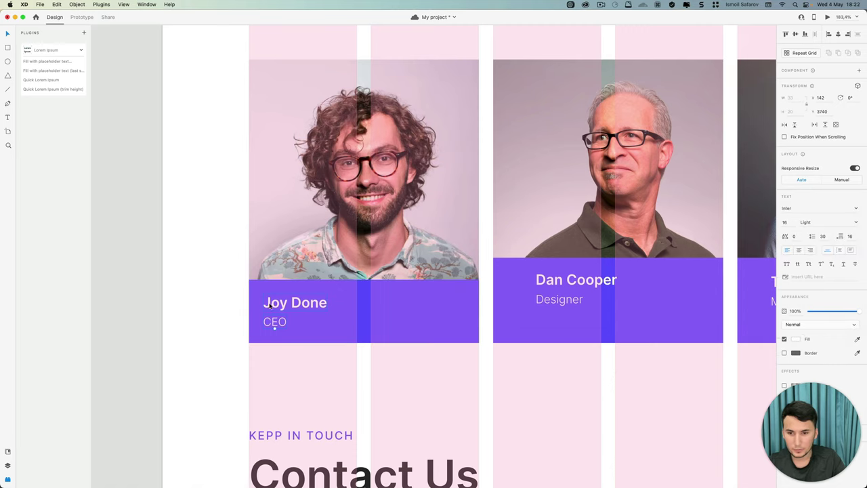
pyautogui.keyDown('shift'); pyautogui.click(271, 307); pyautogui.keyUp('shift')
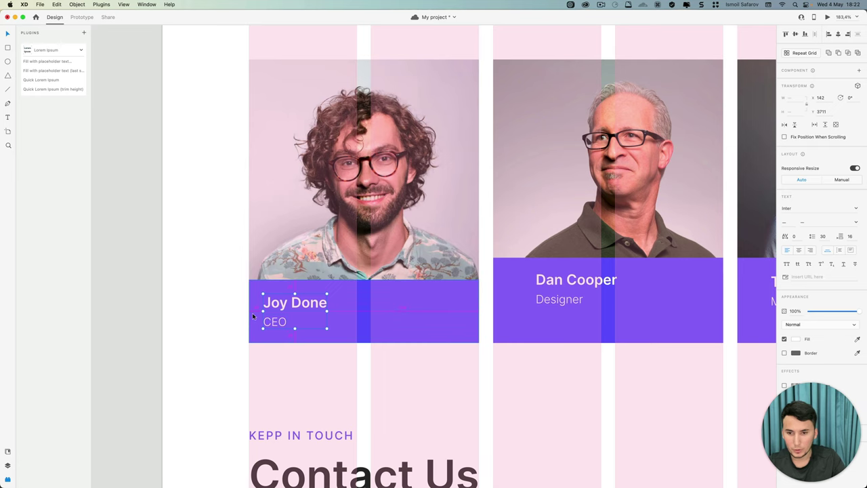
pyautogui.hscroll(5, 252, 317)
pyautogui.hscroll(-5, 197, 349)
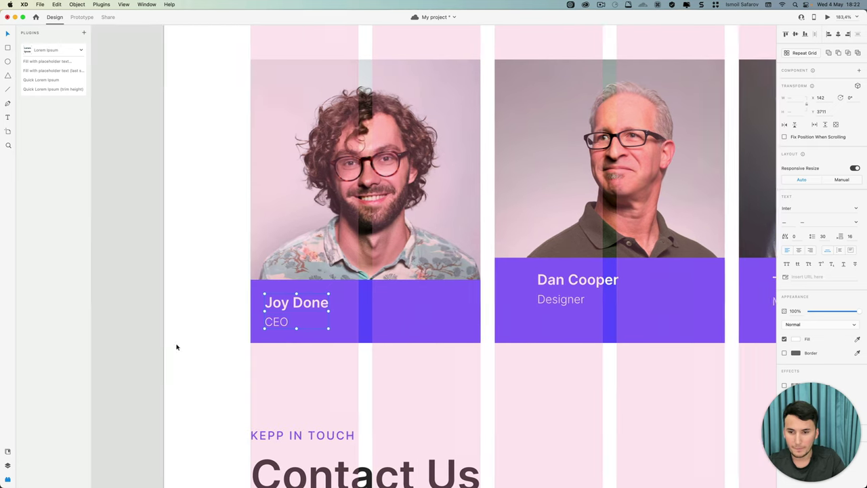
pyautogui.hscroll(-2, 176, 346)
pyautogui.hscroll(4, 177, 347)
# Select the other three cards' purple bands and lower their top edge to match Joy Done's.
pyautogui.click(438, 284)
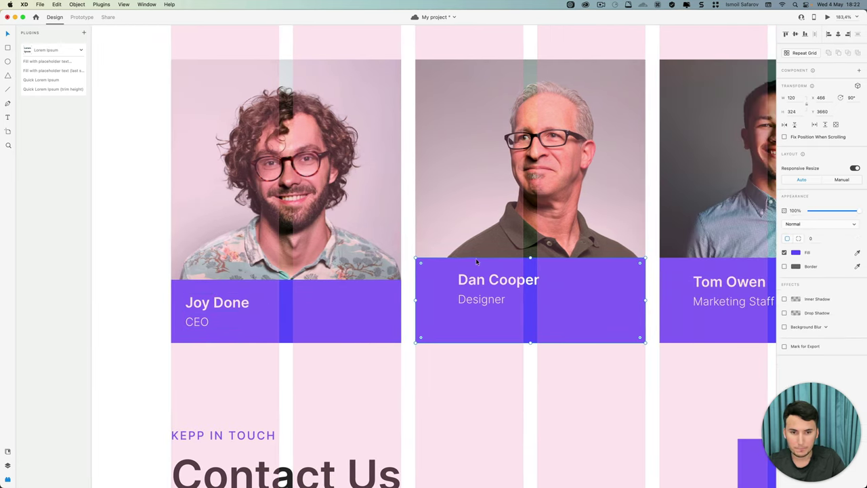
pyautogui.press('super+shift+apostrophe')
pyautogui.scroll(-5, 387, 280)
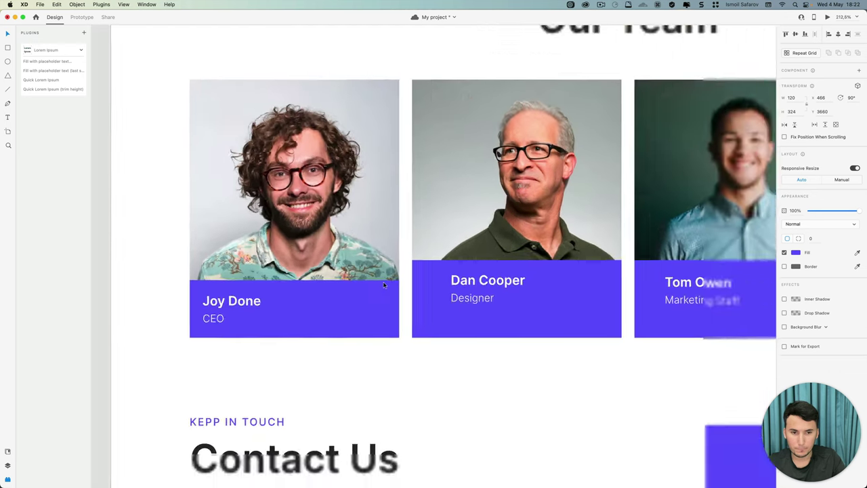
pyautogui.scroll(-5, 383, 281)
pyautogui.press('super+shift+apostrophe')
pyautogui.keyDown('shift'); pyautogui.click(625, 329); pyautogui.keyUp('shift')
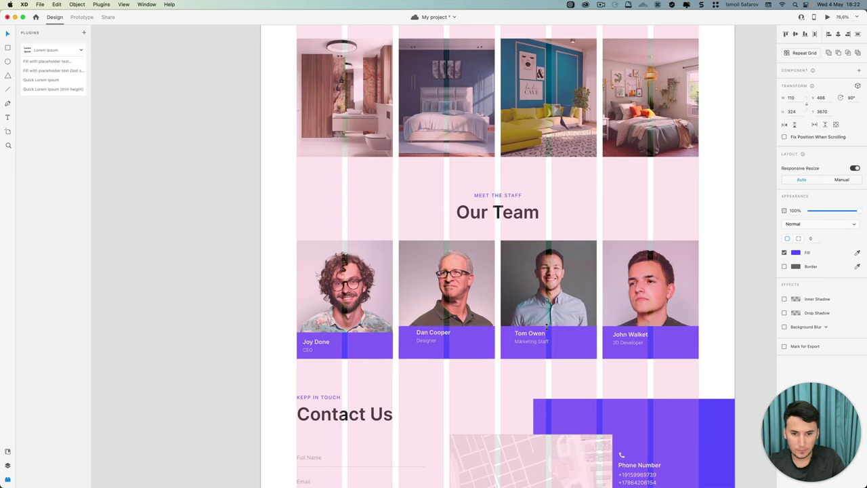
pyautogui.moveTo(548, 323); pyautogui.dragTo(546, 332)
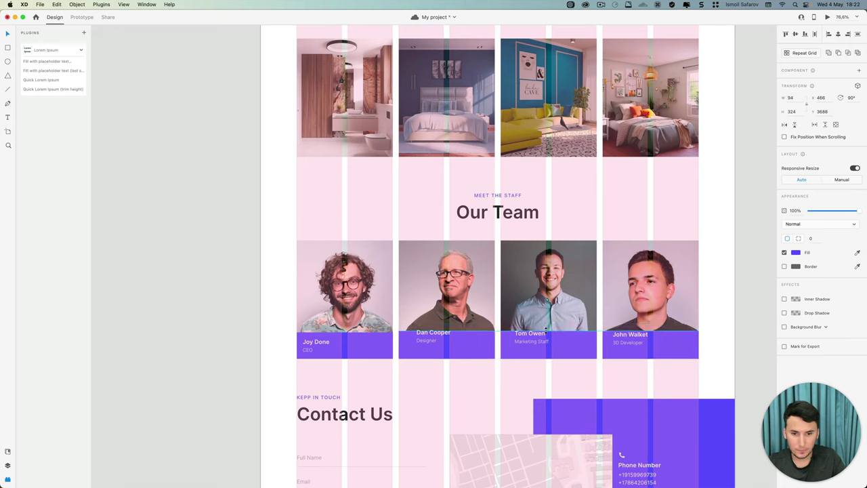
pyautogui.doubleClick(419, 344)
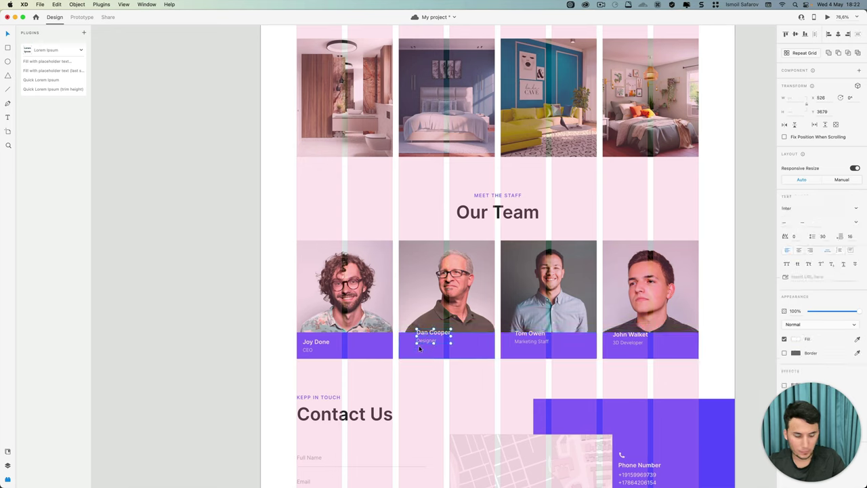
pyautogui.hotkey('shift', 'Down')
pyautogui.hotkey('shift', 'Down')
pyautogui.hotkey('shift', 'Down')
pyautogui.hotkey('shift', 'Left')
pyautogui.hotkey('shift', 'Left')
pyautogui.hotkey('shift', 'Left')
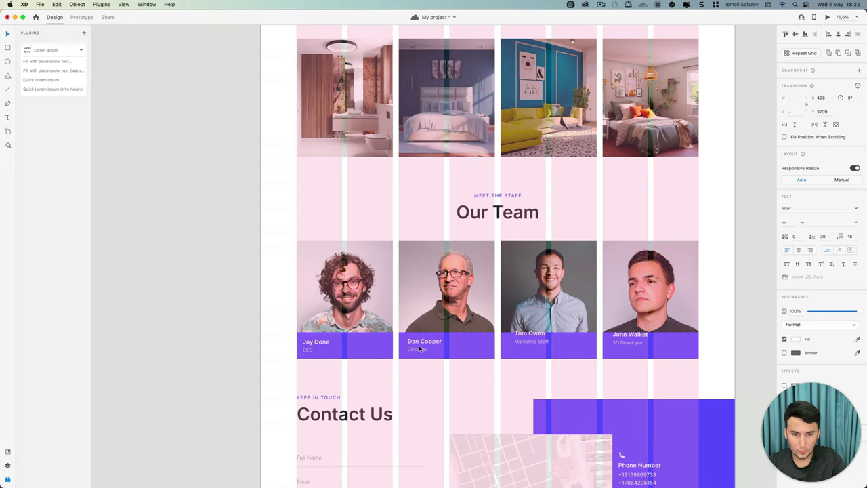
pyautogui.press('Escape')
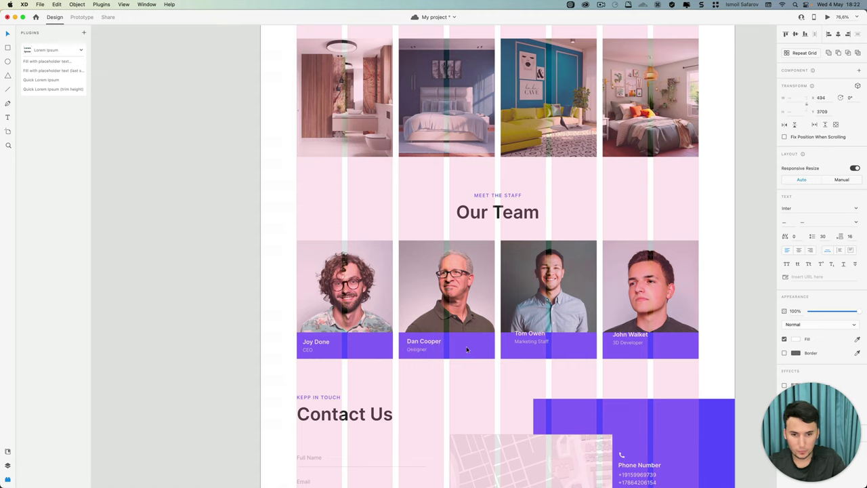
pyautogui.press('Left')
pyautogui.press('Left')
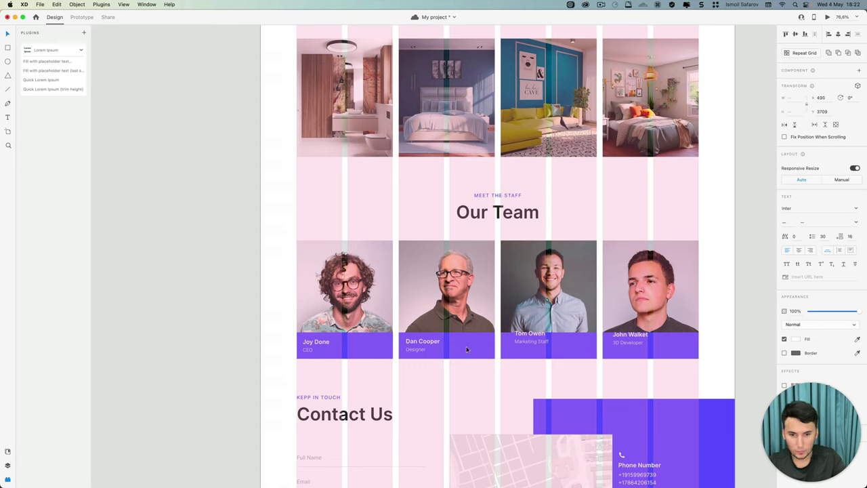
pyautogui.press('Left')
pyautogui.press('Down')
pyautogui.press('Down')
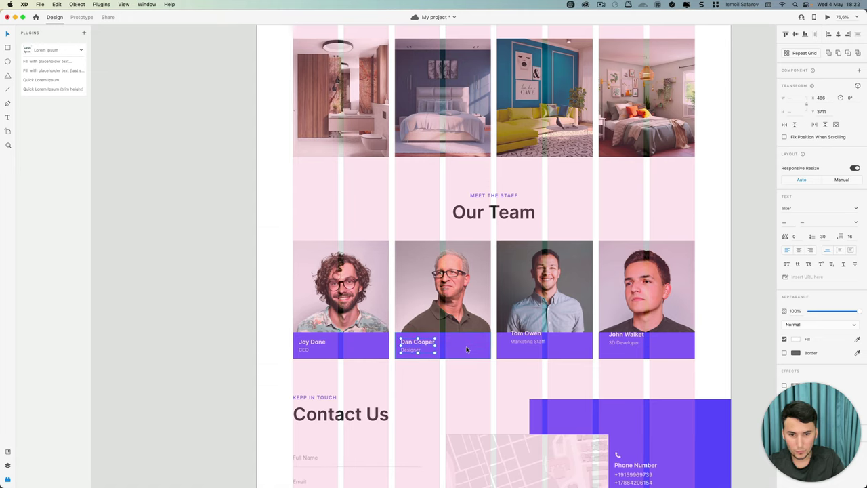
pyautogui.hscroll(5, 466, 349)
pyautogui.click(347, 341)
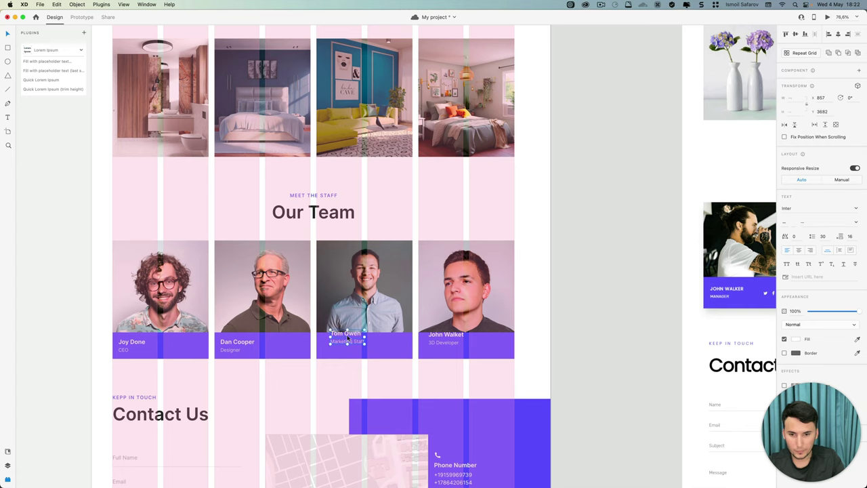
pyautogui.hotkey('shift', 'Down')
pyautogui.hotkey('shift', 'Down')
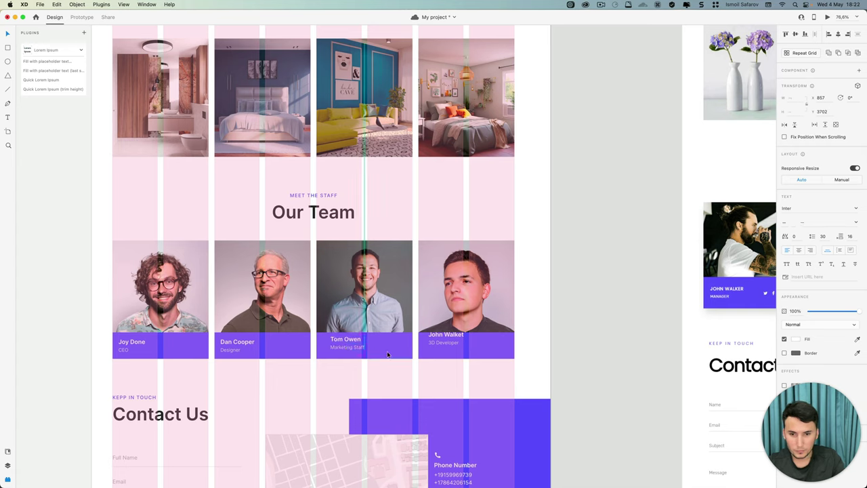
pyautogui.press('Down')
pyautogui.press('Down')
pyautogui.press('Down')
pyautogui.press('Down')
pyautogui.press('Down')
pyautogui.press('Down')
pyautogui.press('Left')
pyautogui.press('Left')
pyautogui.press('Left')
pyautogui.press('Down')
pyautogui.press('Down')
pyautogui.press('Down')
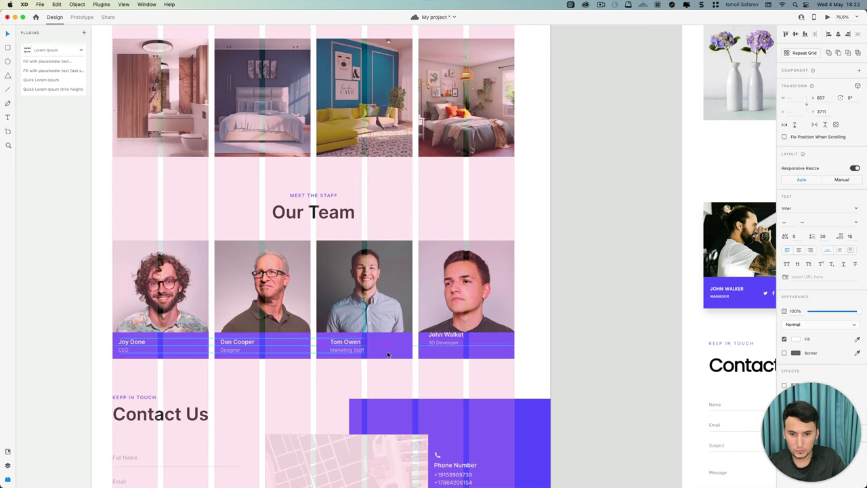
pyautogui.hotkey('shift', 'Left')
pyautogui.press('Left')
pyautogui.press('Left')
pyautogui.press('Left')
pyautogui.press('Left')
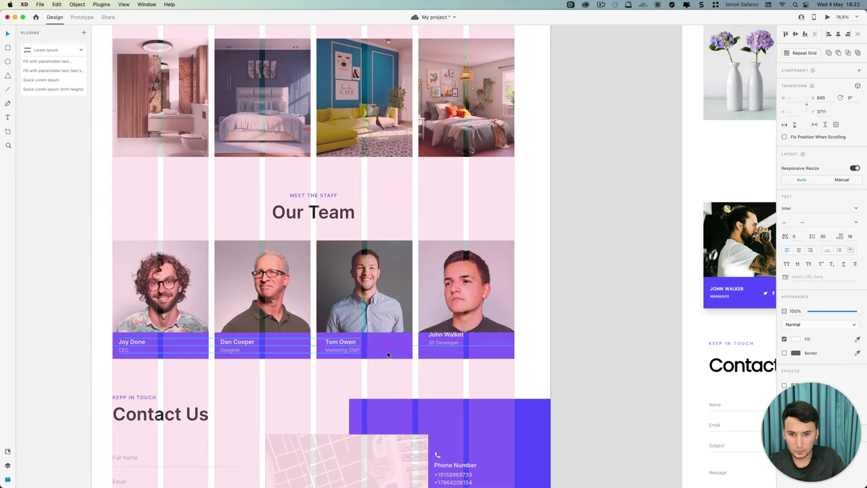
pyautogui.hotkey('shift', 'Left')
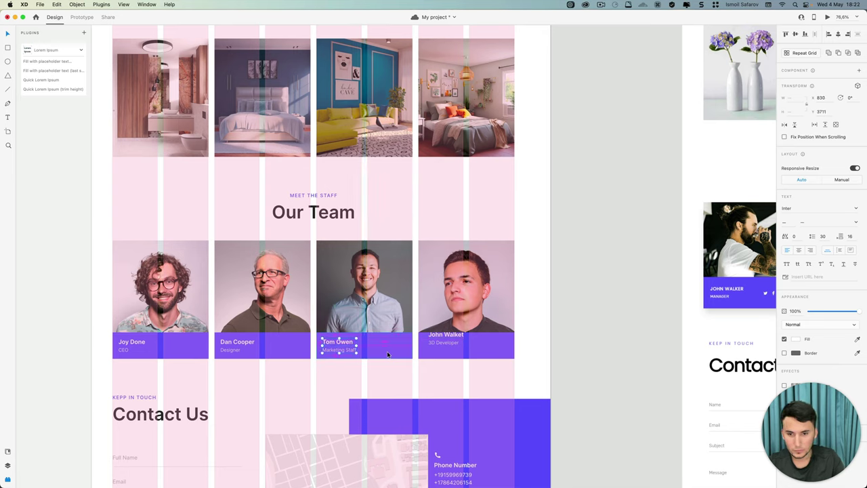
pyautogui.hscroll(5, 388, 354)
# Align John Walket's name and title with the other cards.
pyautogui.click(388, 337)
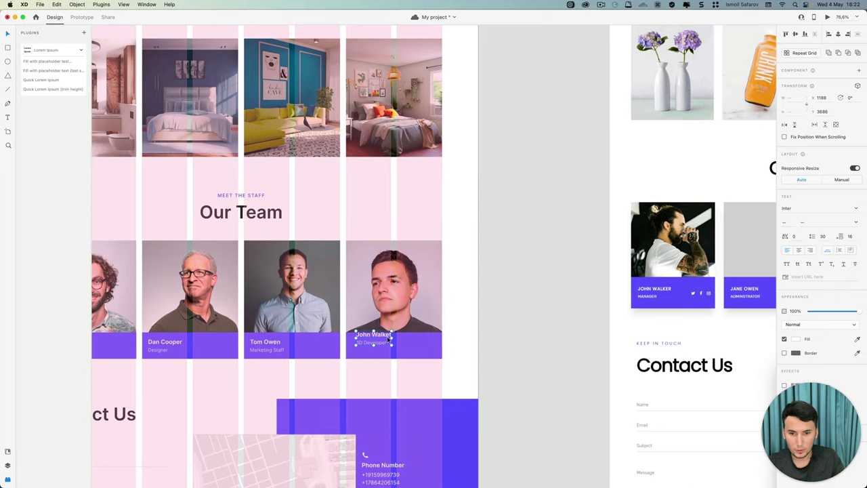
pyautogui.hotkey('shift', 'Down')
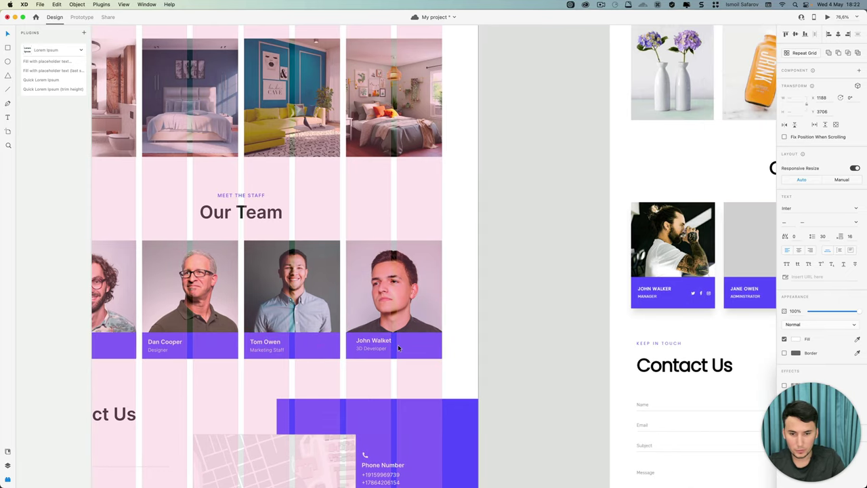
pyautogui.hotkey('shift', 'Down')
pyautogui.hotkey('shift', 'Down')
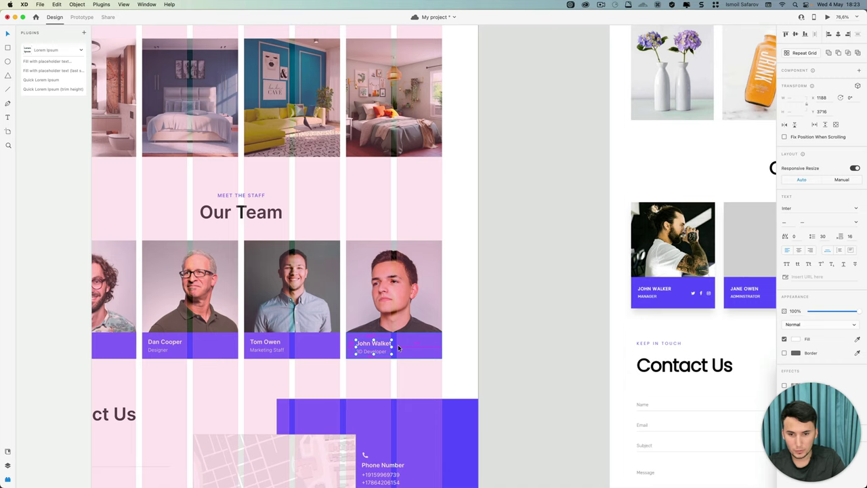
pyautogui.hotkey('shift', 'Up')
pyautogui.press('Left')
pyautogui.press('Left')
pyautogui.press('Left')
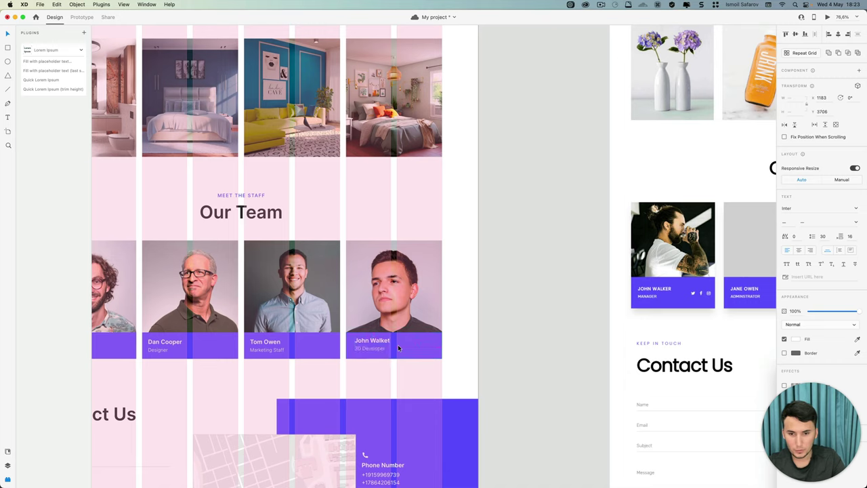
pyautogui.press('Left')
pyautogui.press('Left')
pyautogui.press('Left')
pyautogui.press('Left')
pyautogui.press('Left')
pyautogui.press('Left')
pyautogui.press('Left')
pyautogui.press('Left')
pyautogui.press('Down')
pyautogui.press('Down')
pyautogui.press('Down')
pyautogui.press('Down')
# Deselect everything and scroll over the Our Team cards to review their alignment.
pyautogui.click(478, 358)
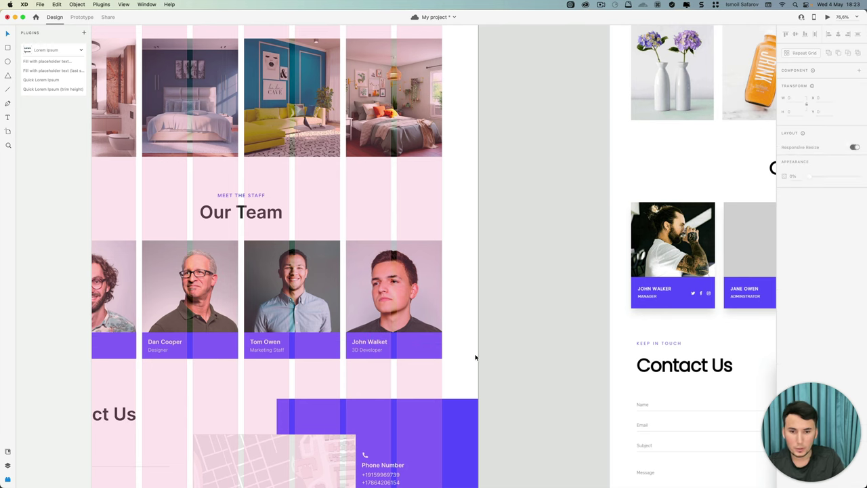
pyautogui.scroll(-3, 479, 357)
pyautogui.scroll(-3, 478, 357)
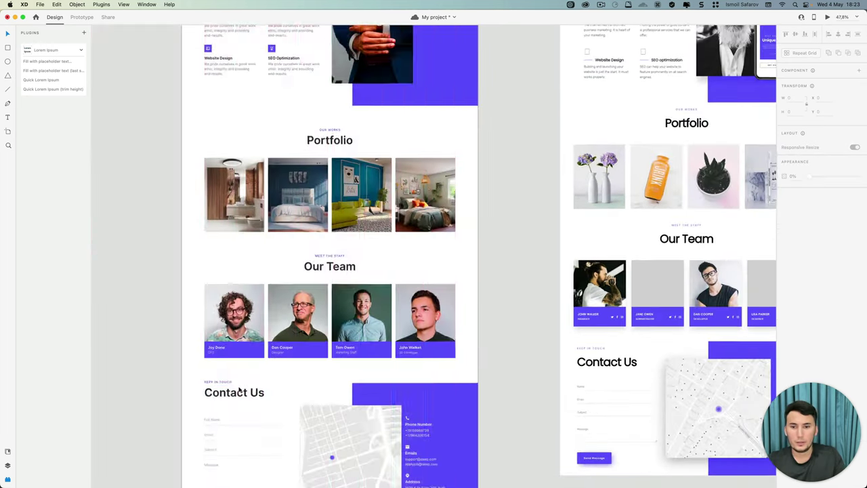
pyautogui.scroll(3, 298, 393)
pyautogui.scroll(3, 271, 393)
pyautogui.scroll(-2, 239, 392)
pyautogui.scroll(-5, 238, 392)
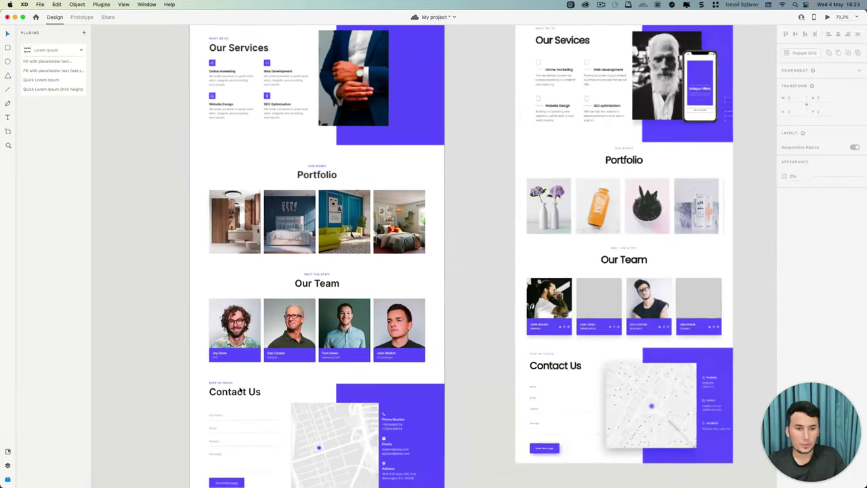
pyautogui.hscroll(1, 271, 380)
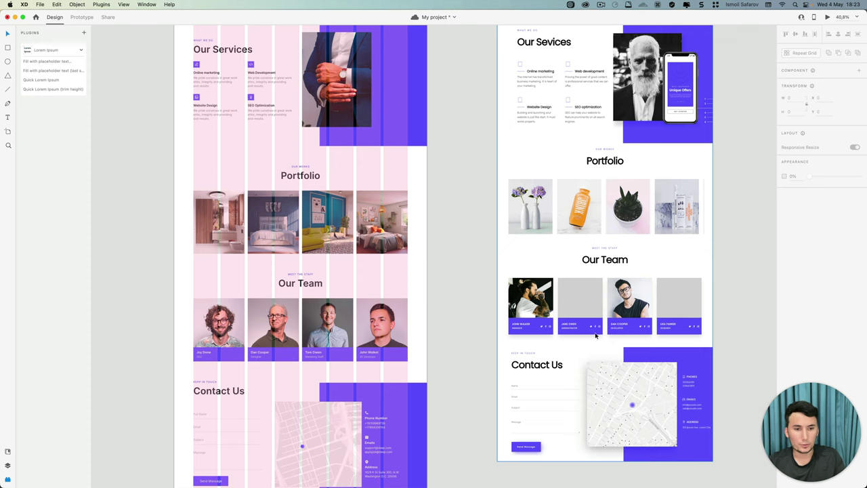
# Scroll up to the hero header and select its social icons bar.
pyautogui.scroll(5, 593, 334)
pyautogui.hscroll(2, 594, 334)
pyautogui.scroll(7, 594, 335)
pyautogui.scroll(2, 475, 319)
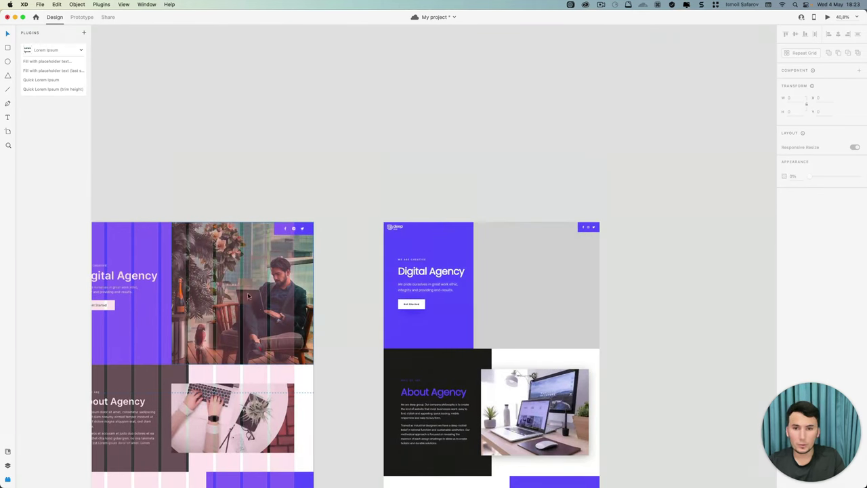
pyautogui.click(298, 232)
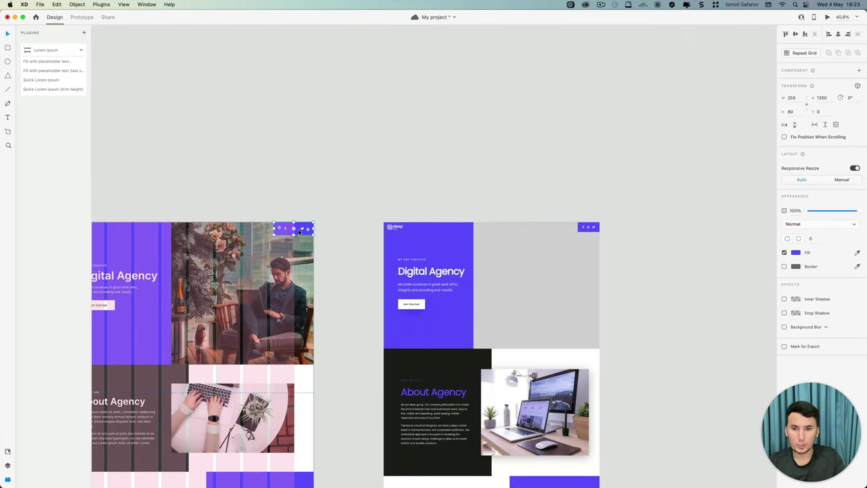
pyautogui.click(285, 232)
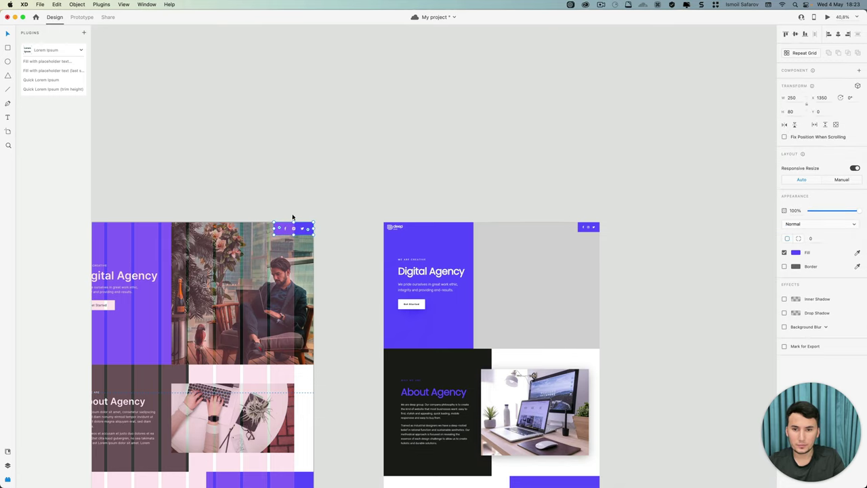
# Move the social icons group onto Joy Done's purple name bar, shifted slightly right.
pyautogui.click(293, 231)
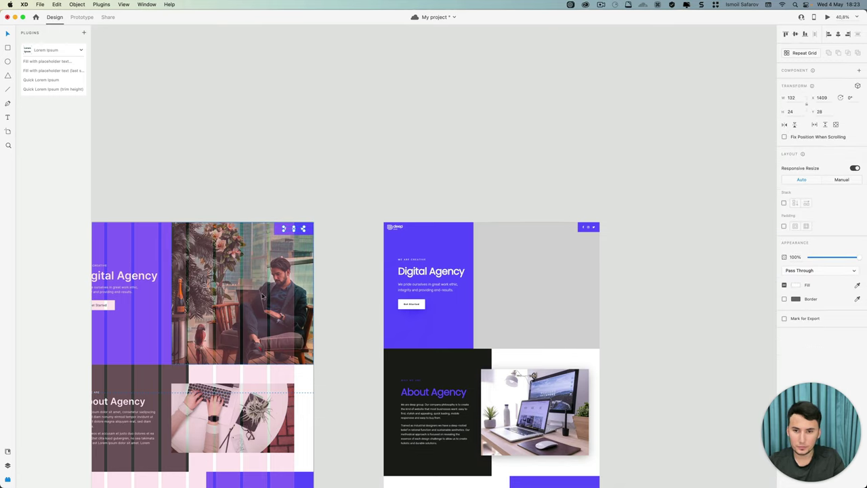
pyautogui.scroll(-5, 263, 296)
pyautogui.hscroll(-3, 263, 297)
pyautogui.scroll(-3, 263, 296)
pyautogui.scroll(-1, 278, 325)
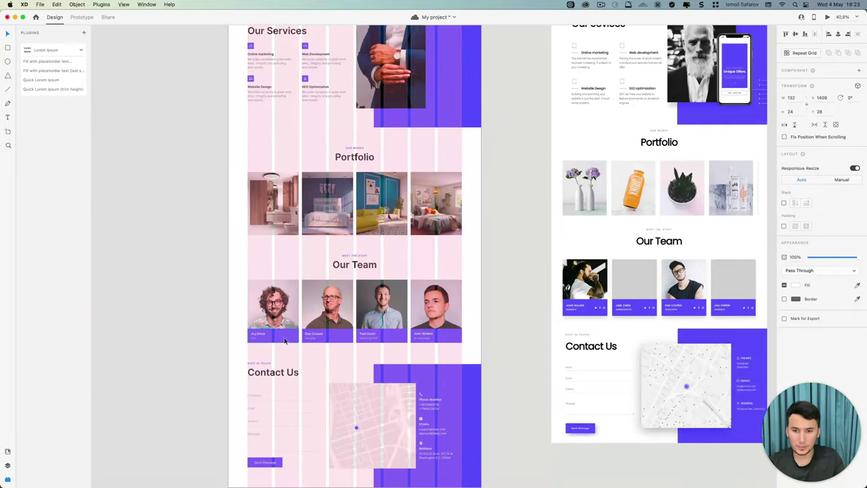
pyautogui.click(285, 341)
pyautogui.scroll(5, 278, 338)
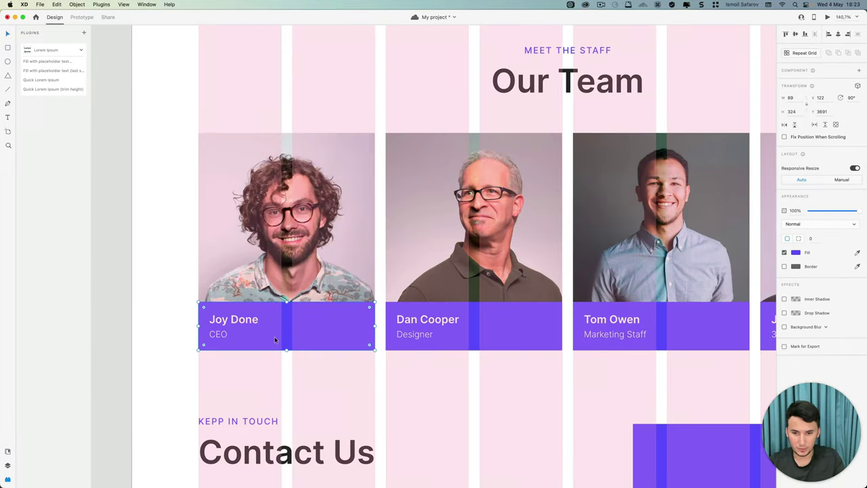
pyautogui.click(445, 261)
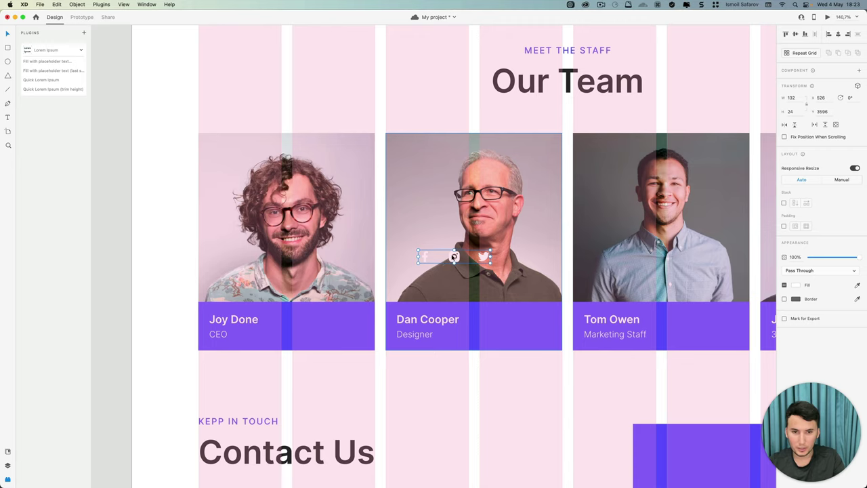
pyautogui.moveTo(455, 257); pyautogui.dragTo(321, 327)
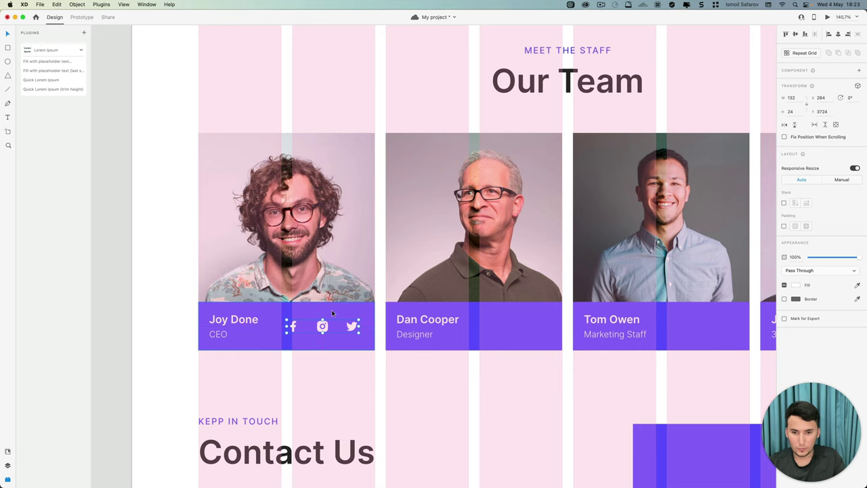
pyautogui.hotkey('shift', 'Right')
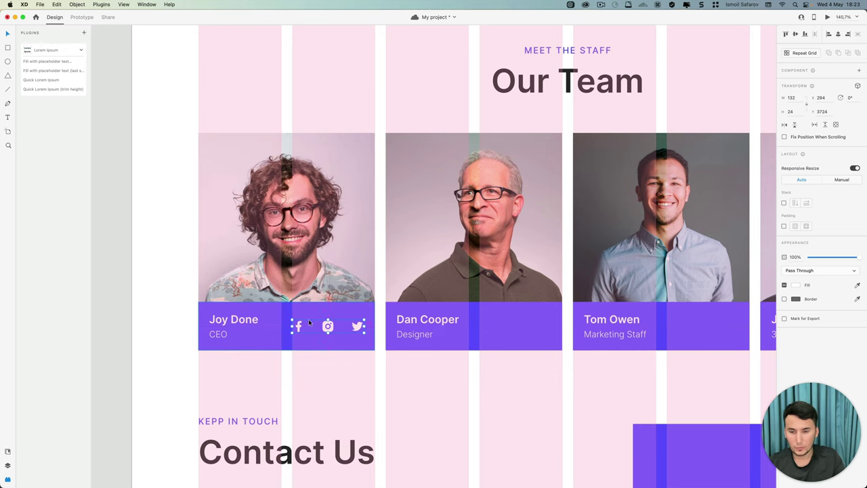
# Check Joy Done's card icons in a desktop preview window, then close it.
pyautogui.click(827, 19)
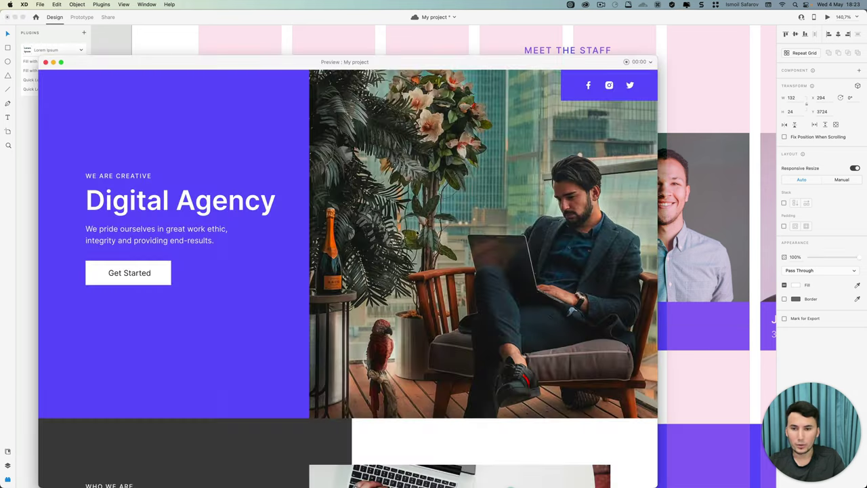
pyautogui.scroll(-5, 416, 234)
pyautogui.scroll(-5, 413, 237)
pyautogui.scroll(-5, 411, 240)
pyautogui.scroll(1, 412, 240)
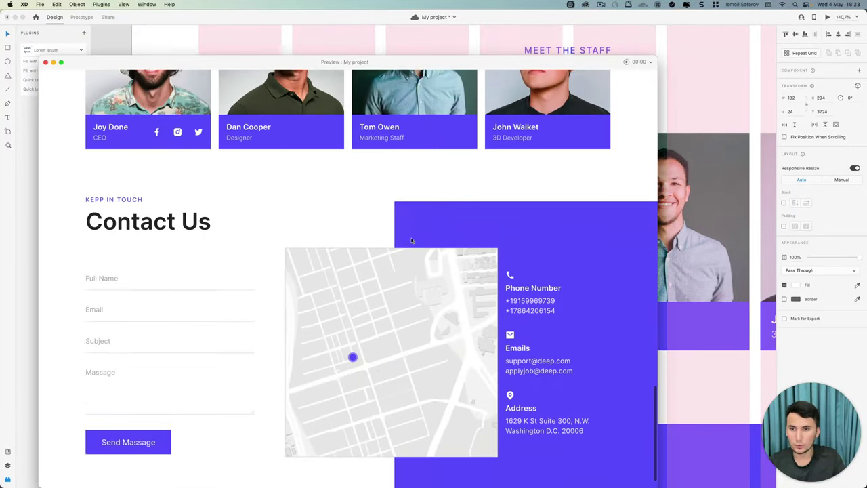
pyautogui.scroll(3, 271, 156)
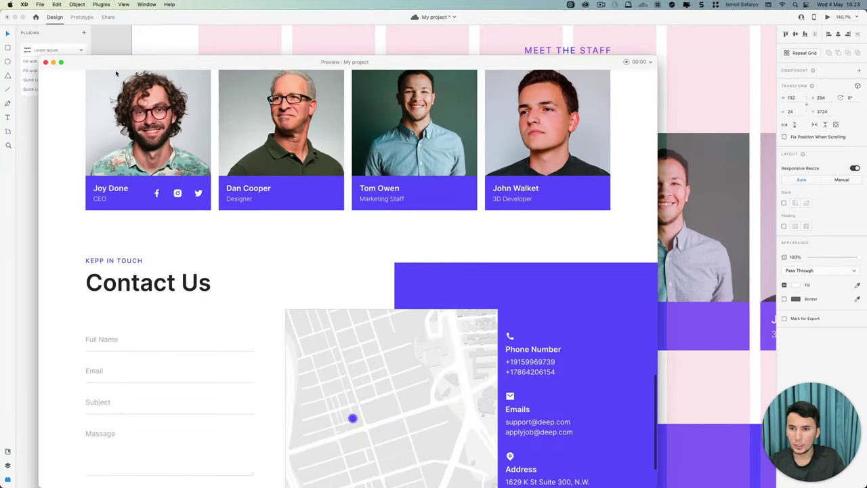
pyautogui.click(45, 63)
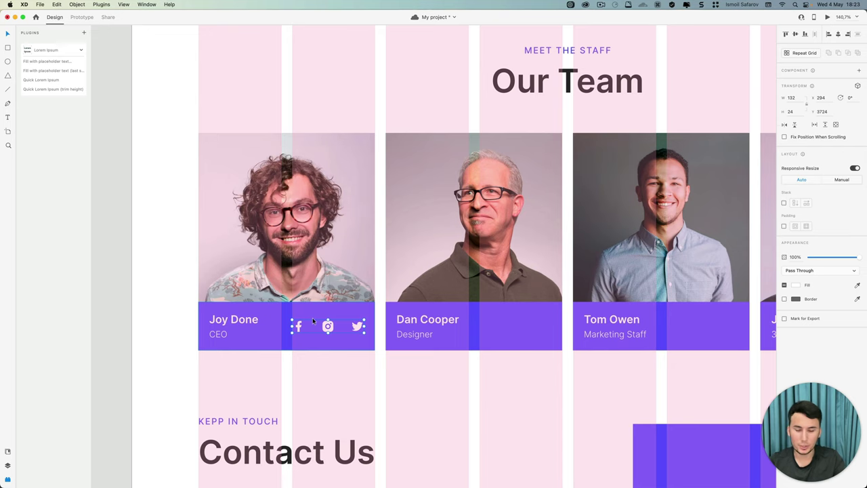
# Scroll back through the full page design on the canvas.
pyautogui.scroll(-2, 312, 321)
pyautogui.scroll(-2, 313, 321)
pyautogui.scroll(-3, 312, 321)
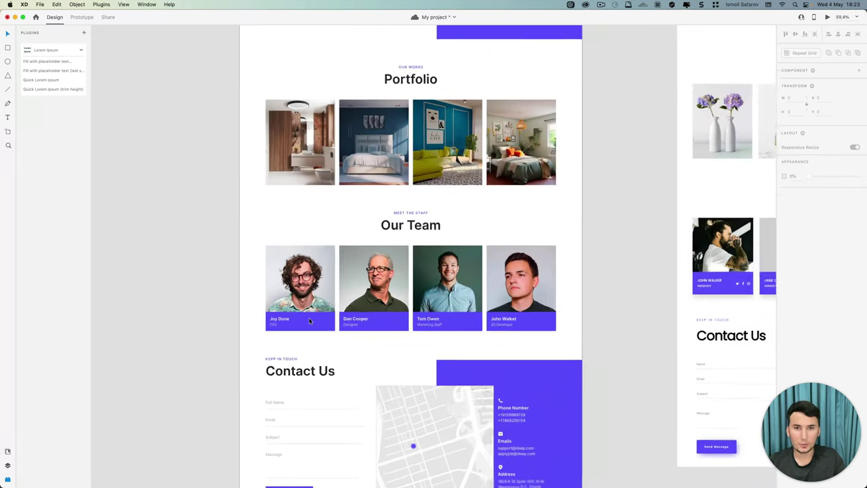
pyautogui.scroll(-1, 310, 322)
pyautogui.scroll(5, 310, 321)
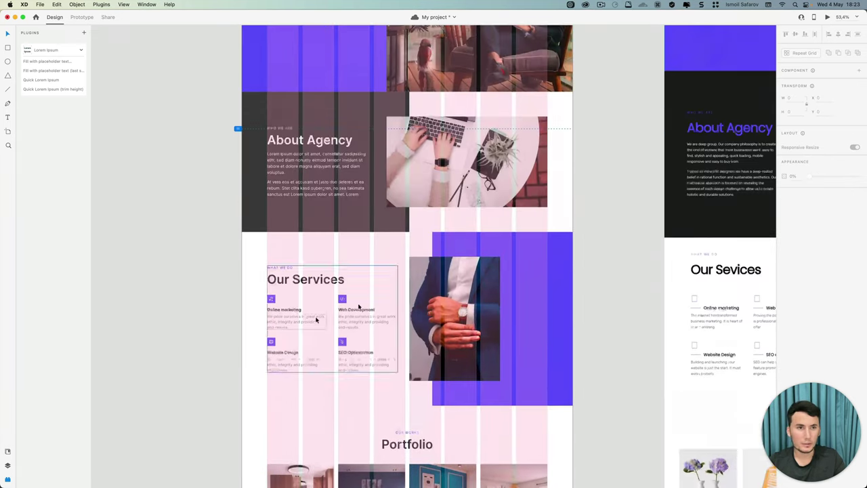
# Open the desktop preview full-screen and scroll down from the hero through the page.
pyautogui.click(829, 17)
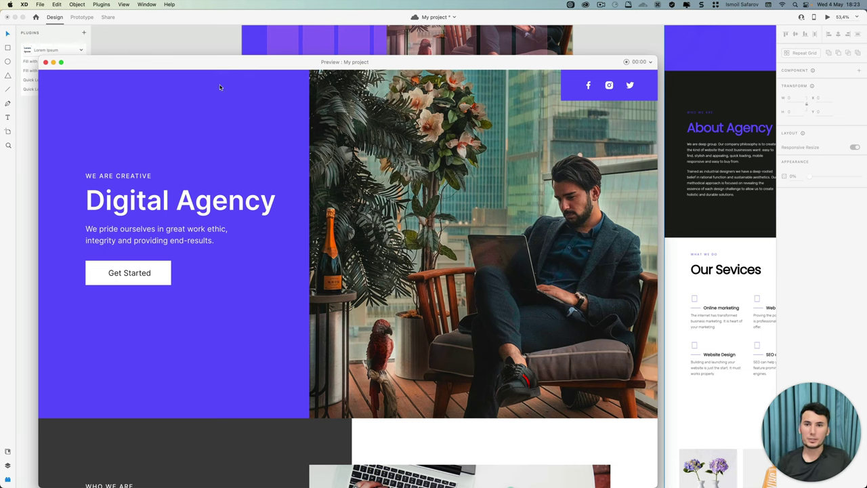
pyautogui.click(61, 63)
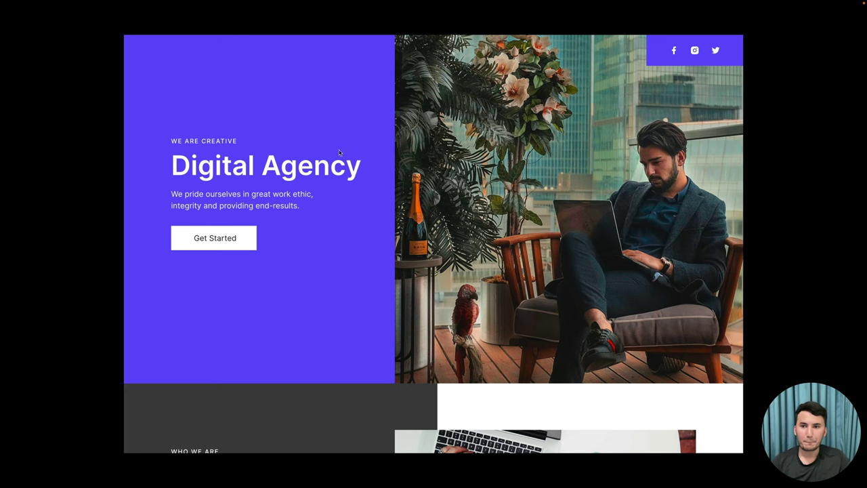
pyautogui.scroll(-2, 347, 170)
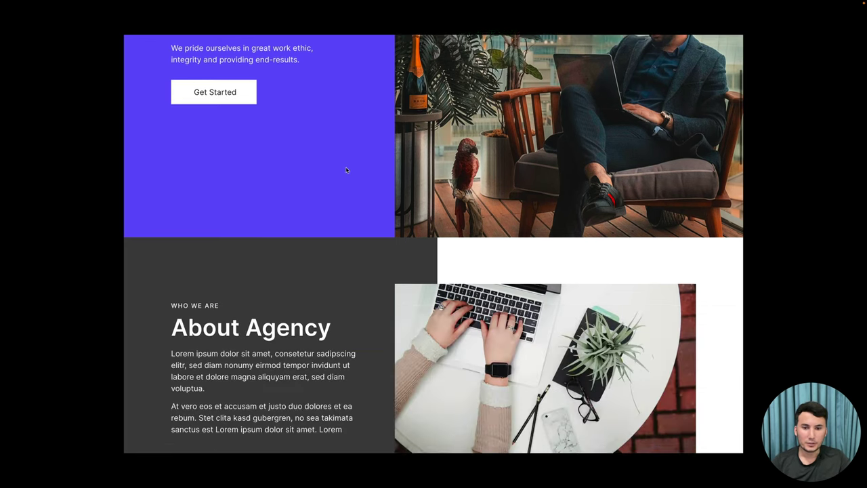
pyautogui.scroll(-1, 347, 170)
pyautogui.scroll(-2, 347, 170)
pyautogui.scroll(-1, 347, 170)
pyautogui.scroll(-3, 347, 170)
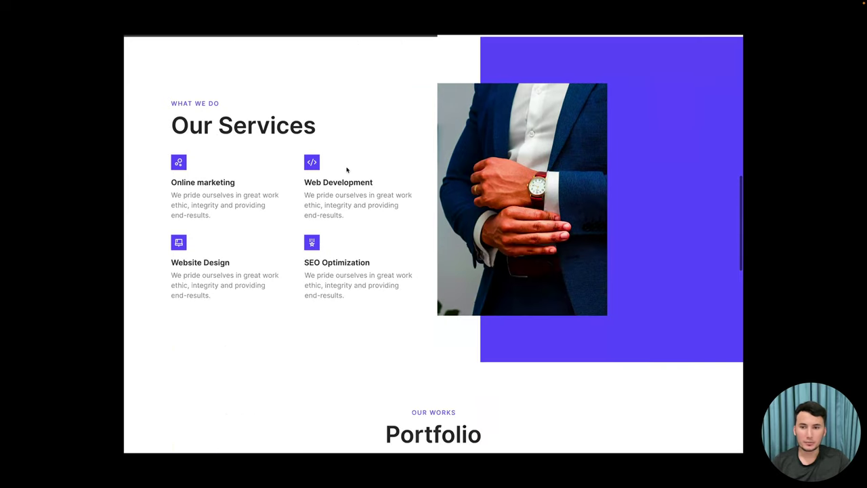
pyautogui.scroll(-3, 256, 210)
# Scroll down to Contact Us and back up to Our Services in the preview.
pyautogui.scroll(1, 256, 210)
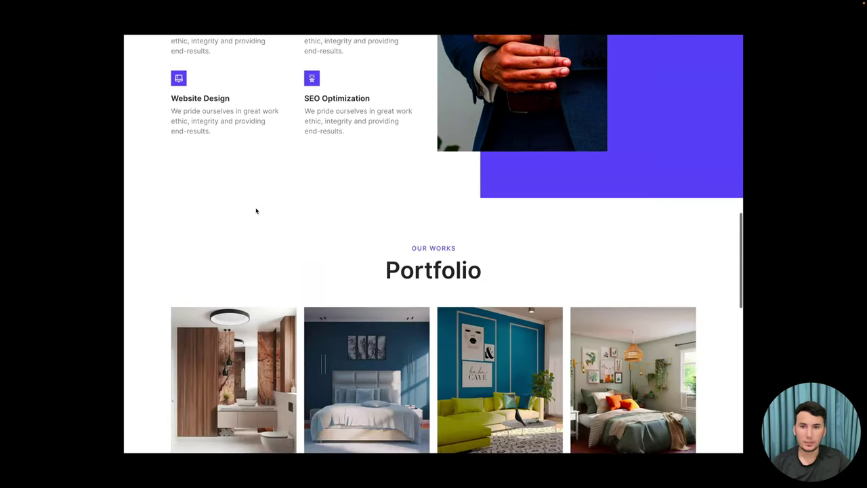
pyautogui.scroll(2, 255, 210)
pyautogui.scroll(-3, 256, 210)
pyautogui.scroll(-2, 256, 210)
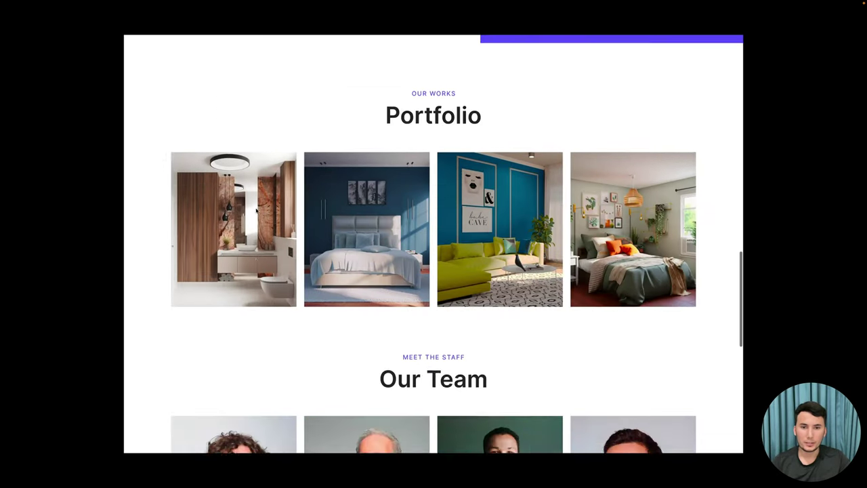
pyautogui.scroll(-3, 429, 214)
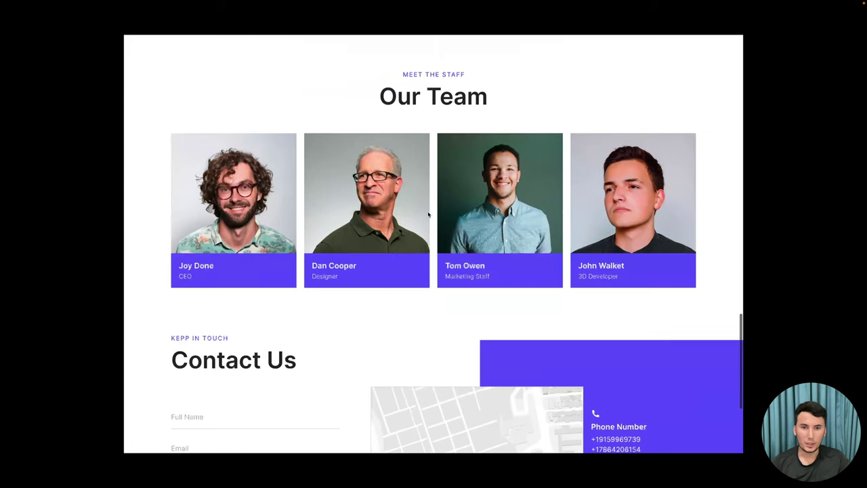
pyautogui.scroll(-3, 413, 205)
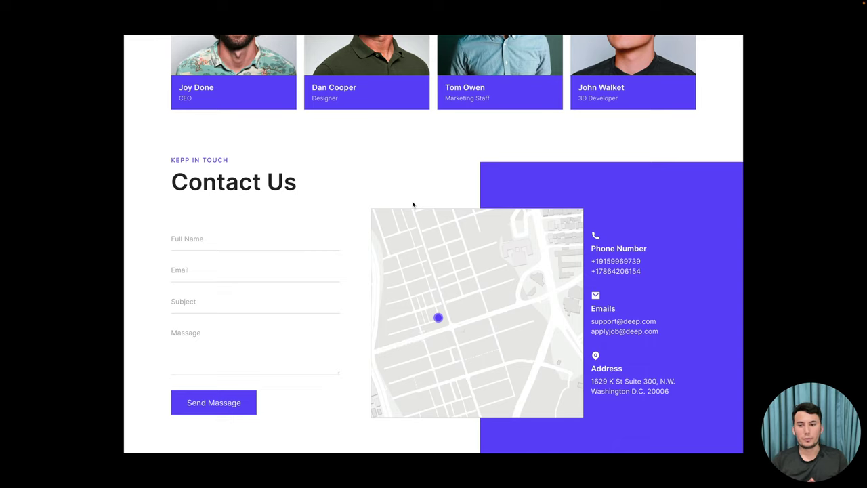
pyautogui.scroll(-1, 412, 204)
pyautogui.scroll(2, 412, 204)
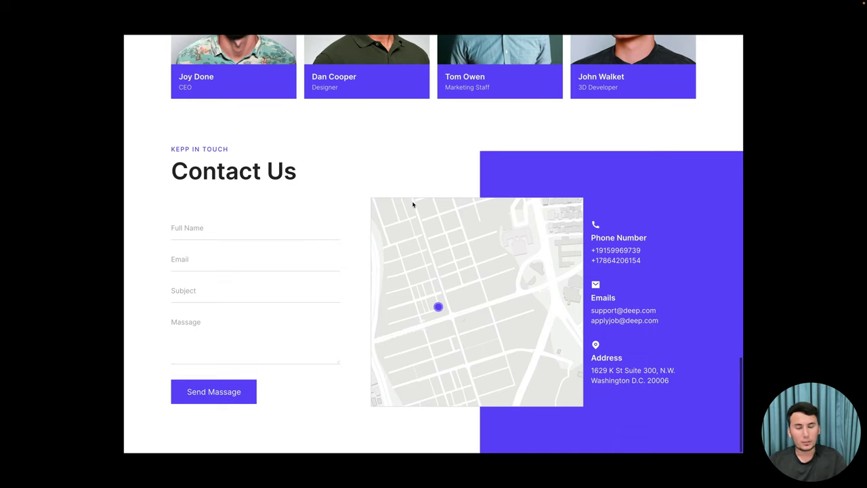
pyautogui.scroll(2, 412, 204)
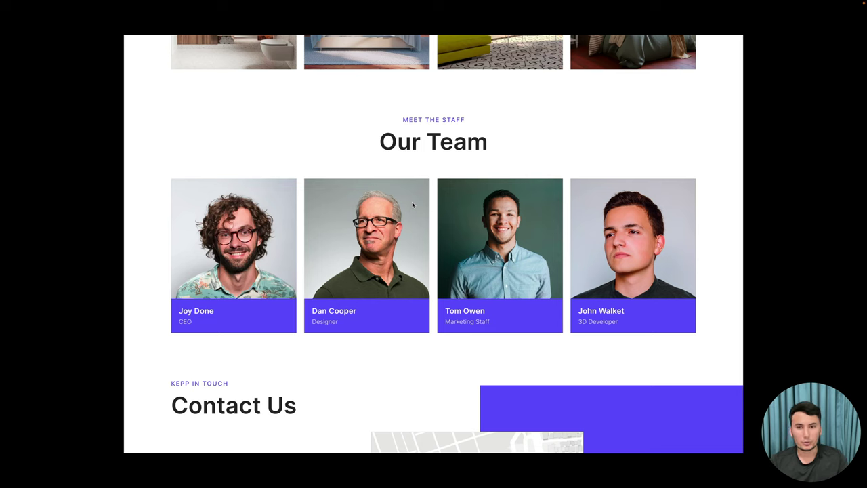
pyautogui.scroll(1, 413, 204)
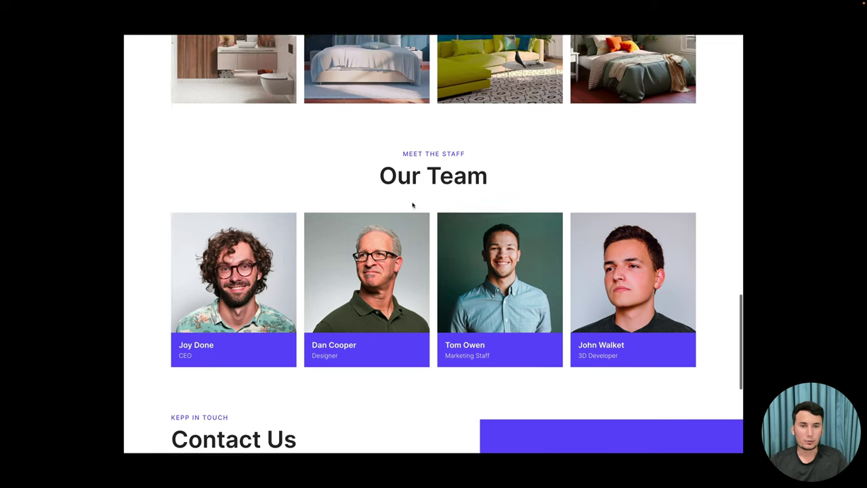
pyautogui.scroll(2, 413, 204)
pyautogui.scroll(2, 413, 204)
pyautogui.scroll(1, 412, 205)
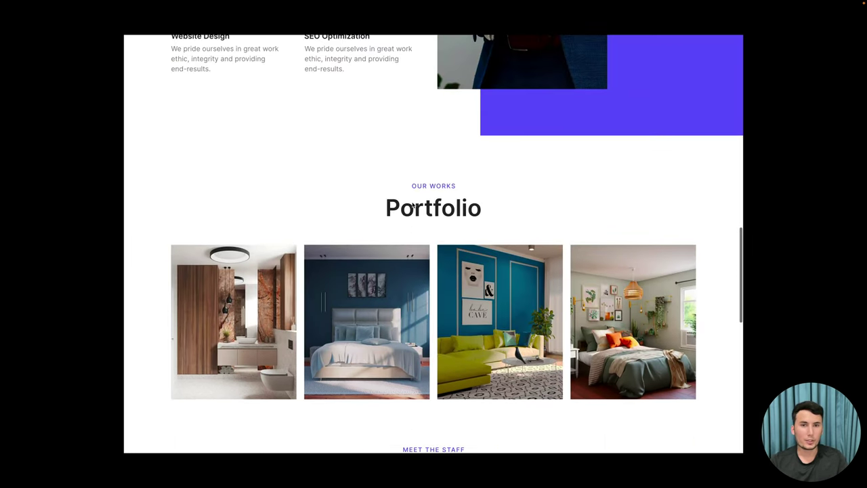
pyautogui.scroll(4, 413, 205)
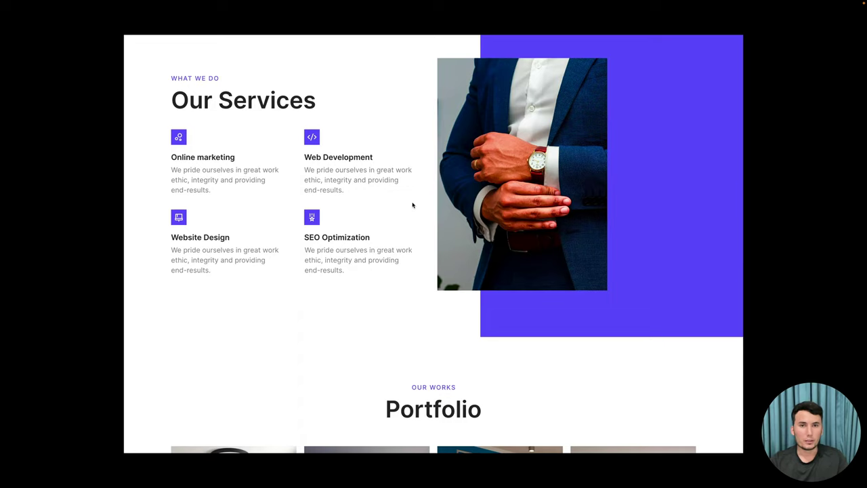